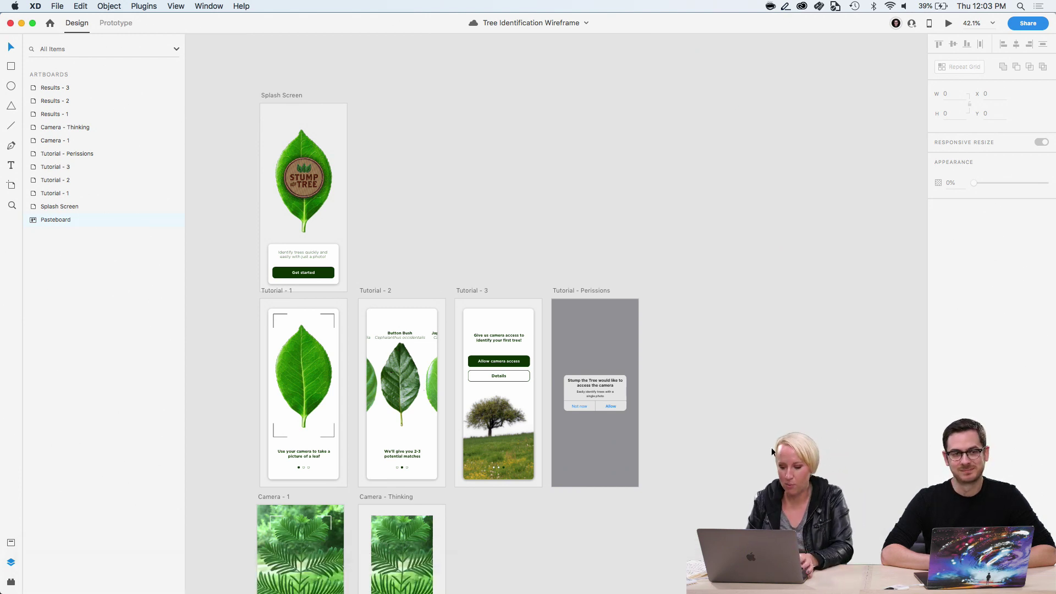
# Examine the Splash Screen and Tutorial artboards of the tree identification wireframe up close
pyautogui.scroll(-3, 771, 447)
pyautogui.scroll(4, 764, 440)
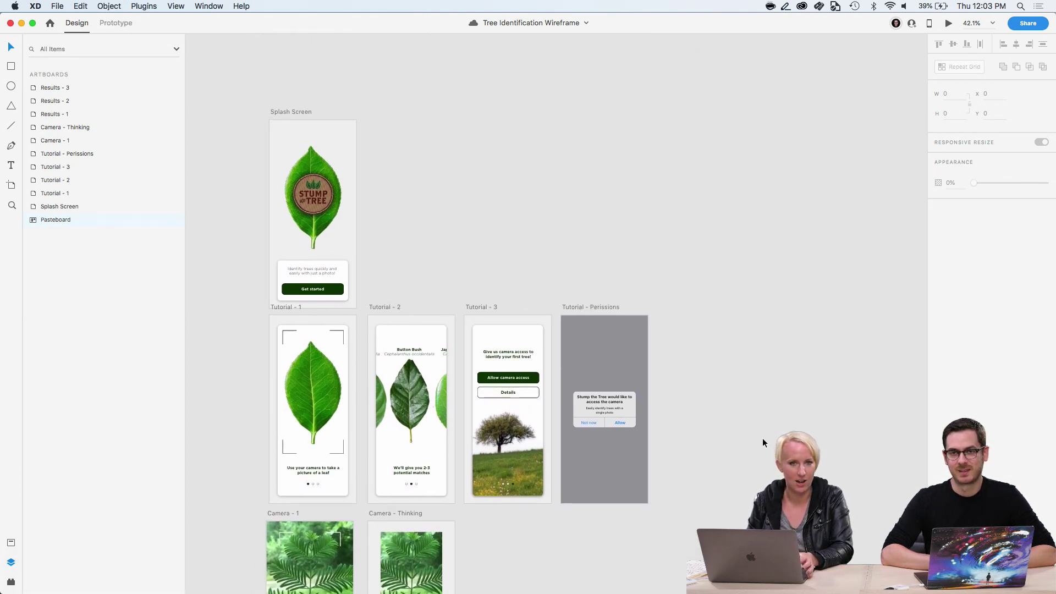
pyautogui.scroll(5, 325, 209)
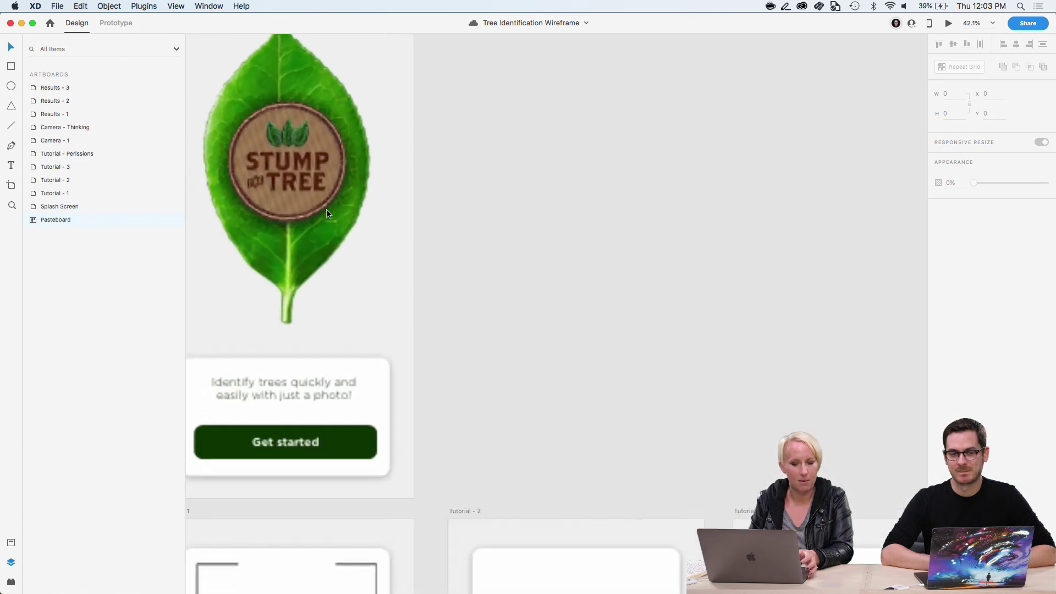
pyautogui.scroll(3, 326, 209)
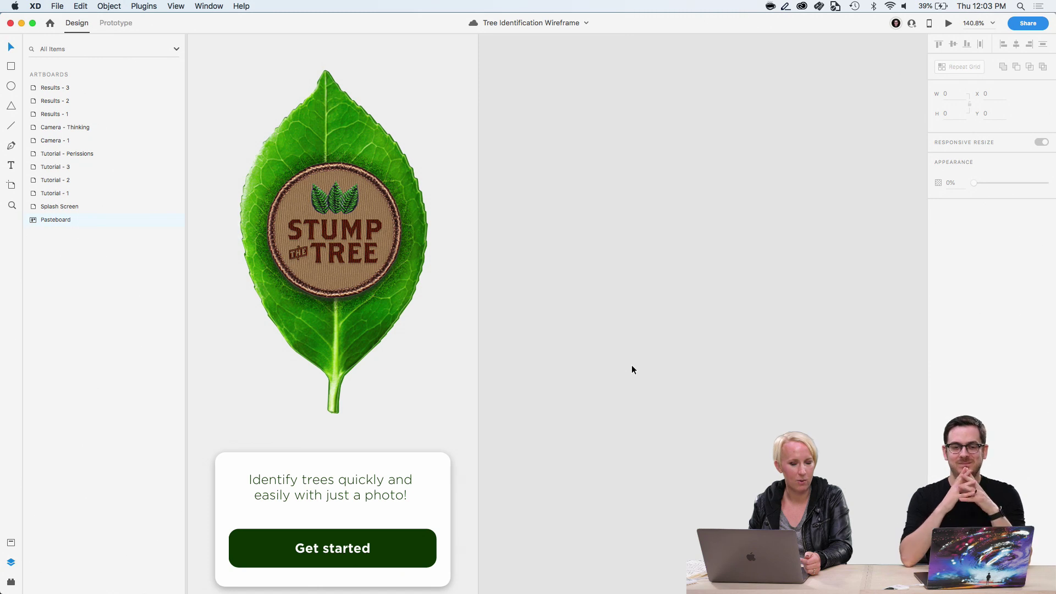
pyautogui.scroll(-1, 632, 365)
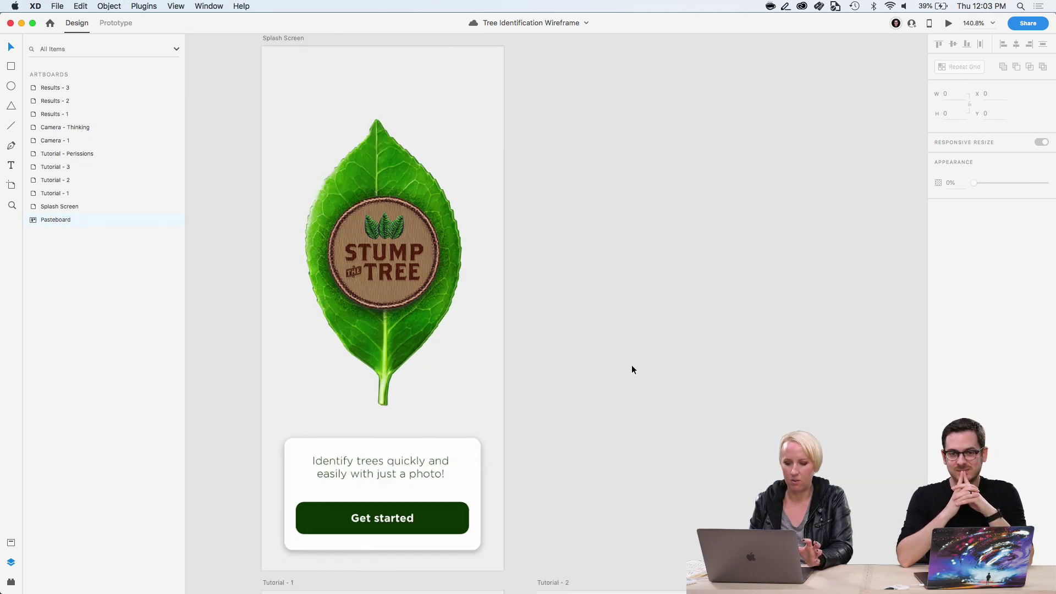
pyautogui.scroll(-2, 632, 364)
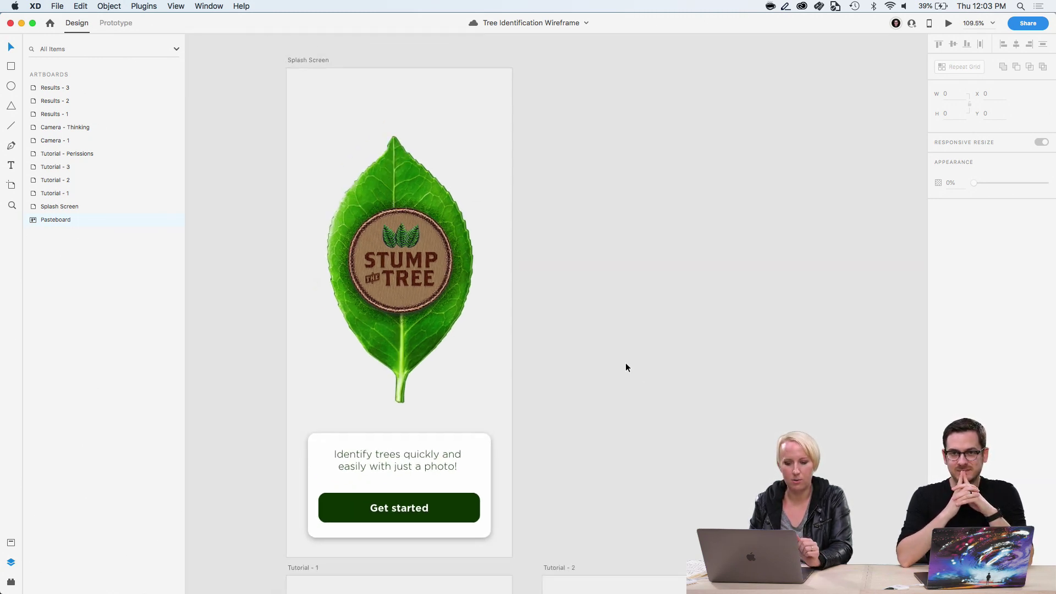
pyautogui.scroll(-10, 576, 350)
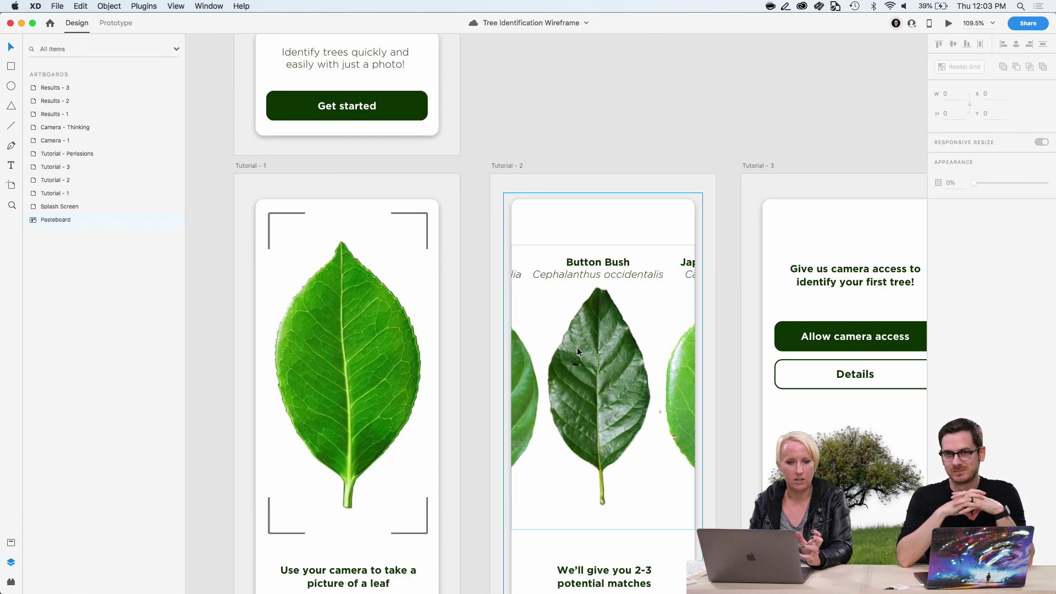
pyautogui.scroll(-3, 577, 348)
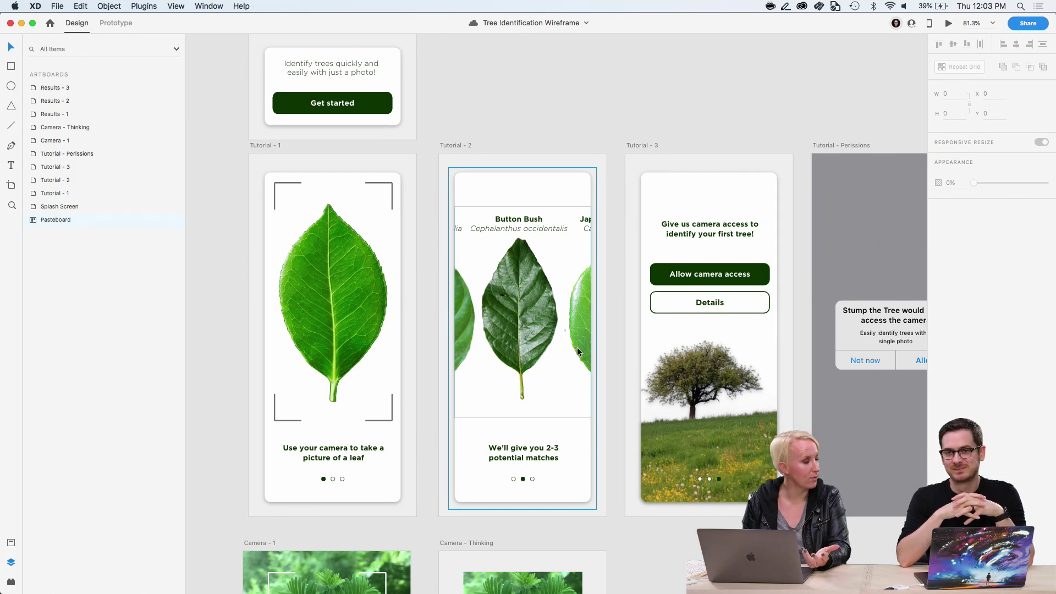
# Examine the Camera artboards and the Results artboards, including the low-confidence card placed beside them
pyautogui.scroll(-10, 576, 350)
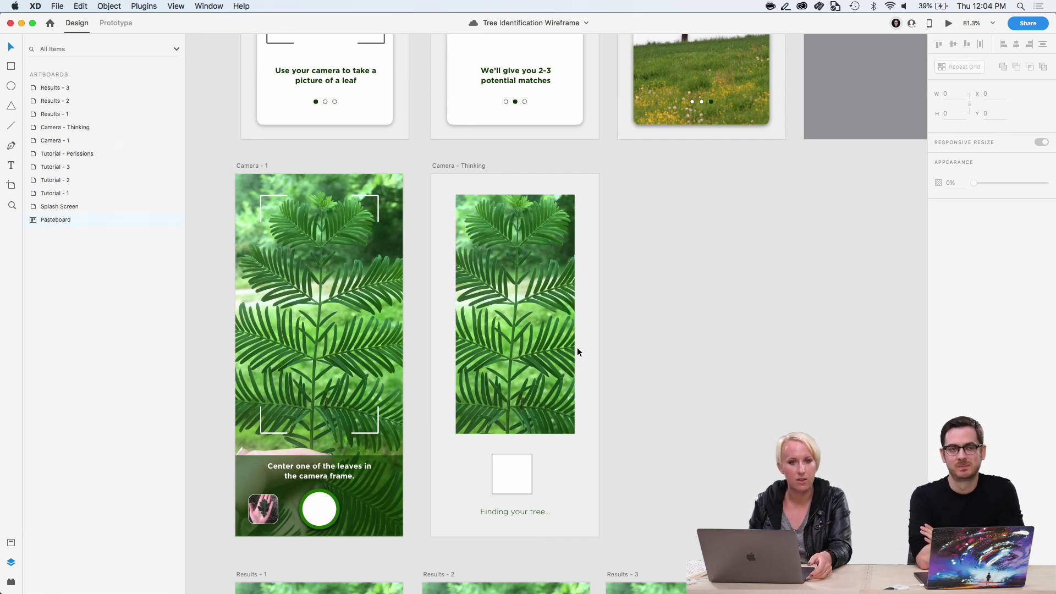
pyautogui.scroll(-3, 576, 347)
pyautogui.scroll(-6, 576, 348)
pyautogui.scroll(-2, 576, 347)
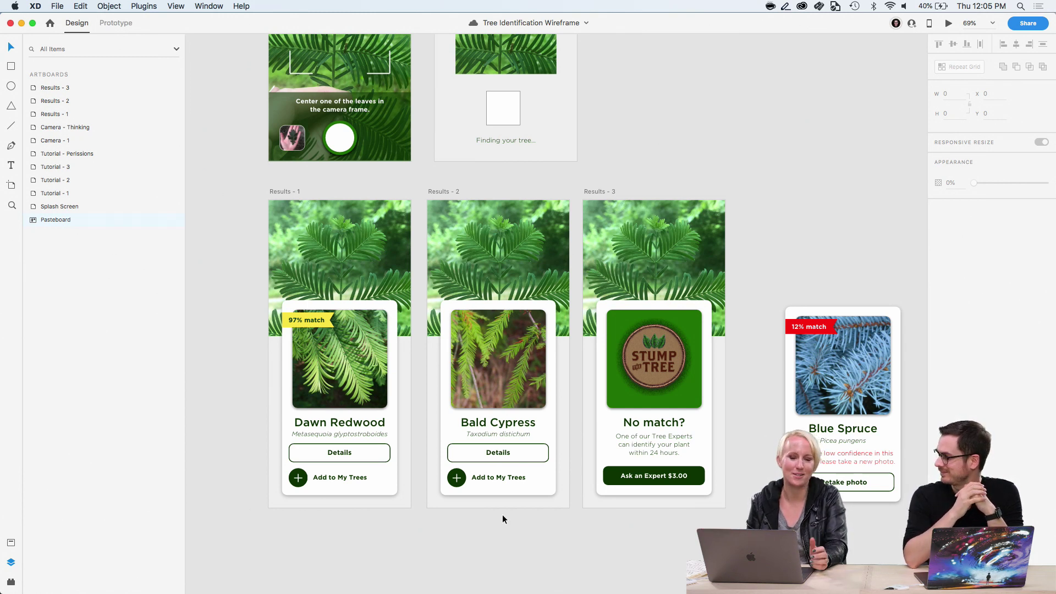
pyautogui.scroll(-1, 503, 515)
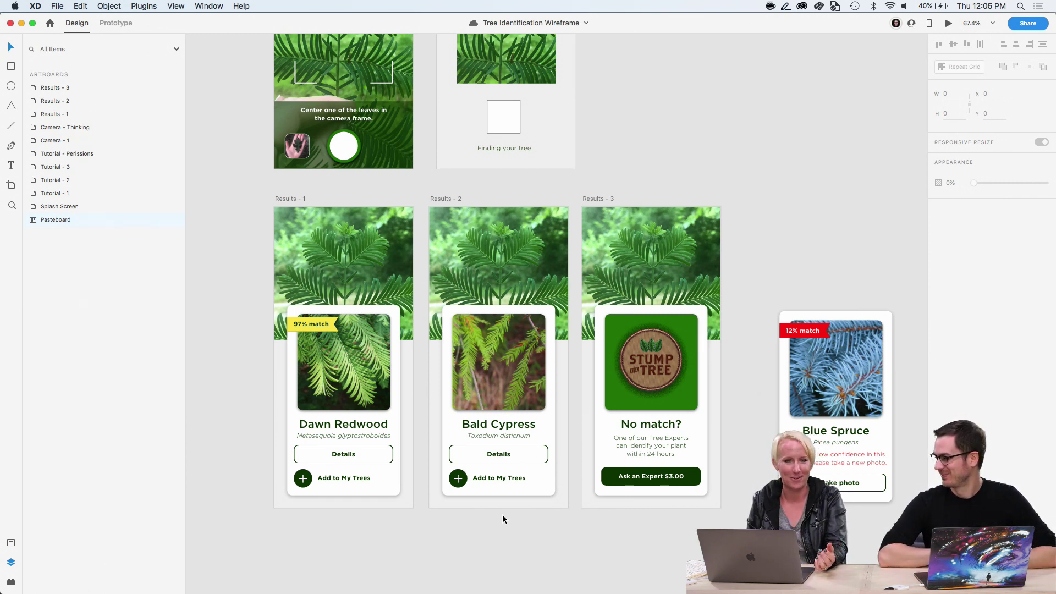
pyautogui.scroll(1, 502, 515)
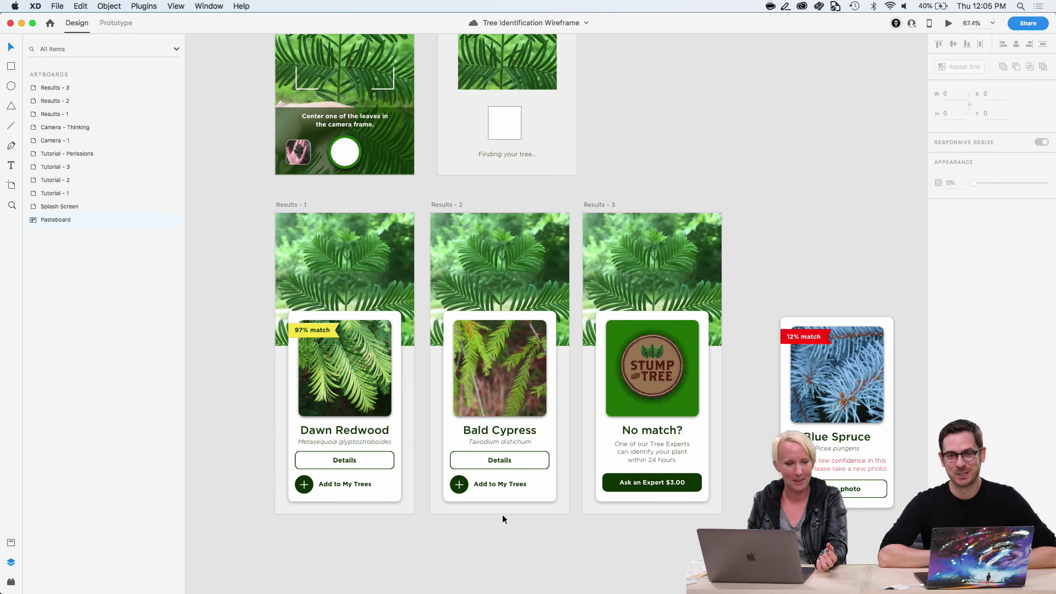
pyautogui.scroll(5, 503, 514)
pyautogui.scroll(-6, 502, 513)
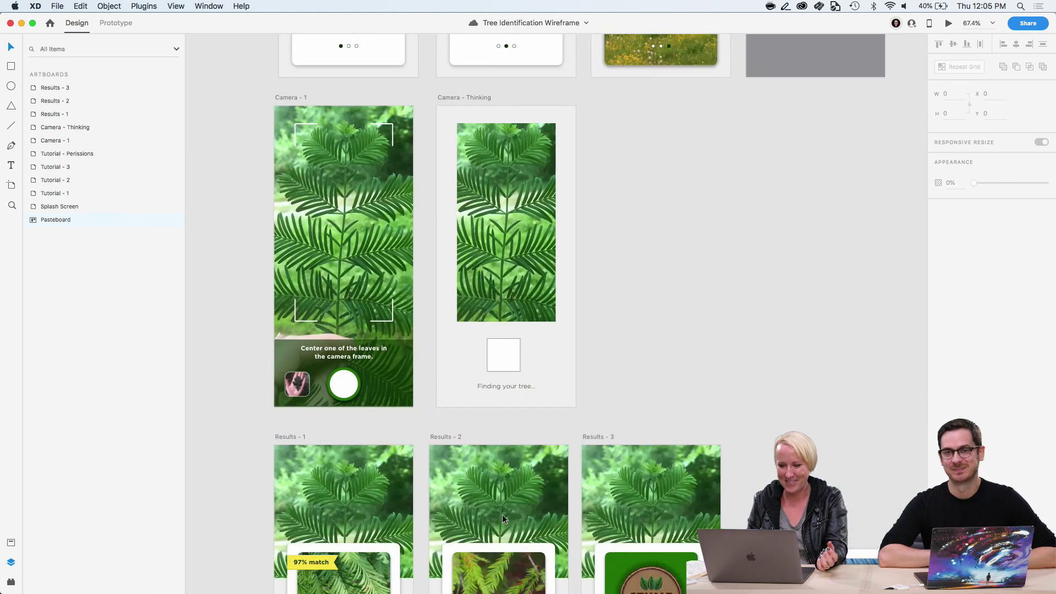
pyautogui.scroll(-2, 502, 516)
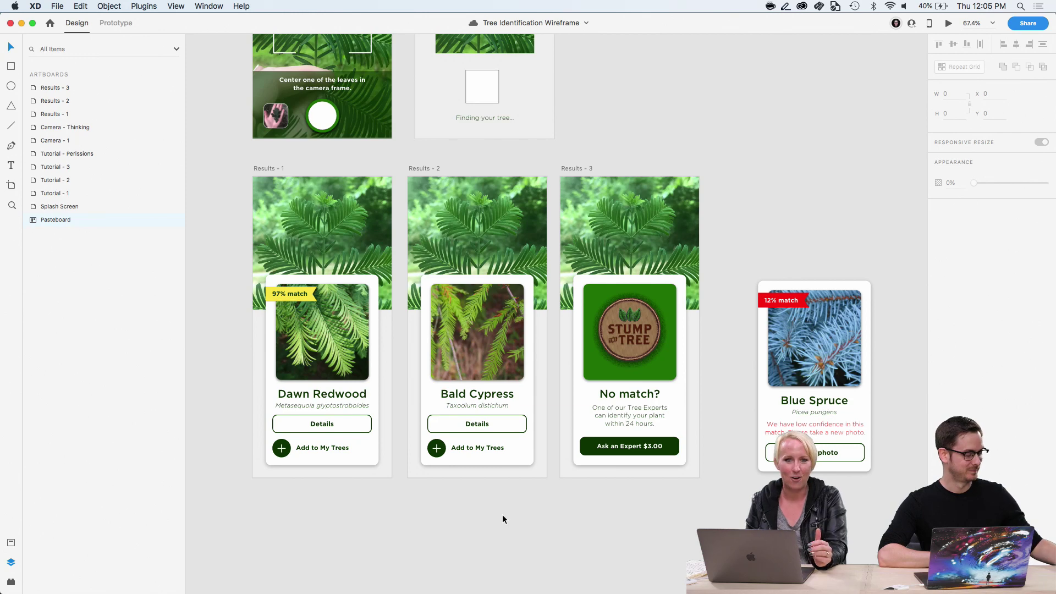
pyautogui.scroll(-1, 502, 520)
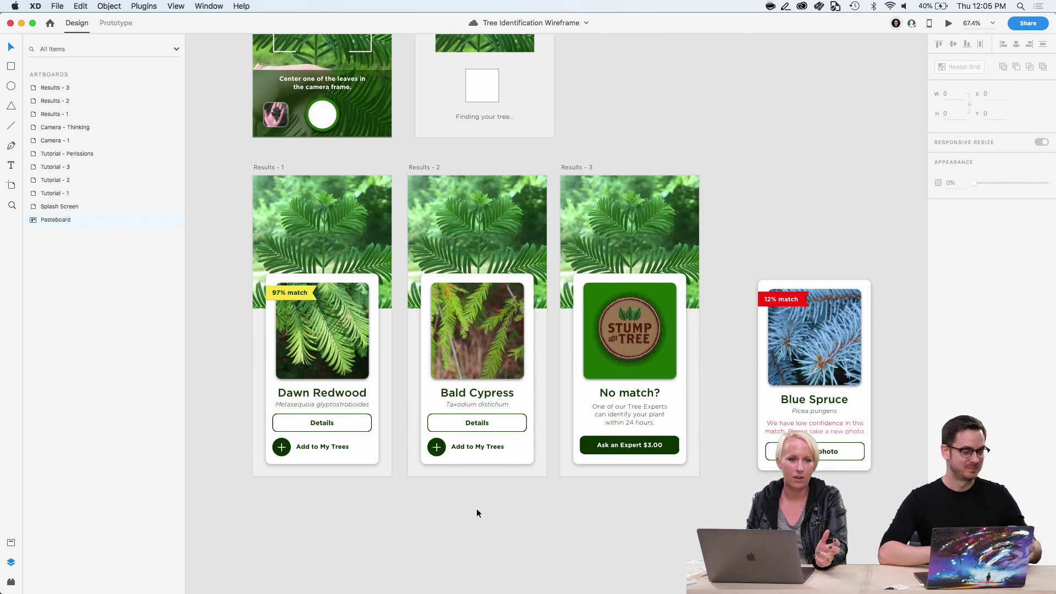
pyautogui.scroll(5, 476, 509)
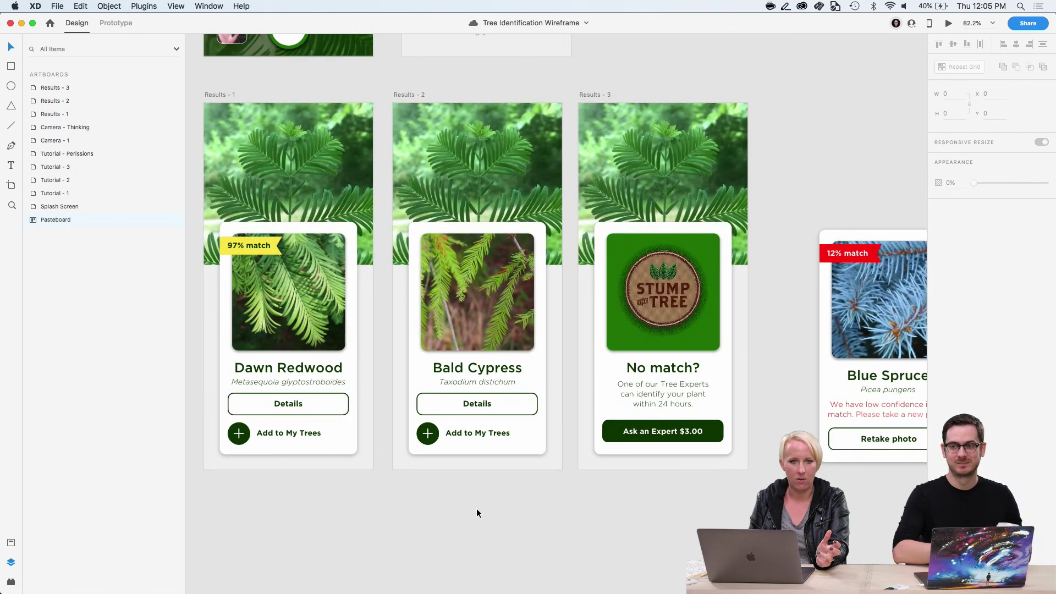
pyautogui.hscroll(-2, 476, 513)
pyautogui.scroll(1, 476, 513)
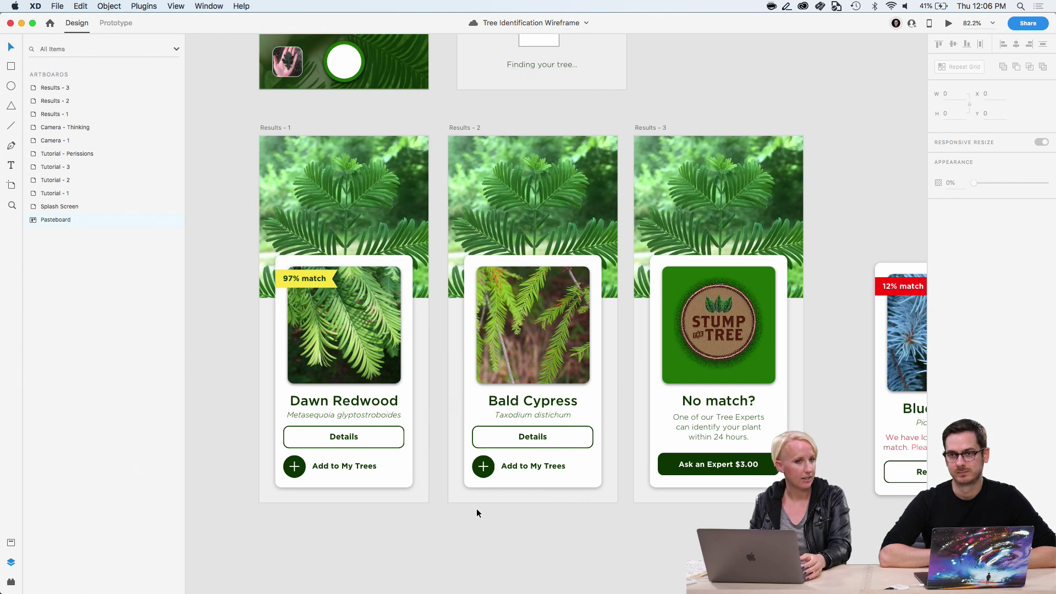
# Duplicate the Results - 1 artboard directly below the original and rename the copy Article1
pyautogui.click(269, 129)
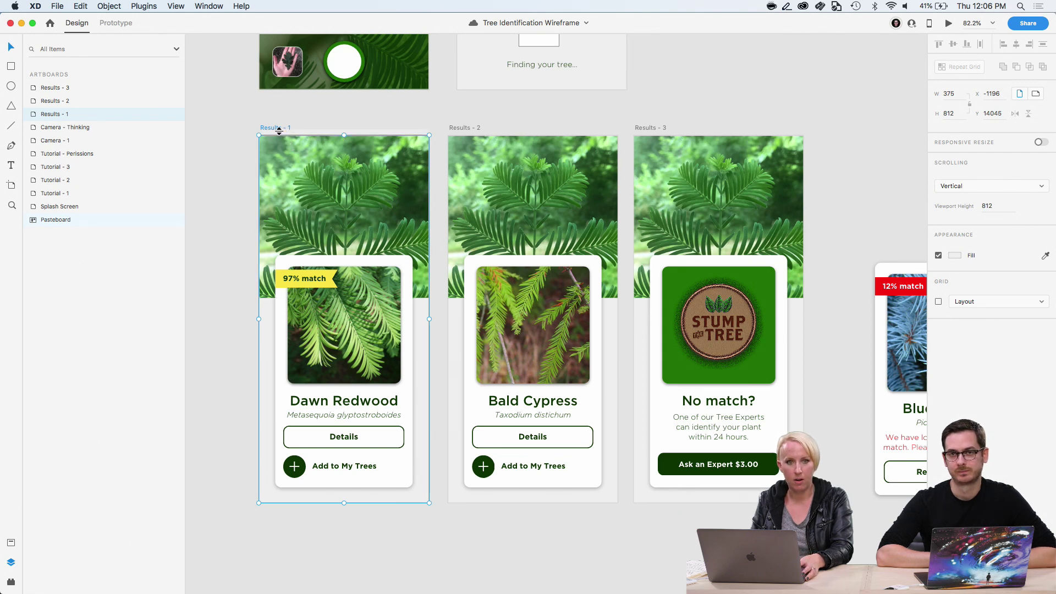
pyautogui.moveTo(282, 130); pyautogui.dragTo(281, 523)
pyautogui.scroll(-10, 280, 521)
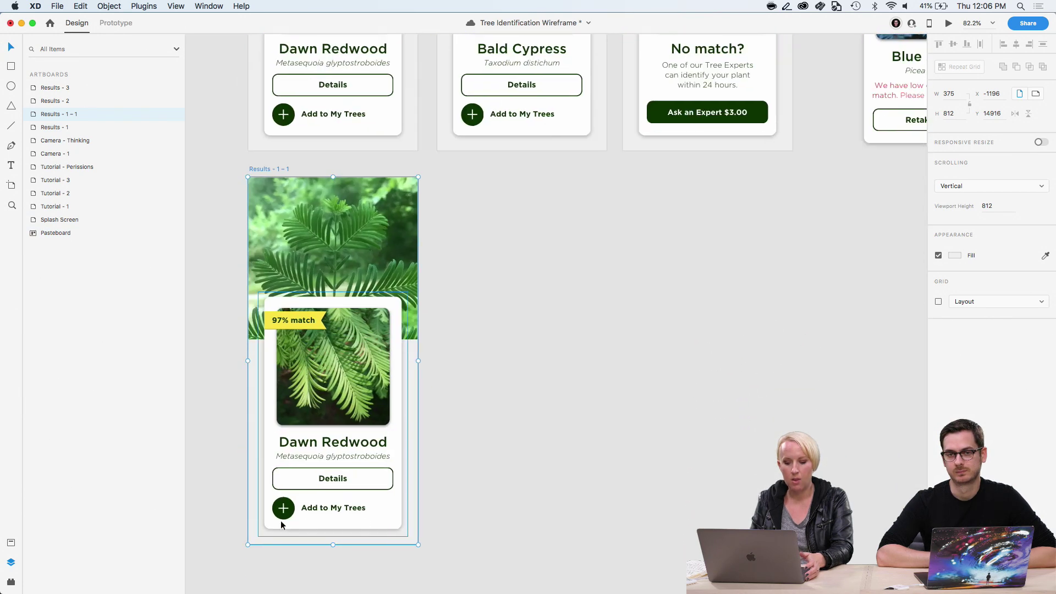
pyautogui.doubleClick(262, 169)
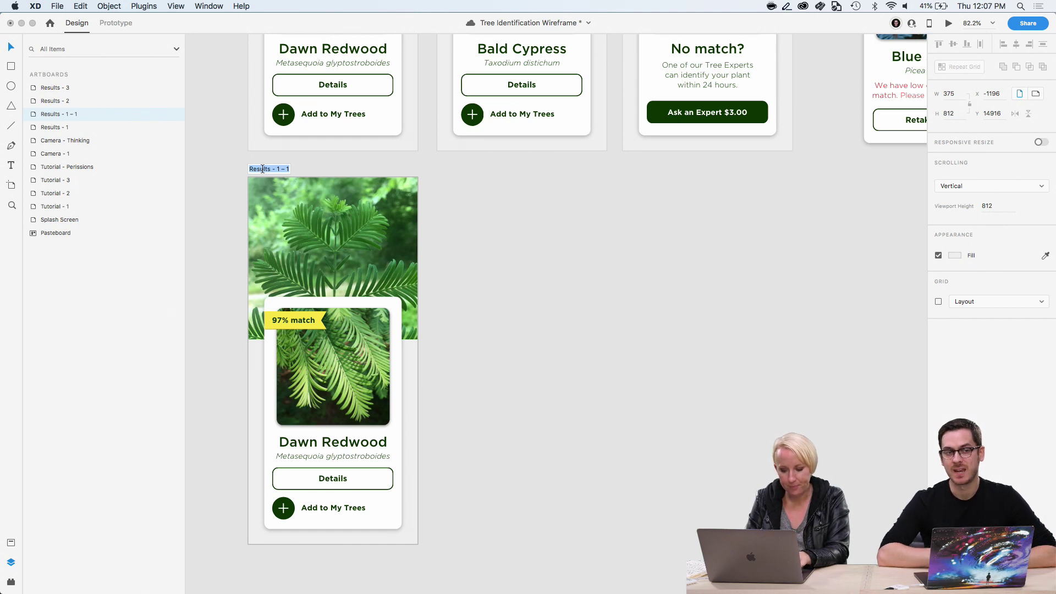
pyautogui.write('Article1')
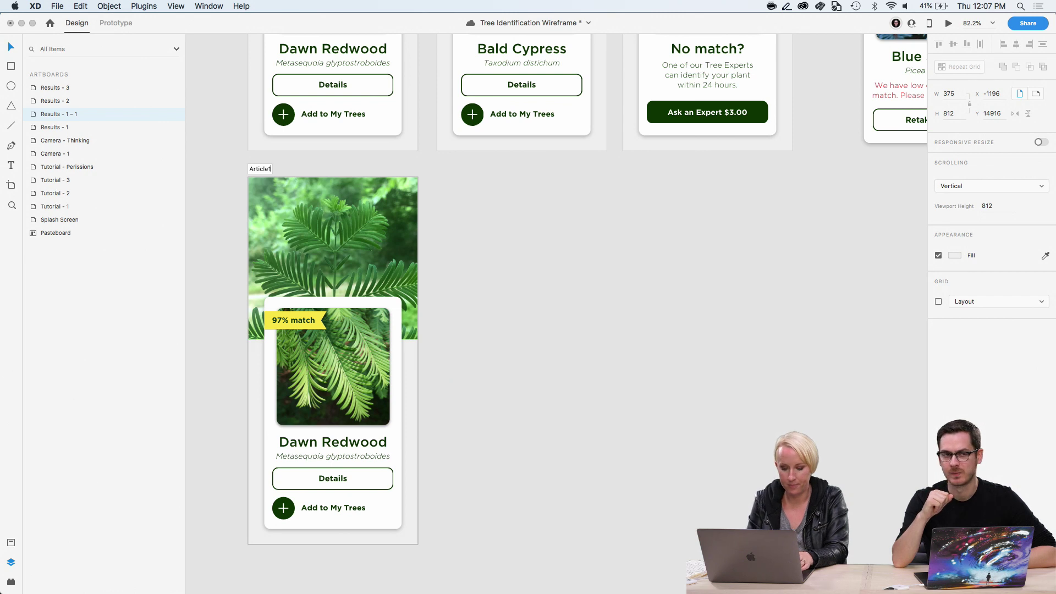
pyautogui.click(479, 304)
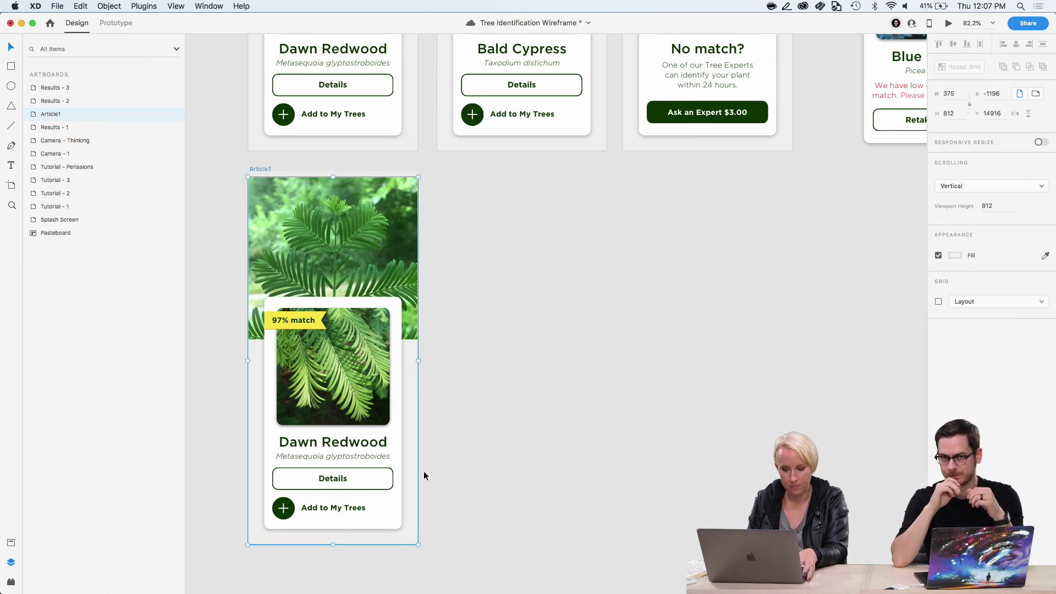
# Move the Dawn Redwood group and the customer image on Article1 up together by 140 px
pyautogui.click(388, 482)
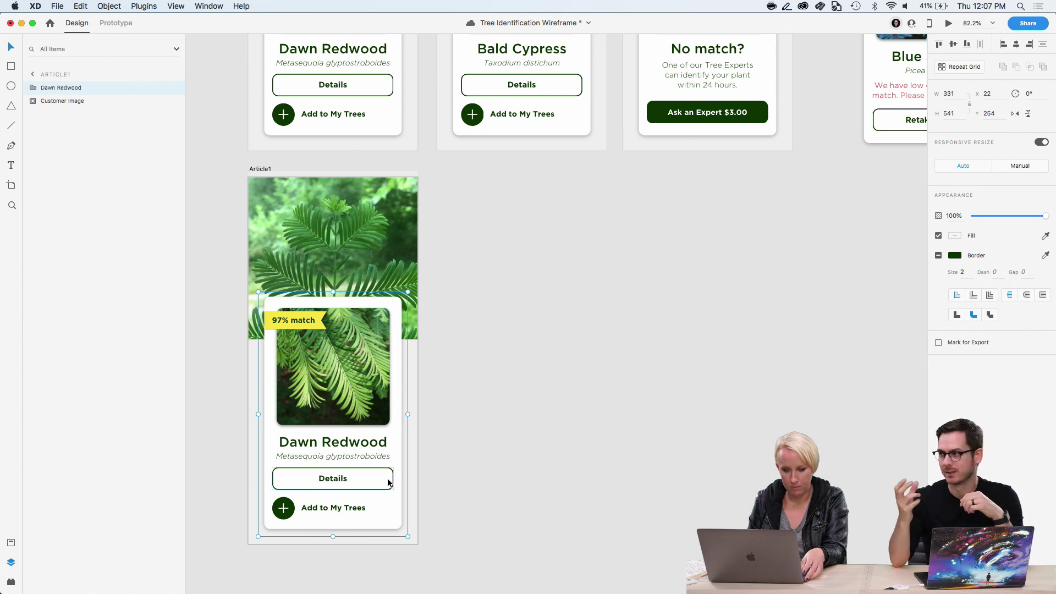
pyautogui.click(456, 505)
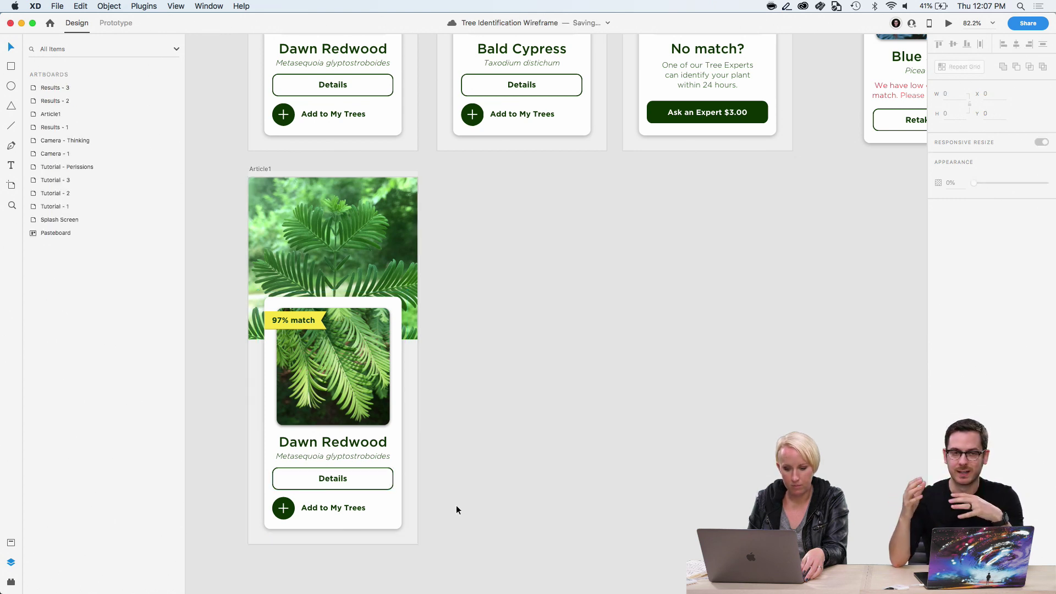
pyautogui.moveTo(457, 505); pyautogui.dragTo(254, 245)
pyautogui.hotkey('shift', 'Up')
pyautogui.hotkey('shift', 'Up')
pyautogui.hotkey('shift', 'Up')
pyautogui.hotkey('shift', 'Up')
pyautogui.hotkey('shift', 'Up')
pyautogui.hotkey('shift', 'Up')
pyautogui.hotkey('shift', 'Up')
pyautogui.hotkey('shift', 'Up')
pyautogui.hotkey('shift', 'Up')
pyautogui.hotkey('shift', 'Up')
pyautogui.hotkey('shift', 'Up')
pyautogui.hotkey('shift', 'Up')
pyautogui.hotkey('shift', 'Up')
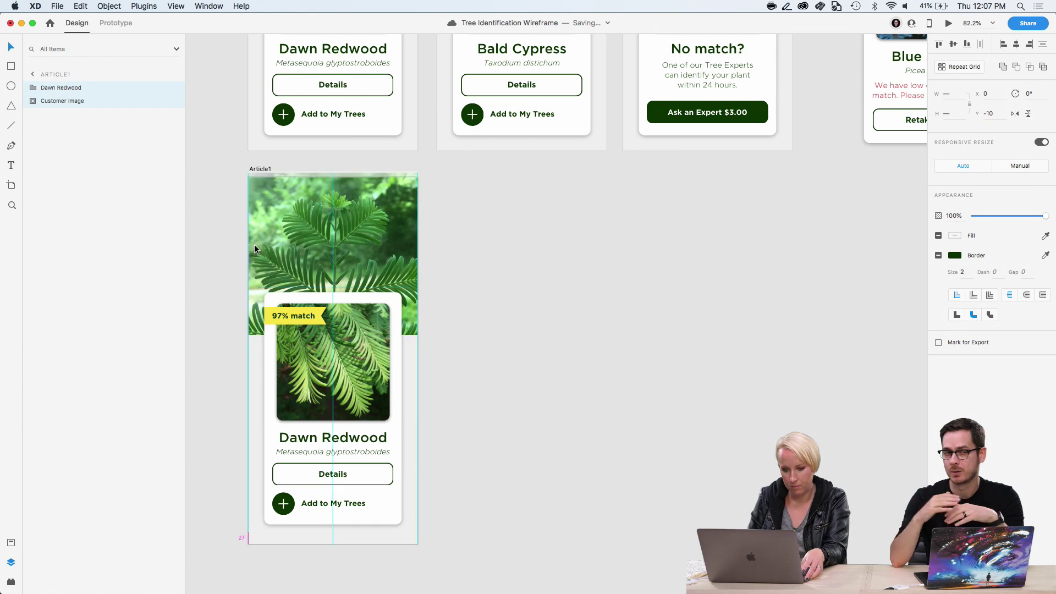
pyautogui.hotkey('shift', 'Up')
pyautogui.hotkey('shift', 'Up')
pyautogui.hotkey('shift', 'Up')
pyautogui.hotkey('shift', 'Up')
pyautogui.hotkey('shift', 'Up')
pyautogui.hotkey('shift', 'Up')
pyautogui.hotkey('shift', 'Up')
pyautogui.hotkey('shift', 'Up')
pyautogui.hotkey('shift', 'Up')
pyautogui.hotkey('shift', 'Up')
pyautogui.hotkey('shift', 'Up')
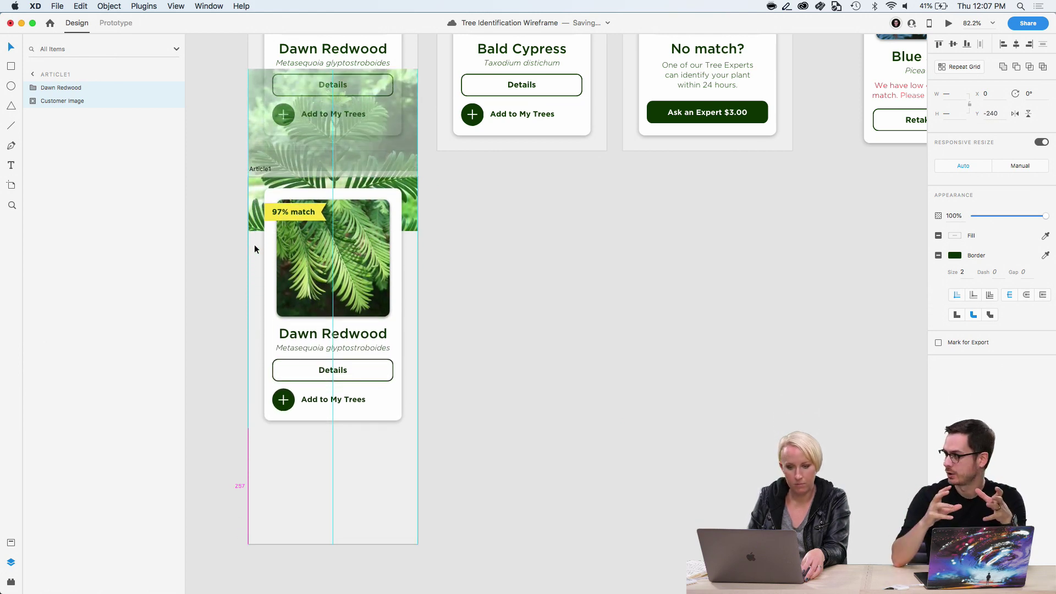
pyautogui.hotkey('shift', 'Down')
pyautogui.hotkey('shift', 'Down')
pyautogui.hotkey('shift', 'Down')
pyautogui.hotkey('shift', 'Down')
pyautogui.hotkey('shift', 'Down')
pyautogui.hotkey('shift', 'Down')
pyautogui.hotkey('shift', 'Down')
pyautogui.hotkey('shift', 'Down')
pyautogui.hotkey('shift', 'Down')
pyautogui.hotkey('shift', 'Down')
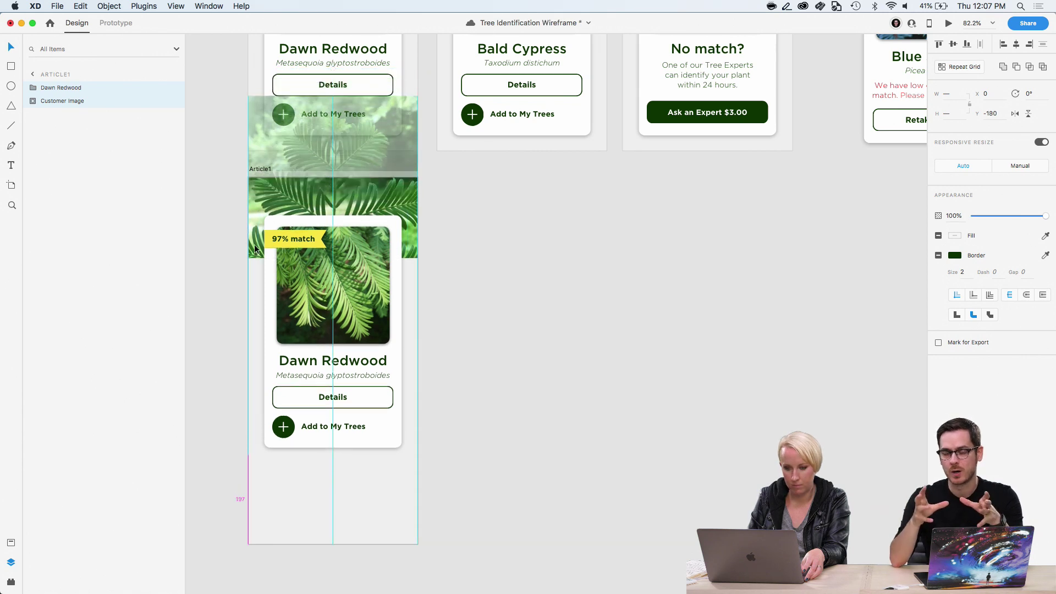
pyautogui.click(483, 344)
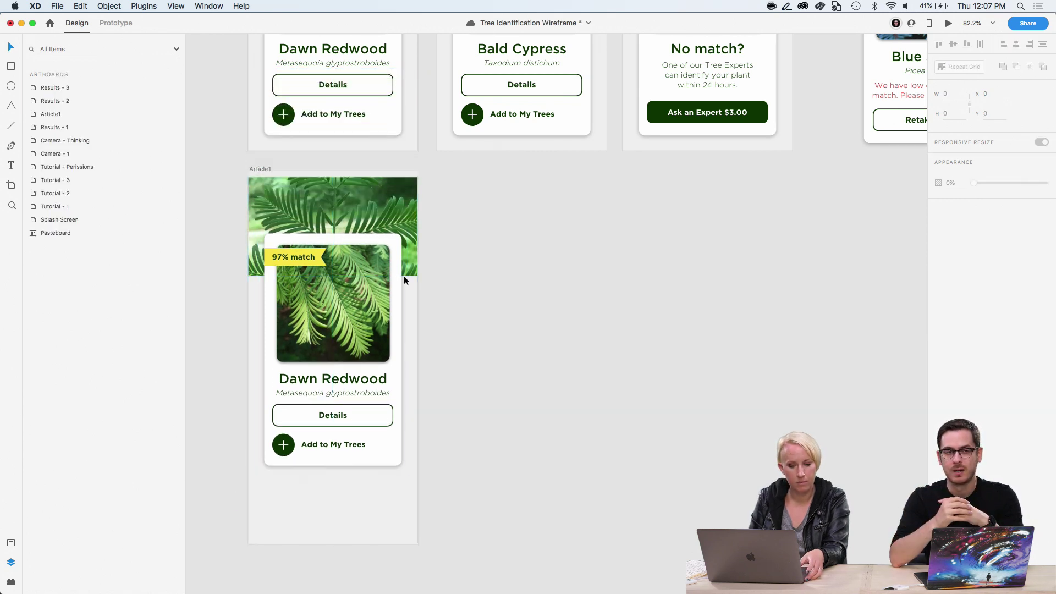
# Try to enlarge the Card background inside the Search Result component to about 359 by 547 px
pyautogui.click(396, 256)
pyautogui.doubleClick(396, 256)
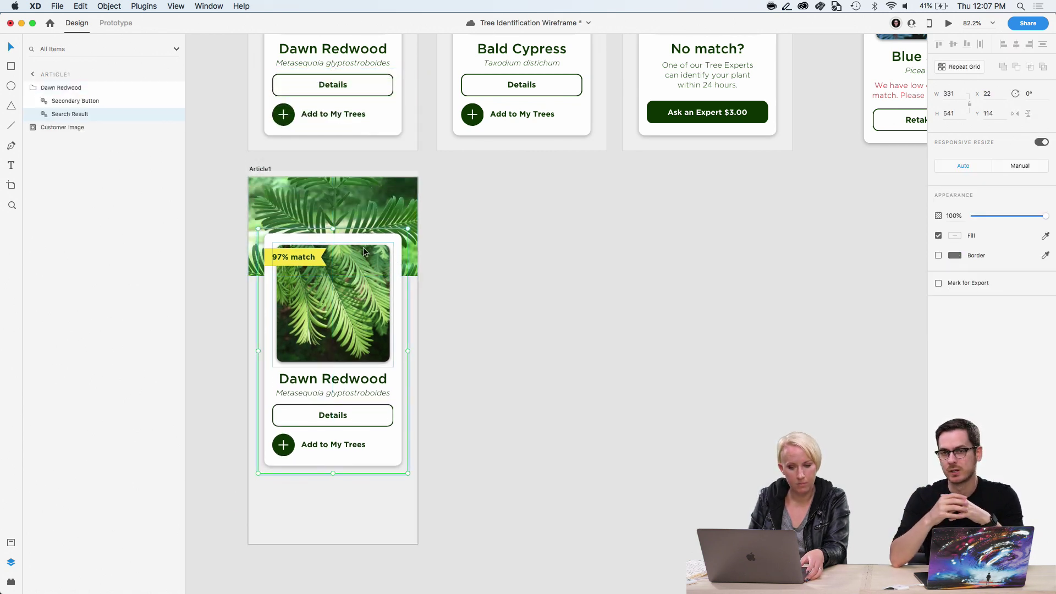
pyautogui.doubleClick(259, 228)
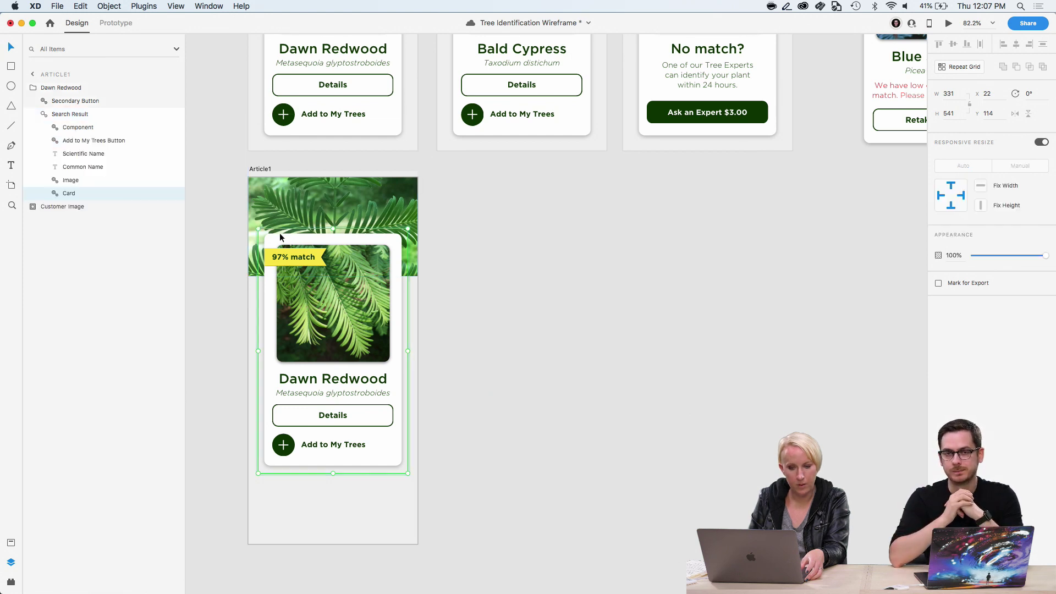
pyautogui.moveTo(256, 226); pyautogui.dragTo(245, 225)
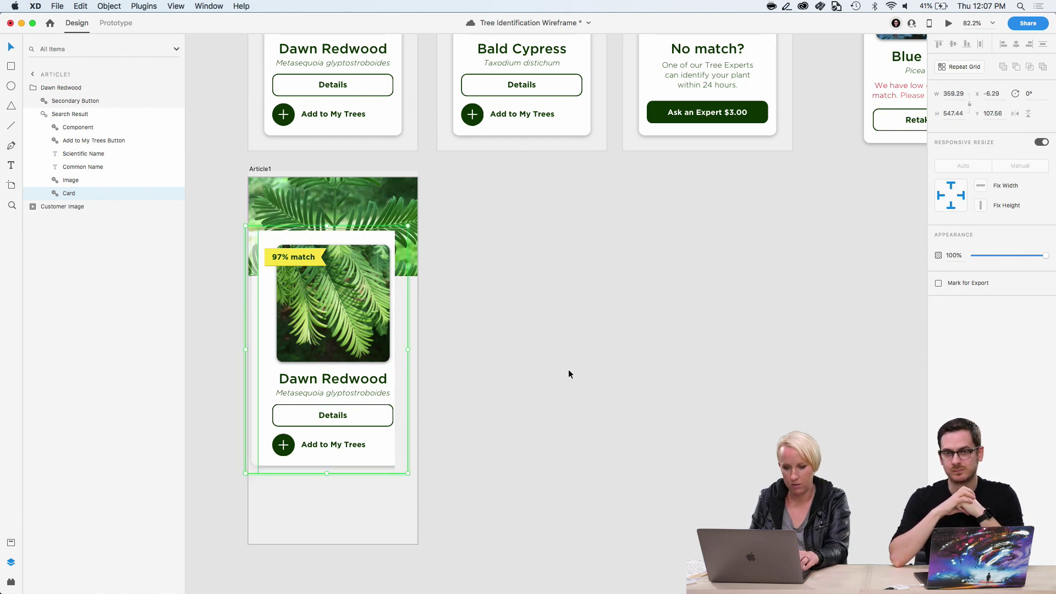
pyautogui.press('super+z')
pyautogui.press('super+z')
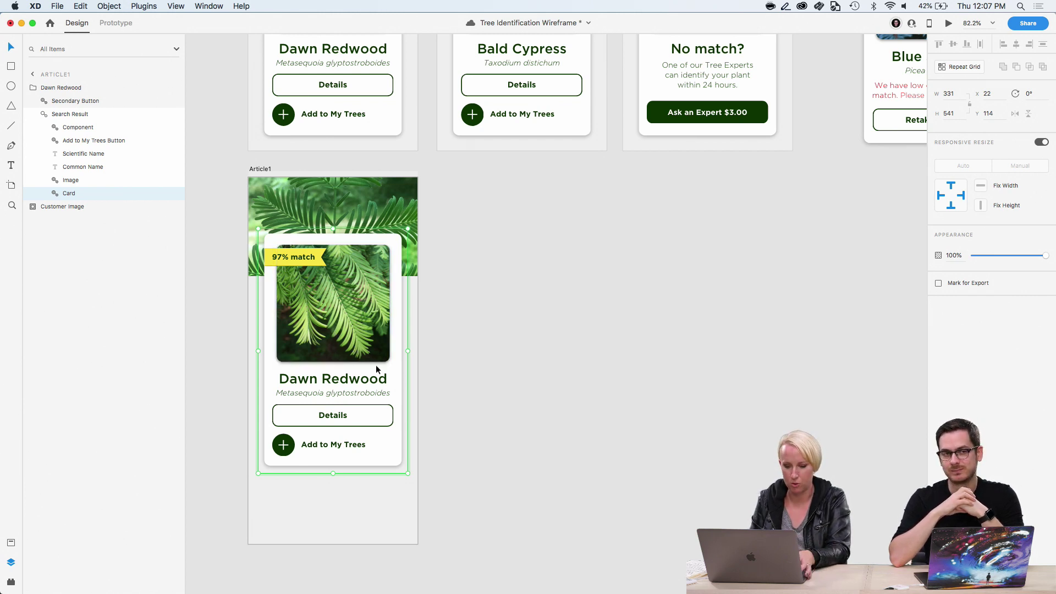
pyautogui.click(543, 410)
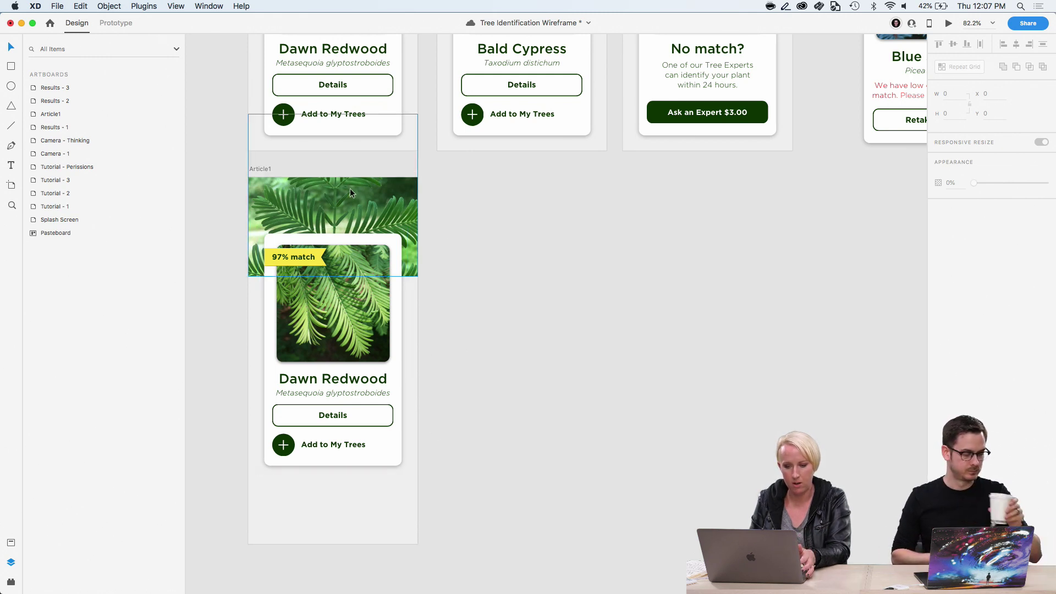
# Save the document and ungroup the Dawn Redwood group on the Article1 artboard
pyautogui.press('super+s')
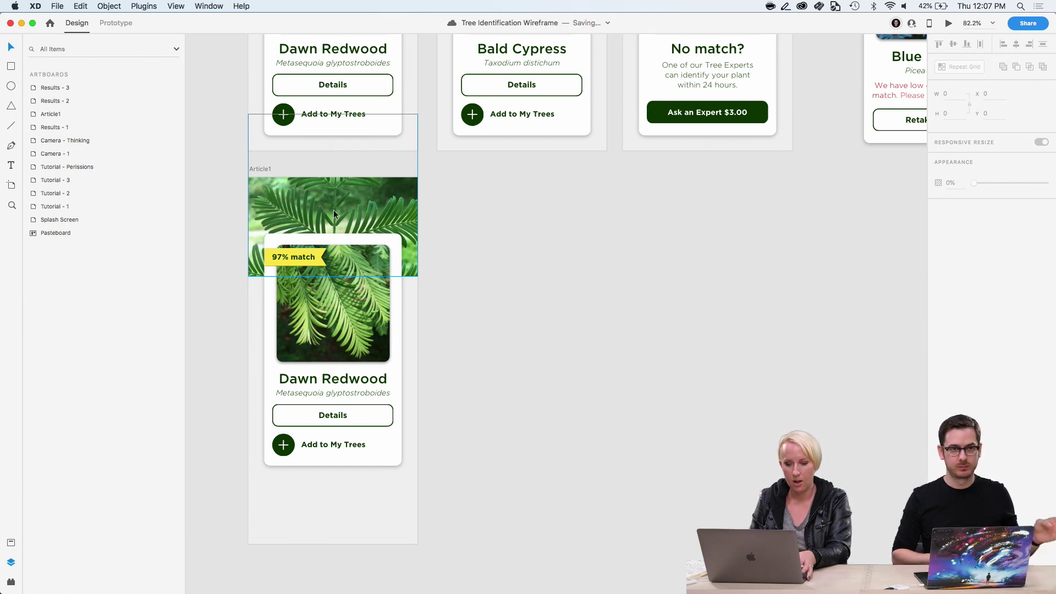
pyautogui.click(299, 235)
pyautogui.press('super+shift+g')
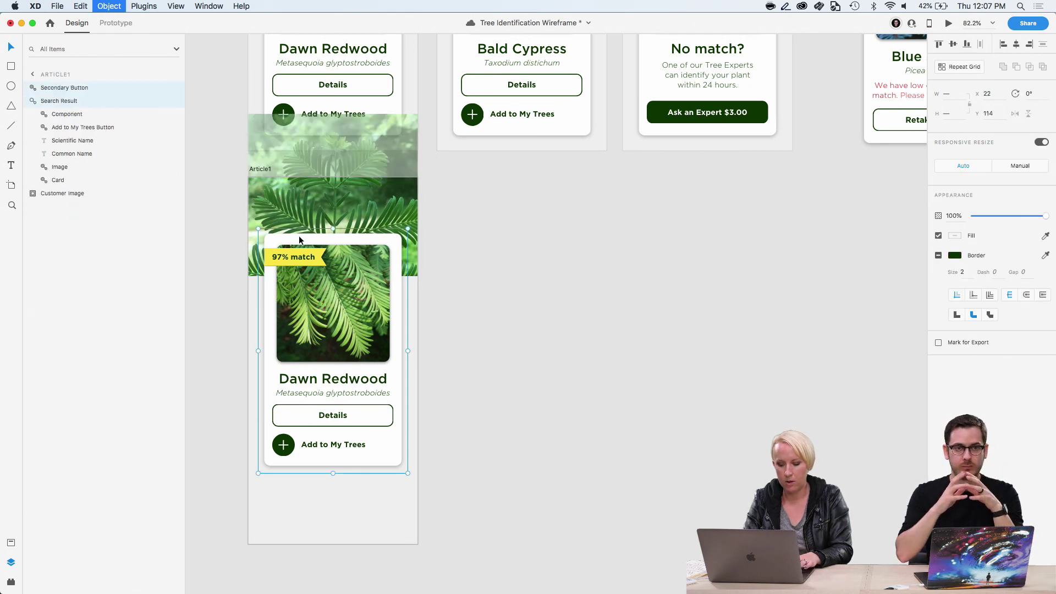
pyautogui.click(487, 344)
pyautogui.click(397, 321)
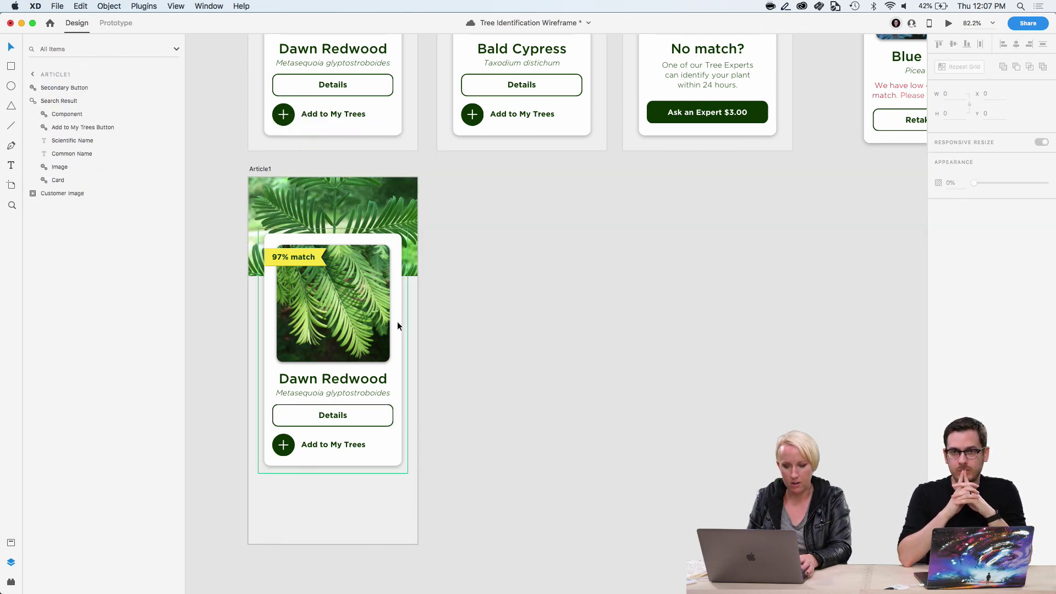
# Try to widen the Card background inside the Search Result component to about 348 px
pyautogui.rightClick(280, 235)
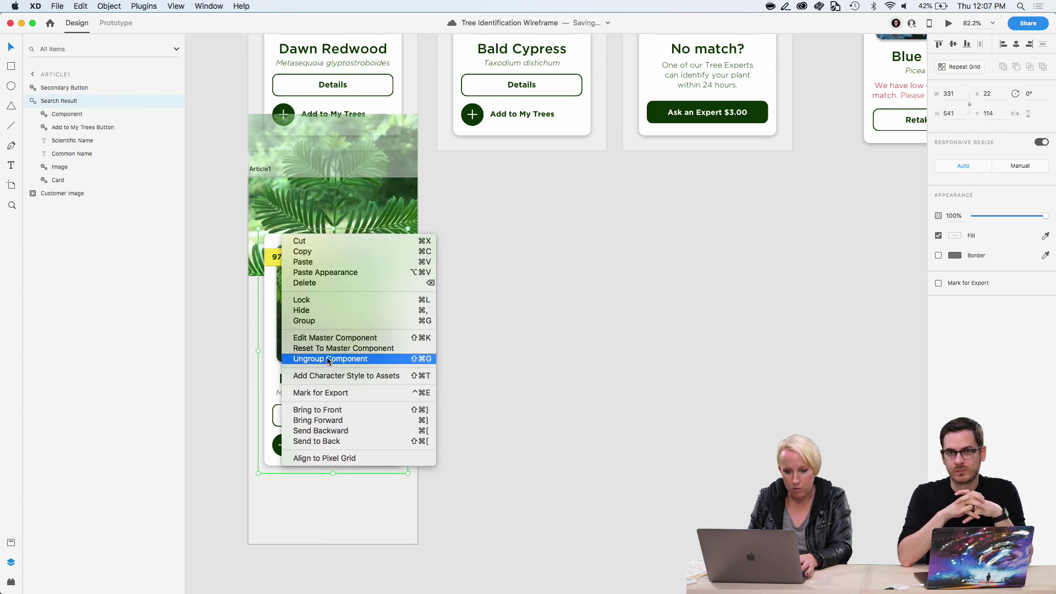
pyautogui.click(274, 241)
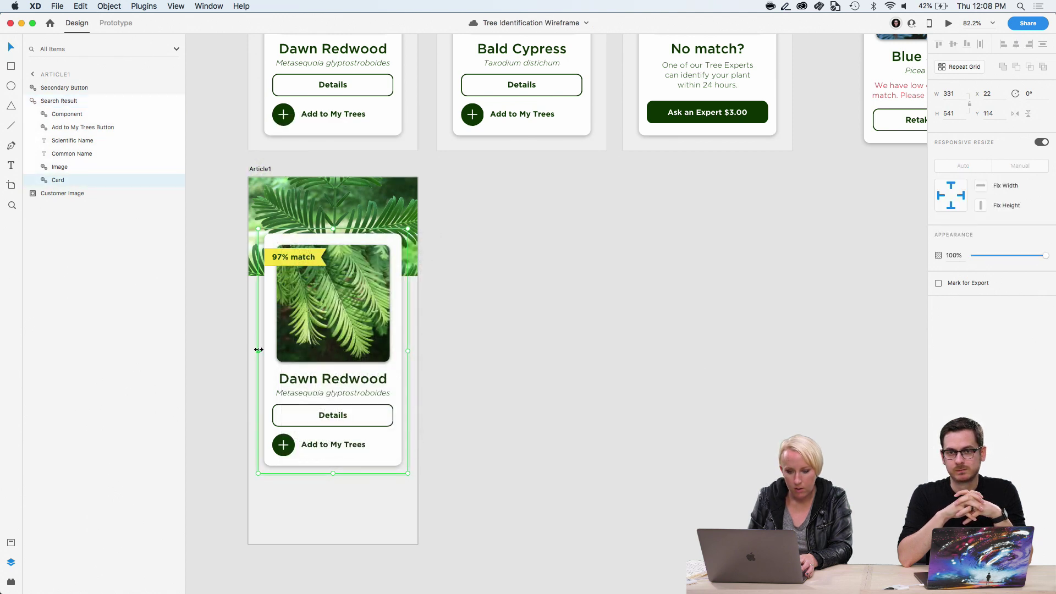
pyautogui.moveTo(258, 350); pyautogui.dragTo(251, 350)
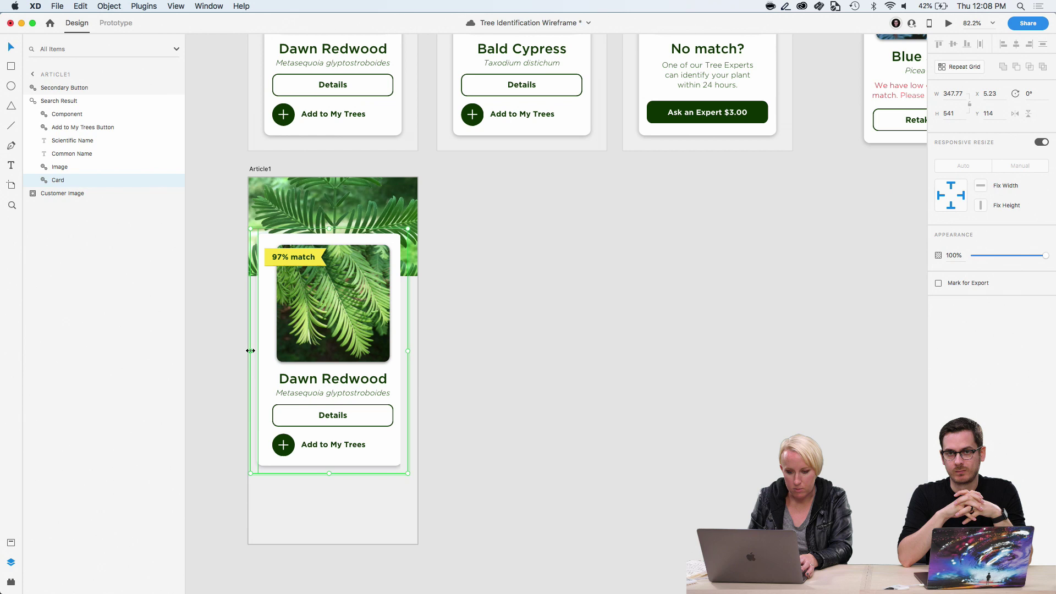
pyautogui.click(450, 409)
pyautogui.click(348, 408)
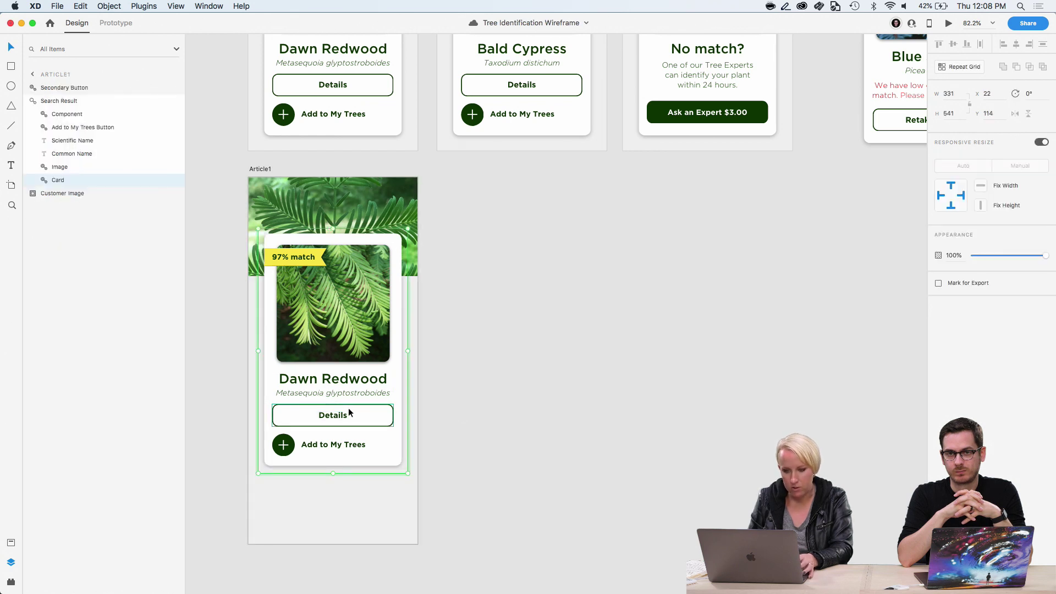
pyautogui.press('super+z')
# Ungroup the Search Result component on the Article1 artboard into its separate parts
pyautogui.press('Escape')
pyautogui.click(354, 398)
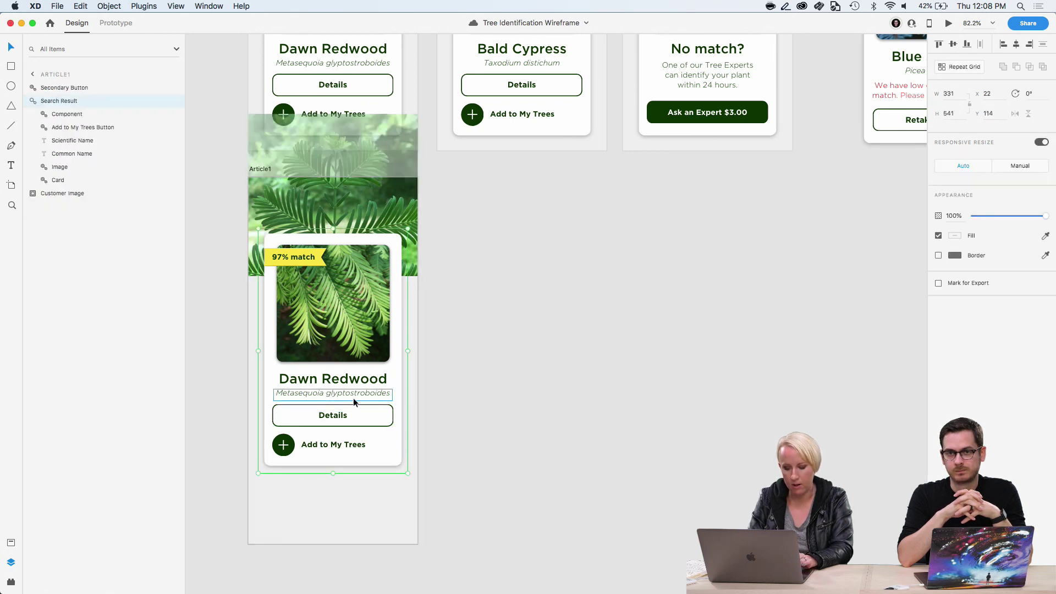
pyautogui.press('super+a')
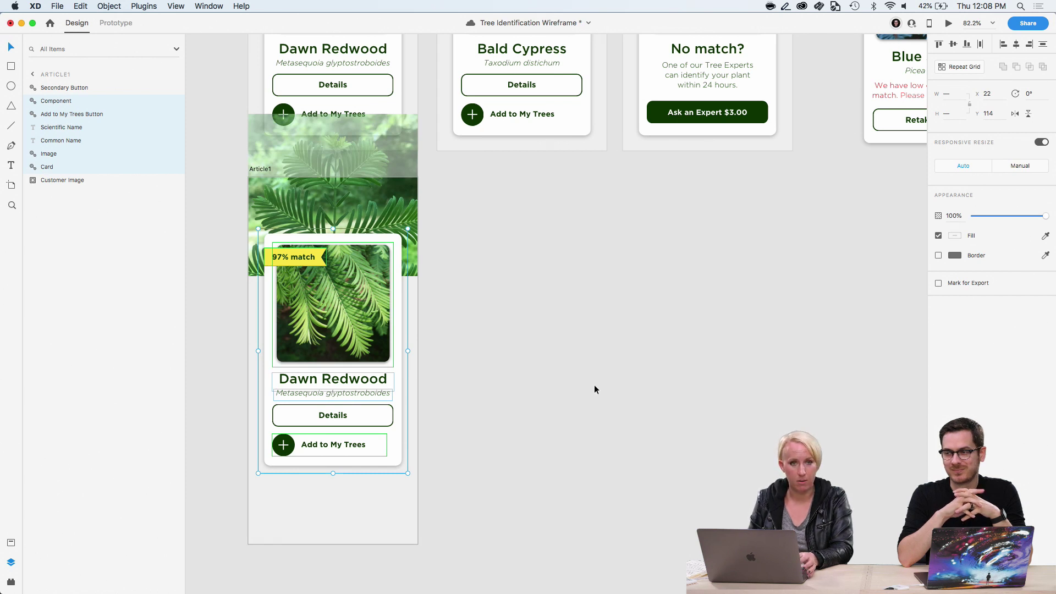
pyautogui.click(596, 384)
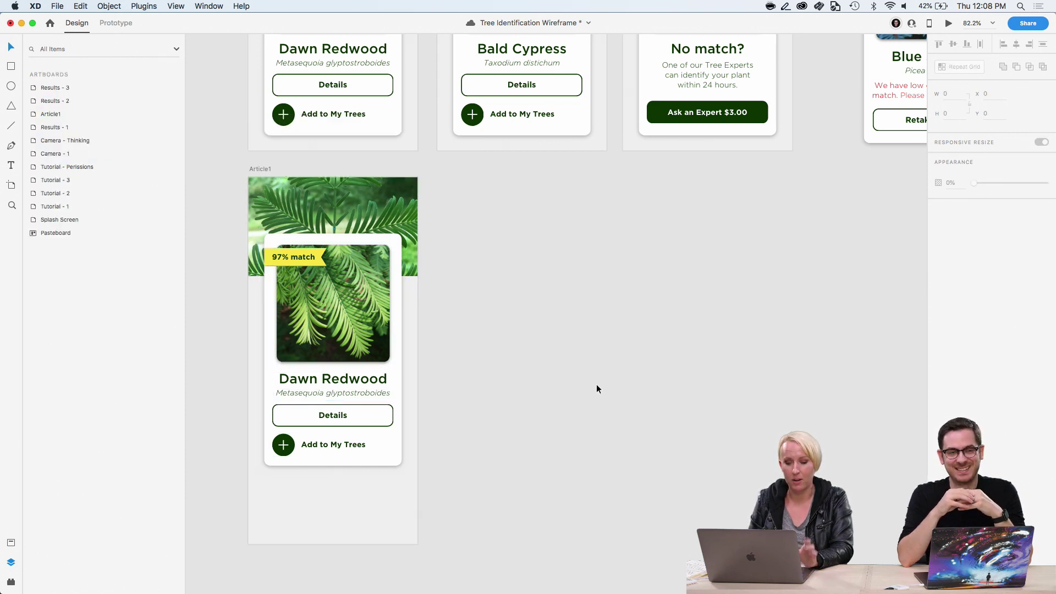
# Try to stretch the Card component on Article1 outward to the artboard's edge
pyautogui.click(268, 306)
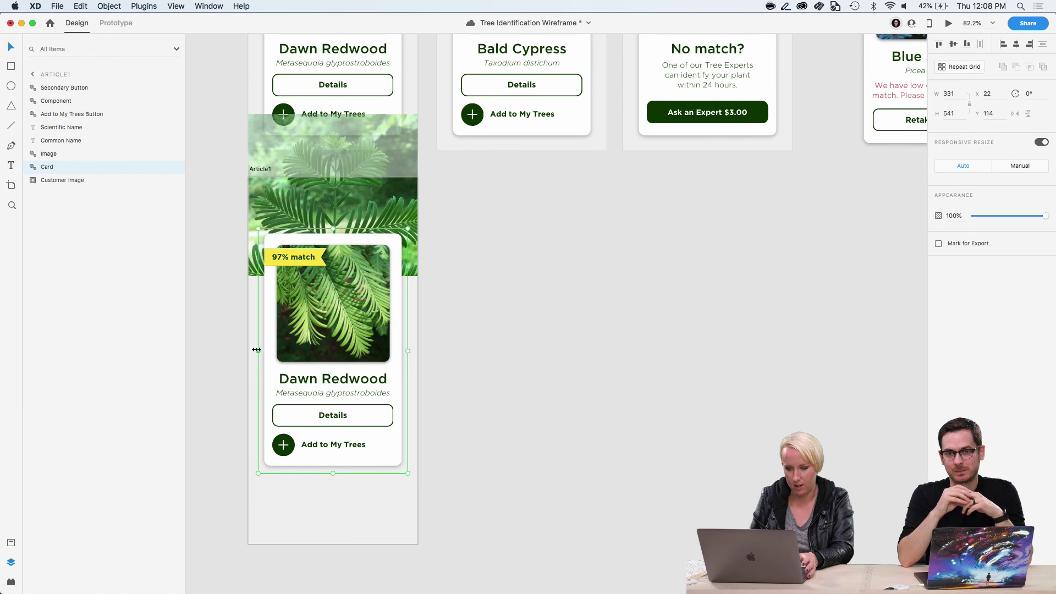
pyautogui.moveTo(257, 349); pyautogui.dragTo(245, 350)
pyautogui.press('super+z')
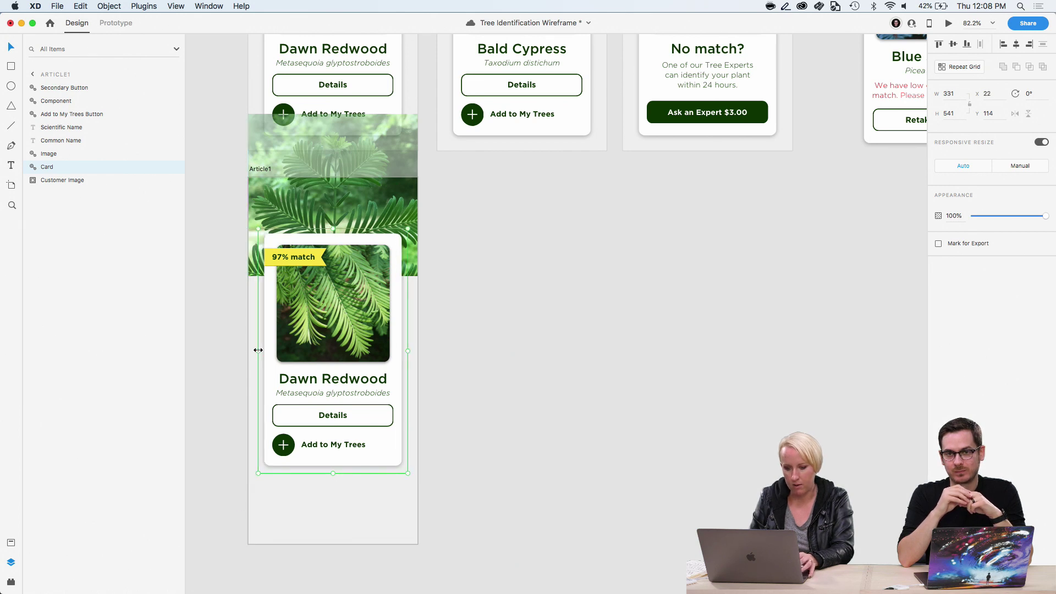
# Try ungrouping the Card component on Article1 and turn off its responsive resize
pyautogui.rightClick(266, 348)
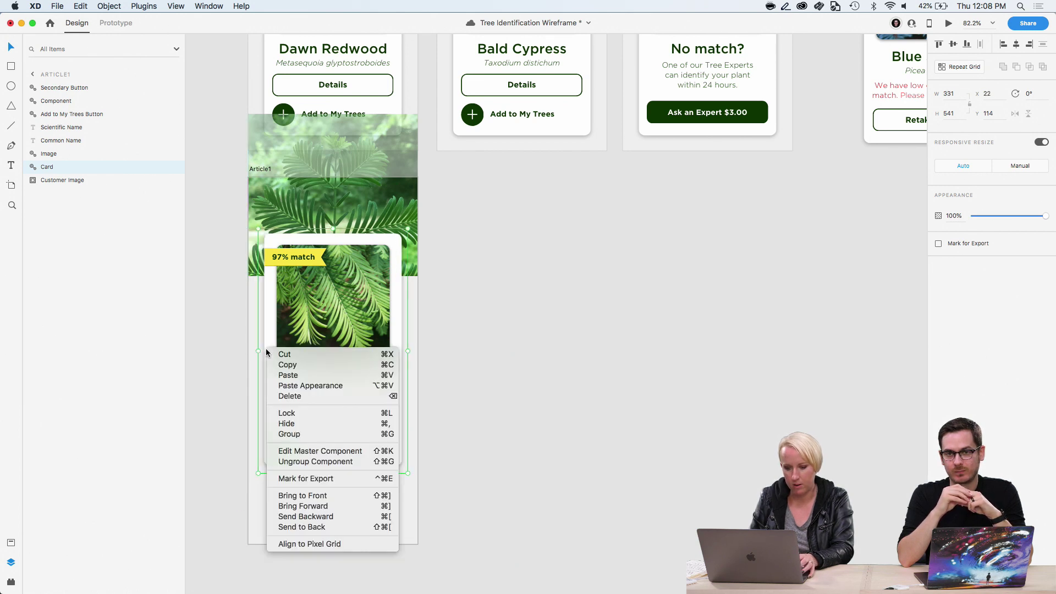
pyautogui.click(292, 462)
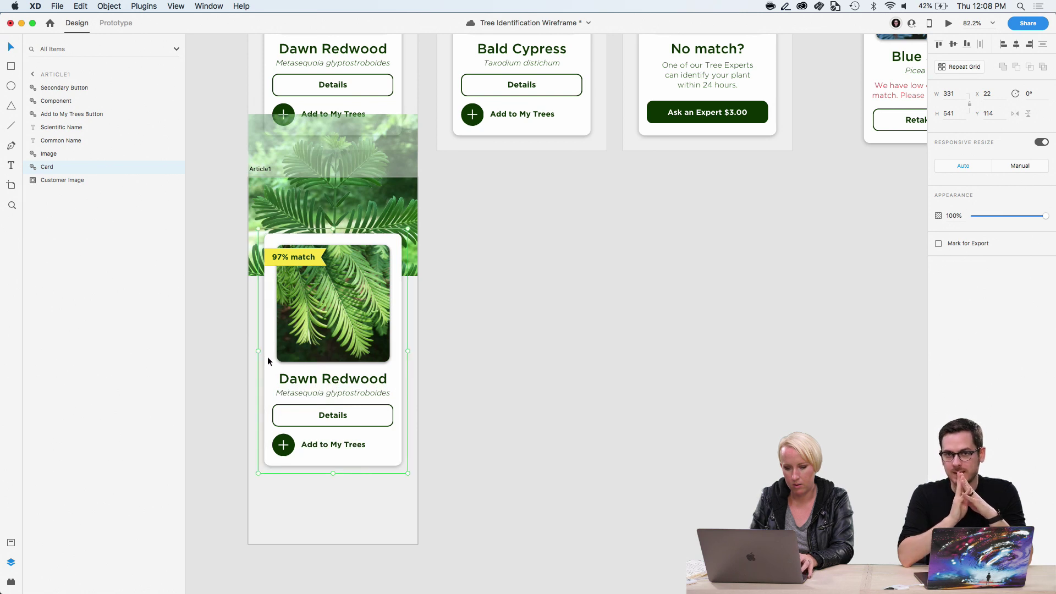
pyautogui.click(1016, 168)
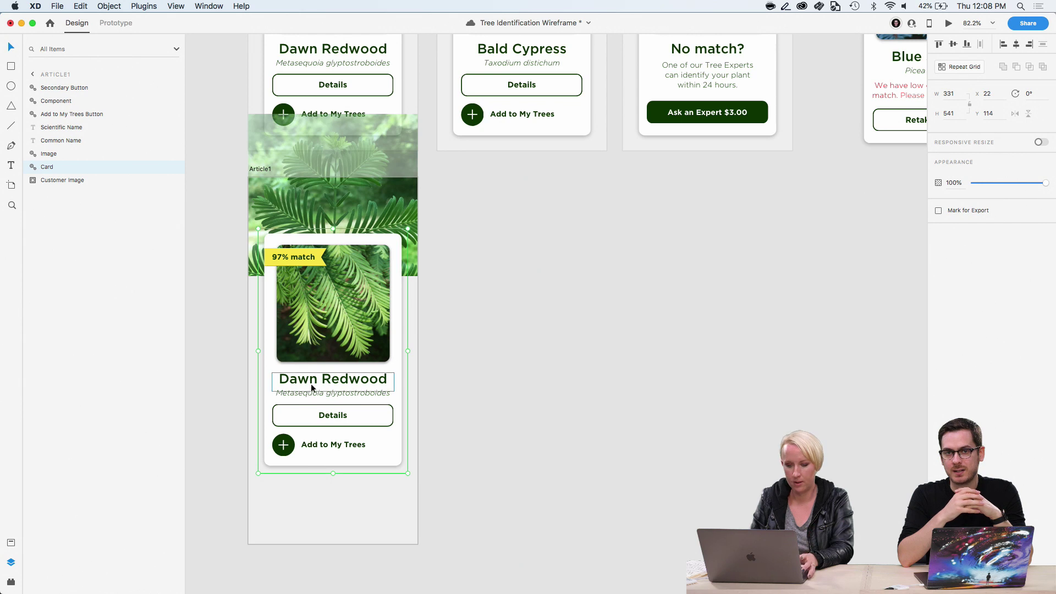
pyautogui.doubleClick(267, 375)
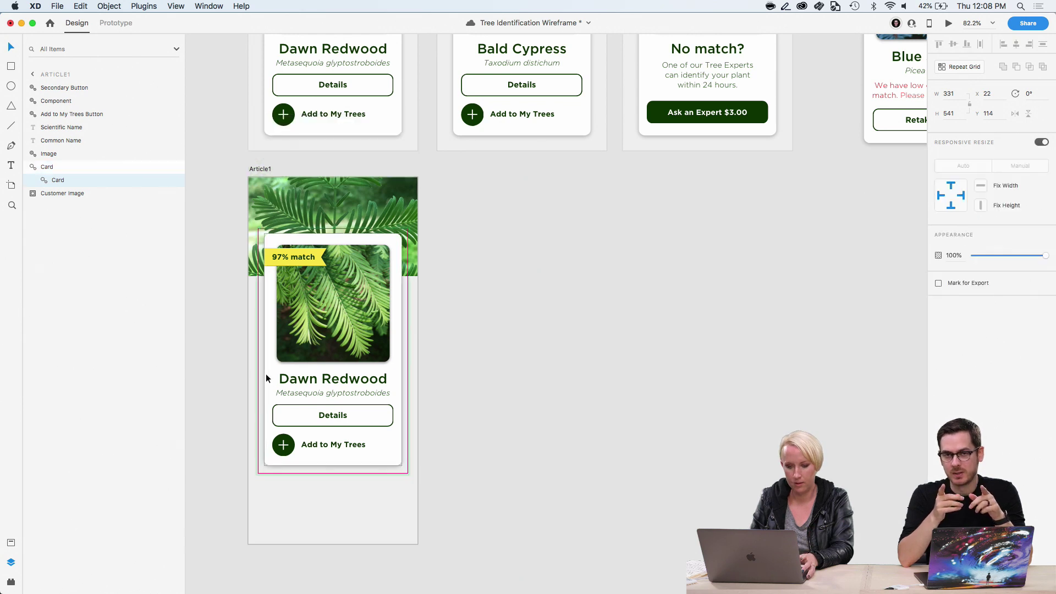
pyautogui.click(476, 377)
pyautogui.doubleClick(394, 377)
pyautogui.click(392, 358)
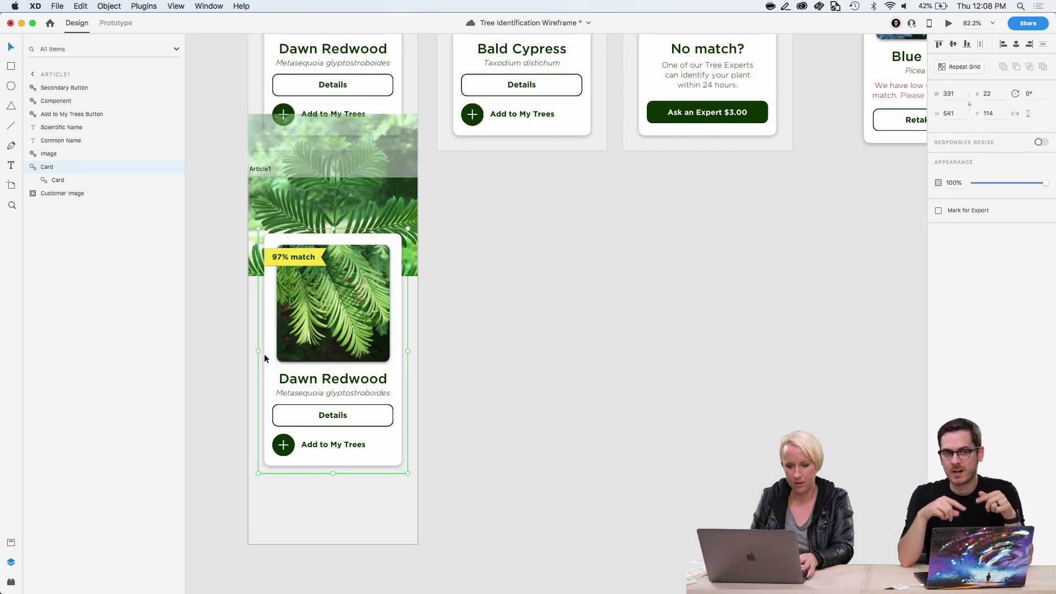
# Ungroup the outer Card on Article1 so the nested Card component sits directly on the artboard
pyautogui.click(54, 180)
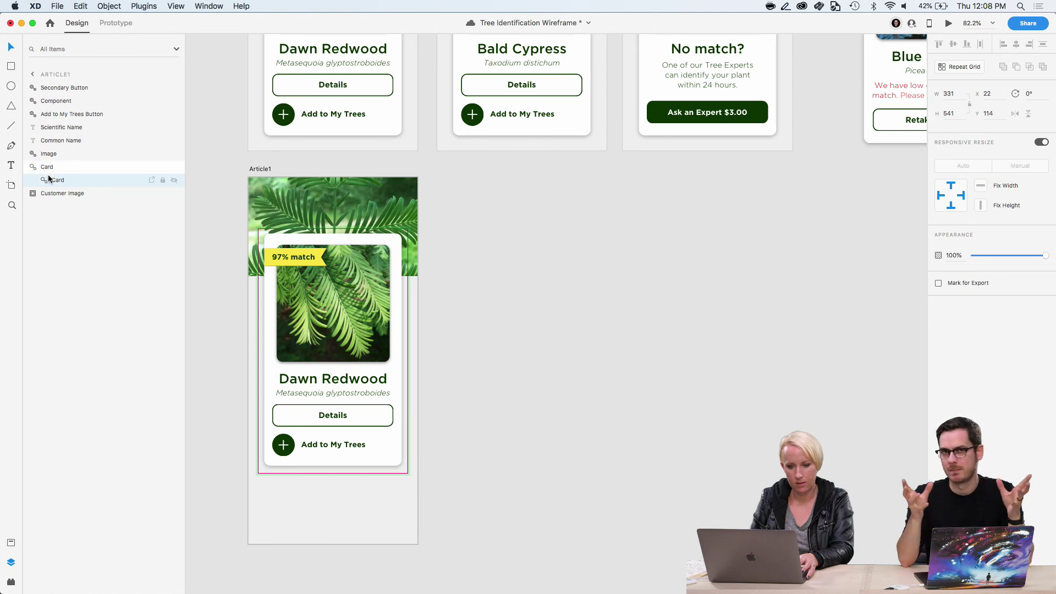
pyautogui.moveTo(48, 173); pyautogui.dragTo(47, 168)
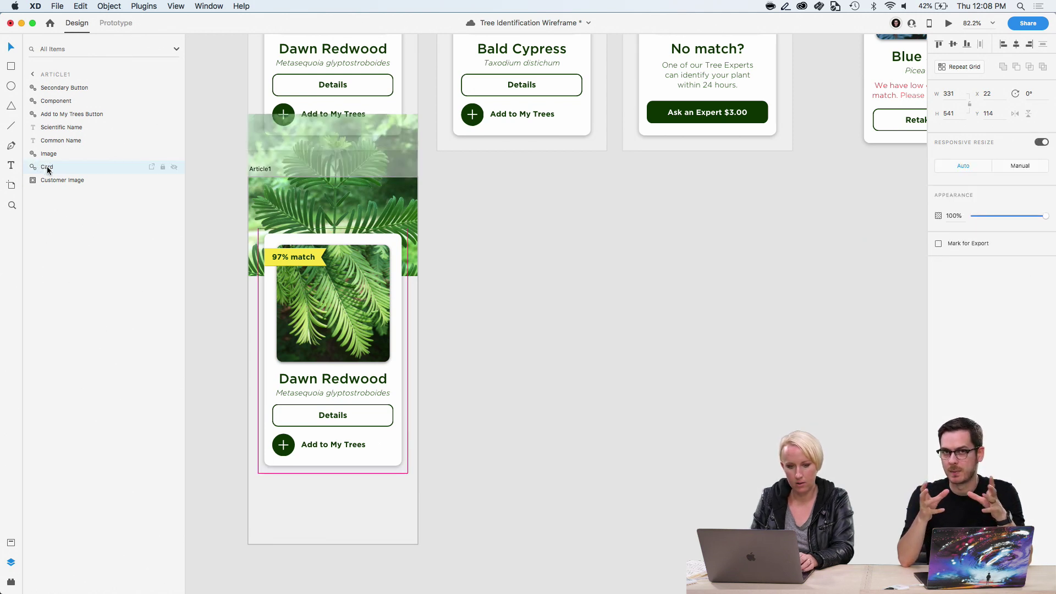
pyautogui.doubleClick(270, 378)
pyautogui.click(270, 360)
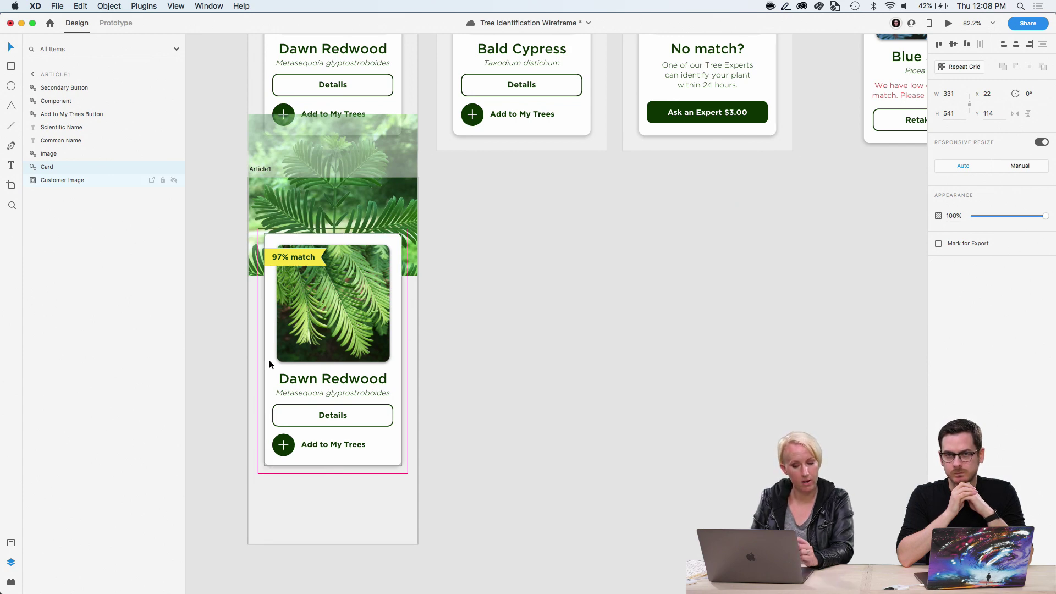
# Swap the Card component behind the Dawn Redwood content on Article1 for the Big Card component
pyautogui.scroll(5, 278, 404)
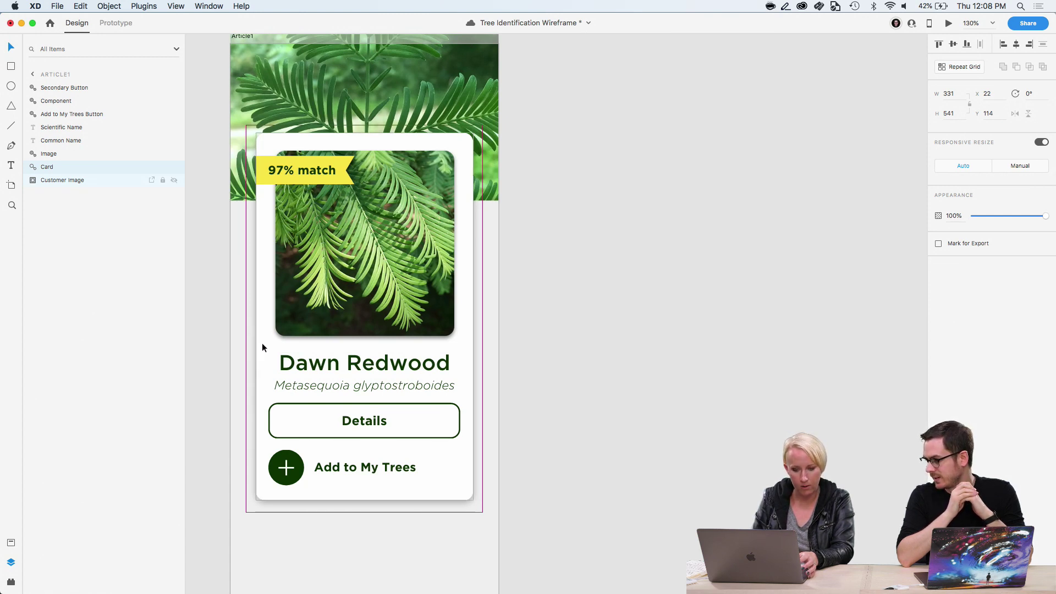
pyautogui.click(488, 361)
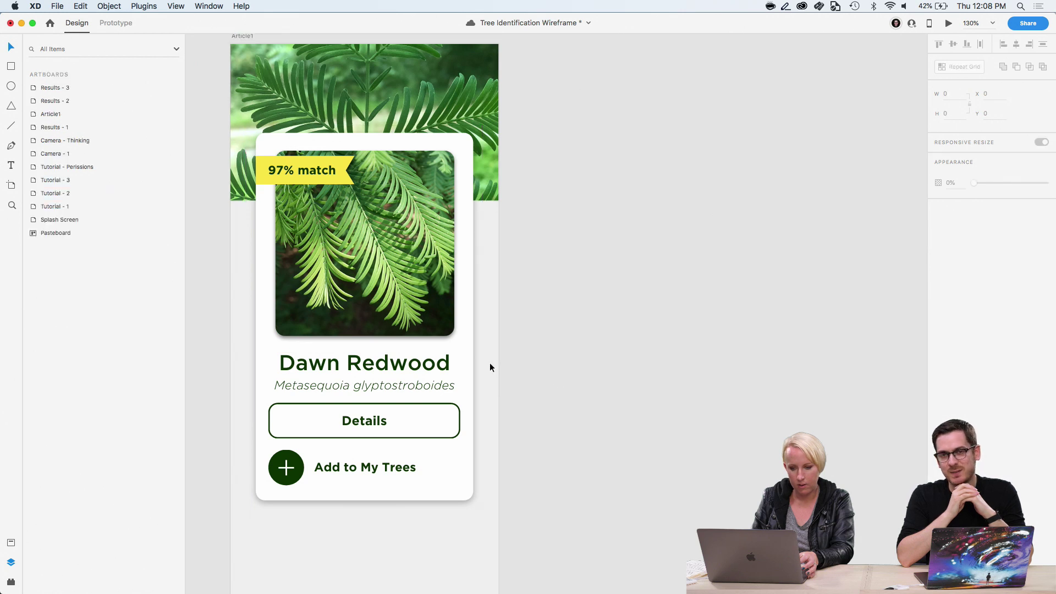
pyautogui.doubleClick(470, 350)
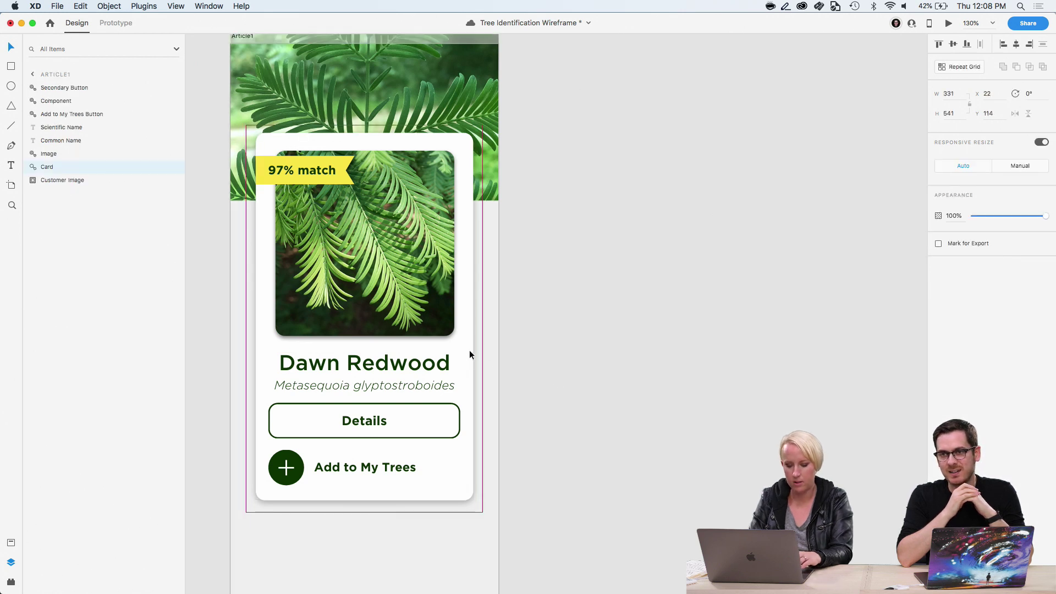
pyautogui.click(11, 543)
pyautogui.scroll(-3, 74, 488)
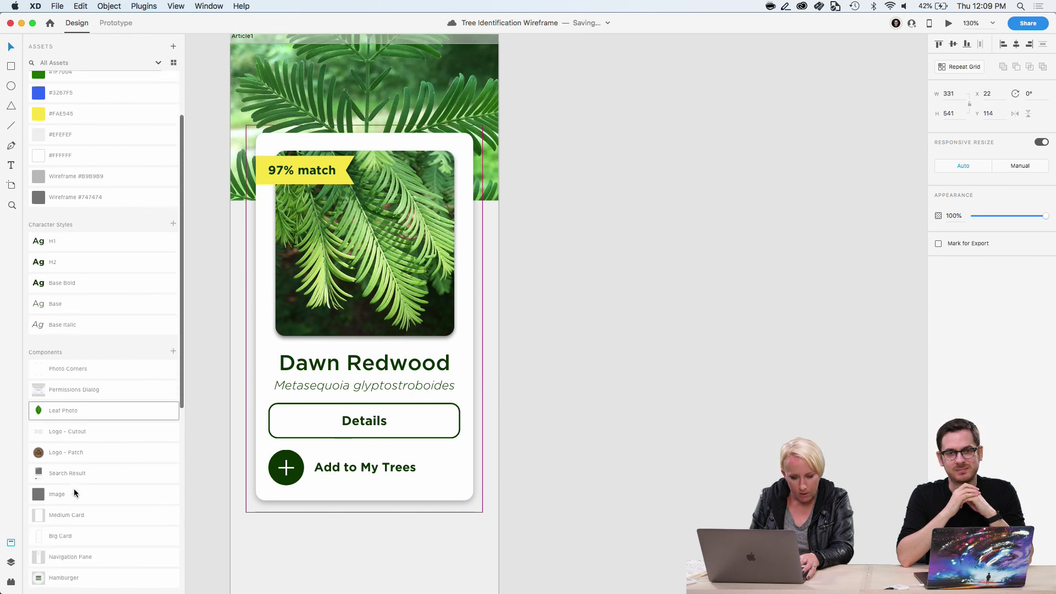
pyautogui.scroll(-5, 74, 491)
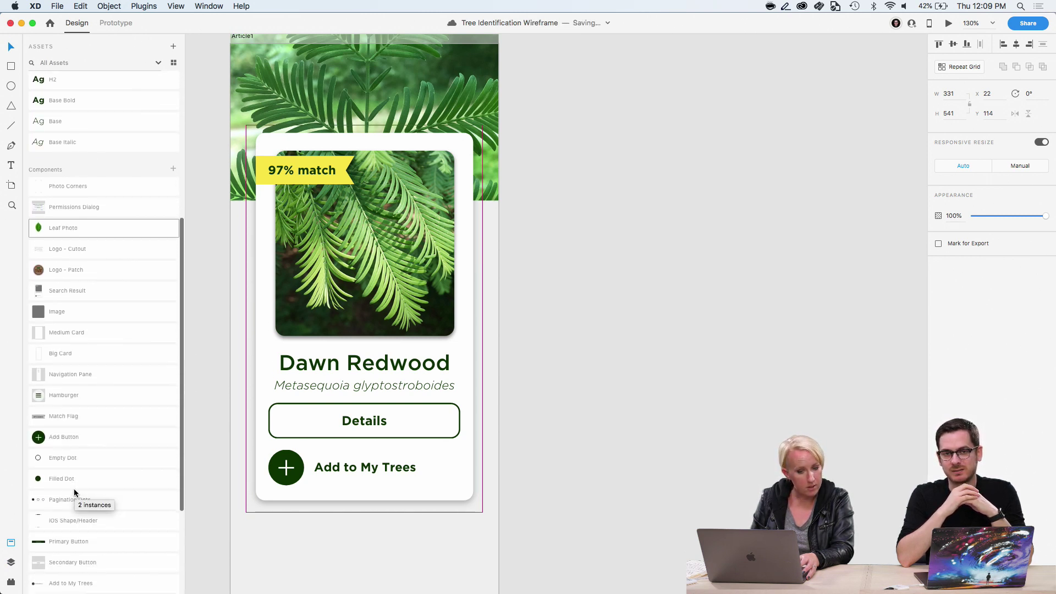
pyautogui.moveTo(58, 351); pyautogui.dragTo(275, 338)
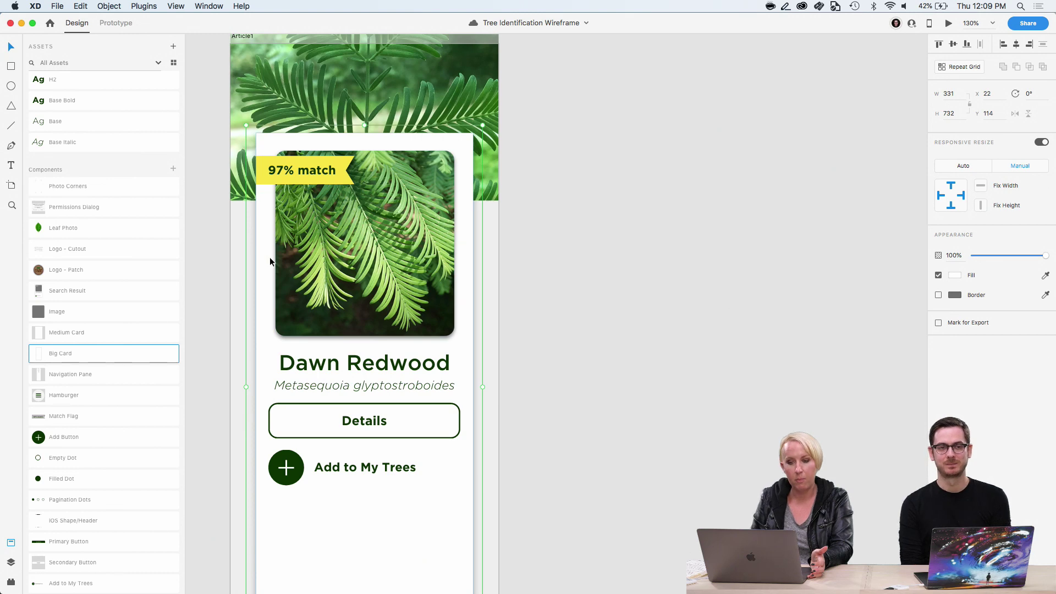
# Open the Big Card's master component and round the corners of its rectangle to a radius of 13
pyautogui.scroll(5, 270, 261)
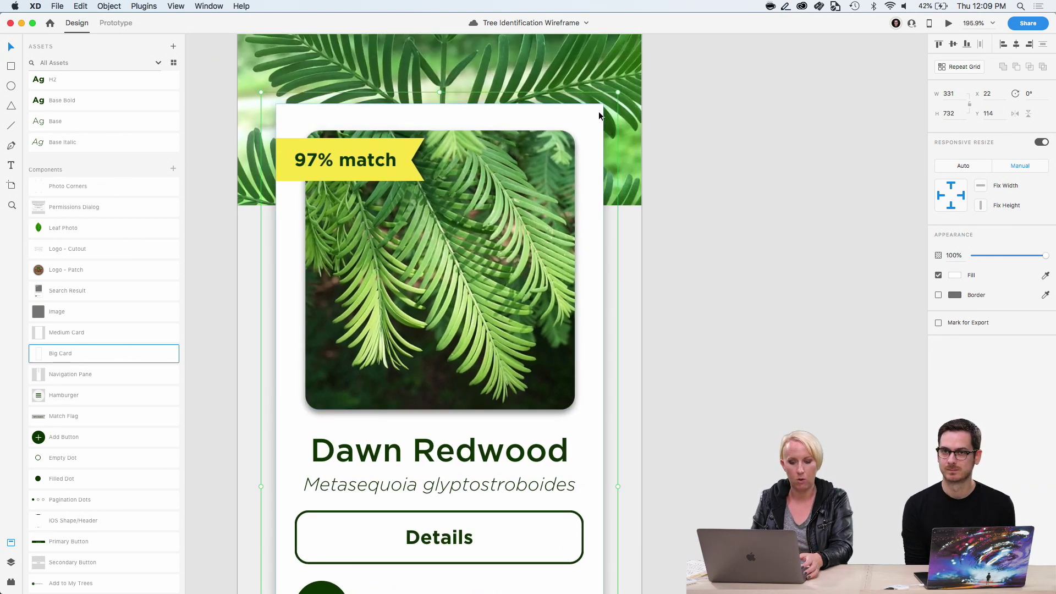
pyautogui.rightClick(598, 111)
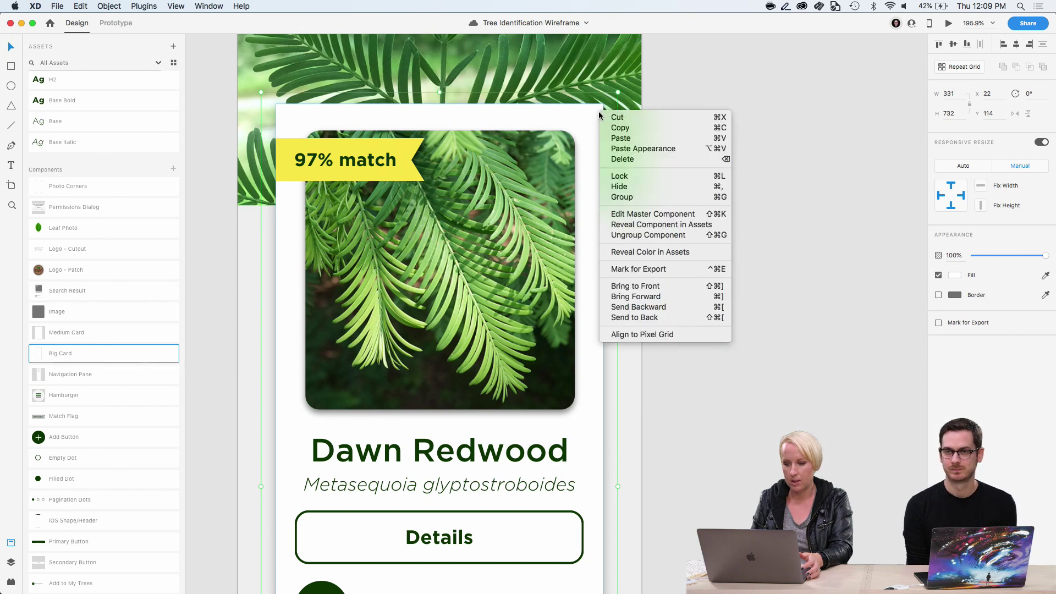
pyautogui.click(626, 214)
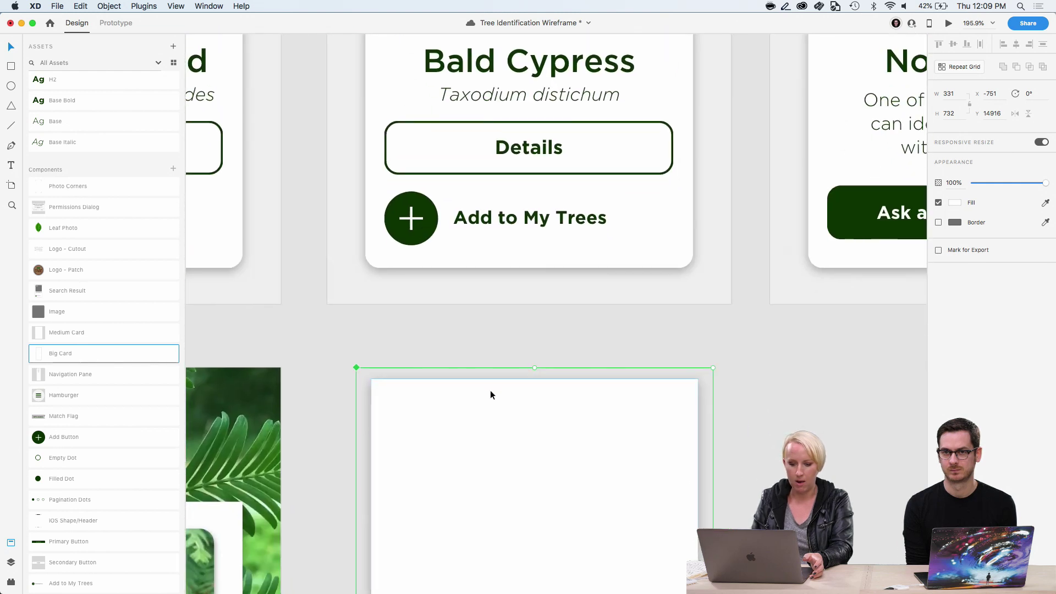
pyautogui.doubleClick(490, 394)
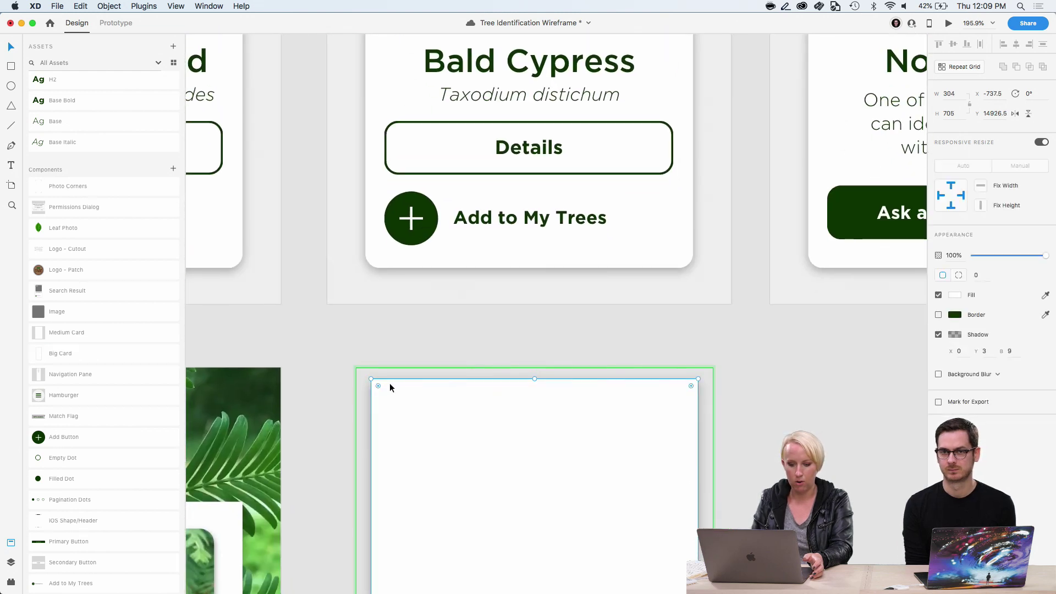
pyautogui.moveTo(382, 391); pyautogui.dragTo(385, 391)
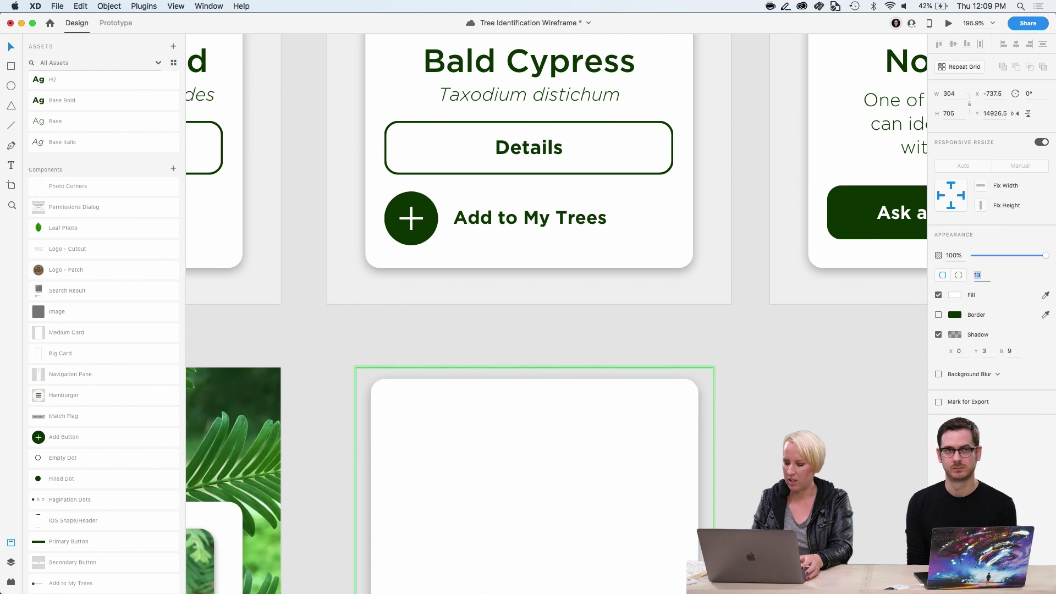
pyautogui.click(864, 398)
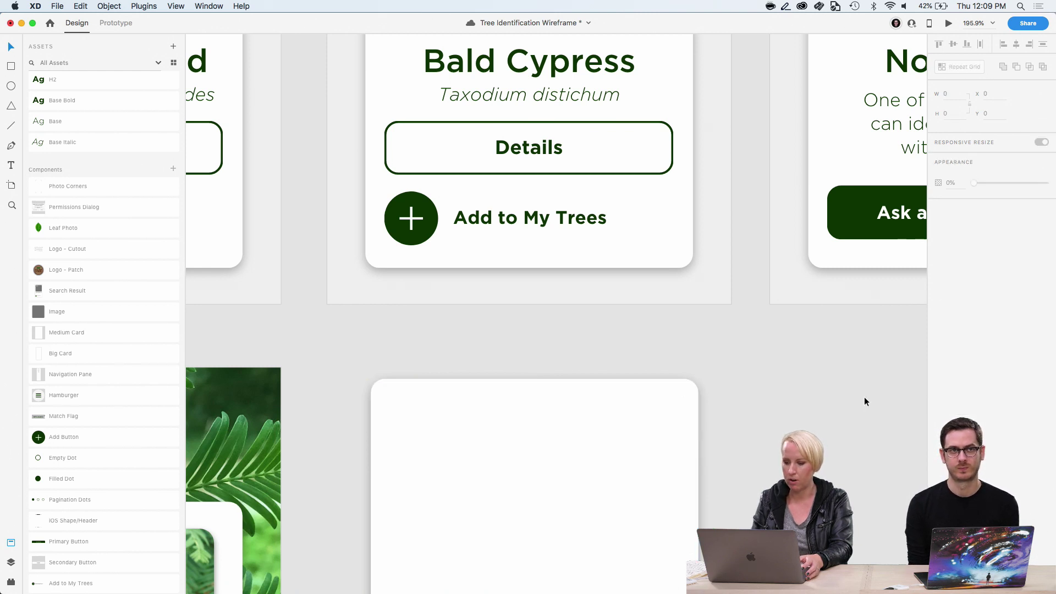
# Delete the Big Card master from the pasteboard beside Article1 and return to the article artboard
pyautogui.click(619, 435)
pyautogui.press('Delete')
pyautogui.scroll(-5, 619, 435)
pyautogui.hscroll(-3, 619, 435)
pyautogui.scroll(-2, 619, 434)
pyautogui.hscroll(-4, 619, 434)
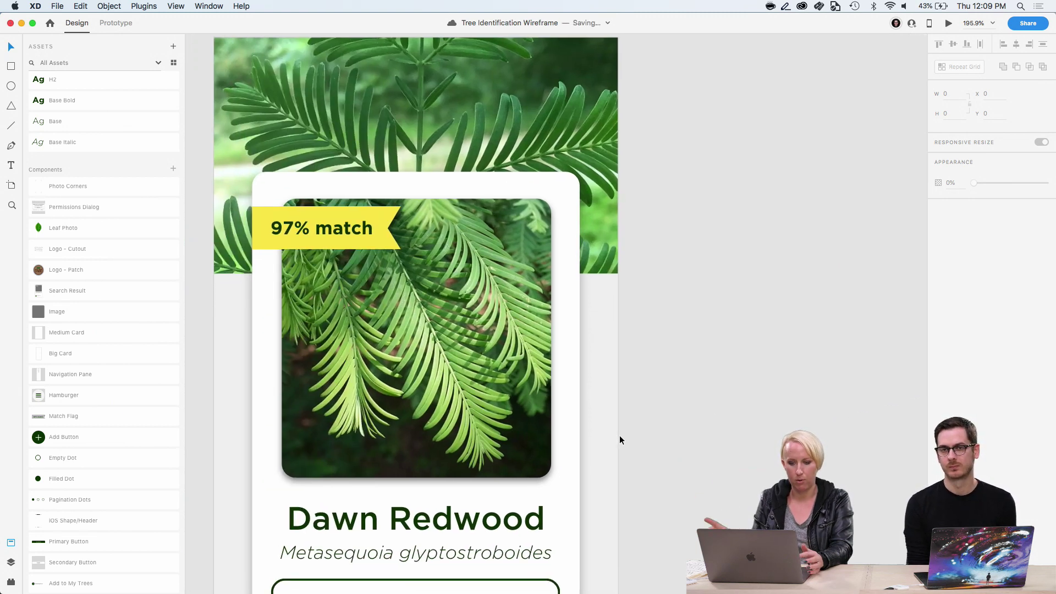
pyautogui.scroll(-2, 619, 435)
pyautogui.hscroll(-2, 619, 434)
pyautogui.scroll(-3, 619, 434)
pyautogui.scroll(-5, 619, 434)
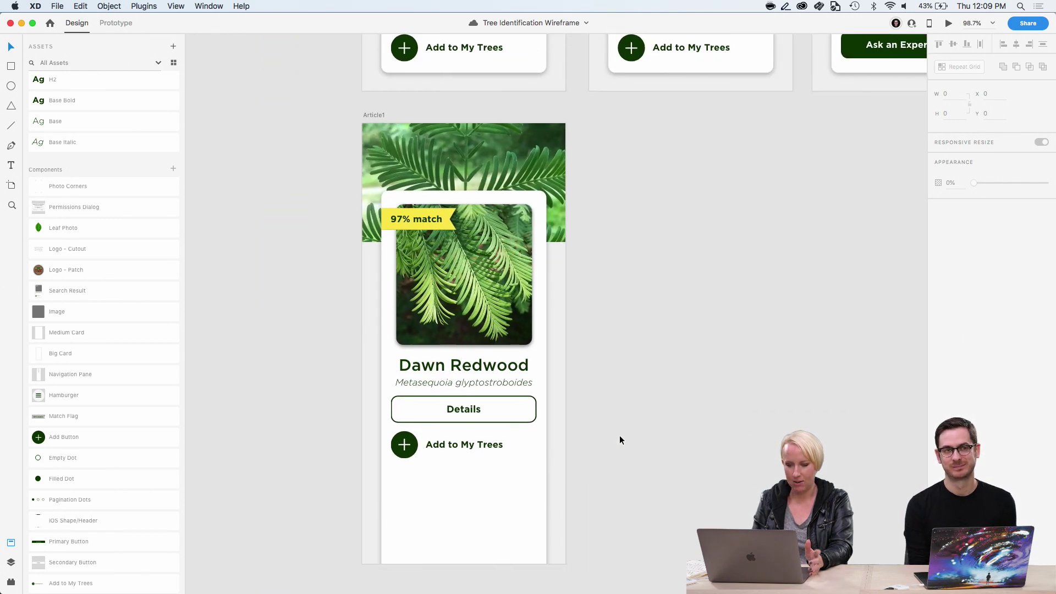
# Widen the Big Card's white rectangle on Article1 symmetrically about its centre to 348 px
pyautogui.scroll(5, 487, 440)
pyautogui.scroll(3, 486, 440)
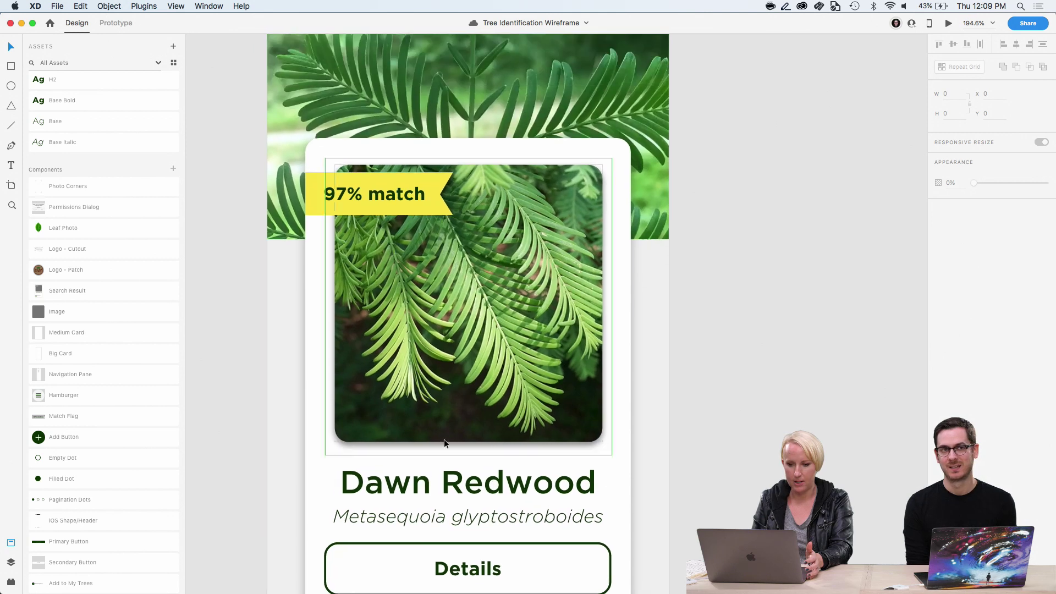
pyautogui.click(314, 412)
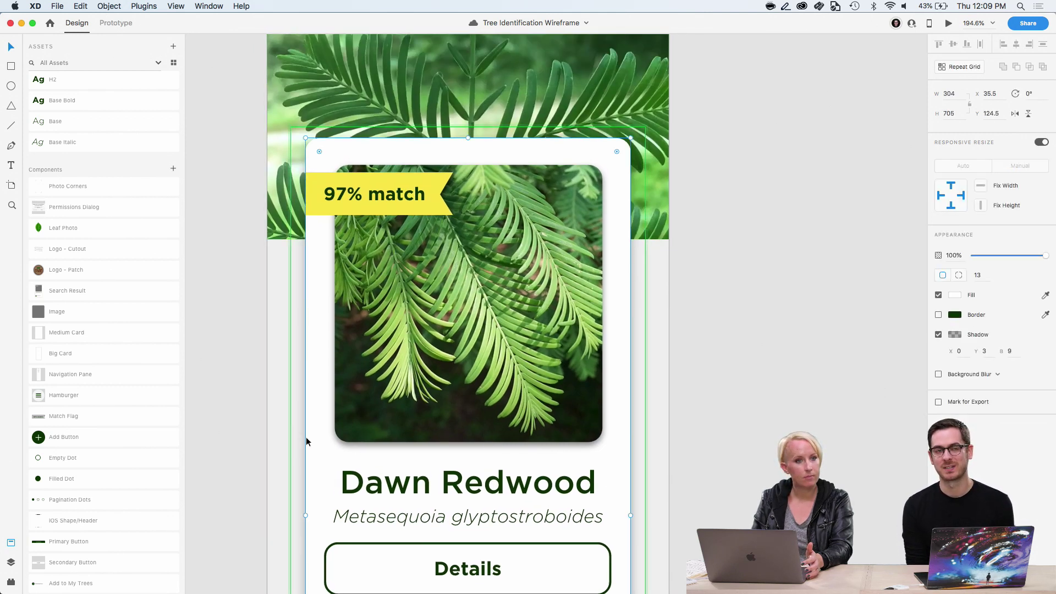
pyautogui.scroll(-3, 306, 437)
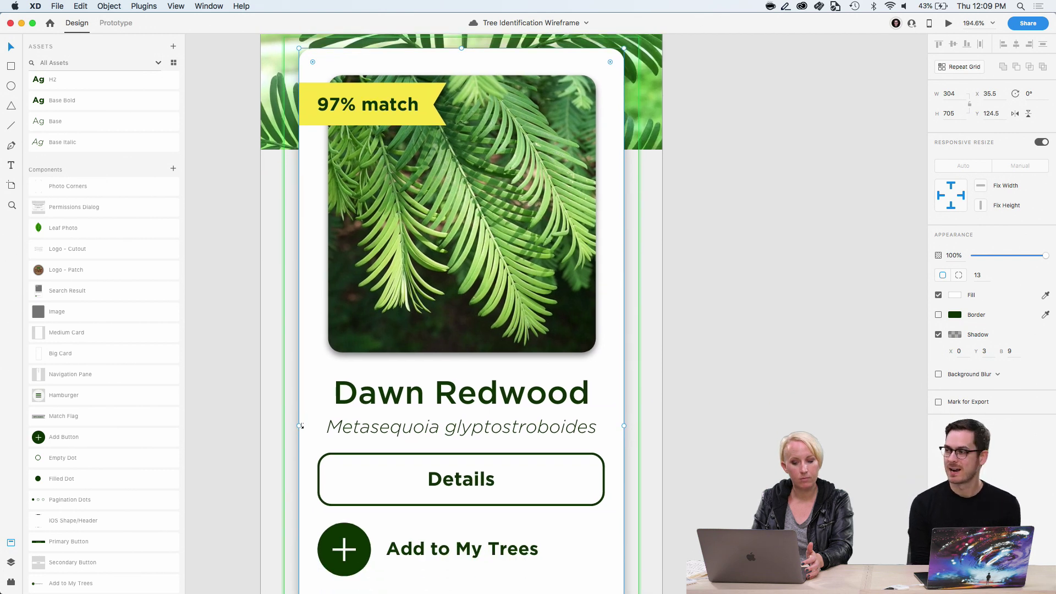
pyautogui.moveTo(301, 426); pyautogui.dragTo(276, 427)
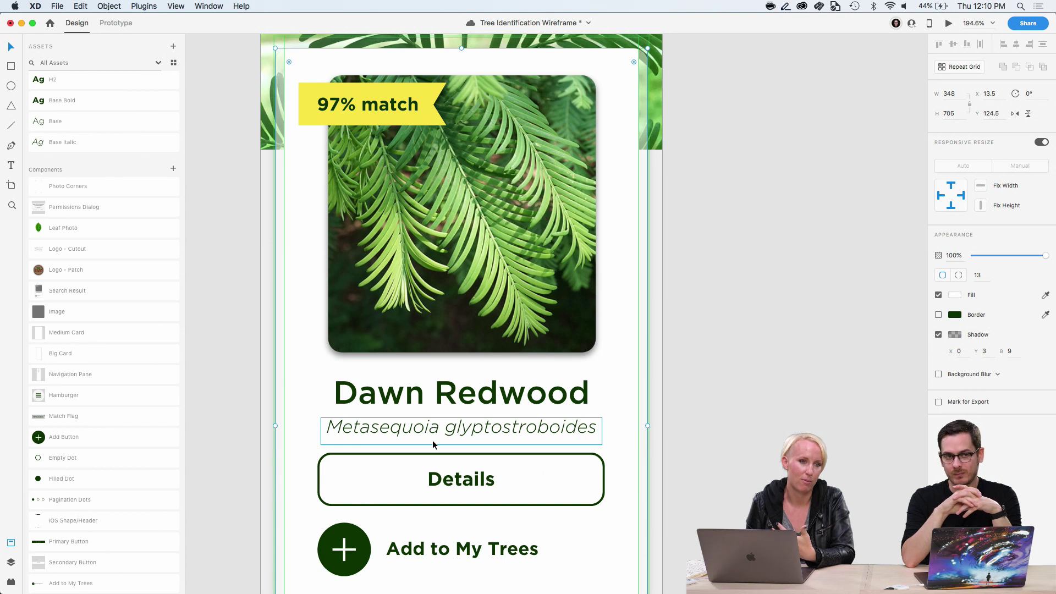
# Ungroup the Big Card component on Article1, leaving its 348 px wide white rectangle directly on the artboard
pyautogui.click(684, 368)
pyautogui.click(634, 367)
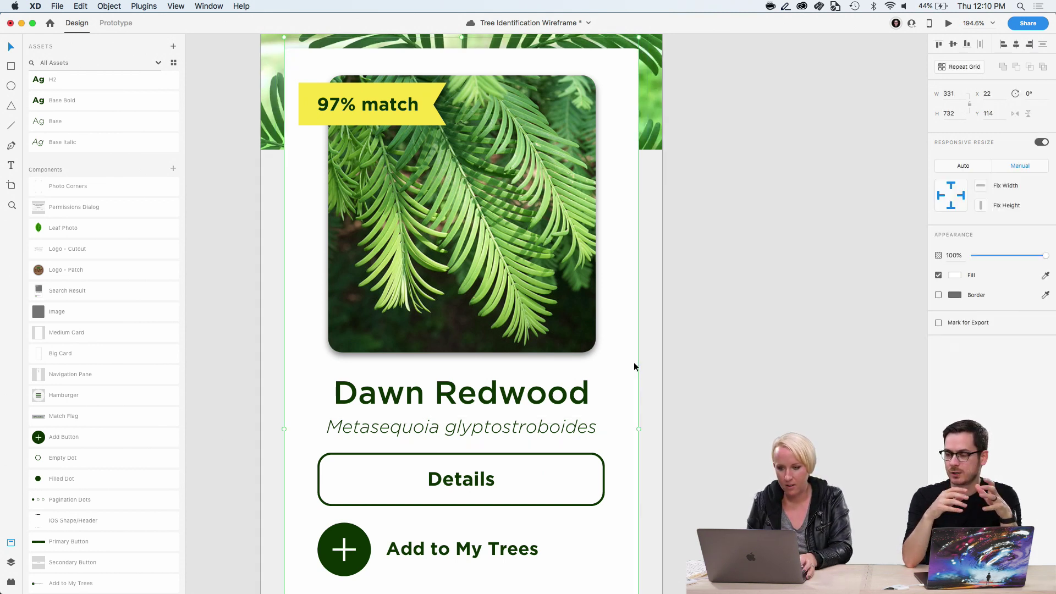
pyautogui.doubleClick(634, 363)
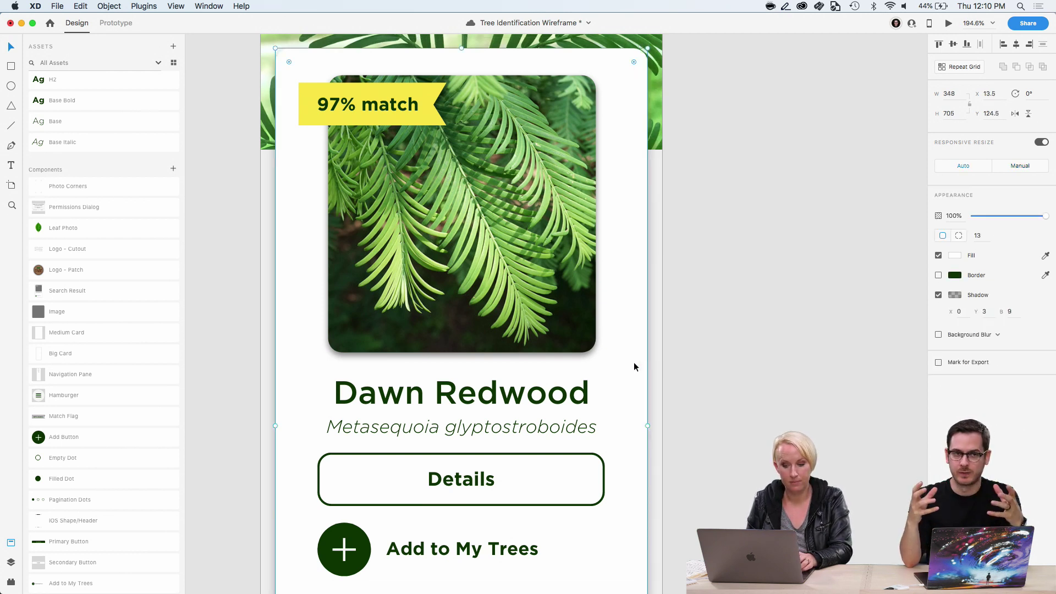
pyautogui.click(691, 378)
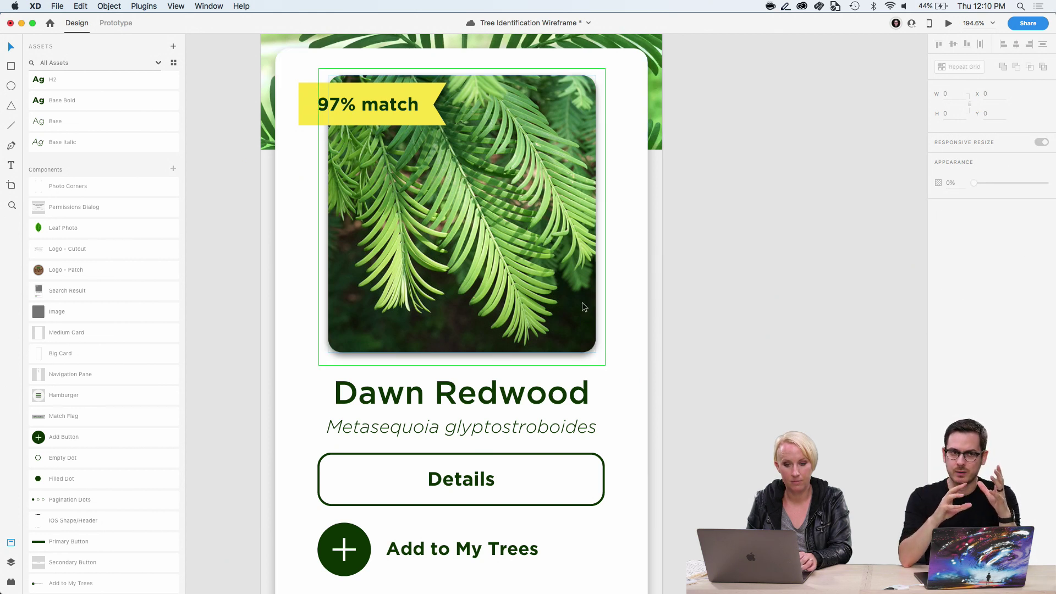
# Move the 97% match flag to X 13.5 so it sits flush with the card's left edge
pyautogui.click(311, 112)
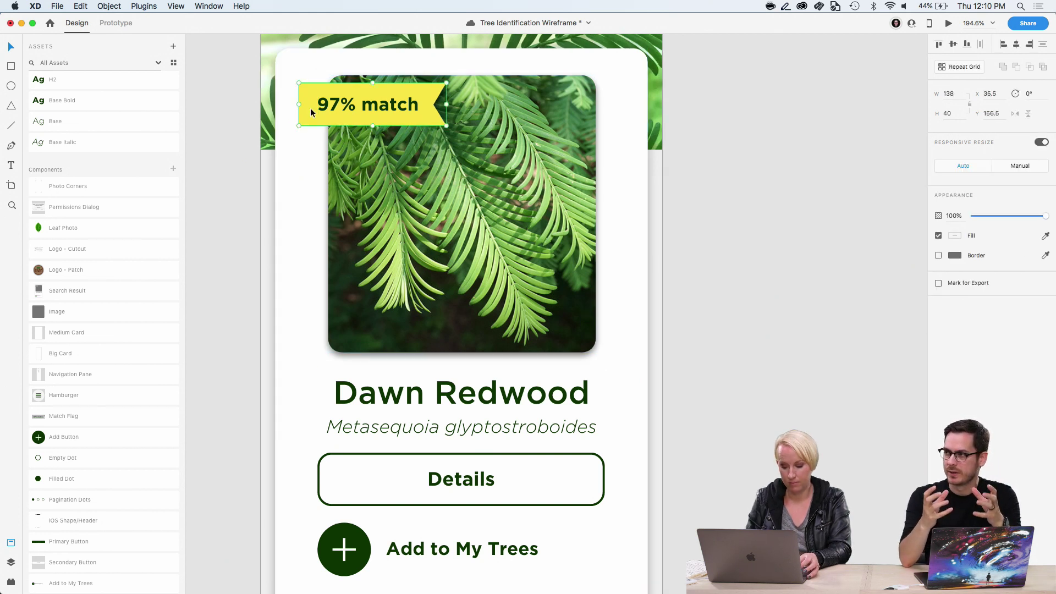
pyautogui.hotkey('shift', 'Left')
pyautogui.hotkey('shift', 'Left')
pyautogui.press('Left')
pyautogui.press('Left')
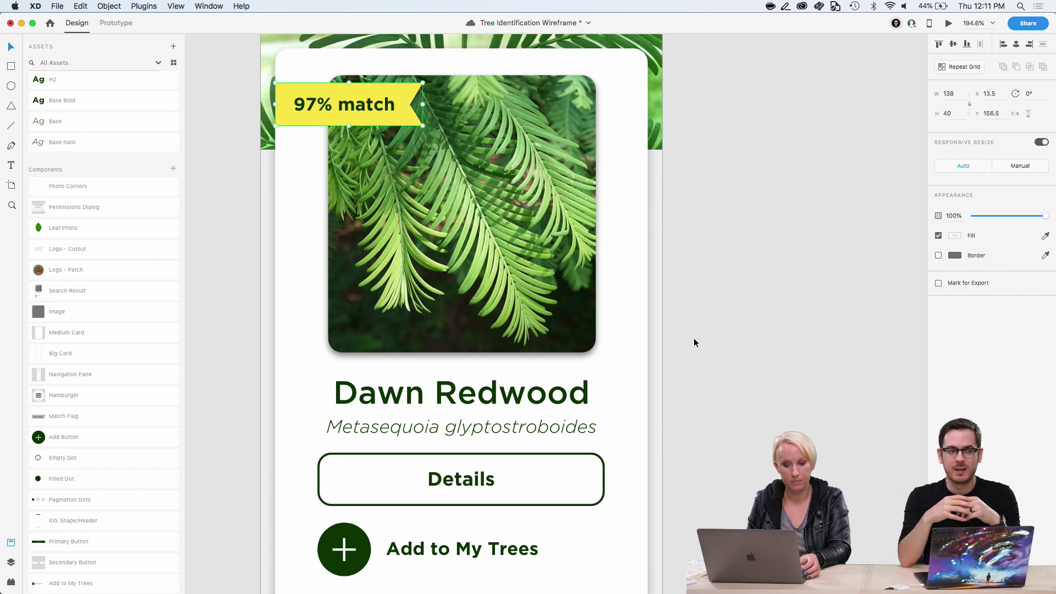
# Delete the Details button below the Latin name on Article1
pyautogui.scroll(-3, 694, 338)
pyautogui.click(469, 397)
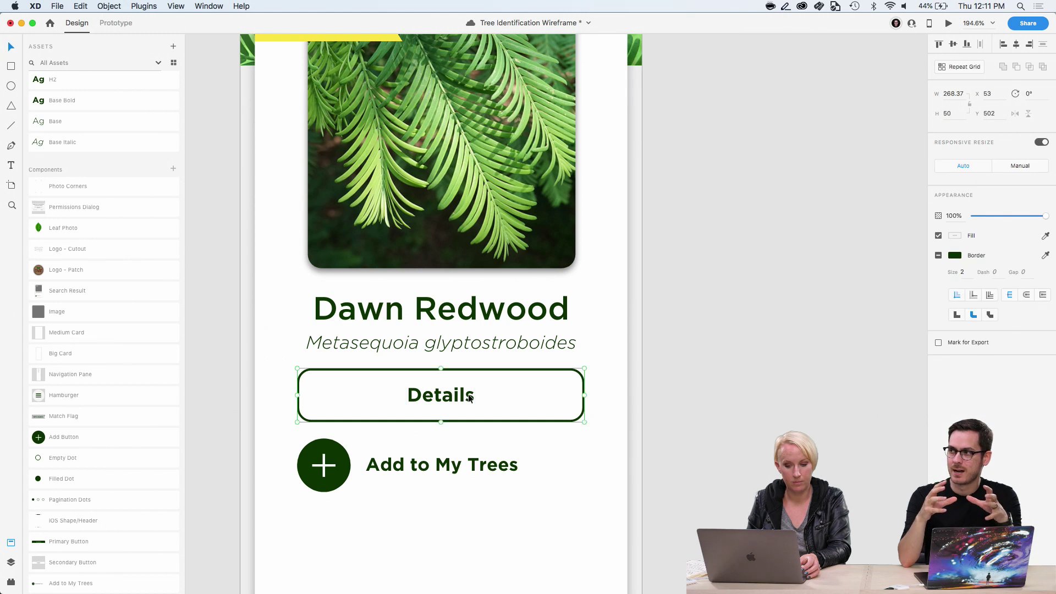
pyautogui.press('BackSpace')
# Move the Add to My Trees button up to Y 500.5, just below the Latin name
pyautogui.click(432, 464)
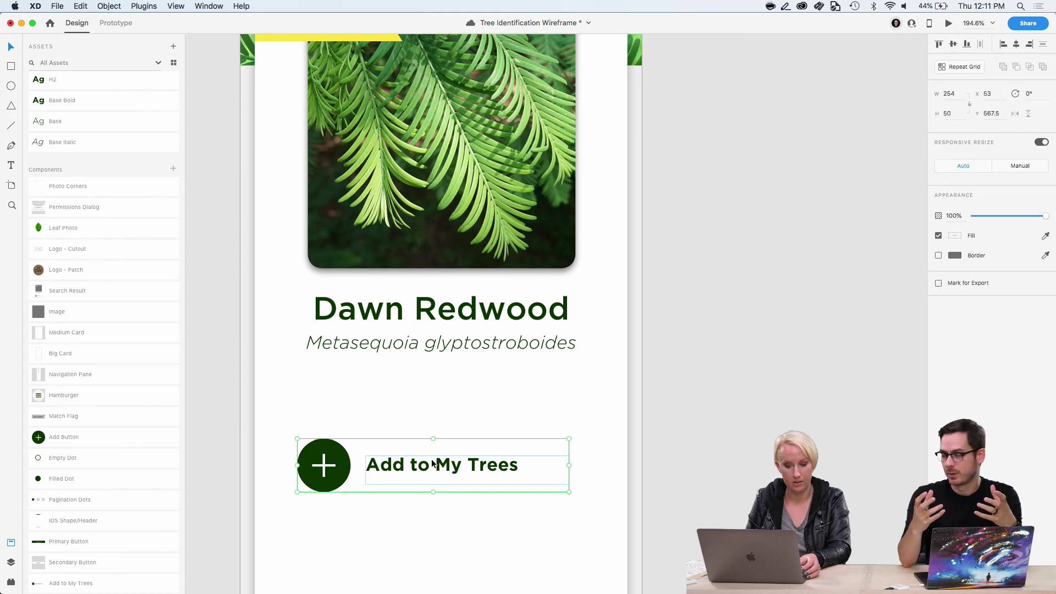
pyautogui.hotkey('shift', 'Up')
pyautogui.hotkey('shift', 'Up')
pyautogui.hotkey('shift', 'Up')
pyautogui.hotkey('shift', 'Up')
pyautogui.hotkey('shift', 'Up')
pyautogui.hotkey('shift', 'Up')
pyautogui.hotkey('shift', 'Up')
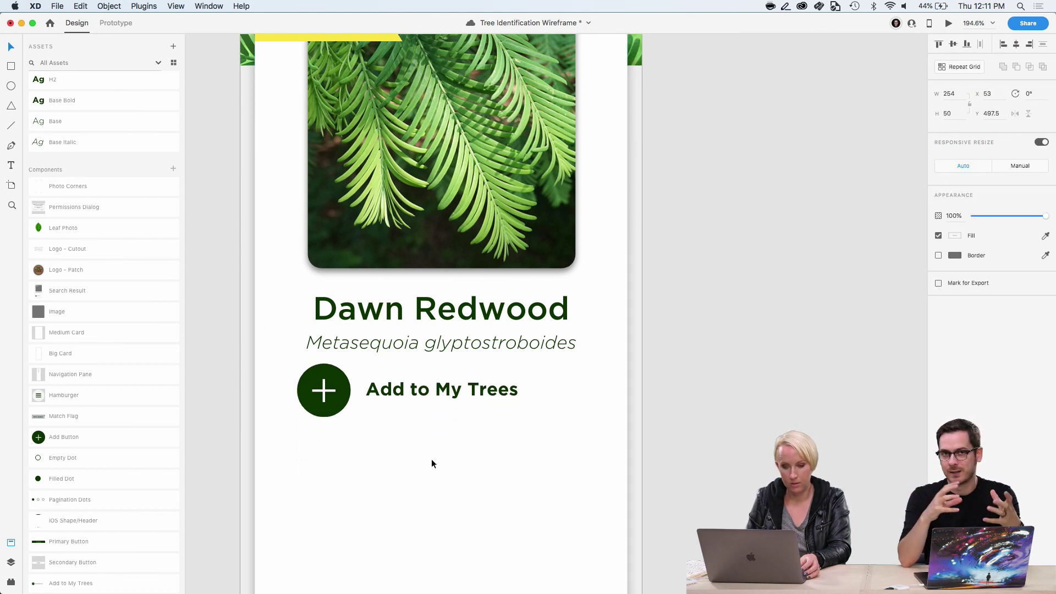
pyautogui.hotkey('shift', 'Down')
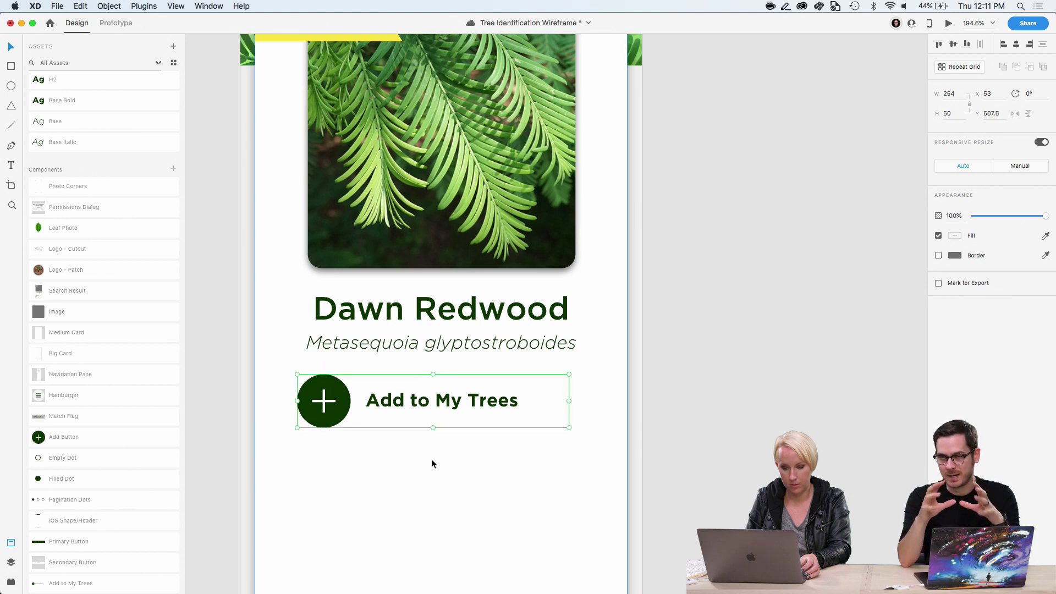
pyautogui.press('Up')
pyautogui.press('Up')
pyautogui.press('Up')
pyautogui.press('Up')
pyautogui.press('Up')
pyautogui.press('Up')
pyautogui.press('Up')
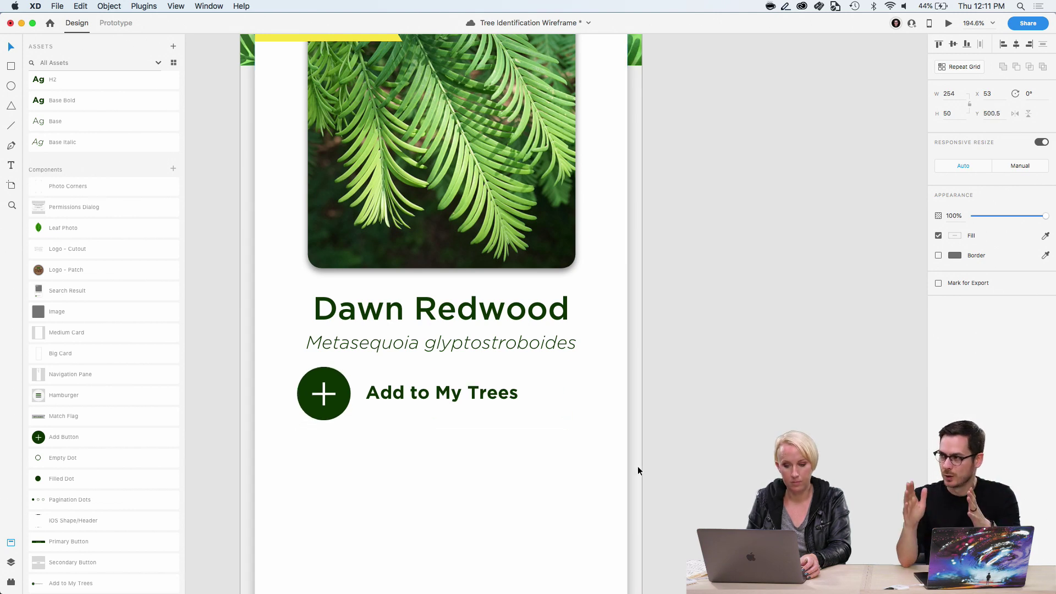
pyautogui.click(656, 462)
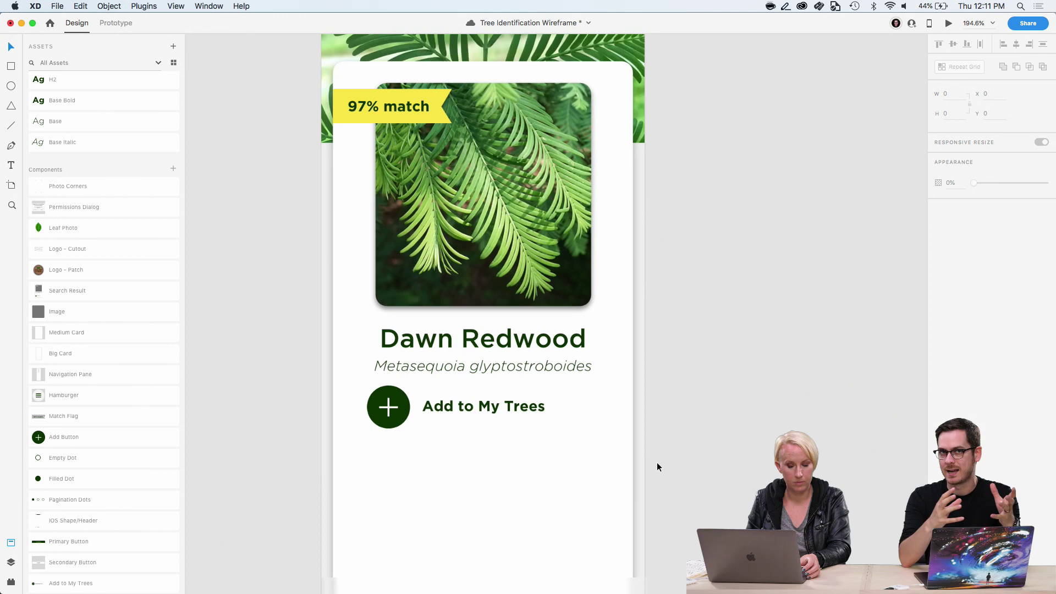
# Compare the Article1 screen with the results artboards above it
pyautogui.scroll(-2, 657, 467)
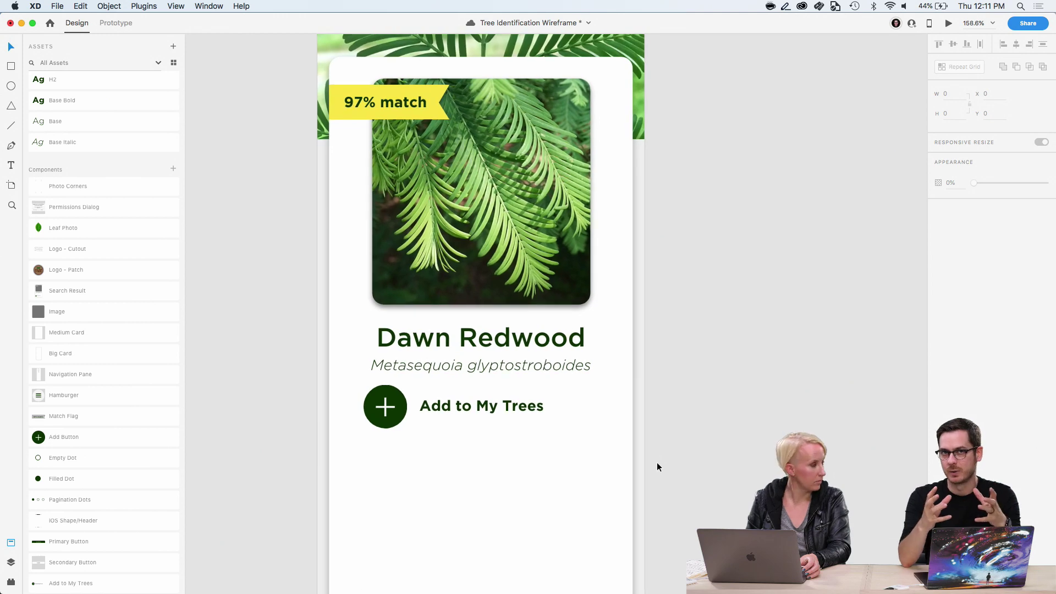
pyautogui.scroll(-3, 657, 466)
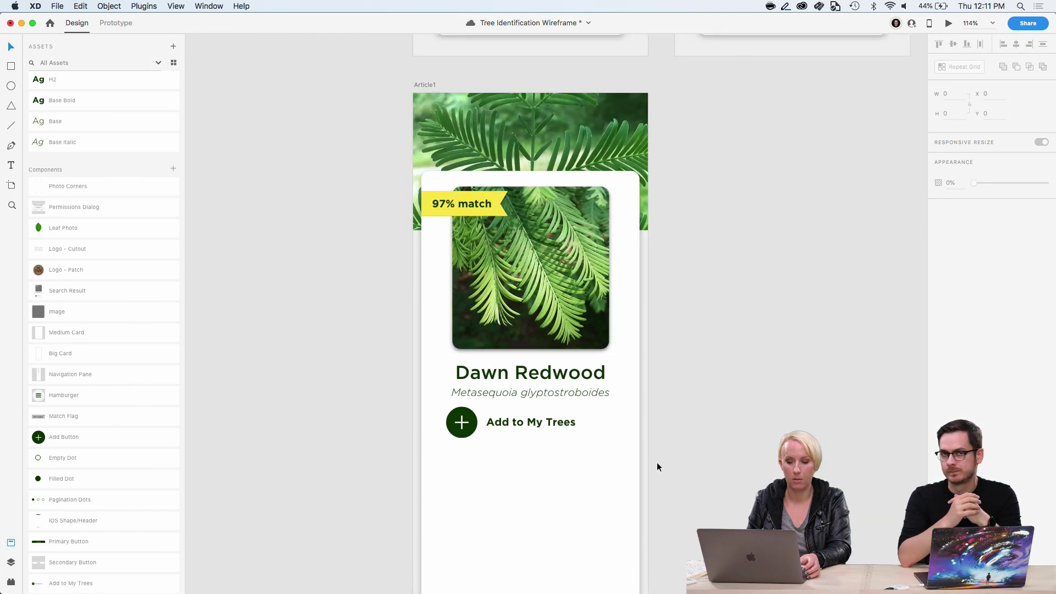
pyautogui.scroll(5, 657, 463)
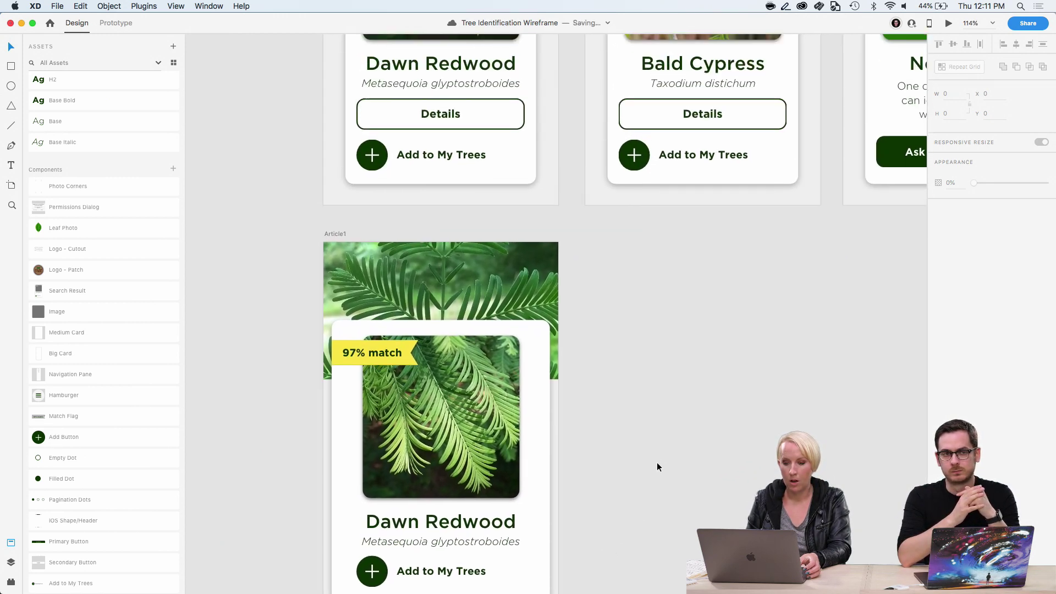
pyautogui.scroll(-2, 657, 467)
pyautogui.scroll(5, 656, 467)
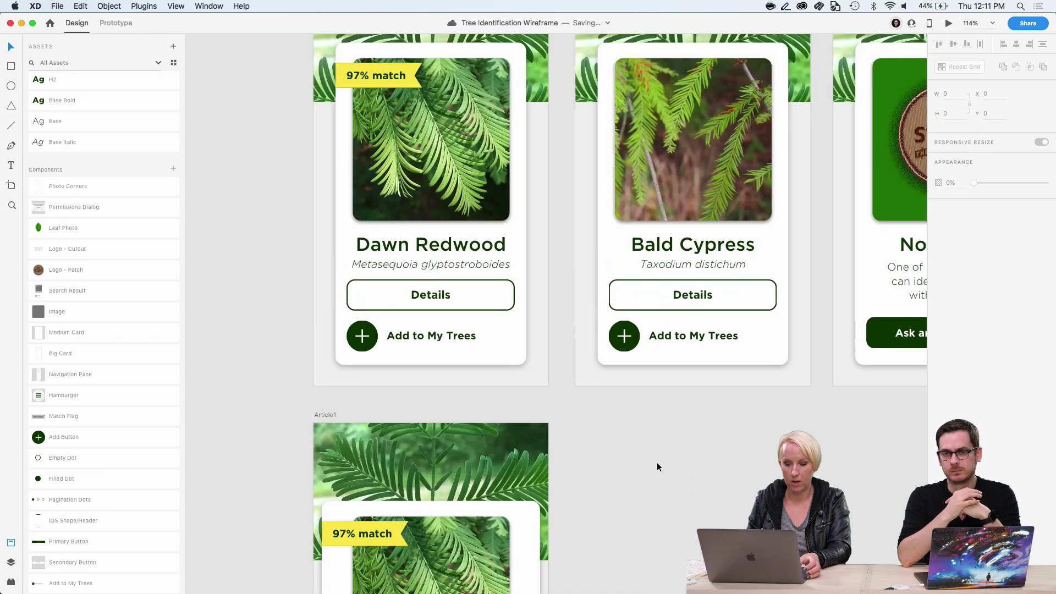
pyautogui.scroll(-5, 657, 461)
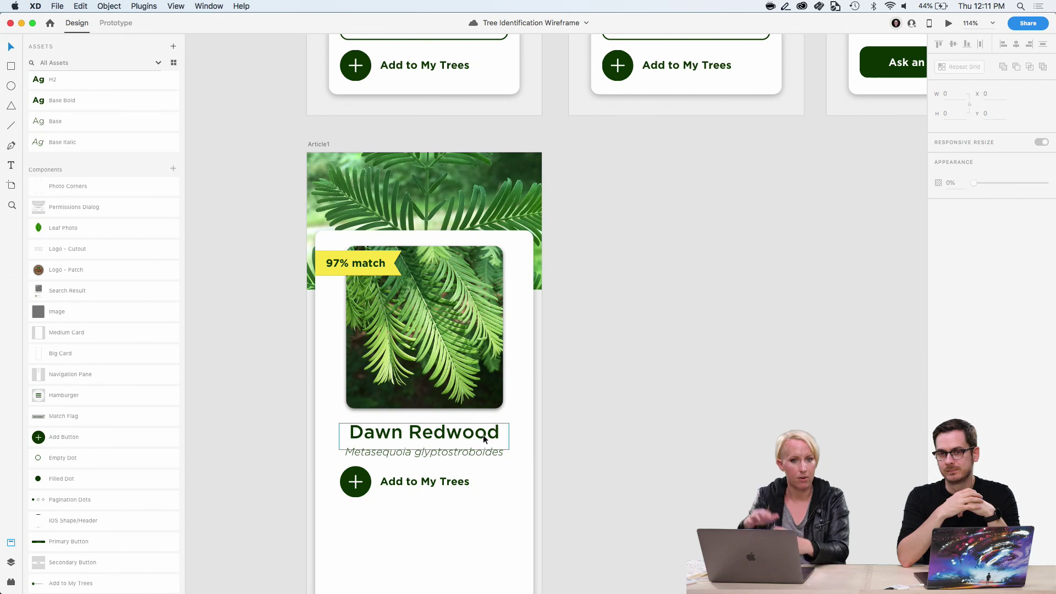
pyautogui.scroll(2, 483, 434)
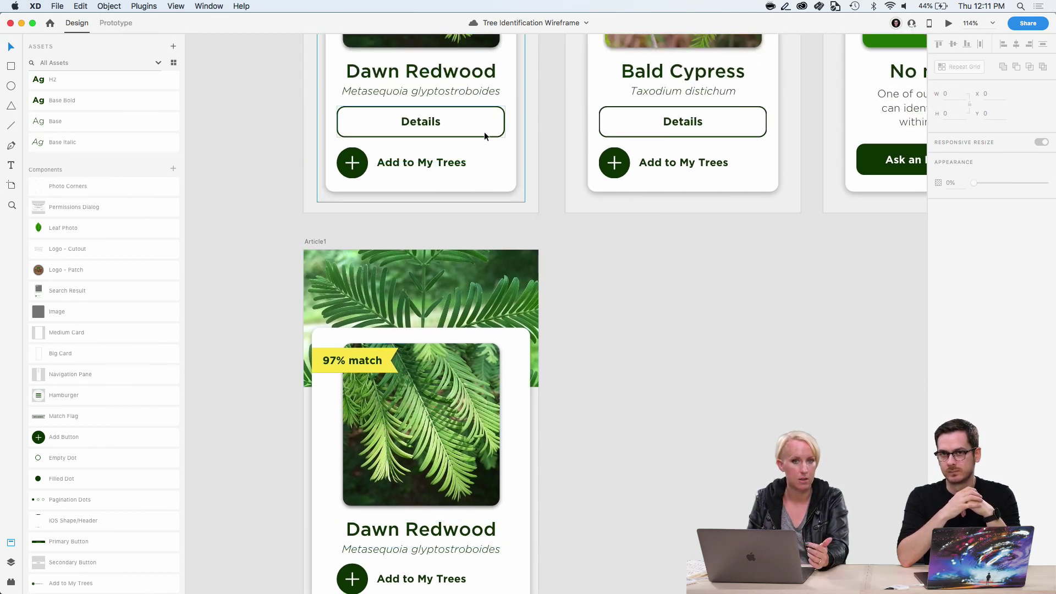
pyautogui.scroll(-3, 458, 403)
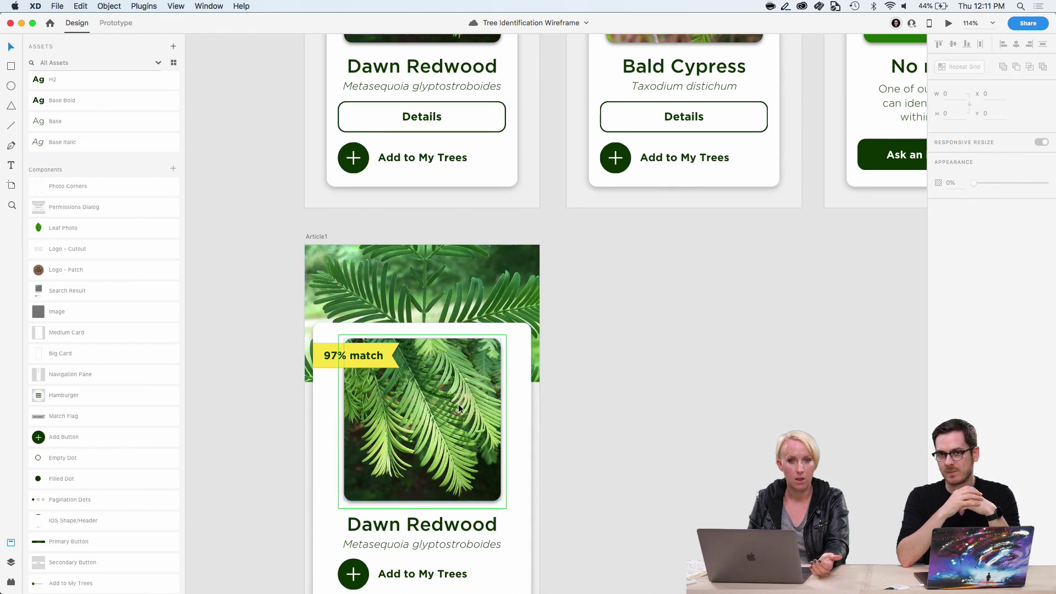
pyautogui.scroll(-1, 458, 407)
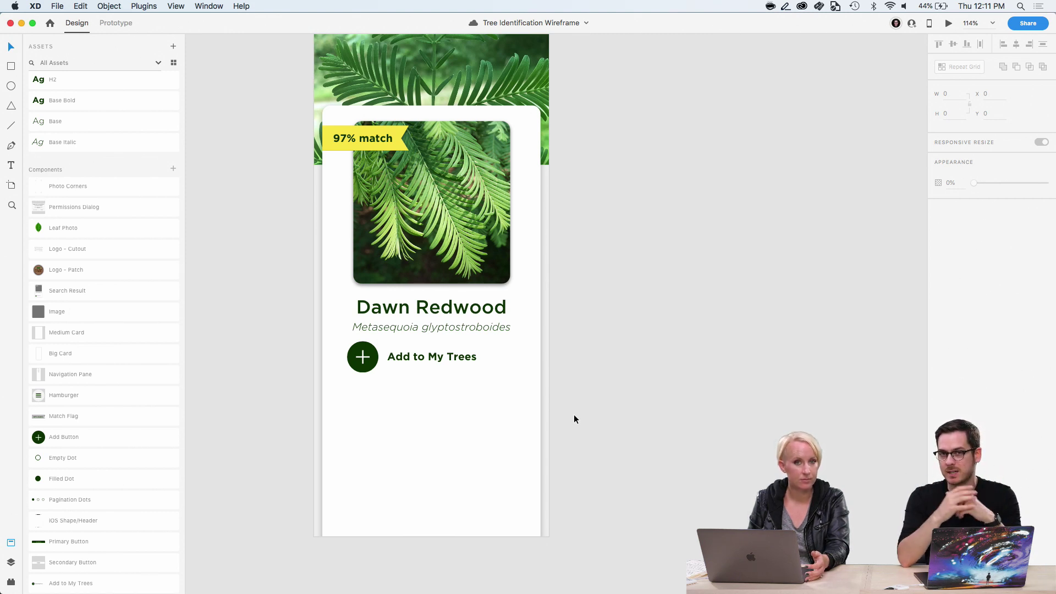
pyautogui.scroll(-2, 573, 414)
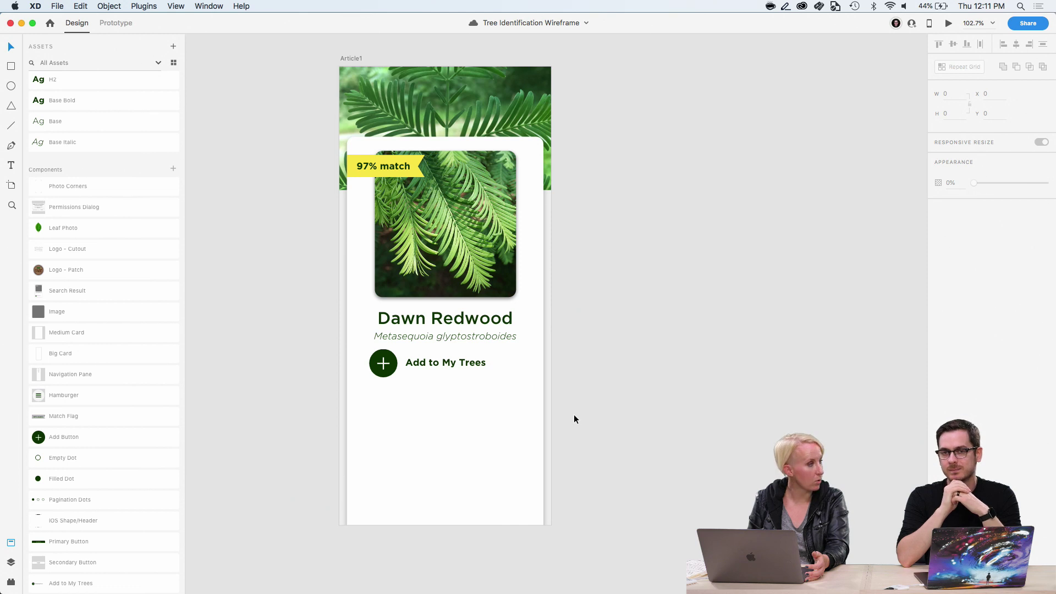
# Extend the Article1 artboard downward to a height of 1664 px for scrolling content
pyautogui.click(351, 59)
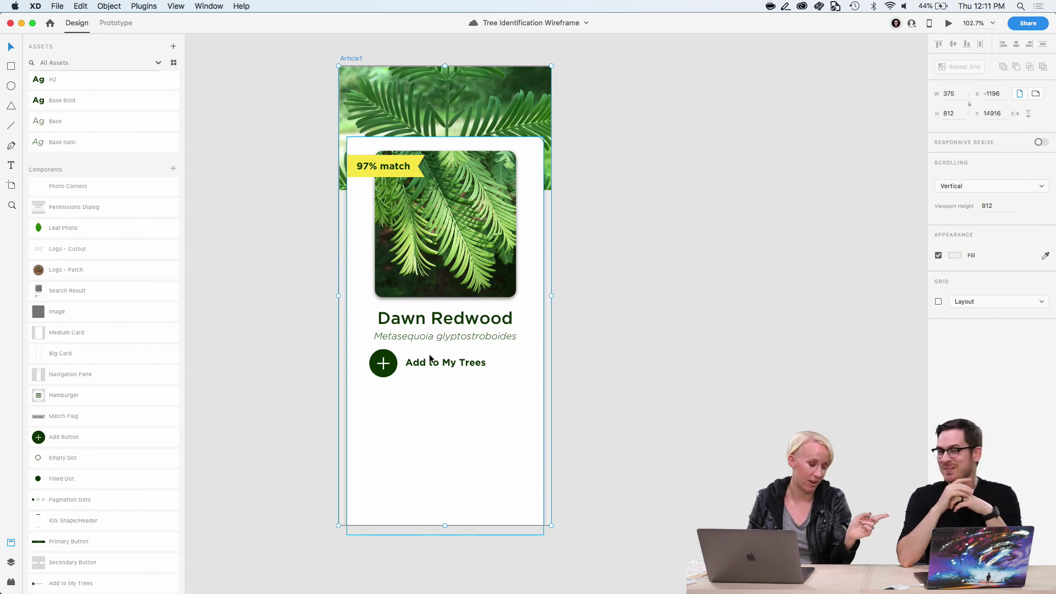
pyautogui.scroll(-3, 430, 358)
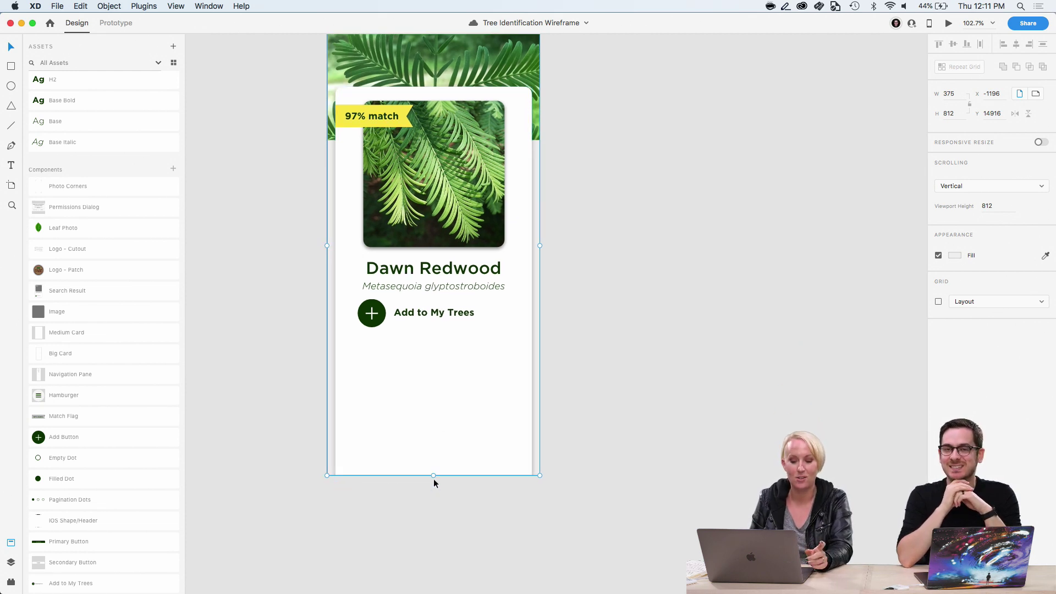
pyautogui.moveTo(432, 477); pyautogui.dragTo(429, 549)
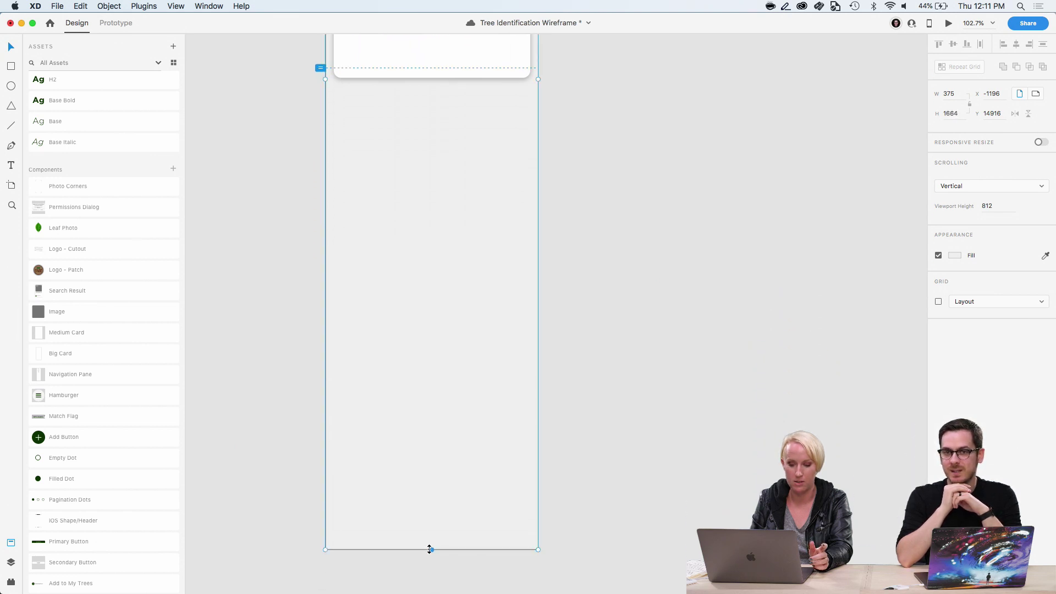
# Stretch the card's white rectangle downward to a height of 1683 px, past the artboard's lower edge
pyautogui.scroll(2, 429, 549)
pyautogui.scroll(5, 429, 549)
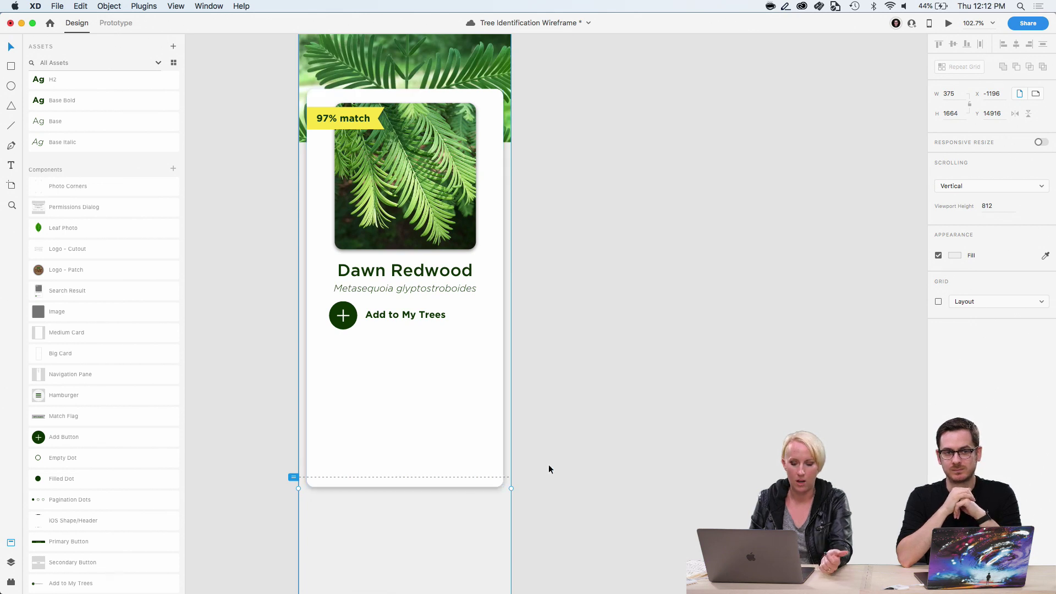
pyautogui.click(440, 428)
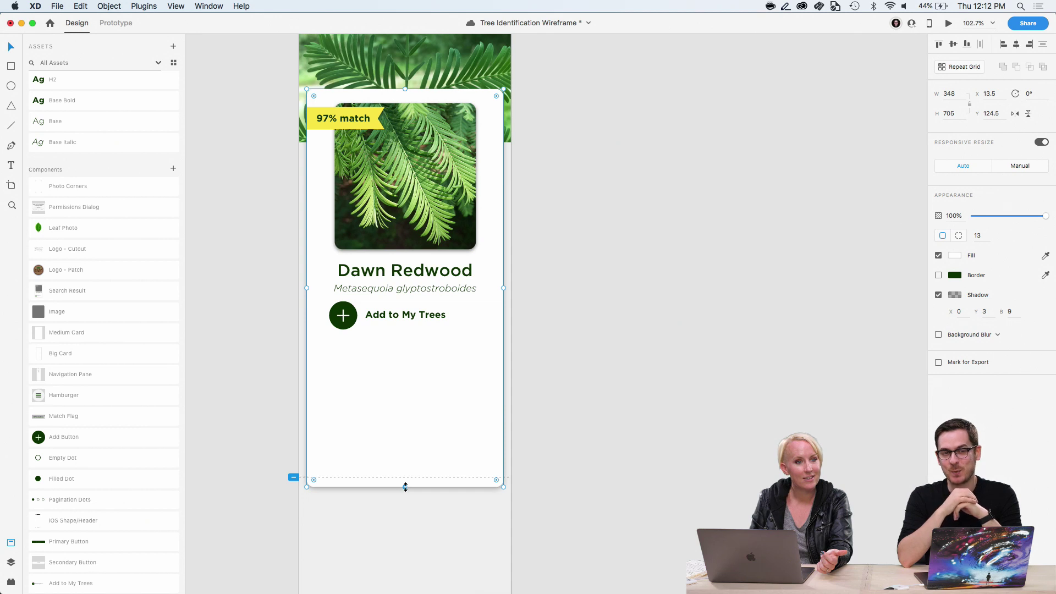
pyautogui.moveTo(405, 487); pyautogui.dragTo(419, 583)
pyautogui.scroll(-5, 416, 545)
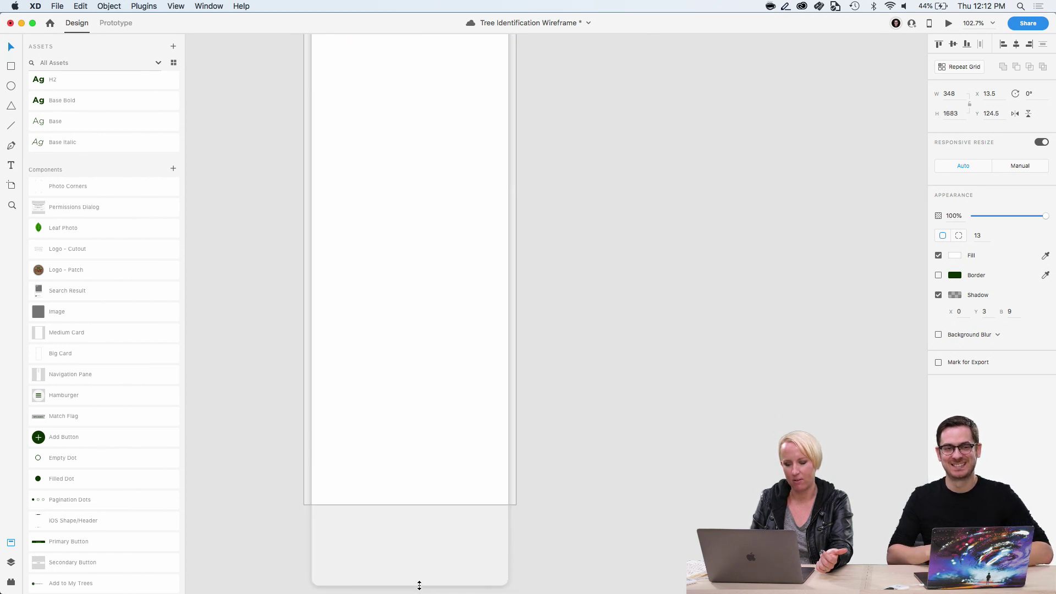
pyautogui.click(516, 484)
# Examine the lengthened Article1 artboard as a whole and its Dawn Redwood header area up close
pyautogui.scroll(6, 583, 469)
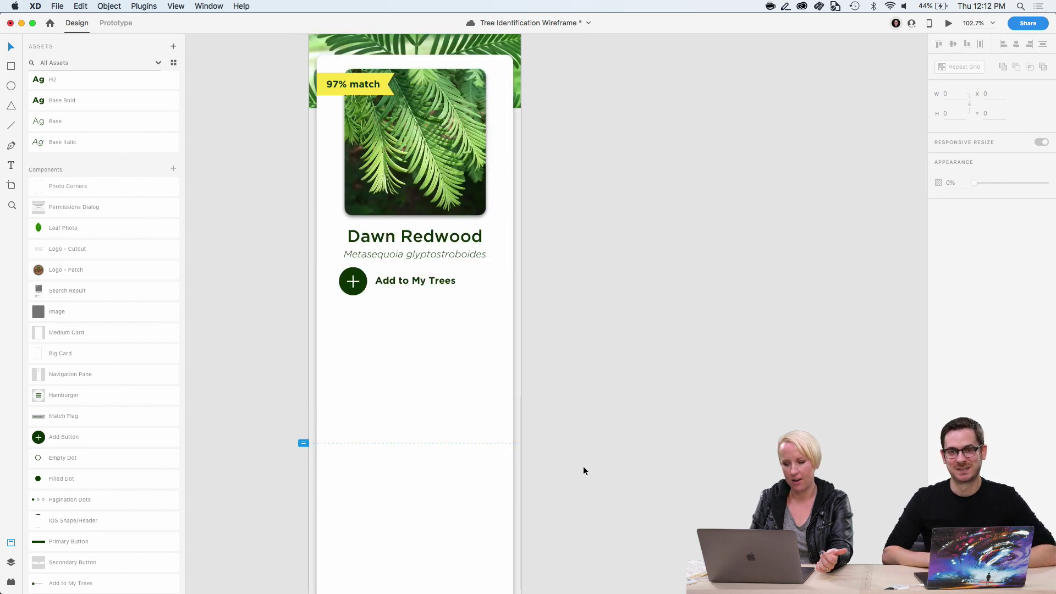
pyautogui.scroll(-3, 583, 466)
pyautogui.rightClick(583, 466)
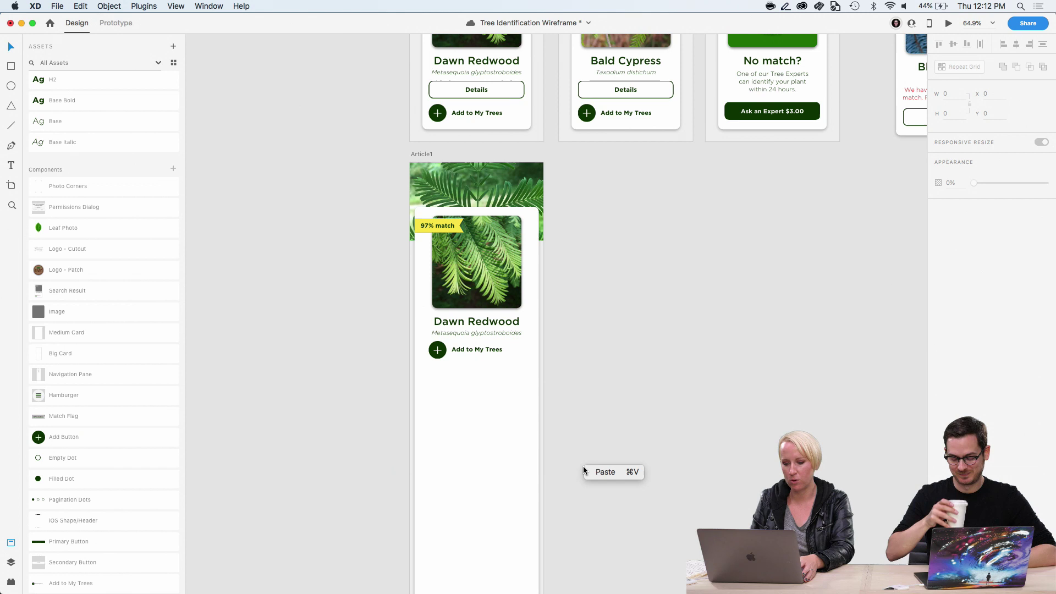
pyautogui.click(631, 376)
pyautogui.hscroll(4, 493, 306)
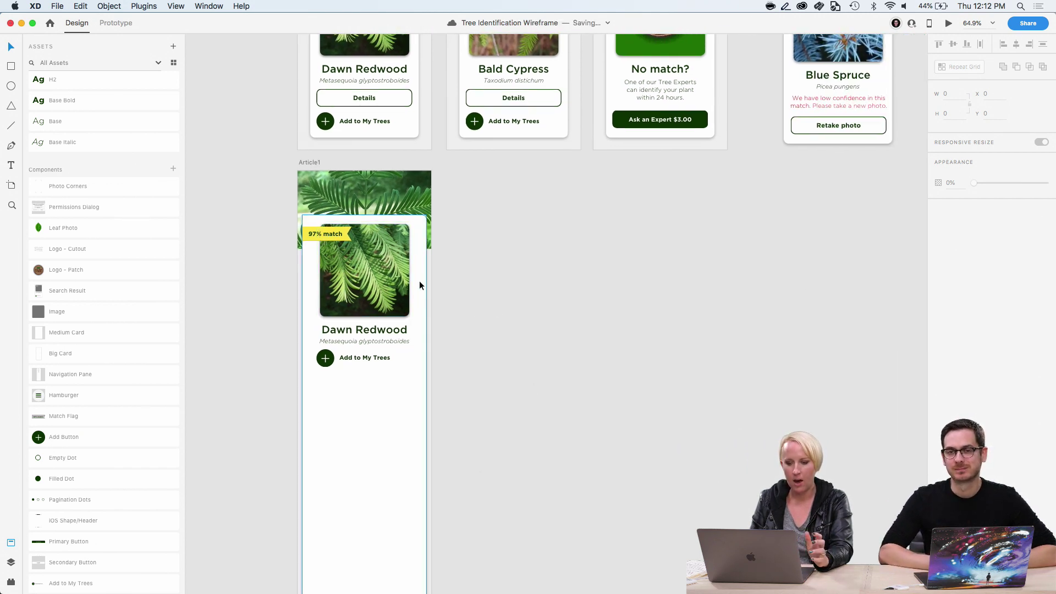
pyautogui.scroll(3, 381, 275)
pyautogui.scroll(5, 381, 278)
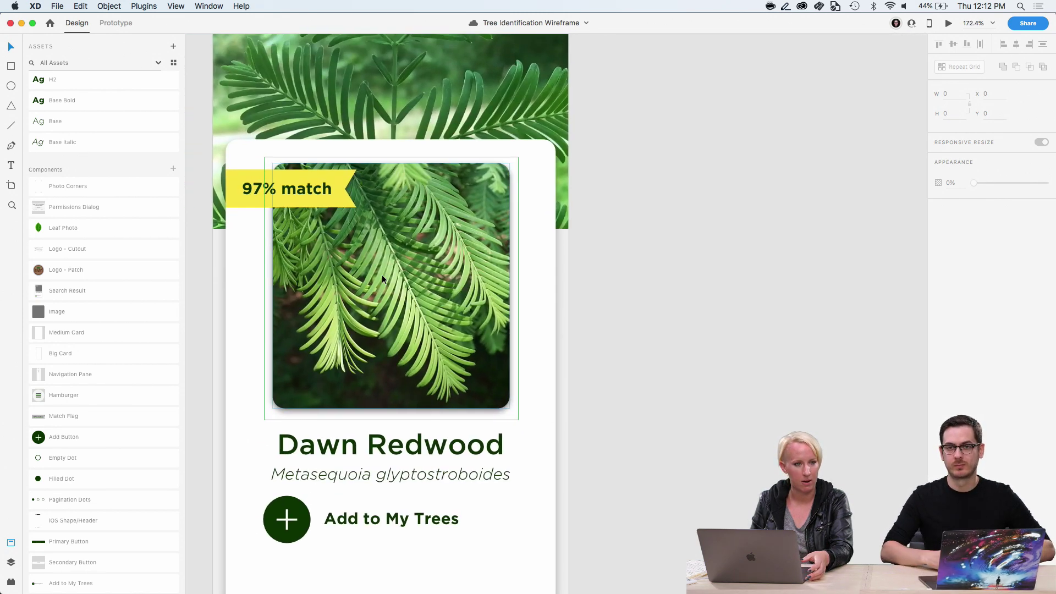
pyautogui.scroll(2, 382, 275)
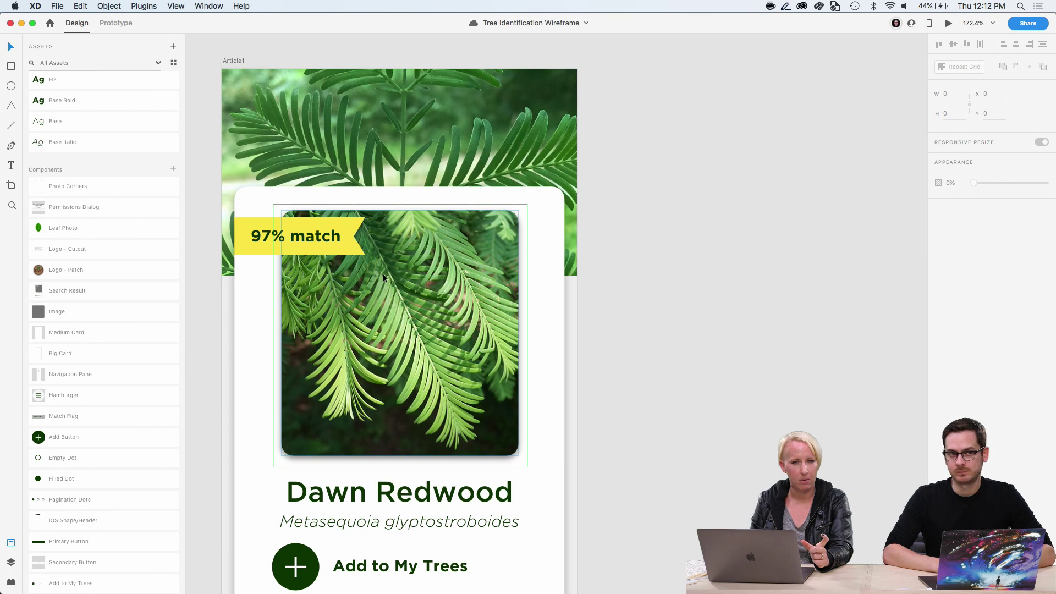
# Try to place two duplicates of the Dawn Redwood photo in a row to the right of the original
pyautogui.click(433, 308)
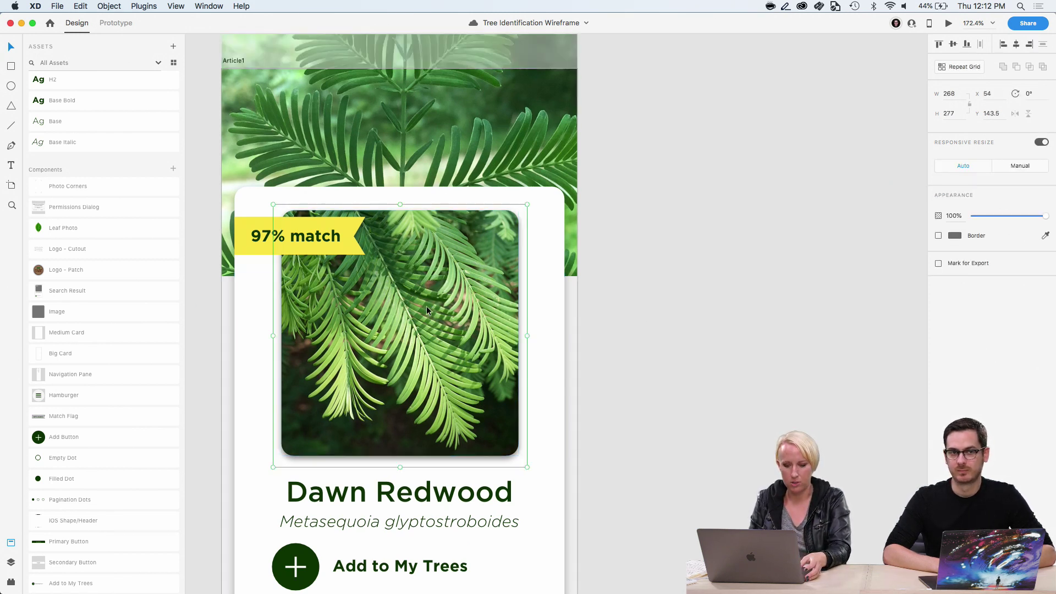
pyautogui.moveTo(366, 315); pyautogui.dragTo(424, 321)
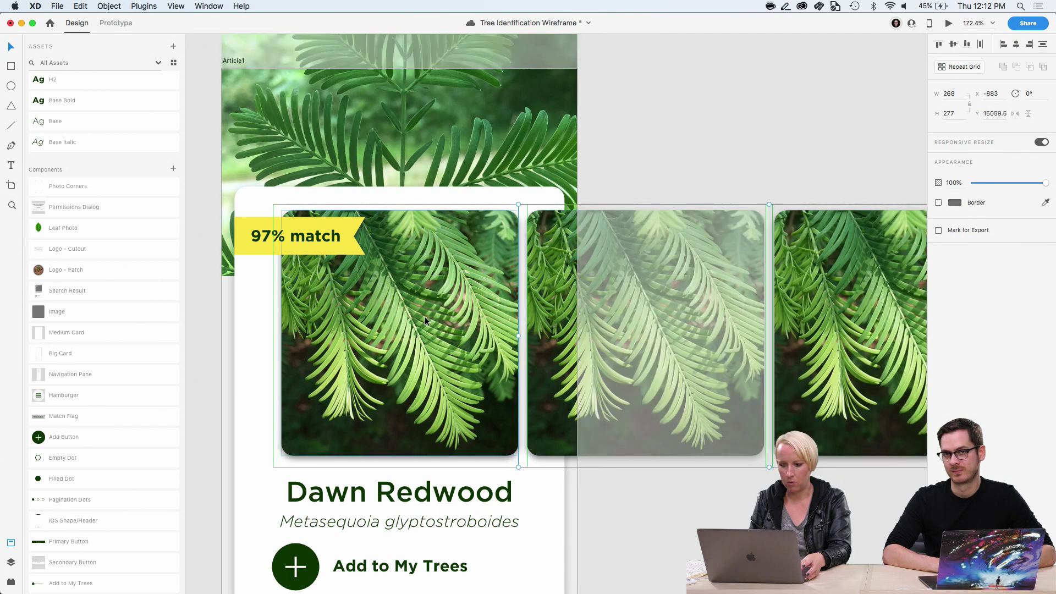
pyautogui.click(979, 45)
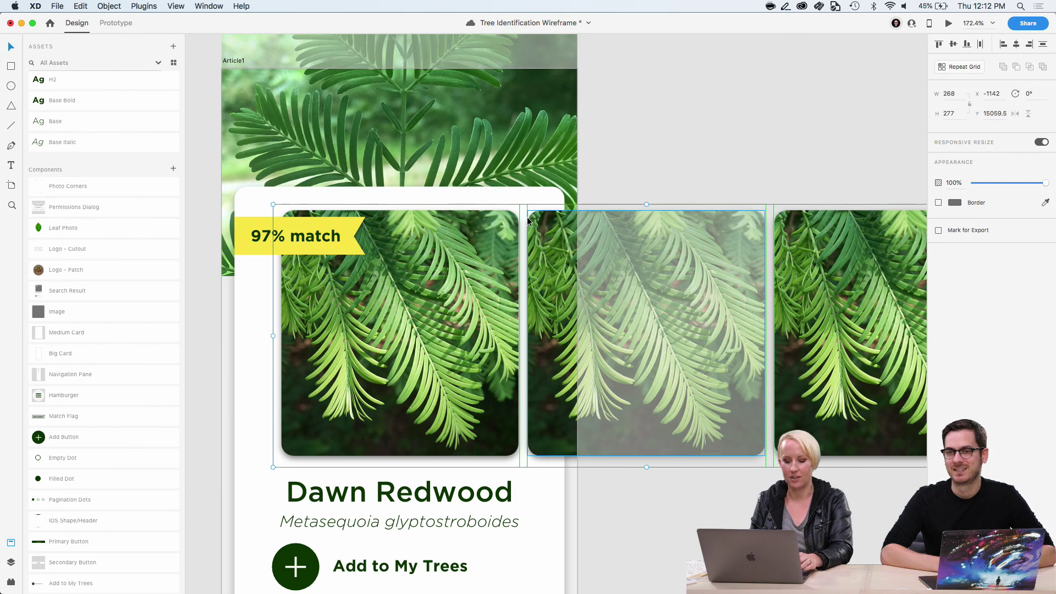
pyautogui.click(702, 187)
pyautogui.moveTo(813, 239); pyautogui.dragTo(549, 249)
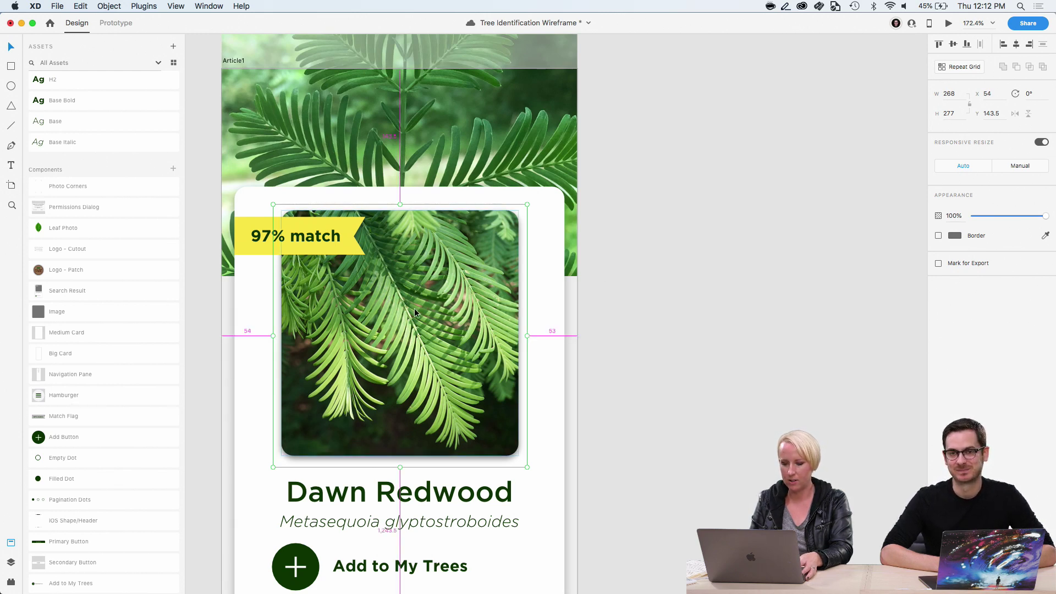
# Turn the Dawn Redwood photo into a horizontal repeat grid of three photos and narrow the gaps to a total width of 803 px
pyautogui.moveTo(414, 308); pyautogui.dragTo(659, 312)
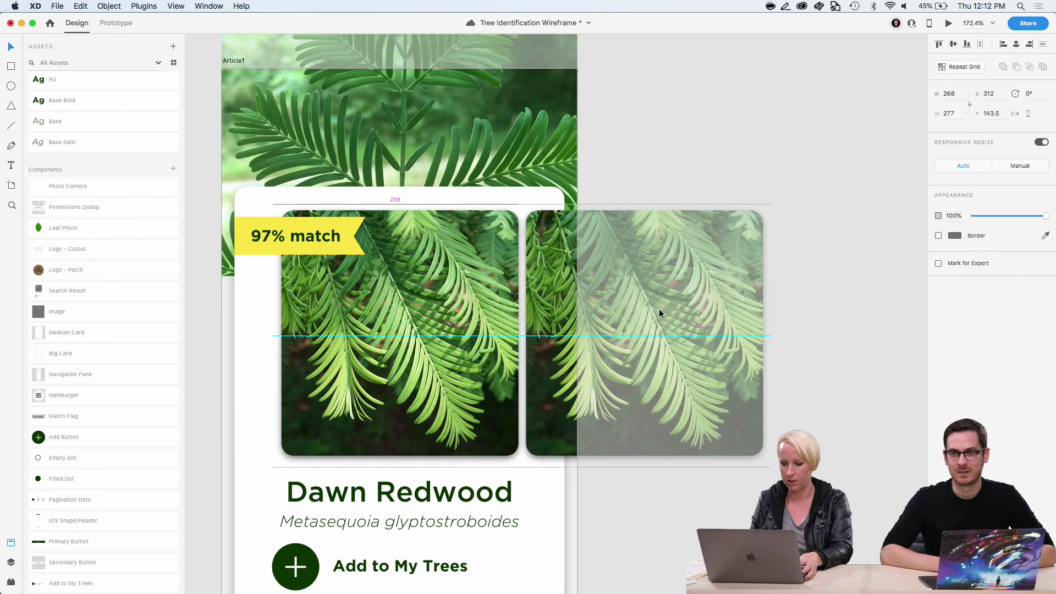
pyautogui.press('super+z')
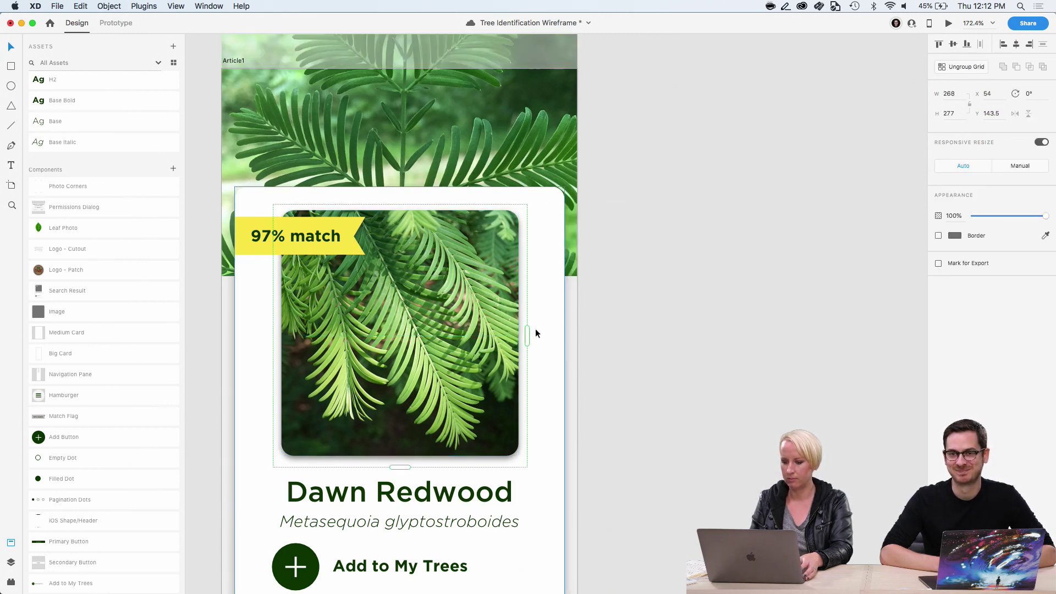
pyautogui.moveTo(528, 334); pyautogui.dragTo(864, 329)
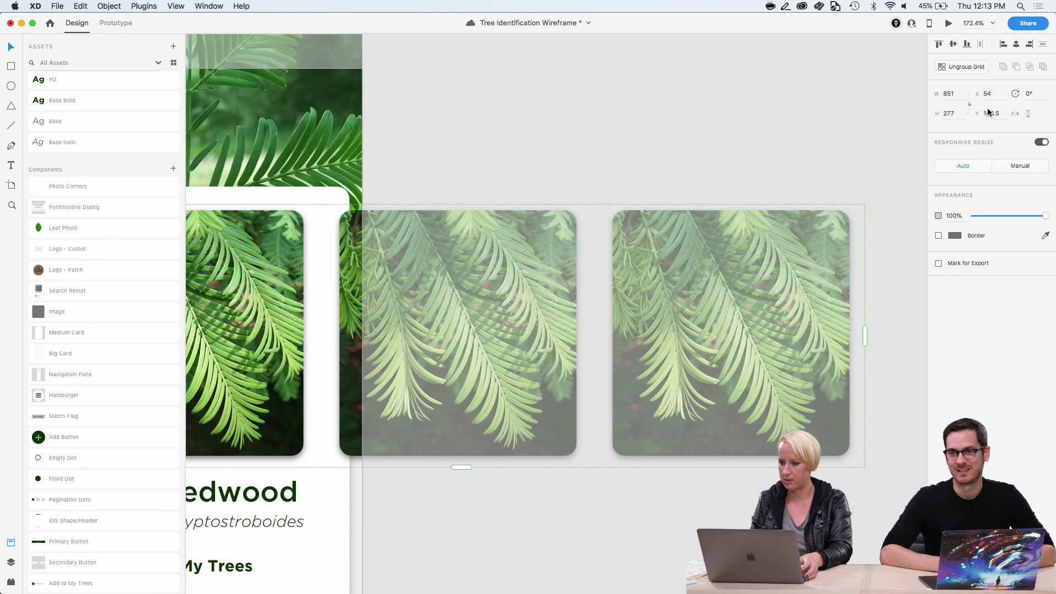
pyautogui.moveTo(590, 231)
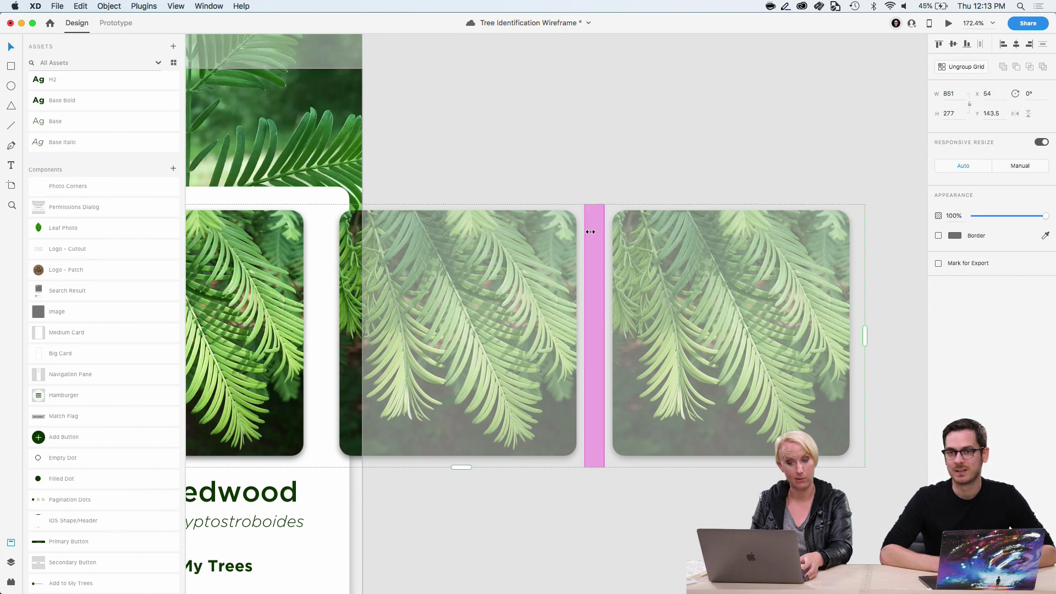
pyautogui.moveTo(590, 231); pyautogui.dragTo(545, 237)
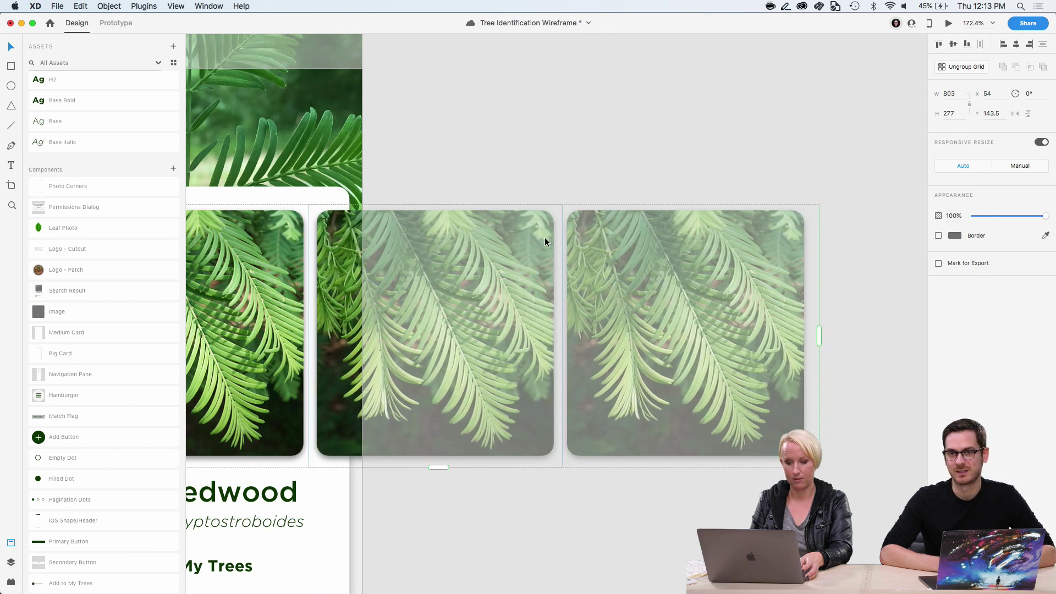
pyautogui.click(609, 180)
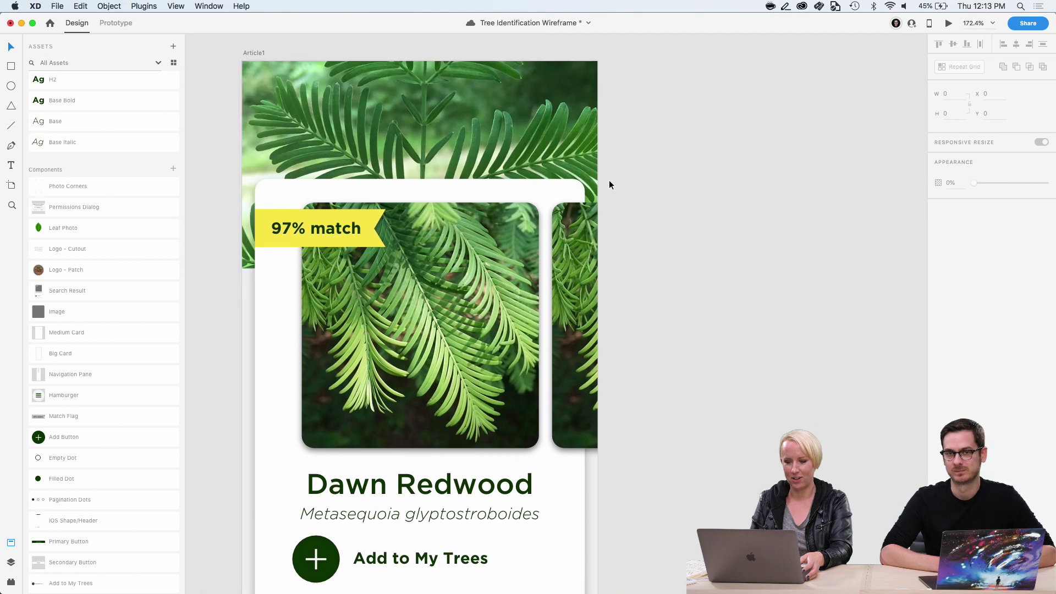
# Examine the repeated photo row and how it runs past the edge of the Article1 artboard
pyautogui.click(439, 430)
pyautogui.scroll(-2, 438, 430)
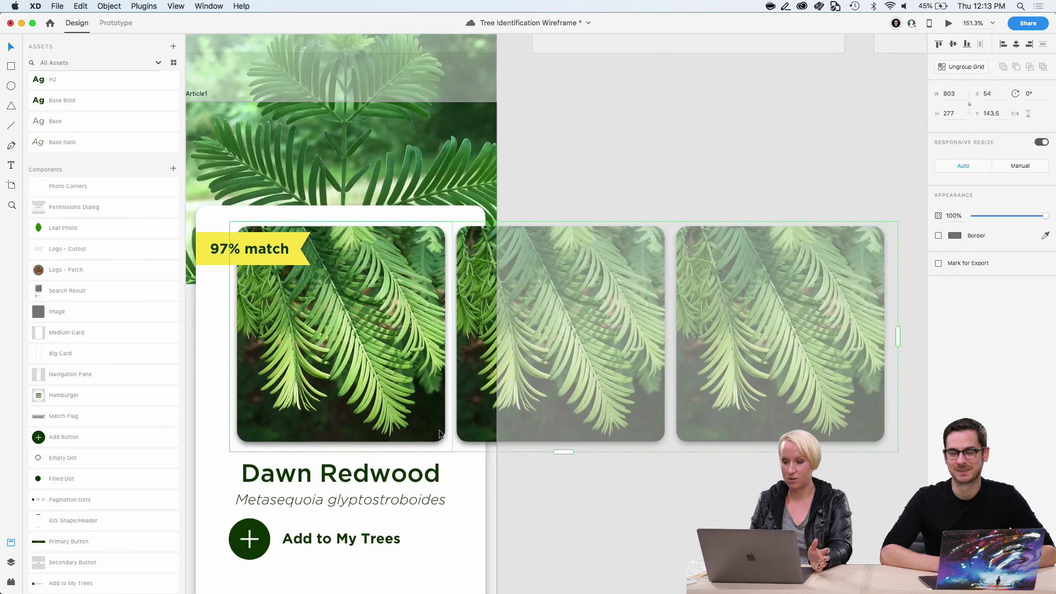
pyautogui.hscroll(2, 439, 430)
pyautogui.hscroll(-2, 439, 430)
pyautogui.scroll(-2, 439, 430)
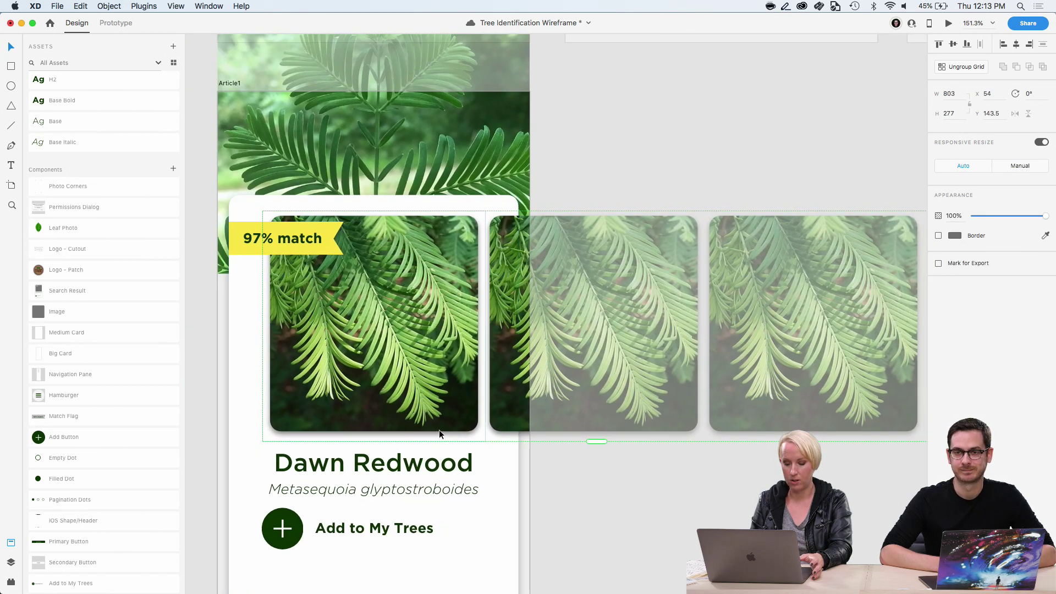
pyautogui.click(558, 501)
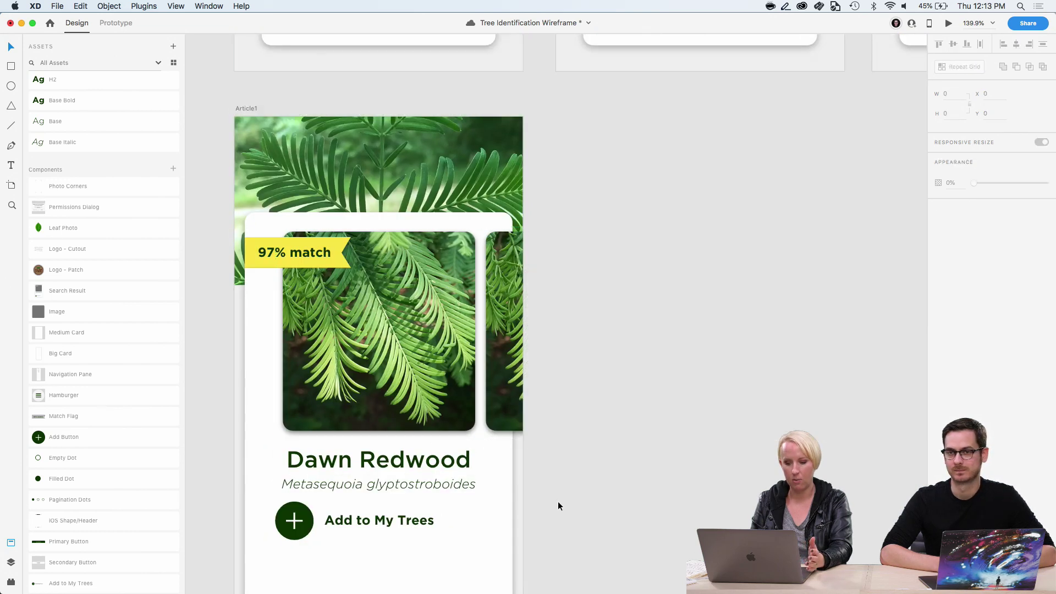
pyautogui.scroll(2, 523, 468)
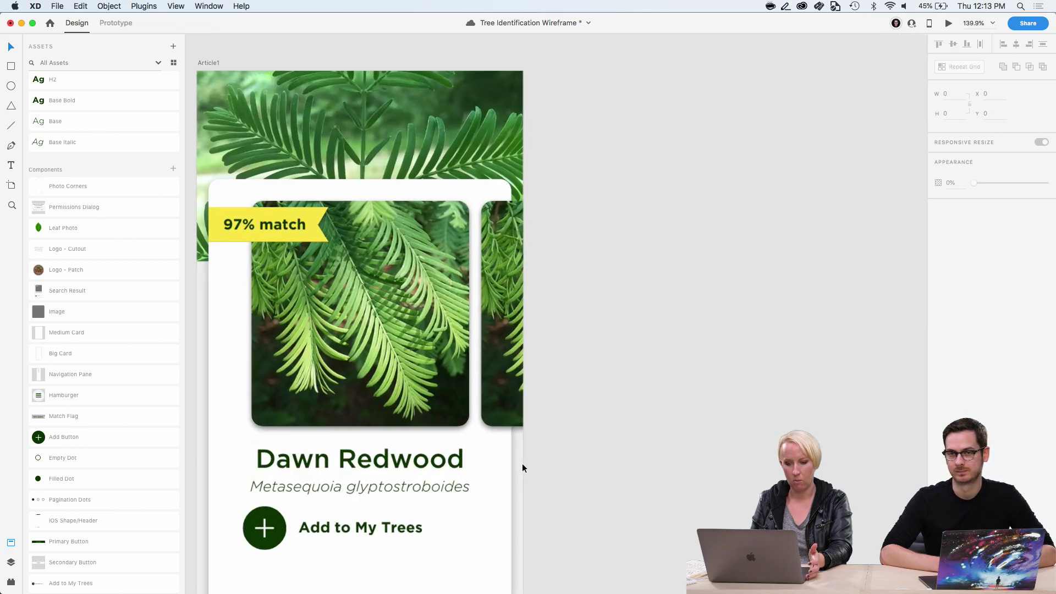
pyautogui.scroll(1, 537, 462)
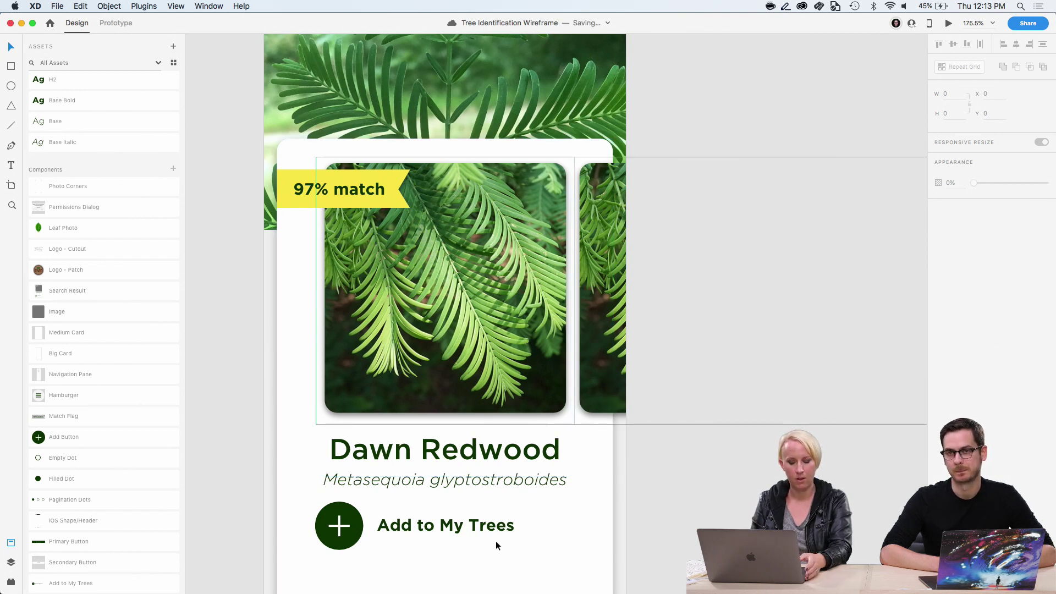
# Switch to Finder, open the Assets folder in Tree Identification App - Adobe Live, and move its window clear of the second photo
pyautogui.moveTo(108, 569)
pyautogui.click(46, 572)
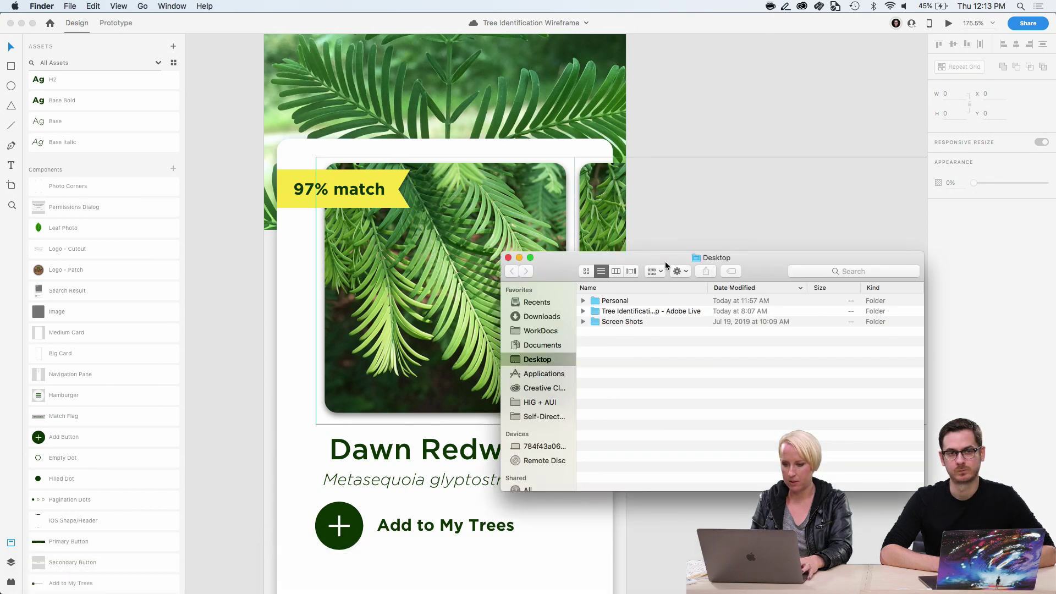
pyautogui.doubleClick(619, 311)
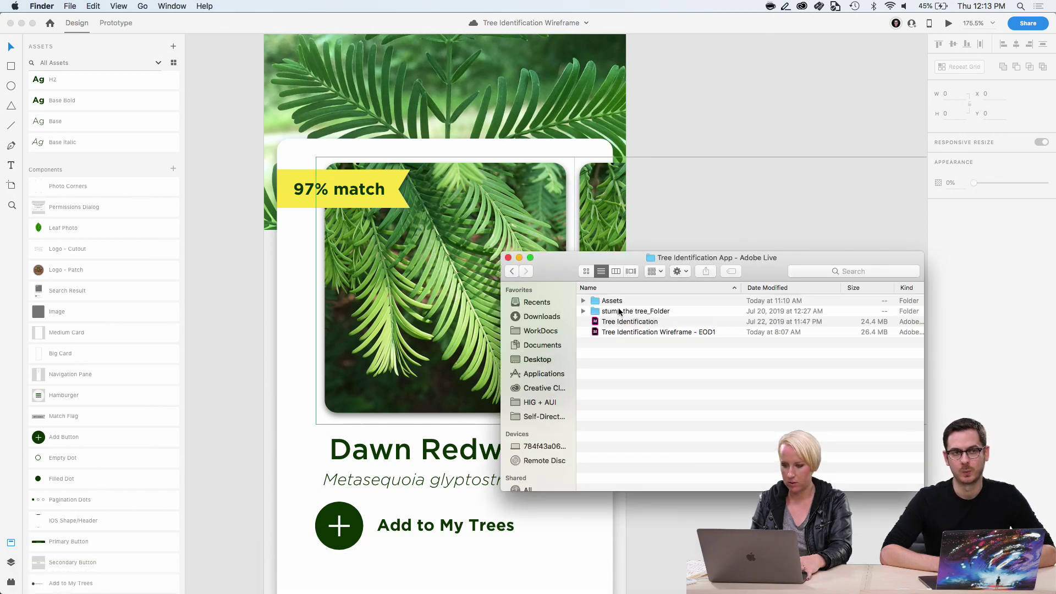
pyautogui.doubleClick(615, 302)
pyautogui.moveTo(648, 255); pyautogui.dragTo(678, 356)
pyautogui.hscroll(5, 426, 257)
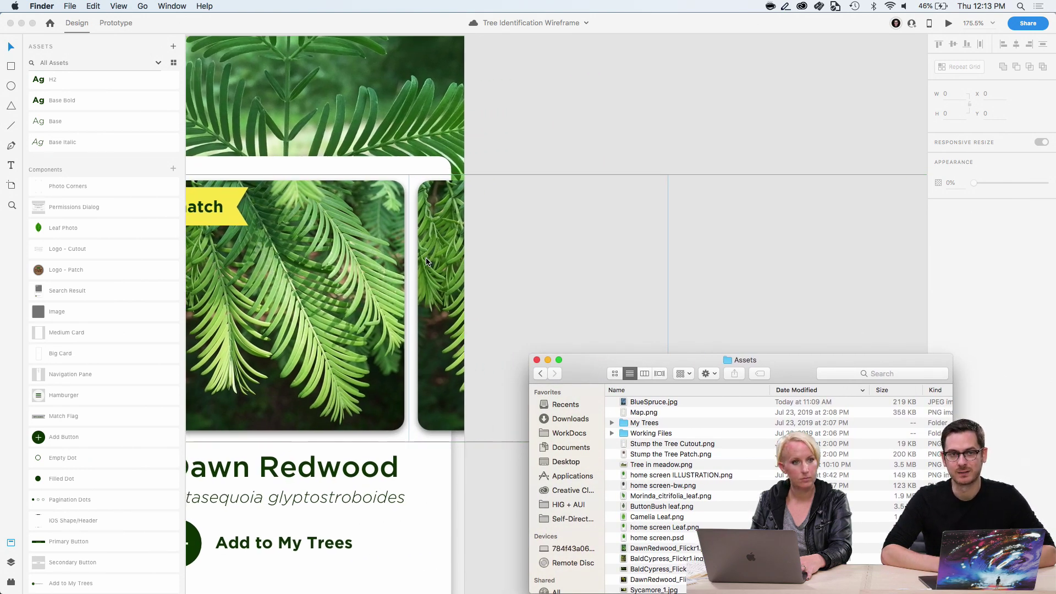
pyautogui.scroll(-1, 426, 262)
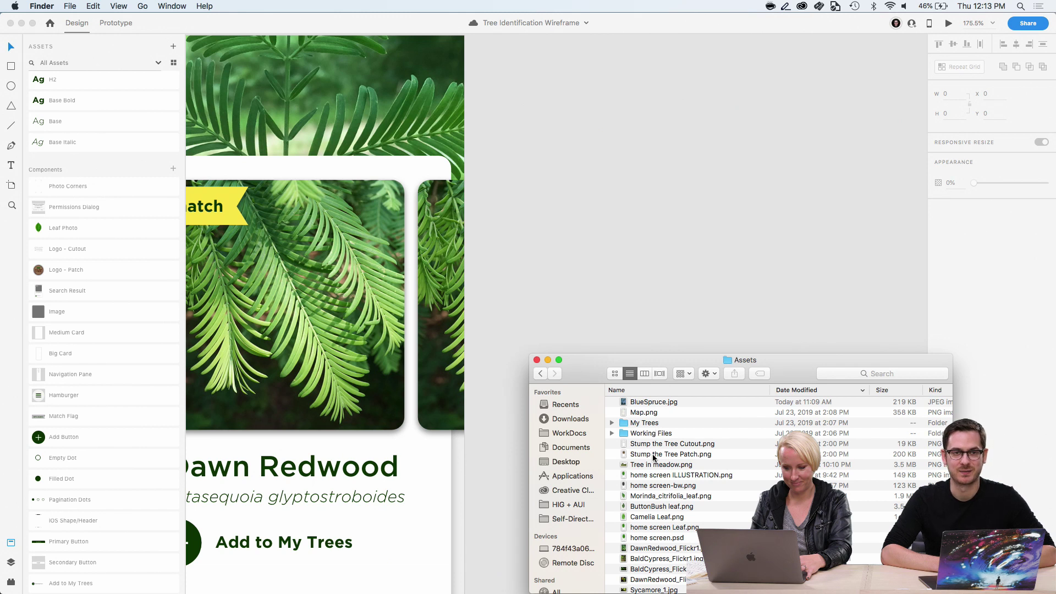
# Preview BaldCypress_Flickr2.jpg and DawnRedwood_Flickr2.jpg, and fill the second photo in the row with DawnRedwood_Flickr2.jpg
pyautogui.scroll(-5, 652, 439)
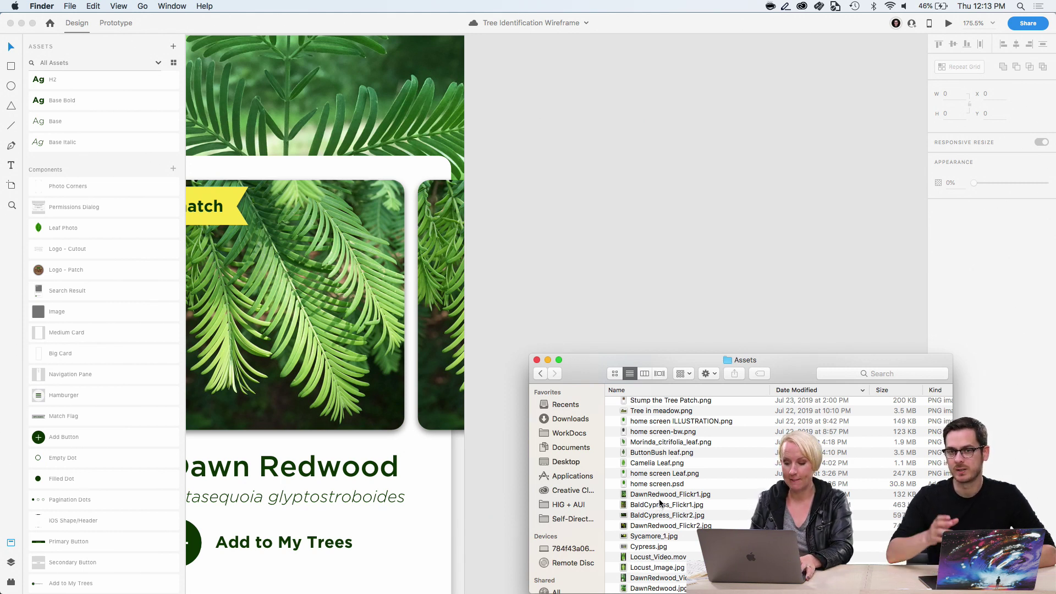
pyautogui.click(658, 515)
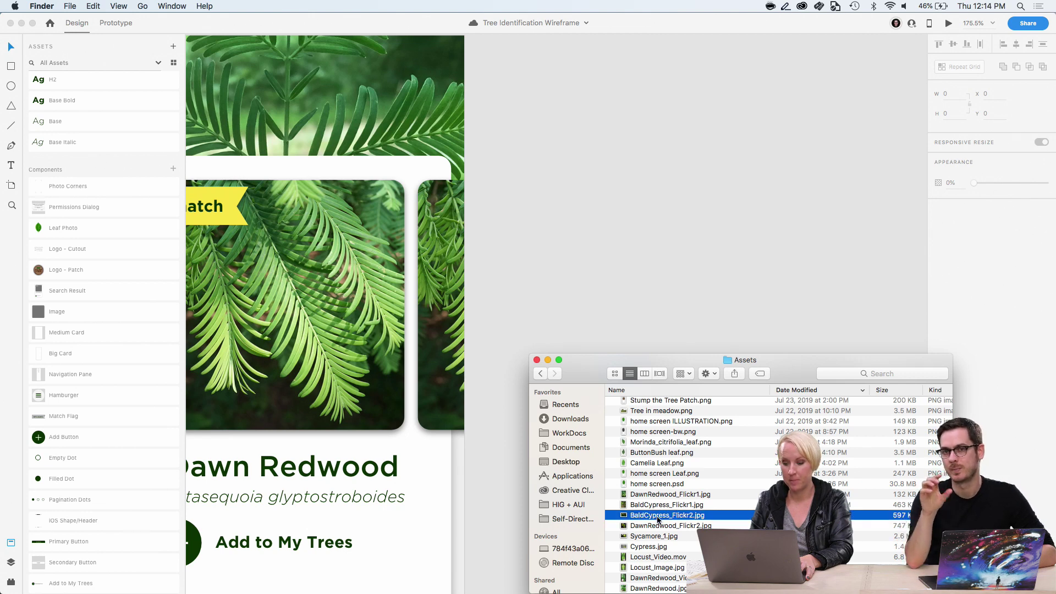
pyautogui.press('space')
pyautogui.press('space')
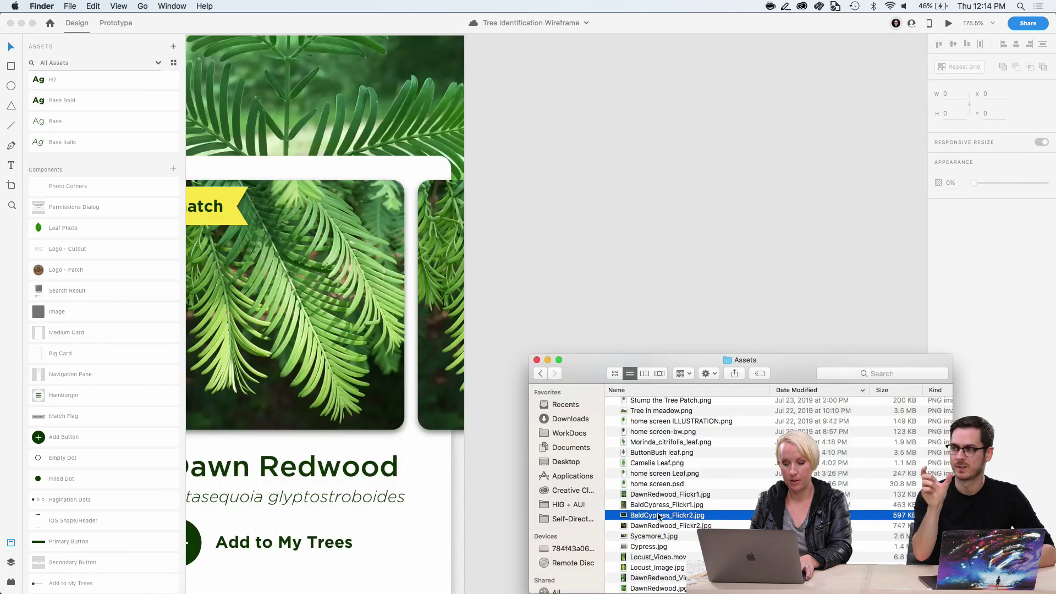
pyautogui.click(654, 525)
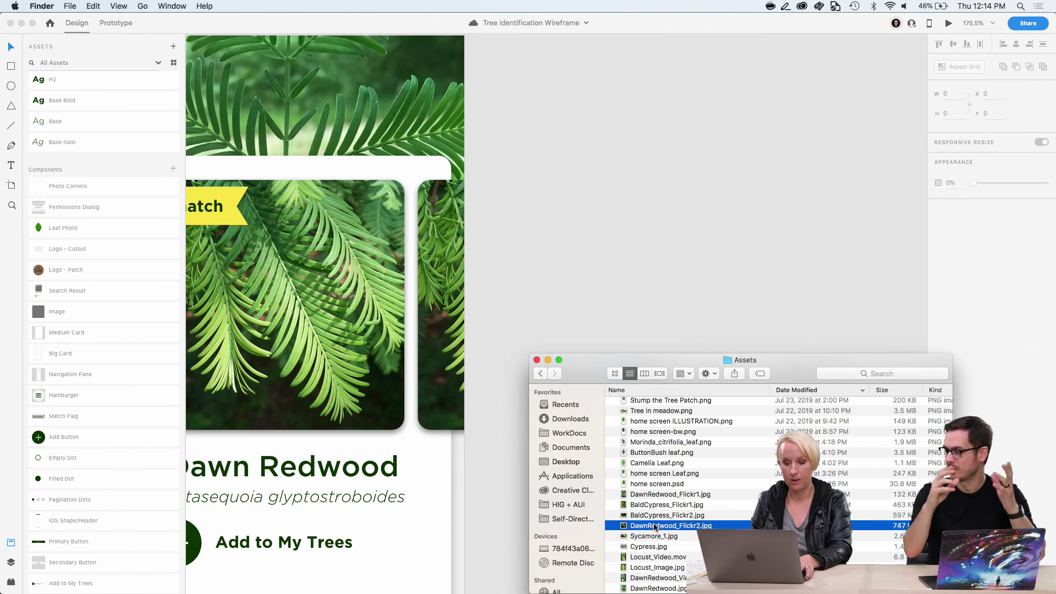
pyautogui.press('space')
pyautogui.press('space')
pyautogui.moveTo(655, 526); pyautogui.dragTo(452, 367)
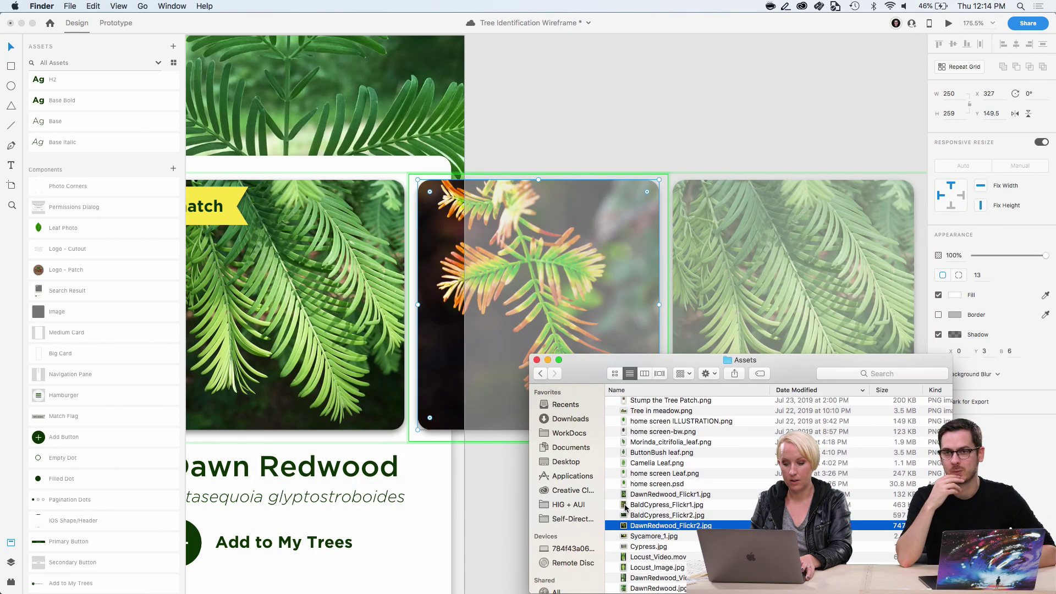
# Look through the Assets folder for a third photo, previewing DawnRedwood.jpg and home screen ILLUSTRATION.png
pyautogui.click(654, 578)
pyautogui.click(654, 588)
pyautogui.press('space')
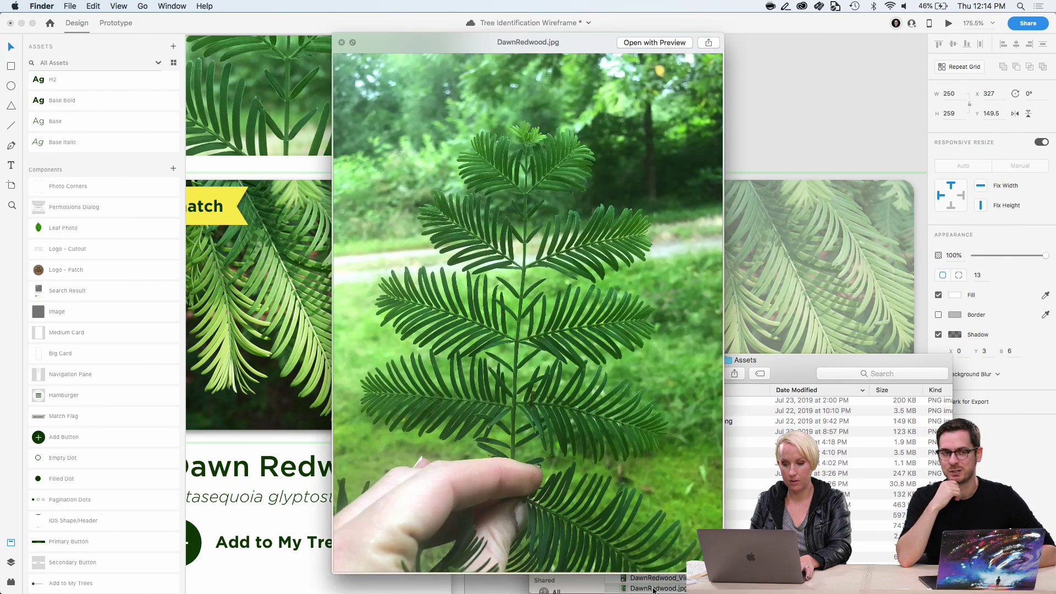
pyautogui.press('space')
pyautogui.scroll(1, 658, 569)
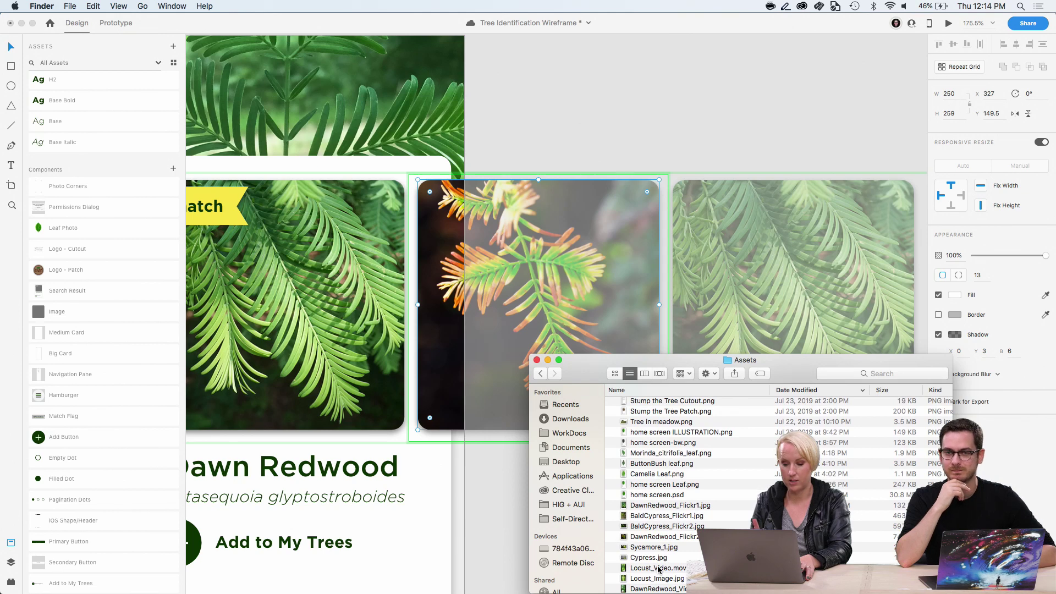
pyautogui.scroll(3, 658, 569)
pyautogui.scroll(-4, 658, 569)
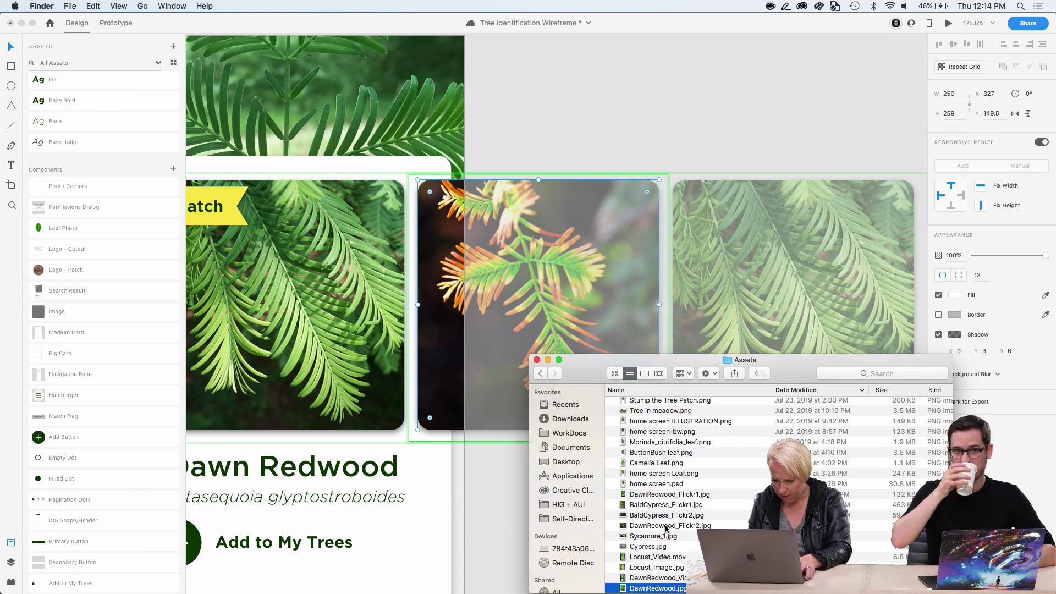
pyautogui.scroll(5, 663, 530)
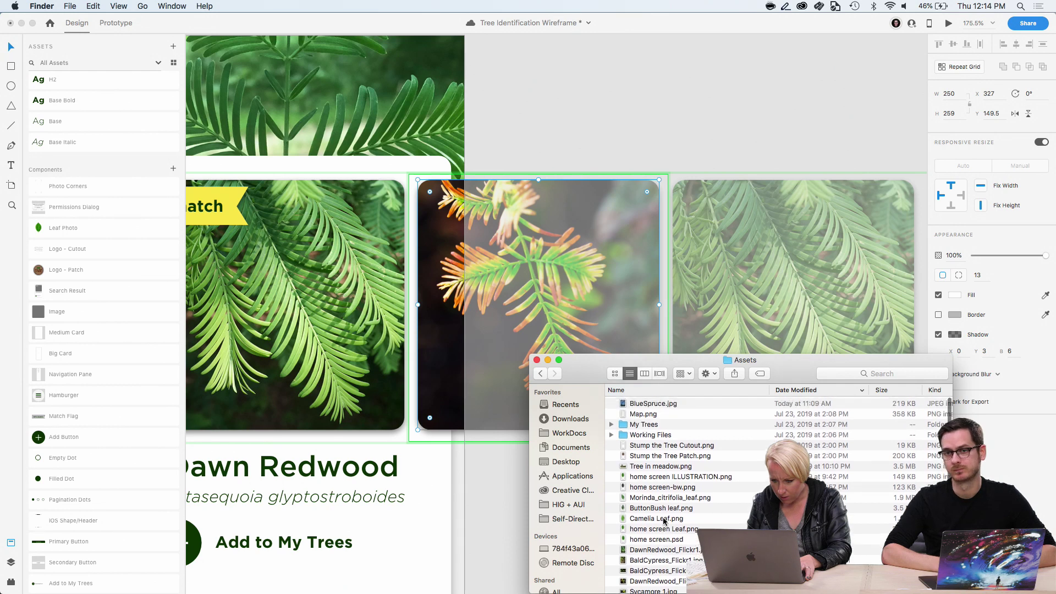
pyautogui.click(657, 476)
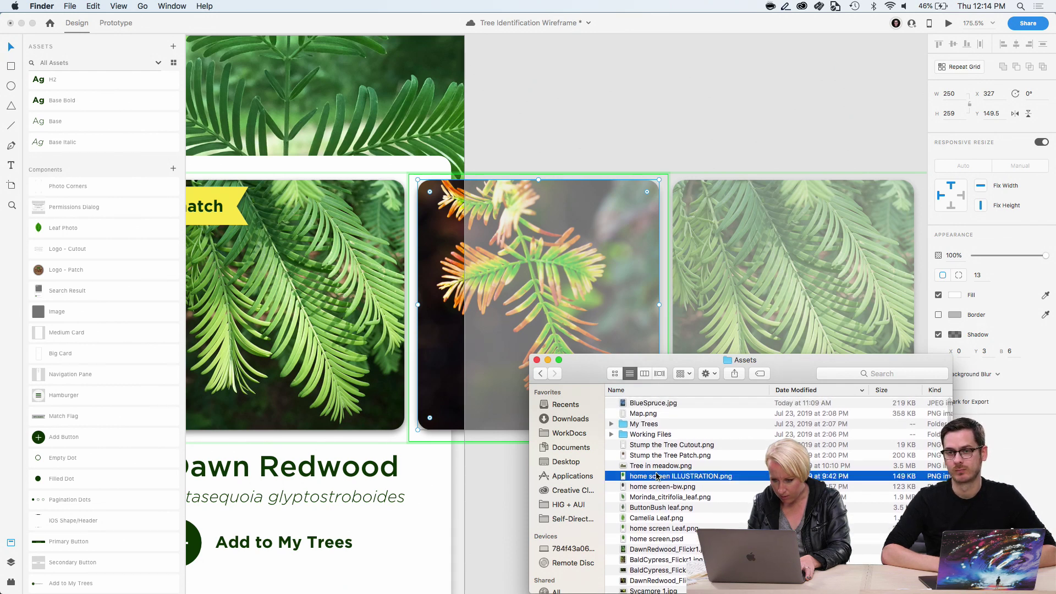
pyautogui.press('space')
pyautogui.press('space')
pyautogui.scroll(-1, 659, 510)
pyautogui.scroll(-3, 659, 511)
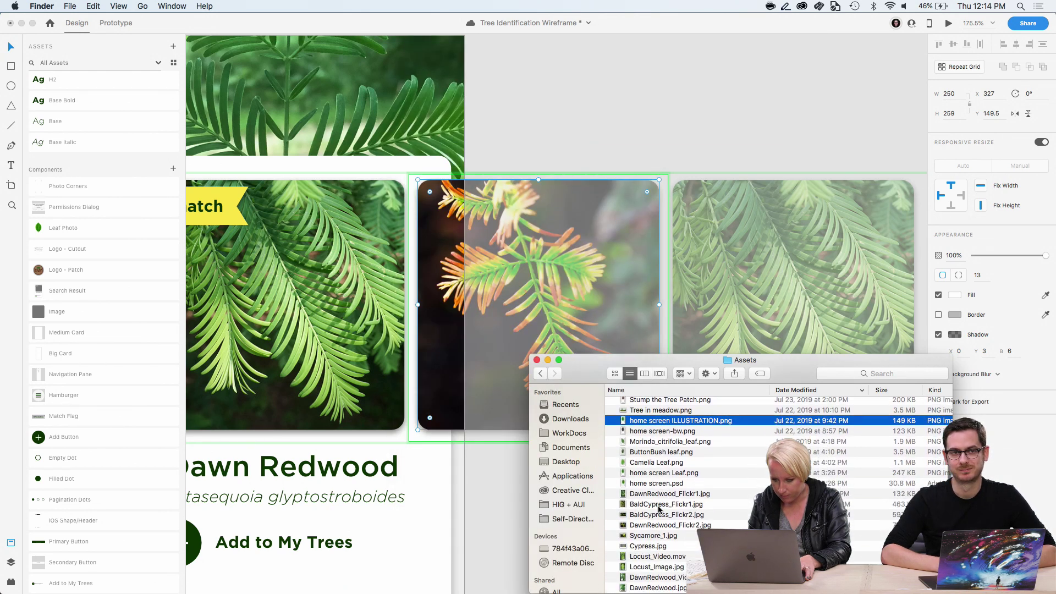
# Preview DawnRedwood_Flickr2.jpg, Sycamore_1.jpg and Cypress.jpg as candidates for the third photo
pyautogui.click(655, 537)
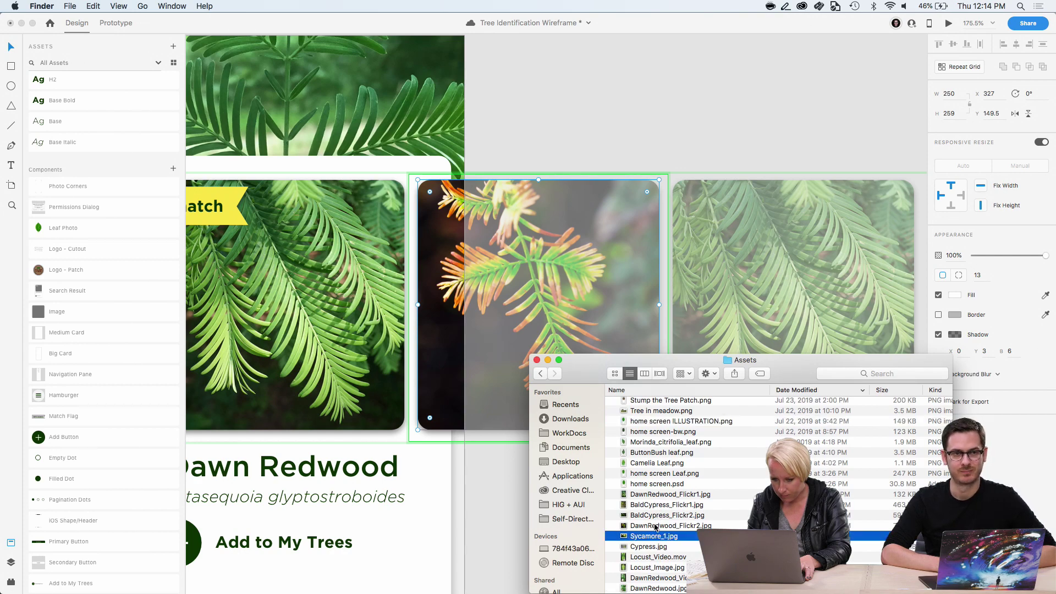
pyautogui.click(656, 527)
pyautogui.press('space')
pyautogui.press('space')
pyautogui.click(655, 537)
pyautogui.press('space')
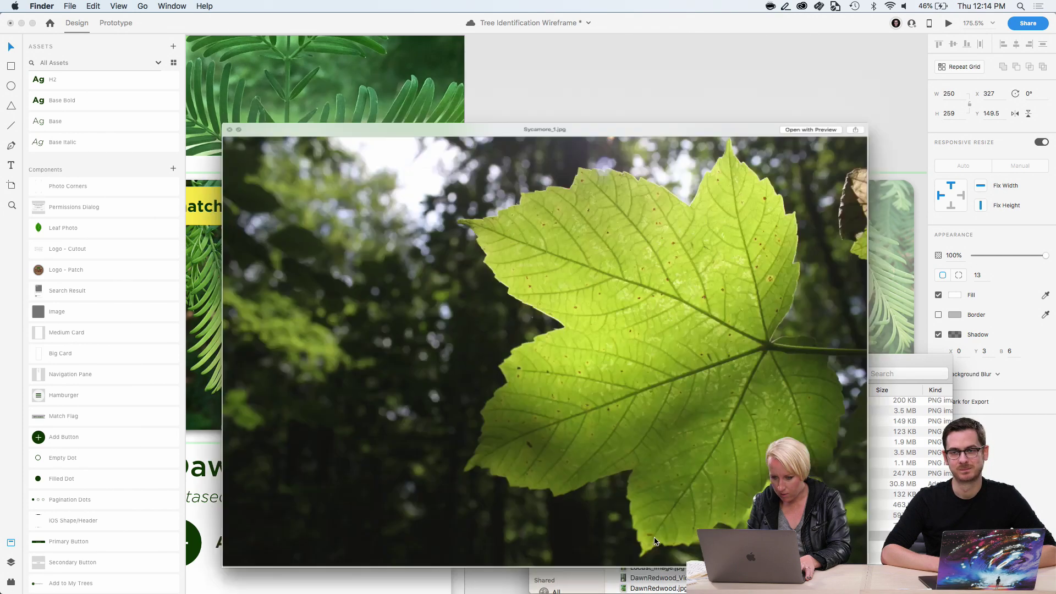
pyautogui.press('space')
pyautogui.click(655, 548)
pyautogui.press('space')
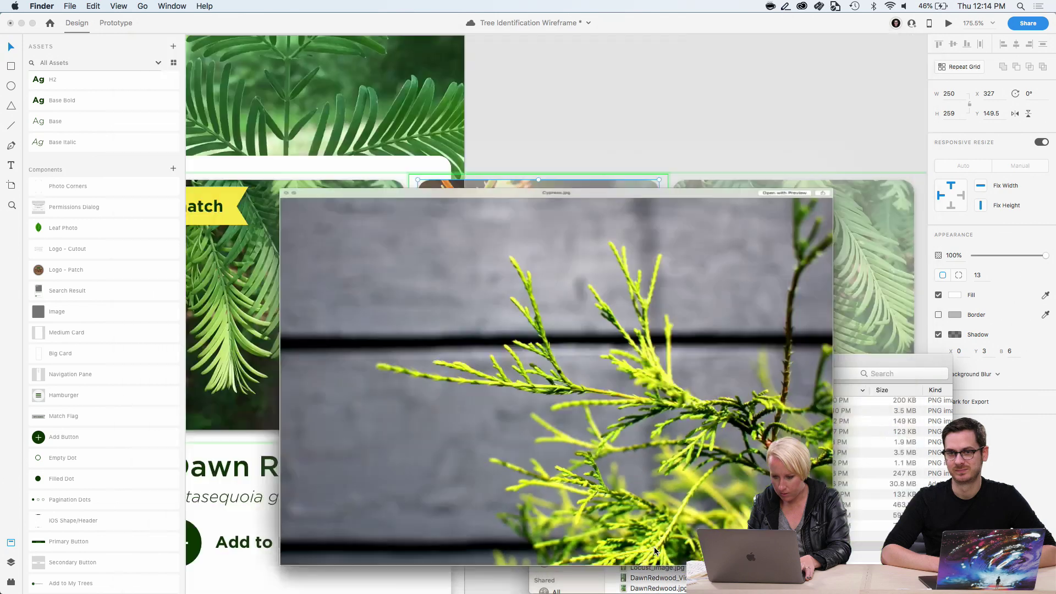
pyautogui.press('space')
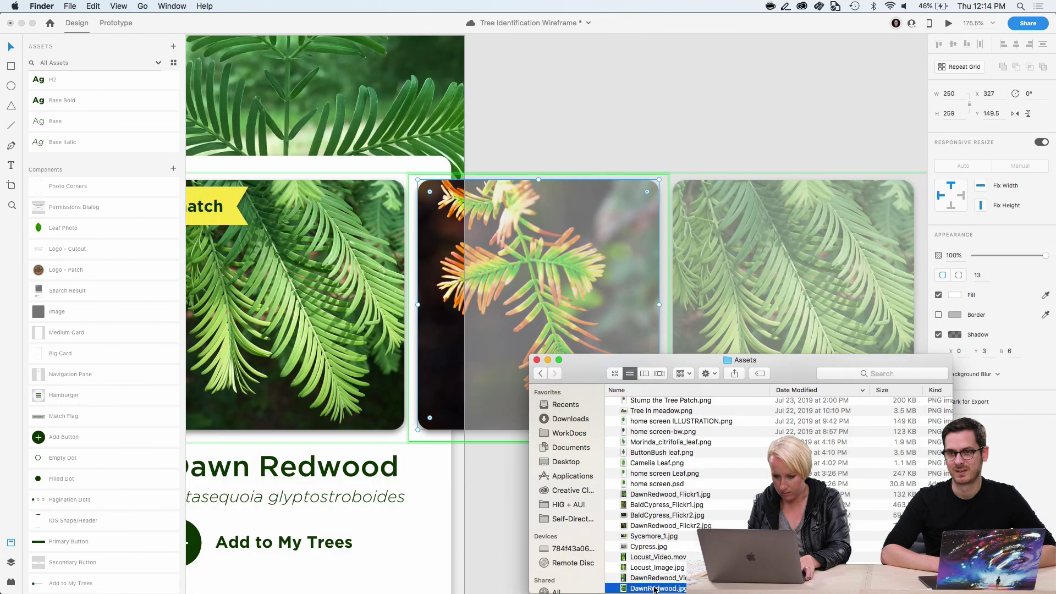
# Try to fill the third photo in the row with Cypress.jpg
pyautogui.click(650, 526)
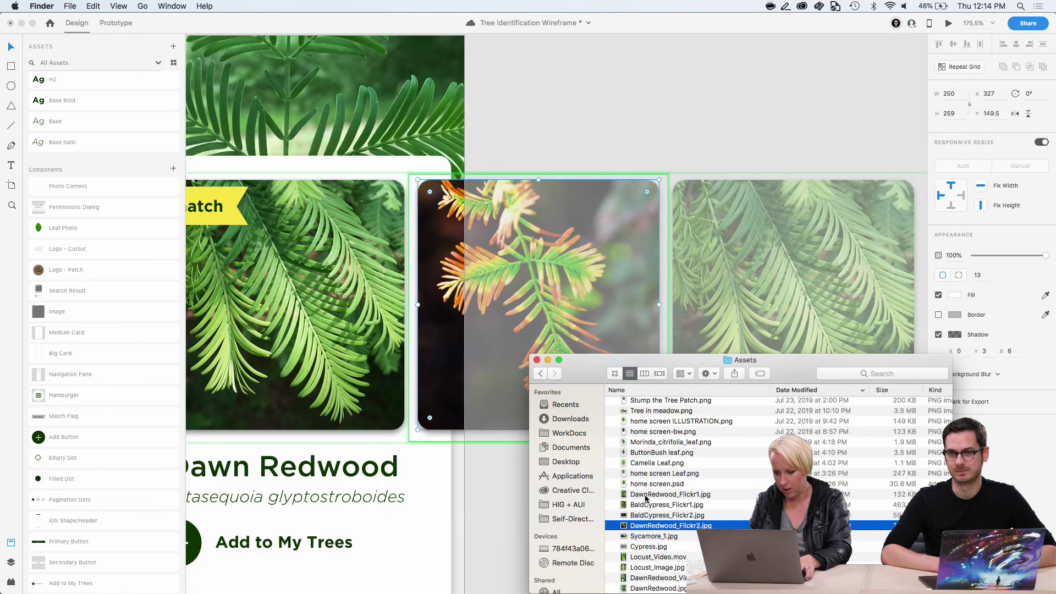
pyautogui.click(645, 544)
pyautogui.press('space')
pyautogui.press('space')
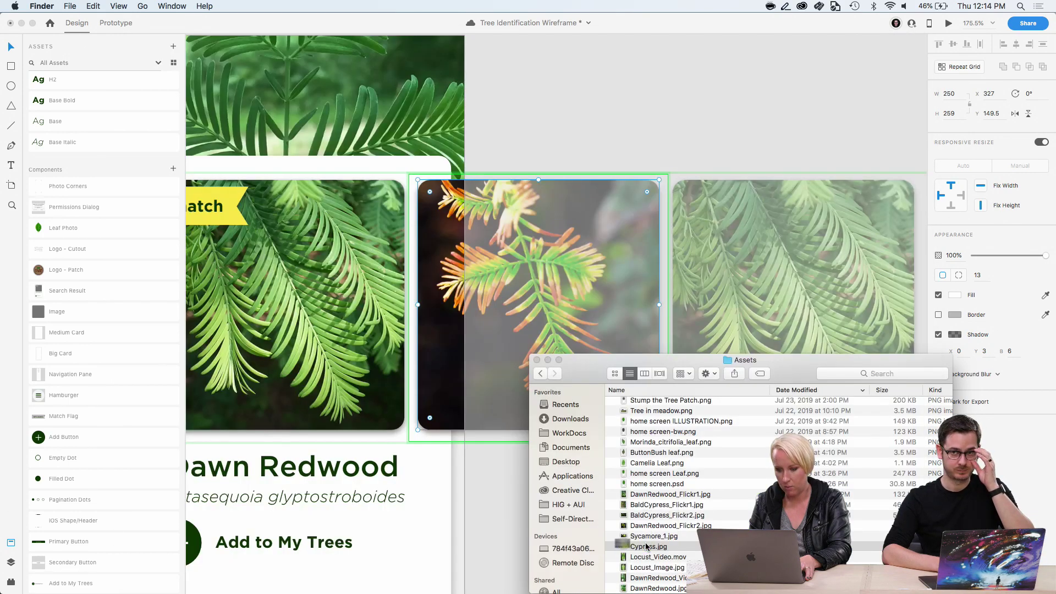
pyautogui.moveTo(646, 546); pyautogui.dragTo(779, 285)
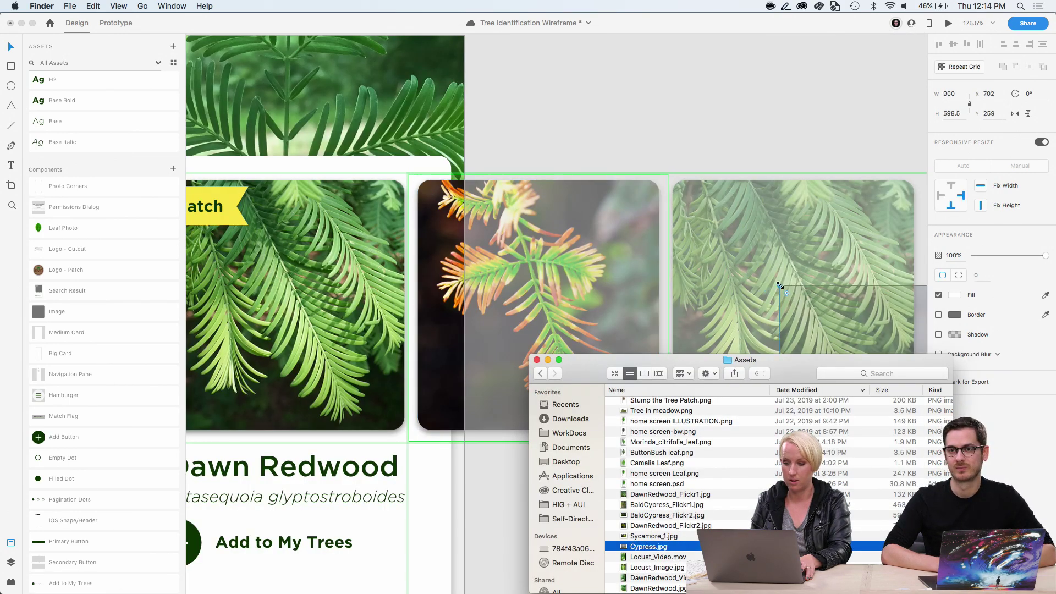
pyautogui.click(737, 144)
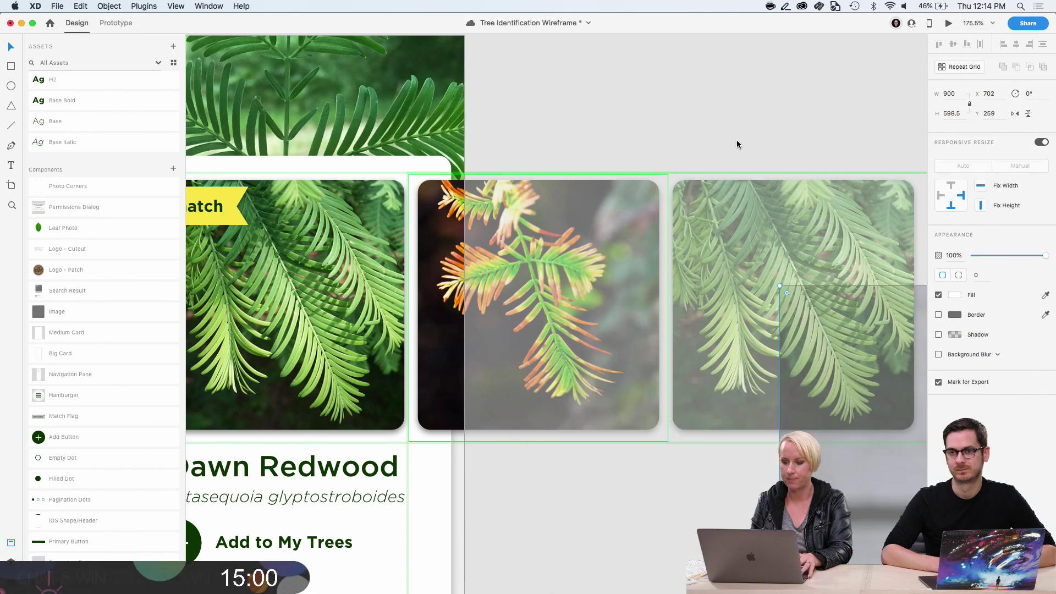
pyautogui.press('super+z')
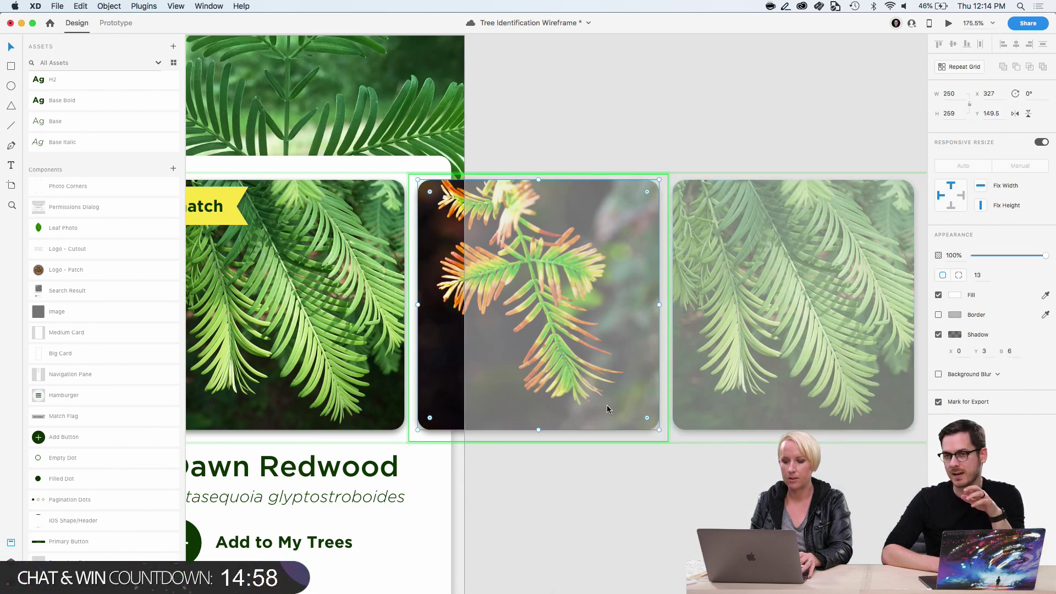
# Shift the whole photo row left across the card to X -216 so its third photo is within reach
pyautogui.click(464, 398)
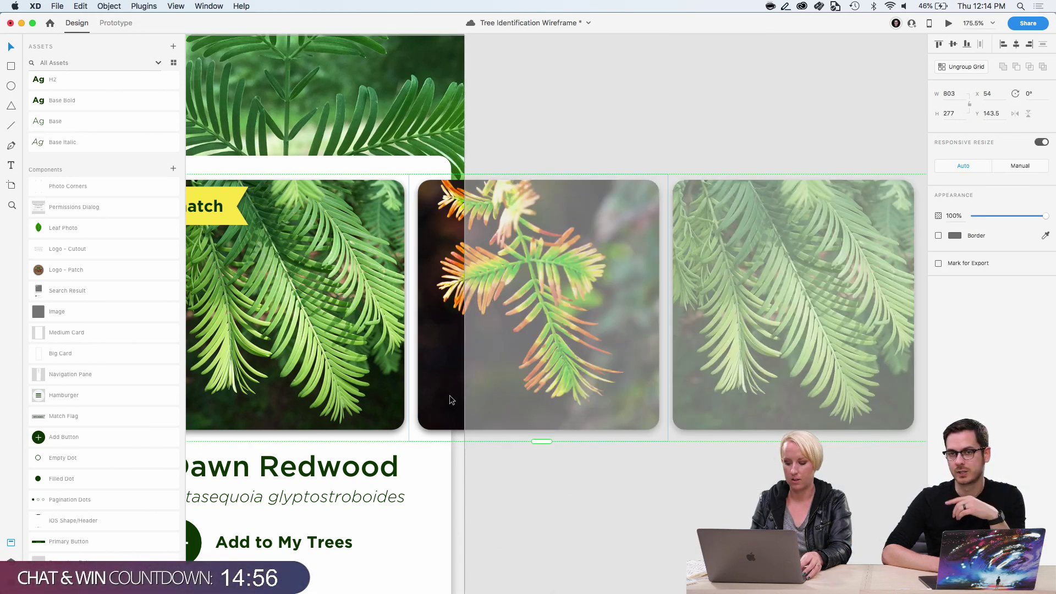
pyautogui.hotkey('shift', 'Left')
pyautogui.hotkey('shift', 'Left')
pyautogui.hotkey('shift', 'Left')
pyautogui.hotkey('shift', 'Left')
pyautogui.hotkey('shift', 'Left')
pyautogui.hotkey('shift', 'Left')
pyautogui.hotkey('shift', 'Left')
pyautogui.hotkey('shift', 'Left')
pyautogui.hotkey('shift', 'Left')
pyautogui.hotkey('shift', 'Left')
pyautogui.hotkey('shift', 'Left')
pyautogui.hotkey('shift', 'Left')
pyautogui.hotkey('shift', 'Left')
pyautogui.hotkey('shift', 'Left')
pyautogui.hotkey('shift', 'Left')
pyautogui.hotkey('shift', 'Left')
pyautogui.hotkey('shift', 'Left')
pyautogui.hotkey('shift', 'Left')
pyautogui.hotkey('shift', 'Left')
pyautogui.hotkey('shift', 'Left')
pyautogui.hotkey('shift', 'Left')
pyautogui.hotkey('shift', 'Left')
pyautogui.hotkey('shift', 'Left')
pyautogui.hotkey('shift', 'Left')
pyautogui.hotkey('shift', 'Left')
pyautogui.hotkey('shift', 'Left')
pyautogui.hotkey('shift', 'Left')
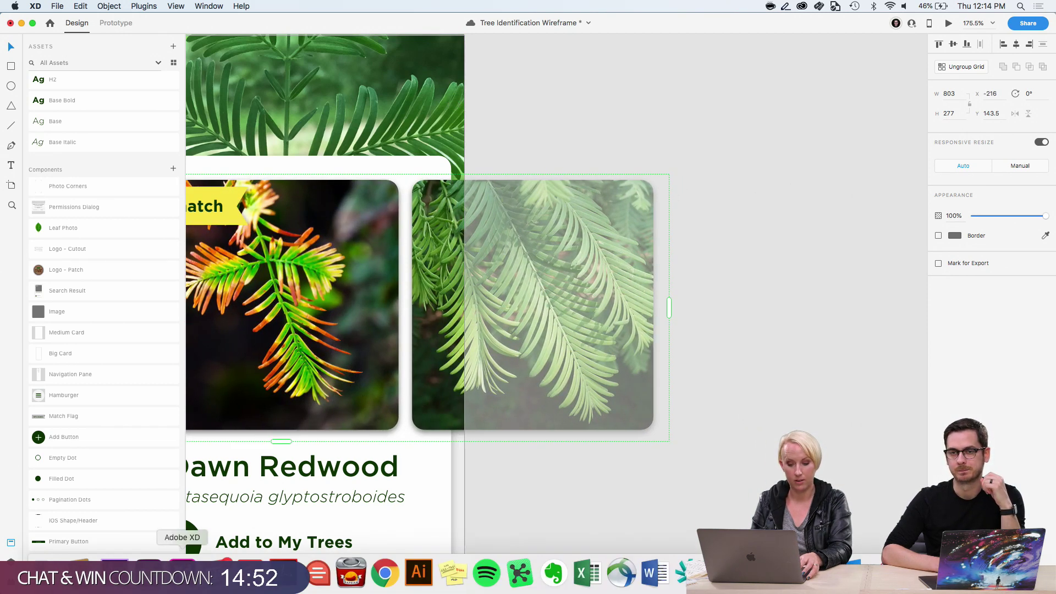
# Fill the third photo in the row with Cypress.jpg from the Assets folder
pyautogui.click(77, 582)
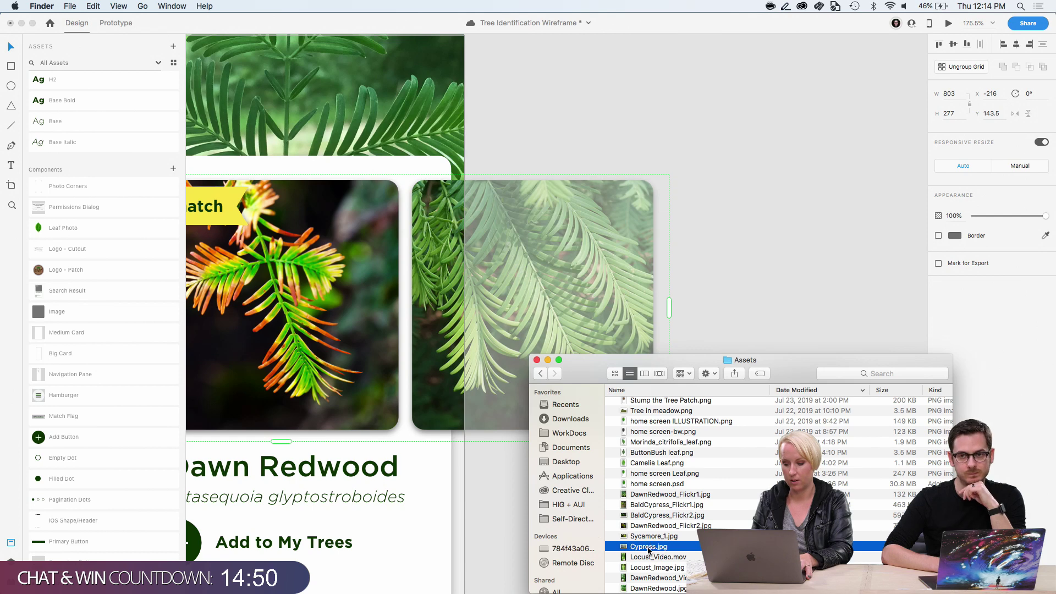
pyautogui.moveTo(650, 547); pyautogui.dragTo(458, 400)
pyautogui.click(400, 269)
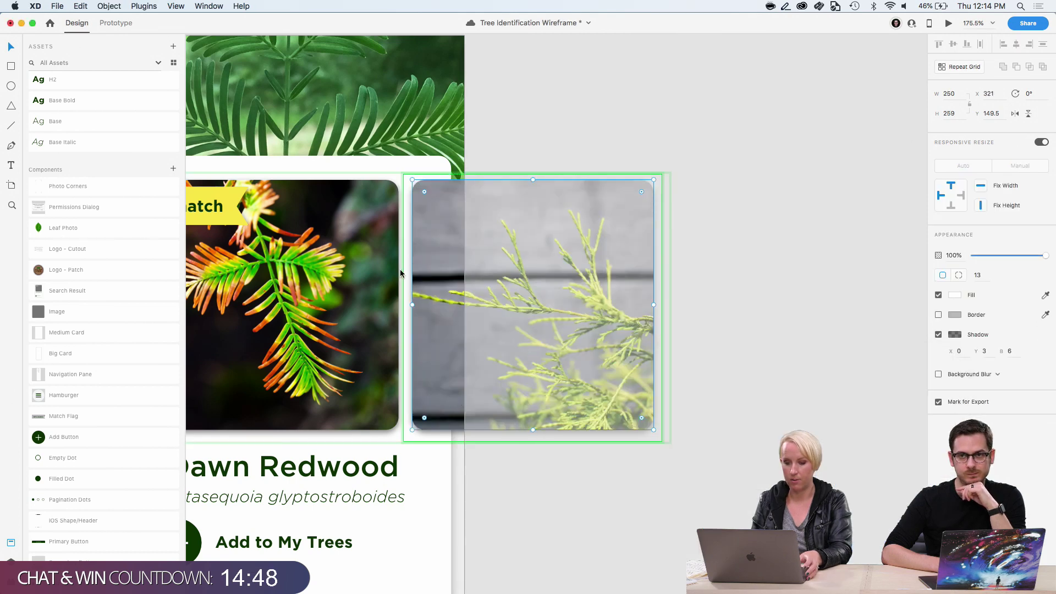
# Shift the photos inside the repeat grid right until the first photo is centered on the card, with the second photo's group at X 314
pyautogui.click(360, 289)
pyautogui.scroll(-3, 678, 272)
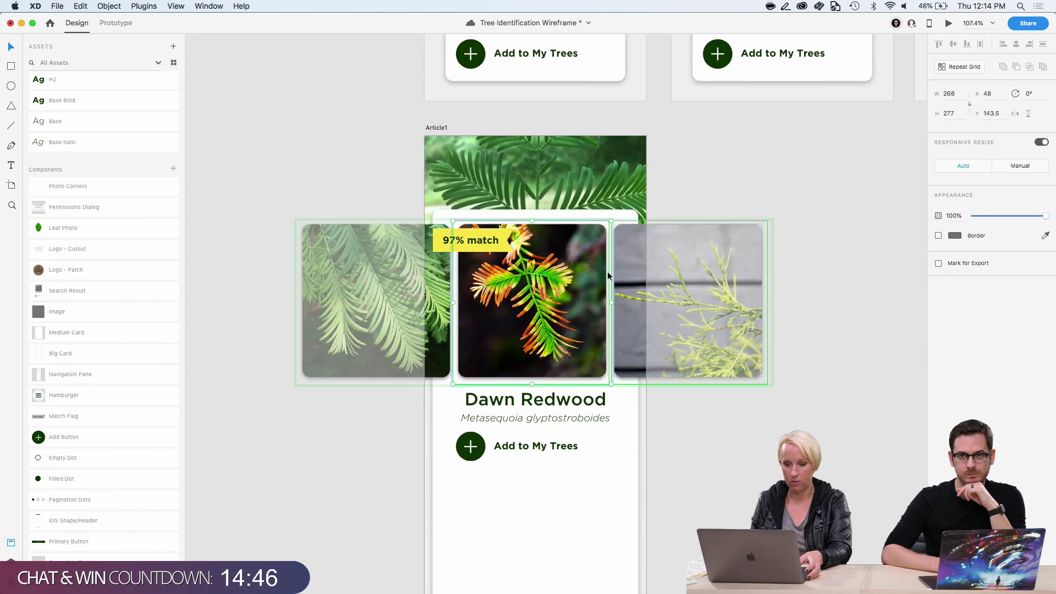
pyautogui.hotkey('shift', 'Right')
pyautogui.hotkey('shift', 'Right')
pyautogui.hotkey('shift', 'Right')
pyautogui.hotkey('shift', 'Right')
pyautogui.hotkey('shift', 'Right')
pyautogui.hotkey('shift', 'Right')
pyautogui.hotkey('shift', 'Right')
pyautogui.hotkey('shift', 'Right')
pyautogui.hotkey('shift', 'Right')
pyautogui.hotkey('shift', 'Right')
pyautogui.hotkey('shift', 'Right')
pyautogui.hotkey('shift', 'Right')
pyautogui.hotkey('shift', 'Right')
pyautogui.hotkey('shift', 'Right')
pyautogui.hotkey('shift', 'Right')
pyautogui.hotkey('shift', 'Right')
pyautogui.hotkey('shift', 'Right')
pyautogui.hotkey('shift', 'Right')
pyautogui.hotkey('shift', 'Right')
pyautogui.hotkey('shift', 'Right')
pyautogui.hotkey('shift', 'Right')
pyautogui.hotkey('shift', 'Right')
pyautogui.hotkey('shift', 'Right')
pyautogui.hotkey('shift', 'Right')
pyautogui.hotkey('shift', 'Right')
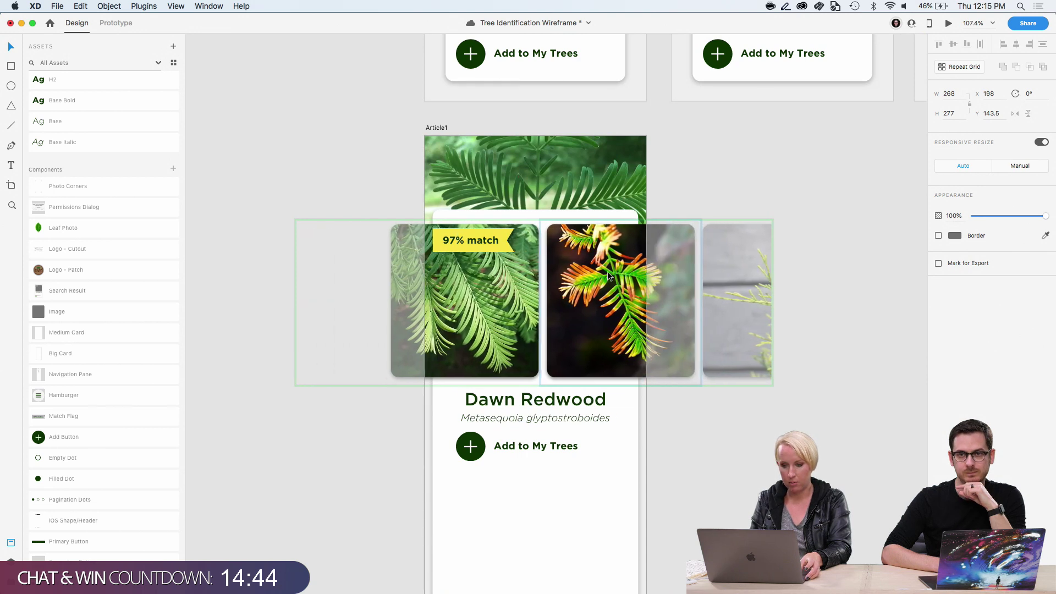
pyautogui.press('Right')
pyautogui.press('Right')
pyautogui.press('Right')
pyautogui.press('Right')
pyautogui.press('Right')
pyautogui.press('Right')
pyautogui.press('Right')
pyautogui.press('Right')
pyautogui.press('Right')
pyautogui.press('Right')
pyautogui.press('Right')
pyautogui.press('Right')
pyautogui.press('Right')
pyautogui.press('Right')
pyautogui.press('Right')
pyautogui.press('Right')
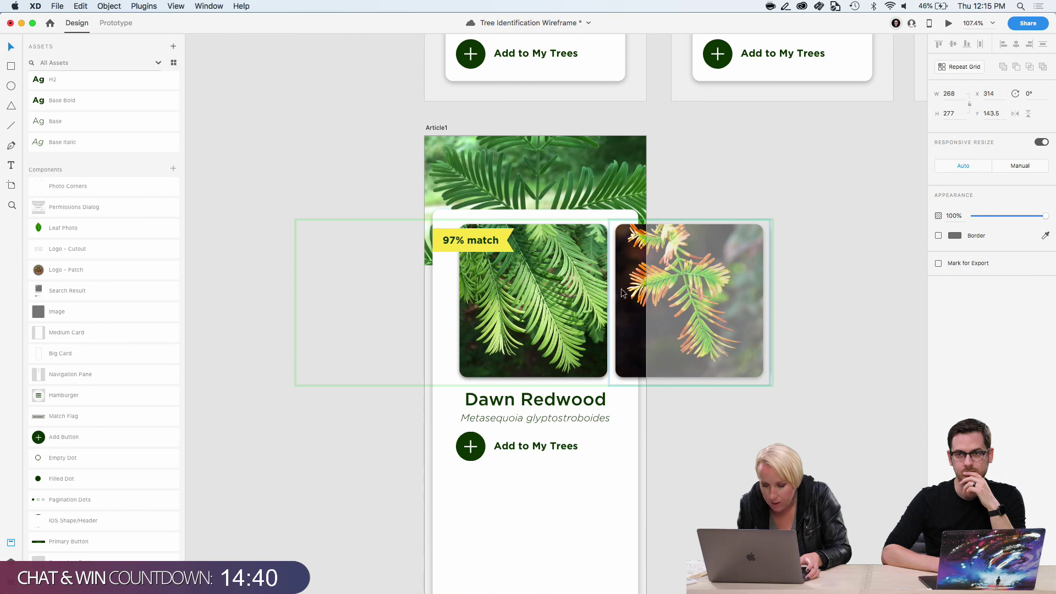
# Draw a rectangle about 348 by 277 across the card's width over the photo row, and mask the row with it
pyautogui.click(724, 454)
pyautogui.press('super+minus')
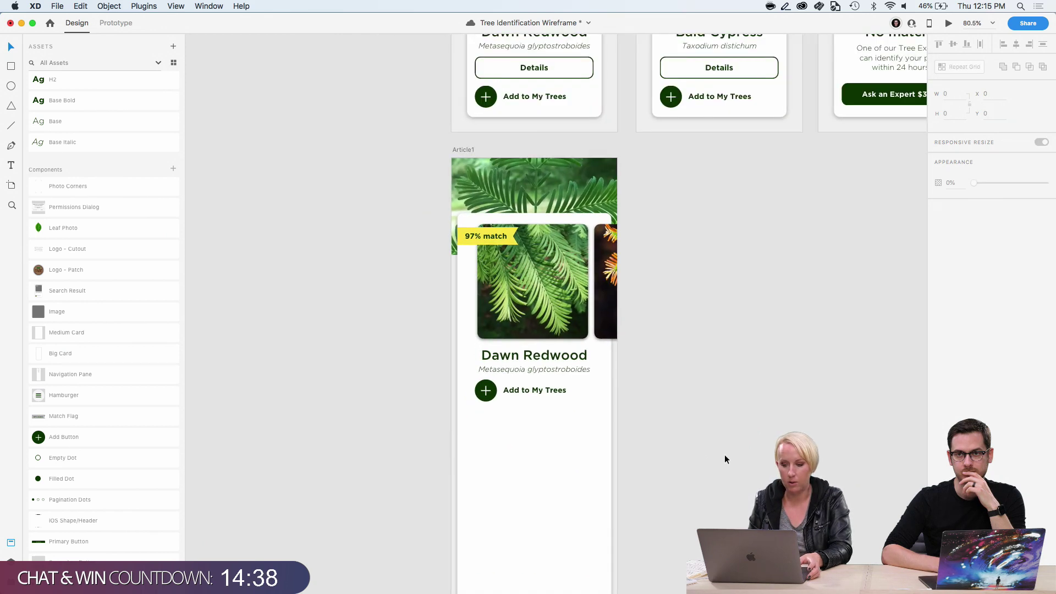
pyautogui.press('r')
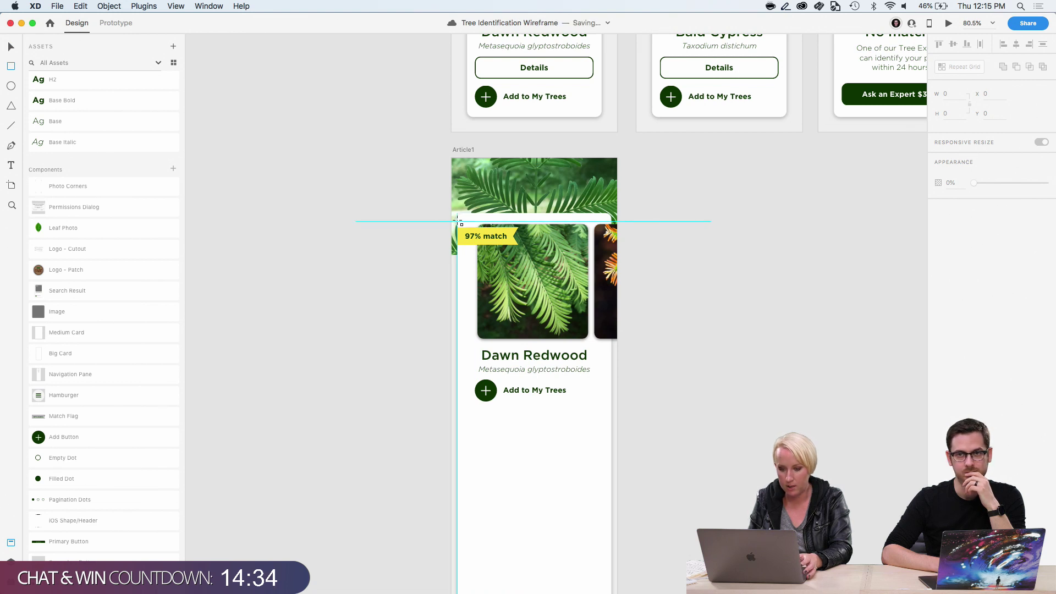
pyautogui.moveTo(456, 220); pyautogui.dragTo(612, 346)
pyautogui.scroll(5, 612, 346)
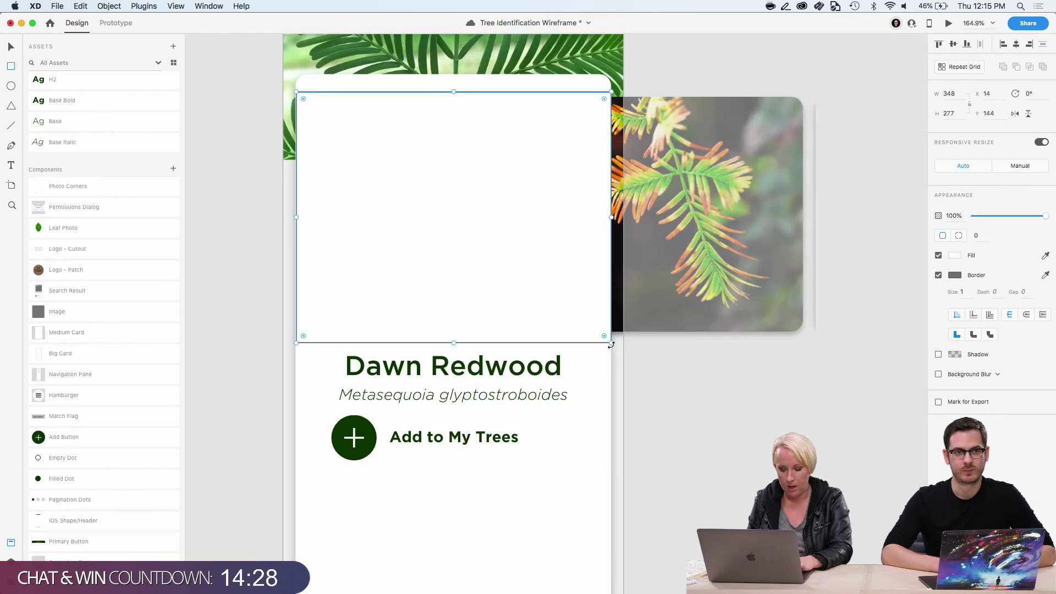
pyautogui.keyDown('shift'); pyautogui.click(617, 277); pyautogui.keyUp('shift')
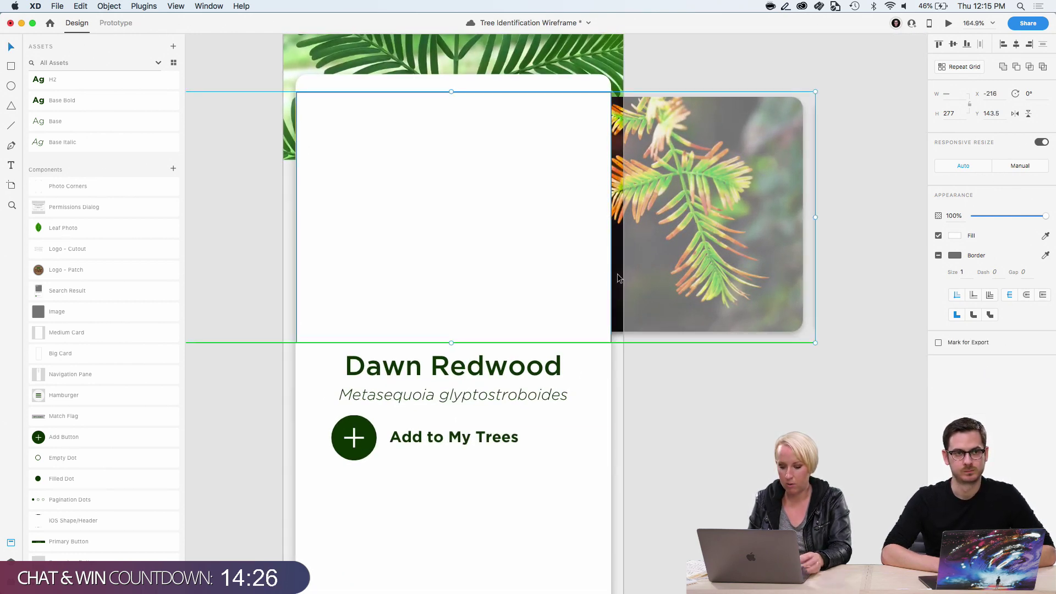
pyautogui.press('super+shift+m')
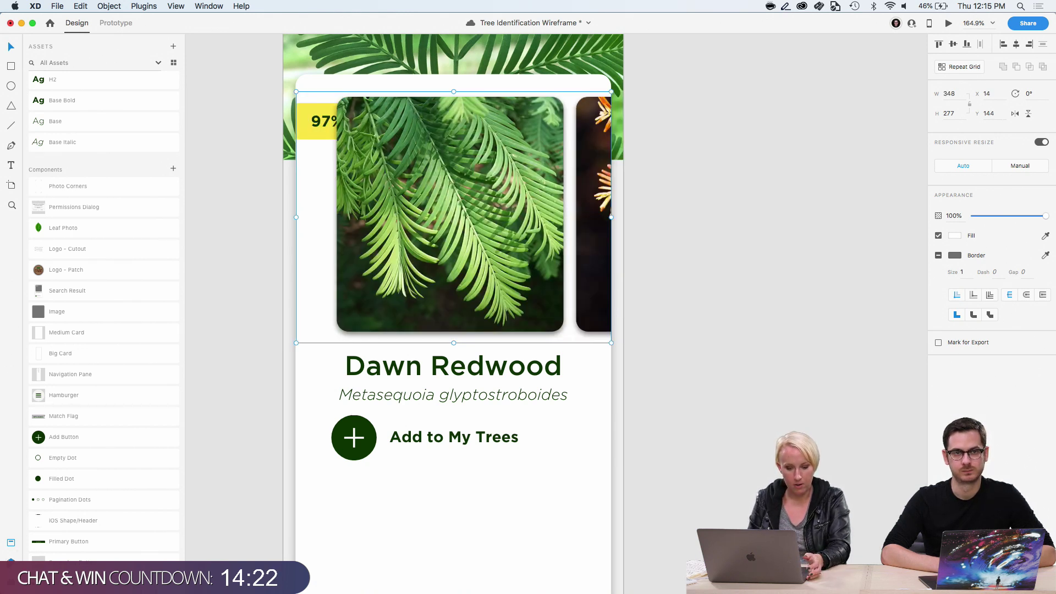
# Rename the new mask group on Article1 as Images and expand it to show its layers
pyautogui.press('super+y')
pyautogui.doubleClick(64, 89)
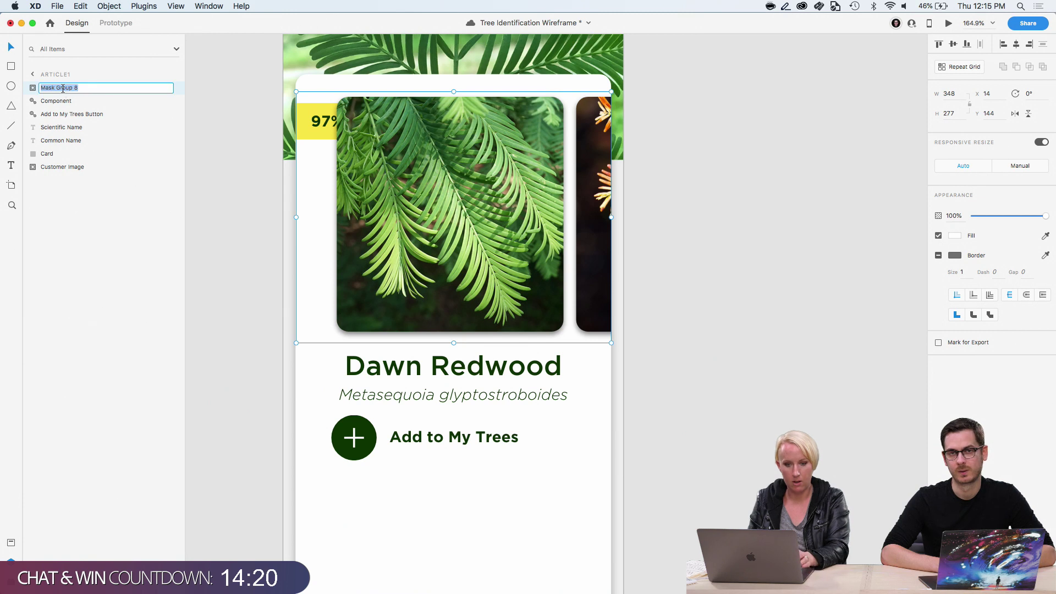
pyautogui.write('IU')
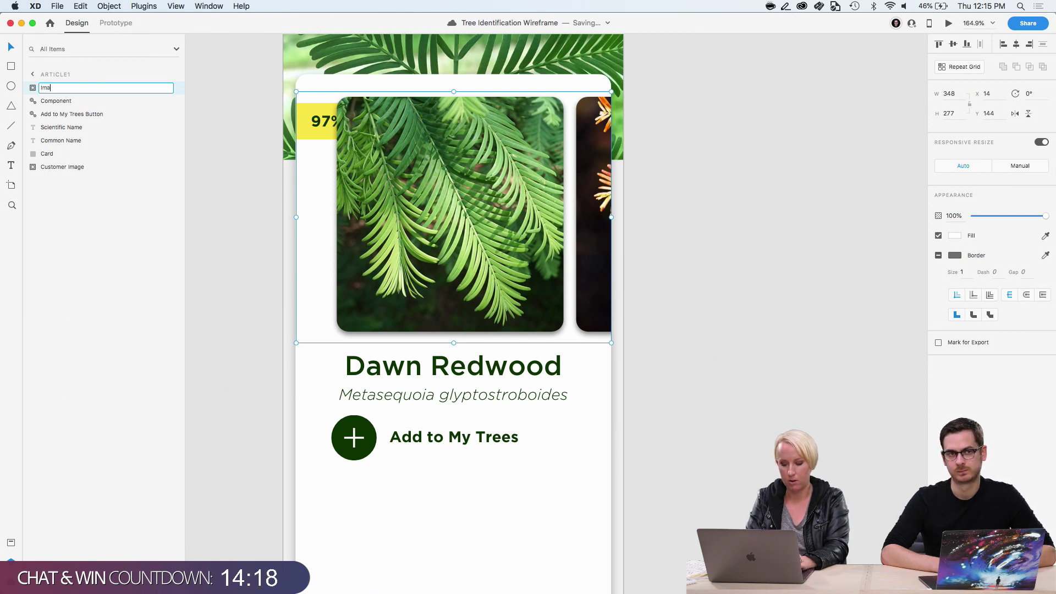
pyautogui.write('ages')
pyautogui.press('Return')
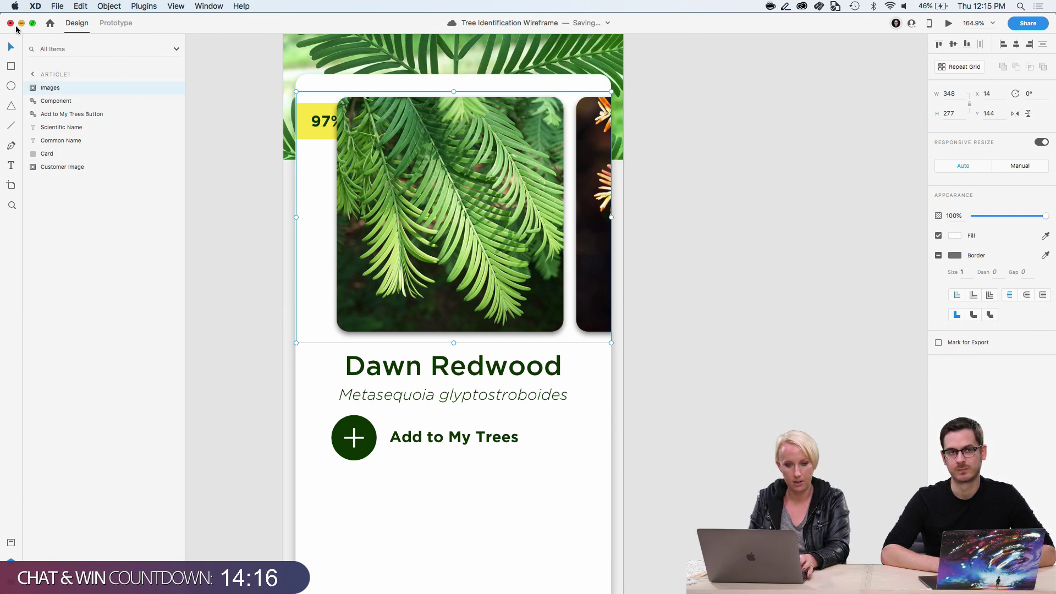
pyautogui.click(32, 87)
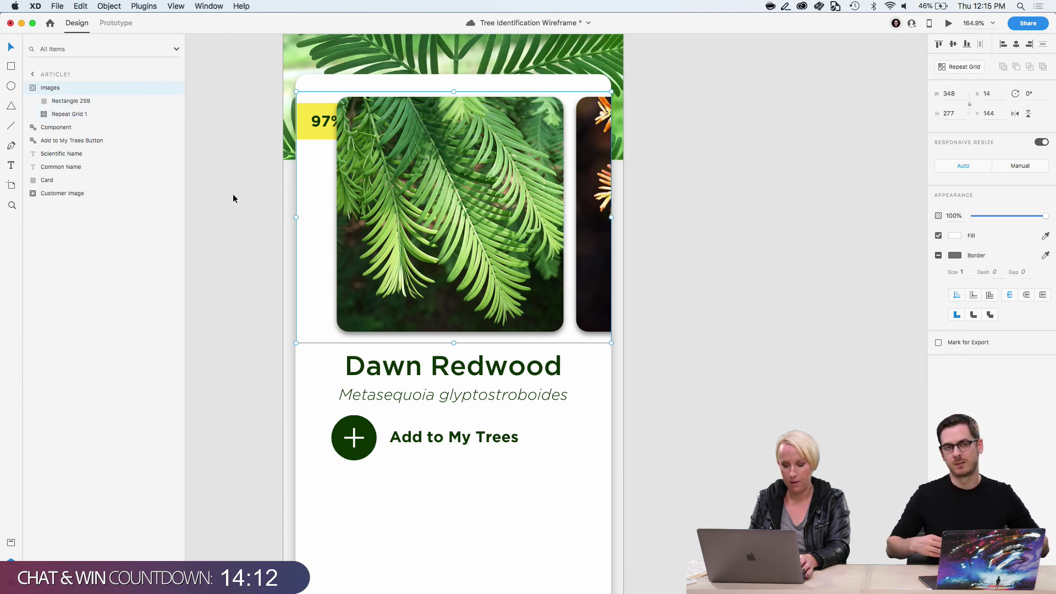
# Move the Images mask group below the 97% match flag component in Article1's layer order
pyautogui.click(248, 348)
pyautogui.scroll(-2, 249, 348)
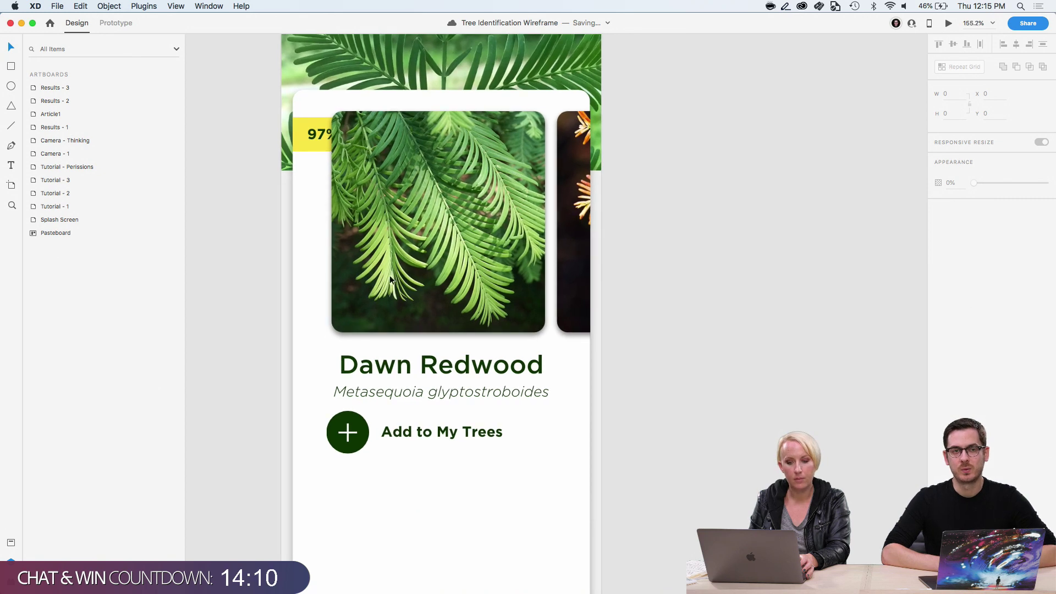
pyautogui.click(390, 279)
pyautogui.moveTo(55, 92); pyautogui.dragTo(60, 140)
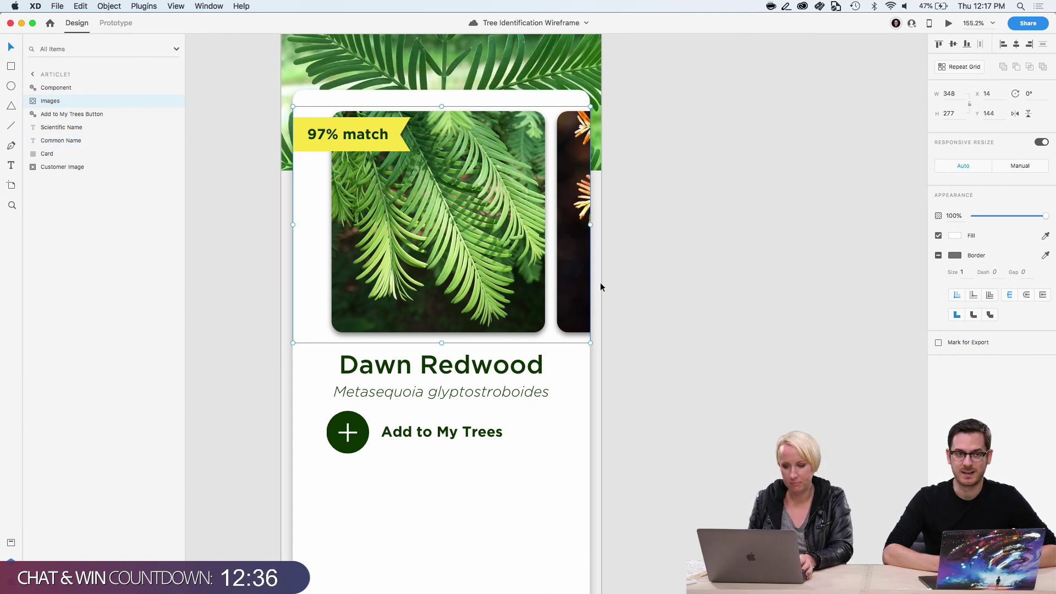
pyautogui.click(655, 311)
# Move the tree description text group from the pasteboard onto the Article1 card below Add to My Trees, at X 35, Y 572
pyautogui.scroll(-6, 655, 311)
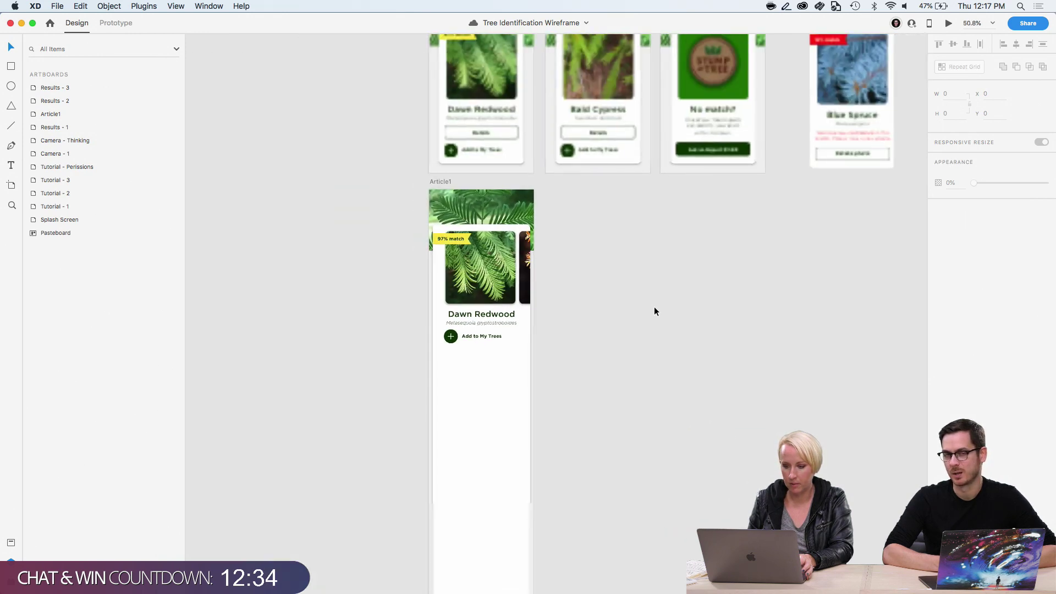
pyautogui.hscroll(5, 654, 312)
pyautogui.hscroll(3, 655, 311)
pyautogui.moveTo(791, 184); pyautogui.dragTo(337, 541)
pyautogui.hscroll(-8, 363, 462)
pyautogui.scroll(-2, 363, 462)
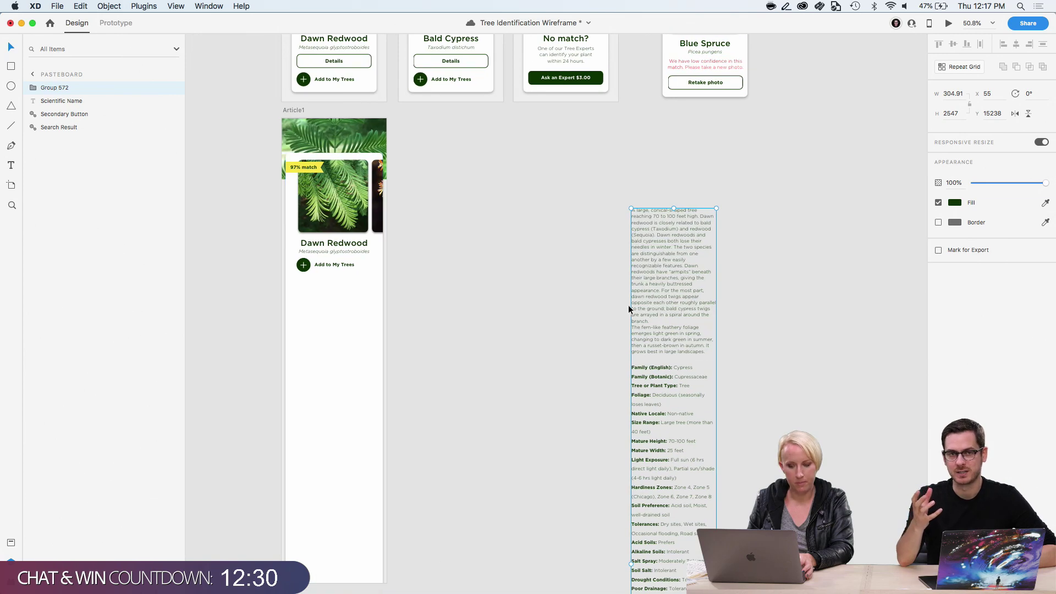
pyautogui.moveTo(628, 305); pyautogui.dragTo(325, 361)
pyautogui.scroll(5, 325, 361)
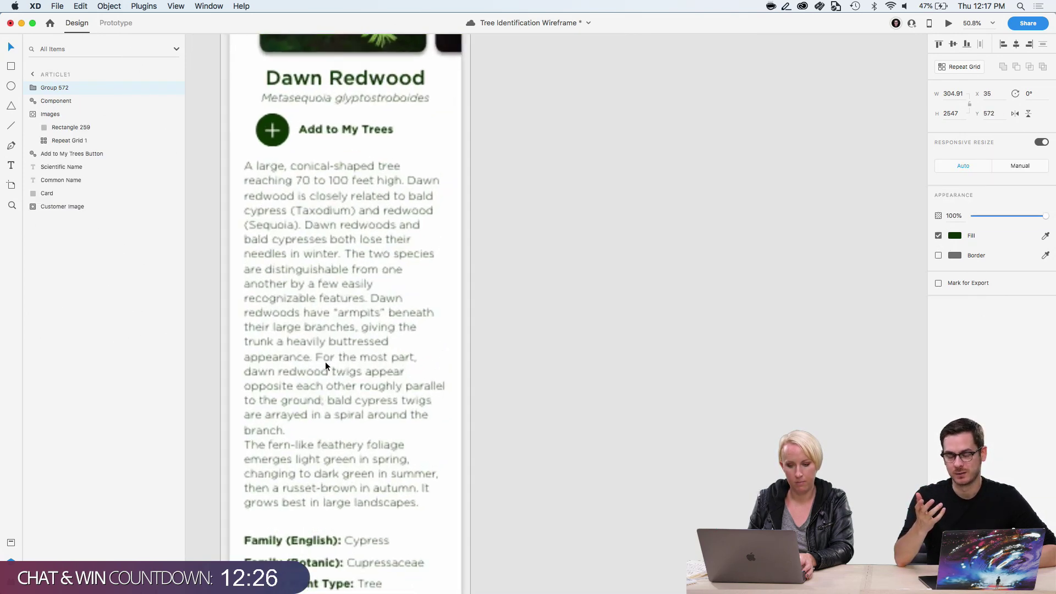
pyautogui.hscroll(-2, 325, 362)
pyautogui.scroll(1, 325, 361)
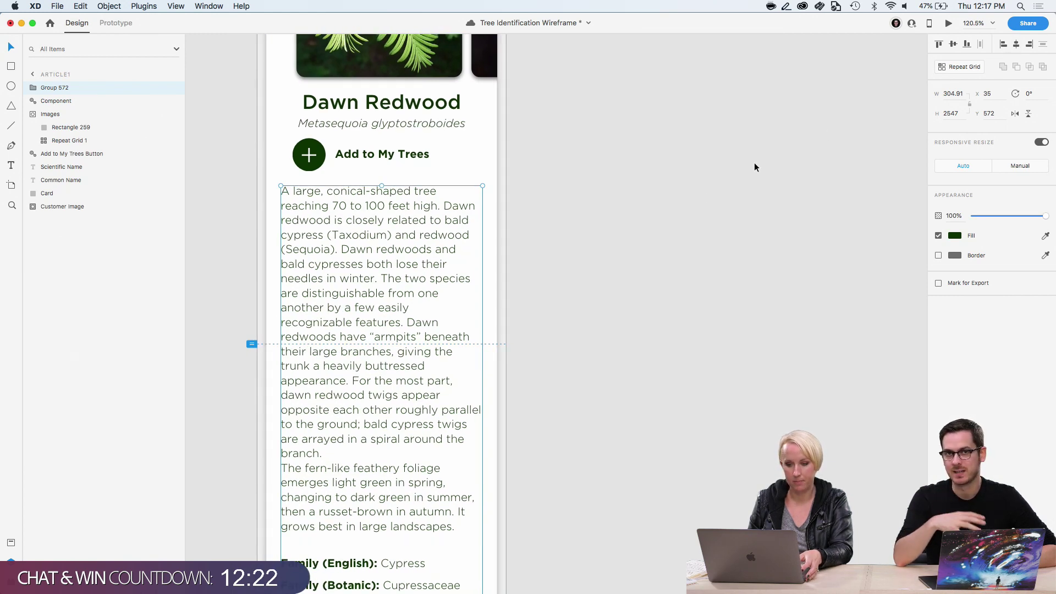
pyautogui.click(618, 240)
pyautogui.click(444, 237)
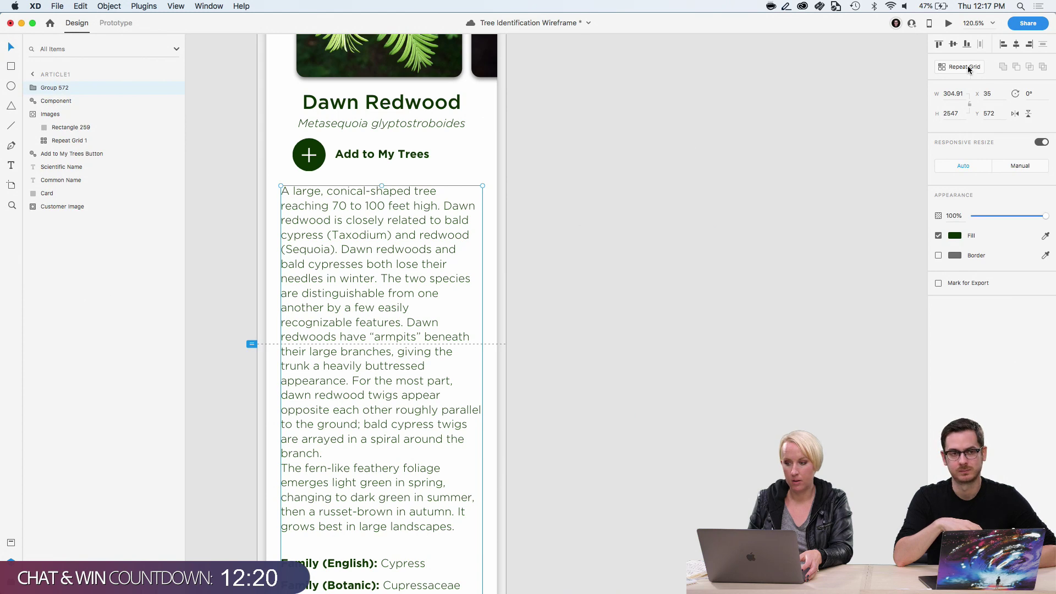
pyautogui.click(529, 259)
pyautogui.click(400, 267)
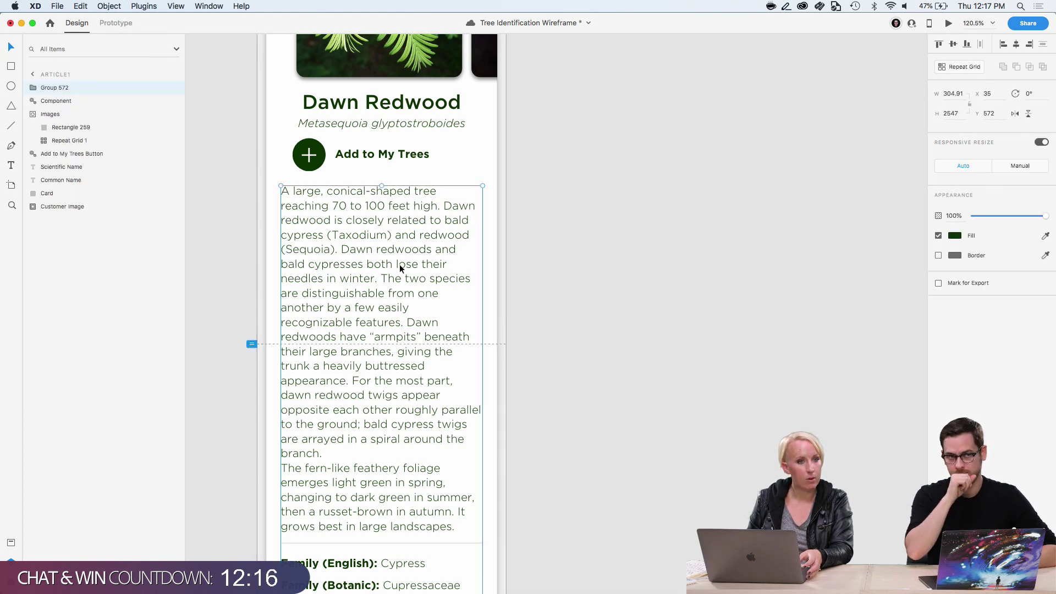
# Save the wireframe document with the description text placed on the Article1 card
pyautogui.scroll(-3, 400, 268)
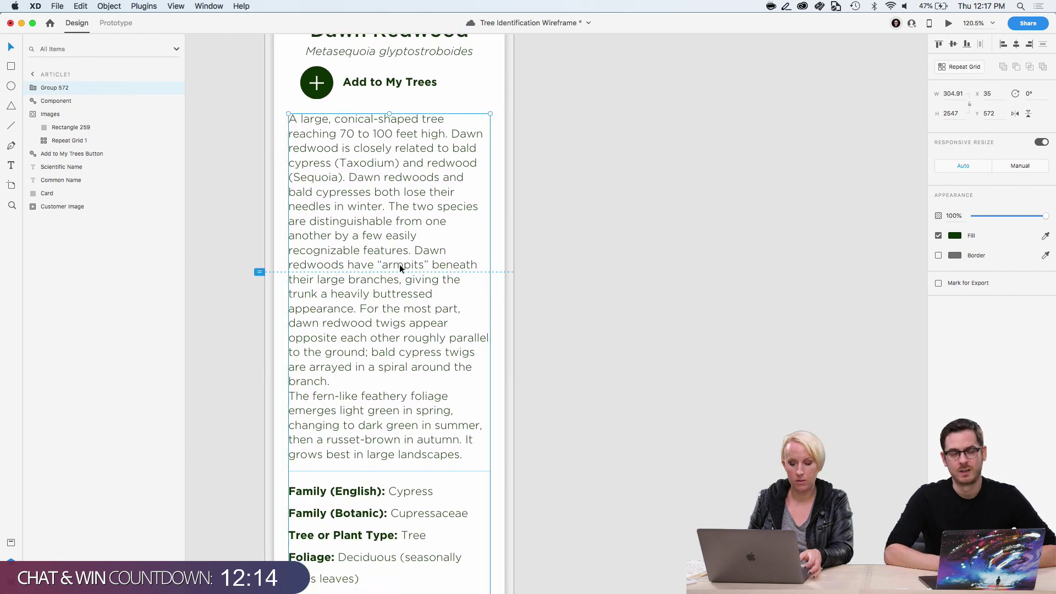
pyautogui.press('super+s')
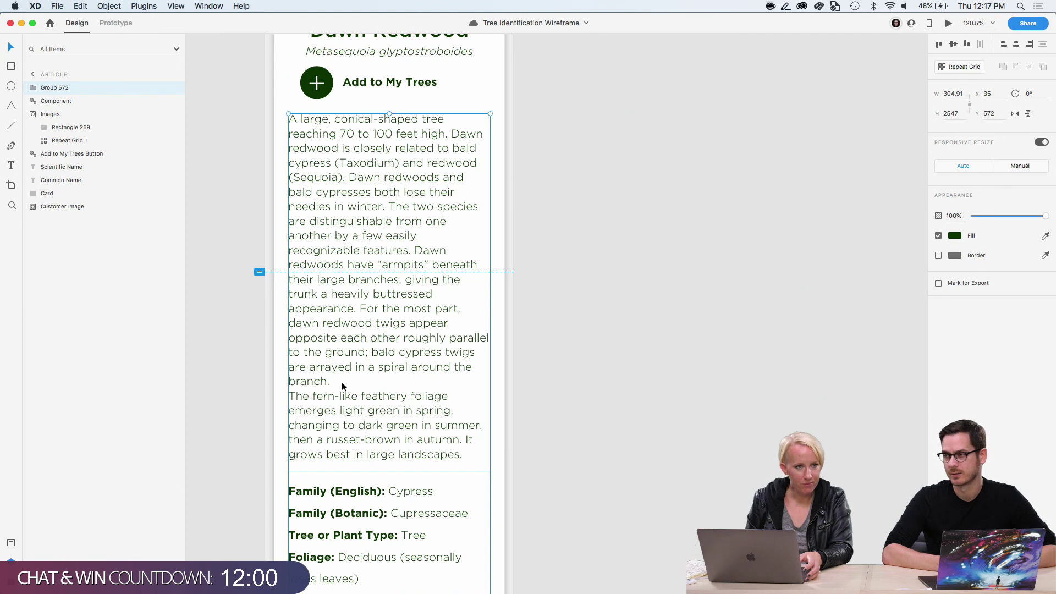
# Review the Article1 screen from the header photo down through the description text to the plant details list
pyautogui.scroll(-3, 341, 381)
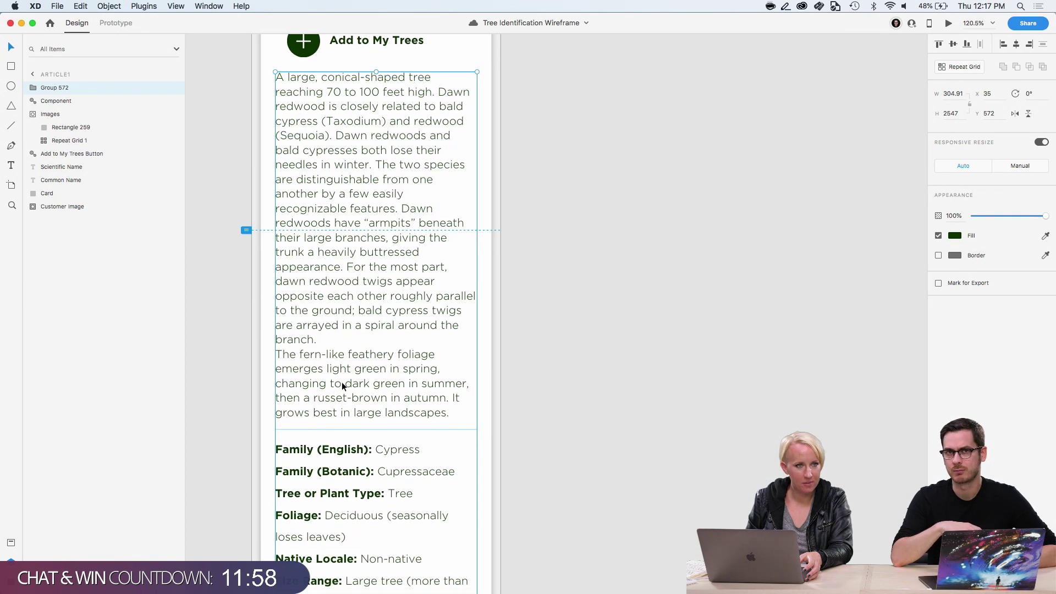
pyautogui.scroll(2, 341, 382)
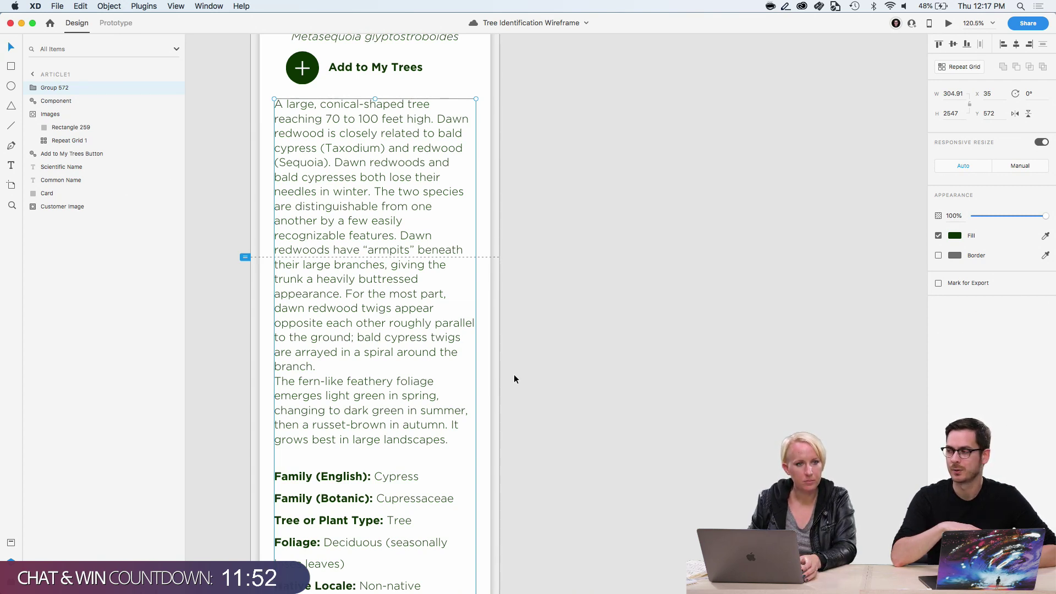
pyautogui.click(514, 374)
pyautogui.click(415, 367)
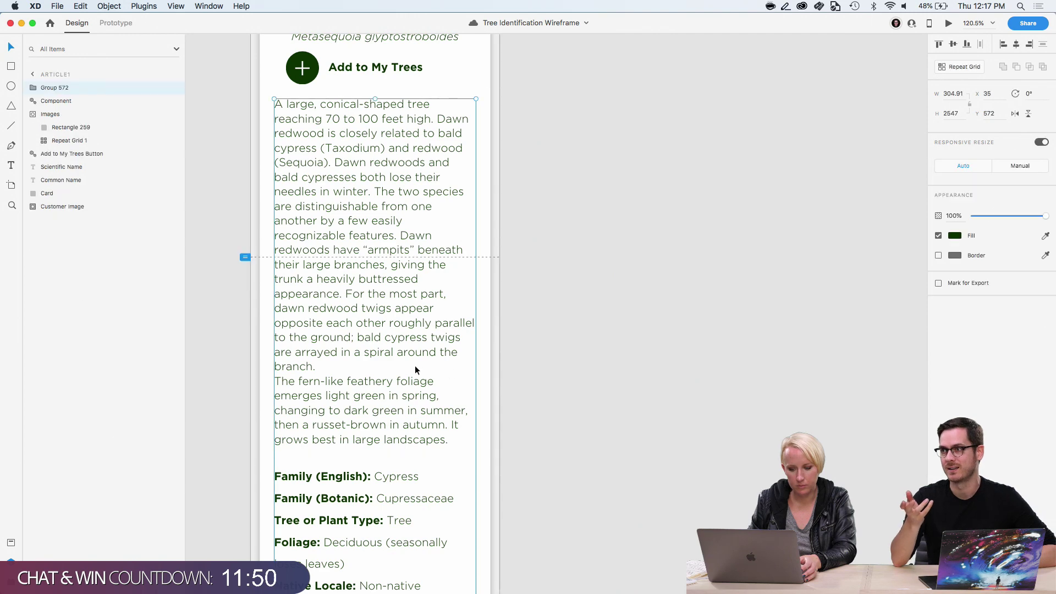
pyautogui.scroll(-3, 415, 365)
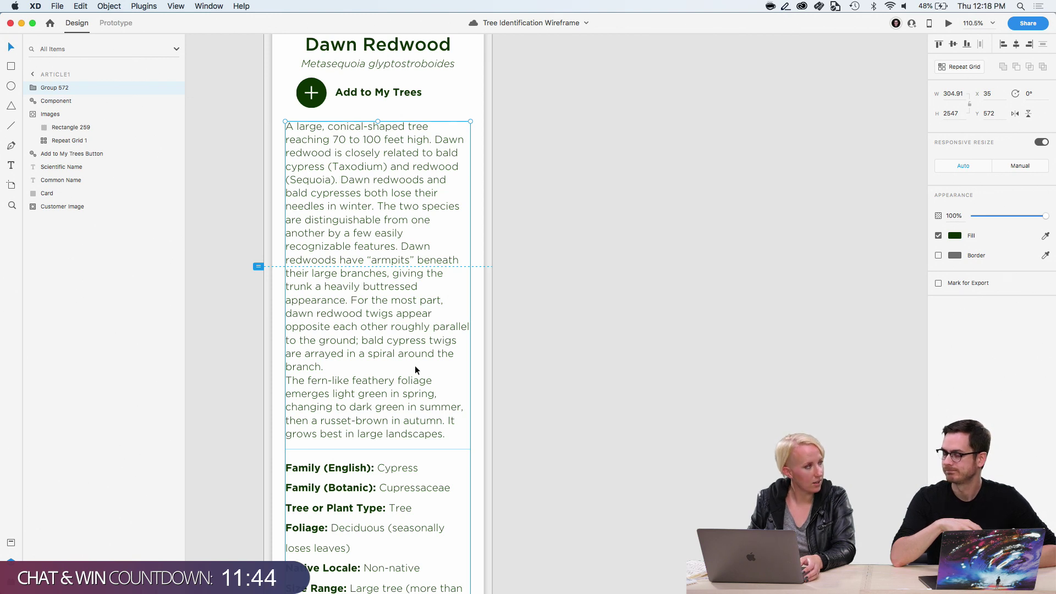
pyautogui.click(534, 383)
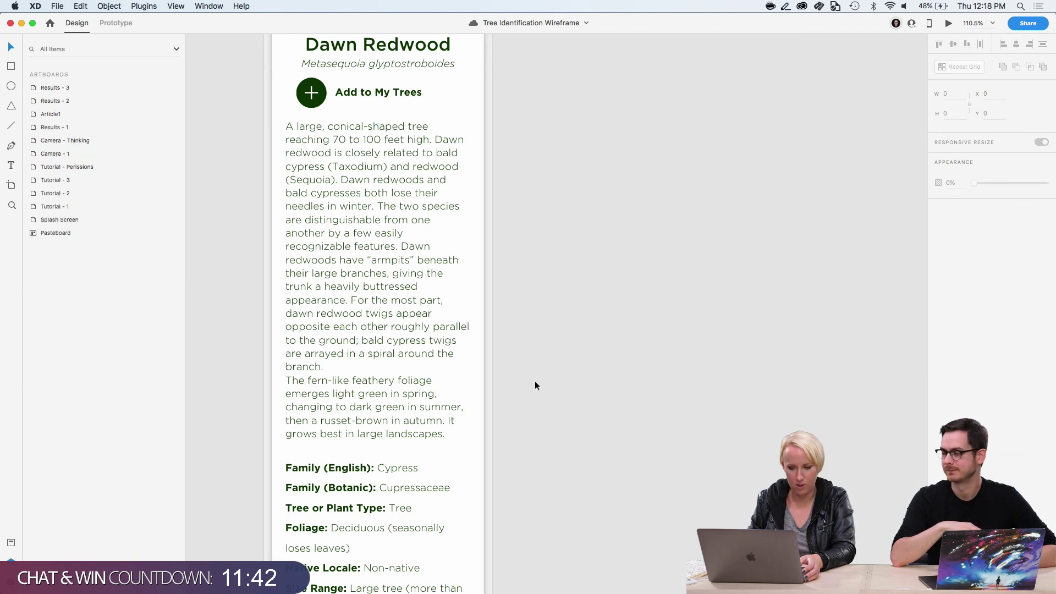
pyautogui.scroll(10, 535, 381)
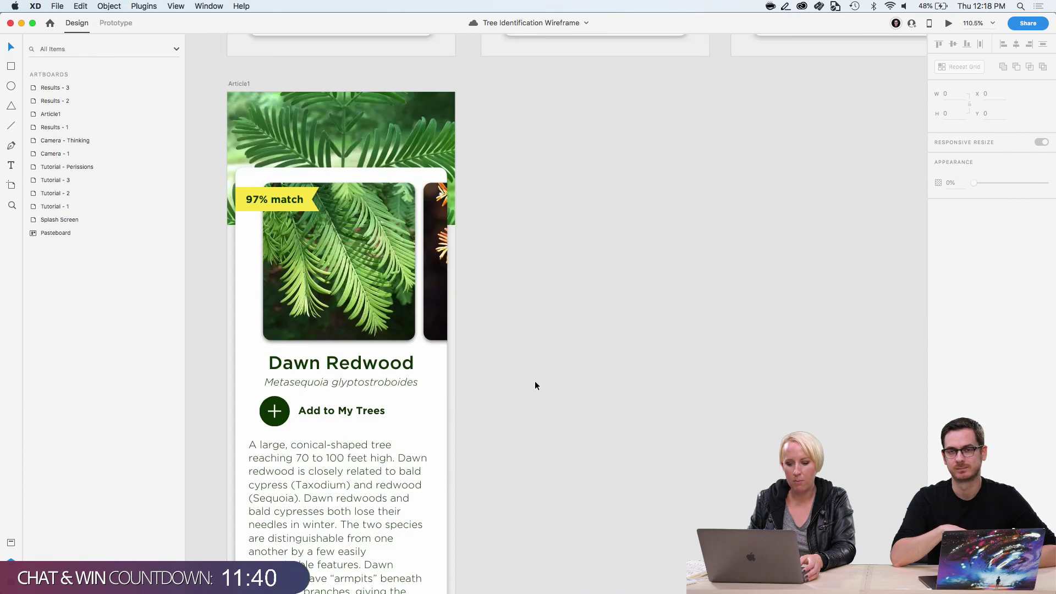
pyautogui.scroll(-6, 394, 421)
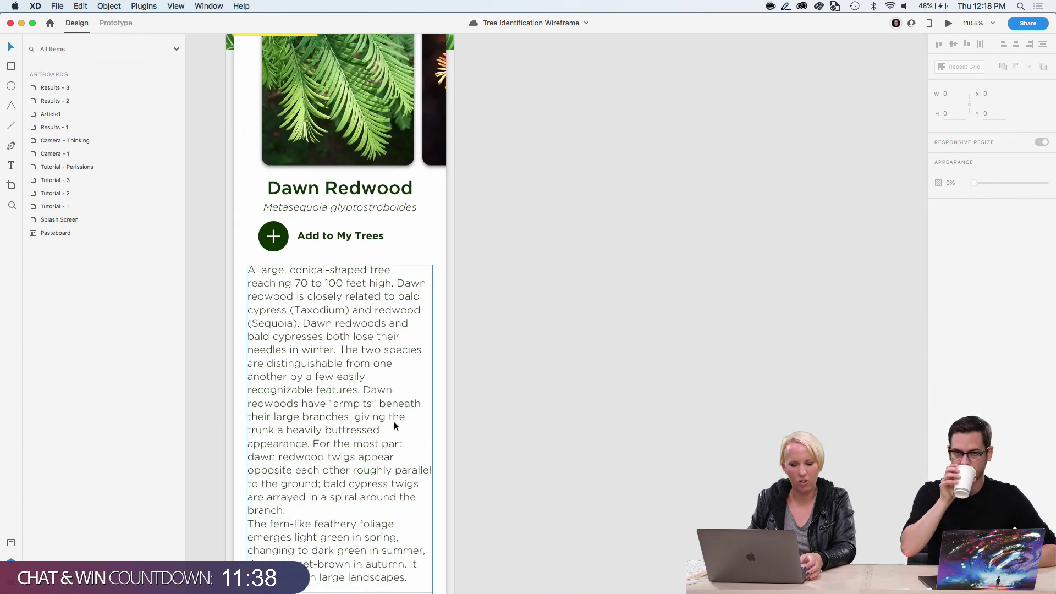
pyautogui.scroll(-3, 393, 421)
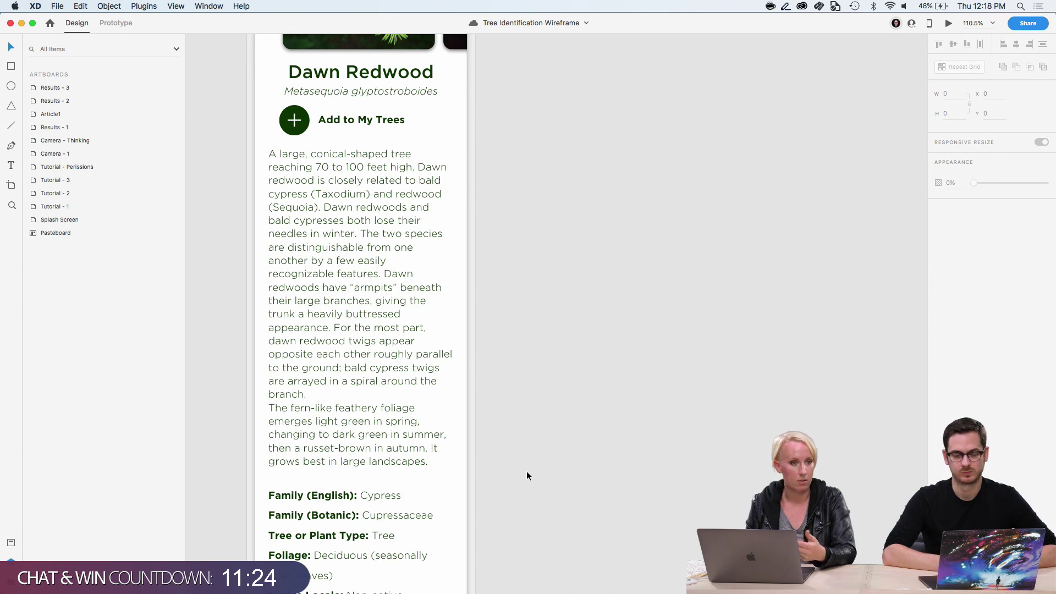
pyautogui.scroll(-1, 526, 476)
pyautogui.scroll(-2, 526, 476)
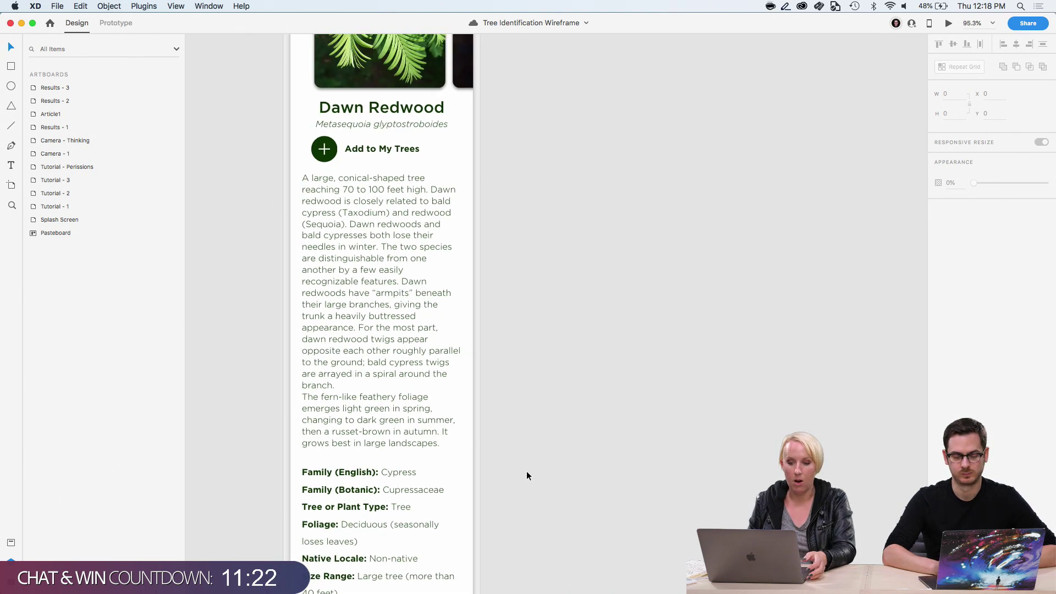
# Examine the Dawn Redwood description and plant details on Article1 down to where the artboard cuts off the text
pyautogui.scroll(-2, 527, 472)
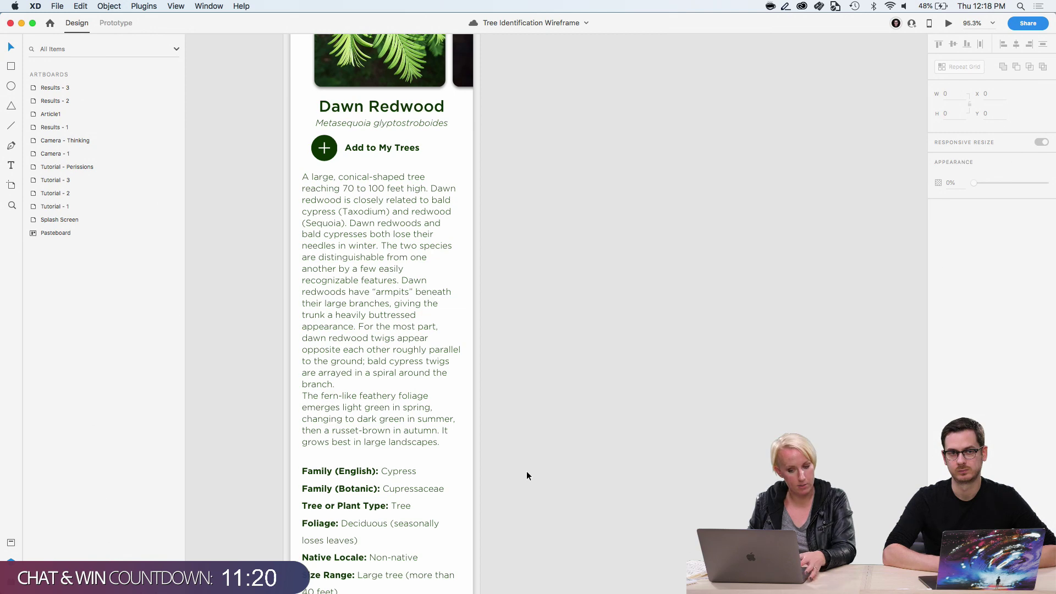
pyautogui.rightClick(526, 471)
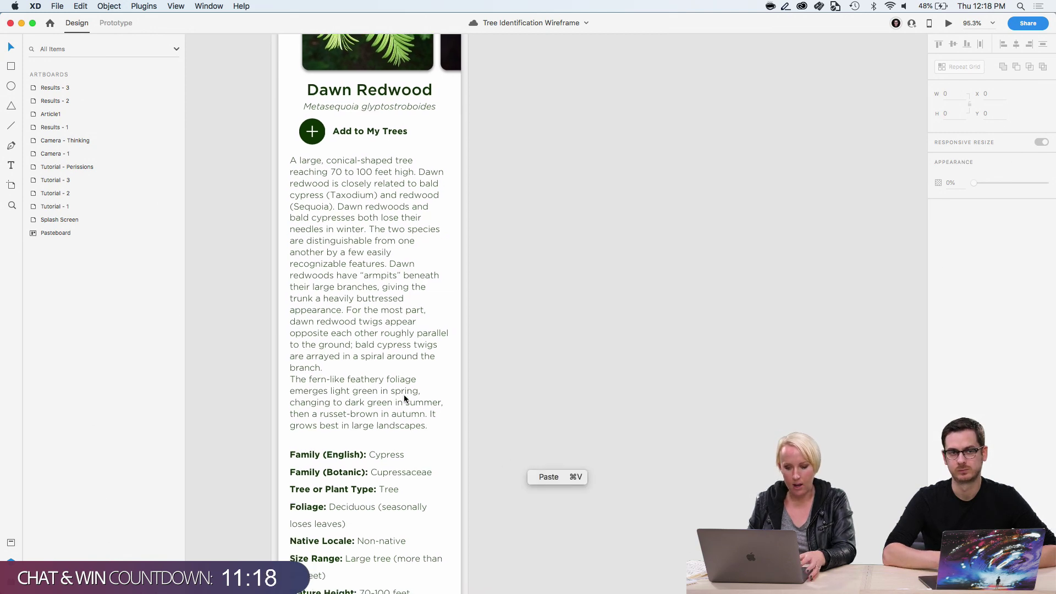
pyautogui.click(317, 345)
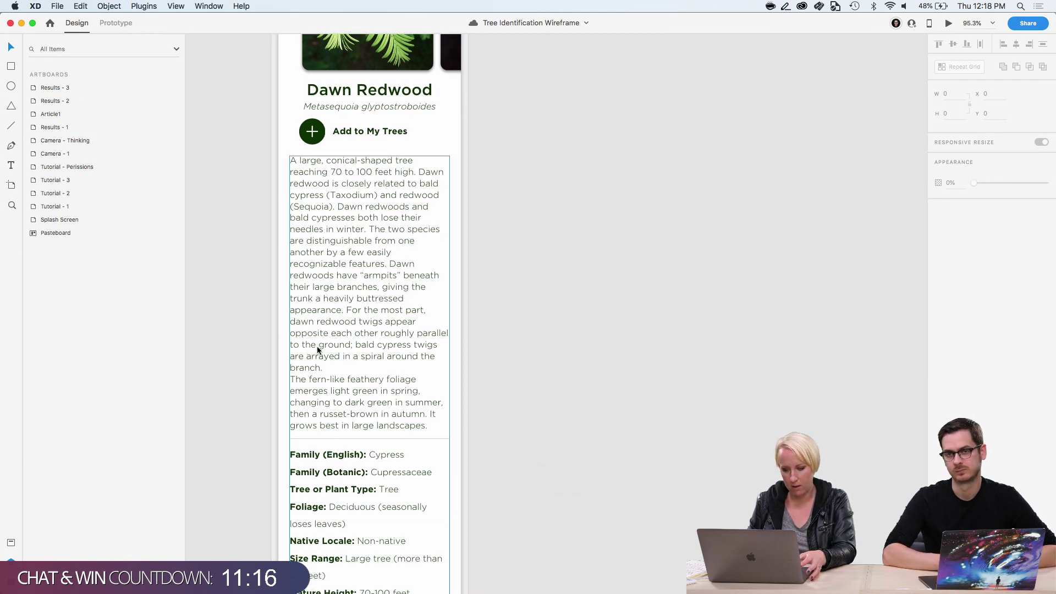
pyautogui.scroll(5, 316, 346)
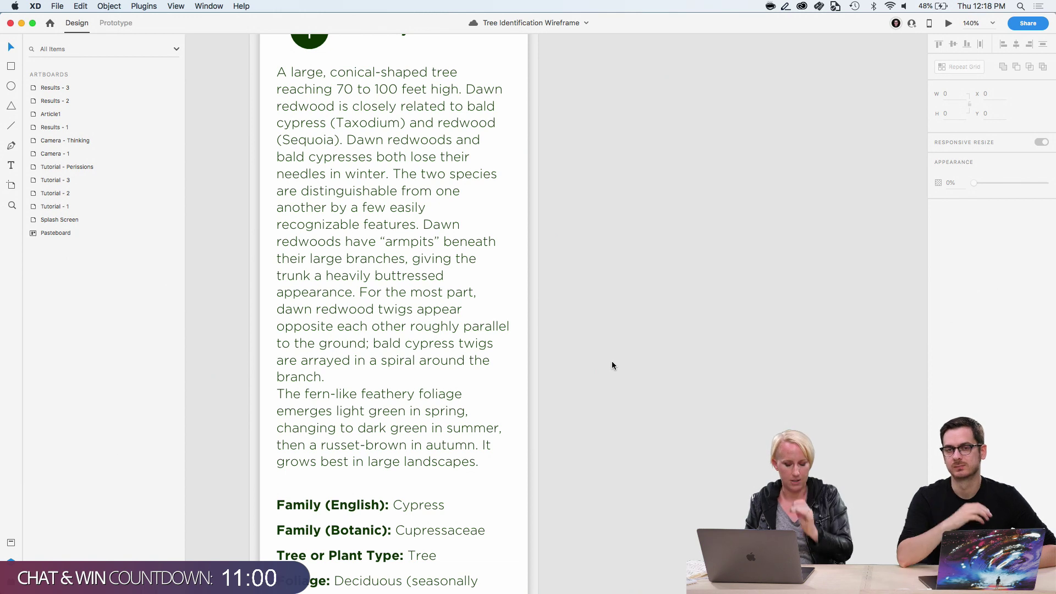
pyautogui.hscroll(3, 611, 361)
pyautogui.scroll(2, 612, 361)
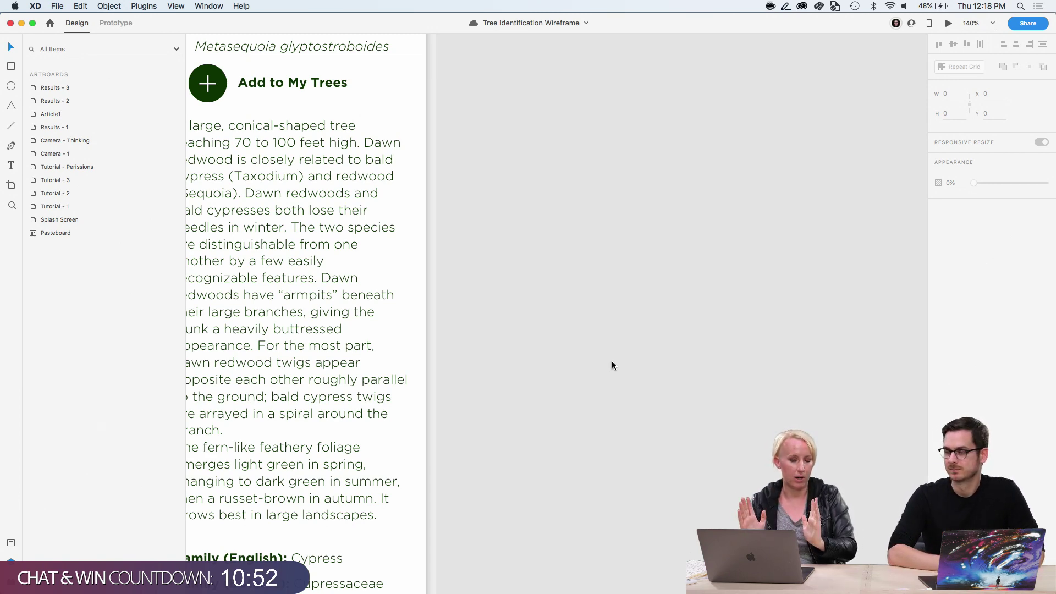
pyautogui.scroll(-1, 612, 365)
pyautogui.scroll(-8, 612, 365)
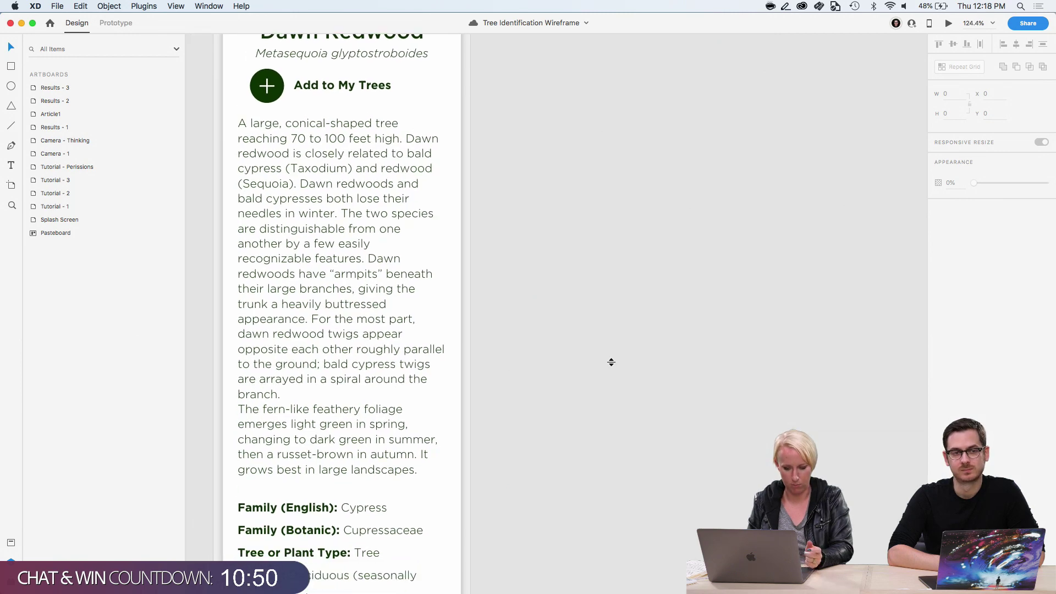
pyautogui.scroll(-3, 611, 366)
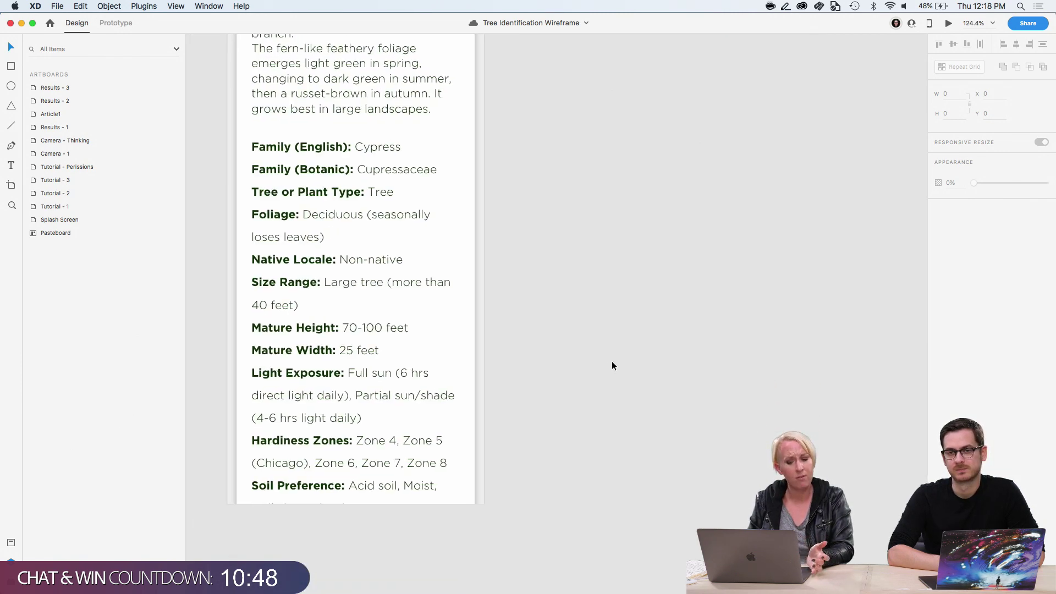
# Extend the Article1 artboard downward to a height of about 3167 so it covers the full description text
pyautogui.scroll(-4, 376, 365)
pyautogui.scroll(6, 376, 362)
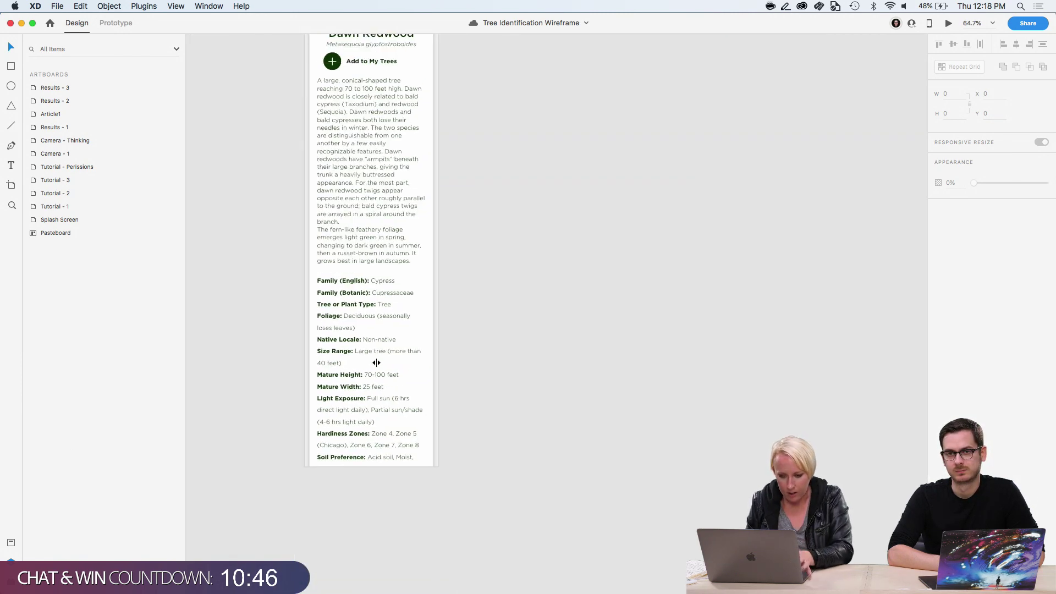
pyautogui.scroll(3, 385, 187)
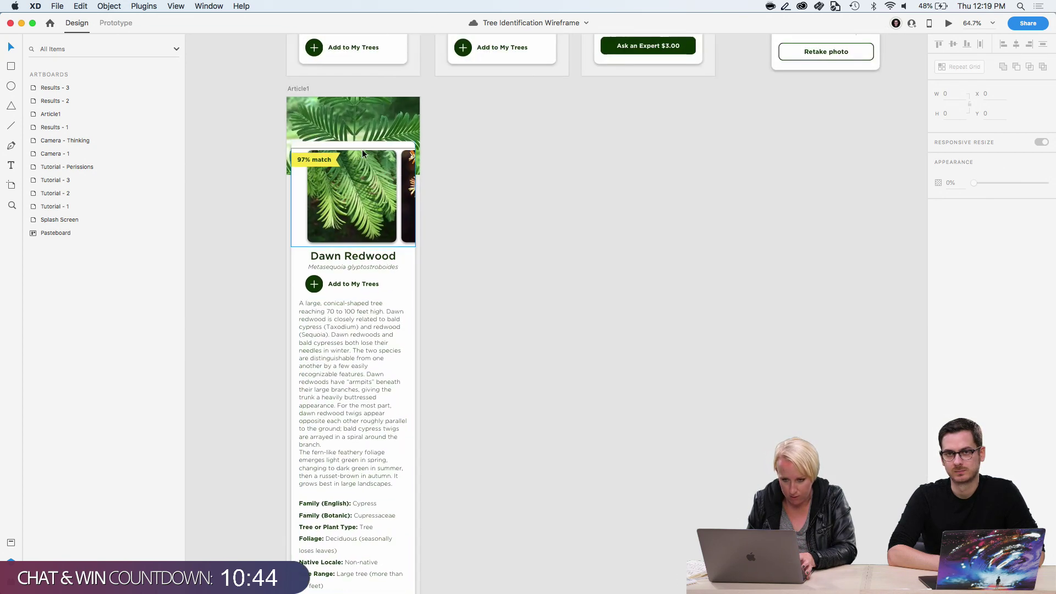
pyautogui.click(308, 89)
pyautogui.scroll(-6, 344, 246)
pyautogui.scroll(-5, 343, 245)
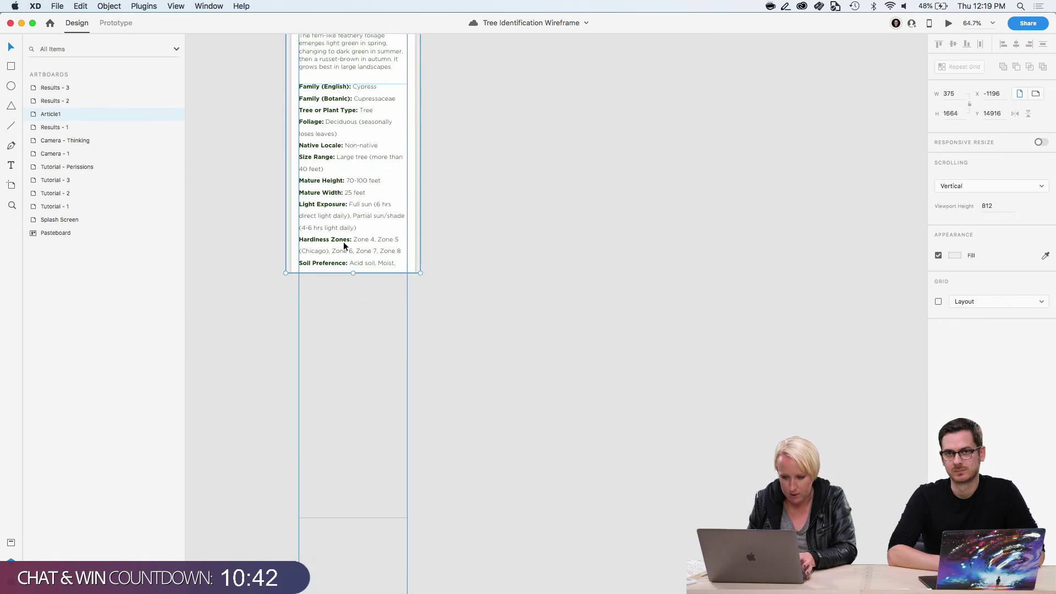
pyautogui.moveTo(353, 273); pyautogui.dragTo(363, 451)
pyautogui.scroll(8, 363, 451)
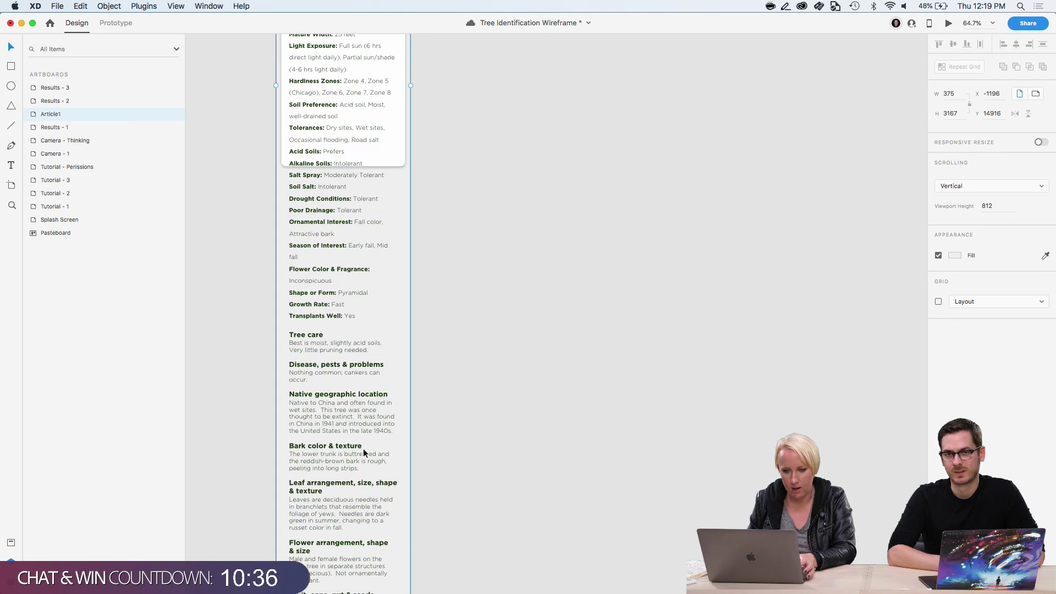
# Stretch the white Card rectangle on Article1 downward to a height of about 3018, enclosing all the article text
pyautogui.click(293, 199)
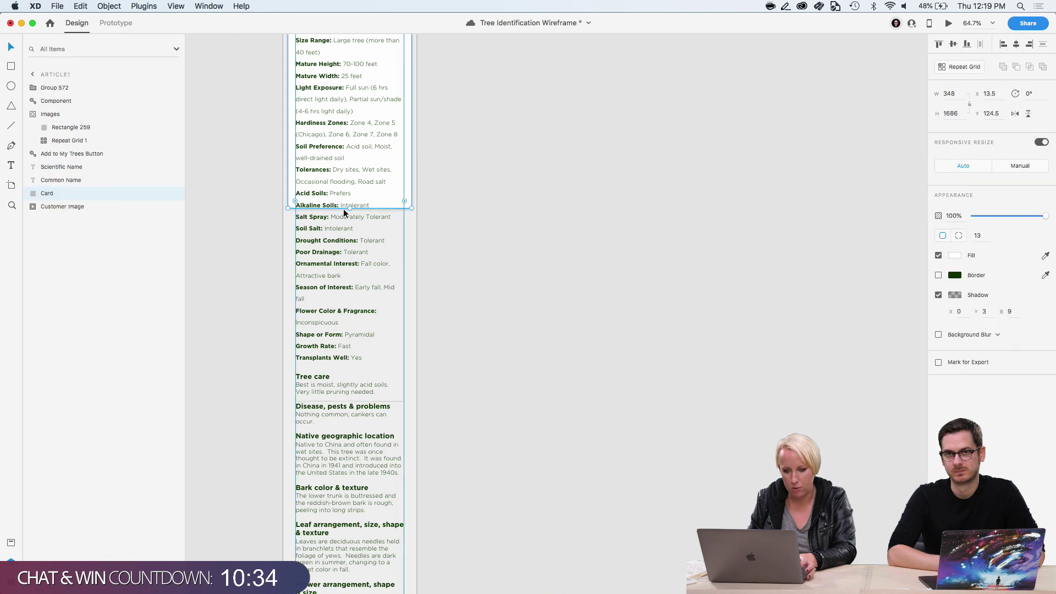
pyautogui.moveTo(349, 208); pyautogui.dragTo(351, 520)
pyautogui.scroll(5, 353, 529)
pyautogui.scroll(1, 353, 529)
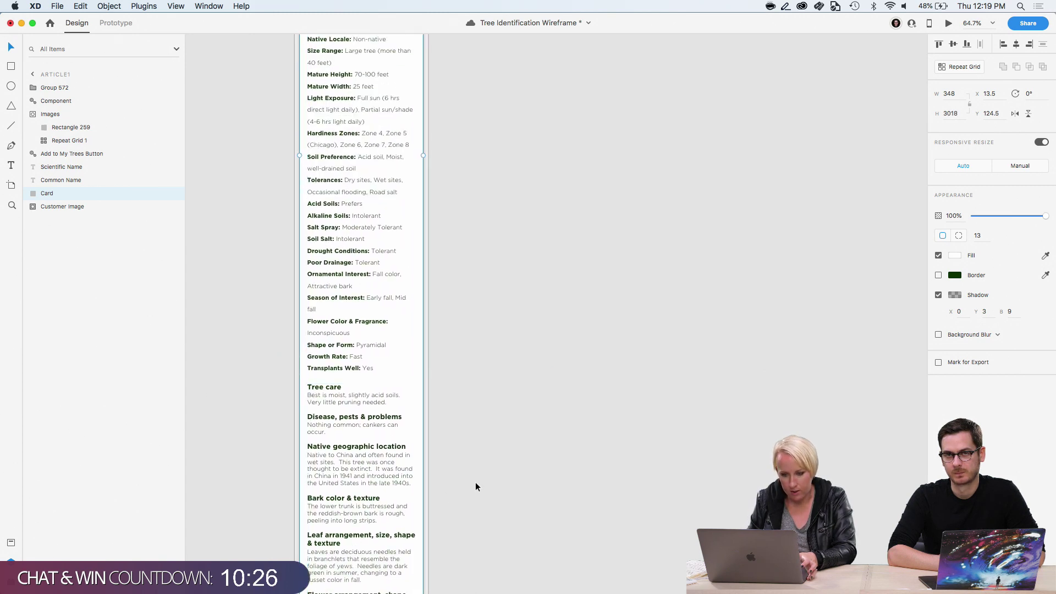
pyautogui.click(479, 480)
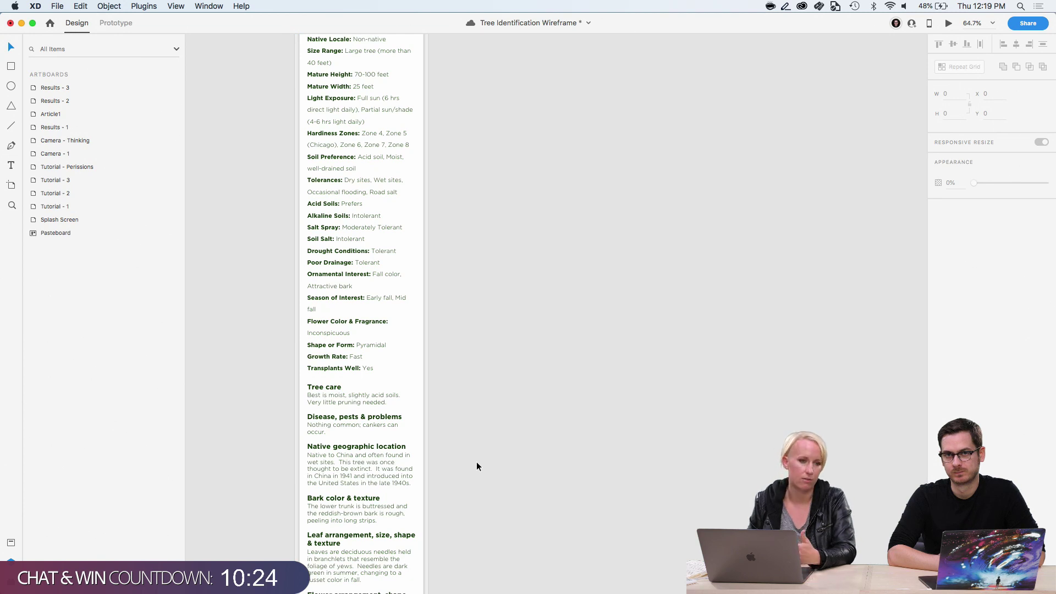
# Review the lower article sections from Tree care to Fruit, cone, nut & seeds, and return to the Dawn Redwood heading
pyautogui.scroll(-2, 477, 466)
pyautogui.scroll(-9, 476, 466)
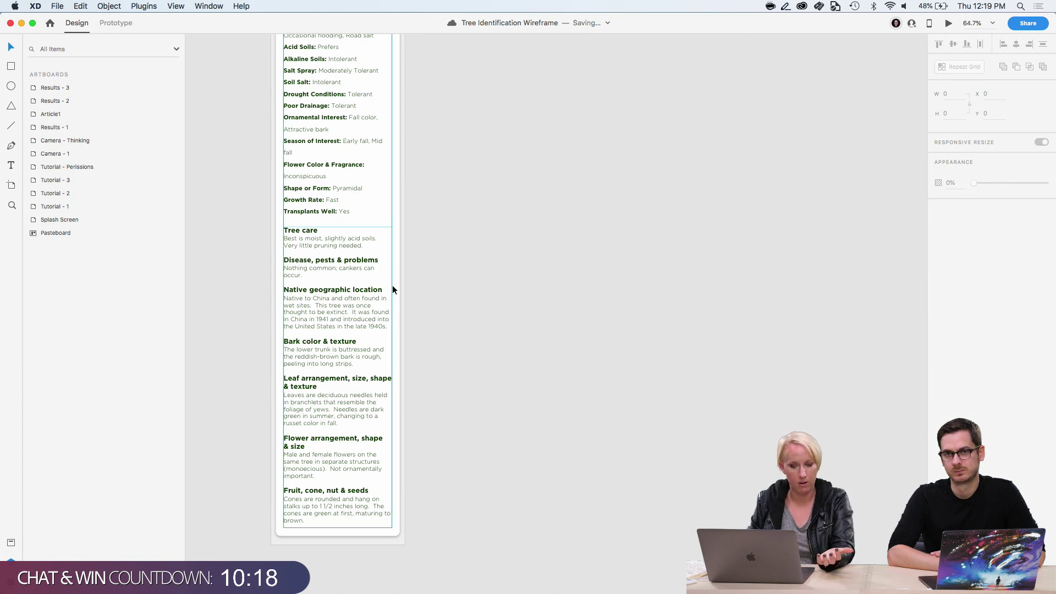
pyautogui.scroll(5, 391, 285)
pyautogui.scroll(3, 392, 285)
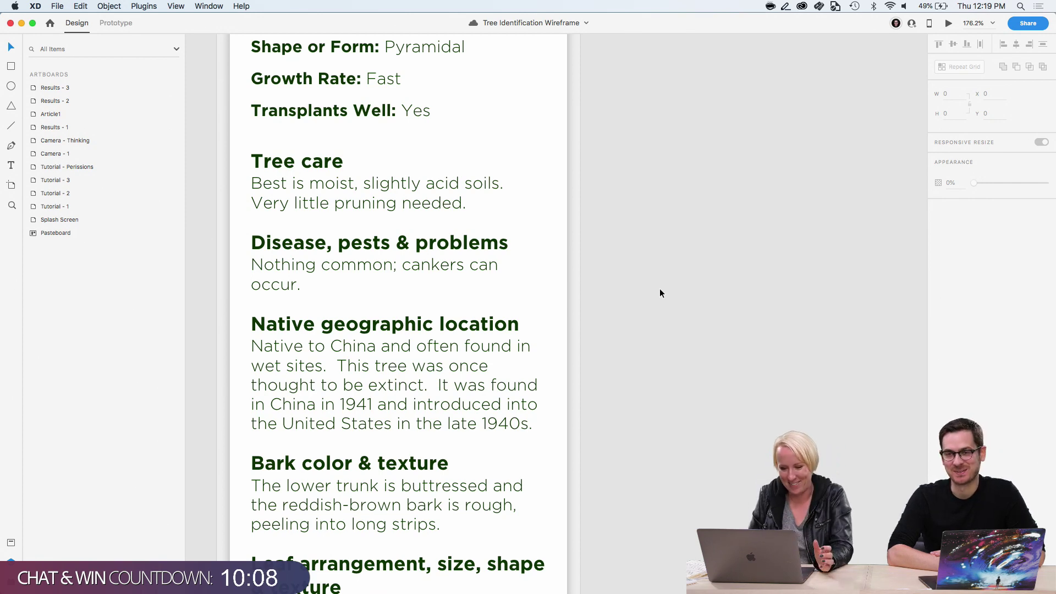
pyautogui.scroll(-3, 659, 288)
pyautogui.scroll(-5, 659, 289)
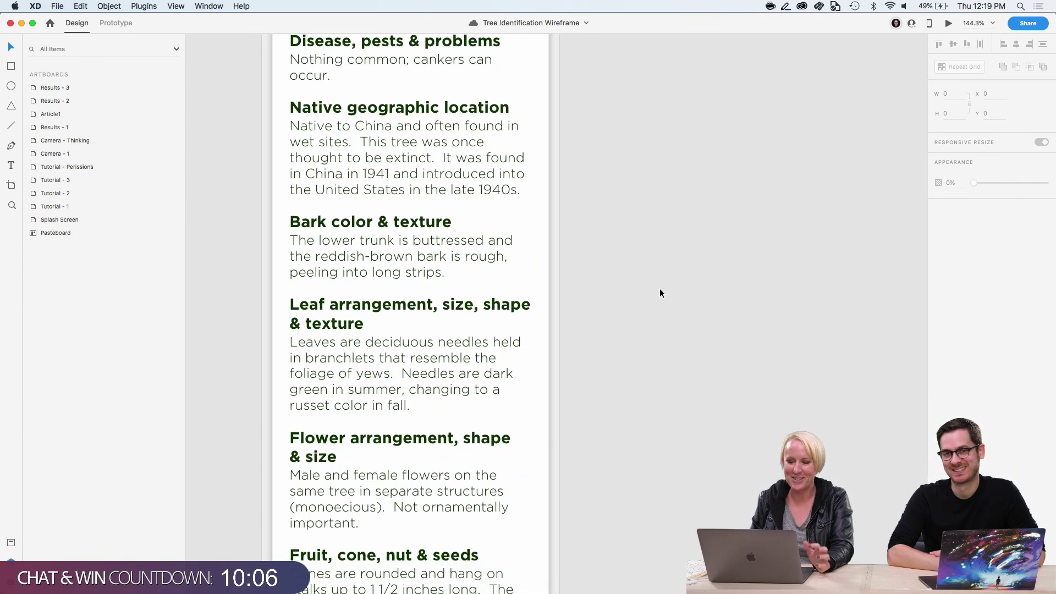
pyautogui.scroll(5, 659, 288)
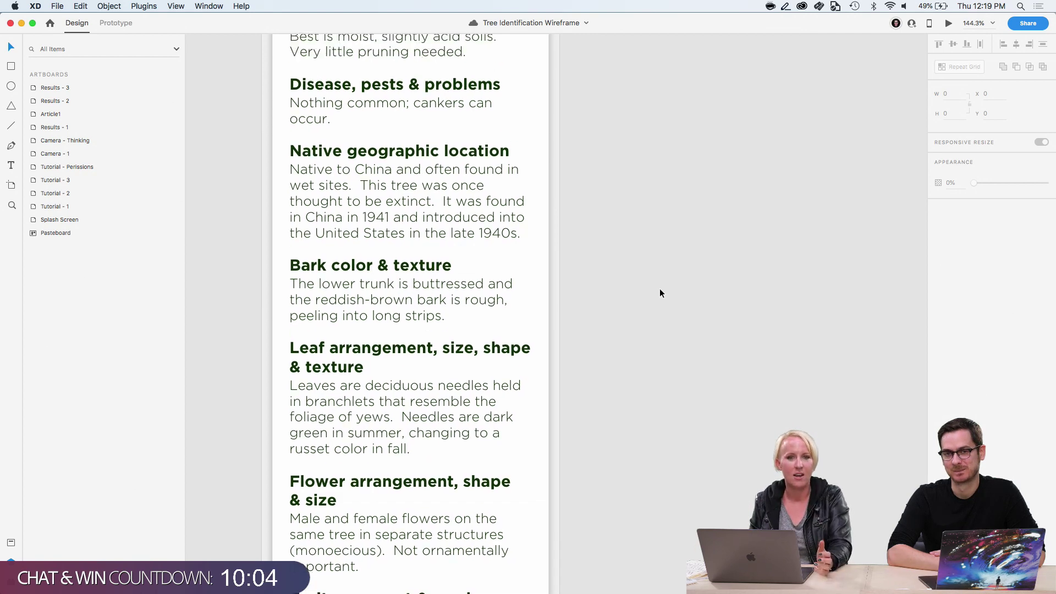
pyautogui.scroll(-3, 659, 288)
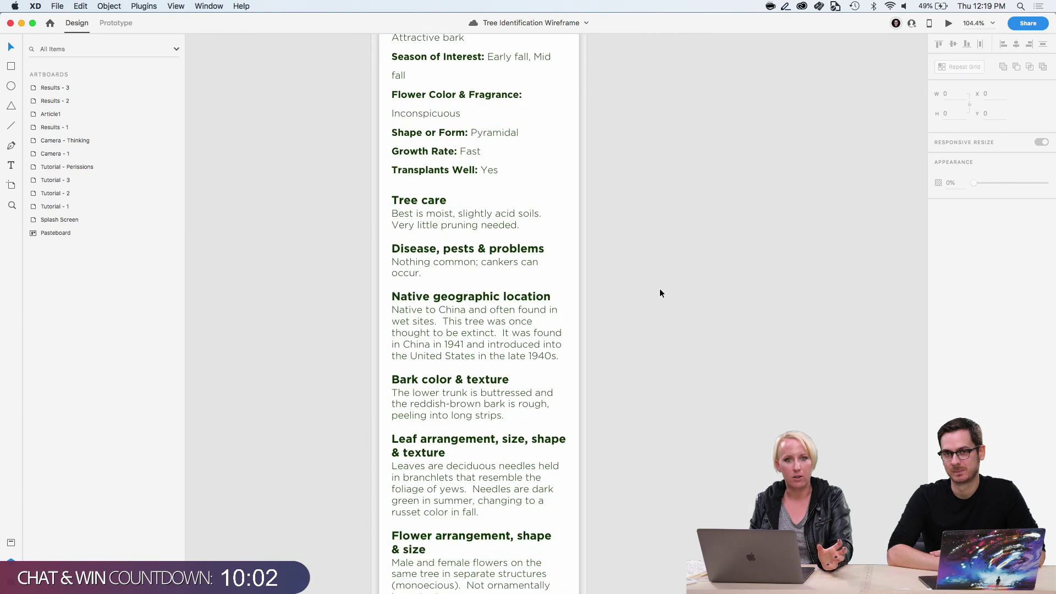
pyautogui.scroll(1, 659, 288)
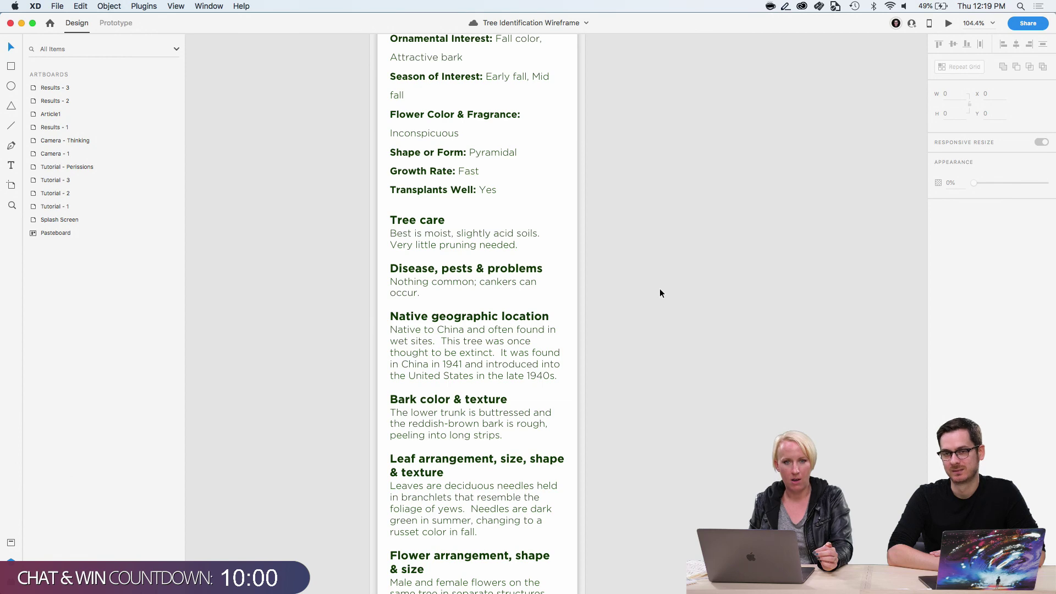
pyautogui.scroll(5, 661, 293)
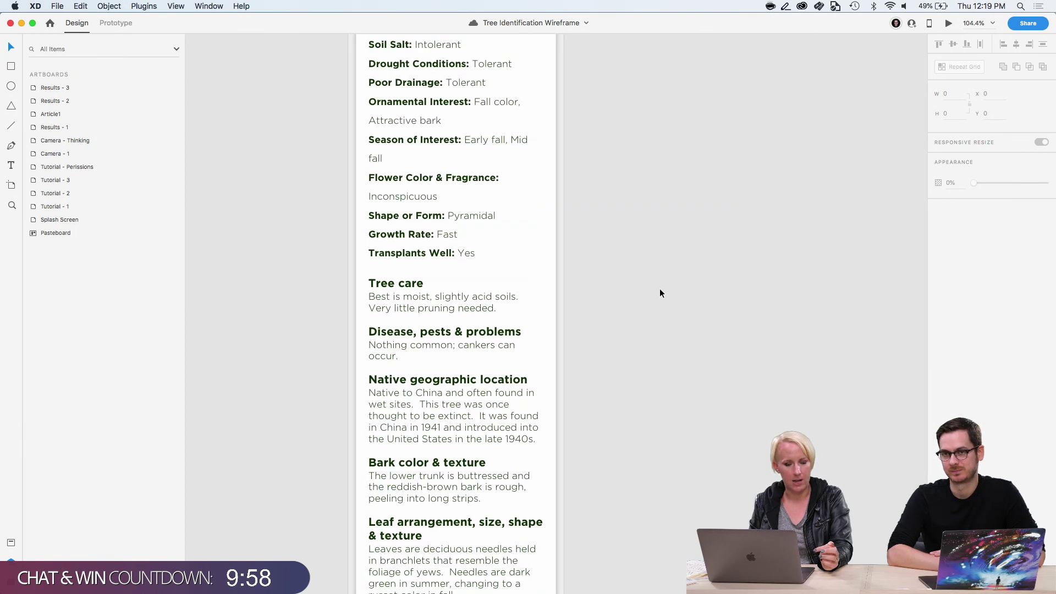
pyautogui.scroll(5, 660, 293)
pyautogui.scroll(10, 660, 294)
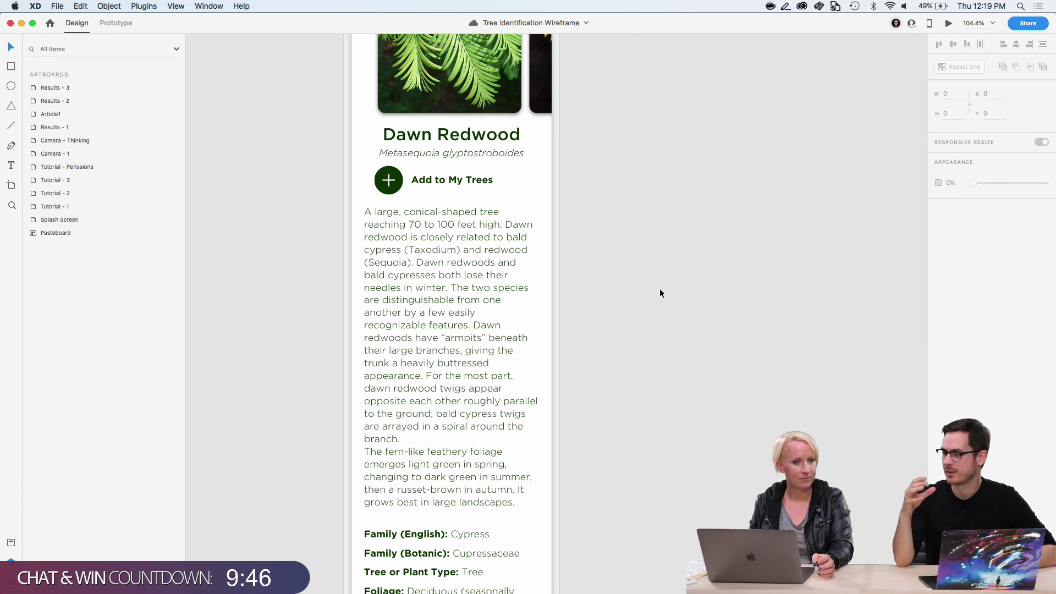
# Read through the extended article from the opening description to the card's lower edge and back up to its heading
pyautogui.scroll(-1, 660, 293)
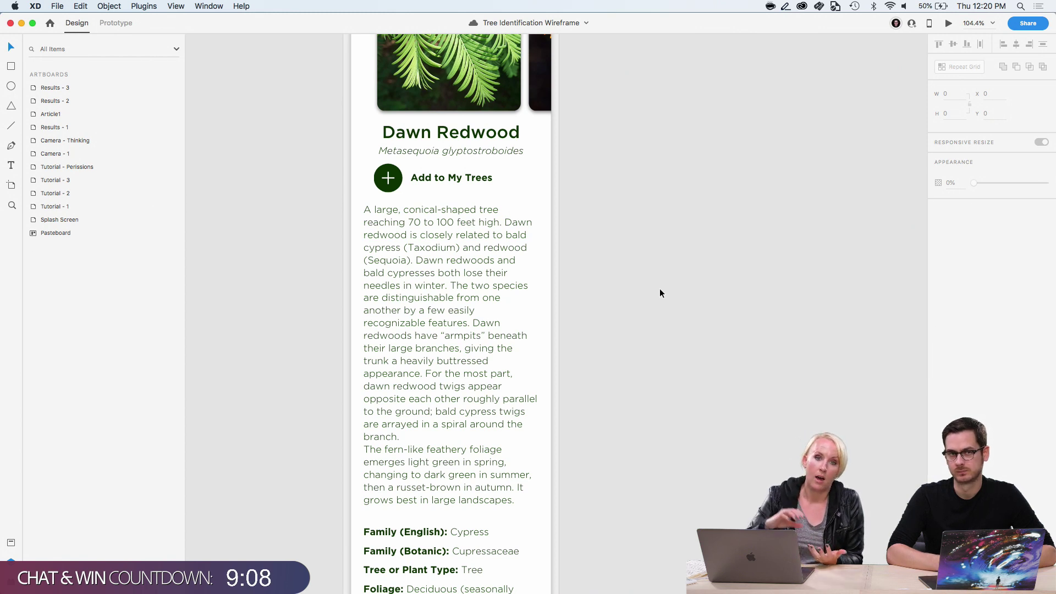
pyautogui.scroll(-1, 660, 293)
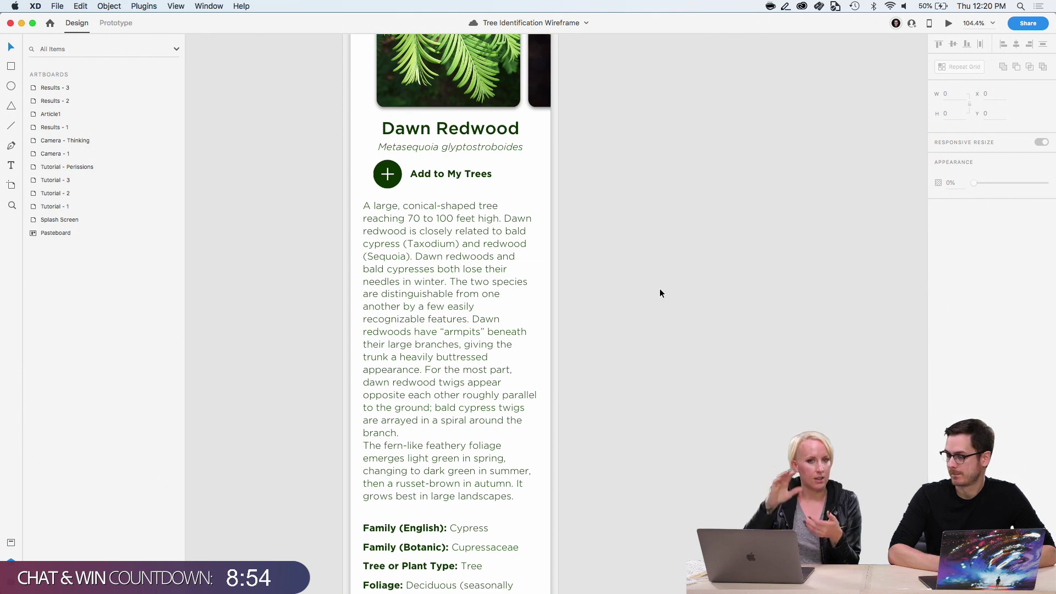
pyautogui.scroll(-5, 660, 293)
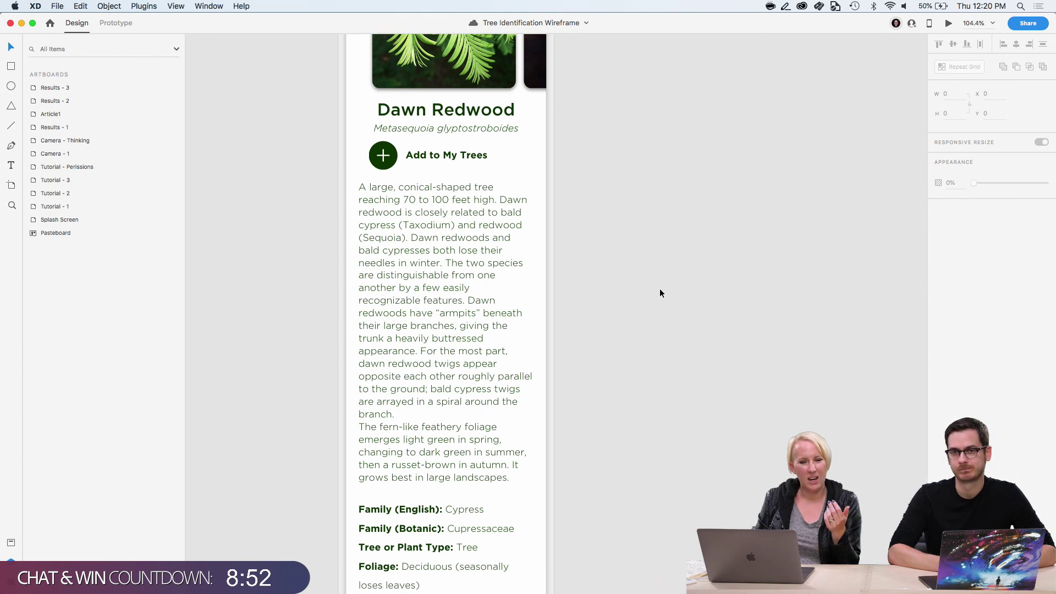
pyautogui.scroll(-15, 661, 293)
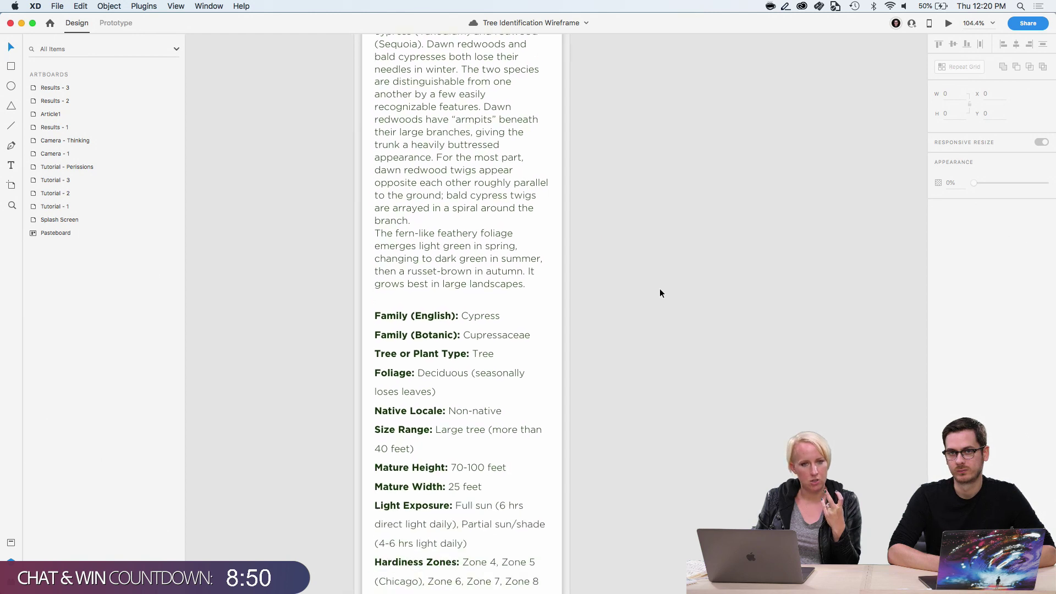
pyautogui.scroll(-10, 660, 293)
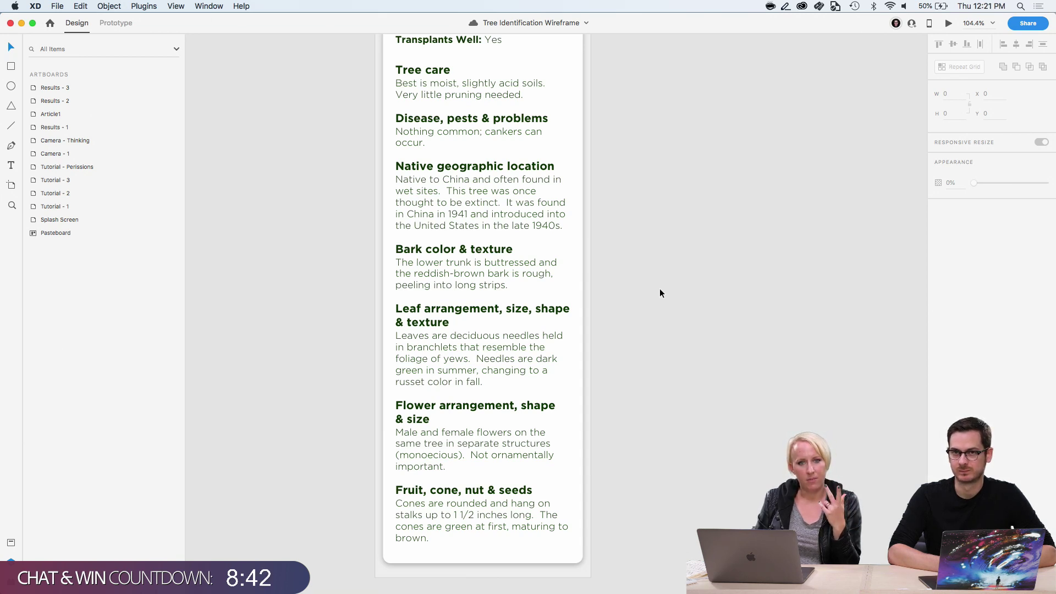
pyautogui.scroll(1, 660, 293)
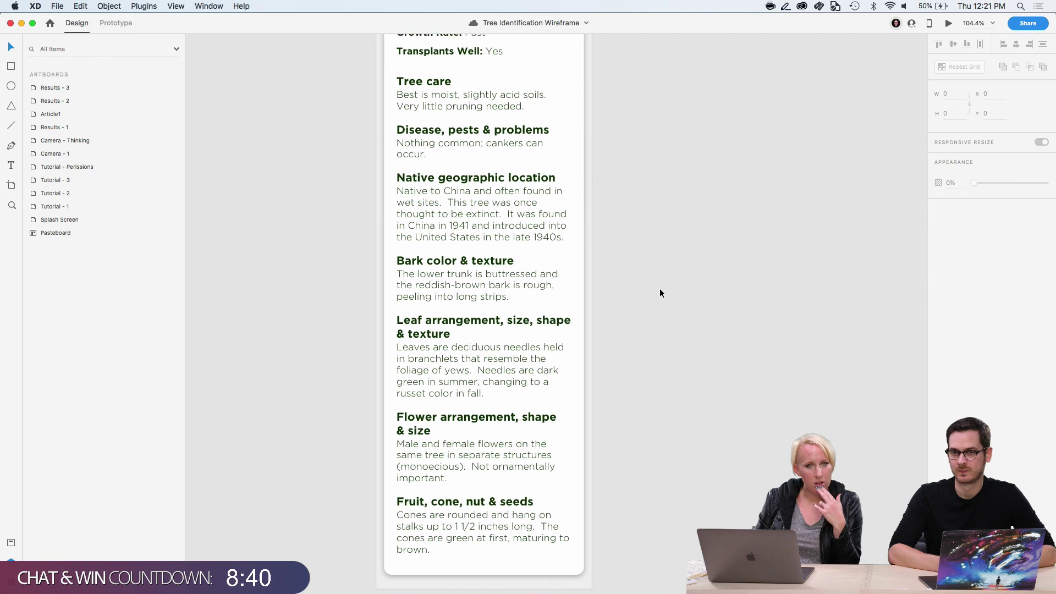
pyautogui.scroll(5, 661, 293)
pyautogui.scroll(3, 660, 293)
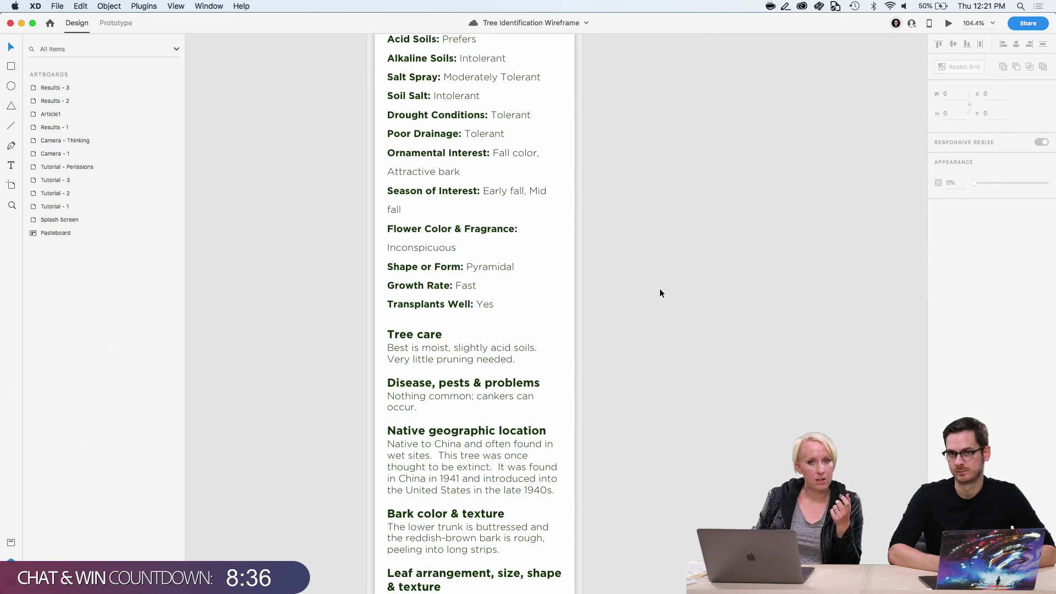
pyautogui.scroll(12, 660, 293)
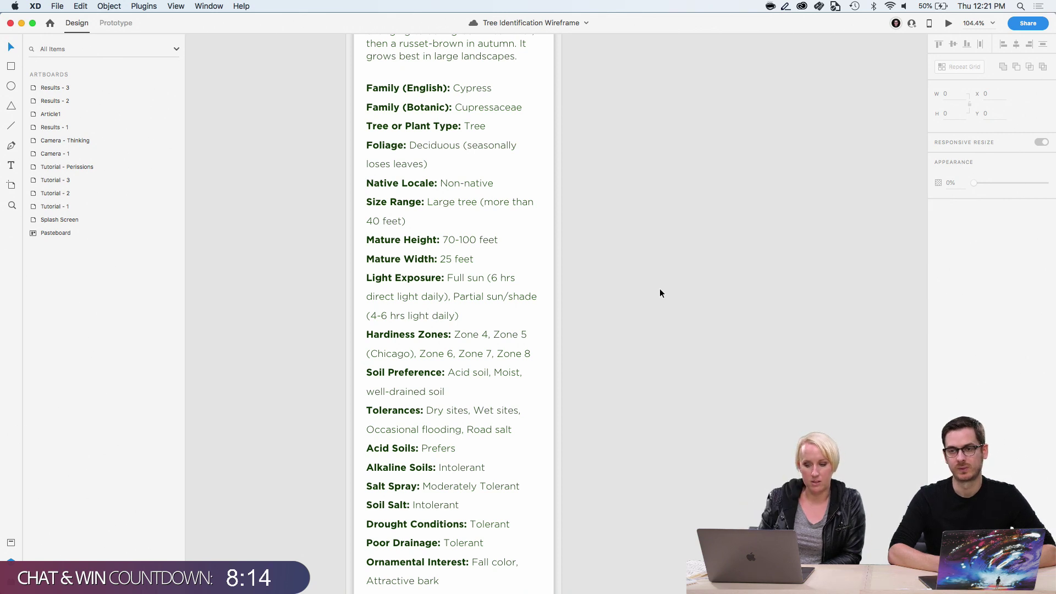
pyautogui.scroll(6, 660, 293)
pyautogui.hscroll(2, 661, 293)
pyautogui.scroll(2, 660, 294)
pyautogui.hscroll(1, 660, 293)
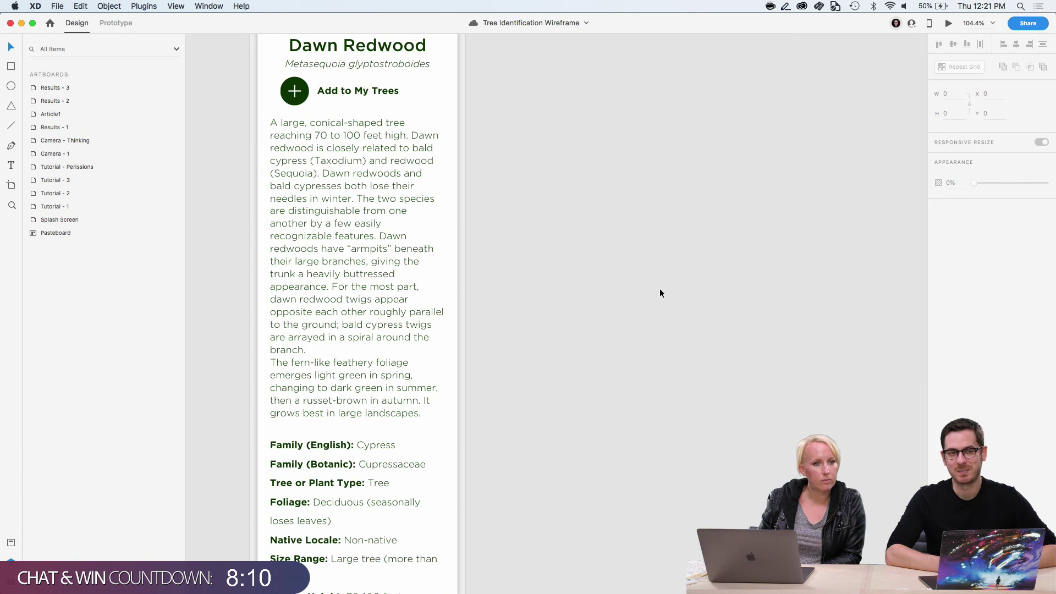
pyautogui.scroll(-1, 660, 293)
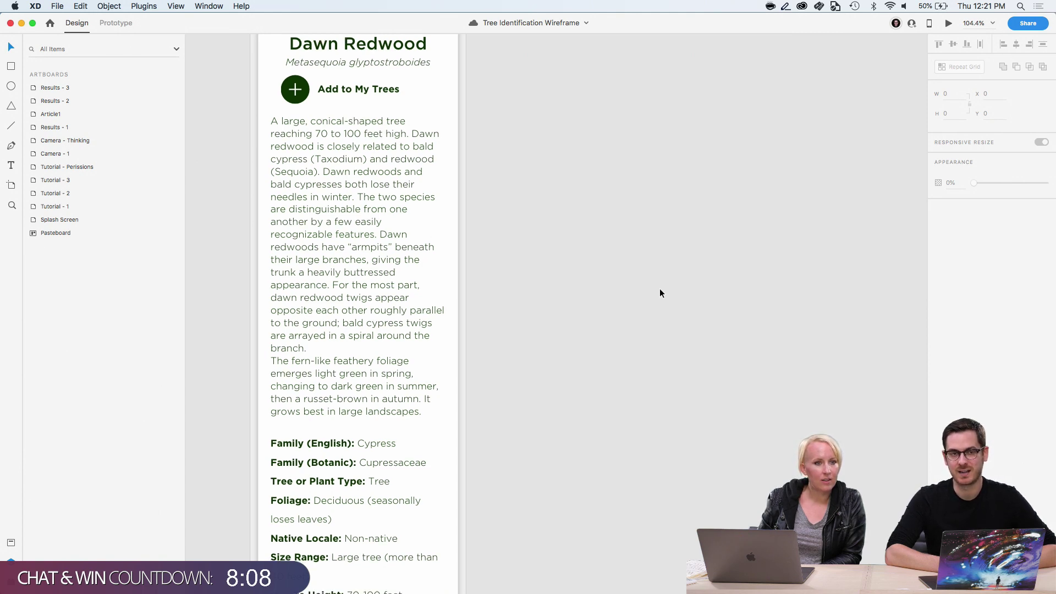
pyautogui.scroll(-2, 660, 293)
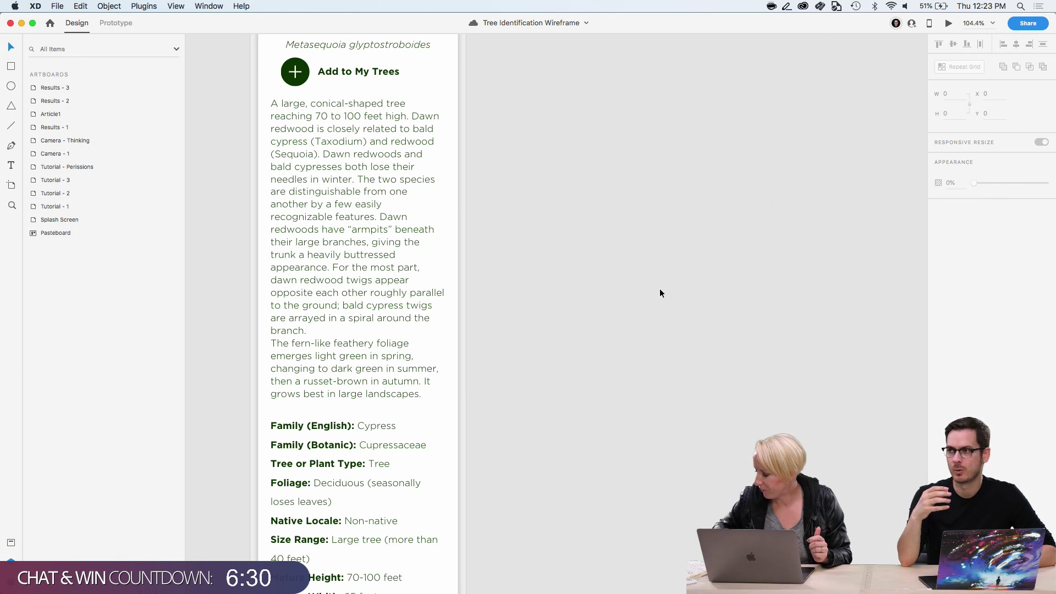
pyautogui.scroll(-3, 659, 289)
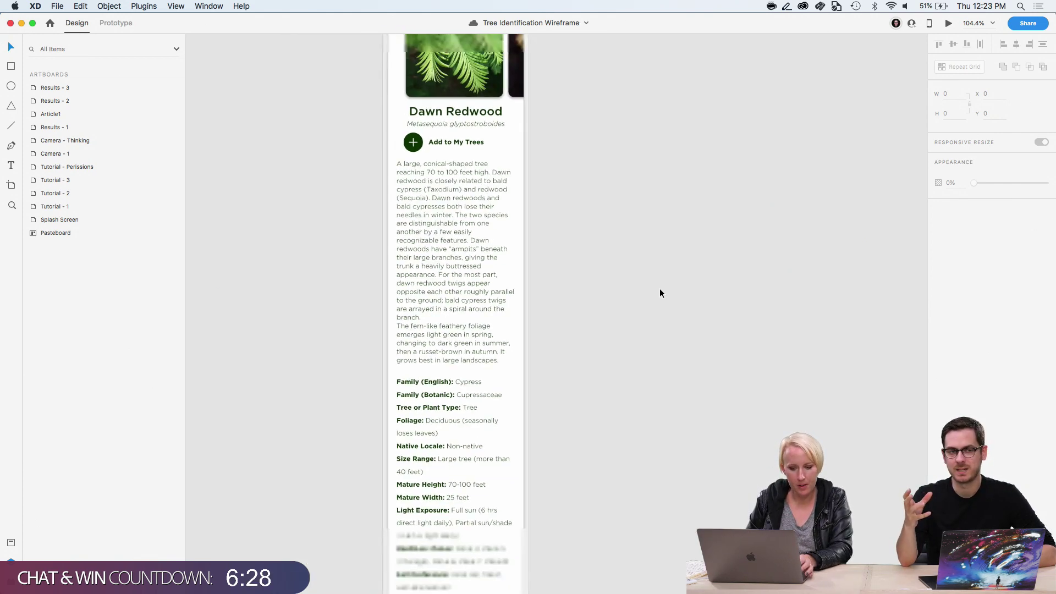
pyautogui.hscroll(2, 659, 288)
pyautogui.scroll(-5, 659, 288)
pyautogui.scroll(10, 660, 293)
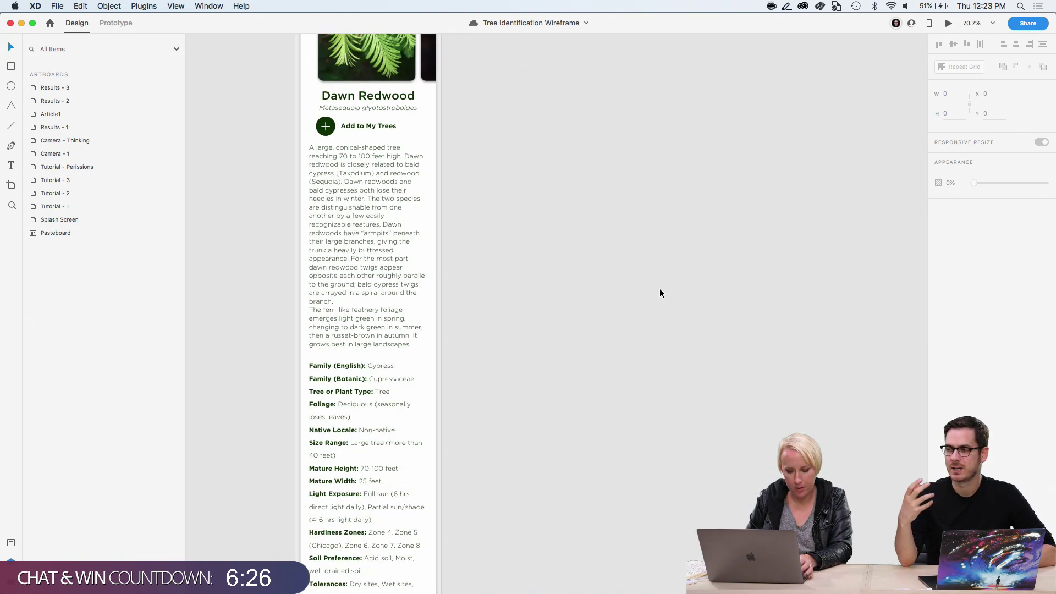
# Duplicate the Article1 artboard beside the original and rename the copy Article2
pyautogui.click(307, 164)
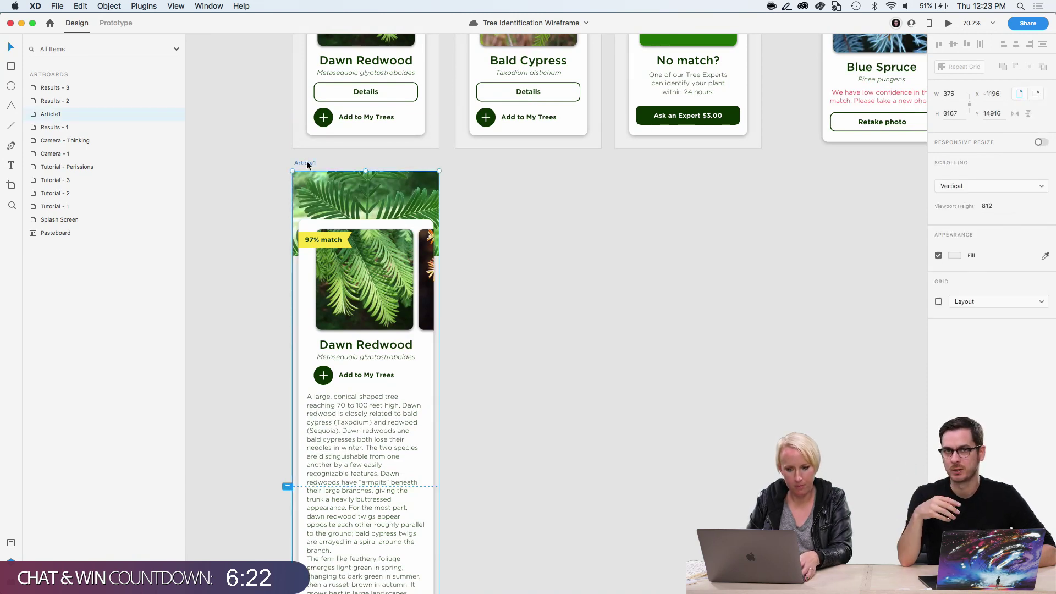
pyautogui.moveTo(307, 164); pyautogui.dragTo(466, 163)
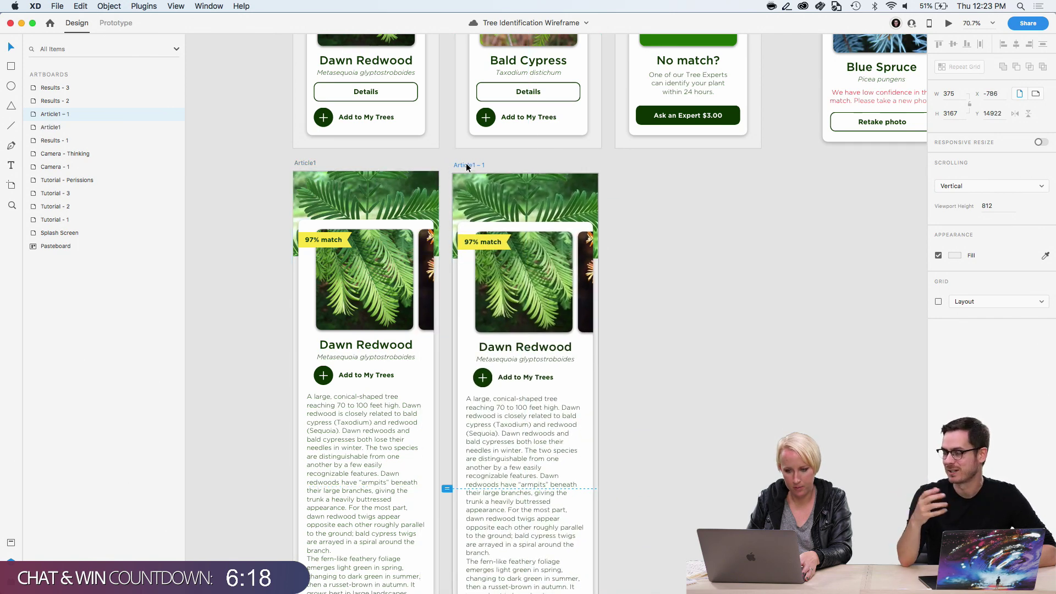
pyautogui.rightClick(467, 163)
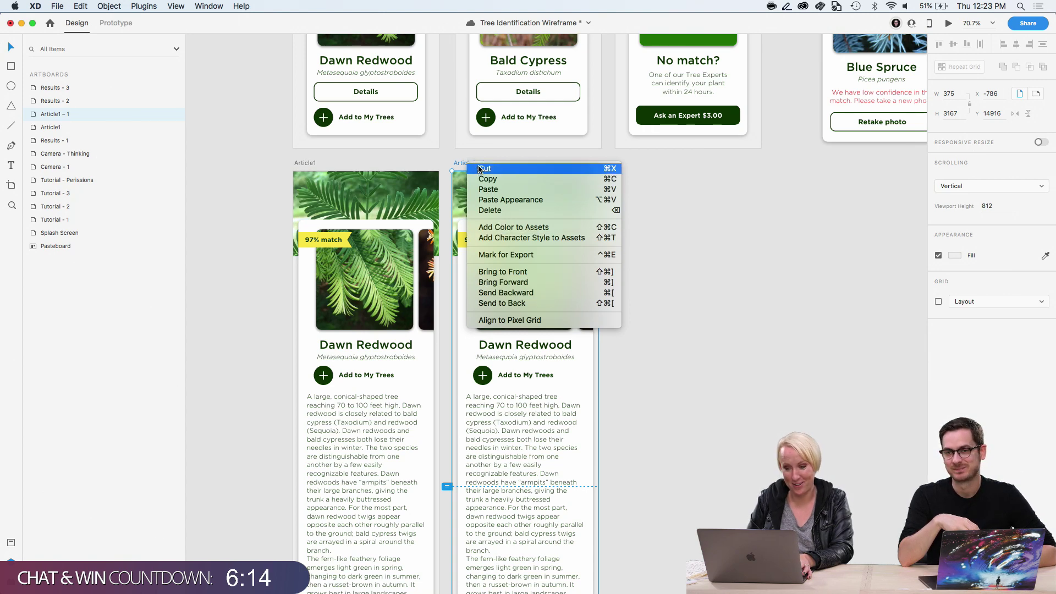
pyautogui.click(462, 162)
pyautogui.doubleClick(463, 162)
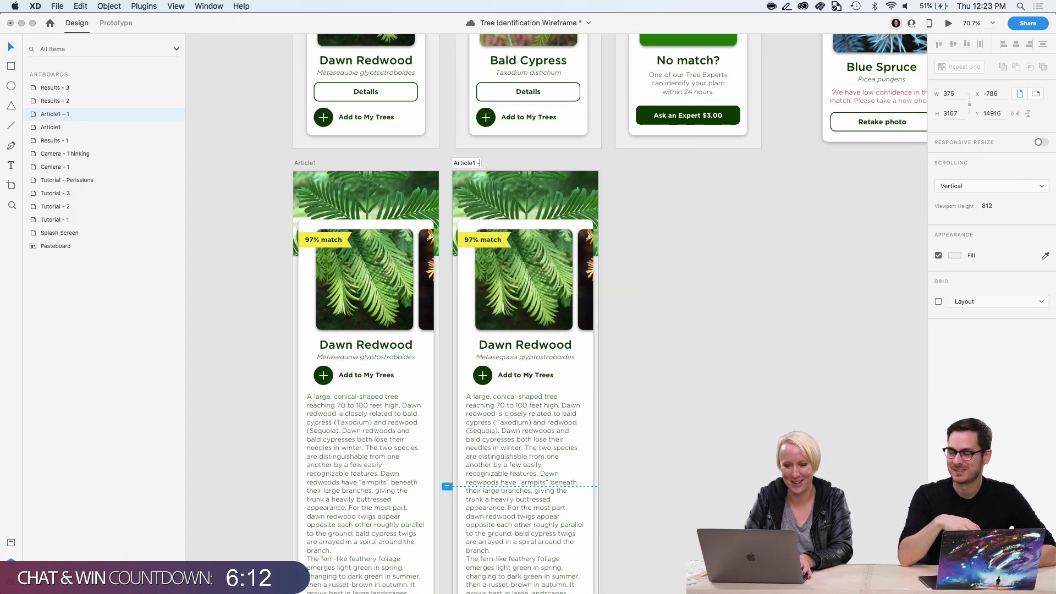
pyautogui.write('Article2')
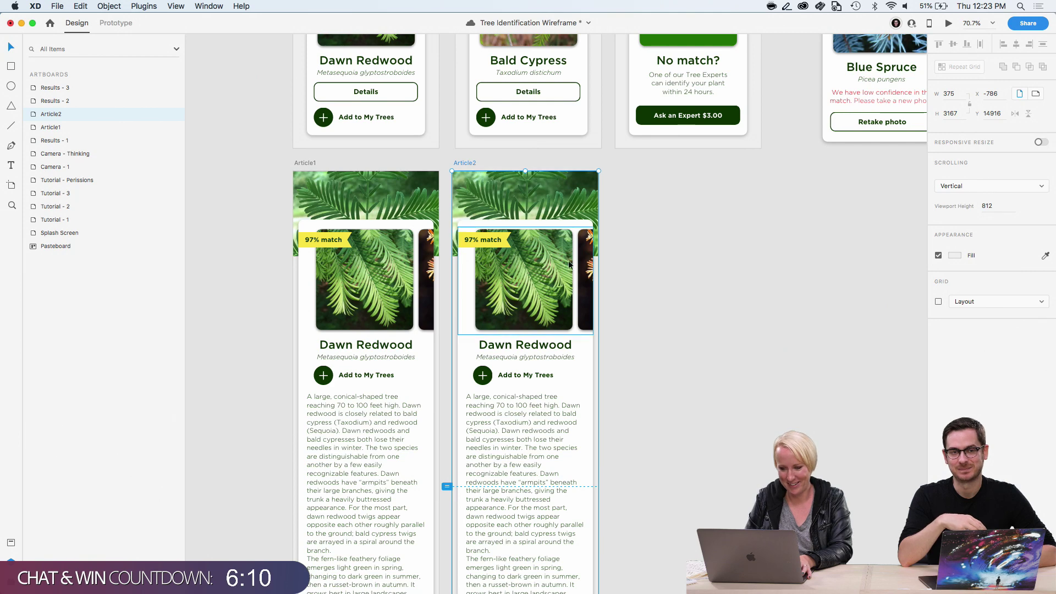
# Shift the repeat grid of photos inside Article2's Images mask group left to X -356
pyautogui.click(537, 274)
pyautogui.doubleClick(537, 278)
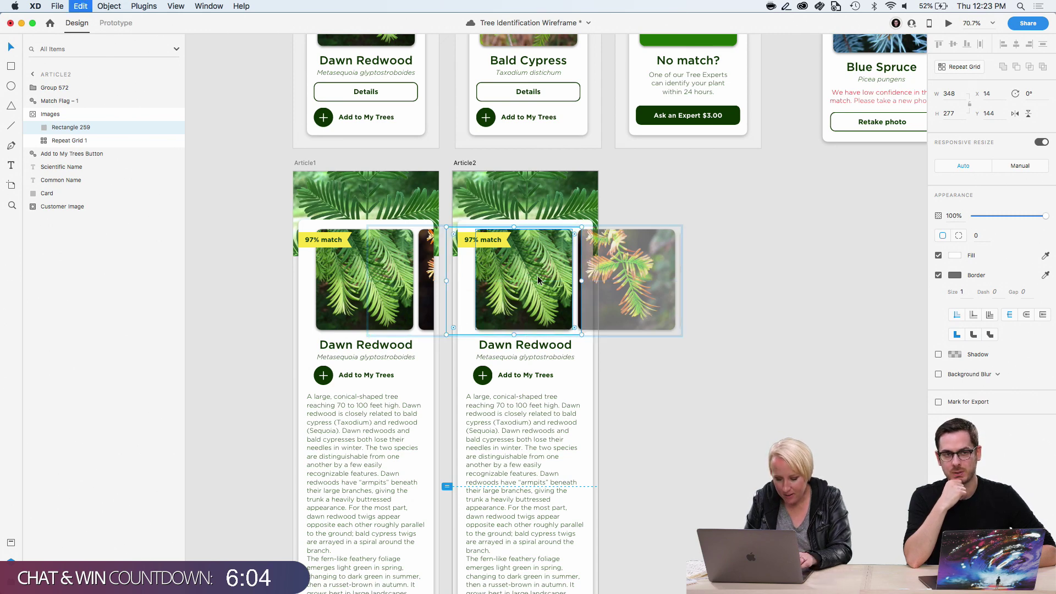
pyautogui.click(602, 349)
pyautogui.doubleClick(552, 297)
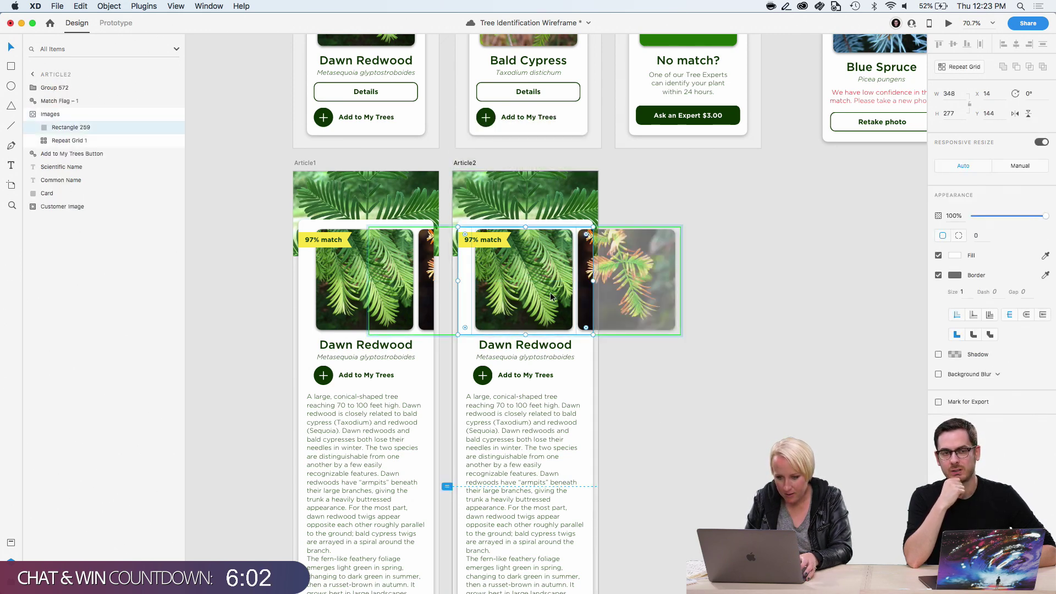
pyautogui.click(62, 142)
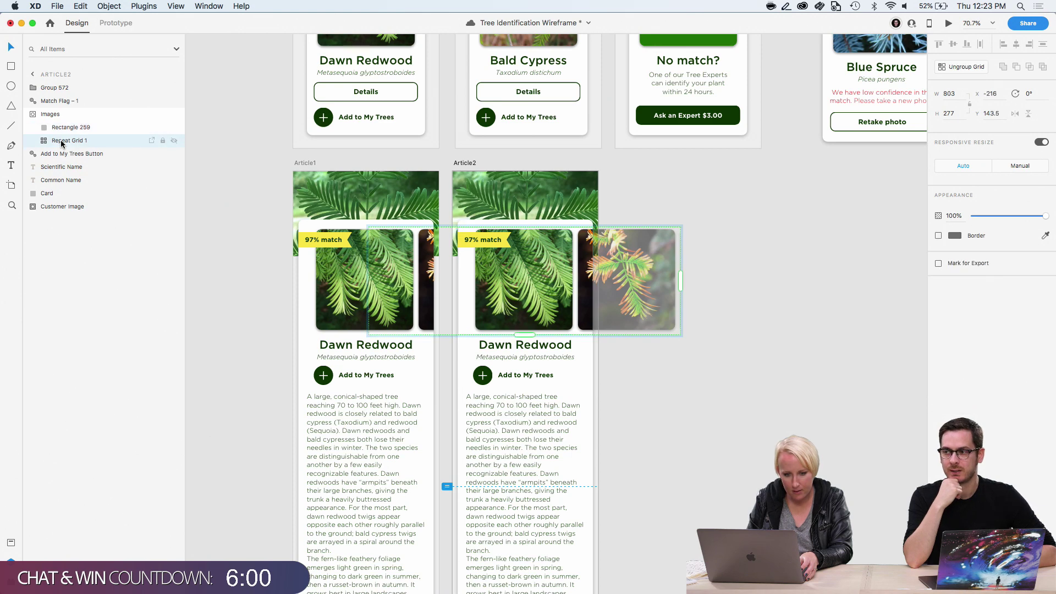
pyautogui.hotkey('shift', 'Left')
pyautogui.hotkey('shift', 'Left')
pyautogui.hotkey('shift', 'Left')
pyautogui.hotkey('shift', 'Left')
pyautogui.hotkey('shift', 'Left')
pyautogui.hotkey('shift', 'Left')
pyautogui.hotkey('shift', 'Left')
pyautogui.hotkey('shift', 'Left')
pyautogui.hotkey('shift', 'Left')
pyautogui.hotkey('shift', 'Left')
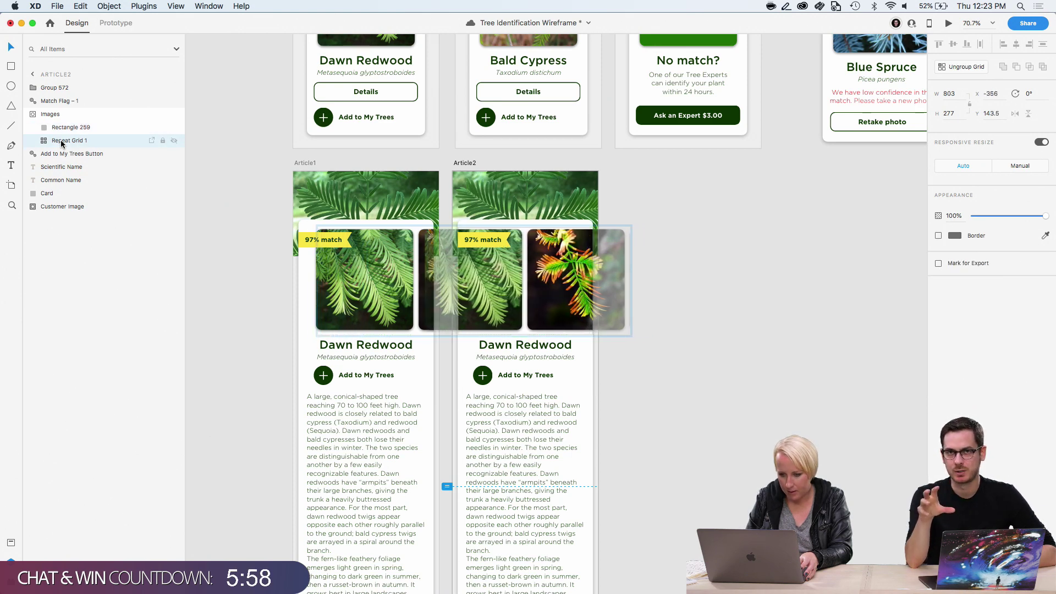
# Move Article2's photo repeat grid back to the right to X -216
pyautogui.hotkey('shift', 'Right')
pyautogui.hotkey('shift', 'Right')
pyautogui.hotkey('shift', 'Right')
pyautogui.hotkey('shift', 'Right')
pyautogui.hotkey('shift', 'Right')
pyautogui.hotkey('shift', 'Right')
pyautogui.hotkey('shift', 'Right')
pyautogui.hotkey('shift', 'Right')
pyautogui.hotkey('shift', 'Right')
pyautogui.hotkey('shift', 'Right')
pyautogui.hotkey('shift', 'Right')
pyautogui.hotkey('shift', 'Right')
pyautogui.hotkey('shift', 'Right')
pyautogui.hotkey('shift', 'Right')
pyautogui.hotkey('shift', 'Right')
pyautogui.hotkey('shift', 'Right')
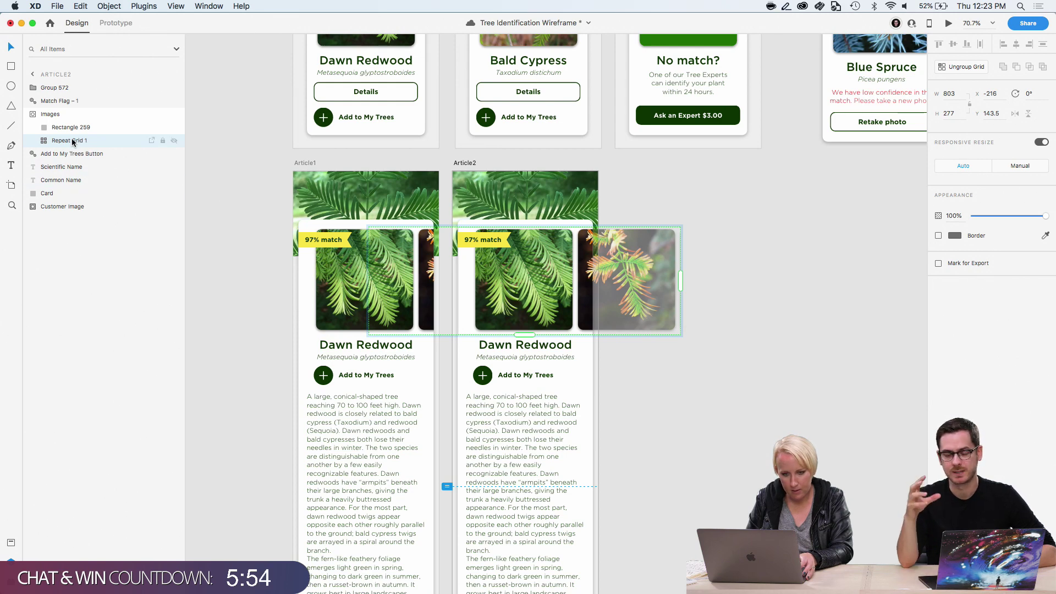
# Inspect the mask rectangle and the individual photo inside Article2's Images group
pyautogui.doubleClick(535, 302)
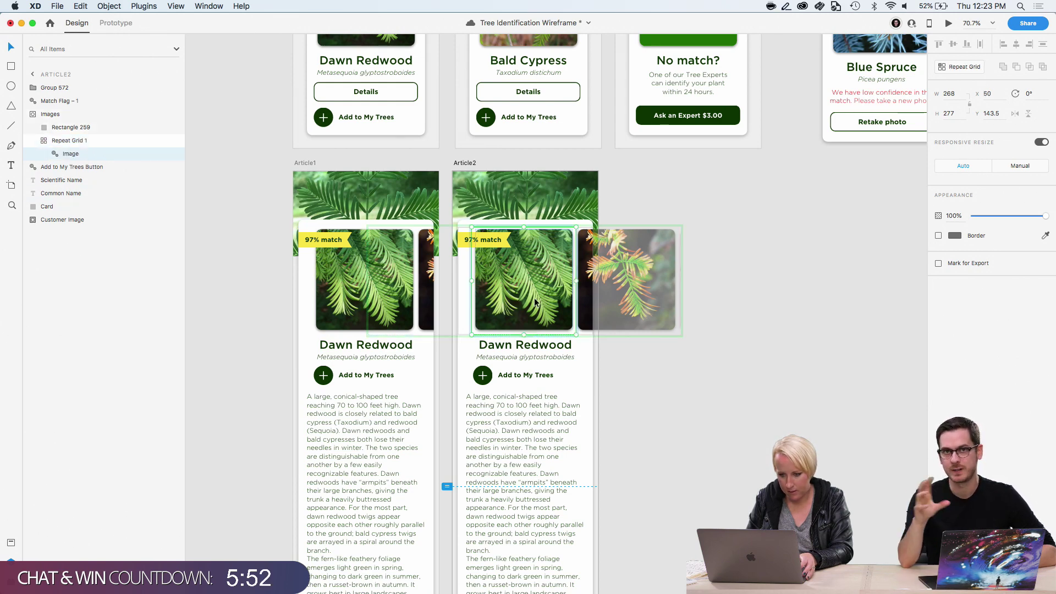
pyautogui.press('Escape')
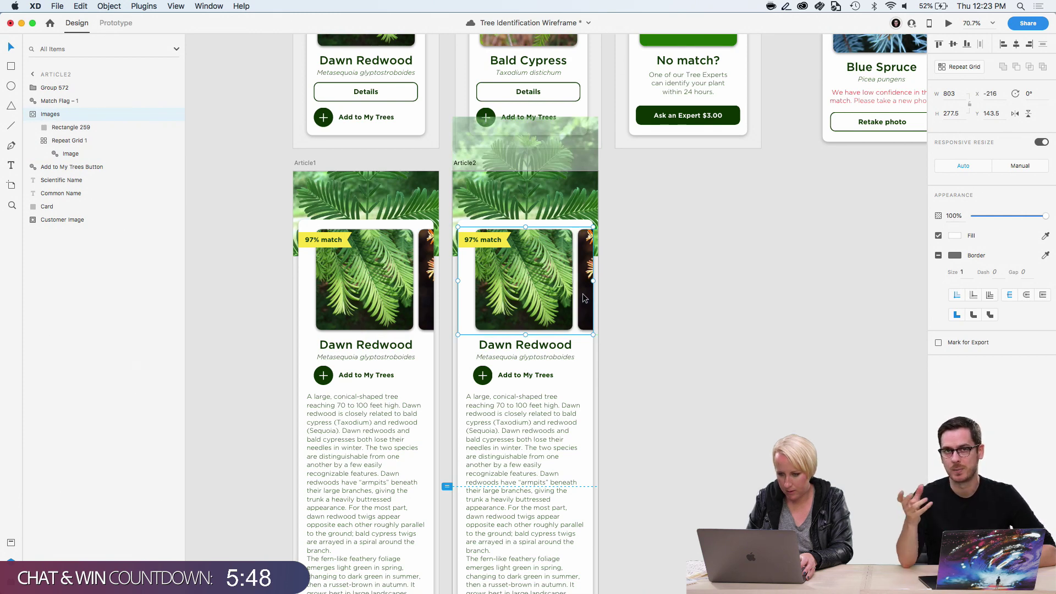
pyautogui.scroll(5, 582, 293)
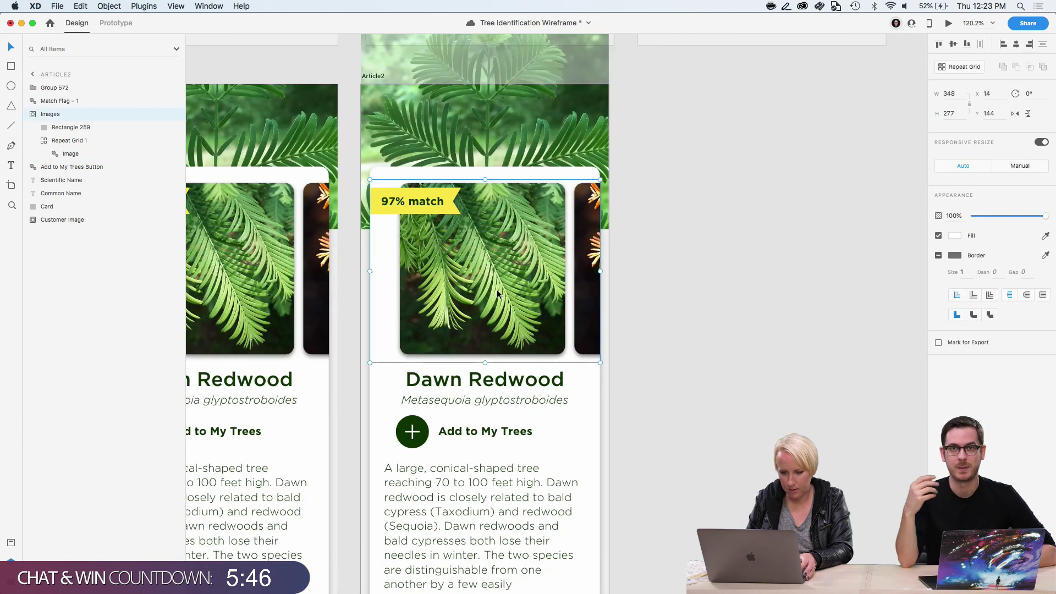
pyautogui.doubleClick(498, 294)
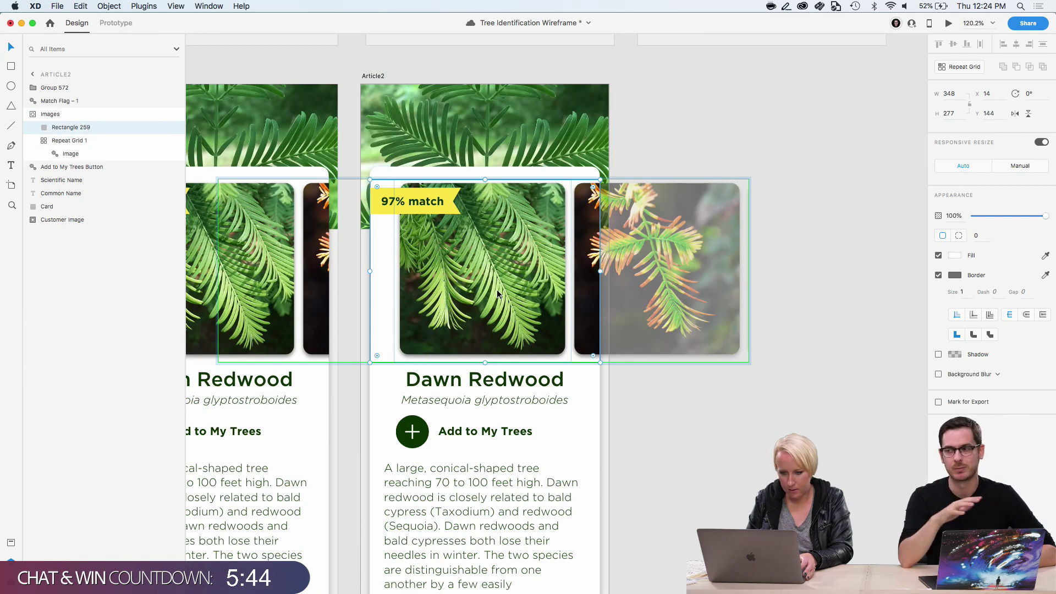
pyautogui.click(497, 294)
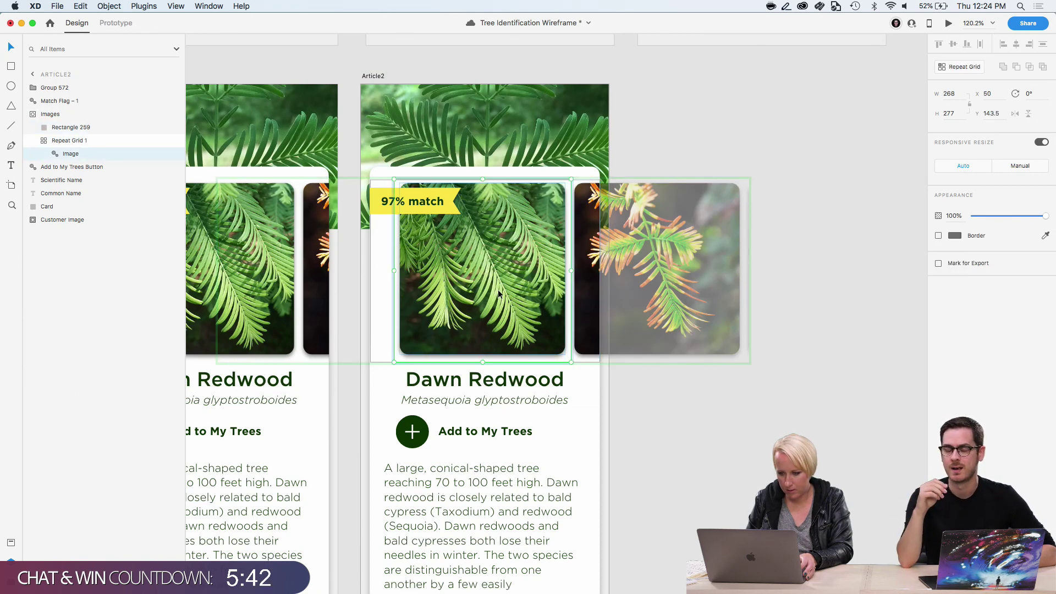
# Delete the duplicated Article2 artboard
pyautogui.click(311, 281)
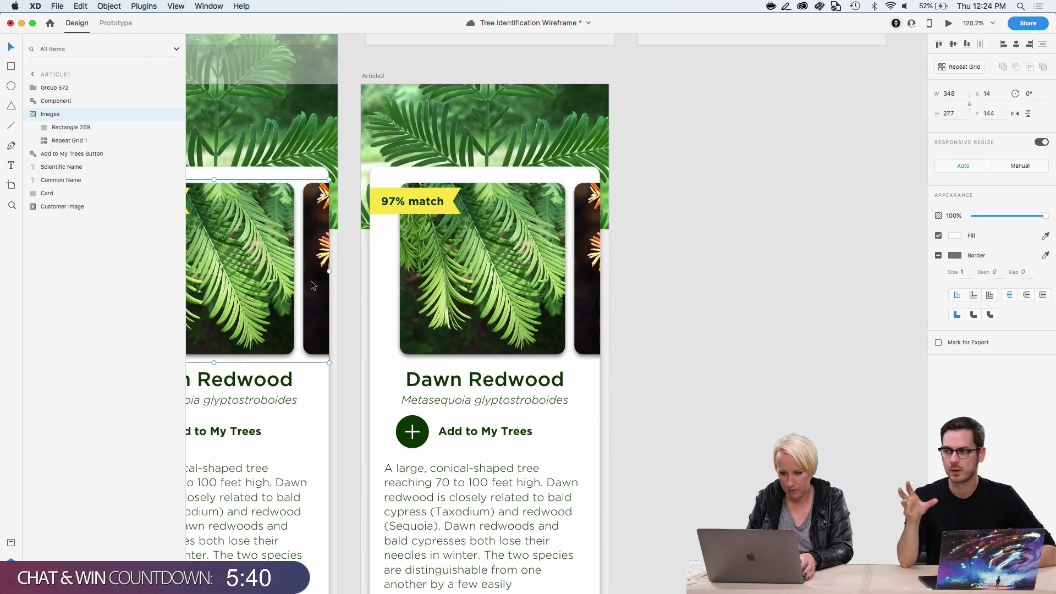
pyautogui.scroll(-5, 456, 286)
pyautogui.hscroll(-3, 457, 285)
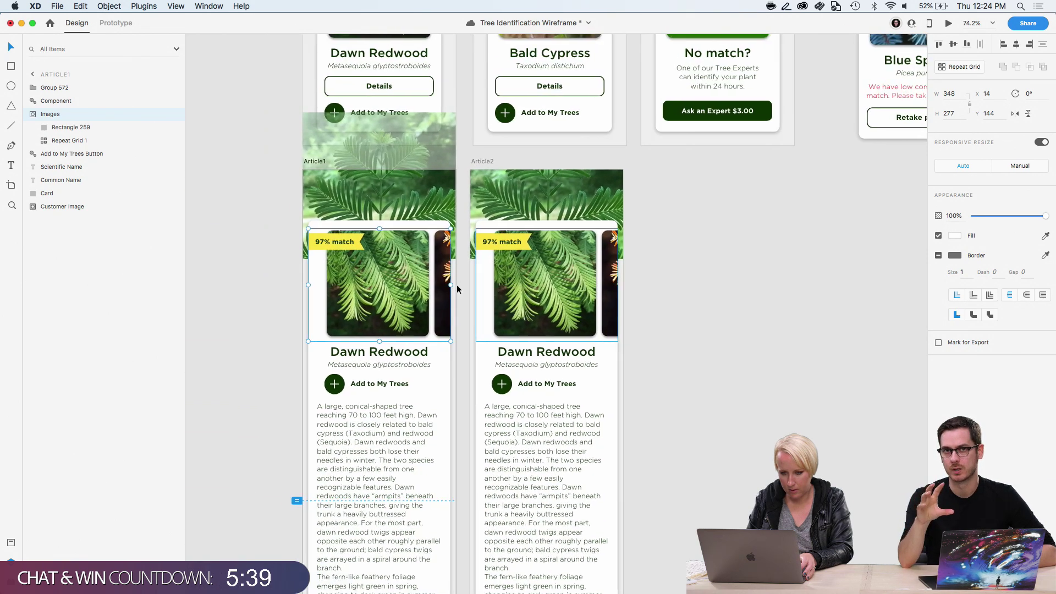
pyautogui.click(488, 164)
pyautogui.press('Delete')
# Try shifting the mask rectangle in Article1's Images group right to X 64, and undo the move
pyautogui.doubleClick(413, 248)
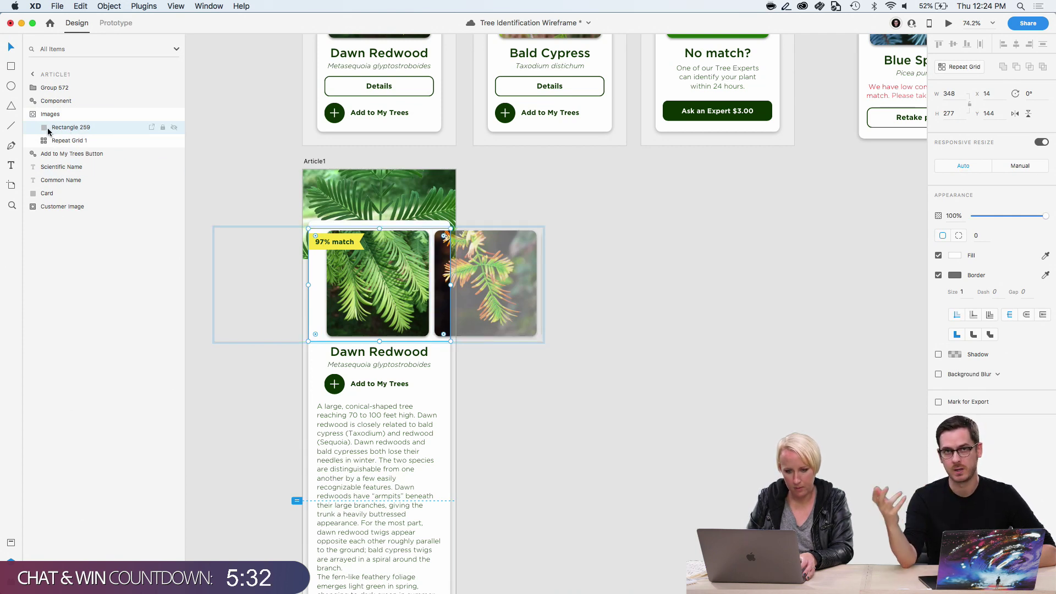
pyautogui.hotkey('shift', 'Right')
pyautogui.hotkey('shift', 'Right')
pyautogui.hotkey('shift', 'Right')
pyautogui.hotkey('shift', 'Right')
pyautogui.hotkey('shift', 'Right')
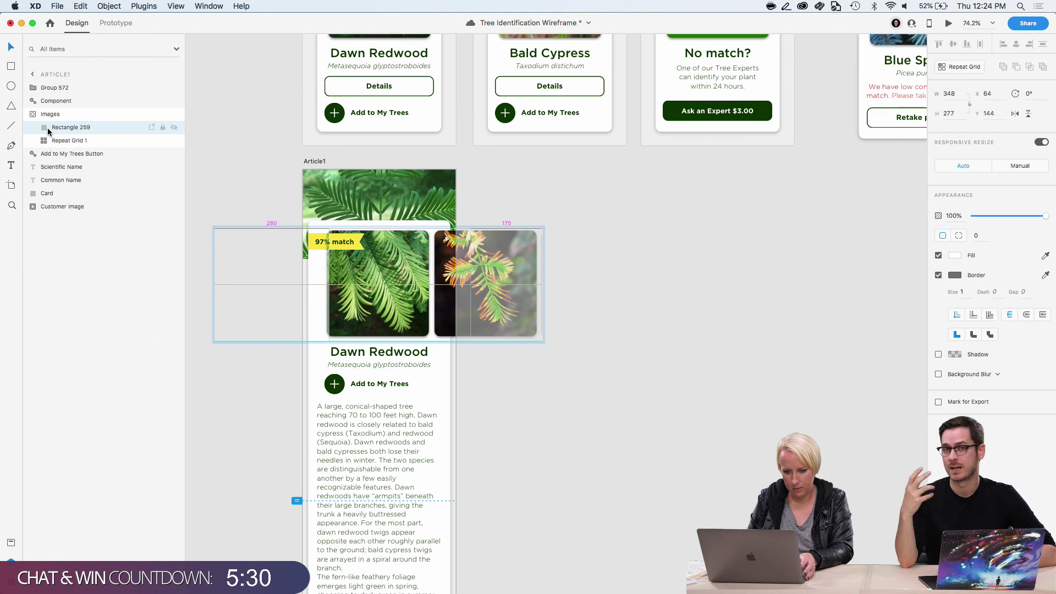
pyautogui.press('super+z')
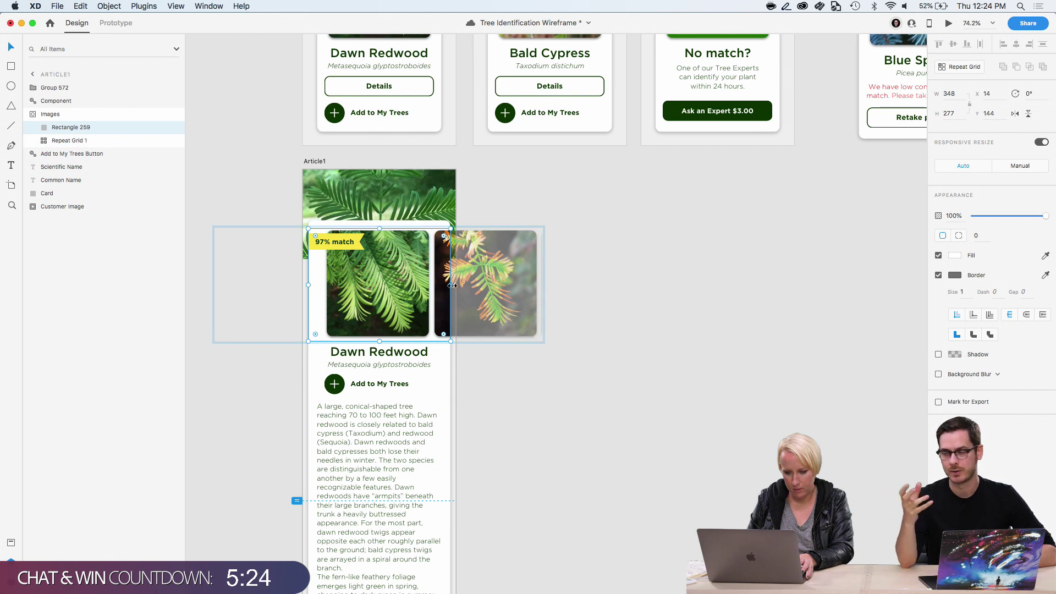
# Extend the photo repeat grid inside Article1's mask to a width of about 1327, adding two more photos to the row
pyautogui.click(81, 139)
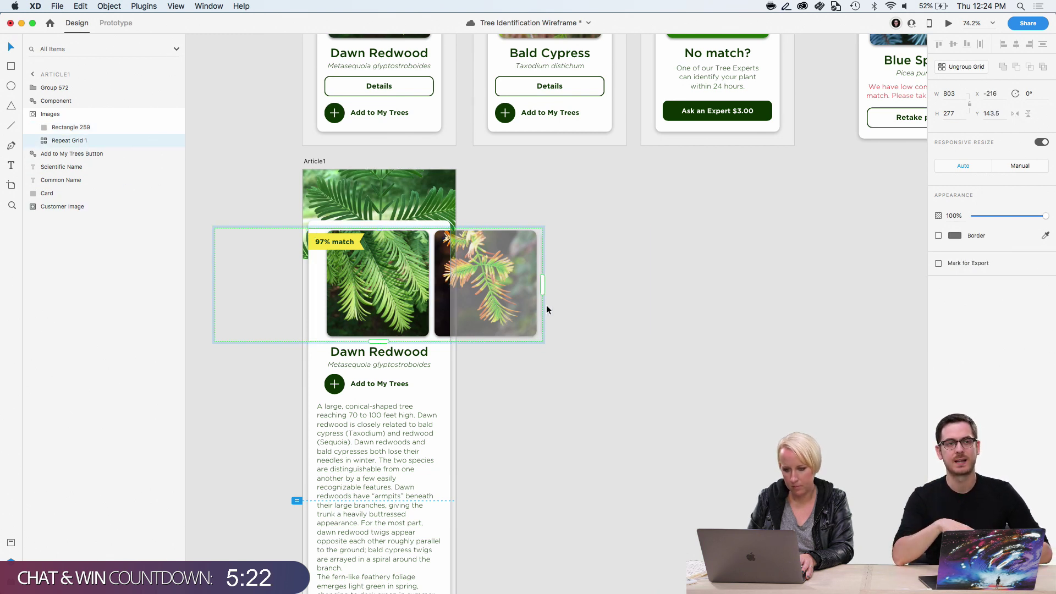
pyautogui.moveTo(542, 285); pyautogui.dragTo(756, 290)
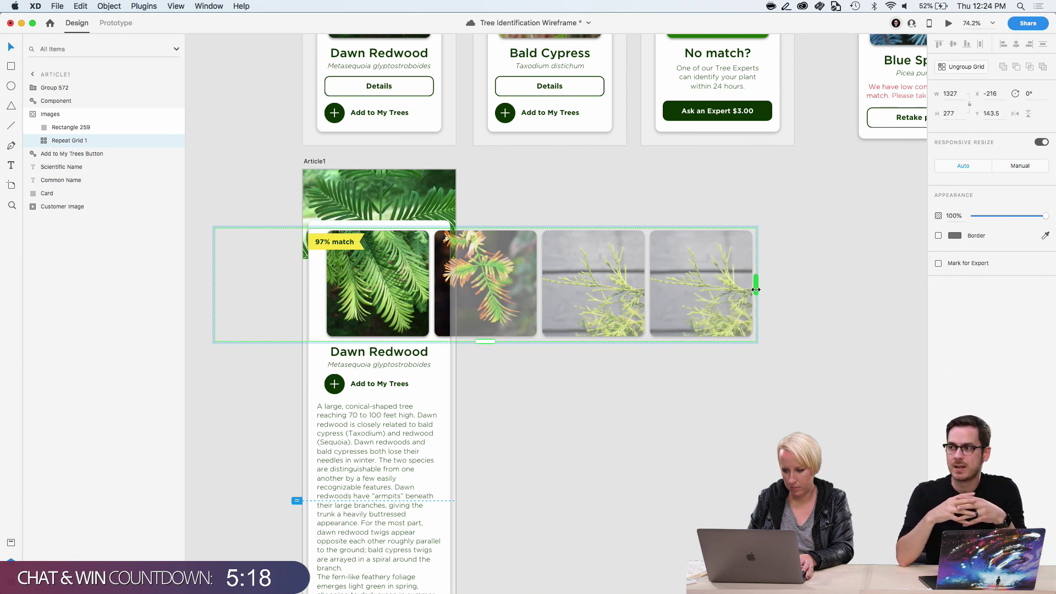
pyautogui.click(490, 393)
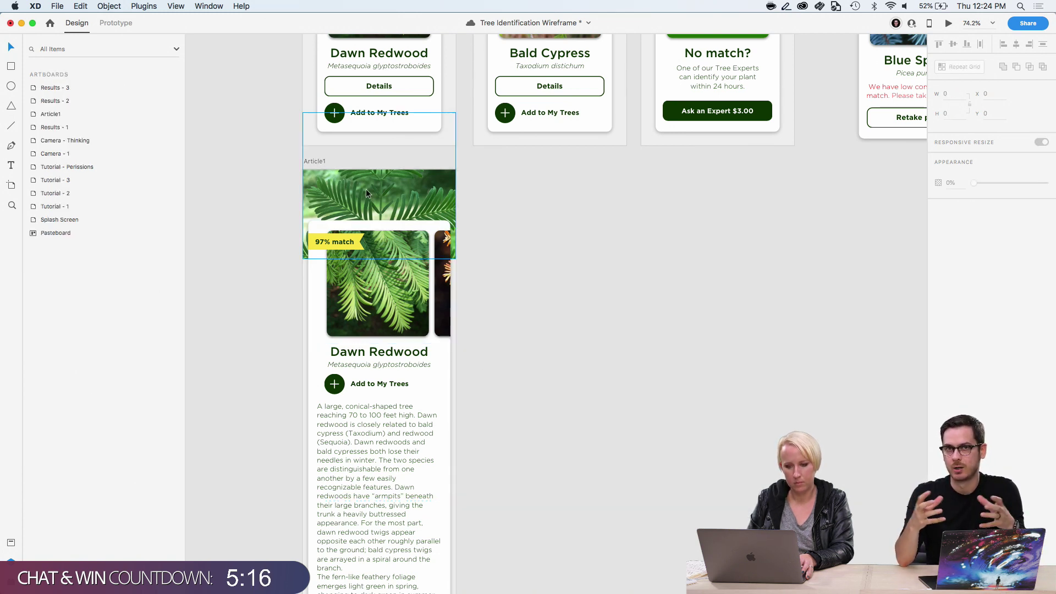
# Duplicate Article1 beside the original and shift the copy's photo grid left to X -476, centering the orange-tipped branch photo in the mask
pyautogui.click(323, 161)
pyautogui.moveTo(324, 163); pyautogui.dragTo(500, 160)
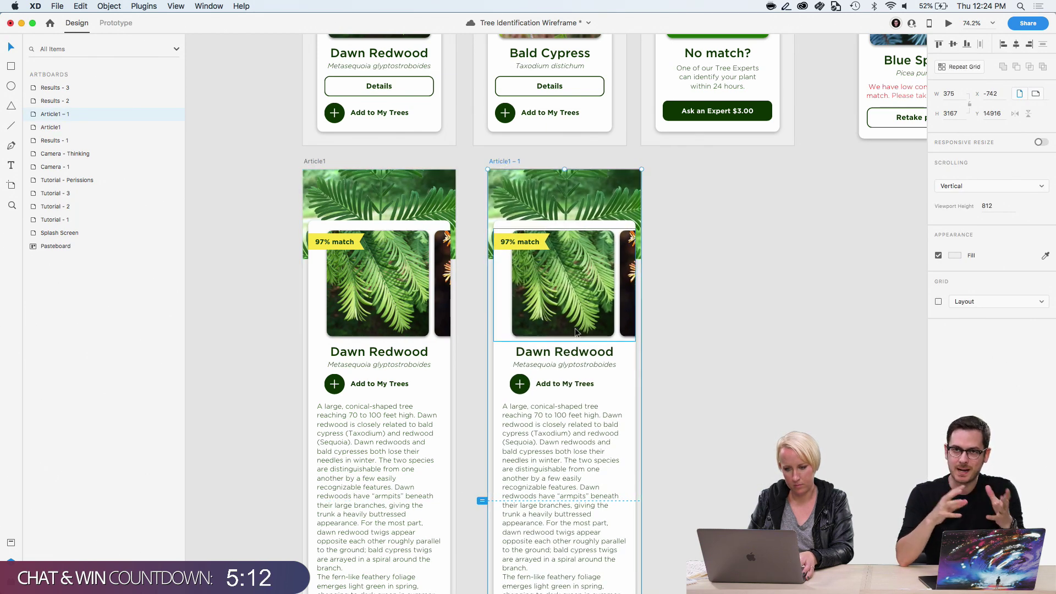
pyautogui.doubleClick(561, 283)
pyautogui.click(62, 142)
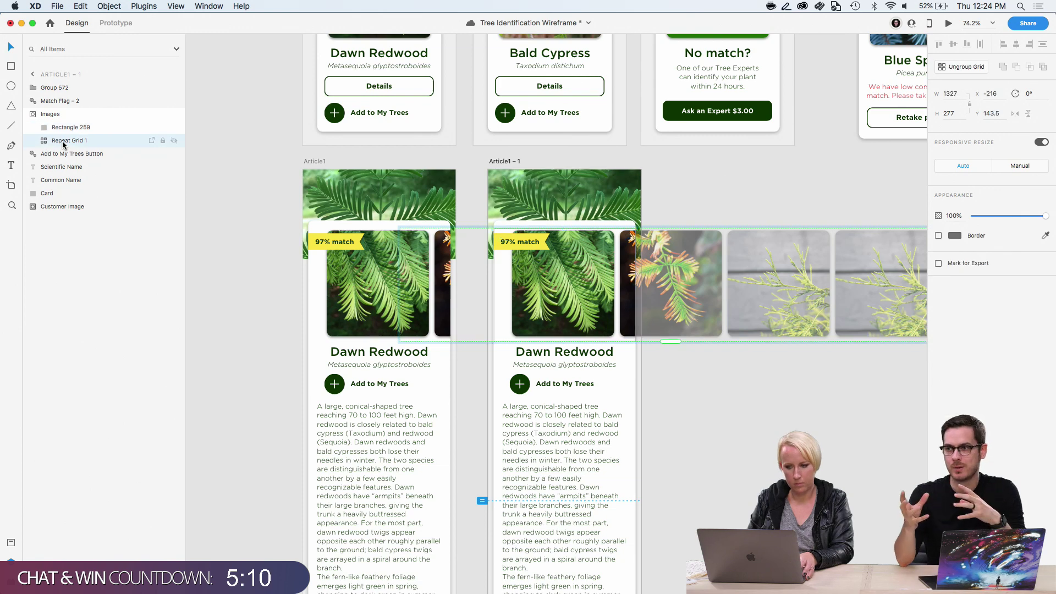
pyautogui.hotkey('shift', 'Left')
pyautogui.hotkey('shift', 'Left')
pyautogui.hotkey('shift', 'Left')
pyautogui.hotkey('shift', 'Left')
pyautogui.hotkey('shift', 'Left')
pyautogui.hotkey('shift', 'Left')
pyautogui.hotkey('shift', 'Left')
pyautogui.hotkey('shift', 'Left')
pyautogui.hotkey('shift', 'Left')
pyautogui.hotkey('shift', 'Left')
pyautogui.hotkey('shift', 'Left')
pyautogui.hotkey('shift', 'Left')
pyautogui.hotkey('shift', 'Left')
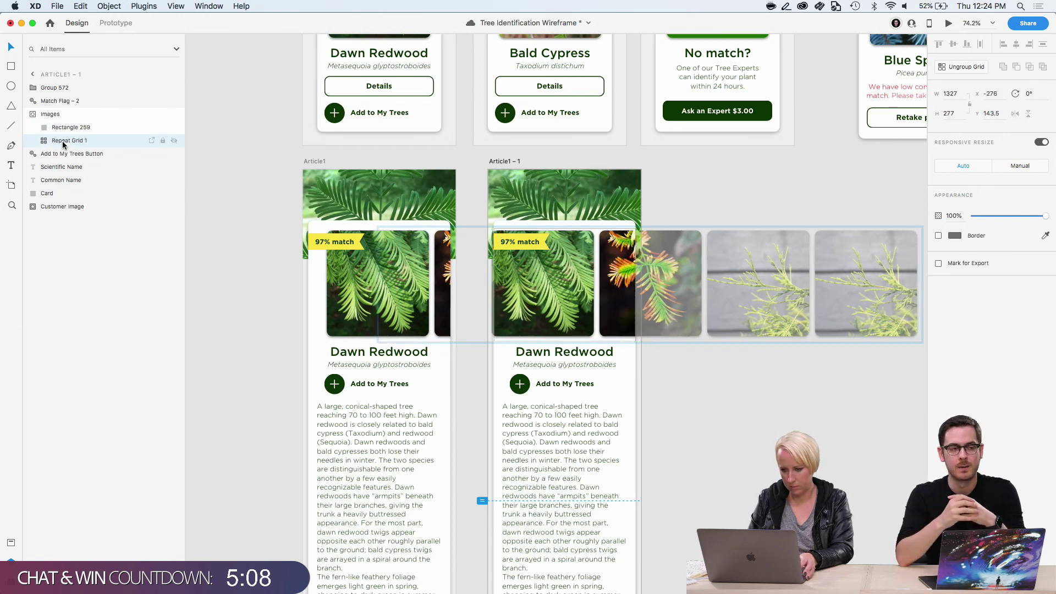
pyautogui.hotkey('shift', 'Left')
pyautogui.hotkey('shift', 'Left')
pyautogui.hotkey('shift', 'Left')
pyautogui.hotkey('shift', 'Left')
pyautogui.hotkey('shift', 'Left')
pyautogui.hotkey('shift', 'Left')
pyautogui.hotkey('shift', 'Left')
pyautogui.hotkey('shift', 'Left')
pyautogui.hotkey('shift', 'Left')
pyautogui.hotkey('shift', 'Left')
pyautogui.hotkey('shift', 'Left')
pyautogui.hotkey('shift', 'Left')
pyautogui.hotkey('shift', 'Left')
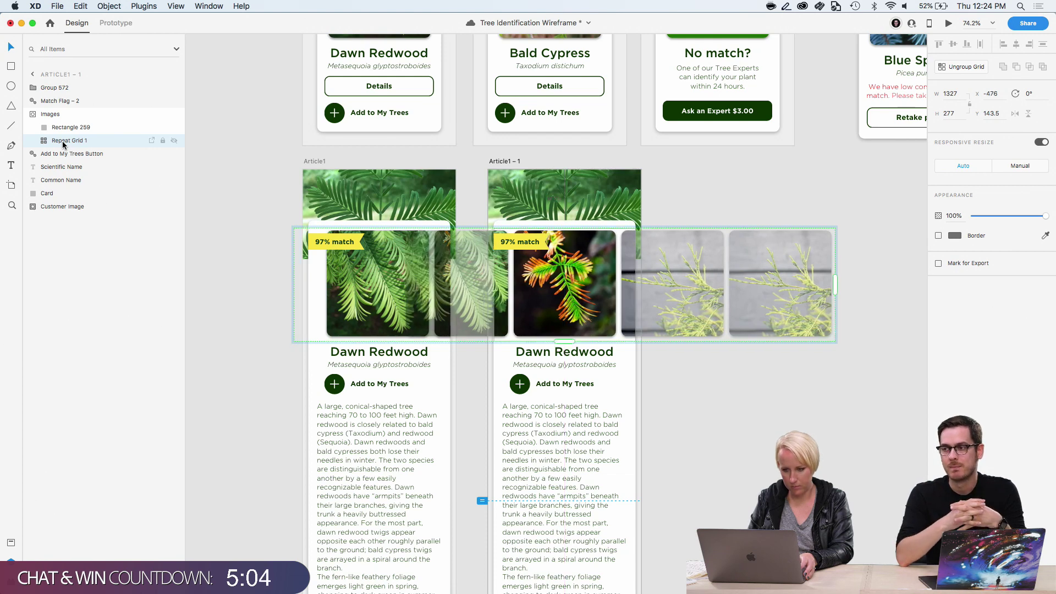
pyautogui.click(702, 402)
# Rename the duplicated artboard as Article2
pyautogui.hscroll(5, 701, 404)
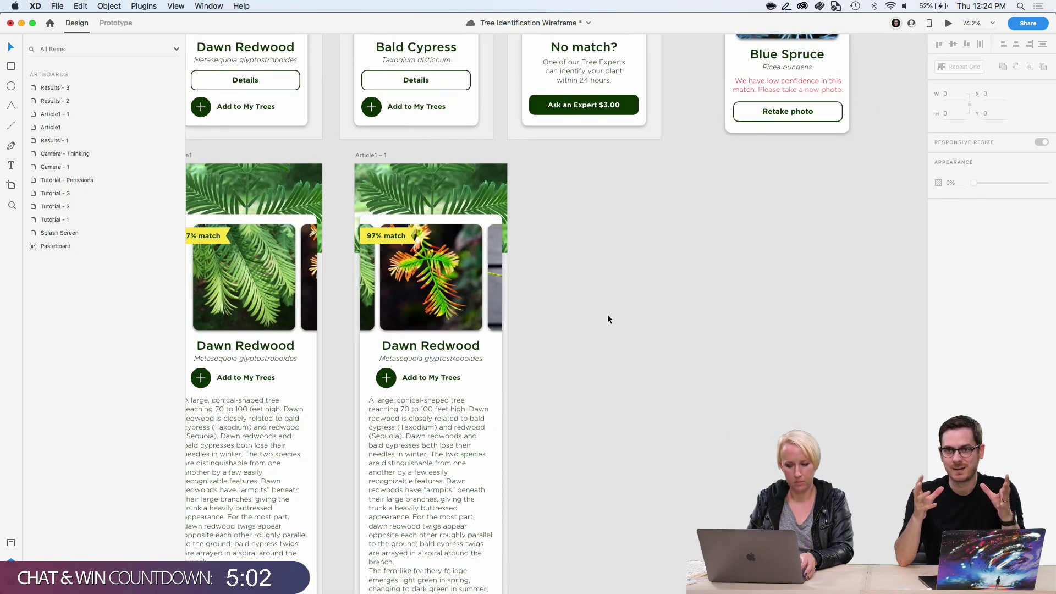
pyautogui.click(384, 156)
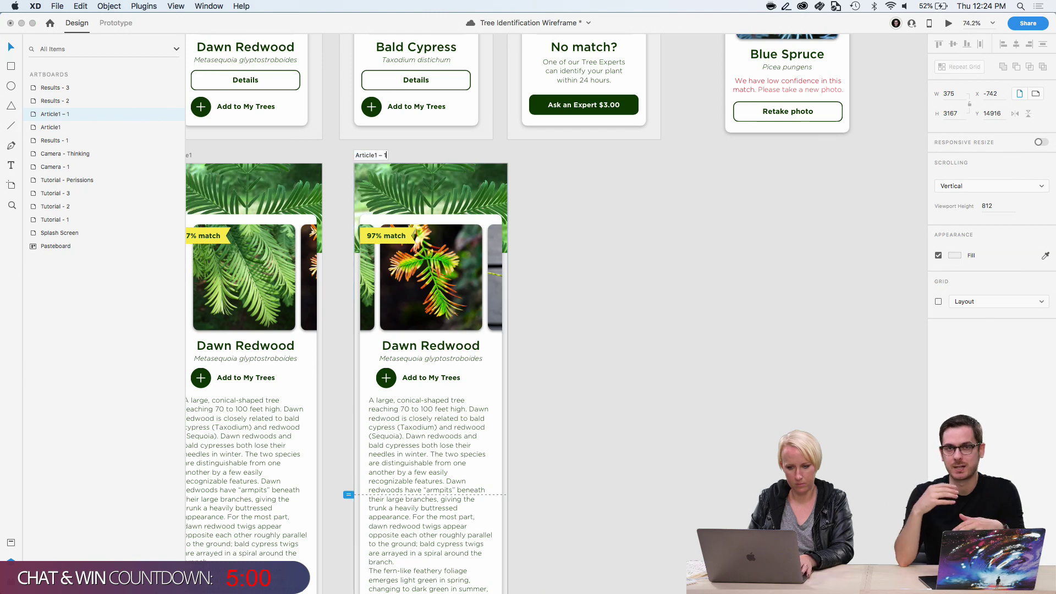
pyautogui.write('2')
pyautogui.press('Return')
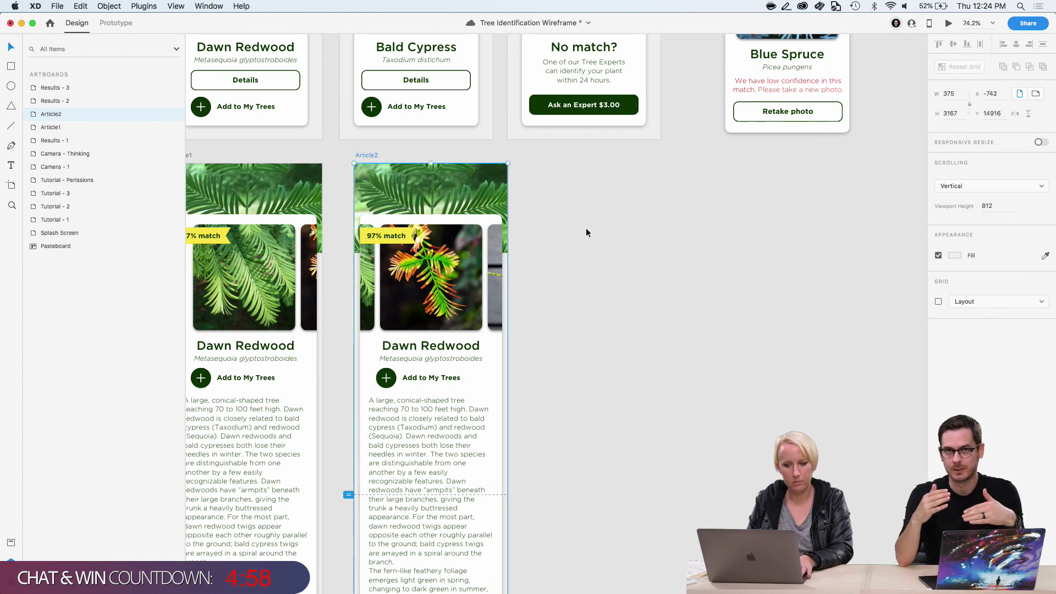
# Duplicate the Article2 artboard to its right
pyautogui.moveTo(364, 155); pyautogui.dragTo(540, 156)
pyautogui.hscroll(1, 541, 156)
pyautogui.hscroll(3, 541, 157)
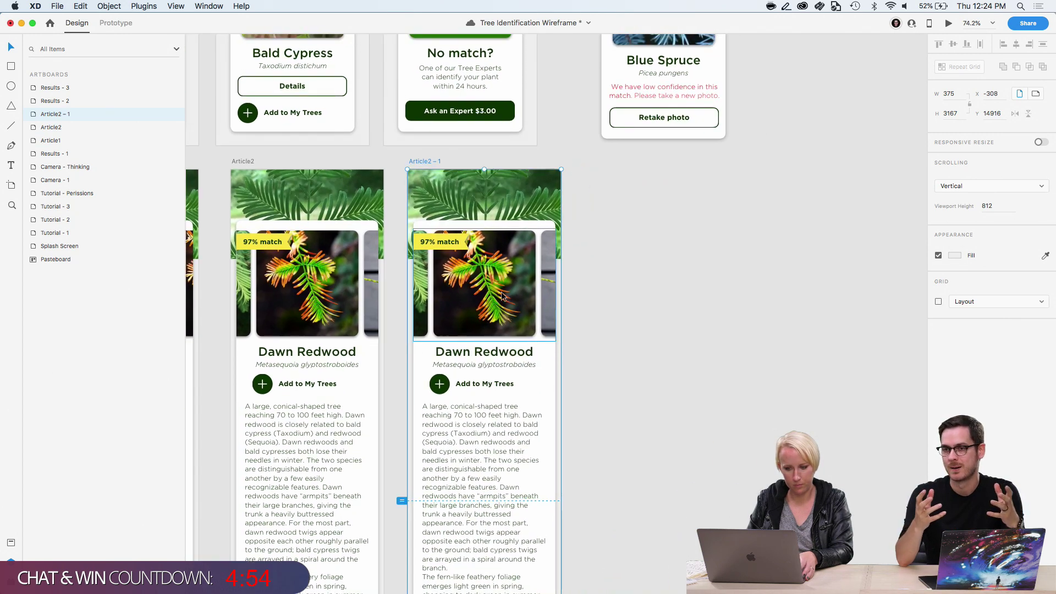
# Shift the photo repeat grid in the new Article2 copy left to X -739, centering the third photo in the mask
pyautogui.doubleClick(502, 297)
pyautogui.click(66, 142)
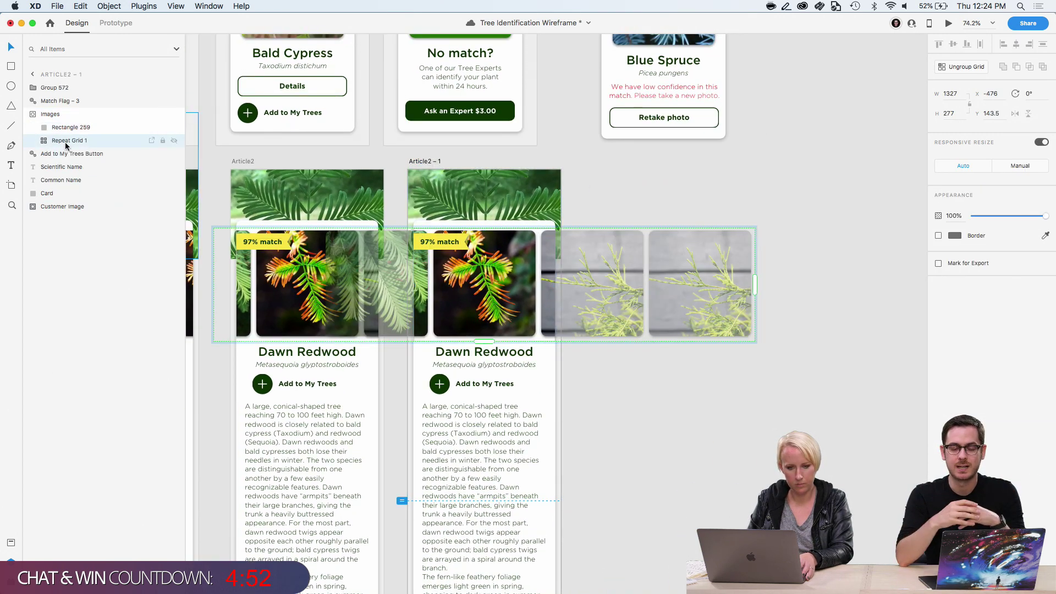
pyautogui.hotkey('shift', 'Left')
pyautogui.hotkey('shift', 'Left')
pyautogui.hotkey('shift', 'Left')
pyautogui.hotkey('shift', 'Left')
pyautogui.hotkey('shift', 'Left')
pyautogui.hotkey('shift', 'Left')
pyautogui.hotkey('shift', 'Left')
pyautogui.hotkey('shift', 'Left')
pyautogui.hotkey('shift', 'Left')
pyautogui.hotkey('shift', 'Left')
pyautogui.hotkey('shift', 'Left')
pyautogui.hotkey('shift', 'Left')
pyautogui.hotkey('shift', 'Left')
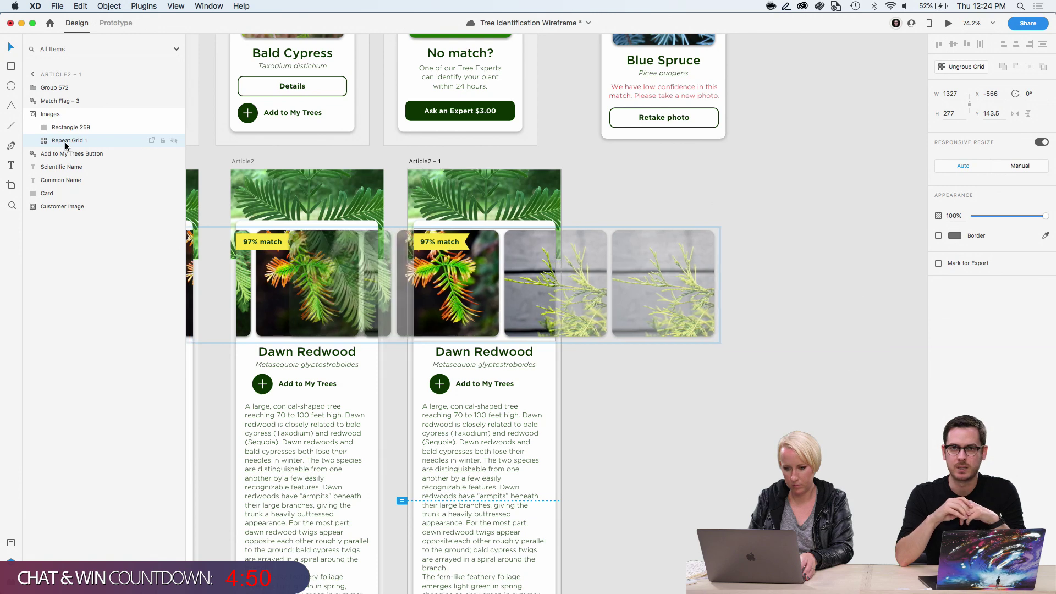
pyautogui.hotkey('shift', 'Left')
pyautogui.hotkey('shift', 'Left')
pyautogui.hotkey('shift', 'Left')
pyautogui.hotkey('shift', 'Left')
pyautogui.hotkey('shift', 'Left')
pyautogui.hotkey('shift', 'Left')
pyautogui.hotkey('shift', 'Left')
pyautogui.hotkey('shift', 'Left')
pyautogui.hotkey('shift', 'Left')
pyautogui.hotkey('shift', 'Left')
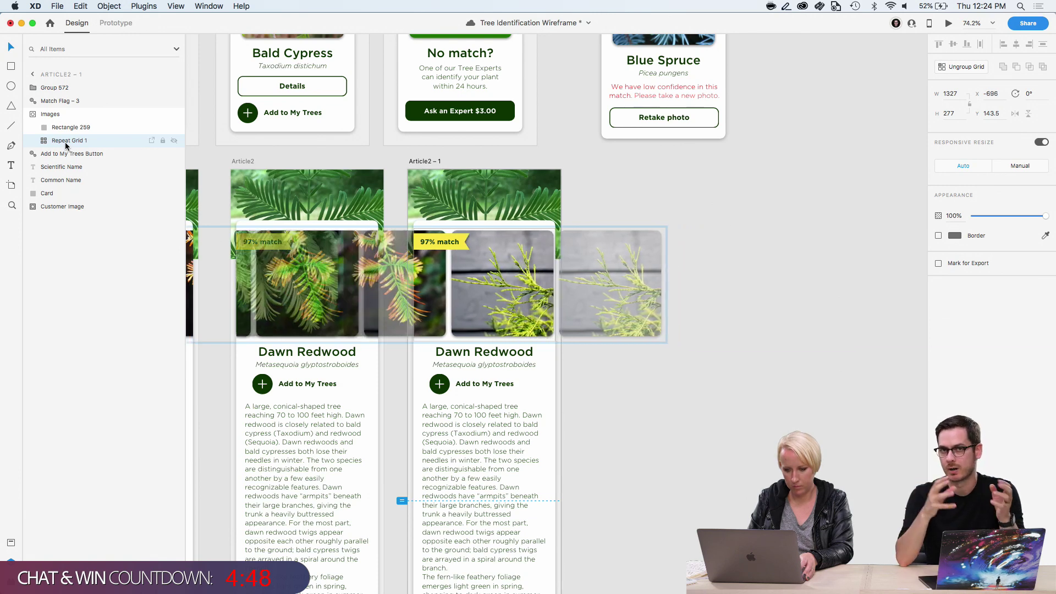
pyautogui.press('Left')
pyautogui.press('Left')
pyautogui.press('Left')
pyautogui.press('Left')
pyautogui.press('Left')
pyautogui.press('Left')
pyautogui.press('Left')
pyautogui.press('Left')
pyautogui.press('Left')
pyautogui.press('Left')
pyautogui.press('Left')
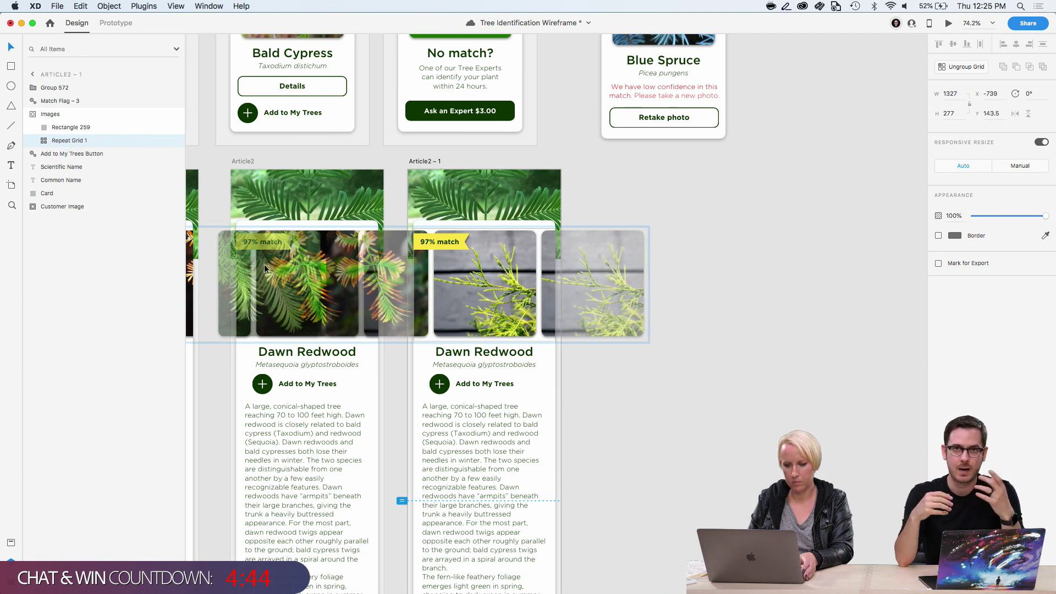
# Deselect the photo repeat grid and save the document
pyautogui.click(664, 460)
pyautogui.scroll(-5, 664, 460)
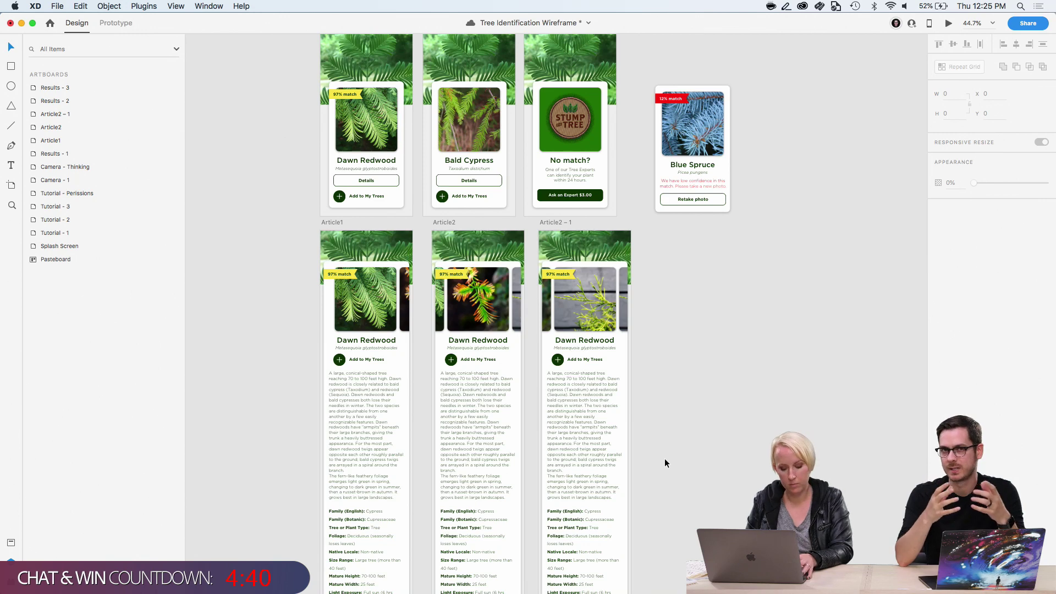
pyautogui.press('super+s')
pyautogui.hscroll(1, 734, 432)
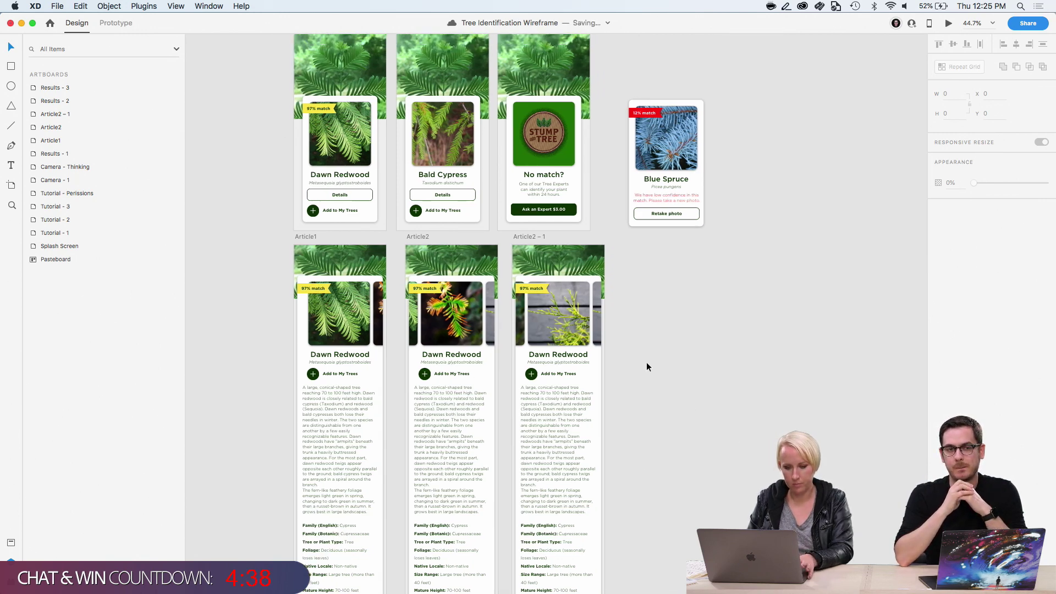
# Rename the third article artboard as Article3
pyautogui.scroll(3, 645, 362)
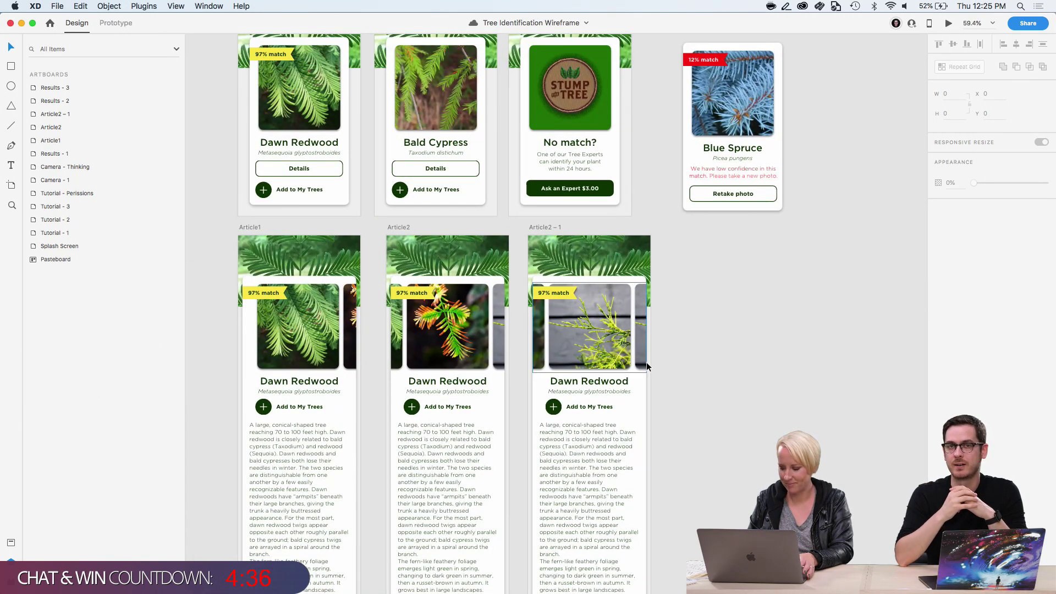
pyautogui.doubleClick(553, 227)
pyautogui.press('Right')
pyautogui.press('BackSpace')
pyautogui.press('BackSpace')
pyautogui.press('BackSpace')
pyautogui.press('BackSpace')
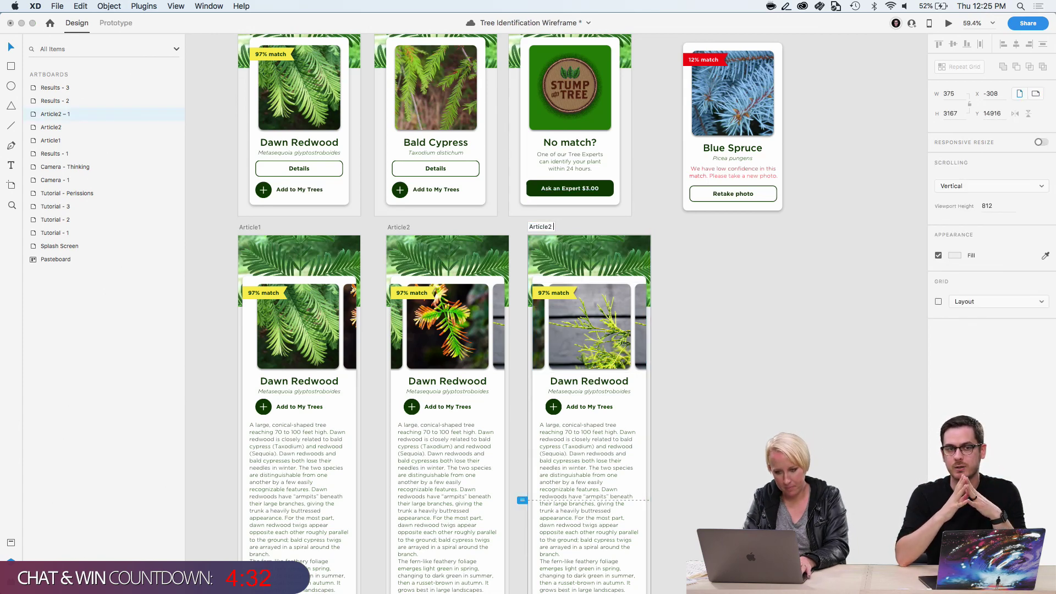
pyautogui.press('Return')
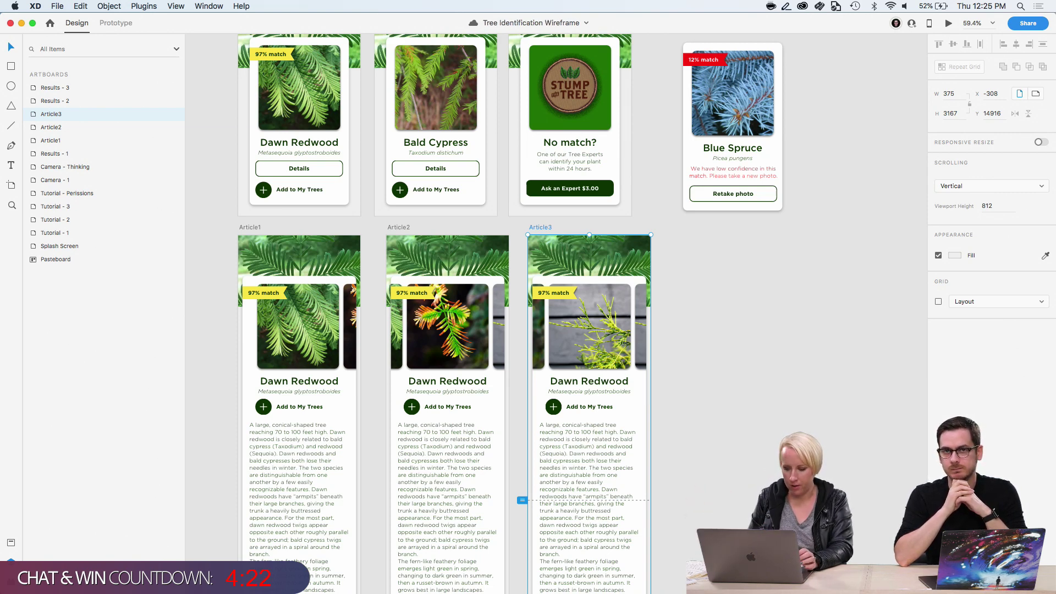
# Review the three article artboards from their photo rows down through the species facts
pyautogui.click(730, 349)
pyautogui.scroll(-5, 722, 347)
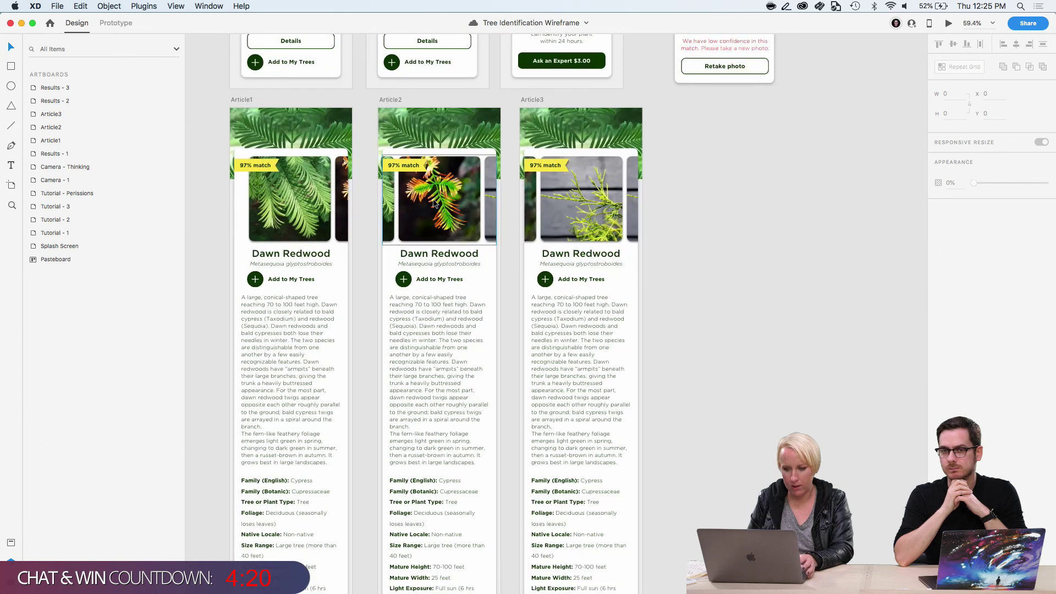
pyautogui.scroll(3, 316, 202)
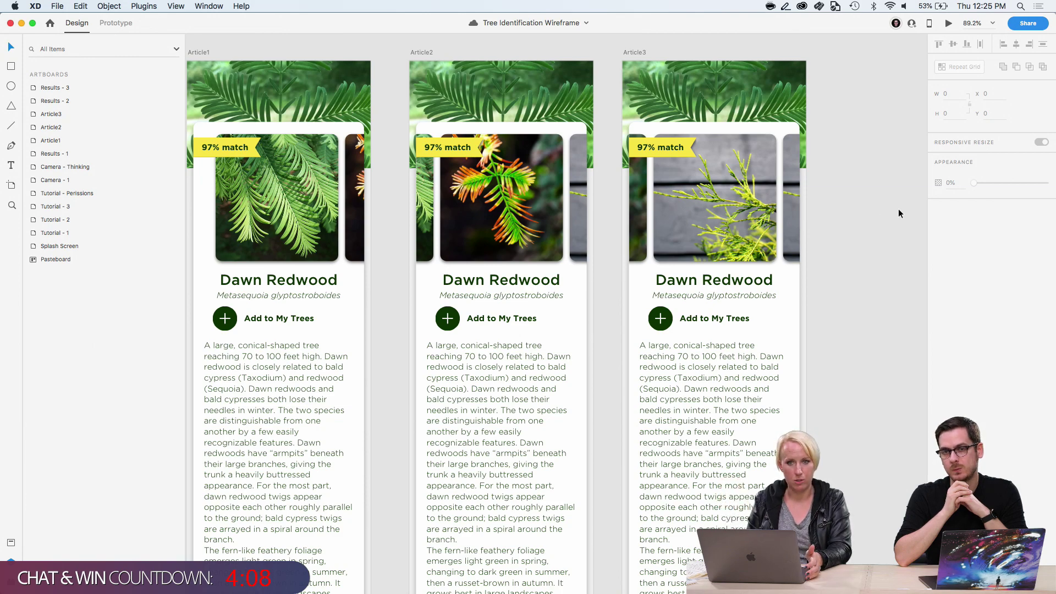
pyautogui.scroll(-3, 898, 213)
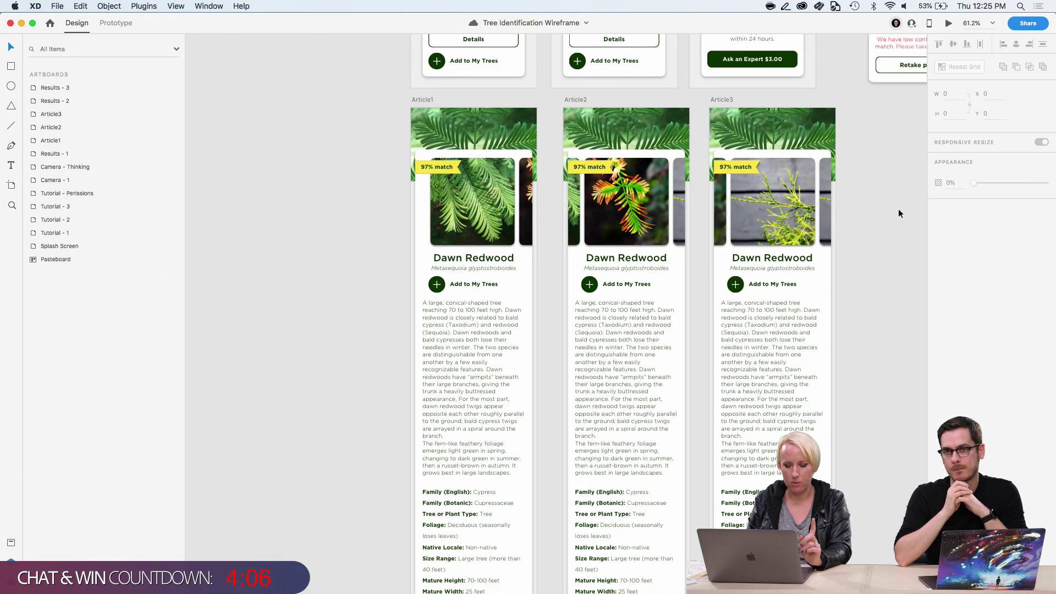
pyautogui.scroll(-3, 898, 209)
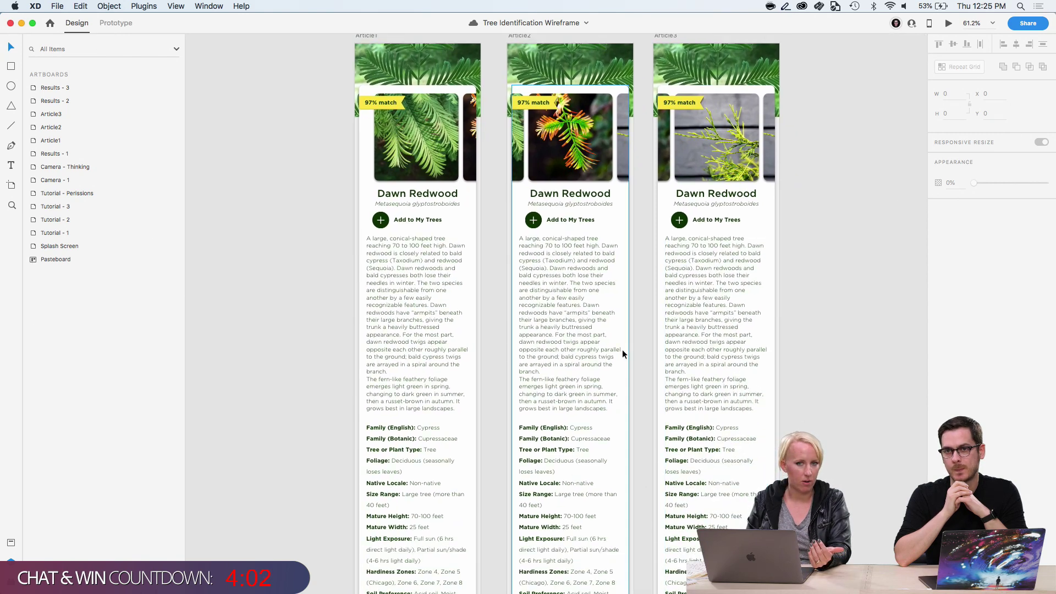
pyautogui.scroll(-5, 601, 346)
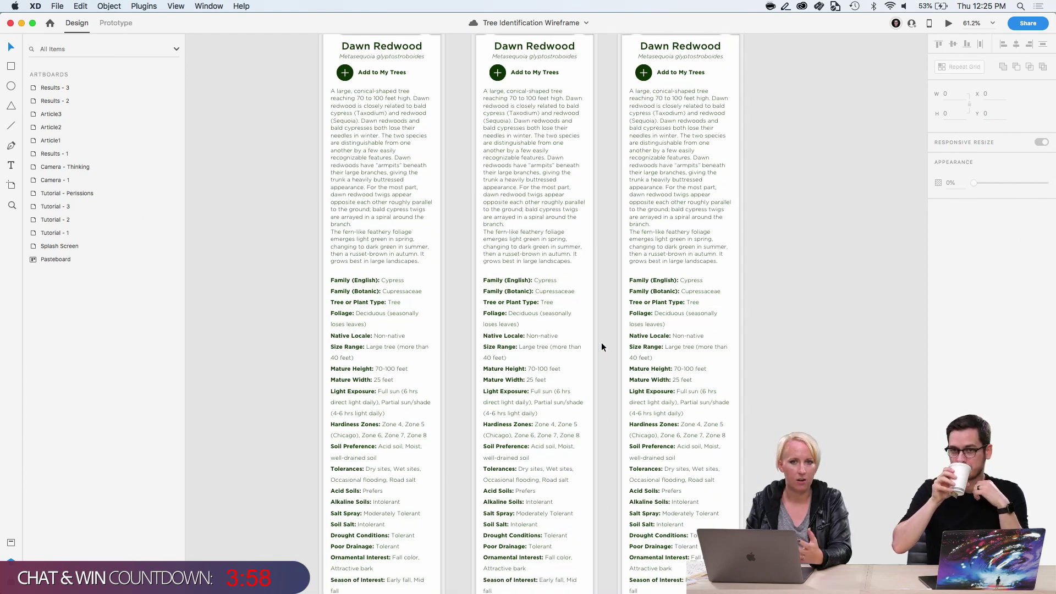
pyautogui.scroll(-3, 601, 346)
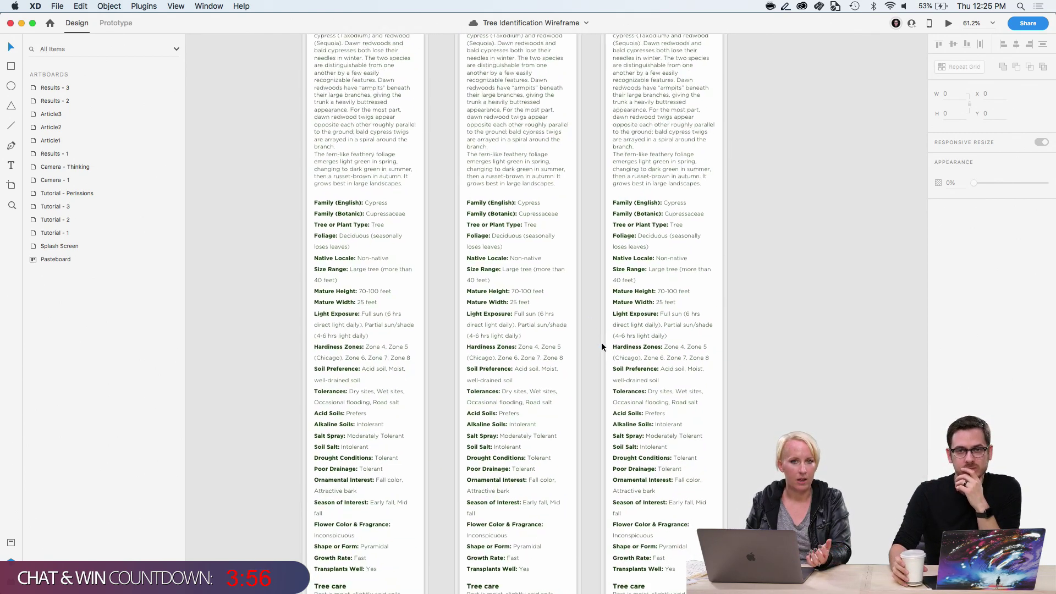
pyautogui.scroll(-1, 601, 346)
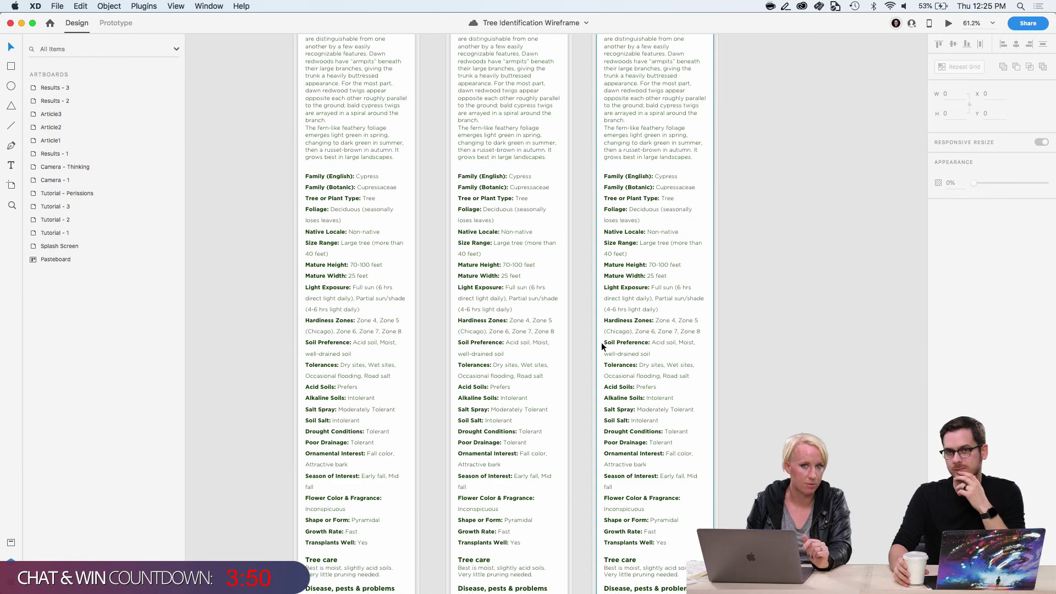
# Look back over the results, camera and tutorial artboards and compare them with the article screens
pyautogui.scroll(10, 602, 347)
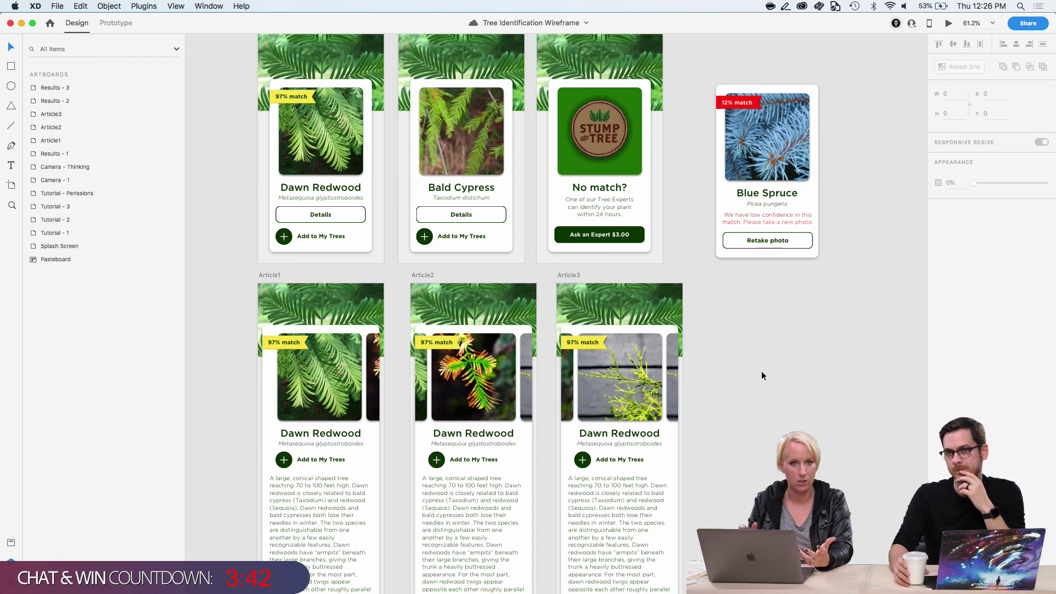
pyautogui.scroll(2, 761, 372)
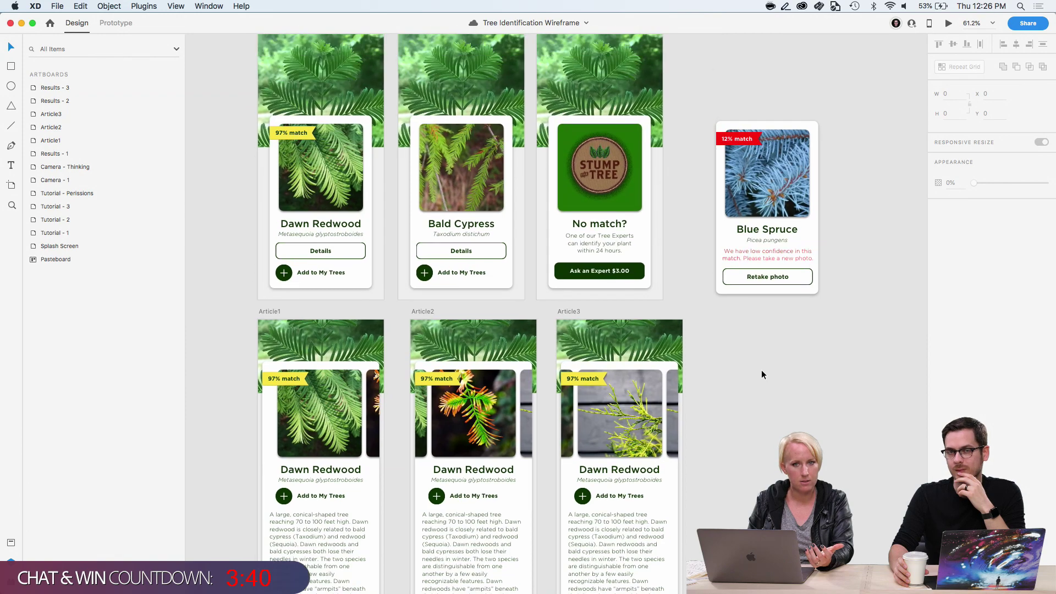
pyautogui.scroll(3, 498, 279)
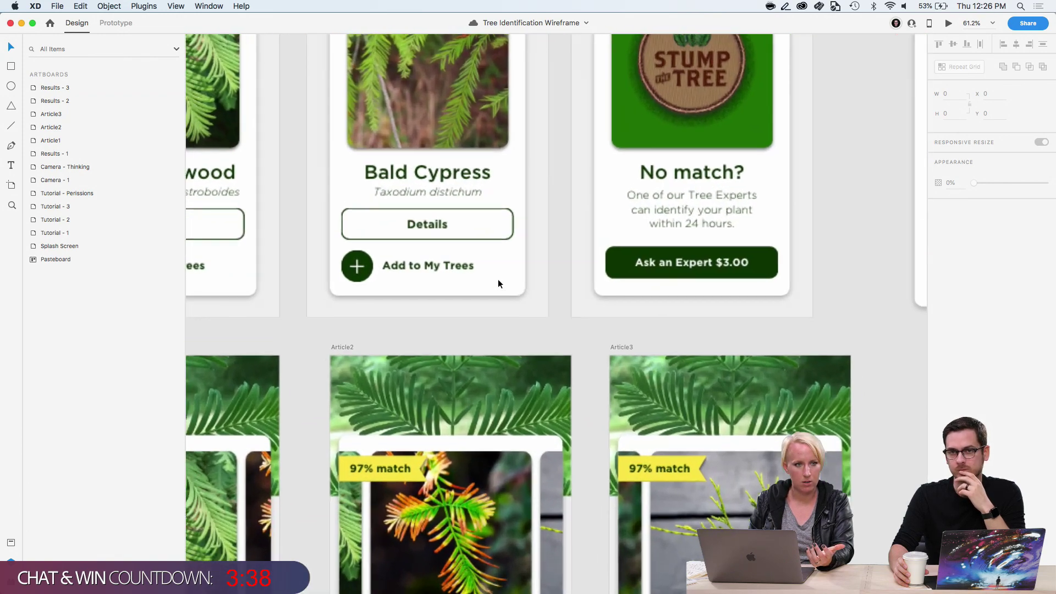
pyautogui.scroll(3, 499, 283)
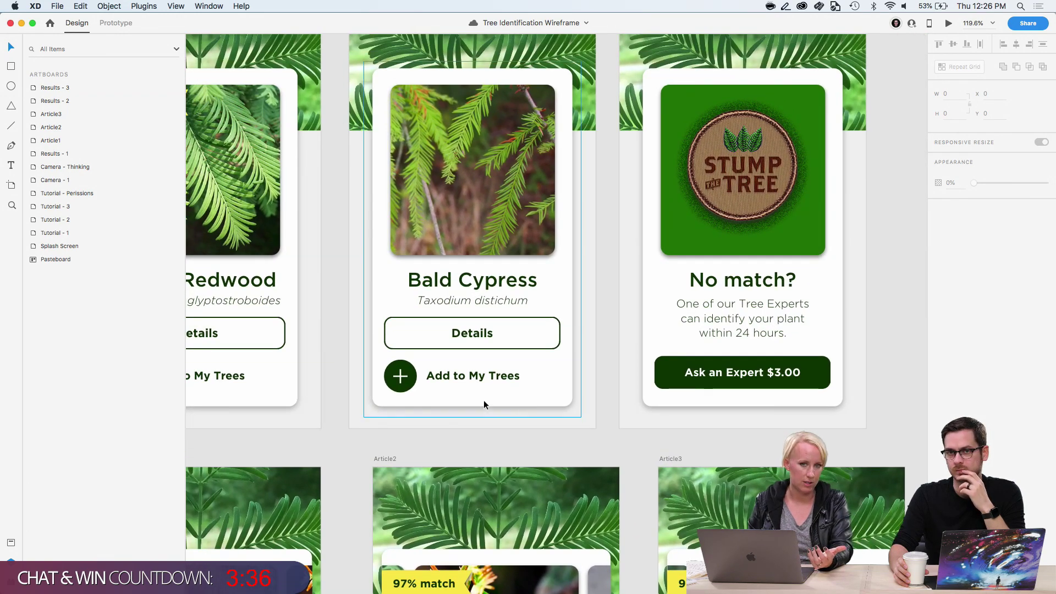
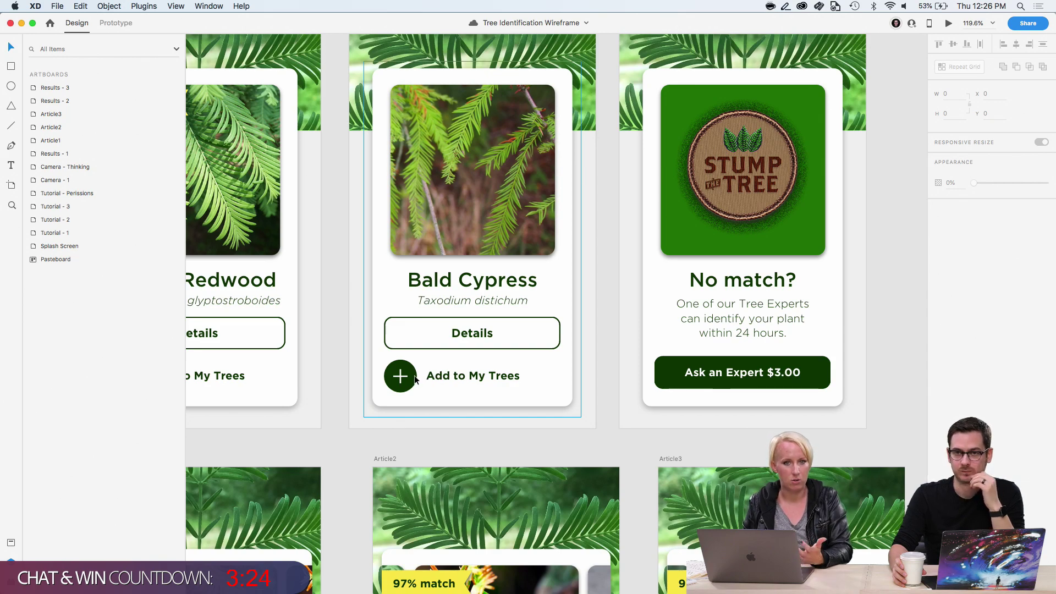
pyautogui.scroll(-5, 414, 378)
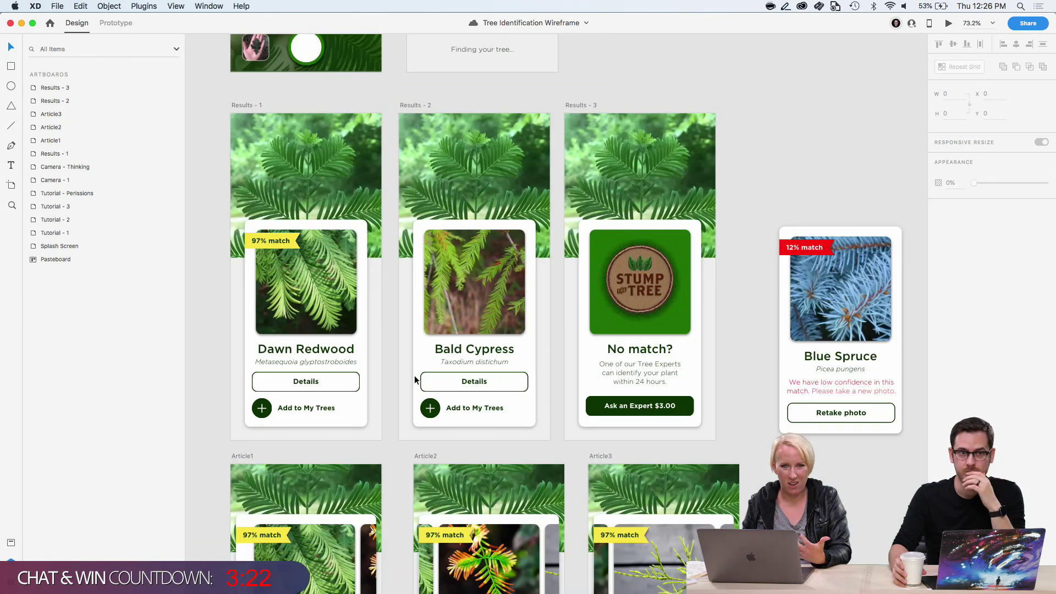
pyautogui.scroll(1, 415, 378)
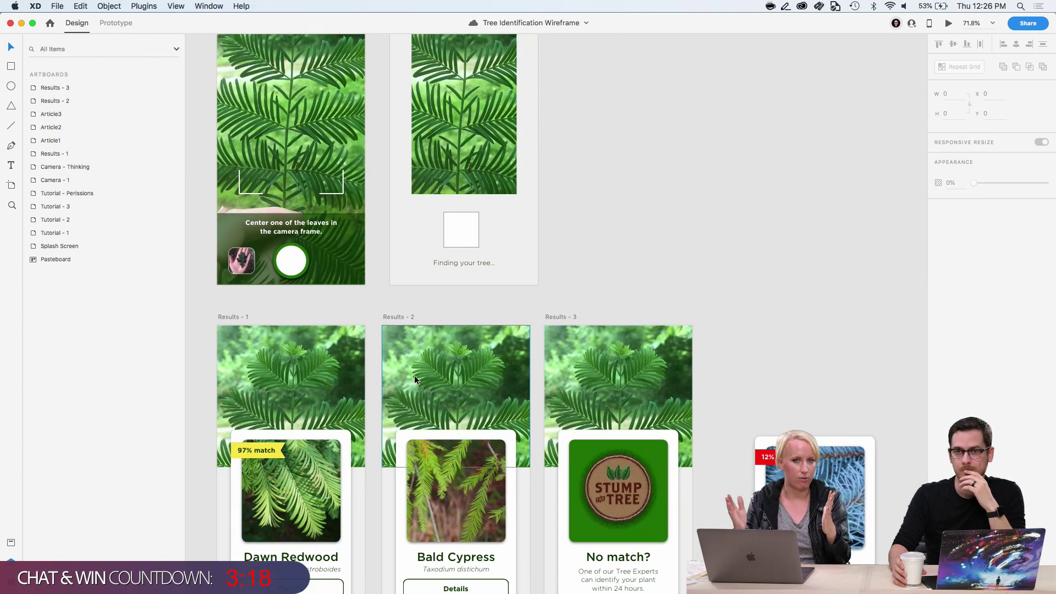
pyautogui.scroll(10, 414, 375)
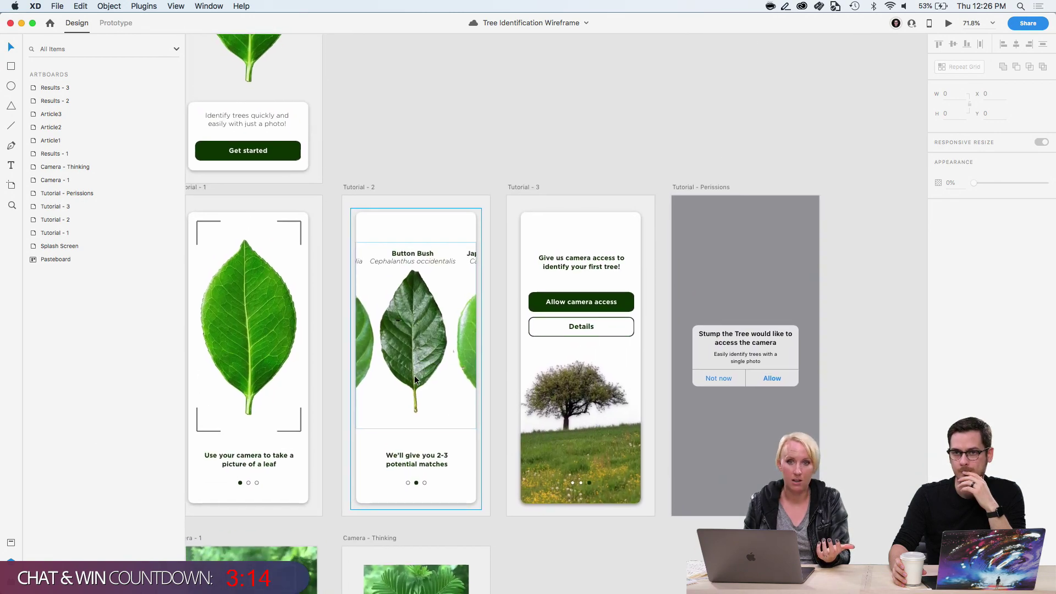
pyautogui.scroll(-12, 415, 375)
pyautogui.scroll(-10, 414, 375)
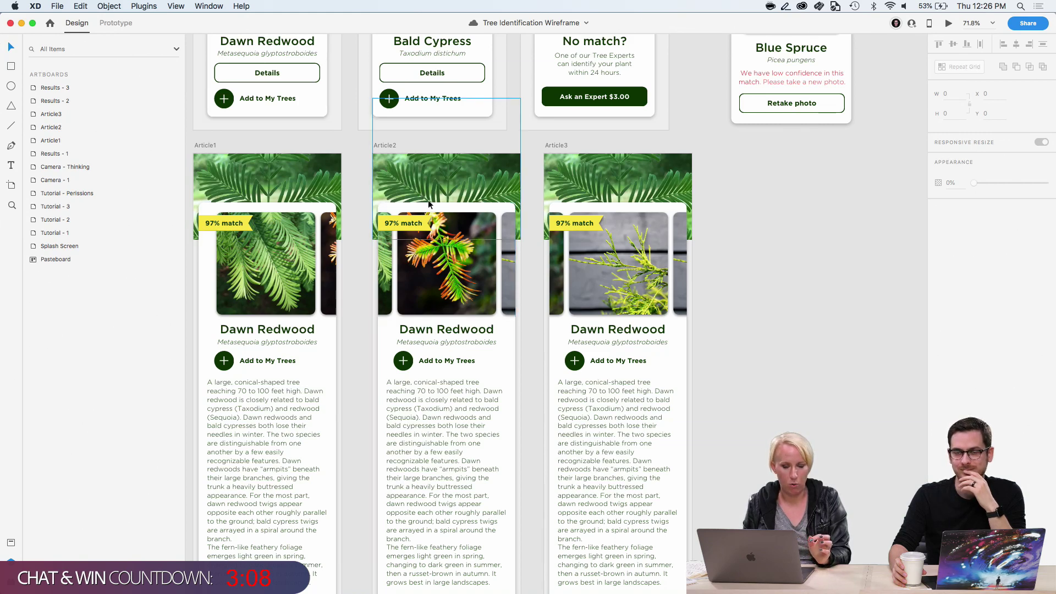
pyautogui.scroll(-1, 428, 200)
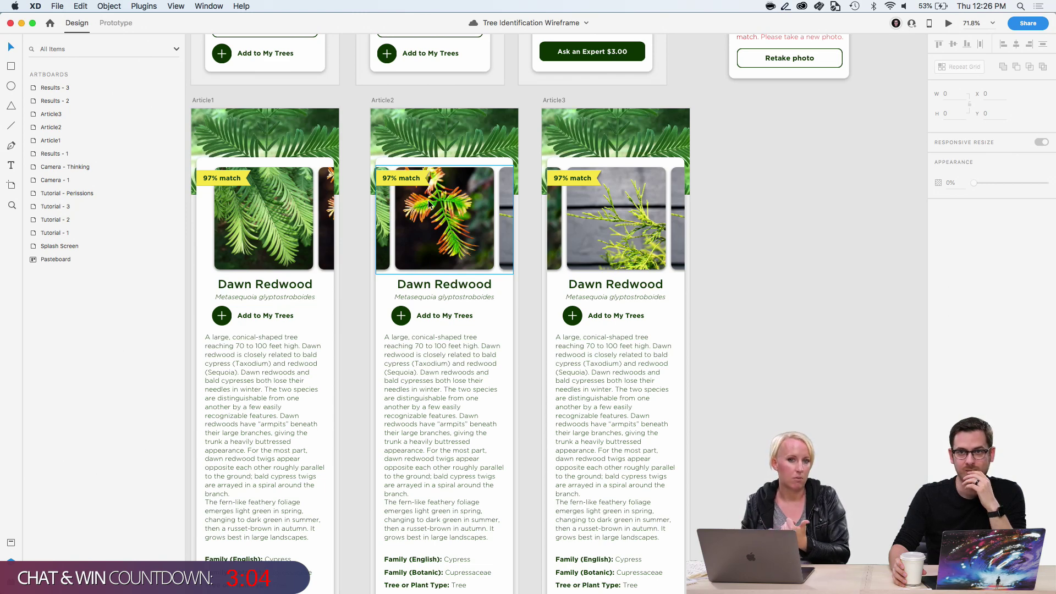
pyautogui.rightClick(753, 251)
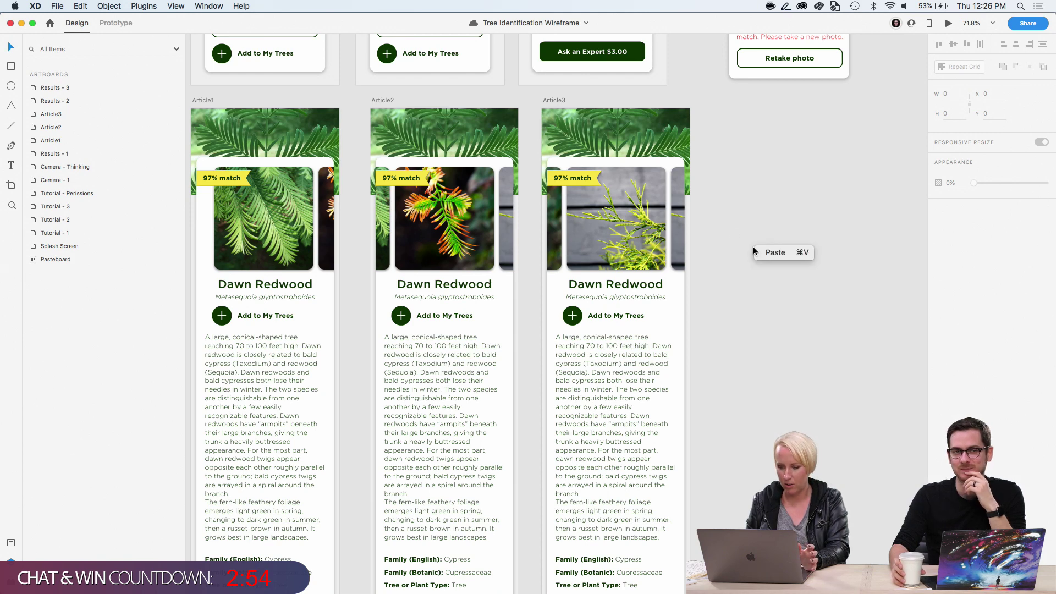
pyautogui.click(731, 226)
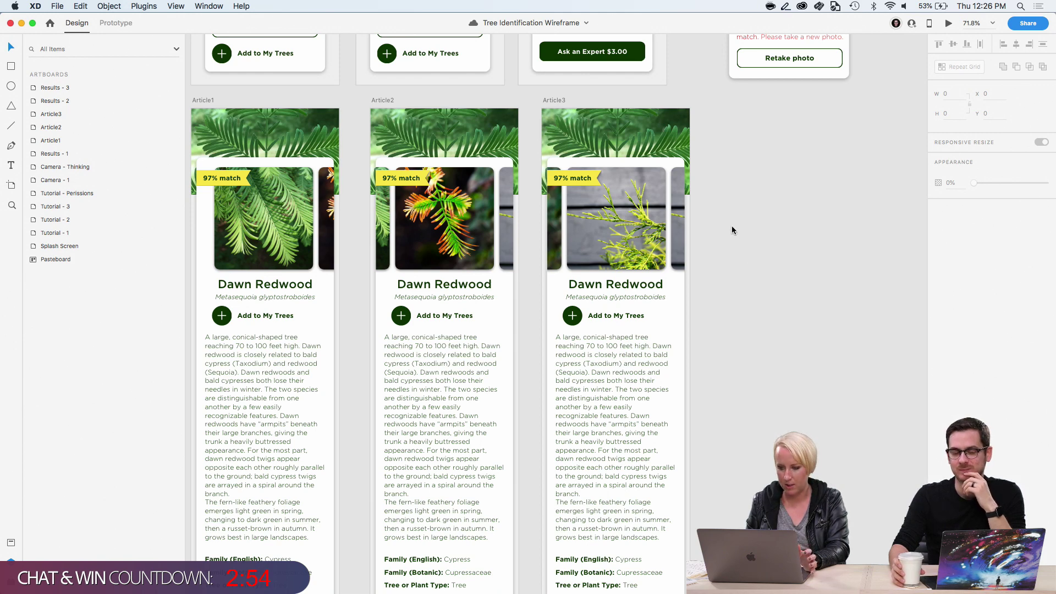
# Find the Hamburger component in the document assets and place an instance on the pasteboard beside Article3
pyautogui.click(11, 544)
pyautogui.scroll(-10, 135, 401)
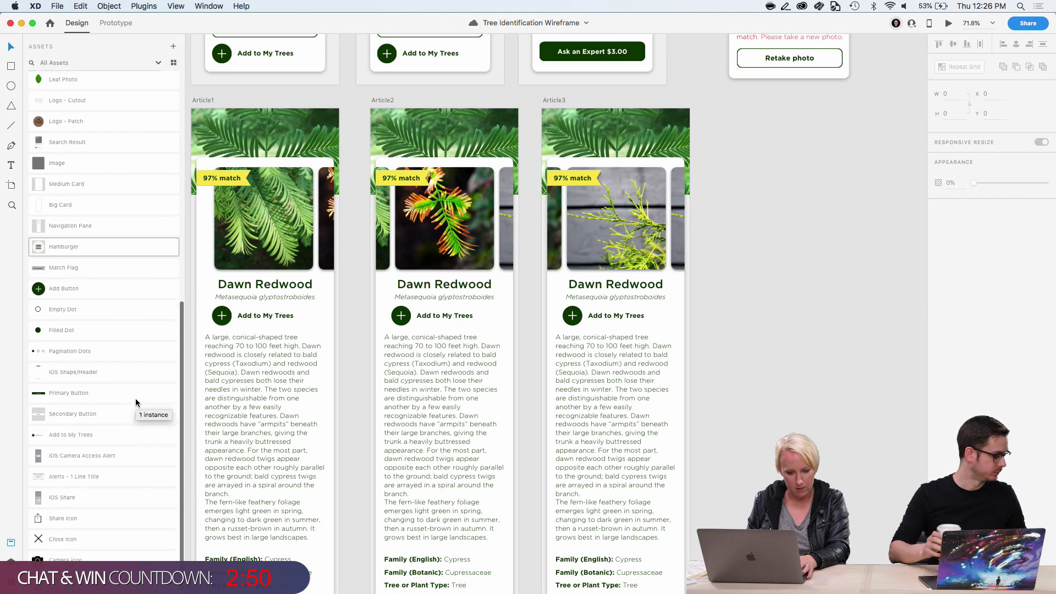
pyautogui.scroll(5, 136, 402)
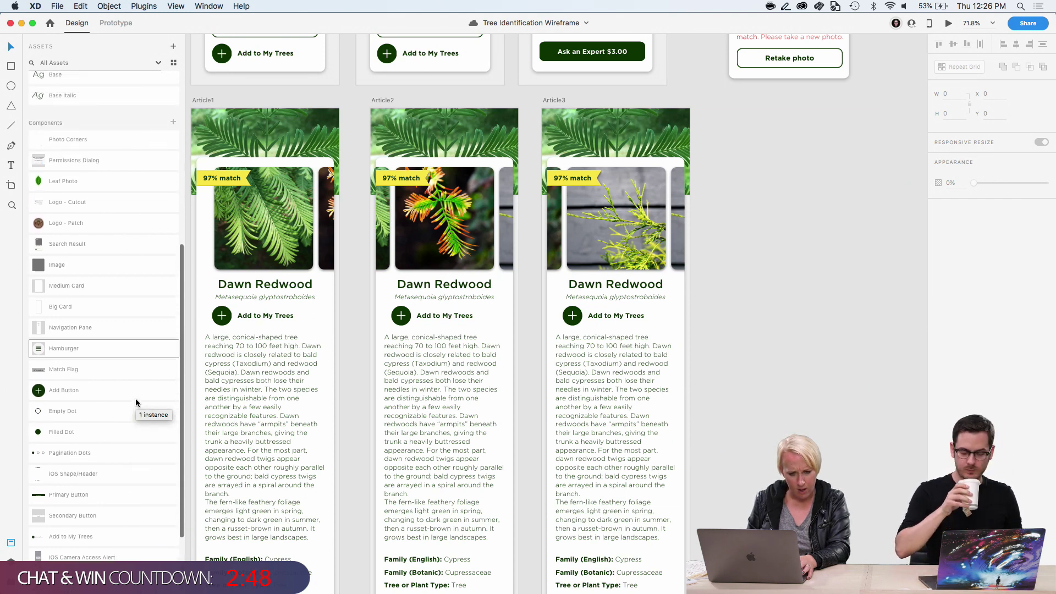
pyautogui.scroll(3, 136, 403)
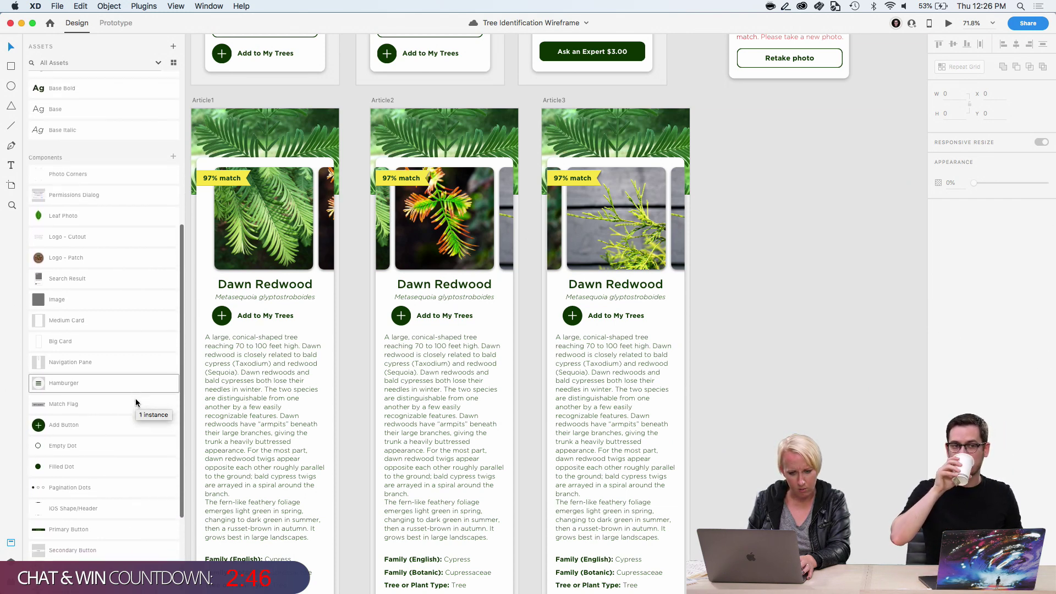
pyautogui.scroll(-1, 136, 404)
pyautogui.click(110, 347)
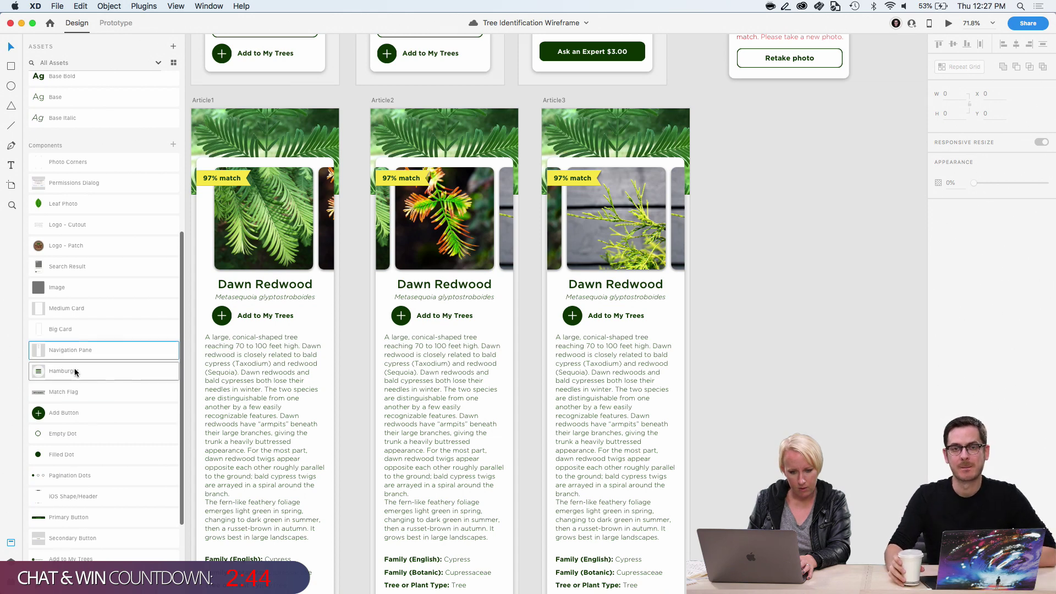
pyautogui.moveTo(76, 373); pyautogui.dragTo(772, 303)
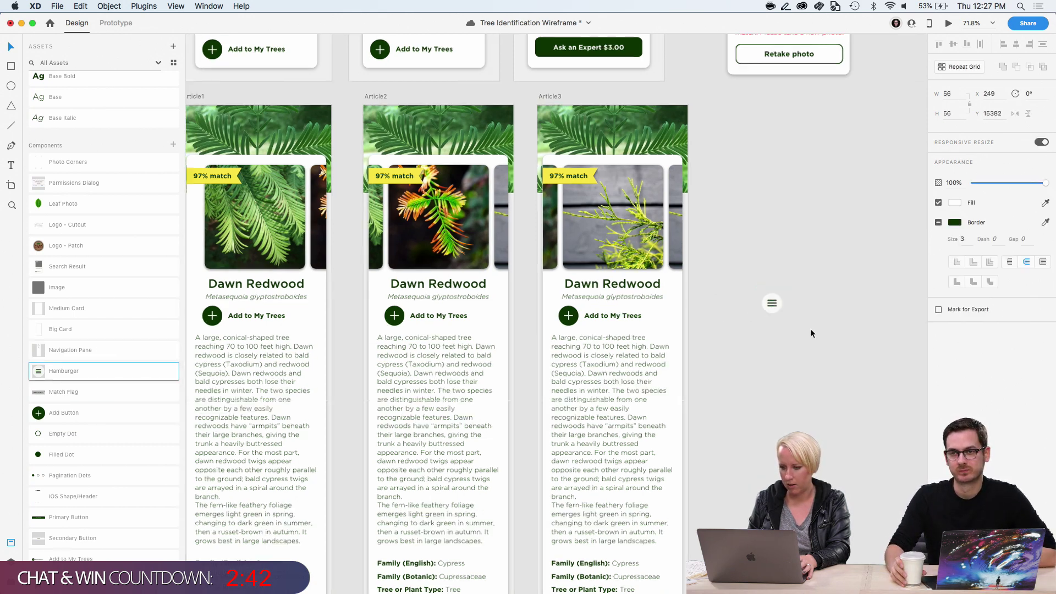
# Open the master component of the placed Hamburger icon for editing
pyautogui.scroll(5, 810, 333)
pyautogui.rightClick(663, 215)
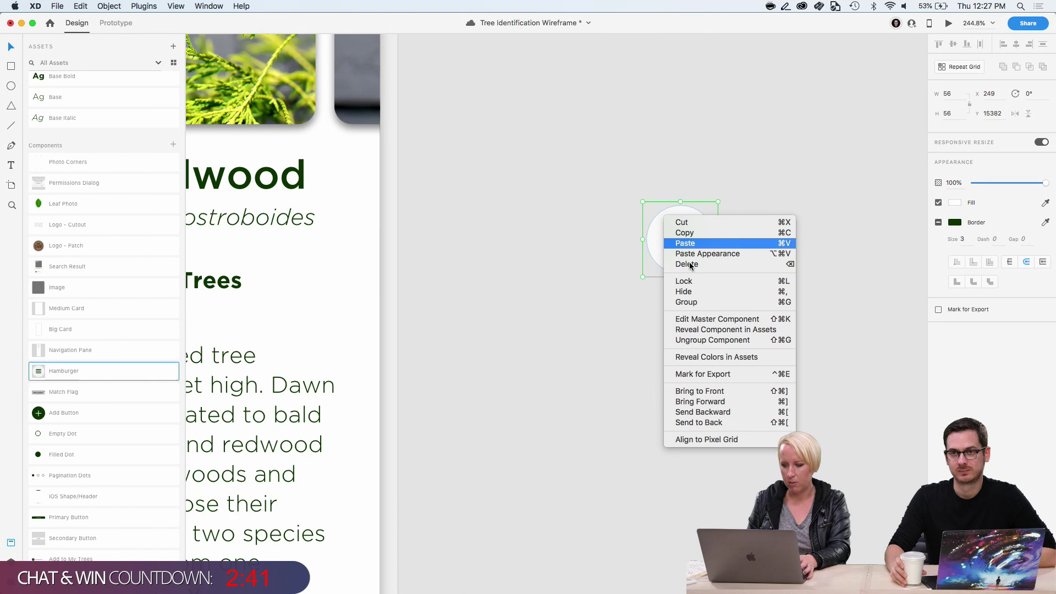
pyautogui.click(702, 320)
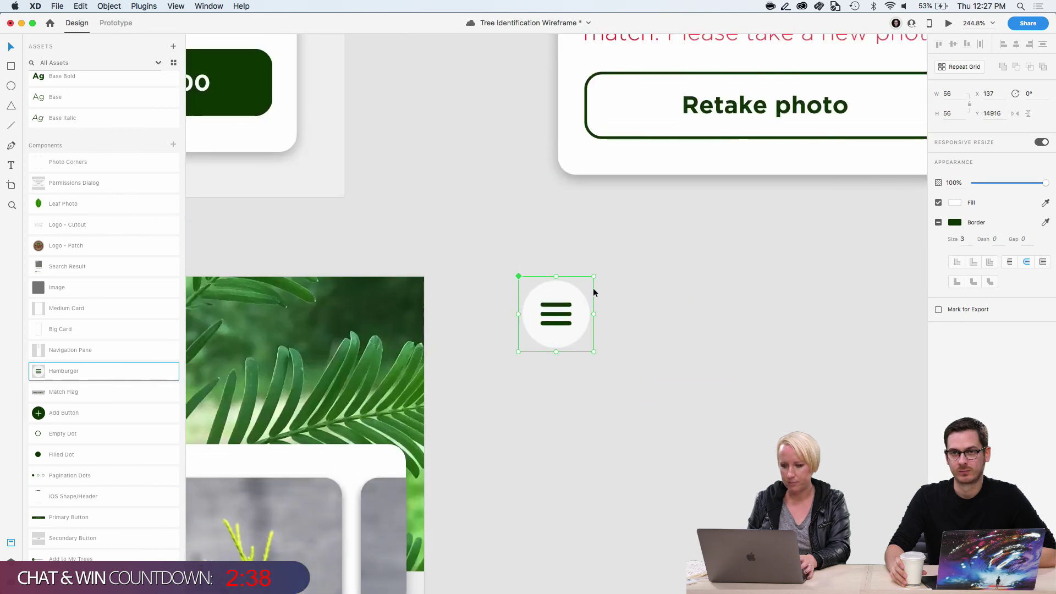
pyautogui.scroll(10, 557, 308)
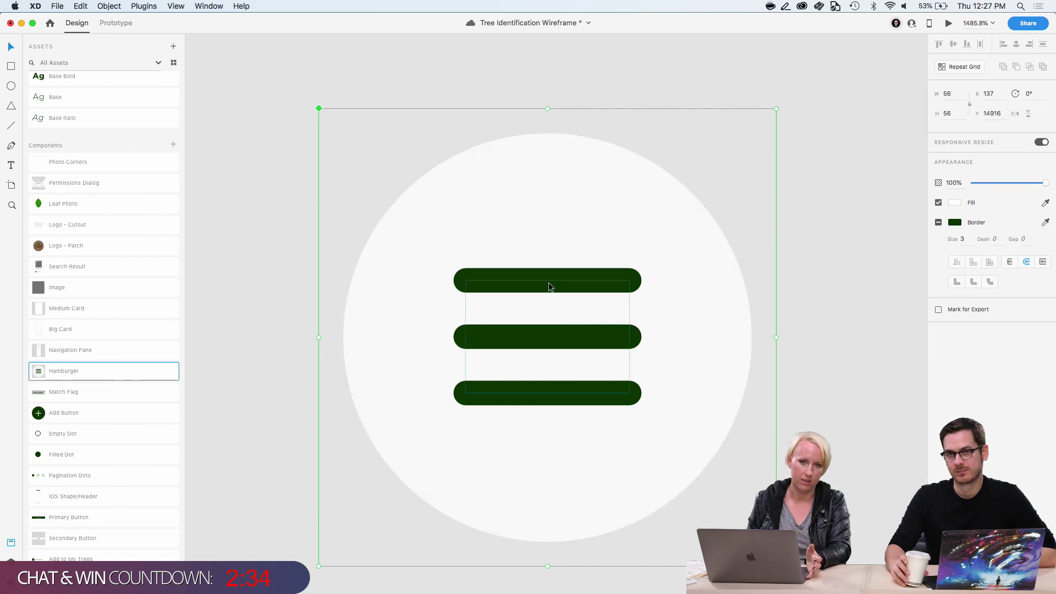
# Try to reshape the top bar of the hamburger icon by adding an anchor point along its line
pyautogui.doubleClick(549, 281)
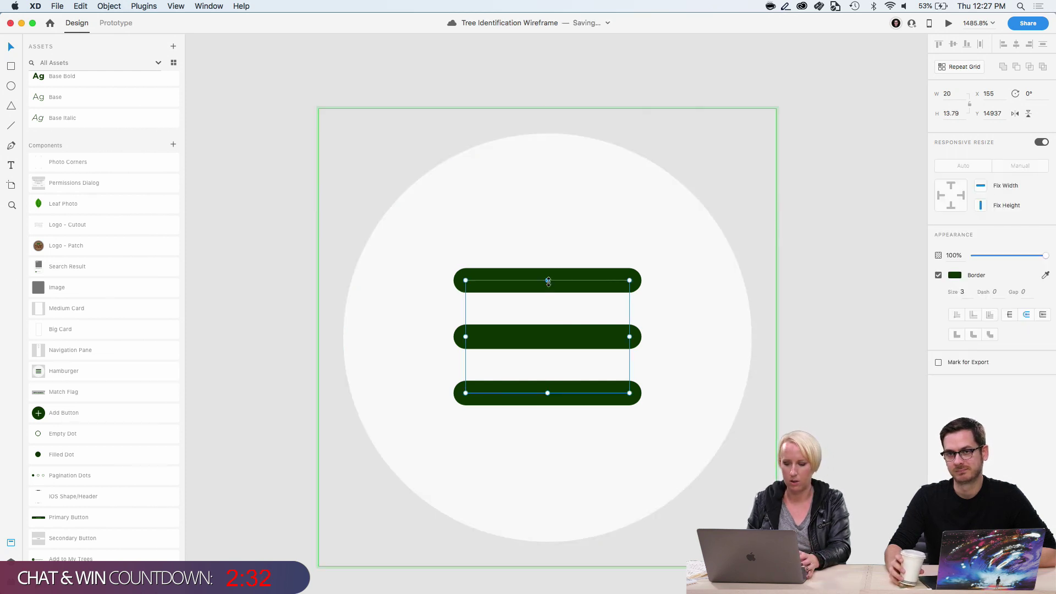
pyautogui.click(548, 281)
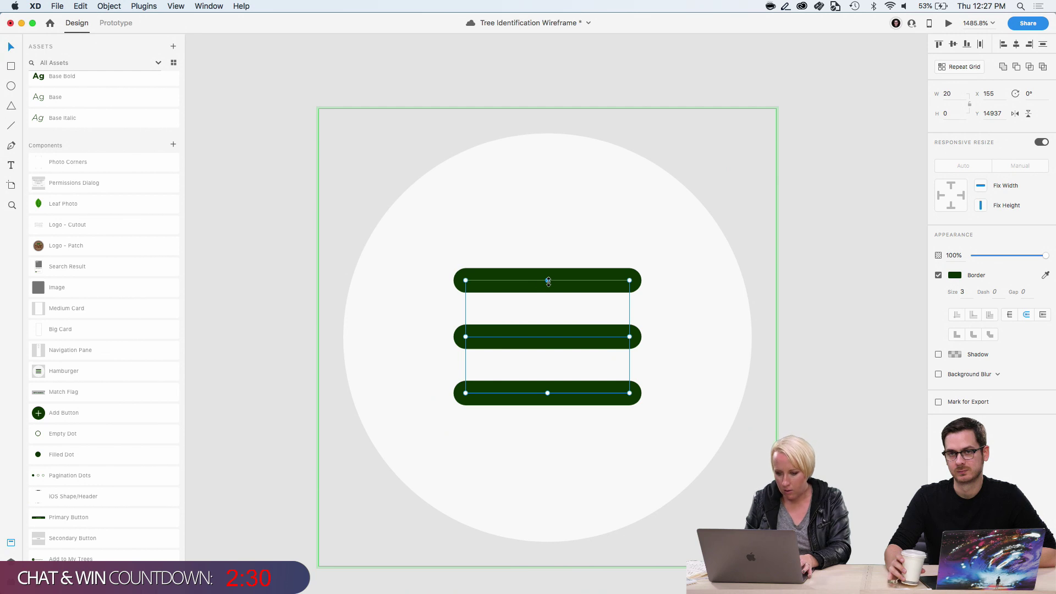
pyautogui.click(522, 281)
pyautogui.rightClick(522, 281)
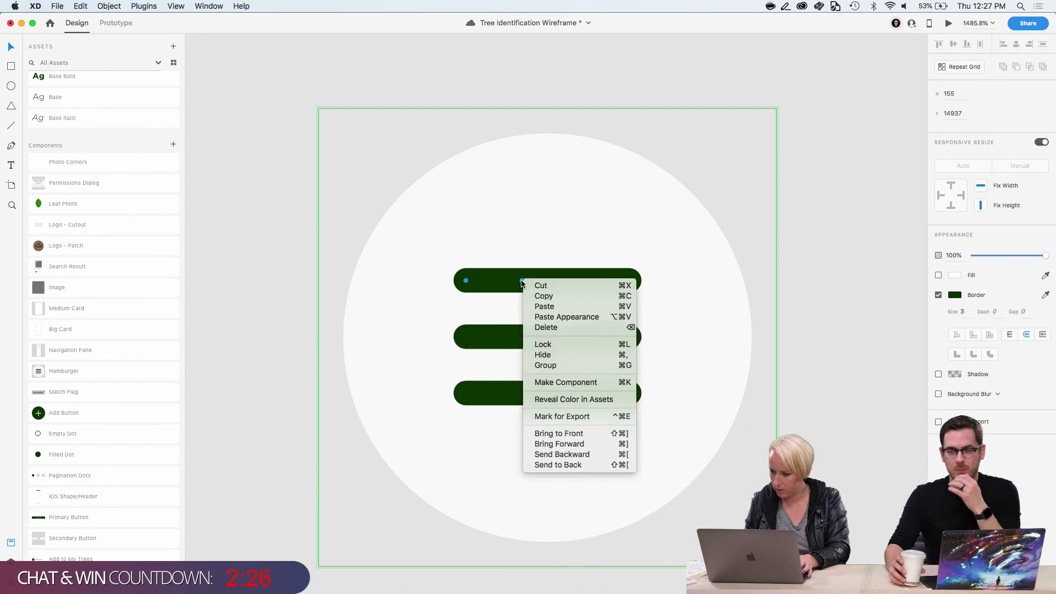
pyautogui.click(506, 282)
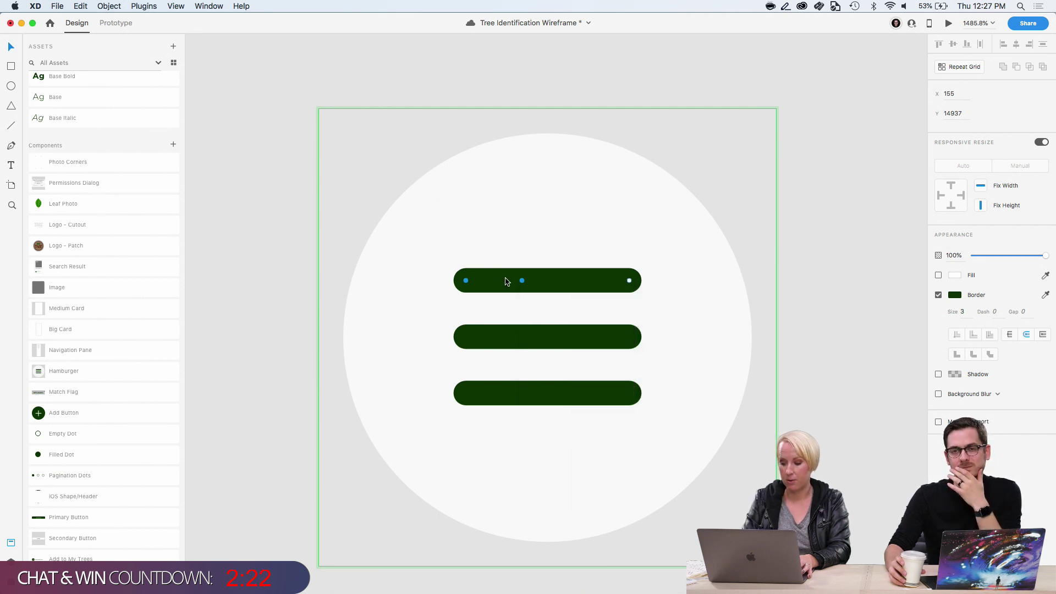
pyautogui.press('Delete')
pyautogui.press('super+z')
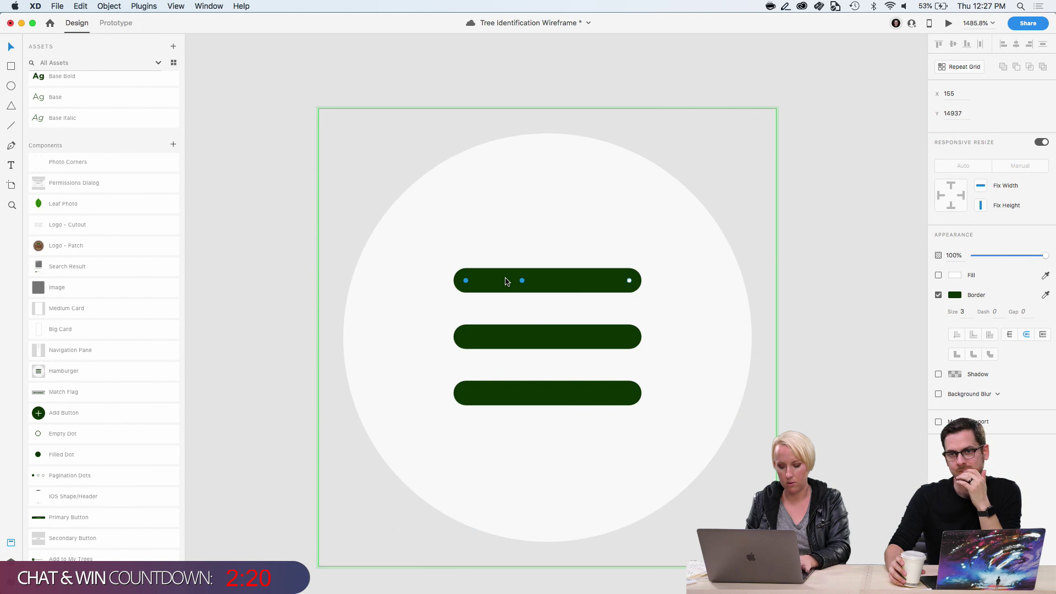
# Draw a thin rectangle about 23 wide and 2 high above the hamburger icon's top bar
pyautogui.press('r')
pyautogui.moveTo(449, 223); pyautogui.dragTo(638, 240)
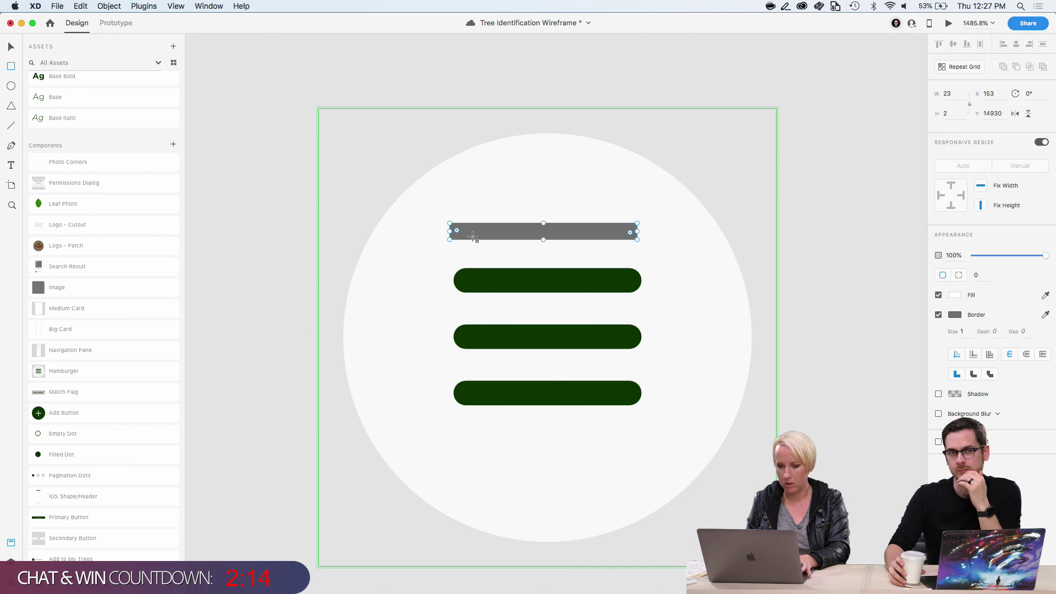
pyautogui.scroll(5, 473, 236)
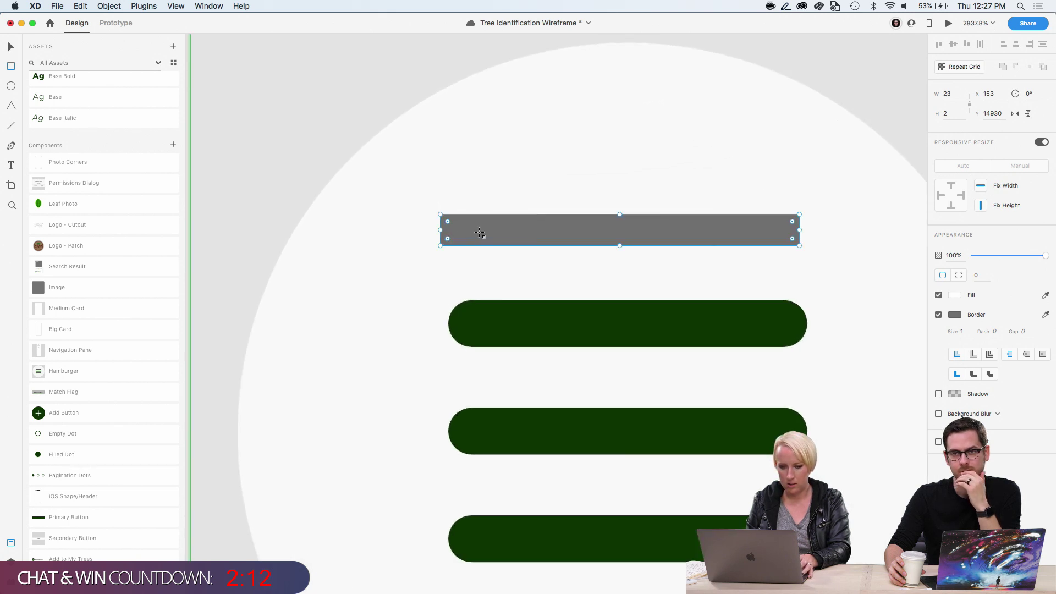
pyautogui.doubleClick(478, 232)
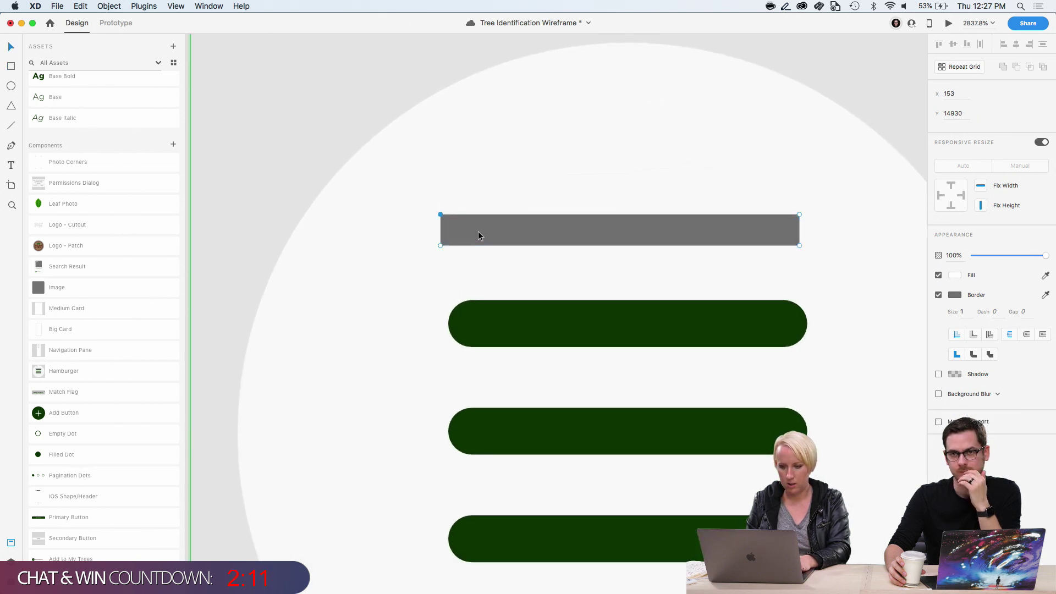
pyautogui.press('p')
pyautogui.click(445, 234)
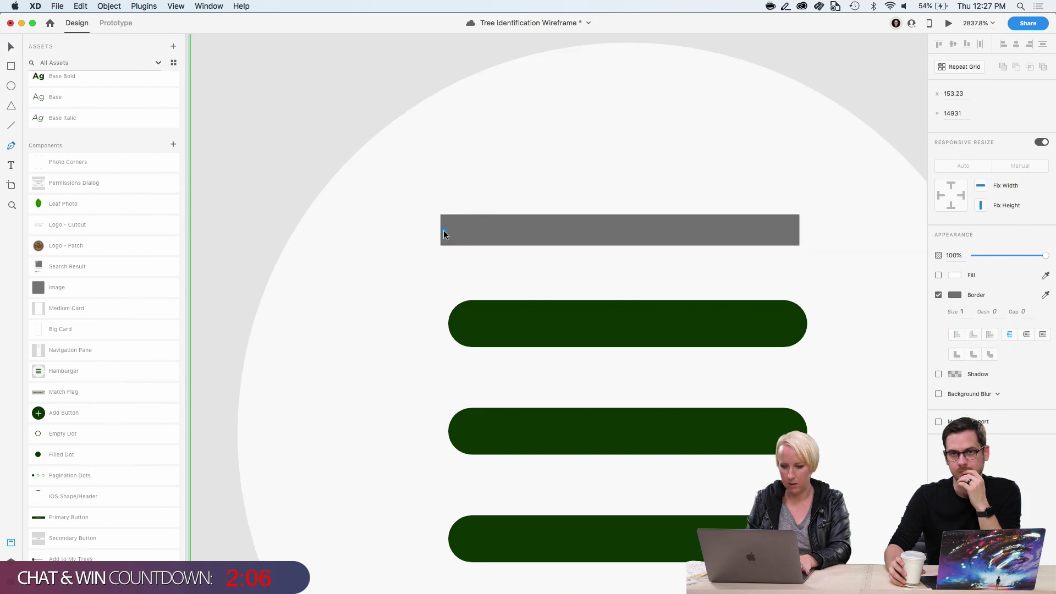
pyautogui.scroll(5, 449, 235)
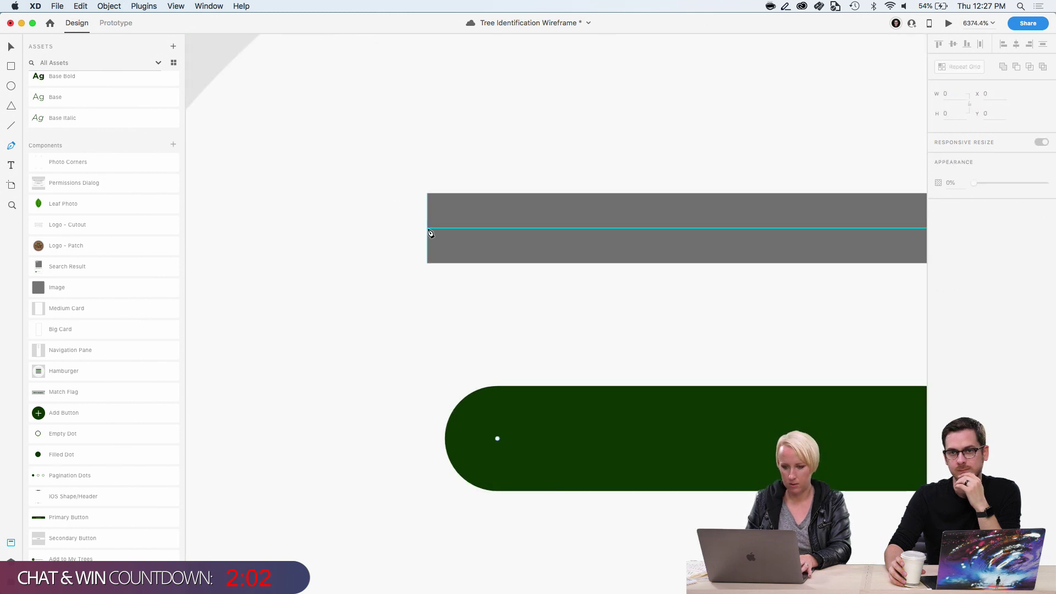
pyautogui.click(428, 228)
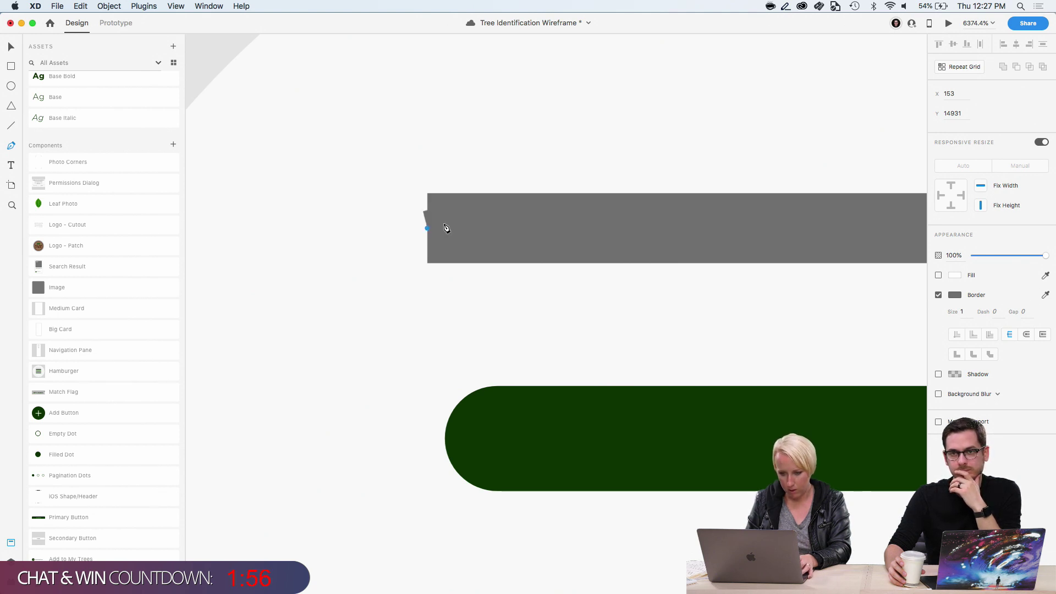
pyautogui.press('Escape')
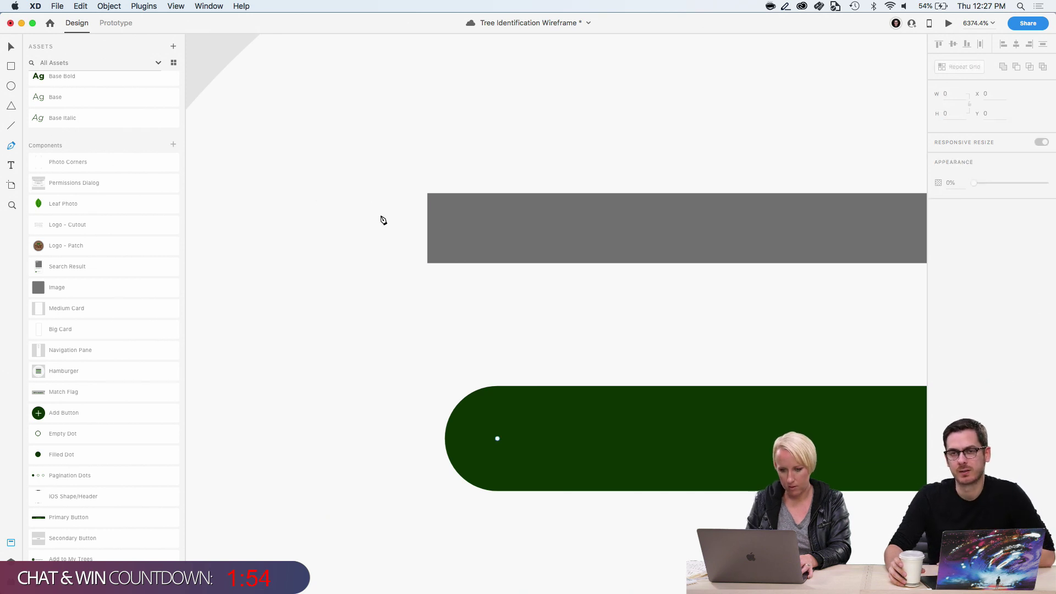
# Turn the rectangle's left end into one curved tip by adding a middle anchor point and deleting both corner points
pyautogui.click(538, 214)
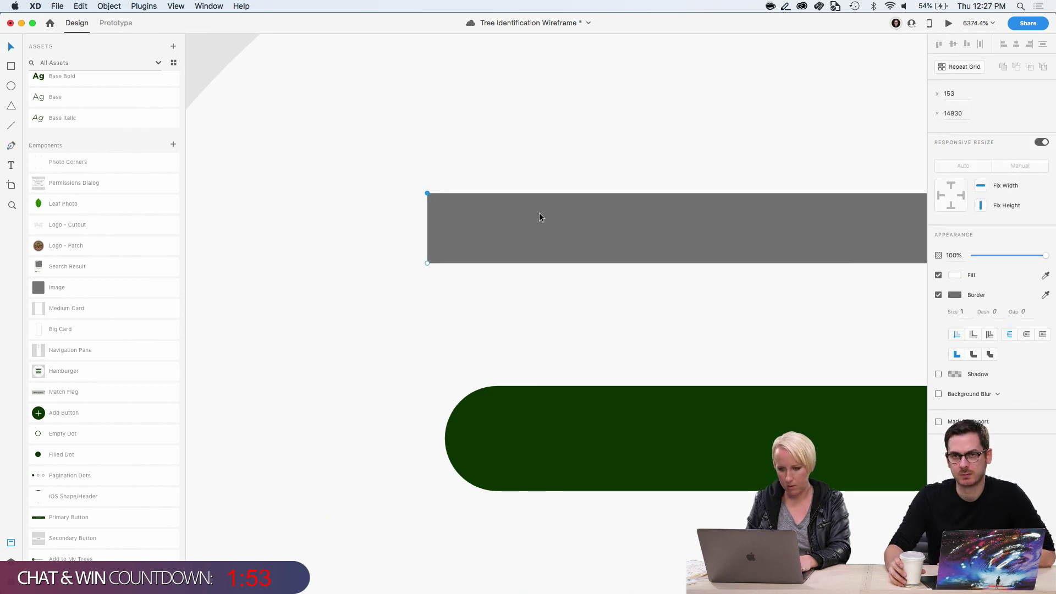
pyautogui.click(427, 230)
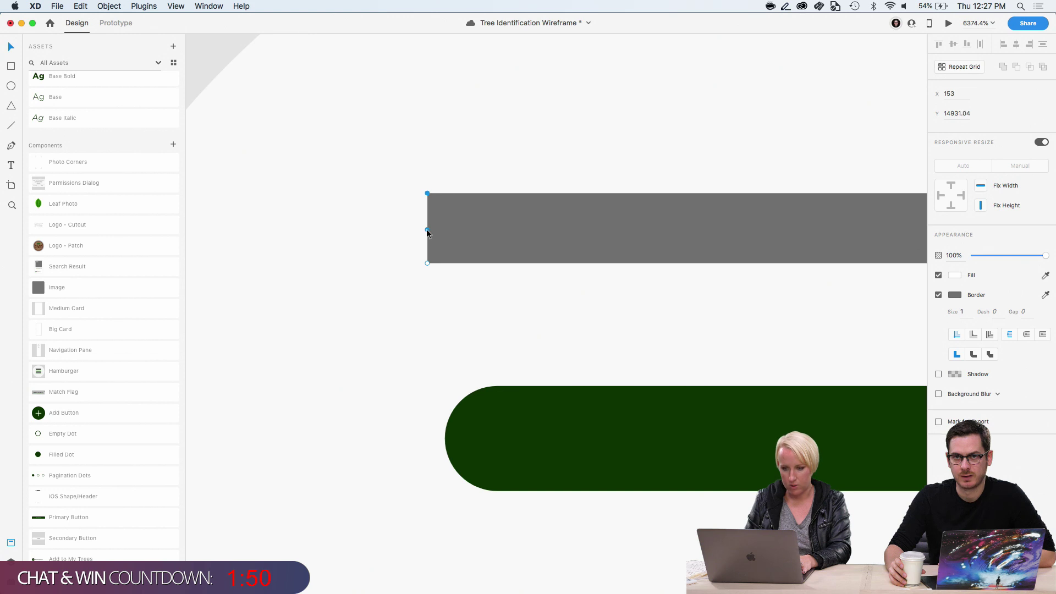
pyautogui.moveTo(428, 193)
pyautogui.mouseDown()
pyautogui.moveTo(449, 202)
pyautogui.moveTo(427, 193)
pyautogui.mouseUp()
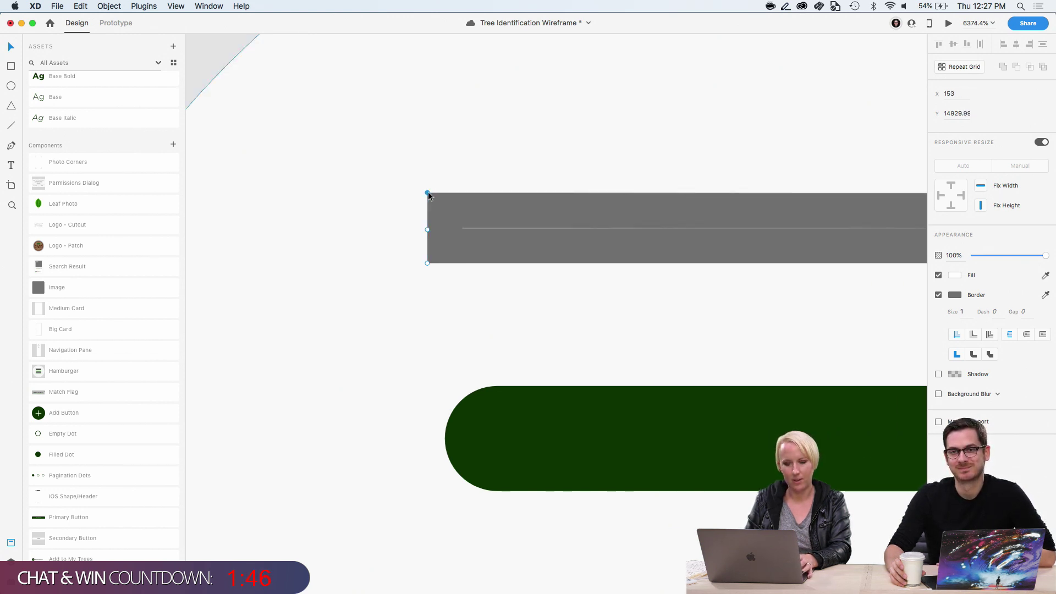
pyautogui.press('Delete')
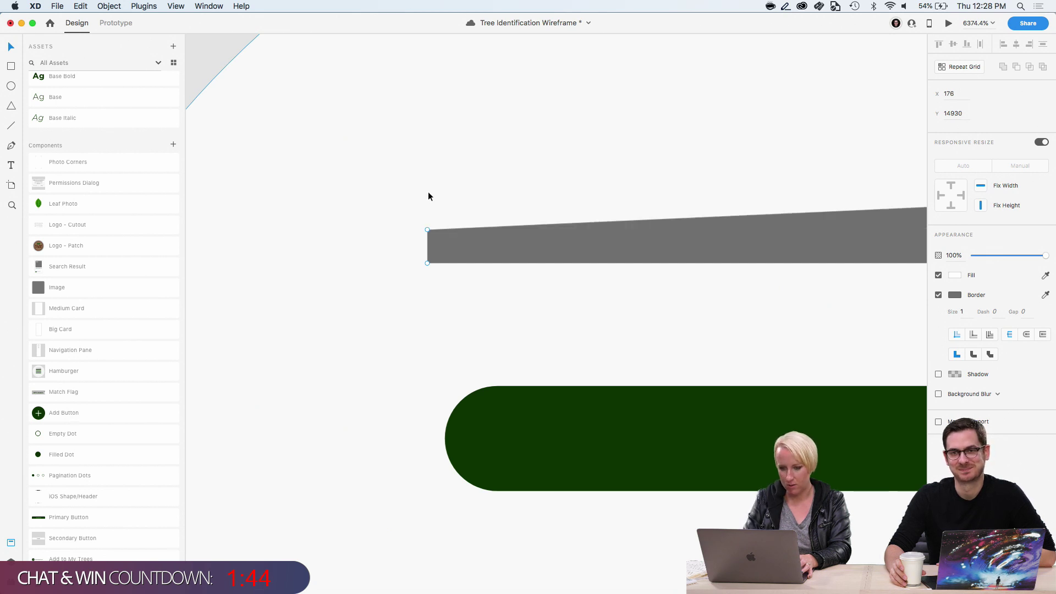
pyautogui.click(428, 263)
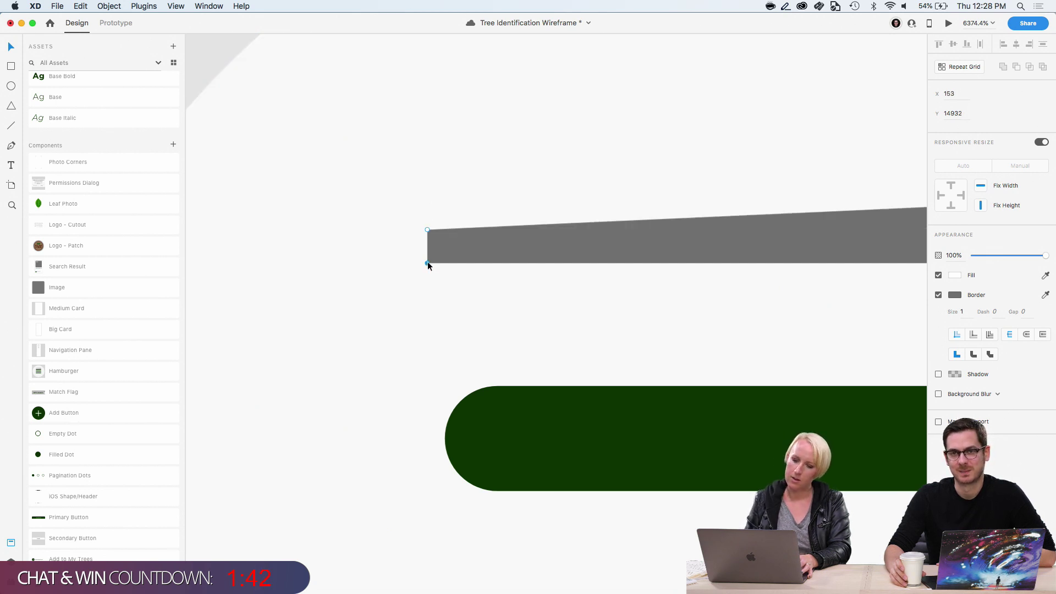
pyautogui.press('Delete')
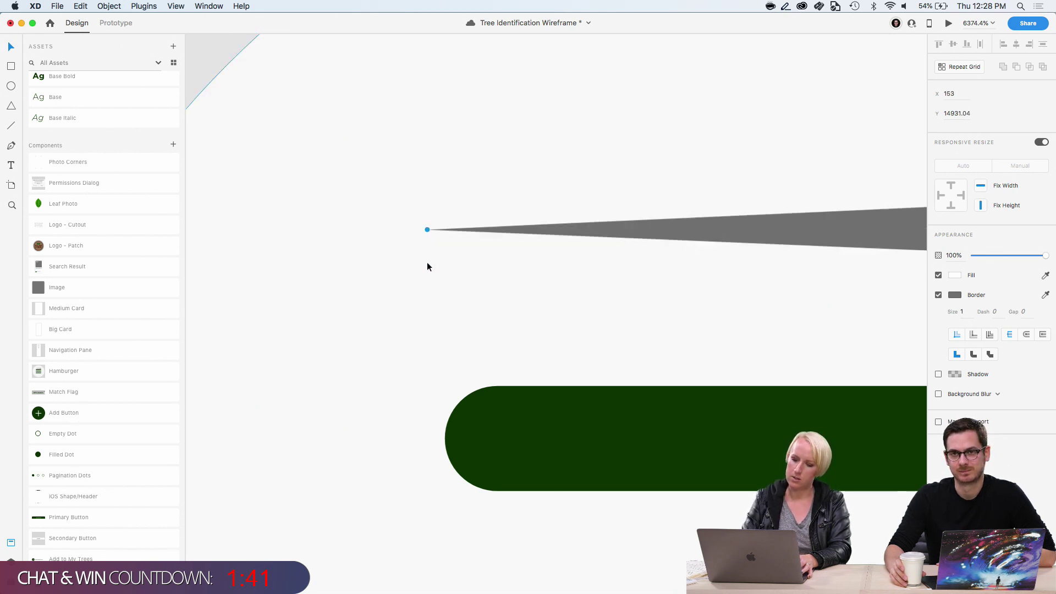
pyautogui.doubleClick(427, 229)
pyautogui.moveTo(427, 228)
pyautogui.mouseDown()
pyautogui.moveTo(427, 219)
pyautogui.moveTo(426, 247)
pyautogui.mouseUp()
# Try to taper the rectangle's right end to a single point at its mid-height
pyautogui.scroll(-3, 425, 246)
pyautogui.hscroll(3, 426, 246)
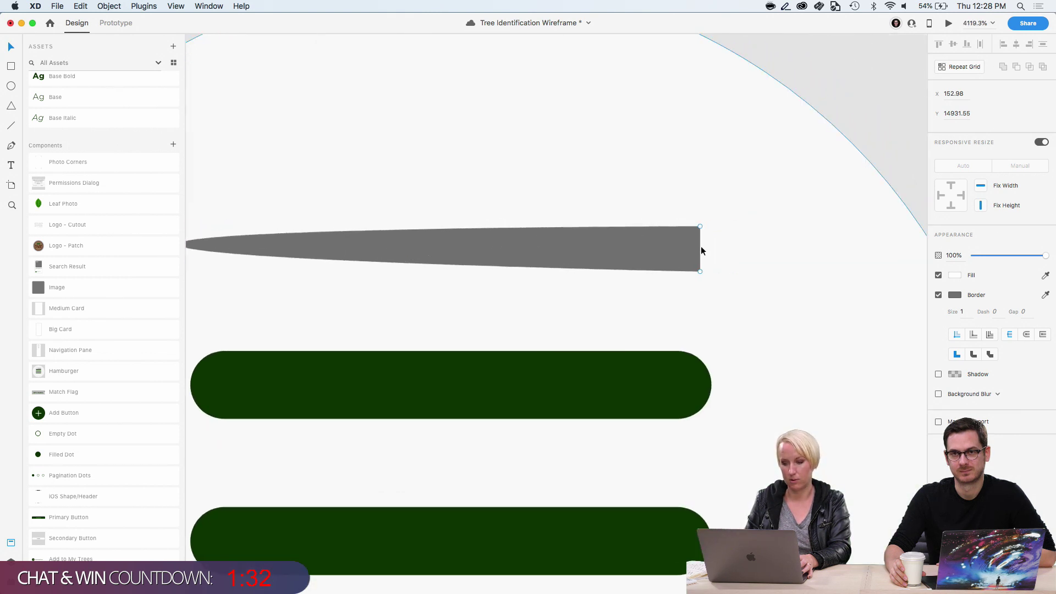
pyautogui.press('Escape')
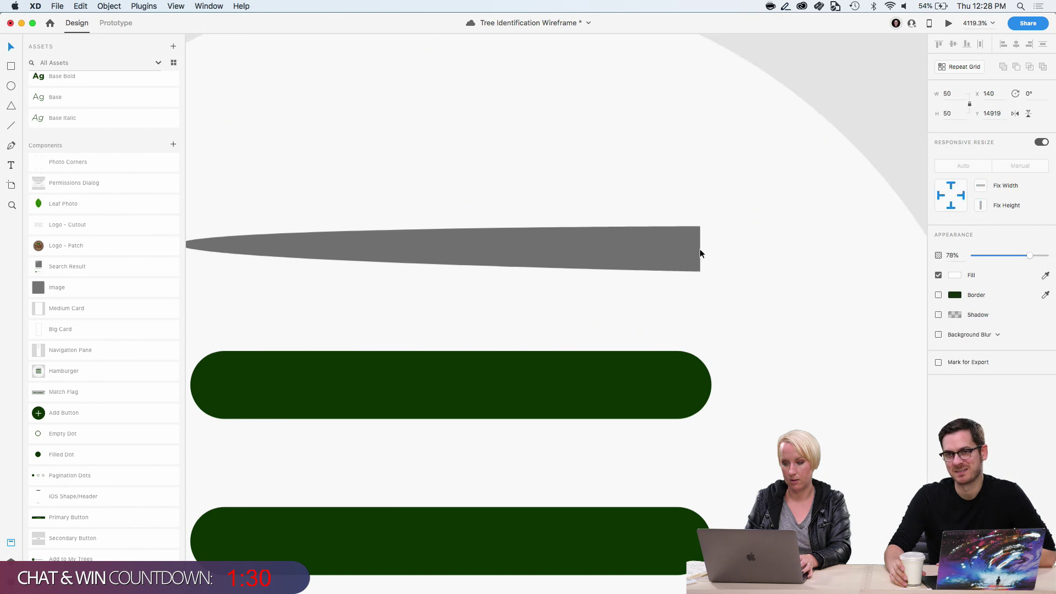
pyautogui.click(697, 249)
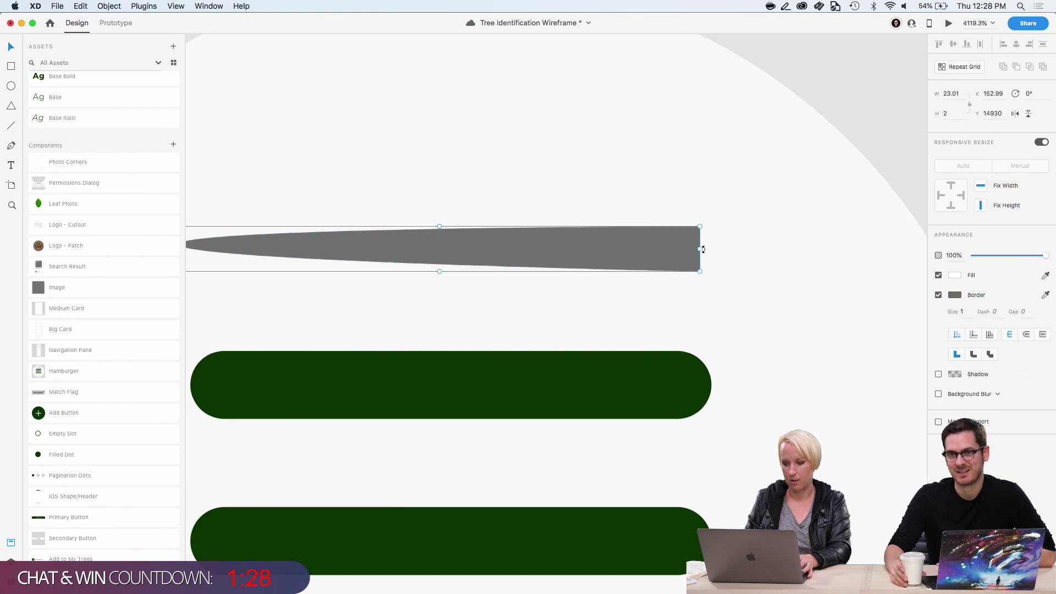
pyautogui.doubleClick(685, 239)
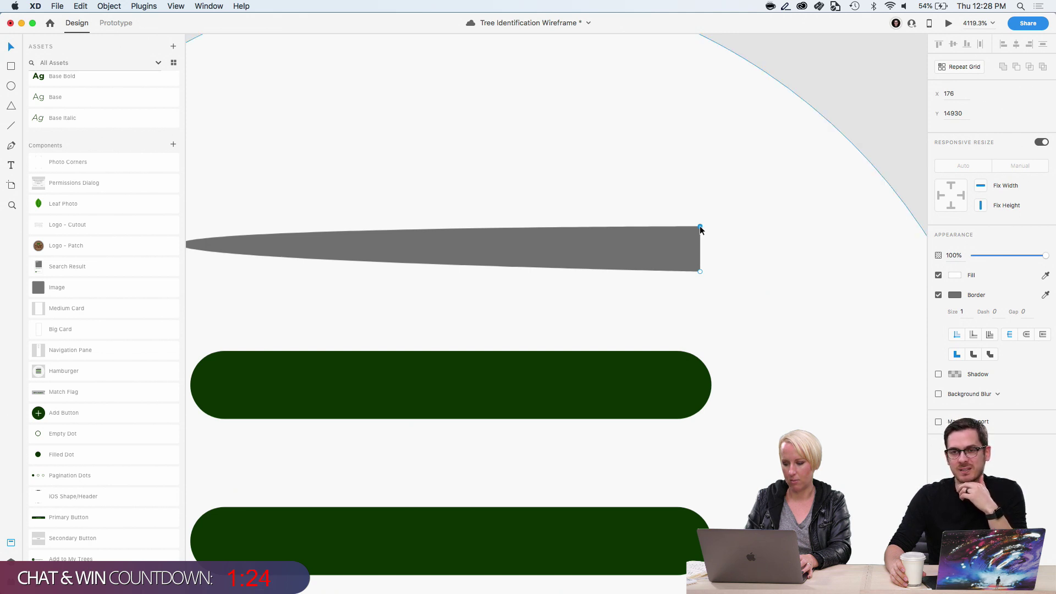
pyautogui.moveTo(701, 230); pyautogui.dragTo(699, 242)
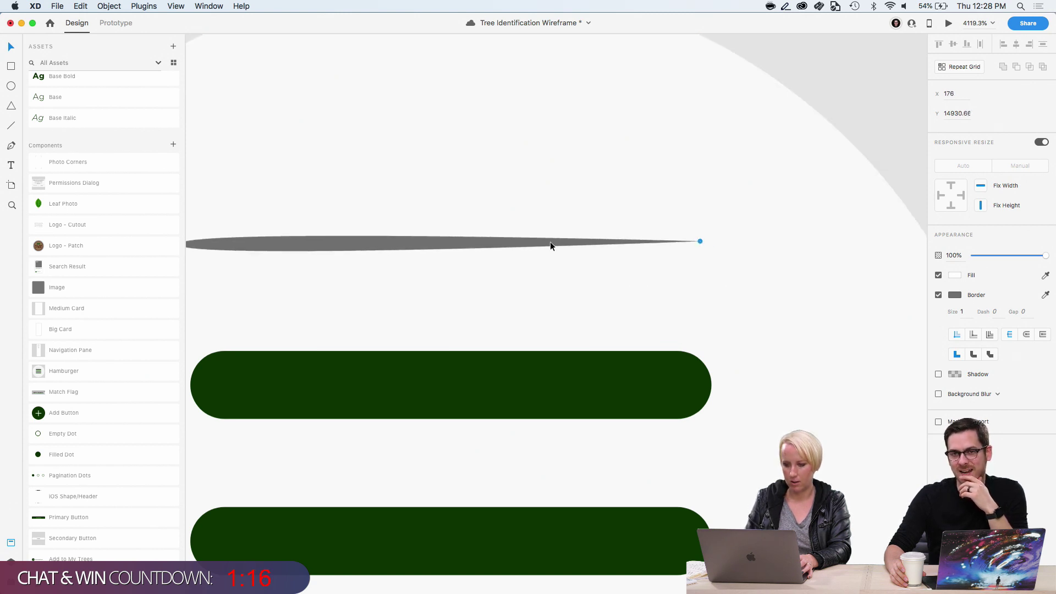
pyautogui.scroll(3, 701, 242)
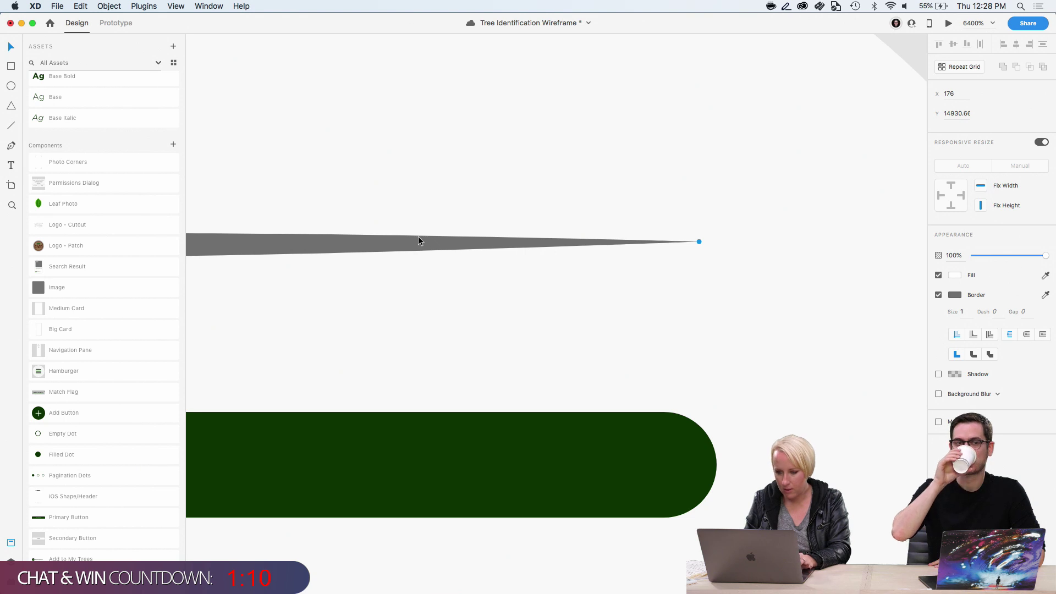
# Undo the last anchor point changes at the shape's right end
pyautogui.press('super+z')
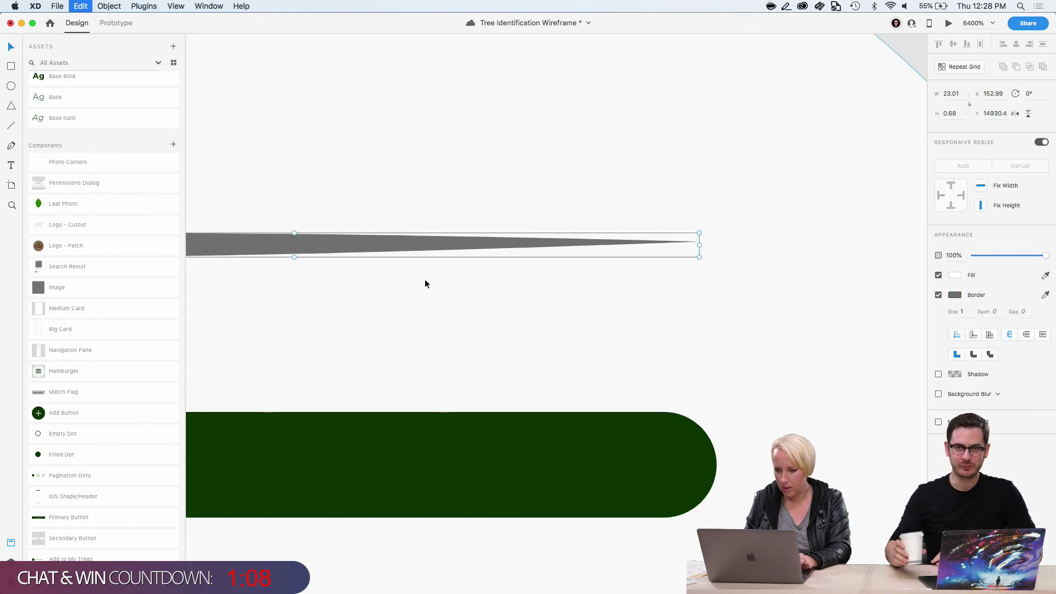
pyautogui.press('super+z')
pyautogui.press('super+z')
pyautogui.press('super+z')
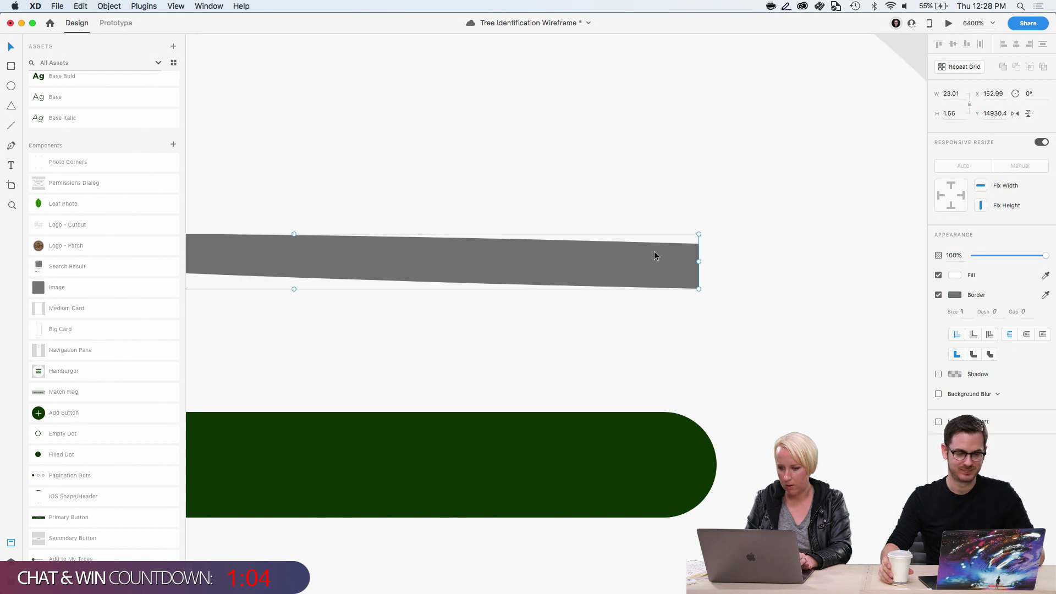
# Rework the shape's right end into a single tip and move it to about X 175.89, Y 14931.49
pyautogui.doubleClick(639, 264)
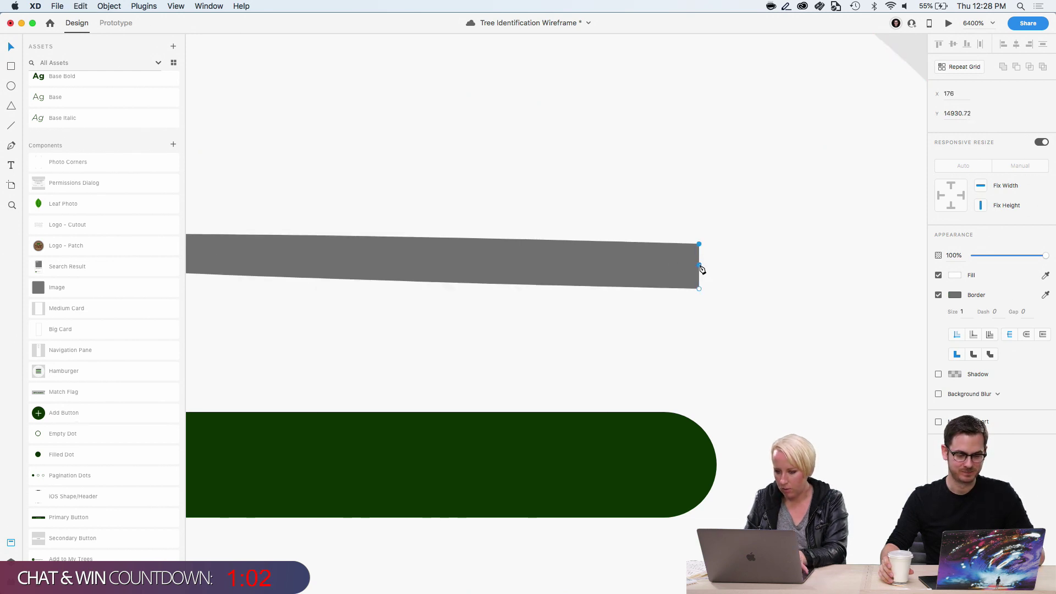
pyautogui.click(699, 265)
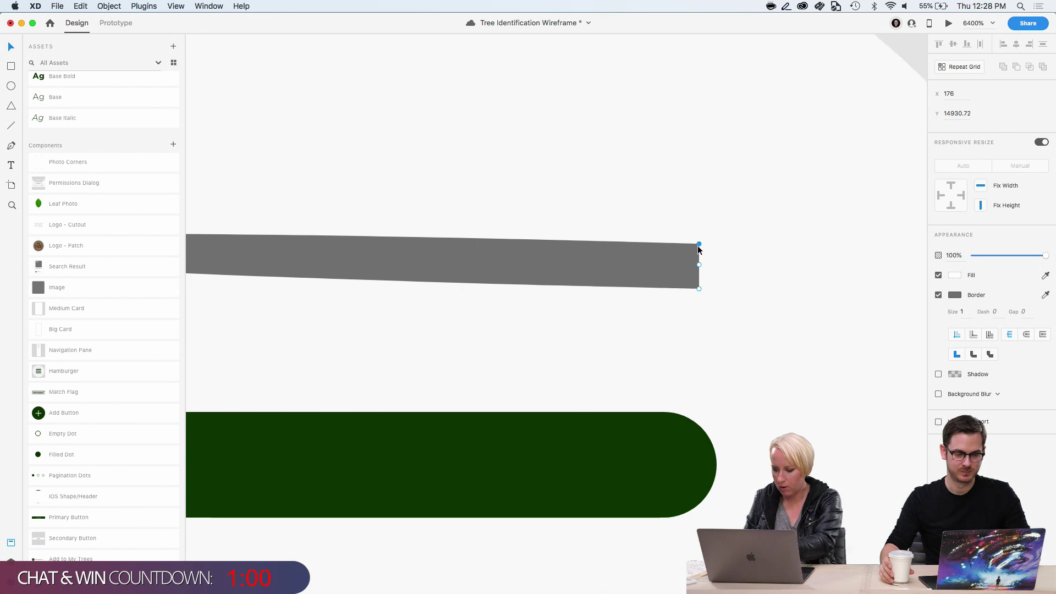
pyautogui.moveTo(699, 244)
pyautogui.mouseDown()
pyautogui.moveTo(700, 273)
pyautogui.moveTo(700, 252)
pyautogui.moveTo(697, 263)
pyautogui.mouseUp()
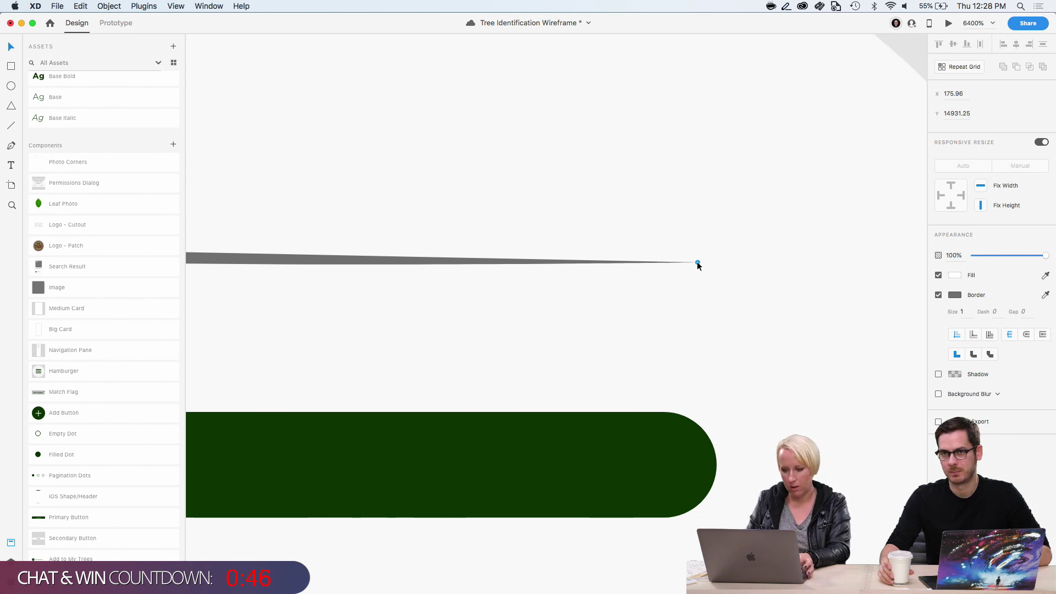
pyautogui.hscroll(-5, 697, 261)
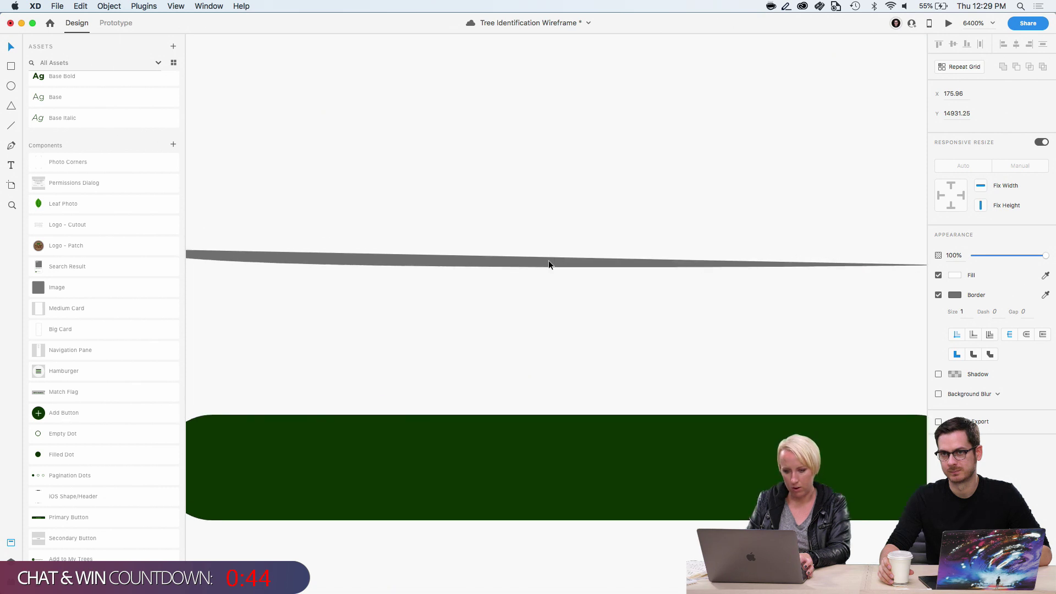
pyautogui.hscroll(5, 553, 262)
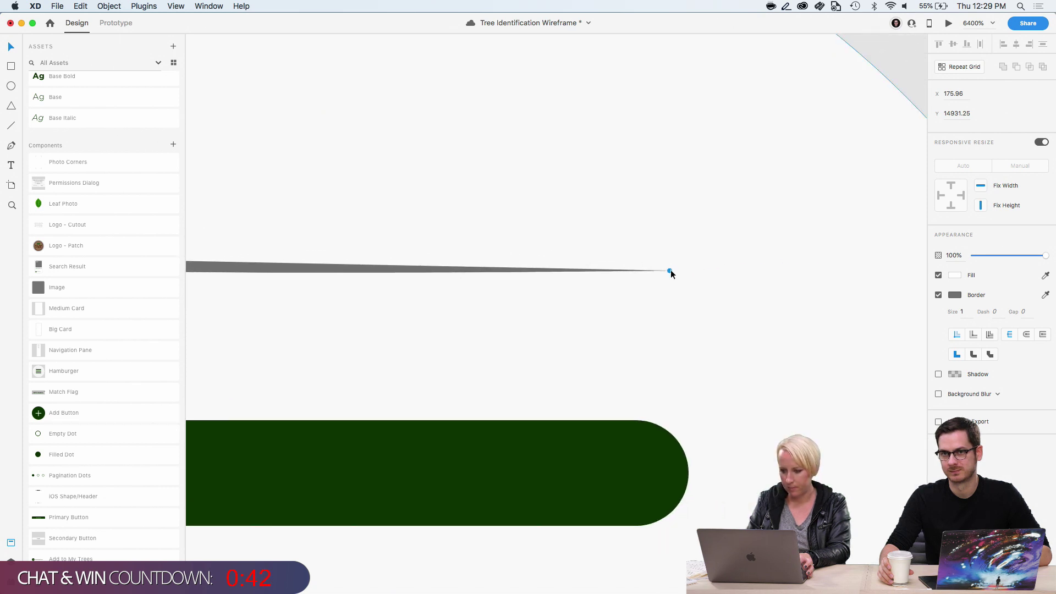
pyautogui.moveTo(671, 270)
pyautogui.mouseDown()
pyautogui.moveTo(680, 231)
pyautogui.moveTo(667, 279)
pyautogui.mouseUp()
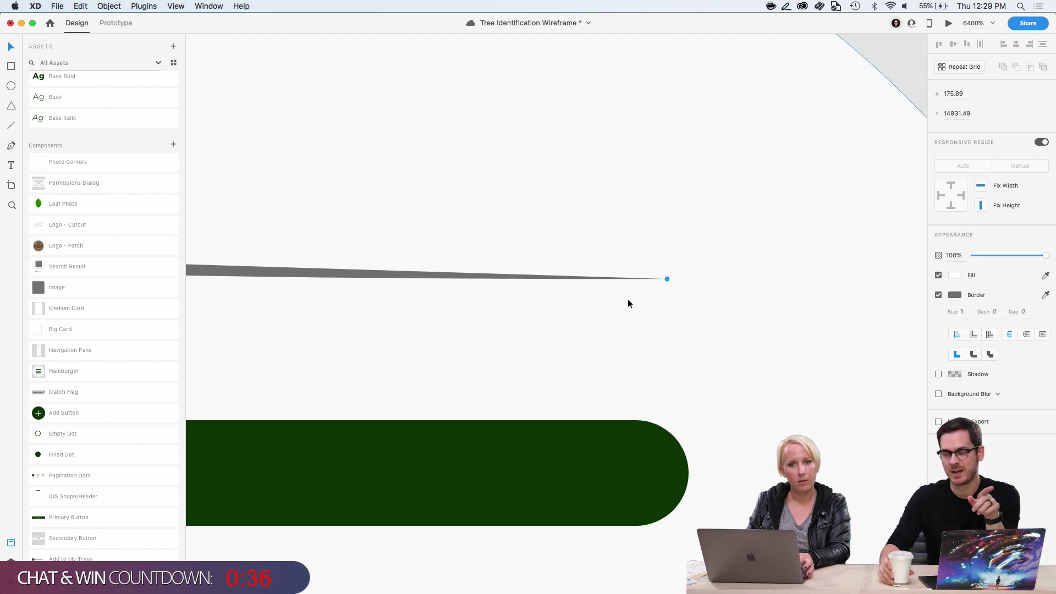
# Try to shift the tapered shape's left tip to about X 153.01, Y 14930.87
pyautogui.scroll(-5, 629, 302)
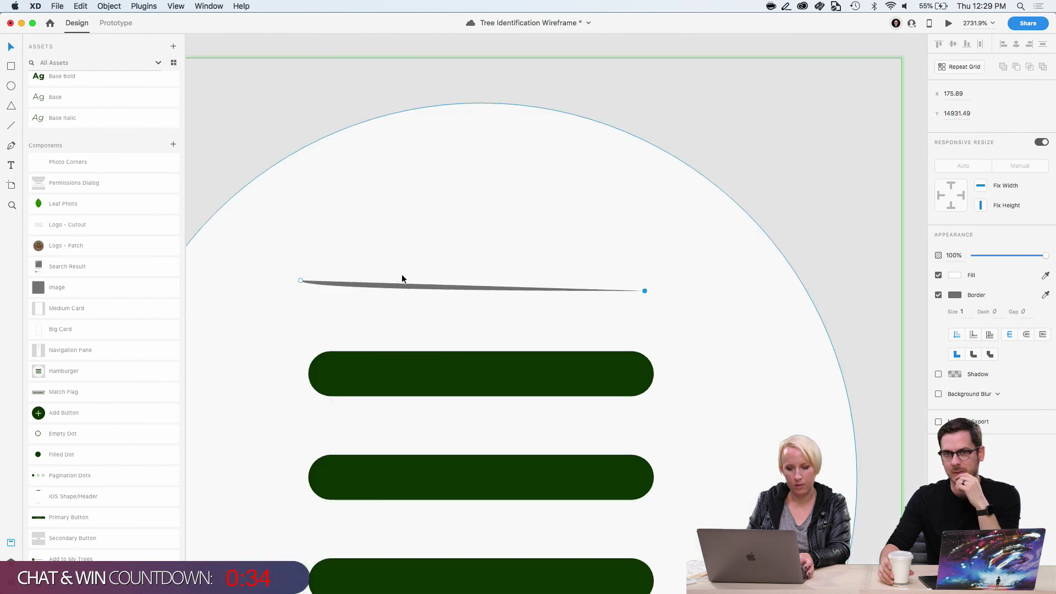
pyautogui.click(301, 281)
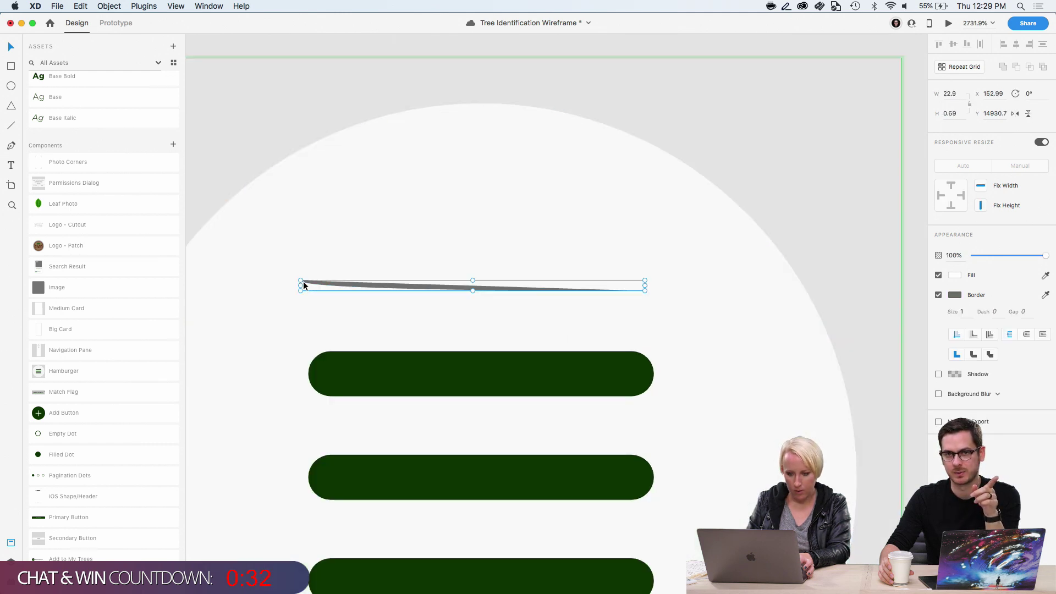
pyautogui.scroll(2, 302, 283)
pyautogui.scroll(3, 302, 282)
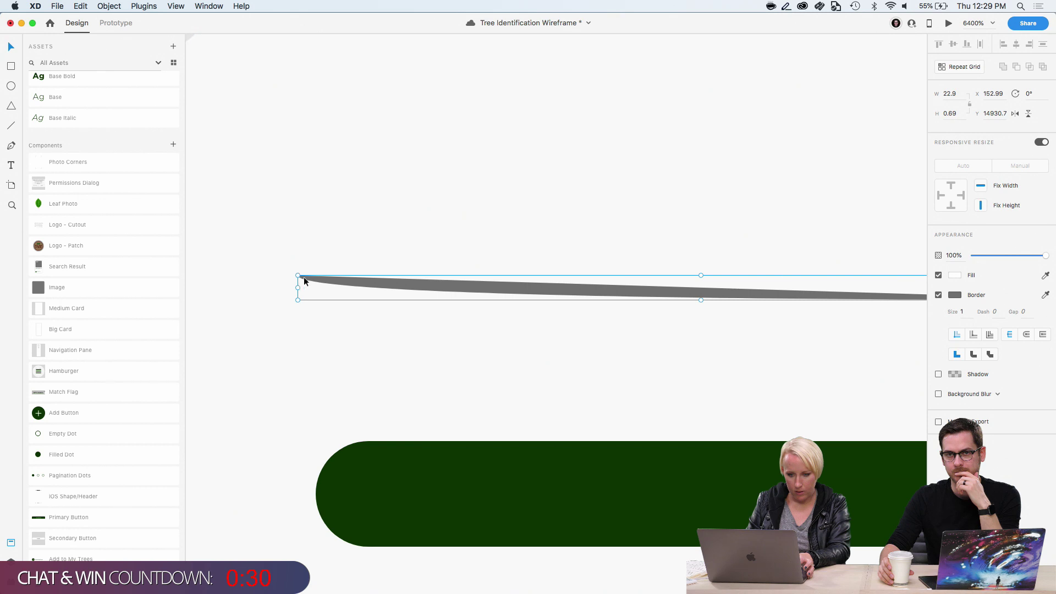
pyautogui.doubleClick(332, 281)
pyautogui.click(298, 275)
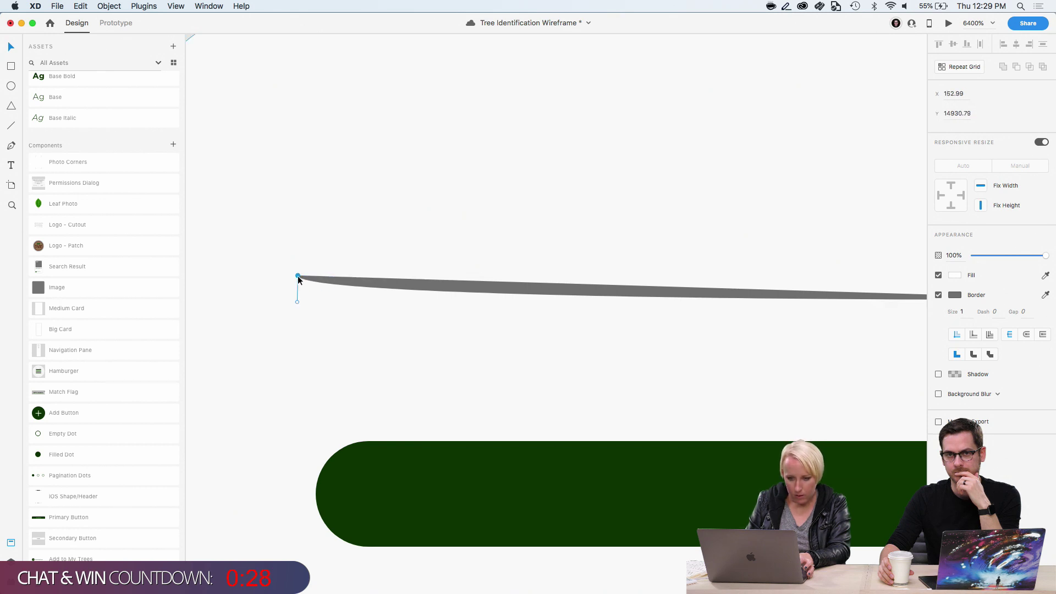
pyautogui.moveTo(298, 276); pyautogui.dragTo(298, 277)
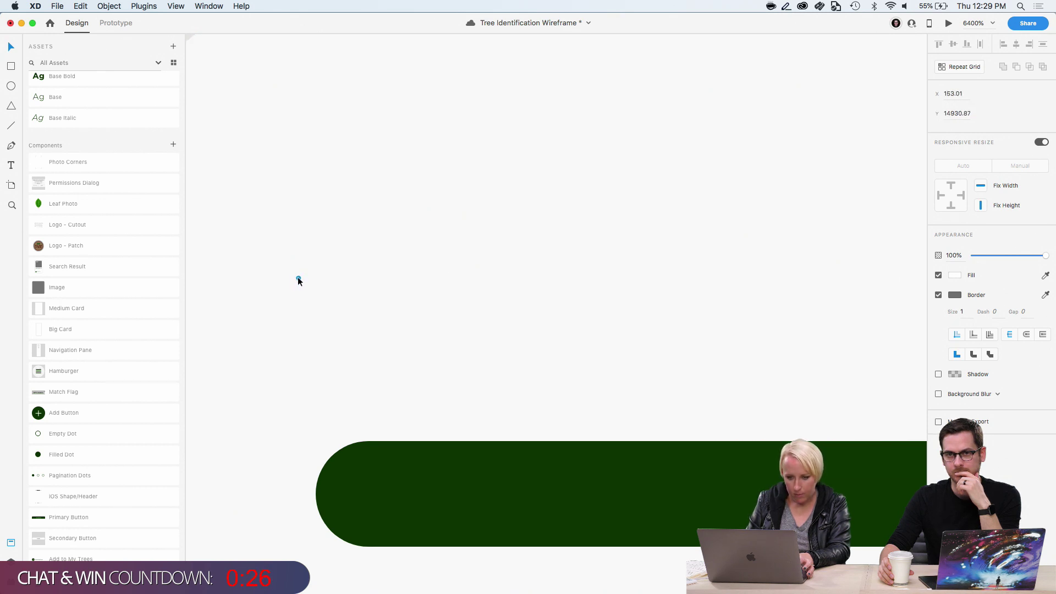
# Discard the tapered shape above the Hamburger component's three bars
pyautogui.scroll(-5, 499, 292)
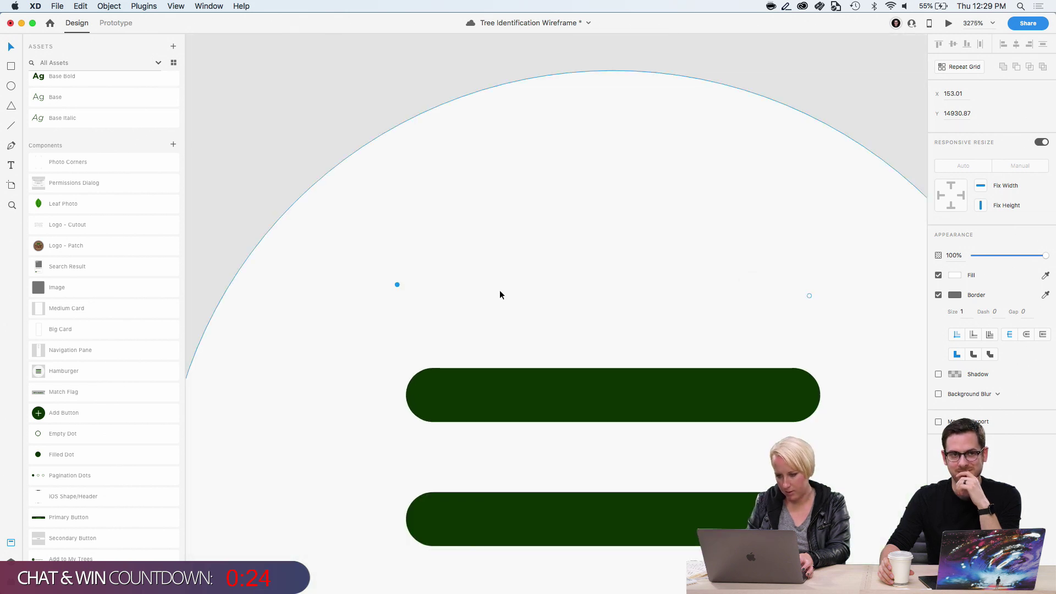
pyautogui.press('Escape')
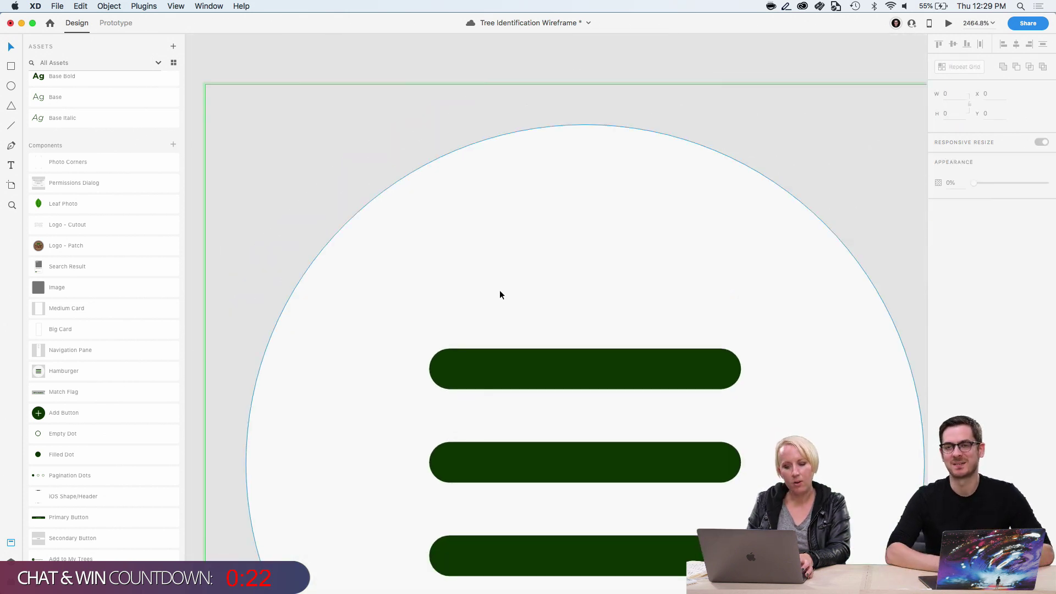
pyautogui.scroll(-3, 499, 295)
pyautogui.scroll(-2, 499, 294)
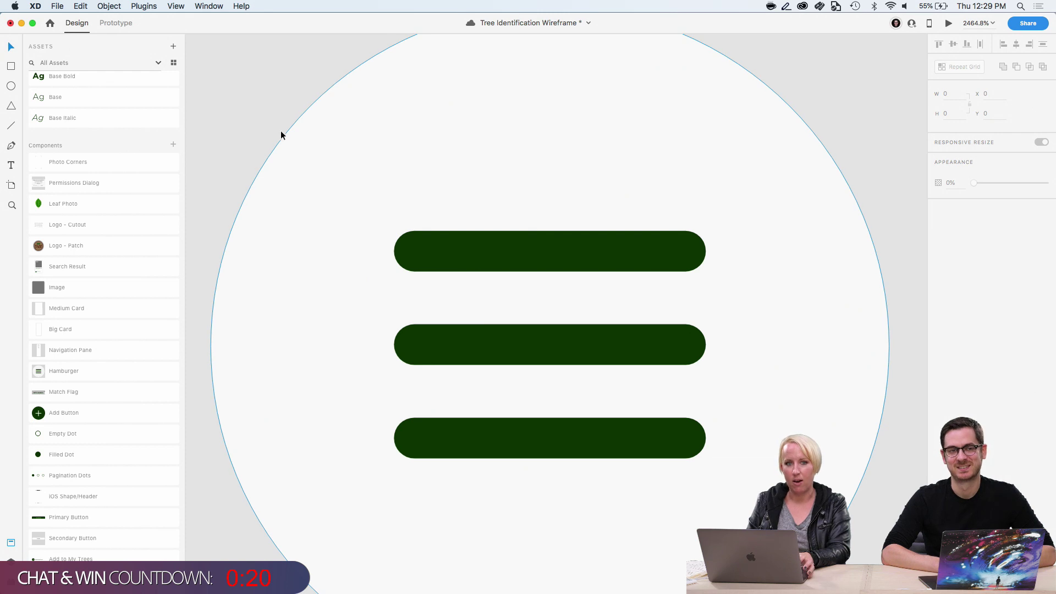
pyautogui.click(431, 256)
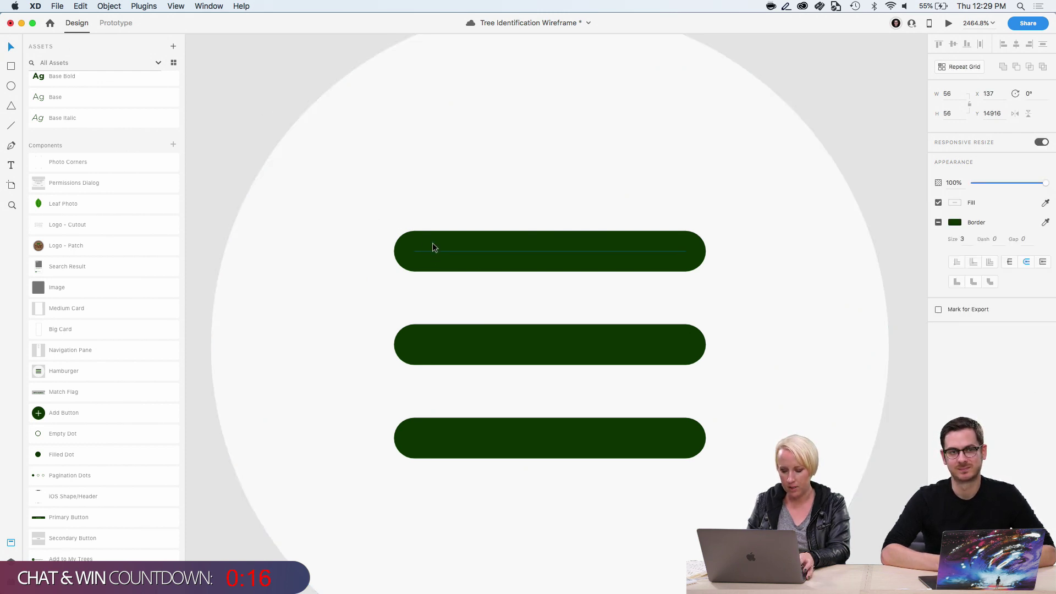
pyautogui.scroll(-3, 432, 242)
pyautogui.rightClick(432, 243)
pyautogui.click(893, 231)
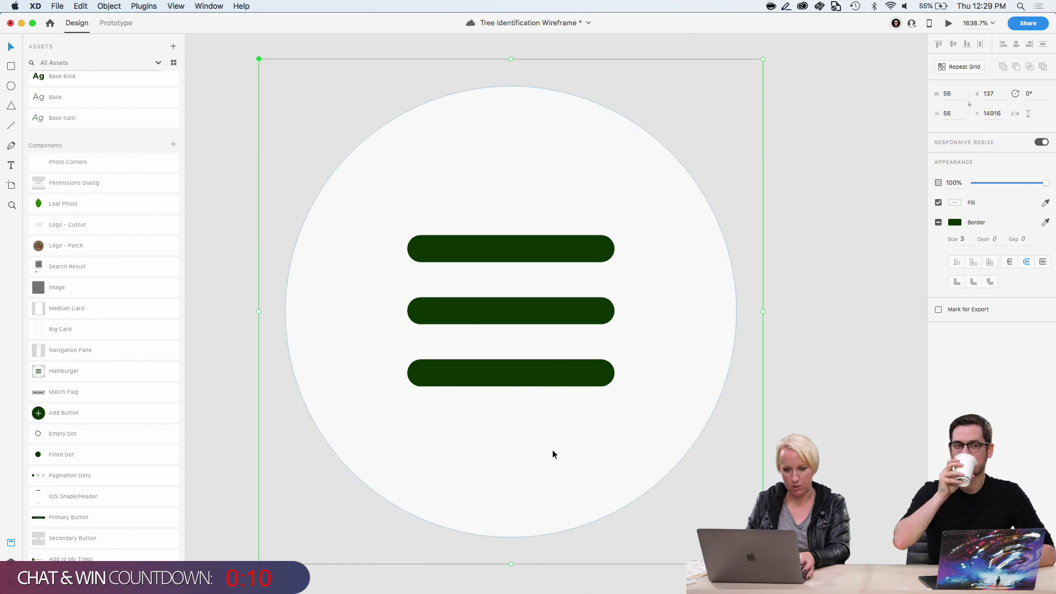
# Place a Navigation Pane component beside the hamburger icon at X 236, Y 14904, and save the document
pyautogui.scroll(-3, 552, 449)
pyautogui.scroll(-5, 552, 450)
pyautogui.scroll(-5, 552, 449)
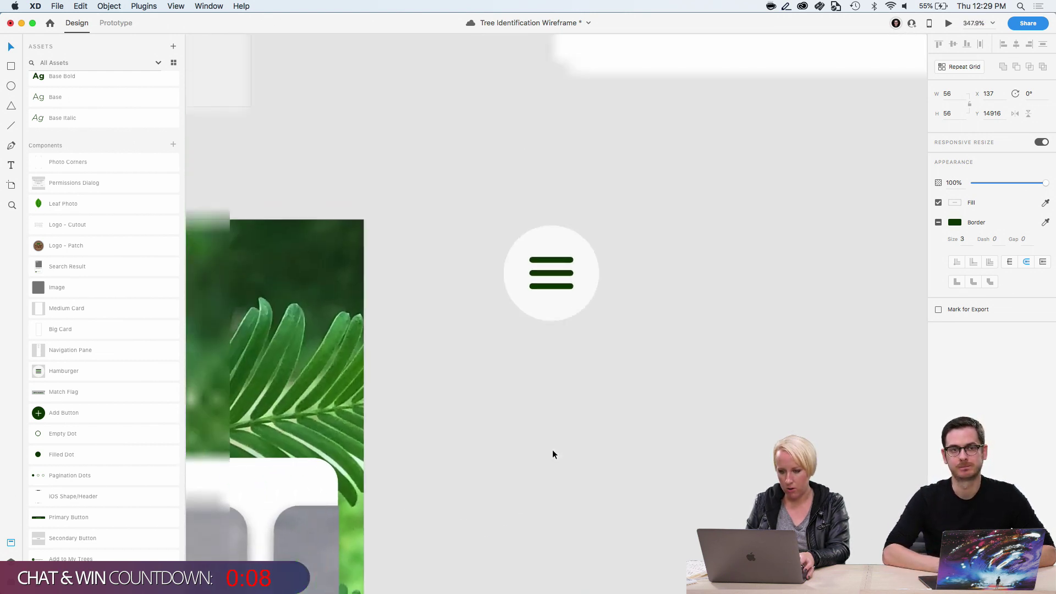
pyautogui.scroll(-5, 121, 513)
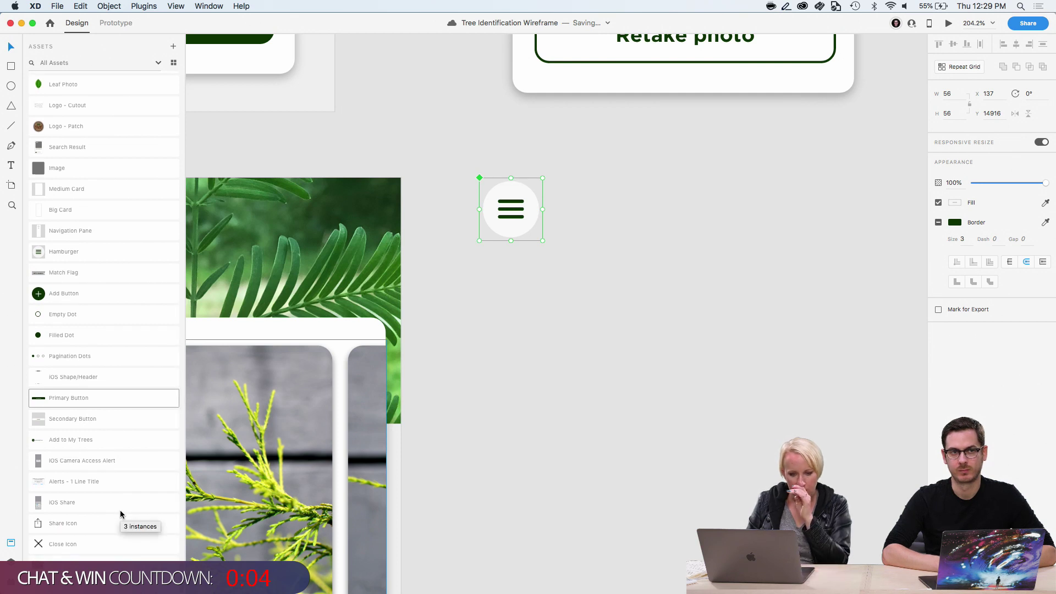
pyautogui.moveTo(87, 234); pyautogui.dragTo(673, 281)
pyautogui.press('super+z')
pyautogui.press('super+z')
pyautogui.press('super+z')
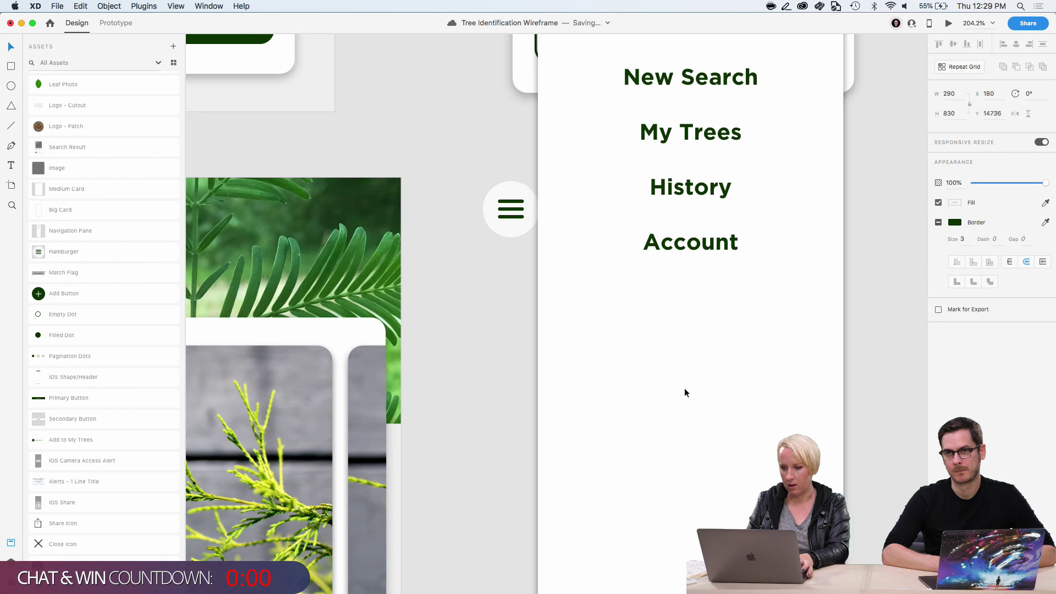
pyautogui.press('super+z')
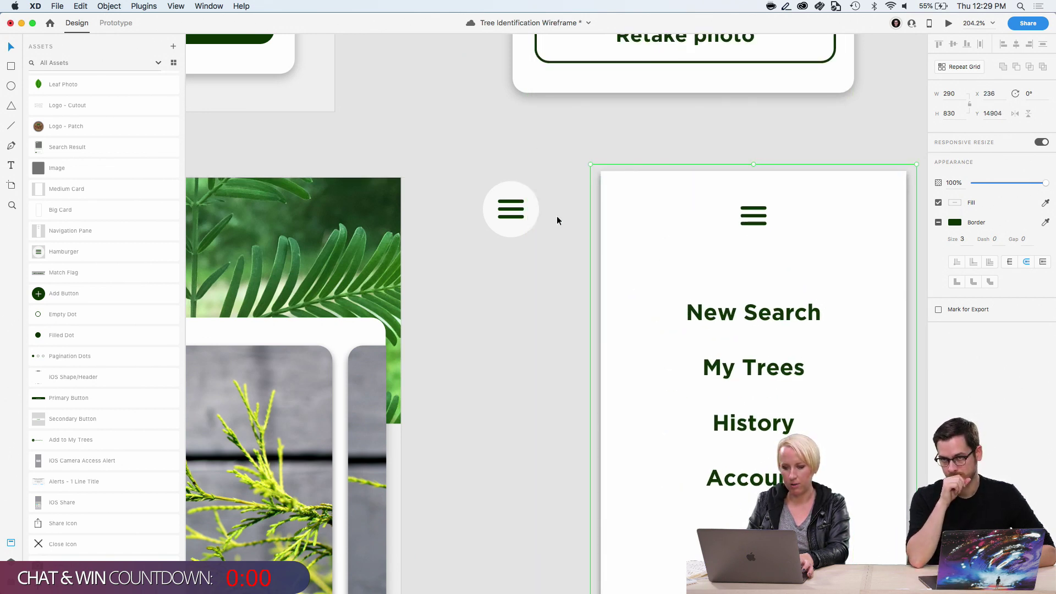
pyautogui.hscroll(3, 730, 349)
pyautogui.scroll(-2, 731, 348)
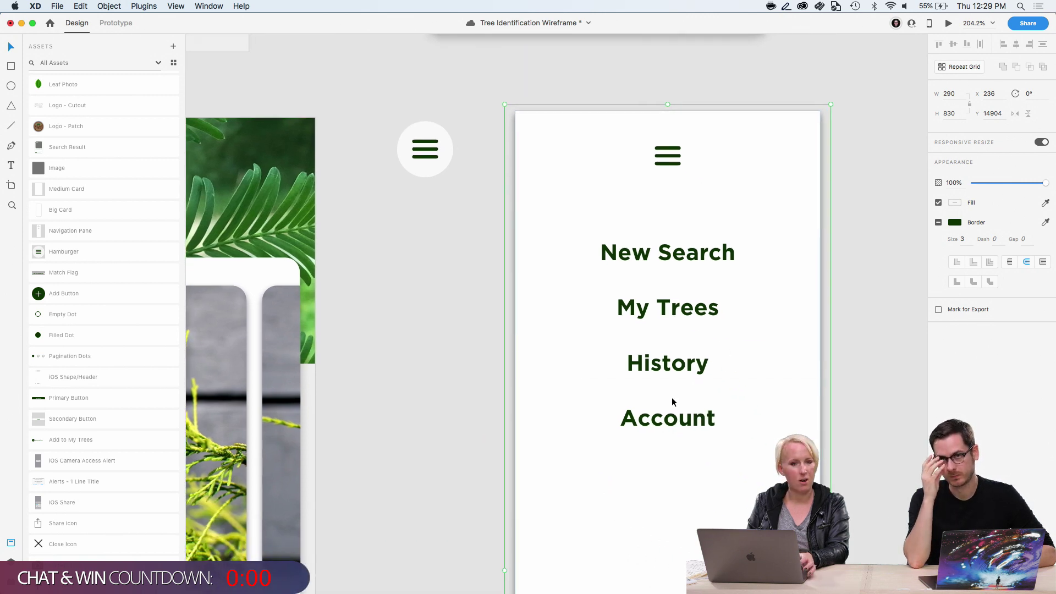
pyautogui.press('super+s')
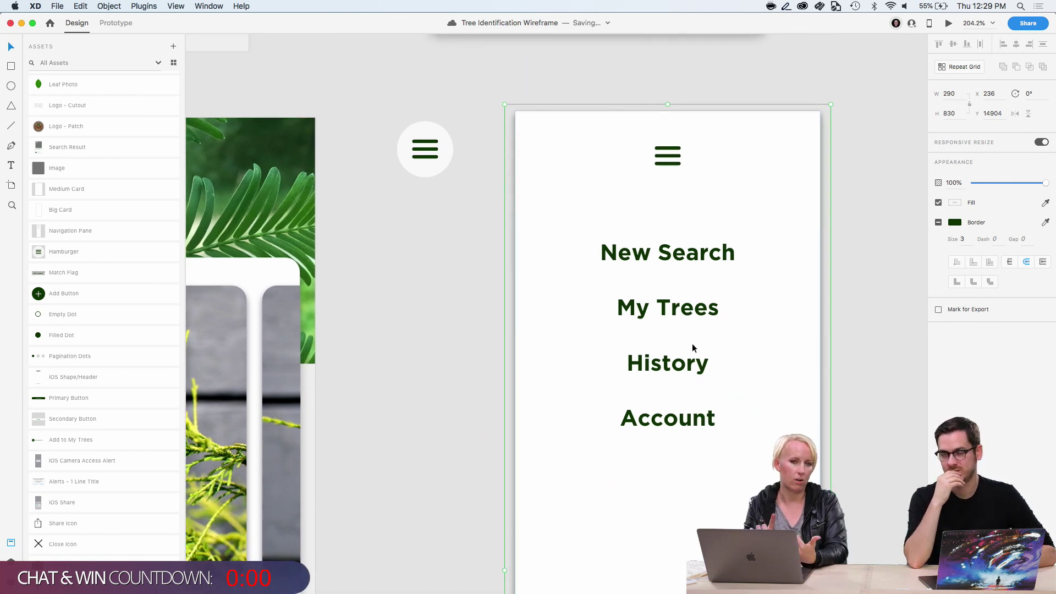
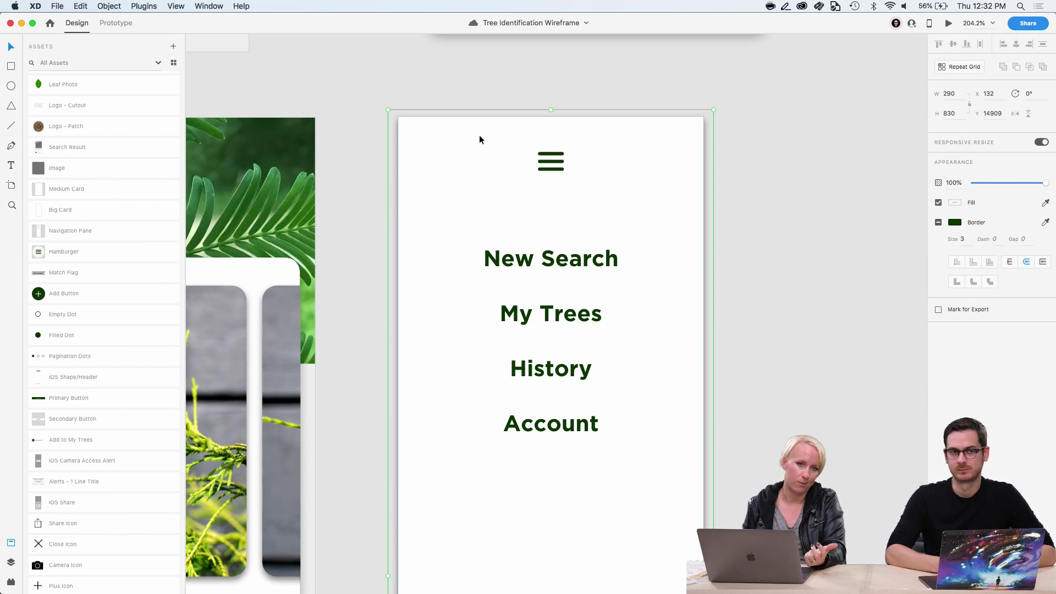
# Draw a rectangle about 234 by 417 below the Account item in the navigation pane
pyautogui.click(786, 200)
pyautogui.scroll(-1, 787, 200)
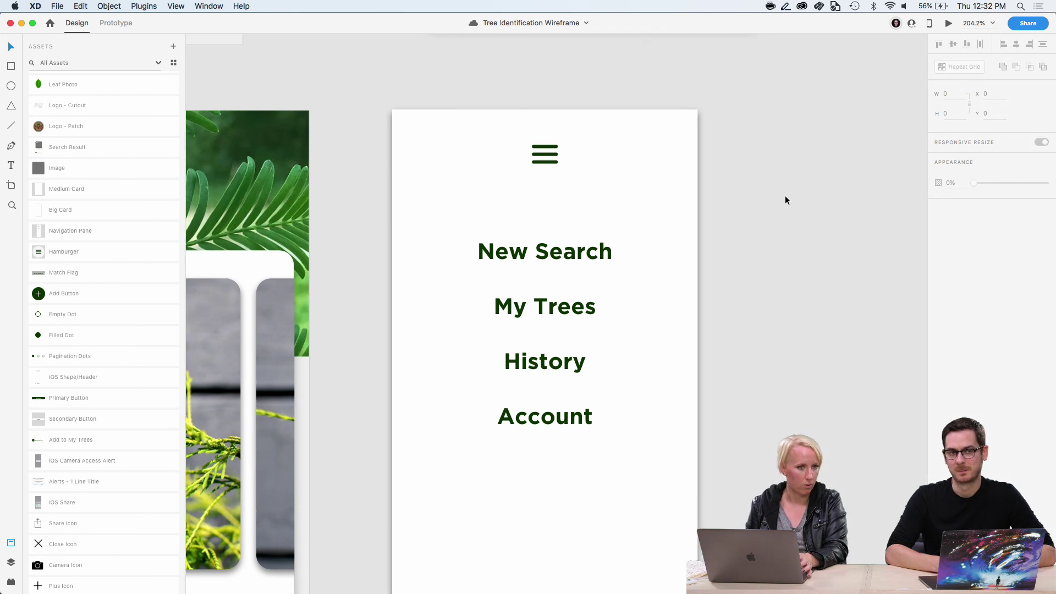
pyautogui.scroll(-2, 786, 200)
pyautogui.hscroll(2, 785, 200)
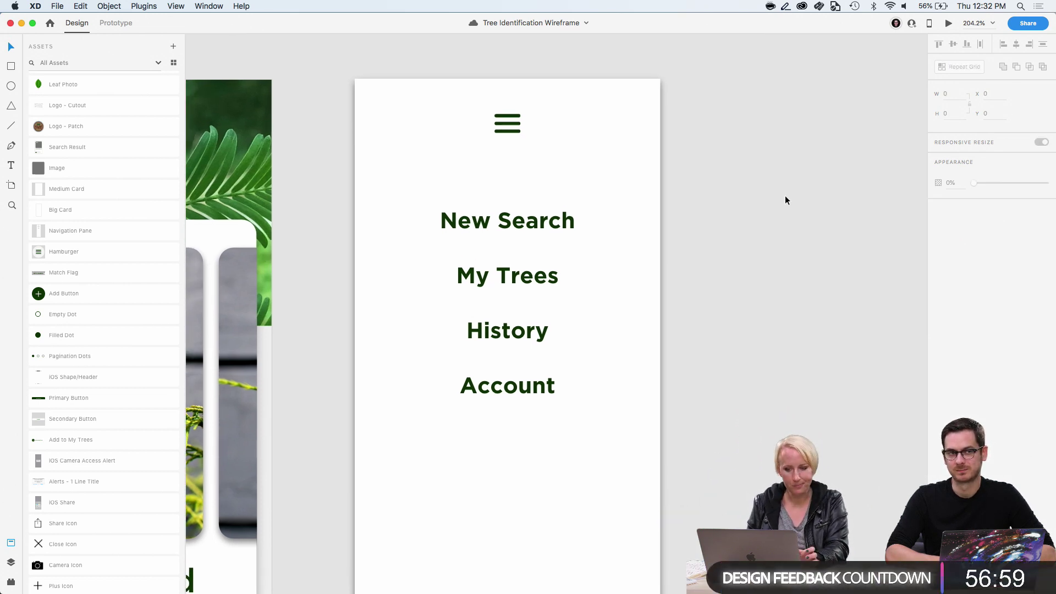
pyautogui.scroll(-1, 785, 200)
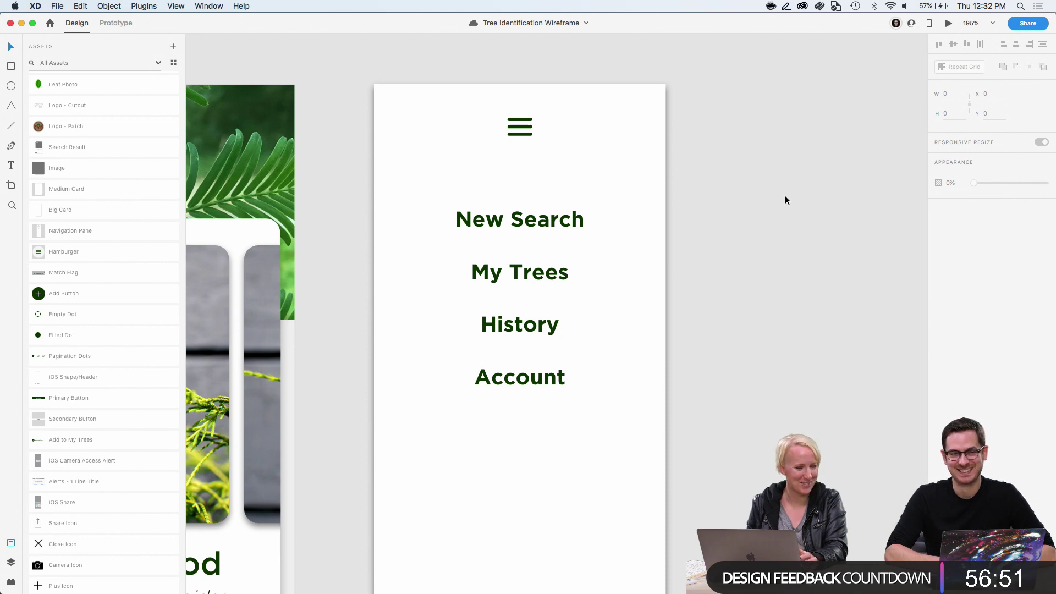
pyautogui.scroll(-2, 785, 200)
pyautogui.scroll(-5, 785, 200)
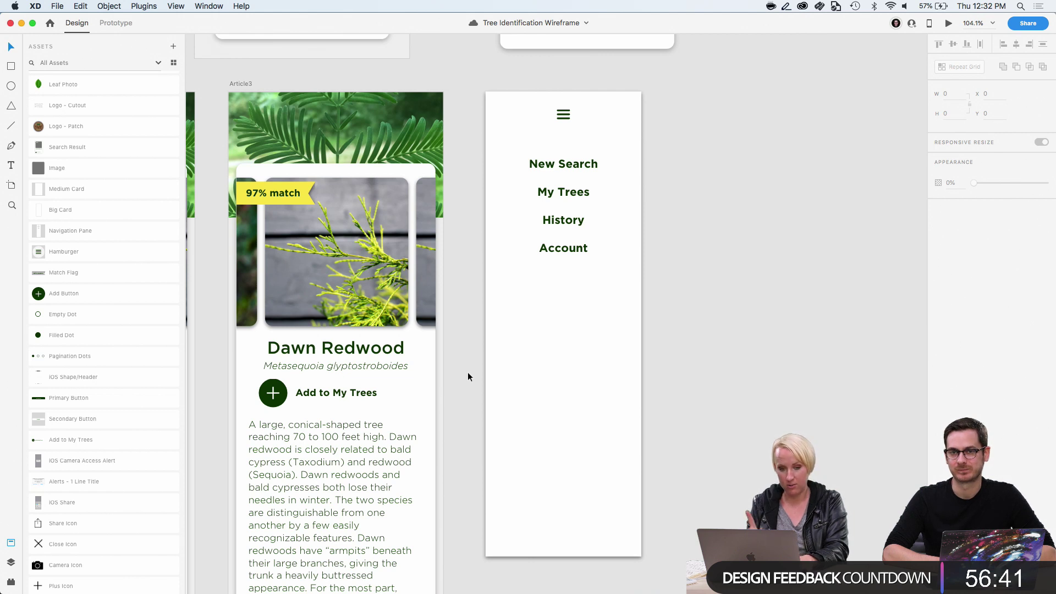
pyautogui.press('r')
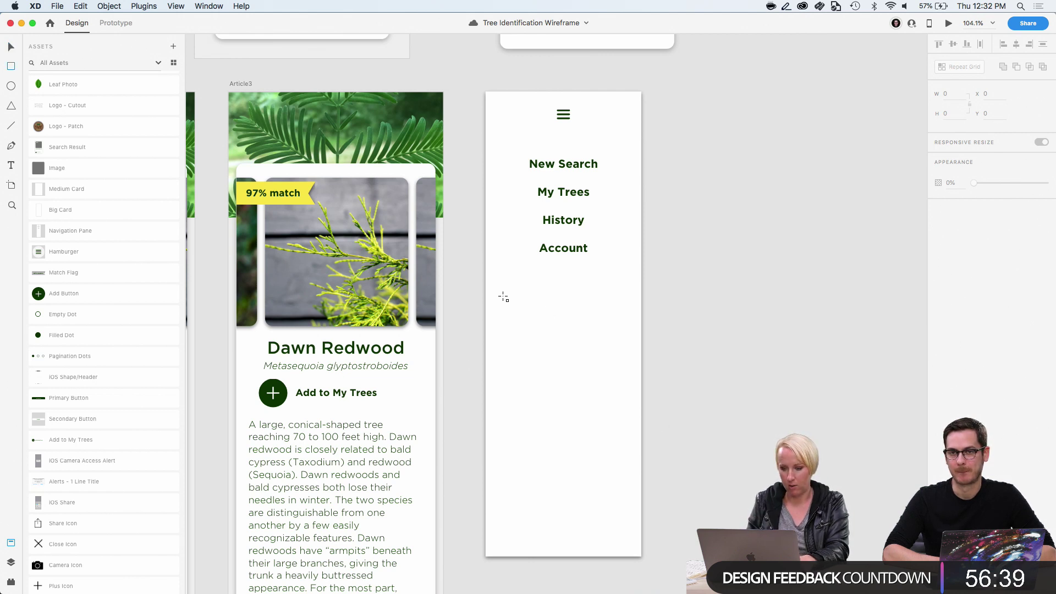
pyautogui.moveTo(497, 309); pyautogui.dragTo(631, 547)
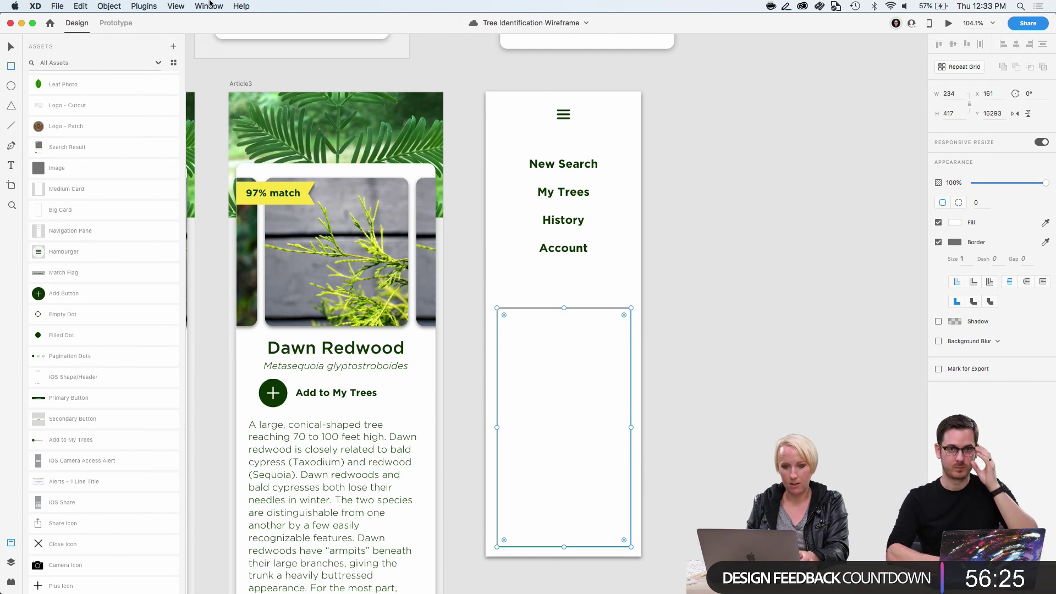
# Fill the rectangle with a map from the Maps generator plugin, using the location Las Angeles
pyautogui.click(144, 6)
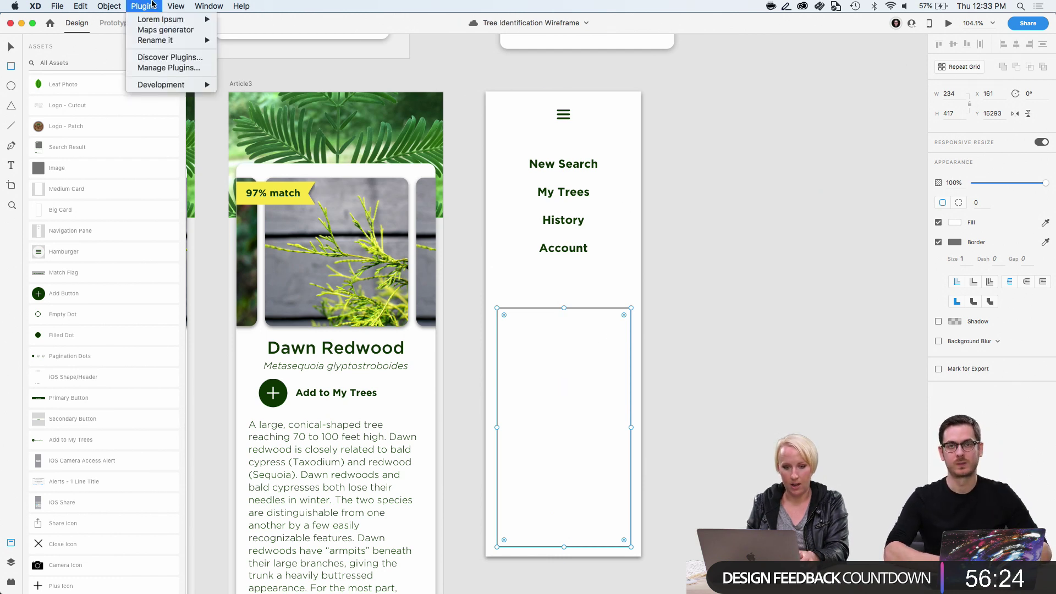
pyautogui.click(158, 32)
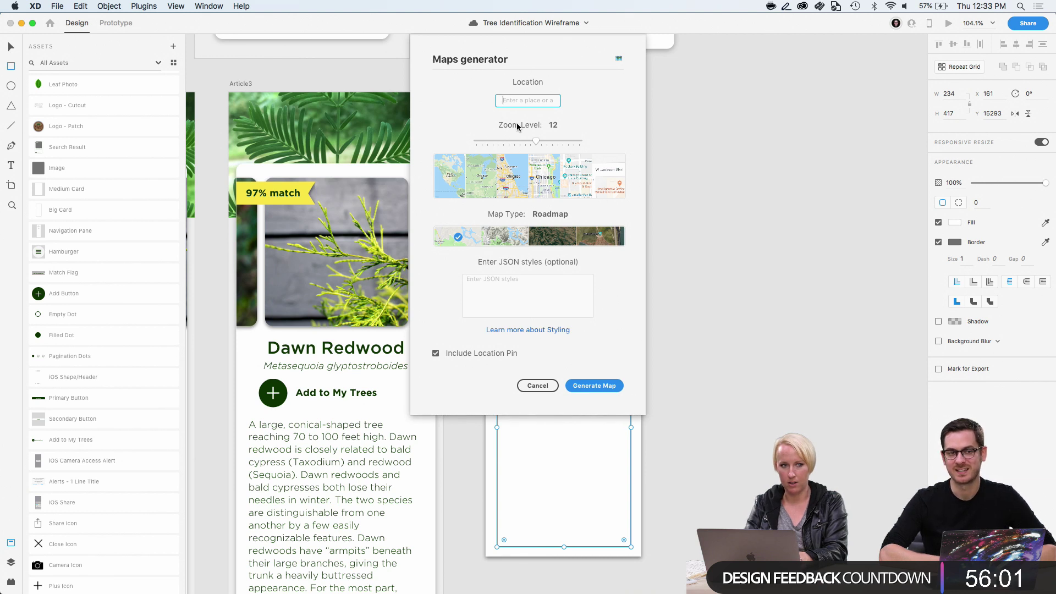
pyautogui.write('Las ')
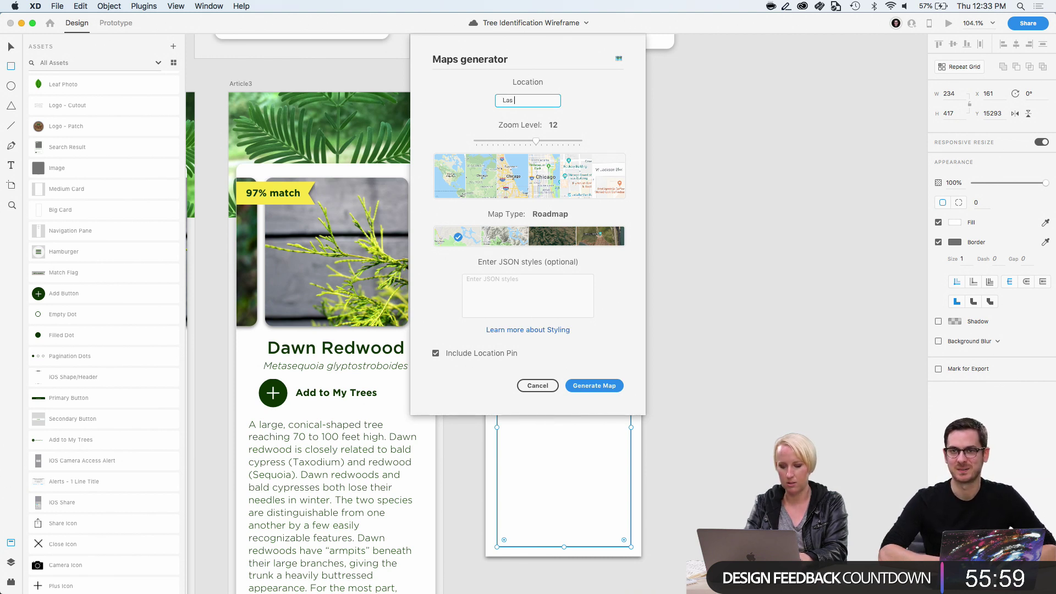
pyautogui.write('Angeles')
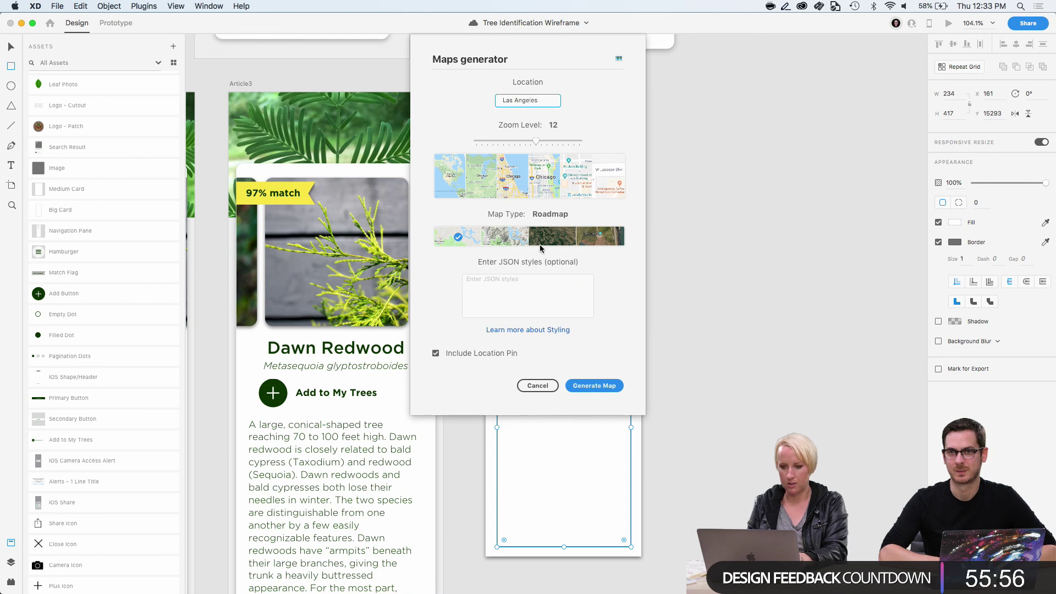
pyautogui.click(589, 387)
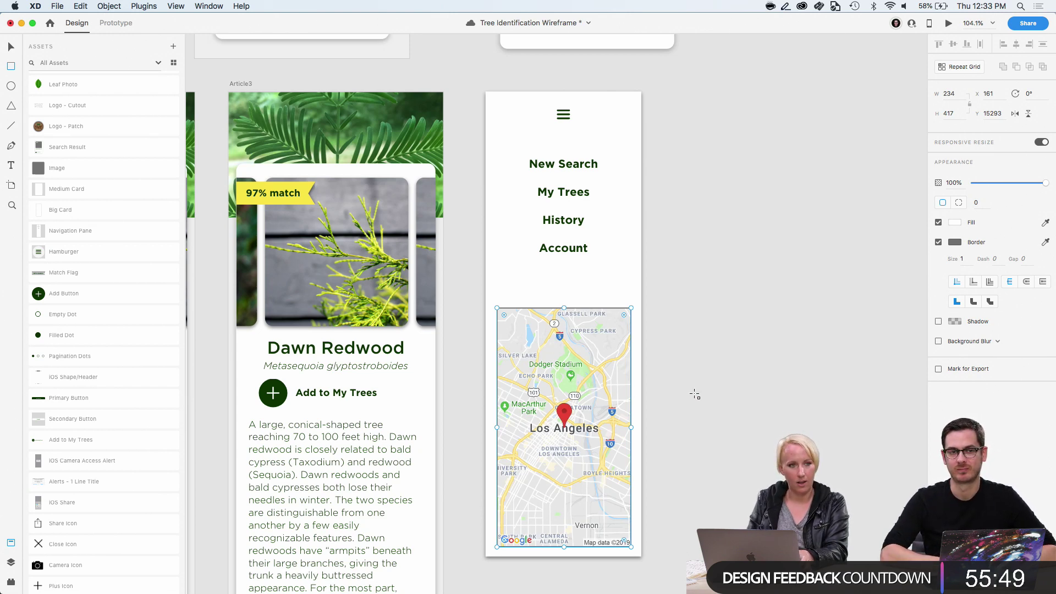
# Regenerate the rectangle's map with Maps generator at zoom level 15 and without the location pin
pyautogui.scroll(5, 695, 394)
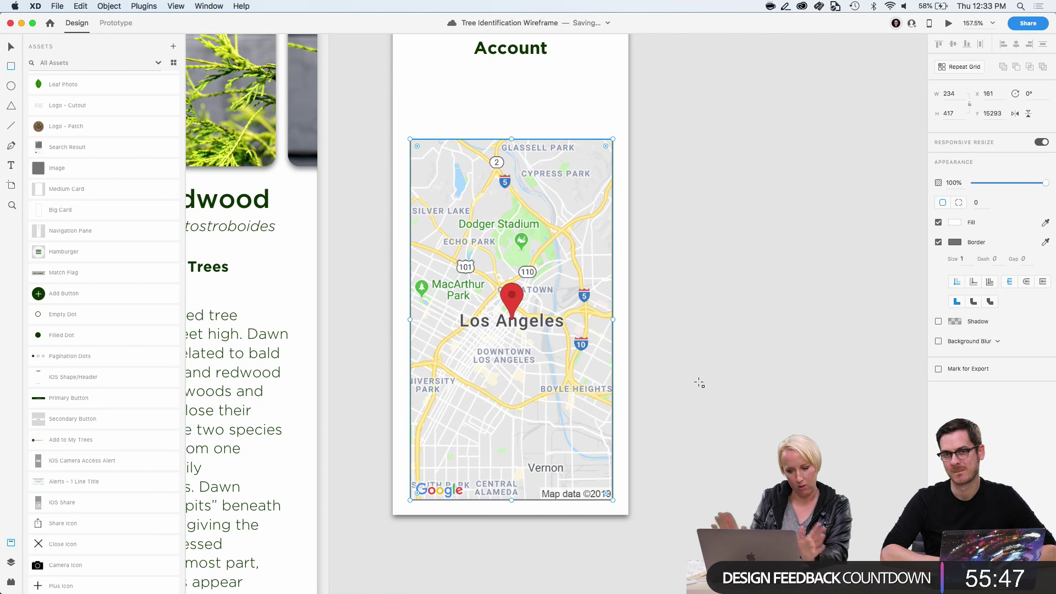
pyautogui.click(198, 5)
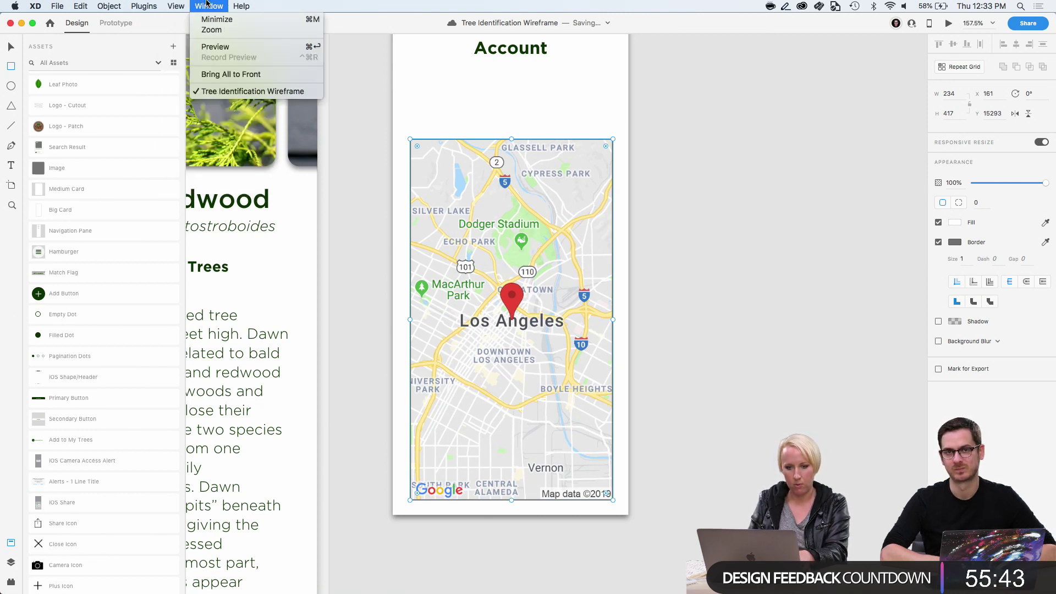
pyautogui.moveTo(144, 5)
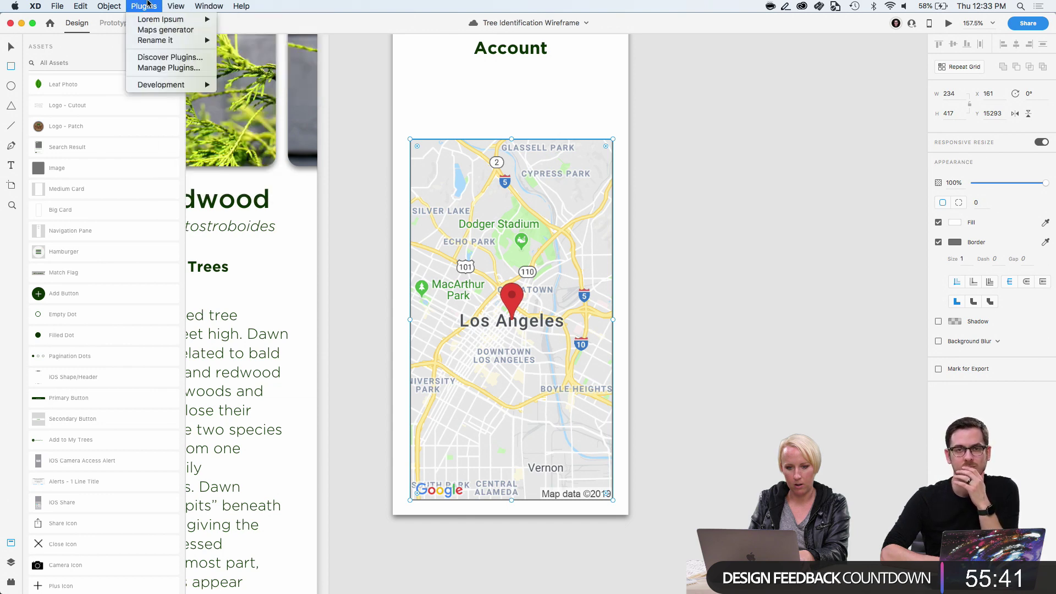
pyautogui.click(160, 30)
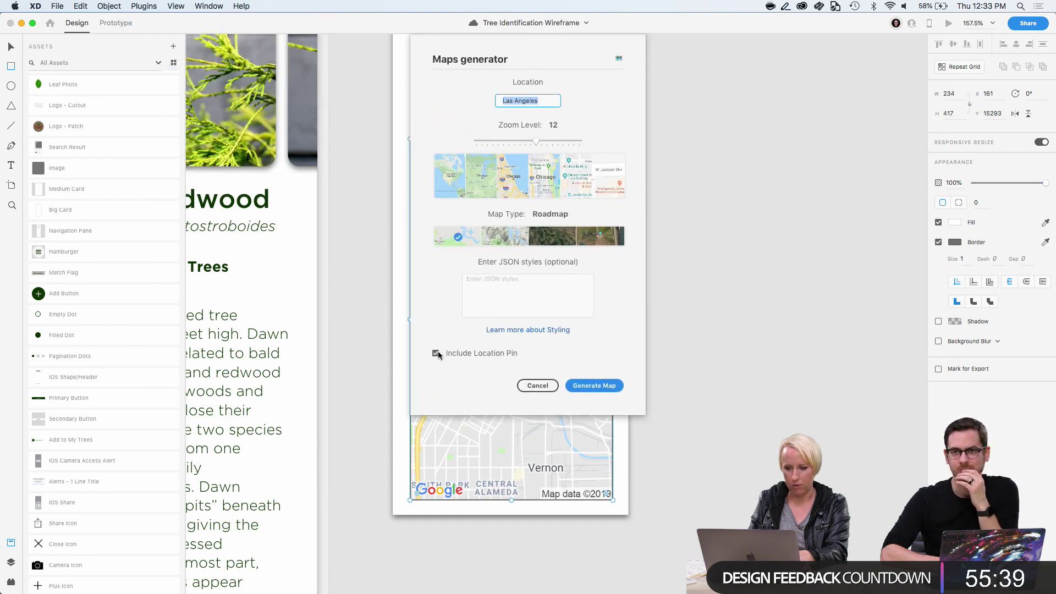
pyautogui.click(436, 352)
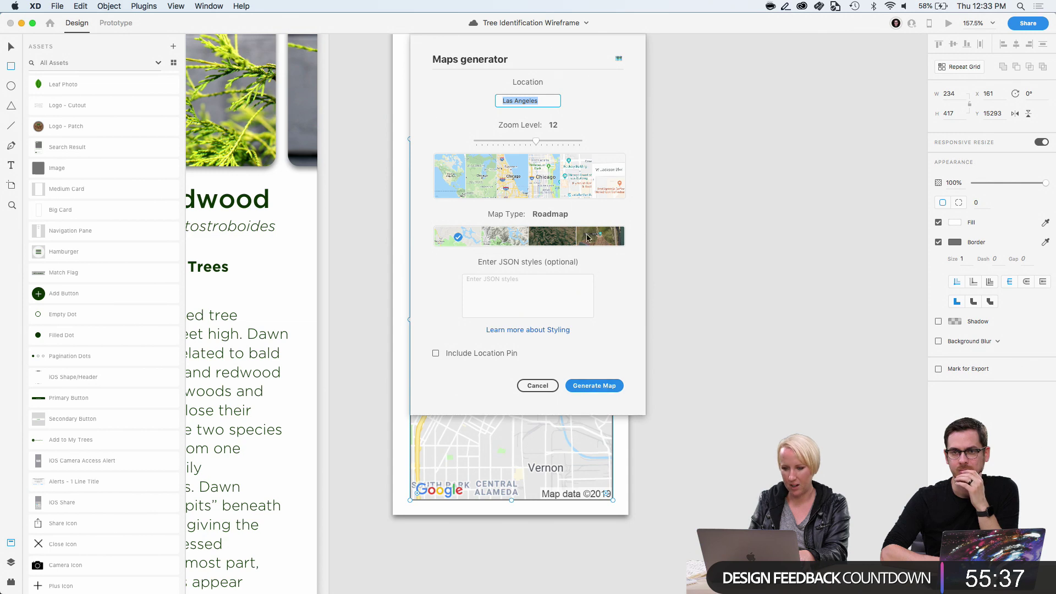
pyautogui.moveTo(537, 142); pyautogui.dragTo(555, 145)
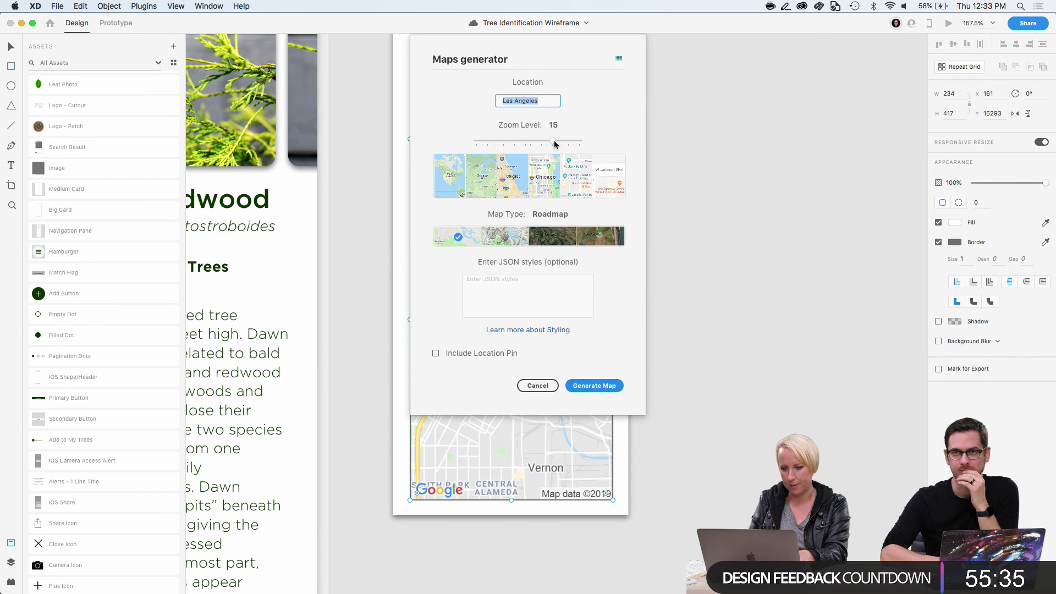
pyautogui.click(605, 386)
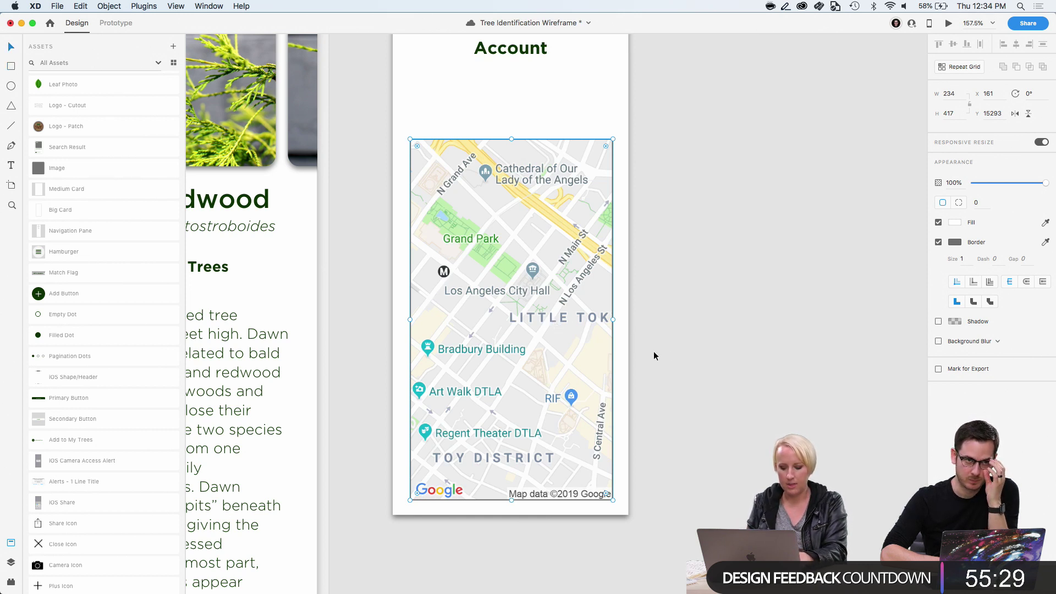
# Remove the border from the map rectangle in the navigation pane
pyautogui.click(681, 349)
pyautogui.click(566, 302)
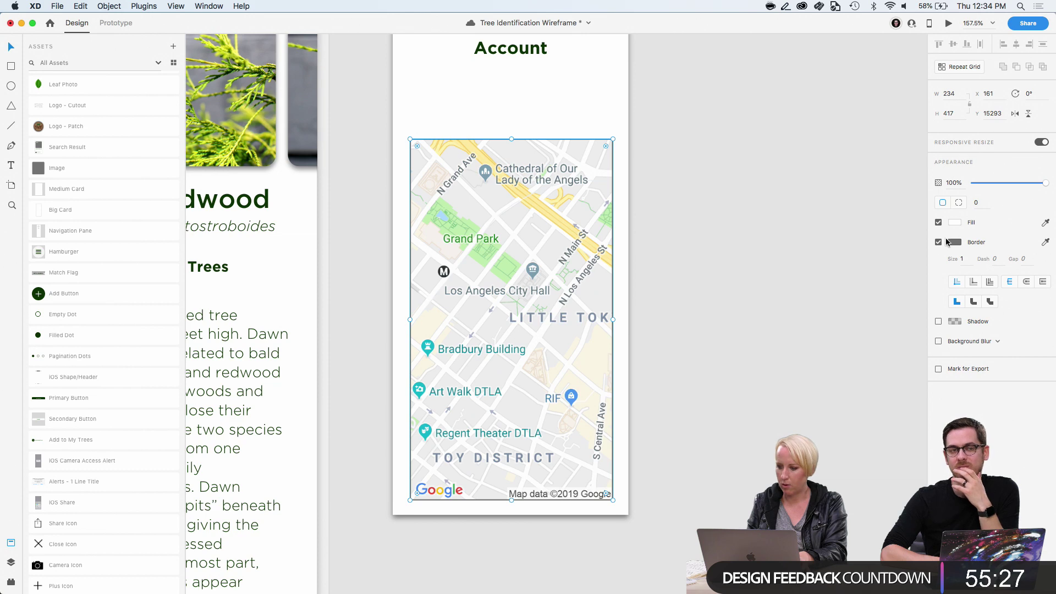
pyautogui.click(938, 242)
pyautogui.click(785, 251)
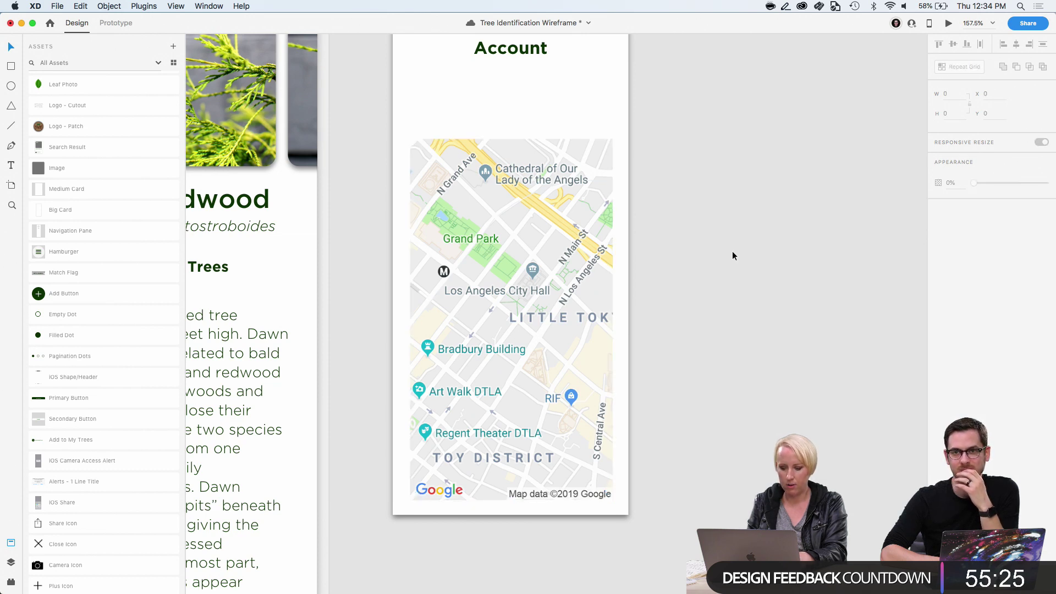
# Move the Photo of leaf layer below the Illustrator Leaf layer on the Splash Screen artboard
pyautogui.scroll(-5, 304, 367)
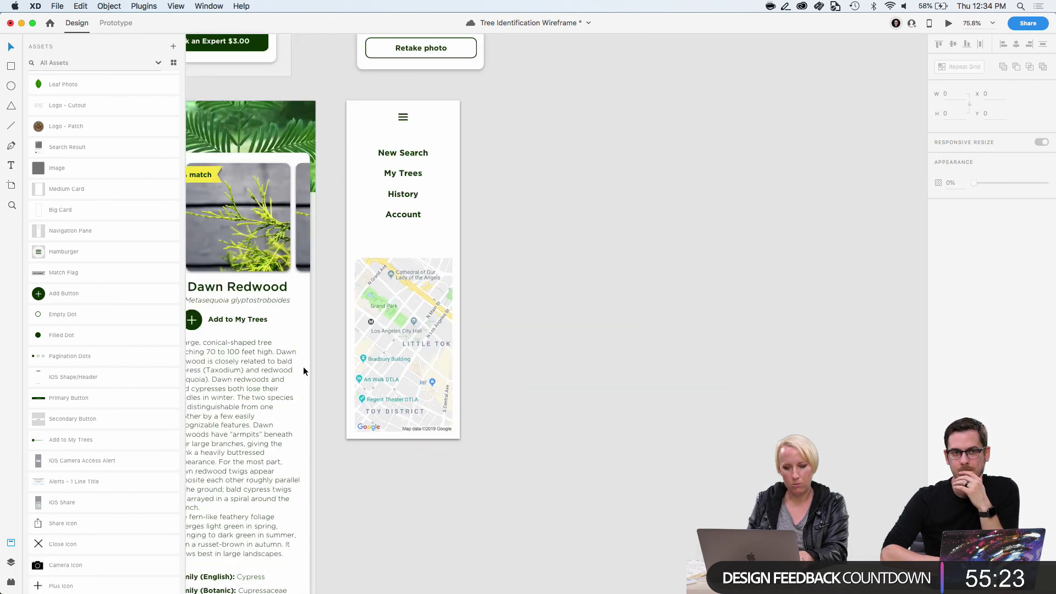
pyautogui.scroll(15, 302, 367)
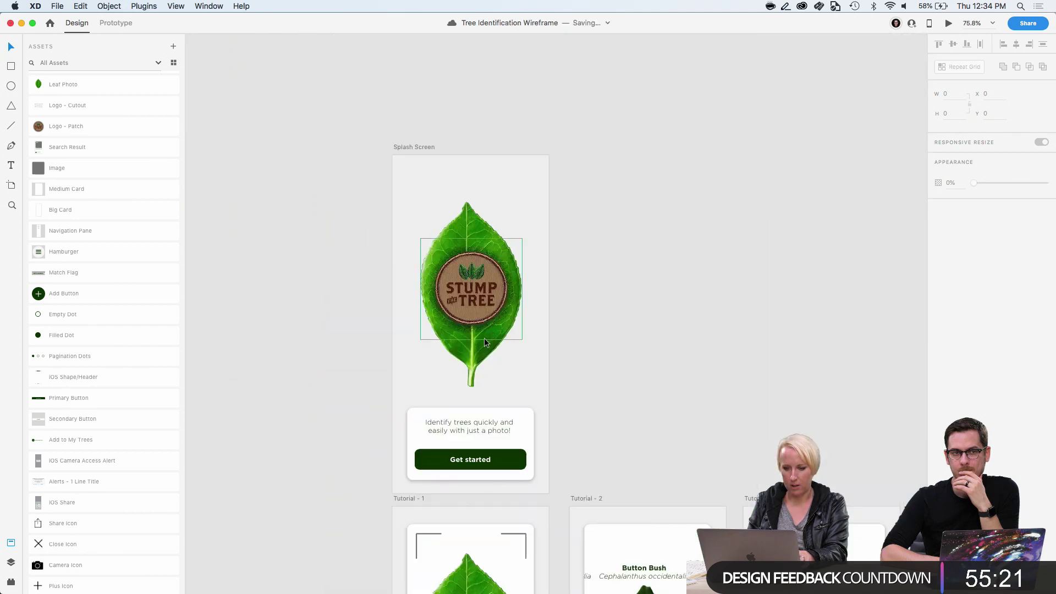
pyautogui.click(482, 350)
pyautogui.scroll(3, 481, 350)
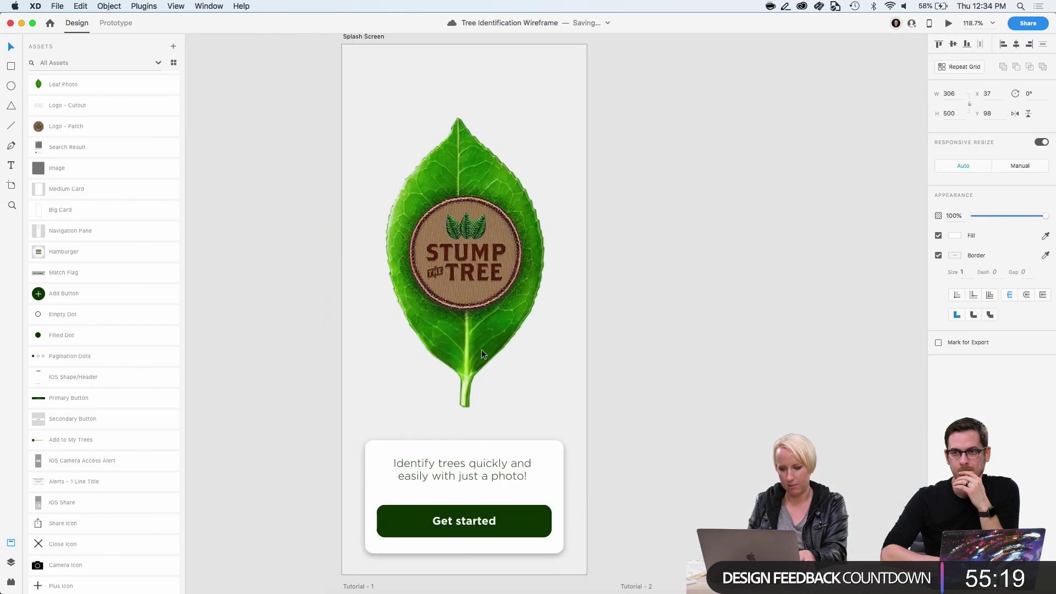
pyautogui.click(10, 562)
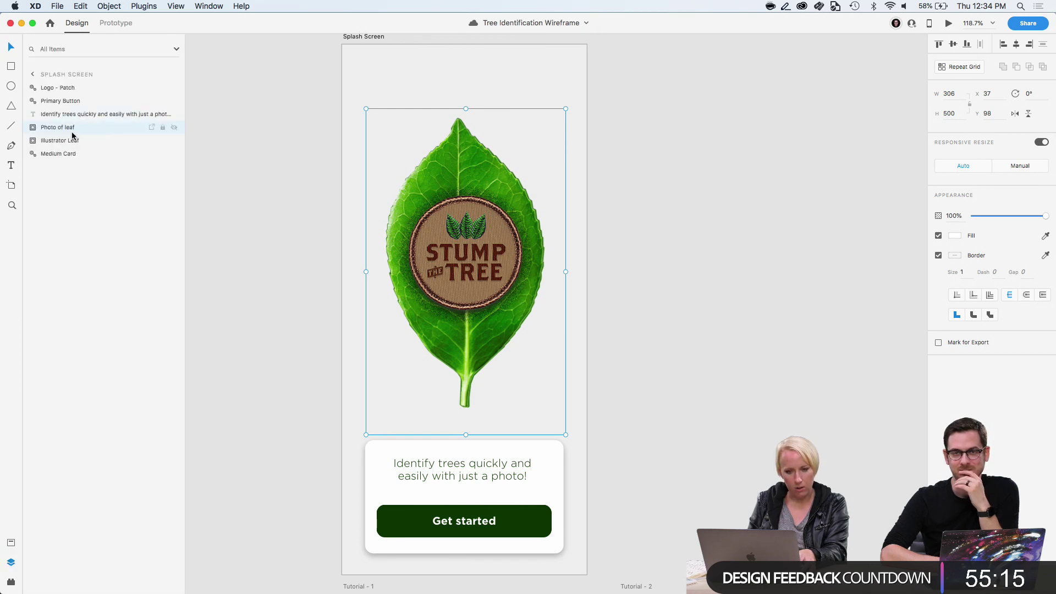
pyautogui.moveTo(68, 126); pyautogui.dragTo(69, 145)
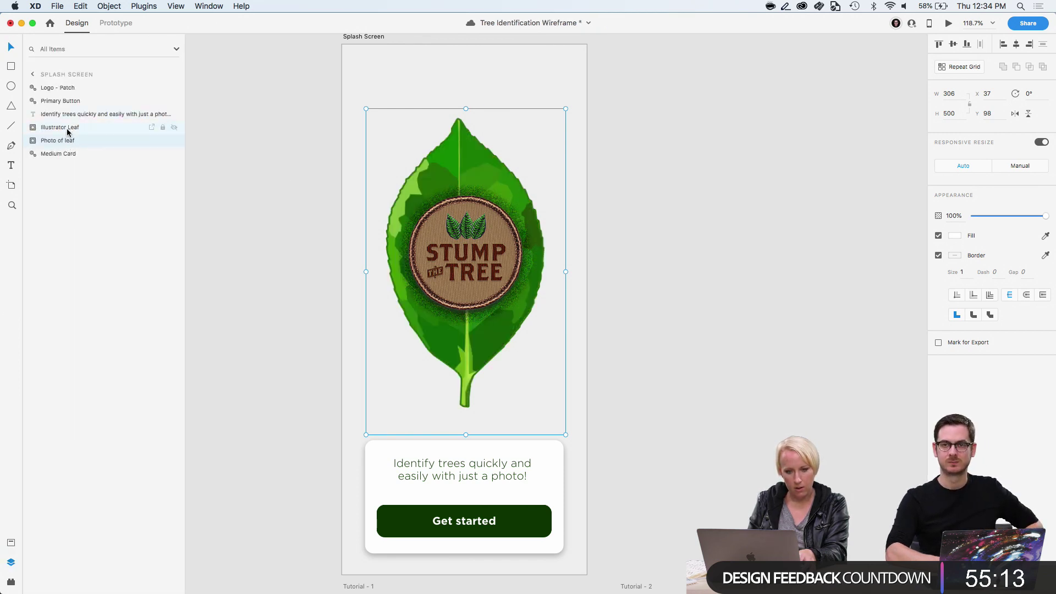
# Copy the Illustrator Leaf from the Splash Screen and paste it onto the pasteboard beside the navigation pane's map
pyautogui.click(68, 130)
pyautogui.hscroll(10, 626, 349)
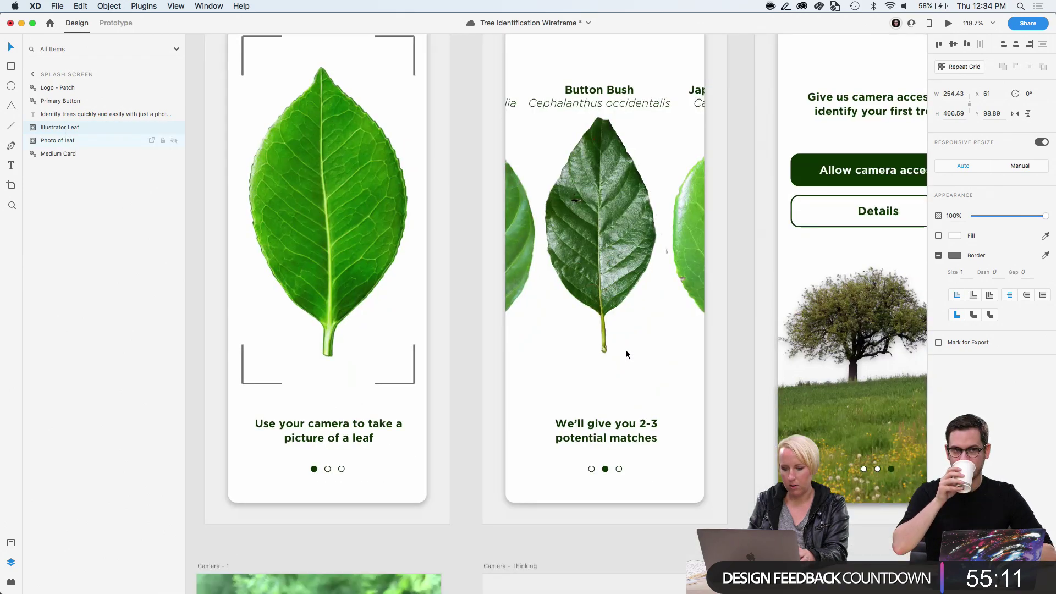
pyautogui.scroll(-5, 625, 349)
pyautogui.scroll(-5, 625, 349)
pyautogui.scroll(-5, 625, 349)
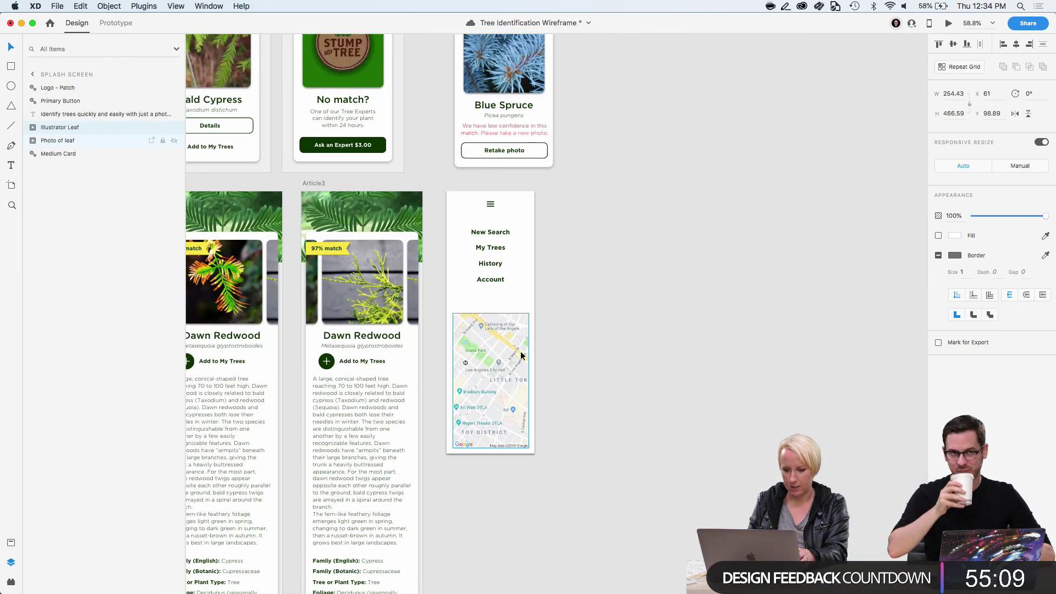
pyautogui.scroll(5, 625, 350)
pyautogui.click(717, 358)
pyautogui.press('super+v')
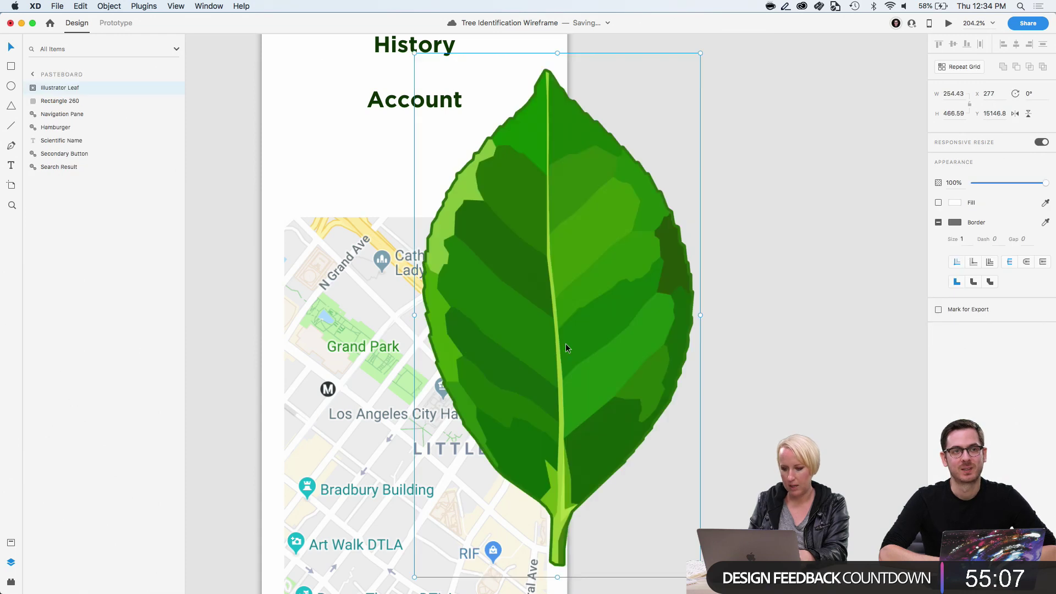
pyautogui.moveTo(565, 348); pyautogui.dragTo(745, 347)
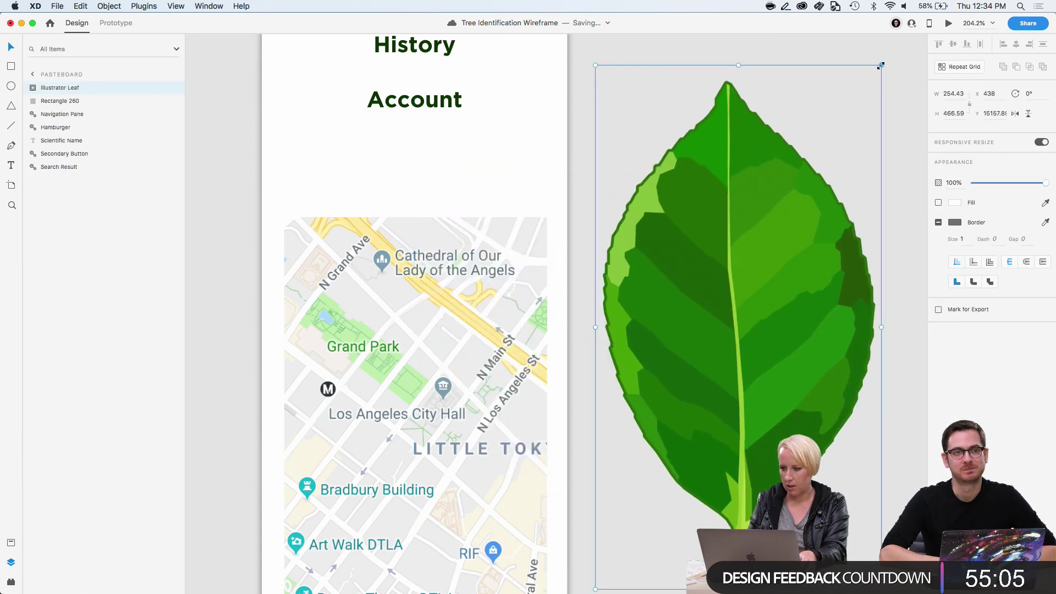
# Shrink the pasted leaf to marker size and place four of them on the map, two at Grand Park and two below Little Tokyo
pyautogui.moveTo(880, 65); pyautogui.dragTo(620, 530)
pyautogui.moveTo(602, 566); pyautogui.dragTo(492, 486)
pyautogui.click(675, 473)
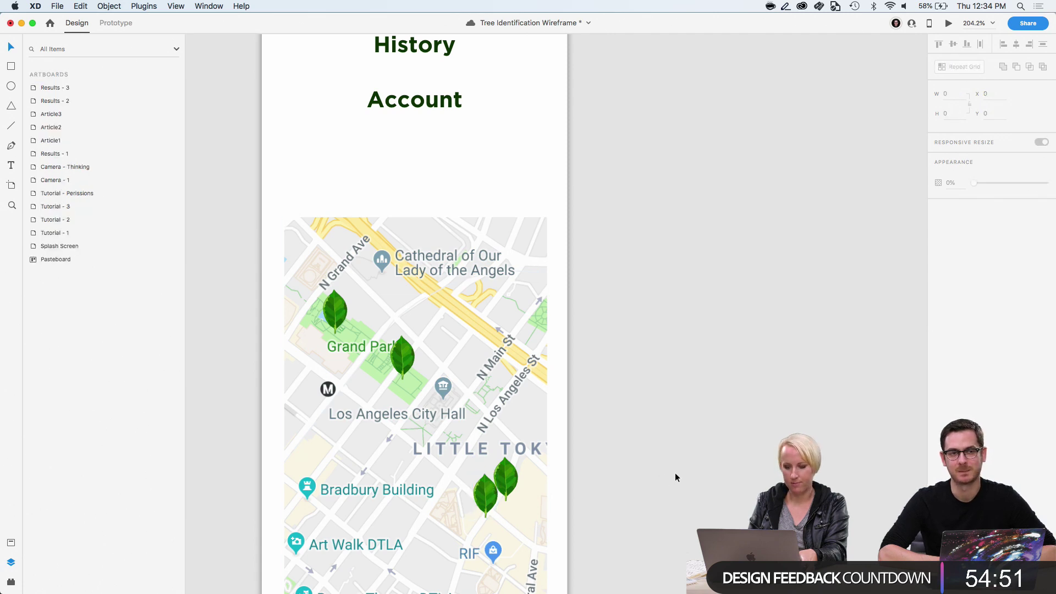
pyautogui.scroll(-4, 675, 473)
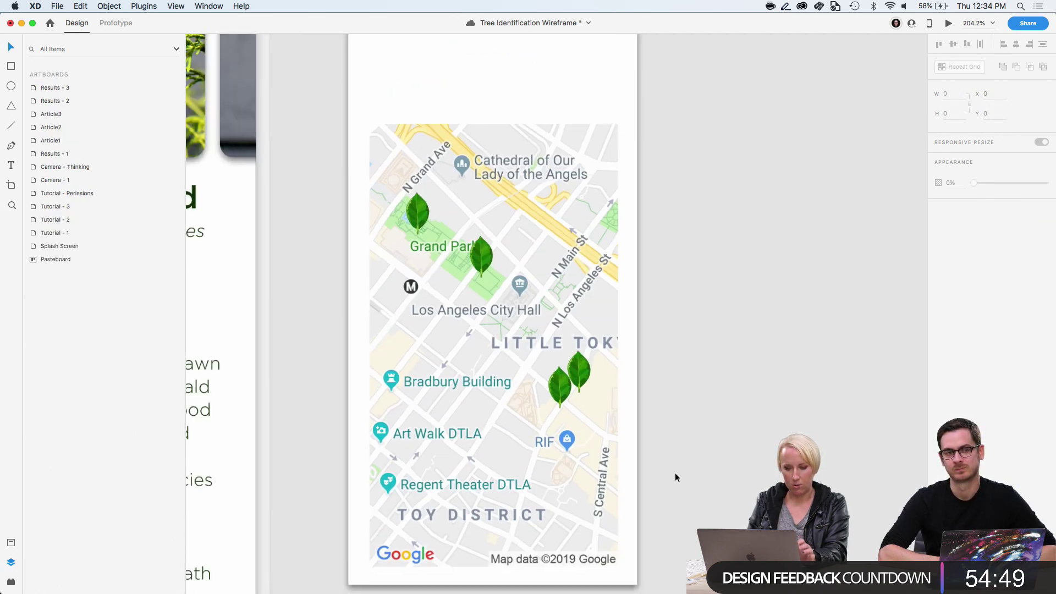
pyautogui.scroll(-3, 674, 473)
pyautogui.hscroll(1, 675, 473)
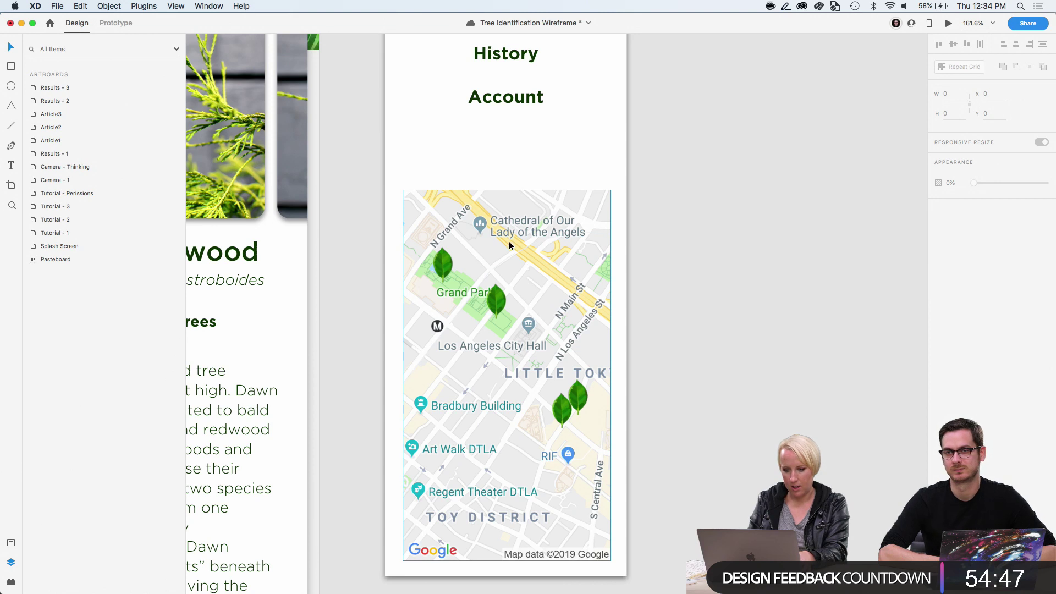
pyautogui.scroll(3, 509, 245)
pyautogui.click(502, 147)
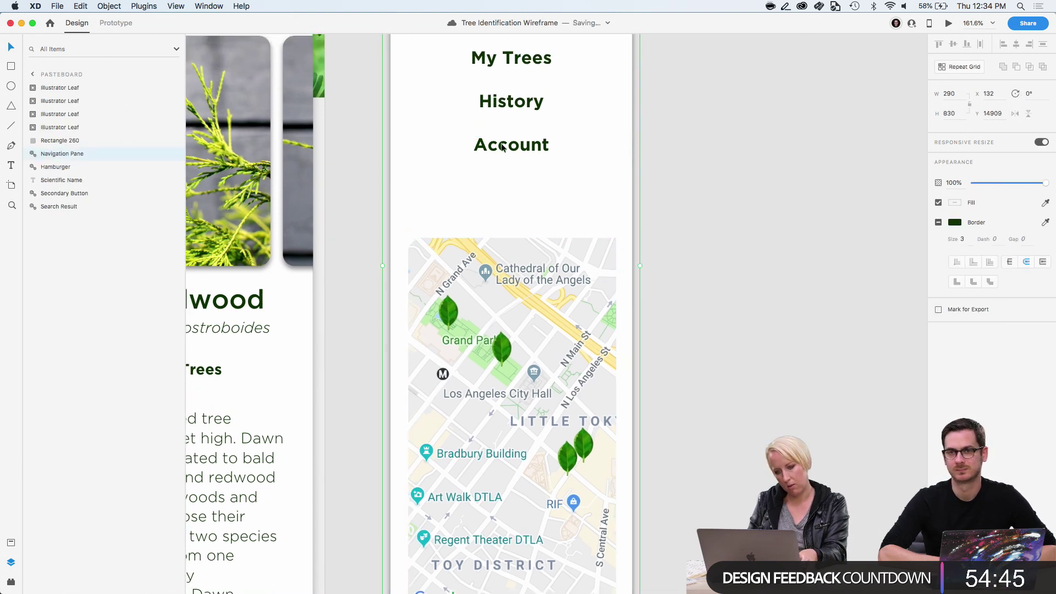
pyautogui.scroll(2, 502, 148)
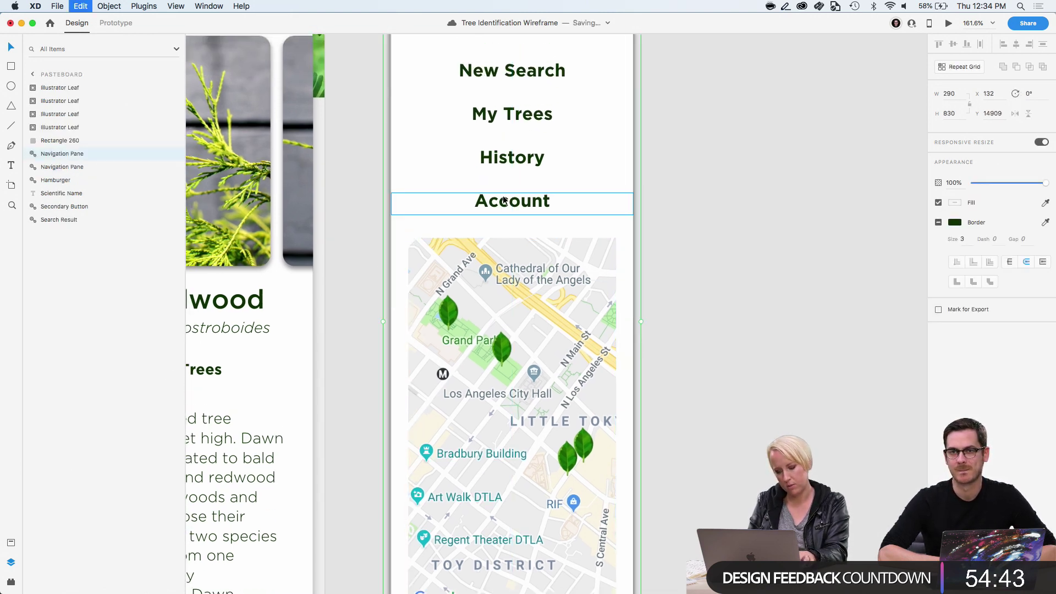
pyautogui.scroll(-2, 502, 148)
# Duplicate the Account label inside the Navigation Pane, place the copy just above the map, and change its text to "Trees near"
pyautogui.doubleClick(503, 153)
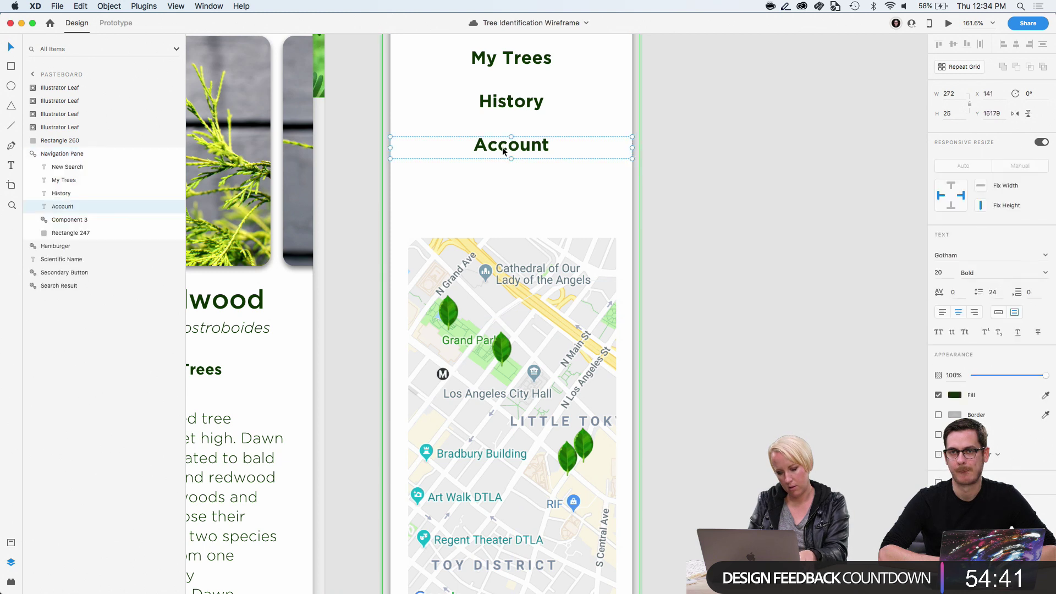
pyautogui.moveTo(502, 151); pyautogui.dragTo(503, 219)
pyautogui.doubleClick(503, 220)
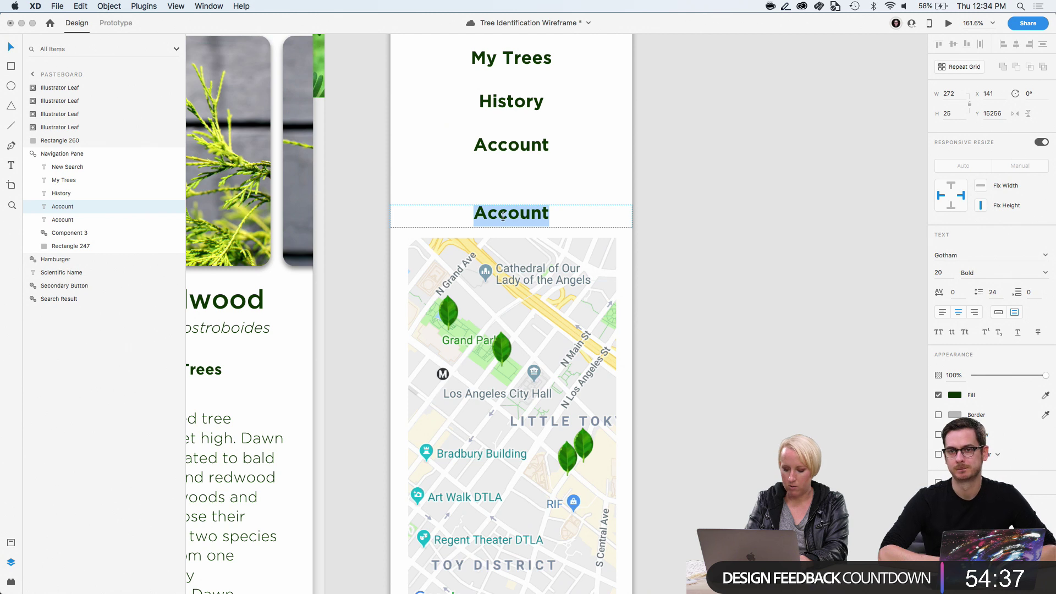
pyautogui.write('Trees new')
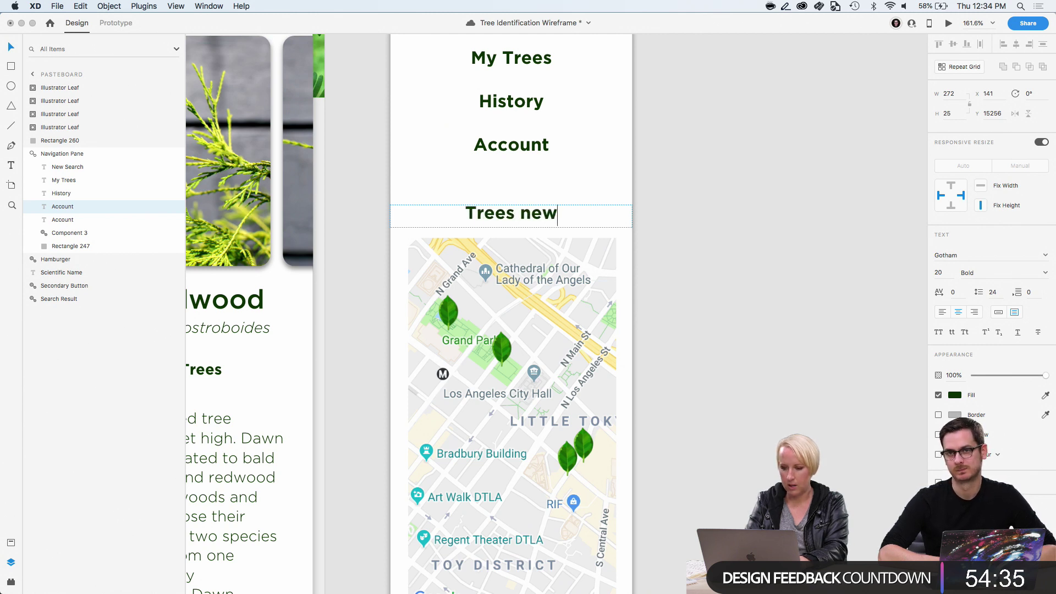
pyautogui.press('BackSpace')
pyautogui.write('ar')
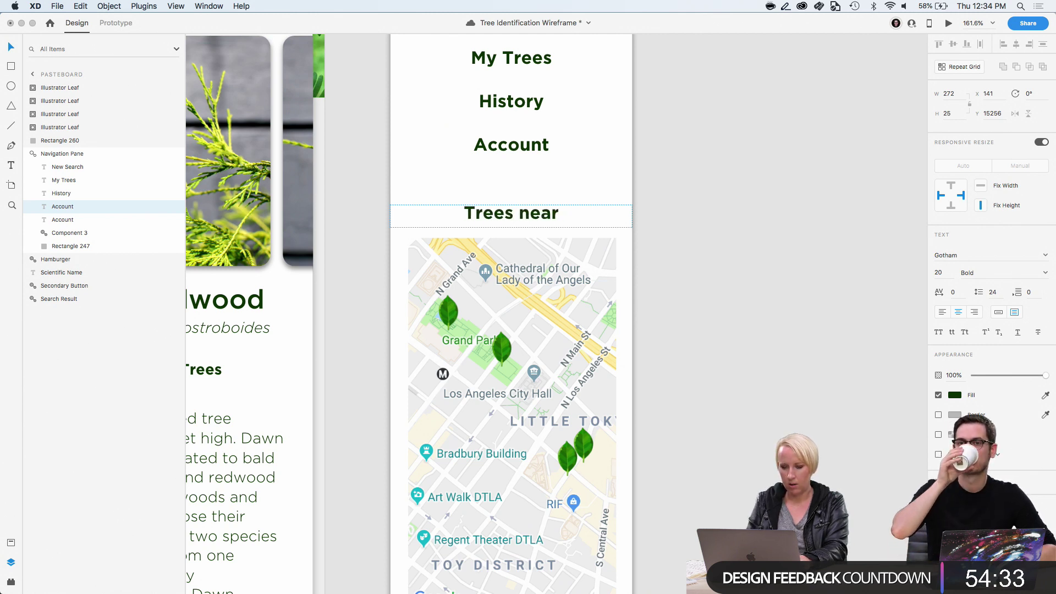
pyautogui.press('Escape')
# Extend the heading above the map so it reads "Trees near me"
pyautogui.scroll(5, 715, 229)
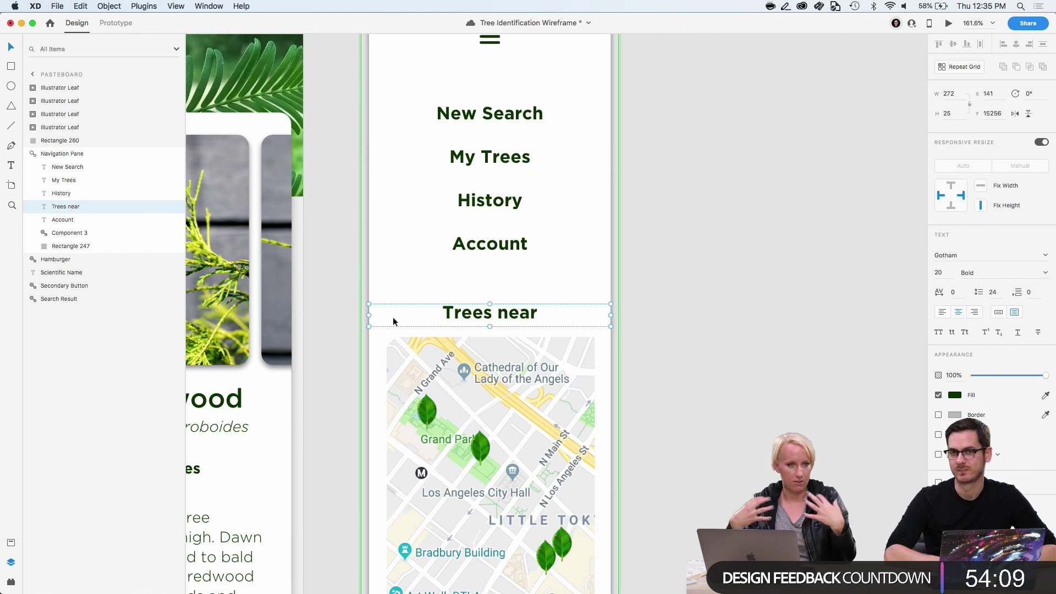
pyautogui.doubleClick(503, 315)
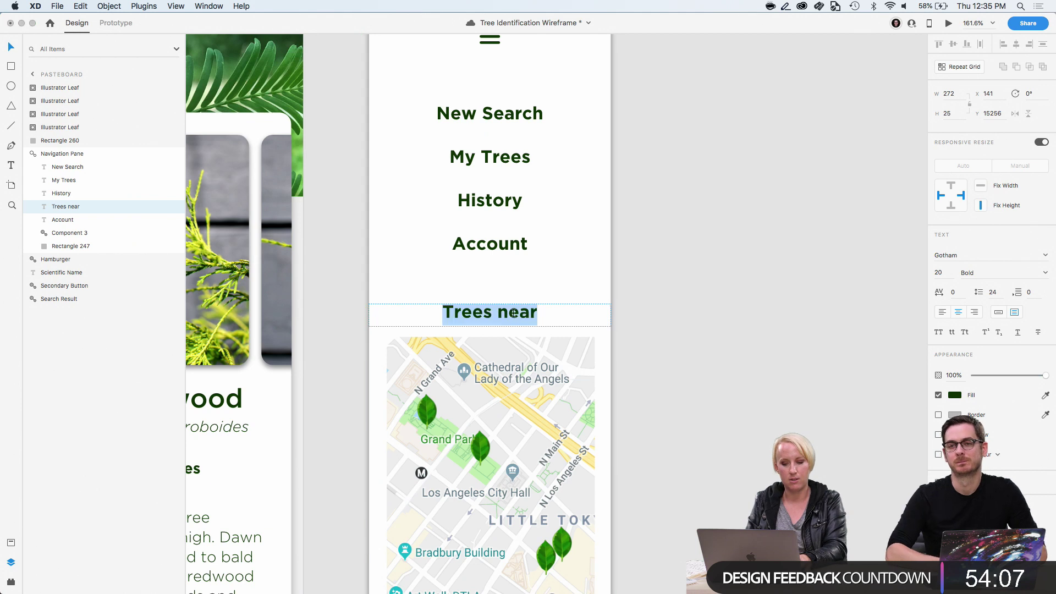
pyautogui.click(537, 313)
pyautogui.write('me')
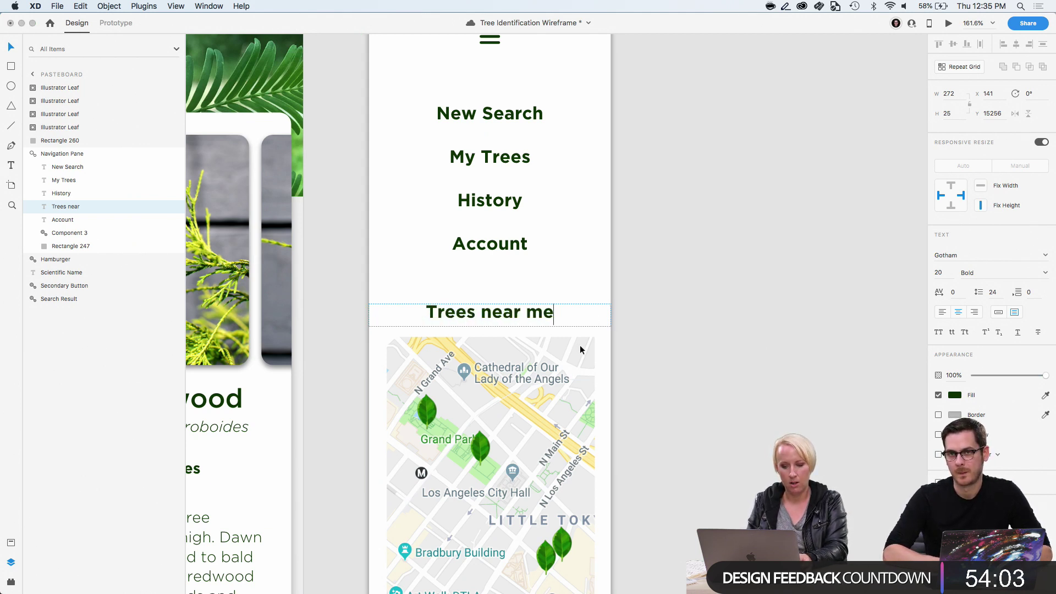
pyautogui.press('Escape')
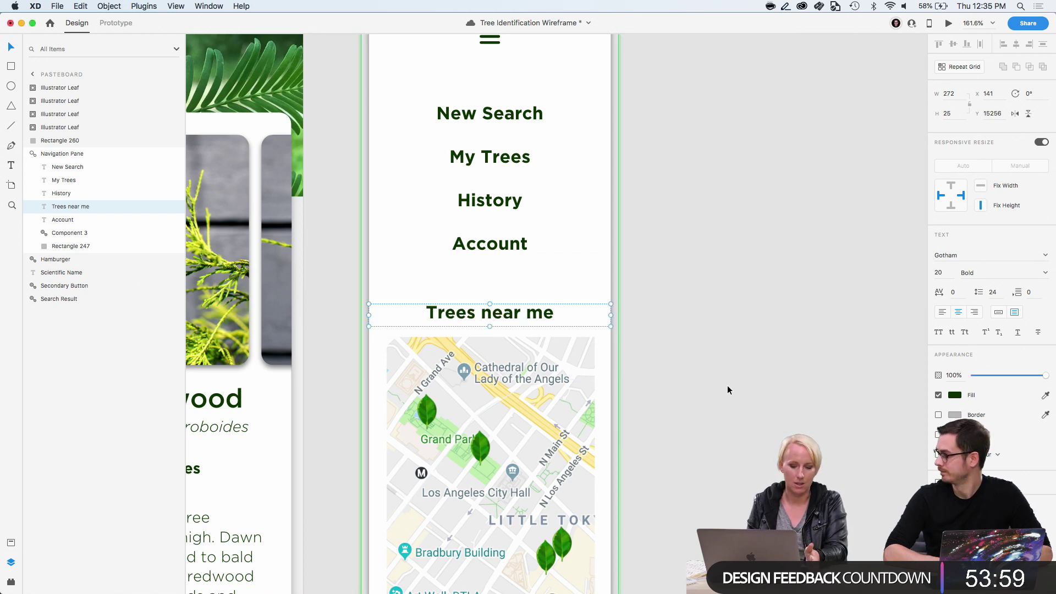
# Change the beginning of the map heading so it reads "4 trees near me"
pyautogui.scroll(-3, 727, 387)
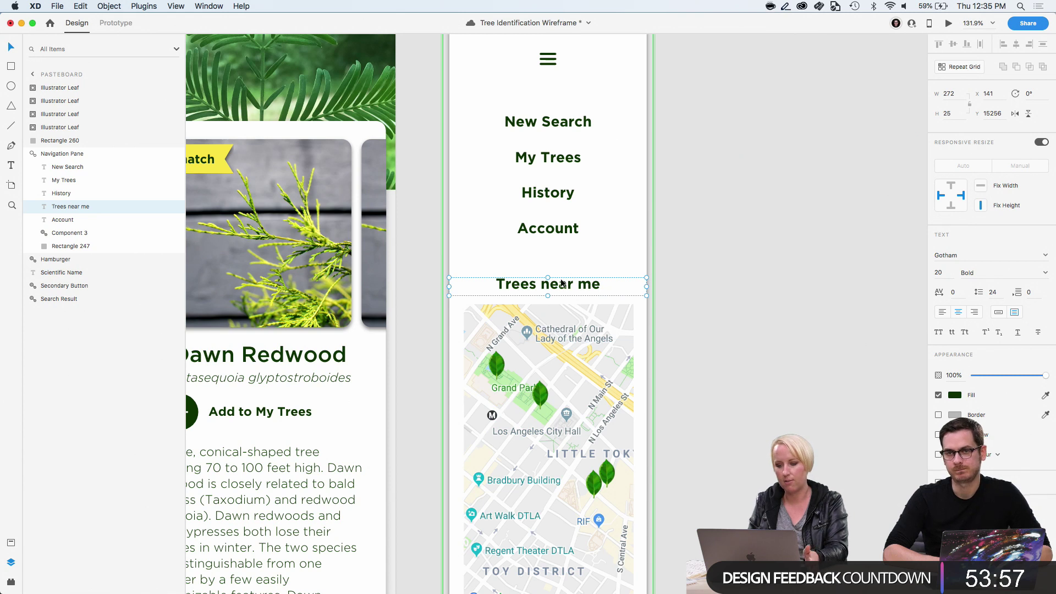
pyautogui.doubleClick(516, 285)
pyautogui.click(505, 285)
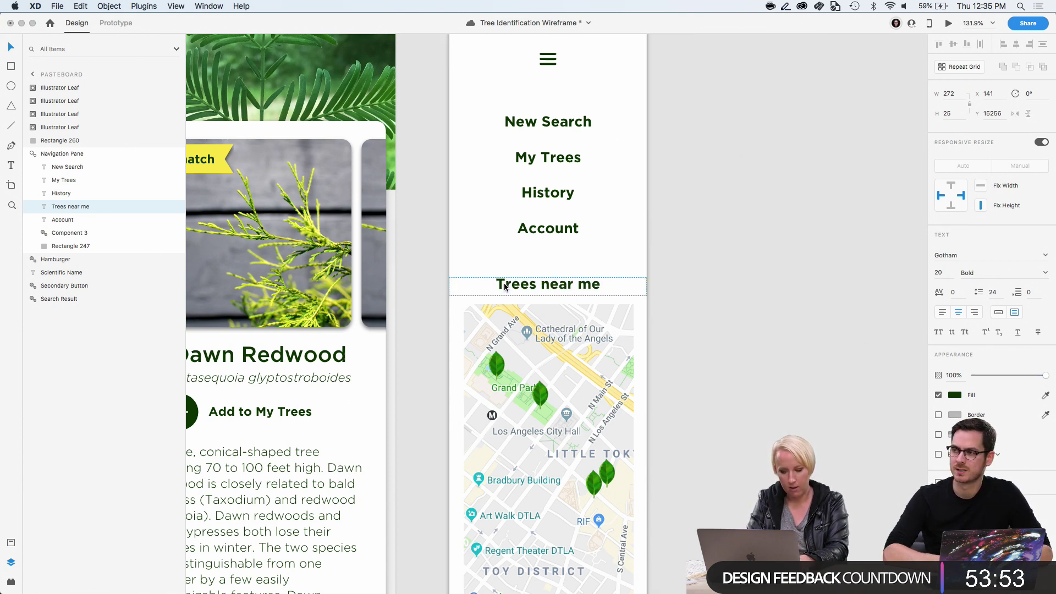
pyautogui.press('BackSpace')
pyautogui.write('4 t')
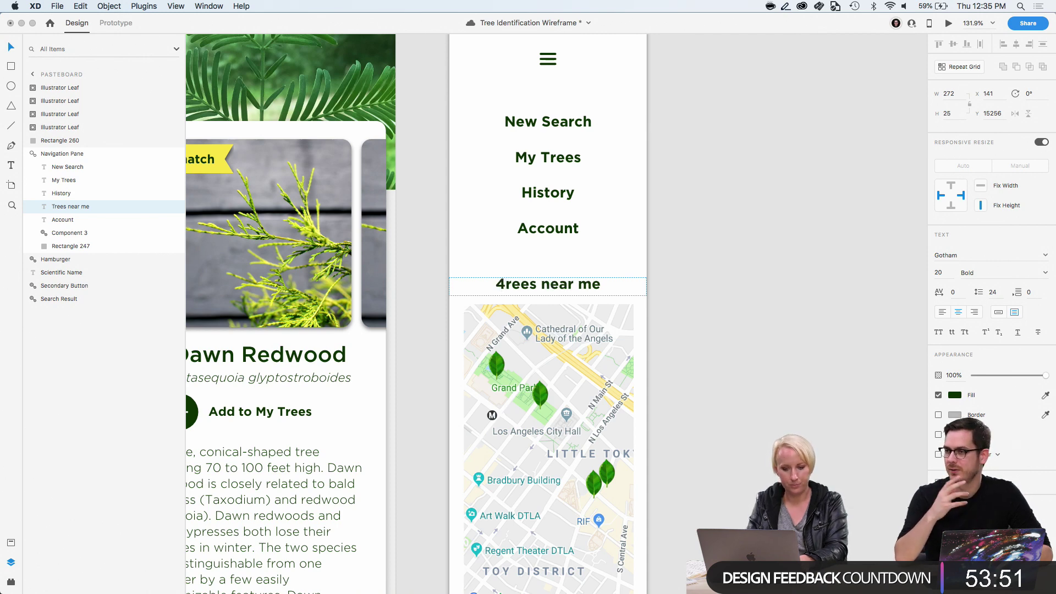
pyautogui.press('Escape')
pyautogui.scroll(-5, 747, 337)
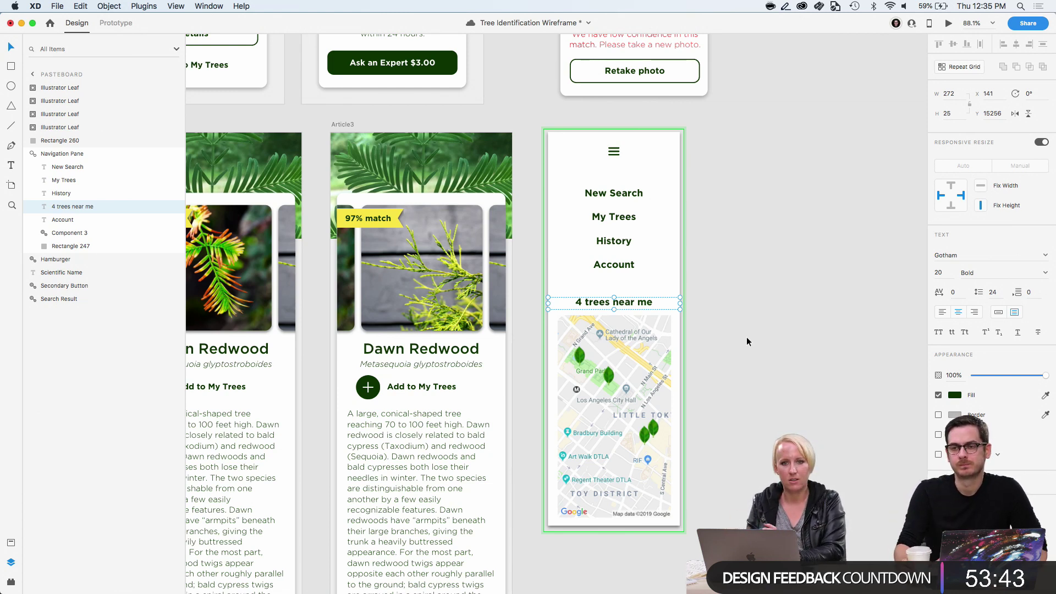
pyautogui.click(747, 337)
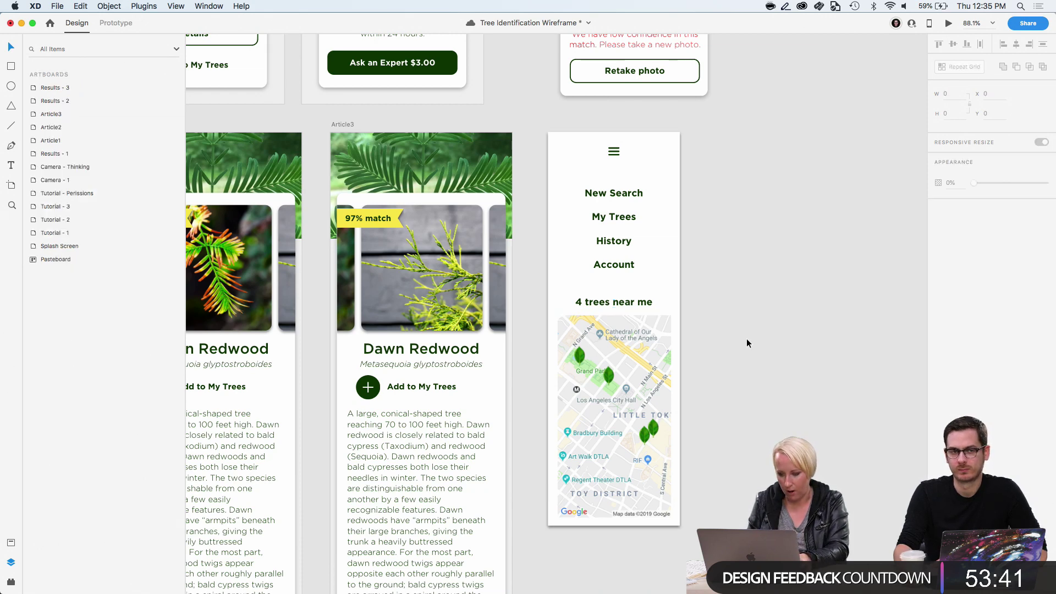
pyautogui.hscroll(1, 747, 338)
pyautogui.click(590, 304)
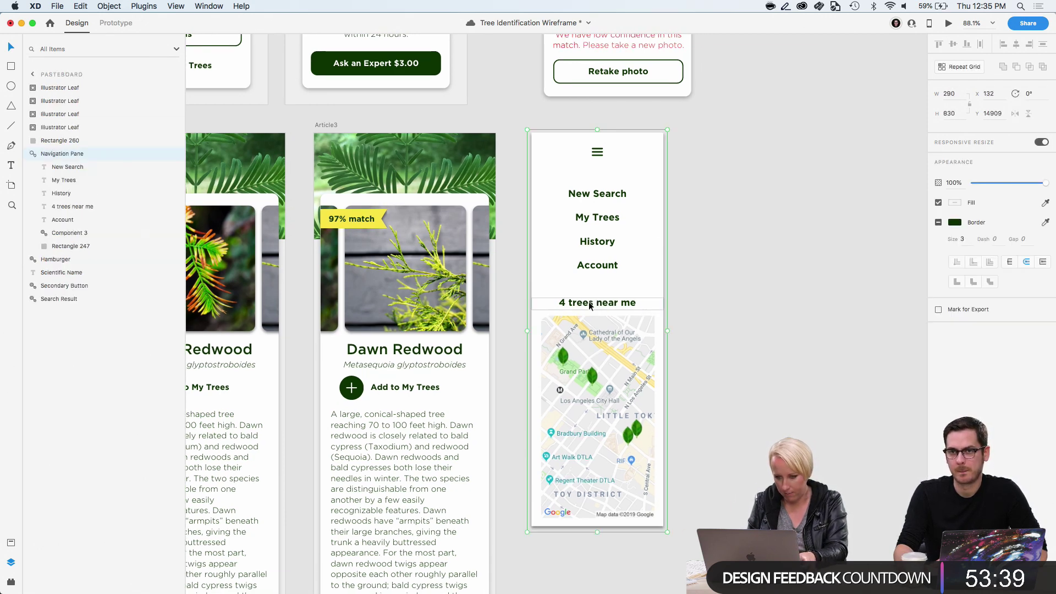
pyautogui.hotkey('shift', 'Down')
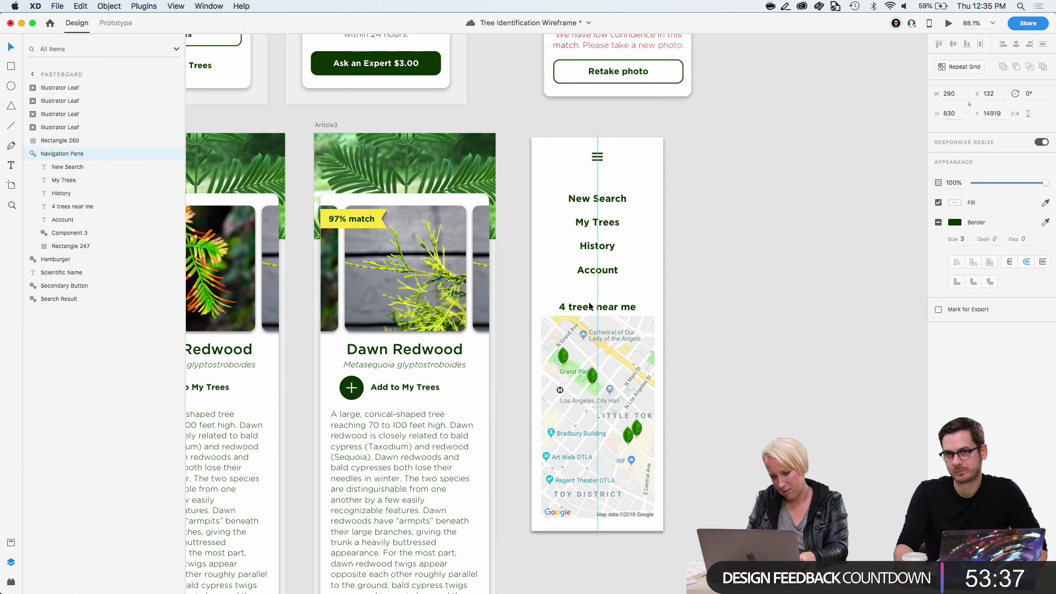
pyautogui.hotkey('shift', 'Up')
pyautogui.doubleClick(590, 304)
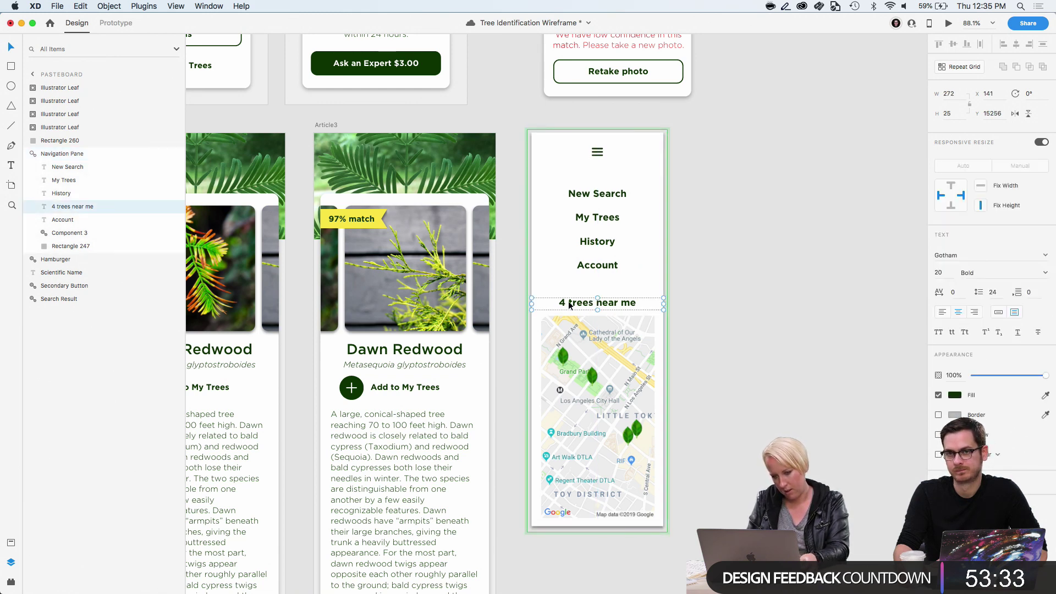
pyautogui.doubleClick(570, 303)
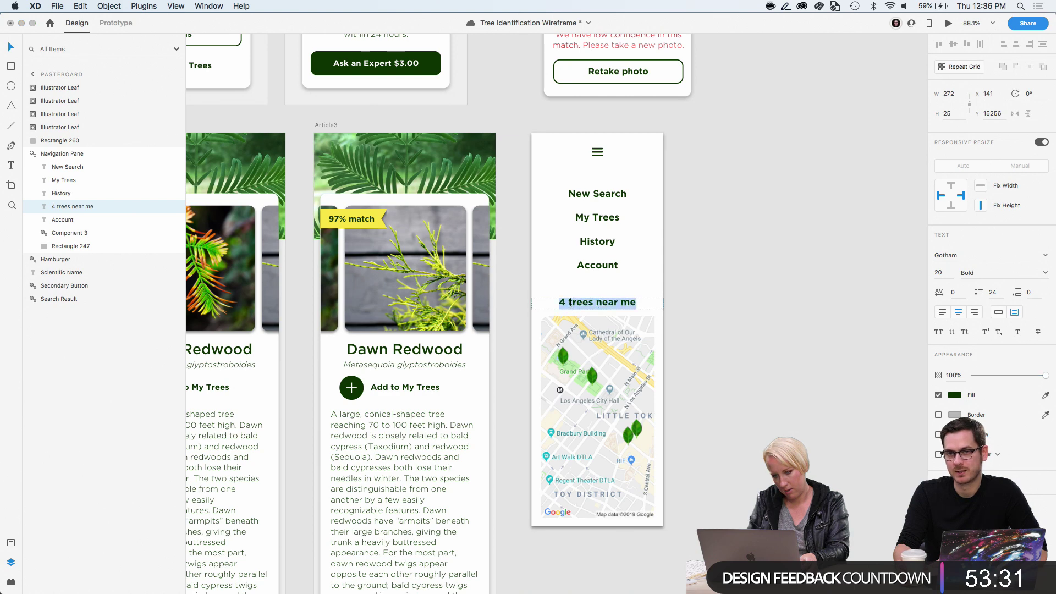
pyautogui.press('Escape')
# Duplicate the leaf marker at the lower part of Grand Park and place the copy just beside it, towards the Metro symbol
pyautogui.scroll(5, 652, 385)
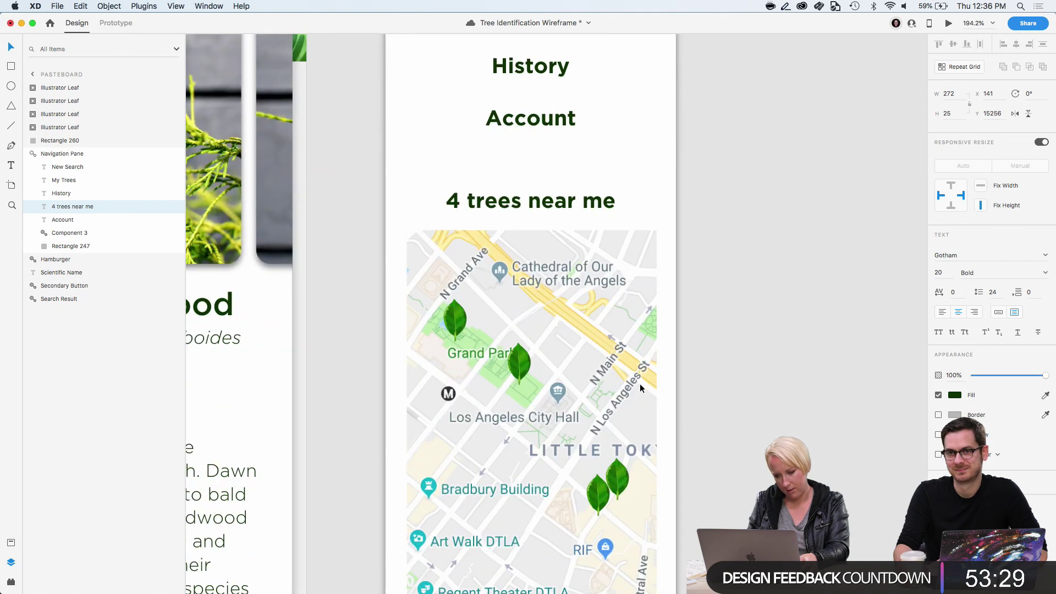
pyautogui.click(519, 360)
pyautogui.moveTo(518, 360); pyautogui.dragTo(490, 370)
pyautogui.click(875, 283)
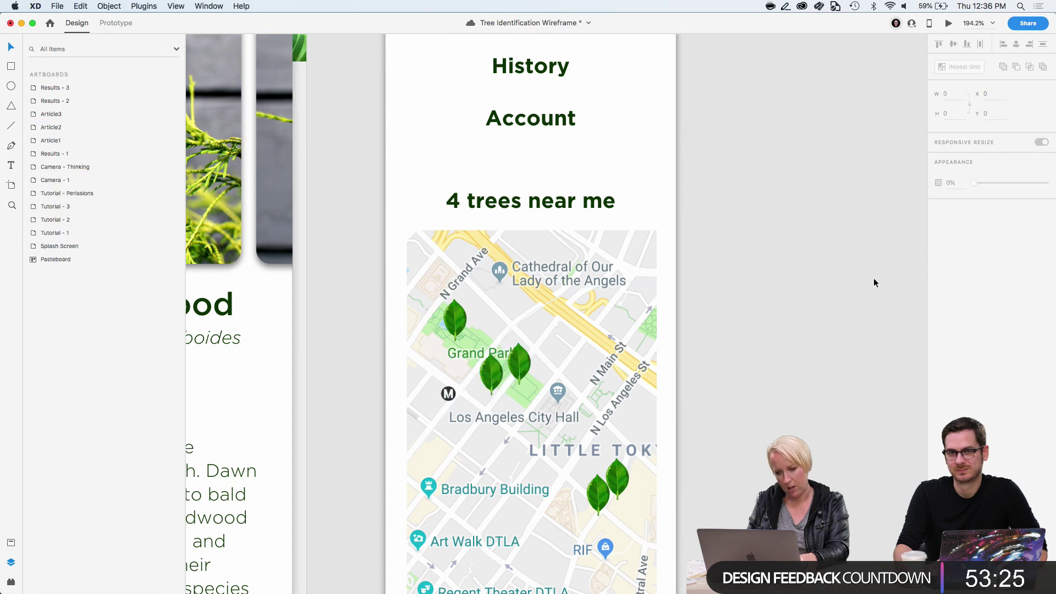
# Capitalize the word "trees" in the Navigation Pane's map heading so it reads "4 Trees near me"
pyautogui.click(502, 203)
pyautogui.scroll(-5, 502, 202)
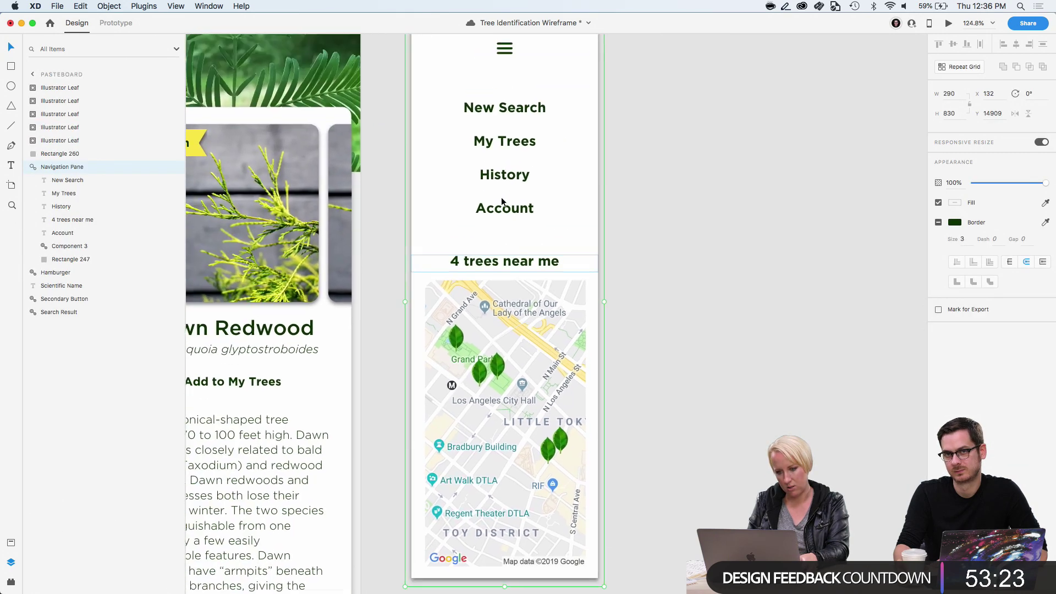
pyautogui.scroll(1, 500, 197)
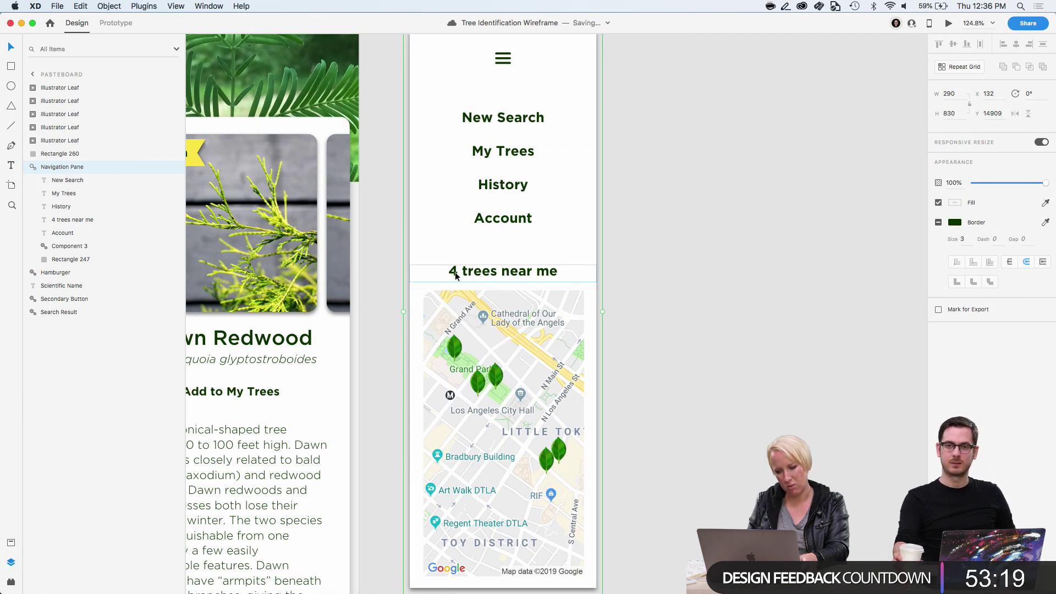
pyautogui.doubleClick(462, 270)
pyautogui.doubleClick(464, 270)
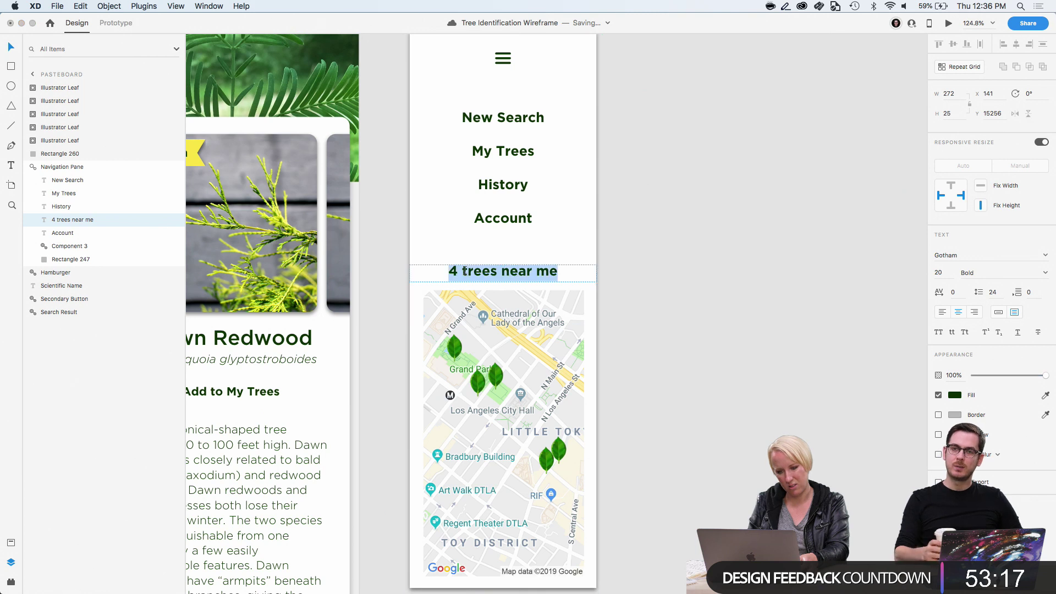
pyautogui.click(465, 270)
pyautogui.press('BackSpace')
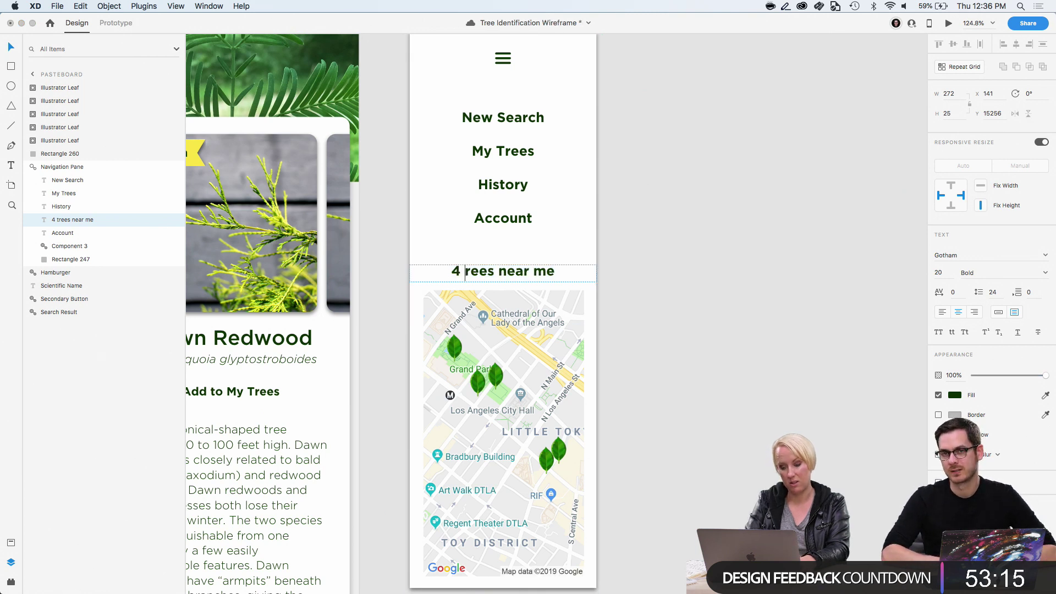
pyautogui.write('T')
# Capitalize the last two words of the map heading so it reads "4 Trees Near Me"
pyautogui.click(501, 271)
pyautogui.press('Delete')
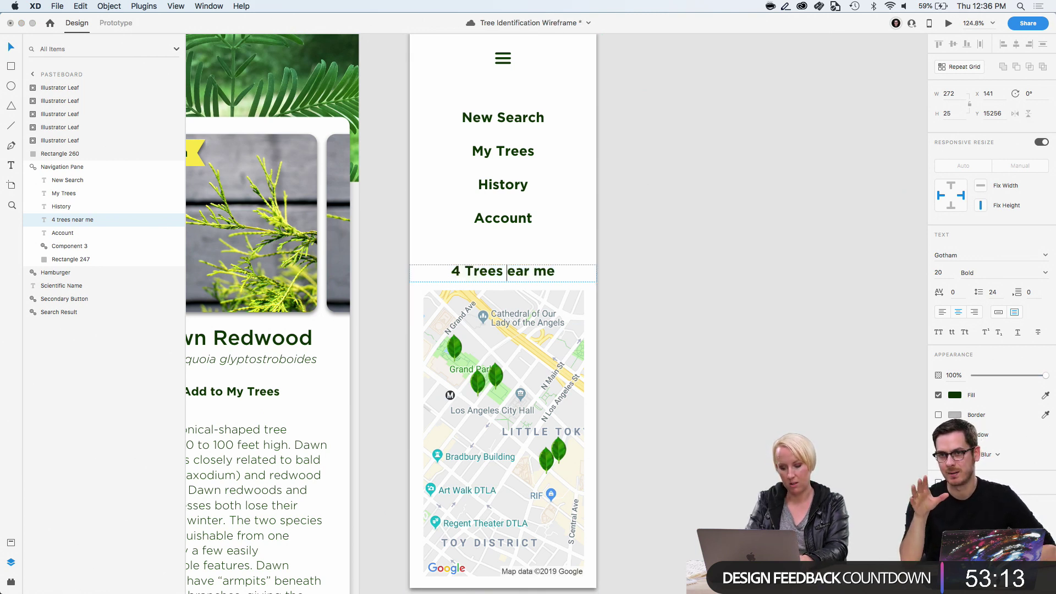
pyautogui.write('N')
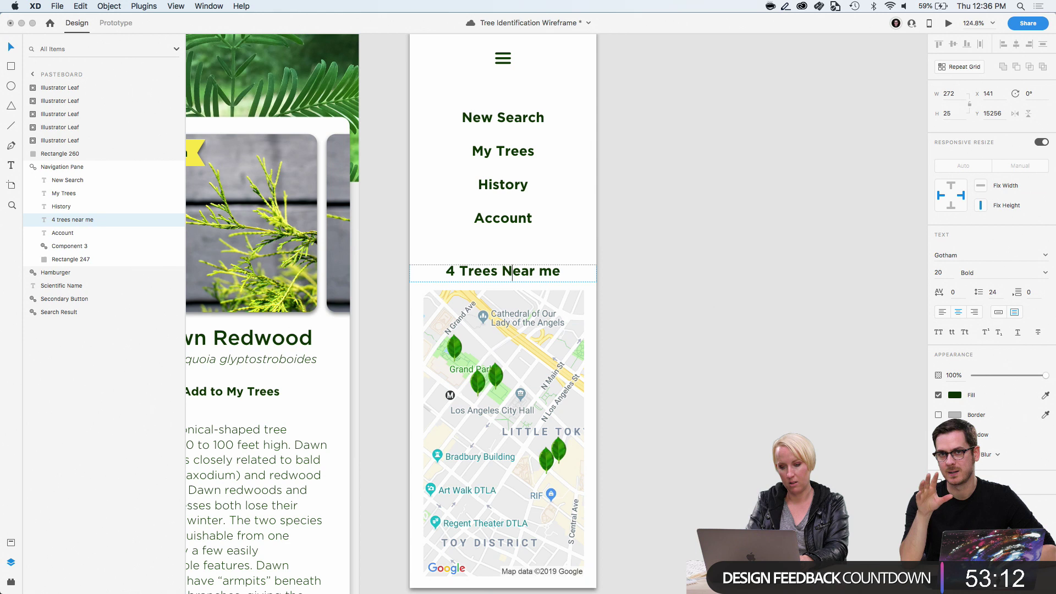
pyautogui.click(551, 273)
pyautogui.press('BackSpace')
pyautogui.write('M')
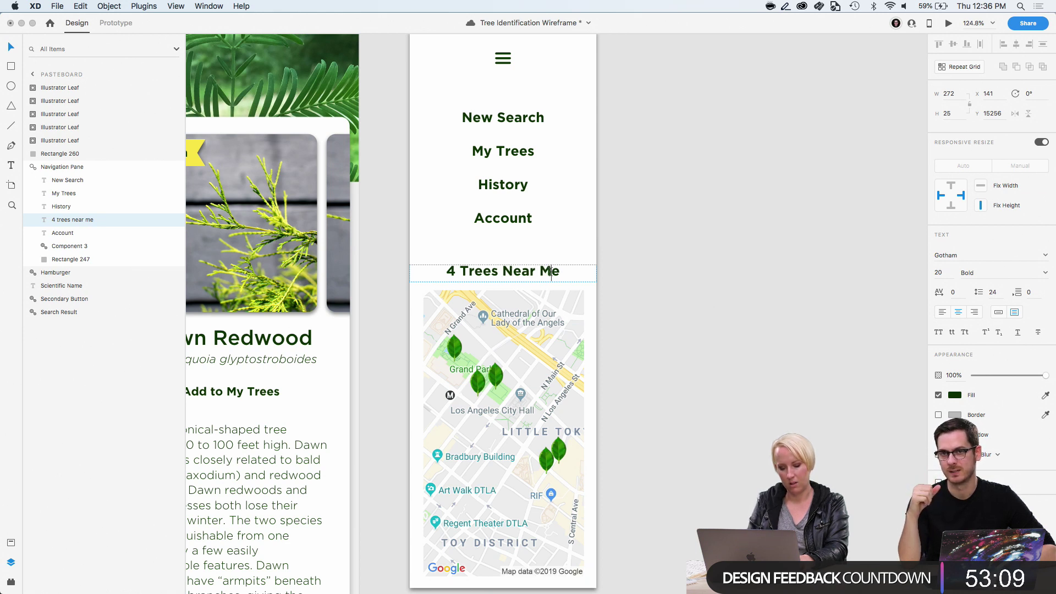
# Finish editing the heading, briefly show the Assets library, and hide it to free up the canvas
pyautogui.click(11, 542)
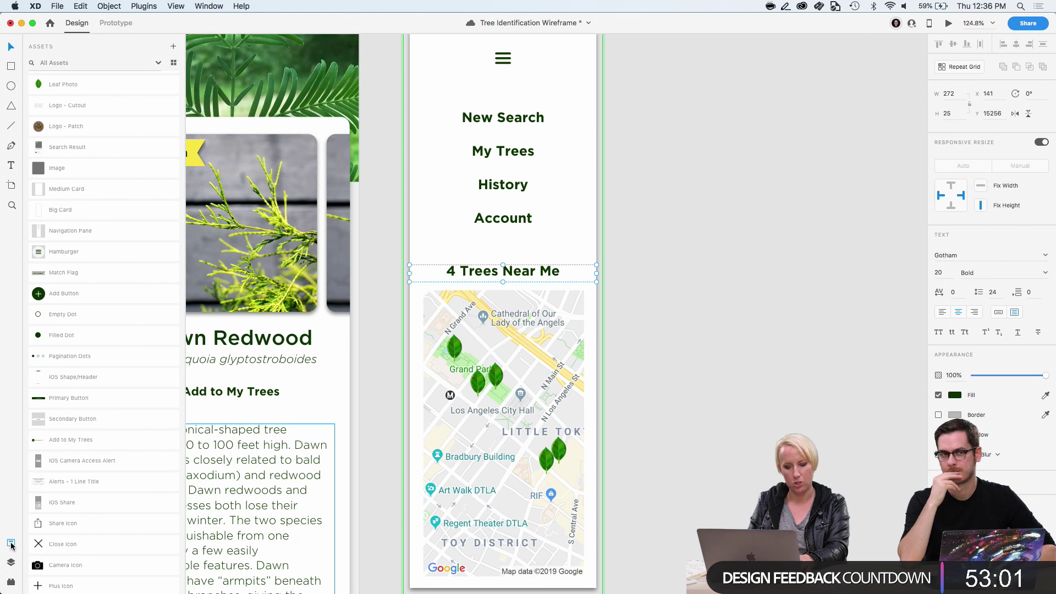
pyautogui.click(11, 543)
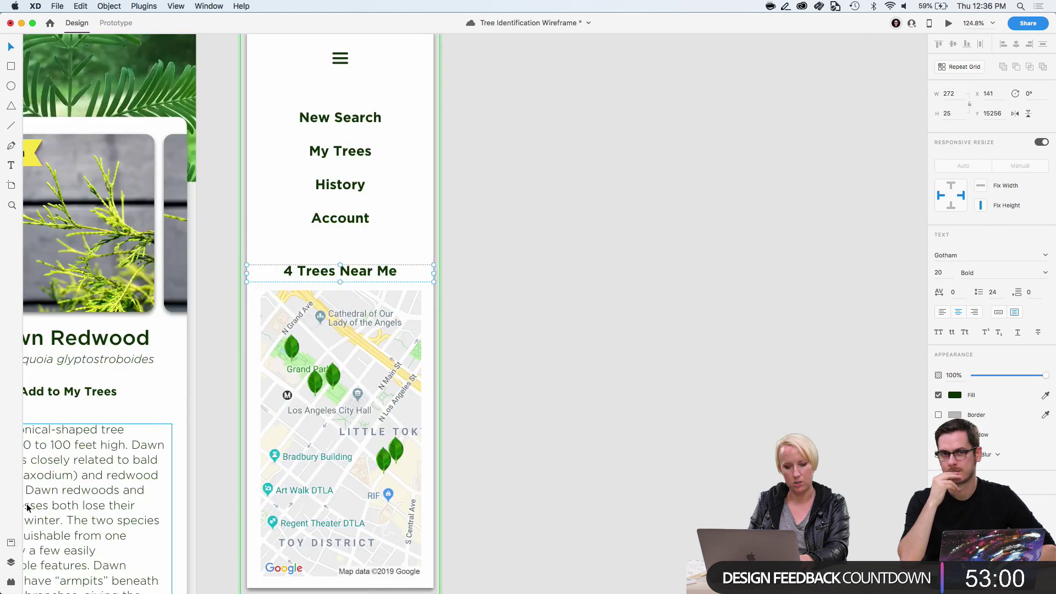
# Apply the H1 character style to the "4 Trees Near Me" heading above the map and delete its leading "4"
pyautogui.click(11, 543)
pyautogui.scroll(-10, 67, 273)
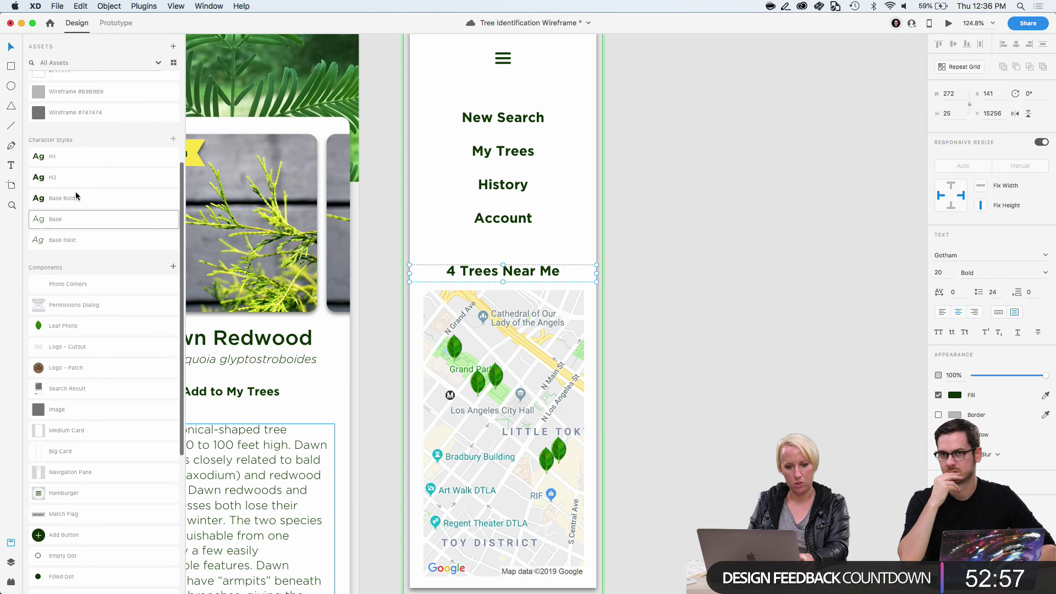
pyautogui.click(77, 156)
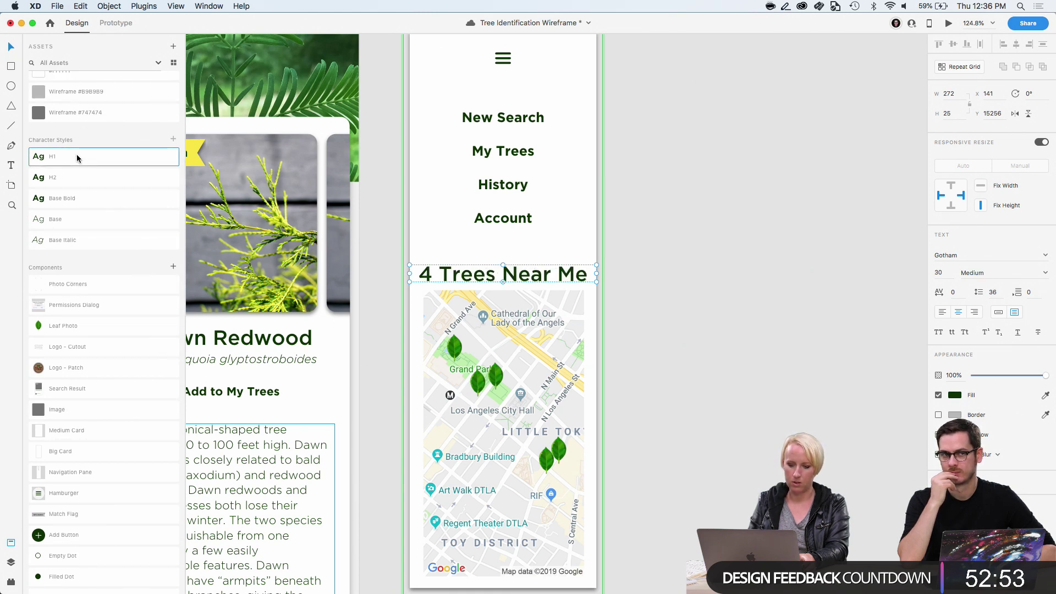
pyautogui.doubleClick(440, 271)
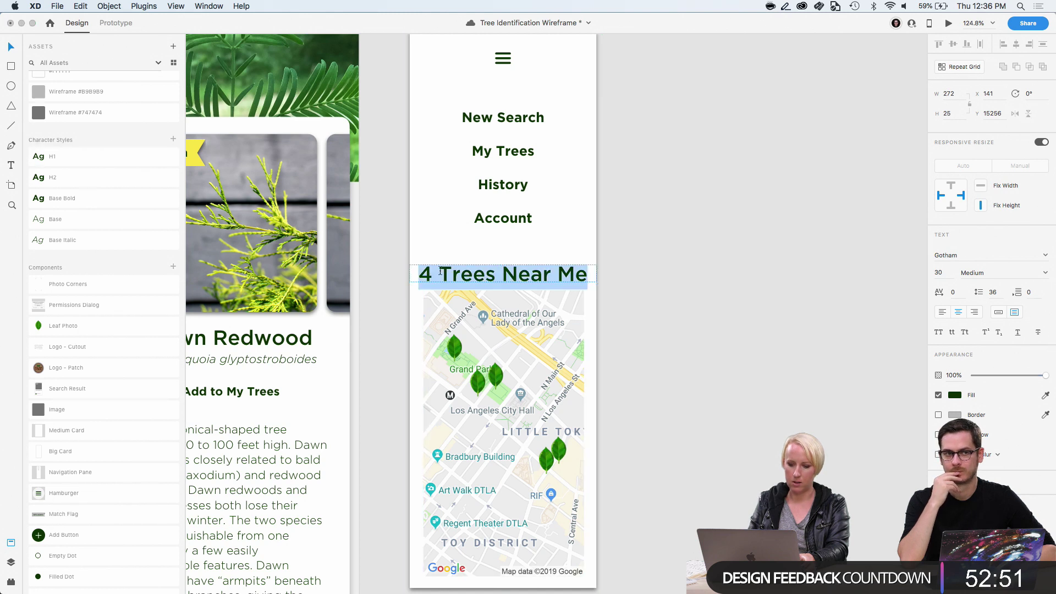
pyautogui.click(440, 270)
pyautogui.press('BackSpace')
pyautogui.press('BackSpace')
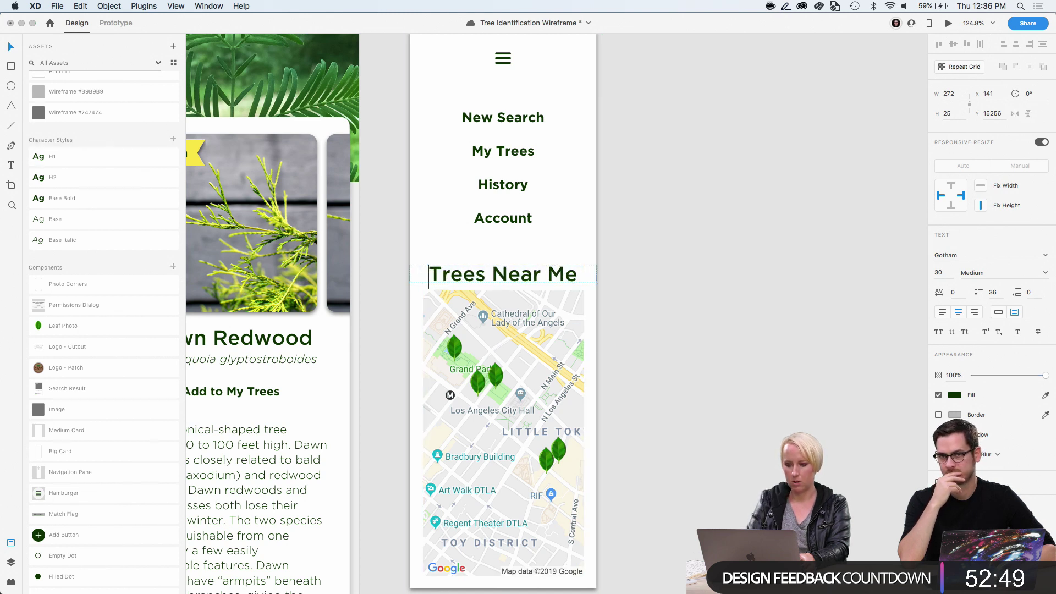
# Apply the Base Bold character style to the whole heading text above the map
pyautogui.click(74, 203)
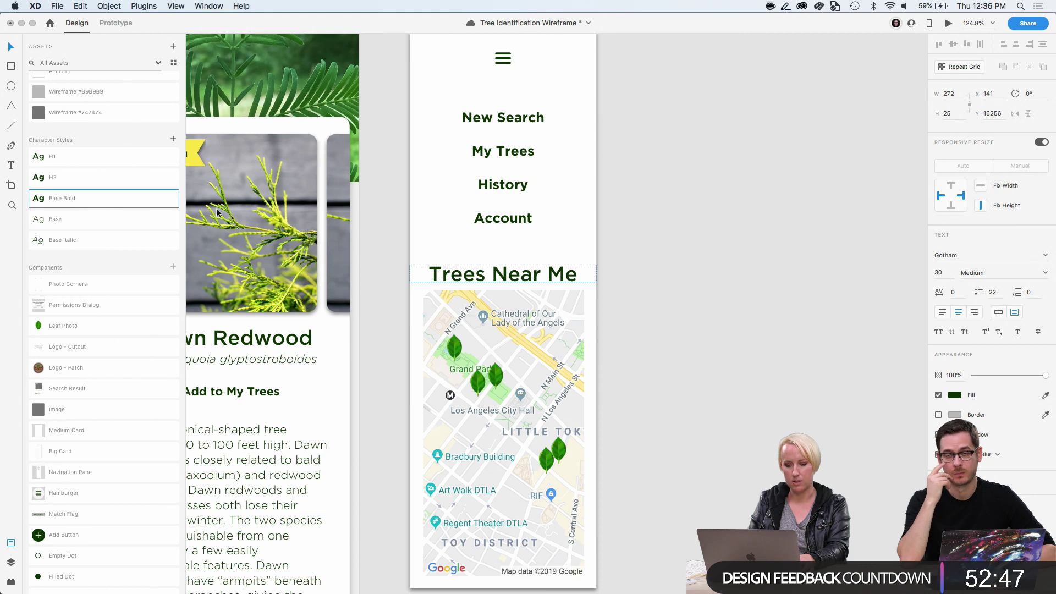
pyautogui.tripleClick(451, 273)
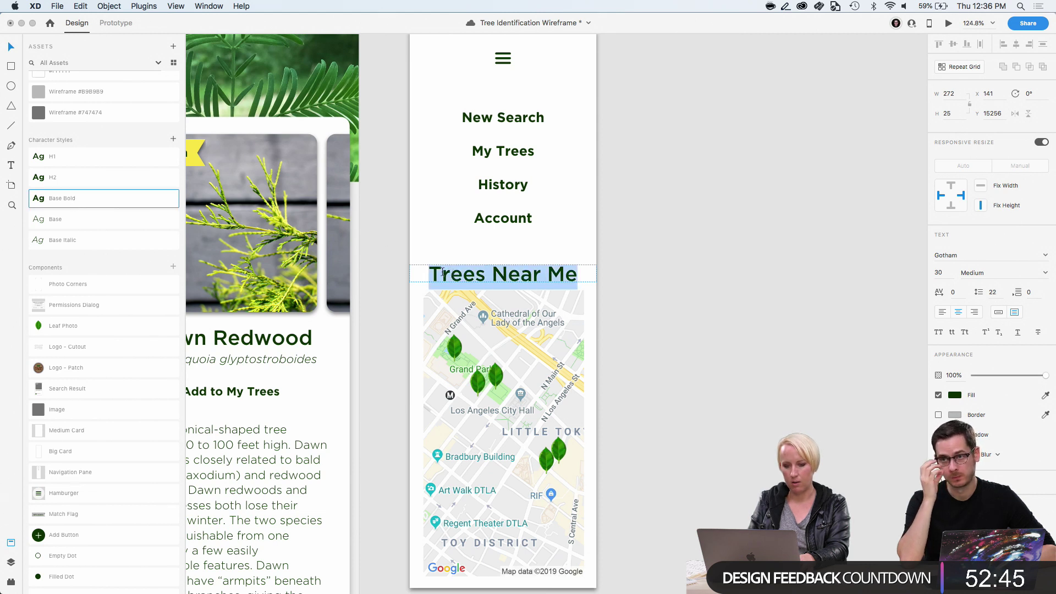
pyautogui.click(53, 199)
# Replace the heading text above the map with "Find trees near me"
pyautogui.tripleClick(493, 269)
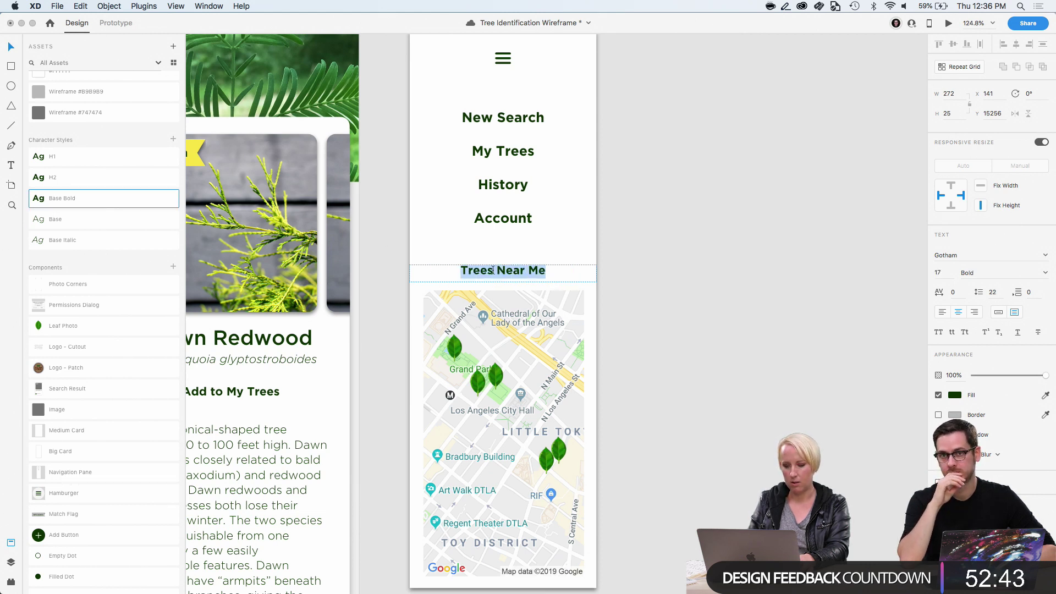
pyautogui.write('Find ')
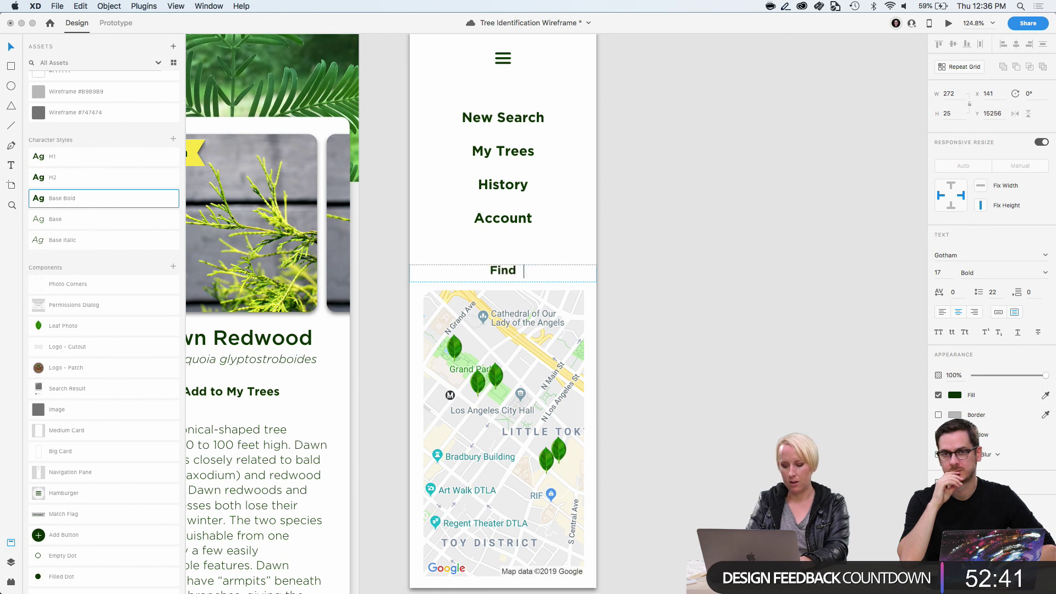
pyautogui.write('trees ')
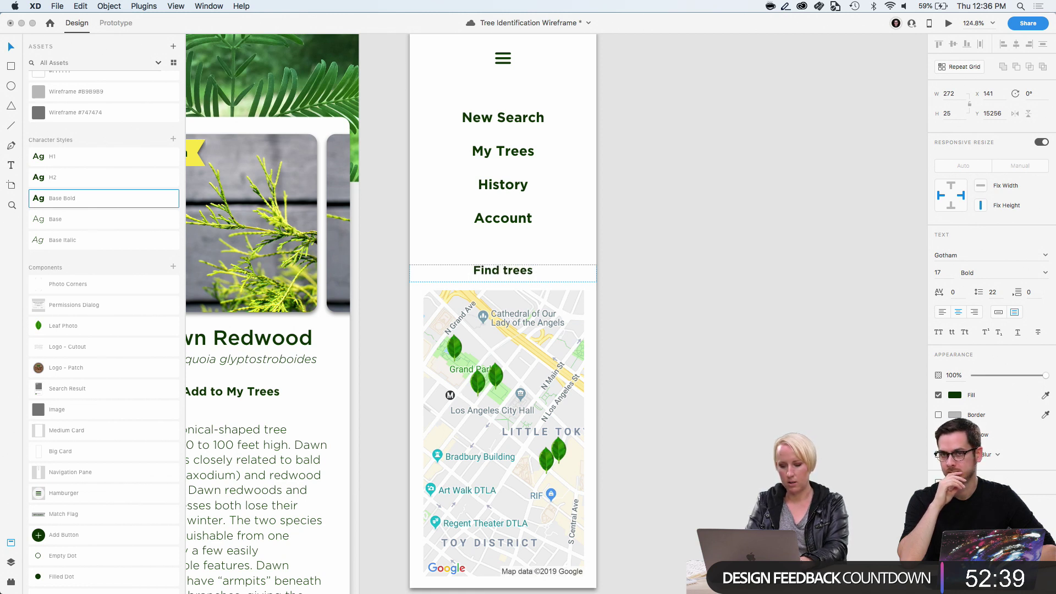
pyautogui.write('near yo')
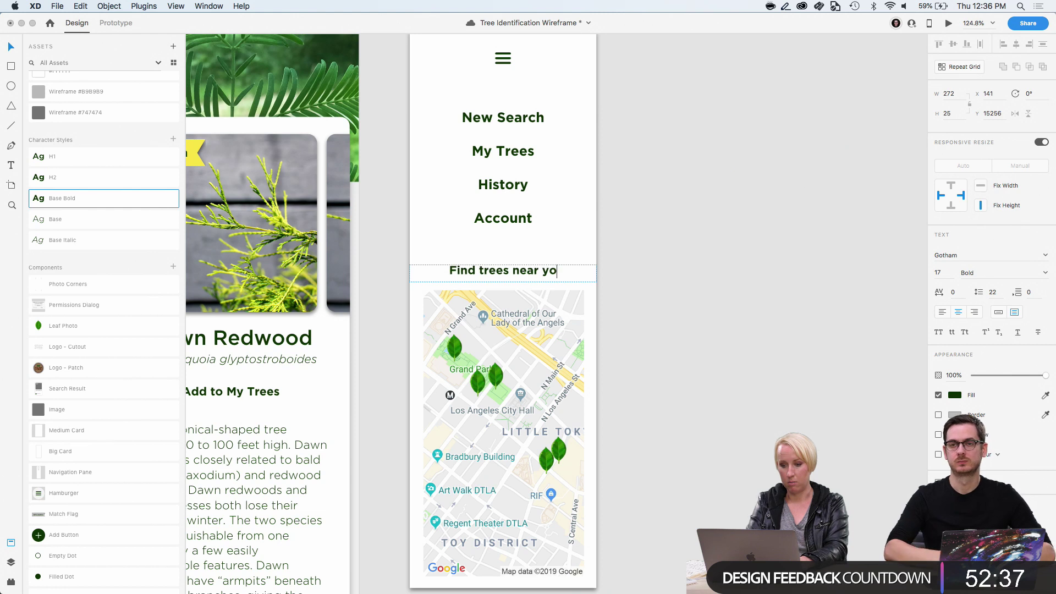
pyautogui.press('BackSpace')
pyautogui.press('BackSpace')
pyautogui.write('me')
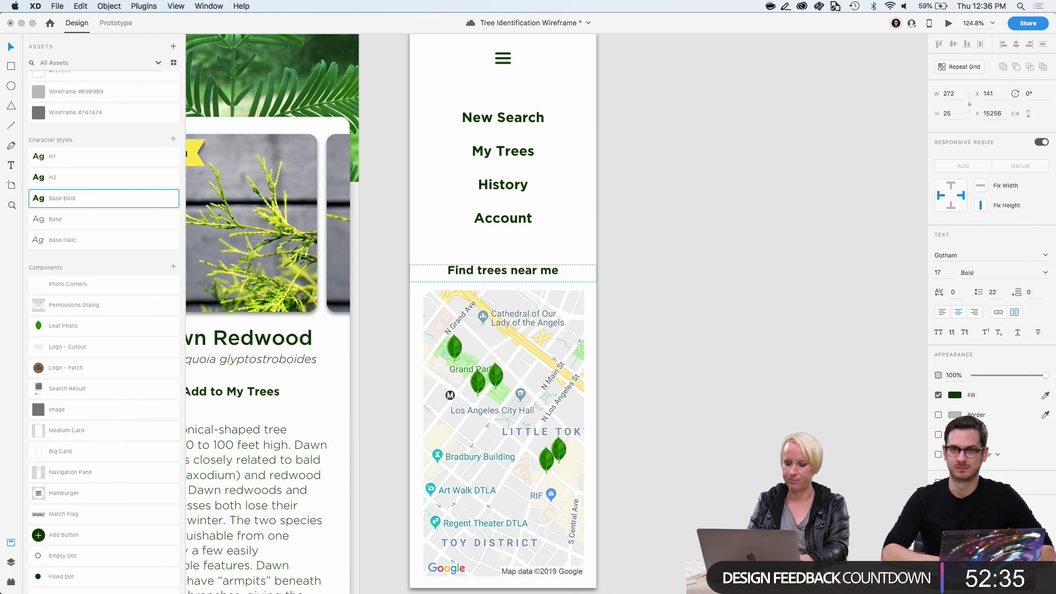
pyautogui.press('Escape')
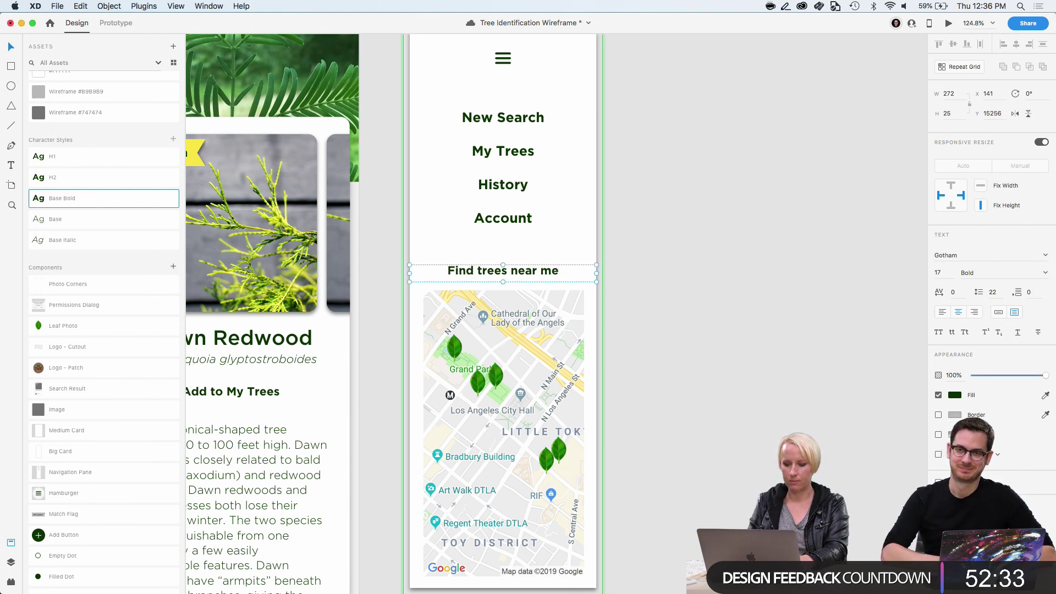
# Change the word "Find" in the map heading to "Discover"
pyautogui.moveTo(500, 277)
pyautogui.mouseDown()
pyautogui.moveTo(498, 290)
pyautogui.moveTo(483, 280)
pyautogui.mouseUp()
pyautogui.doubleClick(483, 280)
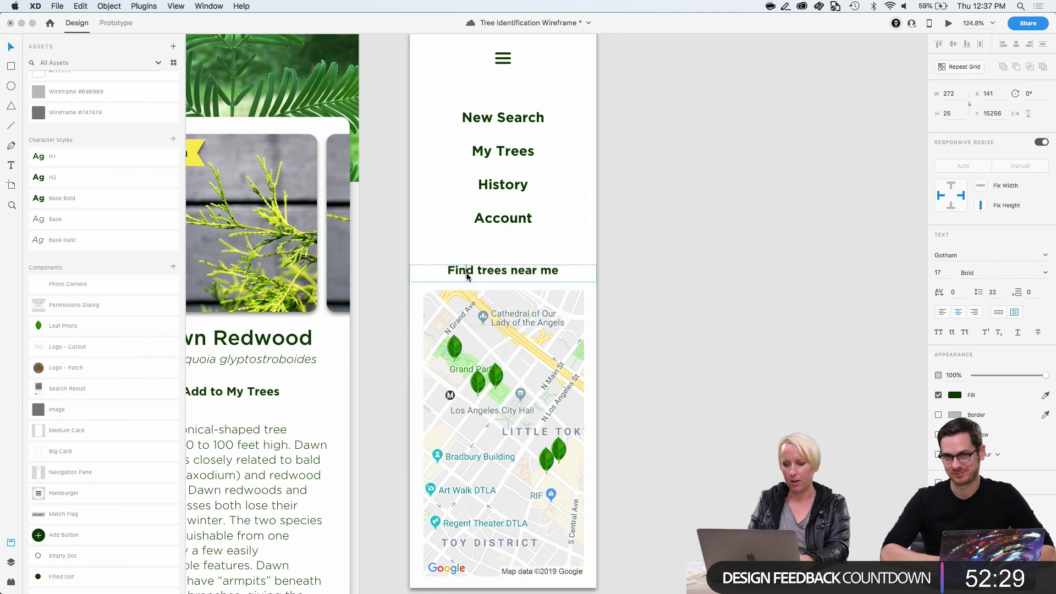
pyautogui.doubleClick(466, 273)
pyautogui.write('Discover')
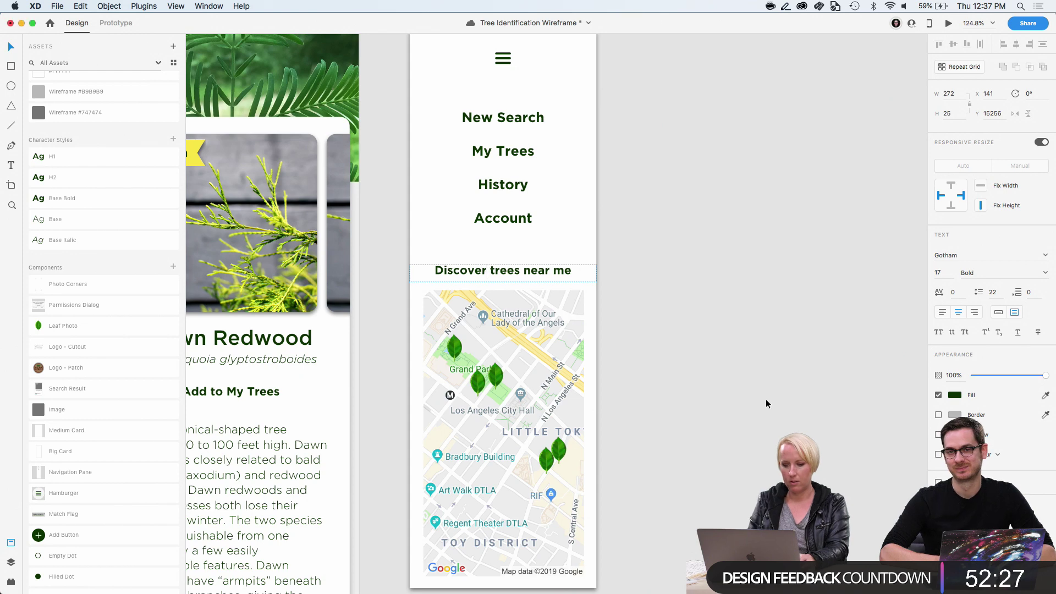
pyautogui.press('Escape')
# Nudge the "Discover trees near me" heading down 10 units closer to the map and save the document
pyautogui.scroll(-3, 766, 401)
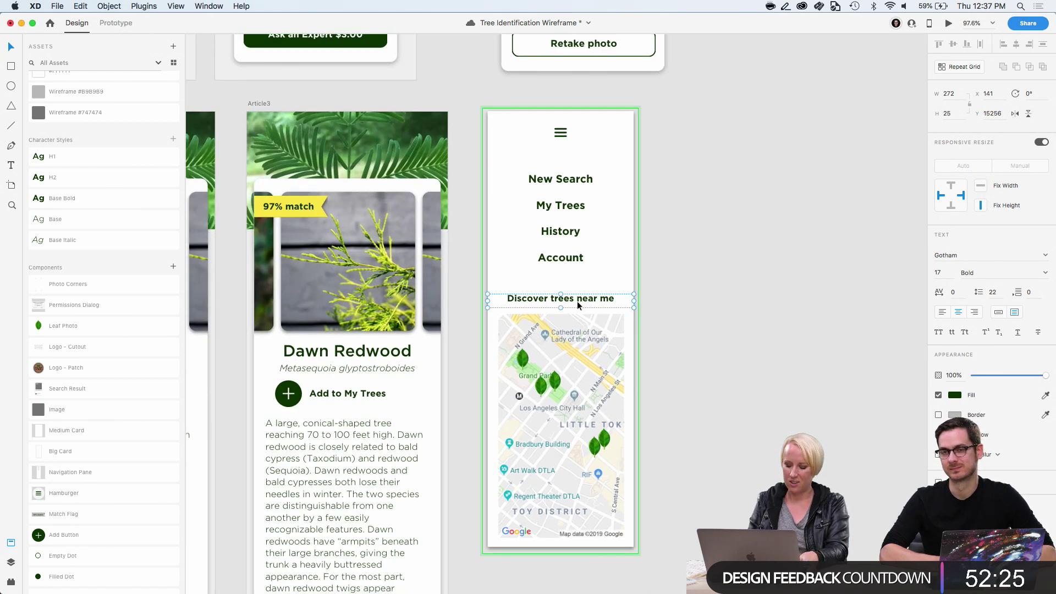
pyautogui.hotkey('shift', 'Down')
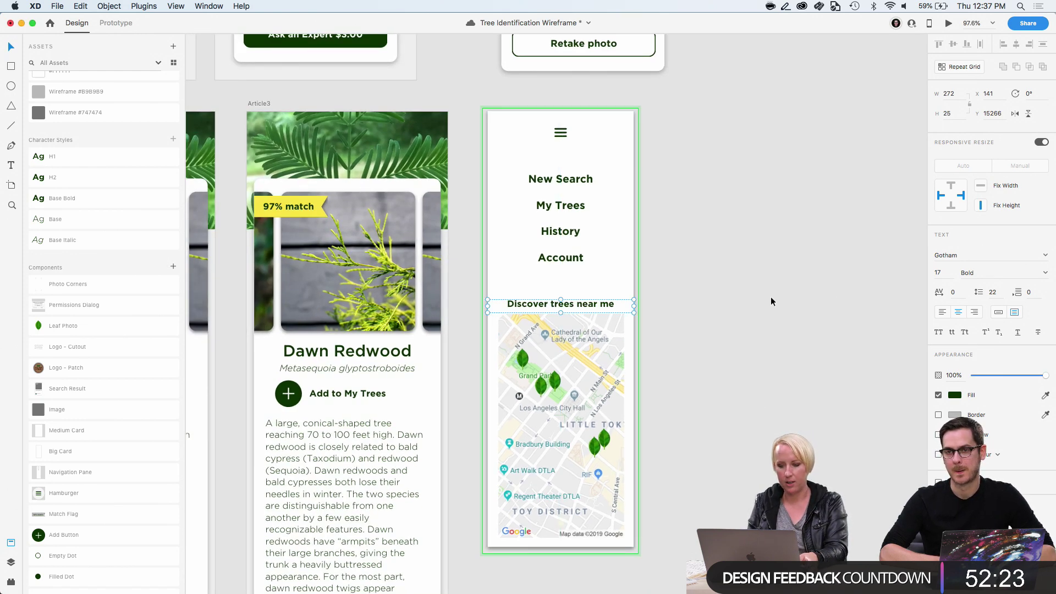
pyautogui.click(770, 296)
pyautogui.scroll(-3, 770, 296)
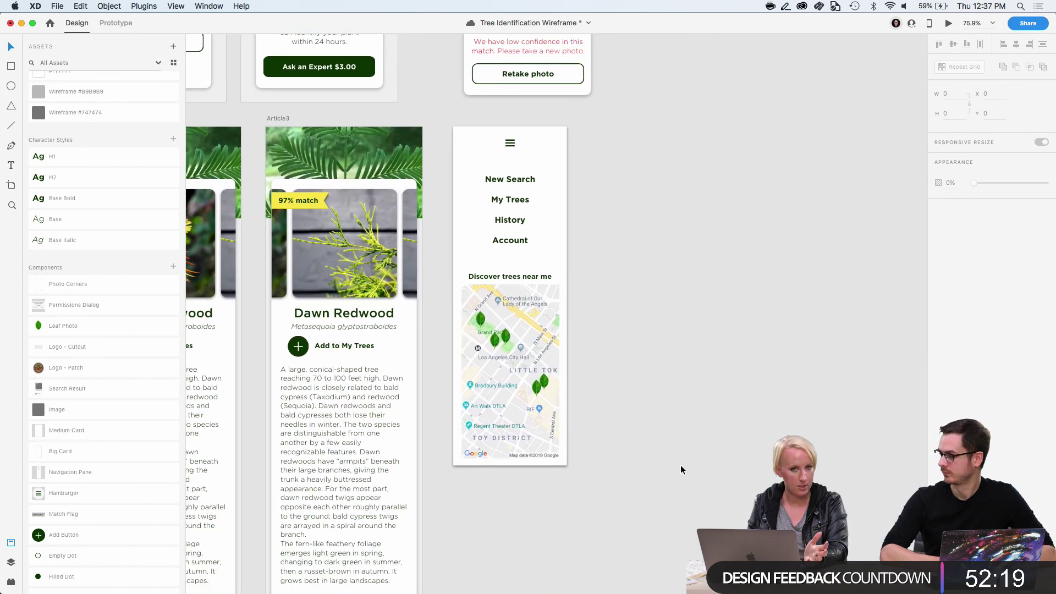
pyautogui.press('super+s')
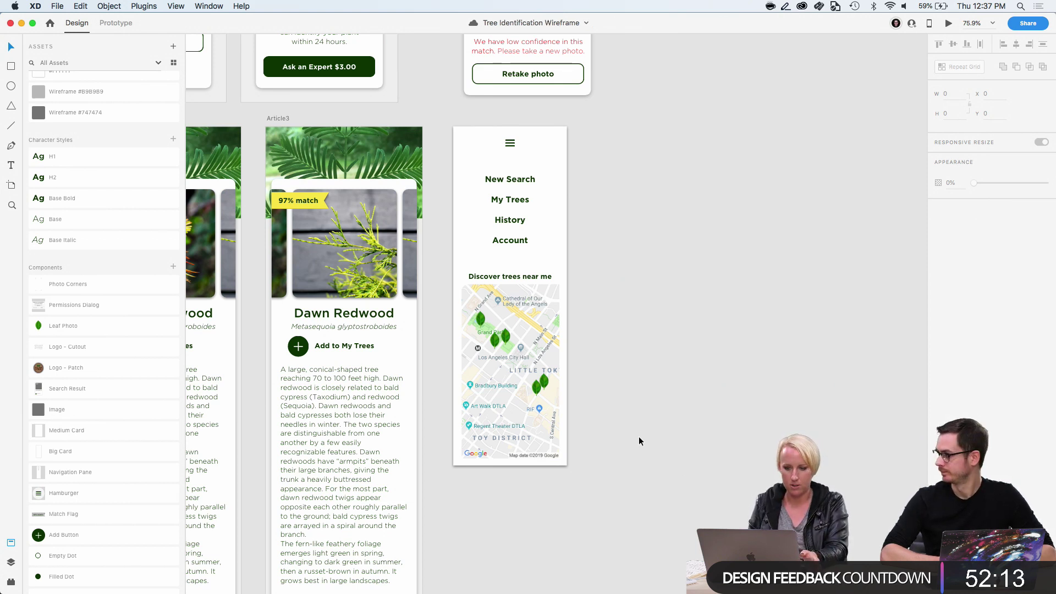
# Review the results and article artboards, then the splash screen, tutorial and camera artboards of the wireframe
pyautogui.scroll(2, 639, 437)
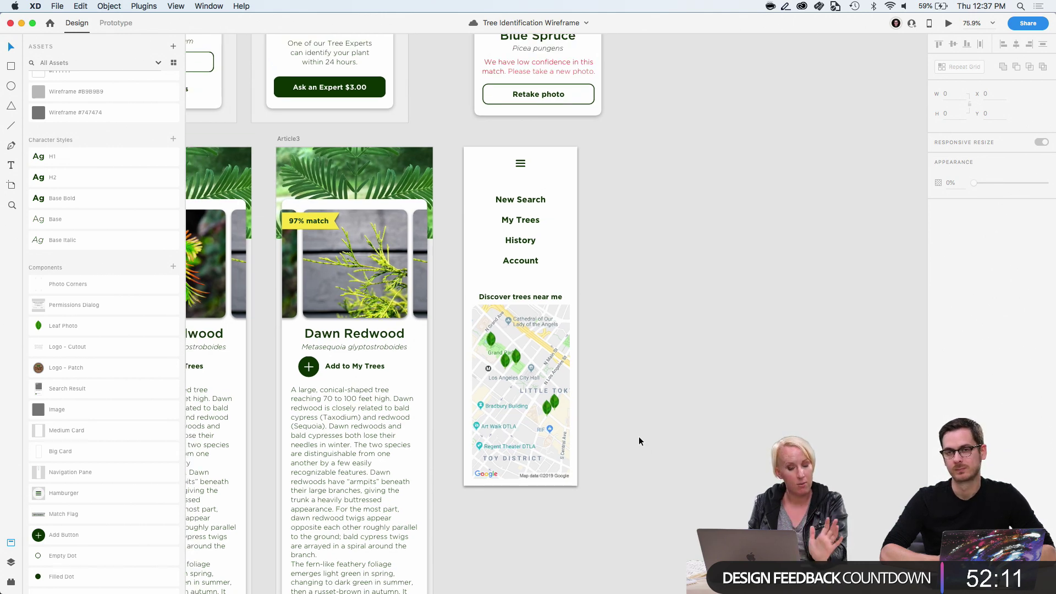
pyautogui.scroll(-5, 638, 437)
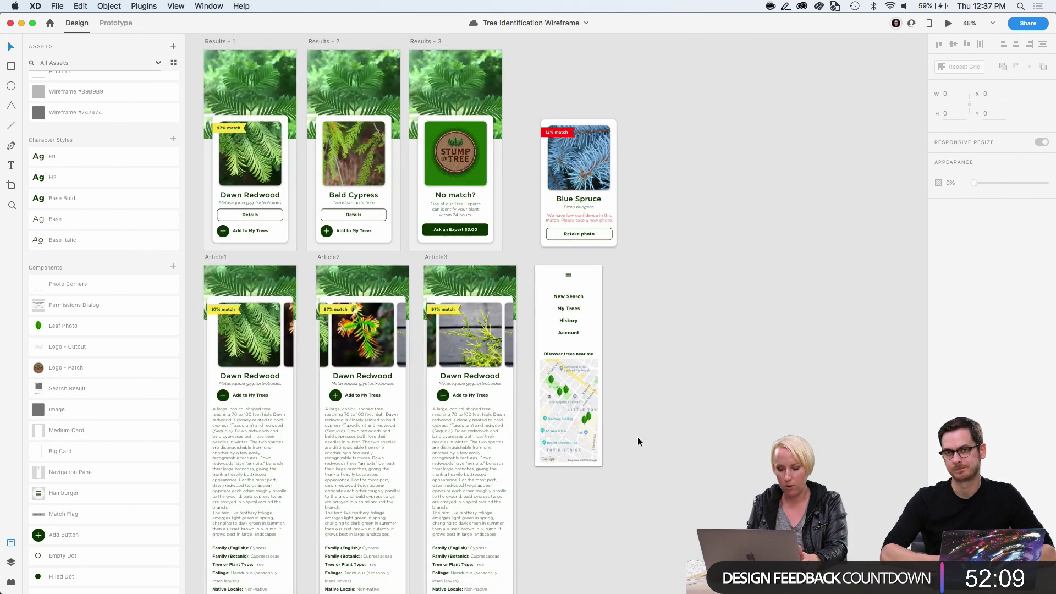
pyautogui.scroll(-5, 691, 328)
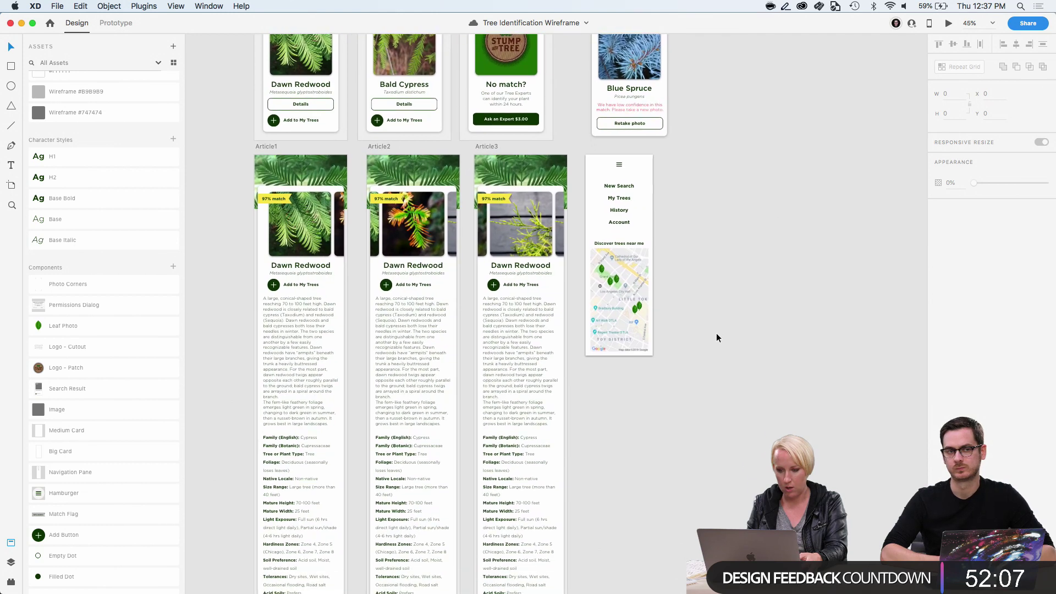
pyautogui.scroll(-3, 716, 337)
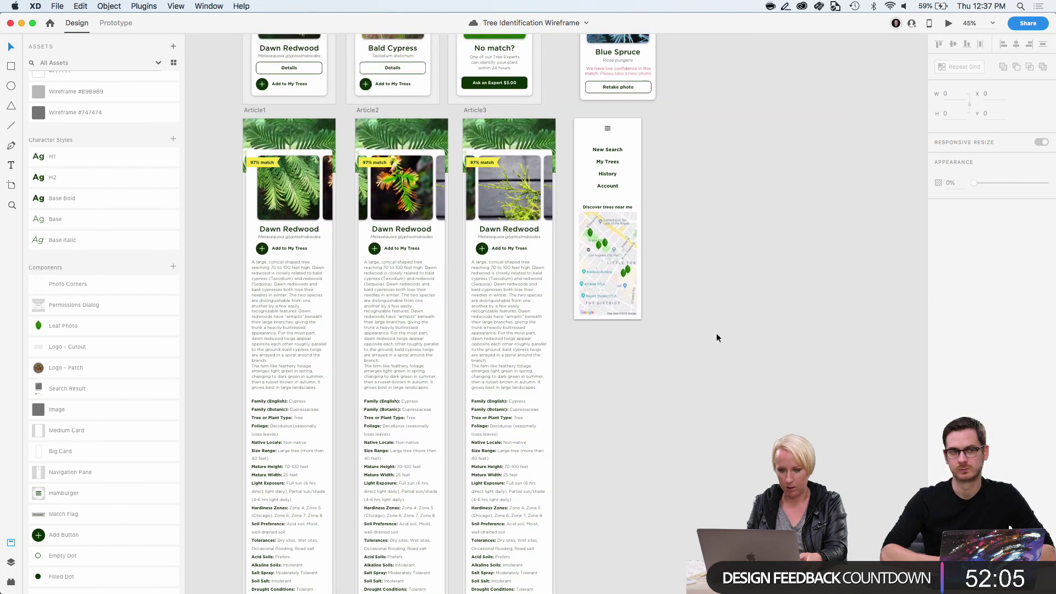
pyautogui.scroll(3, 716, 332)
pyautogui.scroll(2, 566, 241)
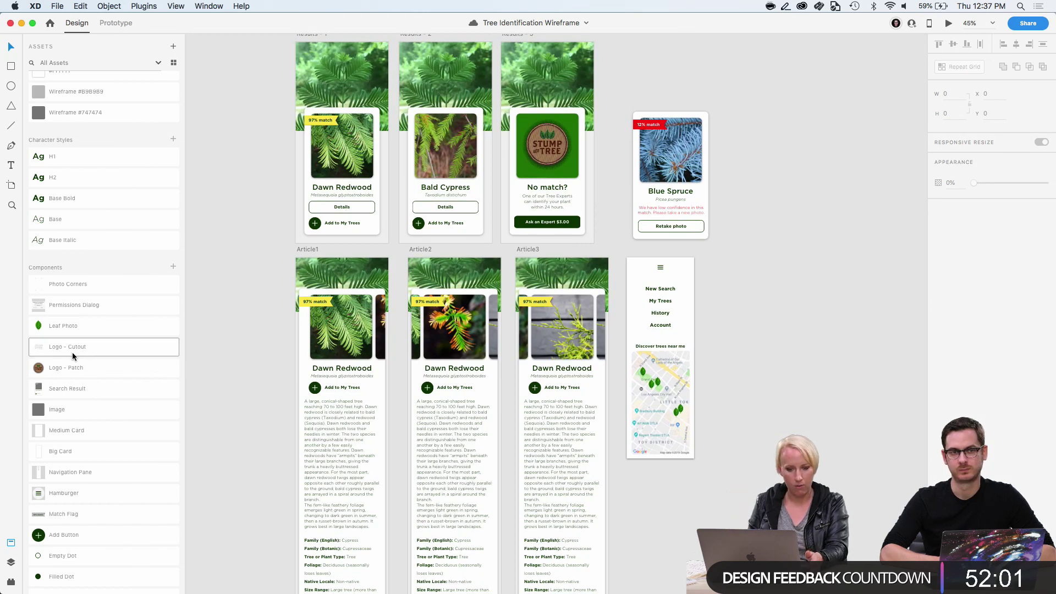
pyautogui.scroll(10, 345, 295)
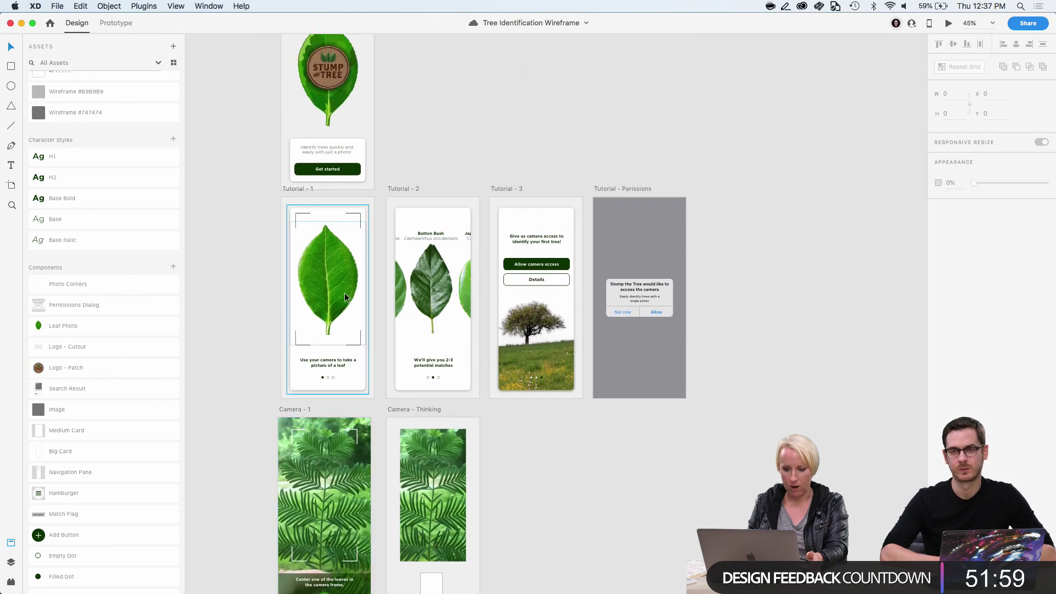
pyautogui.scroll(3, 344, 296)
pyautogui.scroll(-3, 591, 437)
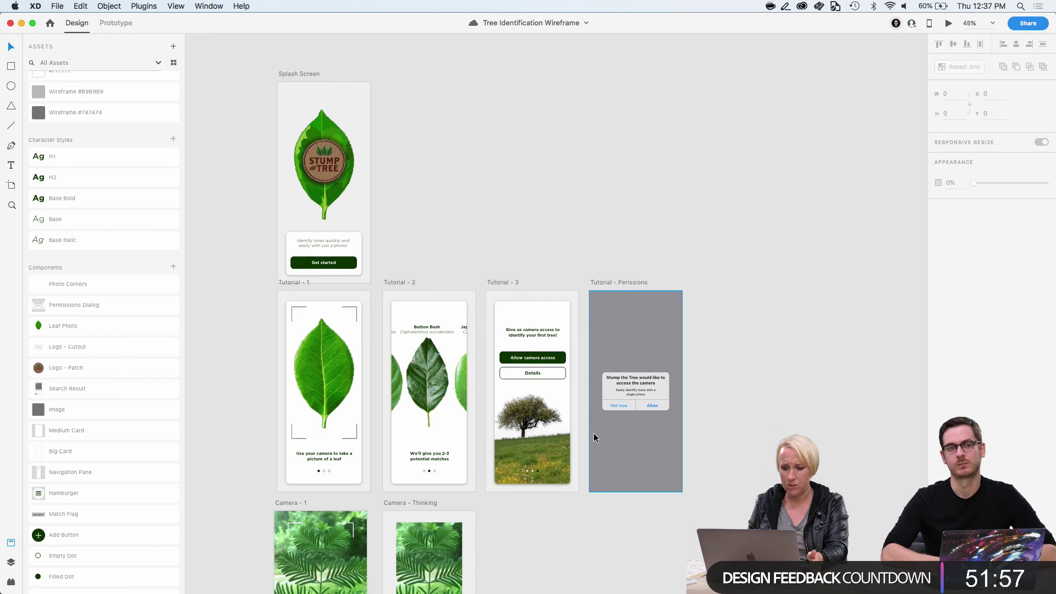
pyautogui.scroll(2, 592, 438)
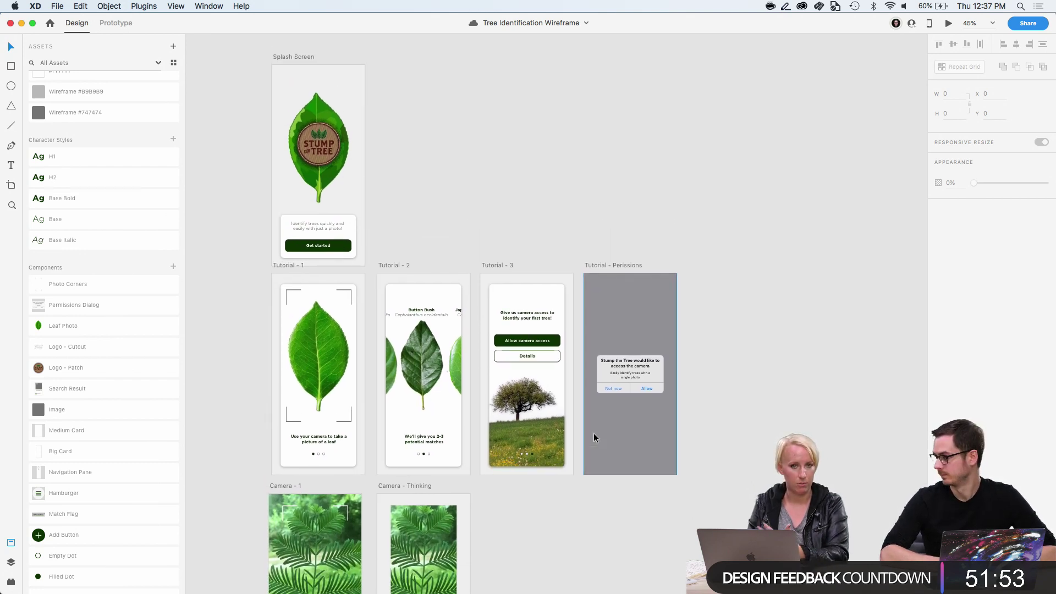
pyautogui.scroll(5, 370, 176)
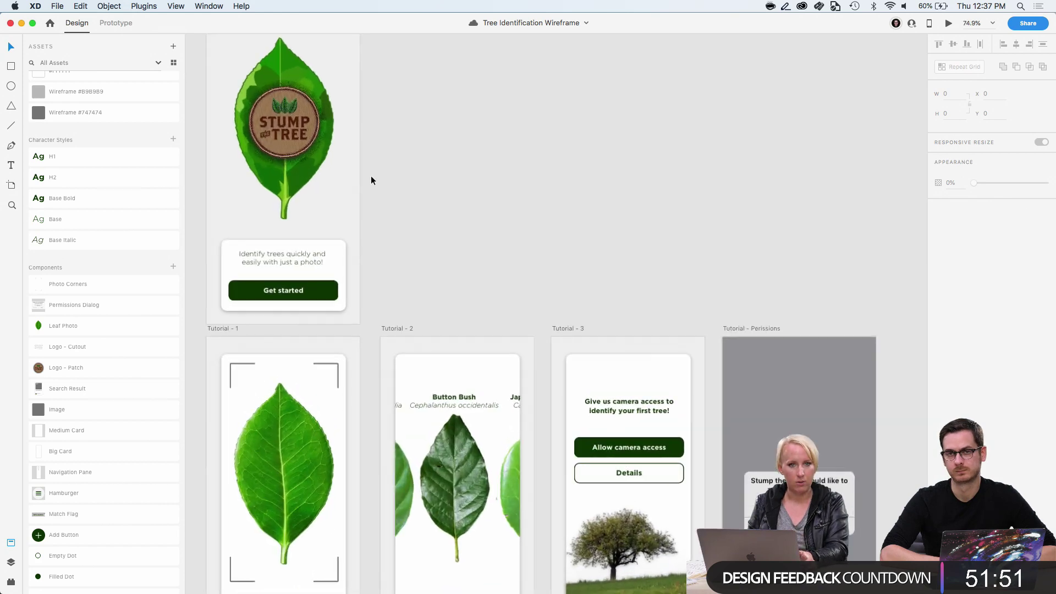
pyautogui.scroll(2, 371, 176)
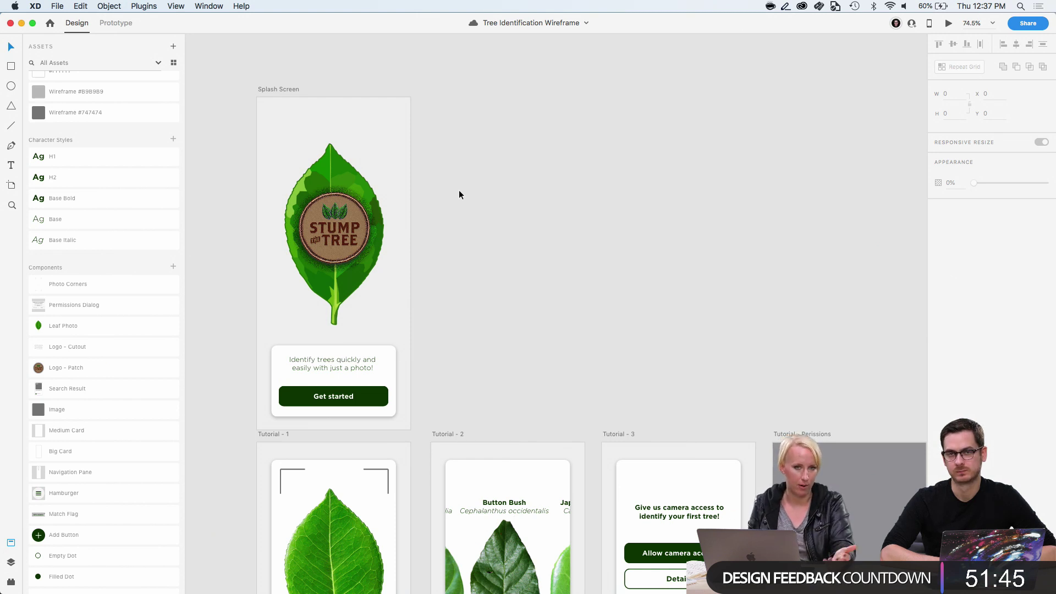
pyautogui.scroll(-1, 459, 195)
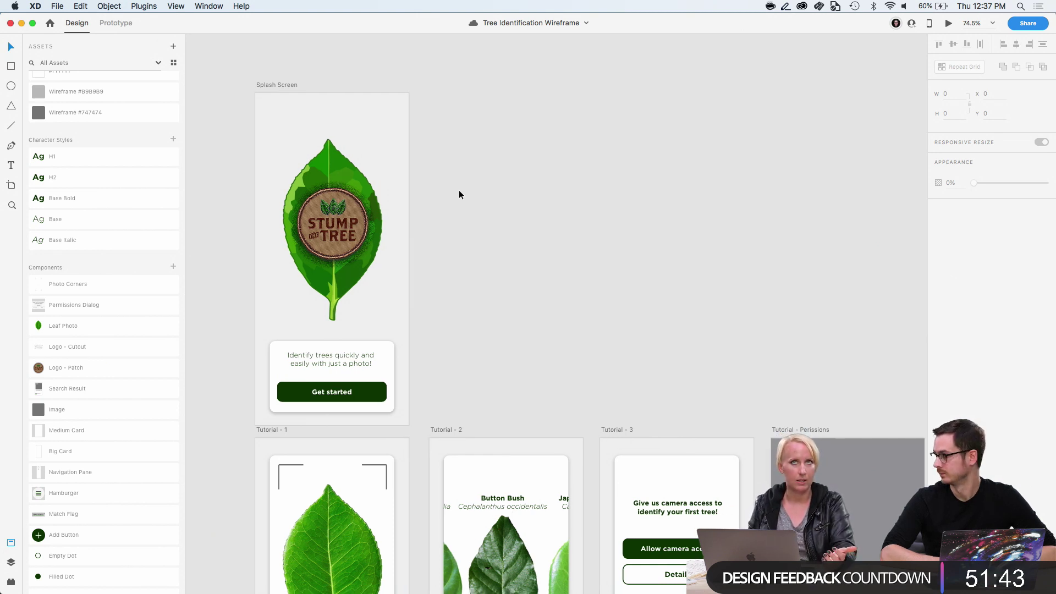
pyautogui.scroll(1, 459, 194)
pyautogui.scroll(-10, 459, 195)
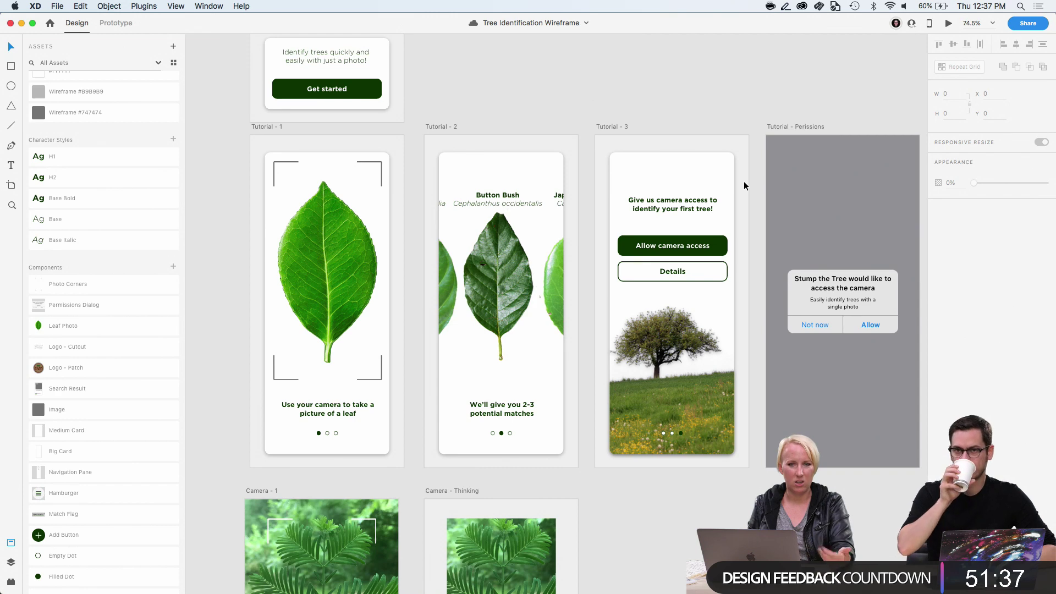
pyautogui.scroll(-2, 744, 182)
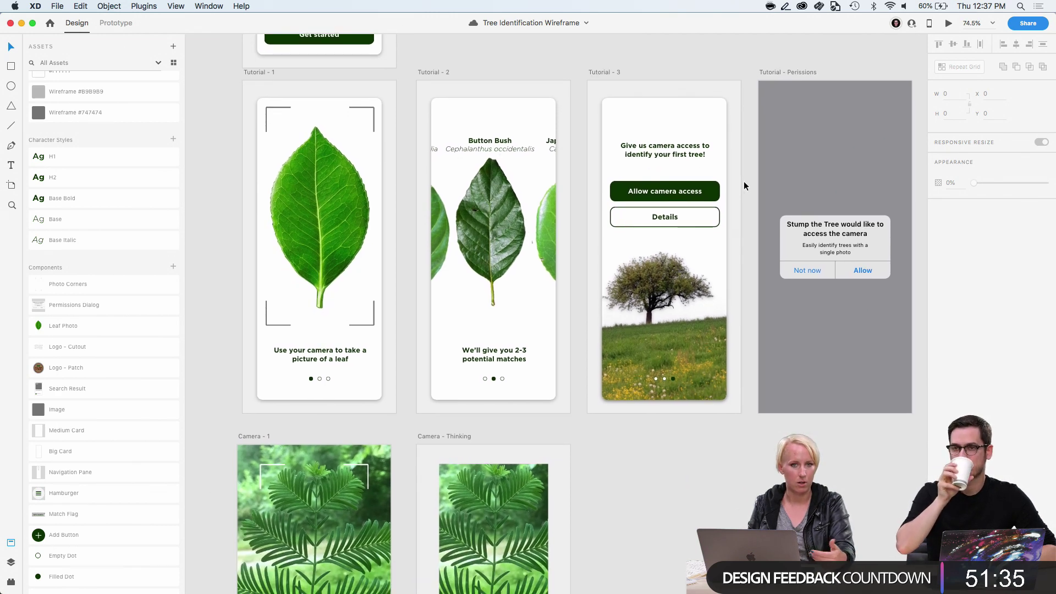
pyautogui.scroll(-10, 744, 182)
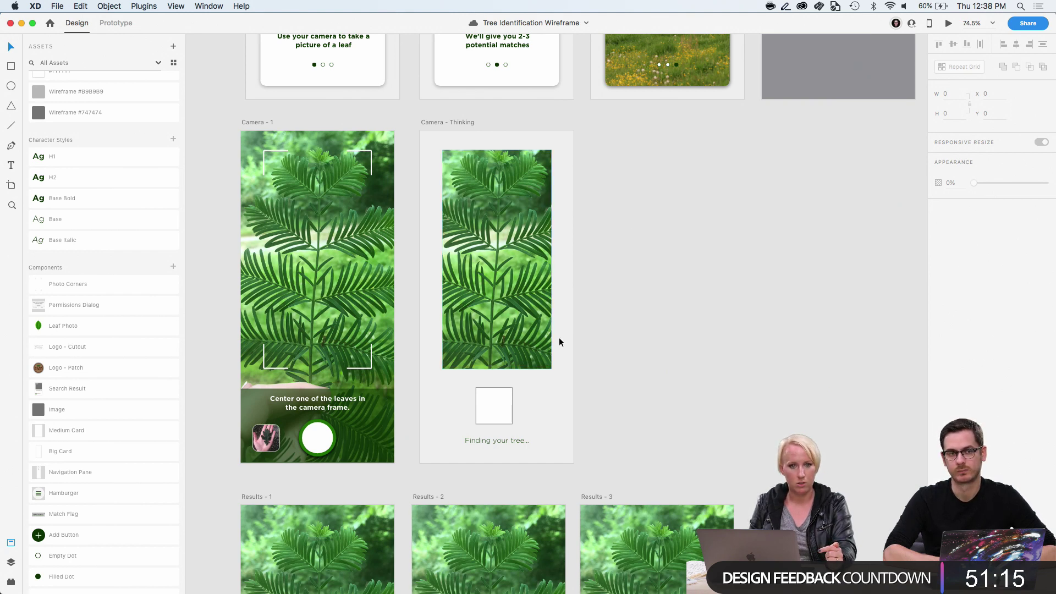
# Place the Hamburger component in the upper-left corner of the Results - 1 artboard at X 12, Y 14
pyautogui.scroll(-10, 559, 337)
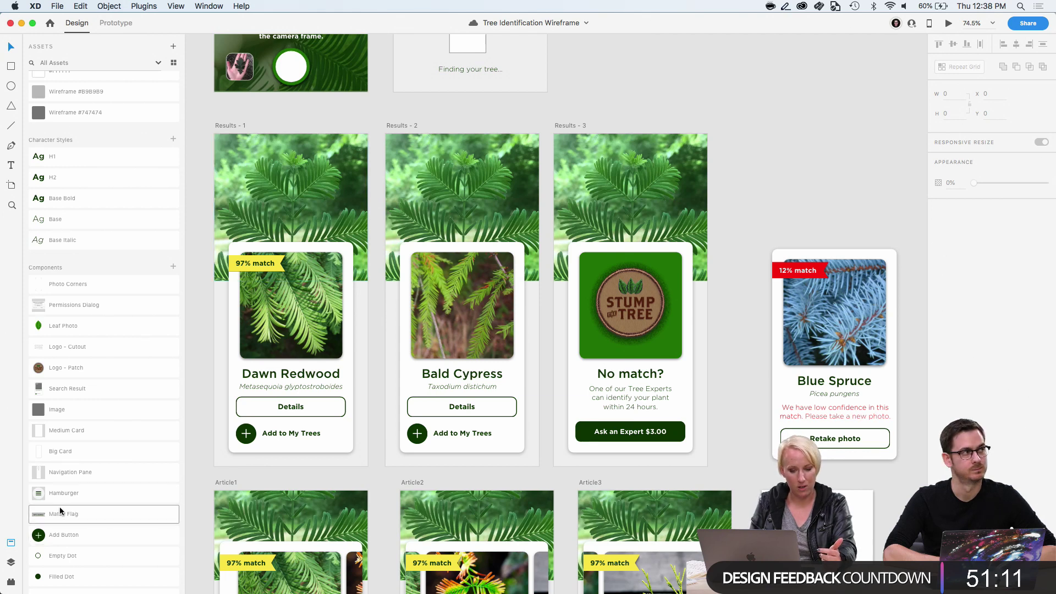
pyautogui.moveTo(66, 493); pyautogui.dragTo(247, 152)
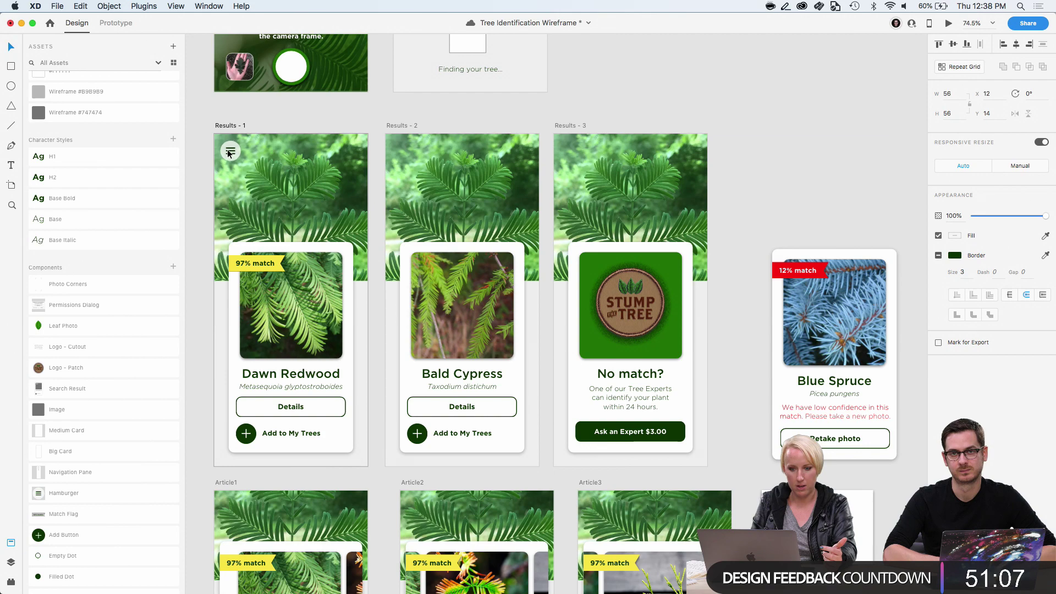
pyautogui.click(194, 134)
pyautogui.scroll(3, 255, 161)
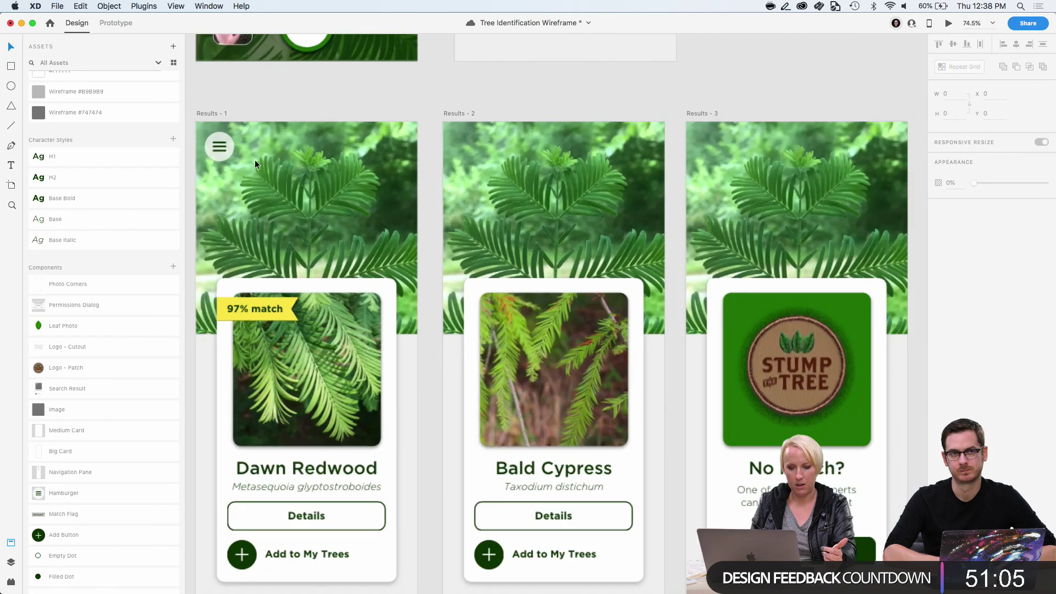
# Select the hamburger button on the Results - 1 artboard and save the document
pyautogui.scroll(3, 255, 159)
pyautogui.click(286, 141)
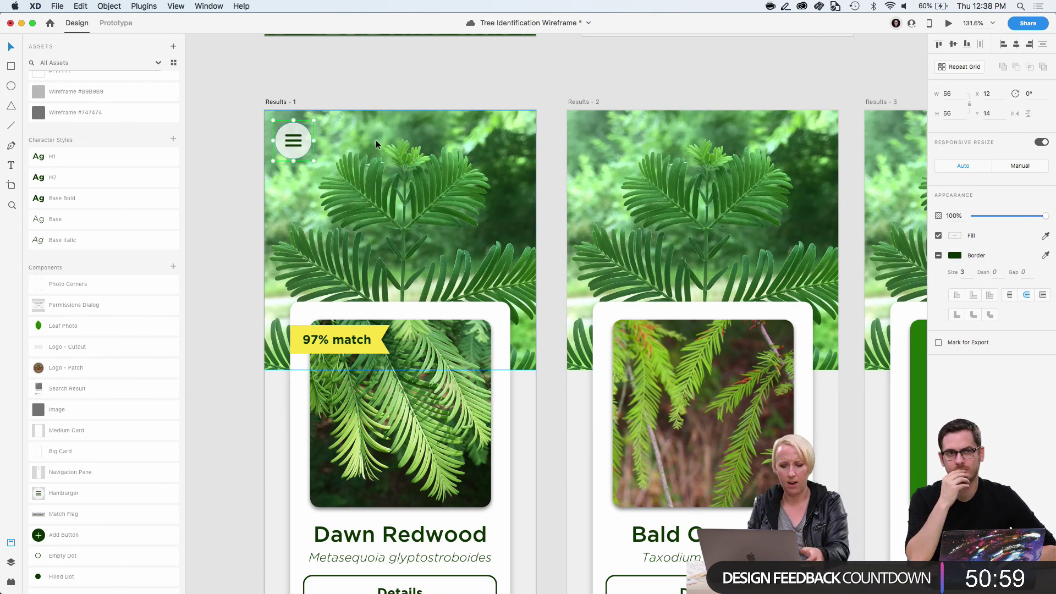
pyautogui.press('super+s')
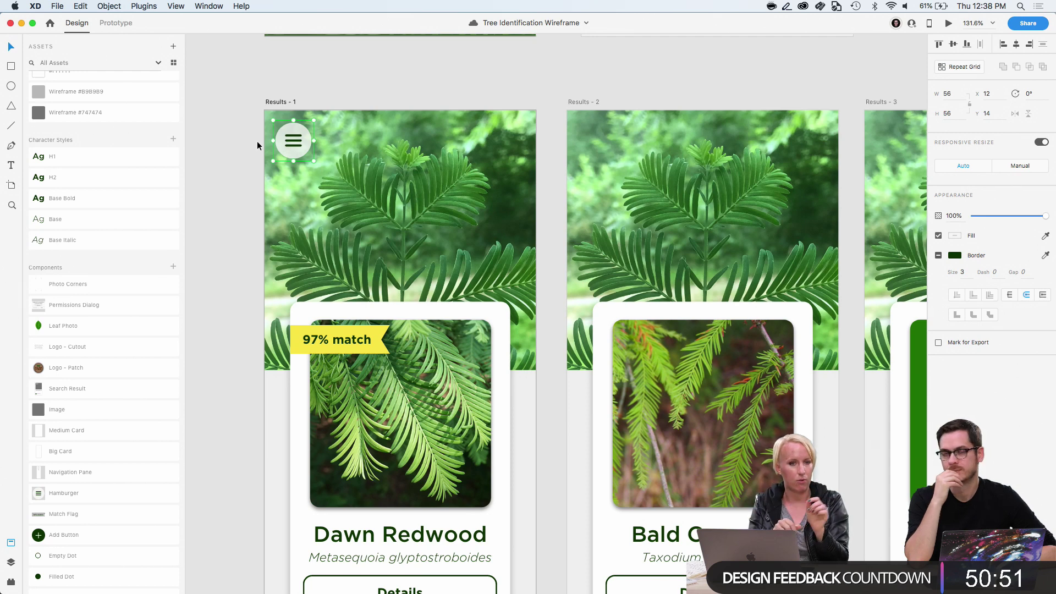
# Copy the hamburger button from Results - 1 to the same position on the Results - 2 and Results - 3 artboards
pyautogui.click(225, 125)
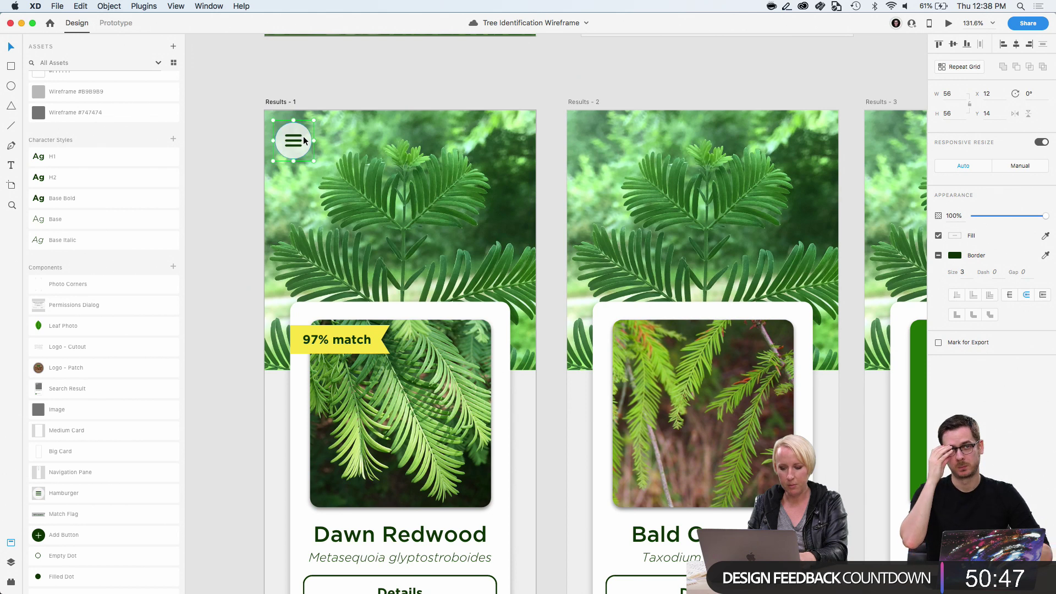
pyautogui.click(570, 101)
pyautogui.press('super+v')
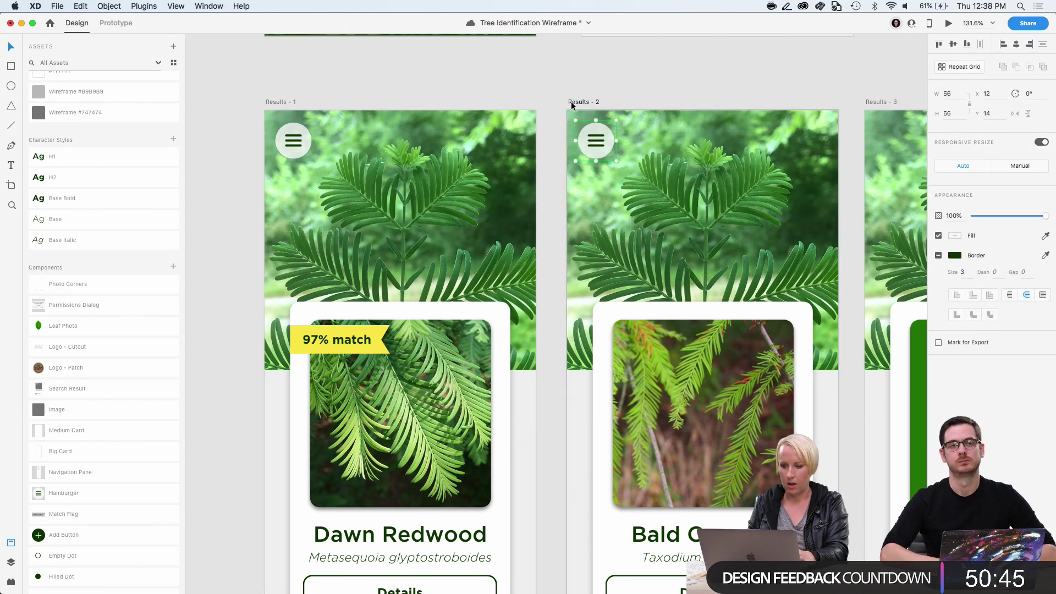
pyautogui.hscroll(10, 571, 101)
pyautogui.click(396, 120)
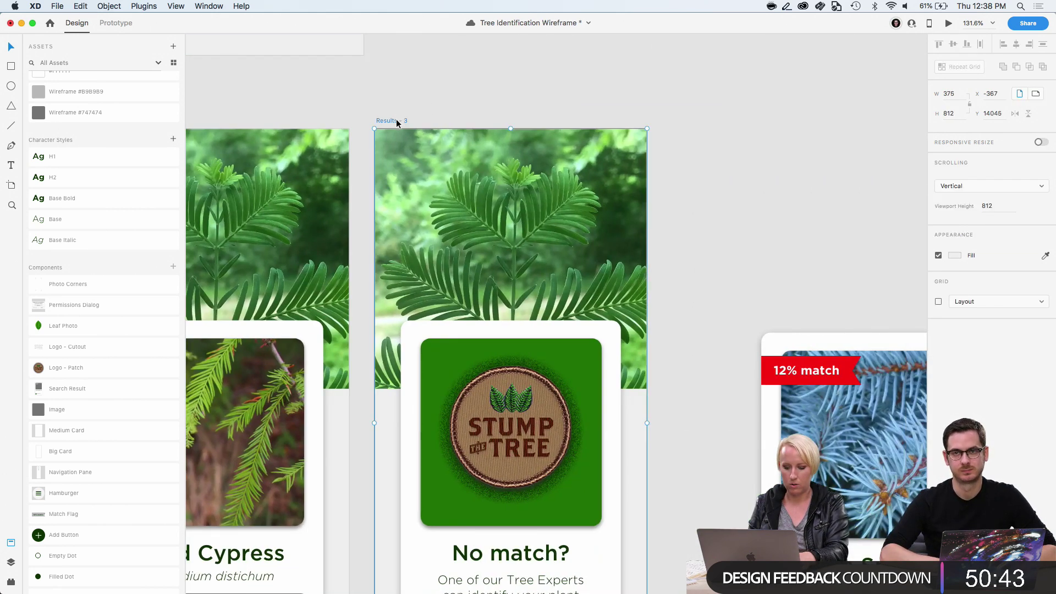
pyautogui.press('super+v')
pyautogui.click(730, 221)
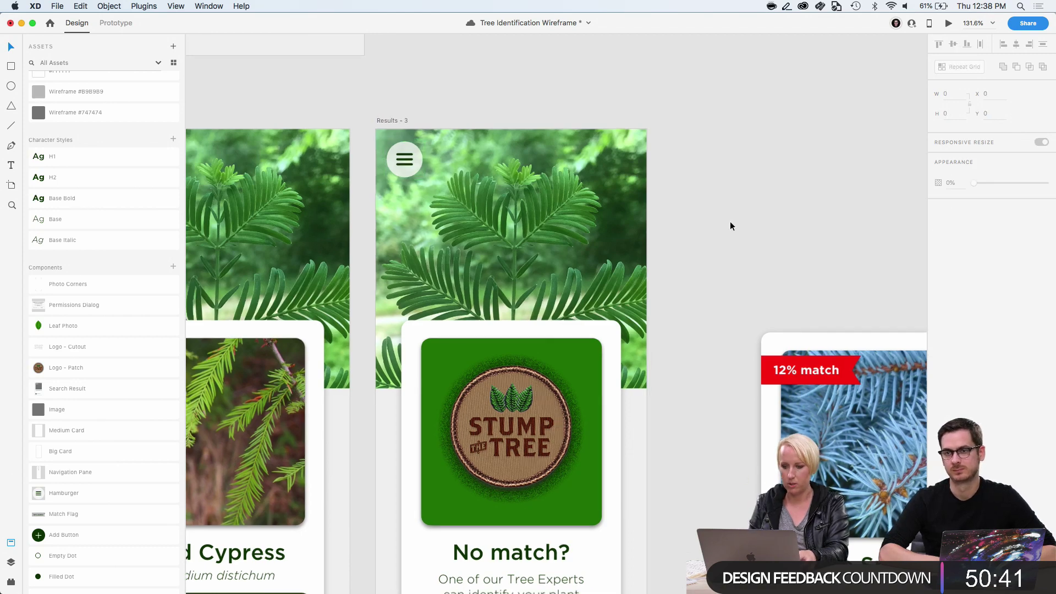
# Paste the hamburger button at the same upper-left position on the Article1, Article2 and Article3 artboards
pyautogui.scroll(-5, 730, 221)
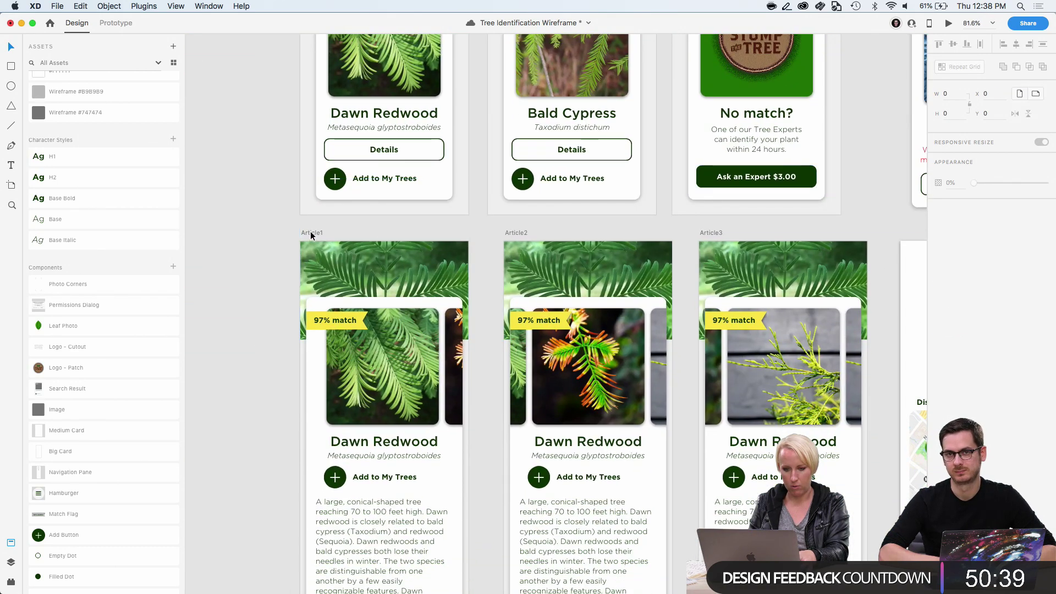
pyautogui.click(310, 231)
pyautogui.press('super+v')
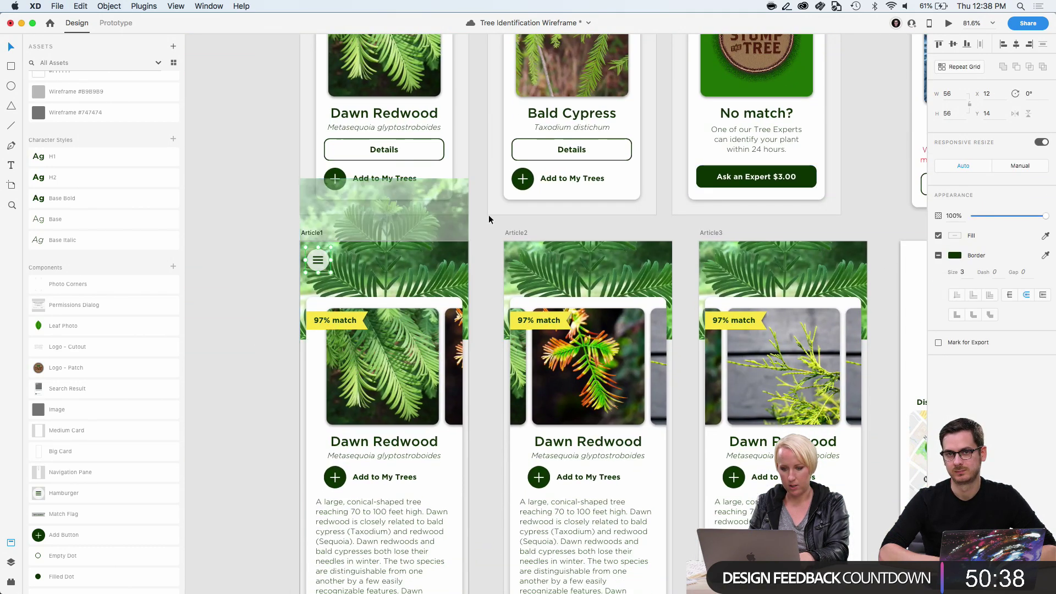
pyautogui.click(517, 232)
pyautogui.press('super+v')
pyautogui.click(712, 233)
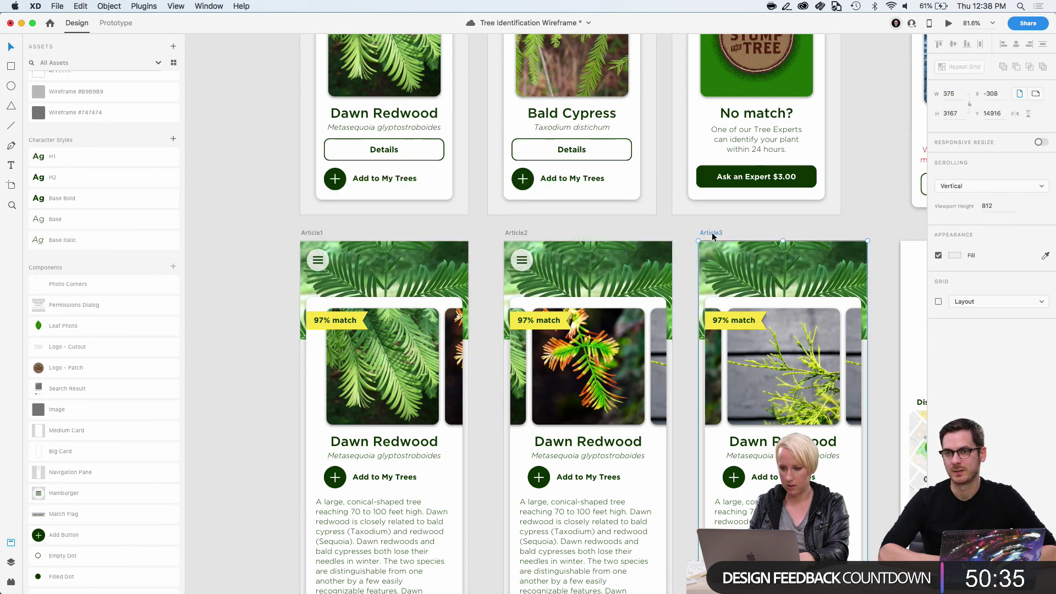
pyautogui.press('super+v')
pyautogui.click(881, 205)
# Review the three article artboards and the navigation pane beside them, checking the hamburger buttons and the Article1 layout
pyautogui.hscroll(5, 881, 206)
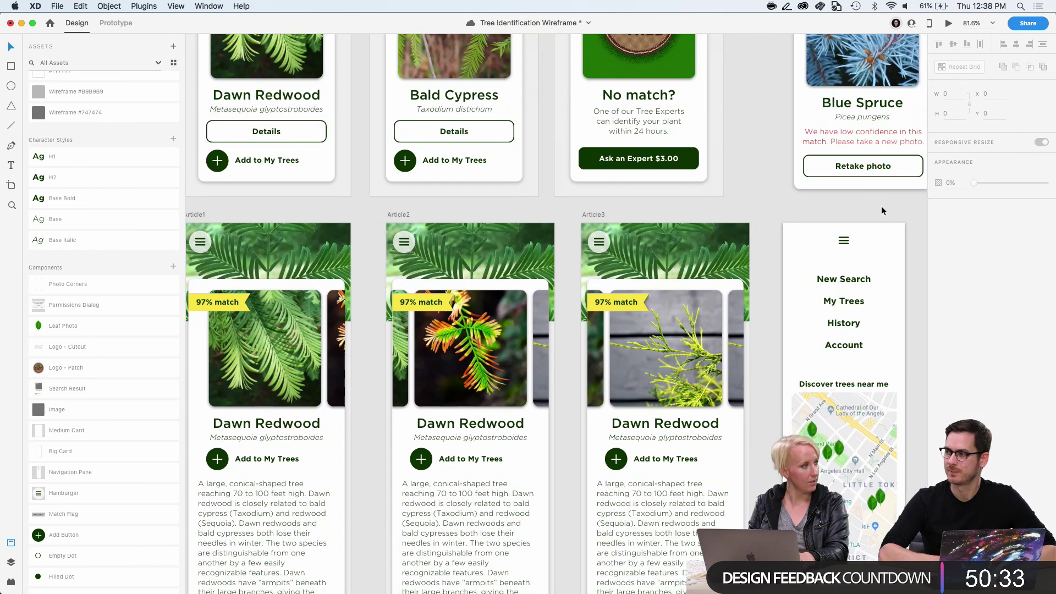
pyautogui.scroll(-3, 881, 205)
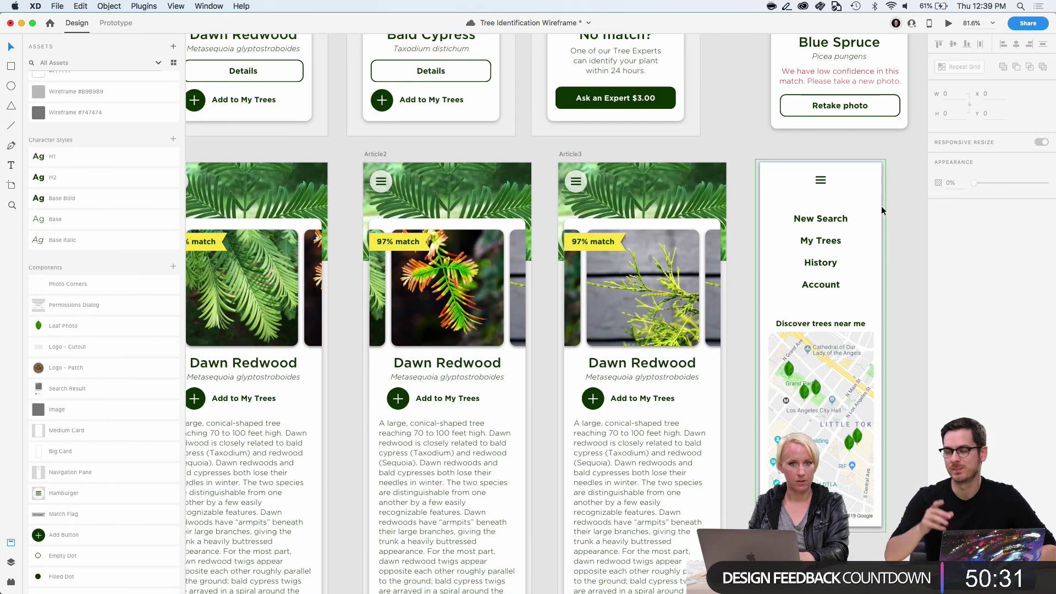
pyautogui.scroll(-3, 882, 210)
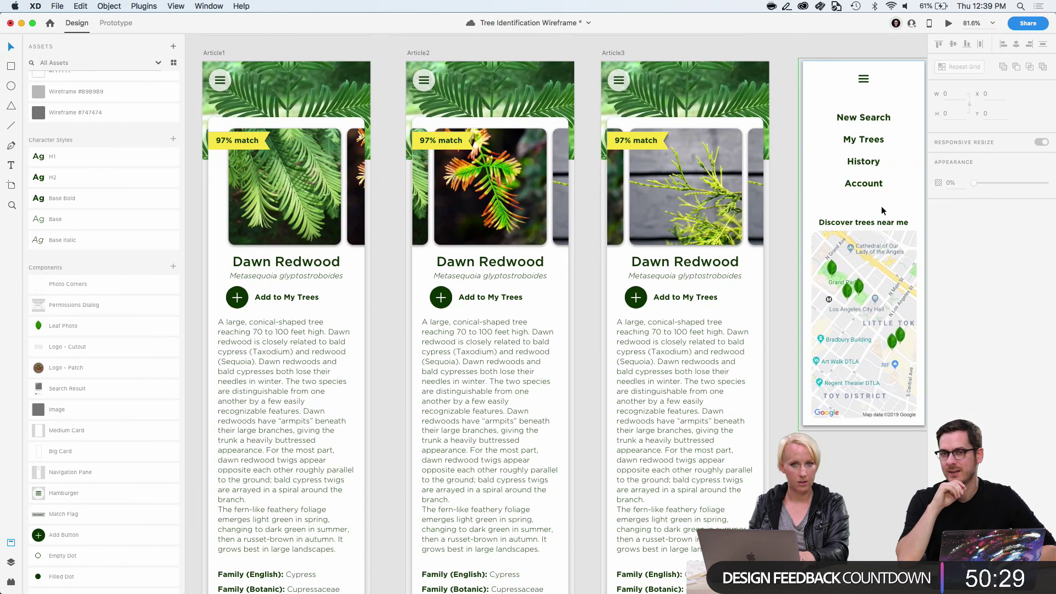
pyautogui.scroll(1, 882, 211)
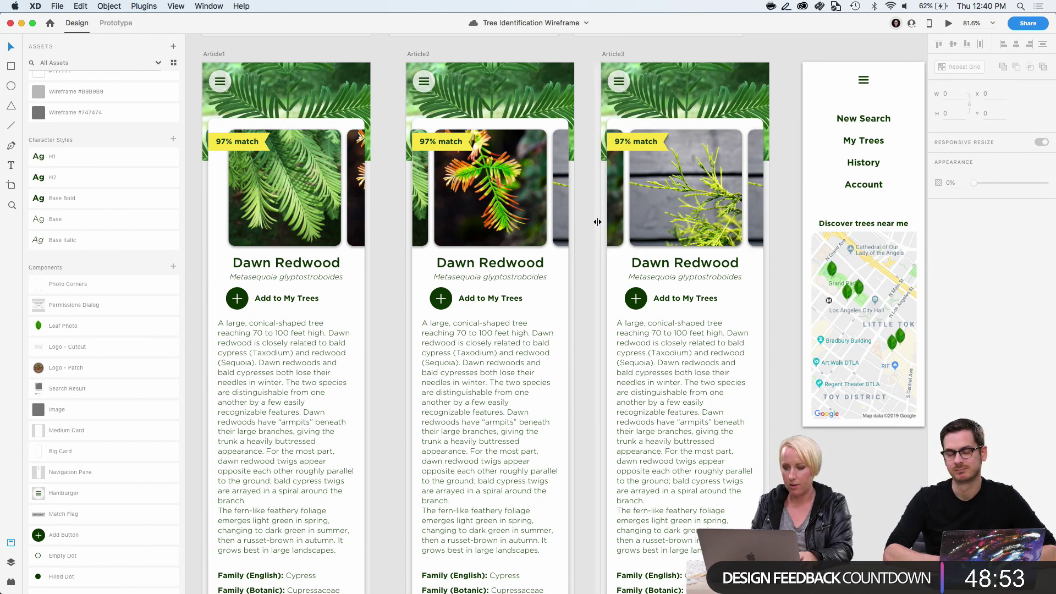
pyautogui.scroll(2, 585, 211)
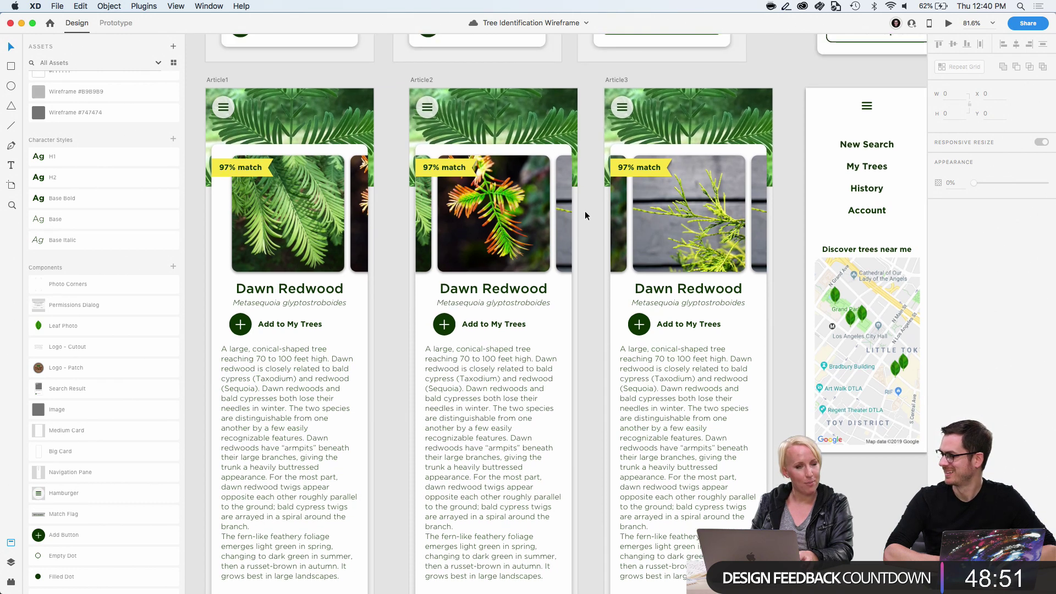
pyautogui.scroll(-3, 586, 210)
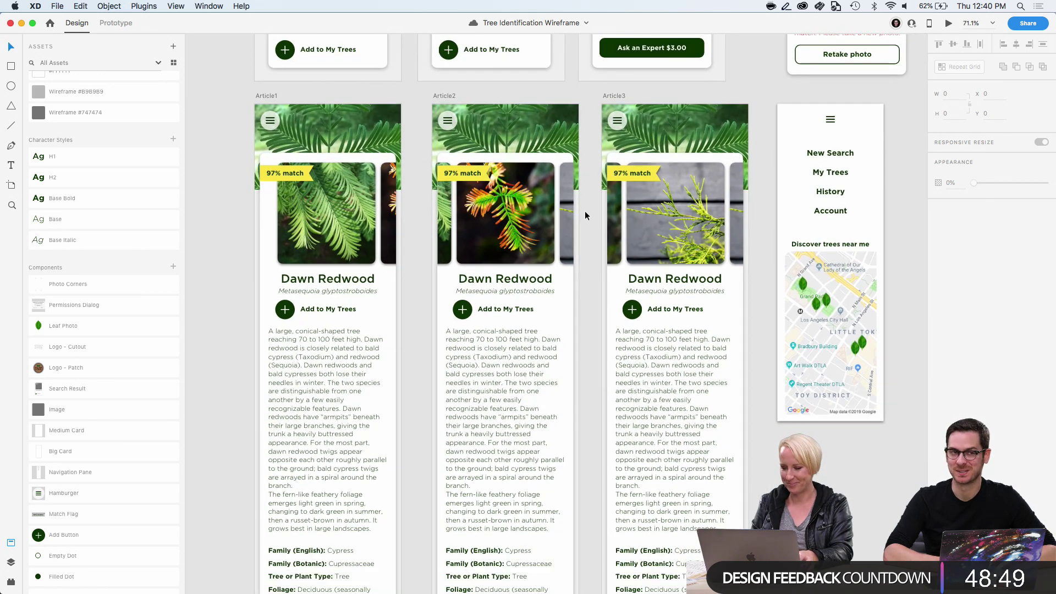
pyautogui.scroll(1, 624, 265)
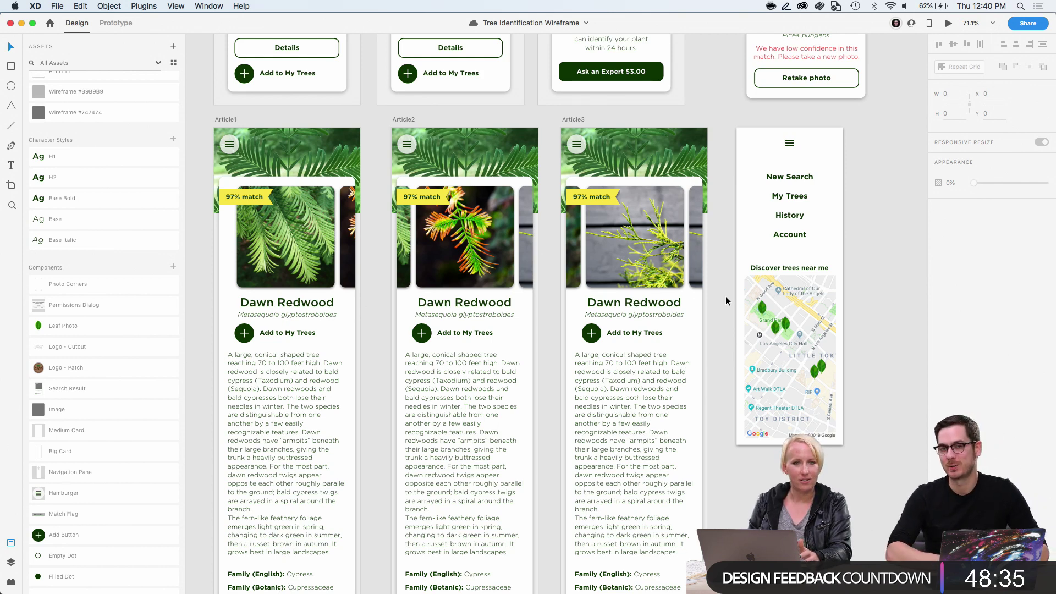
pyautogui.scroll(-2, 716, 263)
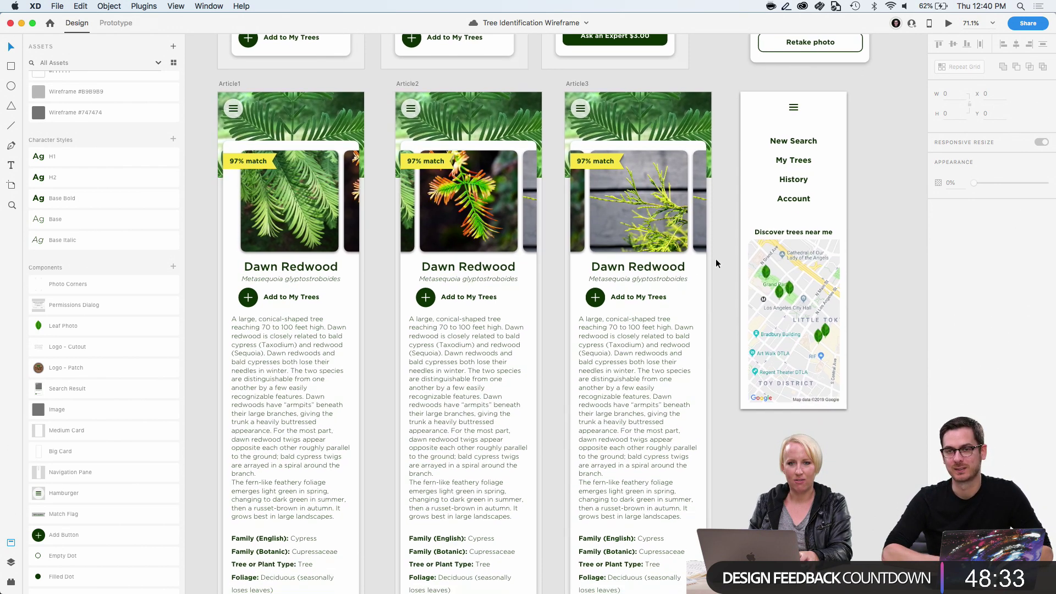
pyautogui.scroll(-3, 716, 263)
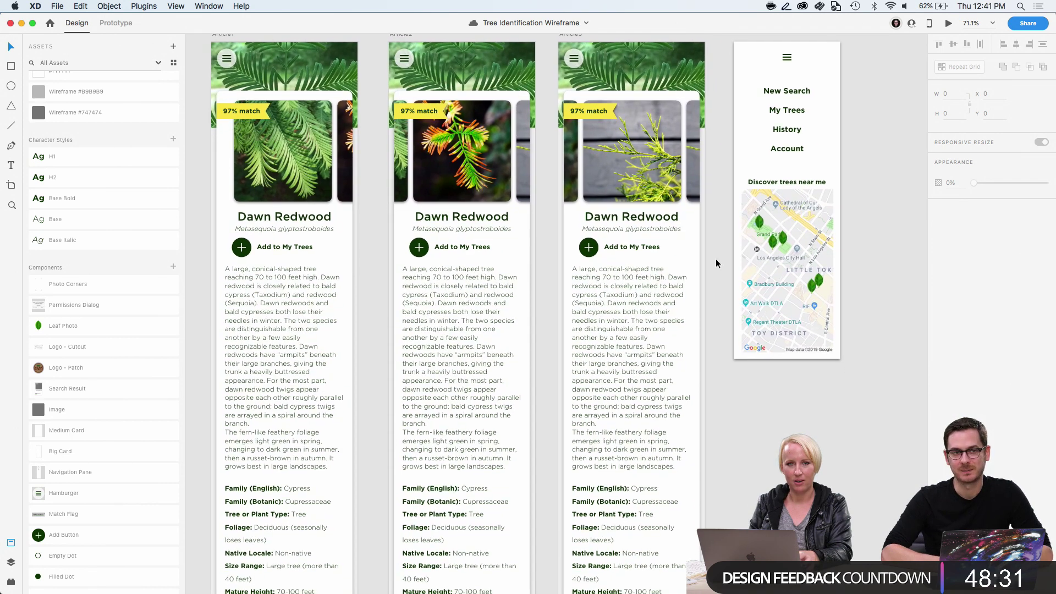
pyautogui.scroll(1, 716, 263)
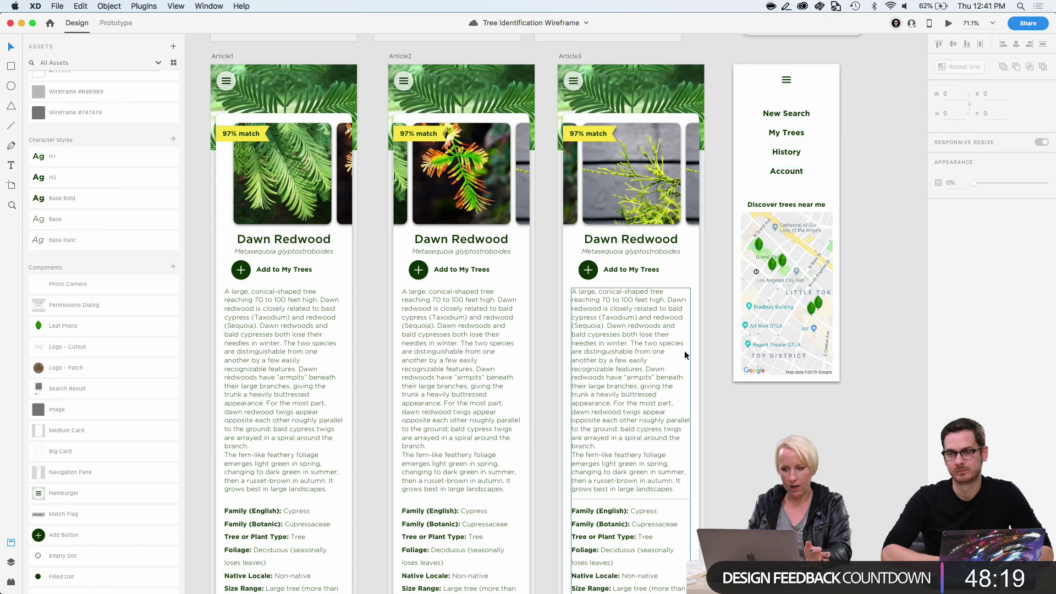
pyautogui.scroll(-3, 684, 351)
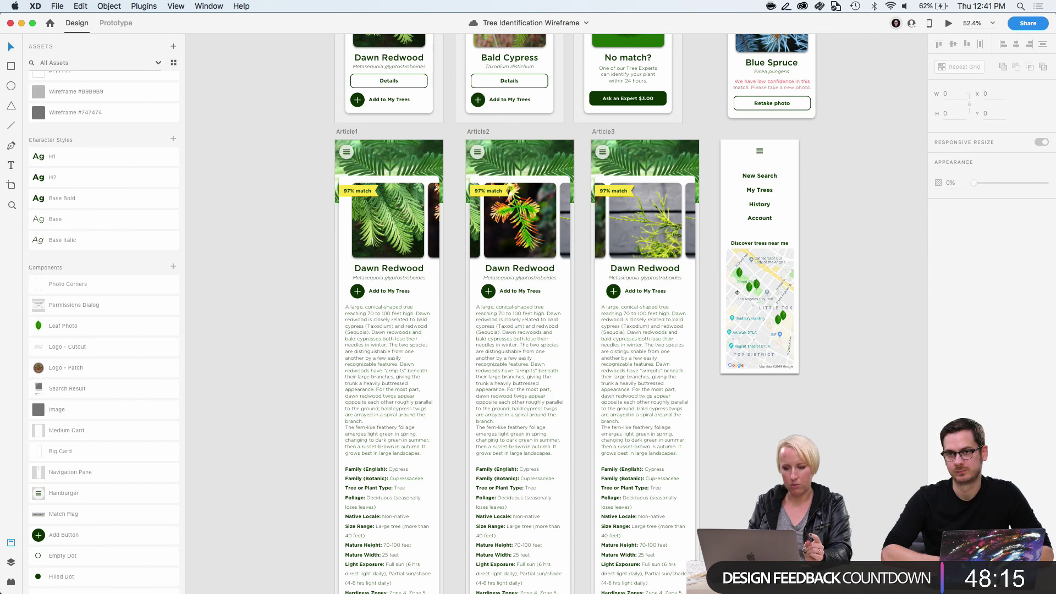
pyautogui.hscroll(2, 556, 313)
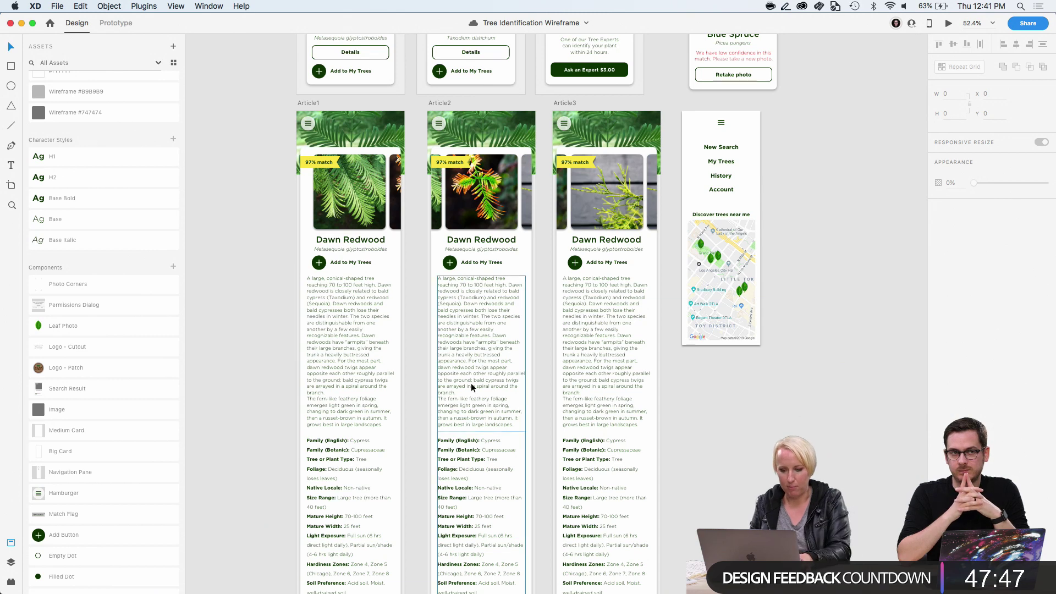
pyautogui.click(305, 103)
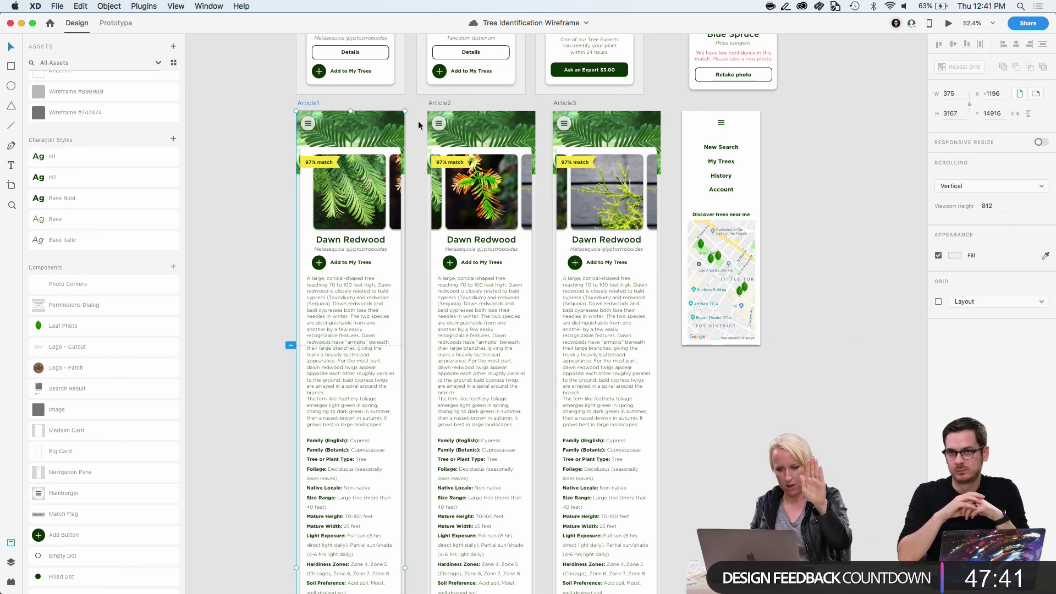
pyautogui.scroll(5, 303, 128)
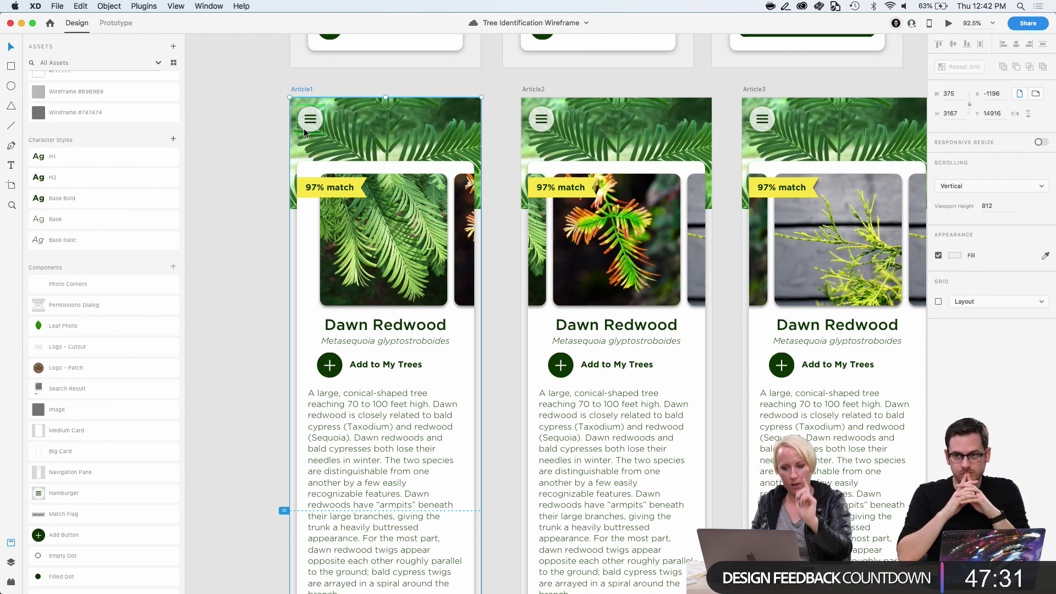
pyautogui.scroll(-3, 304, 128)
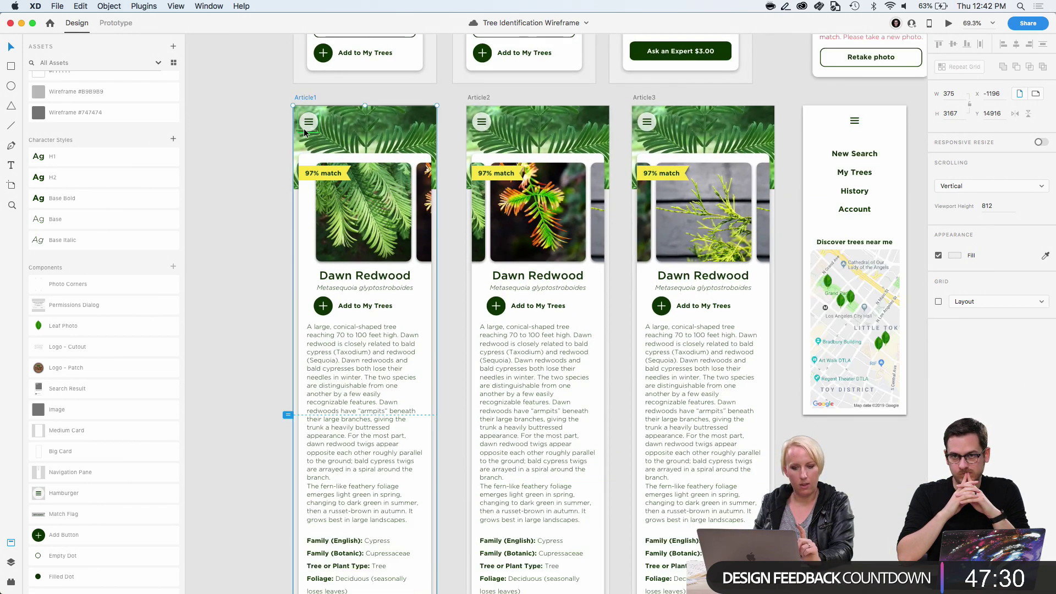
pyautogui.click(253, 151)
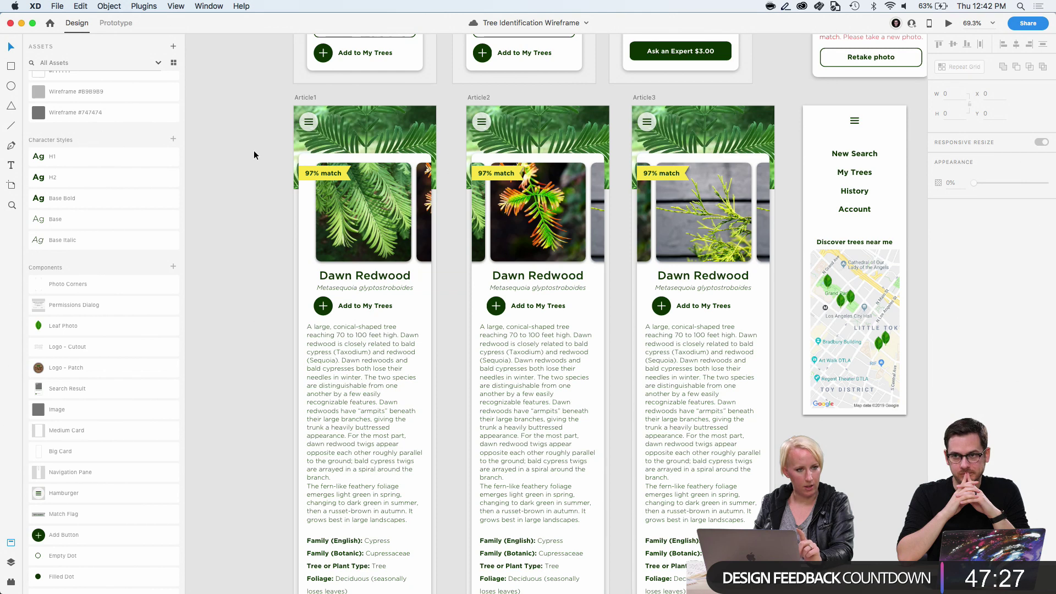
pyautogui.scroll(-2, 338, 106)
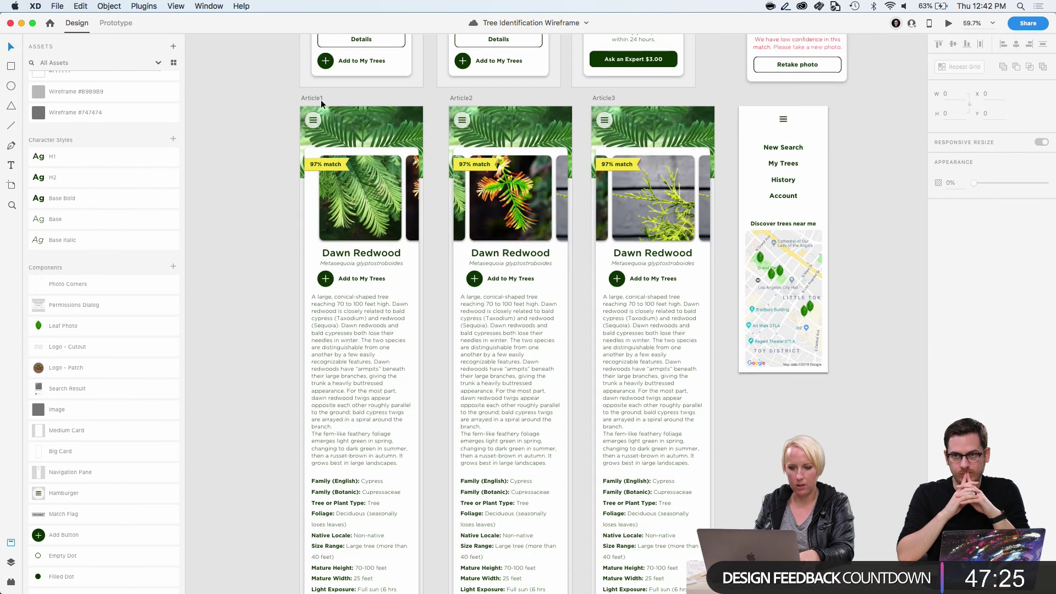
# Switch to prototyping and try to link the hamburger button on Article1 to the navigation pane
pyautogui.click(320, 99)
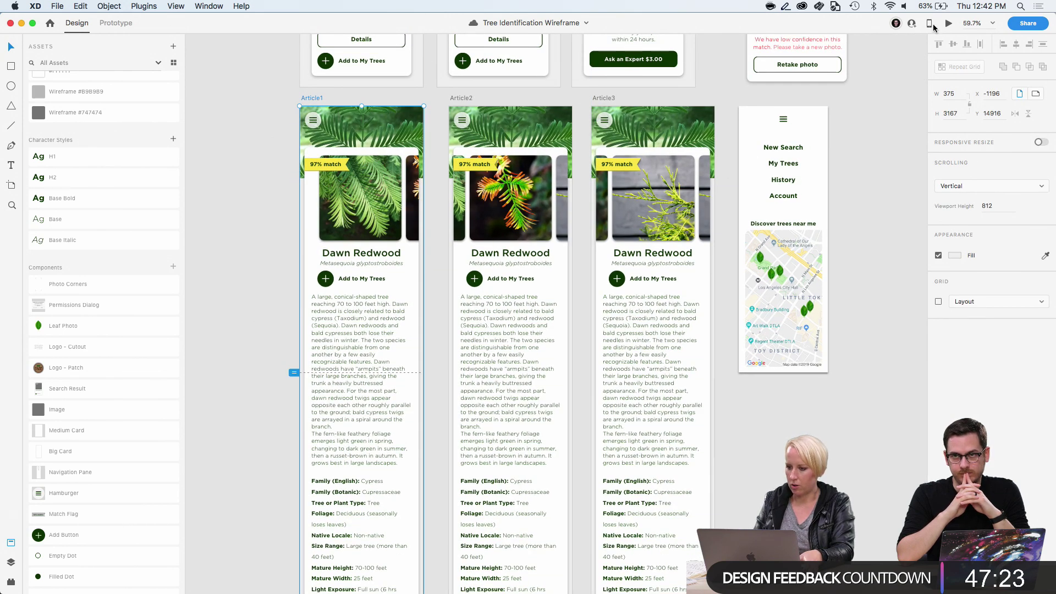
pyautogui.click(116, 22)
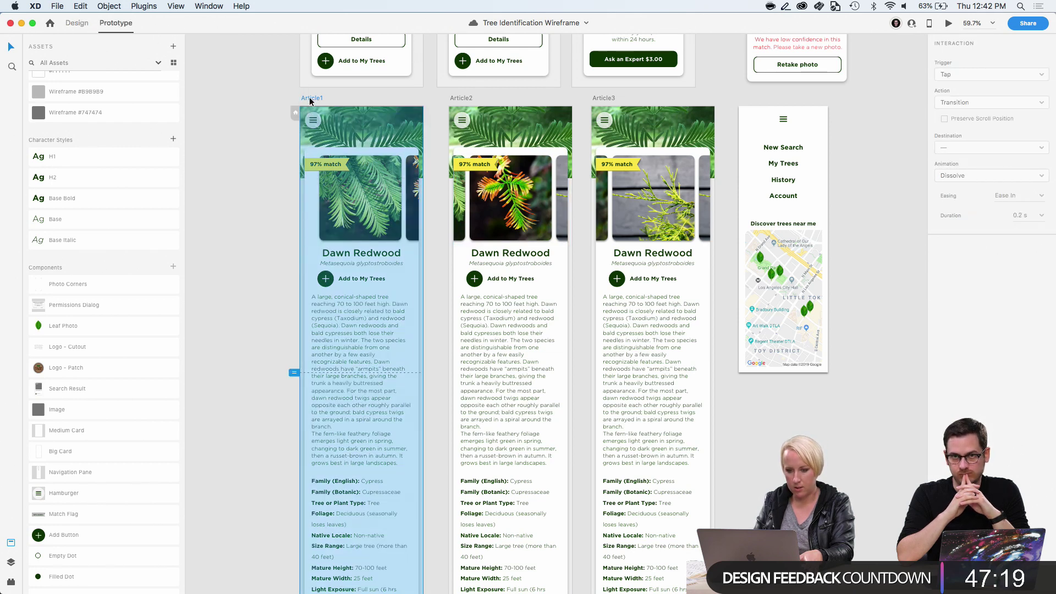
pyautogui.click(309, 117)
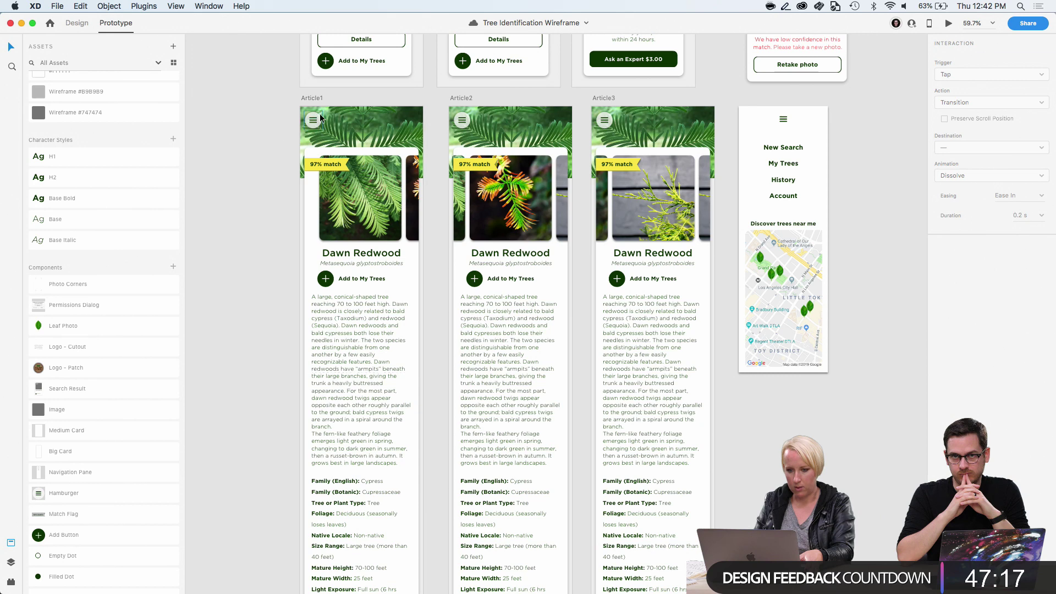
pyautogui.click(313, 120)
pyautogui.moveTo(326, 120); pyautogui.dragTo(740, 190)
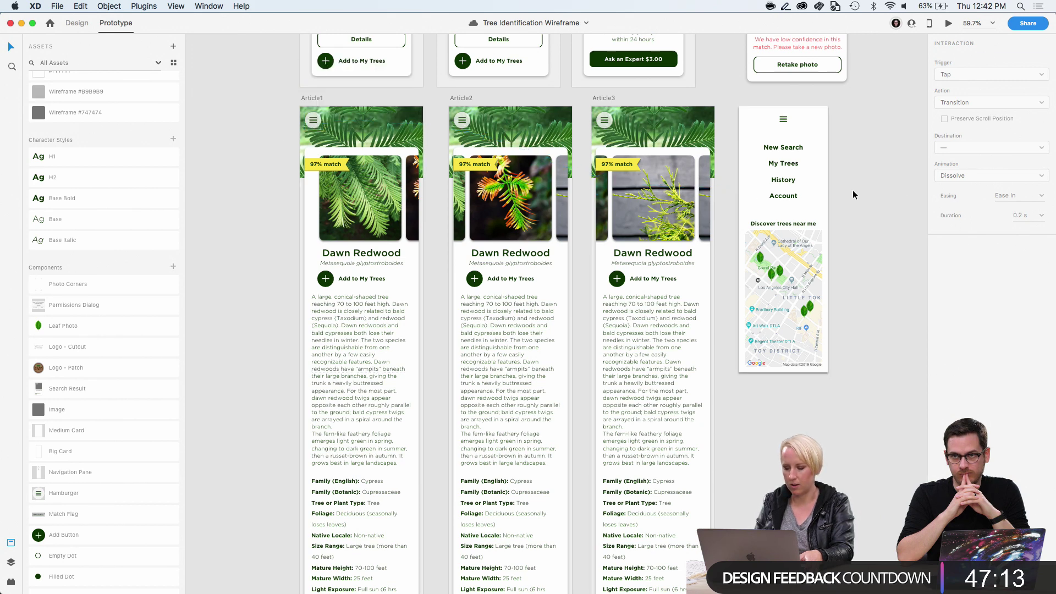
# Duplicate the Results - 3 artboard to the right of the navigation pane and delete all contents of the copy
pyautogui.scroll(5, 852, 189)
pyautogui.scroll(-5, 853, 194)
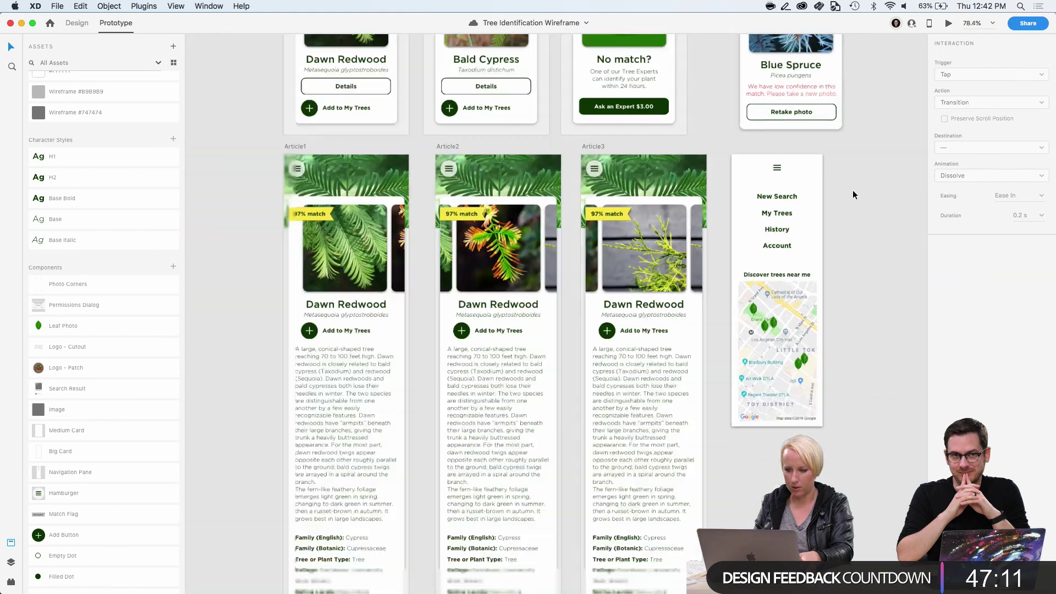
pyautogui.scroll(5, 610, 136)
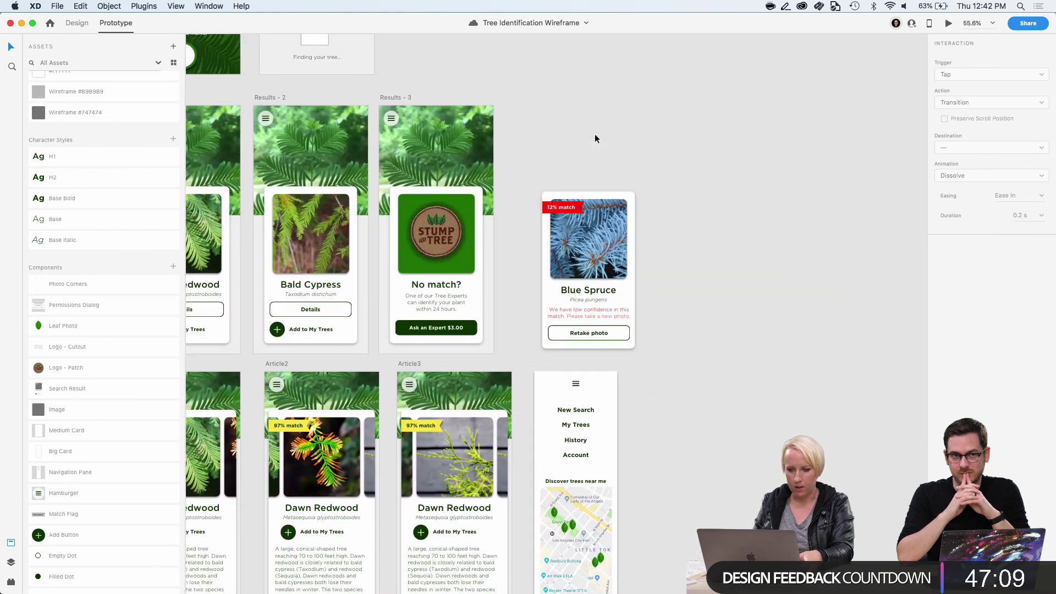
pyautogui.click(385, 98)
pyautogui.moveTo(385, 98); pyautogui.dragTo(641, 365)
pyautogui.scroll(-5, 641, 365)
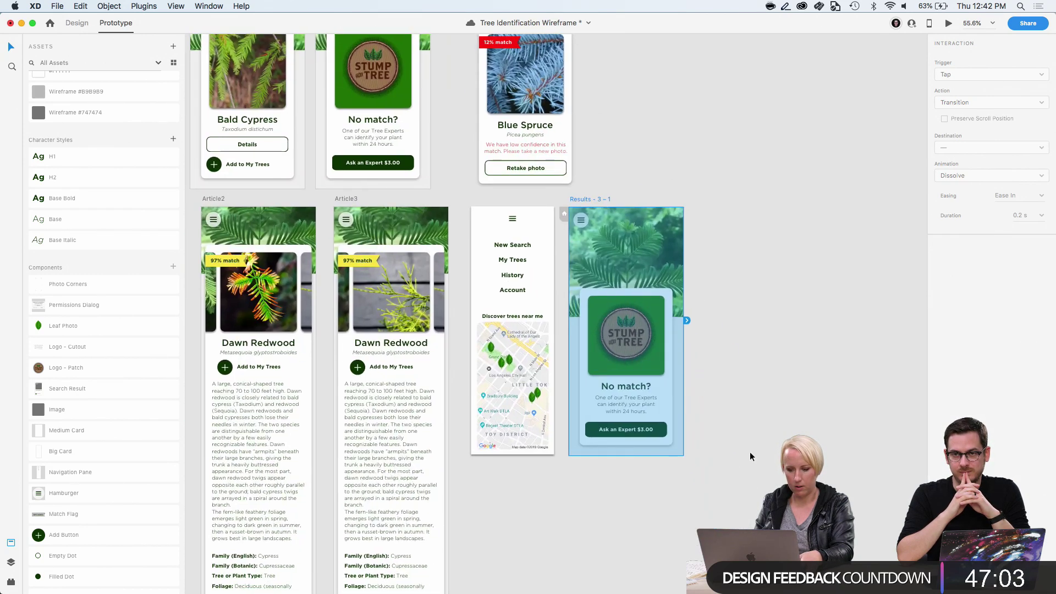
pyautogui.moveTo(724, 468); pyautogui.dragTo(576, 214)
pyautogui.press('Delete')
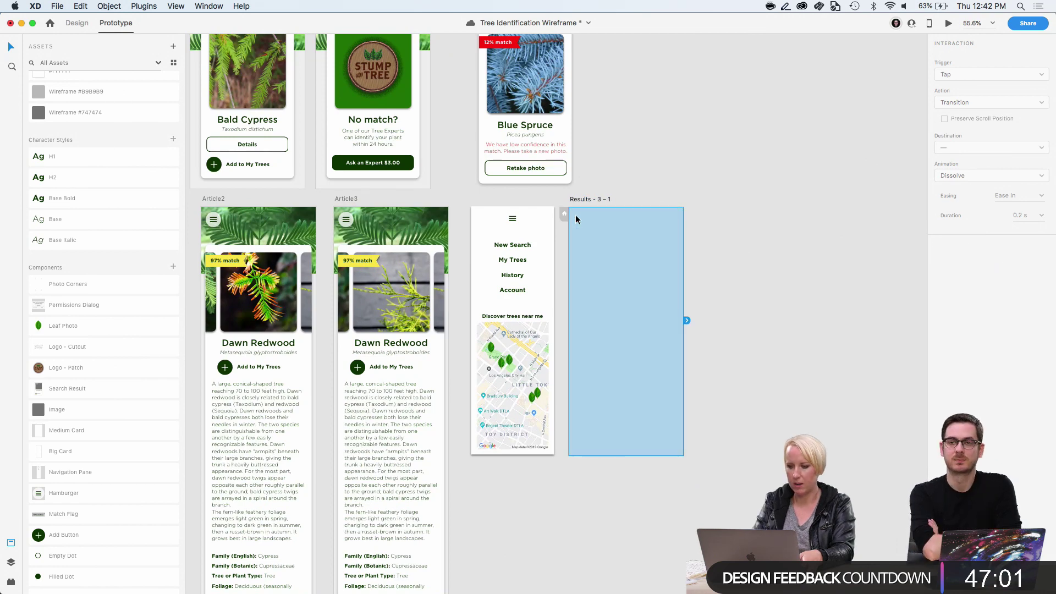
# Move the whole navigation pane onto the empty duplicated artboard, against its left edge
pyautogui.moveTo(552, 472); pyautogui.dragTo(572, 220)
pyautogui.click(572, 220)
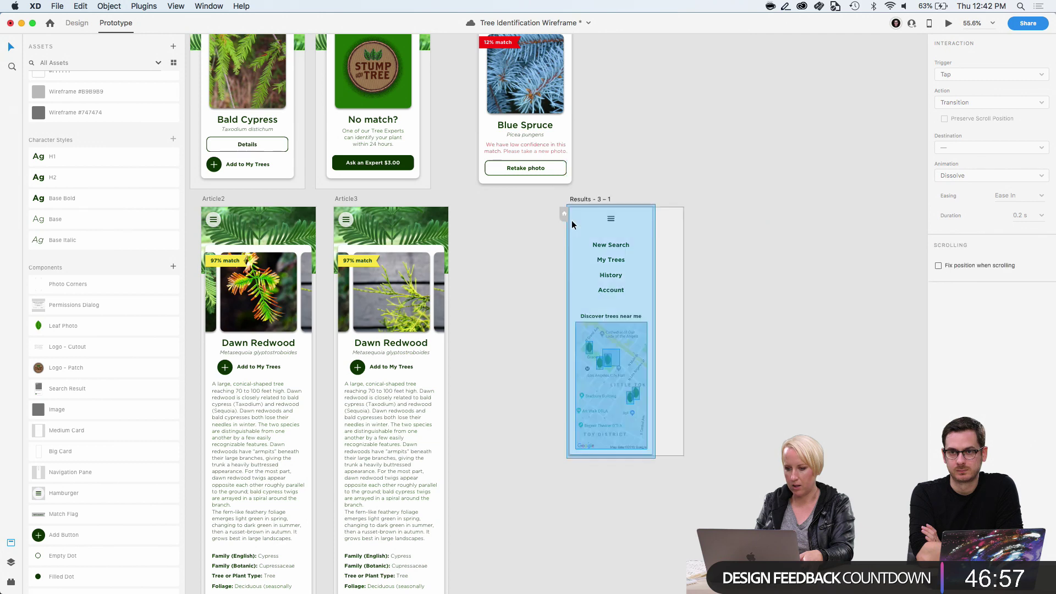
# Rename the navigation pane's artboard to Nav and move it directly beside the Article3 artboard
pyautogui.scroll(5, 572, 220)
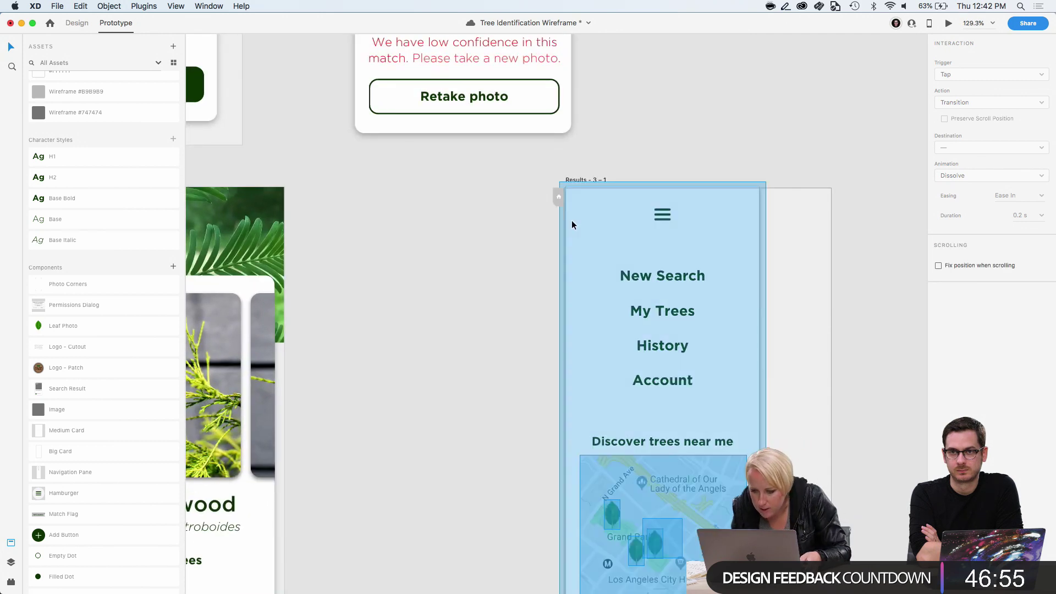
pyautogui.press('Escape')
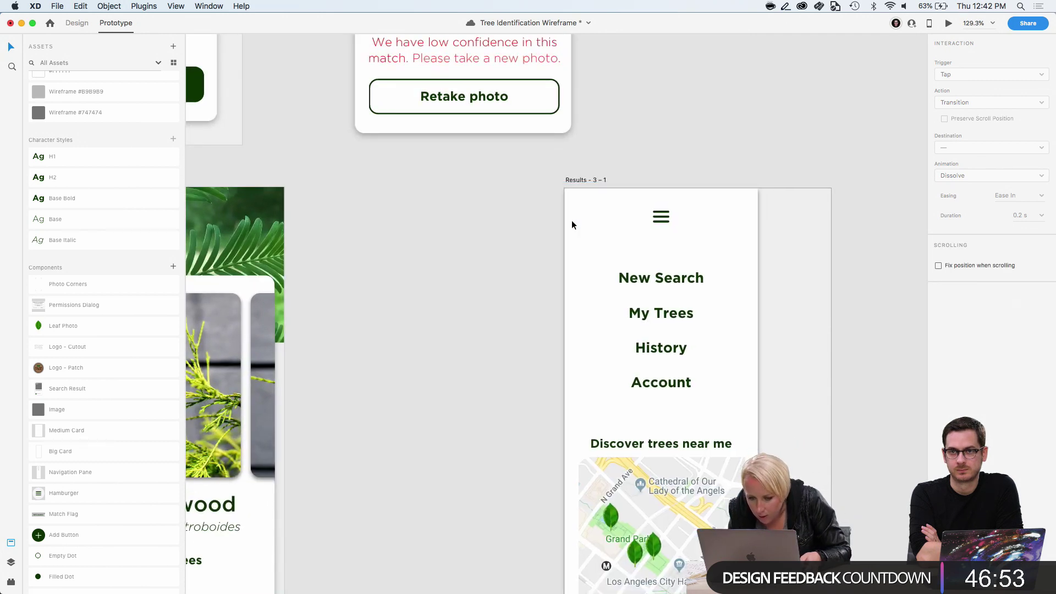
pyautogui.scroll(-5, 523, 209)
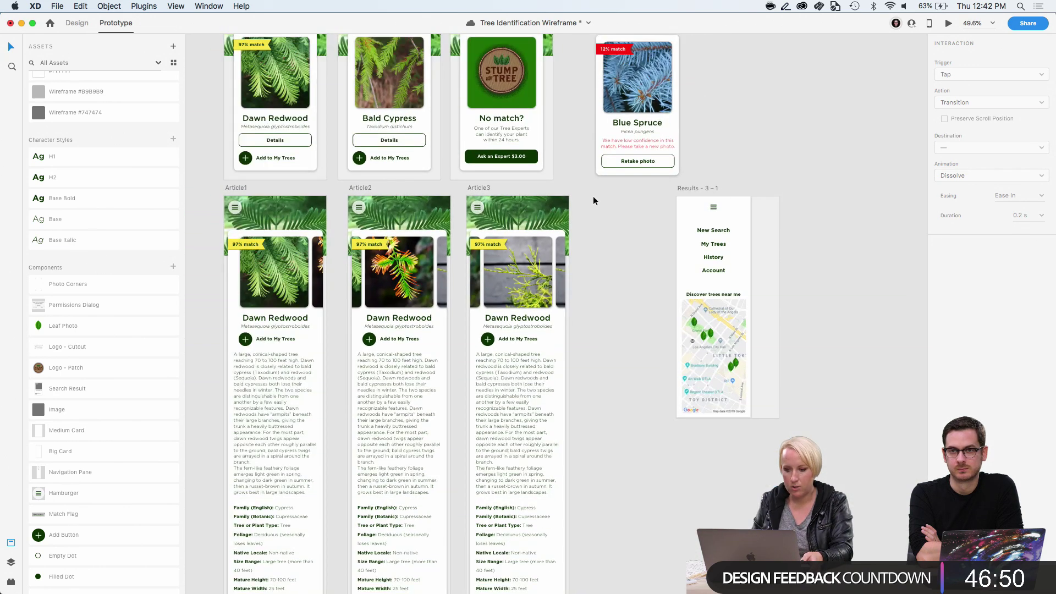
pyautogui.doubleClick(710, 187)
pyautogui.write('Nav')
pyautogui.press('Return')
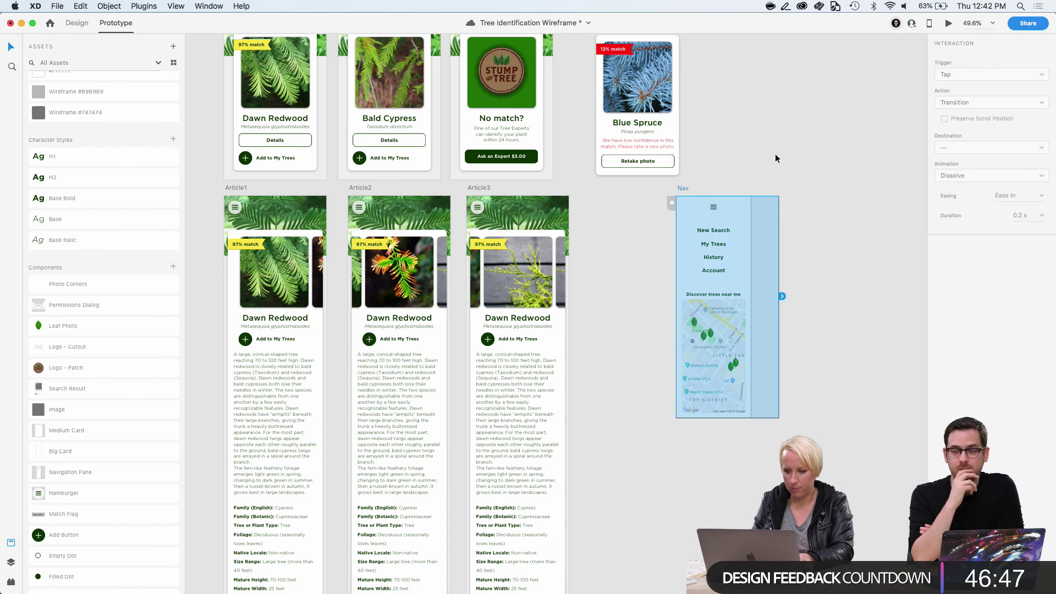
pyautogui.click(774, 154)
pyautogui.click(682, 188)
pyautogui.moveTo(682, 189); pyautogui.dragTo(589, 189)
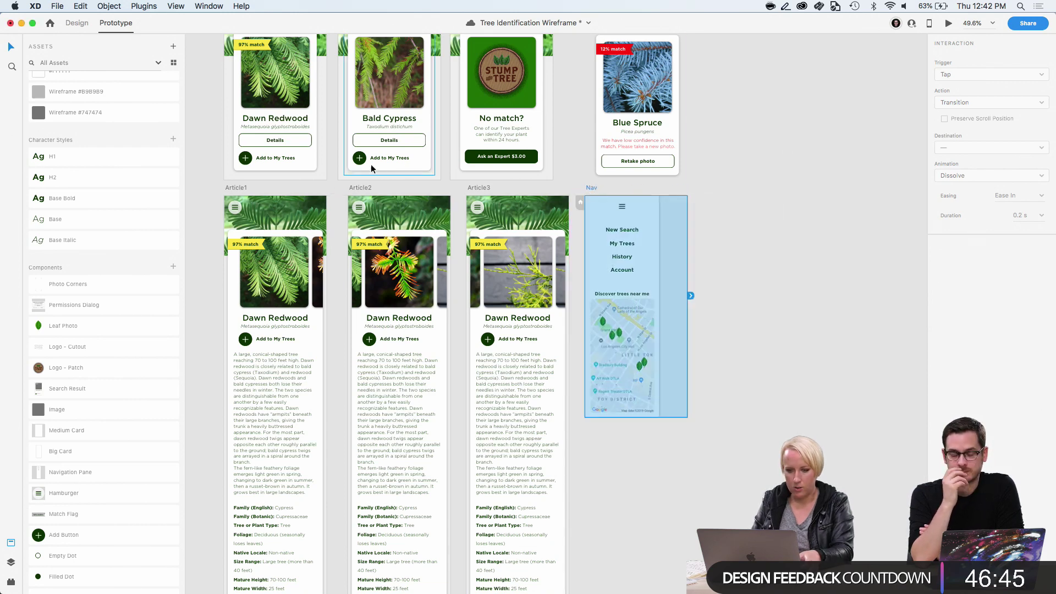
# Link Article1's hamburger button to the Nav artboard on tap, with the Overlay action and the Slide Right animation
pyautogui.click(233, 207)
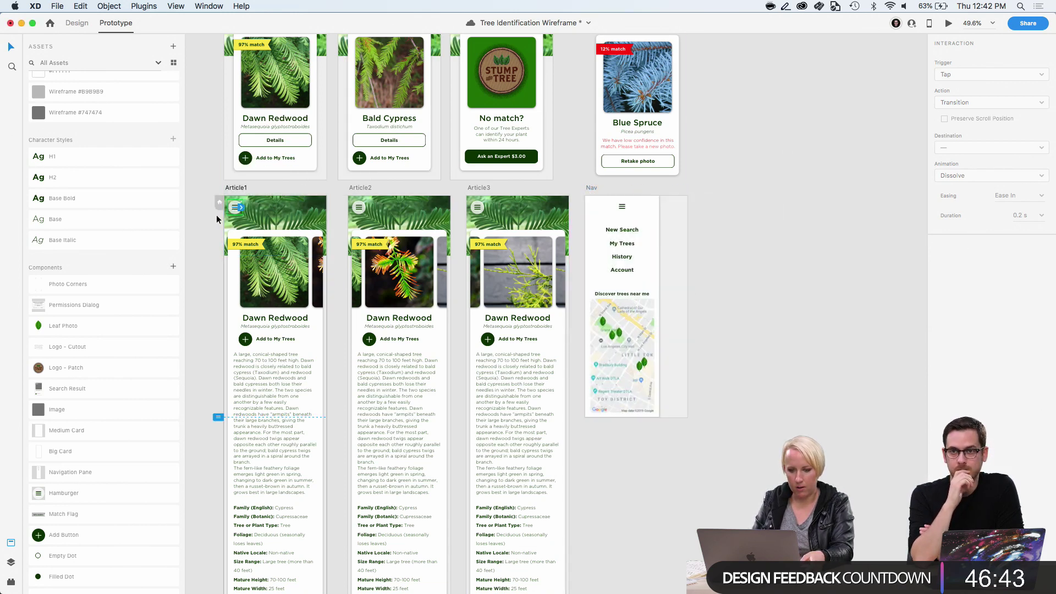
pyautogui.moveTo(241, 209); pyautogui.dragTo(590, 272)
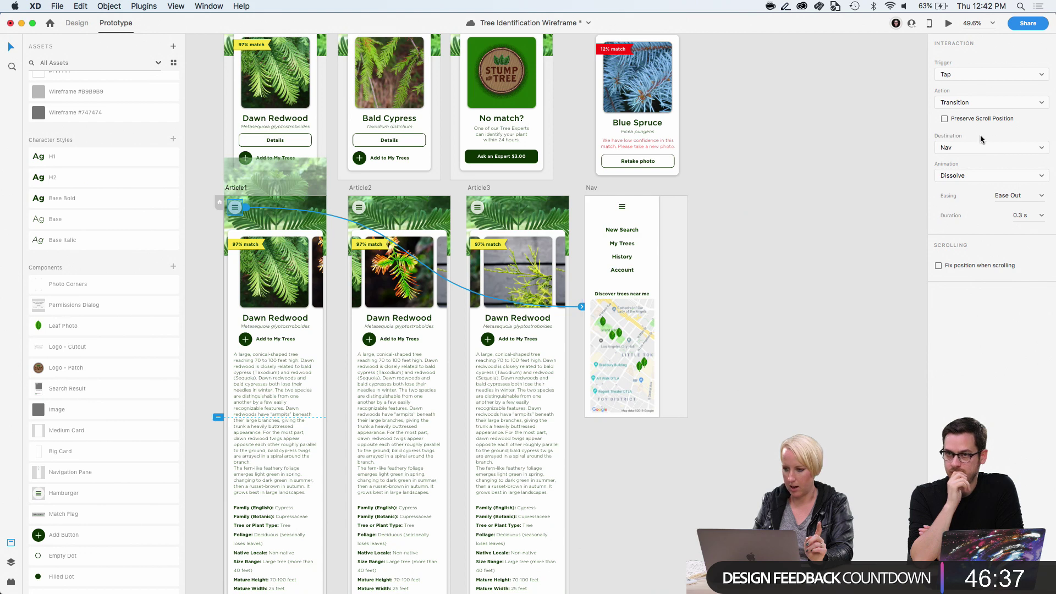
pyautogui.click(970, 103)
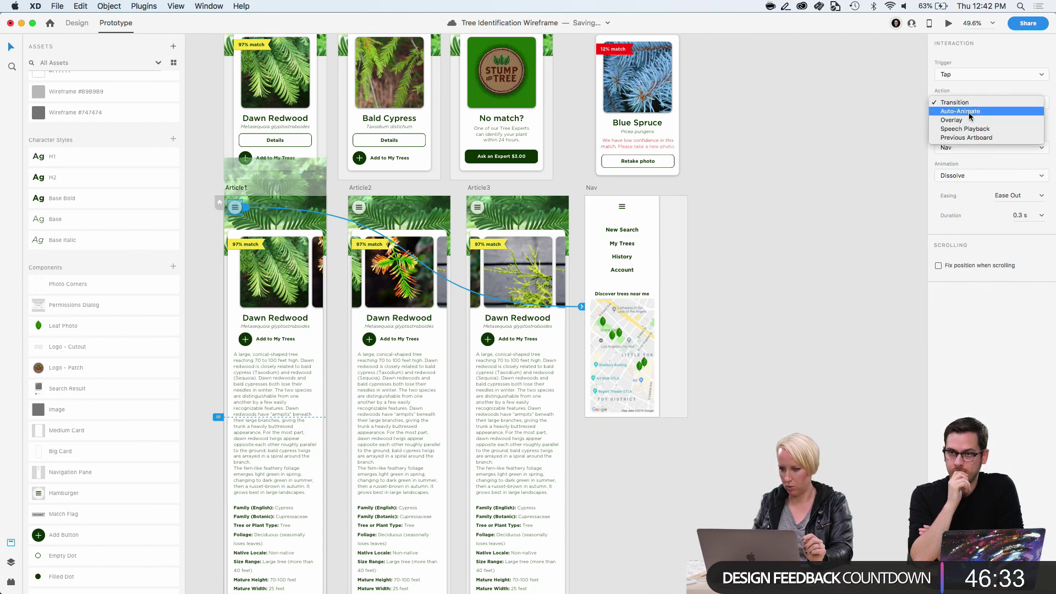
pyautogui.click(967, 120)
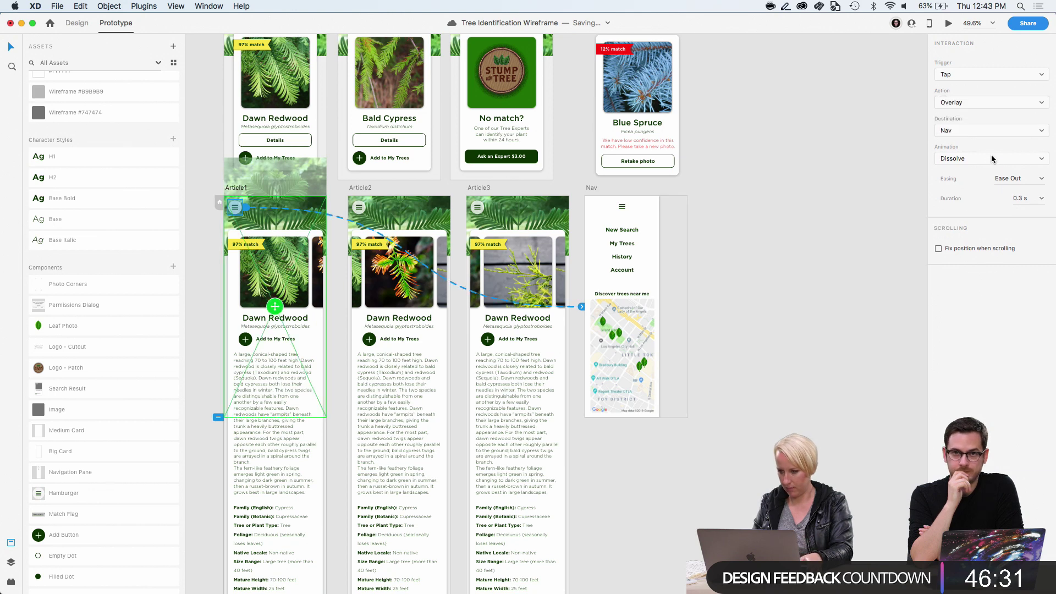
pyautogui.click(993, 159)
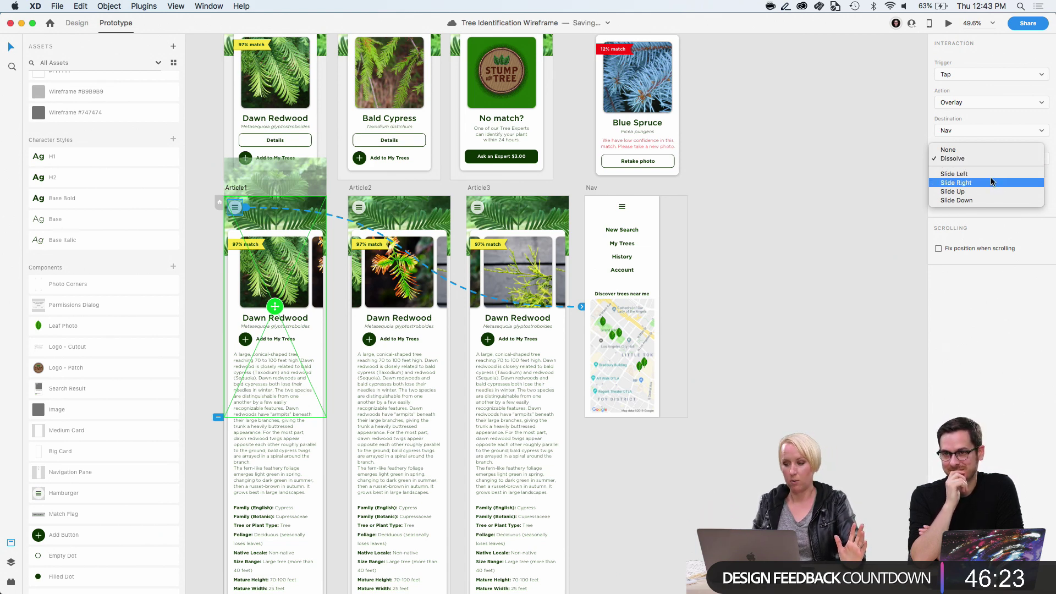
pyautogui.click(991, 182)
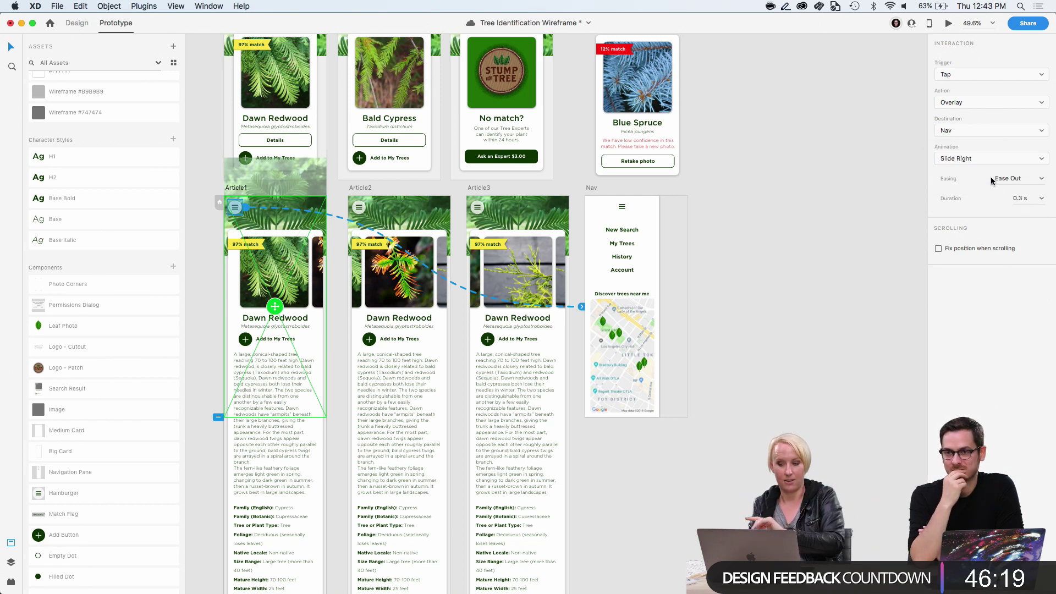
pyautogui.click(726, 279)
# Preview the prototype from Article1, test its hamburger button, and save the document
pyautogui.click(236, 188)
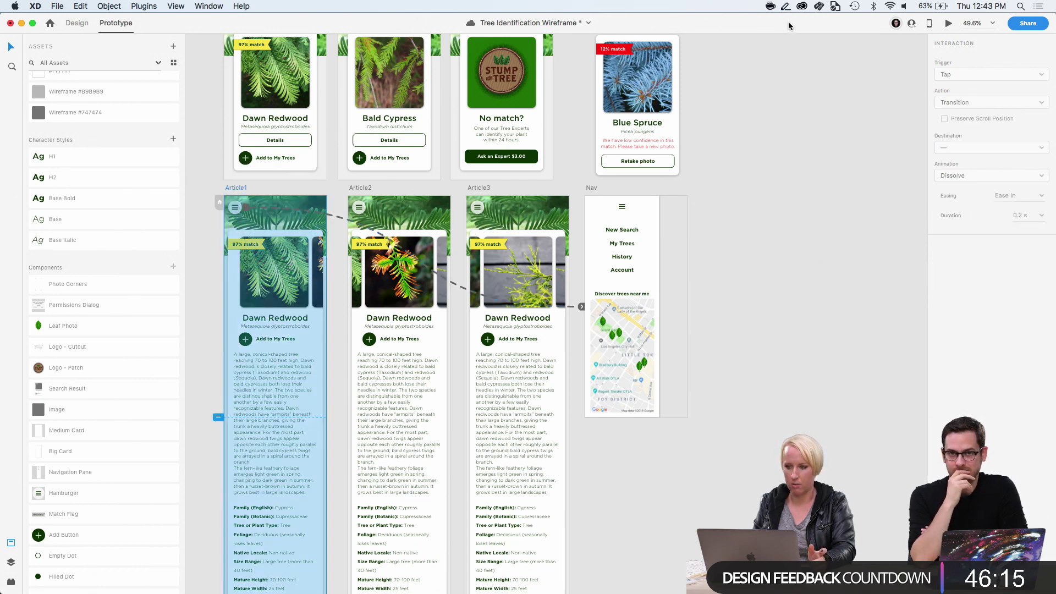
pyautogui.click(948, 23)
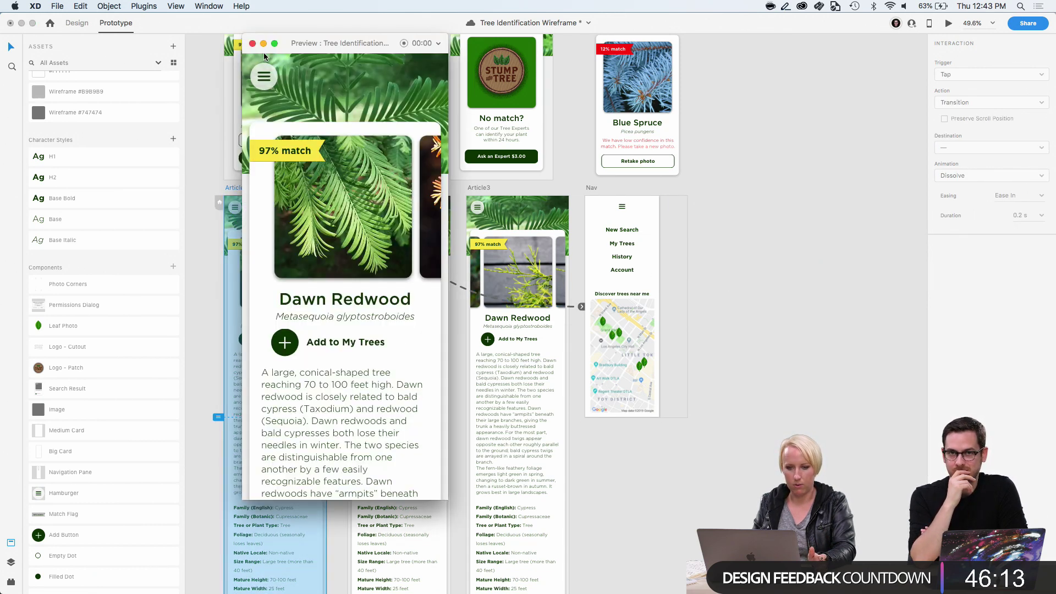
pyautogui.click(265, 77)
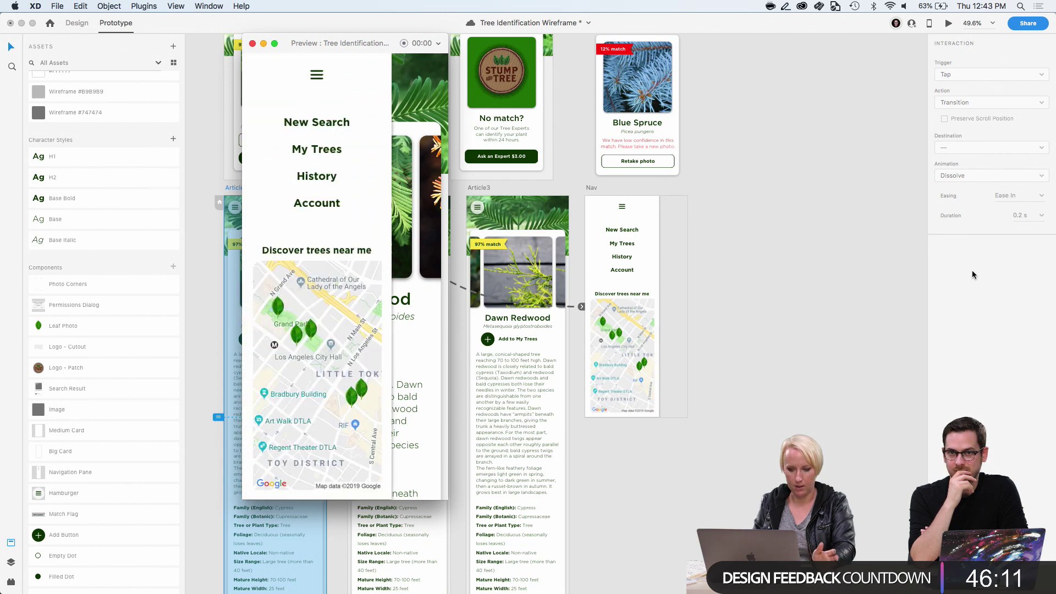
pyautogui.press('cmd+s')
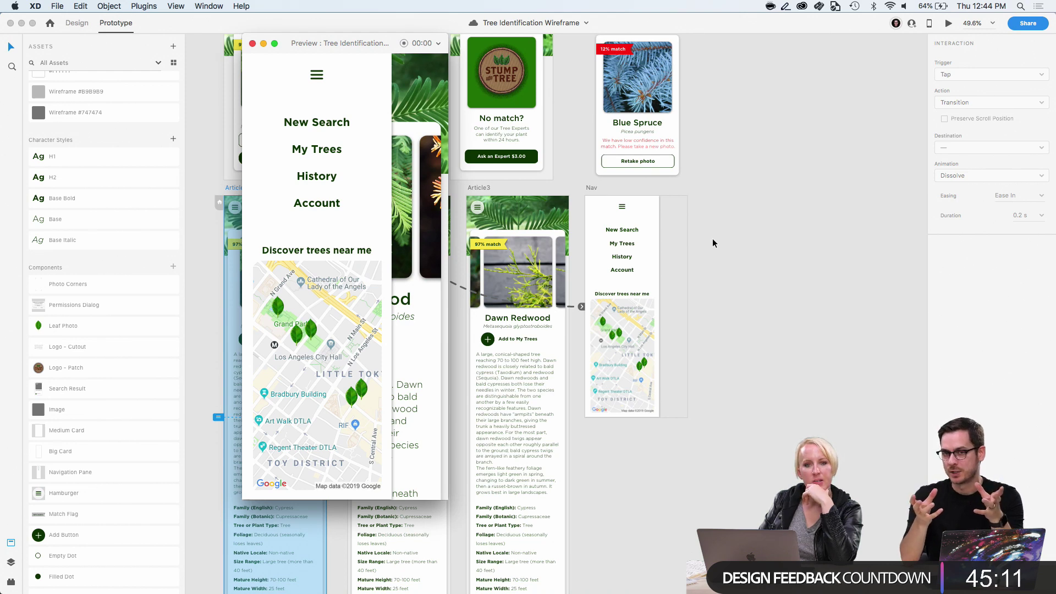
# Close the preview and check the overlay interaction set on Article1's hamburger button
pyautogui.click(654, 228)
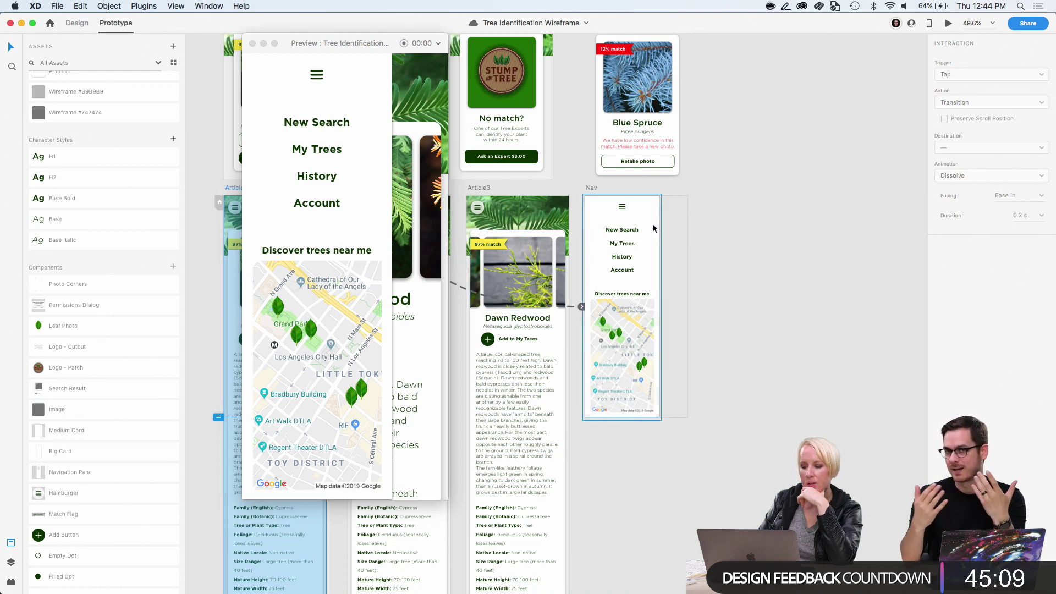
pyautogui.scroll(5, 653, 225)
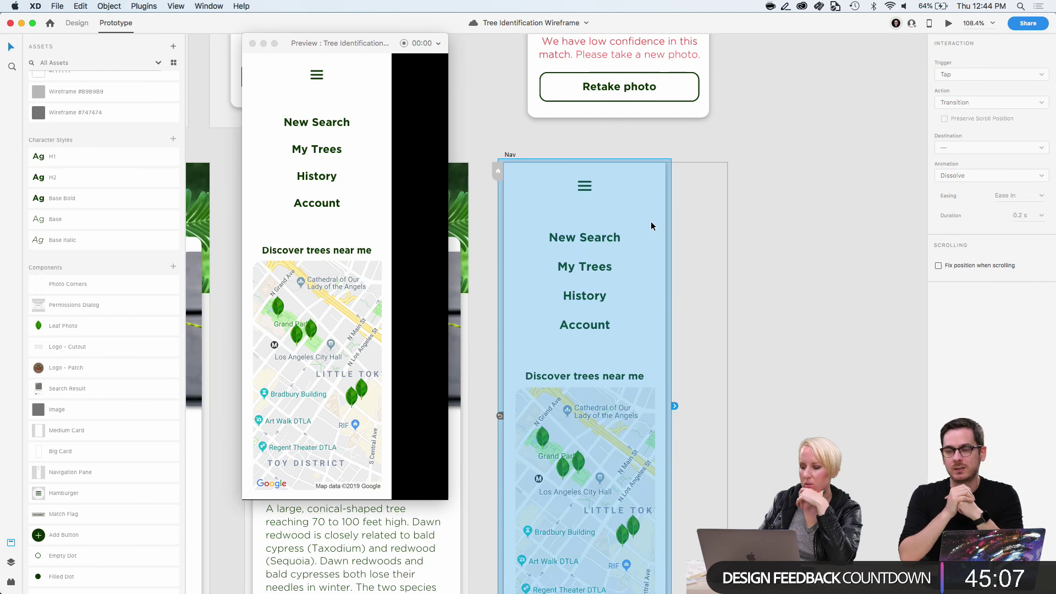
pyautogui.scroll(-2, 651, 221)
pyautogui.click(252, 43)
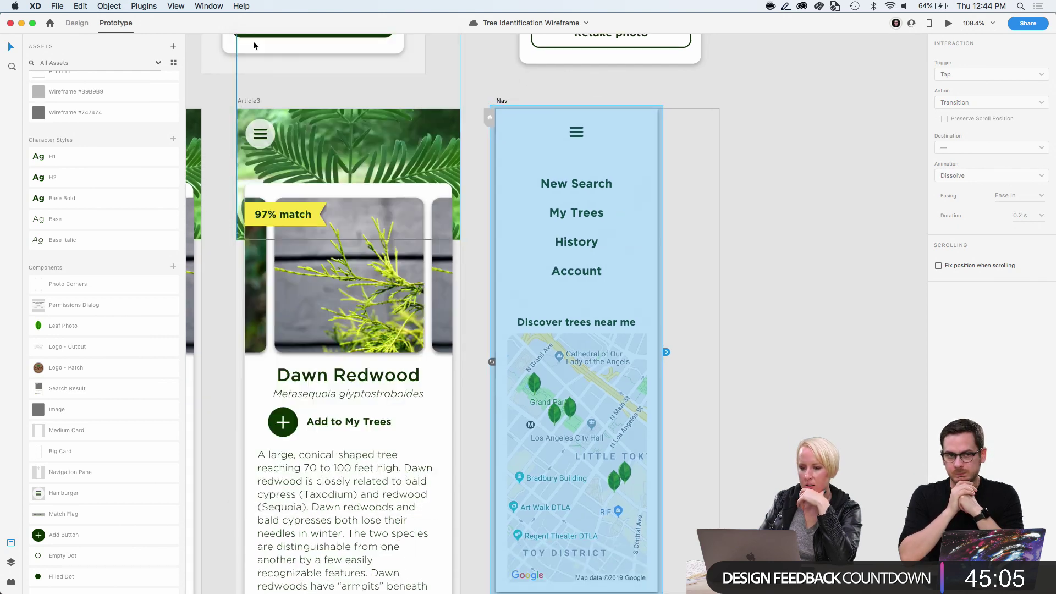
pyautogui.click(741, 217)
pyautogui.scroll(-5, 741, 217)
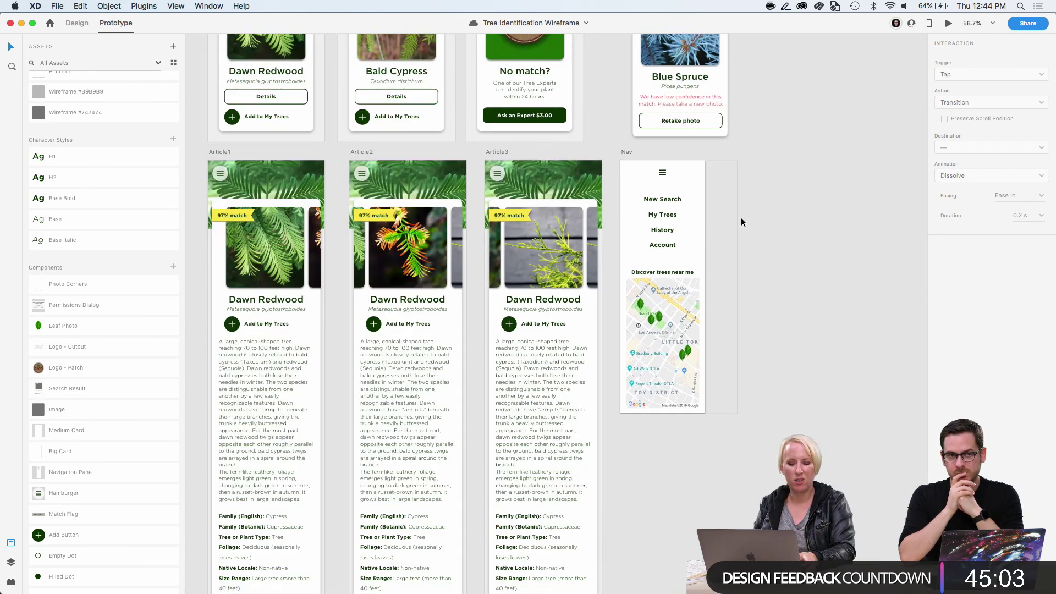
pyautogui.hscroll(-2, 741, 217)
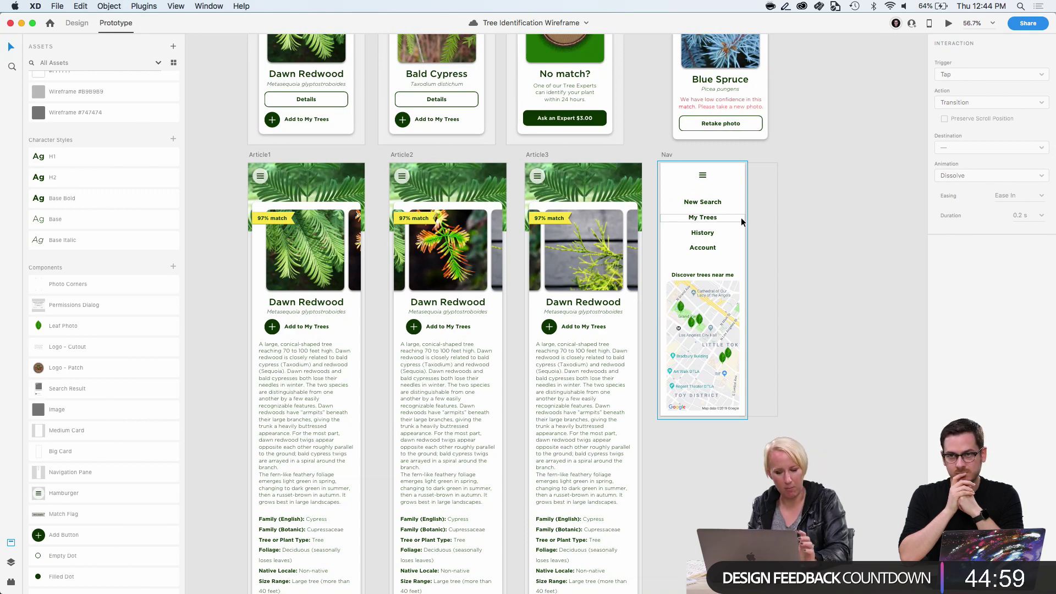
pyautogui.click(261, 176)
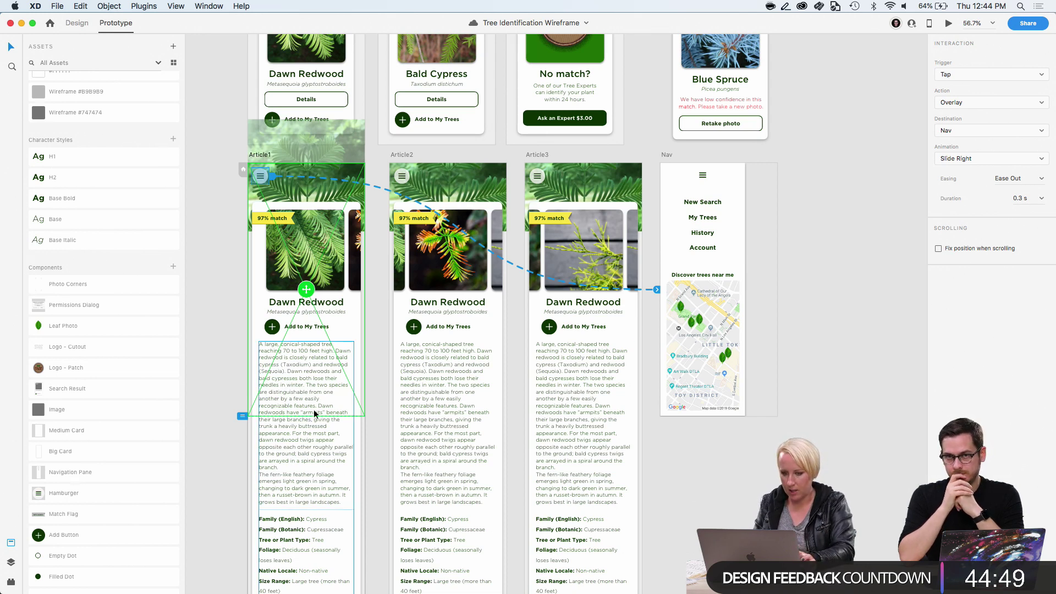
pyautogui.click(804, 344)
# Examine the hamburger icon nested in the Nav artboard's pane and the commands available for it
pyautogui.click(697, 177)
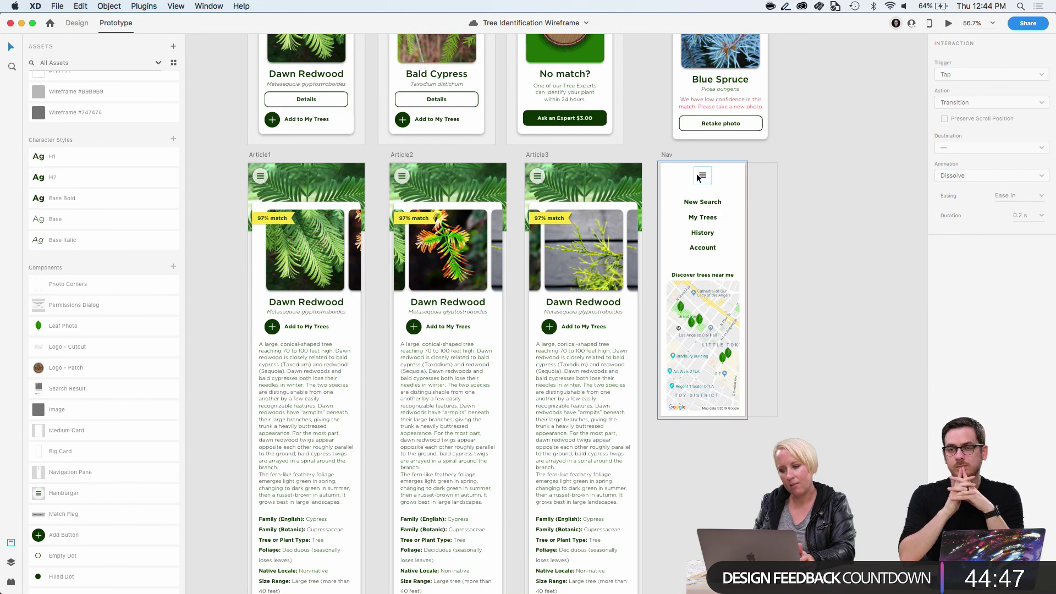
pyautogui.scroll(10, 697, 177)
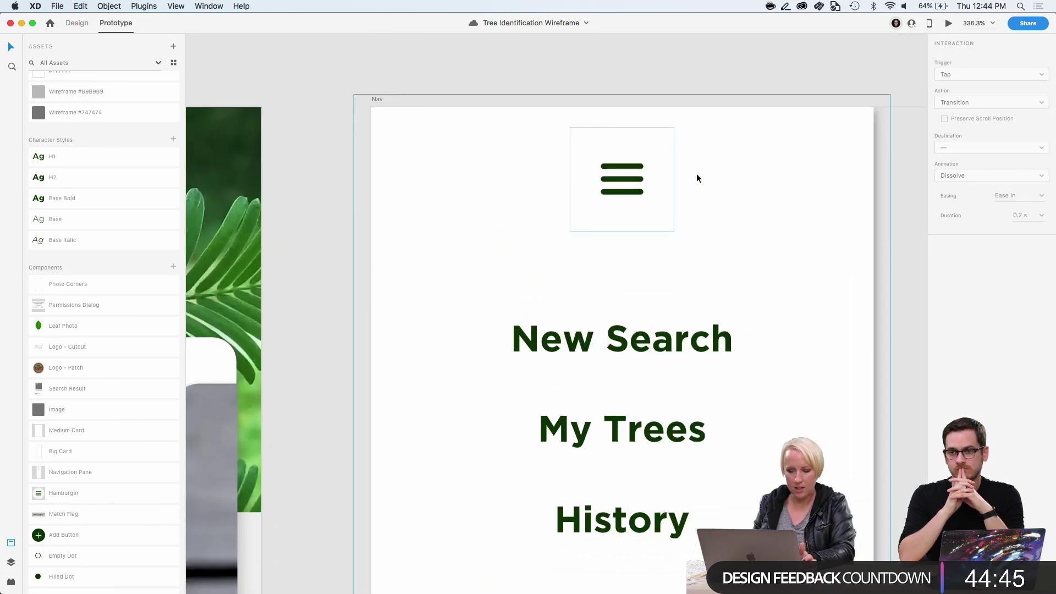
pyautogui.hscroll(2, 696, 177)
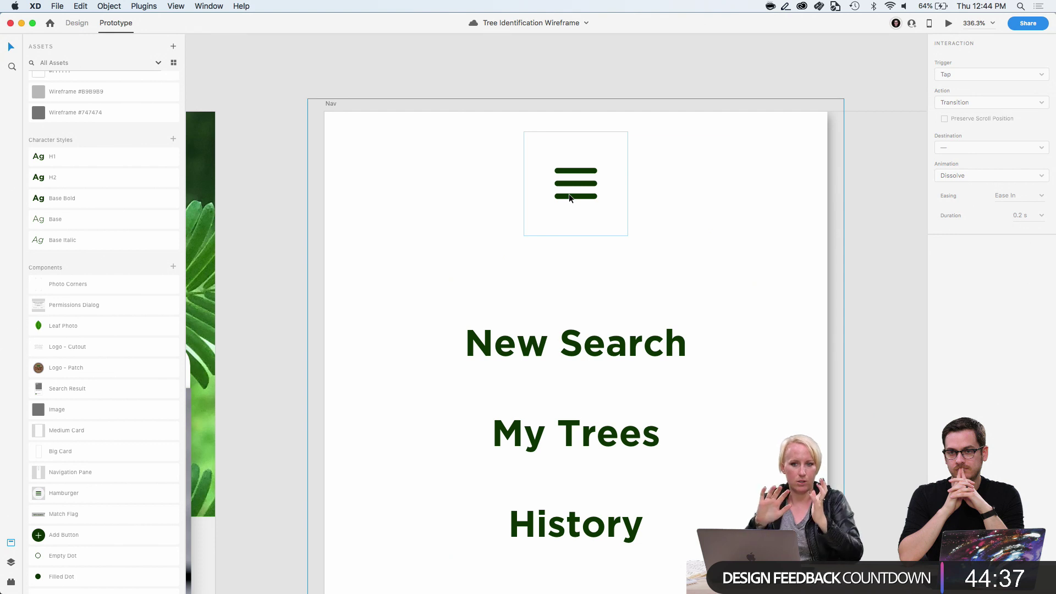
pyautogui.scroll(-3, 731, 192)
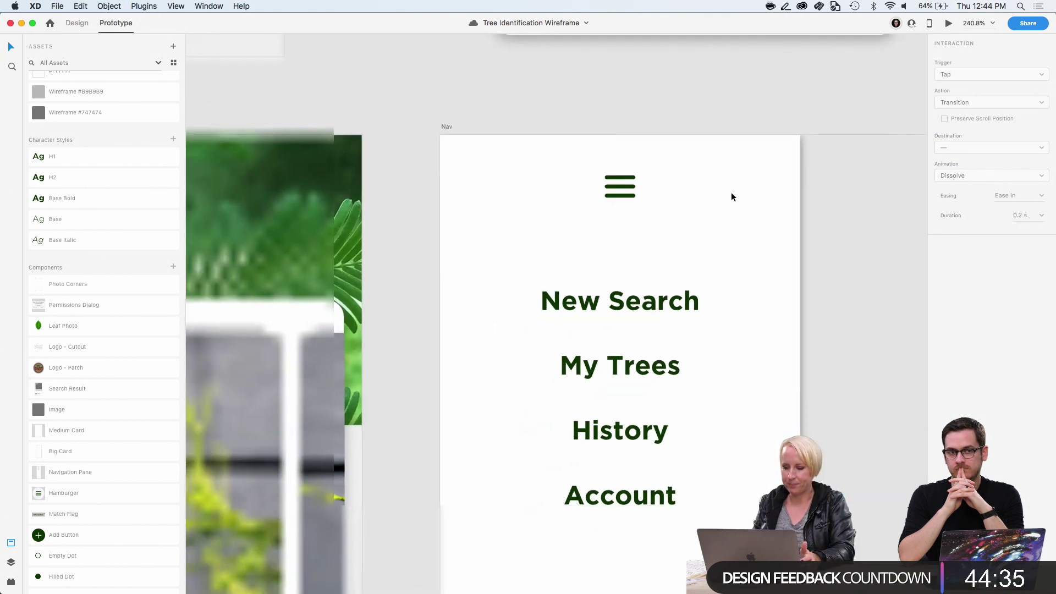
pyautogui.scroll(5, 629, 198)
pyautogui.click(626, 192)
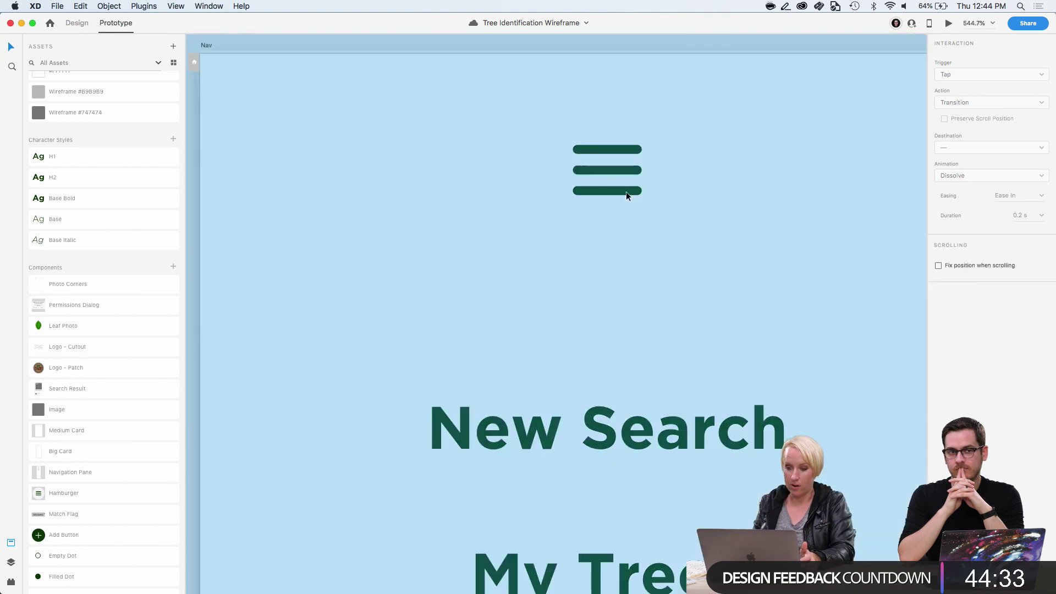
pyautogui.click(626, 192)
pyautogui.rightClick(625, 192)
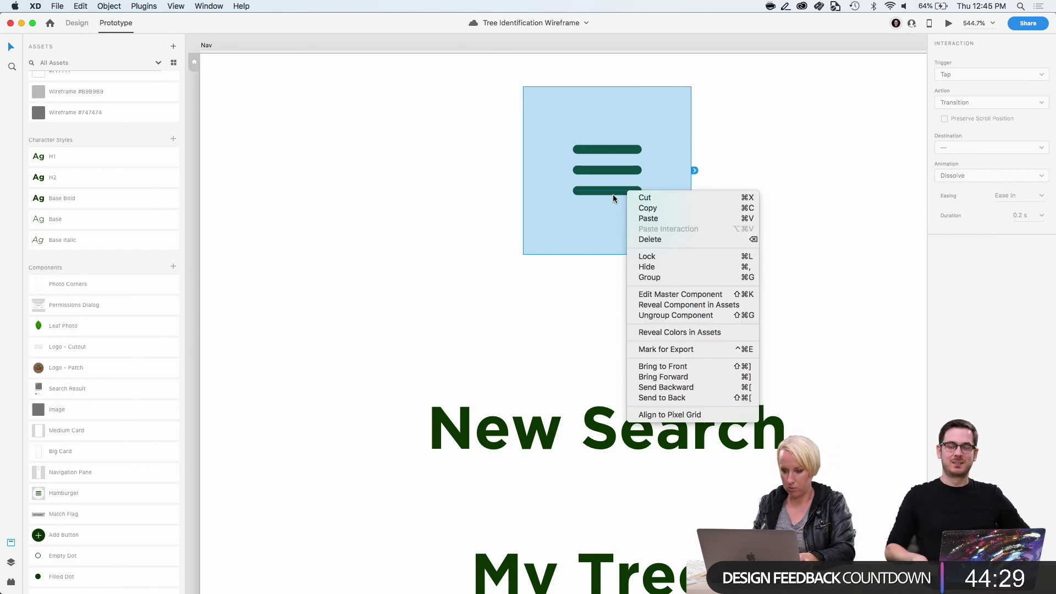
pyautogui.press('Escape')
pyautogui.scroll(-3, 612, 194)
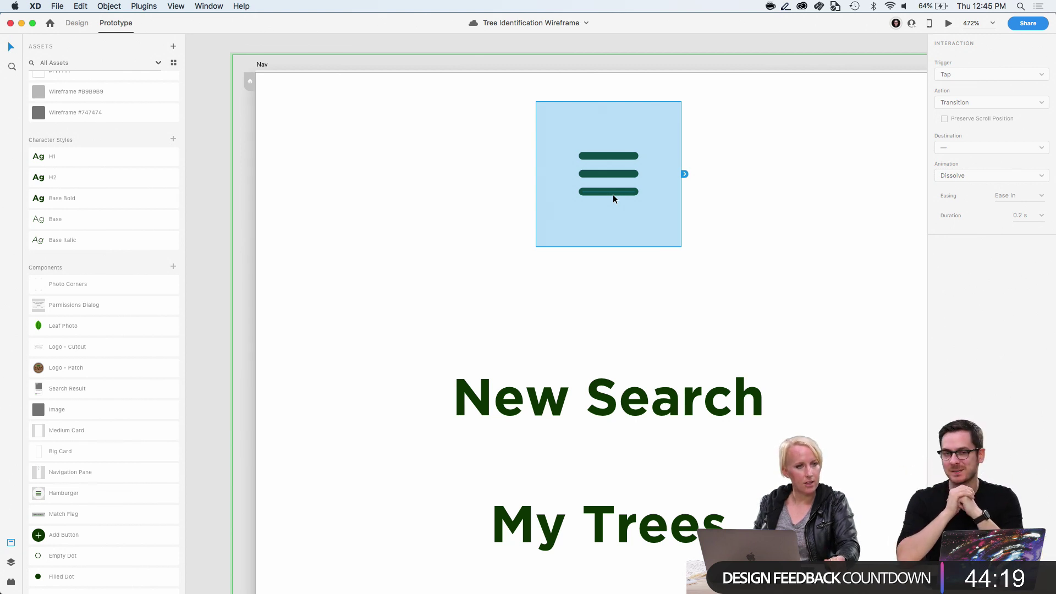
pyautogui.click(500, 44)
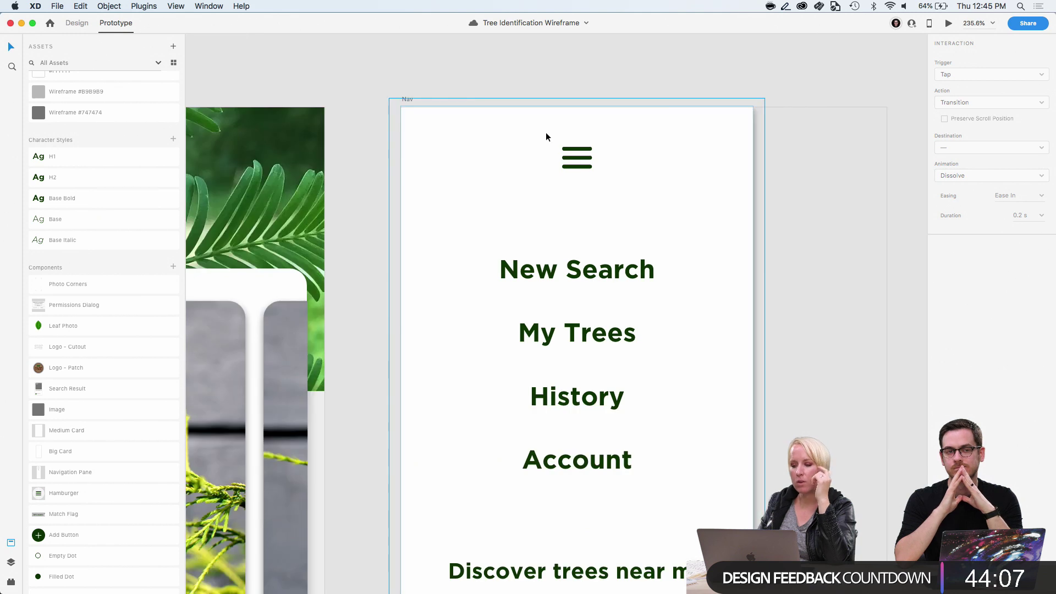
# Review the Nav artboard alongside the article and results artboards
pyautogui.scroll(-3, 411, 104)
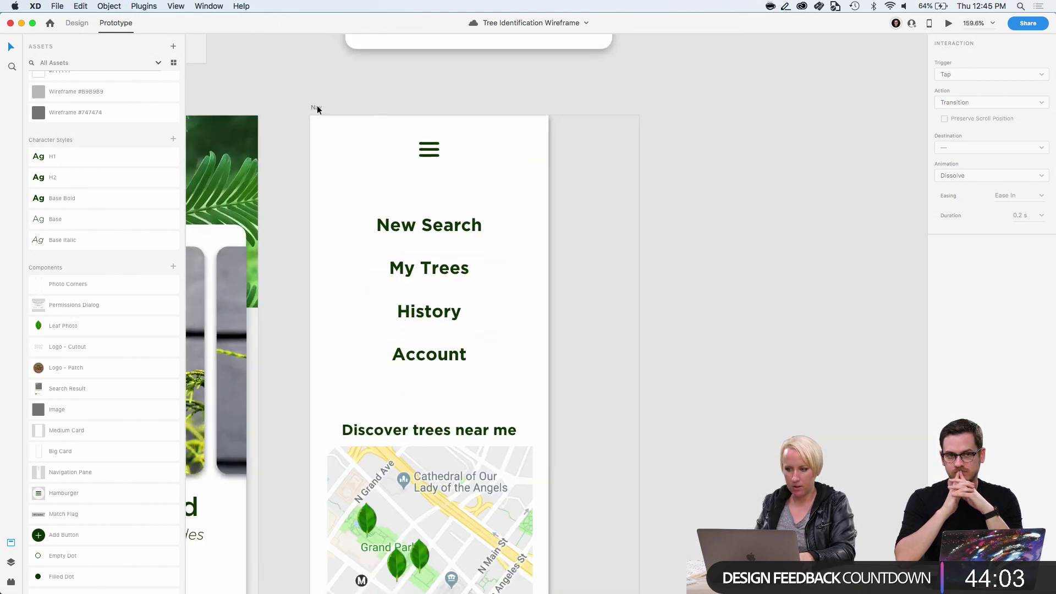
pyautogui.scroll(-5, 317, 108)
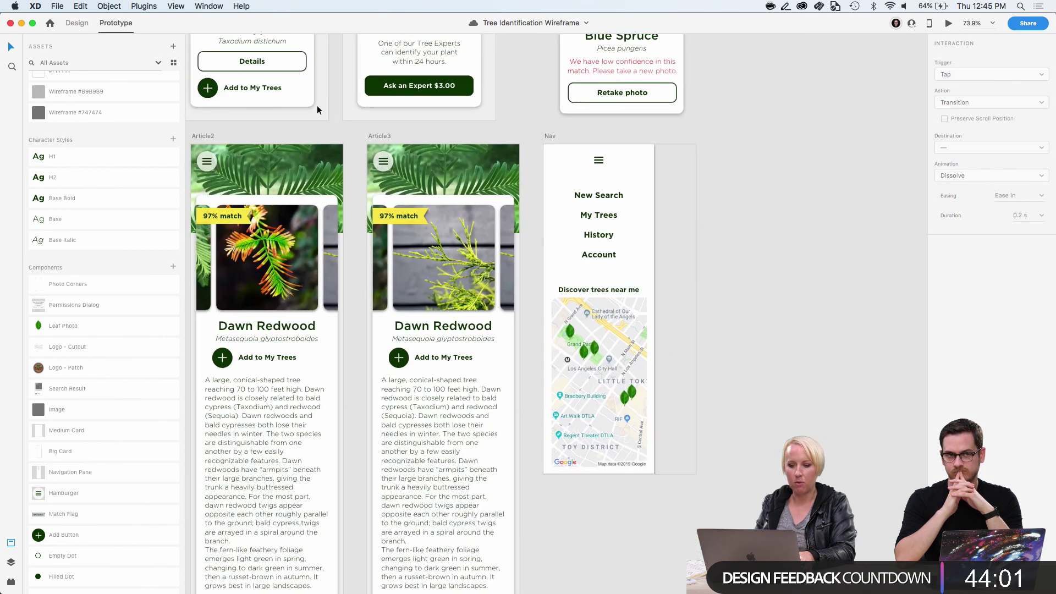
pyautogui.scroll(3, 316, 110)
pyautogui.hscroll(-5, 317, 110)
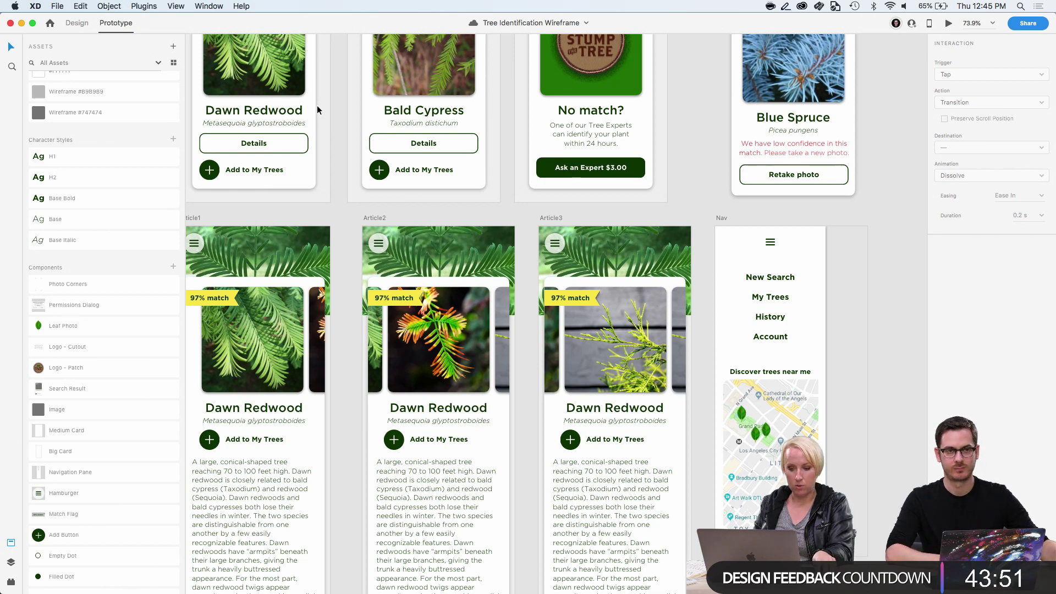
pyautogui.scroll(-3, 318, 110)
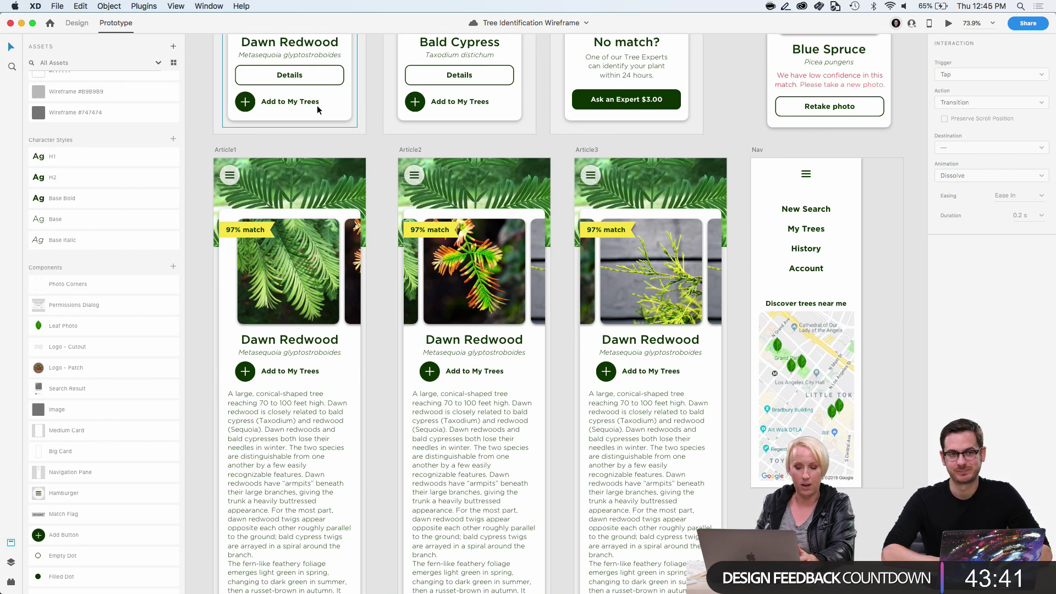
pyautogui.scroll(1, 317, 106)
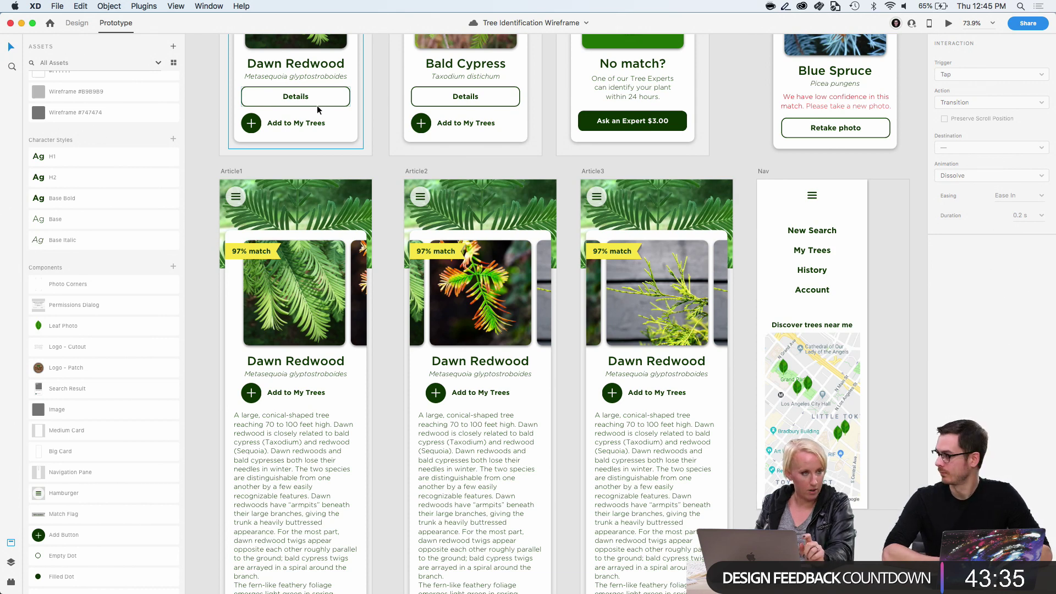
pyautogui.scroll(15, 316, 106)
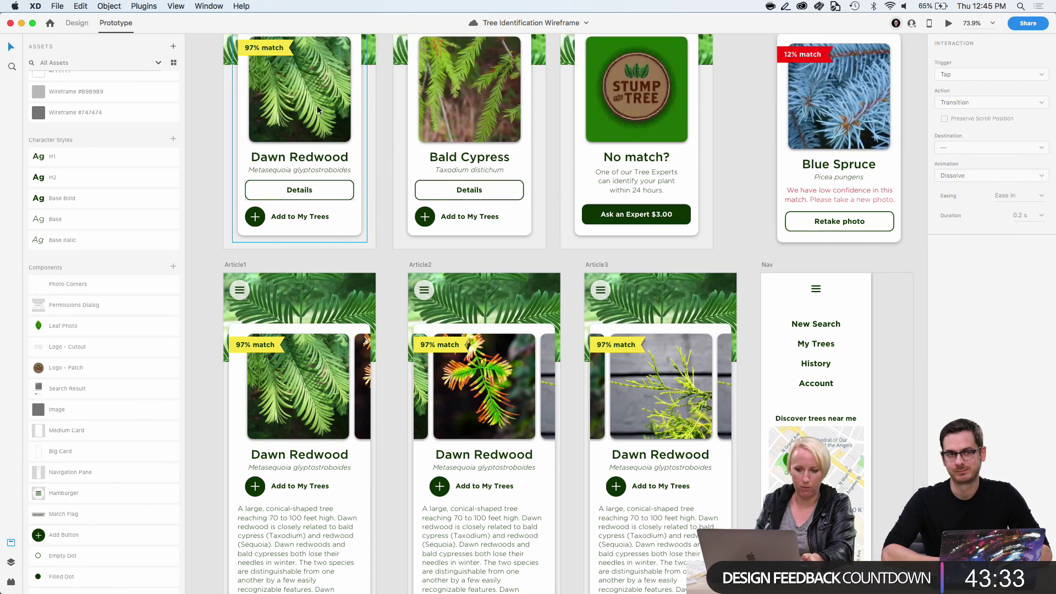
# Set the Splash Screen artboard as the prototype's home screen
pyautogui.scroll(4, 317, 109)
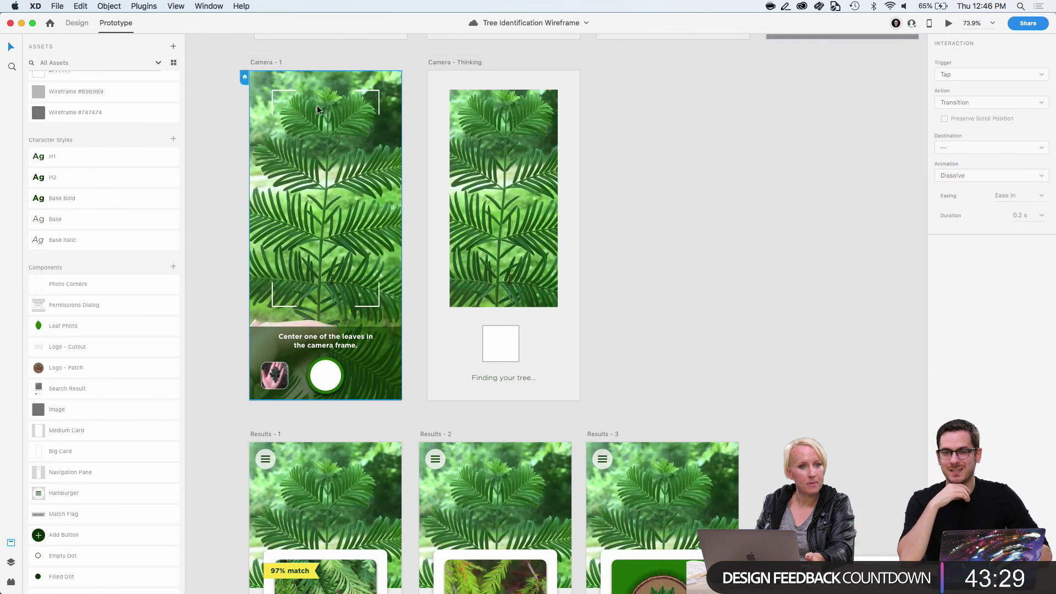
pyautogui.scroll(20, 317, 109)
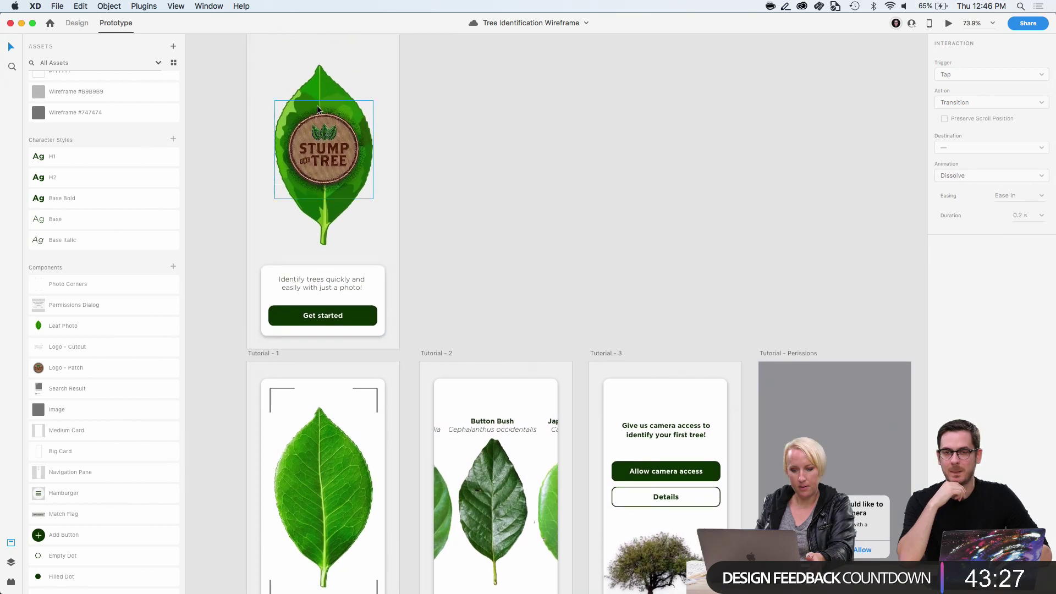
pyautogui.scroll(3, 316, 105)
pyautogui.click(276, 105)
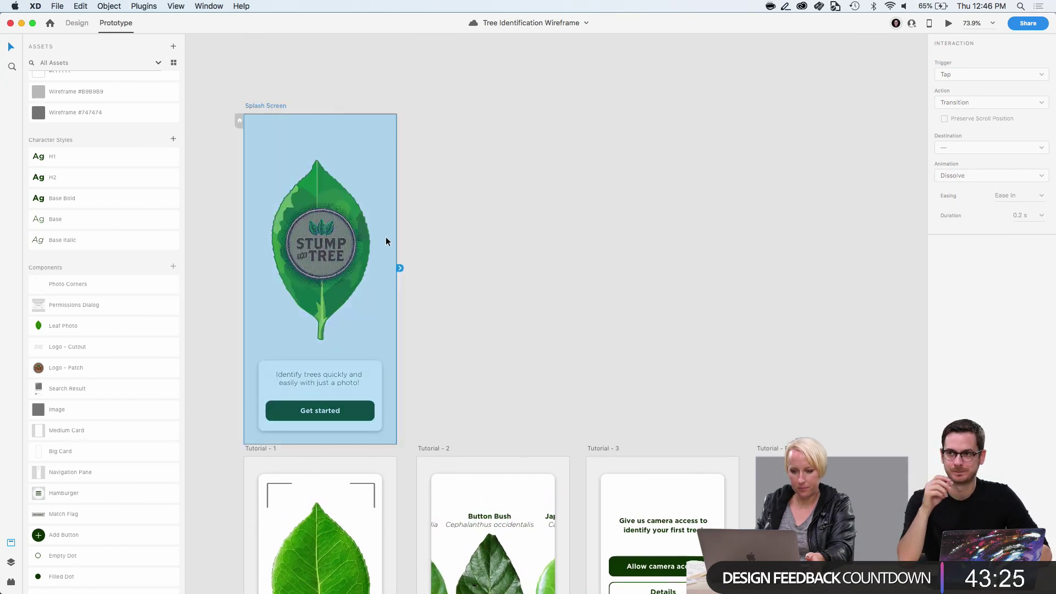
pyautogui.click(238, 119)
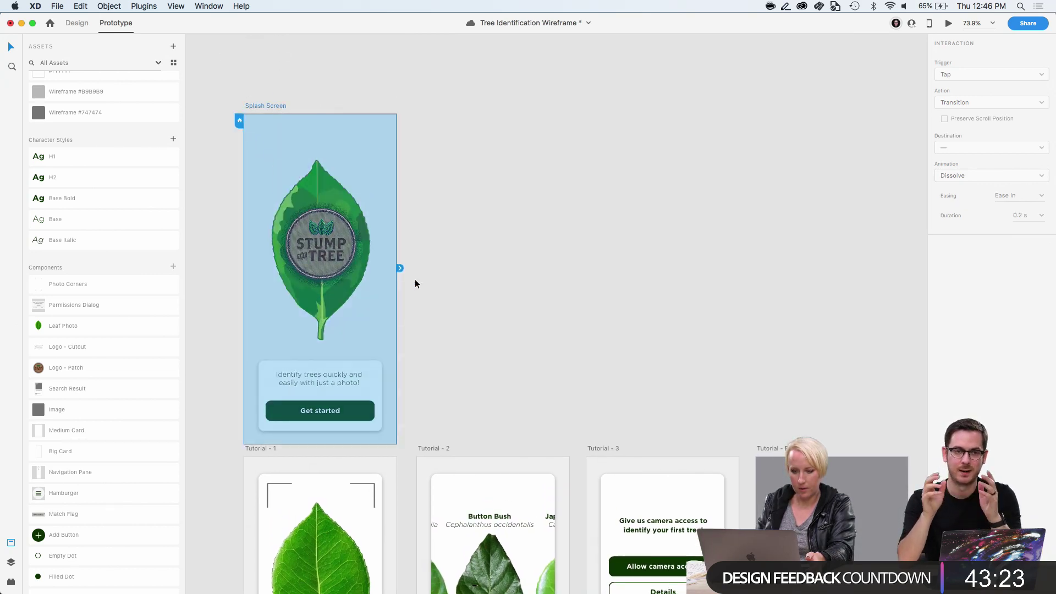
pyautogui.click(418, 299)
# Link the Splash Screen's Get started button to the Tutorial - 1 artboard
pyautogui.click(321, 413)
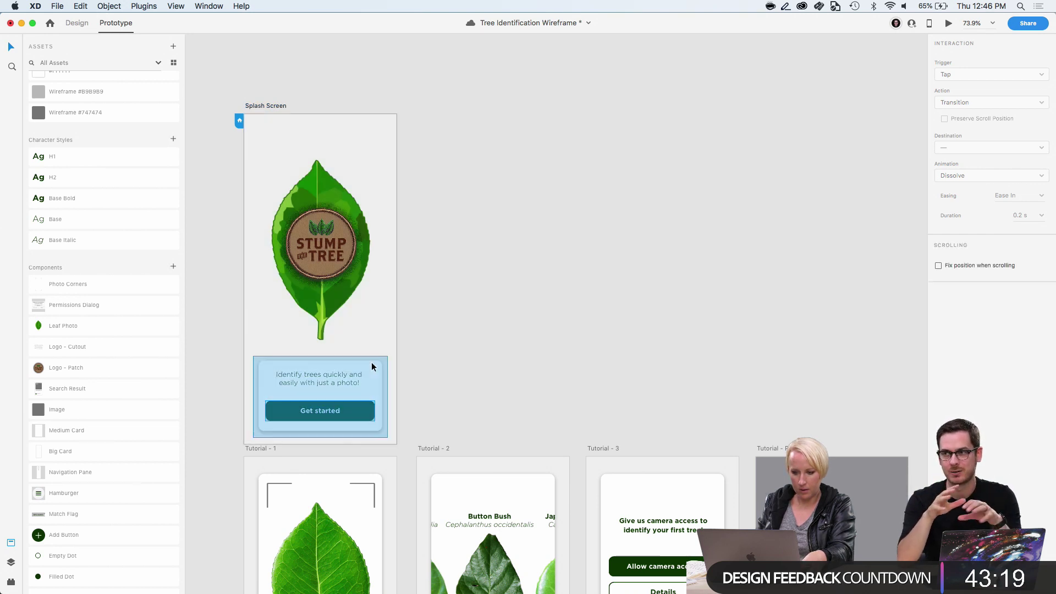
pyautogui.scroll(-5, 371, 362)
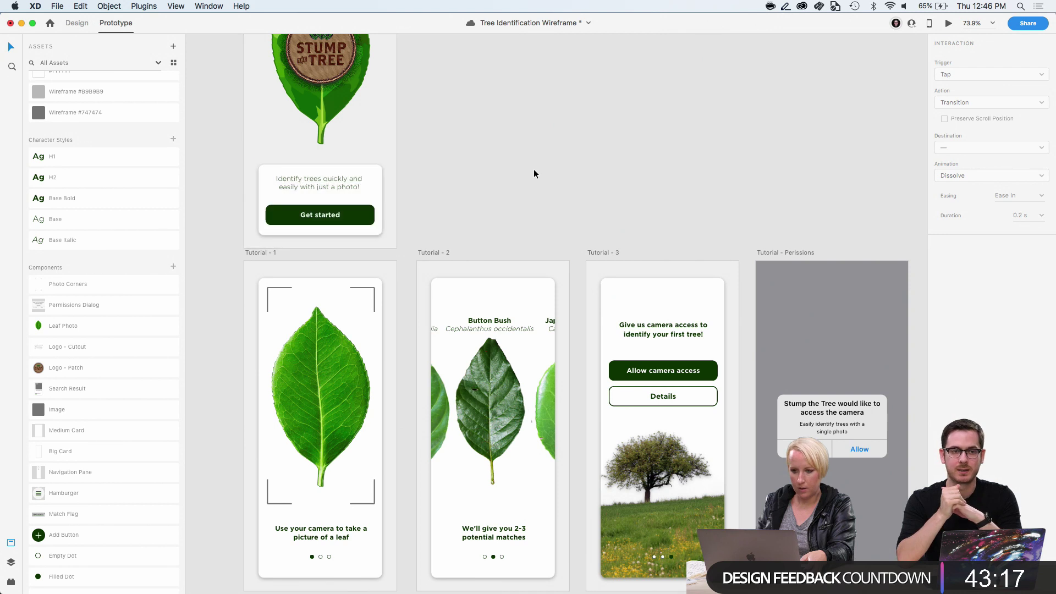
pyautogui.click(367, 215)
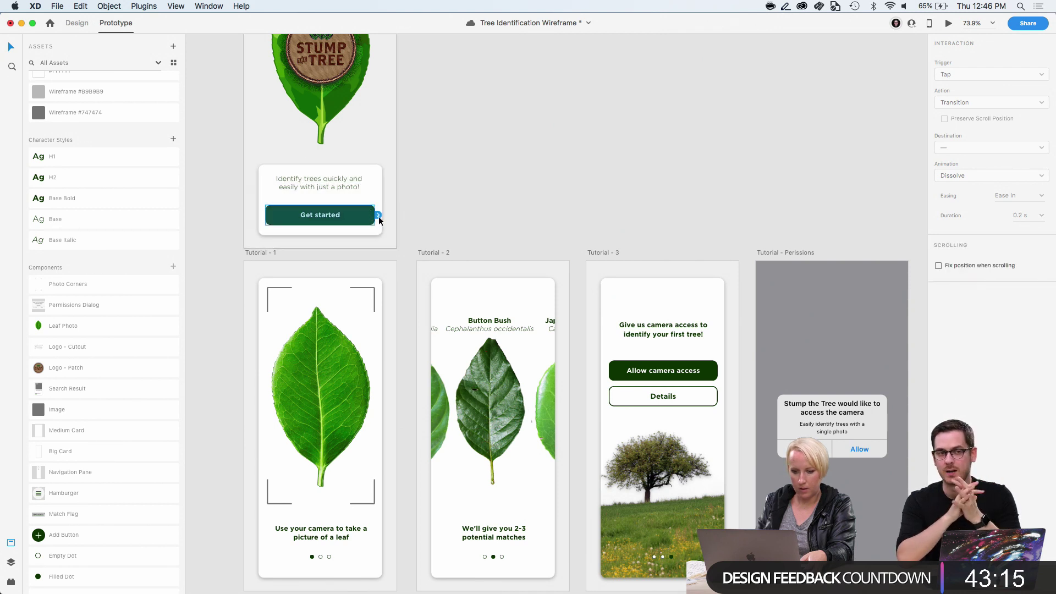
pyautogui.moveTo(379, 217); pyautogui.dragTo(270, 272)
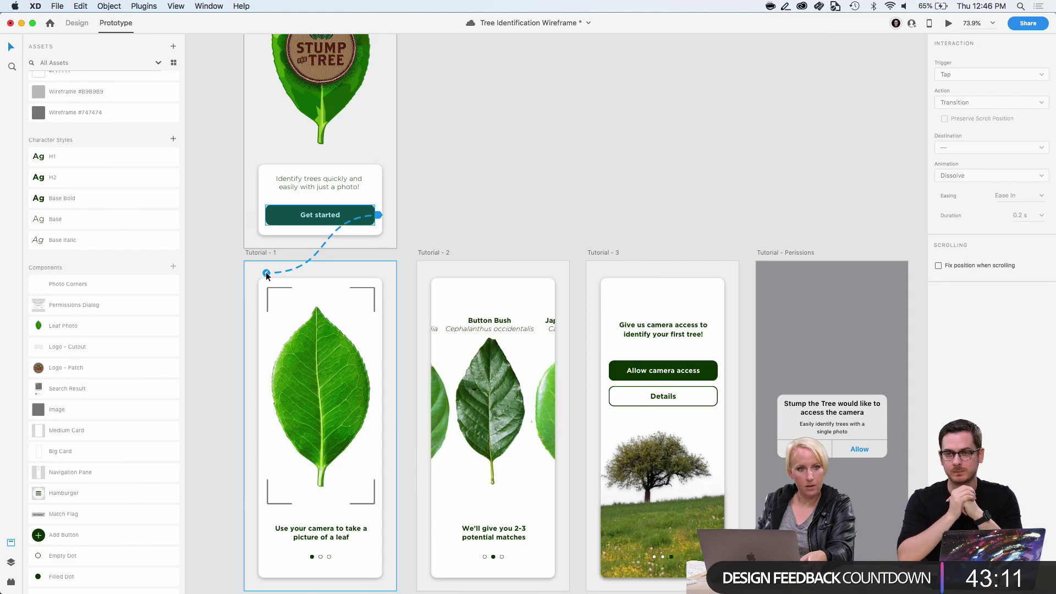
pyautogui.moveTo(266, 275); pyautogui.dragTo(267, 275)
# Ungroup the navigation pane component on the Nav artboard so its elements can be edited separately
pyautogui.scroll(-5, 616, 178)
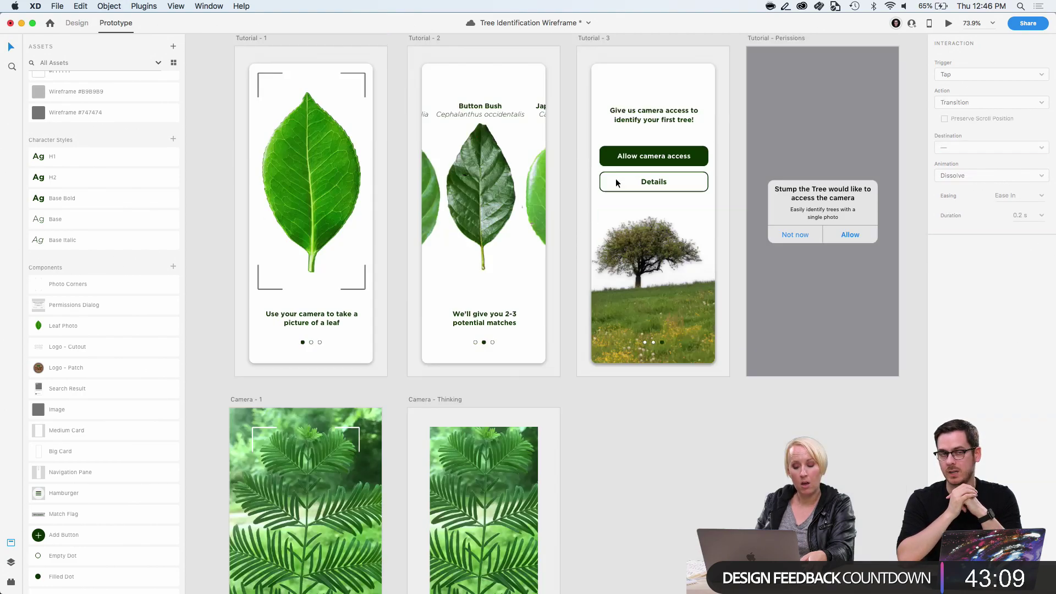
pyautogui.scroll(-15, 615, 178)
pyautogui.scroll(8, 615, 178)
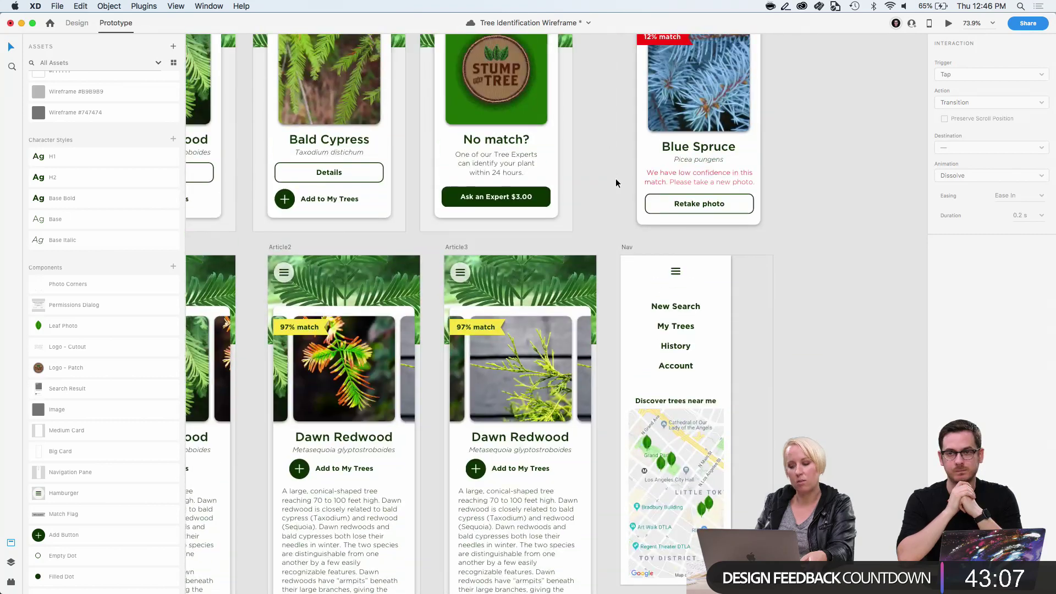
pyautogui.scroll(-2, 615, 178)
pyautogui.rightClick(616, 179)
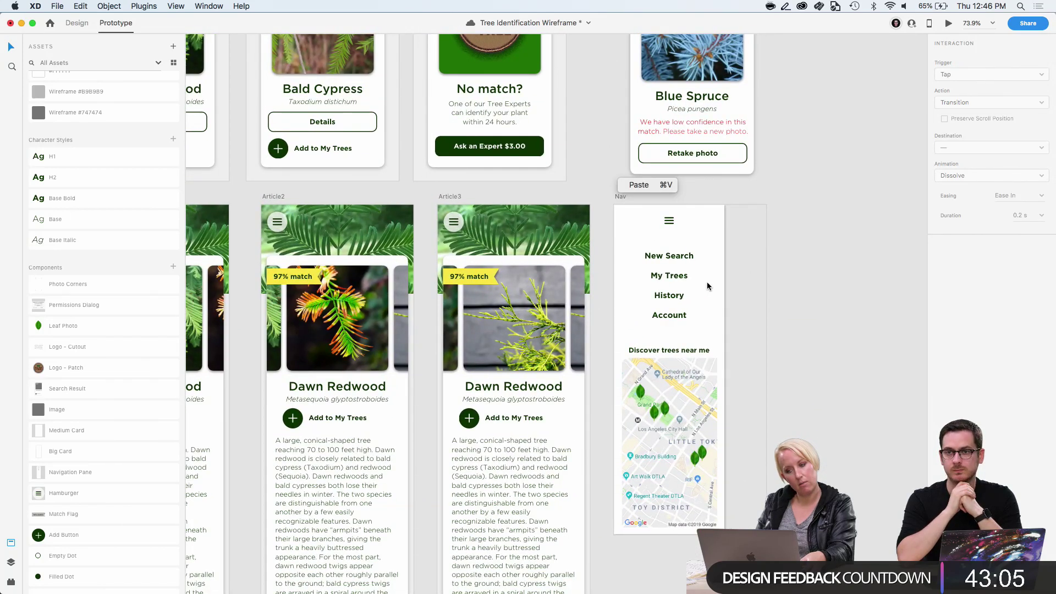
pyautogui.click(709, 284)
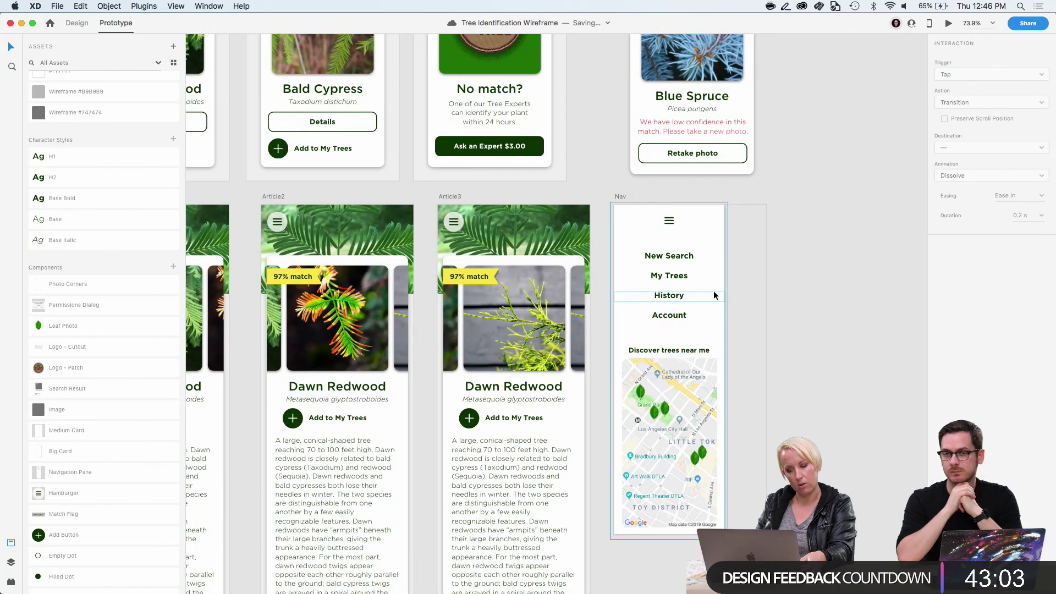
pyautogui.rightClick(714, 290)
pyautogui.click(789, 261)
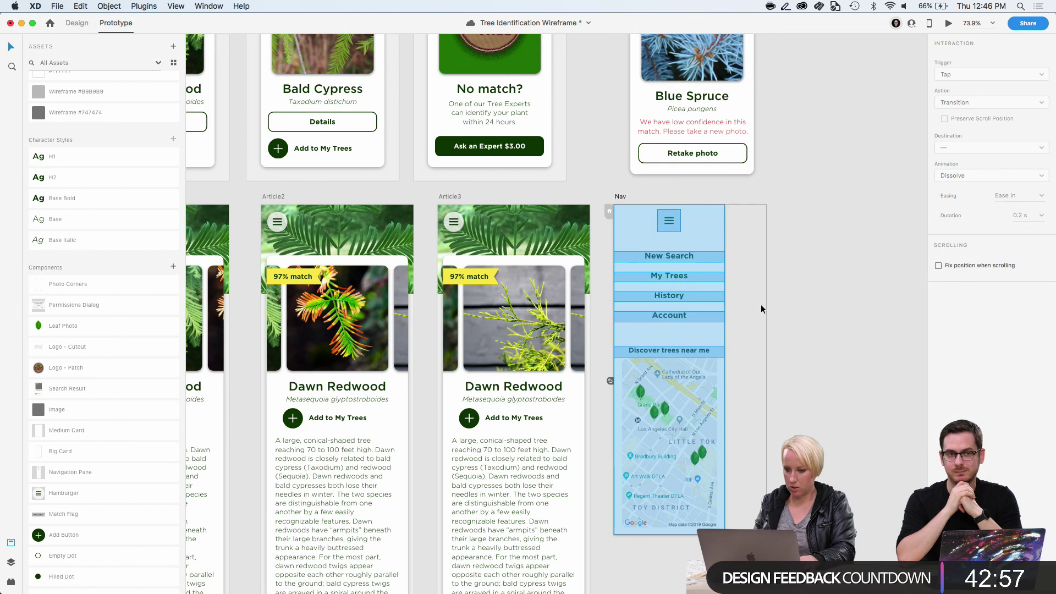
# In Design mode, widen the navigation pane's white background rectangle to fill the Nav artboard's full width
pyautogui.click(667, 311)
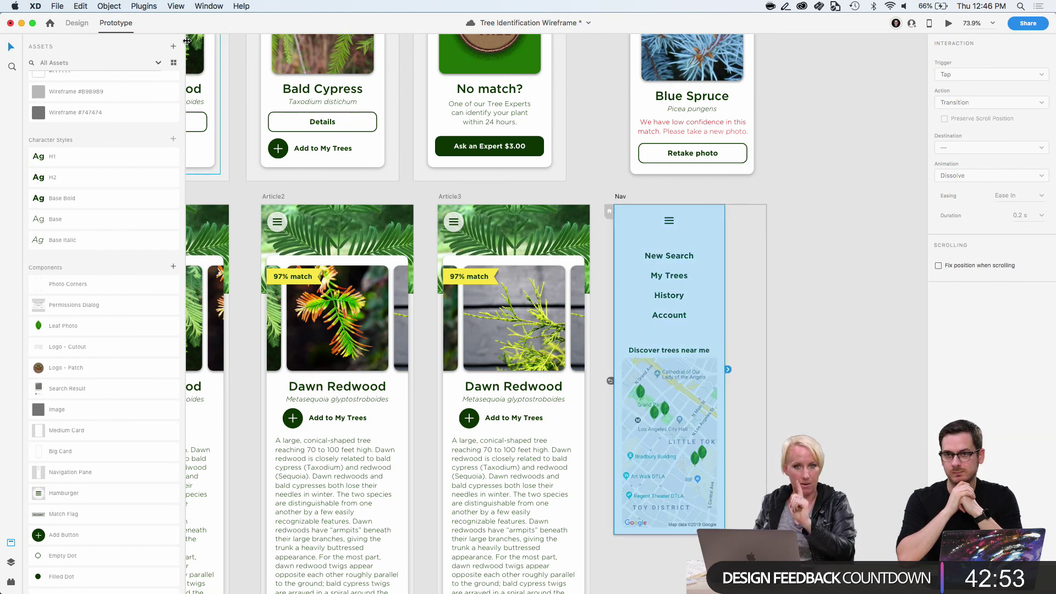
pyautogui.click(78, 23)
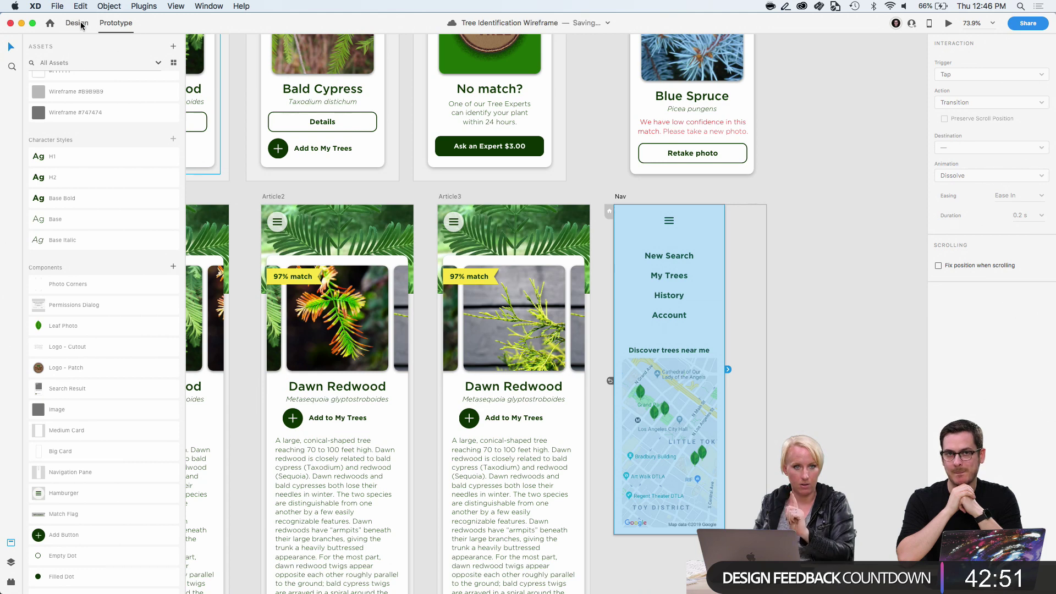
pyautogui.scroll(6, 651, 318)
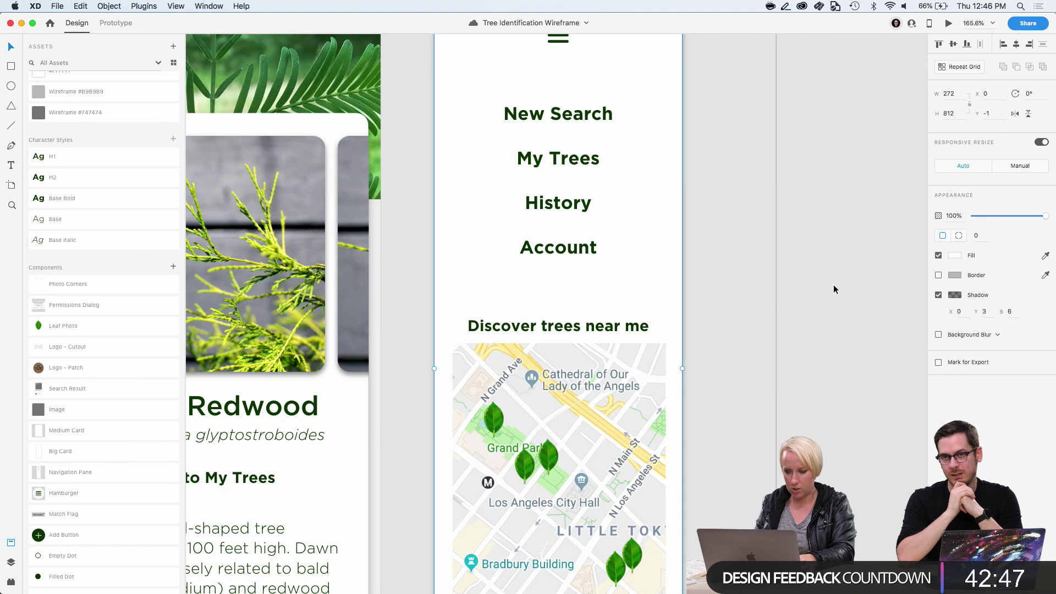
pyautogui.click(803, 283)
pyautogui.click(674, 283)
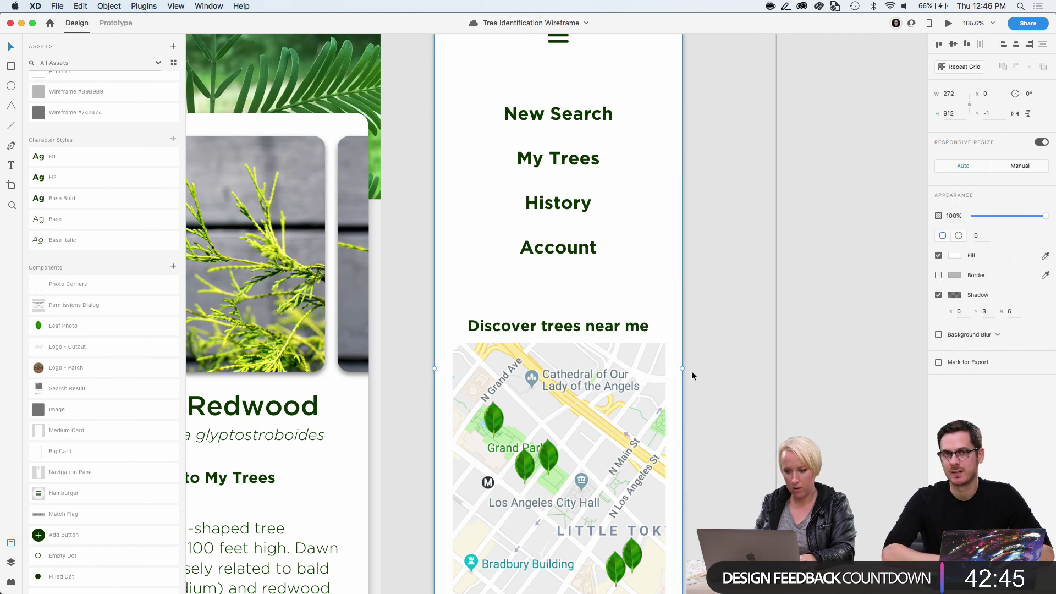
pyautogui.moveTo(682, 368); pyautogui.dragTo(771, 367)
# Widen the map image on the Nav artboard to 335, keeping its left edge in place
pyautogui.click(648, 370)
pyautogui.scroll(-2, 647, 365)
pyautogui.hscroll(1, 647, 365)
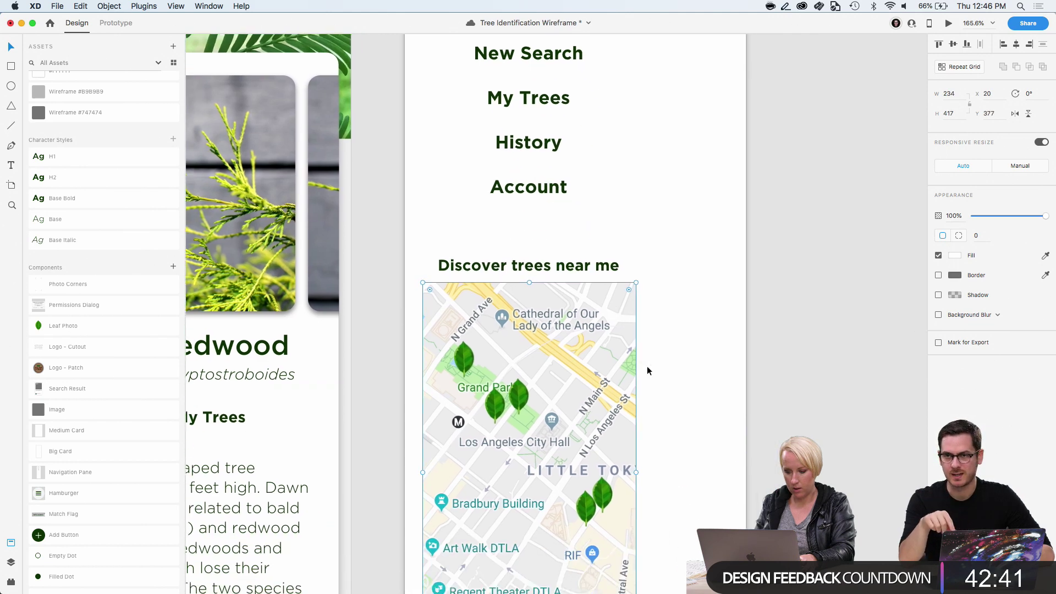
pyautogui.scroll(-3, 647, 370)
pyautogui.hscroll(1, 647, 369)
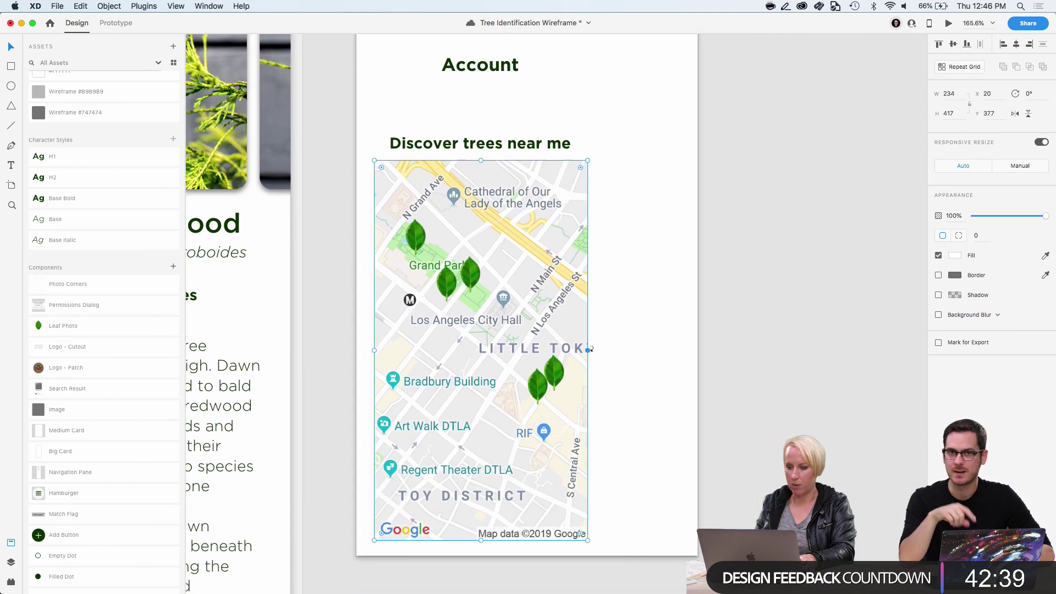
pyautogui.moveTo(588, 349); pyautogui.dragTo(679, 350)
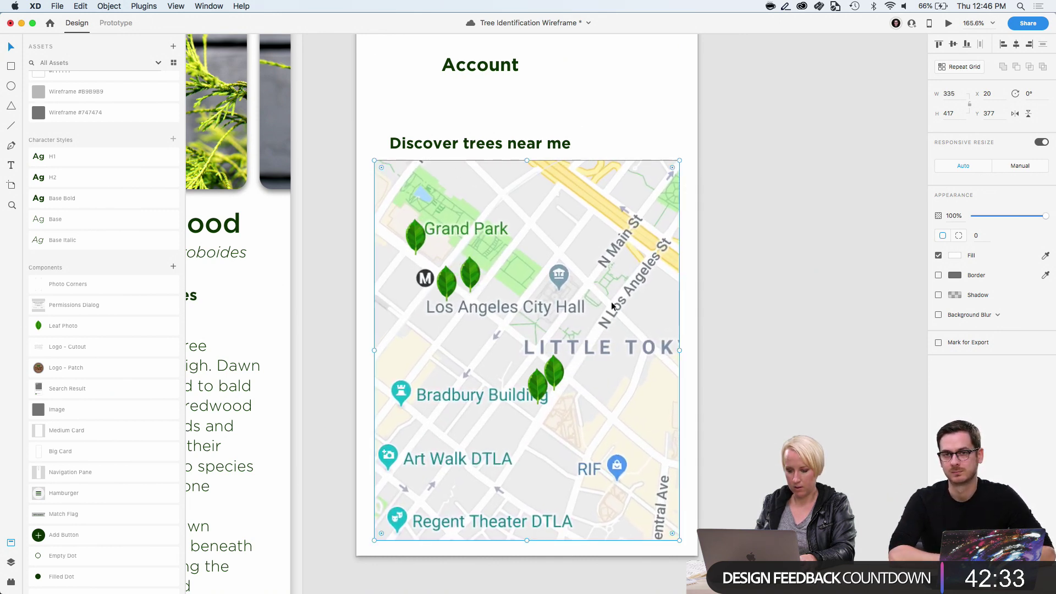
# Centre the map, the four menu labels and the hamburger icon horizontally with each other, and shift them right to X 21
pyautogui.scroll(-8, 524, 141)
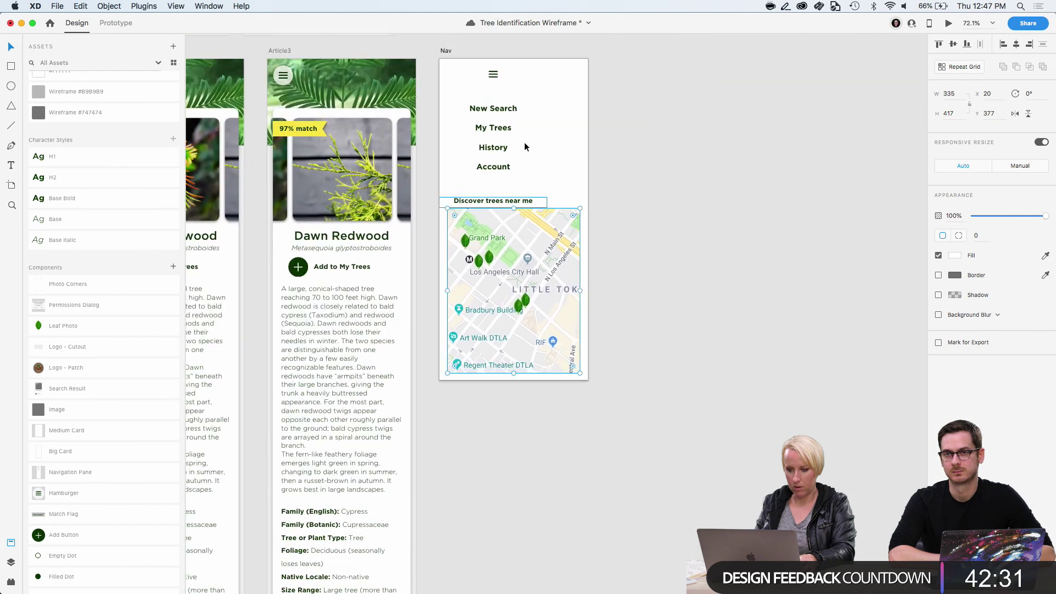
pyautogui.scroll(2, 523, 141)
pyautogui.keyDown('shift'); pyautogui.click(484, 199); pyautogui.keyUp('shift')
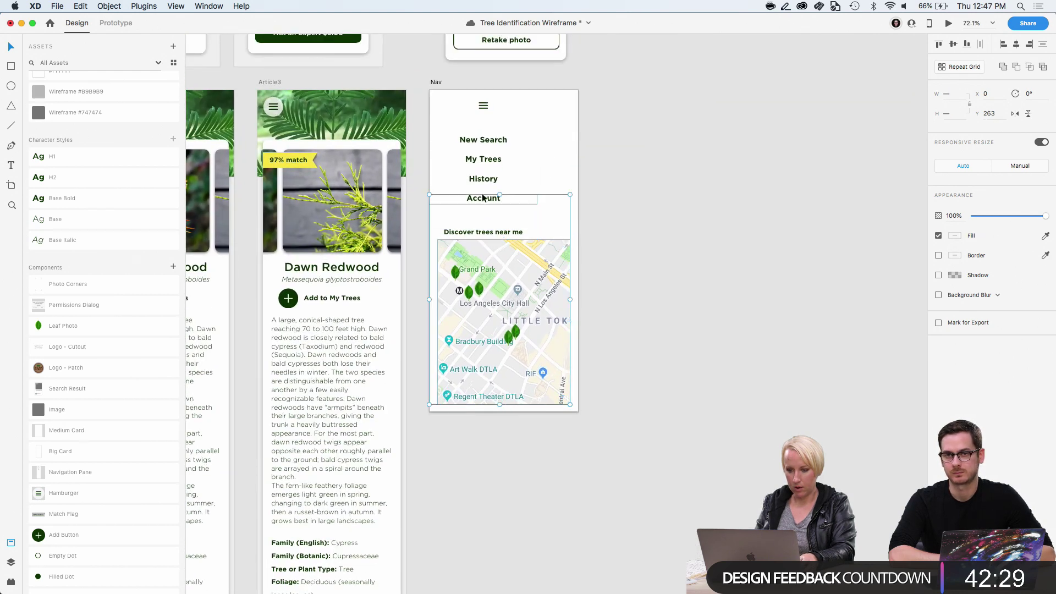
pyautogui.keyDown('shift'); pyautogui.click(483, 176); pyautogui.keyUp('shift')
pyautogui.keyDown('shift'); pyautogui.click(483, 160); pyautogui.keyUp('shift')
pyautogui.keyDown('shift'); pyautogui.click(483, 139); pyautogui.keyUp('shift')
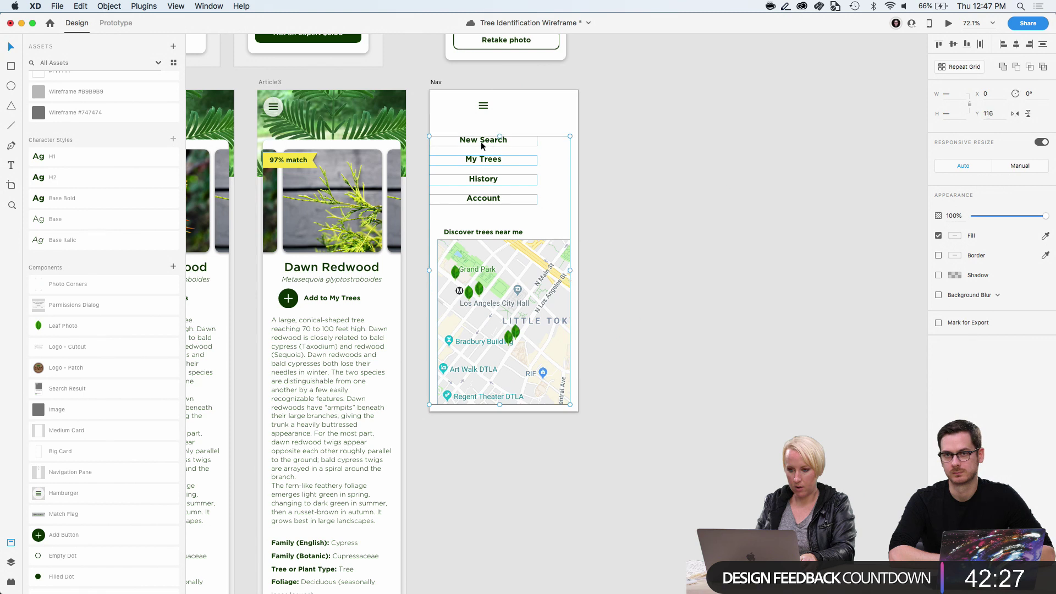
pyautogui.keyDown('shift'); pyautogui.click(483, 103); pyautogui.keyUp('shift')
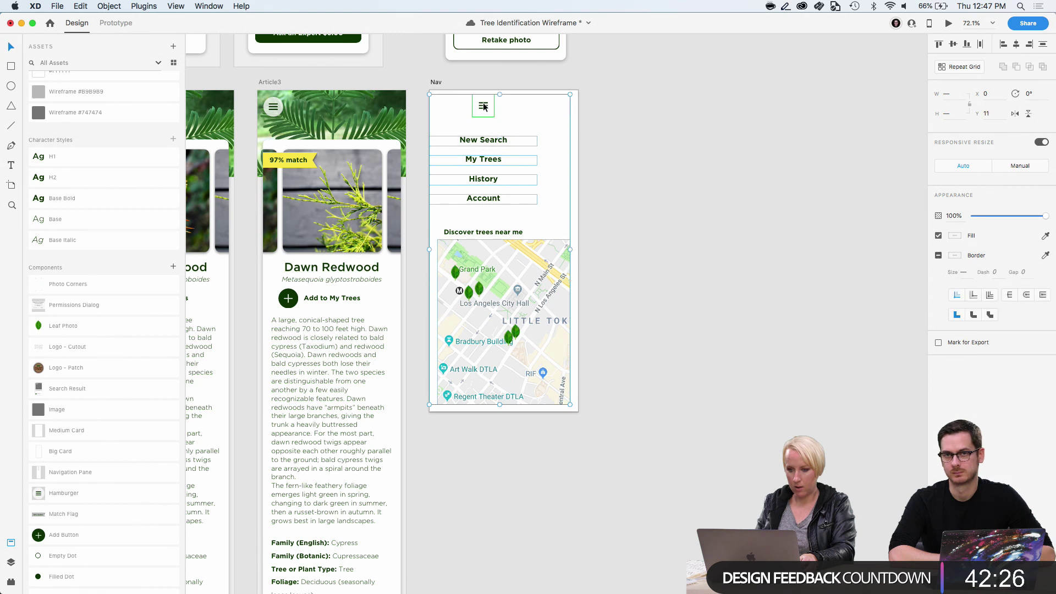
pyautogui.click(1016, 45)
pyautogui.hotkey('shift', 'Right')
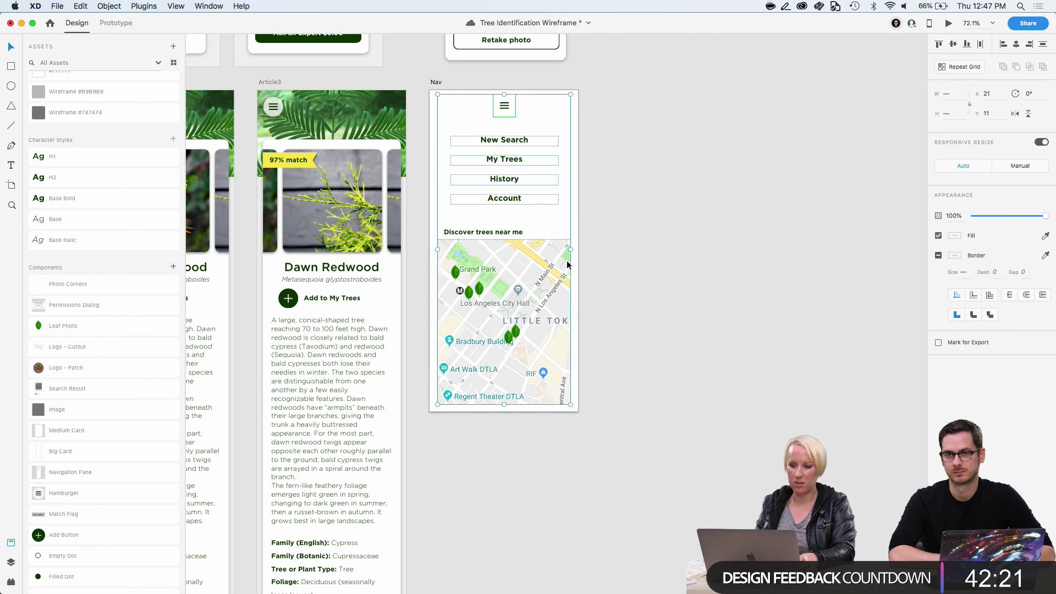
# Save the document, move the left edge of the "Discover trees near me" text box to X 21, and left-align its text
pyautogui.click(497, 233)
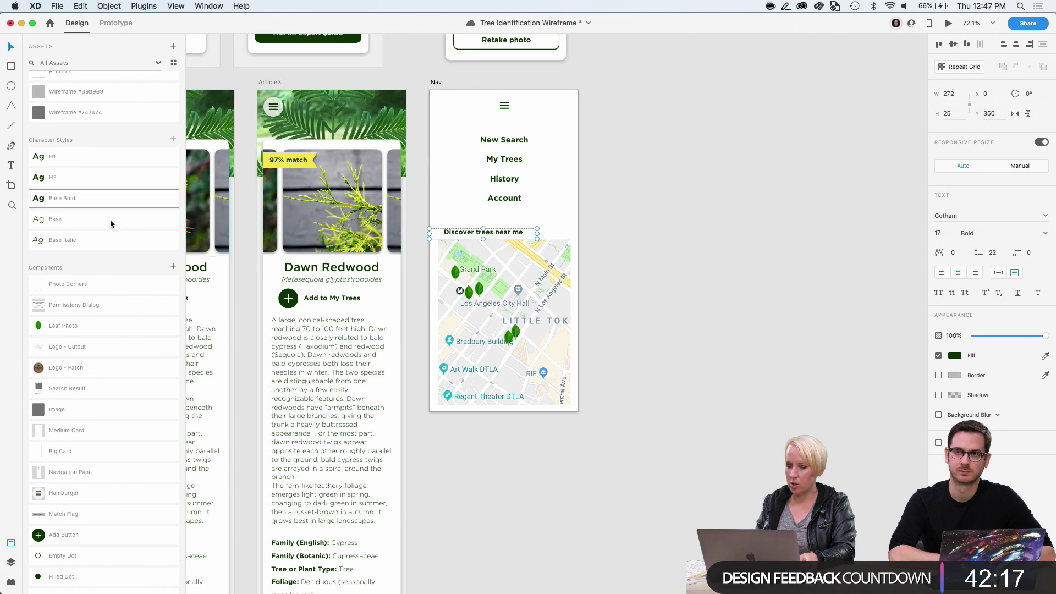
pyautogui.scroll(5, 620, 228)
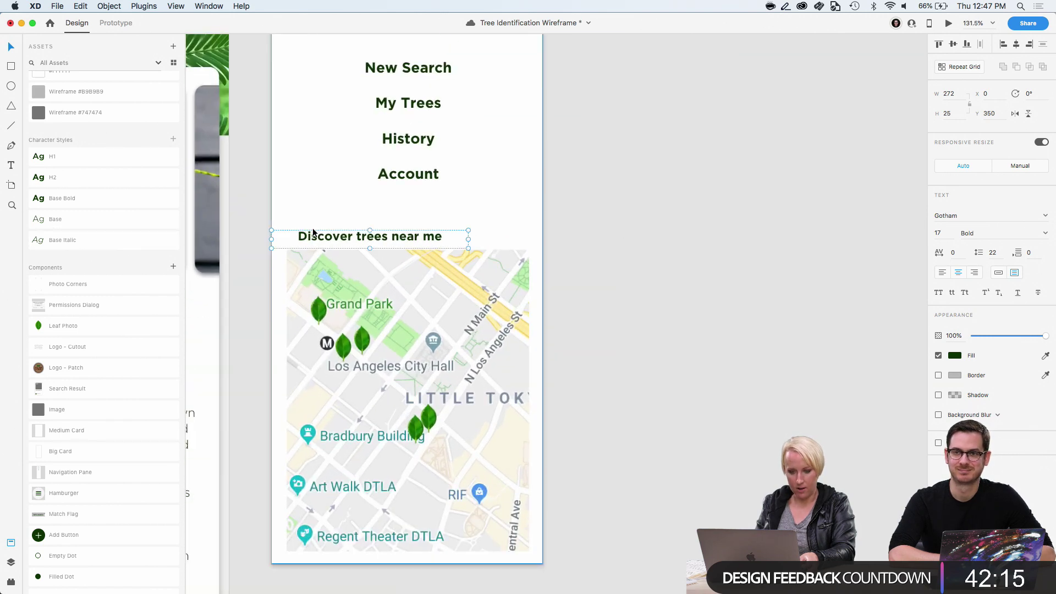
pyautogui.press('cmd+s')
pyautogui.moveTo(273, 239); pyautogui.dragTo(287, 238)
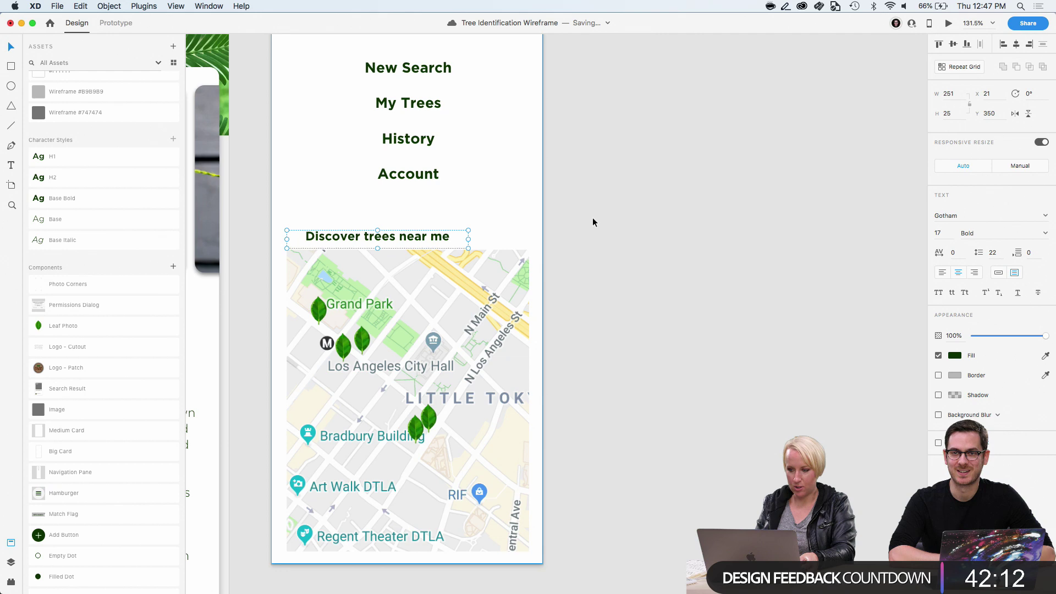
pyautogui.click(942, 272)
pyautogui.click(638, 308)
# Examine the revised Nav artboard and the hamburger icon above its menu labels
pyautogui.scroll(-3, 638, 313)
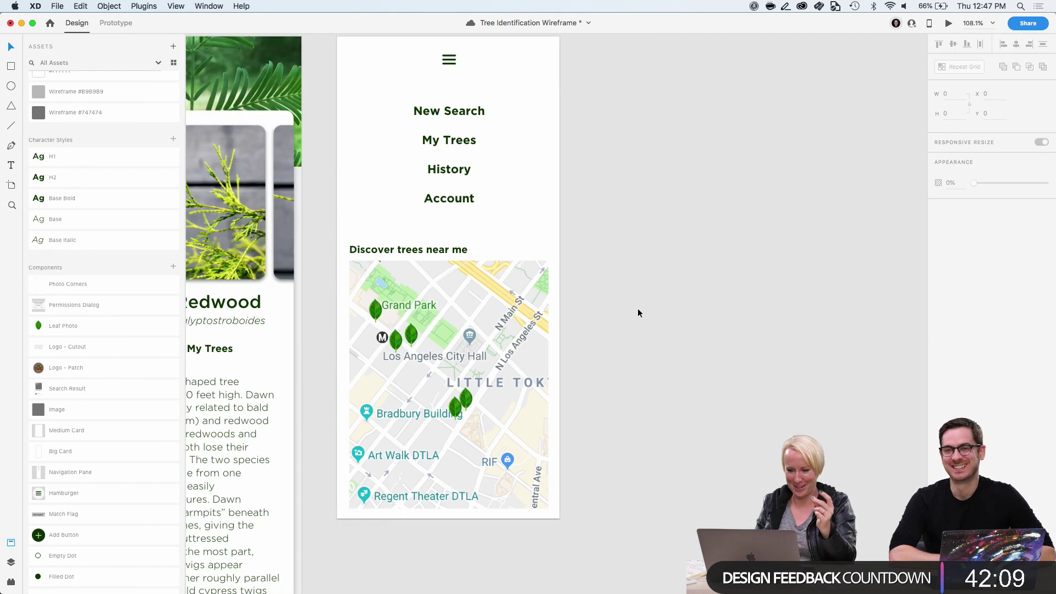
pyautogui.scroll(-3, 638, 313)
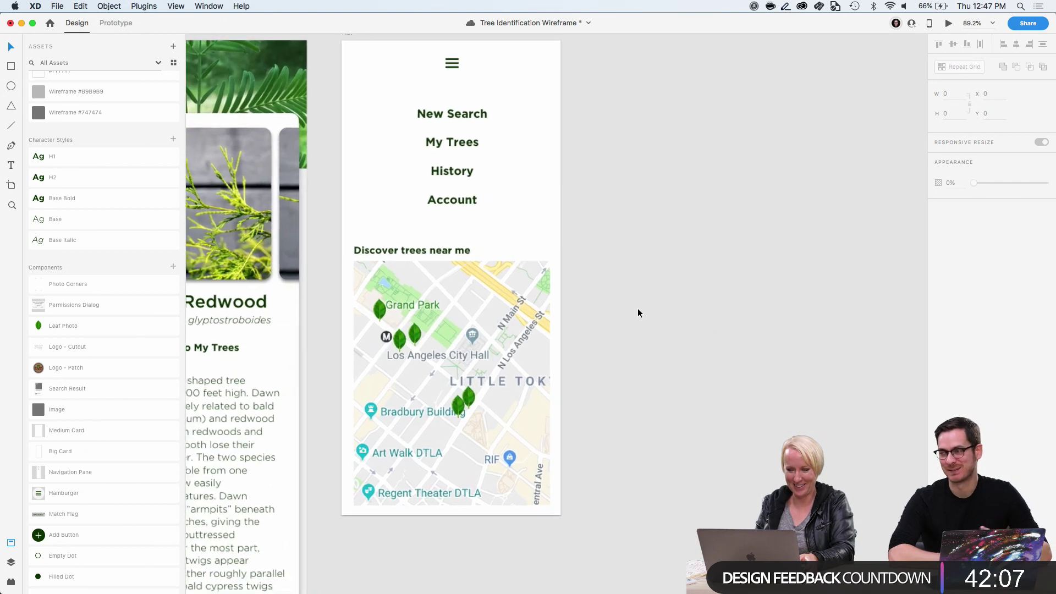
pyautogui.scroll(5, 458, 60)
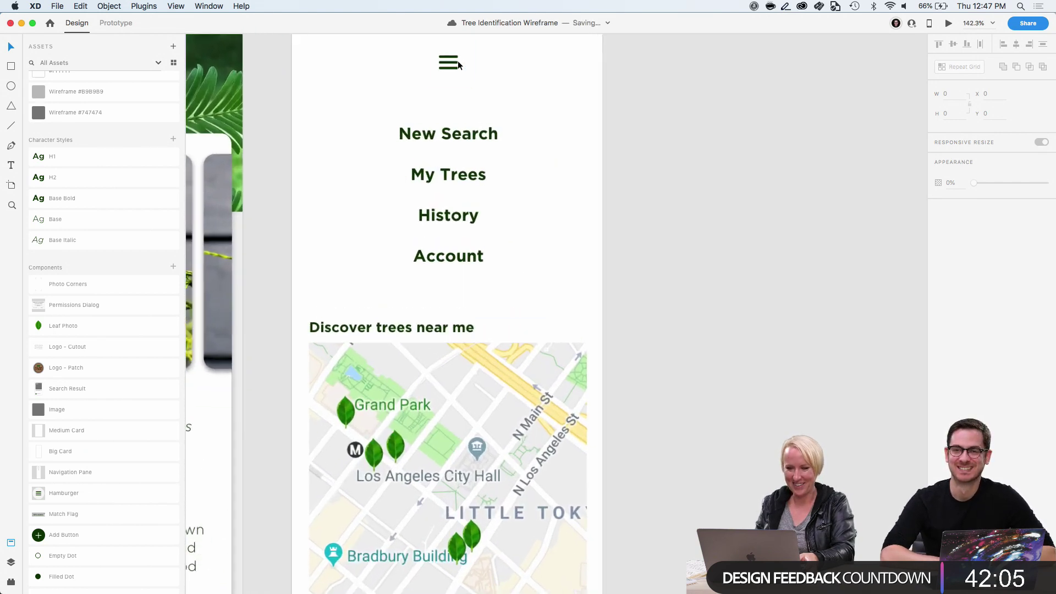
pyautogui.scroll(4, 458, 60)
pyautogui.click(445, 69)
pyautogui.scroll(-3, 444, 68)
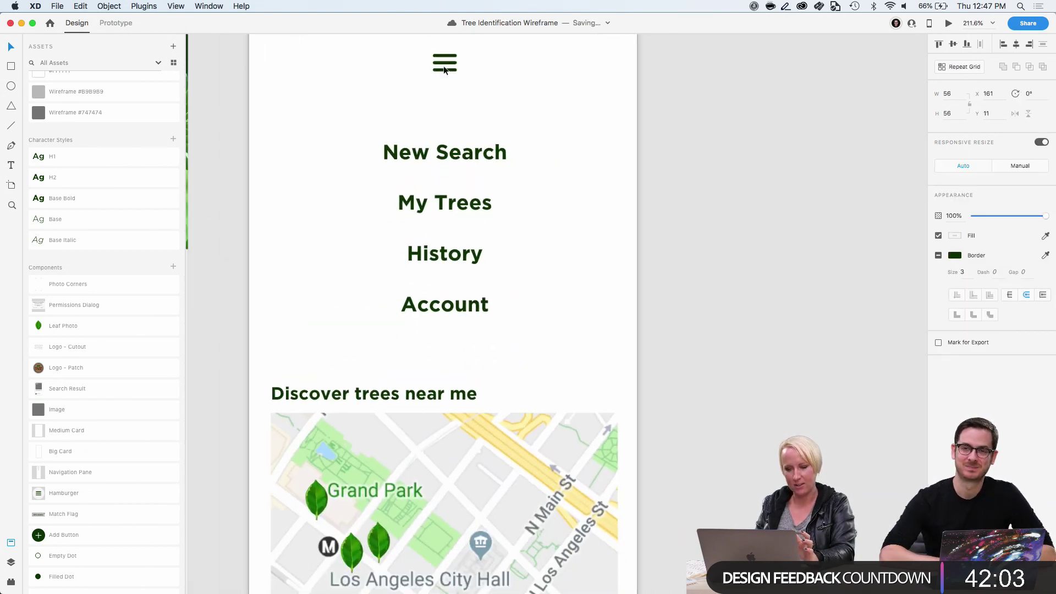
pyautogui.scroll(3, 443, 65)
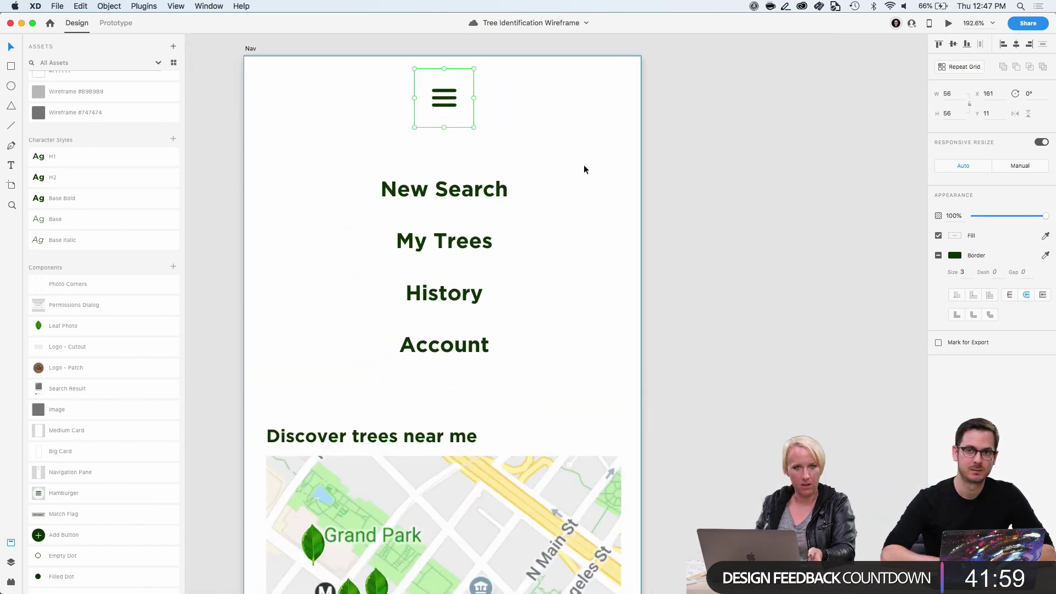
pyautogui.click(715, 192)
pyautogui.scroll(-5, 715, 191)
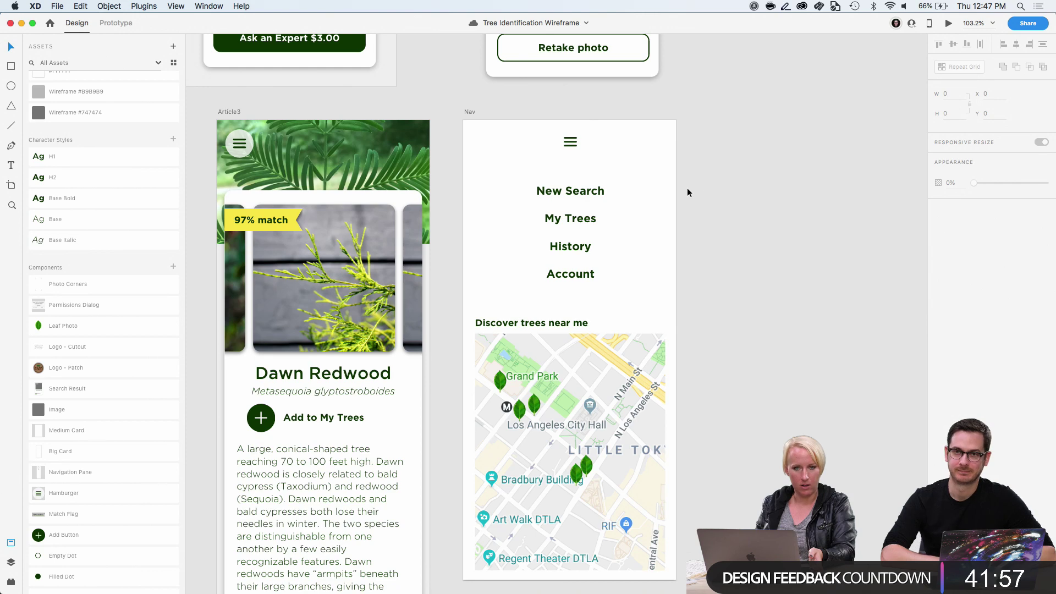
pyautogui.scroll(6, 579, 157)
pyautogui.scroll(4, 579, 157)
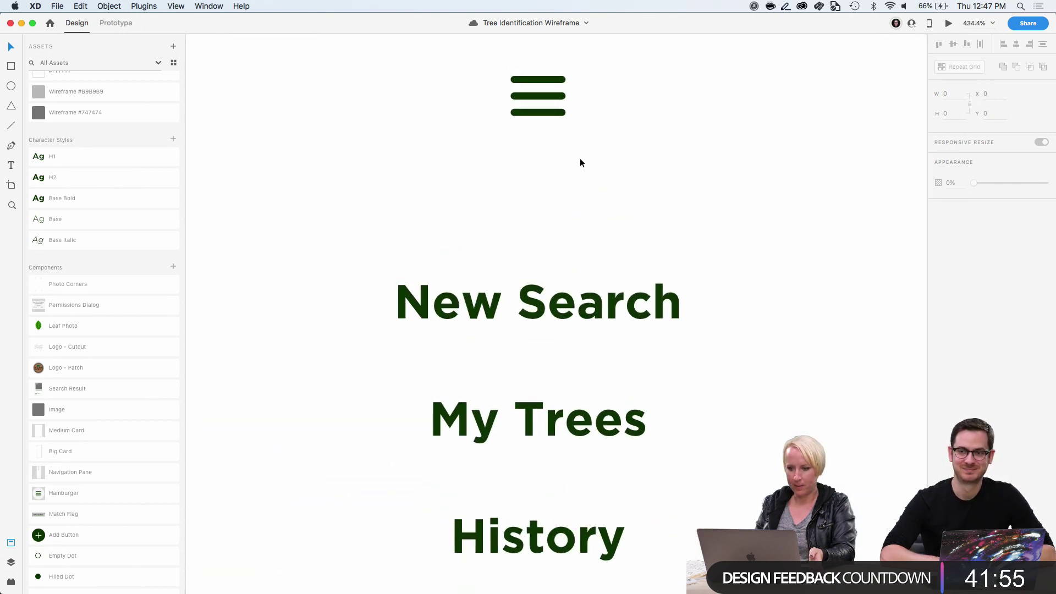
# Try to turn the Nav artboard's hamburger icon into an X by slanting the middle and bottom bars diagonally and deleting the top bar
pyautogui.doubleClick(533, 129)
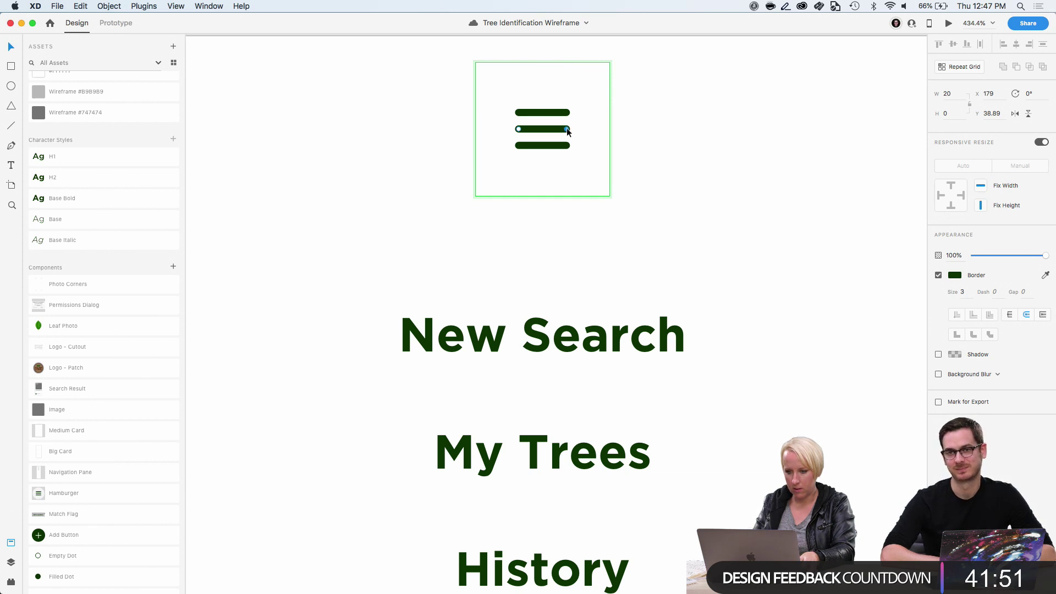
pyautogui.moveTo(567, 130); pyautogui.dragTo(518, 115)
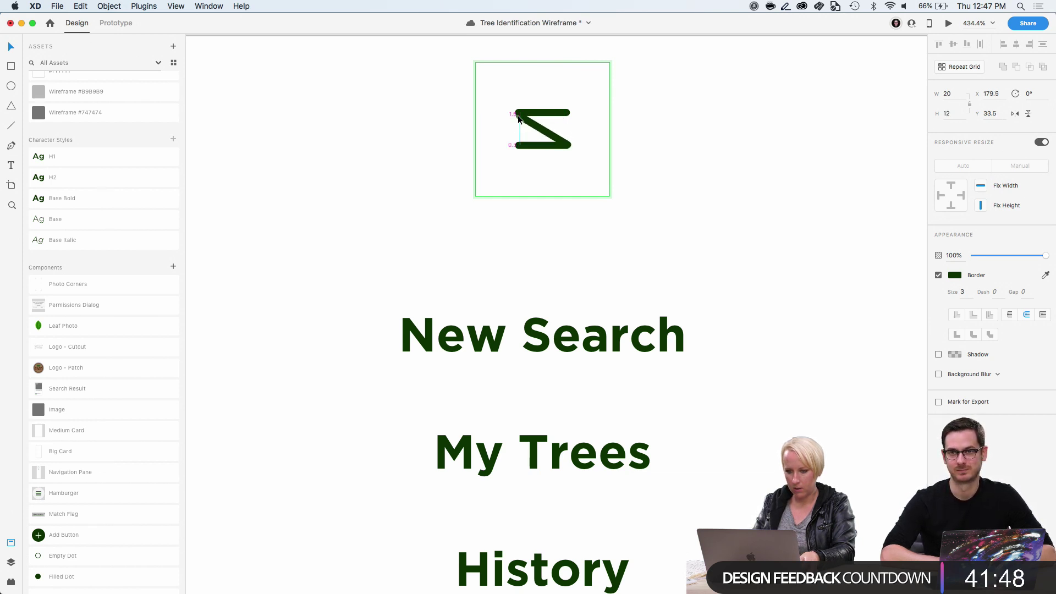
pyautogui.click(555, 114)
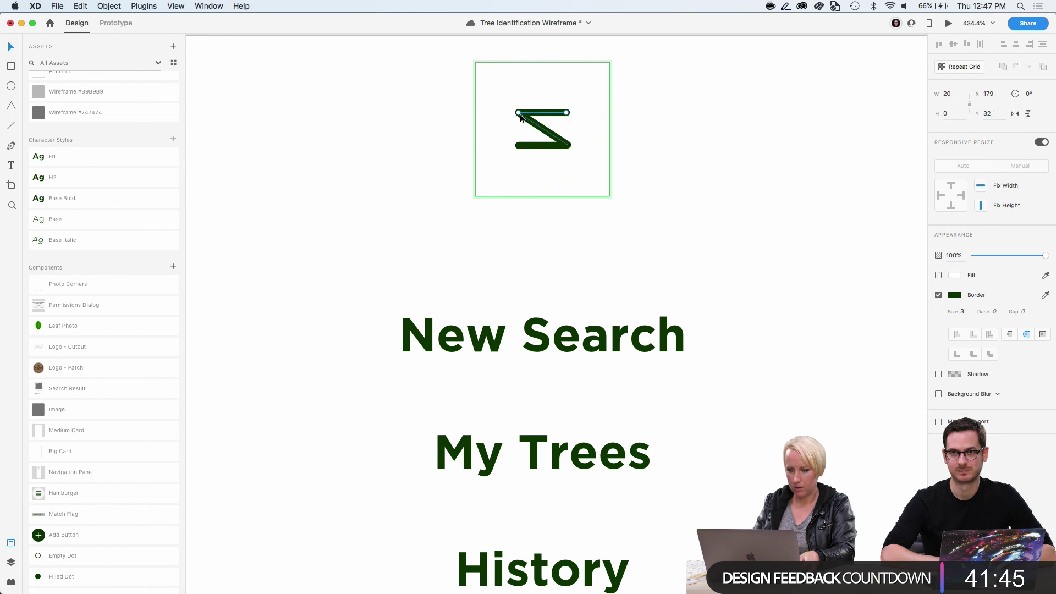
pyautogui.moveTo(520, 118)
pyautogui.mouseDown()
pyautogui.moveTo(509, 115)
pyautogui.moveTo(519, 114)
pyautogui.mouseUp()
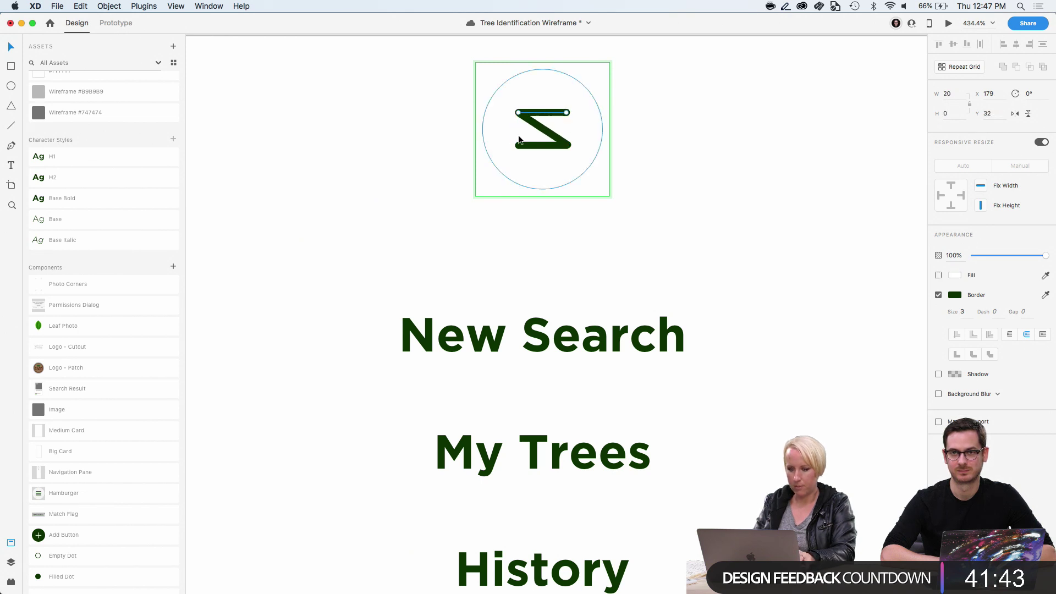
pyautogui.scroll(5, 454, 207)
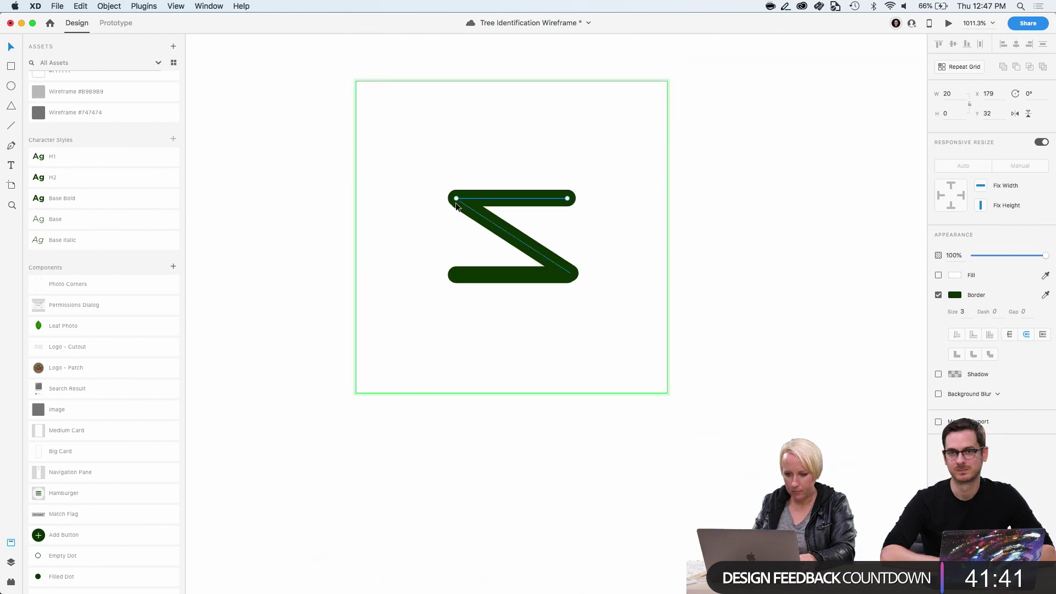
pyautogui.click(457, 274)
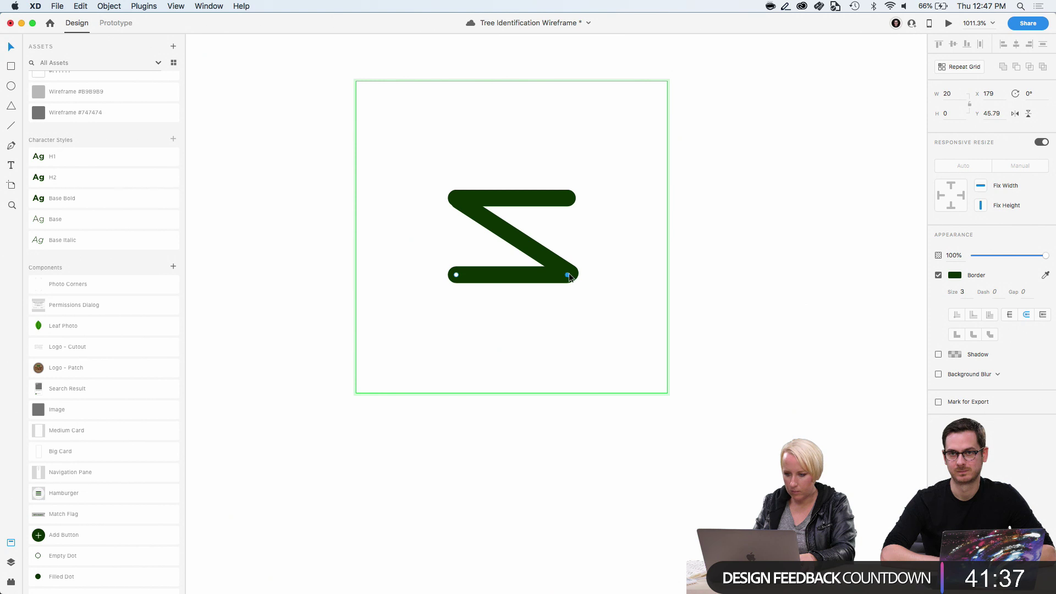
pyautogui.moveTo(569, 276); pyautogui.dragTo(568, 201)
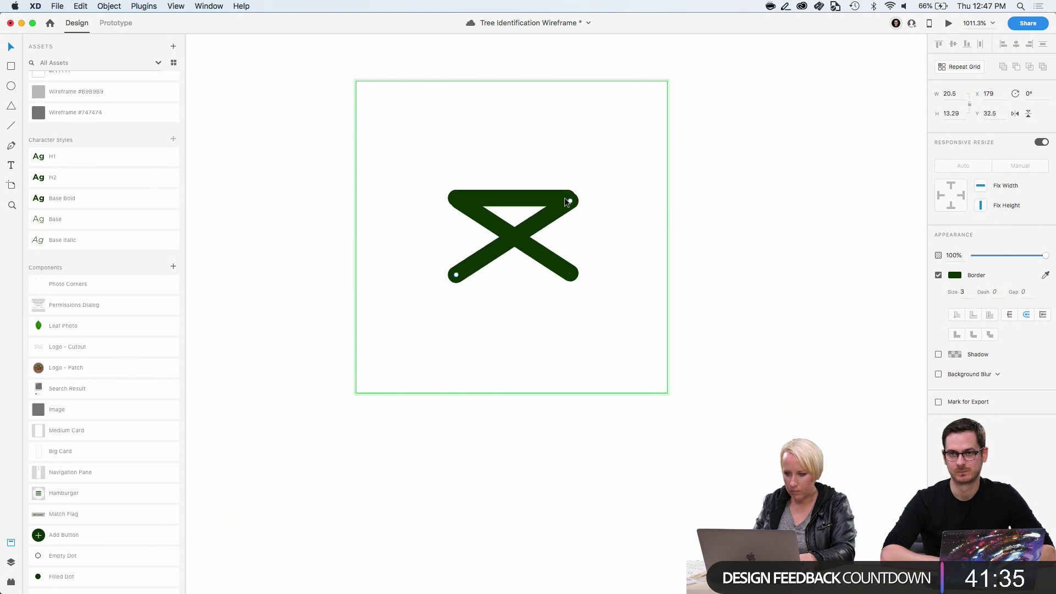
pyautogui.click(531, 198)
pyautogui.press('Delete')
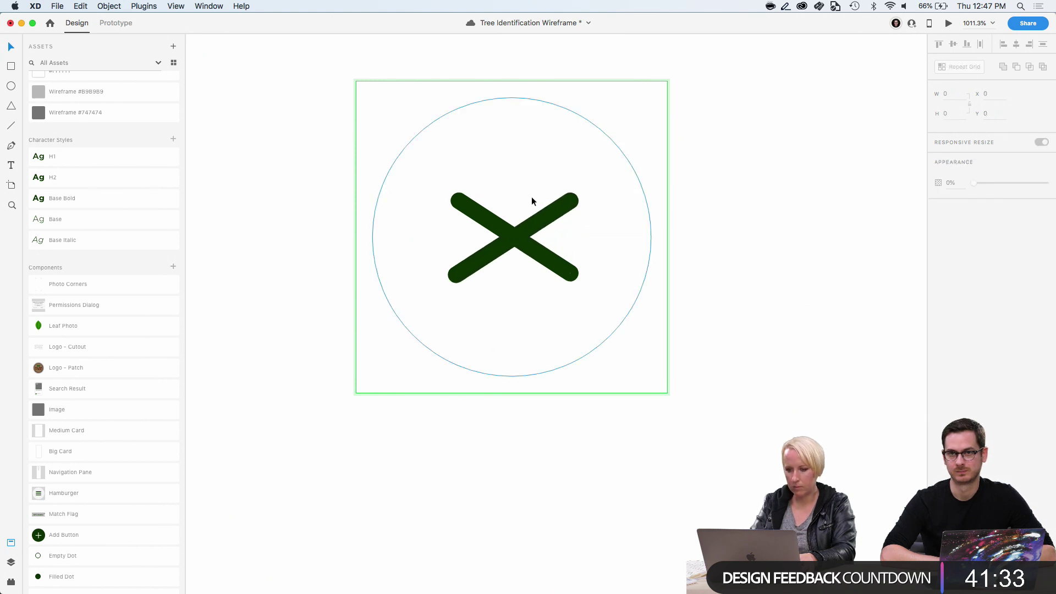
# Try to stretch the two crossed lines upward together, and undo that change
pyautogui.click(518, 230)
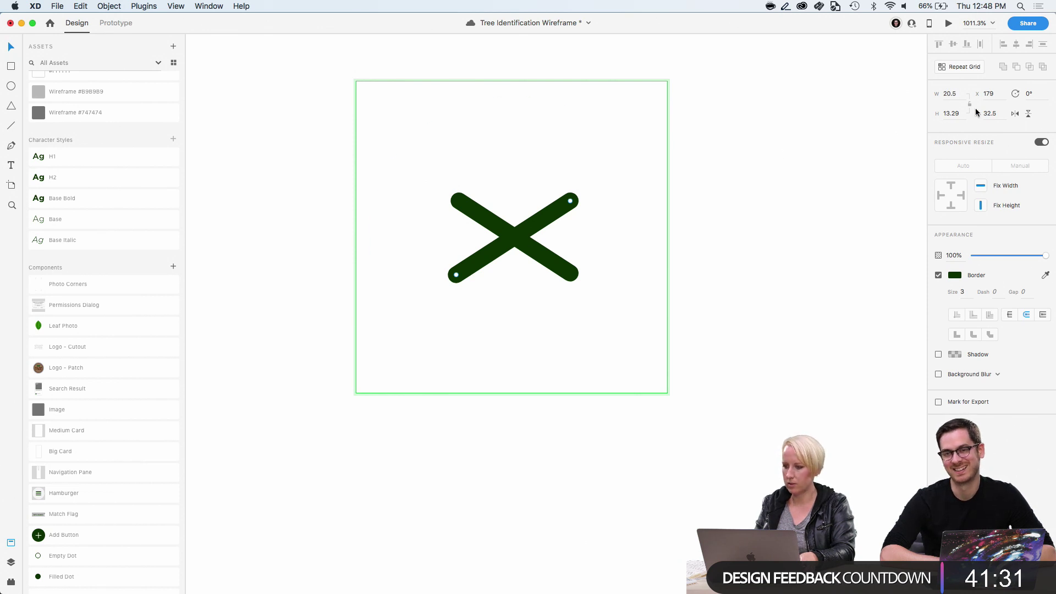
pyautogui.keyDown('shift'); pyautogui.click(454, 201); pyautogui.keyUp('shift')
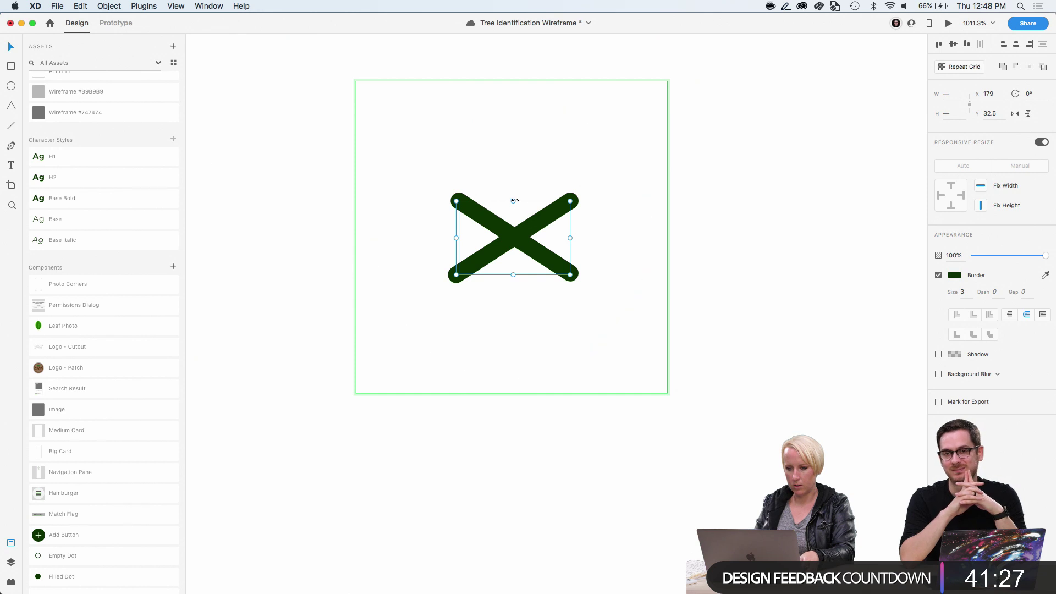
pyautogui.moveTo(514, 201); pyautogui.dragTo(510, 187)
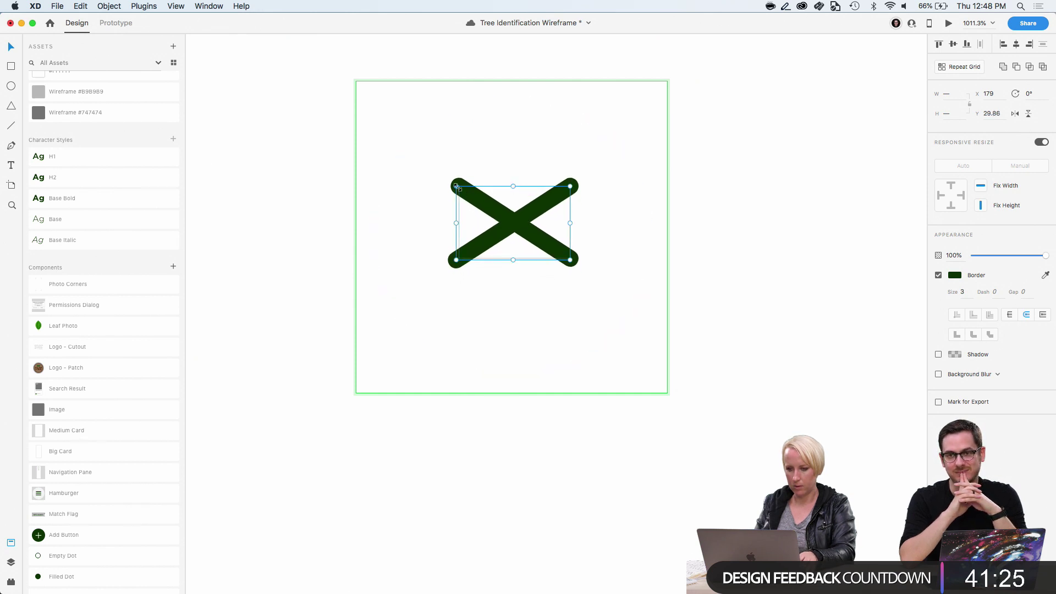
pyautogui.press('super+z')
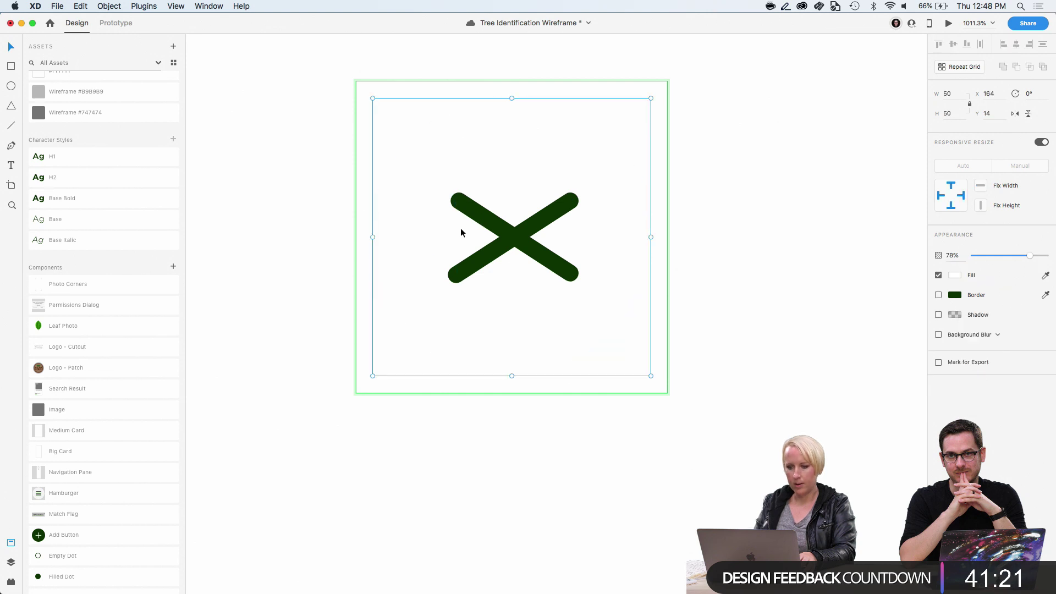
# Raise the upper end of each crossed line individually to make the X taller
pyautogui.doubleClick(460, 202)
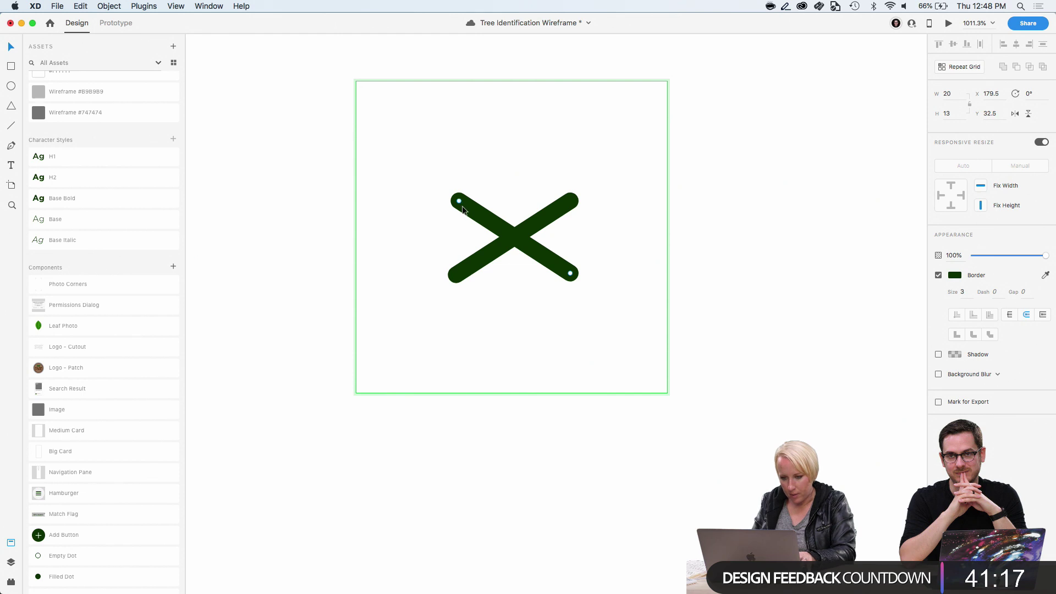
pyautogui.moveTo(462, 205); pyautogui.dragTo(462, 184)
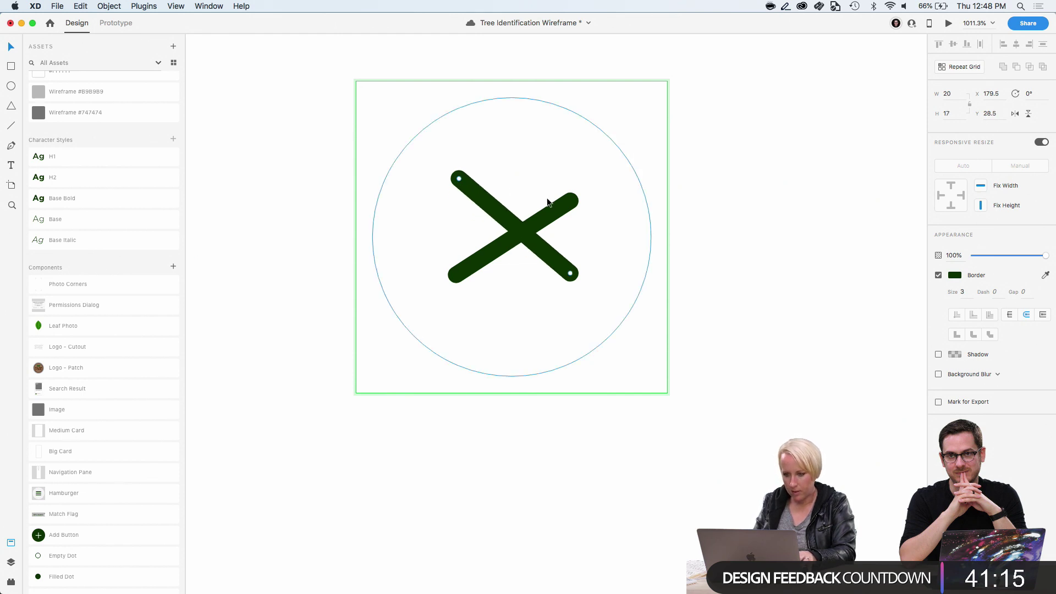
pyautogui.click(567, 205)
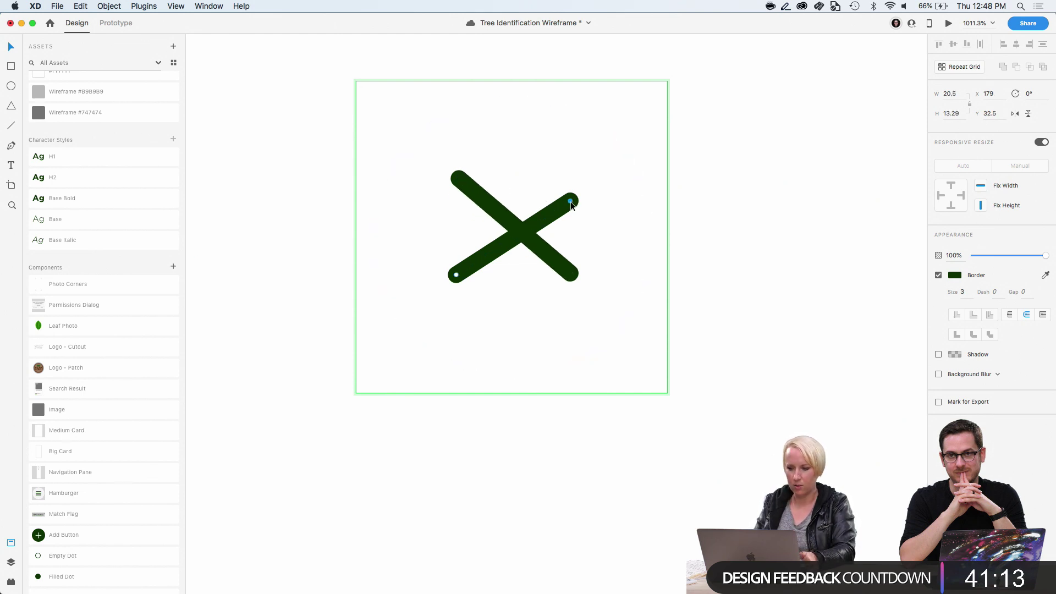
pyautogui.moveTo(570, 204); pyautogui.dragTo(570, 179)
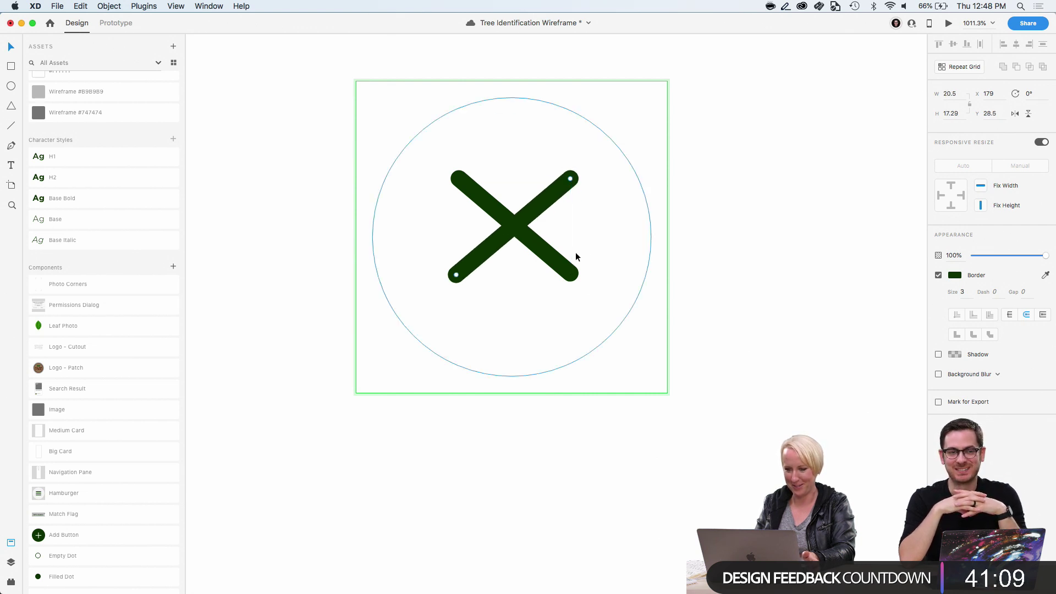
pyautogui.click(568, 269)
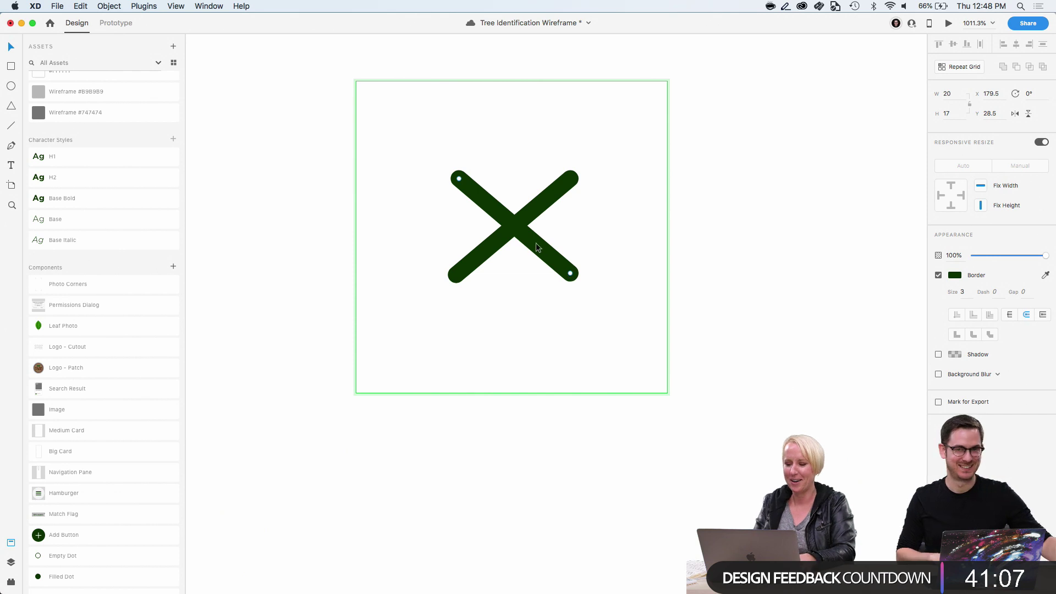
# Undo all the endpoint edits and the bar deletion to restore the three-bar hamburger icon
pyautogui.press('super+z')
pyautogui.press('super+z')
pyautogui.press('super+z')
pyautogui.press('super+z')
pyautogui.press('super+z')
pyautogui.press('super+z')
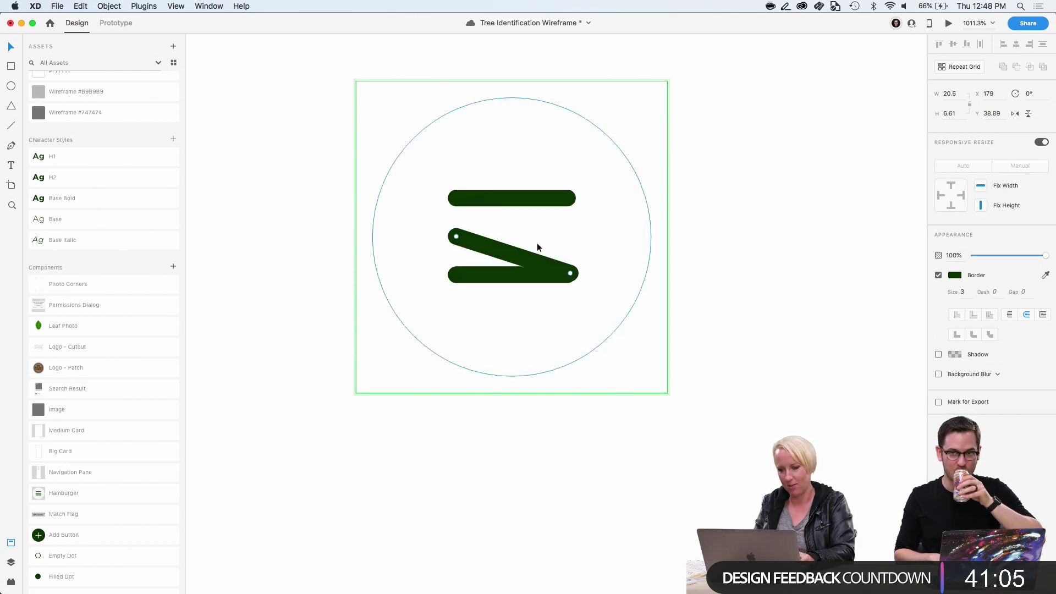
# Rotate the hamburger icon's top bar to 45° and its bottom bar to -45°
pyautogui.click(535, 199)
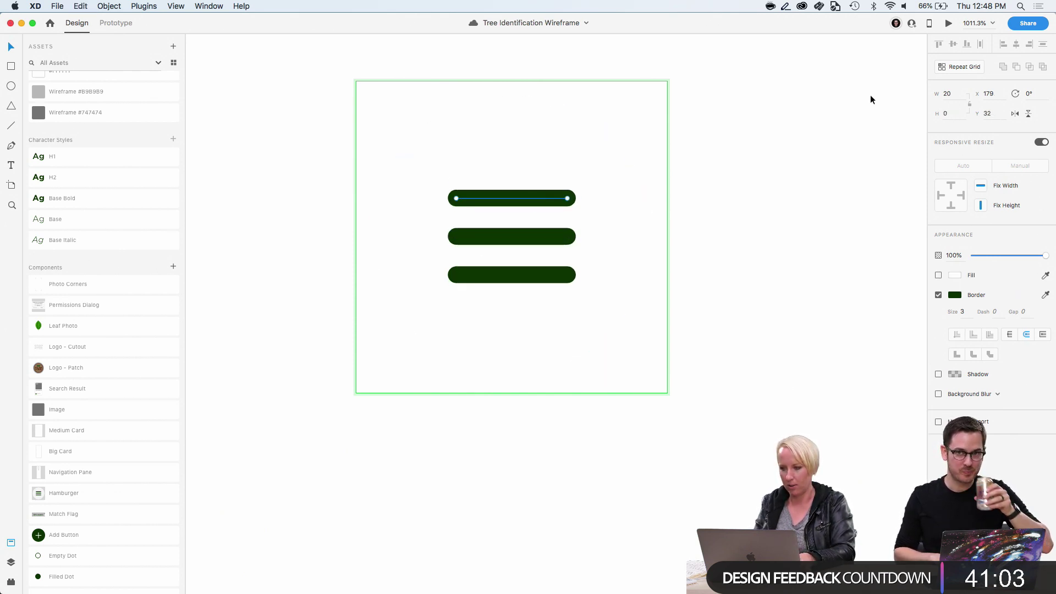
pyautogui.click(1028, 95)
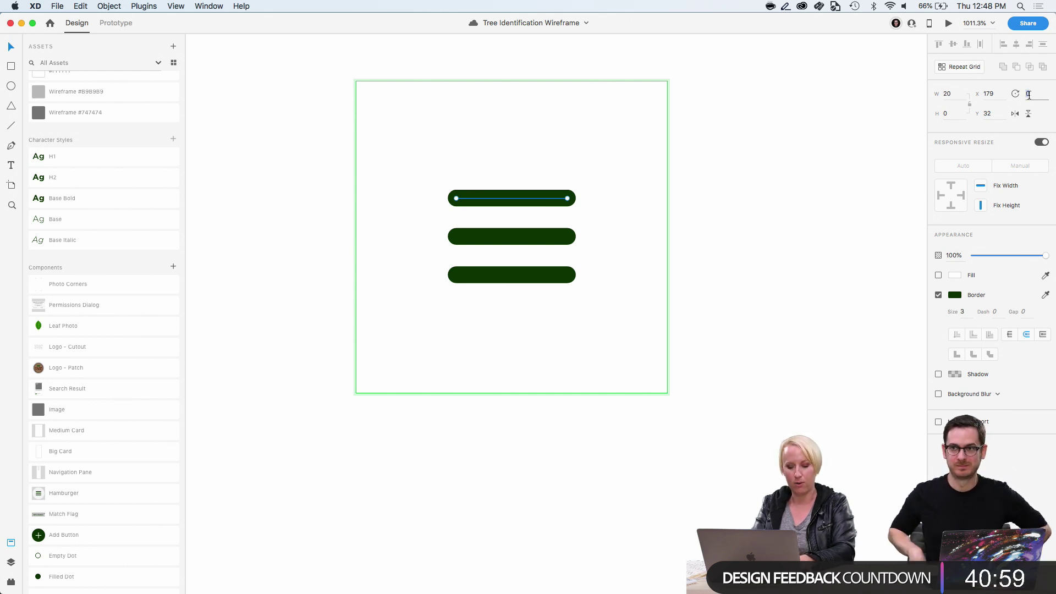
pyautogui.write('45')
pyautogui.press('Return')
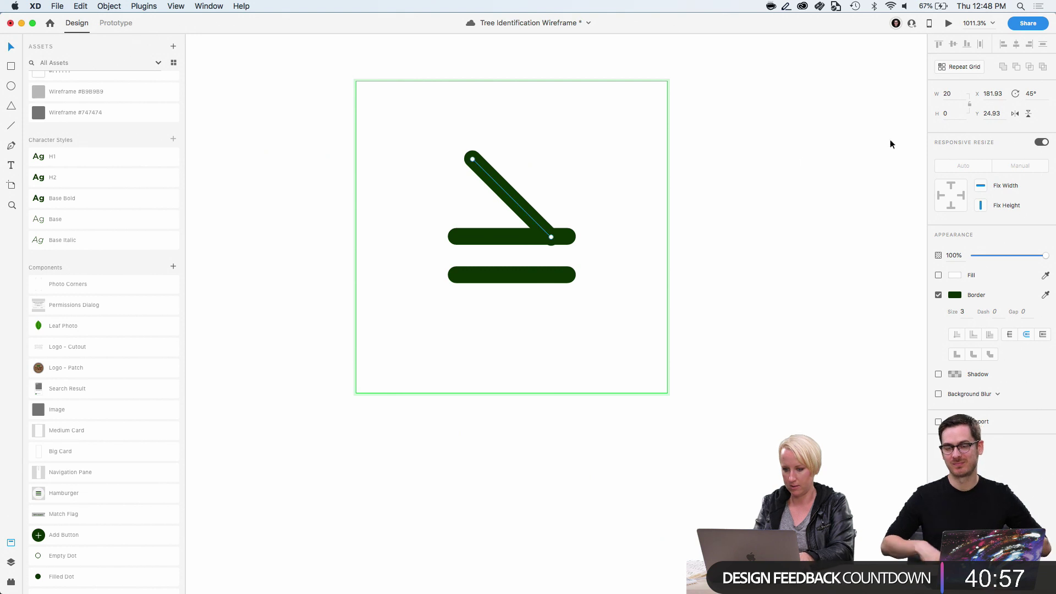
pyautogui.click(513, 274)
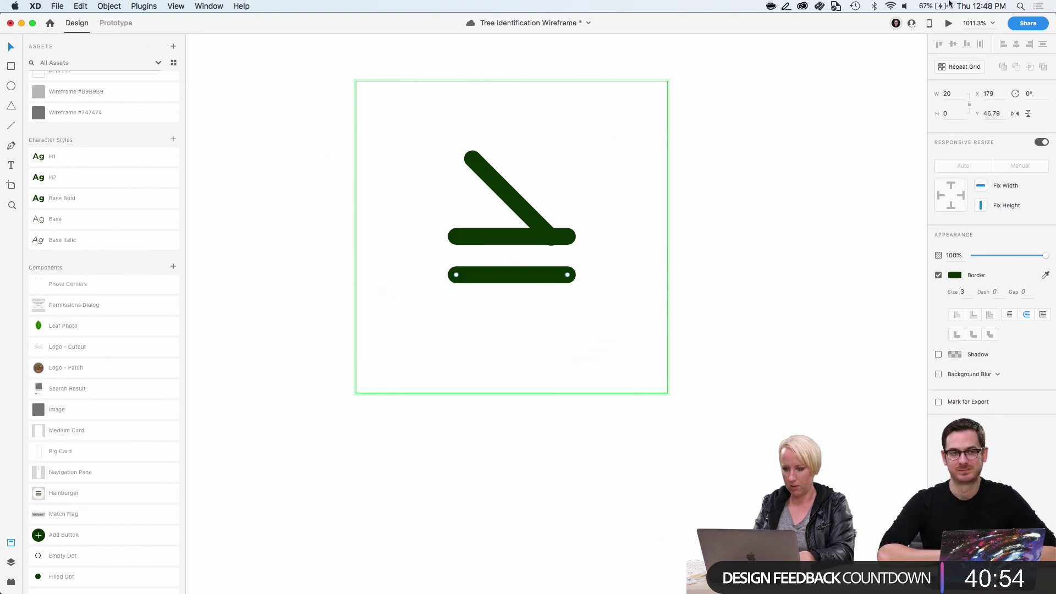
pyautogui.click(1026, 95)
pyautogui.write('-45')
pyautogui.press('Return')
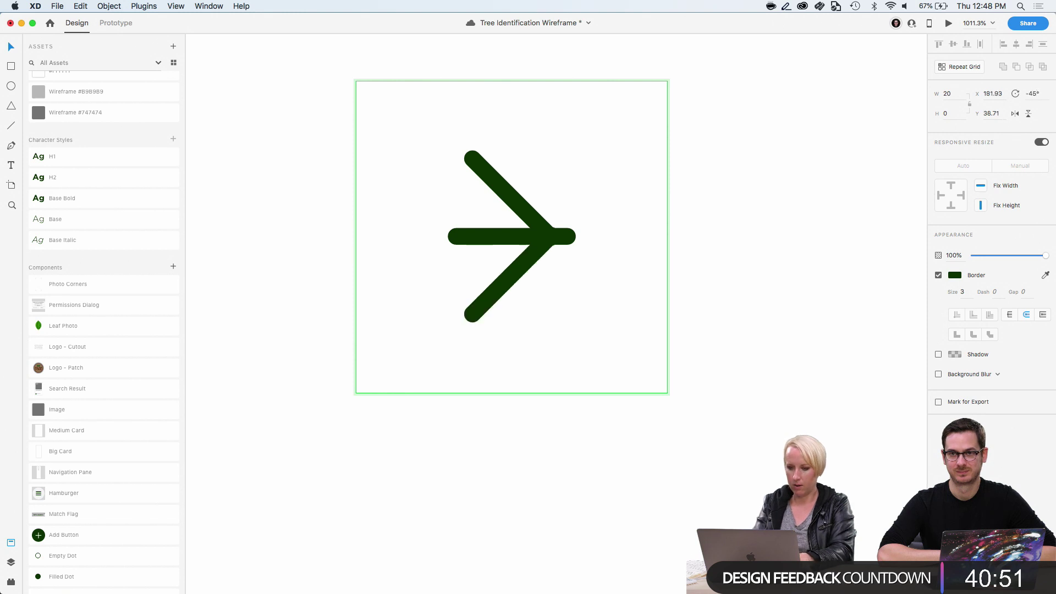
# Delete the middle bar and align the two rotated bars to each other's horizontal and vertical centres, forming an X
pyautogui.click(506, 240)
pyautogui.press('BackSpace')
pyautogui.click(517, 263)
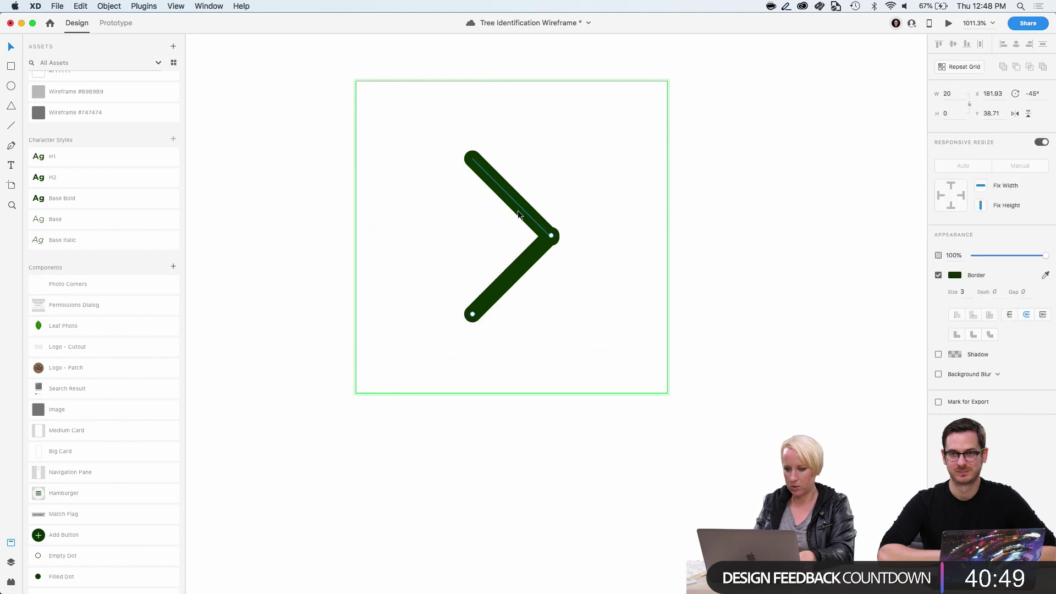
pyautogui.keyDown('shift'); pyautogui.click(518, 214); pyautogui.keyUp('shift')
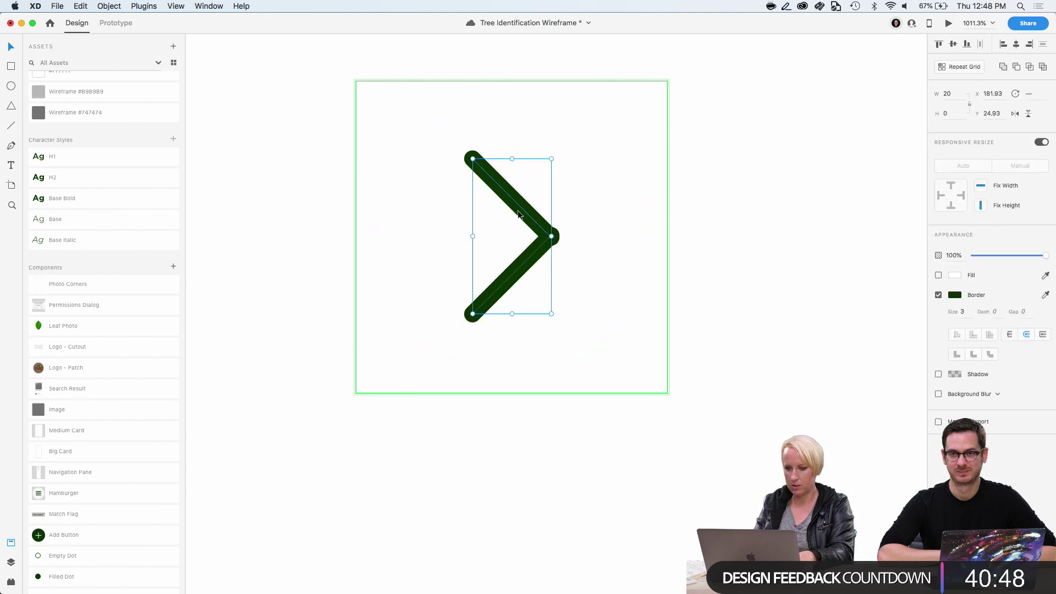
pyautogui.click(1016, 45)
pyautogui.click(953, 45)
pyautogui.click(747, 209)
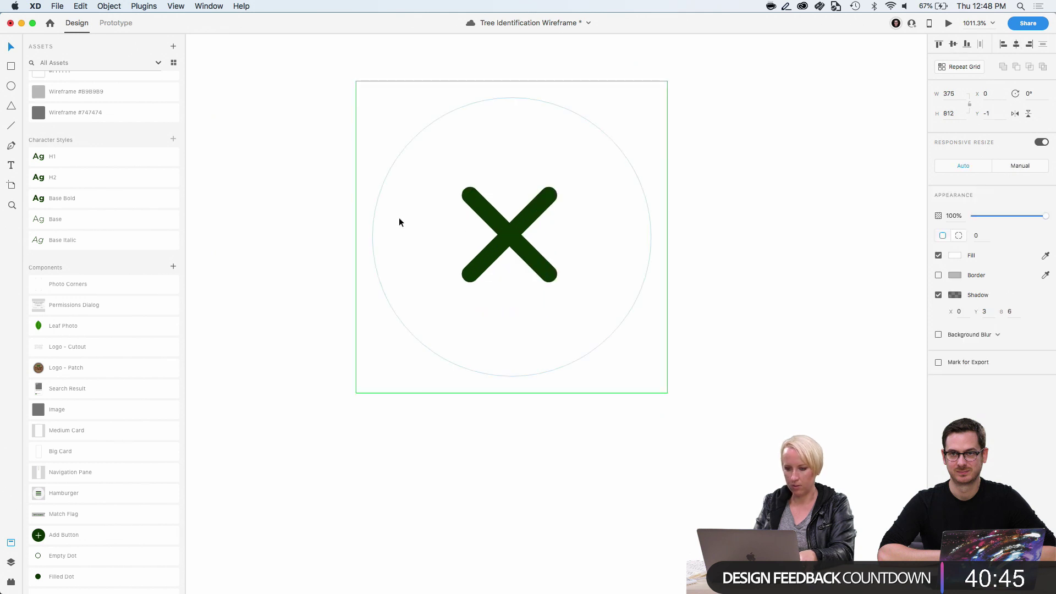
pyautogui.click(494, 231)
pyautogui.press('Escape')
# Preview the prototype from Article1, opening the Nav overlay with the hamburger button and closing it with the X icon
pyautogui.scroll(-6, 493, 226)
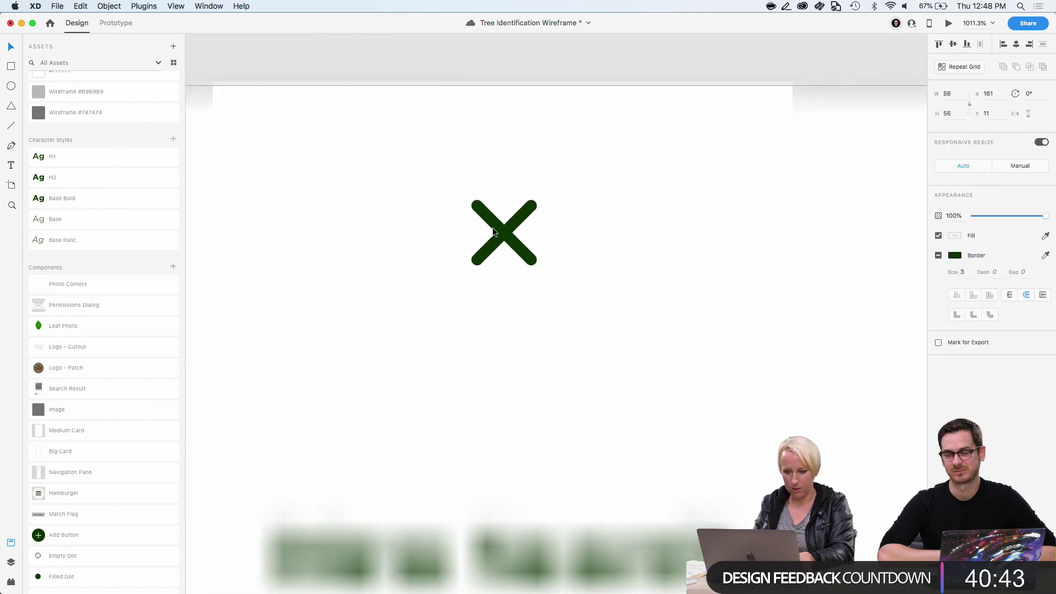
pyautogui.scroll(-10, 626, 107)
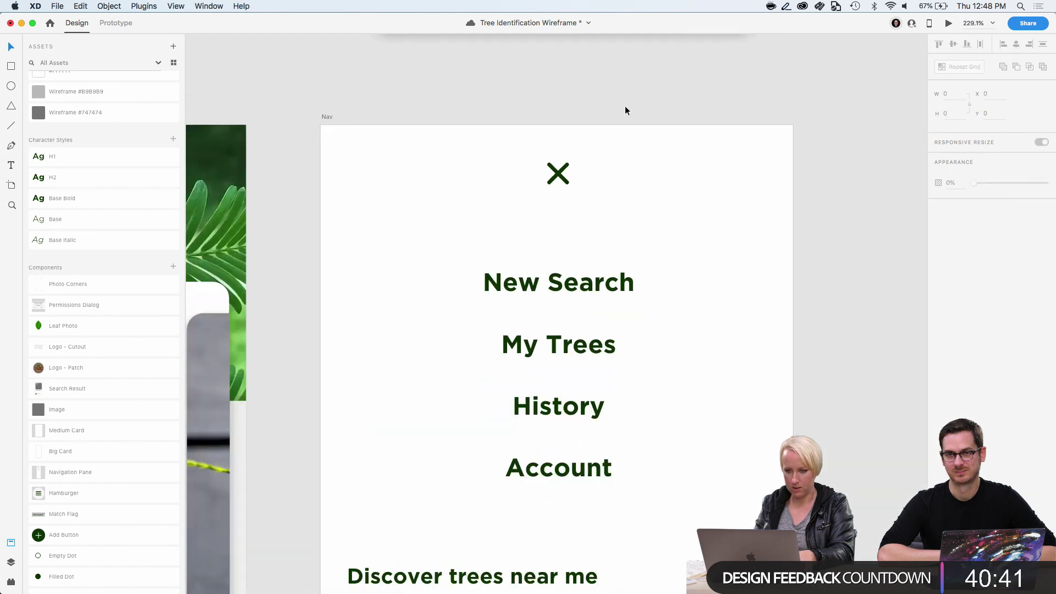
pyautogui.hscroll(-5, 605, 107)
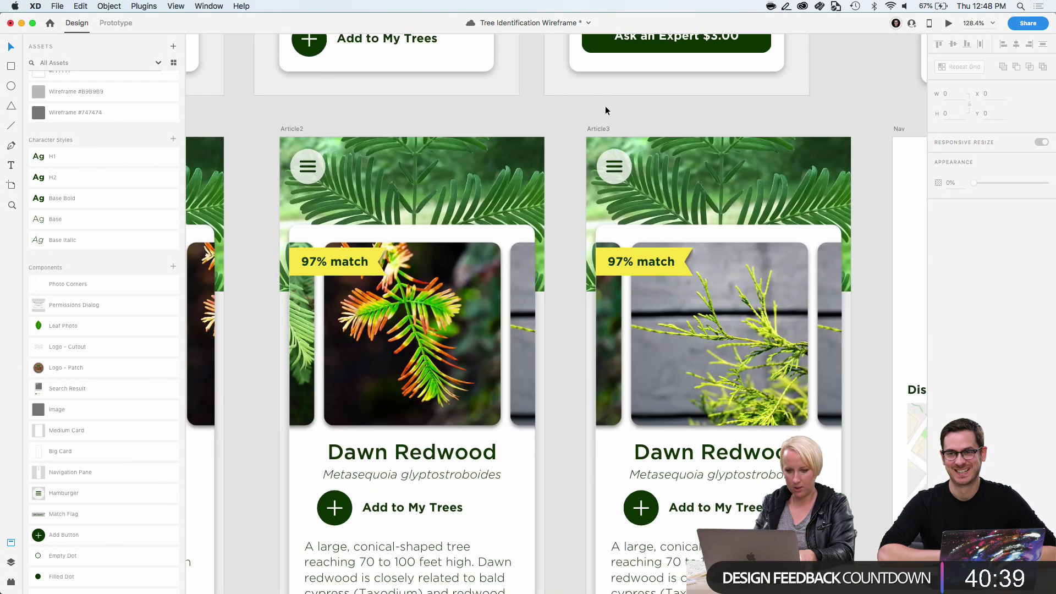
pyautogui.hscroll(-6, 252, 151)
pyautogui.click(116, 22)
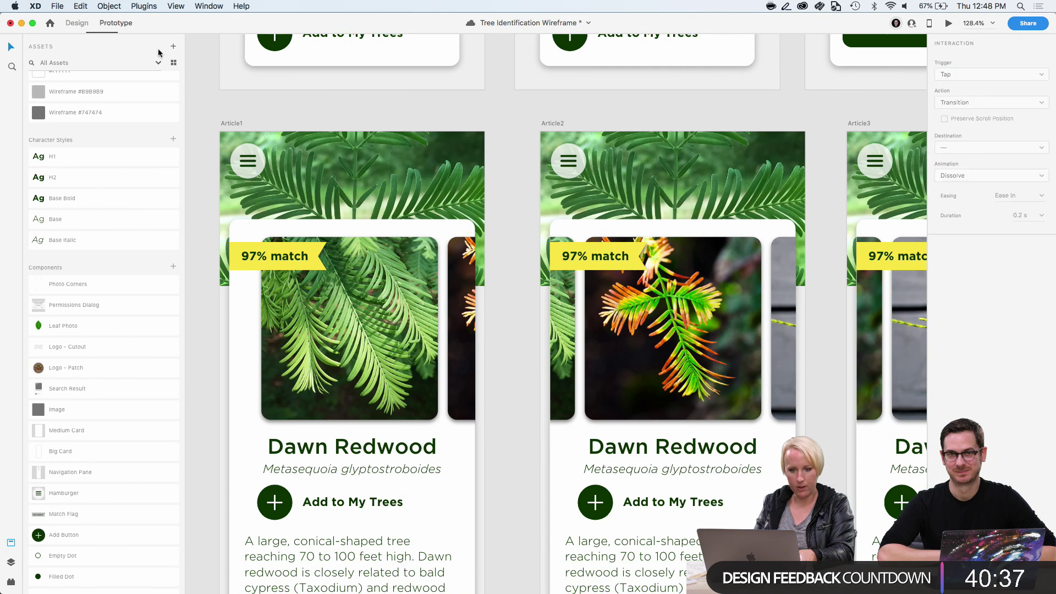
pyautogui.click(256, 164)
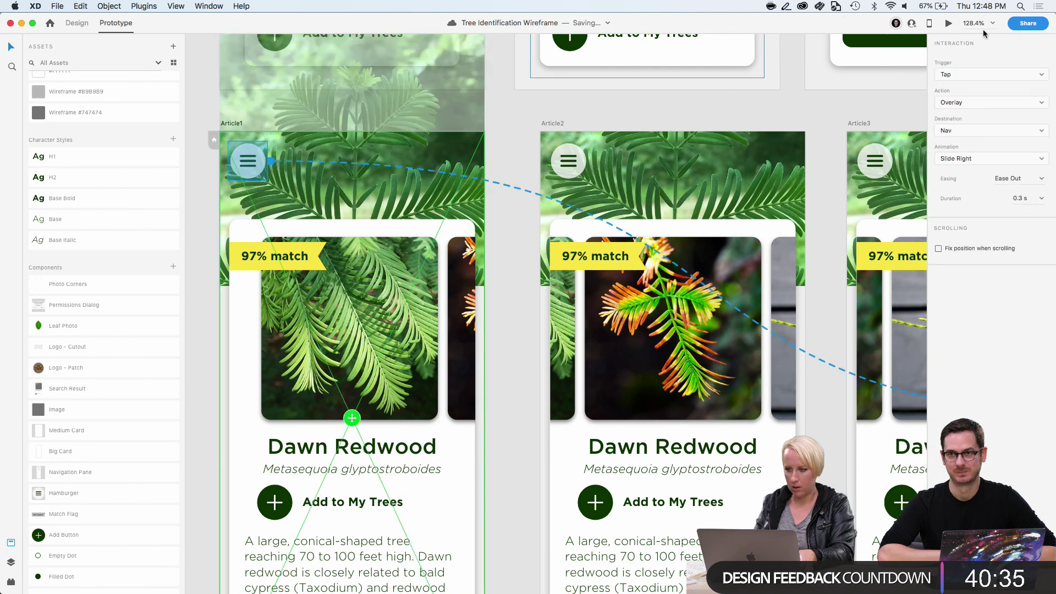
pyautogui.click(946, 23)
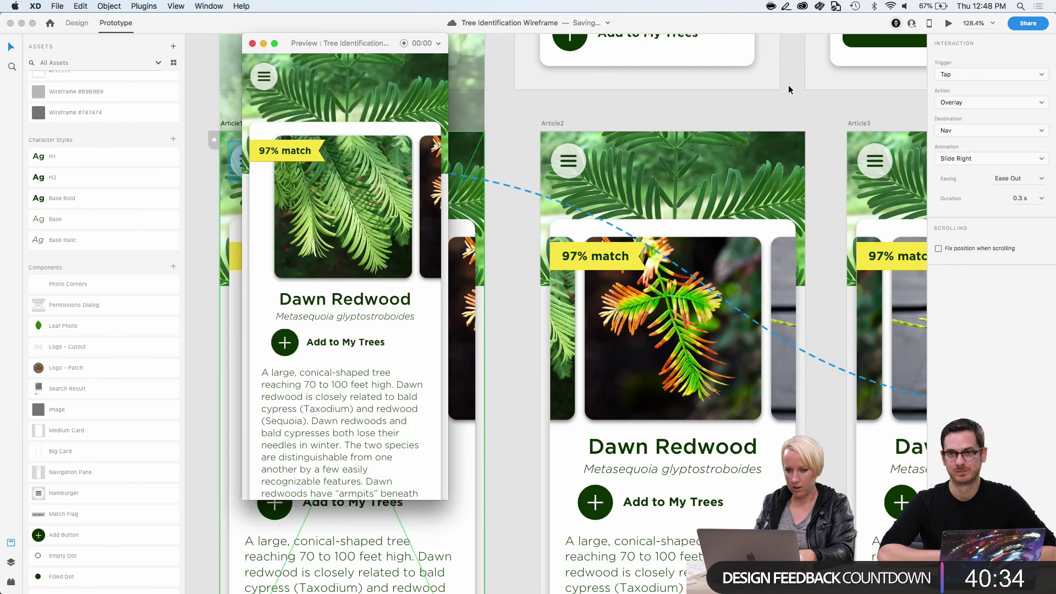
pyautogui.click(269, 89)
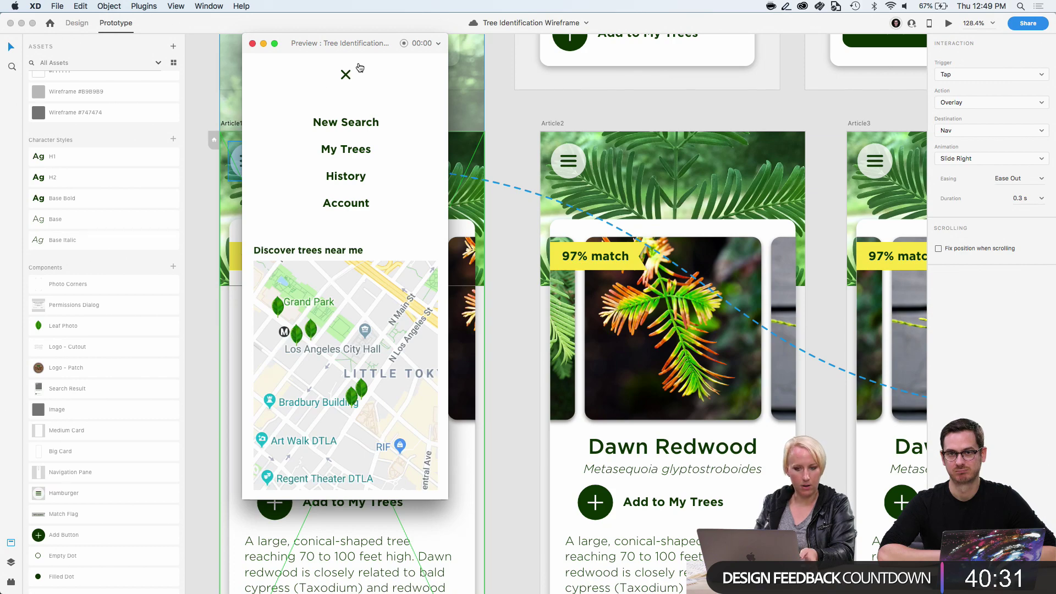
pyautogui.click(345, 74)
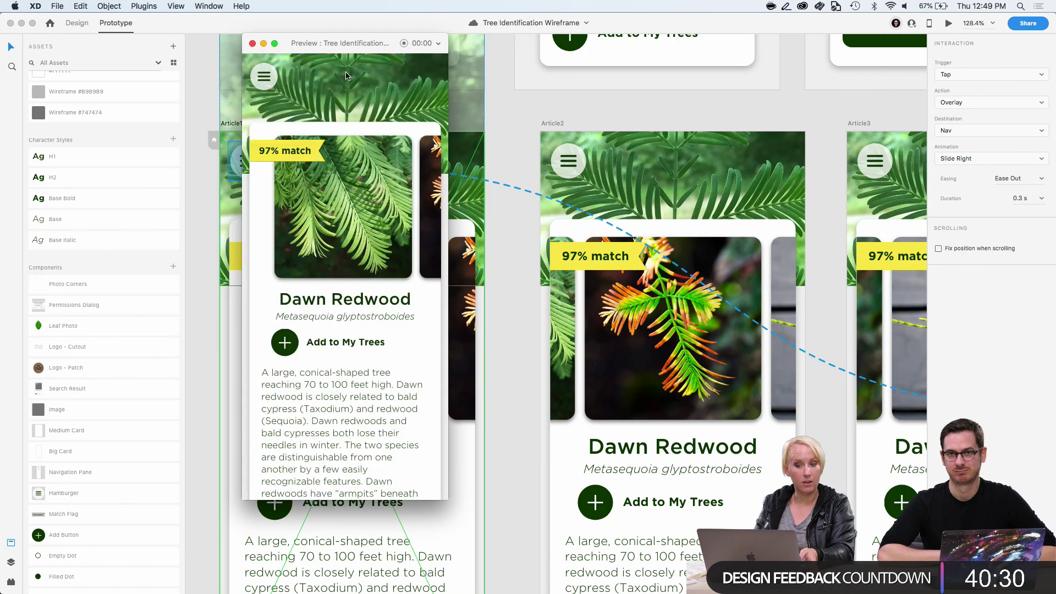
pyautogui.click(252, 43)
pyautogui.scroll(-5, 797, 179)
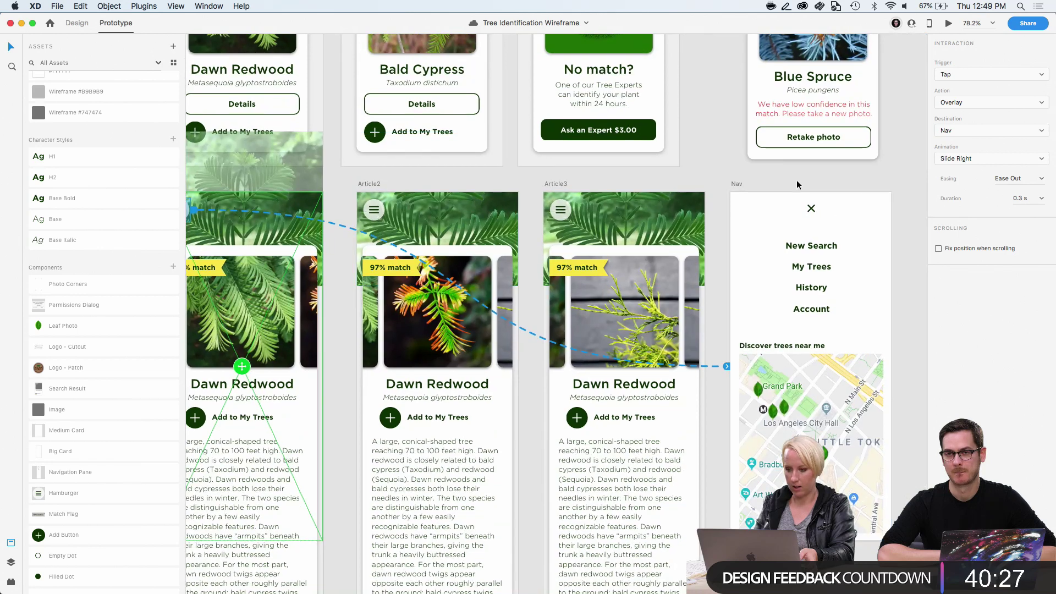
pyautogui.click(813, 209)
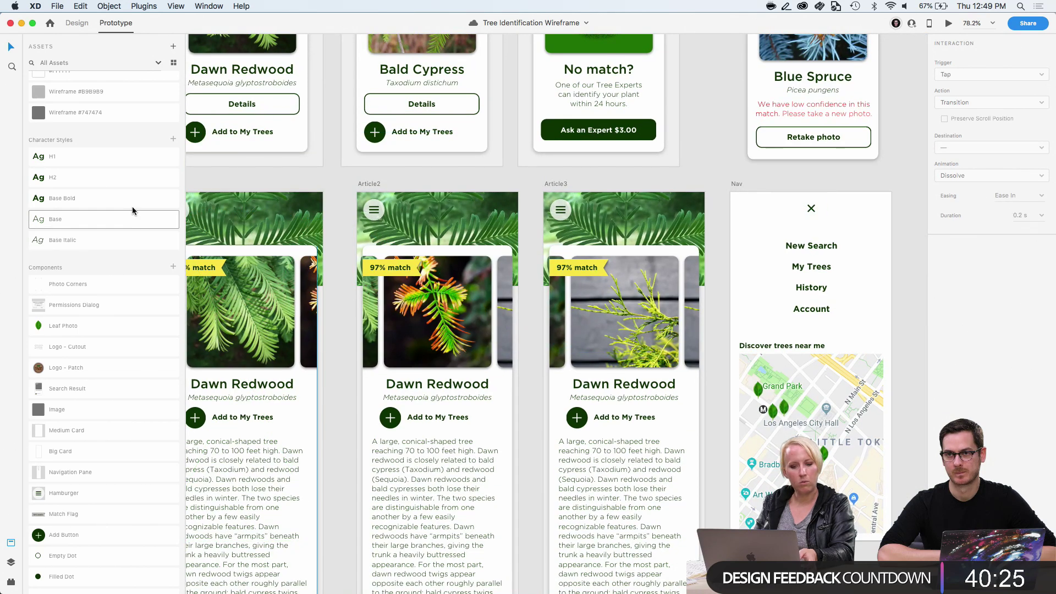
pyautogui.hscroll(-3, 550, 242)
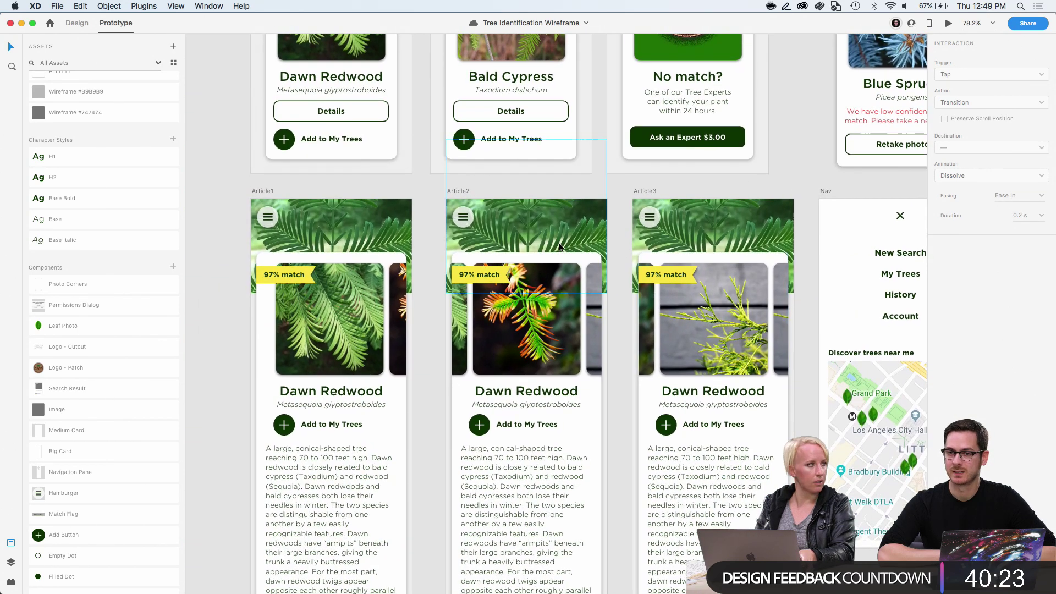
pyautogui.scroll(-1, 558, 243)
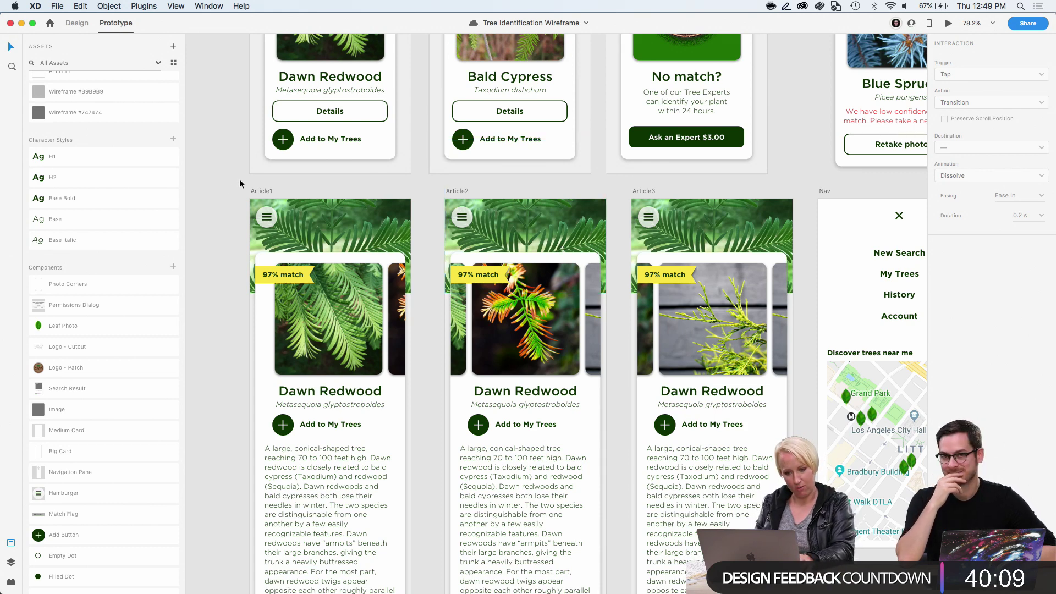
pyautogui.hscroll(3, 231, 193)
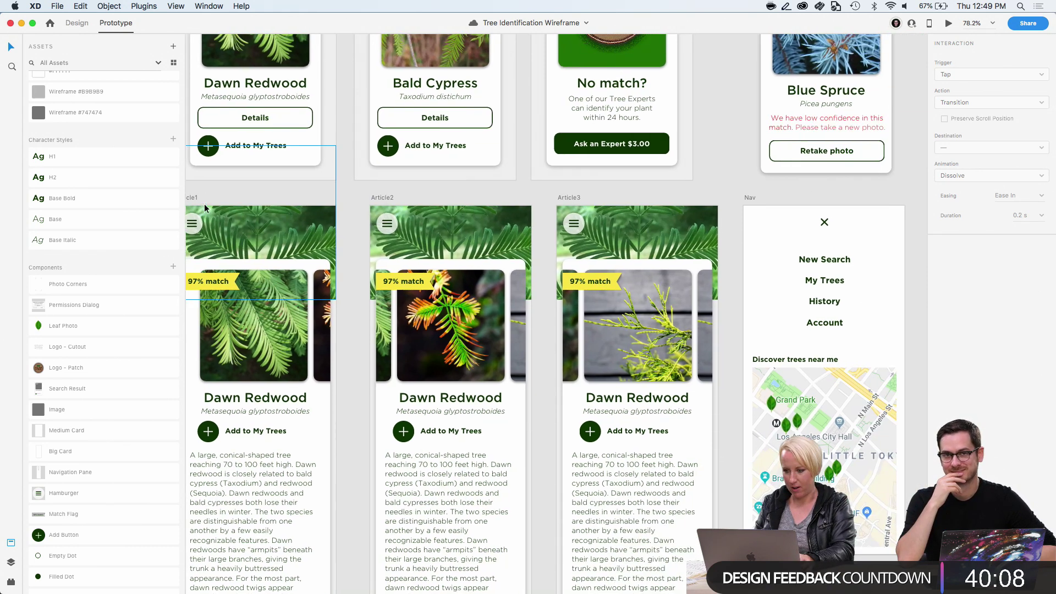
# Link the New Search item on the Nav artboard to the Camera - 1 artboard
pyautogui.click(798, 263)
pyautogui.hscroll(3, 797, 262)
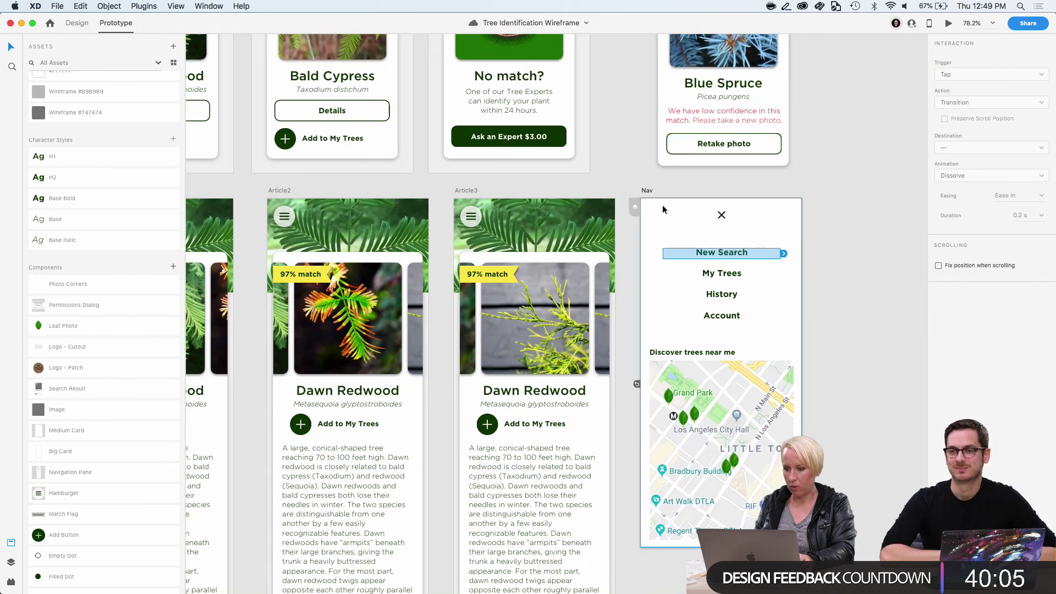
pyautogui.click(648, 190)
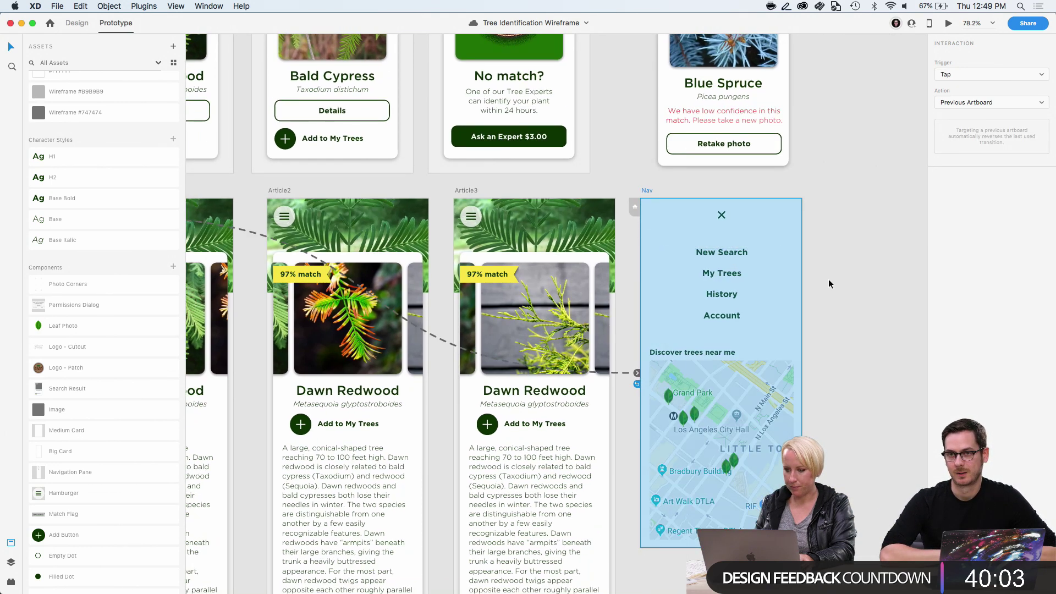
pyautogui.click(740, 258)
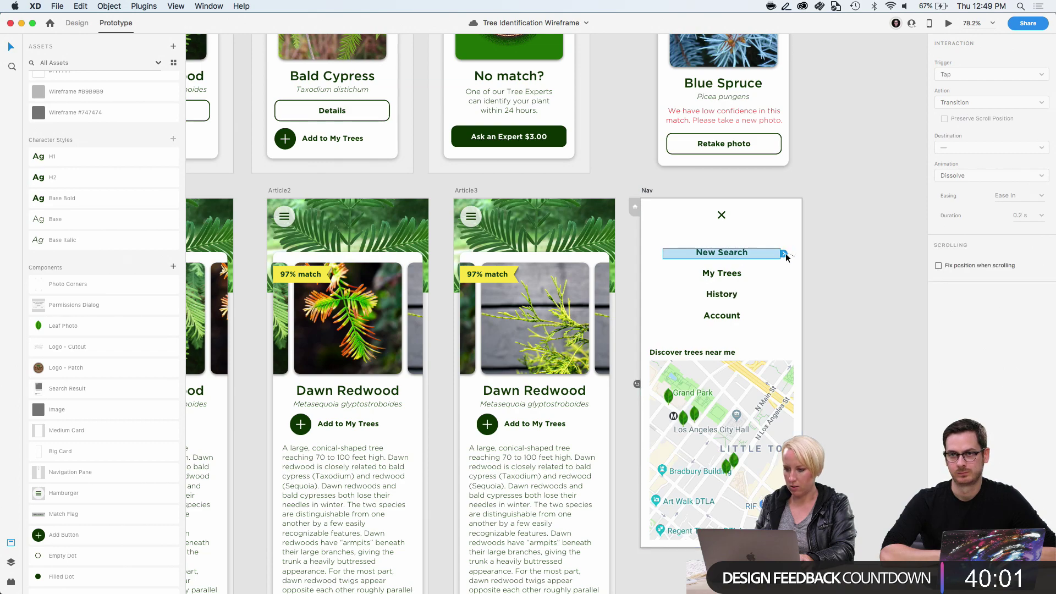
pyautogui.scroll(-5, 783, 253)
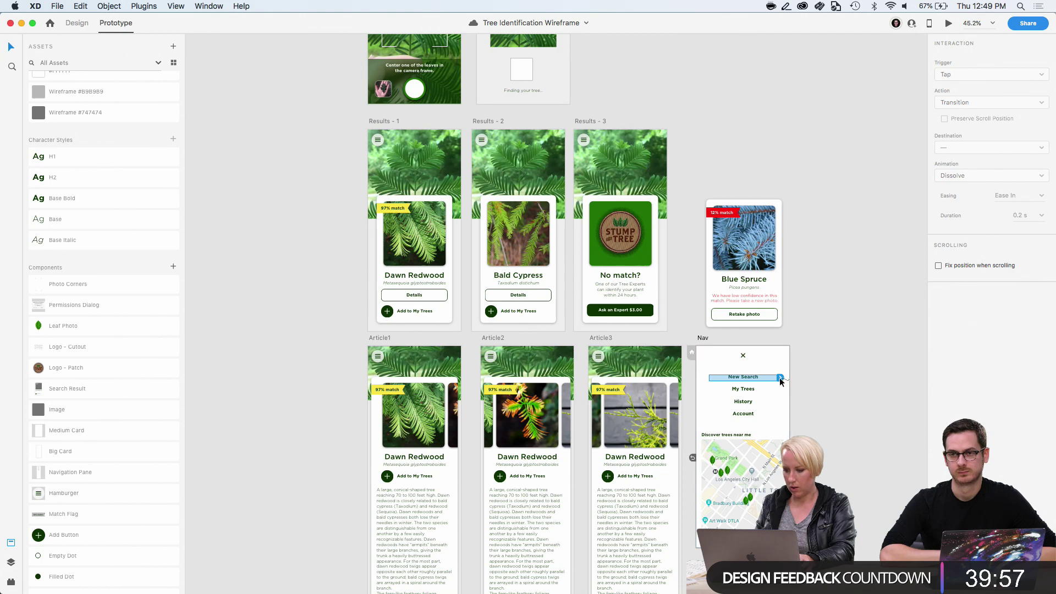
pyautogui.moveTo(780, 377); pyautogui.dragTo(428, 49)
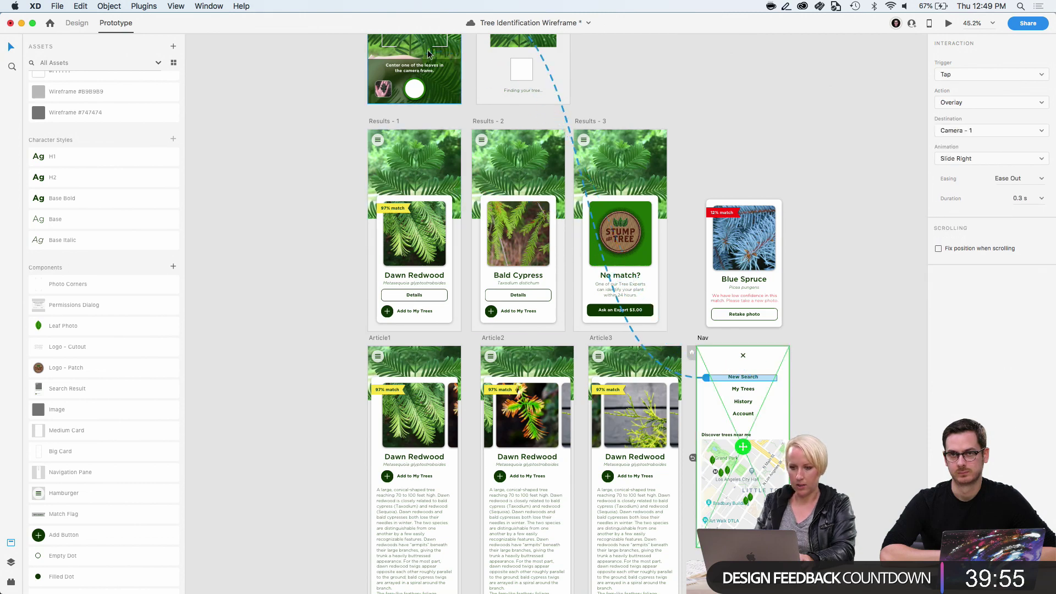
# Set the action of the New Search interaction to Transition and deselect it
pyautogui.scroll(3, 427, 50)
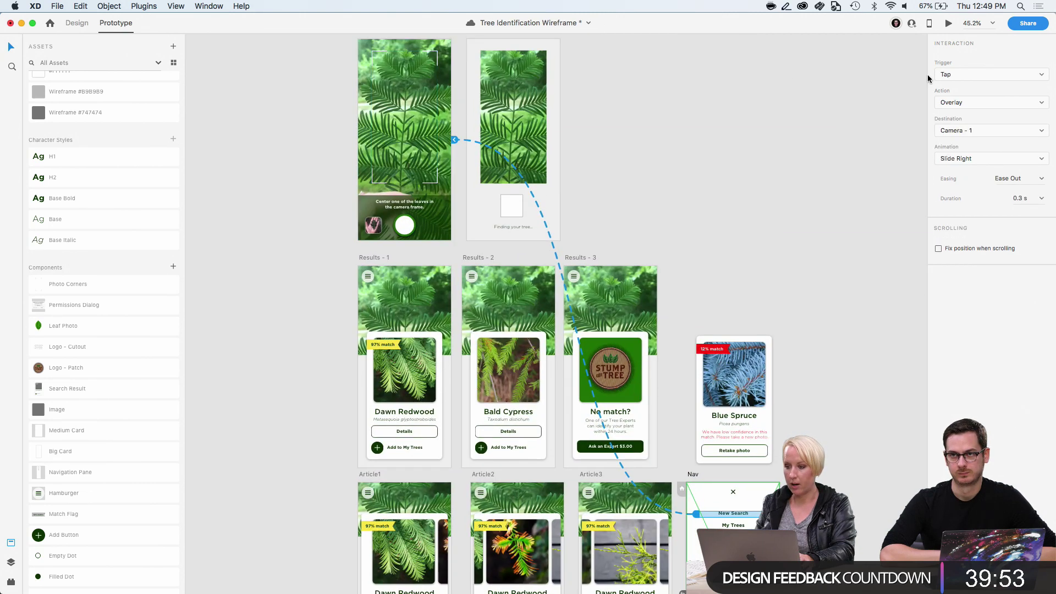
pyautogui.click(969, 103)
pyautogui.click(967, 85)
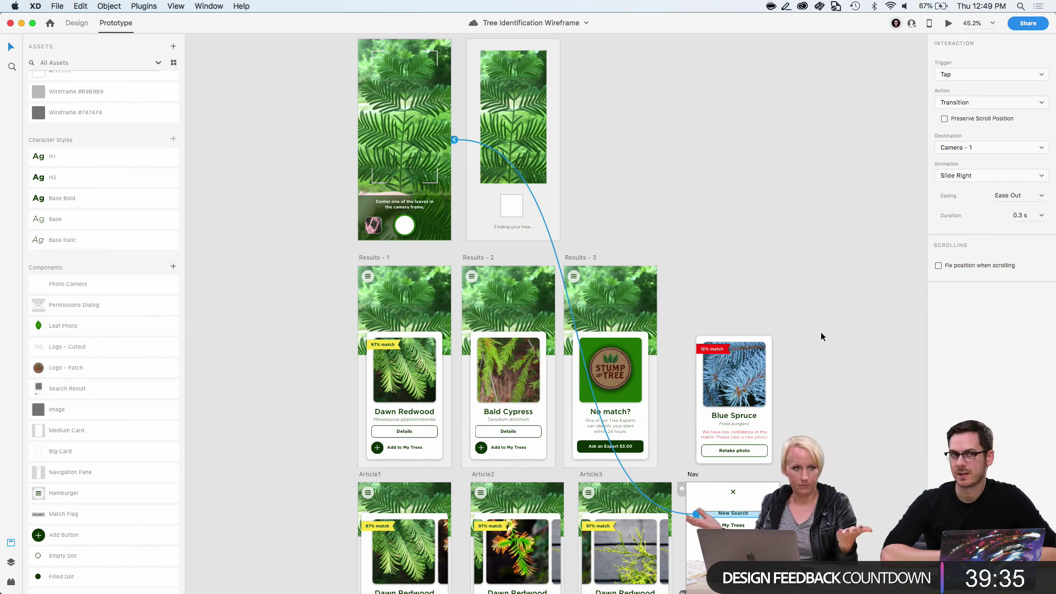
pyautogui.click(820, 337)
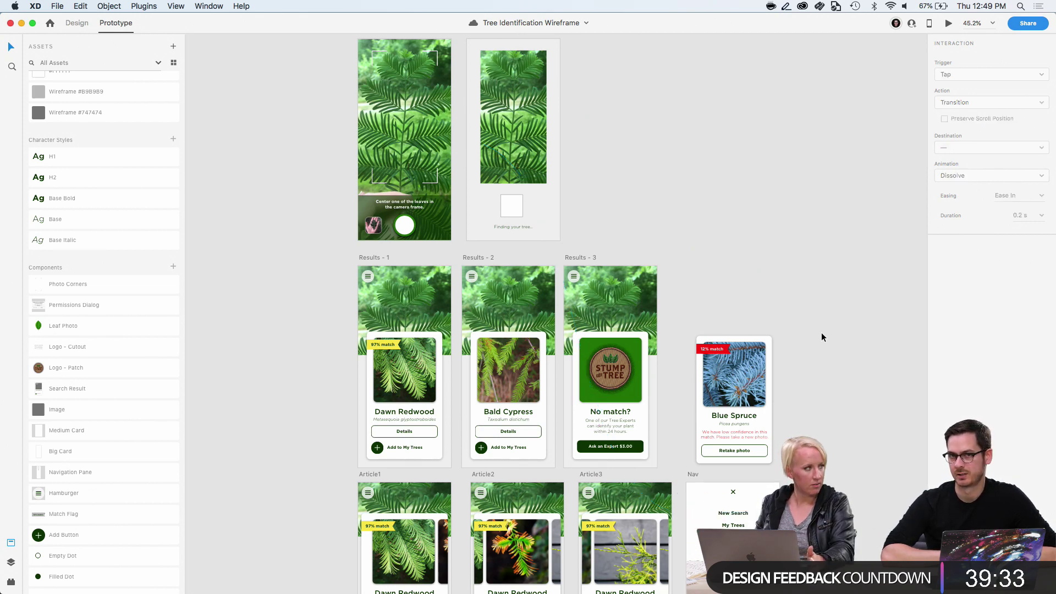
# Review the flow of artboards from the tutorial screens through the camera and results screens to the articles and Nav
pyautogui.scroll(-5, 821, 337)
pyautogui.hscroll(2, 821, 337)
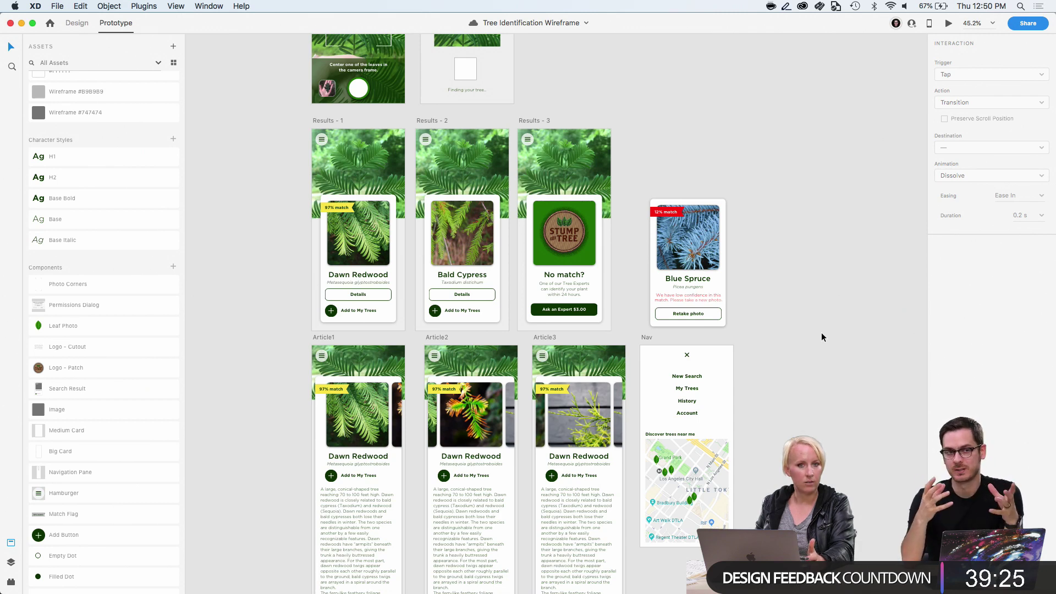
pyautogui.scroll(10, 741, 316)
pyautogui.hscroll(-2, 740, 316)
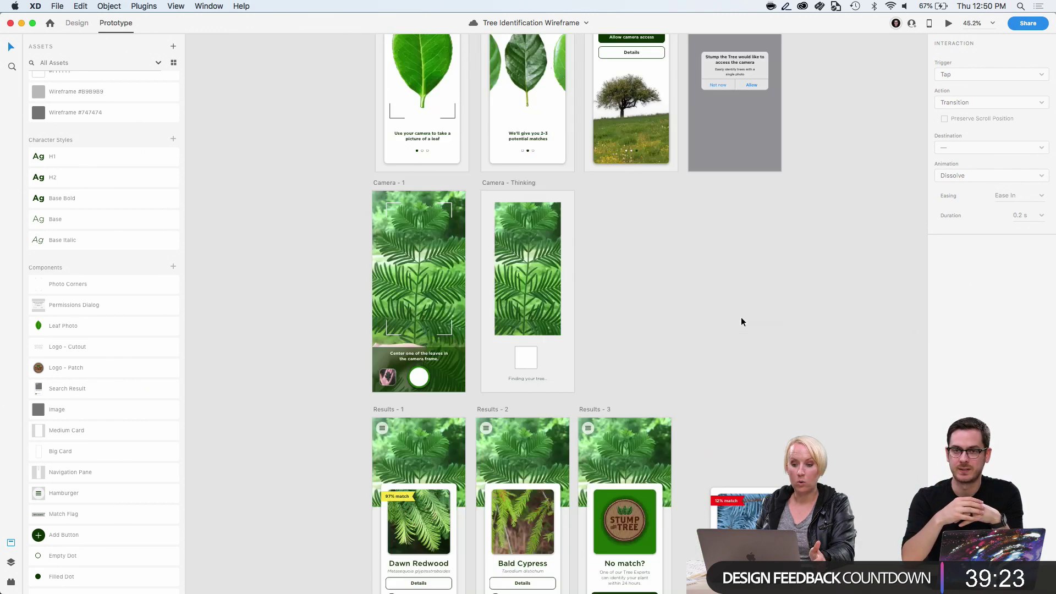
pyautogui.scroll(8, 521, 281)
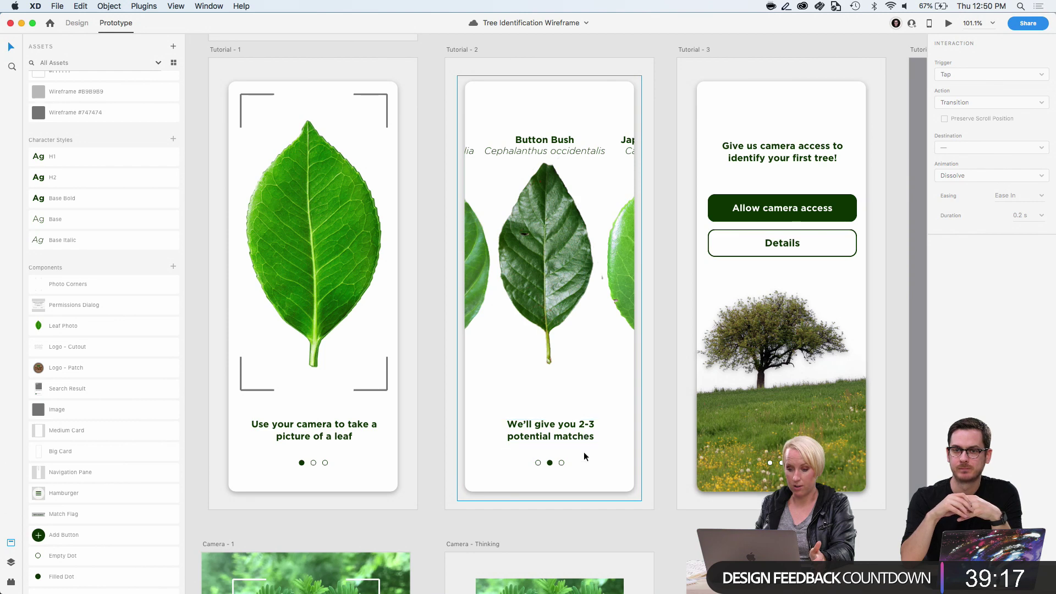
pyautogui.scroll(-2, 584, 453)
pyautogui.hscroll(1, 584, 453)
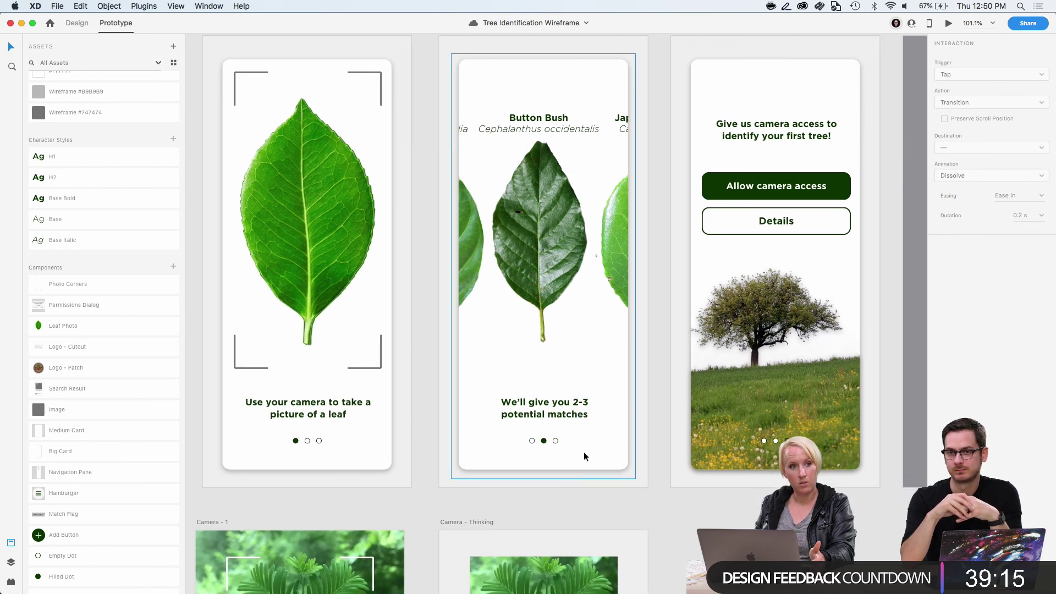
pyautogui.scroll(-10, 584, 456)
pyautogui.hscroll(1, 584, 456)
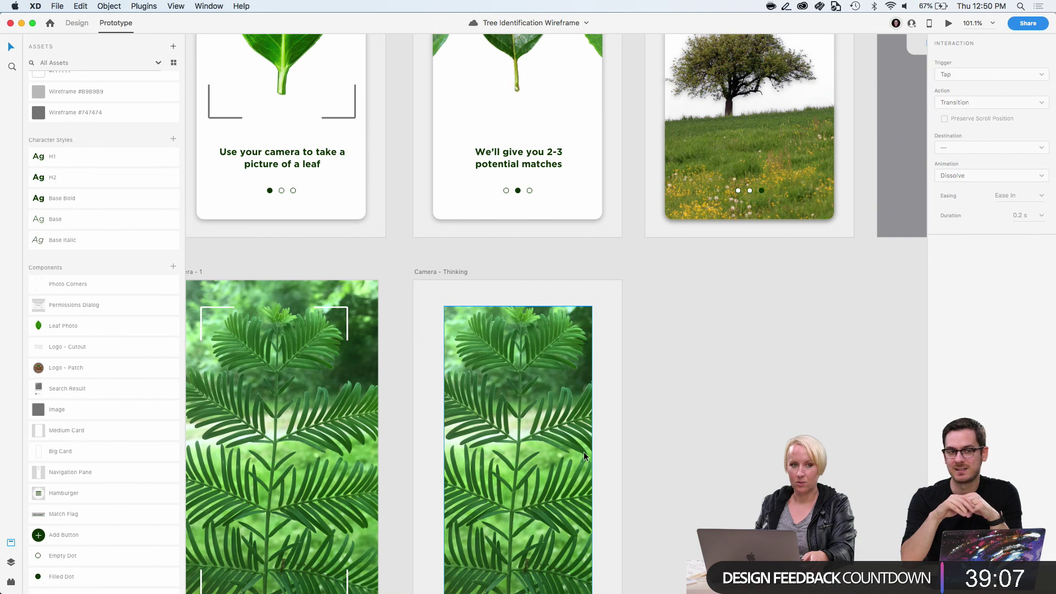
pyautogui.scroll(-5, 584, 456)
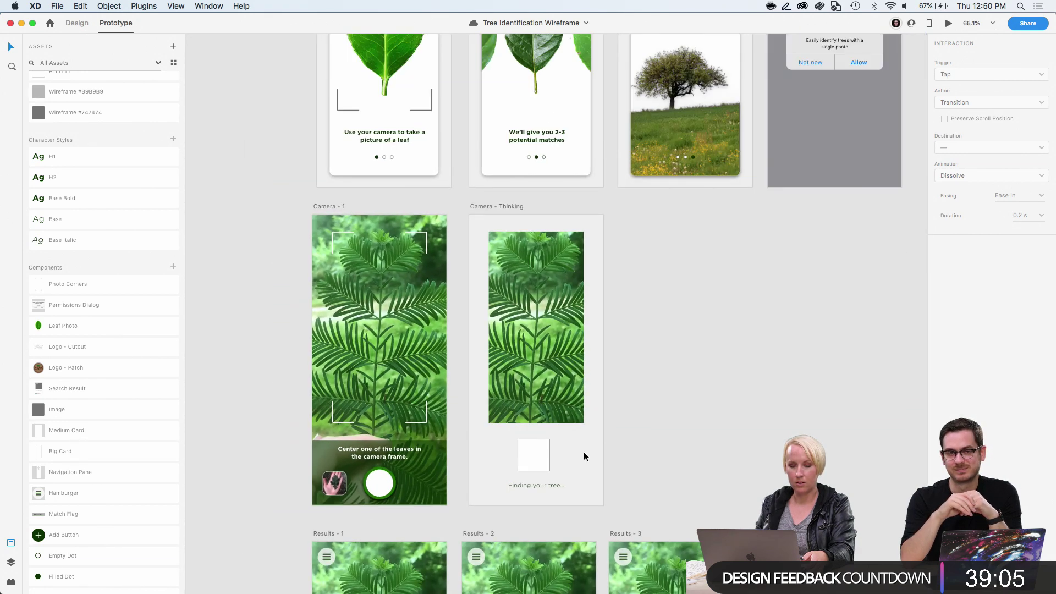
pyautogui.scroll(-4, 584, 456)
pyautogui.scroll(-5, 584, 456)
pyautogui.hscroll(1, 584, 456)
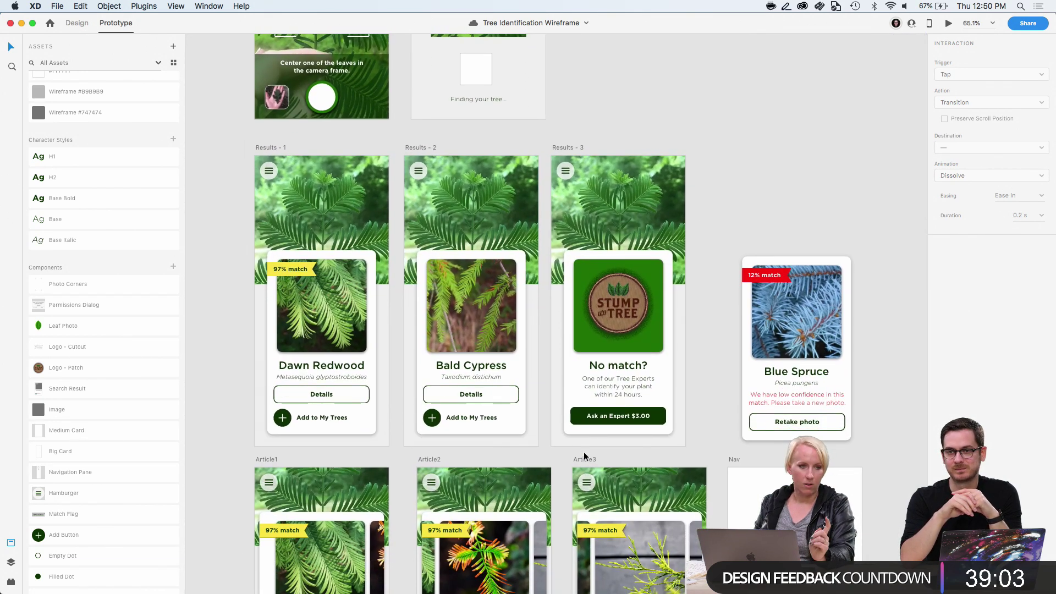
pyautogui.scroll(5, 584, 455)
pyautogui.hscroll(-1, 584, 455)
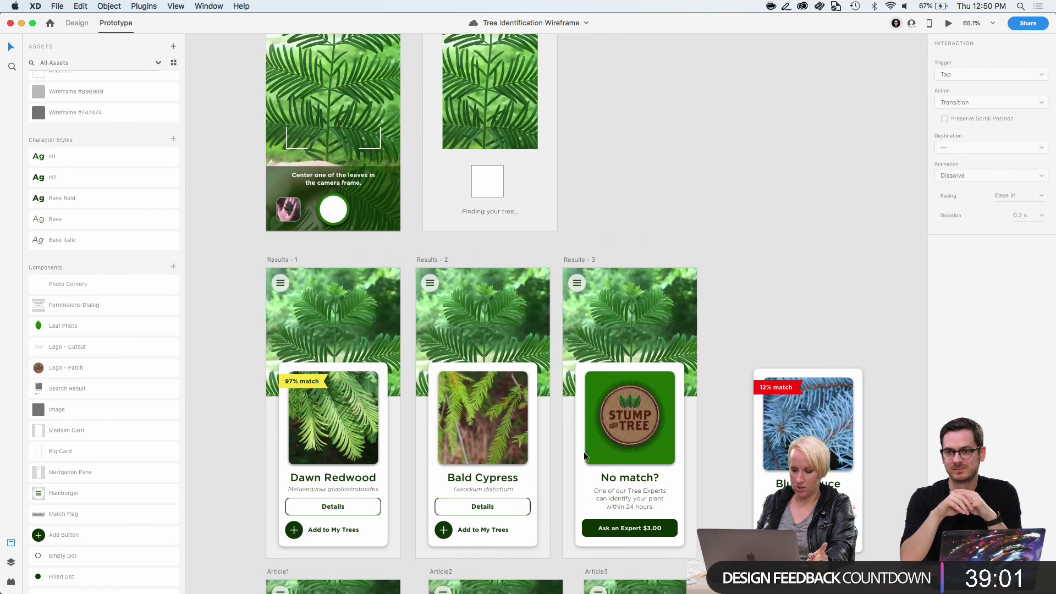
pyautogui.scroll(-5, 584, 455)
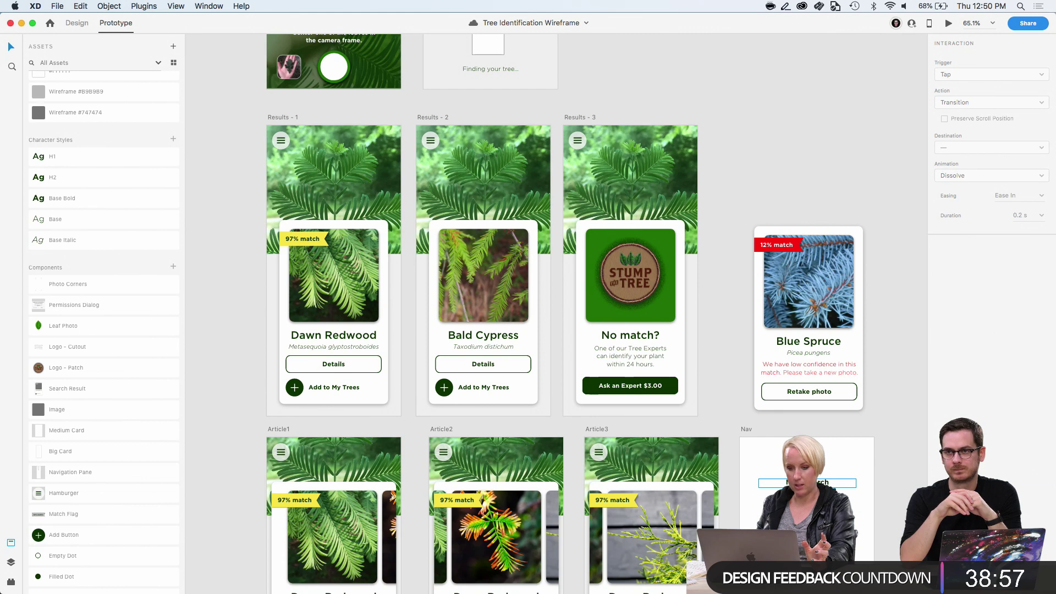
# Preview the prototype from Article1, opening the Nav overlay with the hamburger button and choosing New Search, and close the preview
pyautogui.click(281, 452)
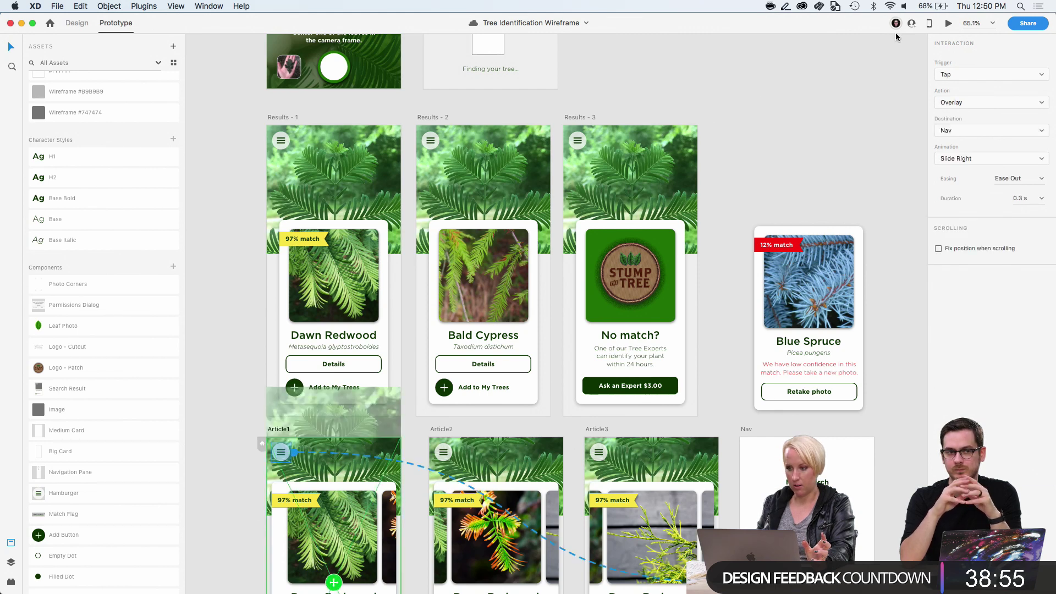
pyautogui.click(949, 23)
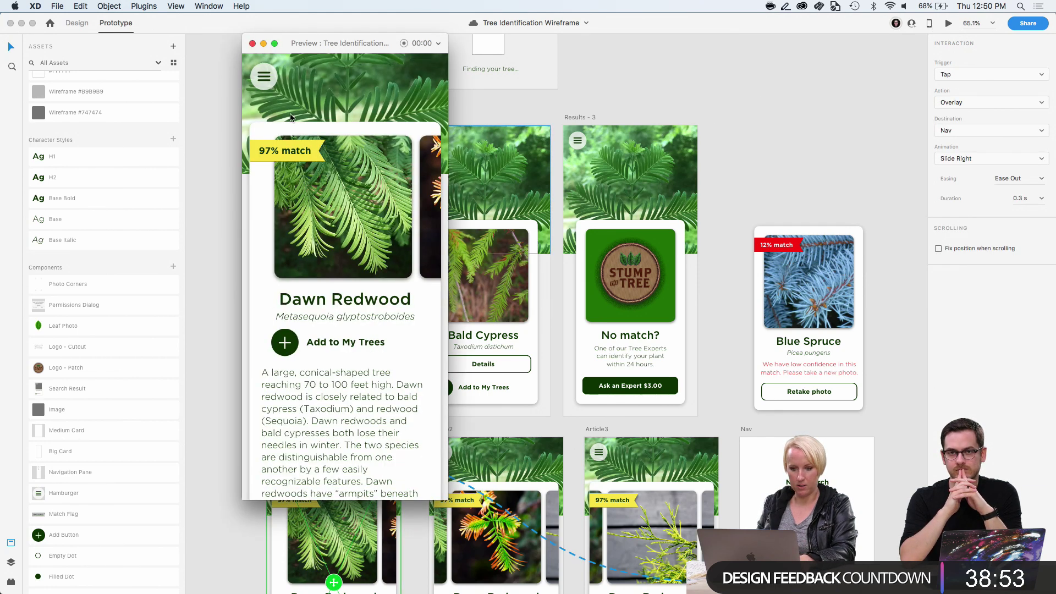
pyautogui.click(269, 79)
pyautogui.click(349, 122)
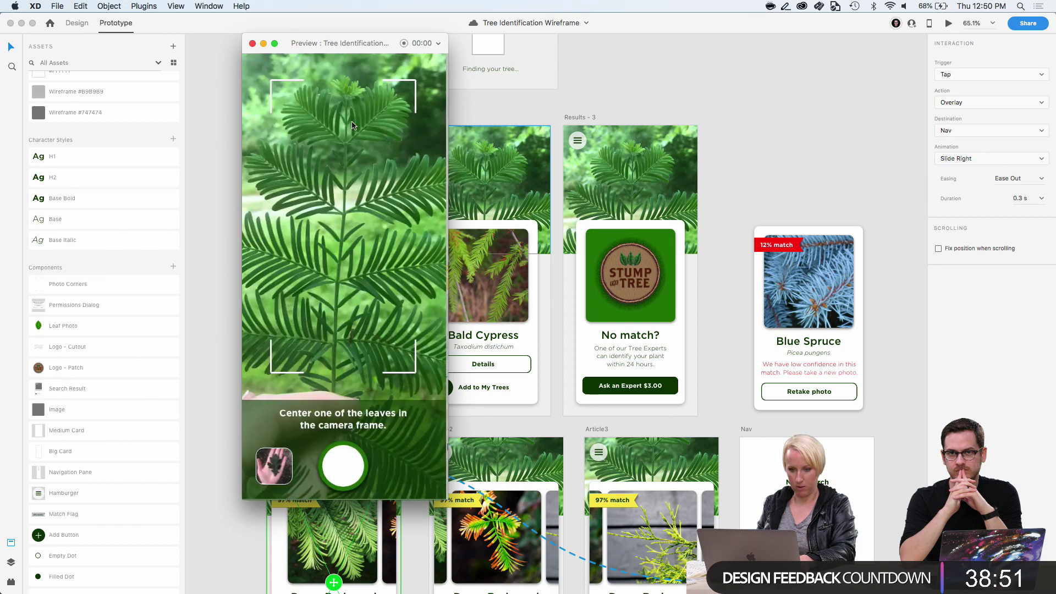
pyautogui.click(253, 43)
# Reattach the Splash Screen's Get started button link to the Tutorial - 1 artboard and set its action to Auto-Animate
pyautogui.scroll(15, 248, 130)
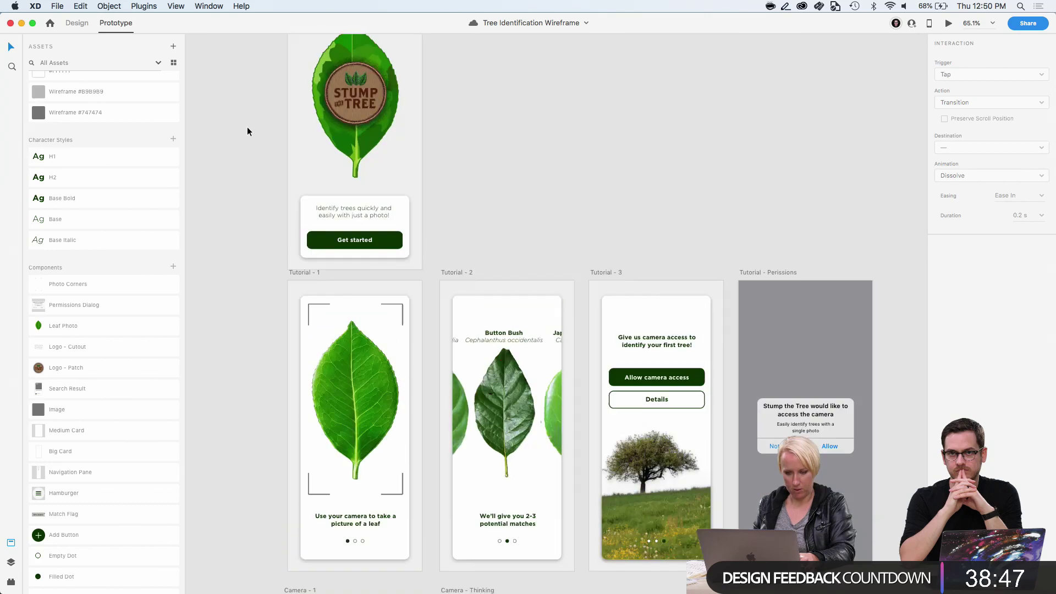
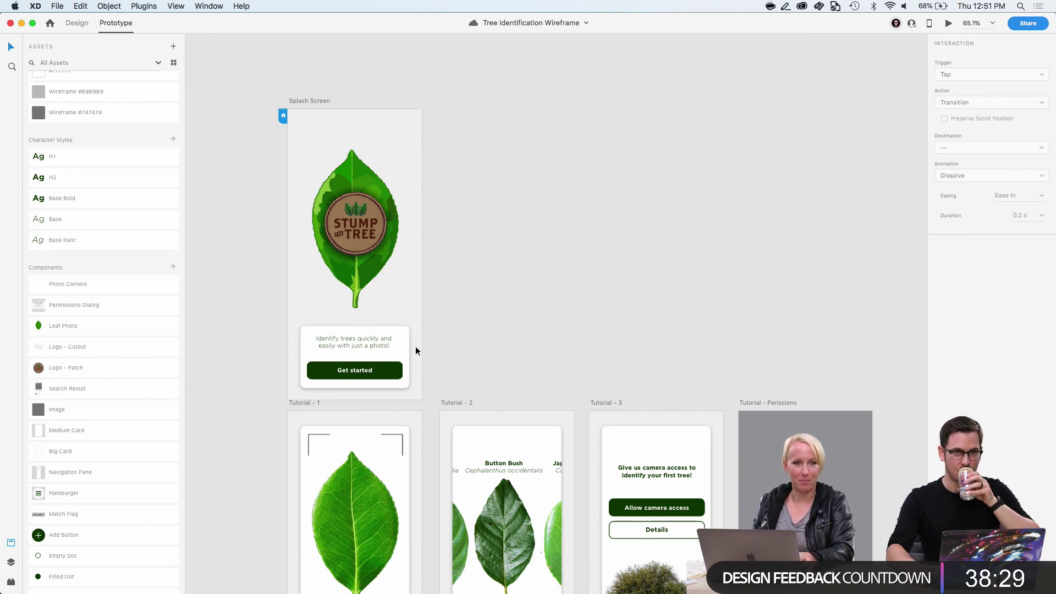
pyautogui.scroll(5, 423, 336)
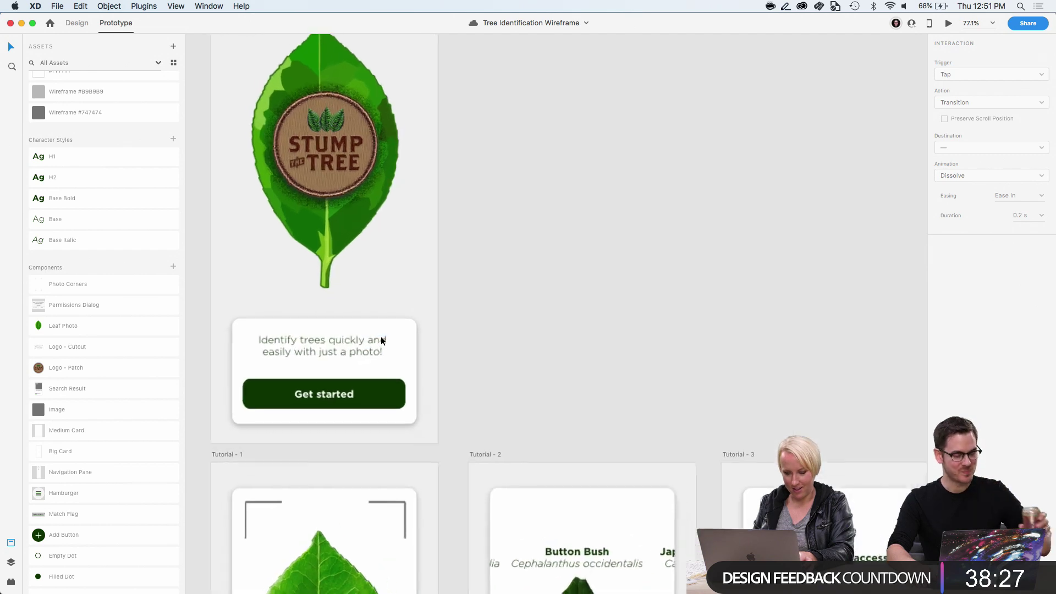
pyautogui.scroll(-8, 381, 338)
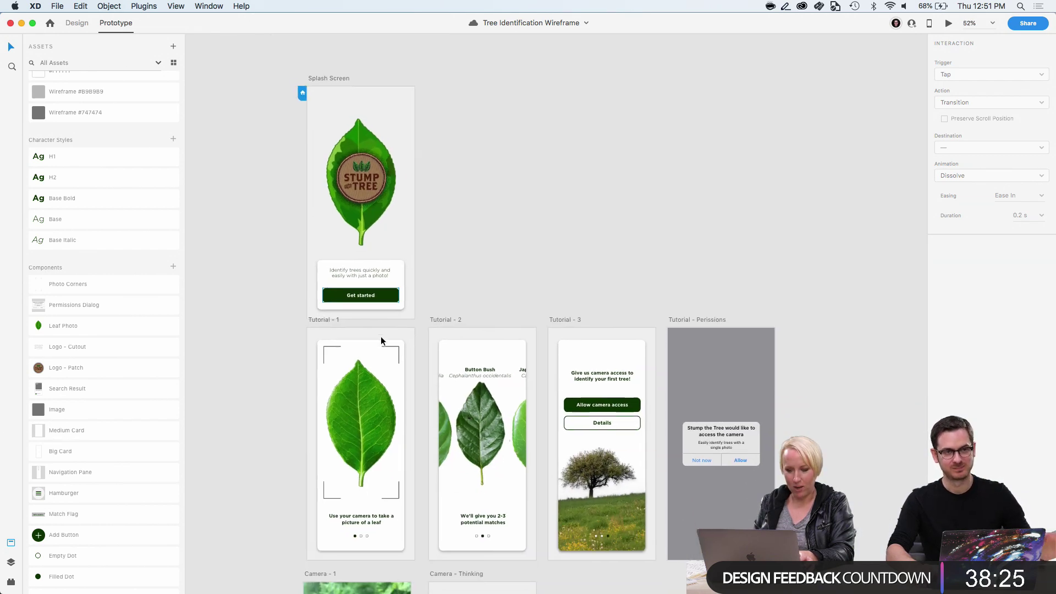
pyautogui.click(315, 76)
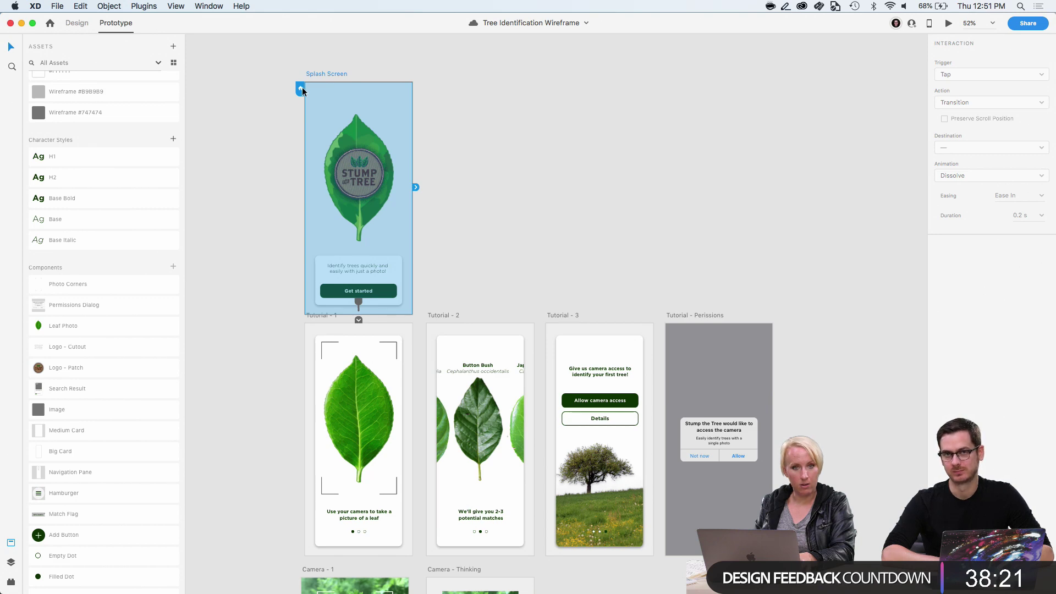
pyautogui.press('super+3')
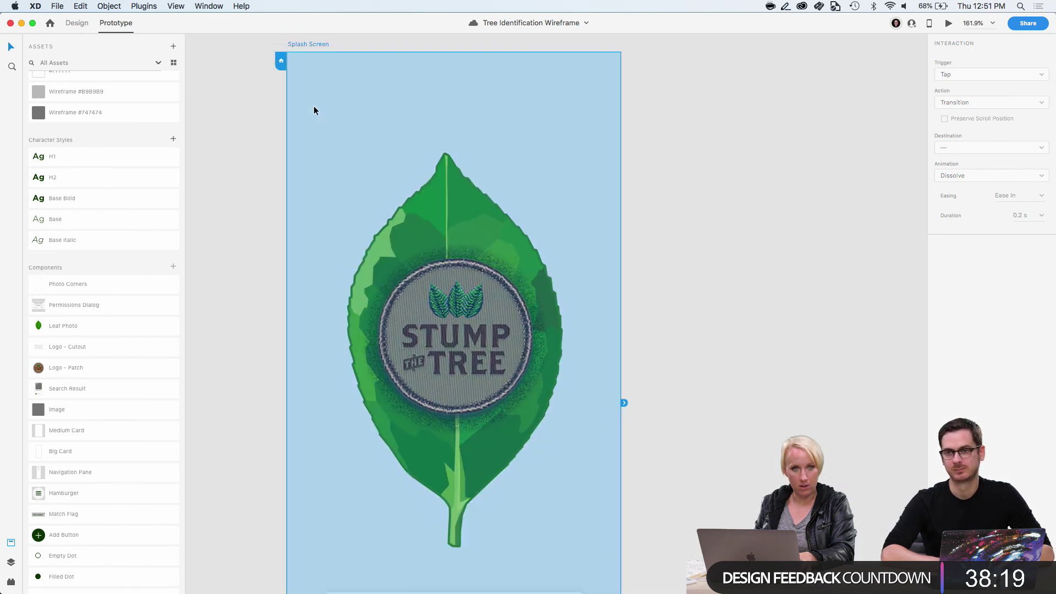
pyautogui.click(265, 184)
pyautogui.scroll(-10, 265, 184)
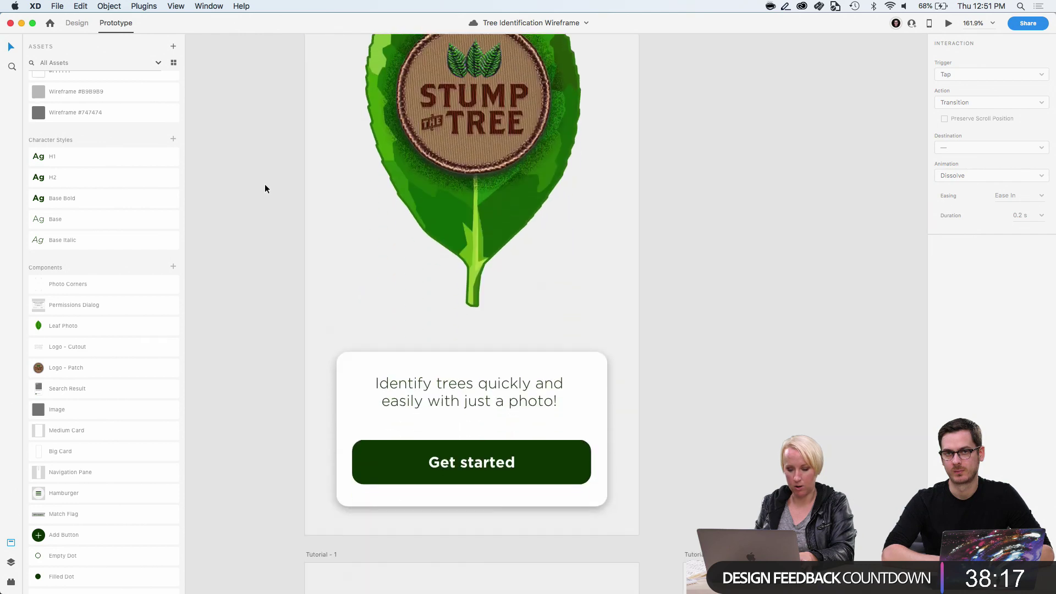
pyautogui.click(447, 413)
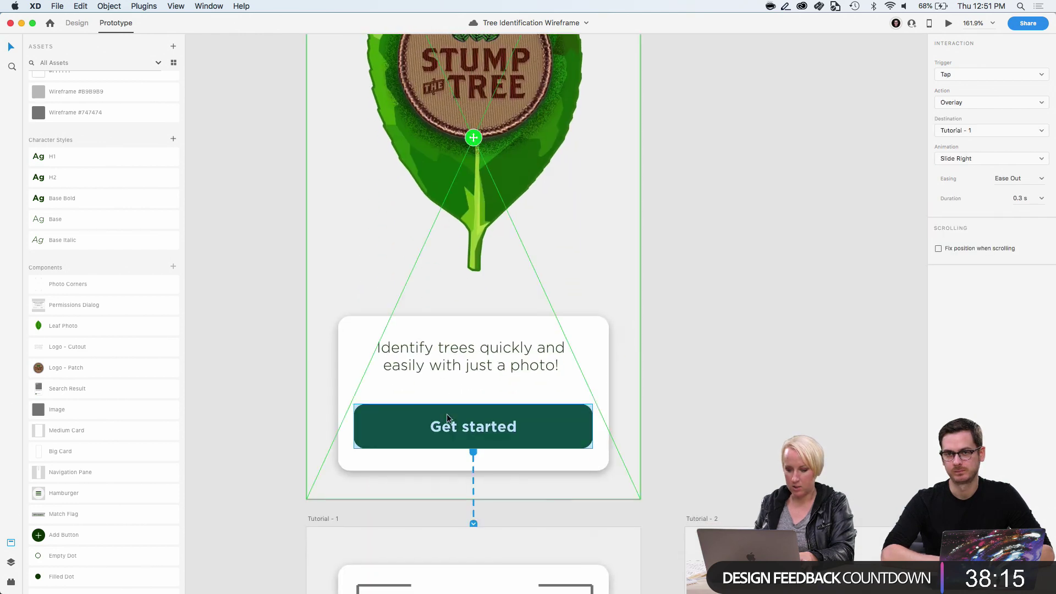
pyautogui.scroll(-3, 446, 413)
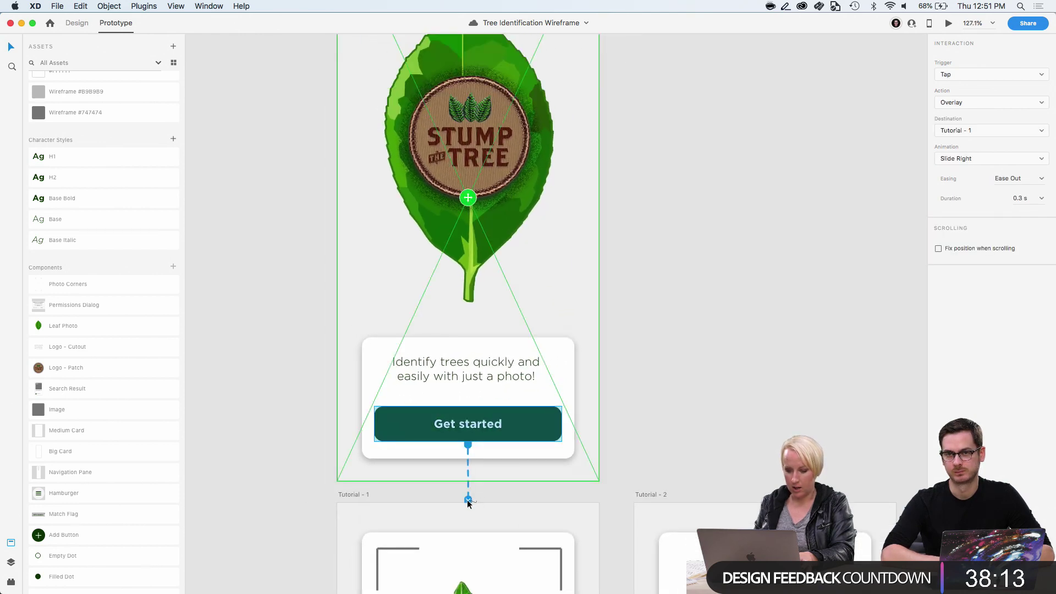
pyautogui.moveTo(467, 498); pyautogui.dragTo(467, 504)
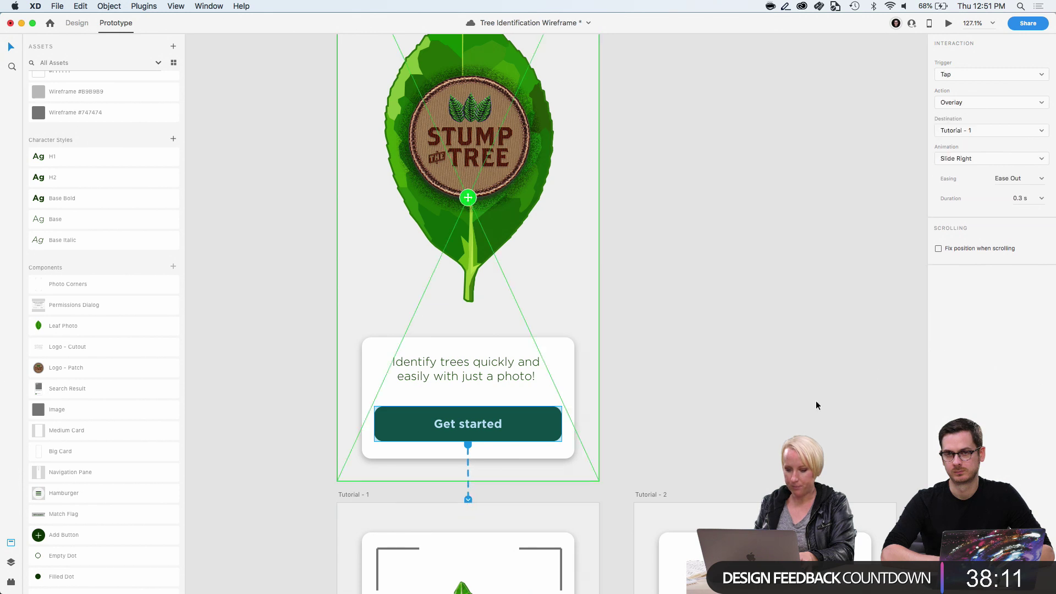
pyautogui.scroll(-5, 621, 424)
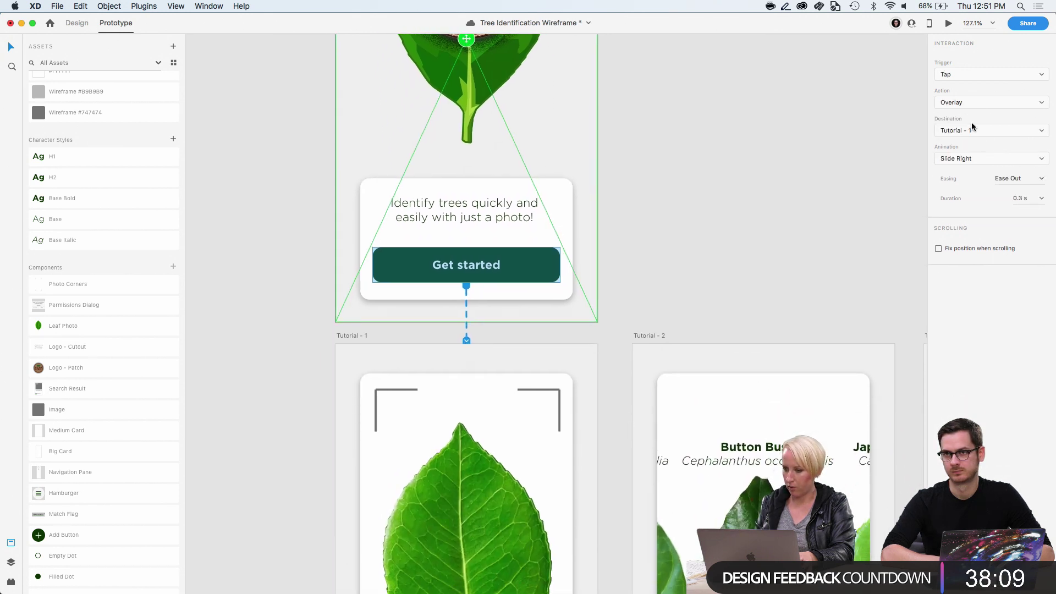
pyautogui.click(976, 103)
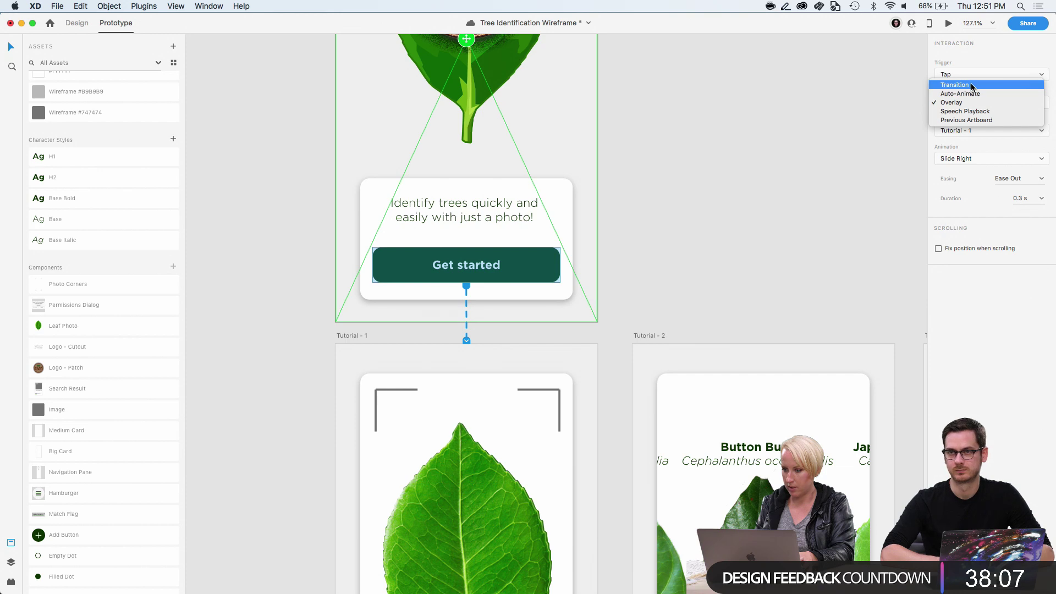
pyautogui.click(970, 93)
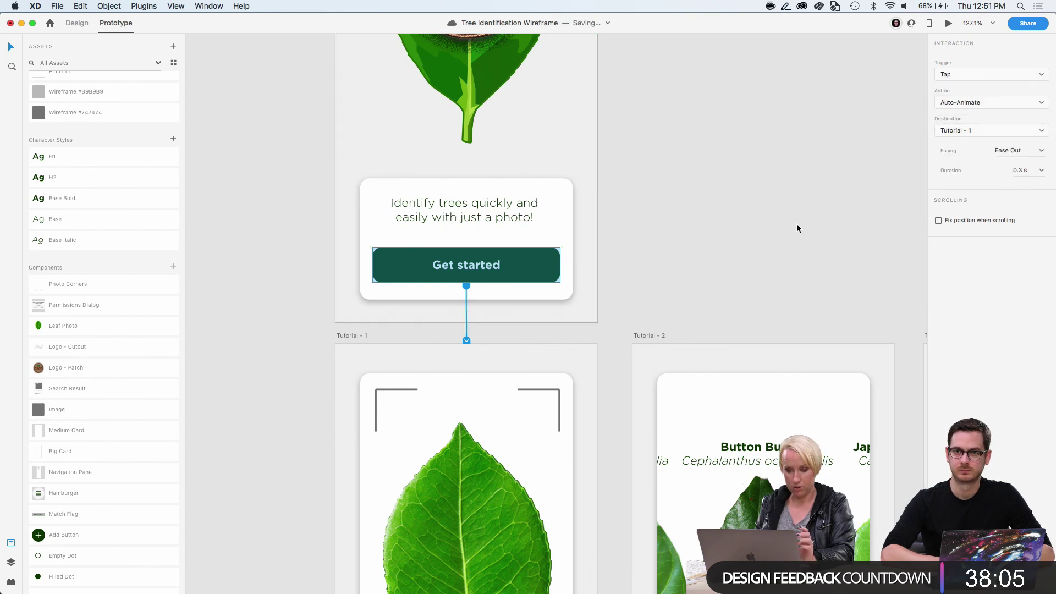
# Preview the prototype from the Splash Screen artboard, choose Get started to play the animation to the tutorial, and close the preview
pyautogui.scroll(-5, 797, 223)
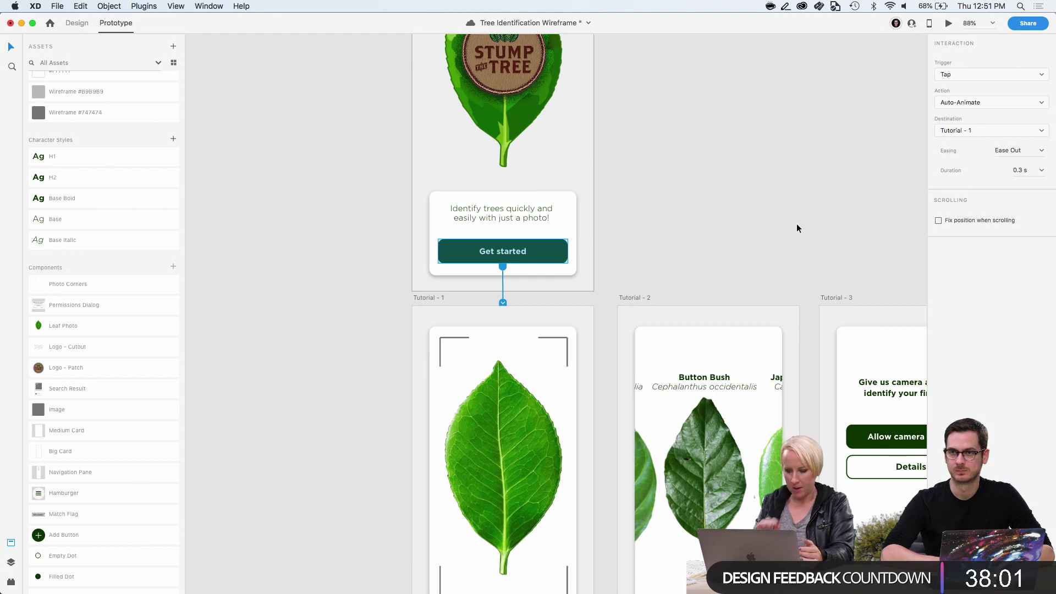
pyautogui.scroll(-3, 796, 222)
pyautogui.scroll(-4, 797, 222)
pyautogui.scroll(3, 654, 204)
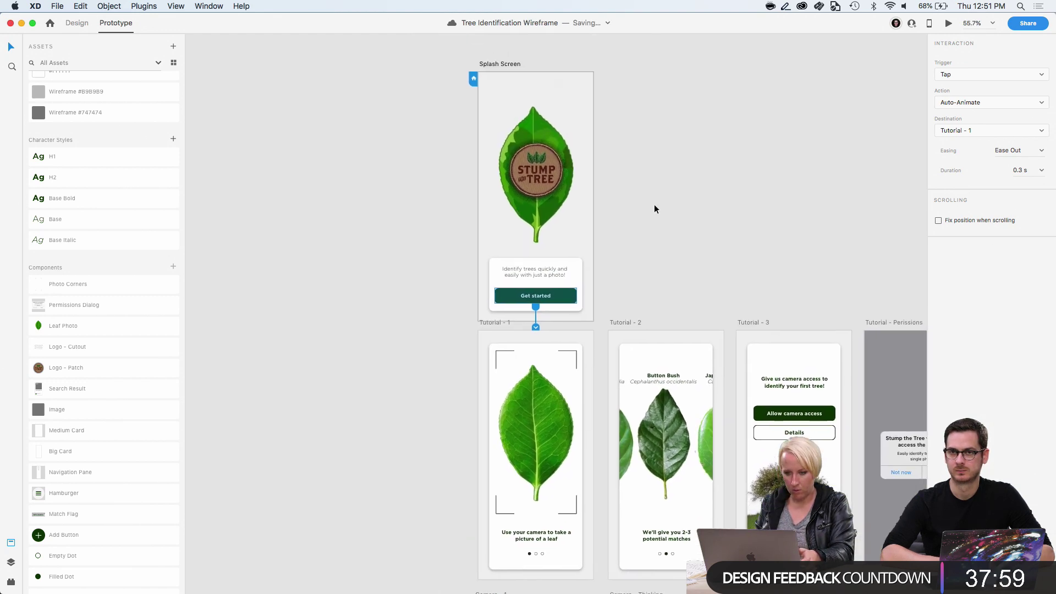
pyautogui.click(504, 71)
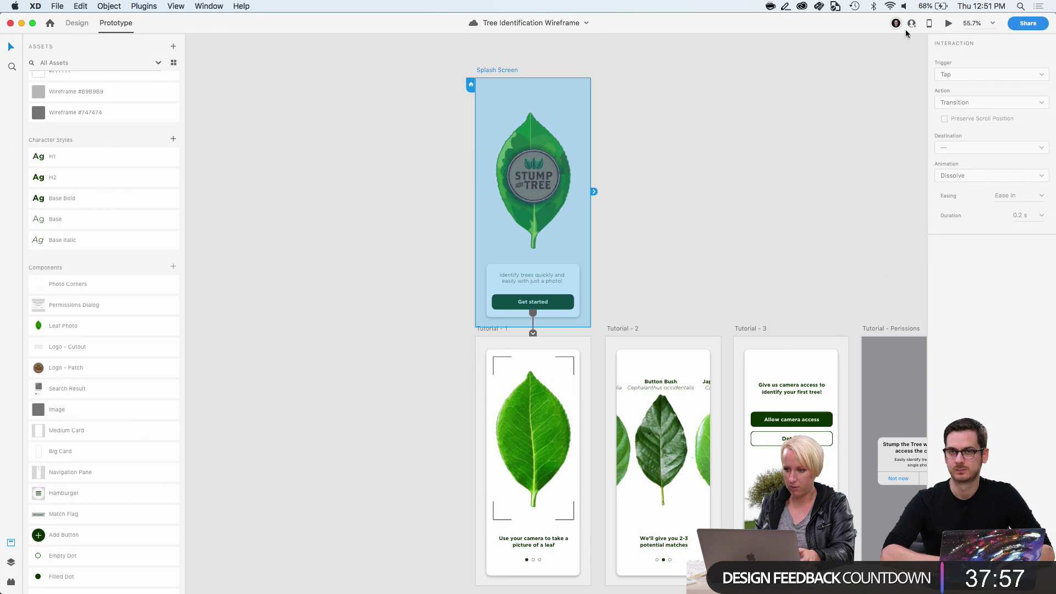
pyautogui.click(948, 23)
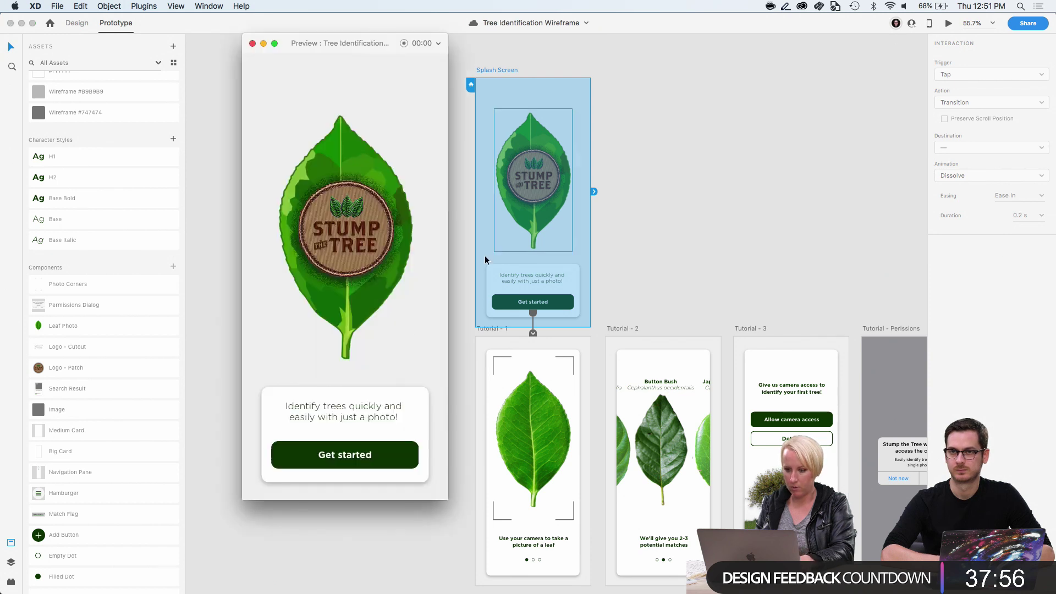
pyautogui.click(363, 455)
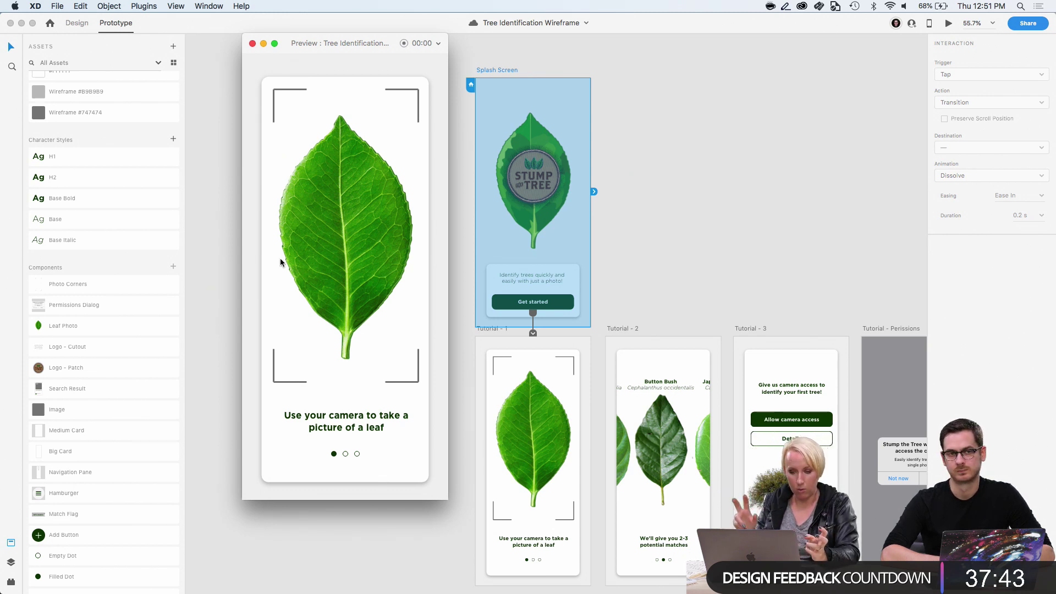
pyautogui.click(253, 44)
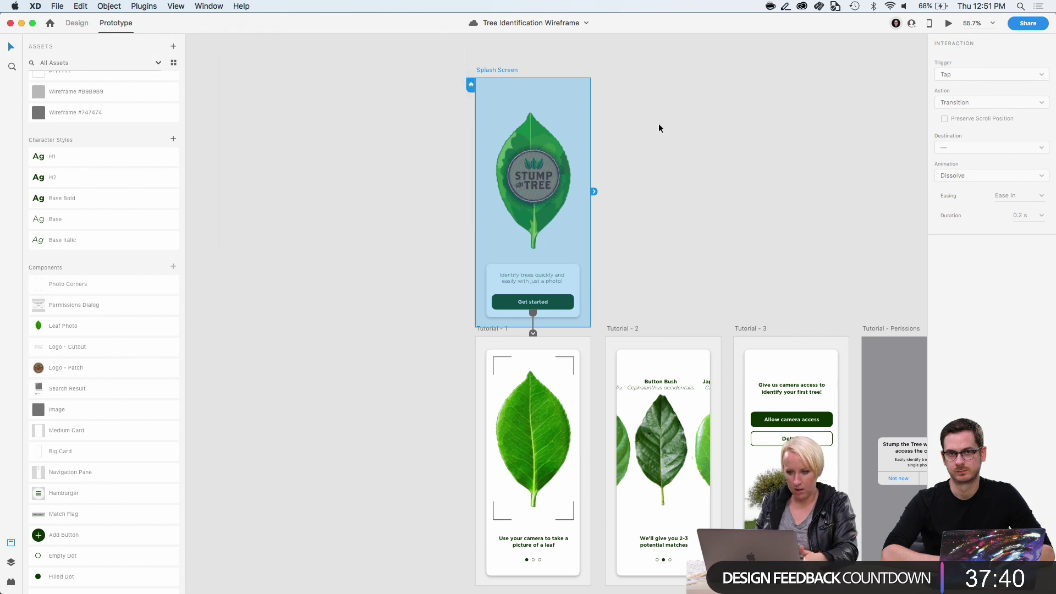
# Switch to Design mode and examine the Splash Screen's layers, selecting Illustrator Leaf, Photo of leaf and Medium Card in turn
pyautogui.click(77, 23)
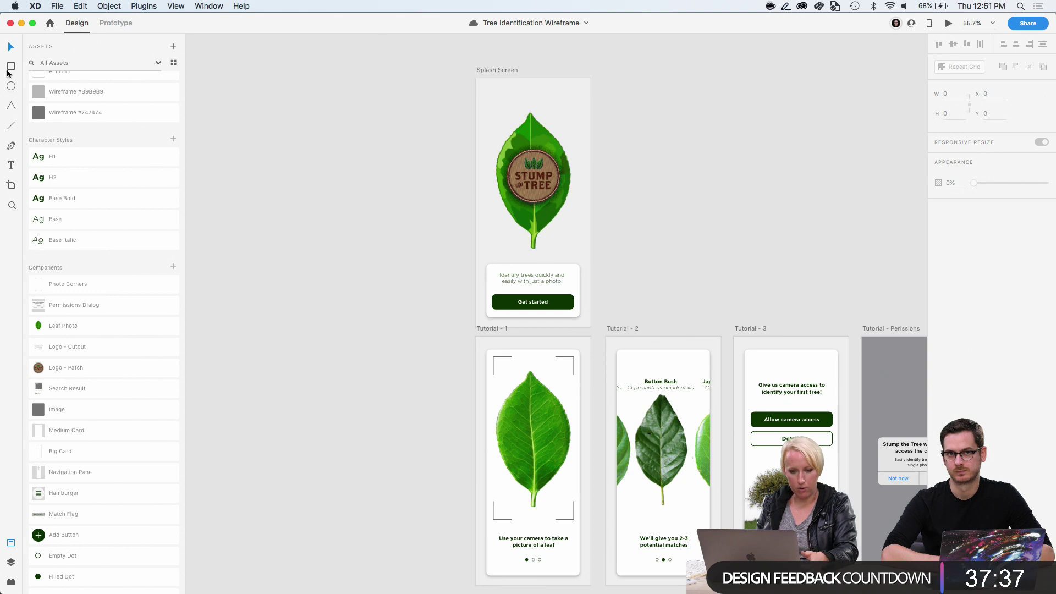
pyautogui.click(505, 69)
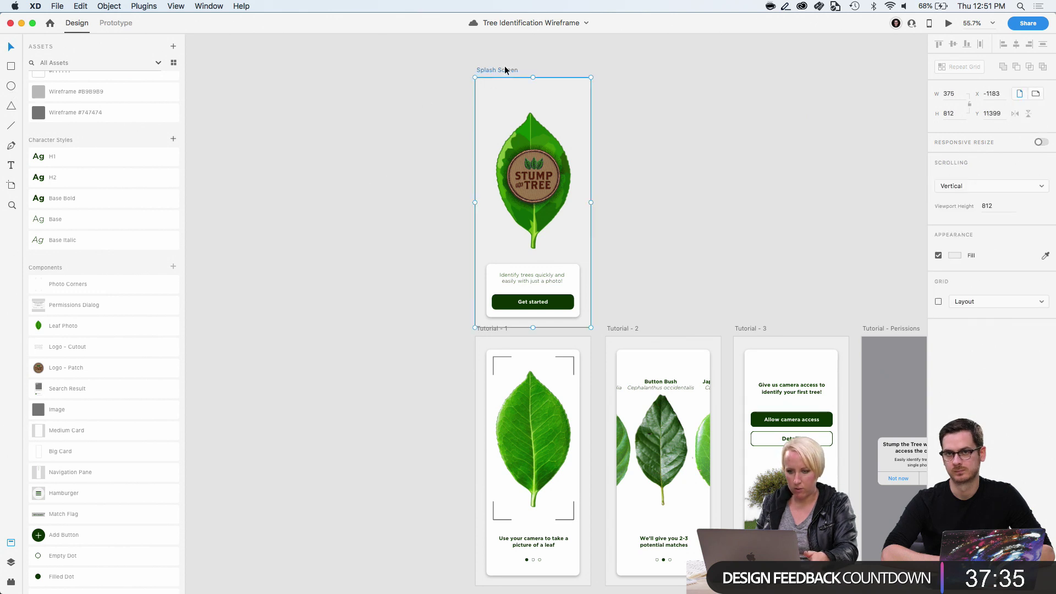
pyautogui.click(11, 562)
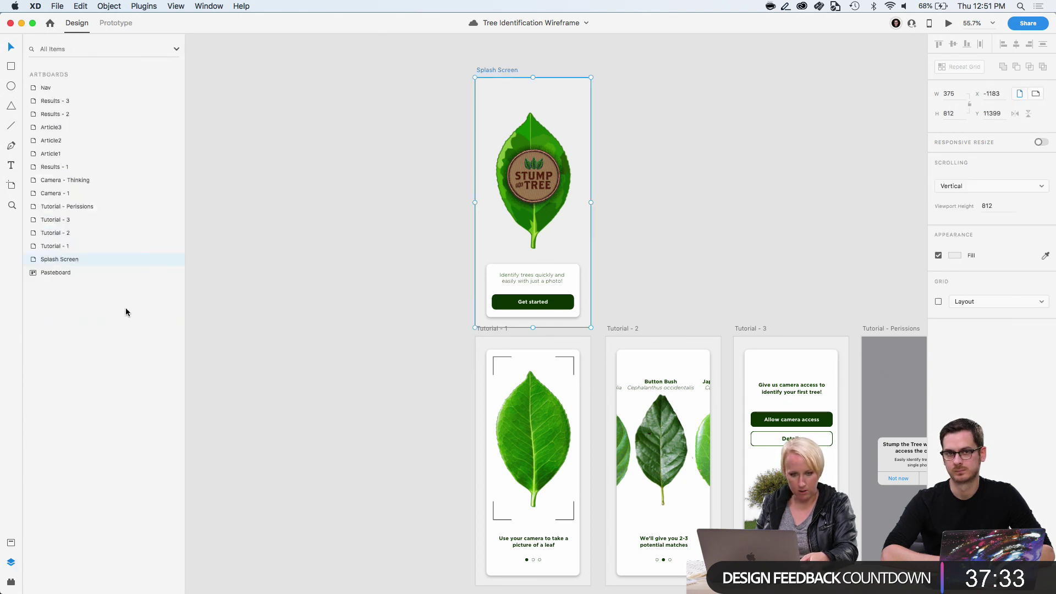
pyautogui.doubleClick(34, 262)
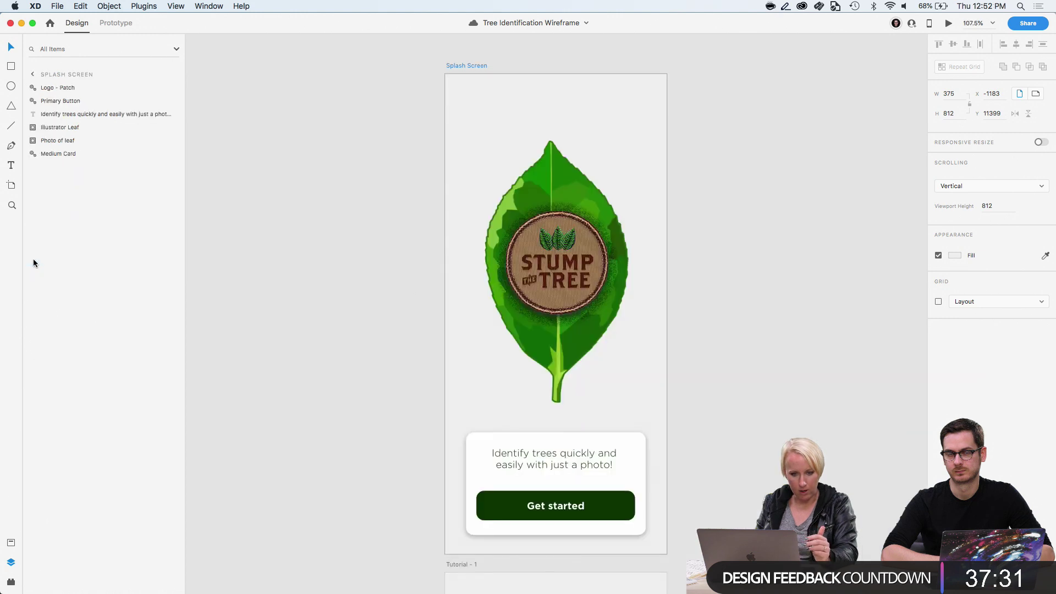
pyautogui.click(768, 191)
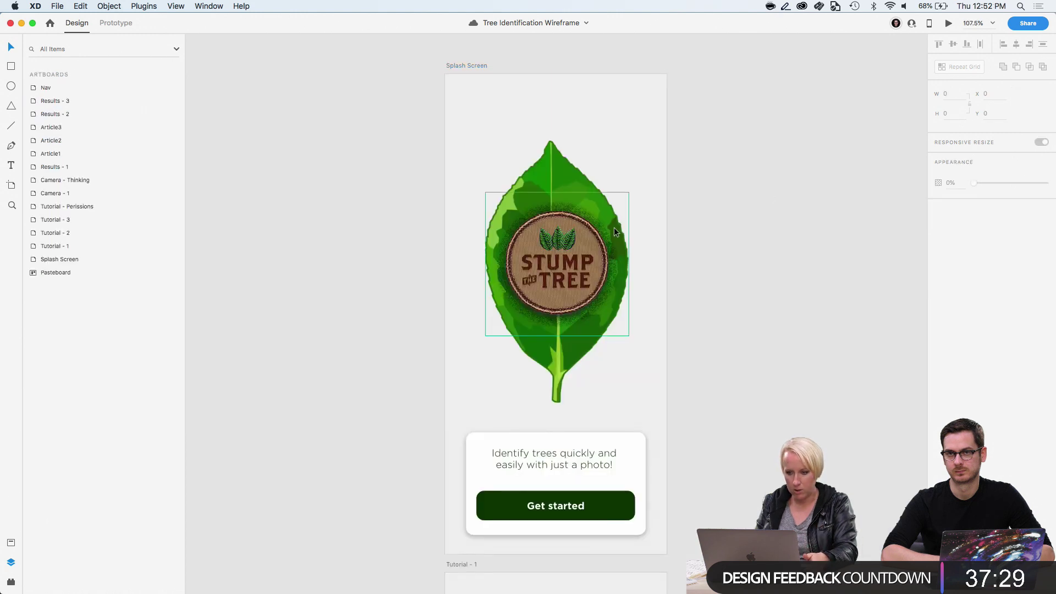
pyautogui.click(580, 166)
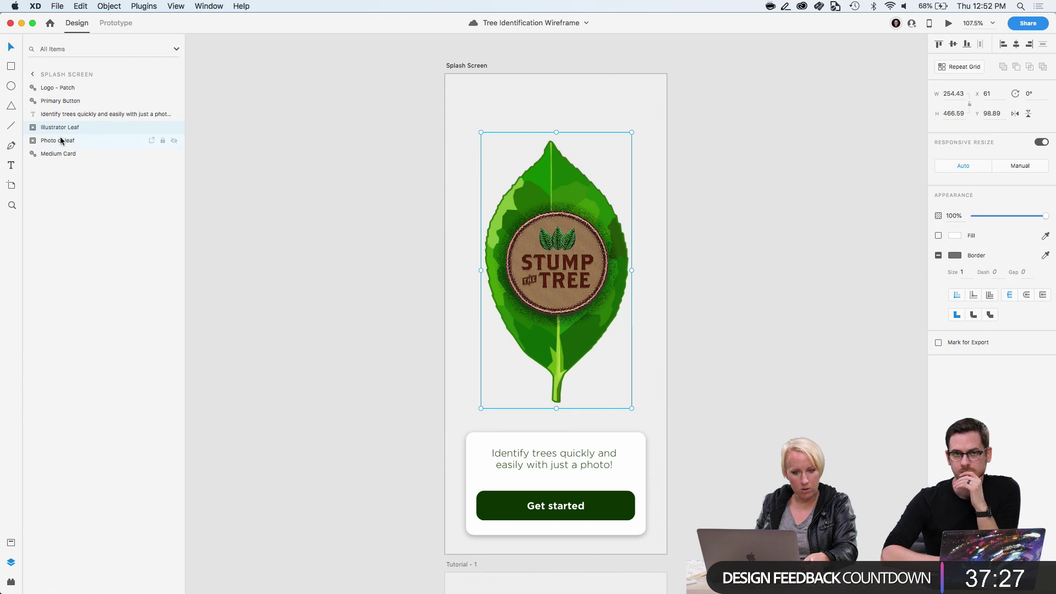
pyautogui.click(61, 142)
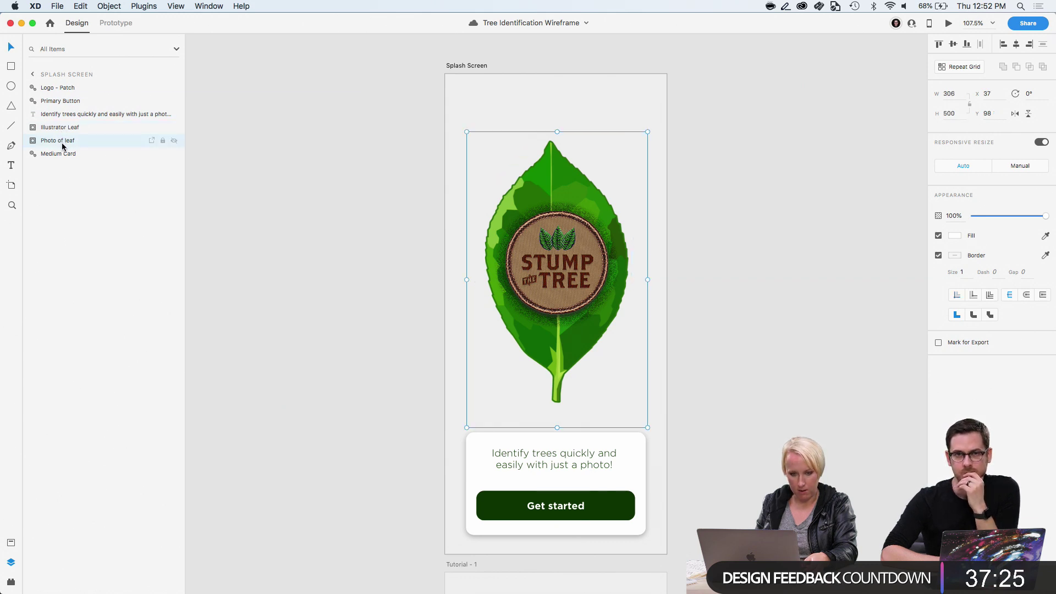
pyautogui.click(475, 447)
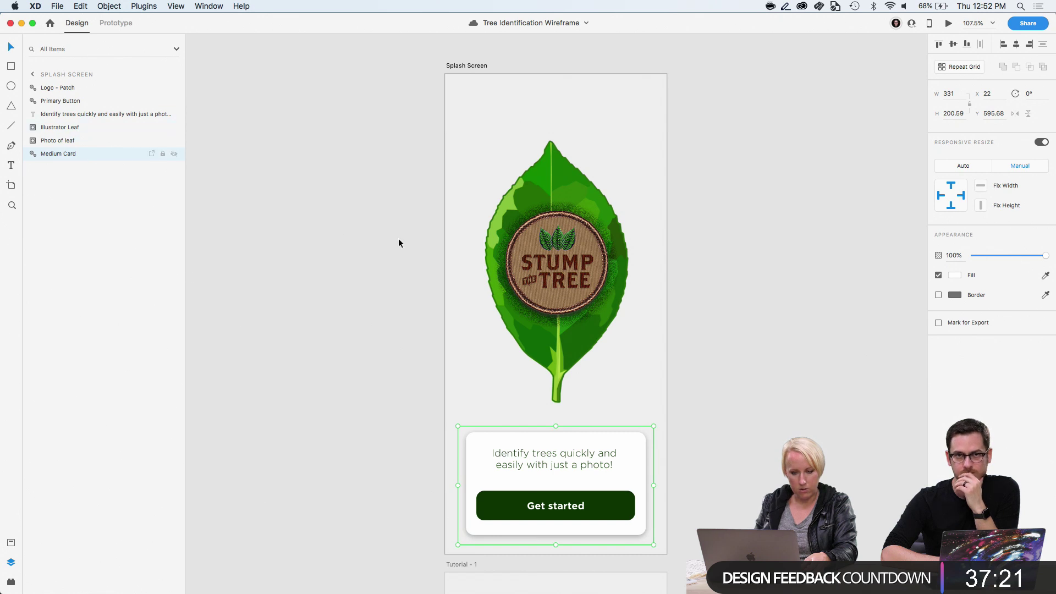
# Open the layers of the Tutorial - 1 artboard and expand the Tutorial1 group to compare its layer names
pyautogui.scroll(-6, 398, 239)
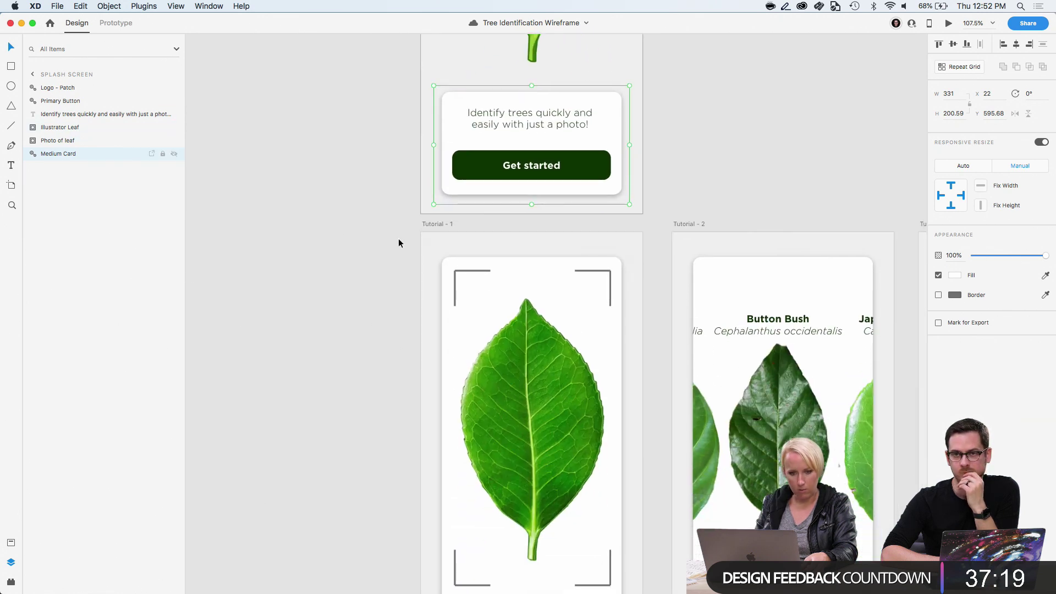
pyautogui.click(450, 223)
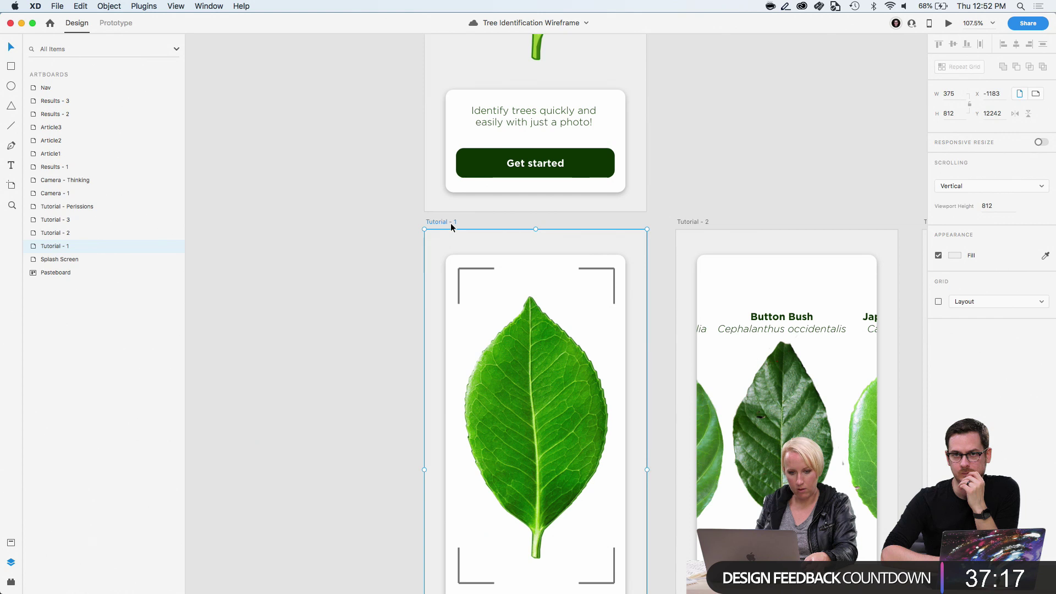
pyautogui.doubleClick(35, 248)
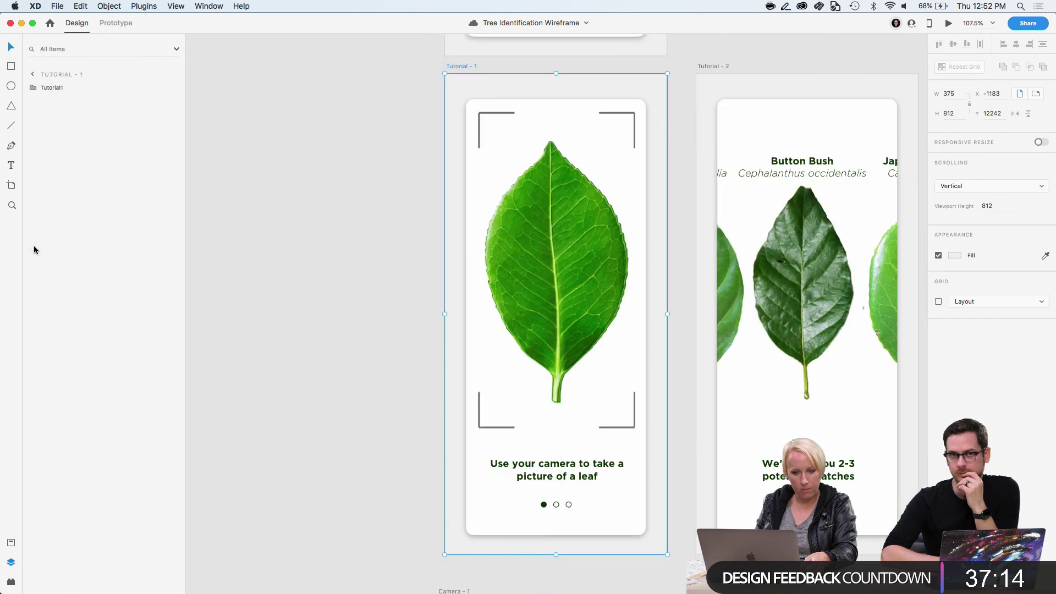
pyautogui.click(44, 87)
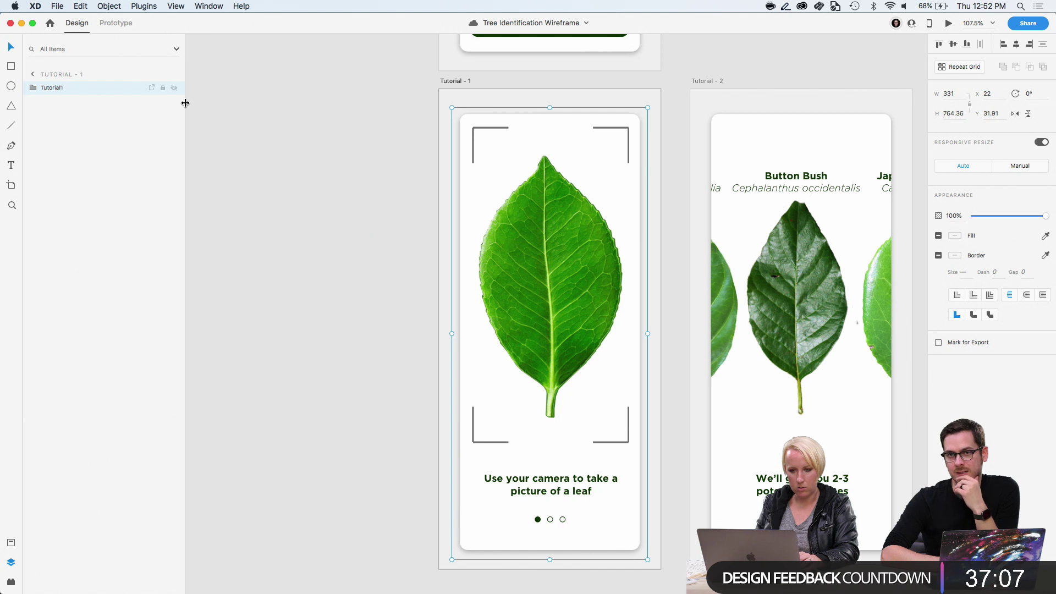
pyautogui.click(35, 89)
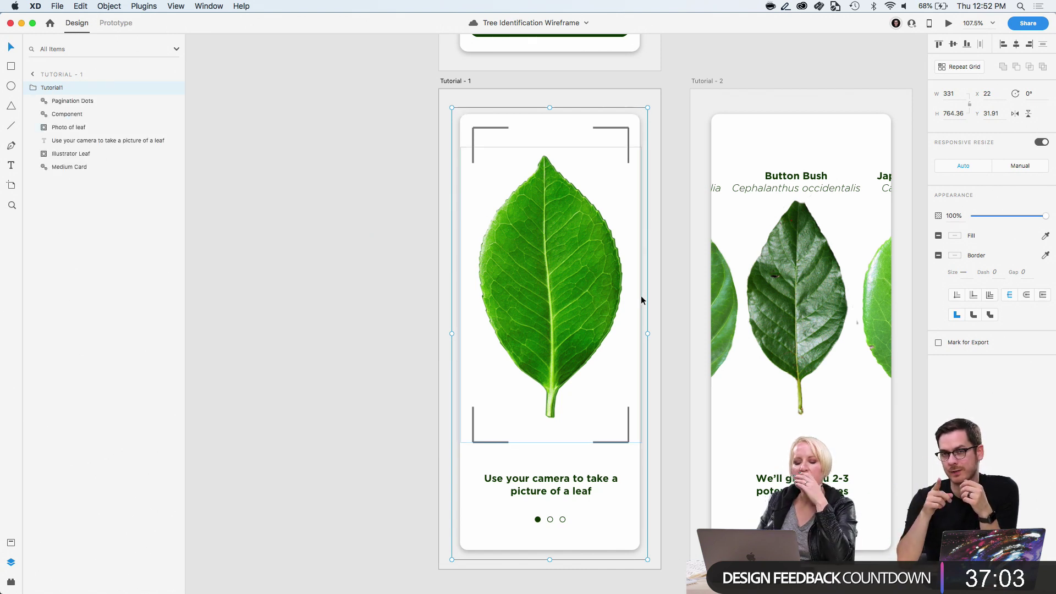
pyautogui.scroll(10, 641, 300)
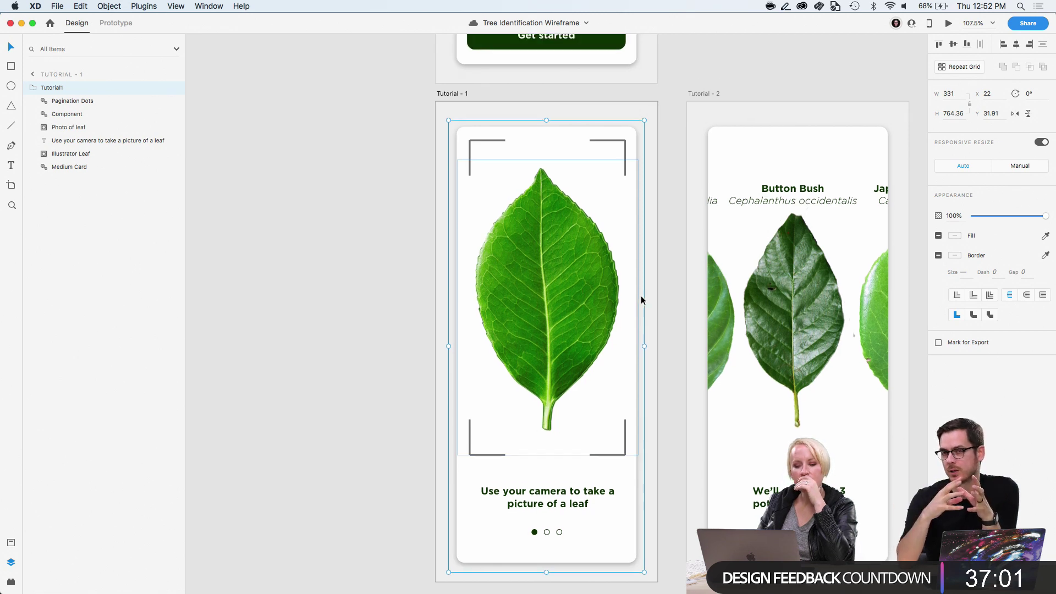
pyautogui.click(584, 327)
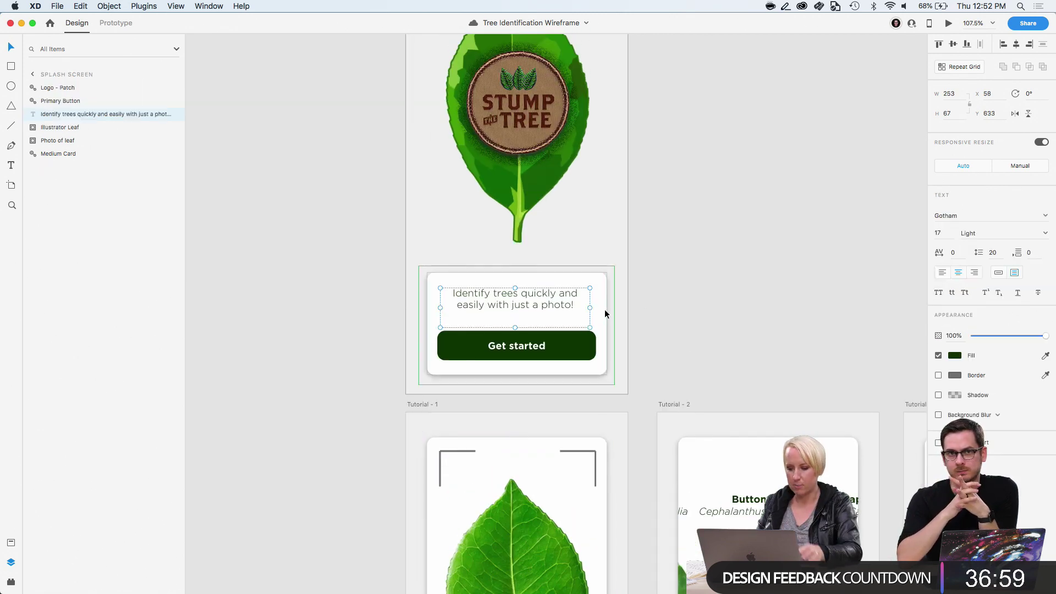
pyautogui.click(598, 325)
pyautogui.scroll(5, 603, 318)
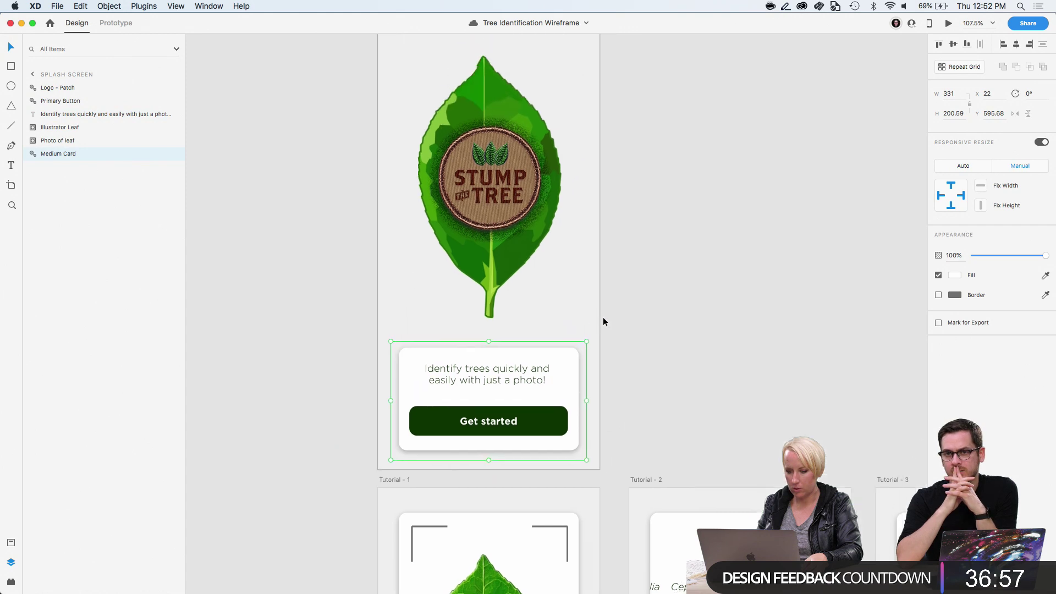
pyautogui.moveTo(575, 166); pyautogui.dragTo(464, 197)
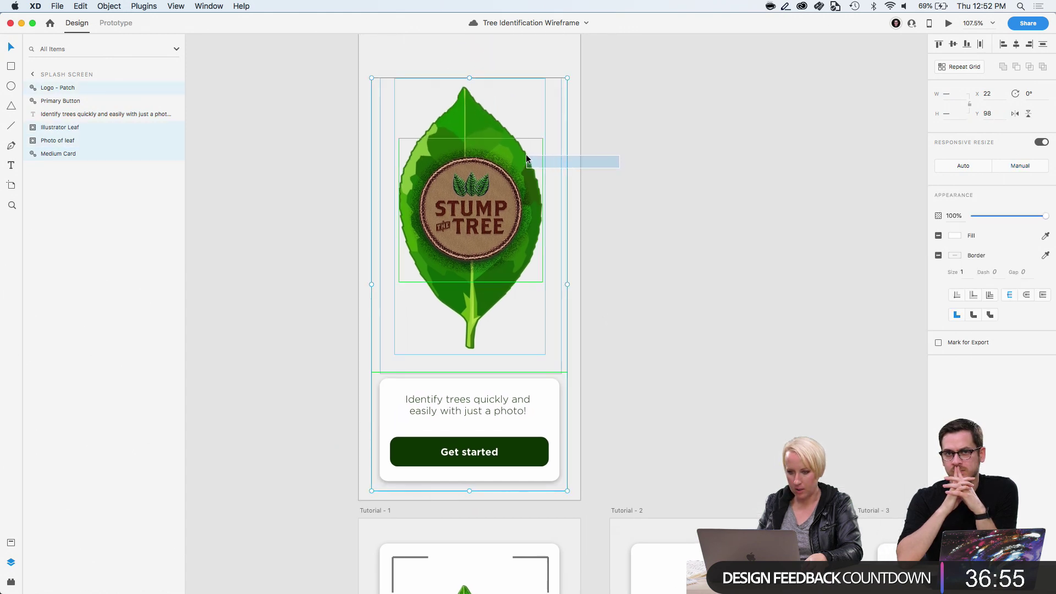
pyautogui.keyDown('super'); pyautogui.click(464, 197); pyautogui.keyUp('super')
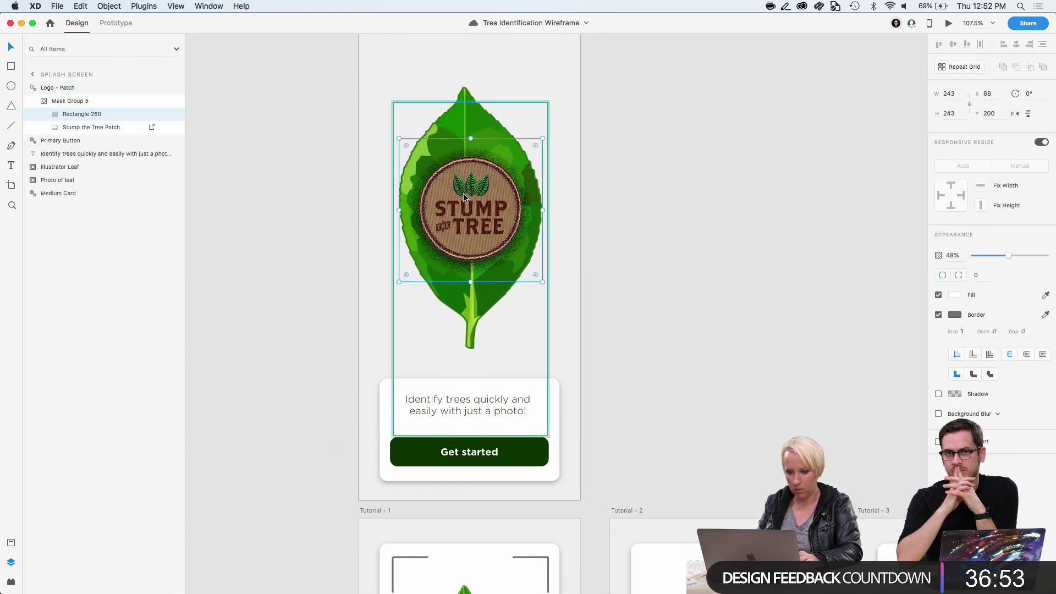
pyautogui.press('Escape')
pyautogui.press('Escape')
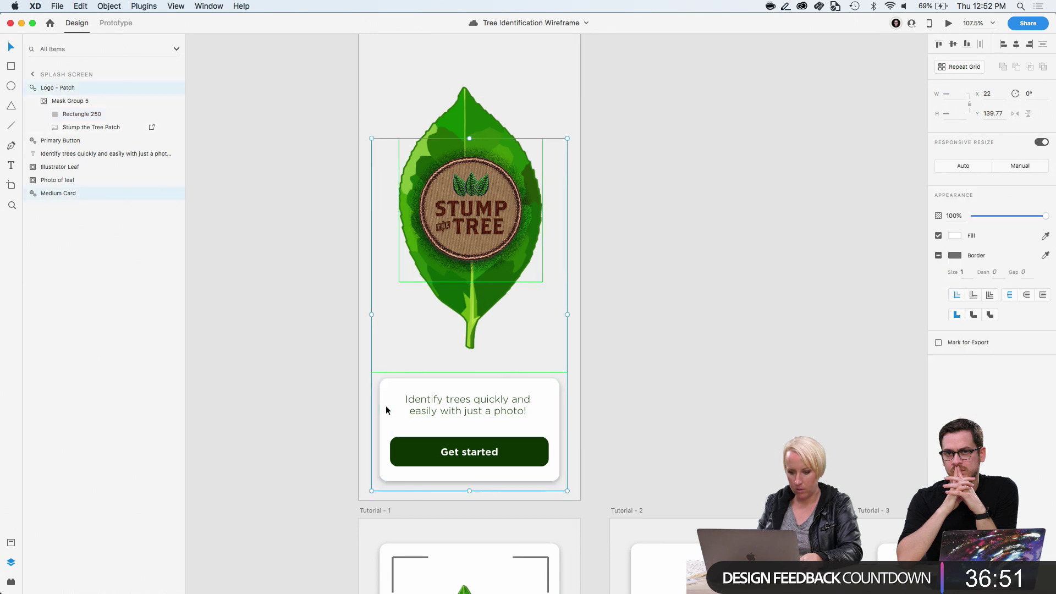
pyautogui.click(649, 394)
# Group the Splash Screen's Illustrator Leaf, Photo of leaf and Medium Card layers and name the group Tutorial1
pyautogui.click(544, 408)
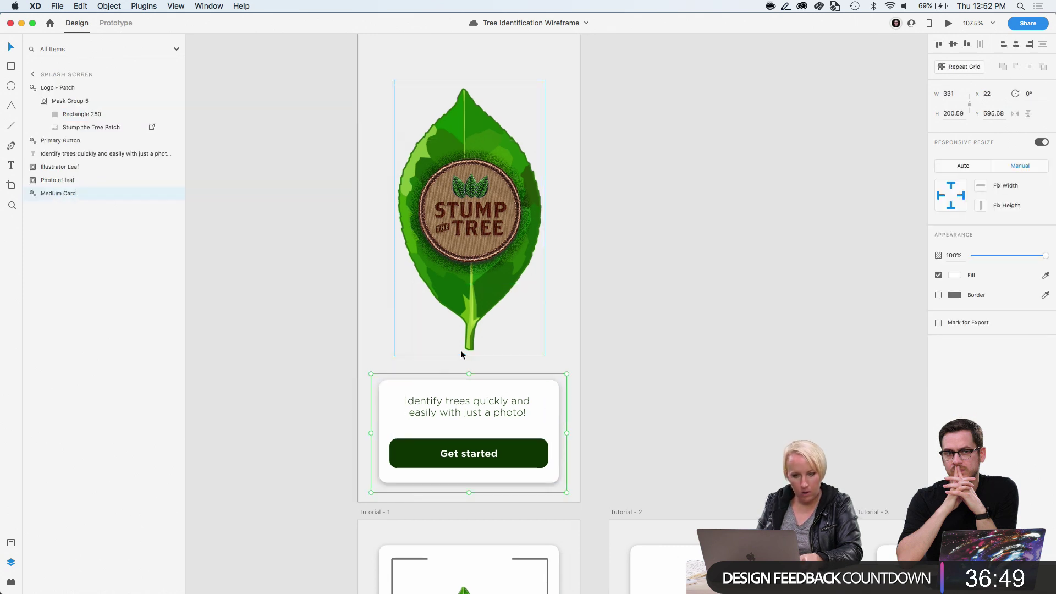
pyautogui.scroll(3, 460, 350)
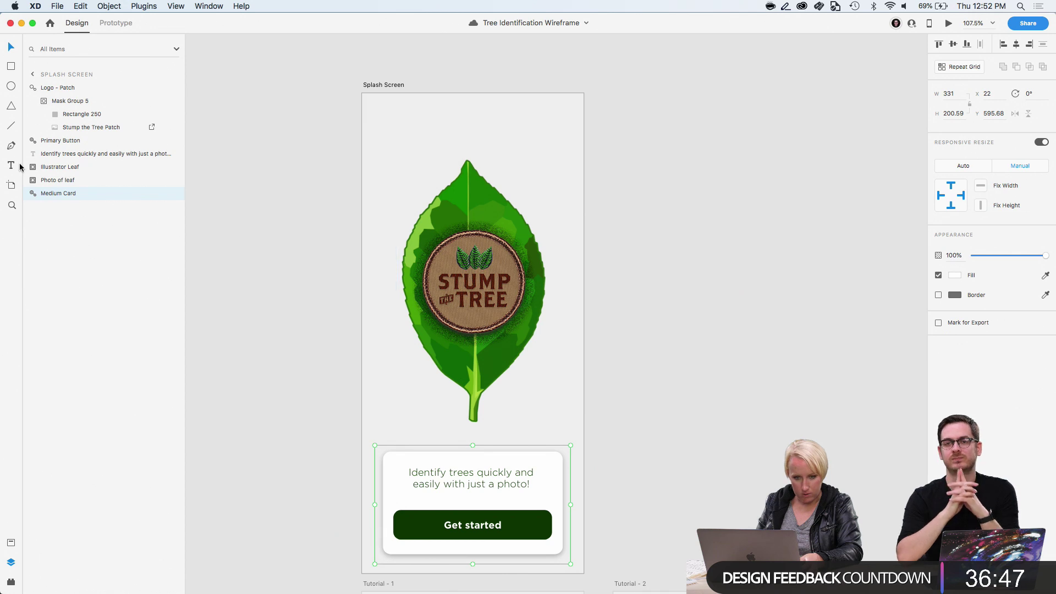
pyautogui.keyDown('shift'); pyautogui.click(61, 167); pyautogui.keyUp('shift')
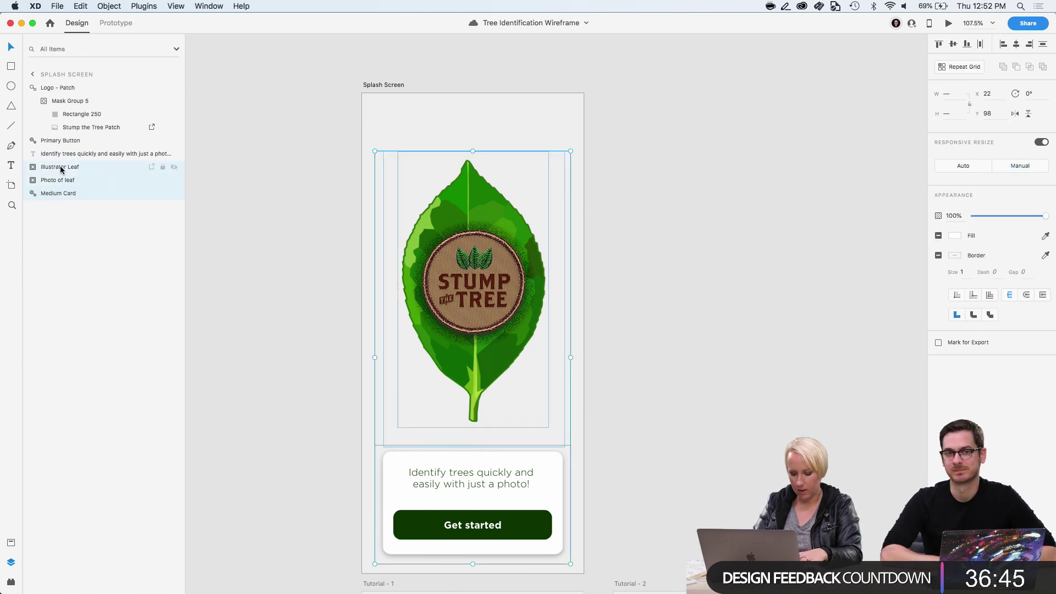
pyautogui.press('super+g')
pyautogui.doubleClick(60, 168)
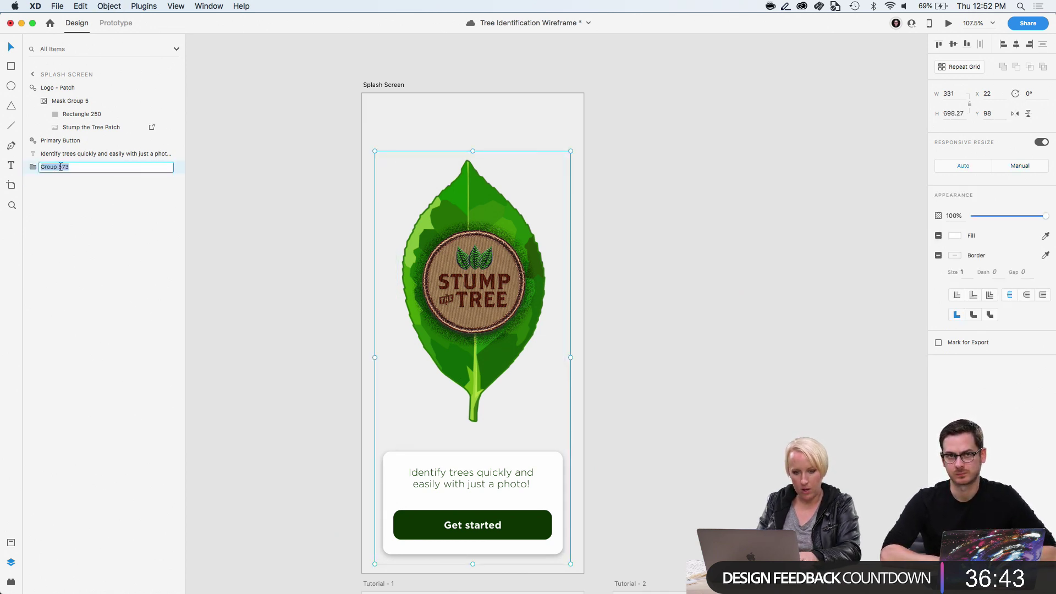
pyautogui.write('Tutorial1')
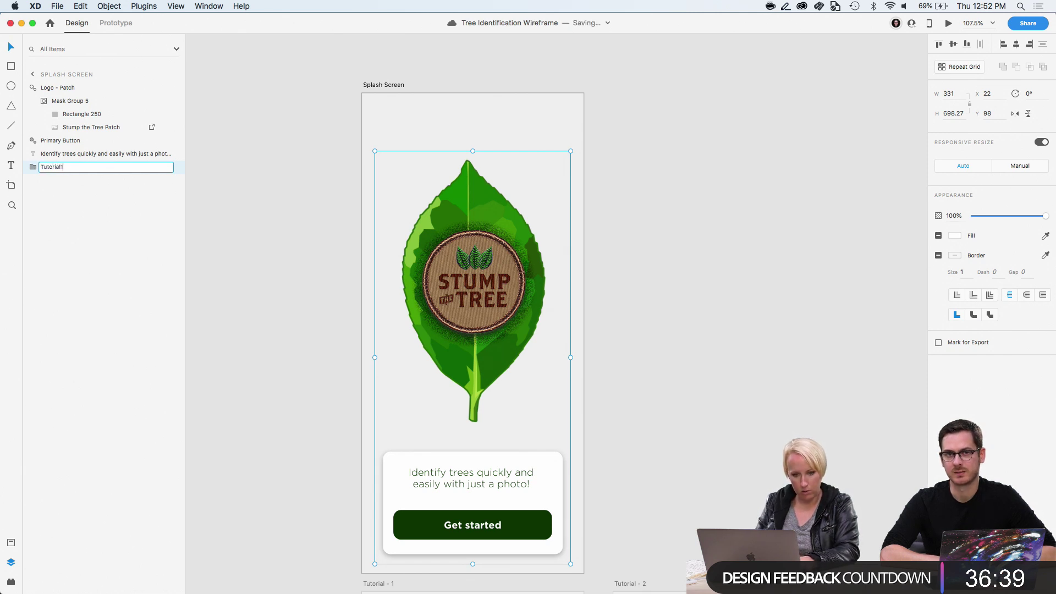
pyautogui.click(256, 293)
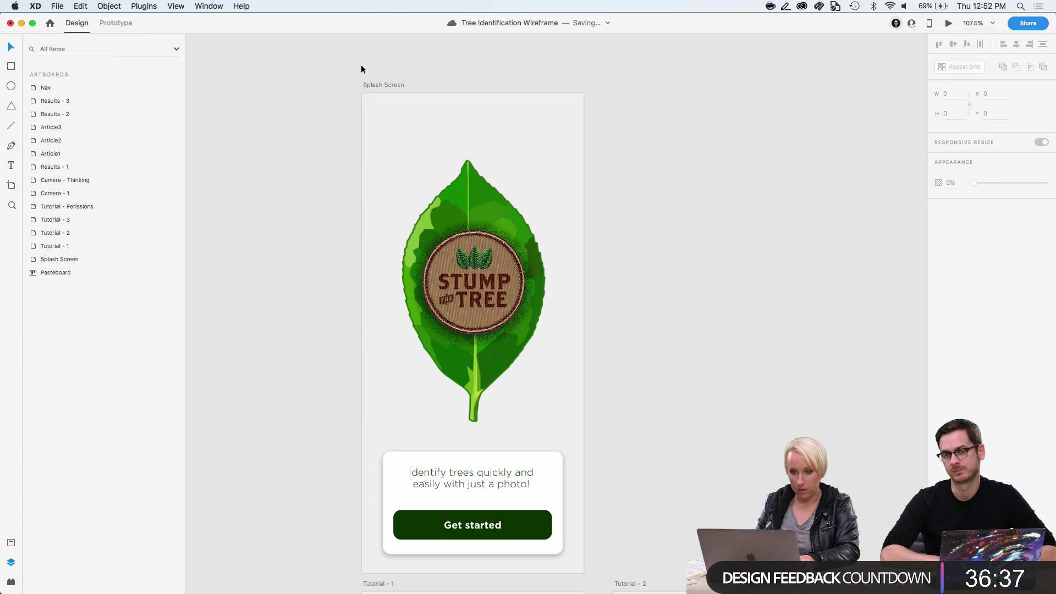
# Preview the prototype from the Splash Screen artboard, play the Get started animation, reopen the preview and close it
pyautogui.click(376, 84)
pyautogui.click(948, 23)
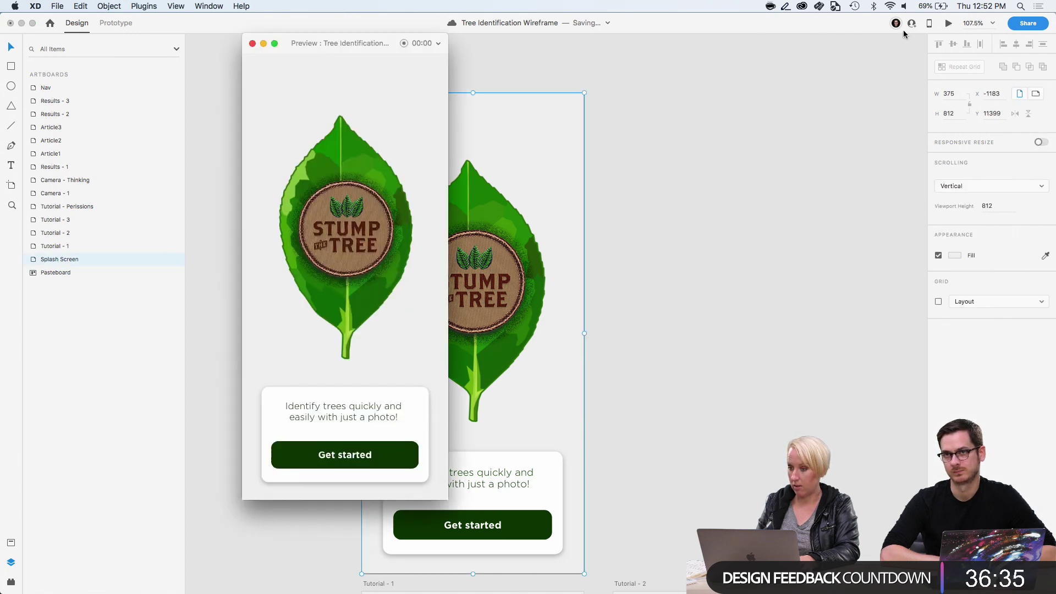
pyautogui.click(337, 451)
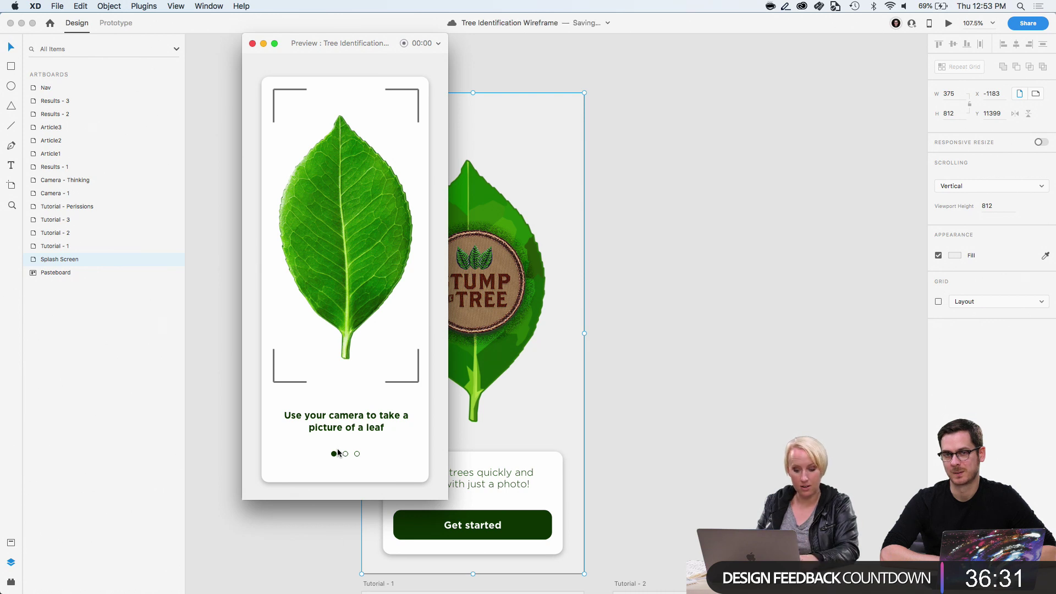
pyautogui.press('super+w')
pyautogui.click(948, 23)
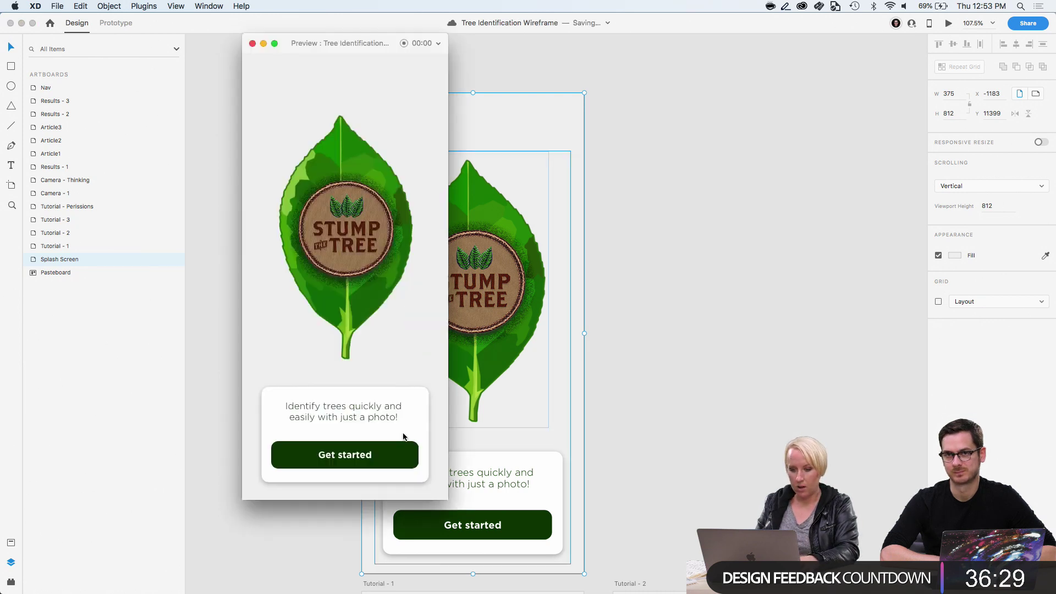
pyautogui.click(252, 43)
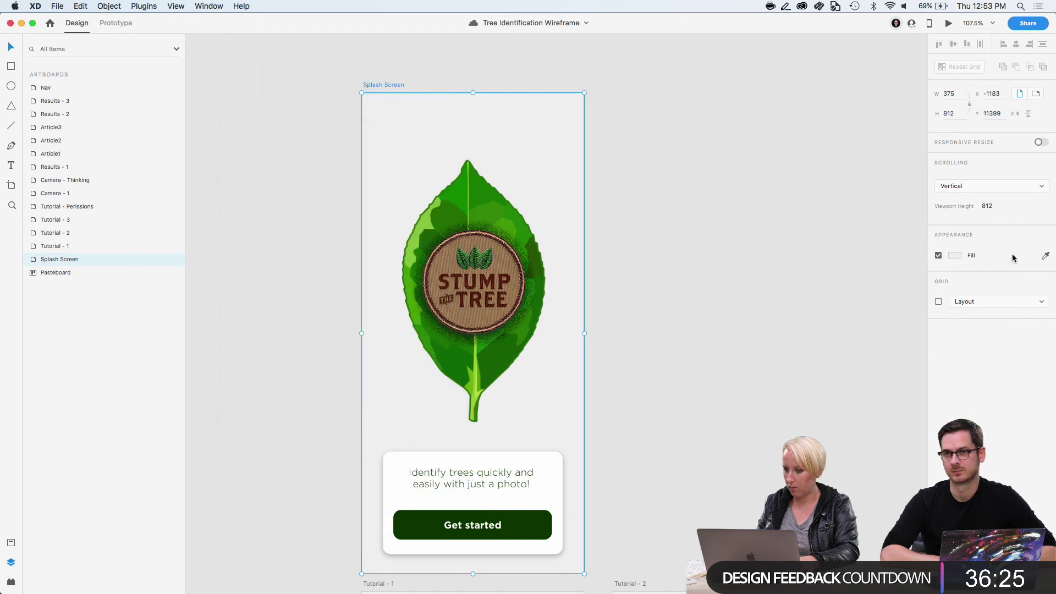
# In Prototype mode, set the duration of the Get started button's Auto-Animate interaction to 3 s
pyautogui.scroll(-3, 477, 358)
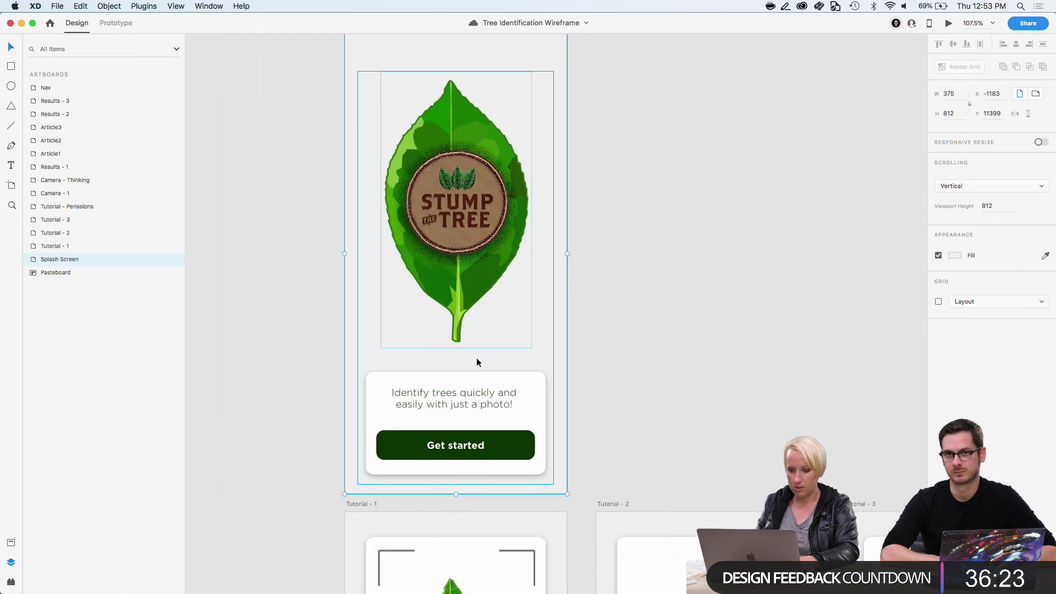
pyautogui.click(486, 451)
pyautogui.click(629, 413)
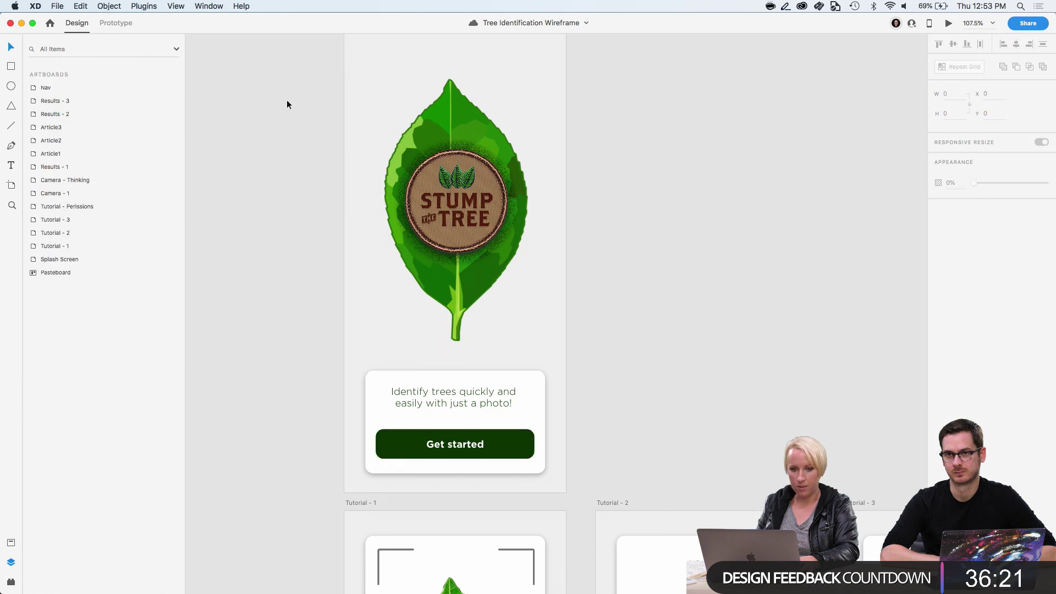
pyautogui.click(116, 22)
pyautogui.click(467, 444)
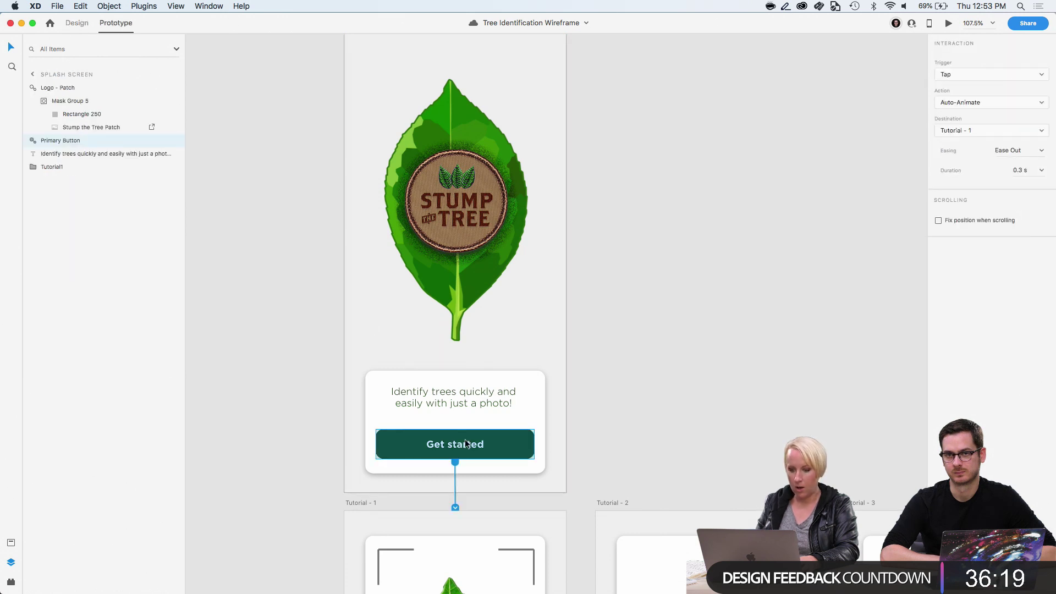
pyautogui.click(1042, 170)
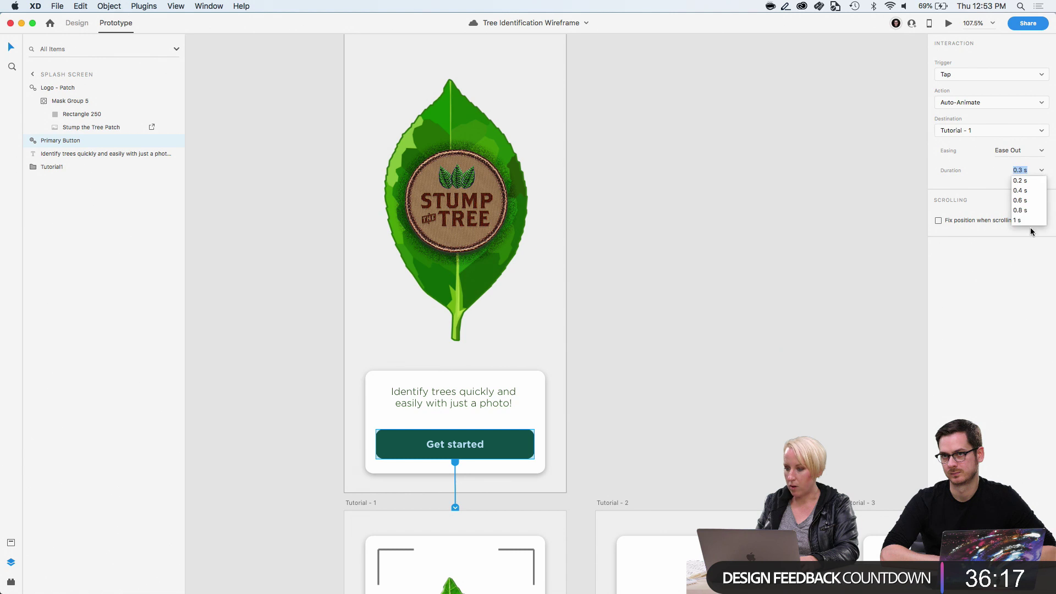
pyautogui.write('3')
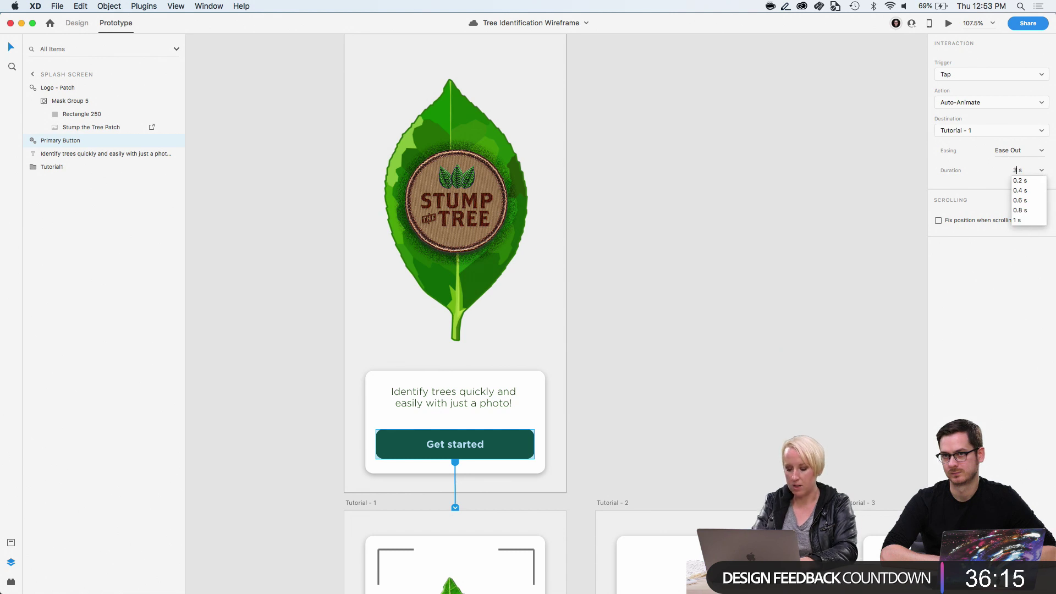
pyautogui.press('Return')
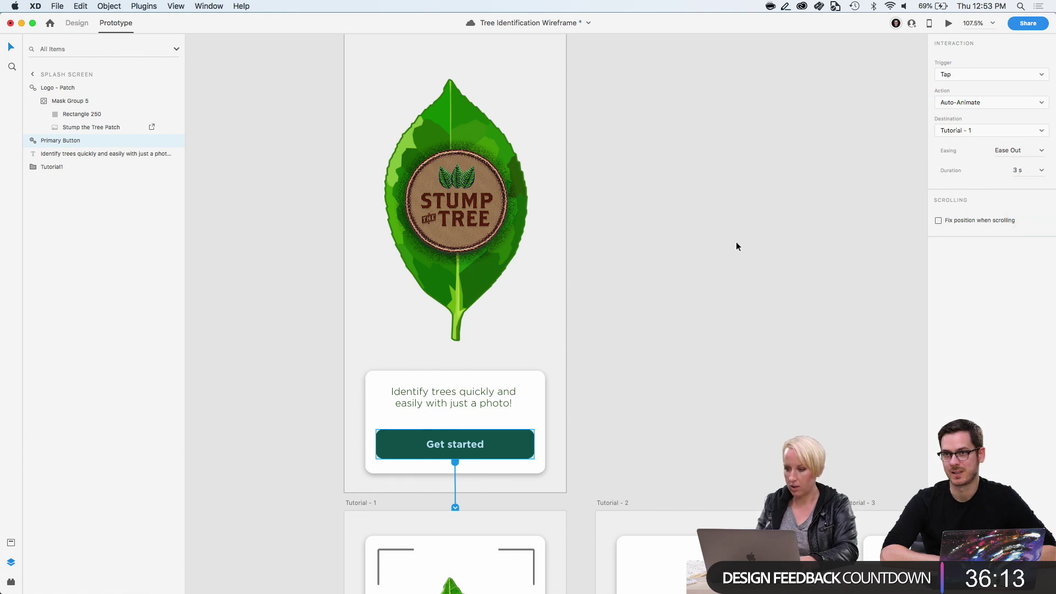
pyautogui.click(736, 242)
# Play the slowed Get started animation in the preview twice to examine how the layers transition, and close the preview
pyautogui.scroll(1, 451, 184)
pyautogui.click(948, 23)
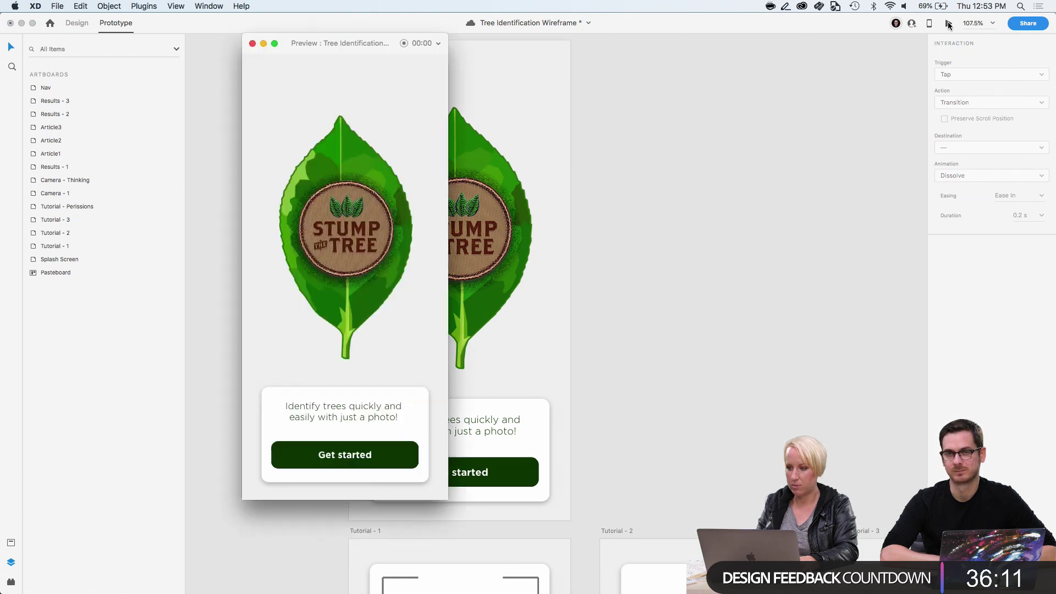
pyautogui.click(382, 466)
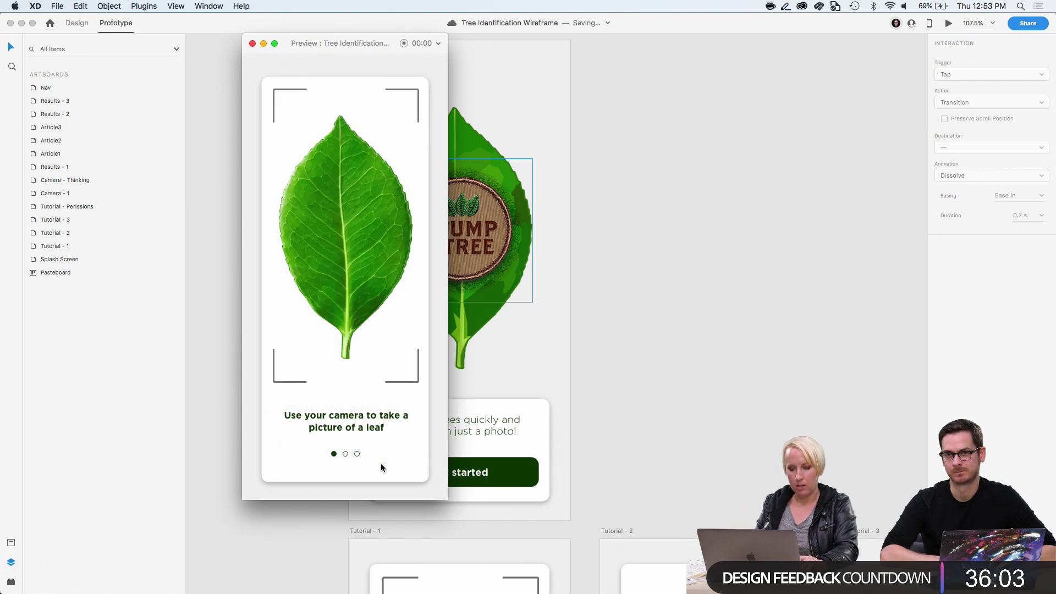
pyautogui.click(252, 44)
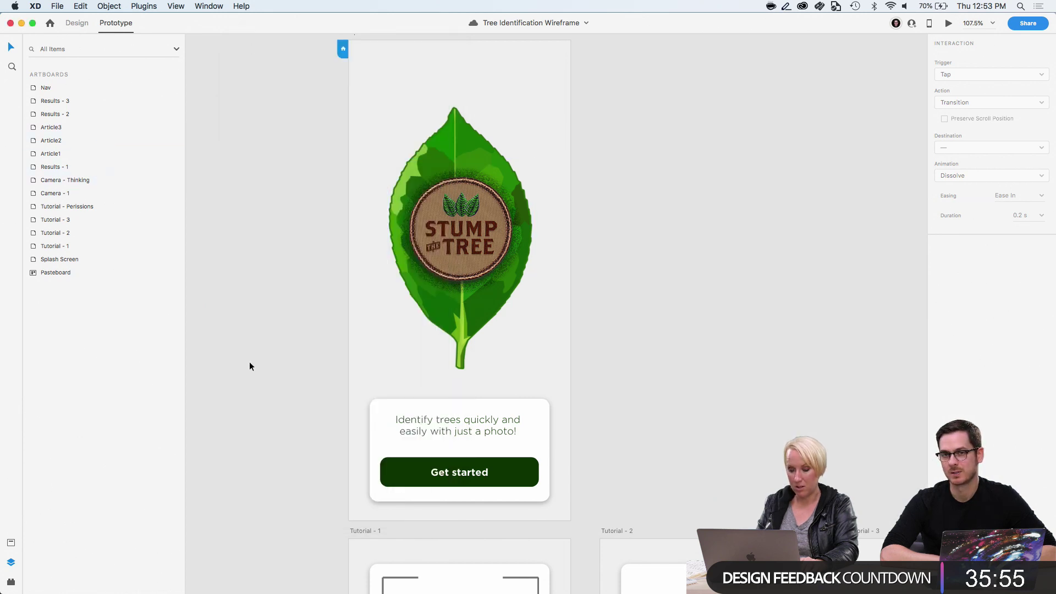
pyautogui.click(948, 23)
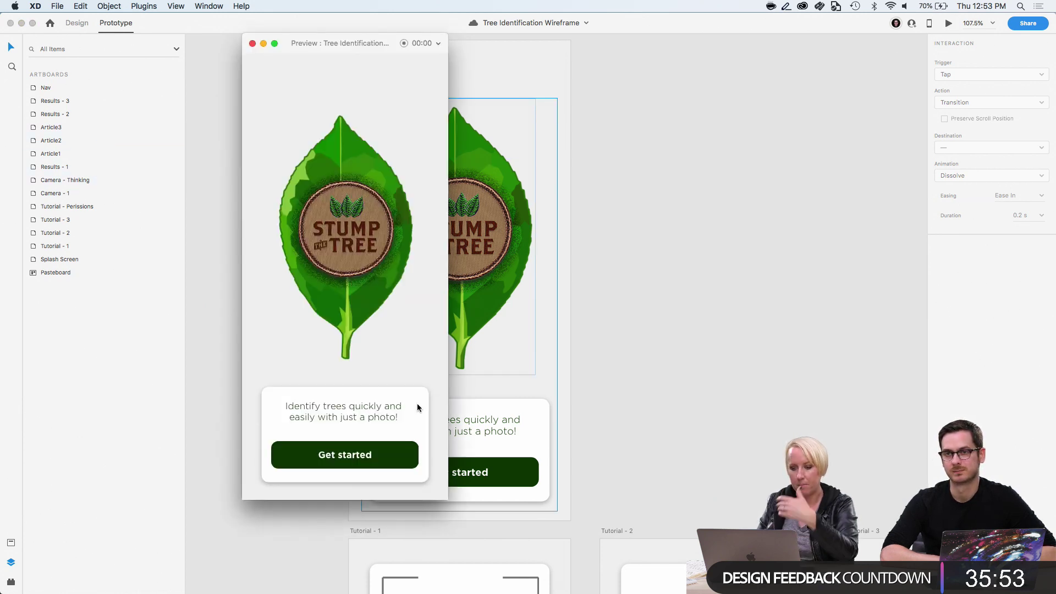
pyautogui.click(339, 458)
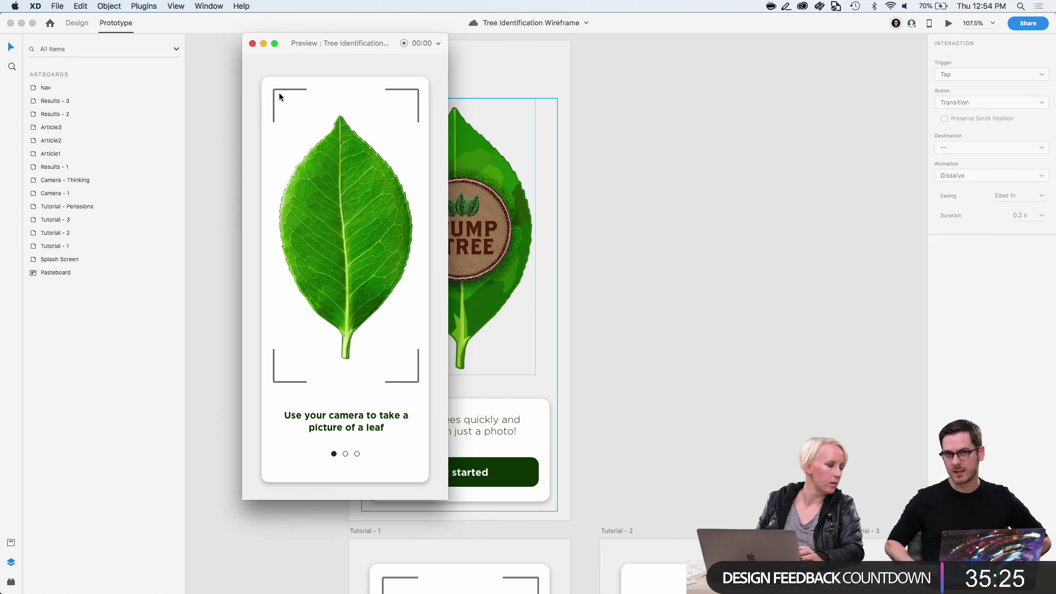
pyautogui.click(253, 43)
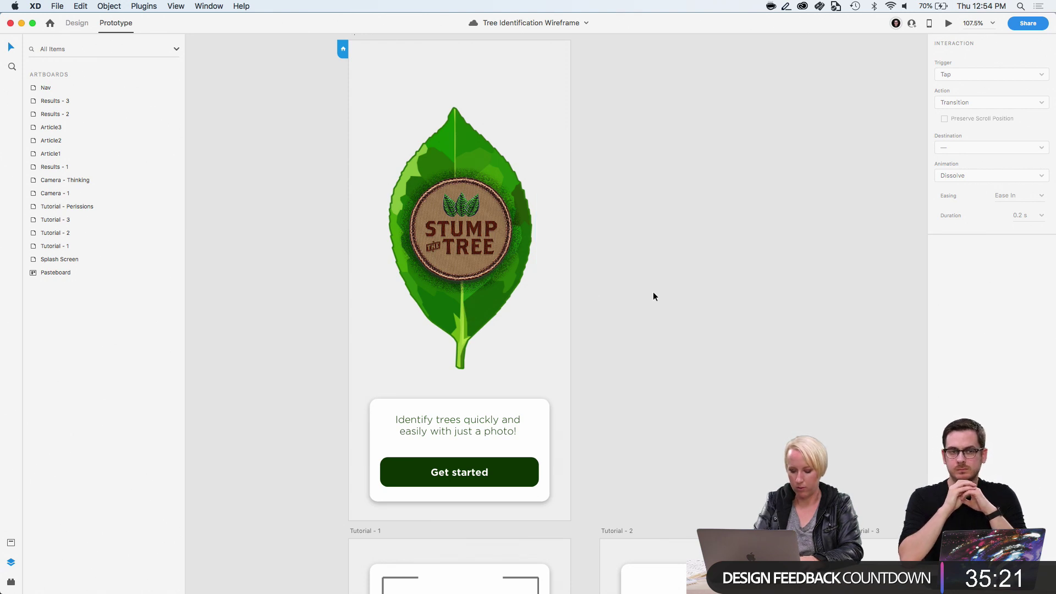
# In Design mode, draw a rectangle about 301 × 493 over the Splash Screen's leaf and name it Mask
pyautogui.click(86, 26)
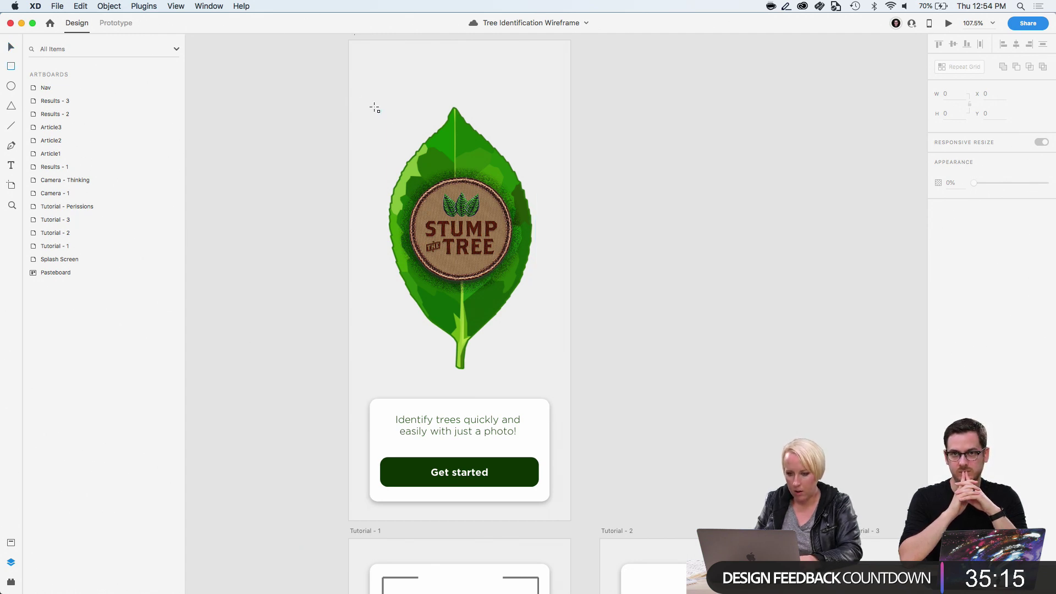
pyautogui.press('r')
pyautogui.moveTo(368, 99)
pyautogui.mouseDown()
pyautogui.moveTo(510, 354)
pyautogui.moveTo(545, 390)
pyautogui.mouseUp()
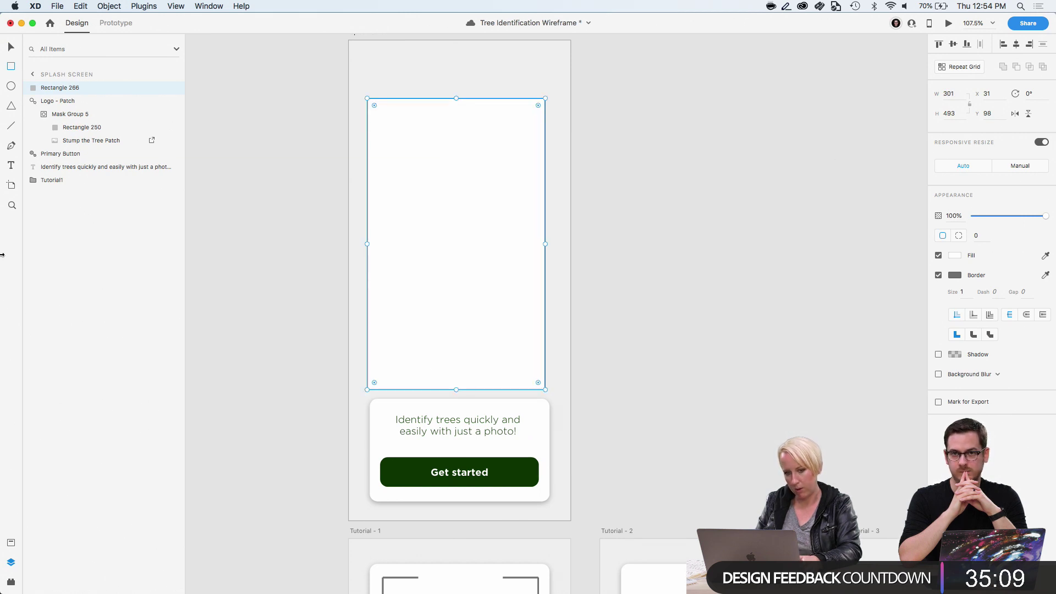
pyautogui.doubleClick(40, 88)
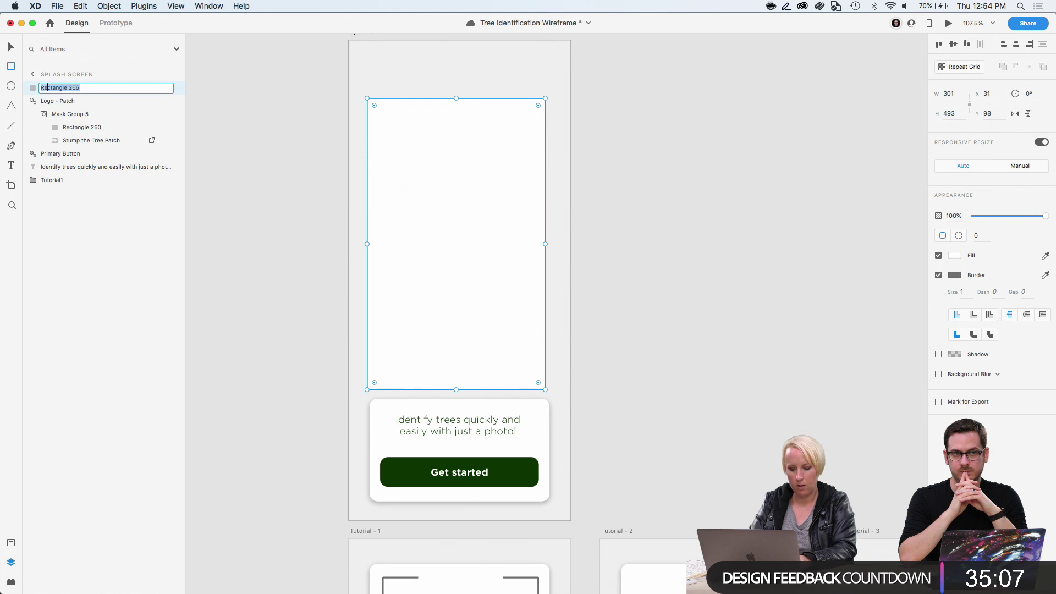
pyautogui.write('Mask')
pyautogui.press('Return')
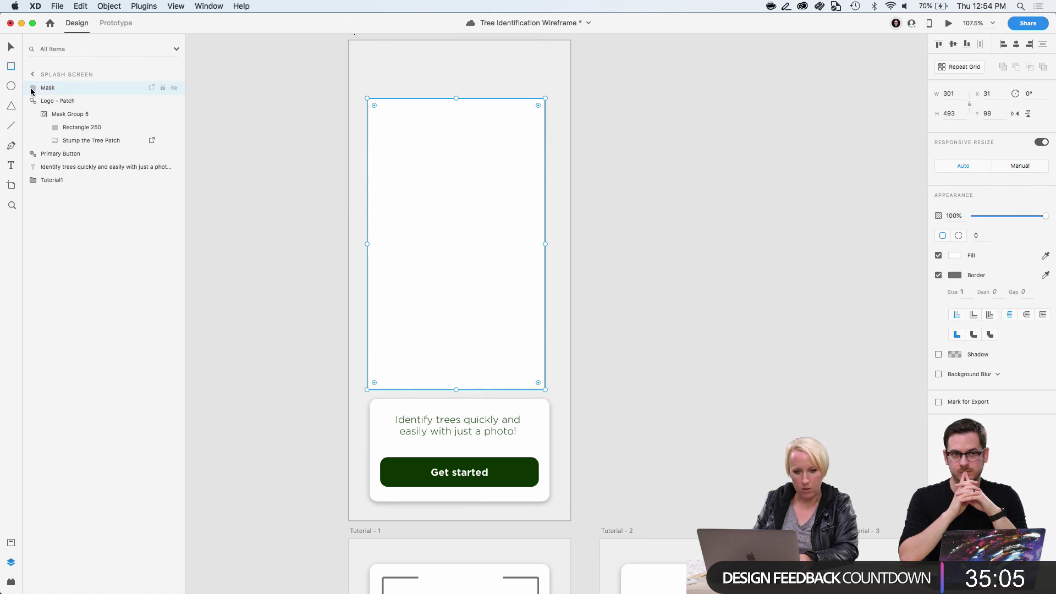
# Move the Mask rectangle into the Tutorial1 group above Illustrator Leaf and mask Illustrator Leaf with it
pyautogui.moveTo(32, 91); pyautogui.dragTo(56, 182)
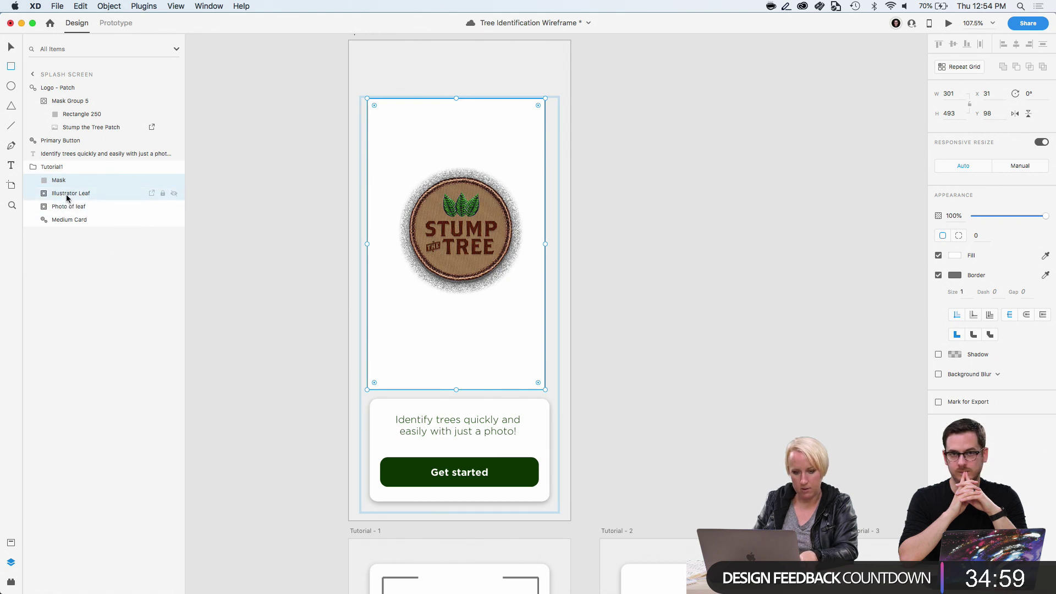
pyautogui.keyDown('shift'); pyautogui.click(67, 194); pyautogui.keyUp('shift')
pyautogui.press('super+shift+m')
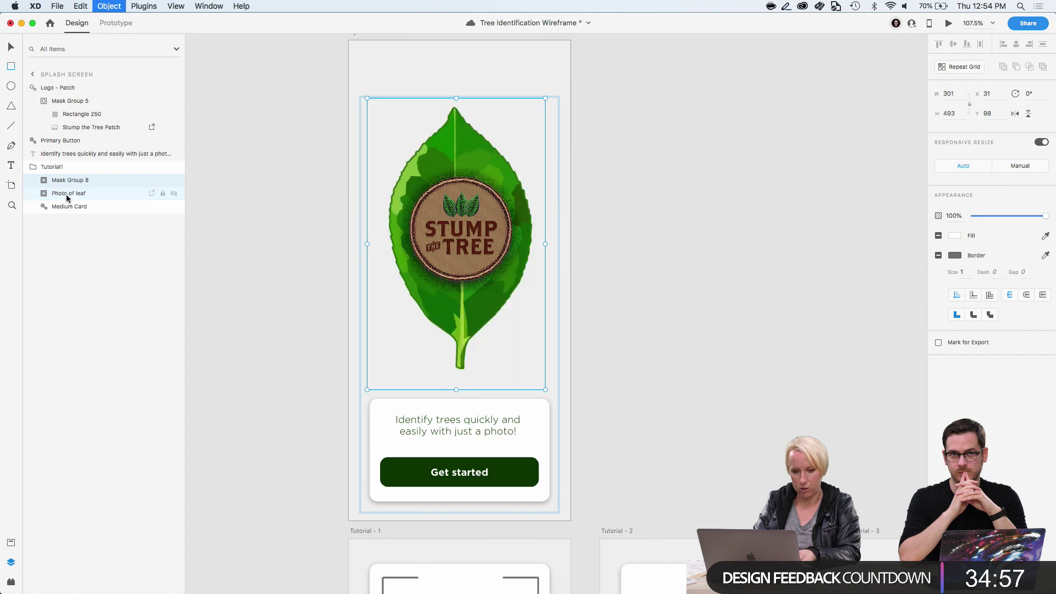
pyautogui.doubleClick(68, 180)
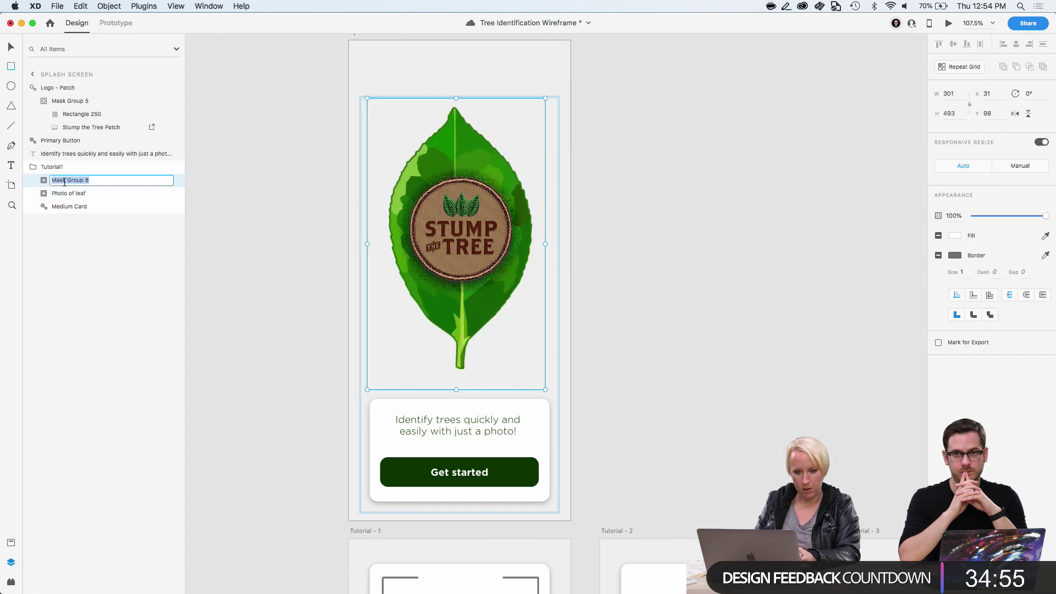
pyautogui.write('Illustrator')
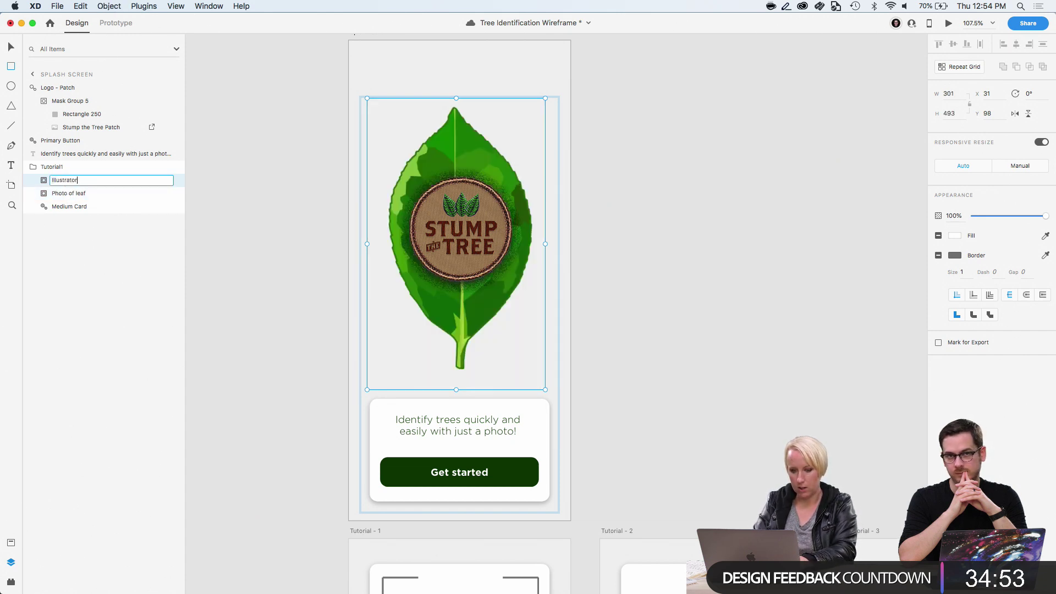
pyautogui.press('BackSpace')
pyautogui.press('BackSpace')
pyautogui.write('ed Leaf')
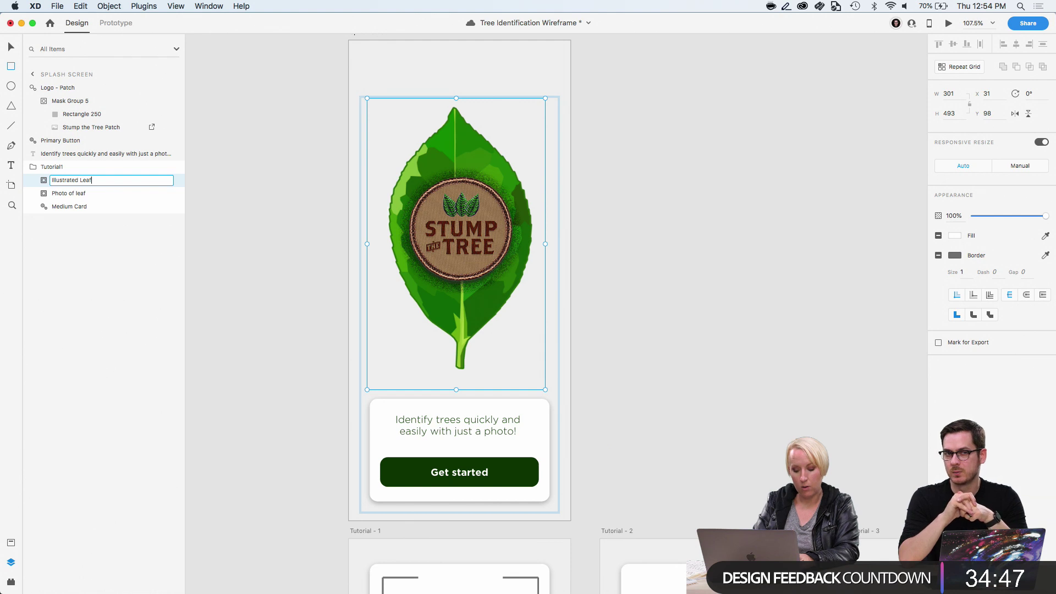
pyautogui.press('Escape')
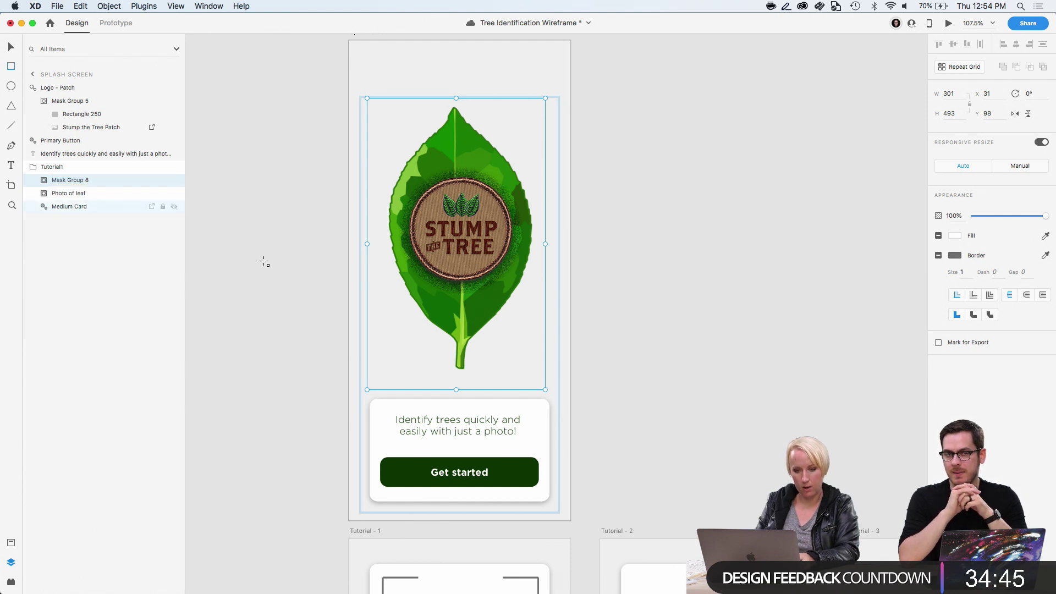
pyautogui.click(109, 290)
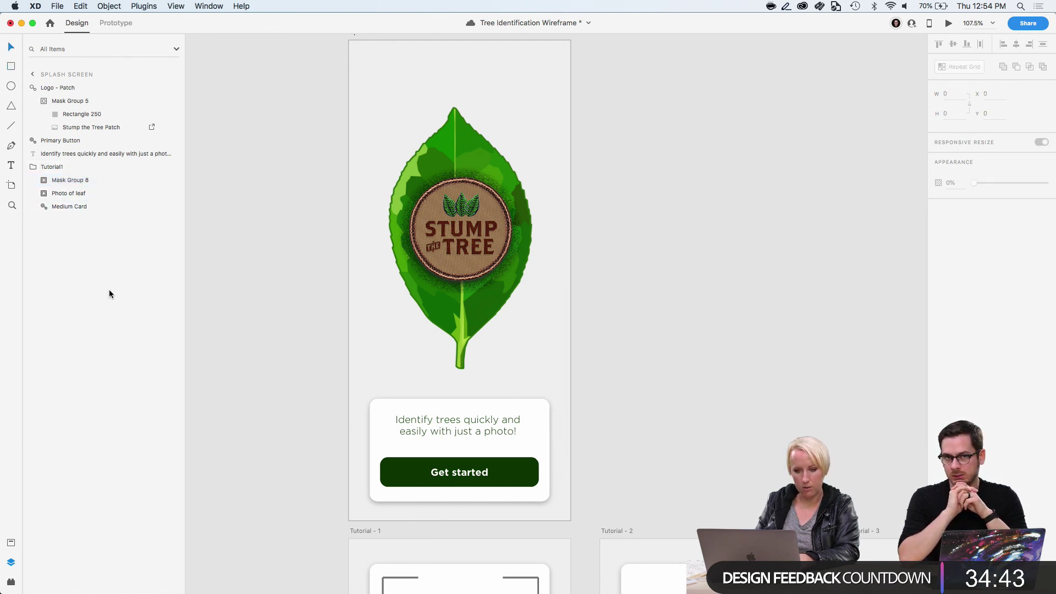
# Undo the masking of Illustrator Leaf and delete the Mask rectangle from the Splash Screen's Tutorial1 group
pyautogui.press('super+z')
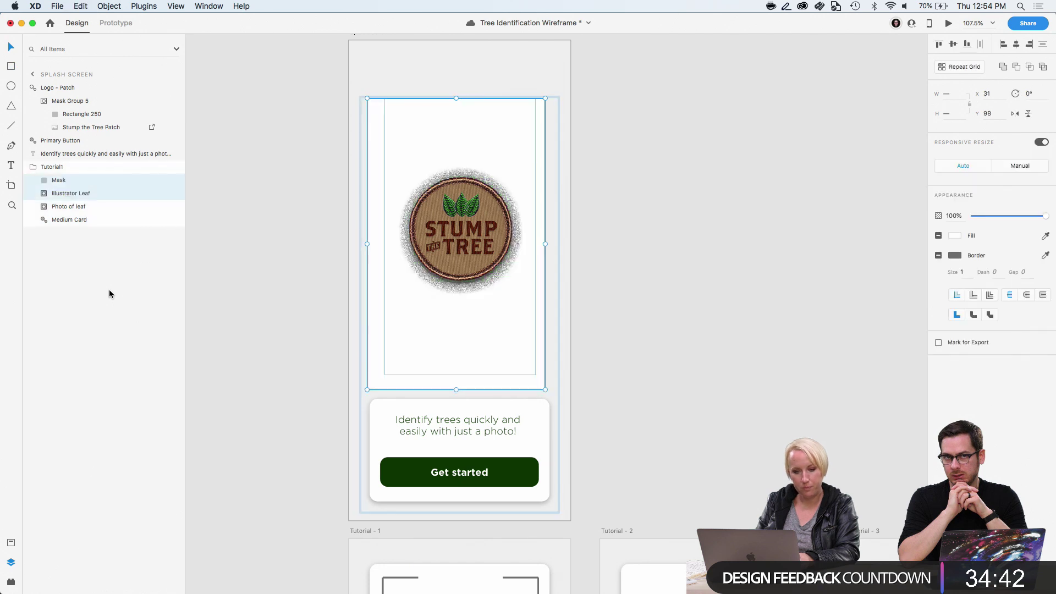
pyautogui.click(76, 198)
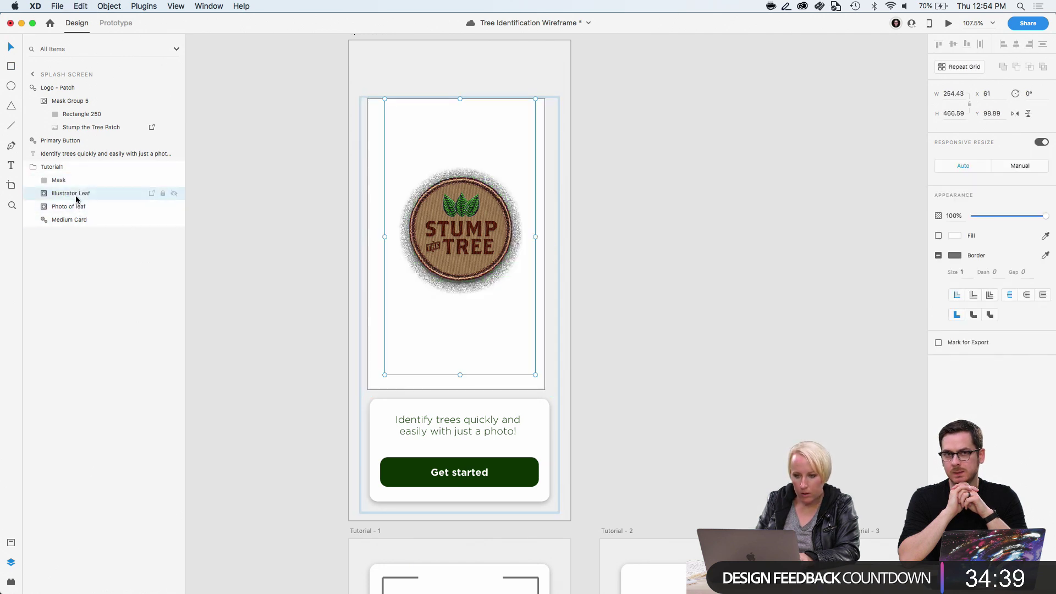
pyautogui.click(62, 179)
pyautogui.press('Delete')
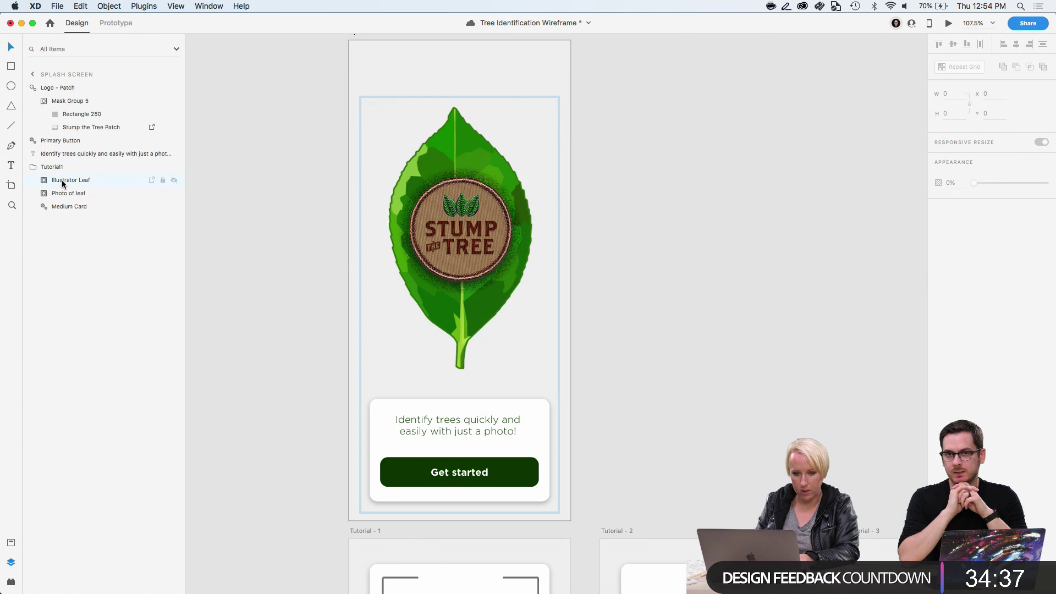
pyautogui.click(62, 180)
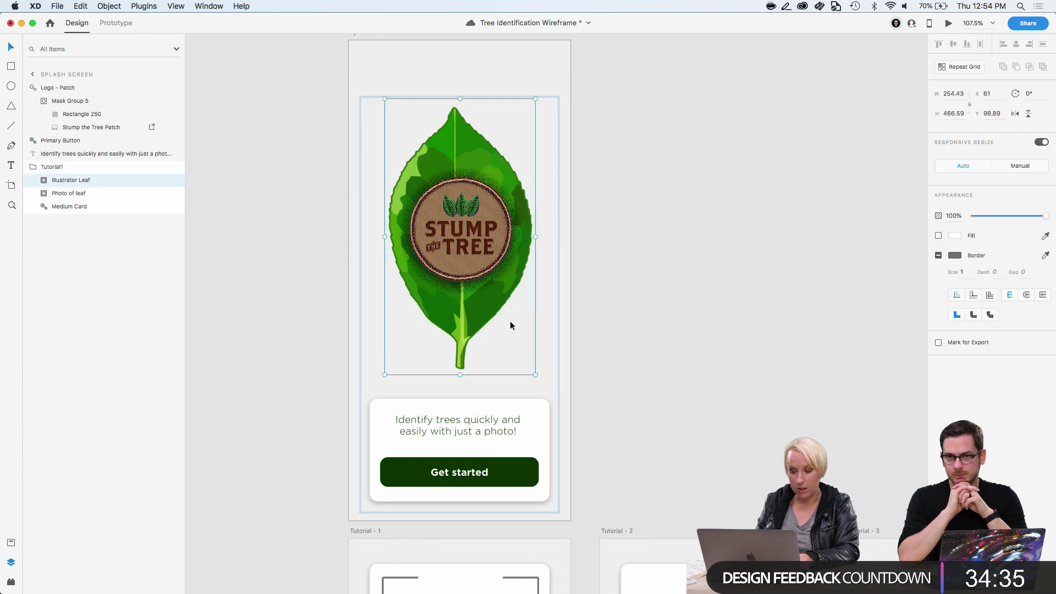
# On the Tutorial - 1 artboard, extend Illustrator Leaf's mask rectangle up to the card's top edge and collapse its height to a thin strip there
pyautogui.scroll(-10, 510, 321)
pyautogui.click(460, 302)
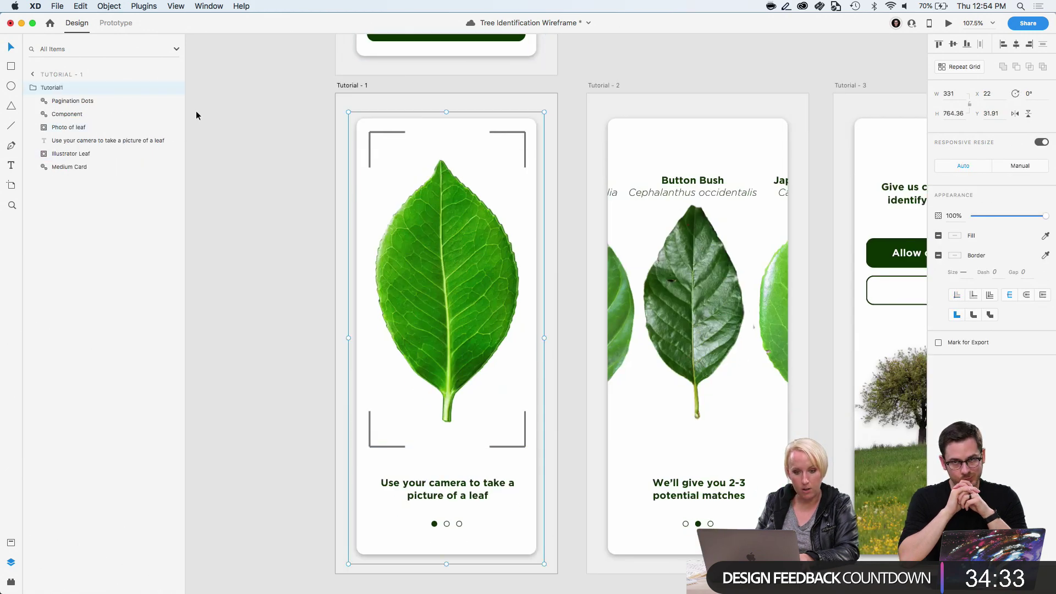
pyautogui.click(62, 157)
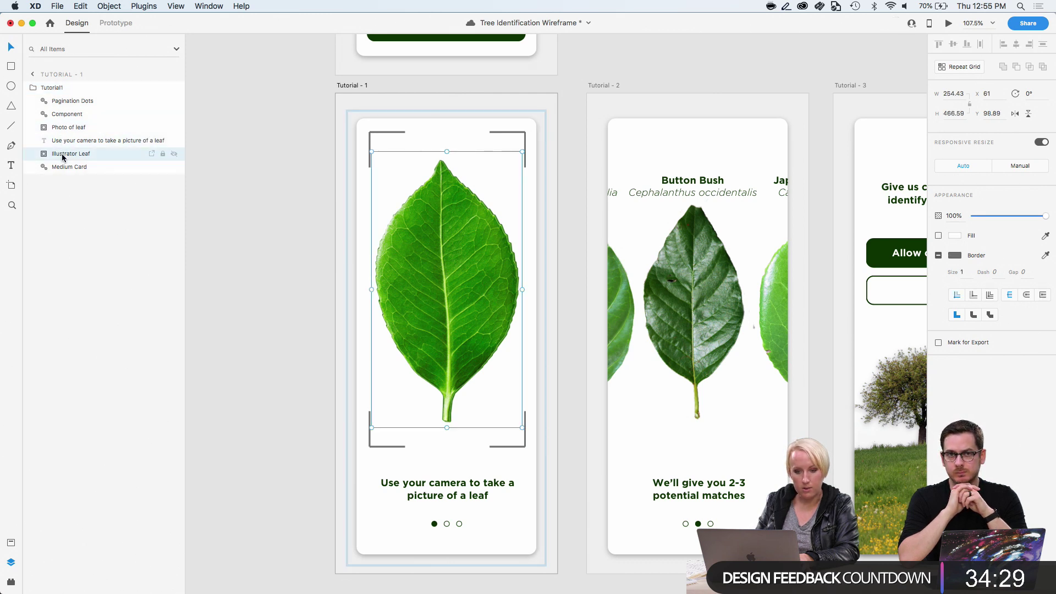
pyautogui.click(38, 153)
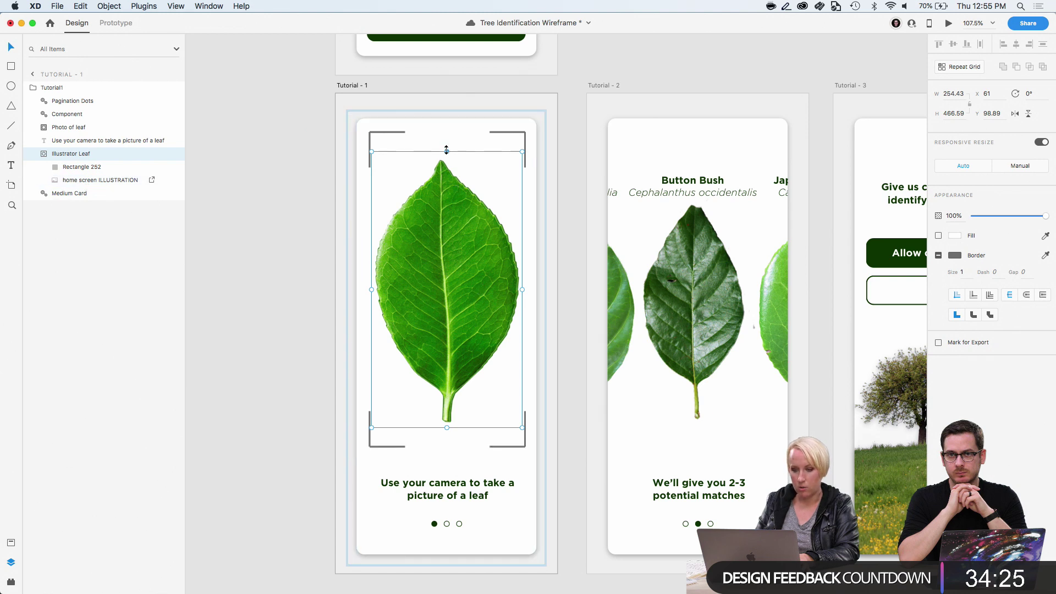
pyautogui.click(82, 166)
pyautogui.moveTo(447, 152); pyautogui.dragTo(448, 118)
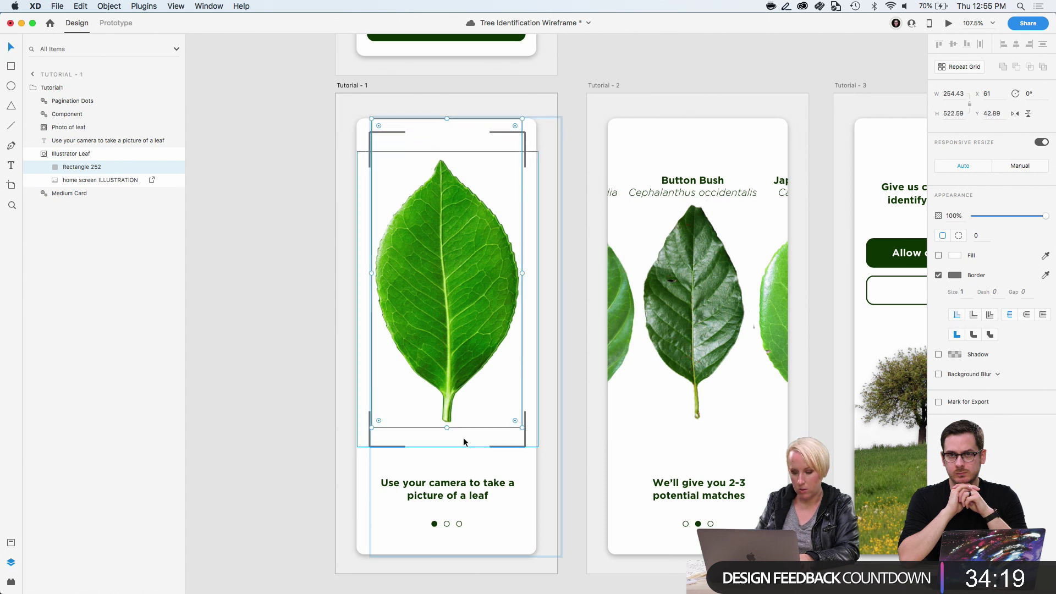
pyautogui.moveTo(446, 429); pyautogui.dragTo(451, 123)
pyautogui.click(283, 213)
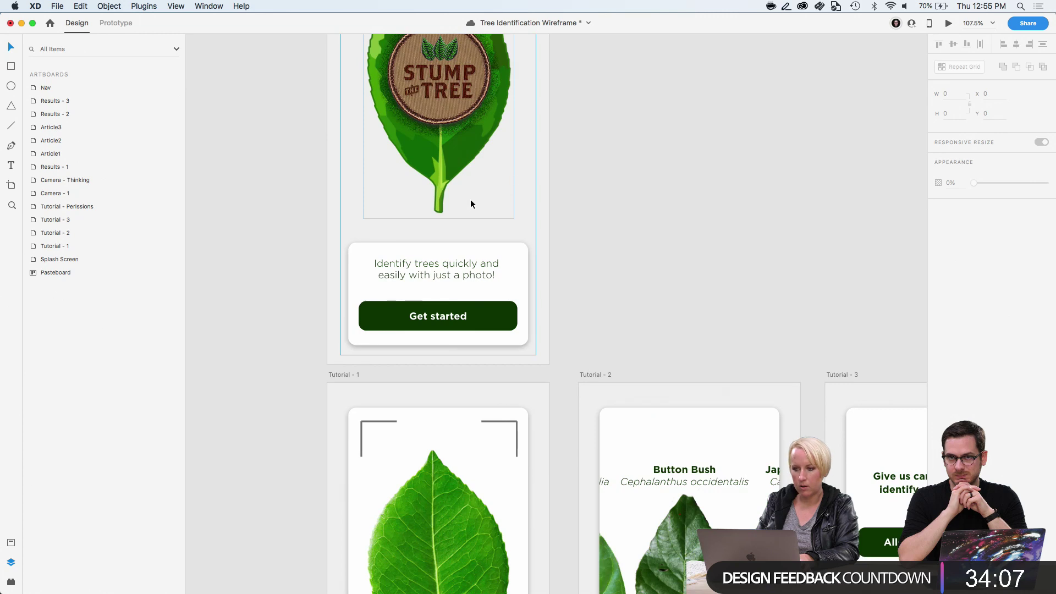
# Play the Get started transition in the preview to check the leaf reveal, and close the preview
pyautogui.click(948, 23)
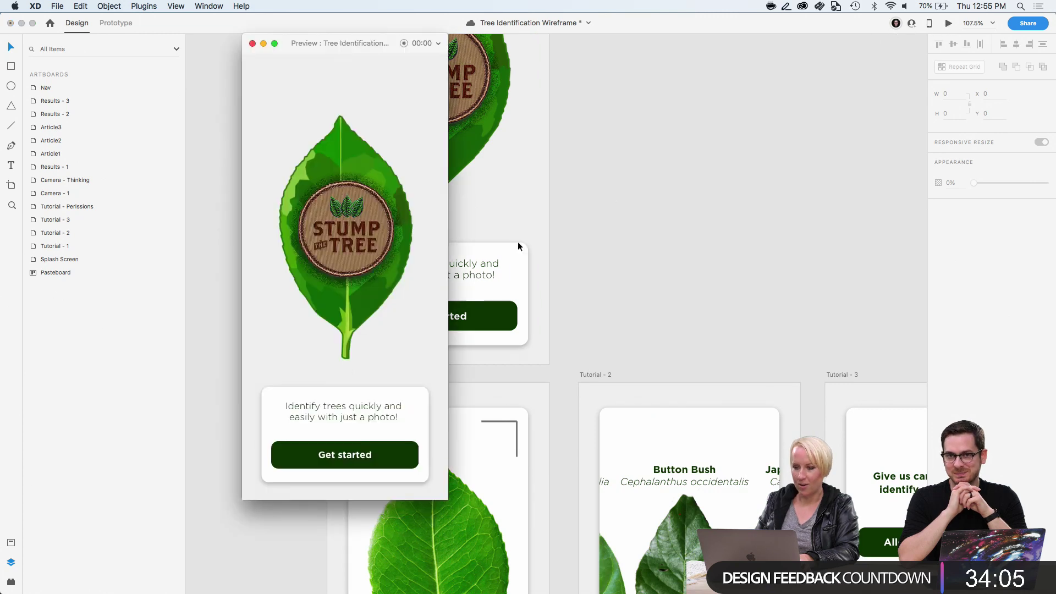
pyautogui.click(298, 452)
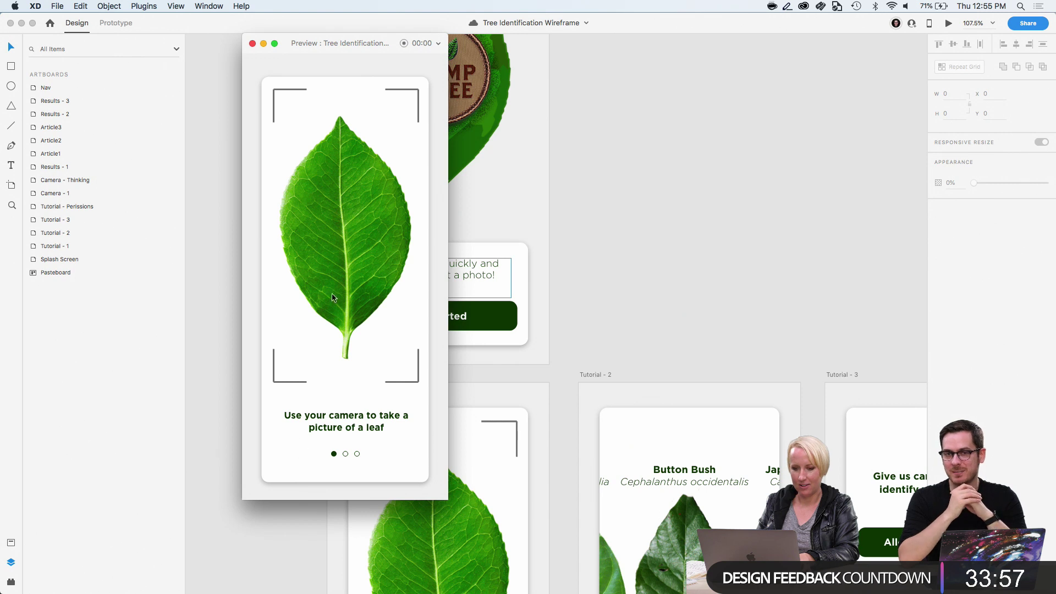
pyautogui.click(253, 44)
# In Prototype mode, set the duration of the Get started button's Auto-Animate interaction to 0.4 s
pyautogui.click(427, 315)
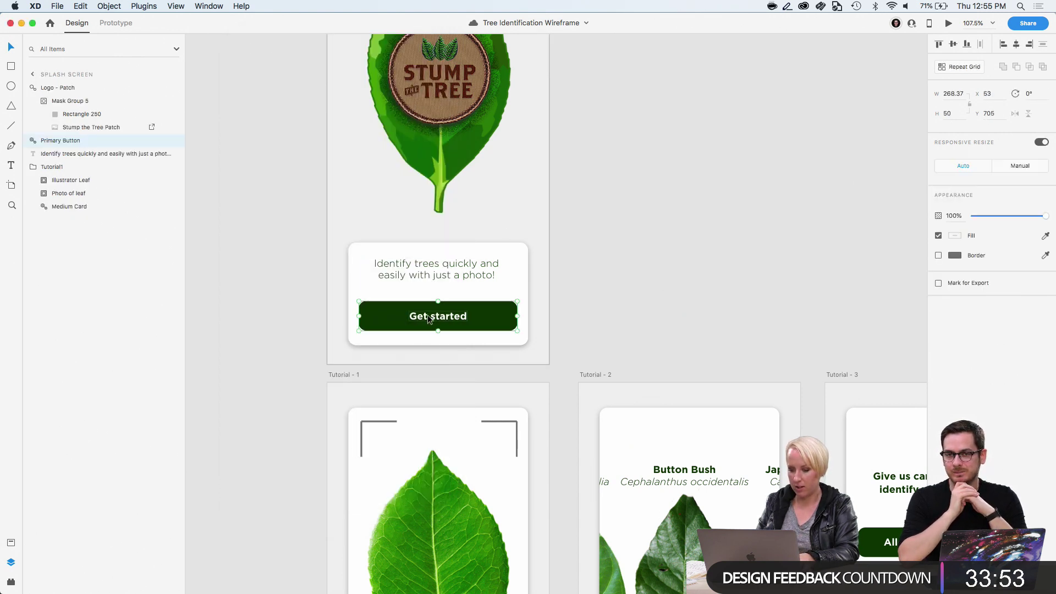
pyautogui.click(114, 24)
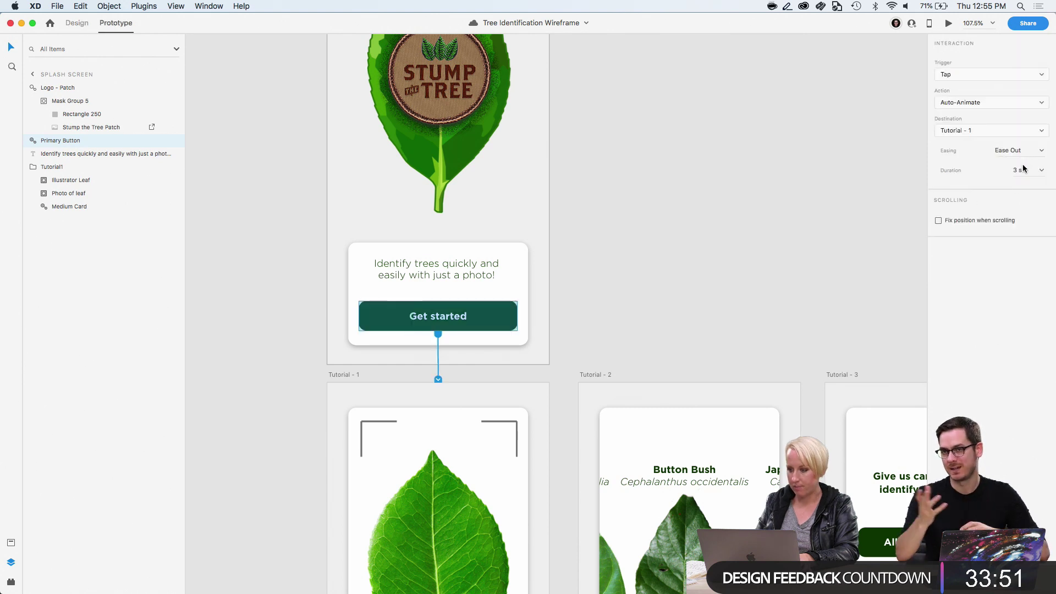
pyautogui.click(1044, 172)
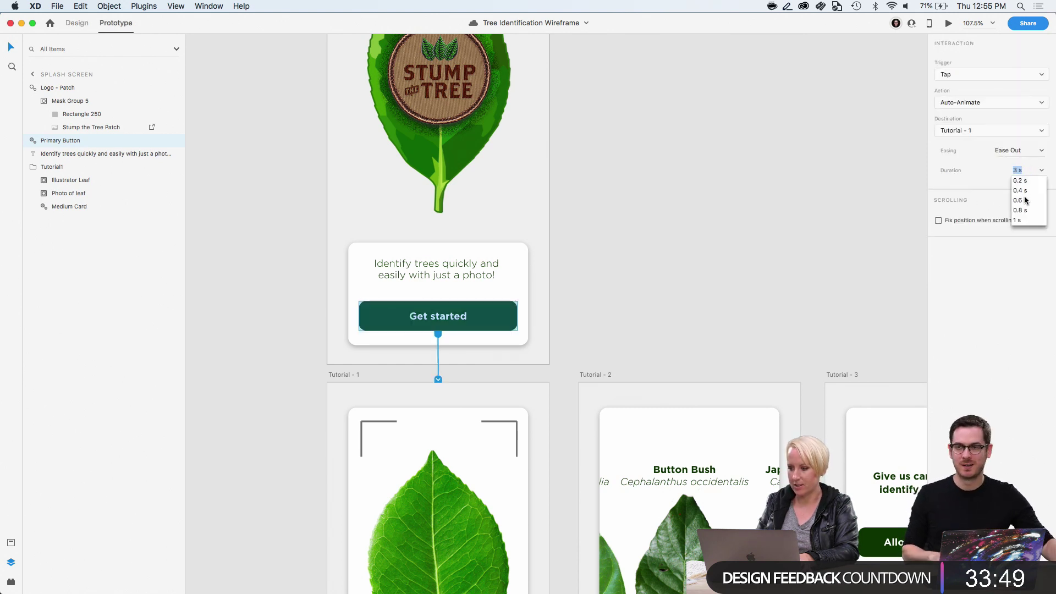
pyautogui.click(1025, 194)
pyautogui.click(687, 212)
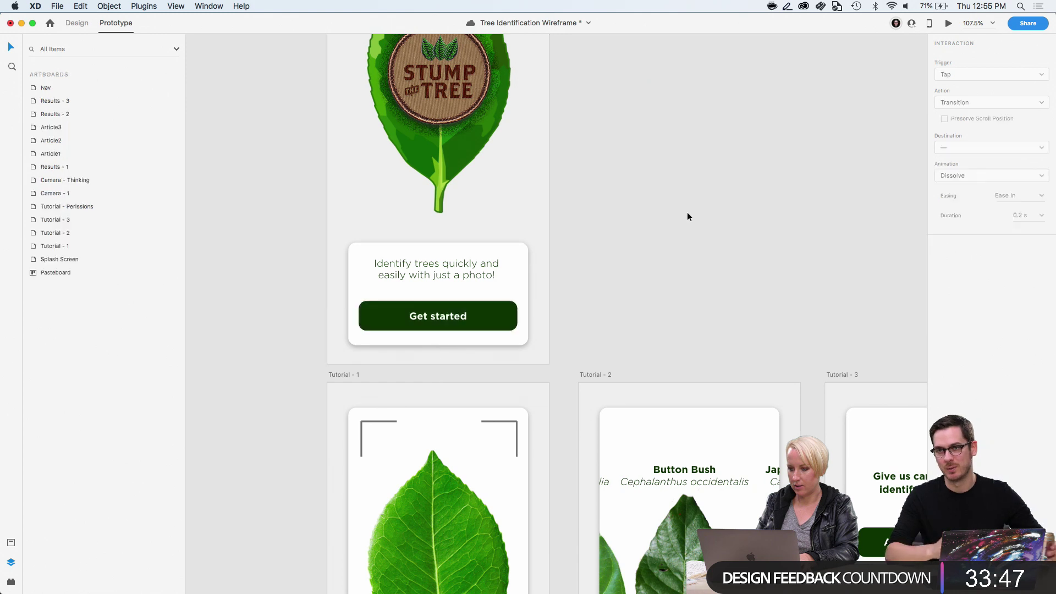
# Preview the Get started animation at the shortened duration and close the preview
pyautogui.click(947, 22)
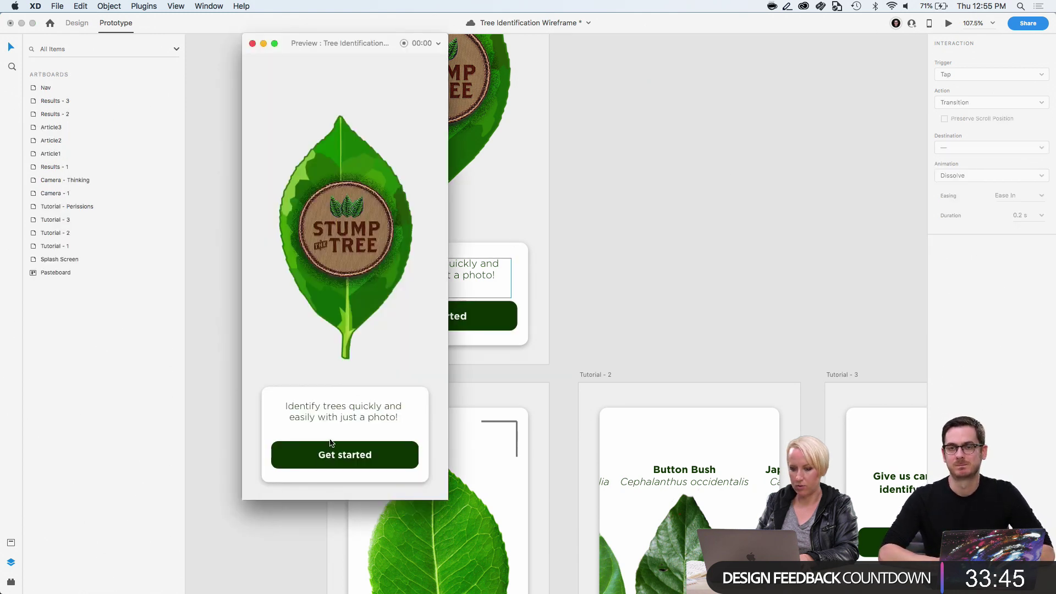
pyautogui.click(320, 460)
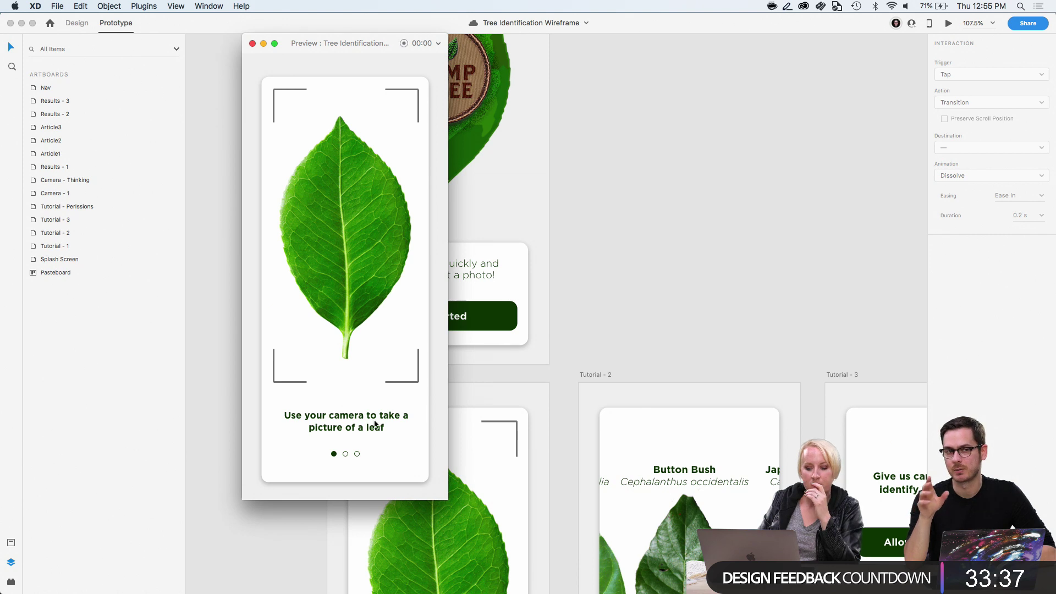
pyautogui.click(252, 43)
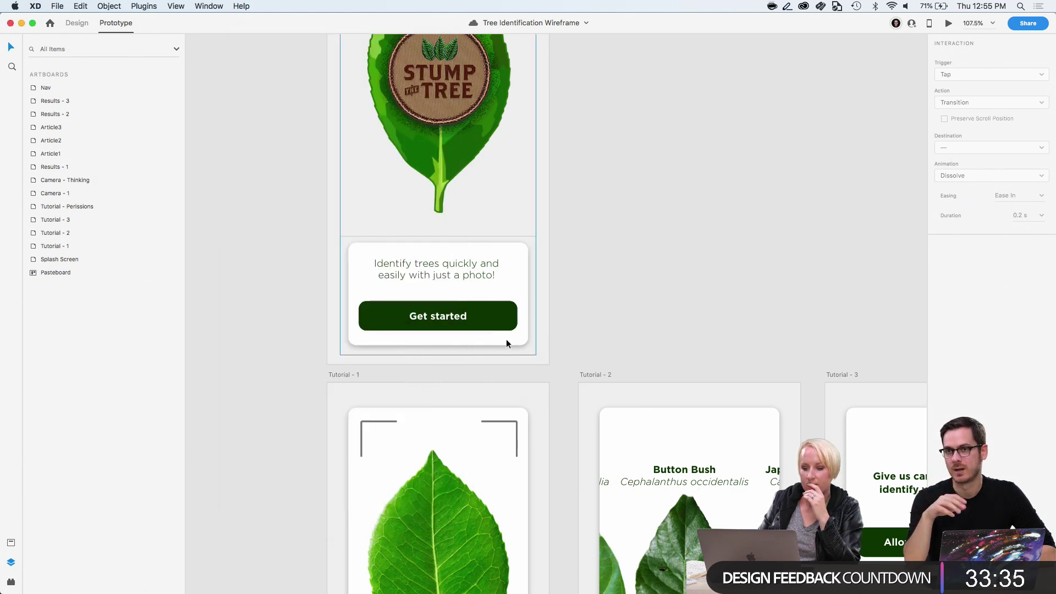
# Set the easing of the Get started button's Auto-Animate interaction to Ease In-Out
pyautogui.click(500, 325)
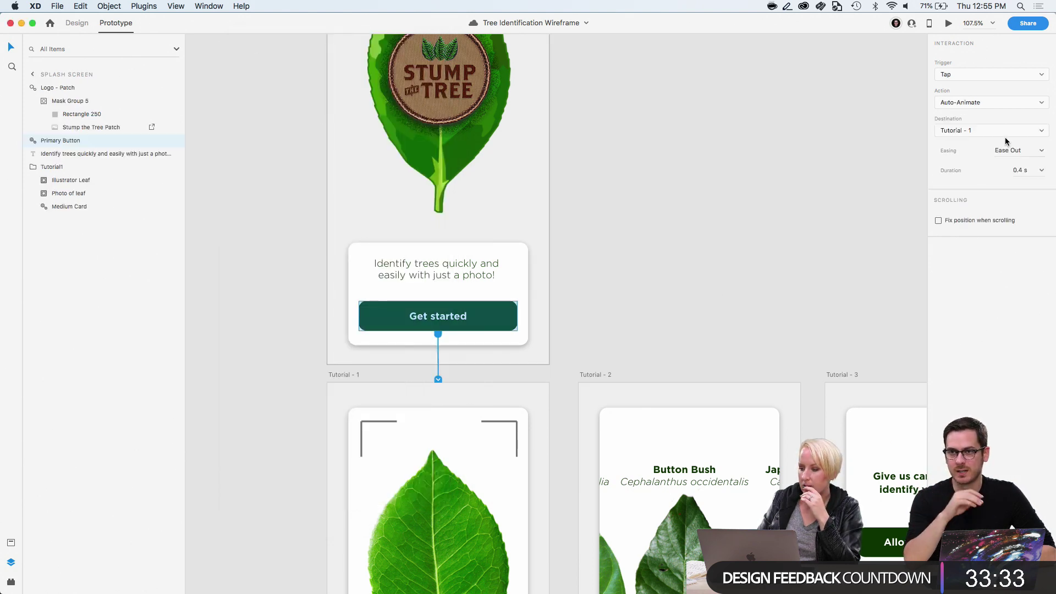
pyautogui.click(1013, 151)
pyautogui.click(1040, 151)
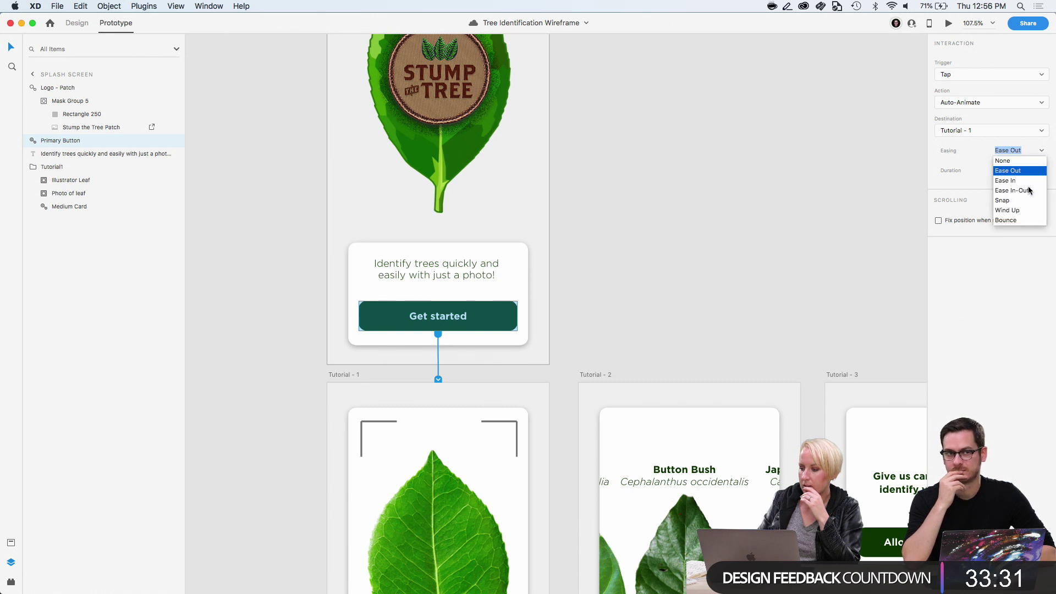
pyautogui.click(1026, 190)
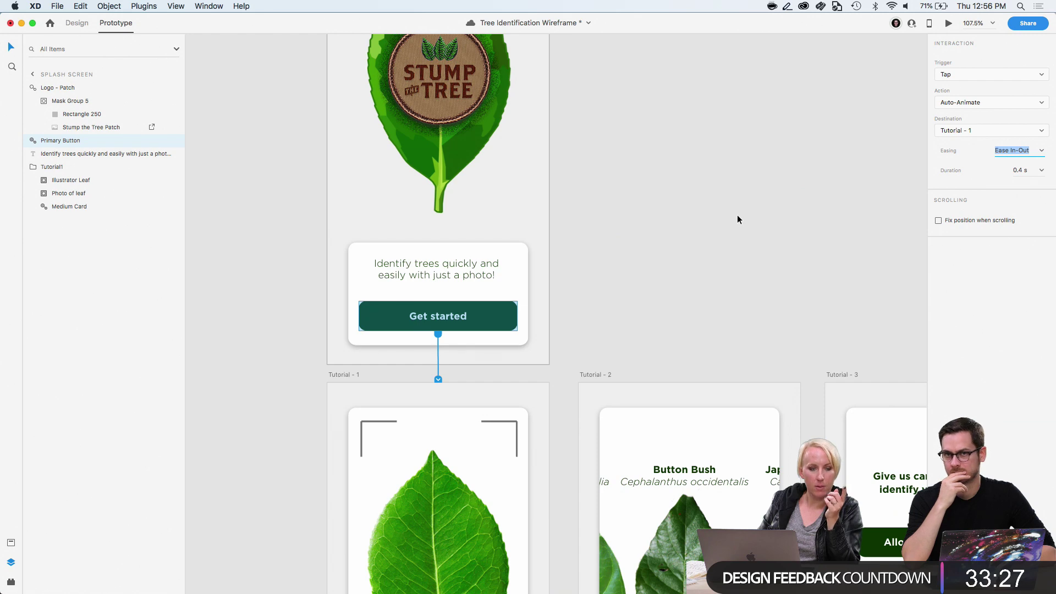
pyautogui.click(680, 210)
# Duplicate the Tutorial - 1 artboard and place the copy directly to the left of the original
pyautogui.scroll(-5, 680, 210)
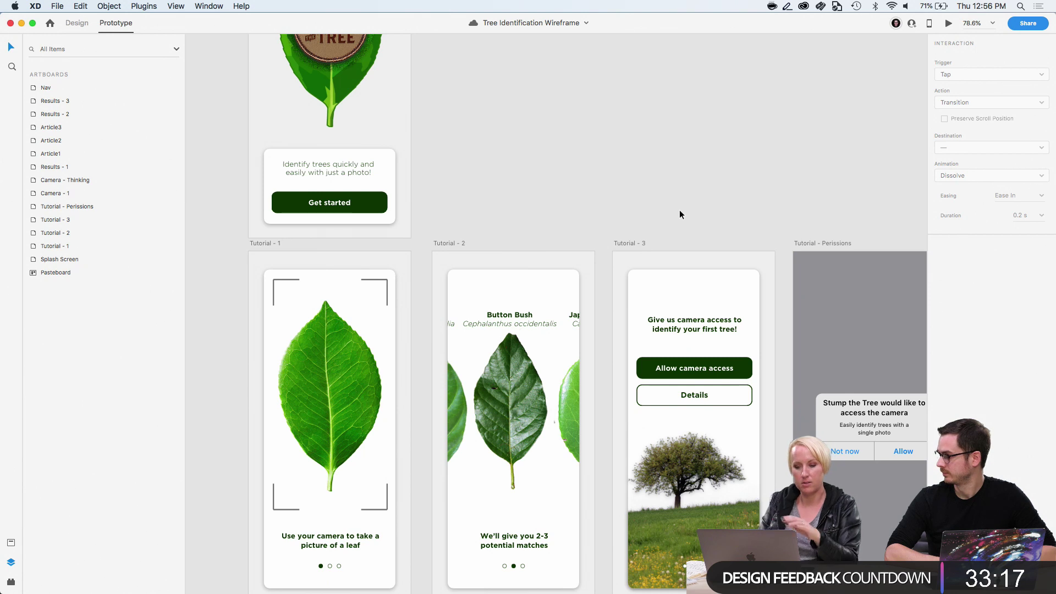
pyautogui.hscroll(-2, 678, 209)
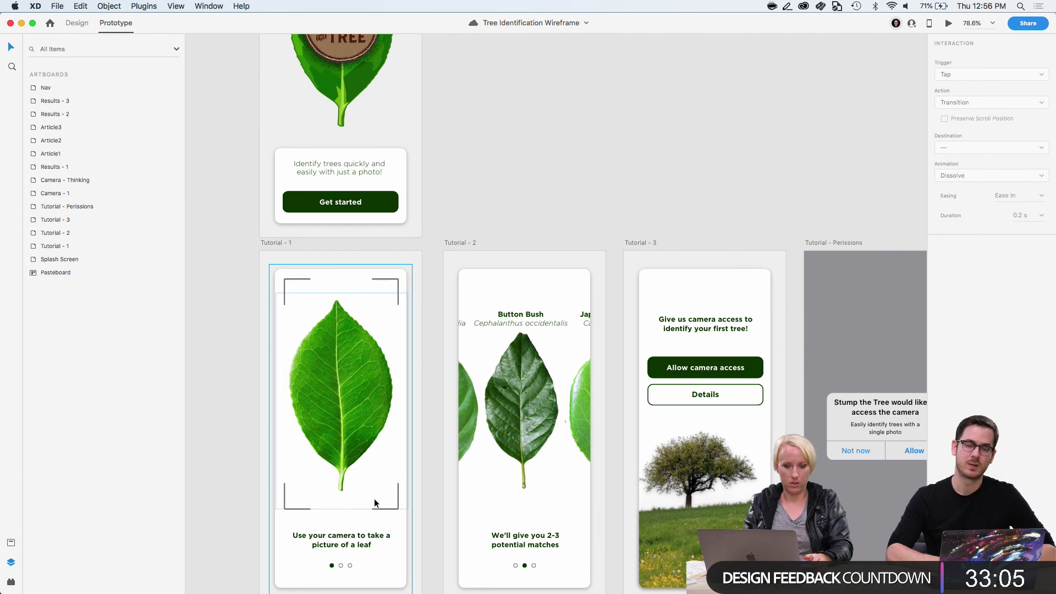
pyautogui.scroll(3, 375, 501)
pyautogui.scroll(1, 374, 503)
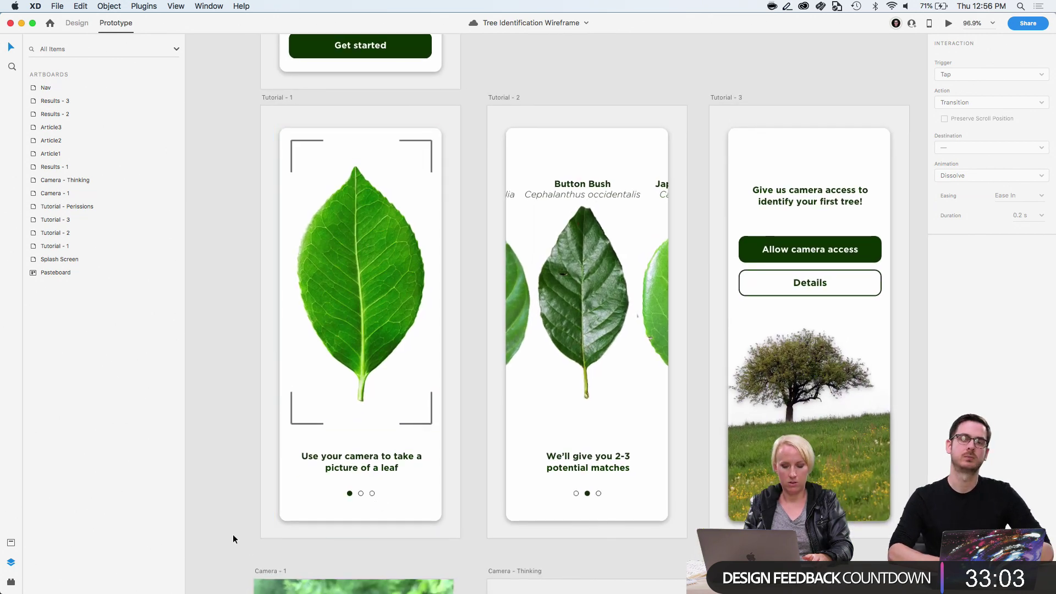
pyautogui.click(296, 101)
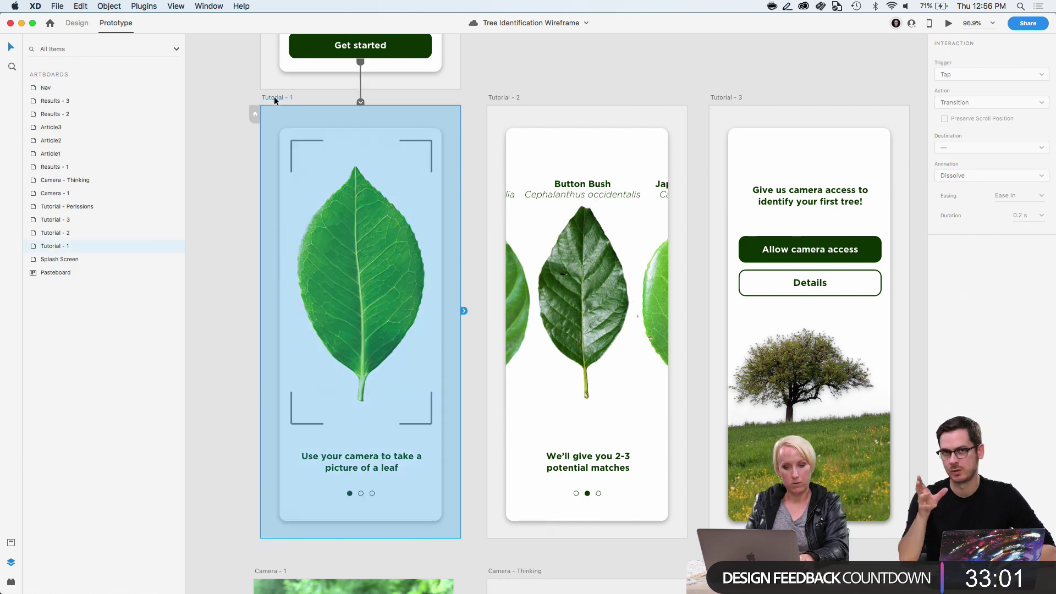
pyautogui.hscroll(-5, 296, 101)
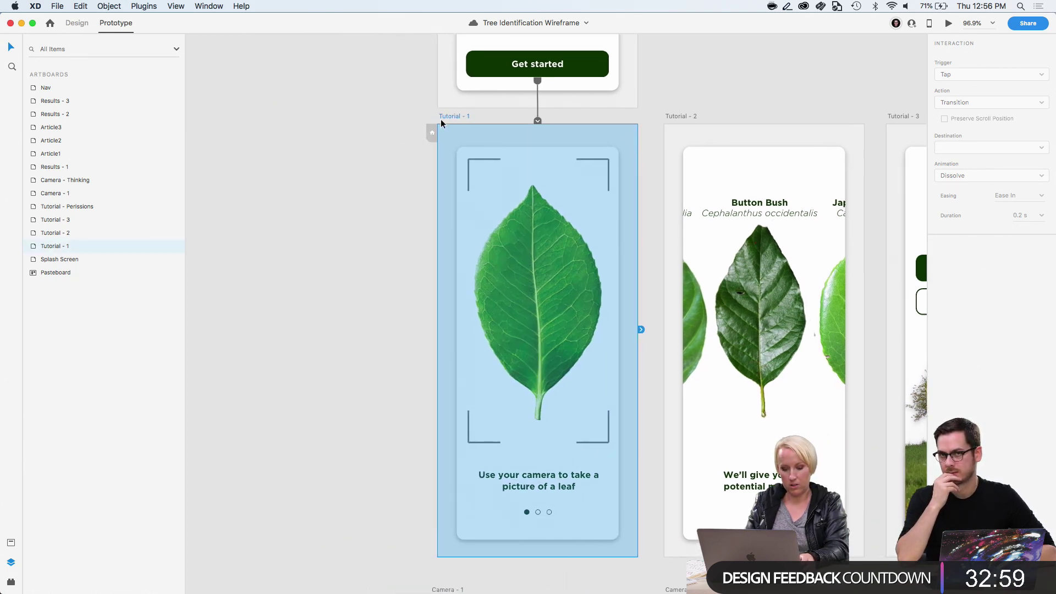
pyautogui.moveTo(440, 119); pyautogui.dragTo(245, 117)
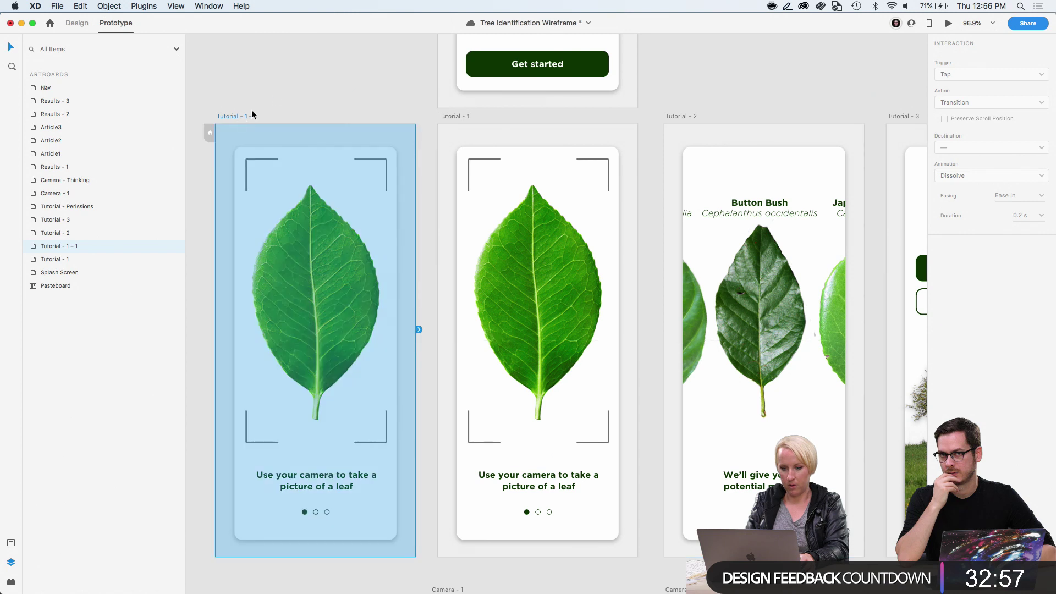
# Hide the Photo Corners component in the Tutorial1 group of the duplicated artboard
pyautogui.click(380, 168)
pyautogui.doubleClick(382, 161)
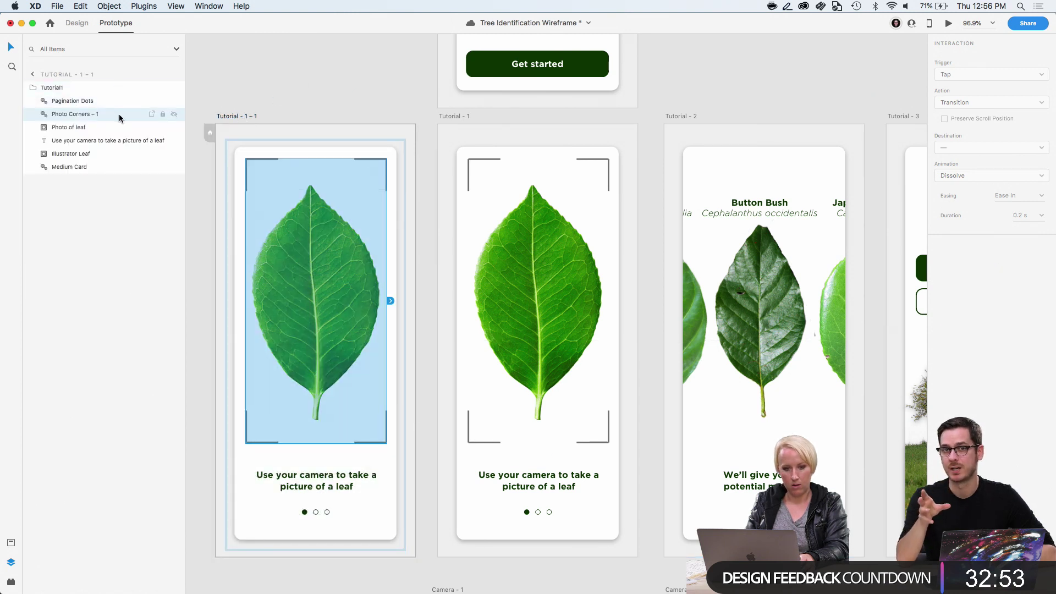
pyautogui.click(173, 115)
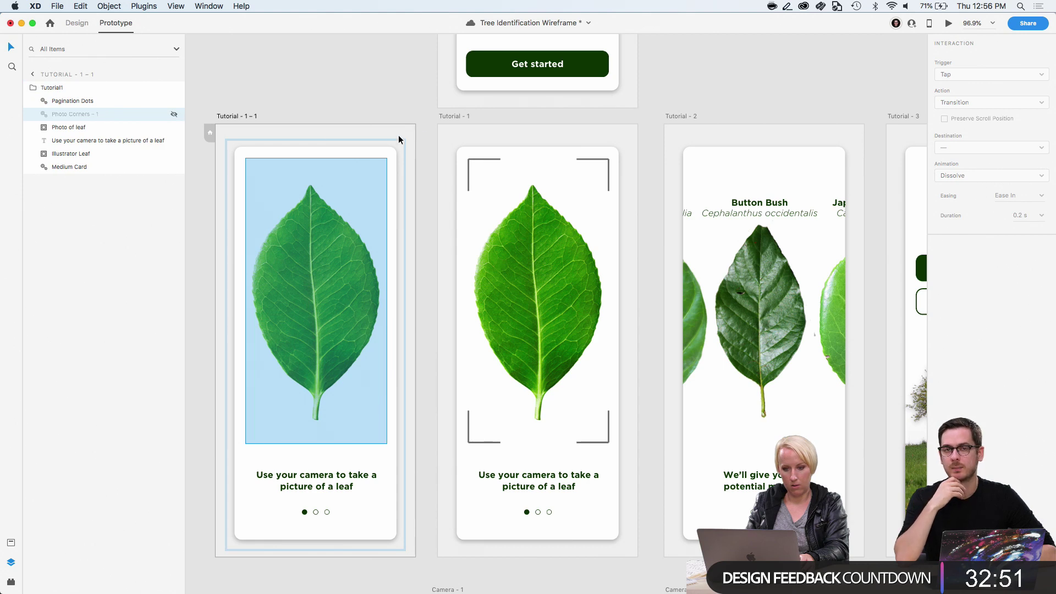
pyautogui.click(369, 95)
pyautogui.scroll(-4, 404, 125)
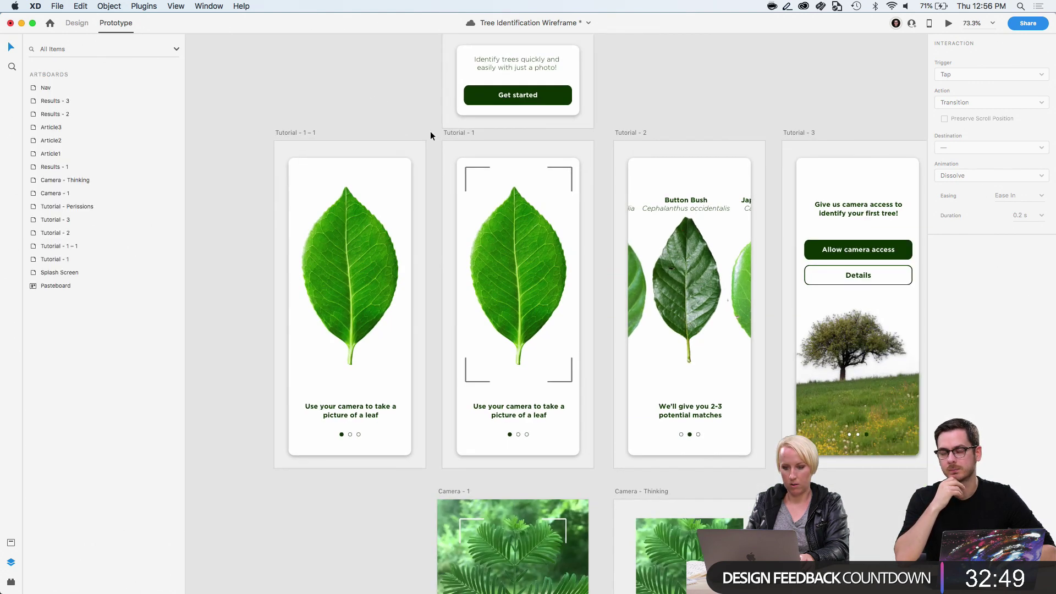
# Save the document and rewire the Get started button's interaction to the Tutorial - 1 – 1 artboard
pyautogui.scroll(3, 430, 135)
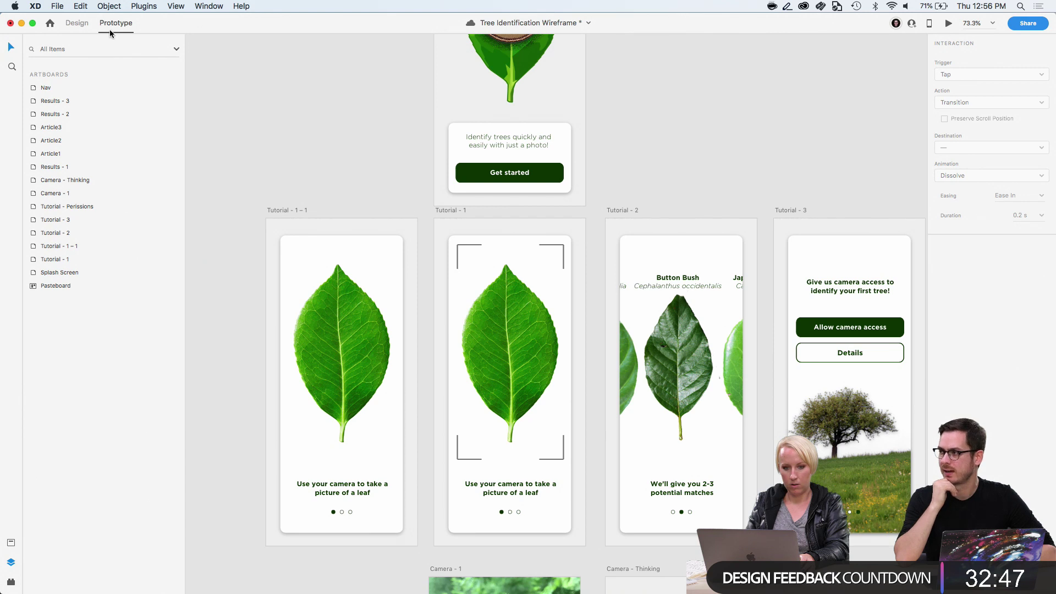
pyautogui.press('super+s')
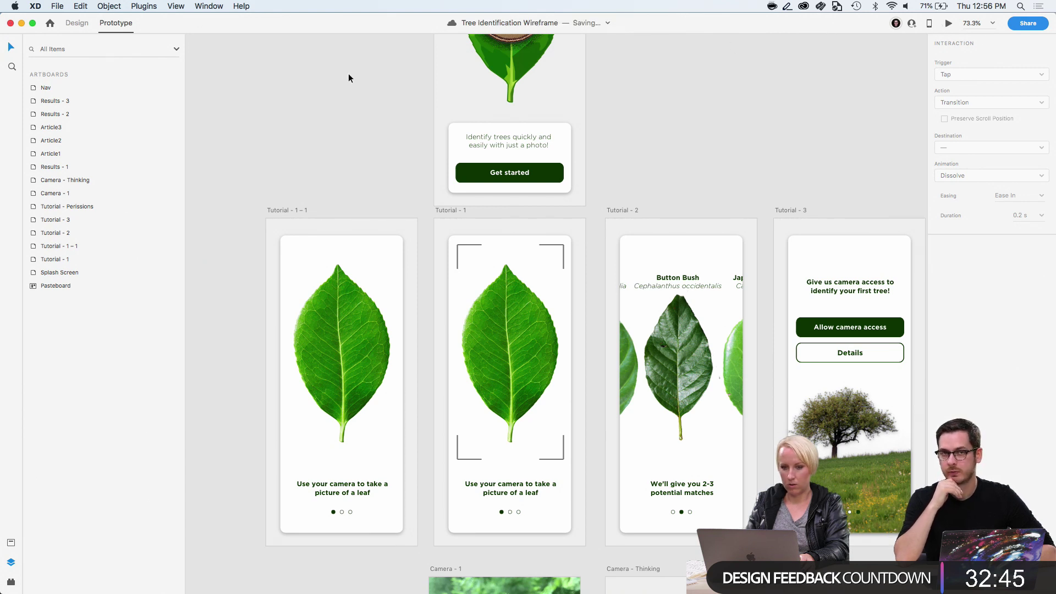
pyautogui.click(491, 175)
pyautogui.moveTo(509, 185); pyautogui.dragTo(365, 221)
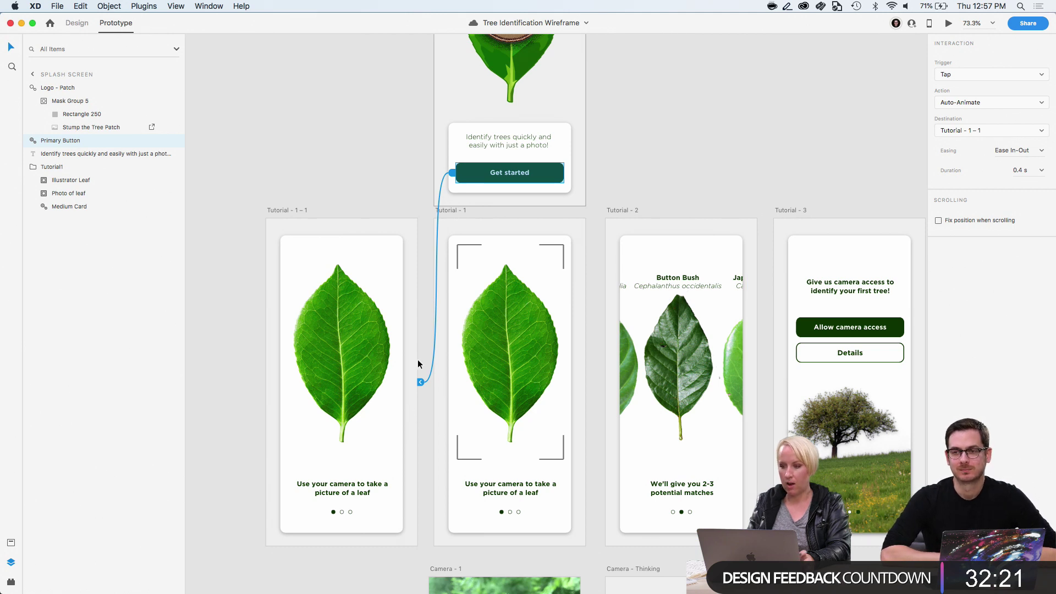
# Link the Tutorial - 1 – 1 artboard to Tutorial - 1 with a Time trigger
pyautogui.click(295, 209)
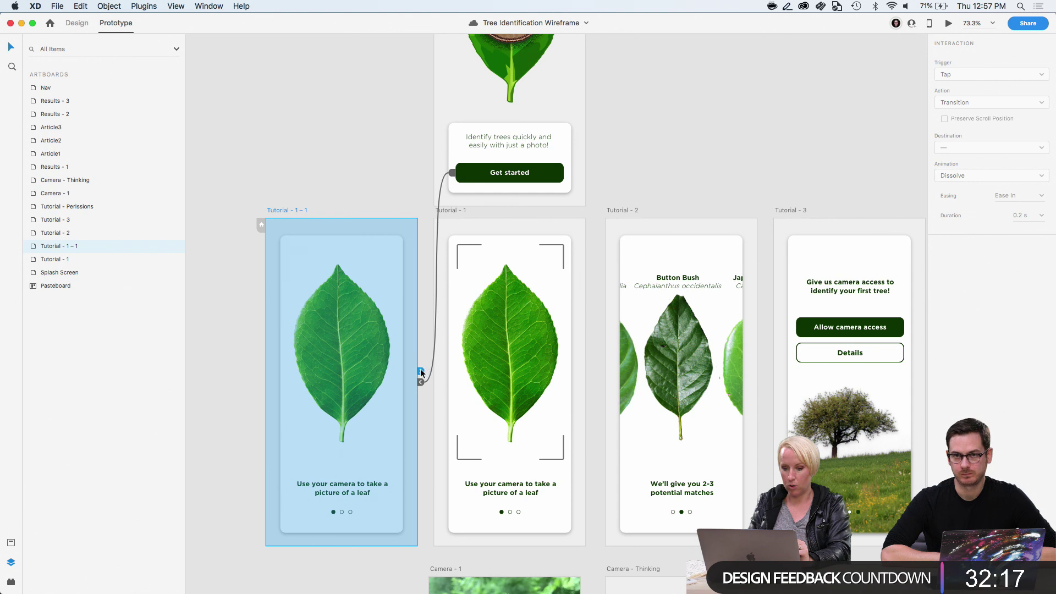
pyautogui.moveTo(421, 373); pyautogui.dragTo(446, 368)
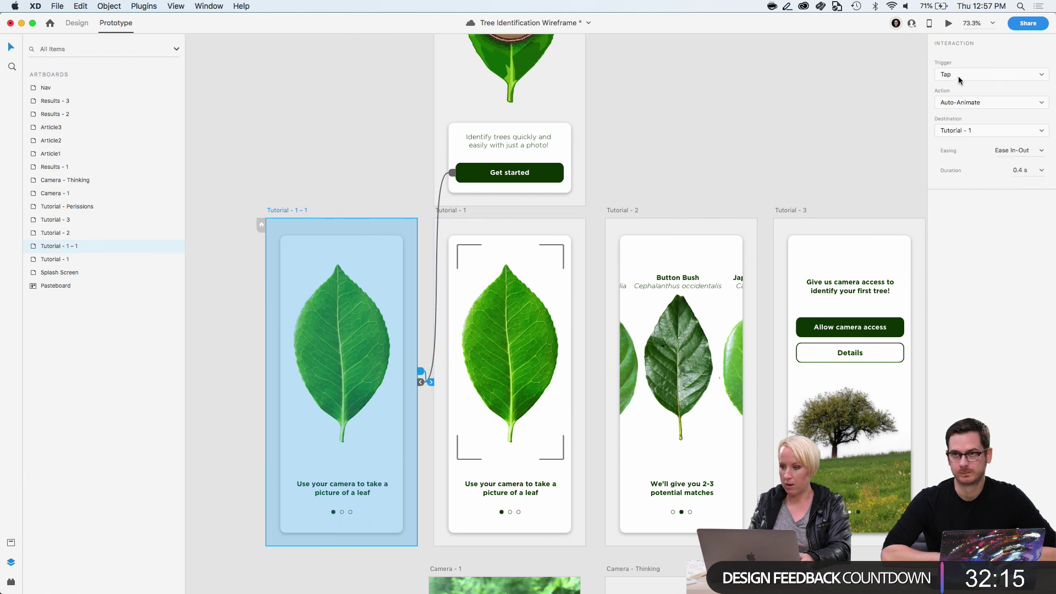
pyautogui.click(960, 75)
pyautogui.click(957, 91)
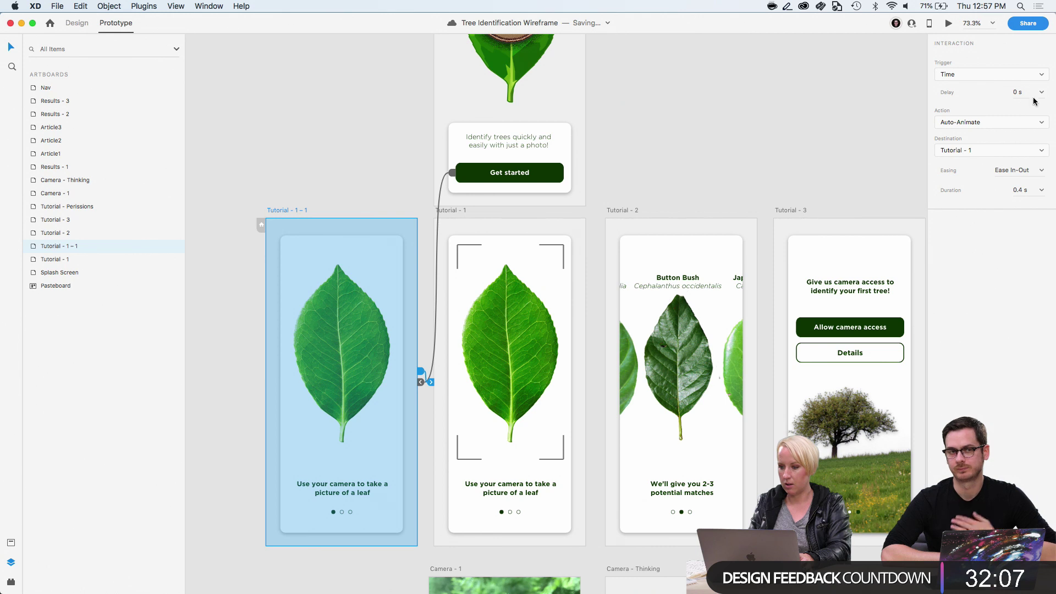
# Set the action of the timed interaction on Tutorial - 1 – 1 to Transition
pyautogui.click(1011, 122)
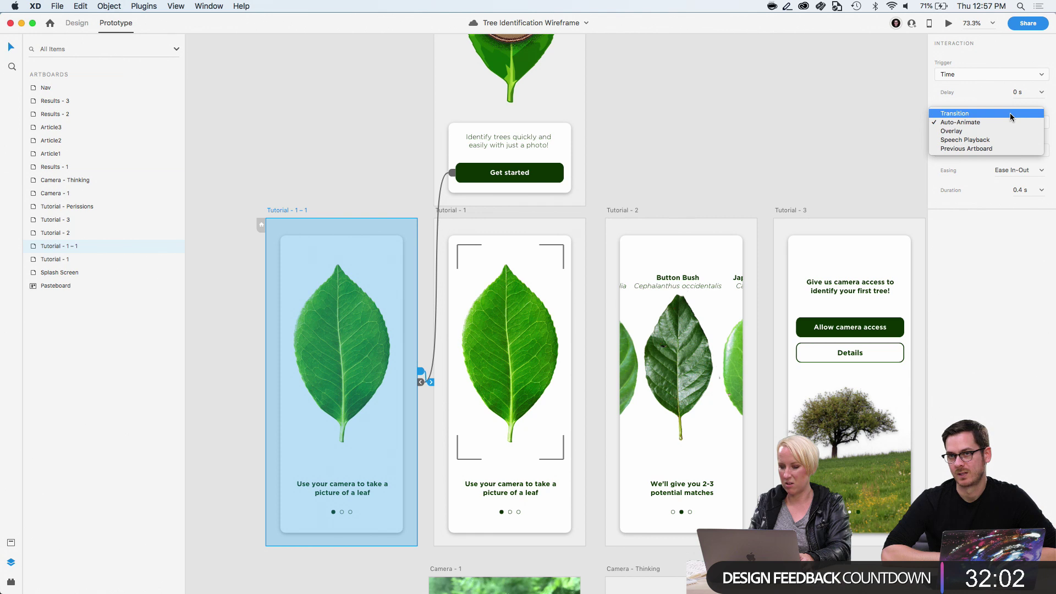
pyautogui.click(1009, 114)
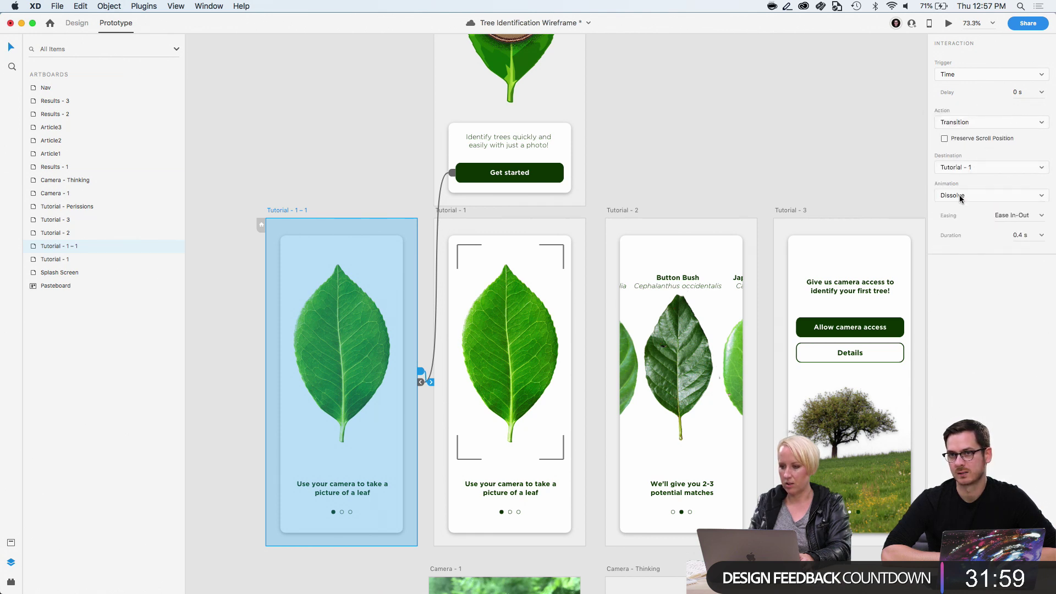
pyautogui.click(687, 150)
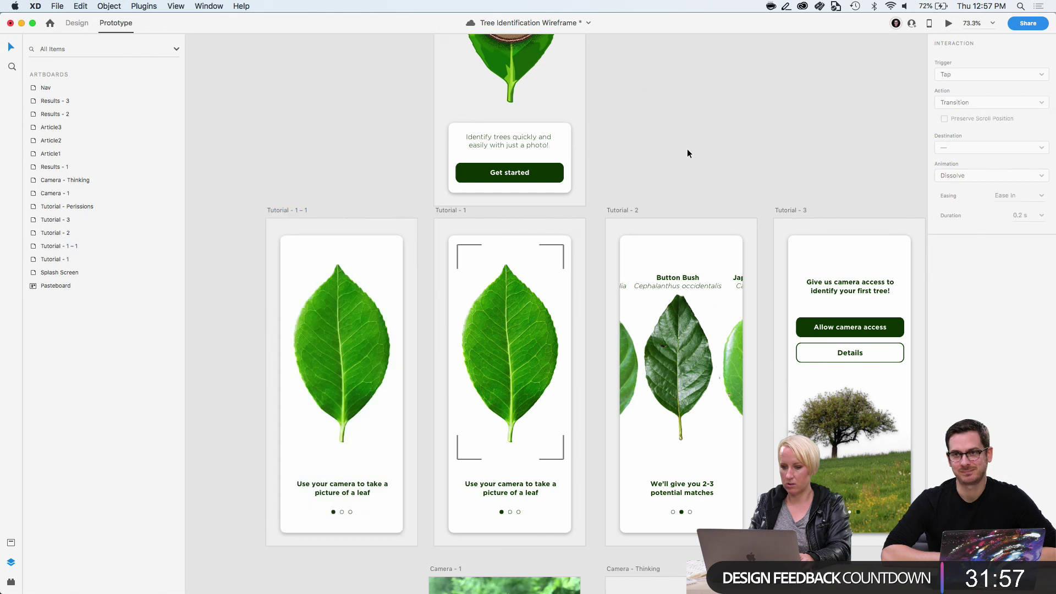
# Preview the prototype from the Splash Screen artboard through Get started, save the document and close the preview
pyautogui.scroll(8, 567, 144)
pyautogui.click(437, 91)
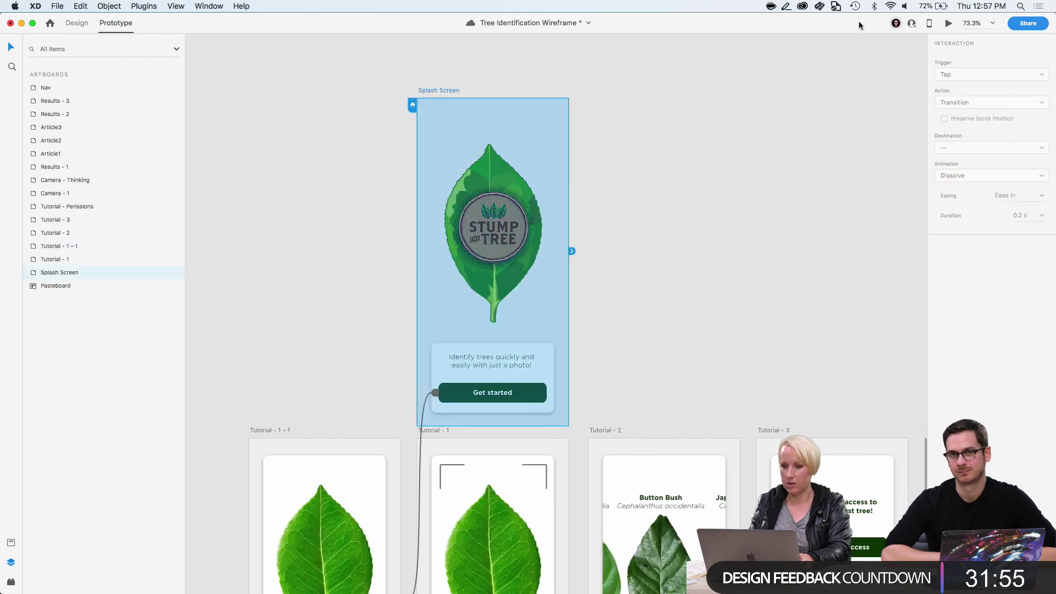
pyautogui.click(948, 23)
pyautogui.click(333, 454)
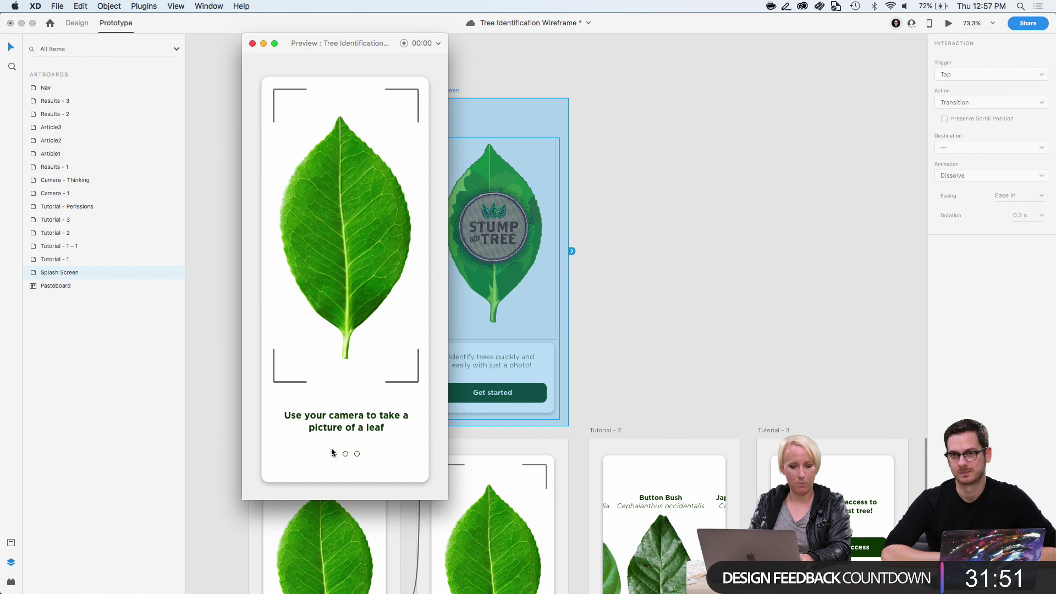
pyautogui.press('super+s')
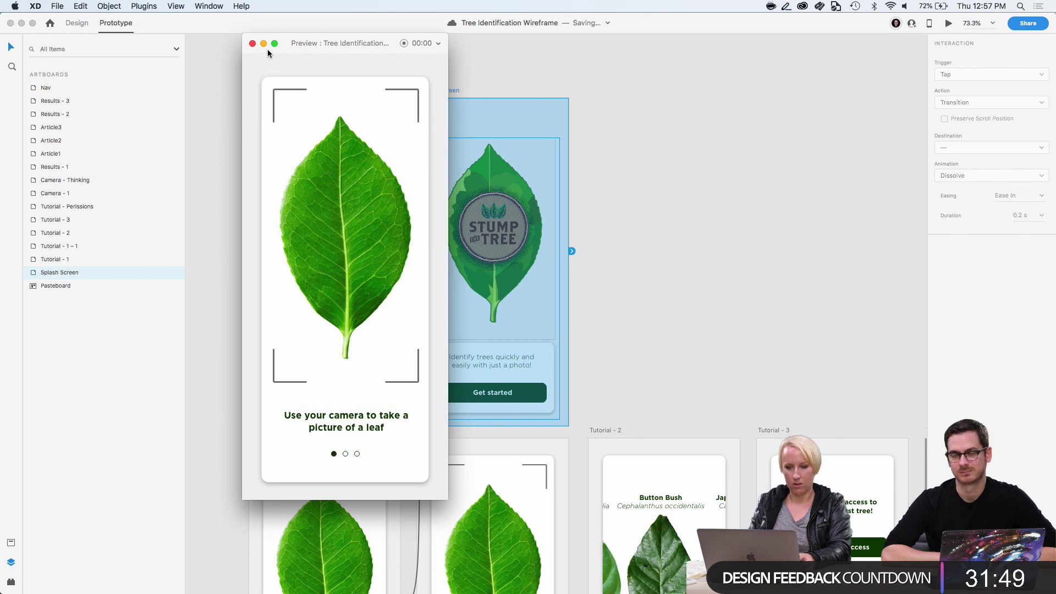
pyautogui.click(252, 44)
pyautogui.scroll(-3, 637, 287)
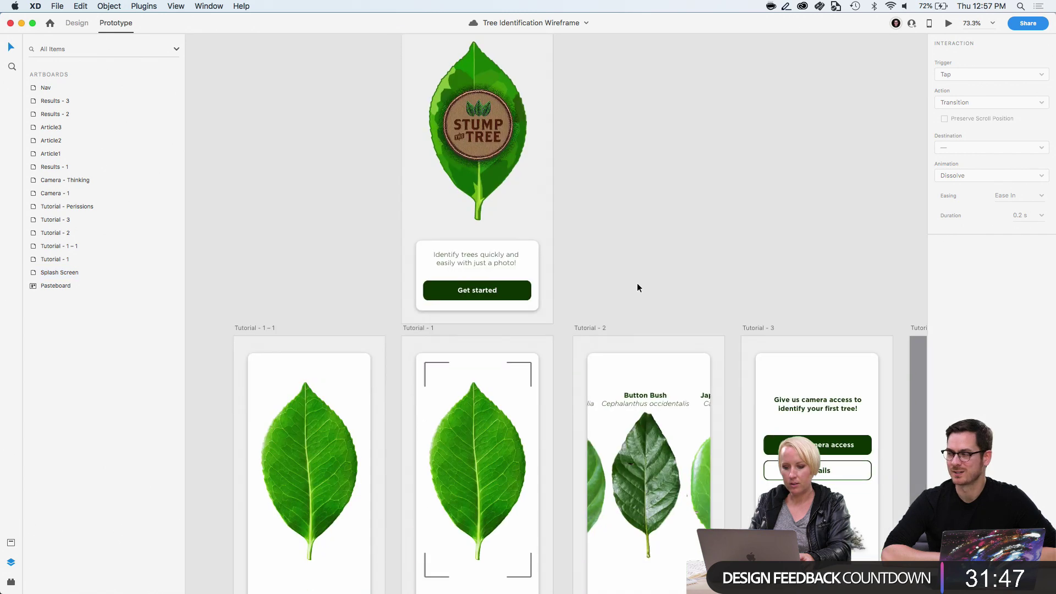
pyautogui.scroll(-5, 637, 282)
pyautogui.scroll(3, 533, 500)
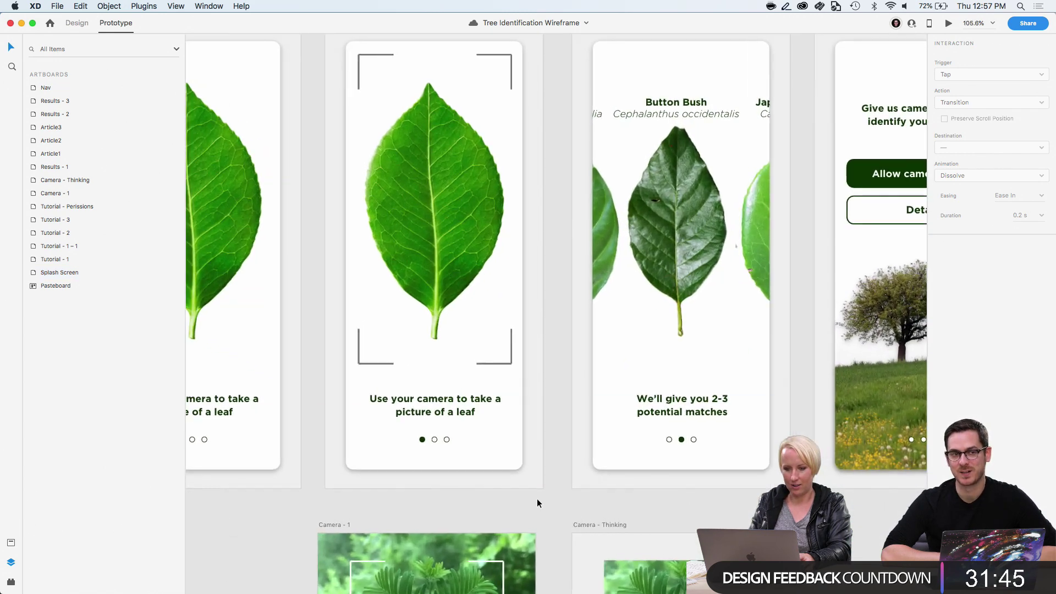
pyautogui.scroll(1, 536, 498)
pyautogui.moveTo(543, 522); pyautogui.dragTo(353, 76)
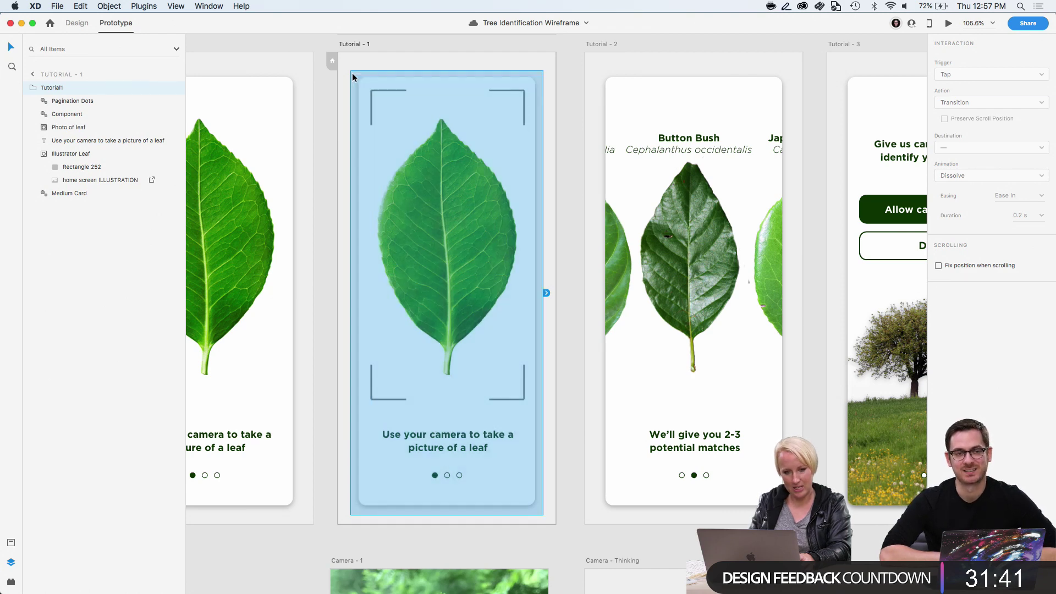
pyautogui.click(569, 180)
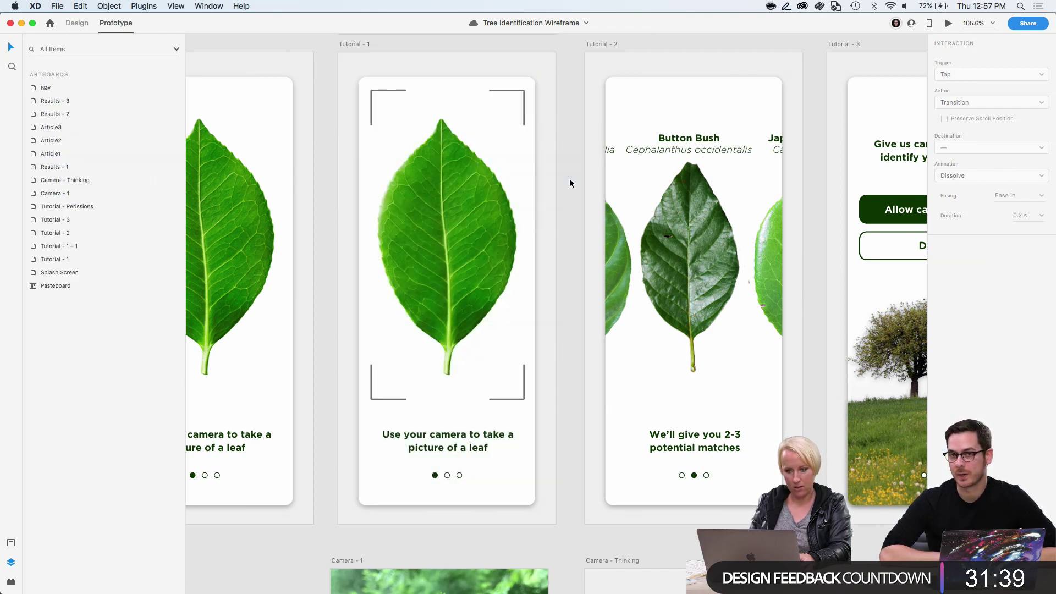
pyautogui.hscroll(2, 569, 183)
pyautogui.click(618, 186)
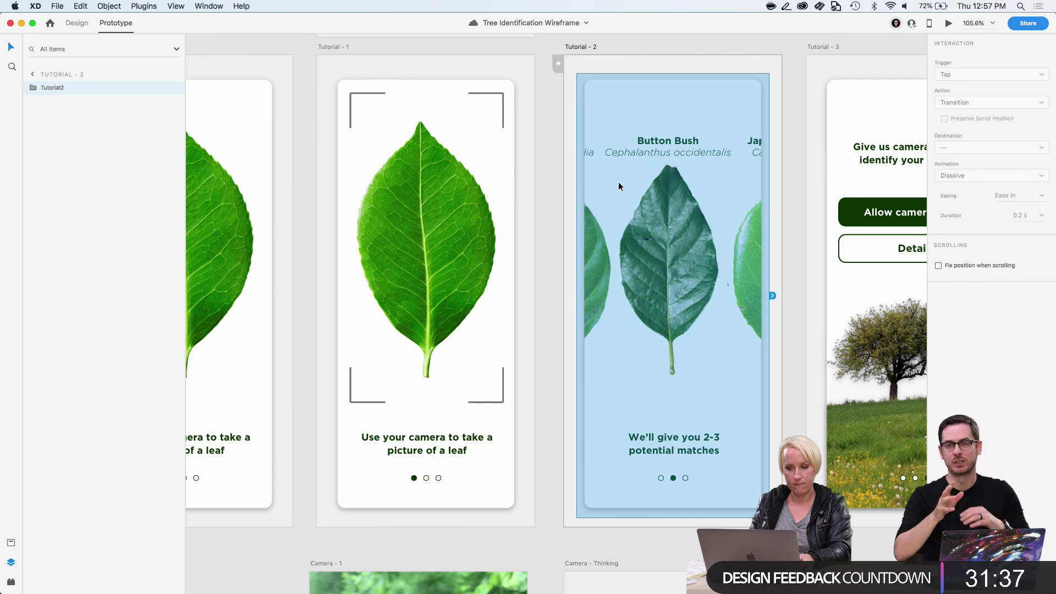
# Move the Tutorial - 2, Tutorial - 3 and Tutorial - Perissions artboards to the right to open a gap beside Tutorial - 1
pyautogui.scroll(-5, 618, 181)
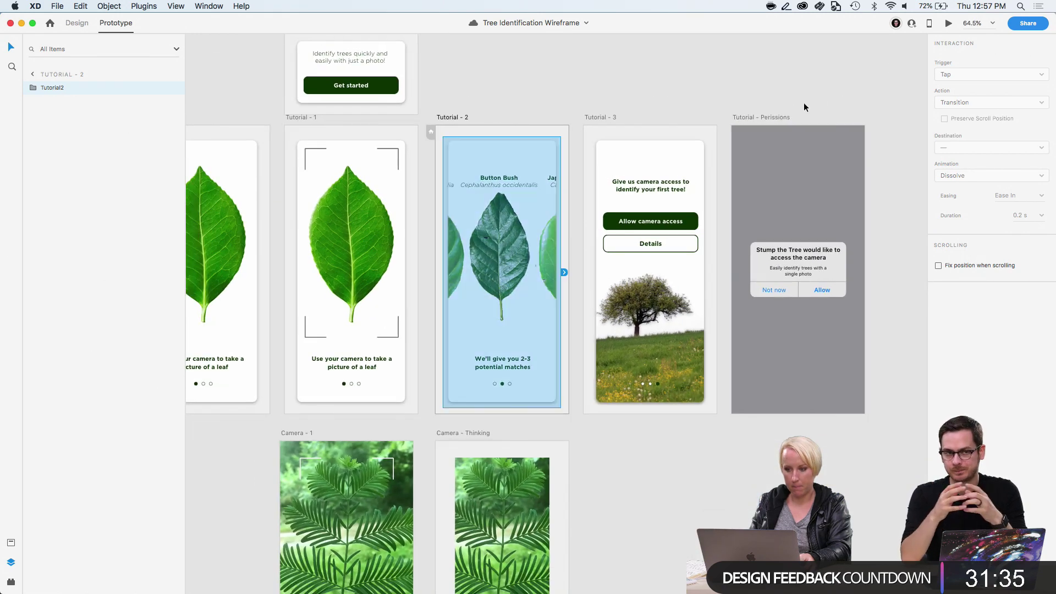
pyautogui.click(773, 118)
pyautogui.keyDown('shift'); pyautogui.click(605, 118); pyautogui.keyUp('shift')
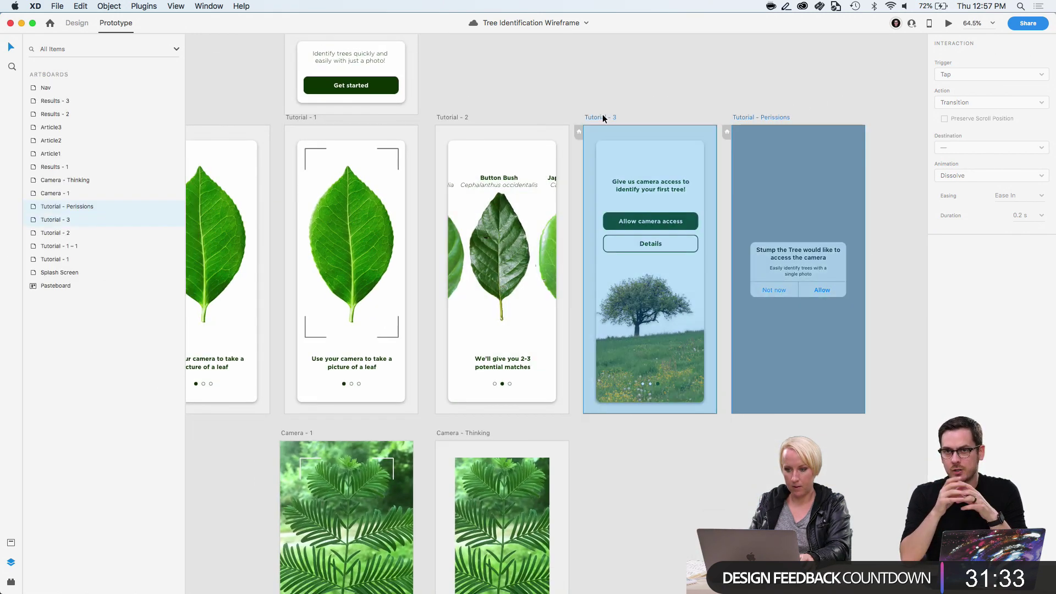
pyautogui.keyDown('shift'); pyautogui.click(457, 117); pyautogui.keyUp('shift')
pyautogui.moveTo(458, 117); pyautogui.dragTo(631, 122)
pyautogui.click(524, 169)
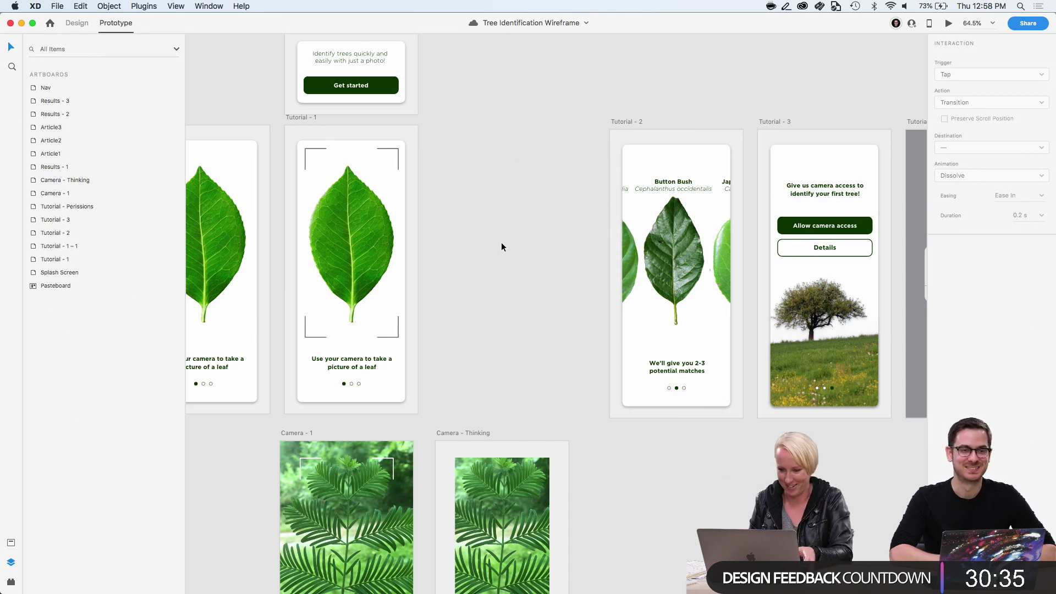
# Select the Tutorial1 group on the Tutorial - 1 artboard and switch to Design mode
pyautogui.hscroll(-5, 395, 256)
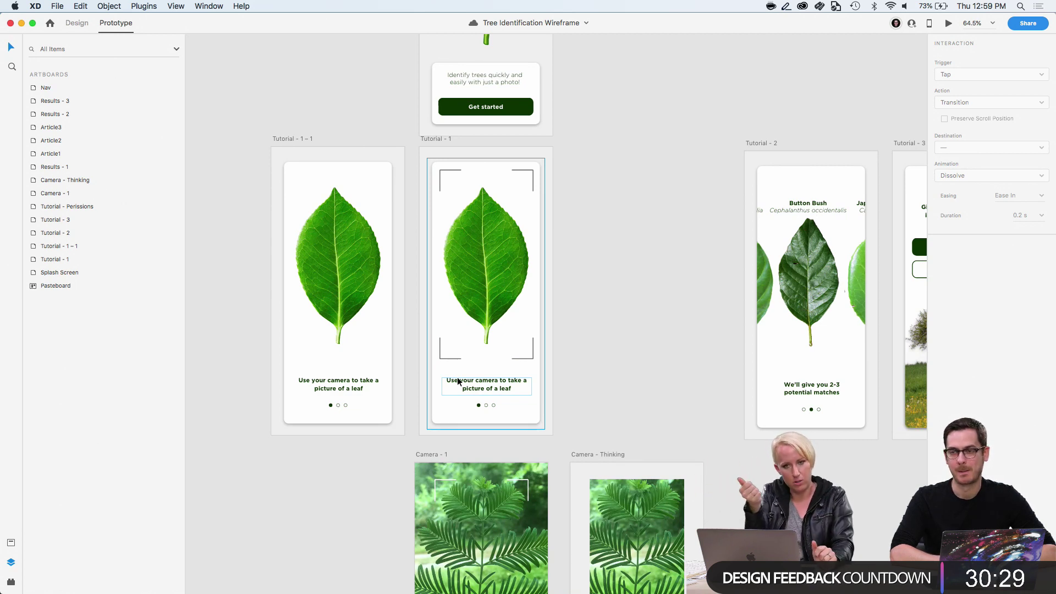
pyautogui.scroll(3, 519, 357)
pyautogui.click(519, 358)
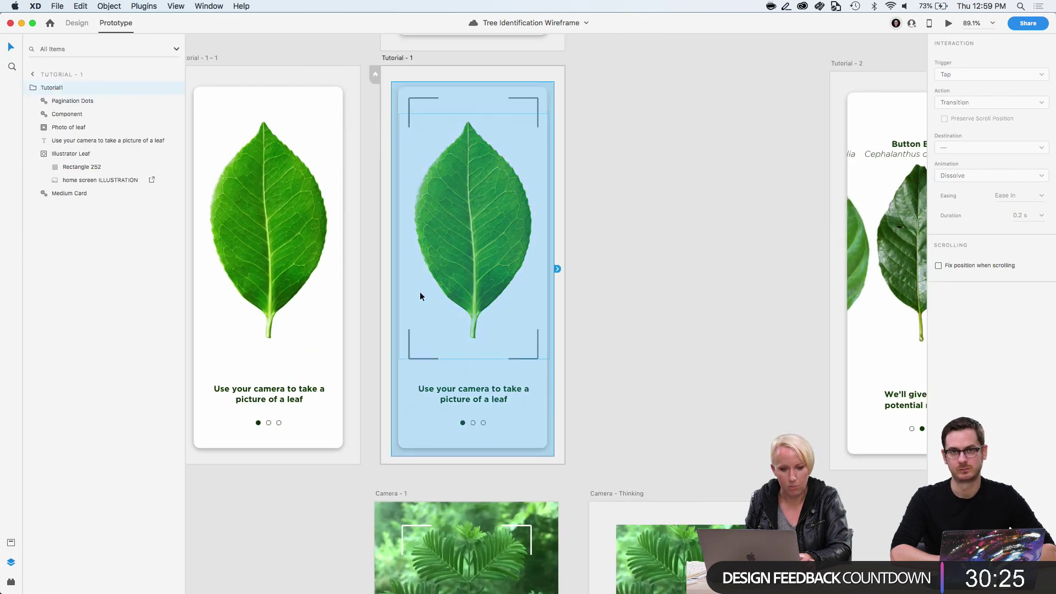
pyautogui.click(77, 23)
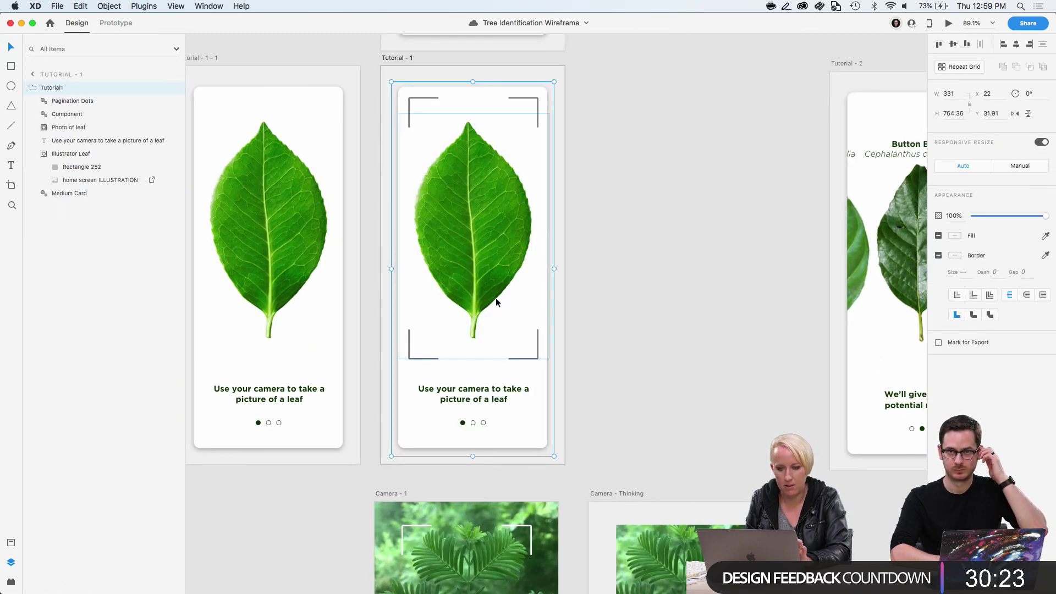
# Try to place a copy of the Tutorial2 group beside the Tutorial1 group, align their vertical centres, and undo it
pyautogui.hscroll(3, 496, 299)
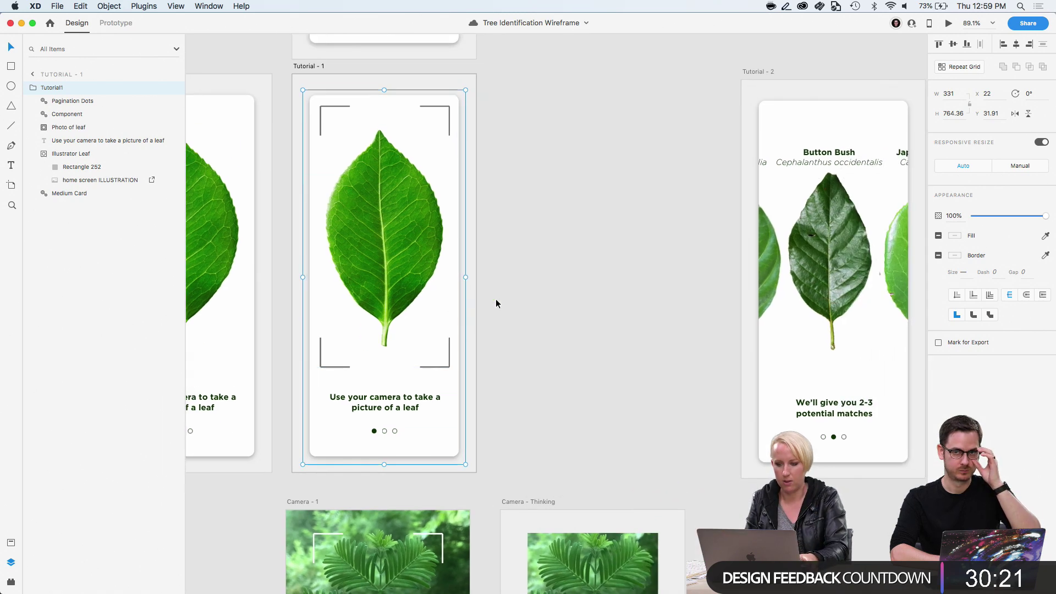
pyautogui.click(853, 253)
pyautogui.scroll(-3, 853, 252)
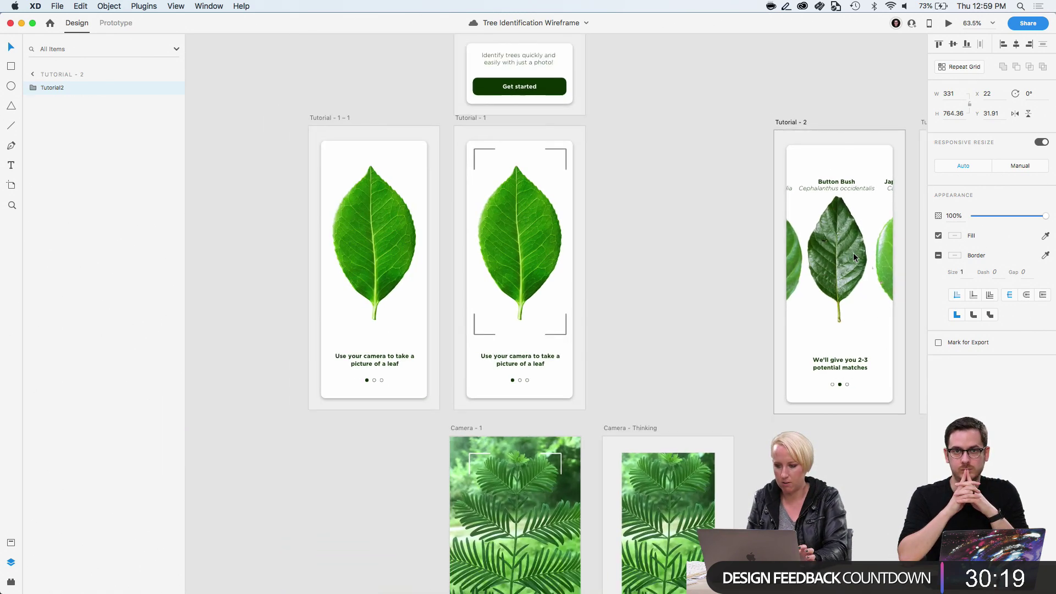
pyautogui.hscroll(3, 849, 242)
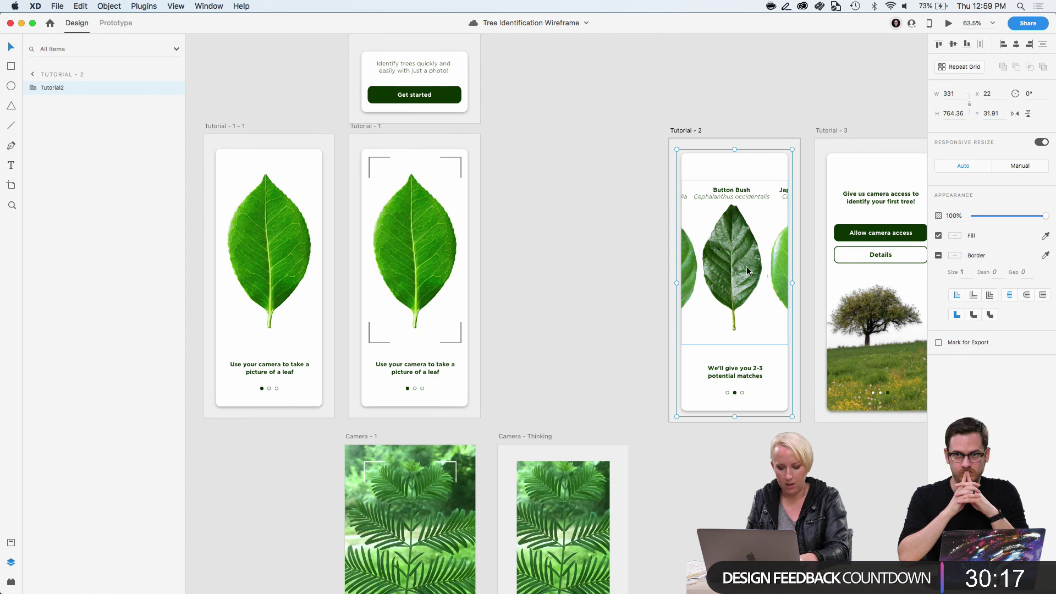
pyautogui.moveTo(746, 266); pyautogui.dragTo(539, 262)
pyautogui.keyDown('shift'); pyautogui.click(420, 172); pyautogui.keyUp('shift')
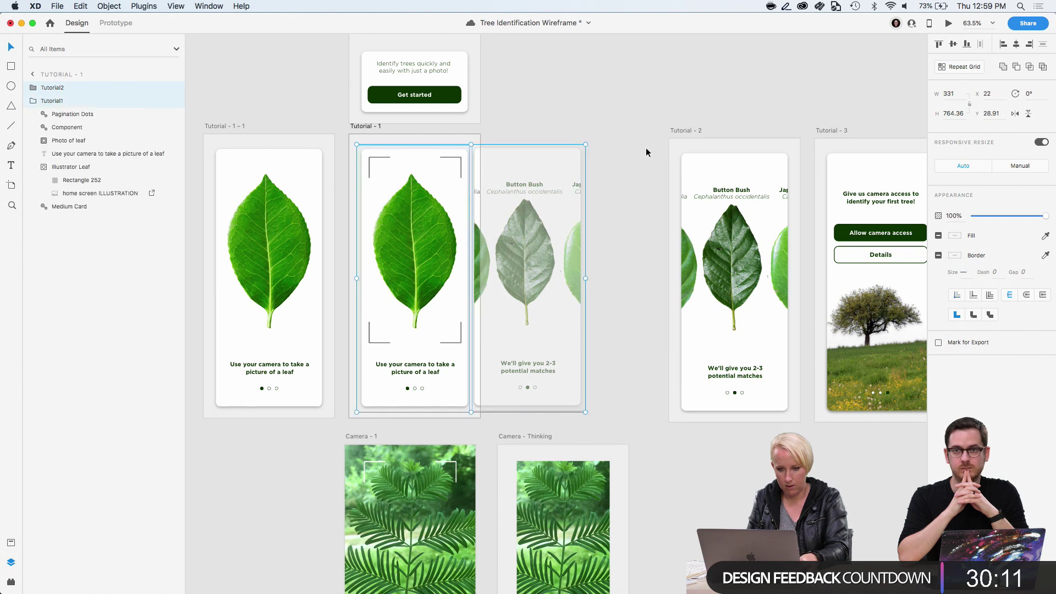
pyautogui.click(956, 47)
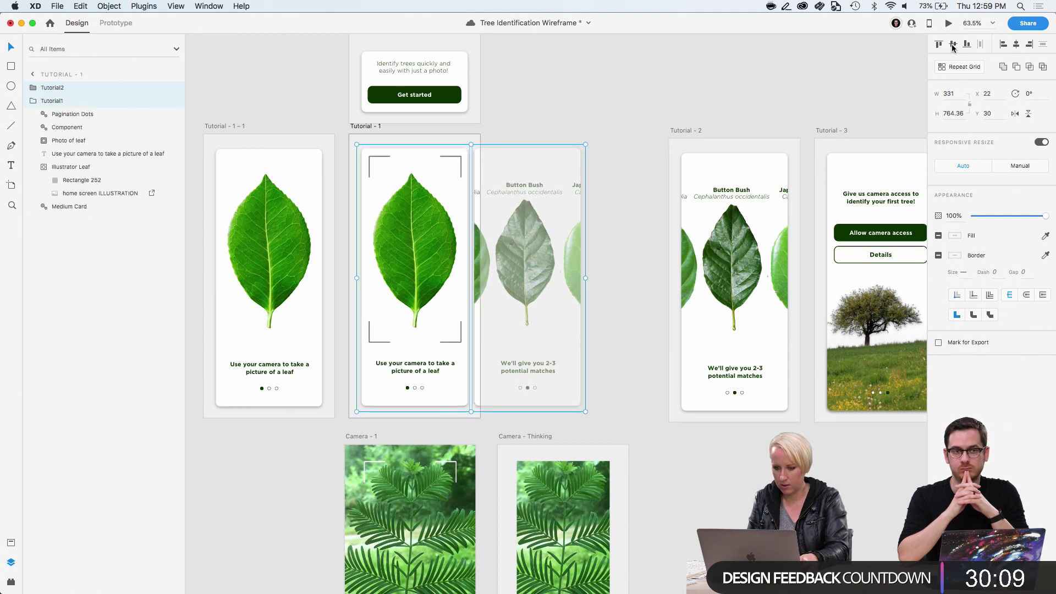
pyautogui.click(625, 356)
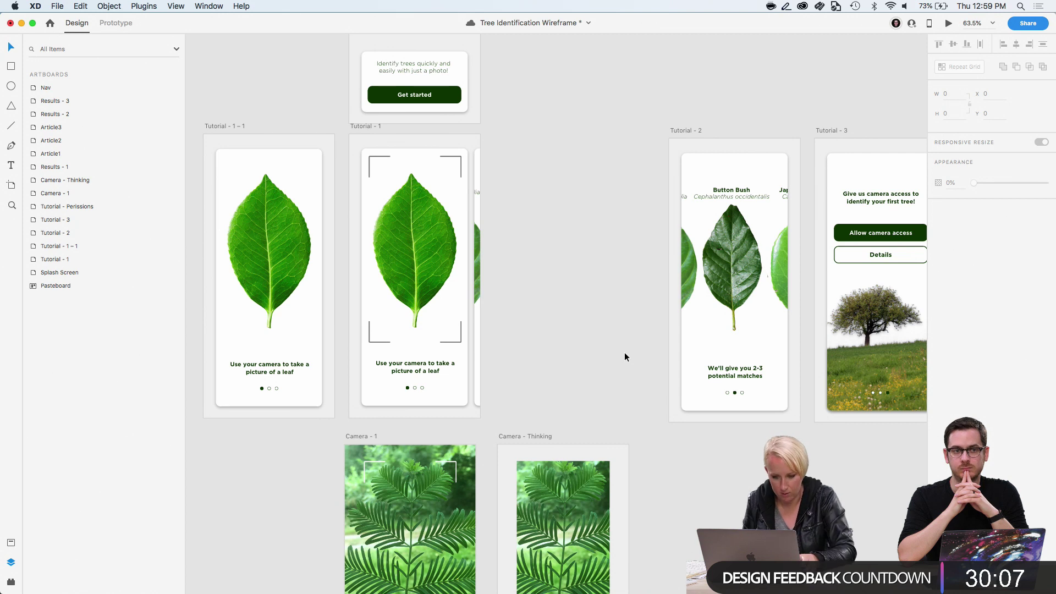
pyautogui.press('super+z')
pyautogui.press('super+z')
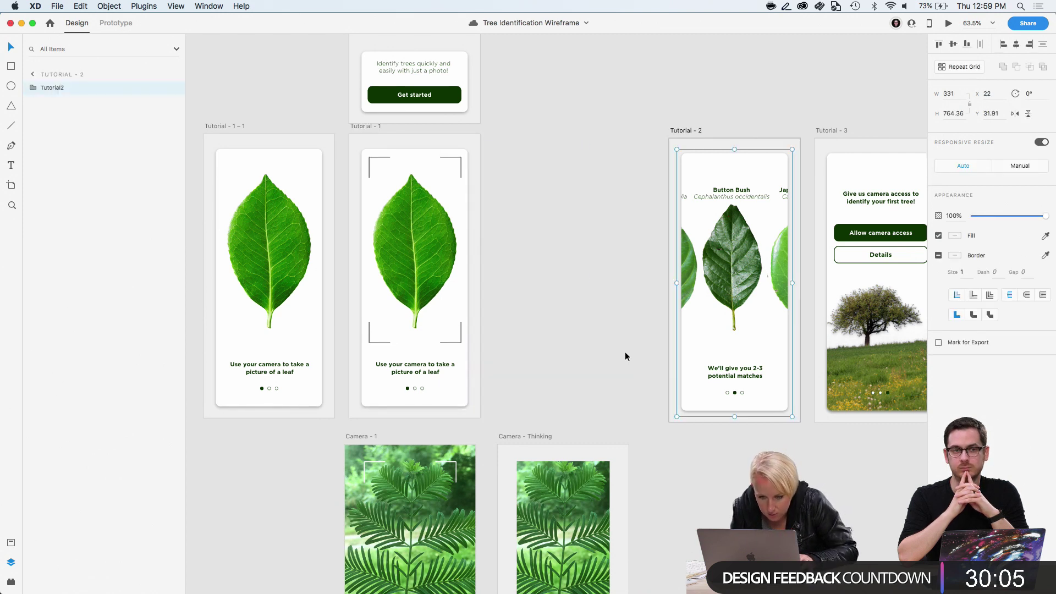
# Try again to place a copy of the Tutorial2 group off the edge of Tutorial - 1, and undo the placement
pyautogui.click(633, 352)
pyautogui.moveTo(728, 279); pyautogui.dragTo(523, 277)
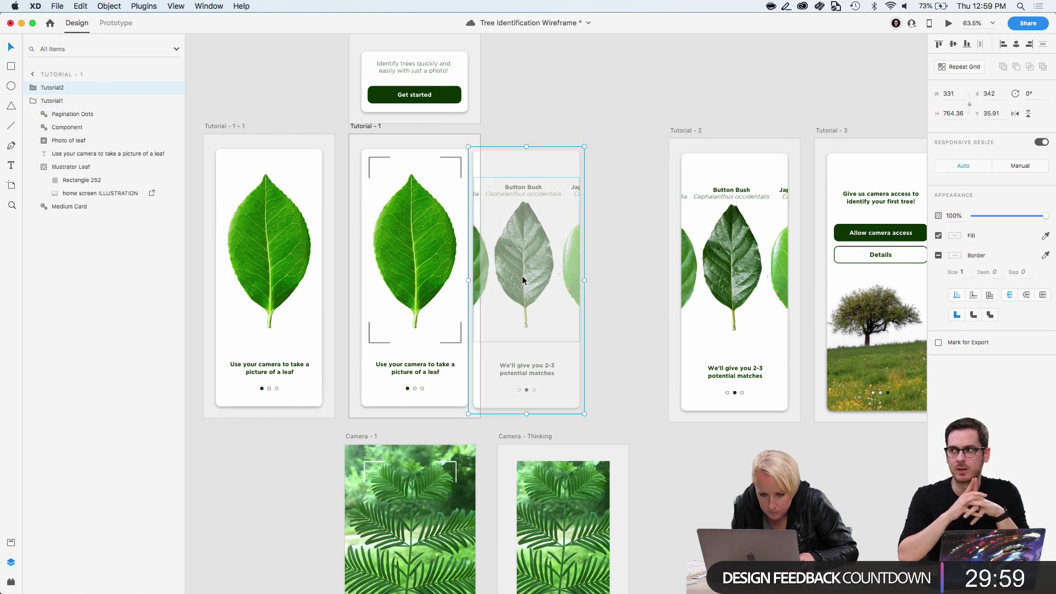
pyautogui.hotkey('ctrl', 'z')
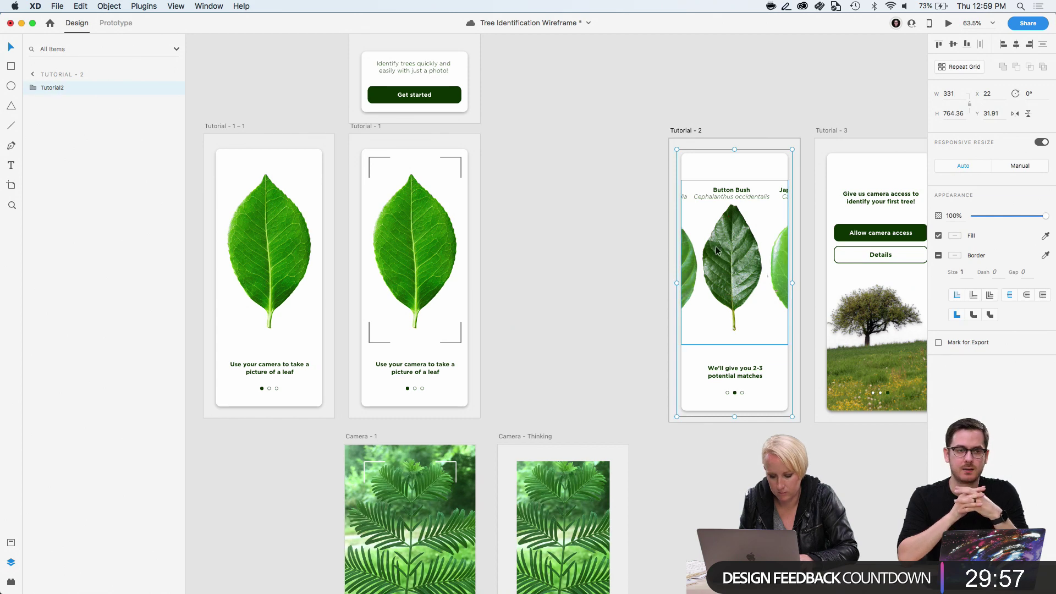
# Paste a copy of the Tutorial2 group into the Tutorial - 1 artboard and shift it right of the Tutorial1 card to X 339
pyautogui.scroll(5, 398, 142)
pyautogui.hotkey('ctrl', 'shift', 'z')
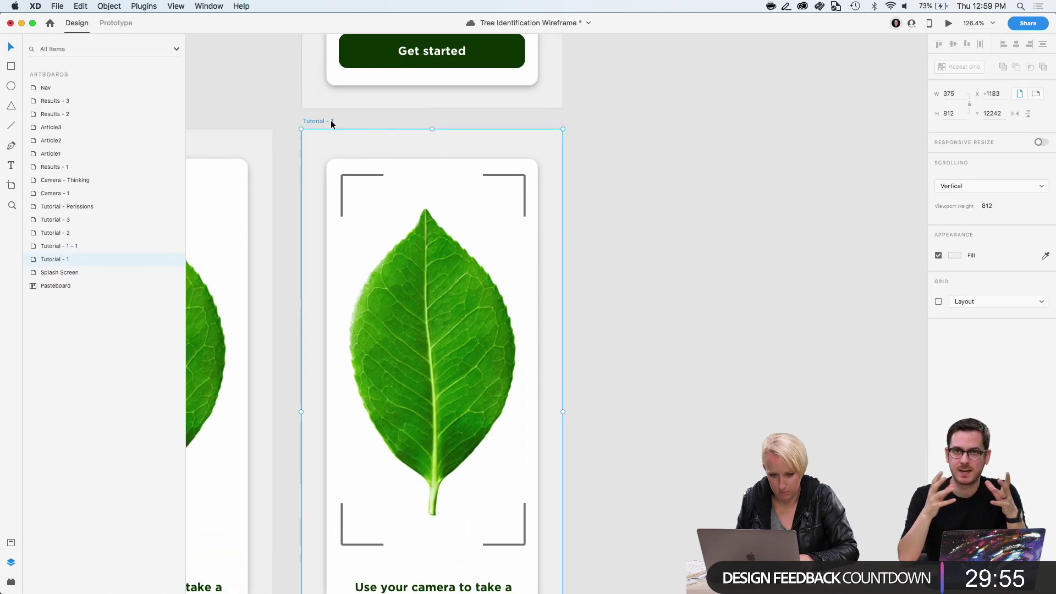
pyautogui.hotkey('shift', 'Right')
pyautogui.hotkey('shift', 'Right')
pyautogui.hotkey('shift', 'Right')
pyautogui.hotkey('shift', 'Right')
pyautogui.hotkey('shift', 'Right')
pyautogui.hotkey('shift', 'Right')
pyautogui.hotkey('shift', 'Right')
pyautogui.hotkey('shift', 'Right')
pyautogui.hotkey('shift', 'Right')
pyautogui.hotkey('shift', 'Right')
pyautogui.hotkey('shift', 'Right')
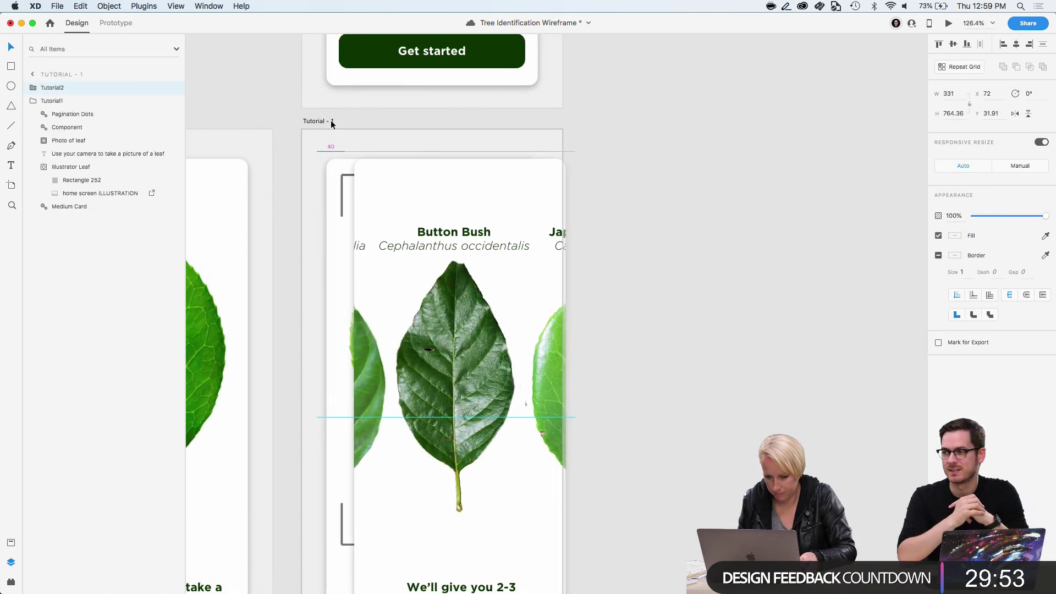
pyautogui.hotkey('shift', 'Right')
pyautogui.hotkey('shift', 'Right')
pyautogui.hotkey('shift', 'Right')
pyautogui.hotkey('shift', 'Right')
pyautogui.hotkey('shift', 'Right')
pyautogui.hotkey('shift', 'Right')
pyautogui.hotkey('shift', 'Right')
pyautogui.hotkey('shift', 'Right')
pyautogui.hotkey('shift', 'Right')
pyautogui.hotkey('shift', 'Right')
pyautogui.hotkey('shift', 'Right')
pyautogui.hotkey('shift', 'Right')
pyautogui.hotkey('shift', 'Right')
pyautogui.hotkey('shift', 'Right')
pyautogui.hotkey('shift', 'Right')
pyautogui.hotkey('shift', 'Right')
pyautogui.hotkey('shift', 'Right')
pyautogui.hotkey('shift', 'Right')
pyautogui.hotkey('shift', 'Right')
pyautogui.hotkey('shift', 'Right')
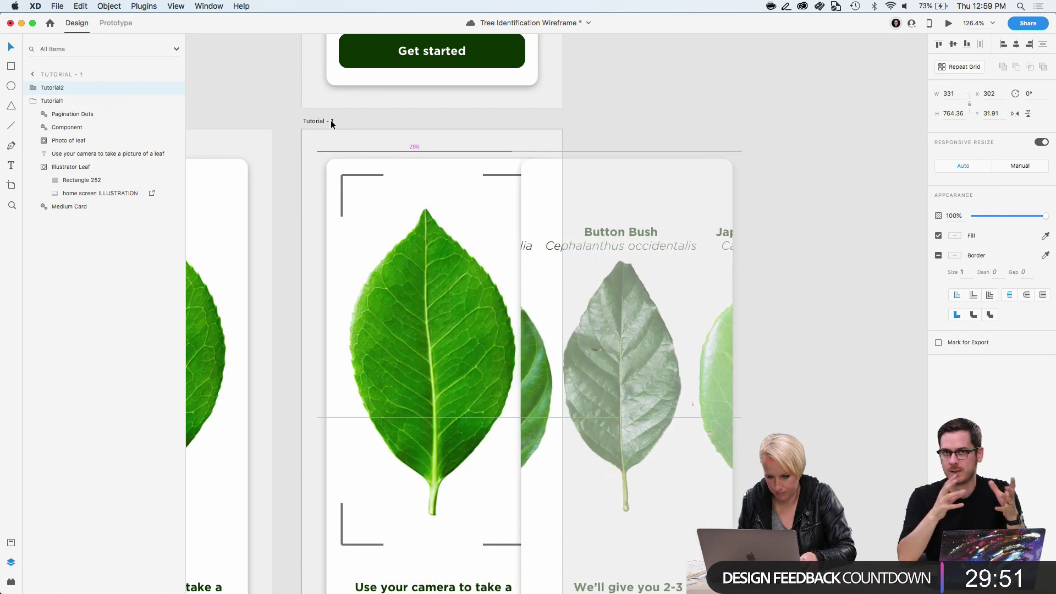
pyautogui.press('Left')
pyautogui.press('Left')
pyautogui.press('Left')
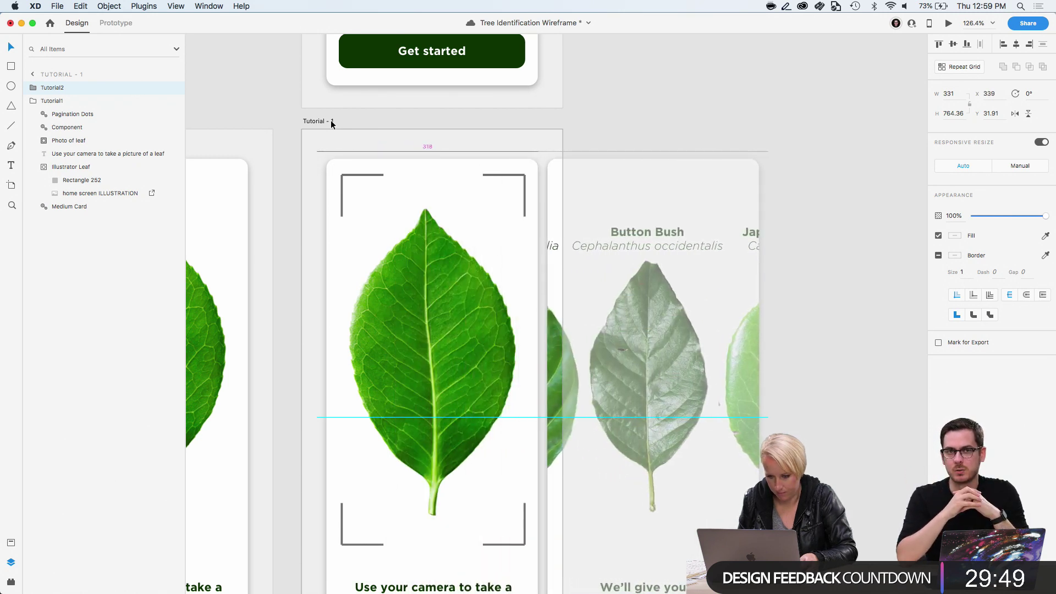
pyautogui.click(817, 166)
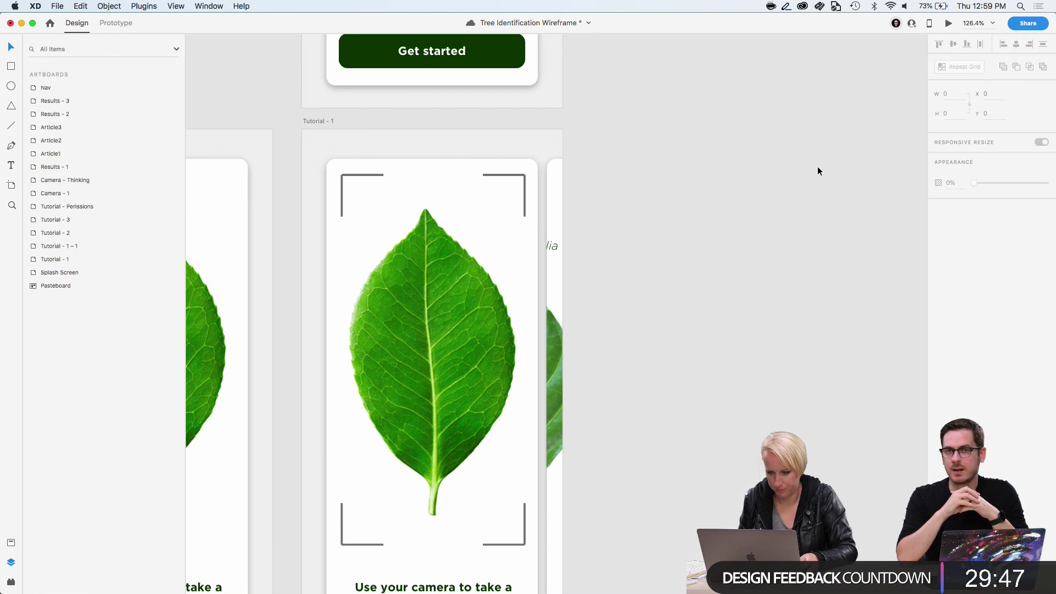
# Copy the Tutorial1 group into the Tutorial - 2 artboard and shift it left of the Tutorial2 card to X -298
pyautogui.scroll(-3, 817, 166)
pyautogui.scroll(-5, 817, 166)
pyautogui.click(436, 233)
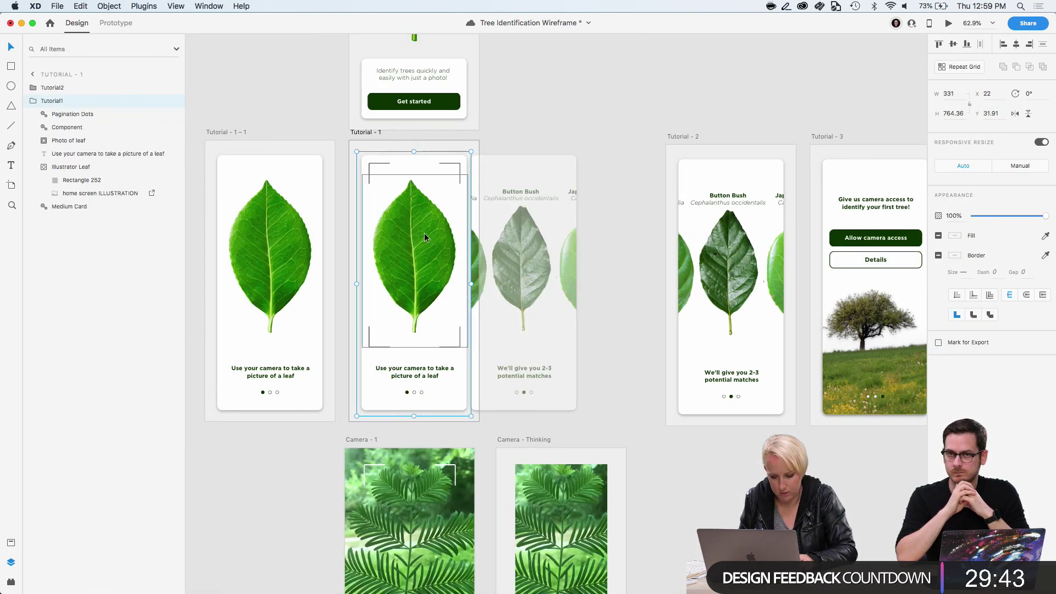
pyautogui.click(686, 138)
pyautogui.press('cmd+v')
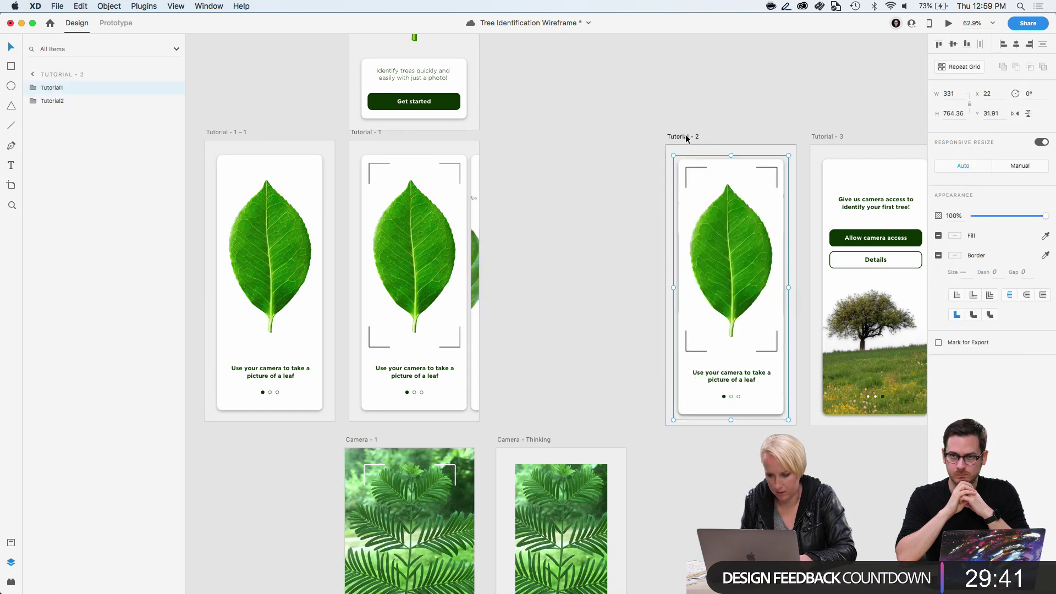
pyautogui.hotkey('shift', 'Left')
pyautogui.hotkey('shift', 'Left')
pyautogui.hotkey('shift', 'Left')
pyautogui.hotkey('shift', 'Left')
pyautogui.hotkey('shift', 'Left')
pyautogui.hotkey('shift', 'Left')
pyautogui.hotkey('shift', 'Left')
pyautogui.hotkey('shift', 'Left')
pyautogui.hotkey('shift', 'Left')
pyautogui.hotkey('shift', 'Left')
pyautogui.hotkey('shift', 'Left')
pyautogui.hotkey('shift', 'Left')
pyautogui.hotkey('shift', 'Left')
pyautogui.hotkey('shift', 'Left')
pyautogui.hotkey('shift', 'Left')
pyautogui.hotkey('shift', 'Left')
pyautogui.hotkey('shift', 'Left')
pyautogui.hotkey('shift', 'Left')
pyautogui.hotkey('shift', 'Left')
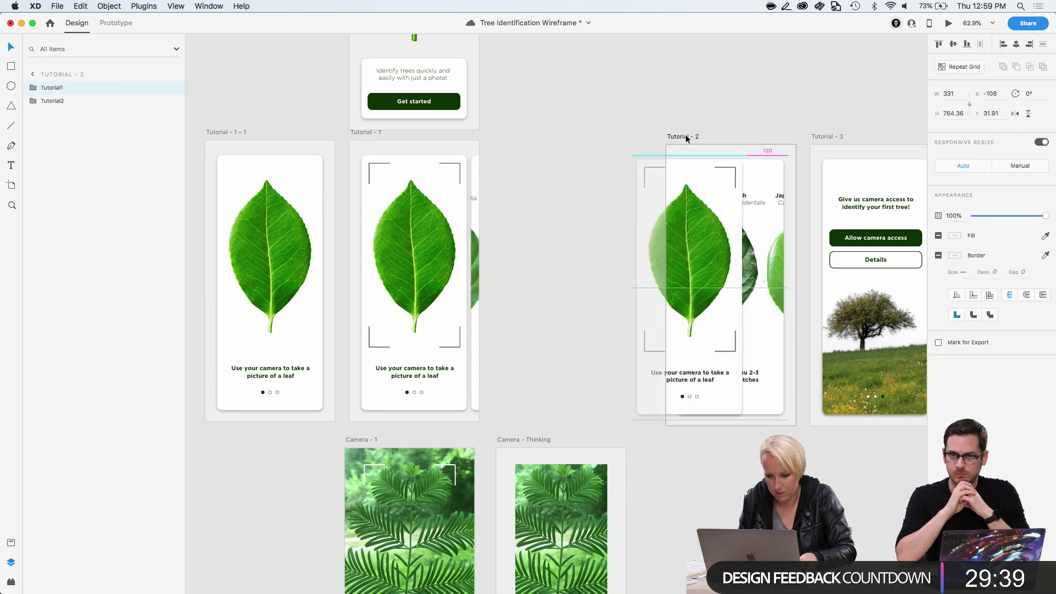
pyautogui.hotkey('shift', 'Left')
pyautogui.hotkey('shift', 'Left')
pyautogui.hotkey('shift', 'Left')
pyautogui.hotkey('shift', 'Left')
pyautogui.hotkey('shift', 'Left')
pyautogui.hotkey('shift', 'Left')
pyautogui.hotkey('shift', 'Left')
pyautogui.hotkey('shift', 'Left')
pyautogui.hotkey('shift', 'Left')
pyautogui.hotkey('shift', 'Left')
pyautogui.hotkey('shift', 'Left')
pyautogui.hotkey('shift', 'Left')
pyautogui.hotkey('shift', 'Left')
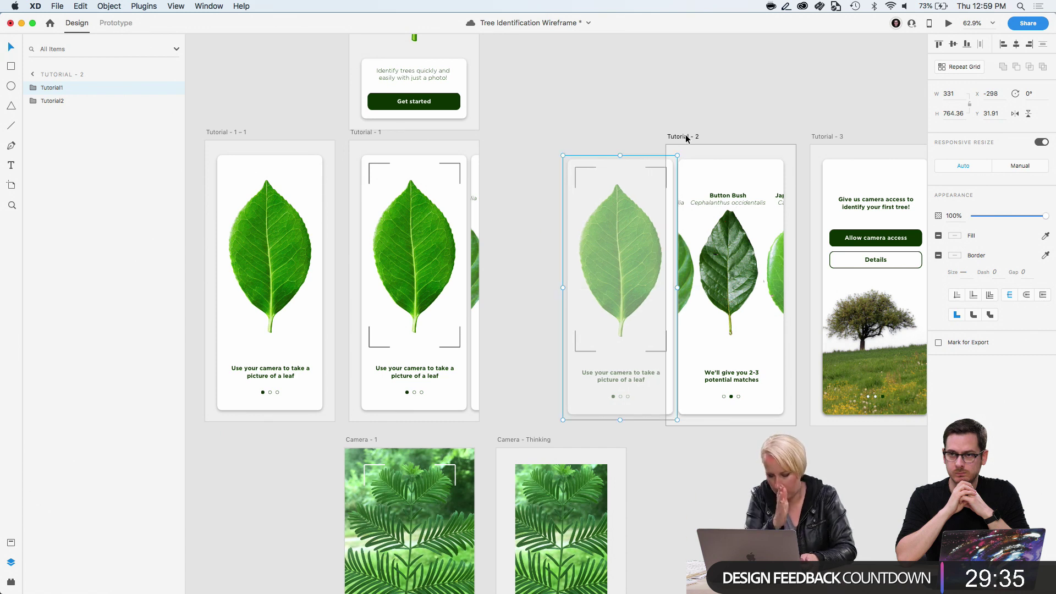
pyautogui.click(659, 91)
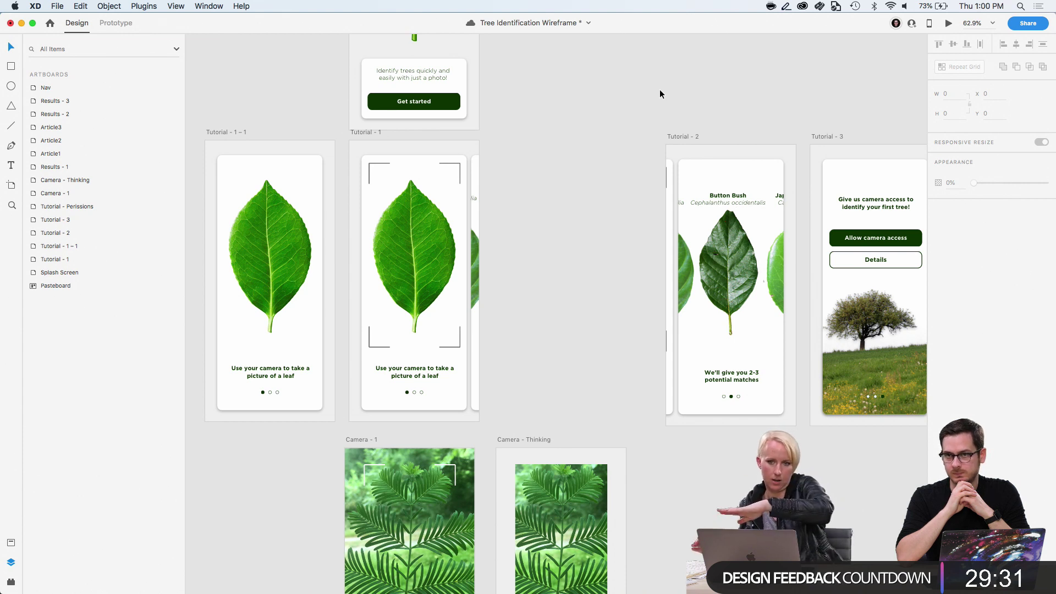
# Move the Tutorial - 3 and Tutorial - Perissions artboards right together to X 594, opening a gap beside Tutorial - 2
pyautogui.hscroll(5, 659, 89)
pyautogui.hscroll(3, 658, 89)
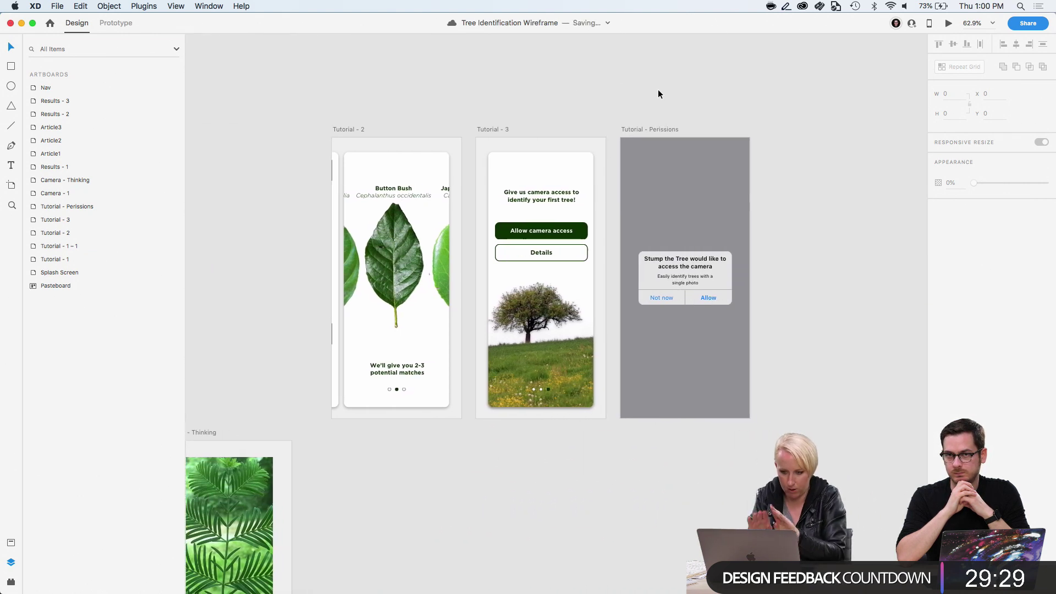
pyautogui.click(496, 129)
pyautogui.keyDown('shift'); pyautogui.click(627, 131); pyautogui.keyUp('shift')
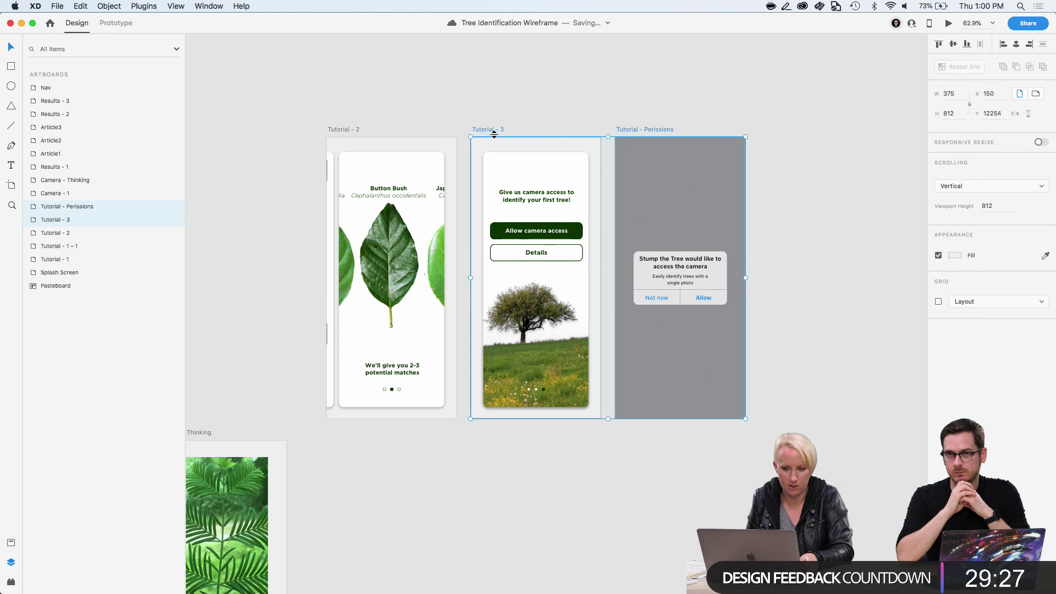
pyautogui.moveTo(482, 130); pyautogui.dragTo(633, 131)
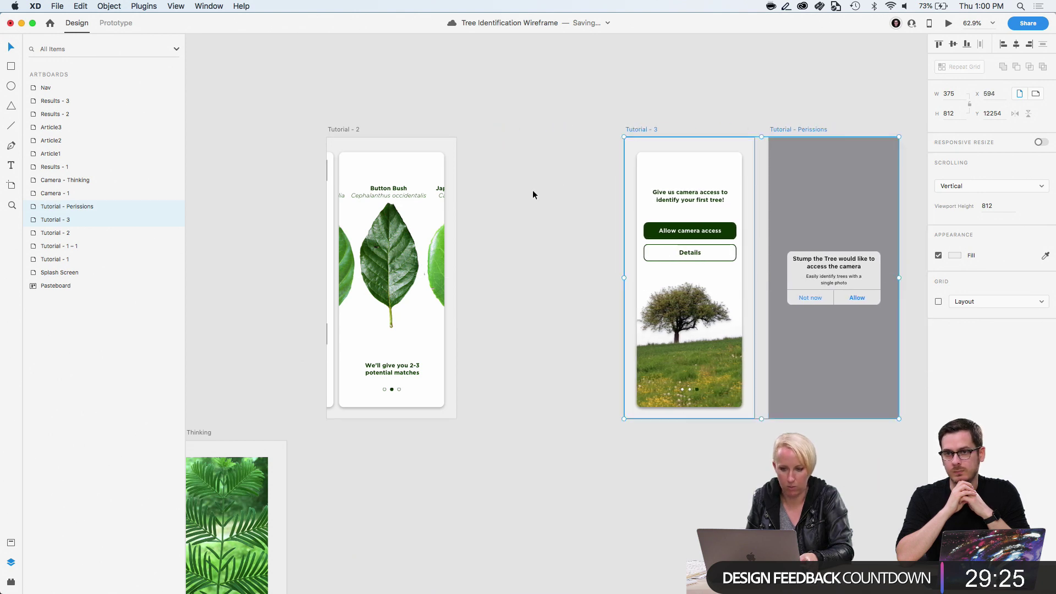
pyautogui.click(513, 201)
# Copy the Tutorial3 group into the Tutorial - 2 artboard and shift it right of the Tutorial2 card to X 342
pyautogui.hscroll(-5, 580, 196)
pyautogui.hscroll(-1, 581, 201)
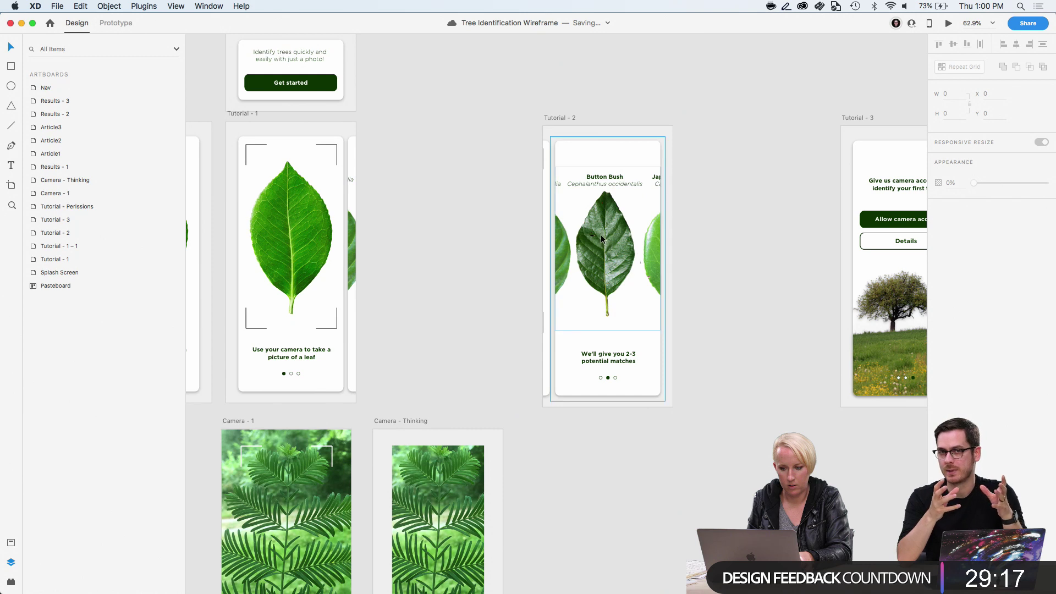
pyautogui.click(858, 242)
pyautogui.hscroll(5, 605, 220)
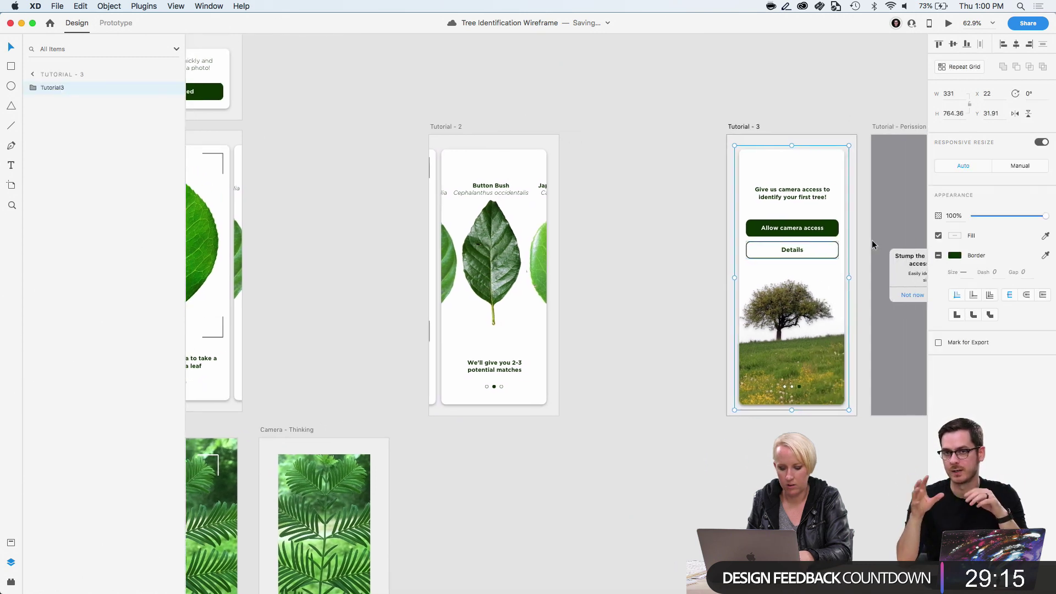
pyautogui.click(448, 128)
pyautogui.press('super+v')
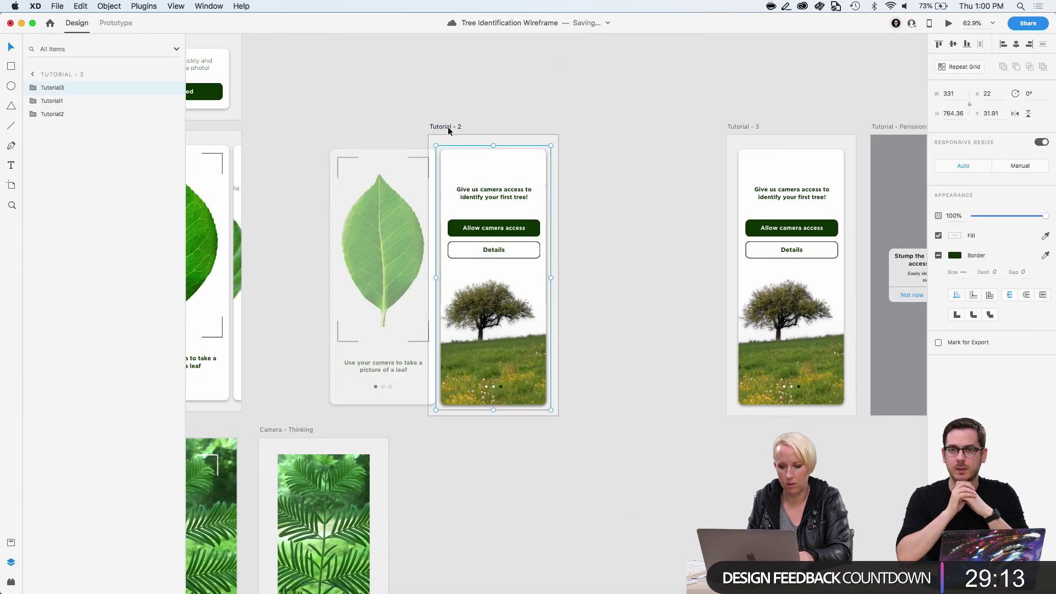
pyautogui.hotkey('shift', 'Right')
pyautogui.hotkey('shift', 'Right')
pyautogui.hotkey('shift', 'Right')
pyautogui.hotkey('shift', 'Right')
pyautogui.hotkey('shift', 'Right')
pyautogui.hotkey('shift', 'Right')
pyautogui.hotkey('shift', 'Right')
pyautogui.hotkey('shift', 'Right')
pyautogui.hotkey('shift', 'Right')
pyautogui.hotkey('shift', 'Right')
pyautogui.hotkey('shift', 'Right')
pyautogui.hotkey('shift', 'Right')
pyautogui.hotkey('shift', 'Right')
pyautogui.hotkey('shift', 'Right')
pyautogui.hotkey('shift', 'Right')
pyautogui.hotkey('shift', 'Right')
pyautogui.hotkey('shift', 'Right')
pyautogui.hotkey('shift', 'Right')
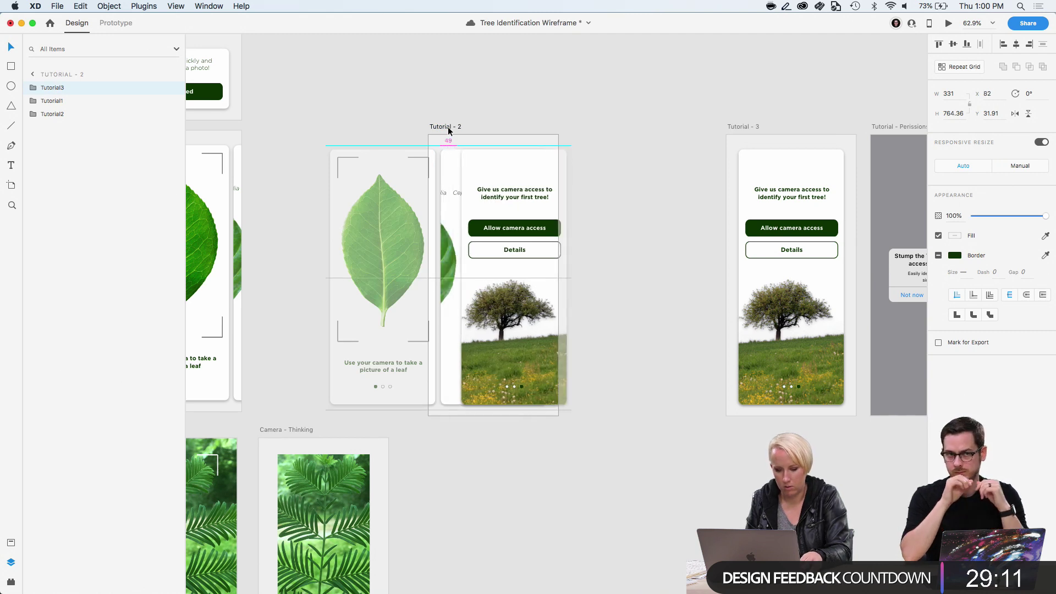
pyautogui.hotkey('shift', 'Right')
pyautogui.hotkey('shift', 'Right')
pyautogui.hotkey('shift', 'Right')
pyautogui.hotkey('shift', 'Right')
pyautogui.hotkey('shift', 'Right')
pyautogui.hotkey('shift', 'Right')
pyautogui.hotkey('shift', 'Right')
pyautogui.hotkey('shift', 'Right')
pyautogui.hotkey('shift', 'Right')
pyautogui.hotkey('shift', 'Right')
pyautogui.hotkey('shift', 'Right')
pyautogui.hotkey('shift', 'Right')
pyautogui.hotkey('shift', 'Right')
pyautogui.hotkey('shift', 'Right')
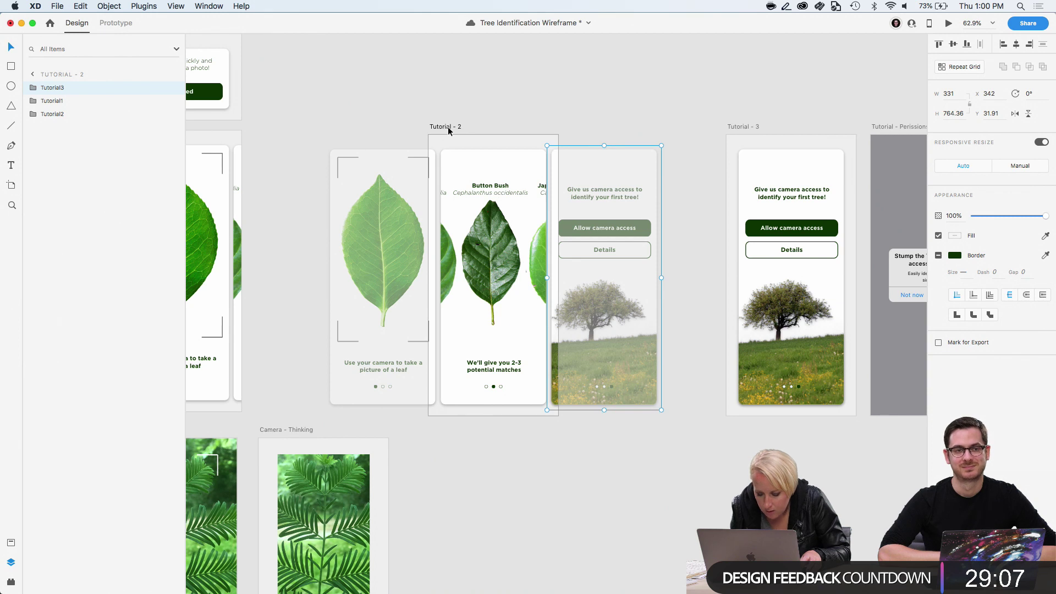
pyautogui.click(529, 77)
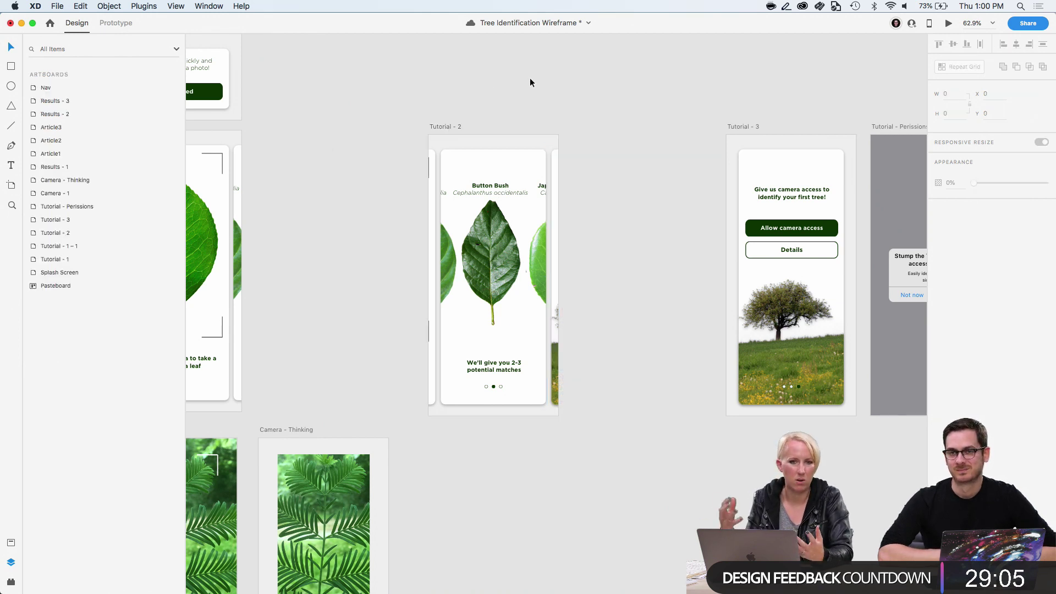
# Copy the Tutorial2 group from Tutorial - 2 into the Tutorial - 3 artboard and shift it left of the Tutorial3 card to X -298
pyautogui.hscroll(-5, 529, 82)
pyautogui.scroll(-2, 530, 82)
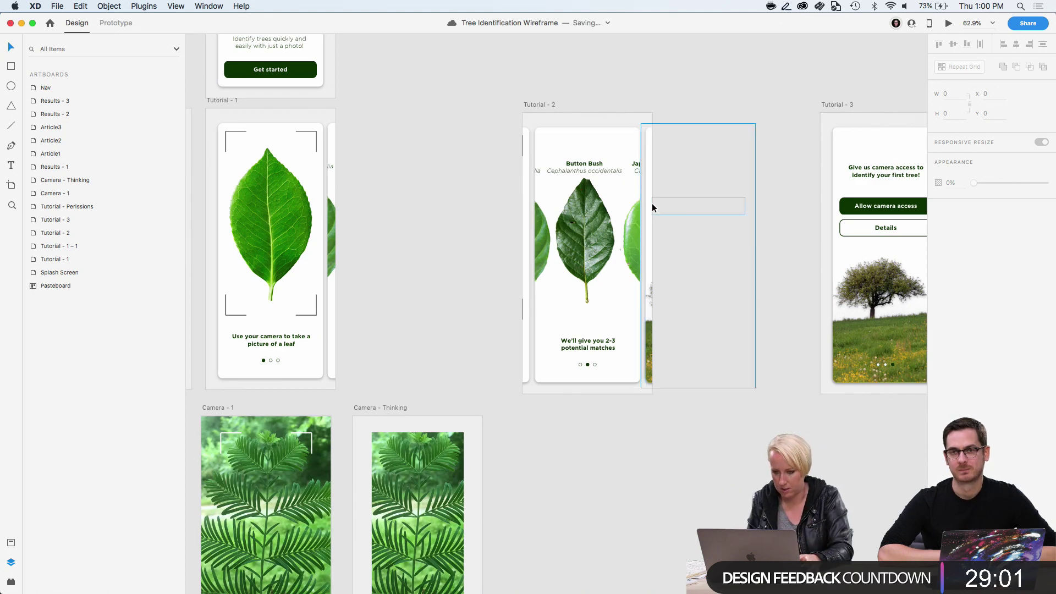
pyautogui.click(578, 209)
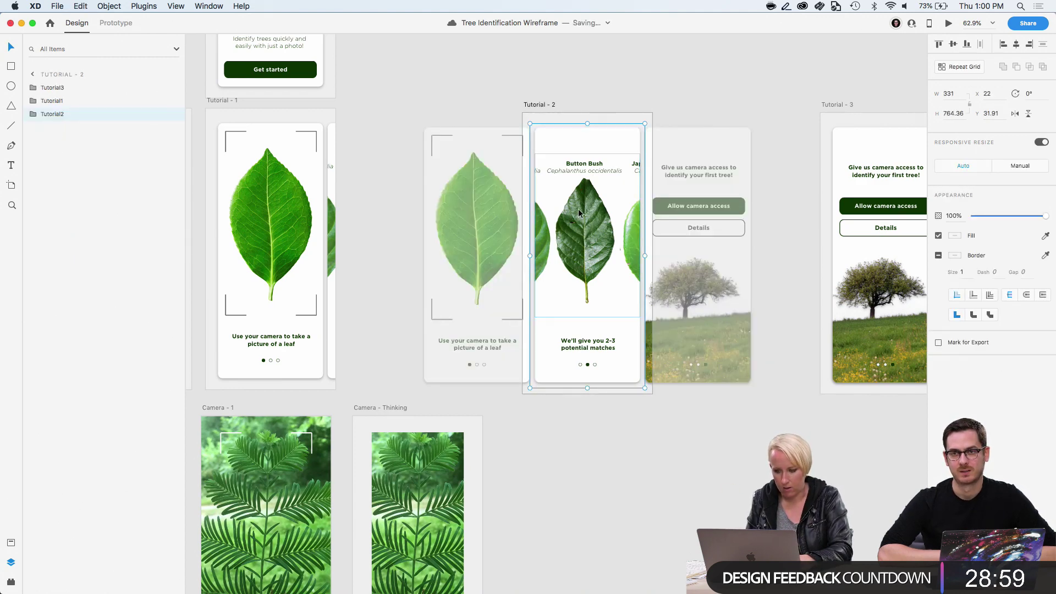
pyautogui.hscroll(6, 578, 209)
pyautogui.scroll(1, 578, 209)
pyautogui.click(574, 140)
pyautogui.press('super+v')
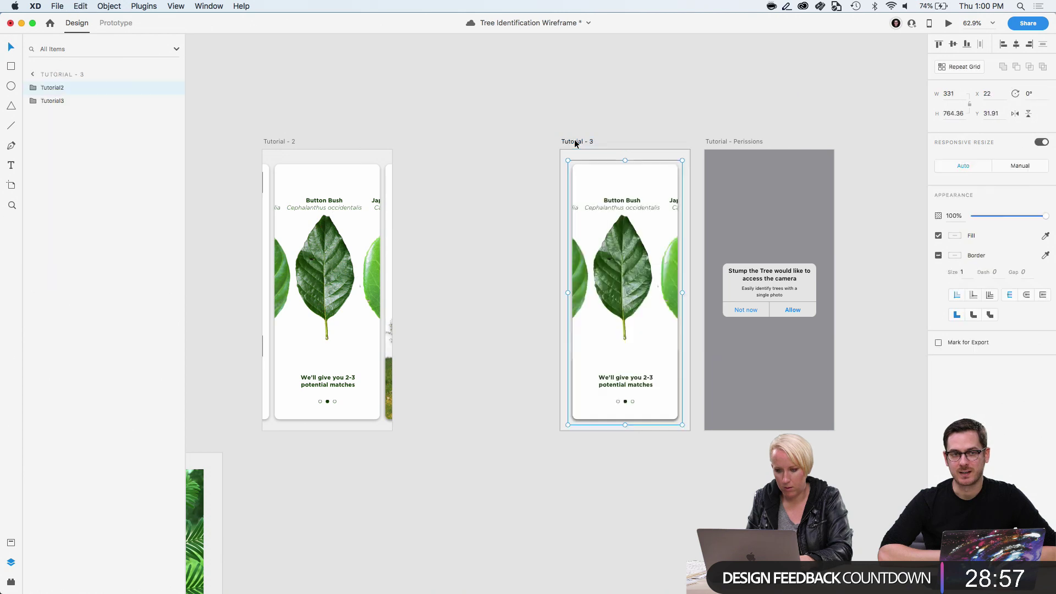
pyautogui.hotkey('shift', 'Left')
pyautogui.hotkey('shift', 'Left')
pyautogui.hotkey('shift', 'Left')
pyautogui.hotkey('shift', 'Left')
pyautogui.hotkey('shift', 'Left')
pyautogui.hotkey('shift', 'Left')
pyautogui.hotkey('shift', 'Left')
pyautogui.hotkey('shift', 'Left')
pyautogui.hotkey('shift', 'Left')
pyautogui.hotkey('shift', 'Left')
pyautogui.hotkey('shift', 'Left')
pyautogui.hotkey('shift', 'Left')
pyautogui.hotkey('shift', 'Left')
pyautogui.hotkey('shift', 'Left')
pyautogui.hotkey('shift', 'Left')
pyautogui.hotkey('shift', 'Left')
pyautogui.hotkey('shift', 'Left')
pyautogui.hotkey('shift', 'Left')
pyautogui.hotkey('shift', 'Left')
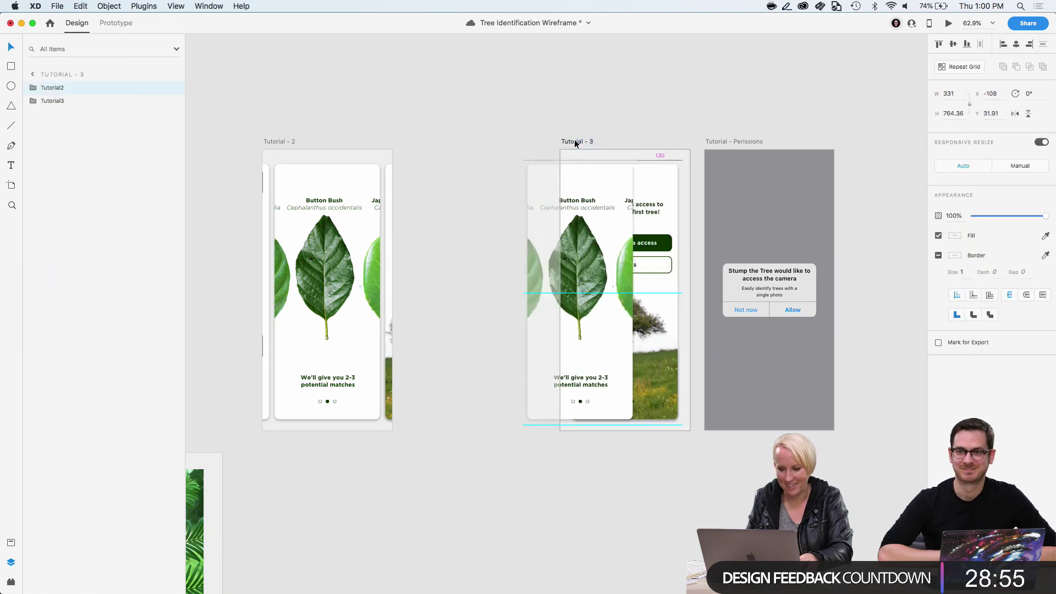
pyautogui.hotkey('shift', 'Left')
pyautogui.hotkey('shift', 'Left')
pyautogui.hotkey('shift', 'Left')
pyautogui.hotkey('shift', 'Left')
pyautogui.hotkey('shift', 'Left')
pyautogui.hotkey('shift', 'Left')
pyautogui.hotkey('shift', 'Left')
pyautogui.hotkey('shift', 'Left')
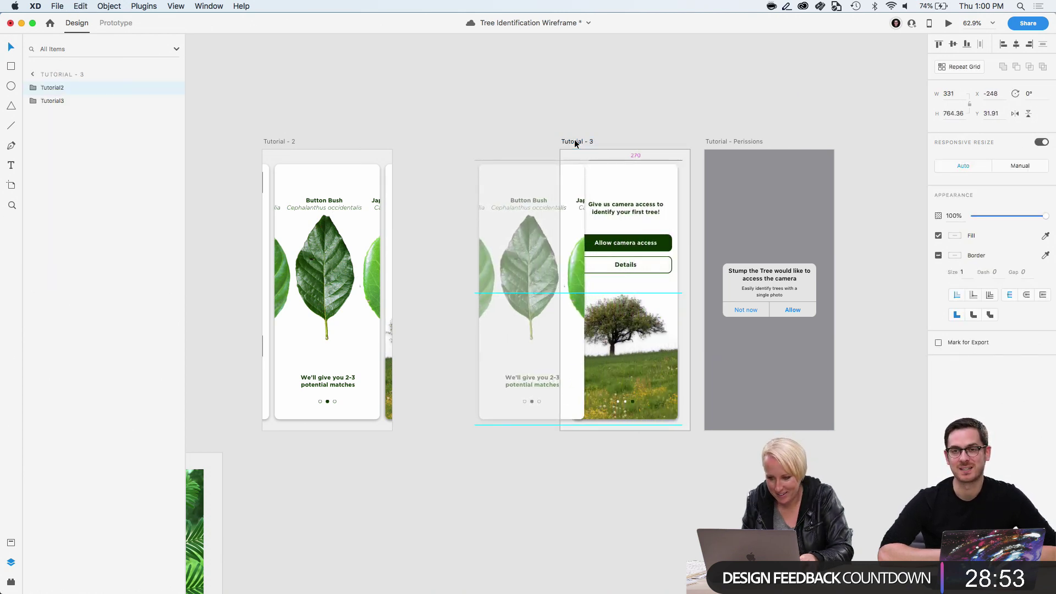
pyautogui.hotkey('shift', 'Left')
pyautogui.hotkey('shift', 'Left')
pyautogui.hotkey('shift', 'Left')
pyautogui.hotkey('shift', 'Left')
pyautogui.hotkey('shift', 'Left')
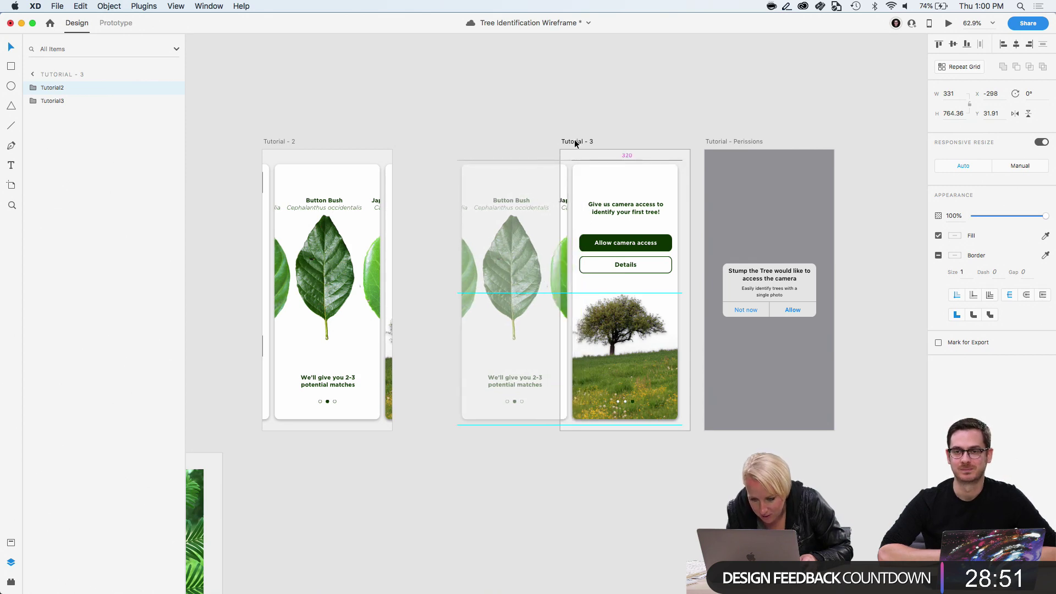
pyautogui.click(525, 105)
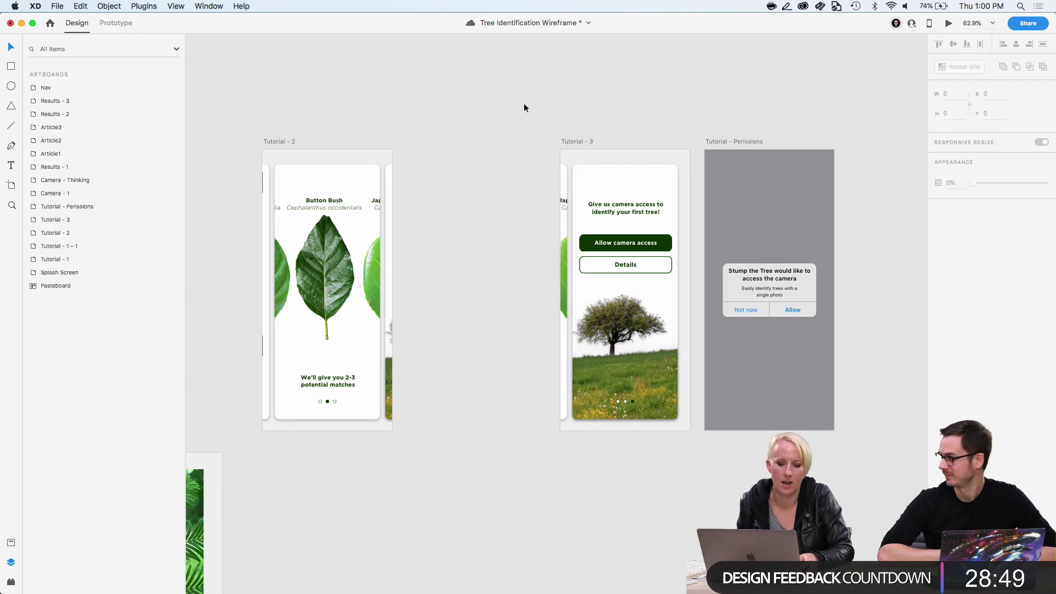
# Examine the arrangement of the tutorial and camera artboards on the canvas
pyautogui.scroll(-5, 523, 105)
pyautogui.hscroll(-8, 524, 105)
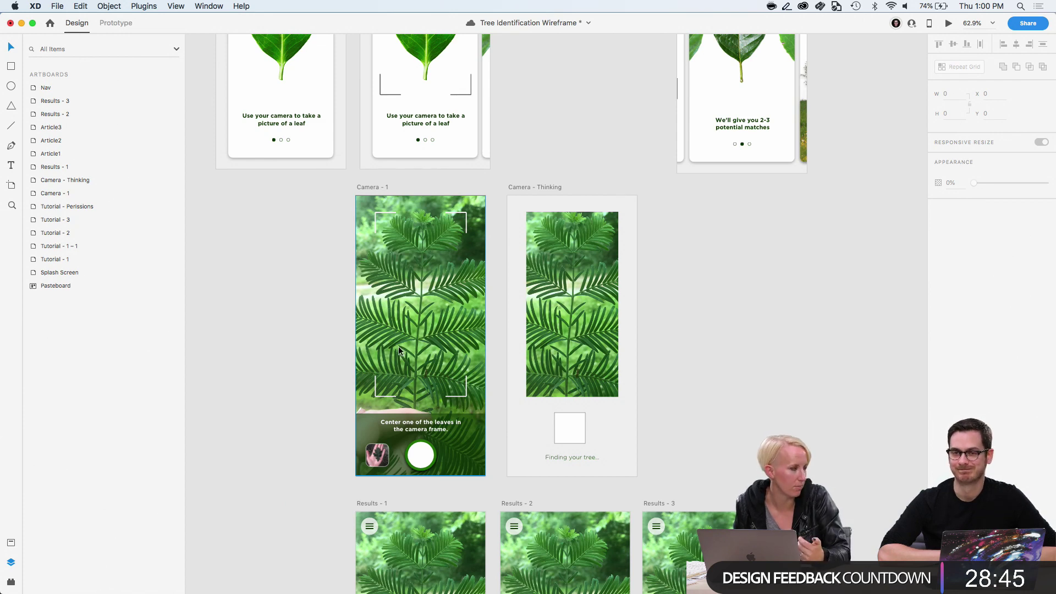
pyautogui.scroll(3, 399, 351)
pyautogui.hscroll(6, 399, 350)
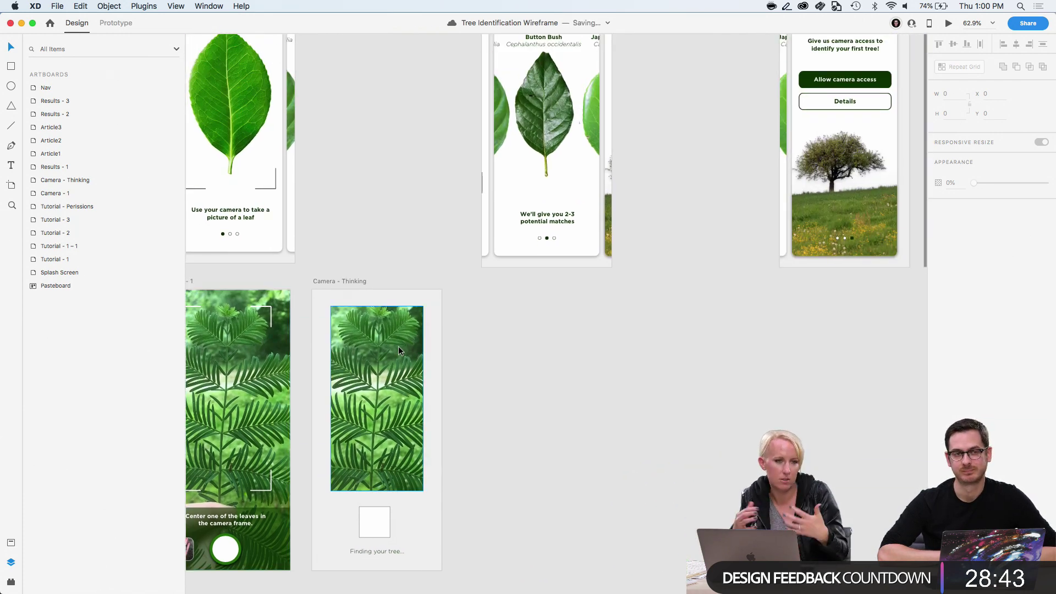
pyautogui.scroll(4, 398, 351)
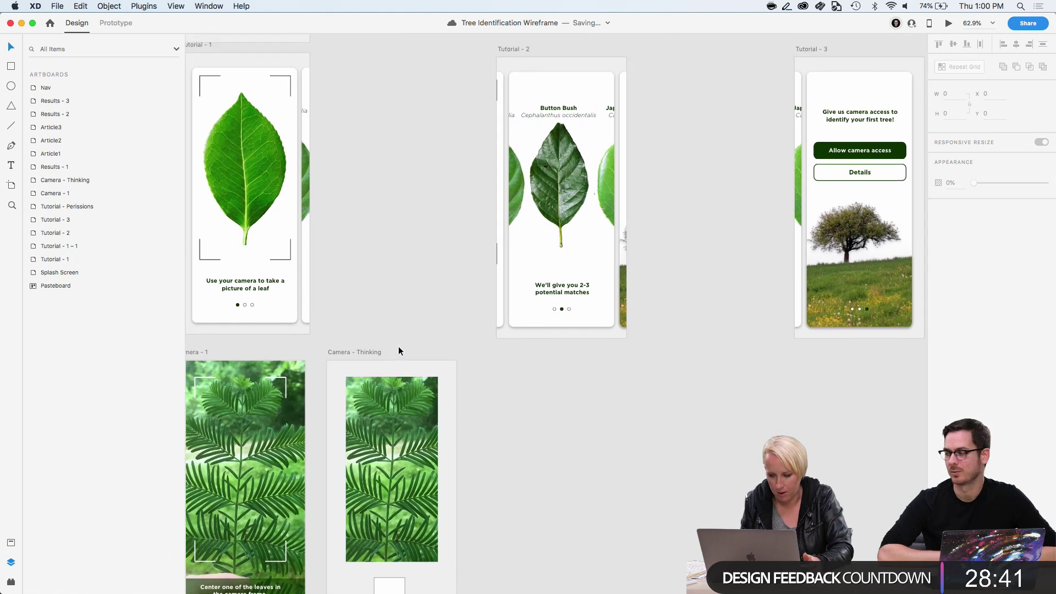
pyautogui.hscroll(2, 398, 351)
pyautogui.scroll(2, 398, 351)
pyautogui.hscroll(3, 398, 351)
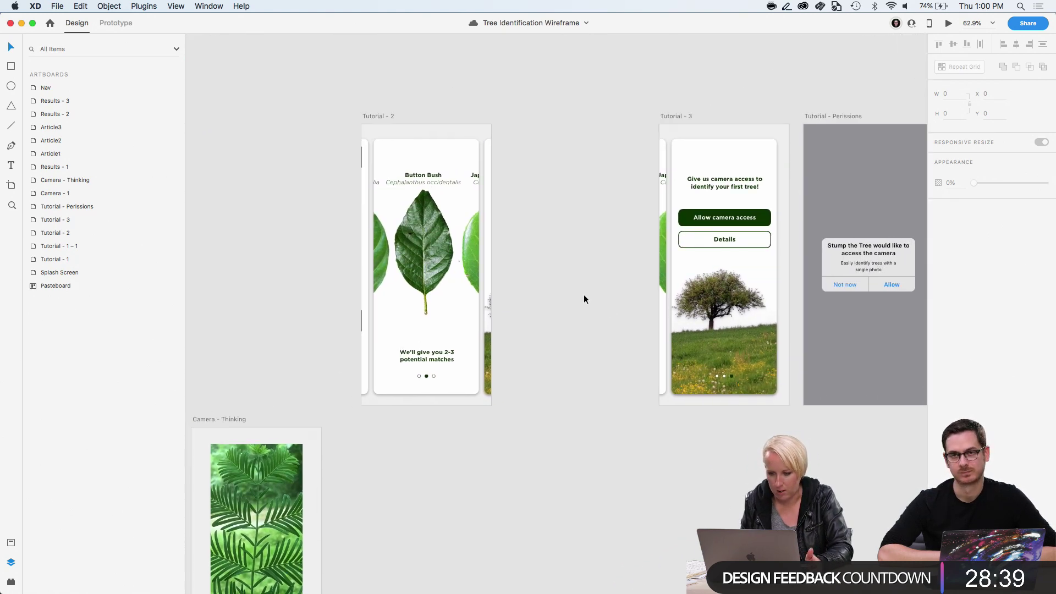
# Link the Tutorial1 card in the Tutorial - 1 artboard to Tutorial - 2 with a Drag trigger and Auto-Animate action
pyautogui.scroll(-2, 584, 299)
pyautogui.scroll(-3, 584, 299)
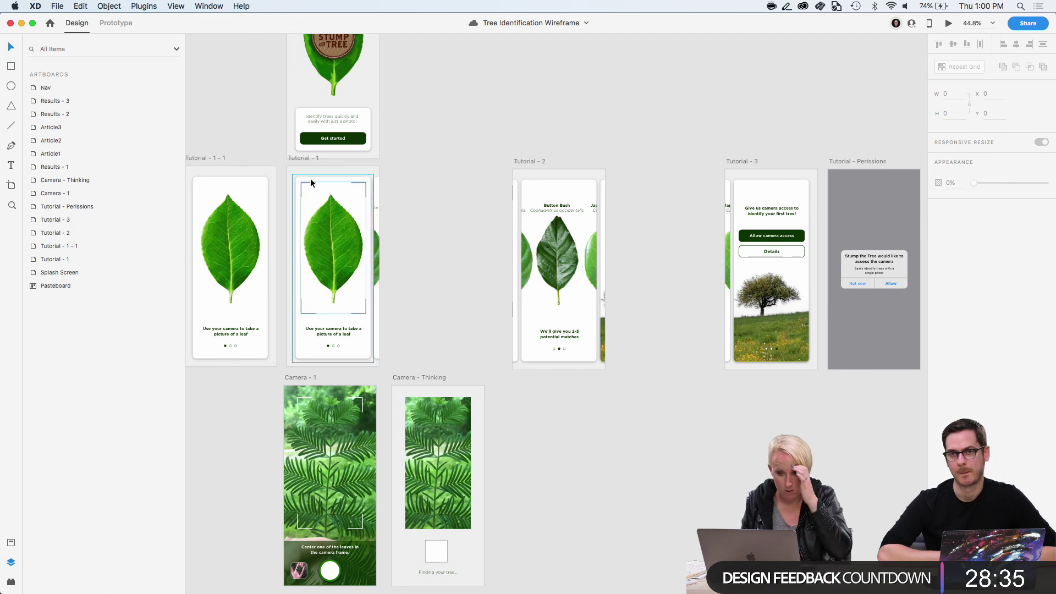
pyautogui.click(300, 158)
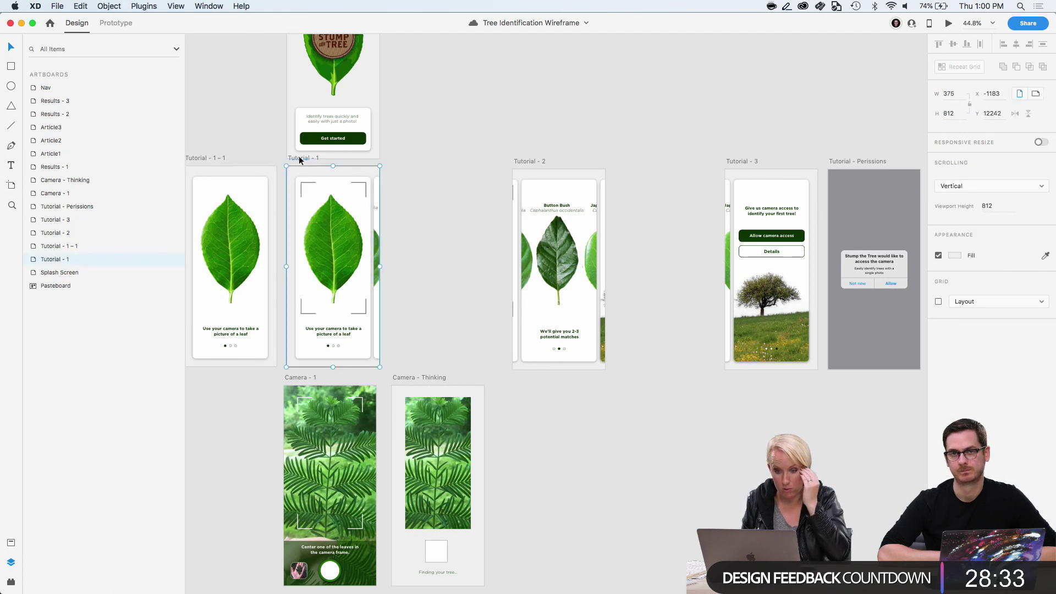
pyautogui.click(114, 25)
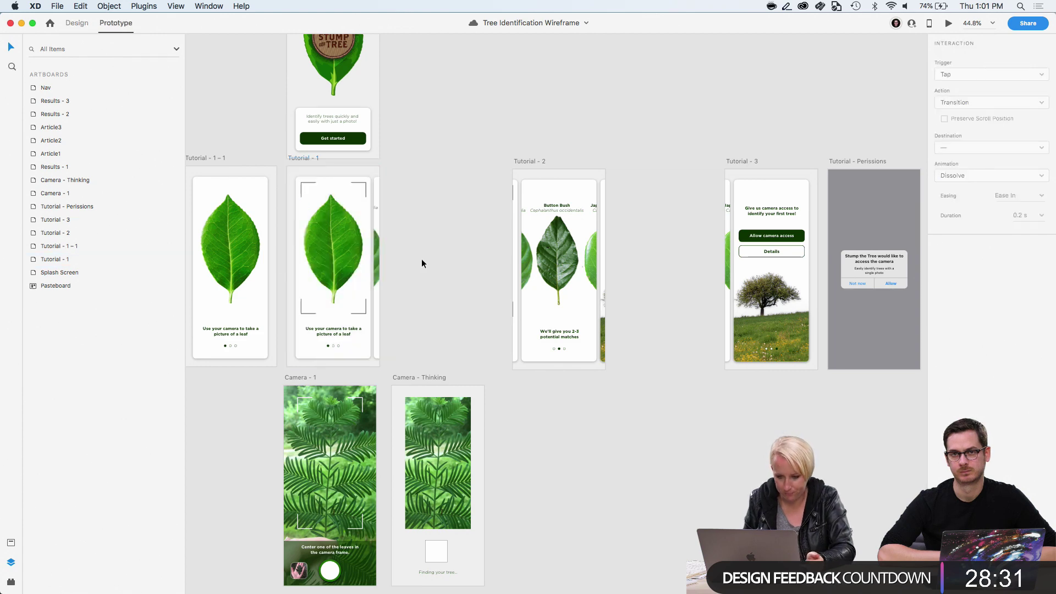
pyautogui.click(362, 258)
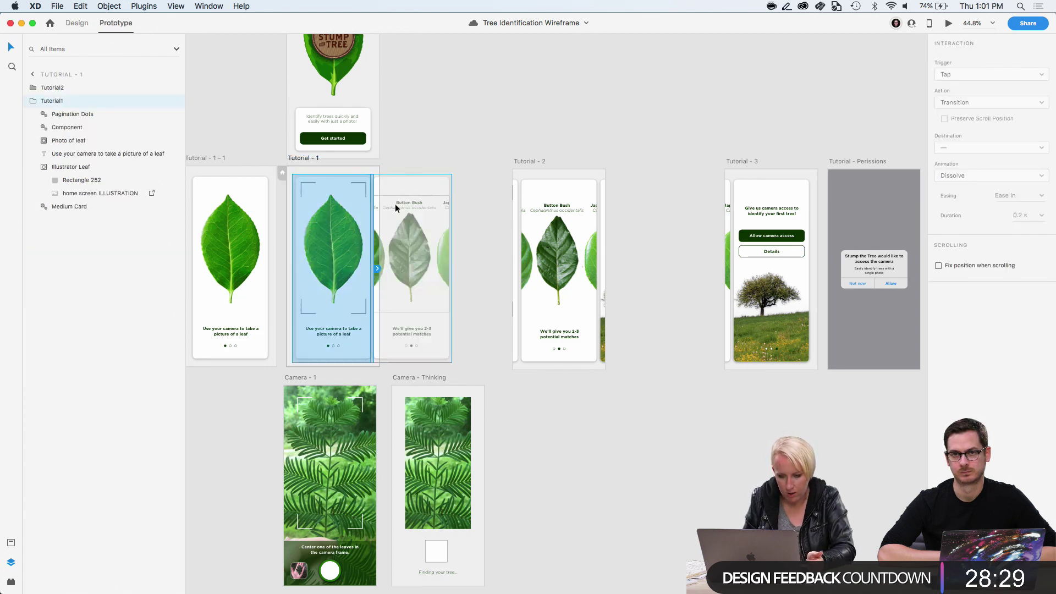
pyautogui.scroll(5, 379, 216)
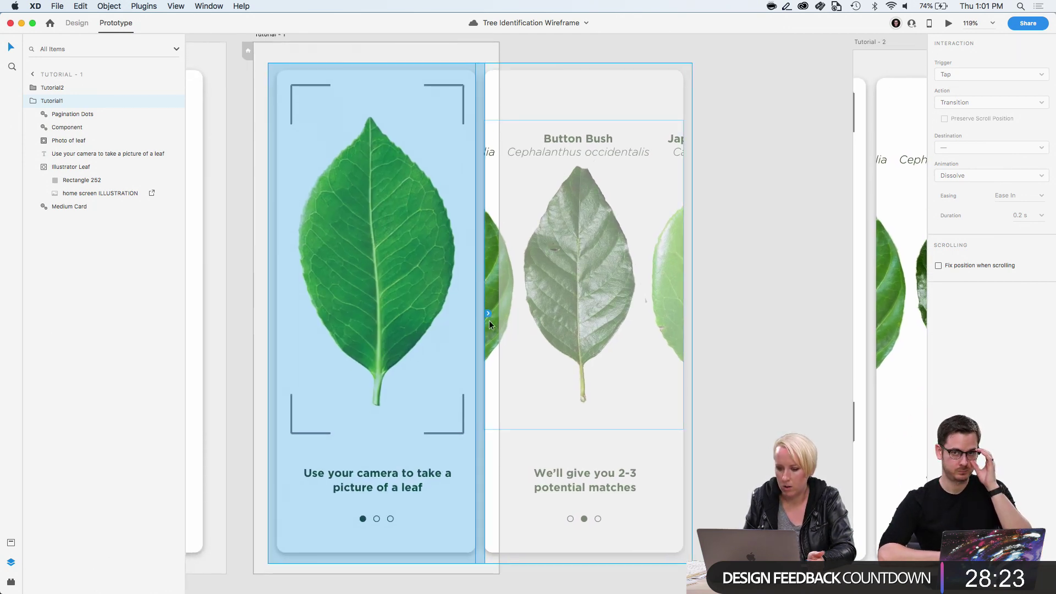
pyautogui.moveTo(488, 313); pyautogui.dragTo(850, 315)
pyautogui.click(972, 77)
pyautogui.click(969, 83)
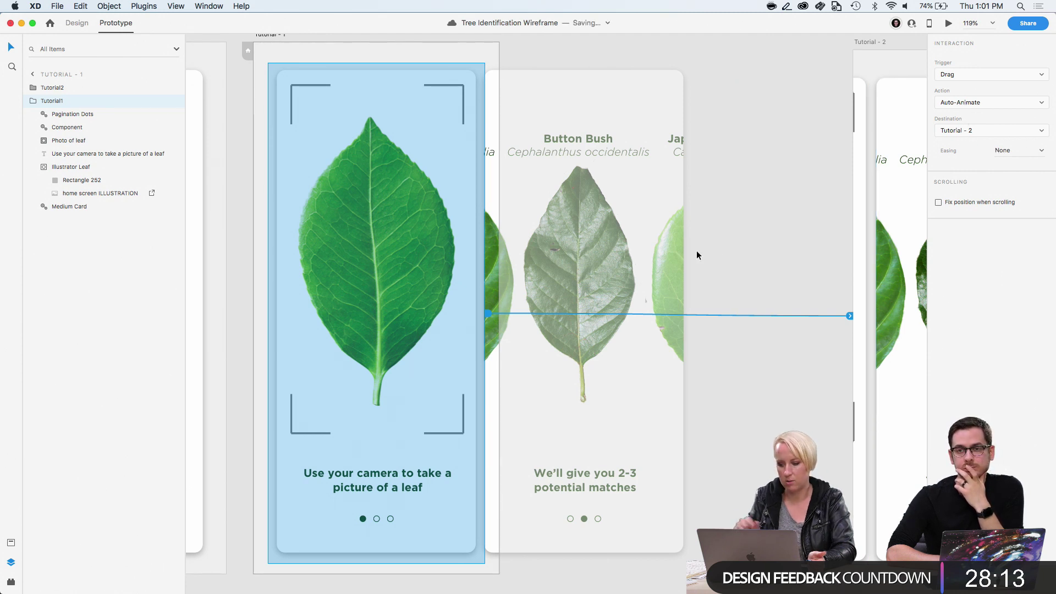
# Link the neighbouring Tutorial2 card in the Tutorial - 1 artboard to Tutorial - 2 as well
pyautogui.click(489, 174)
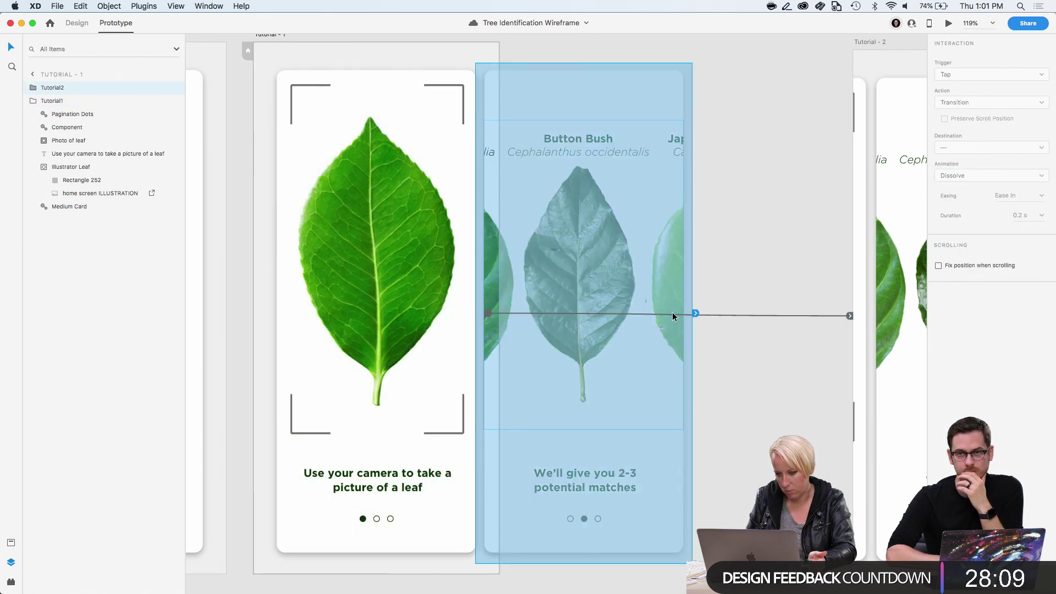
pyautogui.moveTo(695, 313); pyautogui.dragTo(860, 236)
pyautogui.click(757, 265)
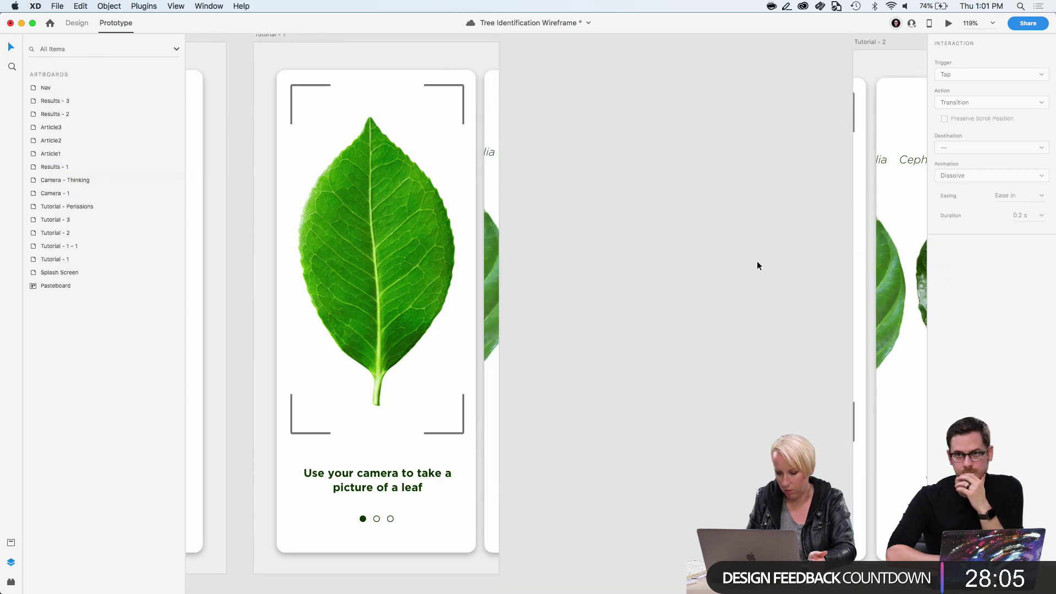
# Link the Tutorial2 and Tutorial3 cards in the Tutorial - 2 artboard to Tutorial - 3, with drag-triggered Auto-Animate on the Tutorial2 card
pyautogui.hscroll(10, 756, 265)
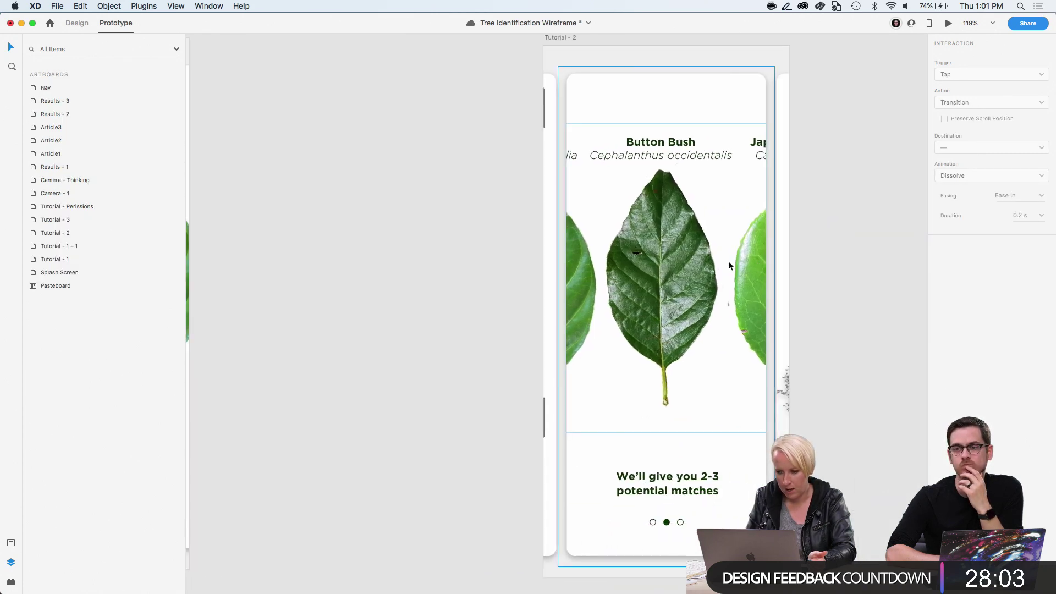
pyautogui.click(678, 249)
pyautogui.hscroll(5, 688, 356)
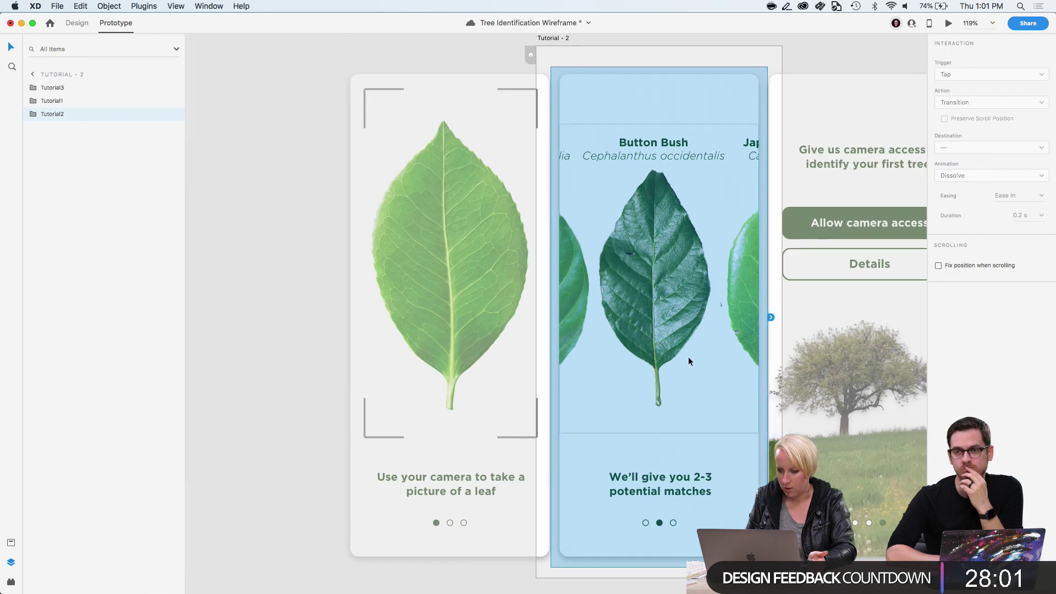
pyautogui.scroll(-3, 668, 345)
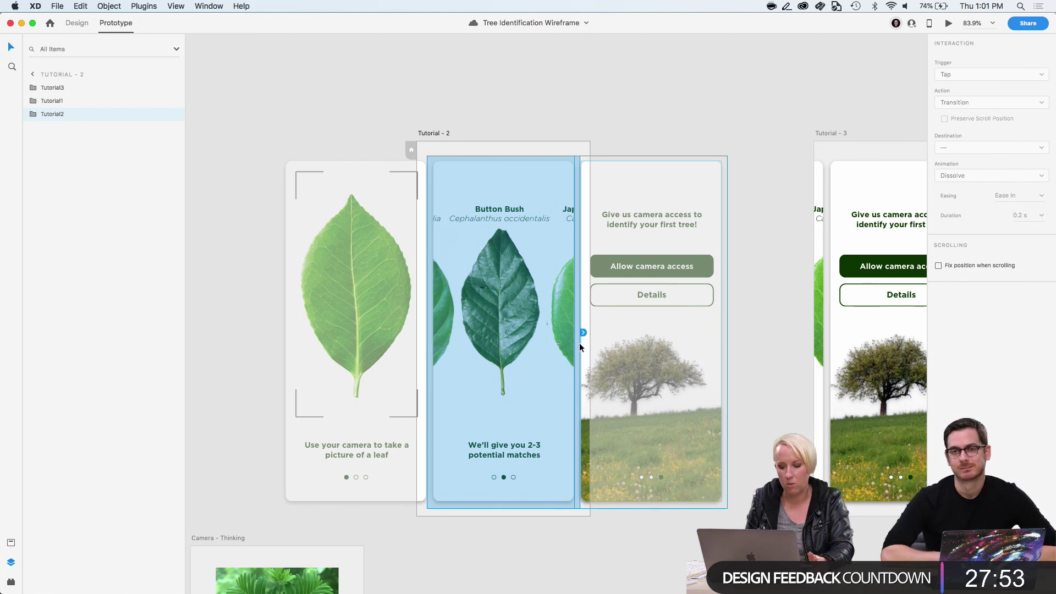
pyautogui.moveTo(582, 332); pyautogui.dragTo(583, 331)
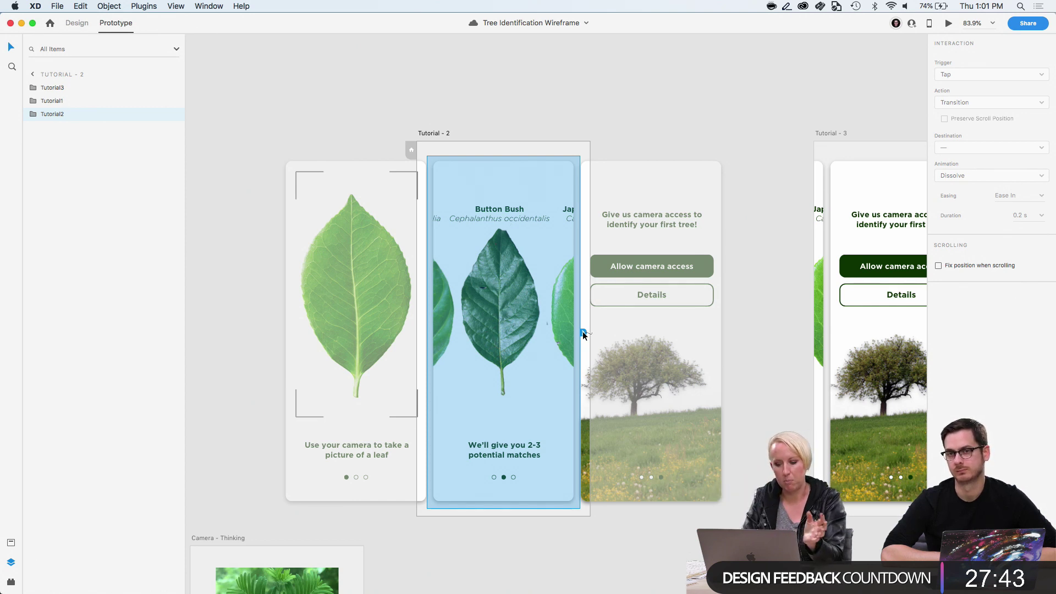
pyautogui.moveTo(582, 331); pyautogui.dragTo(827, 291)
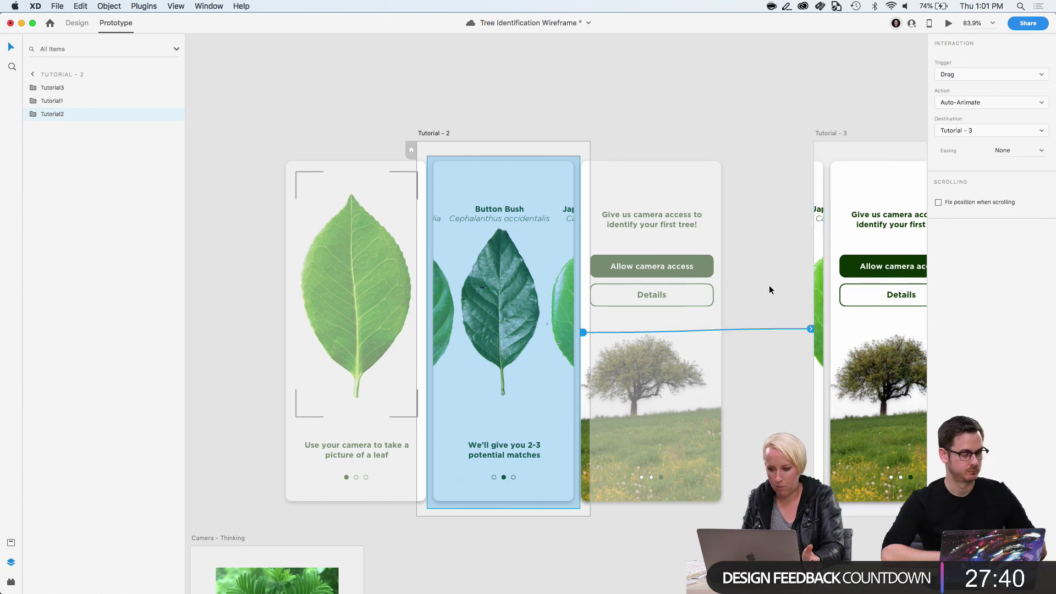
pyautogui.click(587, 264)
pyautogui.moveTo(731, 332); pyautogui.dragTo(861, 256)
# Link the Tutorial1 card in the Tutorial - 2 artboard back to Tutorial - 1
pyautogui.click(423, 268)
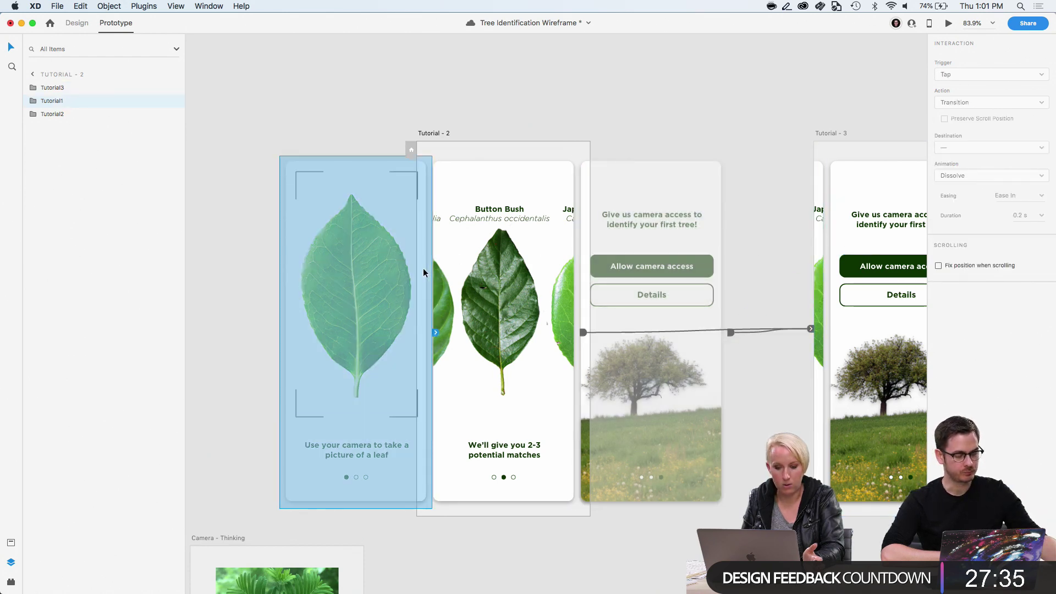
pyautogui.hscroll(-5, 452, 343)
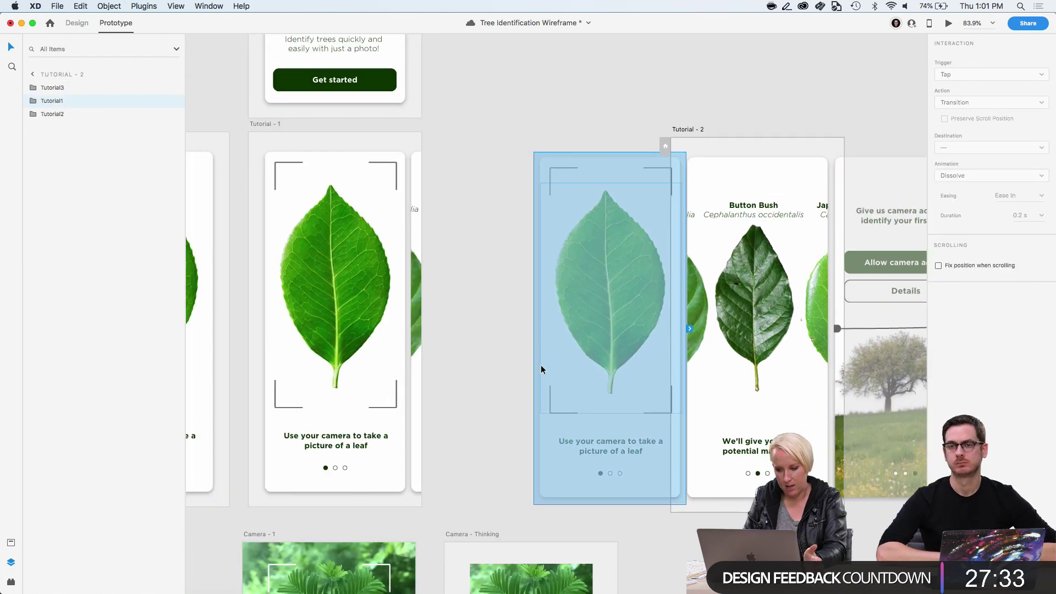
pyautogui.moveTo(689, 328); pyautogui.dragTo(406, 286)
pyautogui.click(499, 187)
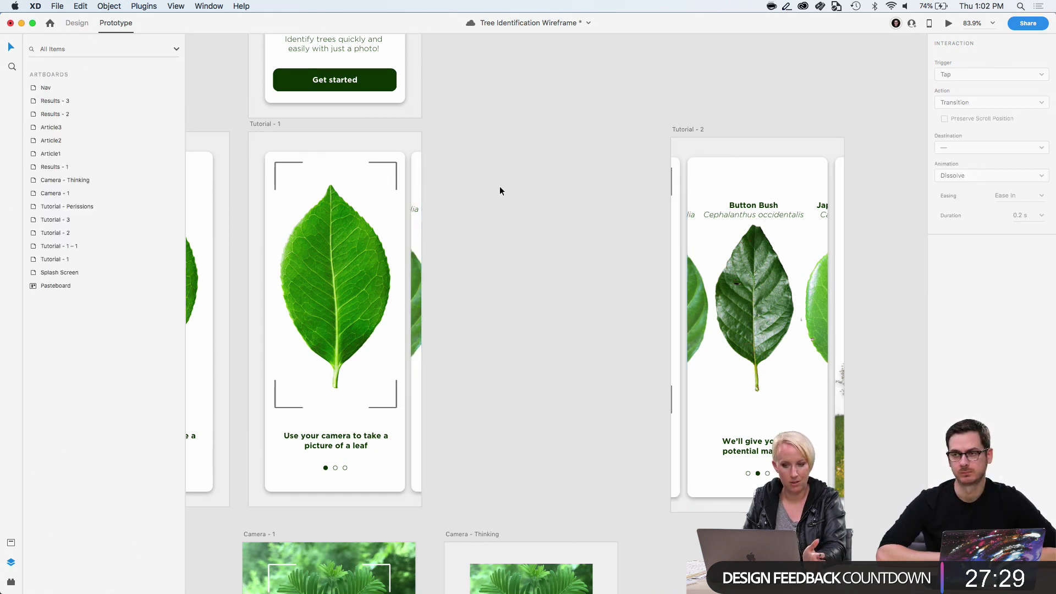
# Preview the prototype from the splash screen, swiping through the tutorial cards to the camera access card, and close the preview
pyautogui.scroll(5, 500, 186)
pyautogui.hscroll(-5, 500, 185)
pyautogui.click(949, 23)
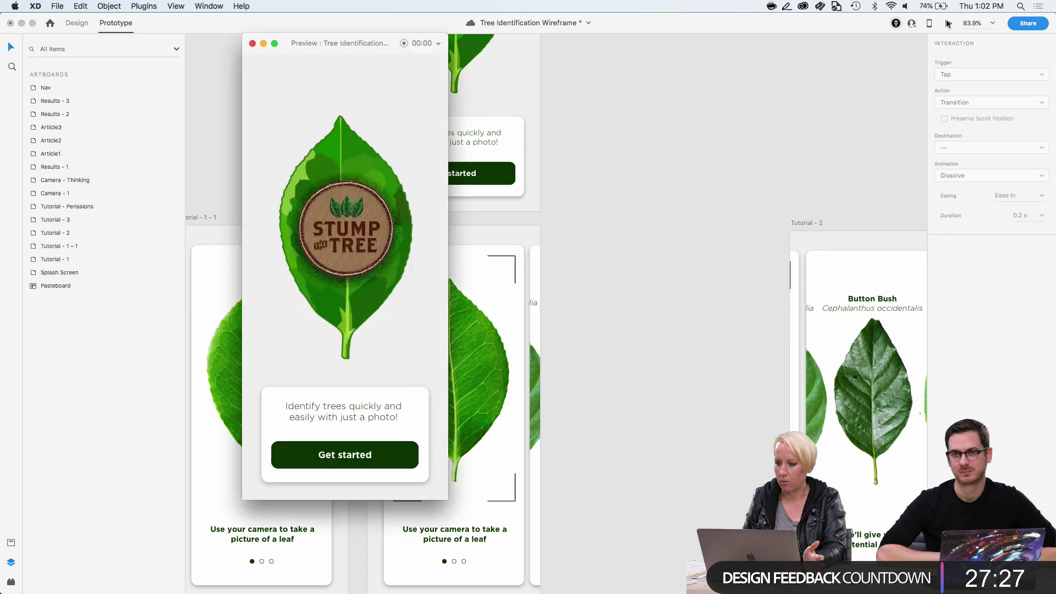
pyautogui.click(338, 464)
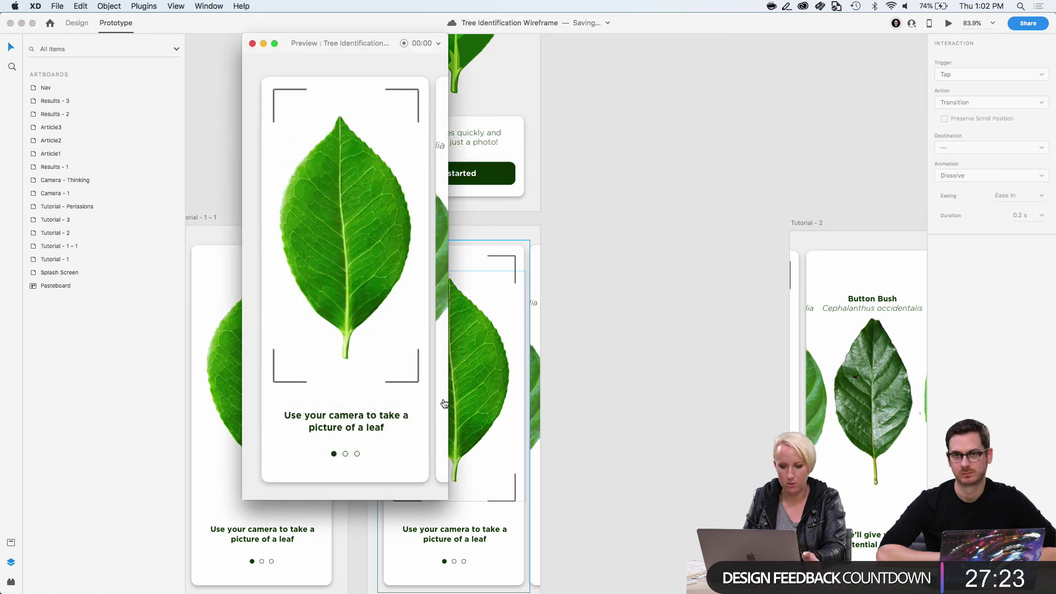
pyautogui.moveTo(445, 404); pyautogui.dragTo(322, 417)
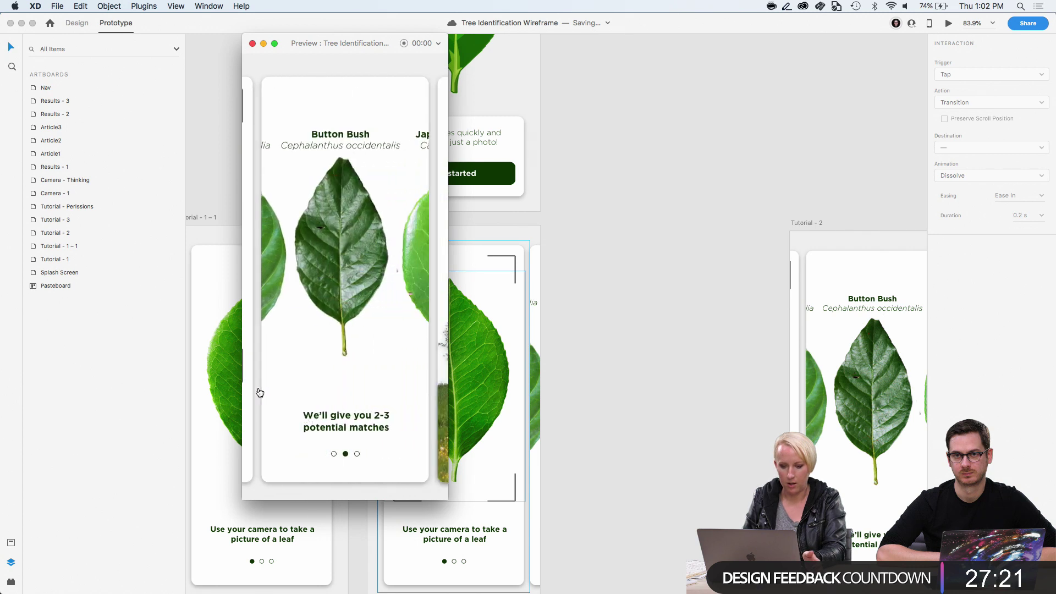
pyautogui.moveTo(245, 390); pyautogui.dragTo(303, 398)
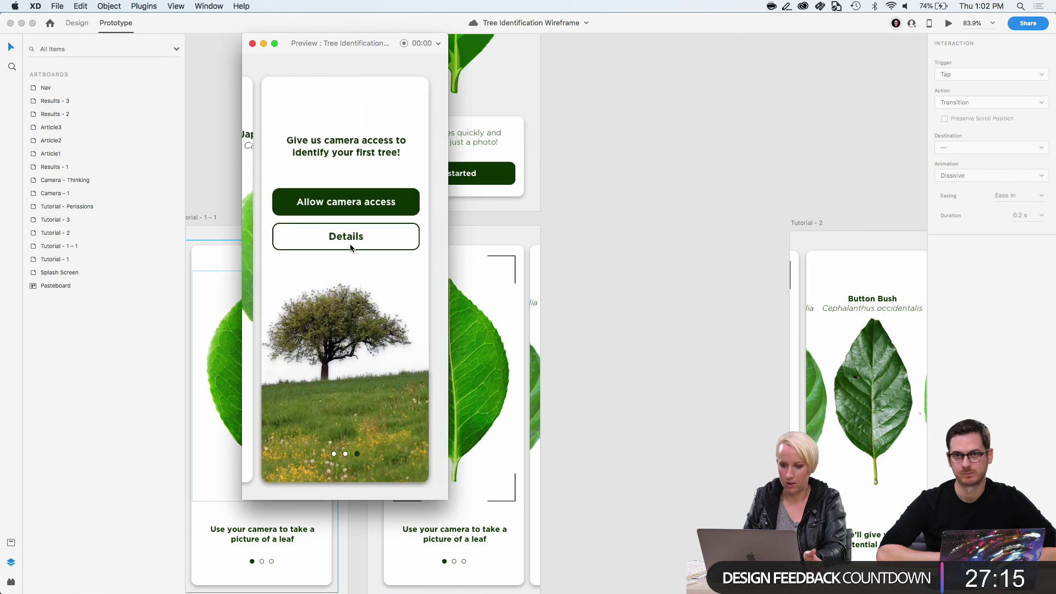
pyautogui.click(253, 42)
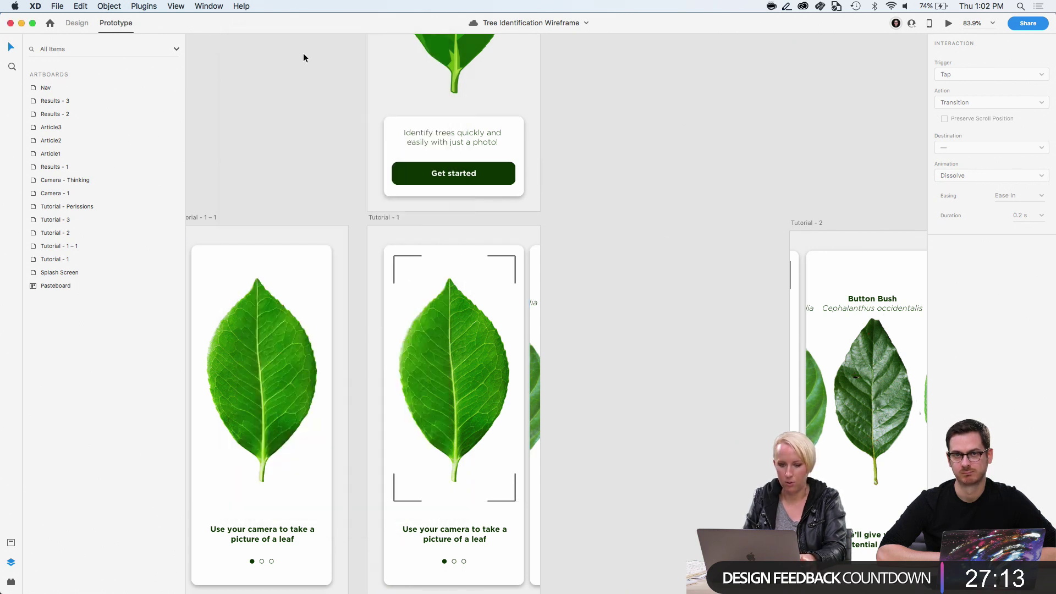
# Link the Allow camera access button in Tutorial - 3 to the Tutorial - Perissions artboard and open the interaction's trigger options
pyautogui.hscroll(10, 675, 180)
pyautogui.hscroll(5, 675, 180)
pyautogui.scroll(-5, 675, 179)
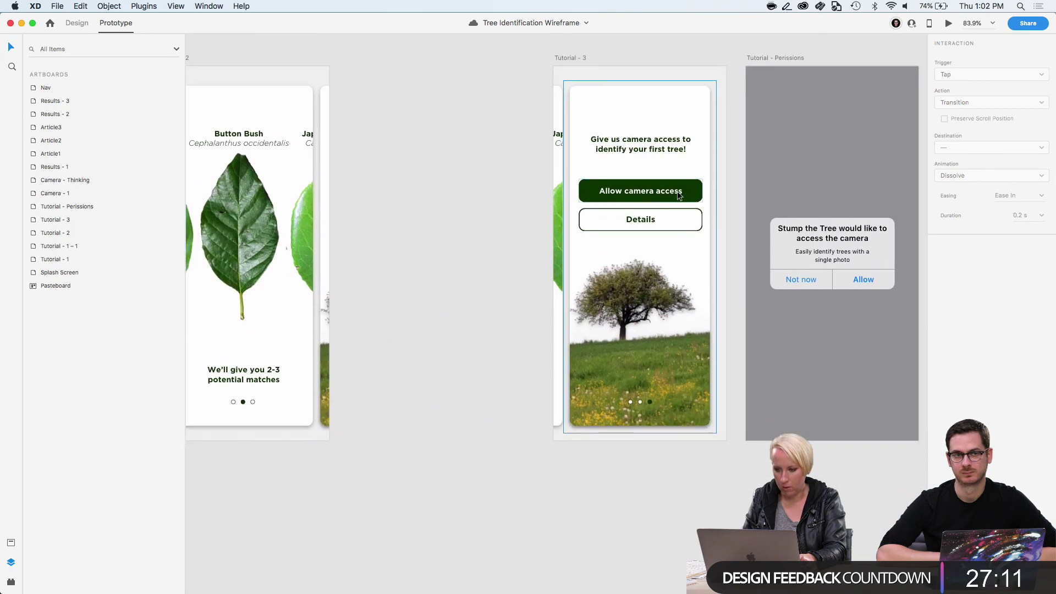
pyautogui.click(679, 195)
pyautogui.doubleClick(679, 195)
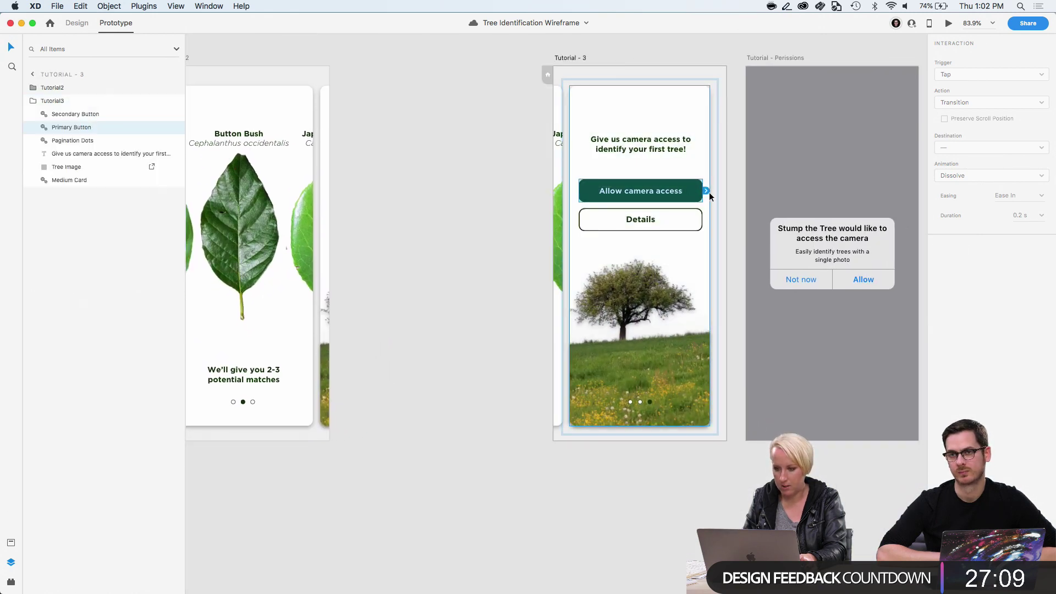
pyautogui.moveTo(705, 191); pyautogui.dragTo(747, 195)
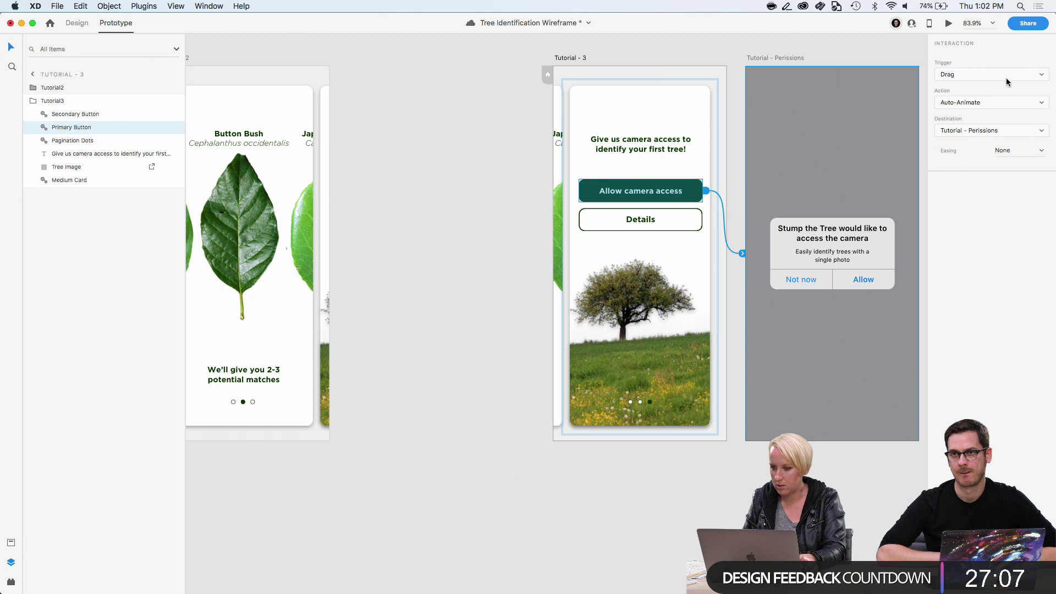
pyautogui.click(977, 73)
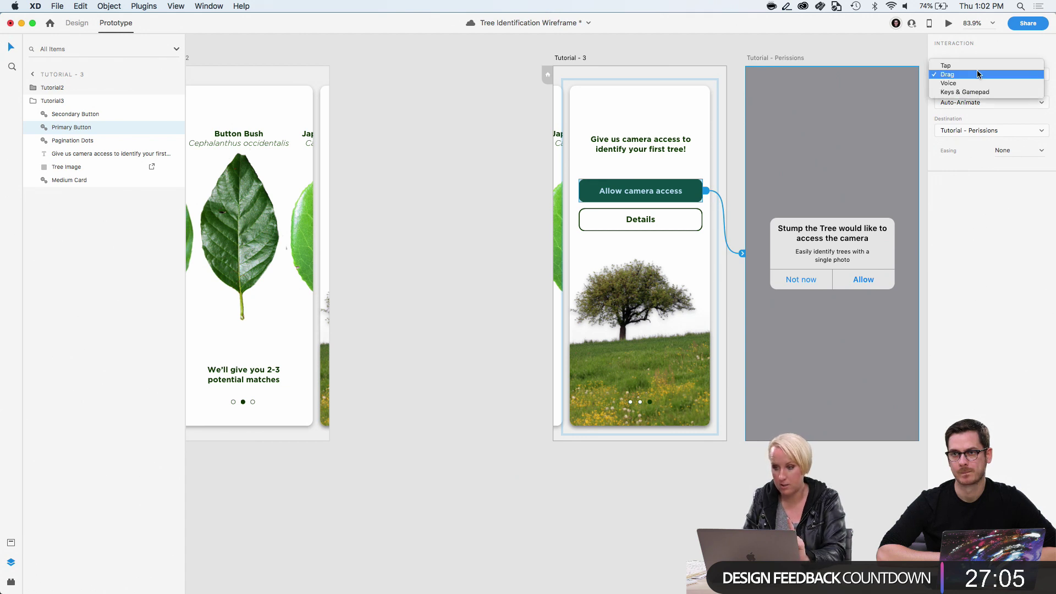
# Set the "Allow camera access" button's interaction on Tutorial - 3 to a Tap trigger with an Overlay action
pyautogui.click(978, 65)
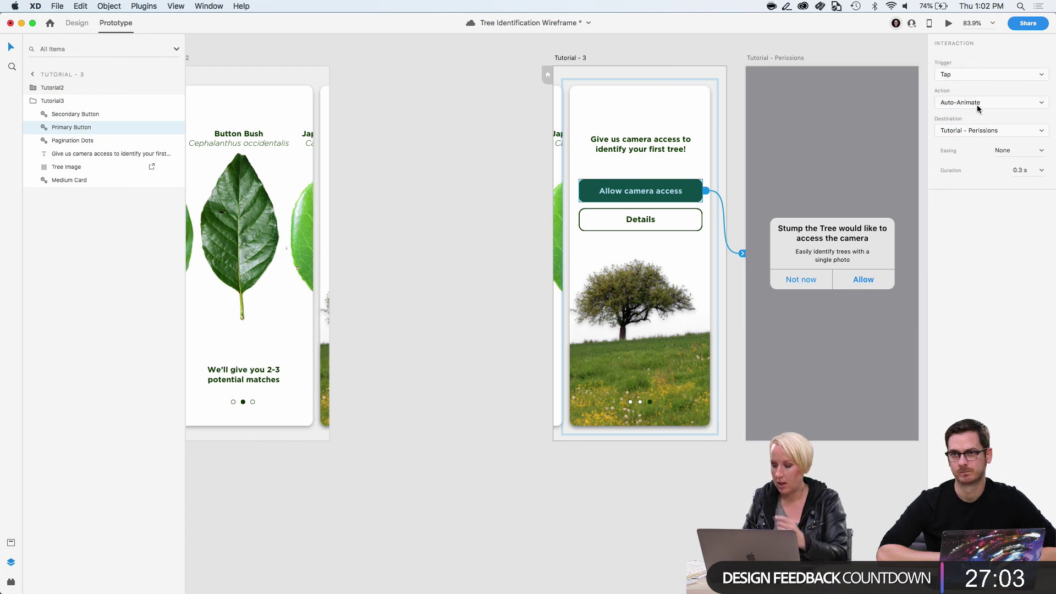
pyautogui.click(973, 103)
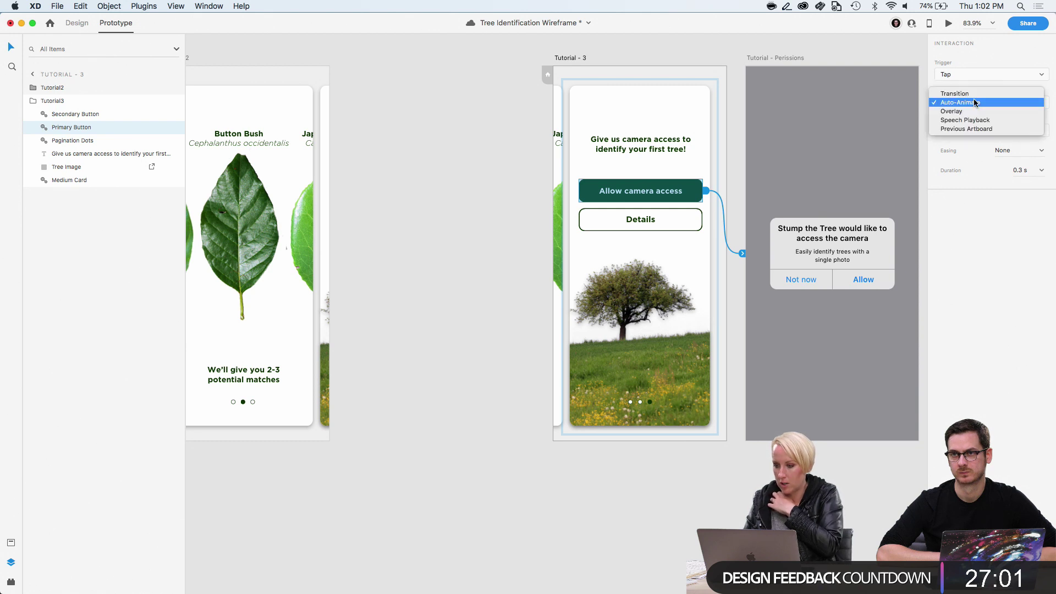
pyautogui.click(974, 108)
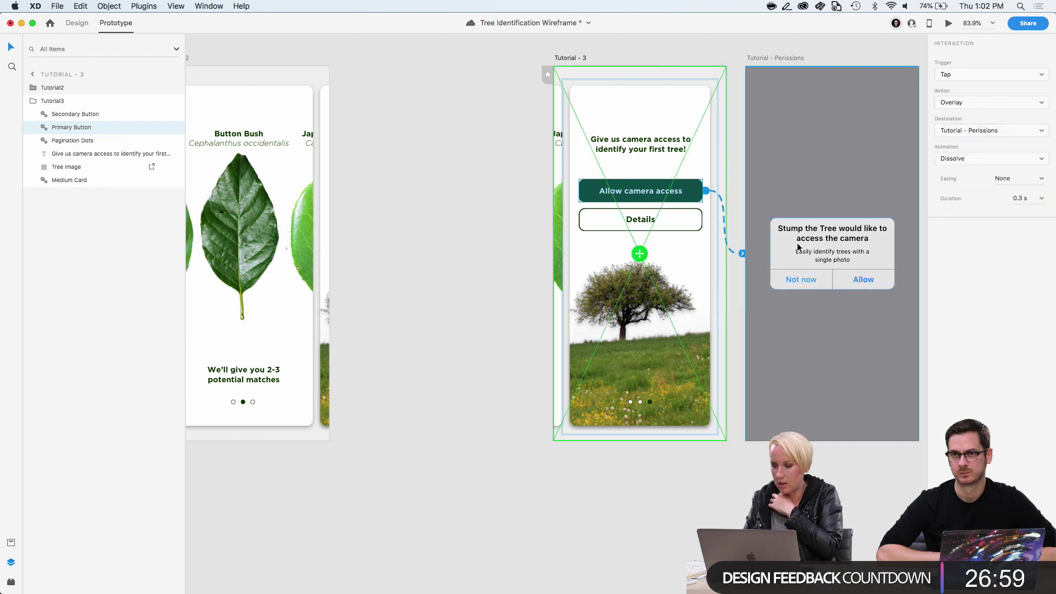
# Link the camera alert's Allow option to the Camera - 1 artboard with a Transition action
pyautogui.hscroll(2, 802, 281)
pyautogui.click(806, 276)
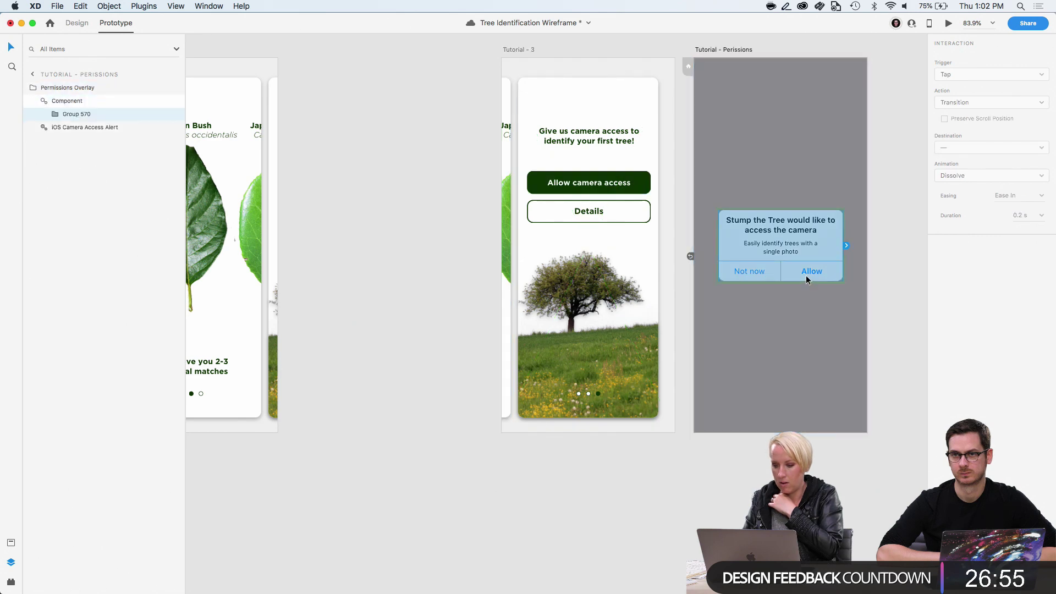
pyautogui.doubleClick(807, 275)
pyautogui.scroll(-3, 806, 275)
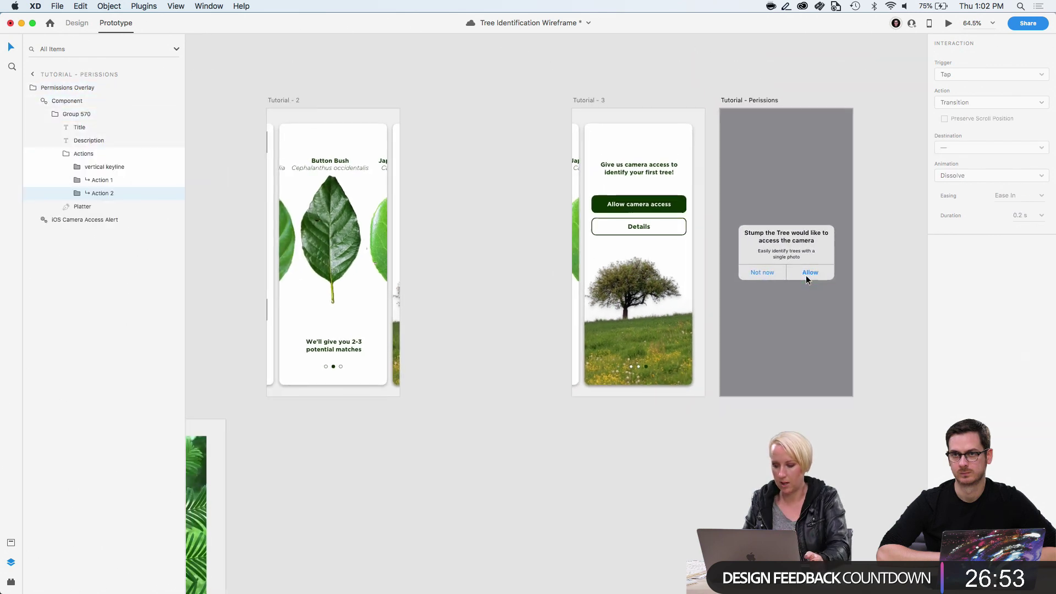
pyautogui.scroll(-4, 806, 275)
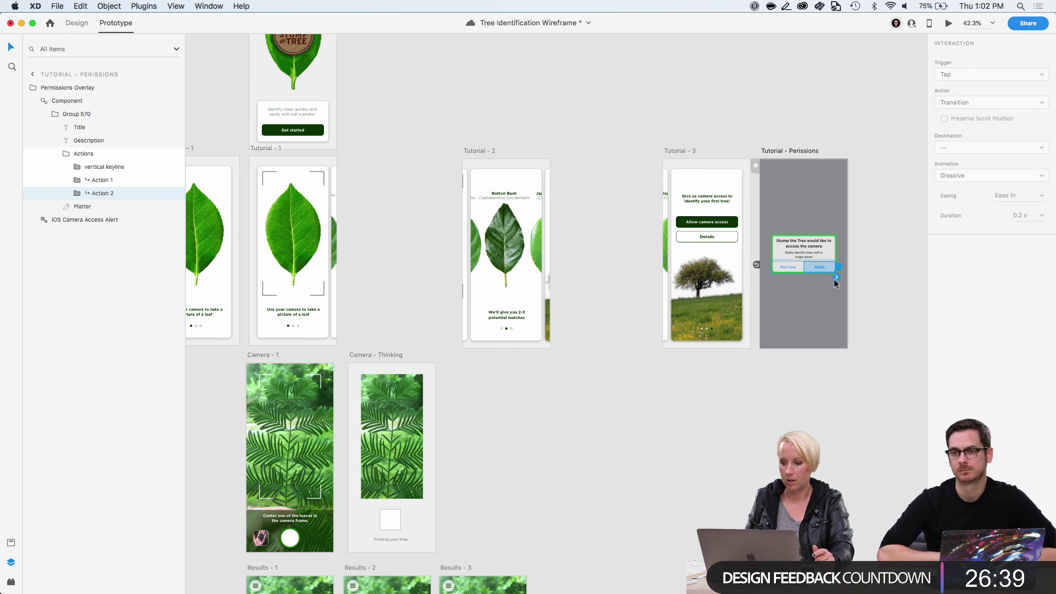
pyautogui.moveTo(836, 282); pyautogui.dragTo(288, 455)
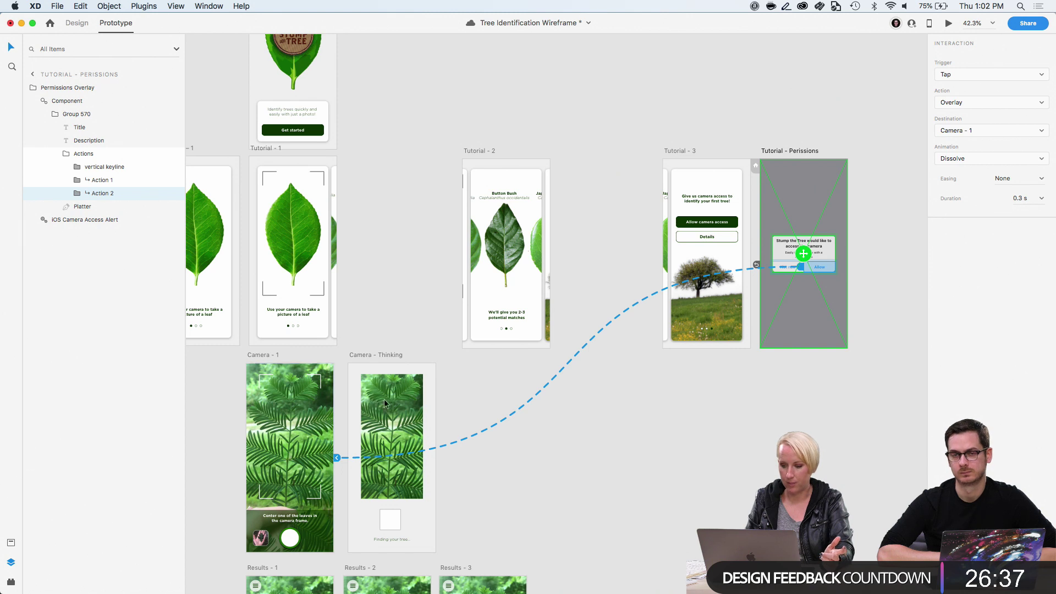
pyautogui.click(954, 104)
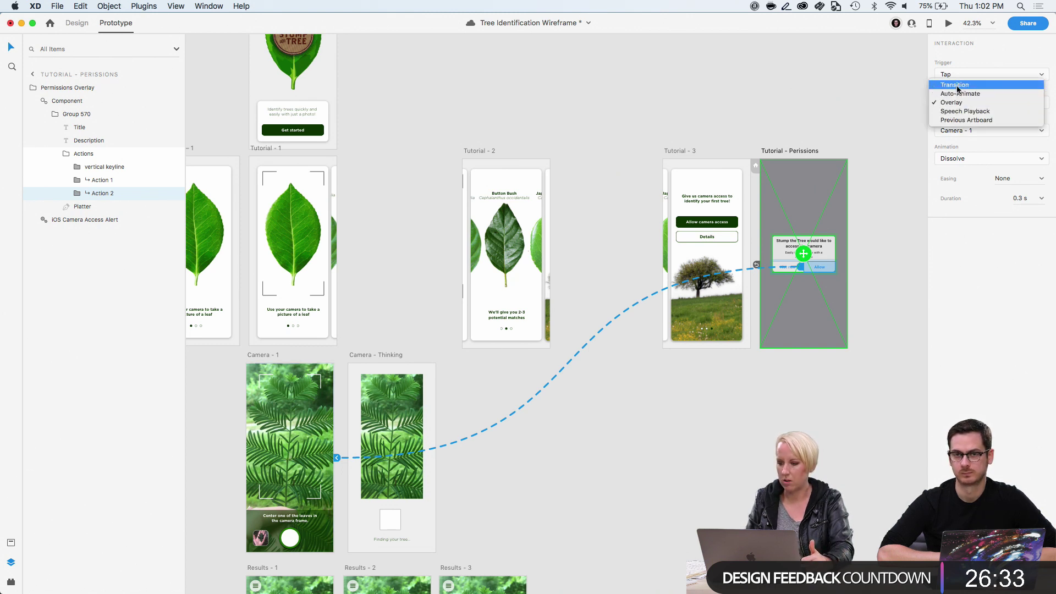
pyautogui.click(957, 86)
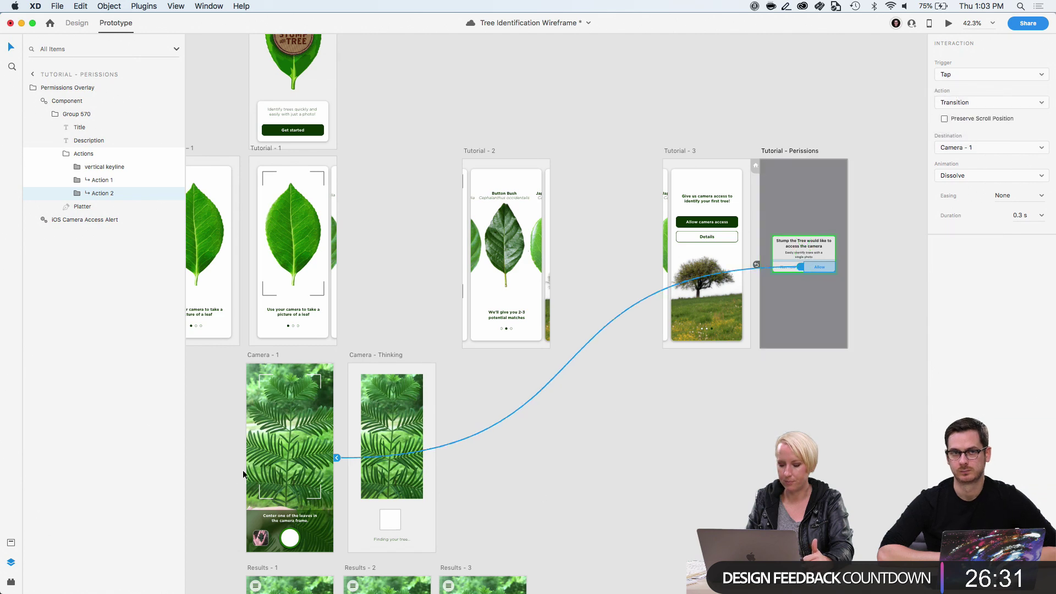
pyautogui.click(539, 466)
# Check the shutter button's interaction on the Camera - 1 artboard and save the document
pyautogui.hscroll(-5, 539, 466)
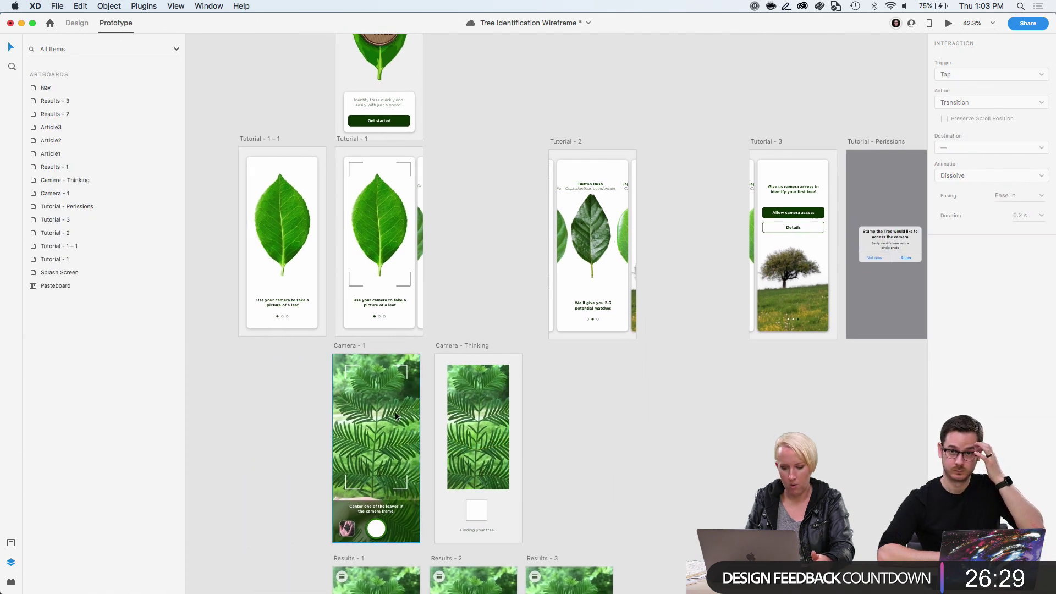
pyautogui.scroll(5, 395, 416)
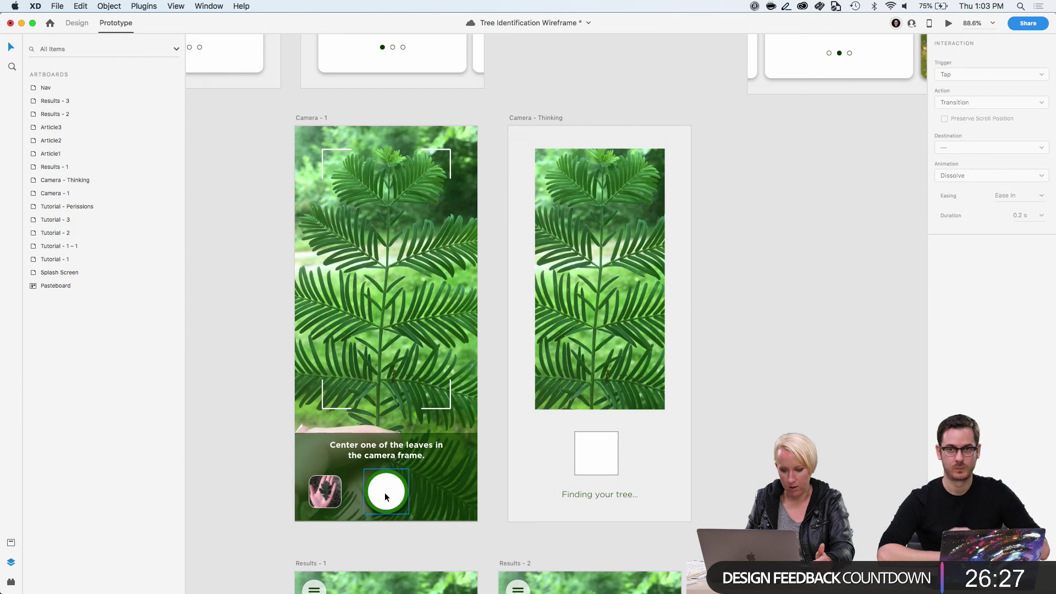
pyautogui.click(385, 497)
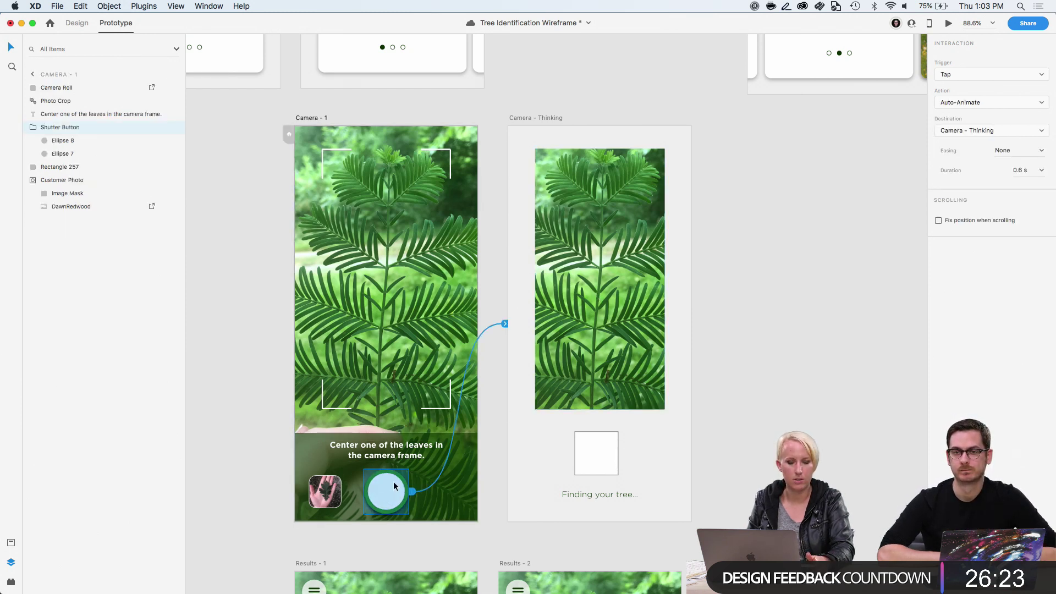
pyautogui.press('super+s')
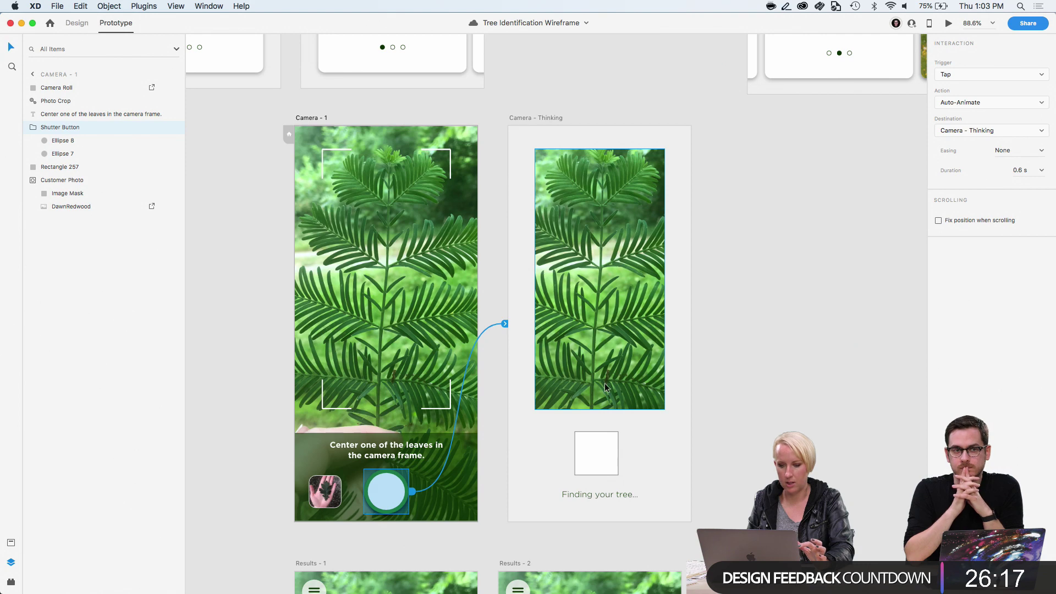
# Look over the Camera - Thinking artboard and the three Results artboards to review the flow from photo to matches
pyautogui.scroll(-3, 605, 382)
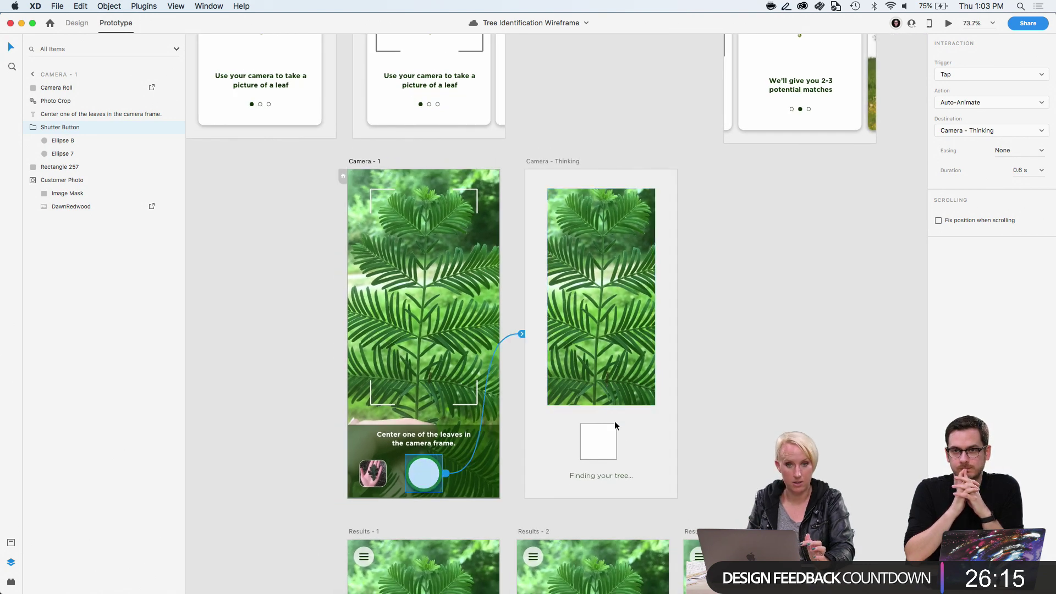
pyautogui.scroll(-3, 605, 448)
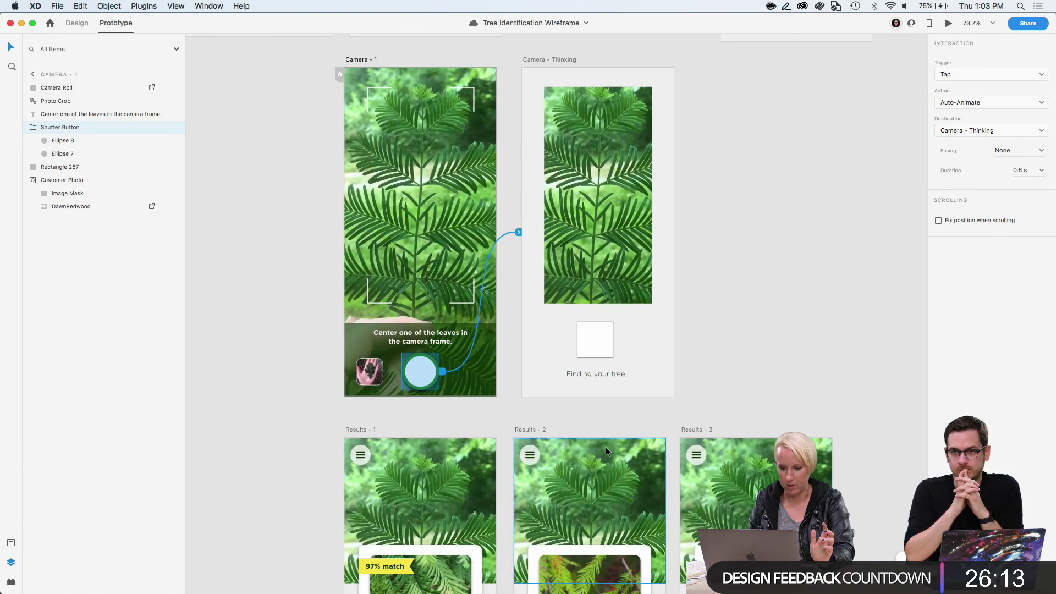
pyautogui.scroll(-3, 605, 446)
pyautogui.scroll(2, 610, 281)
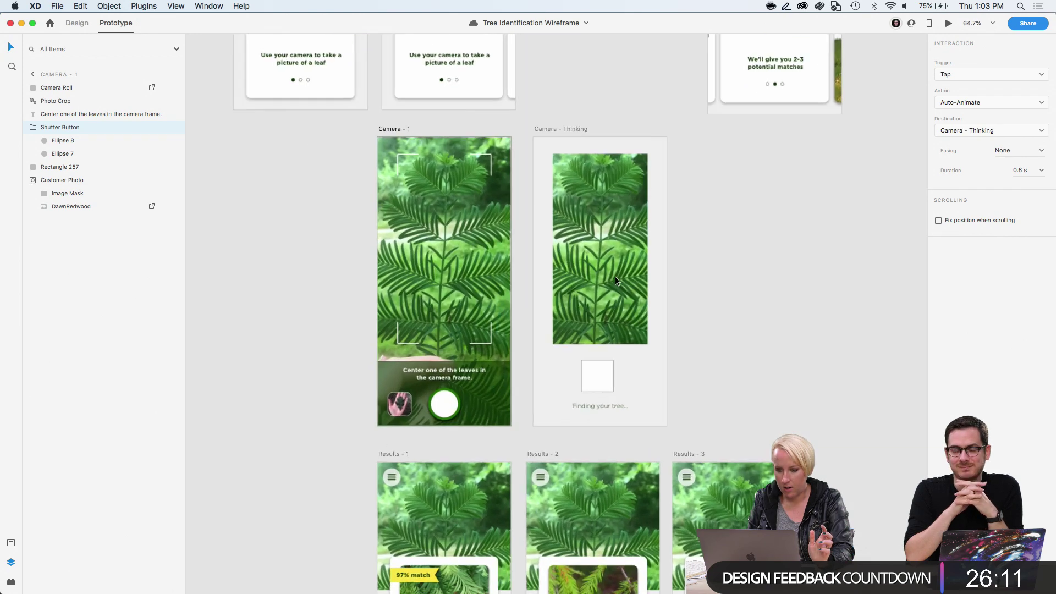
pyautogui.click(573, 129)
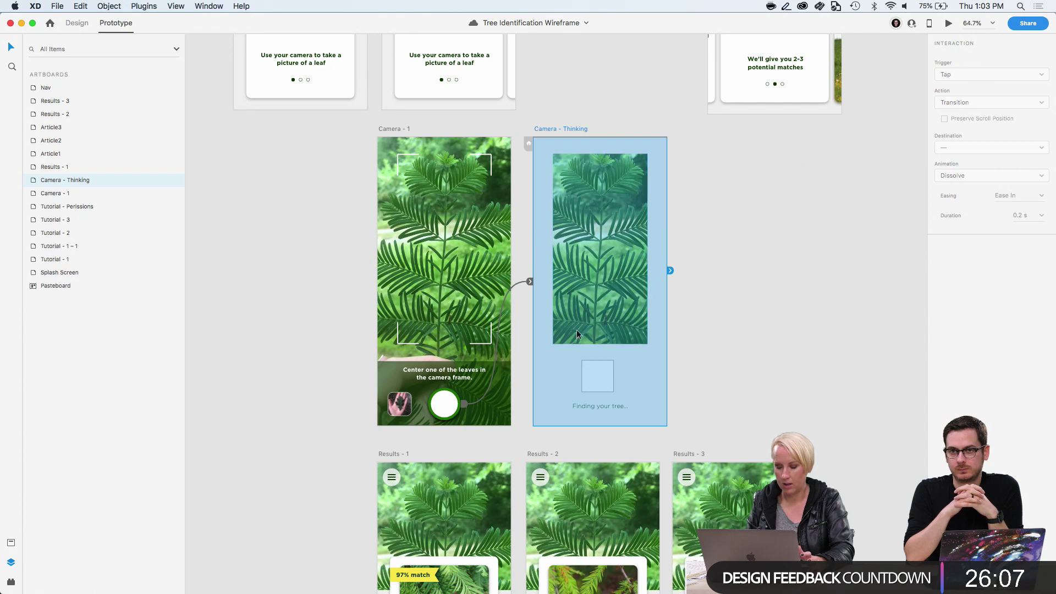
pyautogui.scroll(-5, 375, 539)
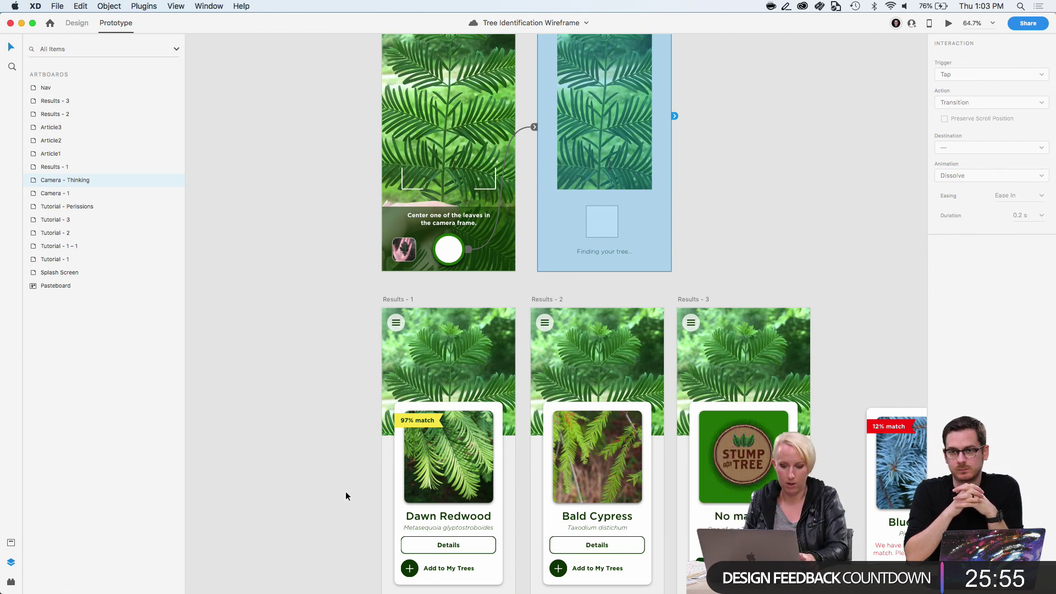
pyautogui.scroll(-5, 345, 491)
pyautogui.click(391, 162)
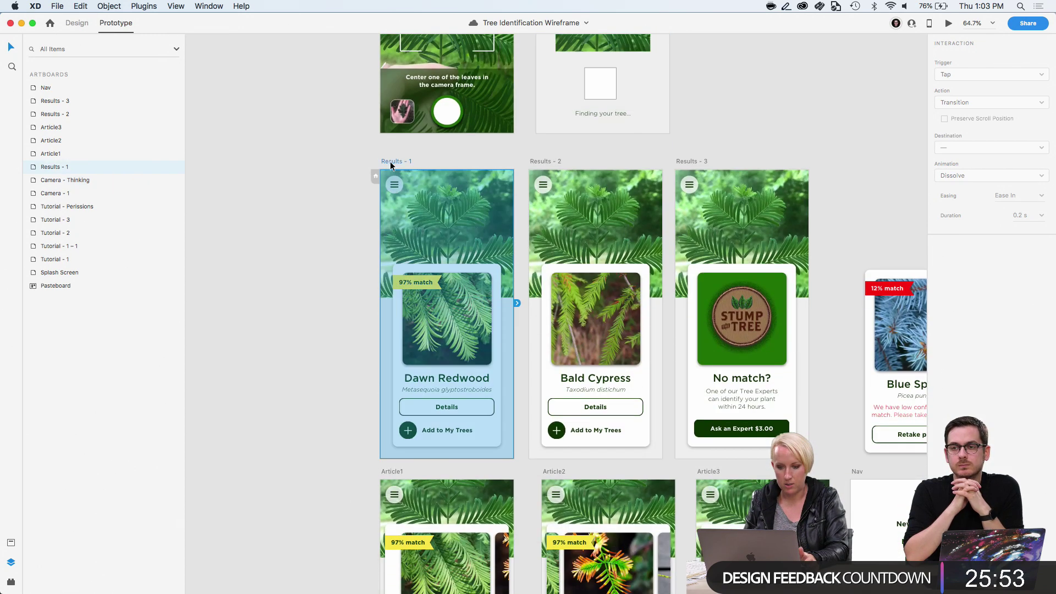
pyautogui.click(353, 350)
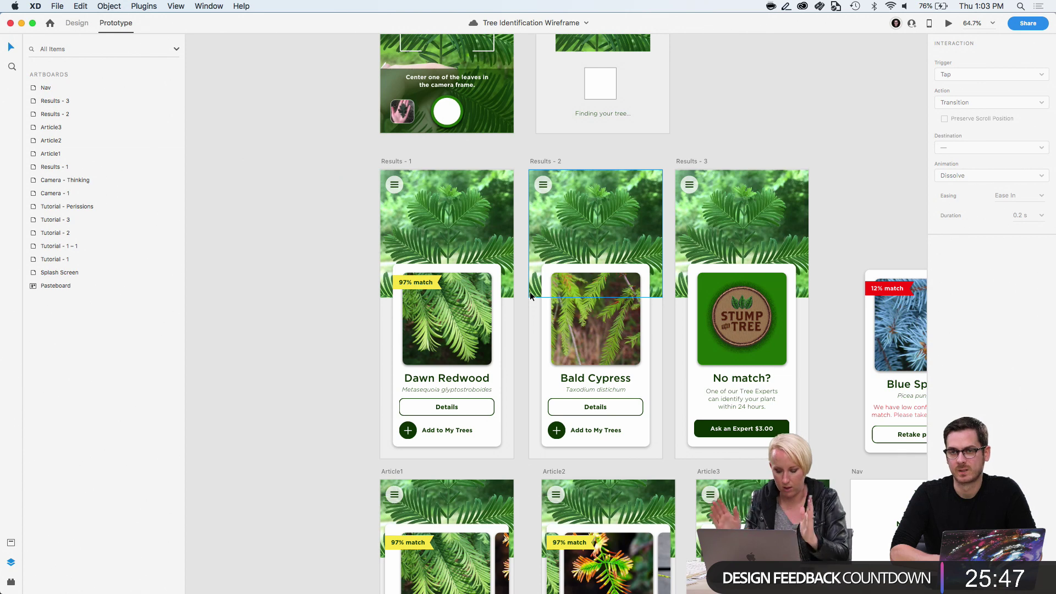
# Copy the Bald Cypress card into the Results - 1 artboard and shift it right until only its edge peeks in beside Dawn Redwood
pyautogui.scroll(5, 530, 291)
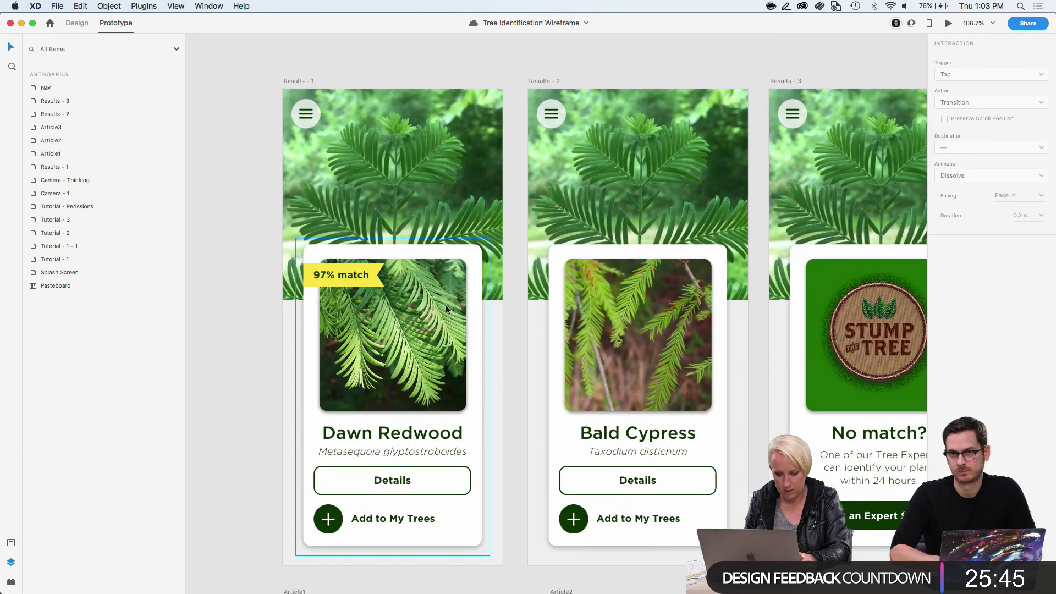
pyautogui.click(569, 332)
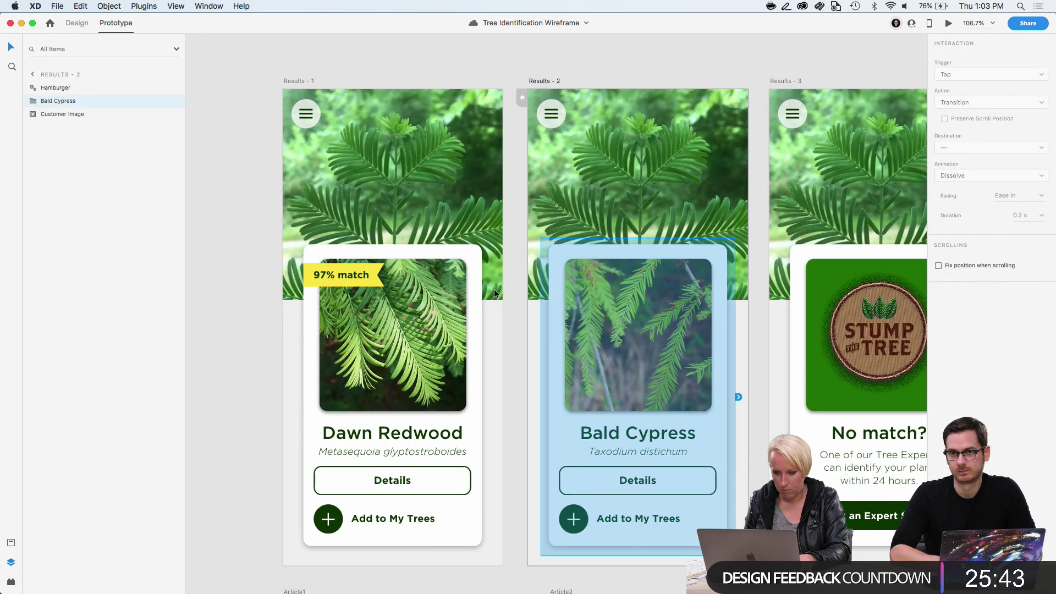
pyautogui.click(86, 24)
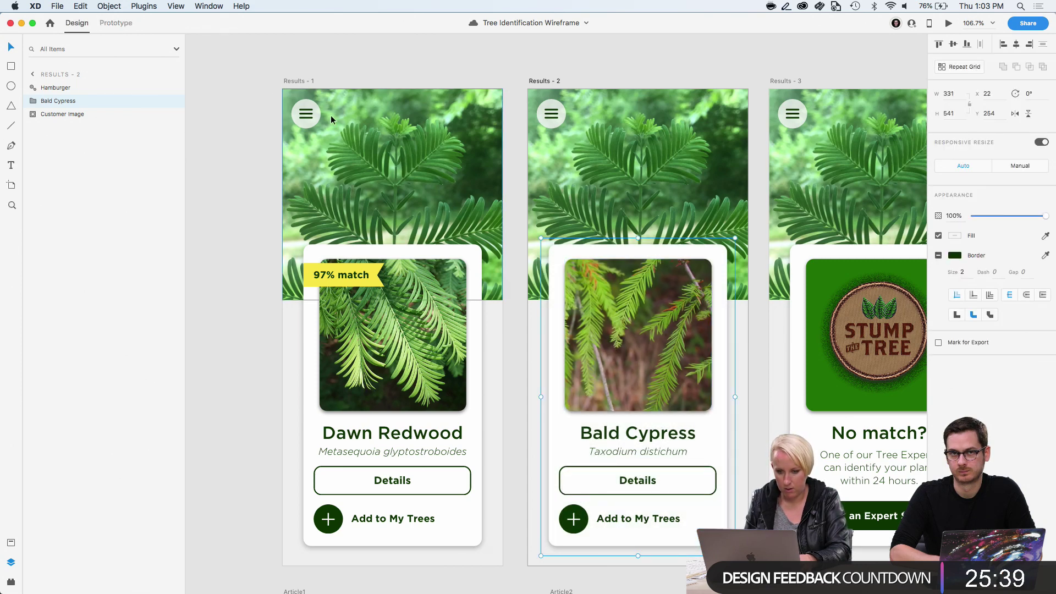
pyautogui.click(302, 82)
pyautogui.press('super+v')
pyautogui.hotkey('shift', 'Right')
pyautogui.hotkey('shift', 'Right')
pyautogui.hotkey('shift', 'Right')
pyautogui.hotkey('shift', 'Right')
pyautogui.hotkey('shift', 'Right')
pyautogui.hotkey('shift', 'Right')
pyautogui.hotkey('shift', 'Right')
pyautogui.hotkey('shift', 'Right')
pyautogui.hotkey('shift', 'Right')
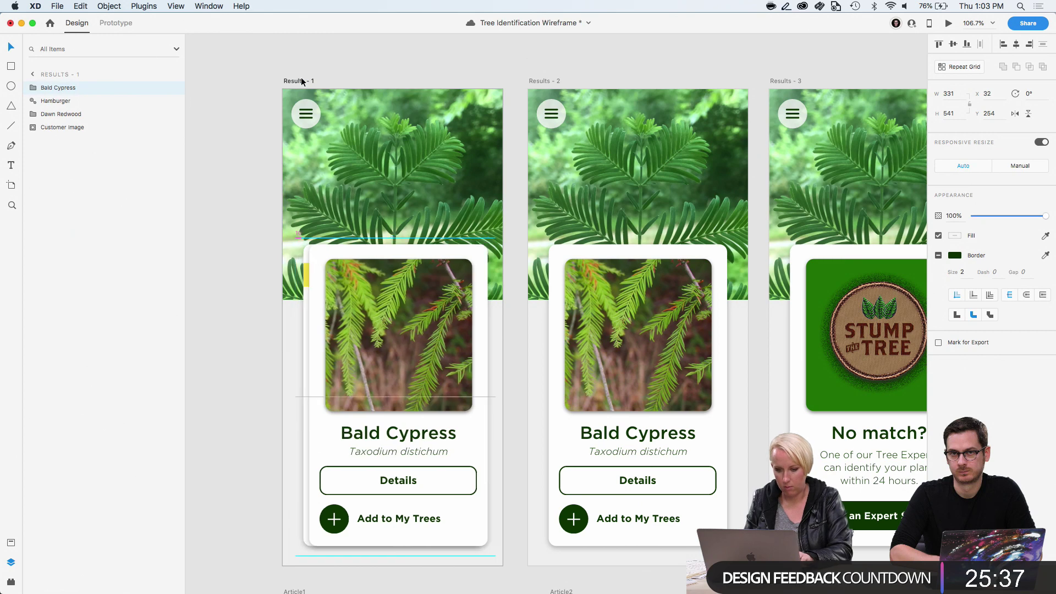
pyautogui.hotkey('shift', 'Right')
pyautogui.hotkey('shift', 'Right')
pyautogui.hotkey('shift', 'Right')
pyautogui.hotkey('shift', 'Right')
pyautogui.hotkey('shift', 'Right')
pyautogui.hotkey('shift', 'Right')
pyautogui.hotkey('shift', 'Right')
pyautogui.hotkey('shift', 'Right')
pyautogui.hotkey('shift', 'Right')
pyautogui.hotkey('shift', 'Right')
pyautogui.hotkey('shift', 'Right')
pyautogui.hotkey('shift', 'Right')
pyautogui.hotkey('shift', 'Right')
pyautogui.hotkey('shift', 'Right')
pyautogui.hotkey('shift', 'Right')
pyautogui.hotkey('shift', 'Right')
pyautogui.hotkey('shift', 'Right')
pyautogui.hotkey('shift', 'Right')
pyautogui.hotkey('shift', 'Right')
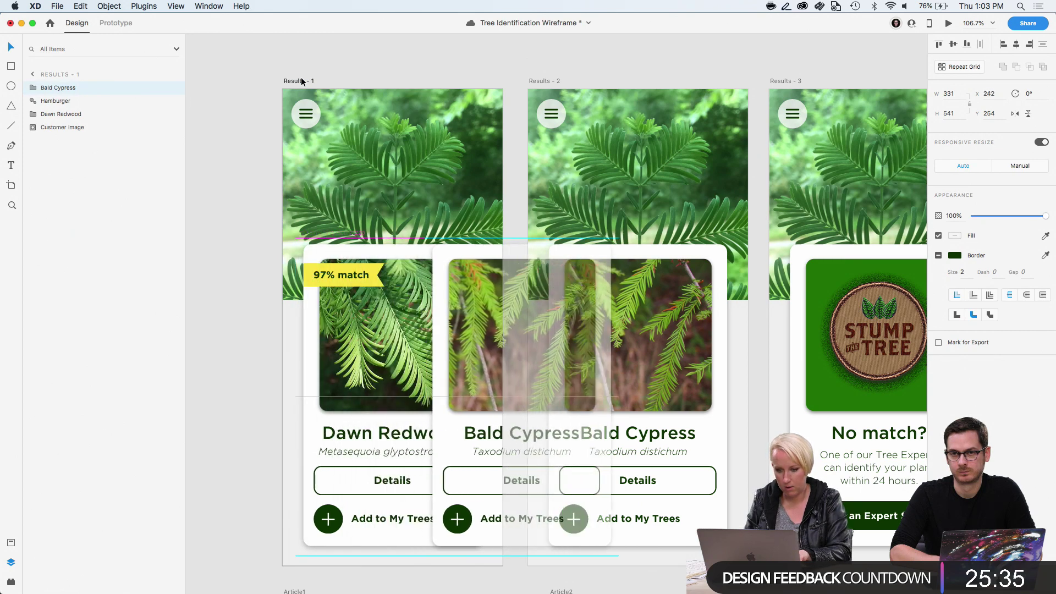
pyautogui.hotkey('shift', 'Right')
pyautogui.hotkey('shift', 'Right')
pyautogui.press('Right')
pyautogui.press('Right')
pyautogui.press('Right')
pyautogui.press('Right')
pyautogui.press('Right')
pyautogui.press('Right')
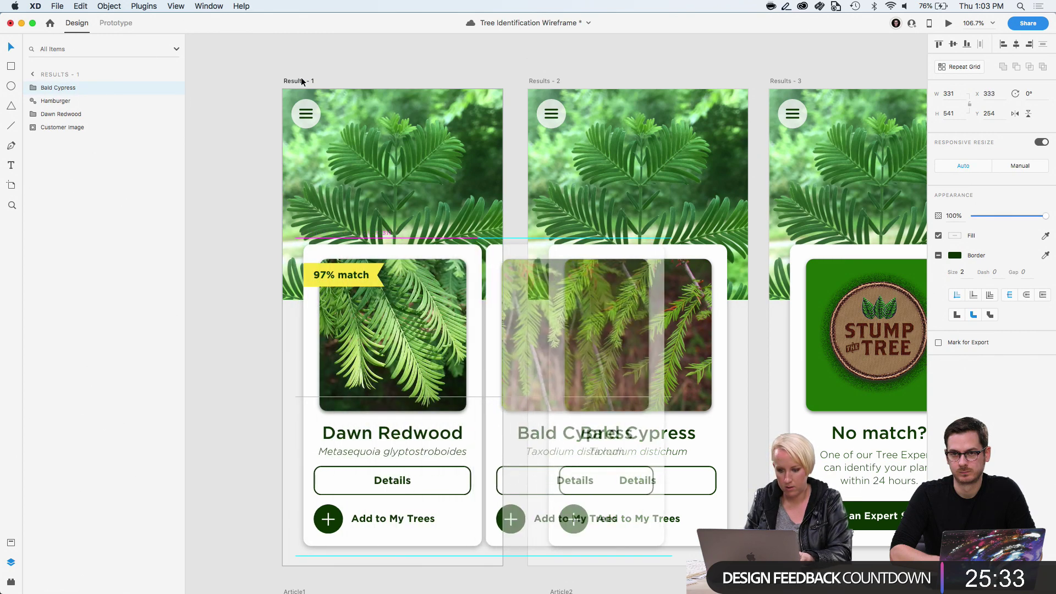
pyautogui.click(462, 72)
# Copy the Dawn Redwood card into the Results - 2 artboard and shift it left to X -294, beside the Bald Cypress card
pyautogui.click(427, 380)
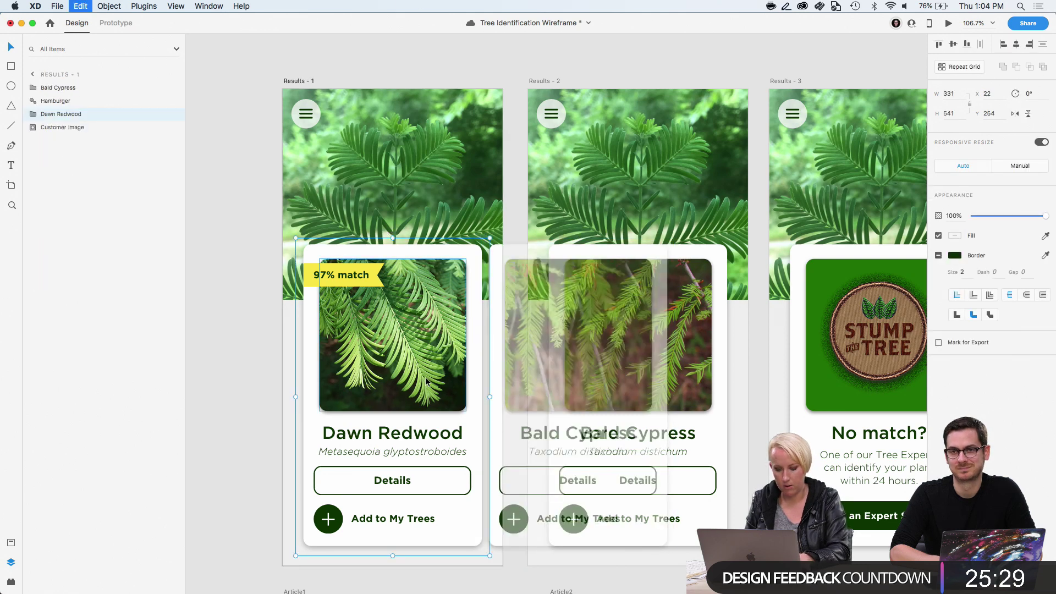
pyautogui.click(541, 82)
pyautogui.press('super+v')
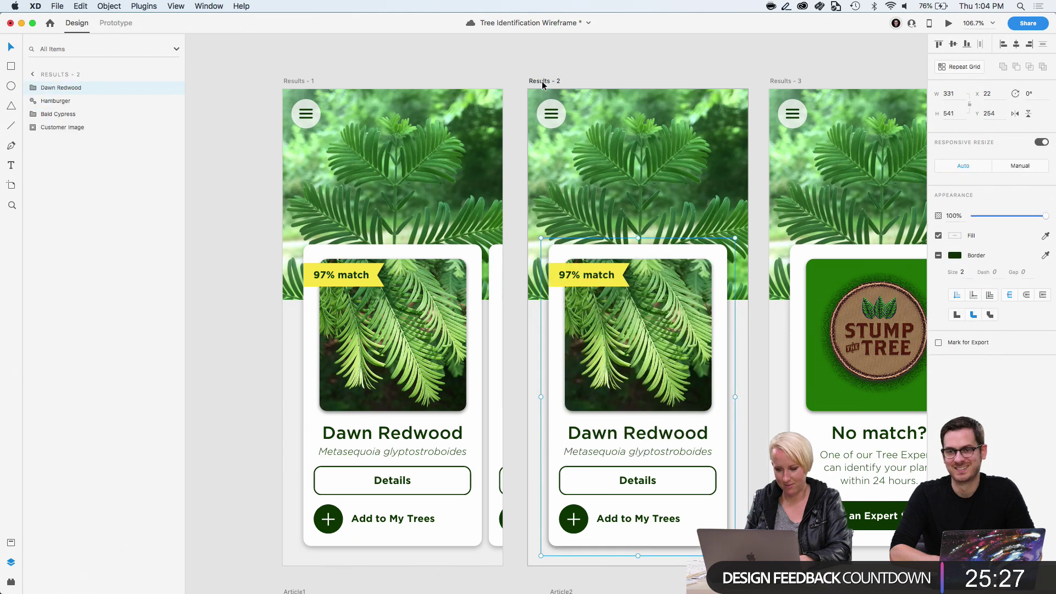
pyautogui.hotkey('shift', 'Left')
pyautogui.hotkey('shift', 'Left')
pyautogui.hotkey('shift', 'Left')
pyautogui.hotkey('shift', 'Left')
pyautogui.hotkey('shift', 'Left')
pyautogui.hotkey('shift', 'Left')
pyautogui.hotkey('shift', 'Left')
pyautogui.hotkey('shift', 'Left')
pyautogui.hotkey('shift', 'Left')
pyautogui.hotkey('shift', 'Left')
pyautogui.hotkey('shift', 'Left')
pyautogui.hotkey('shift', 'Left')
pyautogui.hotkey('shift', 'Left')
pyautogui.hotkey('shift', 'Left')
pyautogui.hotkey('shift', 'Left')
pyautogui.hotkey('shift', 'Left')
pyautogui.hotkey('shift', 'Left')
pyautogui.hotkey('shift', 'Left')
pyautogui.hotkey('shift', 'Left')
pyautogui.hotkey('shift', 'Left')
pyautogui.hotkey('shift', 'Left')
pyautogui.hotkey('shift', 'Left')
pyautogui.hotkey('shift', 'Left')
pyautogui.hotkey('shift', 'Left')
pyautogui.hotkey('shift', 'Left')
pyautogui.hotkey('shift', 'Left')
pyautogui.hotkey('shift', 'Left')
pyautogui.hotkey('shift', 'Left')
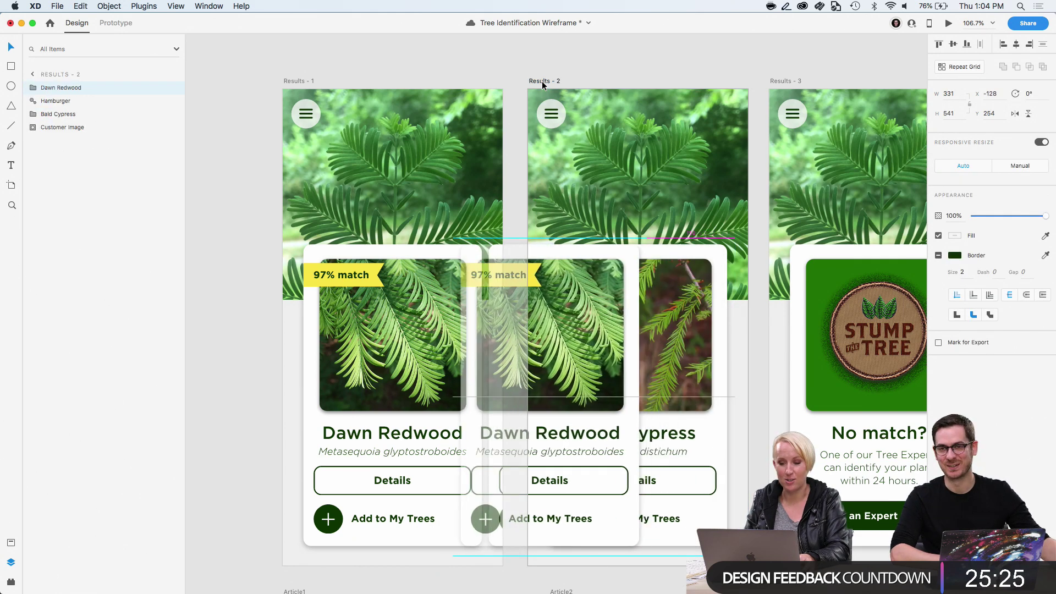
pyautogui.hotkey('shift', 'Left')
pyautogui.hotkey('shift', 'Left')
pyautogui.hotkey('shift', 'Left')
pyautogui.hotkey('shift', 'Left')
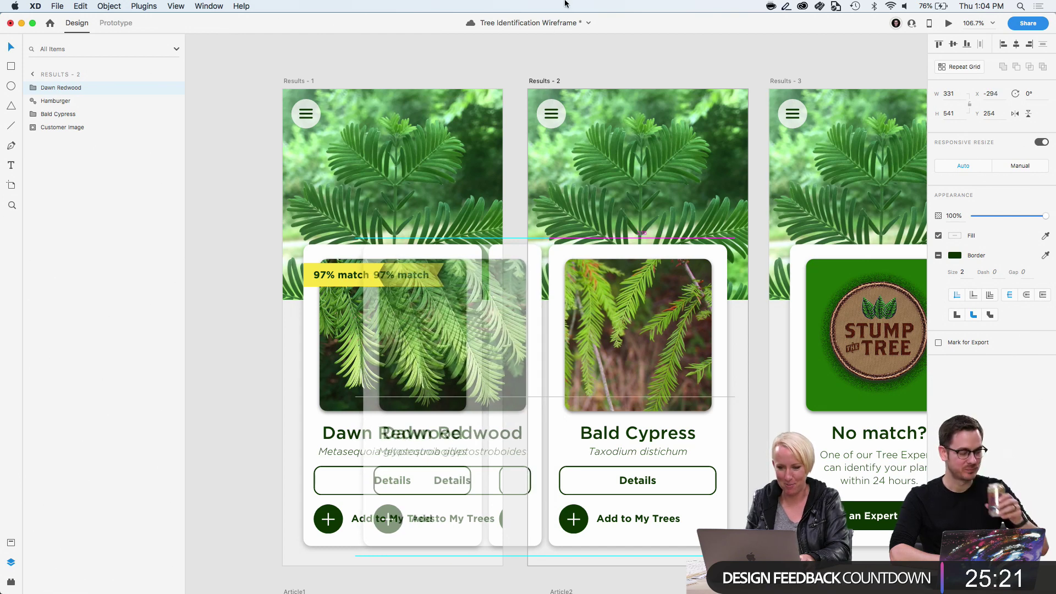
pyautogui.click(524, 56)
# Copy the "No match?" card from Results - 3 into Results - 2 and shift it right to X 338
pyautogui.hscroll(8, 621, 311)
pyautogui.click(621, 310)
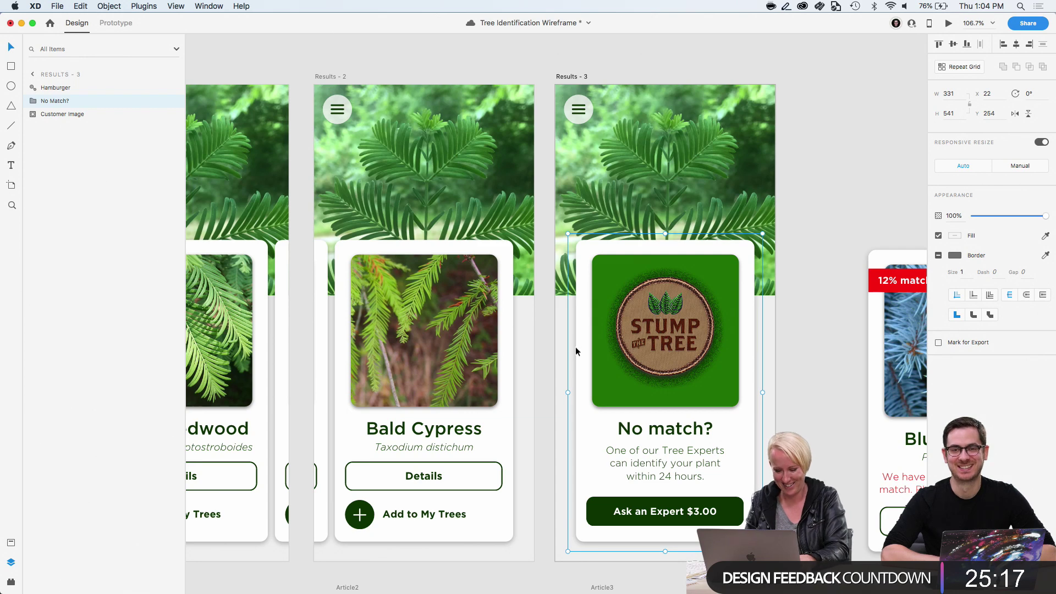
pyautogui.click(338, 78)
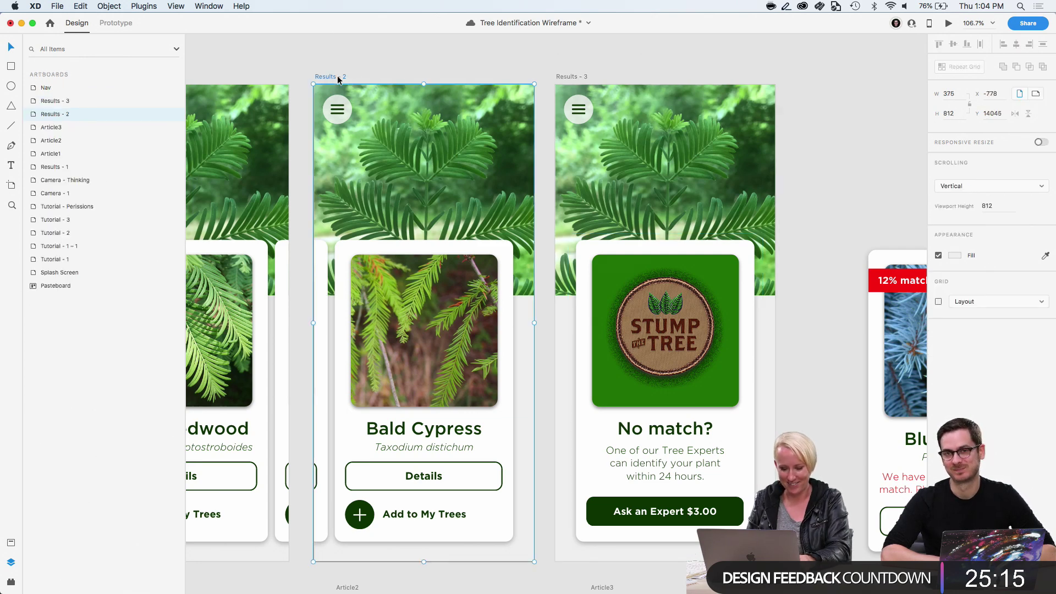
pyautogui.press('cmd+v')
pyautogui.hotkey('shift', 'Right')
pyautogui.hotkey('shift', 'Right')
pyautogui.hotkey('shift', 'Right')
pyautogui.hotkey('shift', 'Right')
pyautogui.hotkey('shift', 'Right')
pyautogui.hotkey('shift', 'Right')
pyautogui.hotkey('shift', 'Right')
pyautogui.hotkey('shift', 'Right')
pyautogui.hotkey('shift', 'Right')
pyautogui.hotkey('shift', 'Right')
pyautogui.hotkey('shift', 'Right')
pyautogui.hotkey('shift', 'Right')
pyautogui.hotkey('shift', 'Right')
pyautogui.hotkey('shift', 'Right')
pyautogui.hotkey('shift', 'Right')
pyautogui.hotkey('shift', 'Right')
pyautogui.hotkey('shift', 'Right')
pyautogui.hotkey('shift', 'Right')
pyautogui.hotkey('shift', 'Right')
pyautogui.hotkey('shift', 'Right')
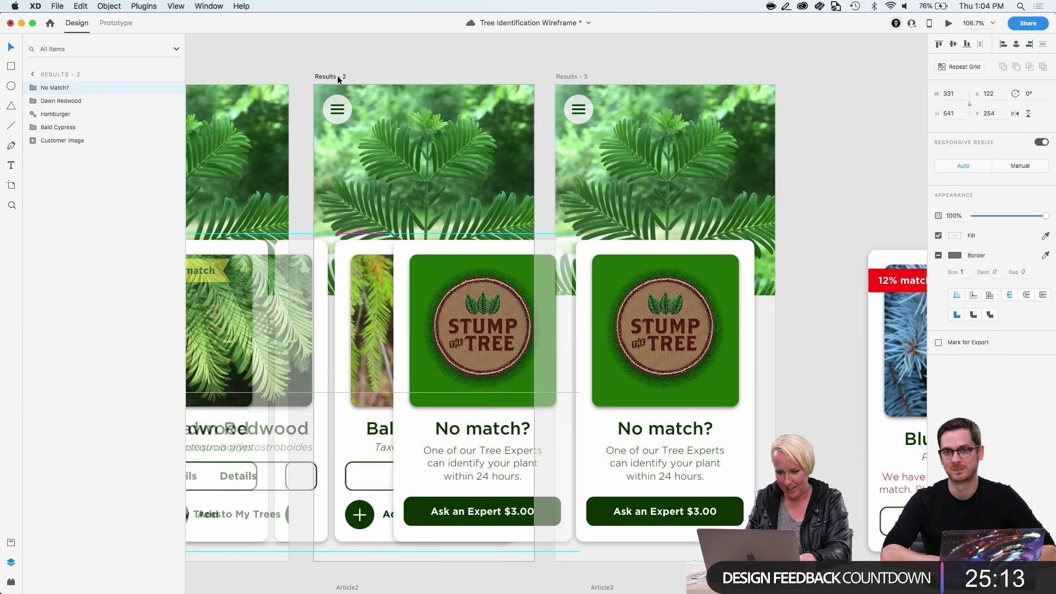
pyautogui.hotkey('shift', 'Right')
pyautogui.hotkey('shift', 'Right')
pyautogui.hotkey('shift', 'Right')
pyautogui.press('Right')
pyautogui.press('Right')
pyautogui.press('Right')
pyautogui.press('Right')
pyautogui.press('Right')
pyautogui.press('Right')
pyautogui.press('Right')
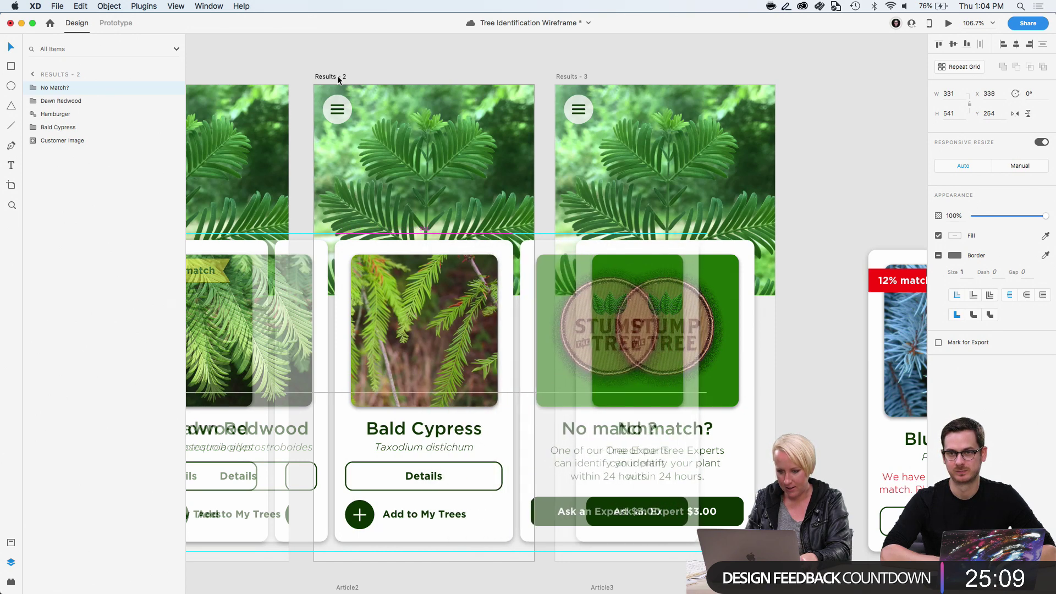
pyautogui.click(573, 77)
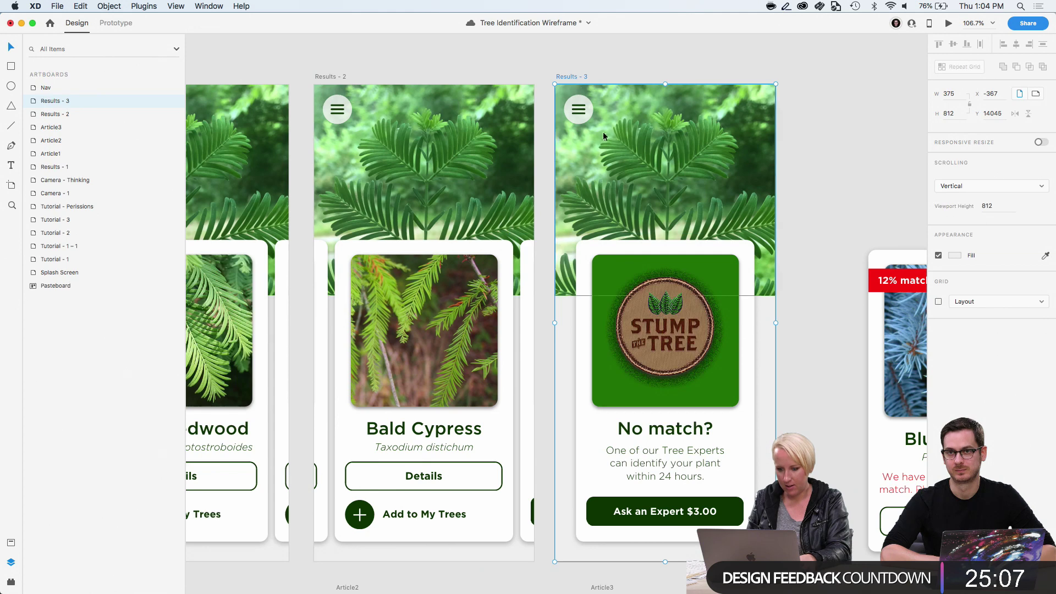
# Copy the Bald Cypress card from Results - 2 into Results - 3 and shift it left to X -297, beside the "No match?" card
pyautogui.click(395, 356)
pyautogui.press('super+c')
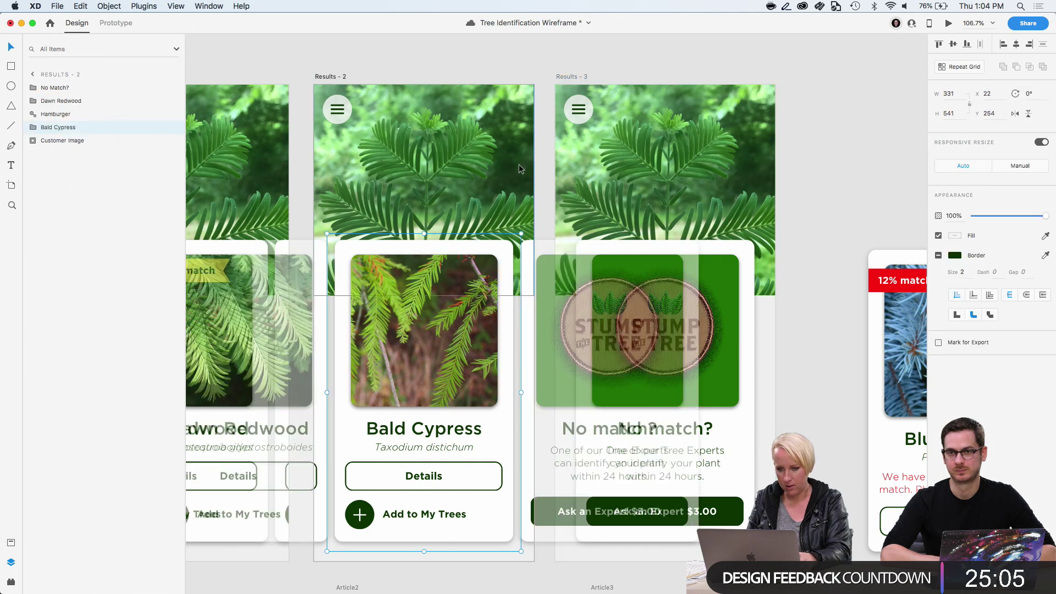
pyautogui.click(560, 76)
pyautogui.press('super+v')
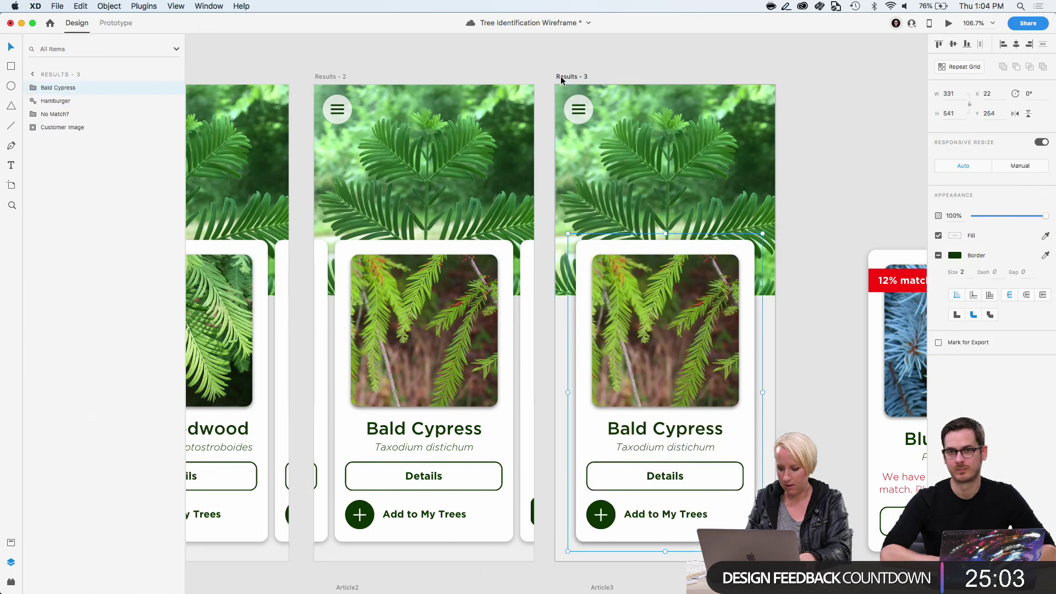
pyautogui.hotkey('shift', 'Left')
pyautogui.hotkey('shift', 'Left')
pyautogui.hotkey('shift', 'Left')
pyautogui.hotkey('shift', 'Left')
pyautogui.hotkey('shift', 'Left')
pyautogui.hotkey('shift', 'Left')
pyautogui.hotkey('shift', 'Left')
pyautogui.hotkey('shift', 'Left')
pyautogui.hotkey('shift', 'Left')
pyautogui.hotkey('shift', 'Left')
pyautogui.hotkey('shift', 'Left')
pyautogui.hotkey('shift', 'Left')
pyautogui.hotkey('shift', 'Left')
pyautogui.hotkey('shift', 'Left')
pyautogui.hotkey('shift', 'Left')
pyautogui.hotkey('shift', 'Left')
pyautogui.hotkey('shift', 'Left')
pyautogui.hotkey('shift', 'Left')
pyautogui.hotkey('shift', 'Left')
pyautogui.hotkey('shift', 'Left')
pyautogui.hotkey('shift', 'Left')
pyautogui.hotkey('shift', 'Left')
pyautogui.hotkey('shift', 'Left')
pyautogui.hotkey('shift', 'Left')
pyautogui.hotkey('shift', 'Left')
pyautogui.hotkey('shift', 'Left')
pyautogui.hotkey('shift', 'Left')
pyautogui.hotkey('shift', 'Left')
pyautogui.hotkey('shift', 'Left')
pyautogui.hotkey('shift', 'Left')
pyautogui.hotkey('shift', 'Left')
pyautogui.hotkey('shift', 'Left')
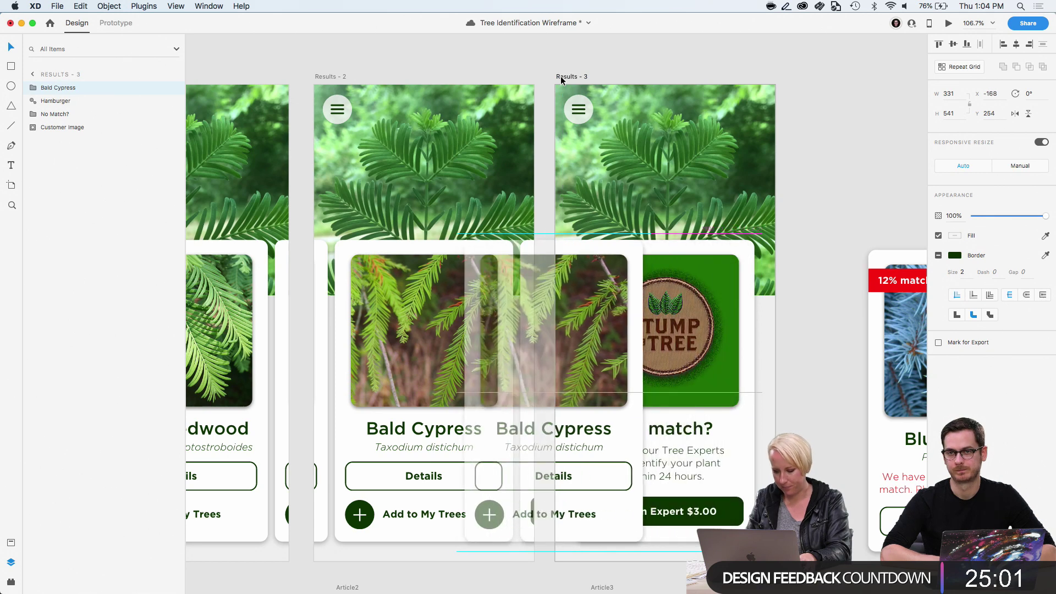
pyautogui.press('Right')
pyautogui.press('Right')
pyautogui.press('Right')
pyautogui.press('Right')
pyautogui.press('Right')
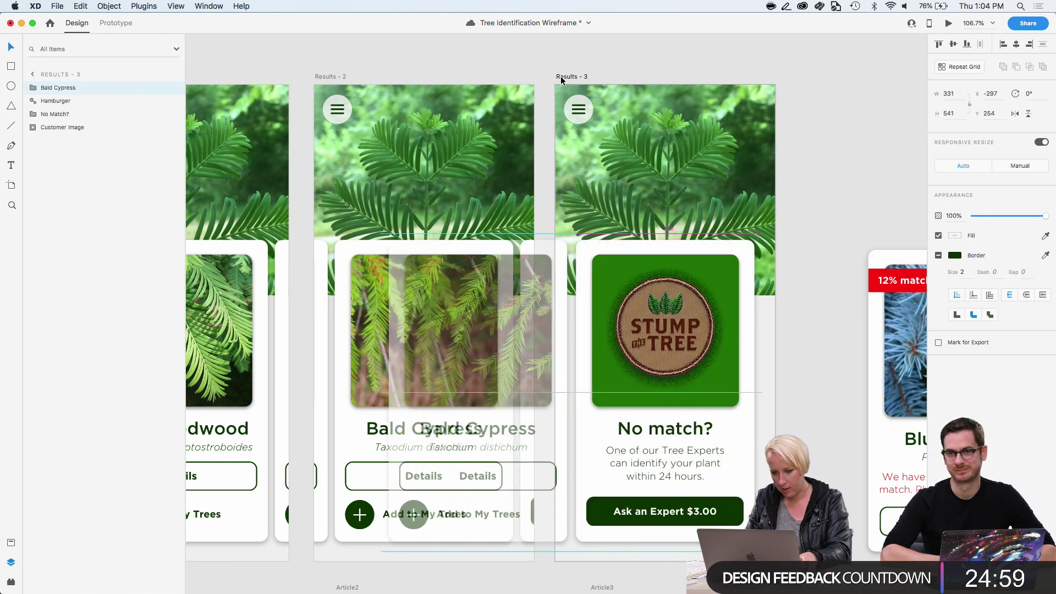
pyautogui.click(896, 76)
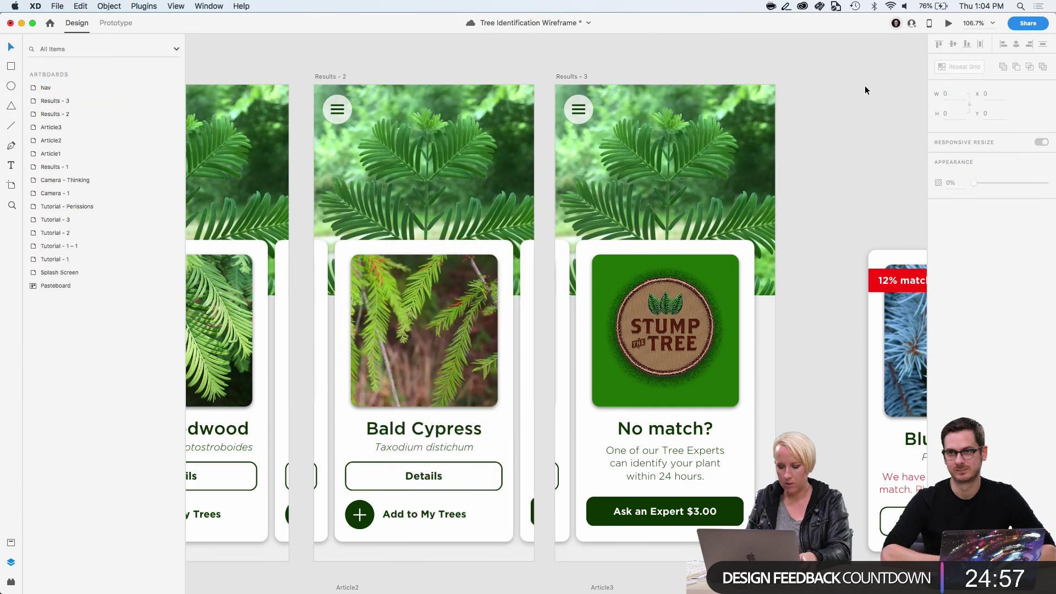
# Duplicate the leaf image inside the Dawn Redwood card on the Results - 1 artboard
pyautogui.scroll(-3, 826, 104)
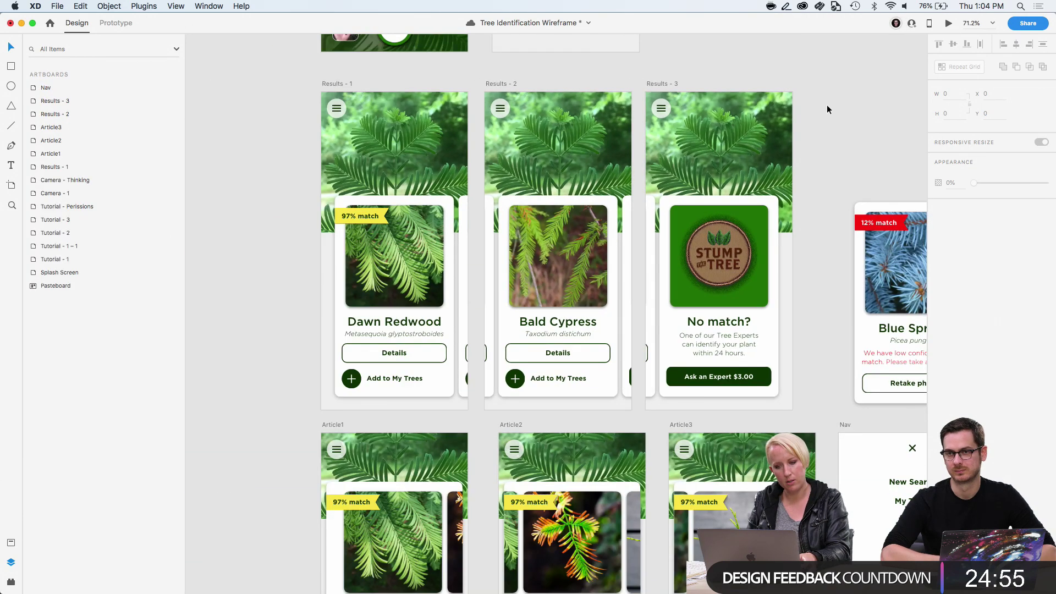
pyautogui.scroll(3, 560, 319)
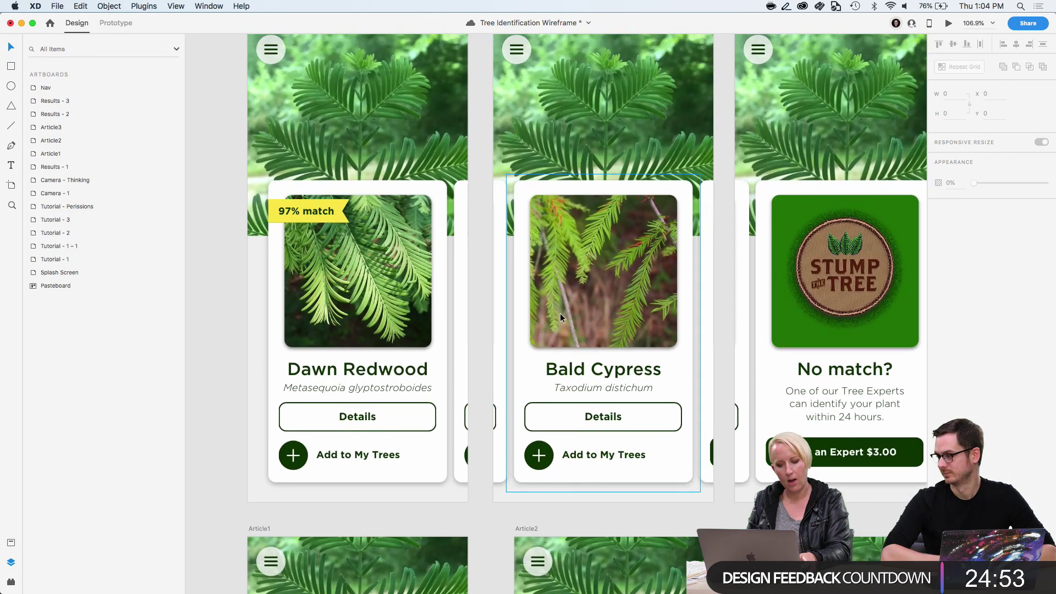
pyautogui.scroll(2, 559, 312)
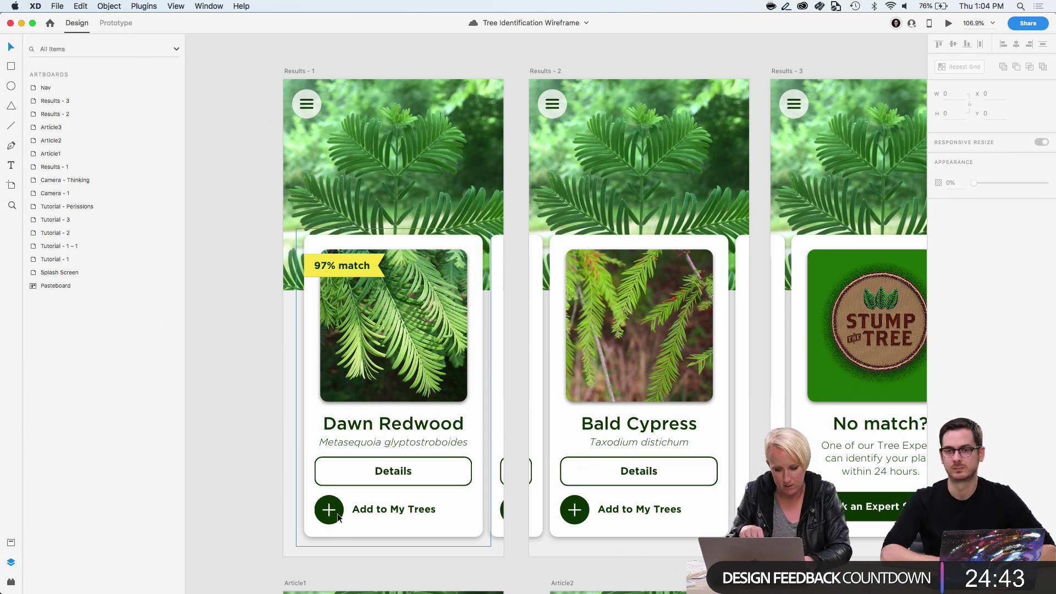
pyautogui.doubleClick(372, 316)
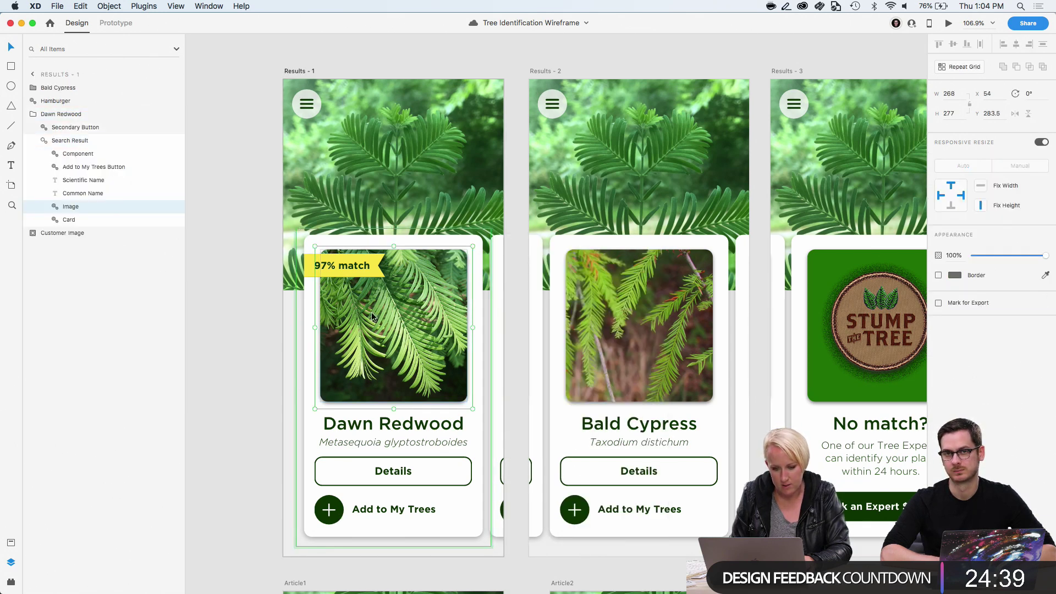
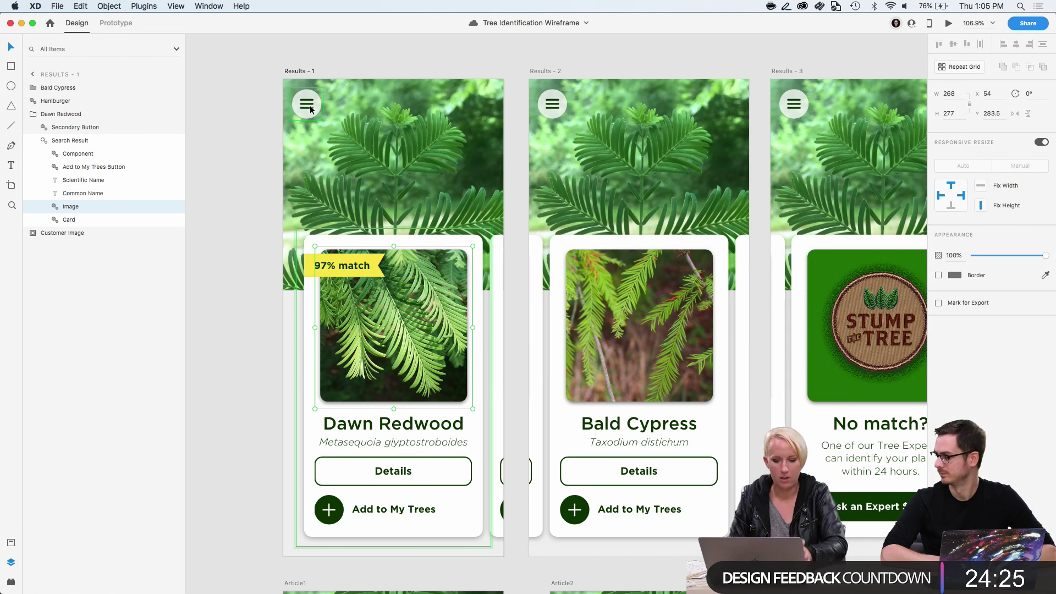
pyautogui.press('Escape')
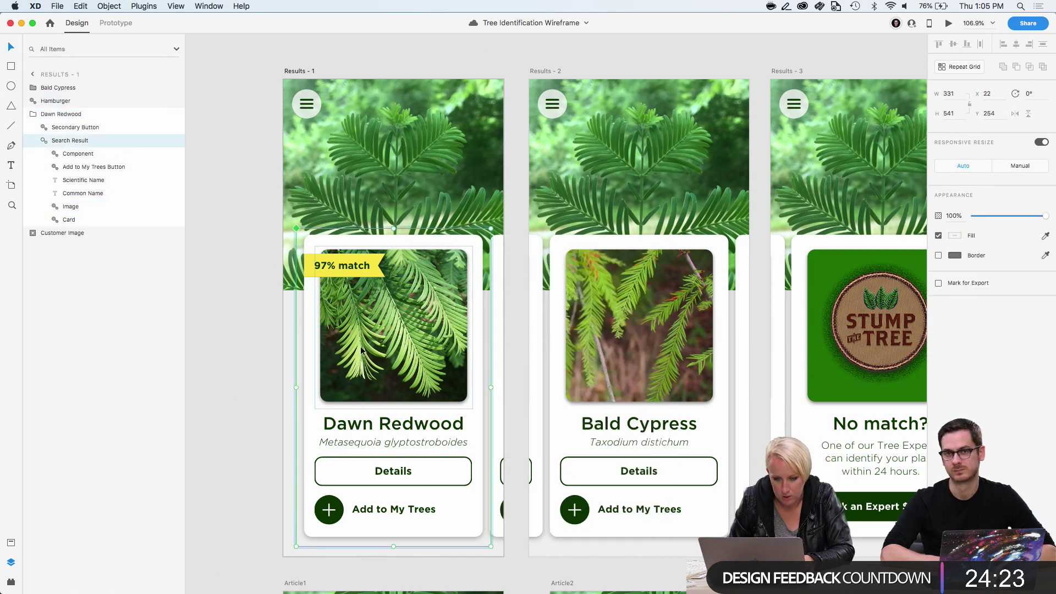
pyautogui.doubleClick(362, 350)
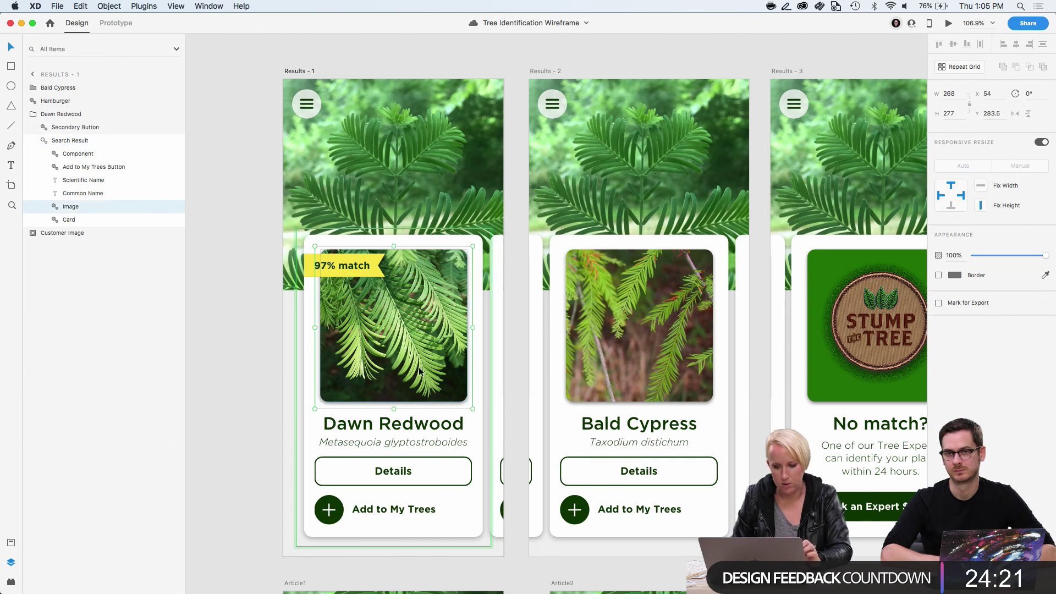
pyautogui.press('super+d')
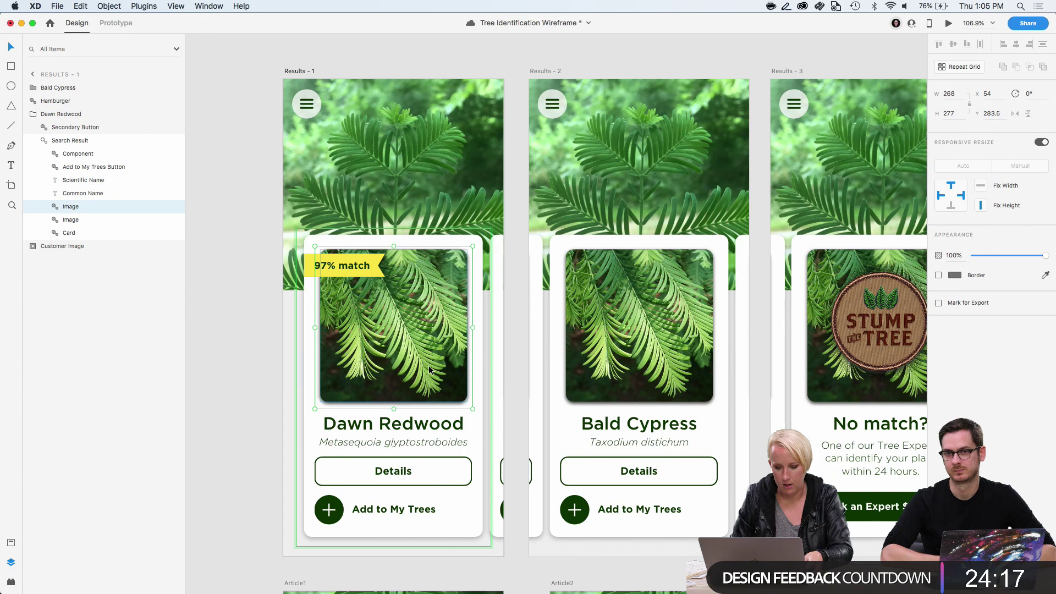
# Duplicate the Results - 1 artboard and place the copy on its left side, leaving a gap between them
pyautogui.scroll(-5, 429, 369)
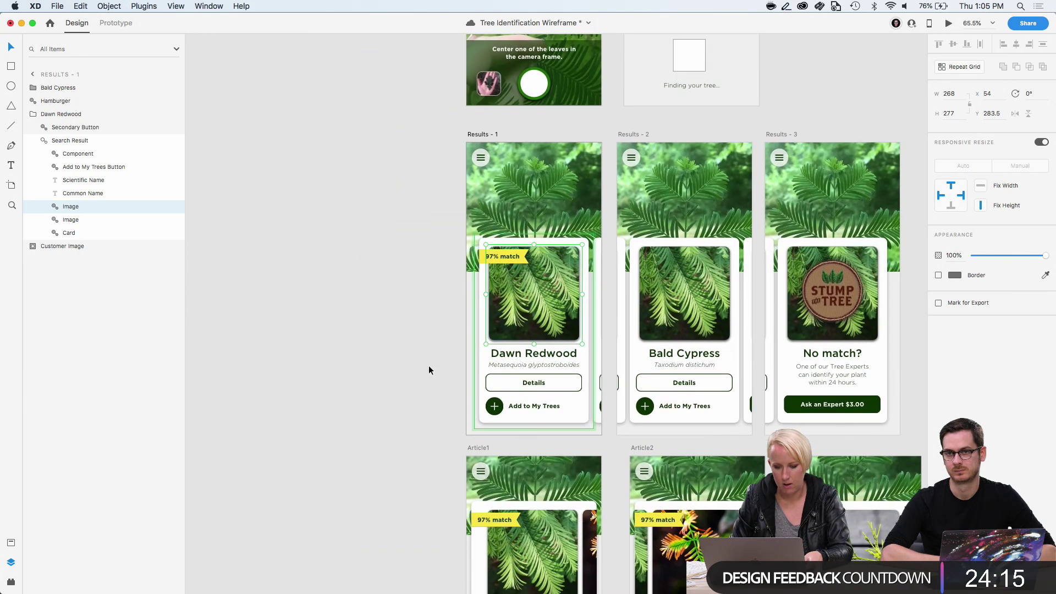
pyautogui.click(492, 132)
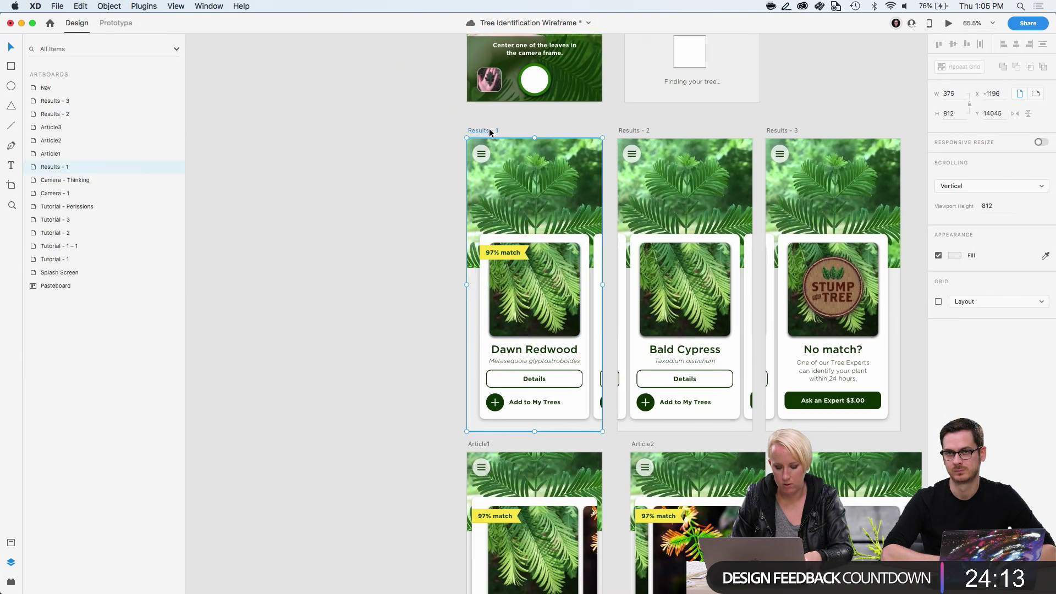
pyautogui.moveTo(489, 133); pyautogui.dragTo(336, 125)
pyautogui.click(266, 340)
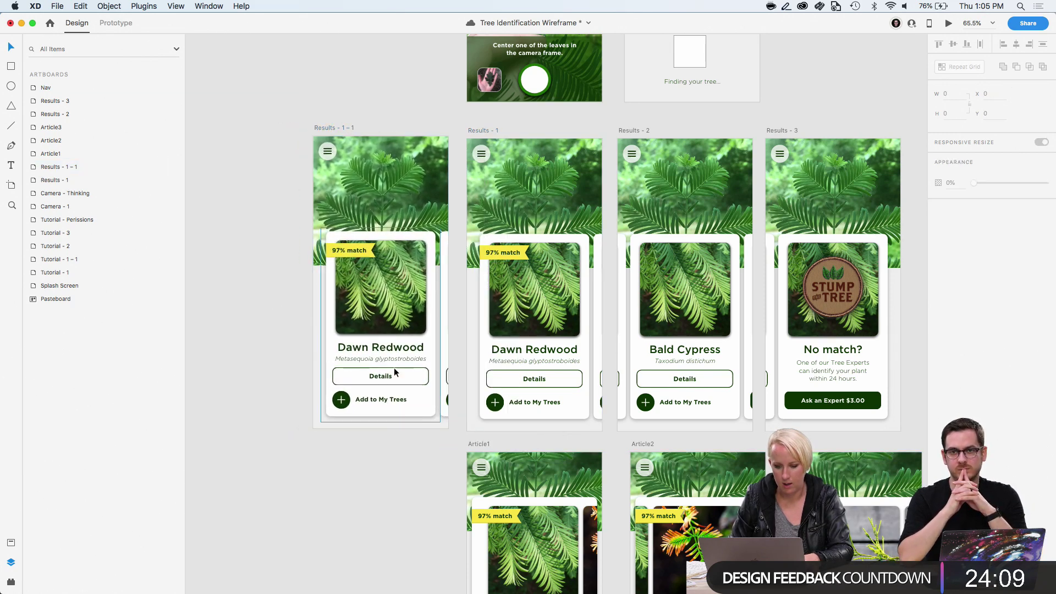
# Try to move the duplicated leaf image to the copied artboard's upper-left corner and scale it down to about 88 by 91
pyautogui.click(396, 328)
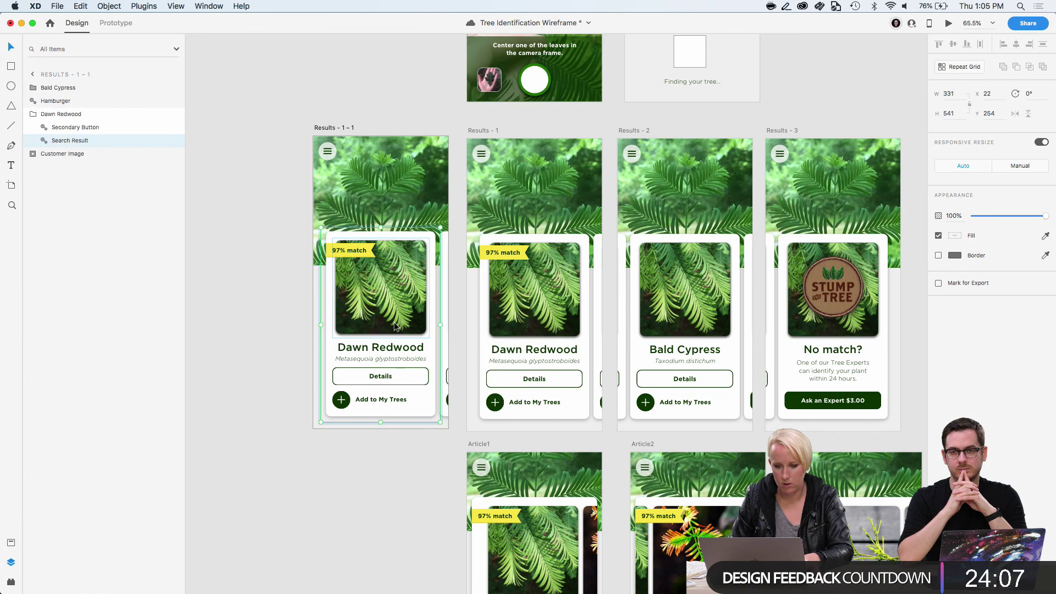
pyautogui.scroll(5, 393, 323)
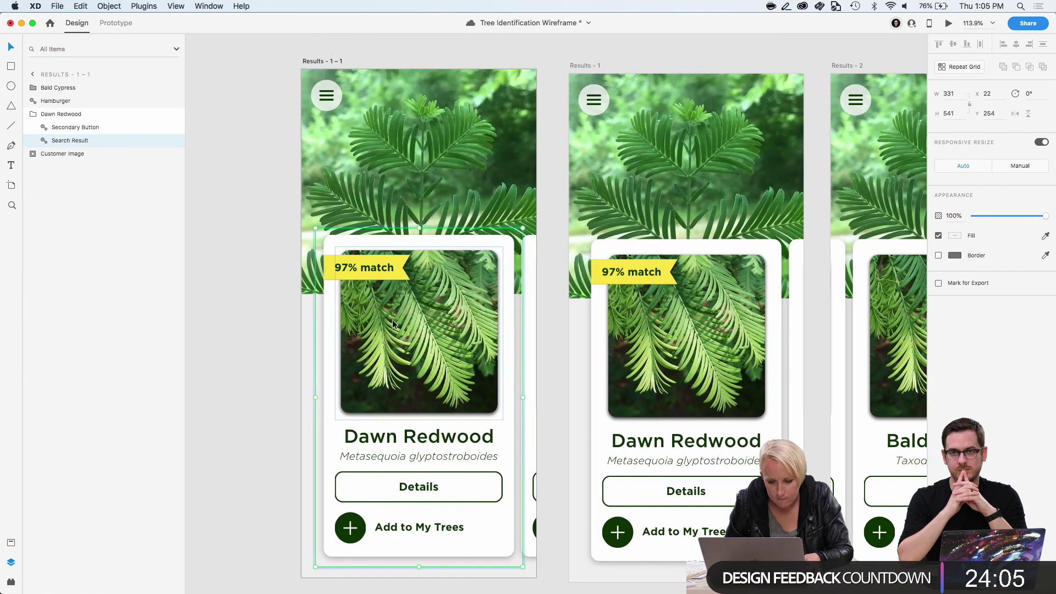
pyautogui.click(237, 365)
pyautogui.click(395, 364)
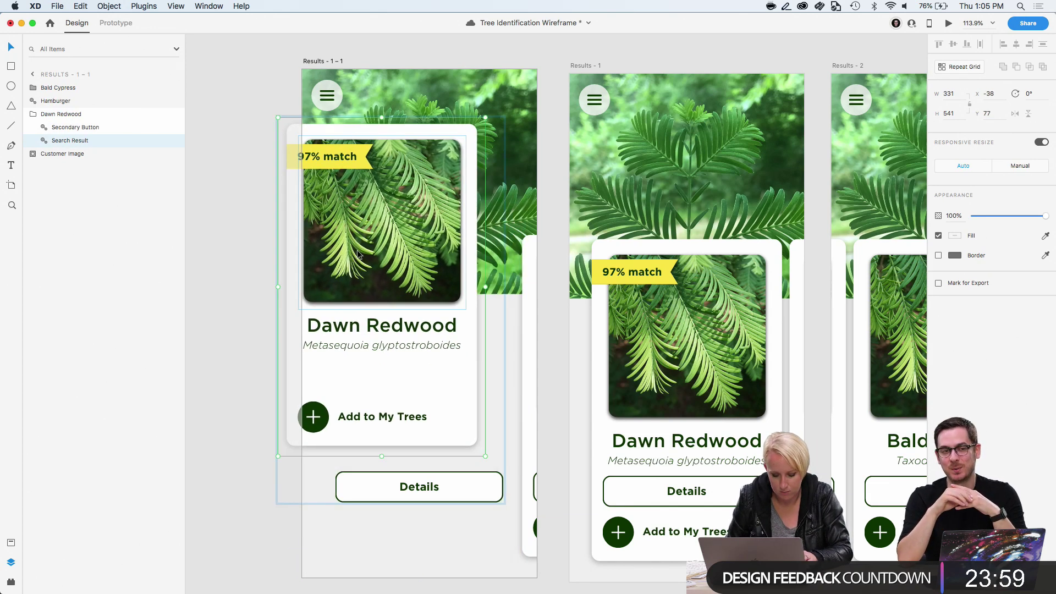
pyautogui.doubleClick(444, 371)
pyautogui.moveTo(444, 371); pyautogui.dragTo(409, 190)
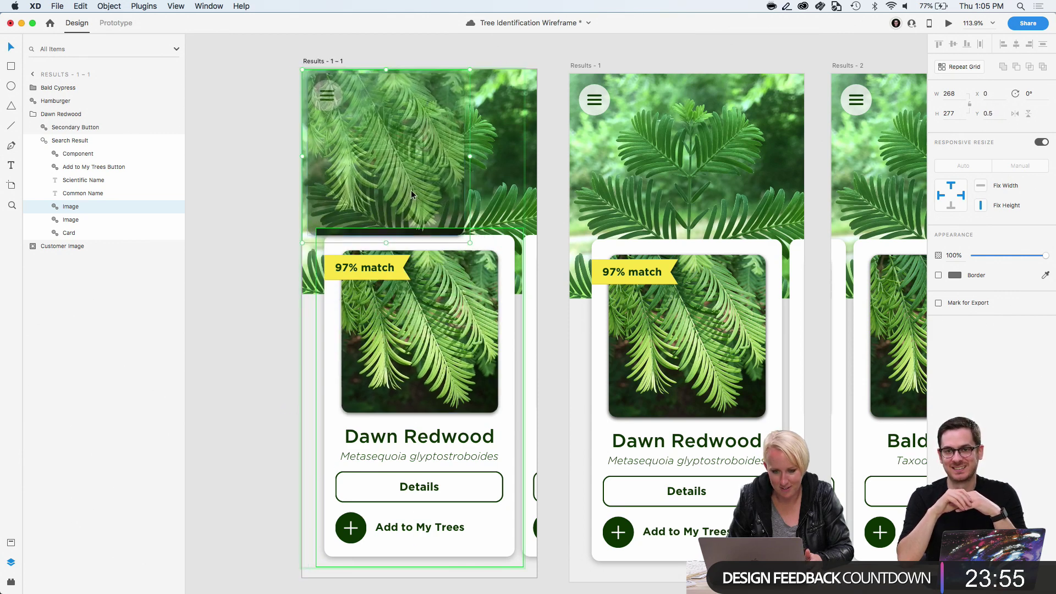
pyautogui.moveTo(472, 240); pyautogui.dragTo(356, 155)
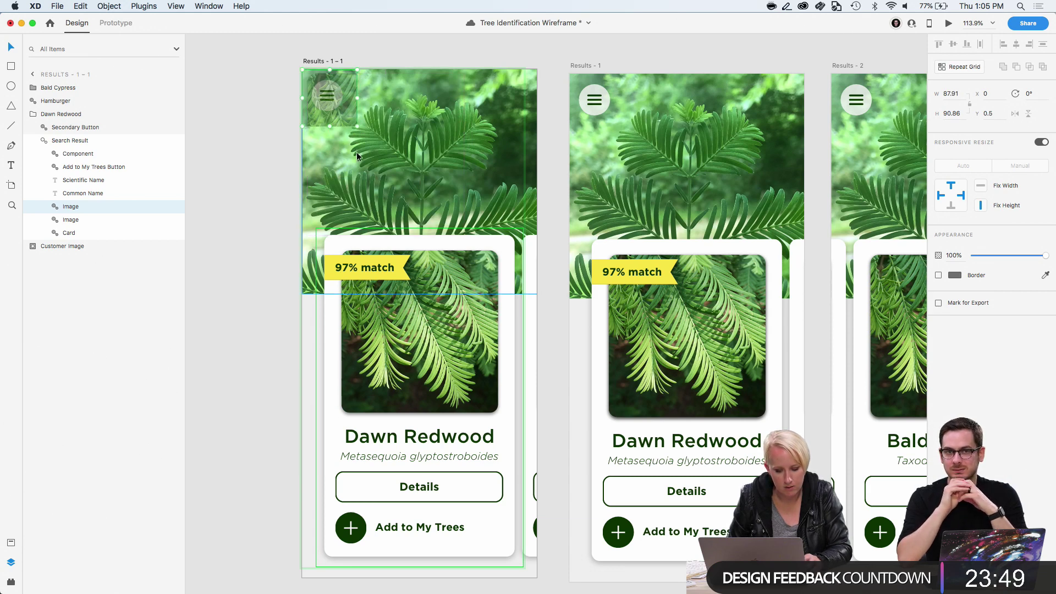
pyautogui.press('super+z')
pyautogui.press('super+z')
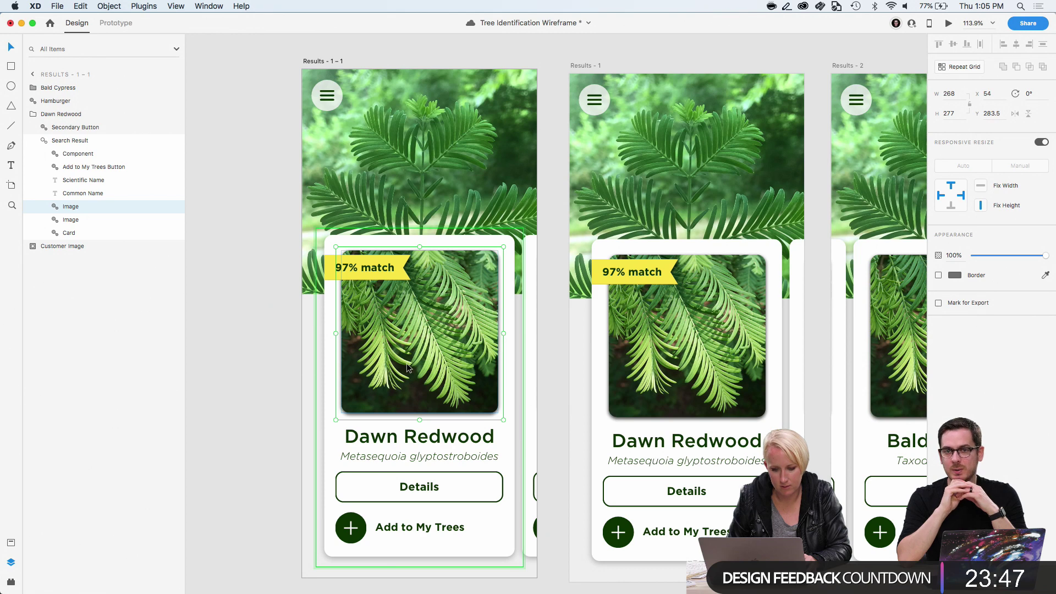
# Ungroup the duplicated leaf image component inside the Dawn Redwood card on the Results - 1 artboard
pyautogui.rightClick(69, 209)
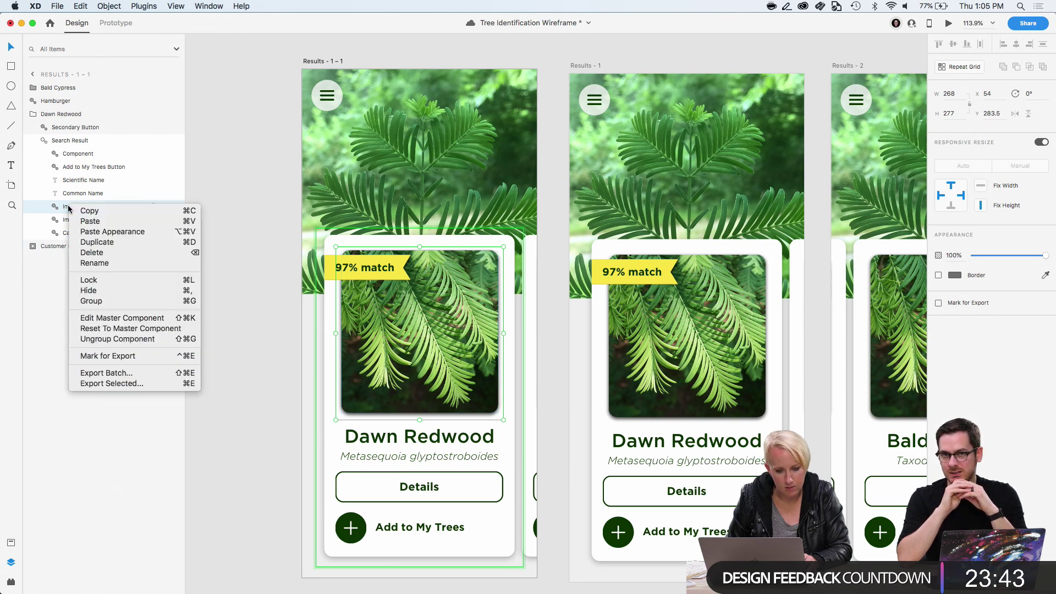
pyautogui.click(232, 246)
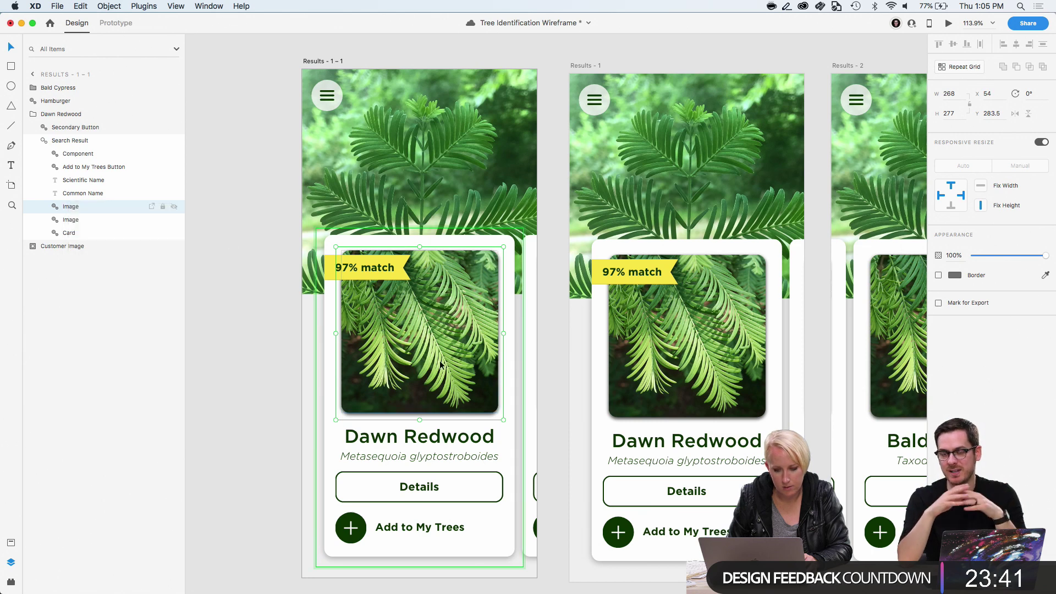
pyautogui.click(261, 414)
pyautogui.click(720, 388)
pyautogui.doubleClick(720, 388)
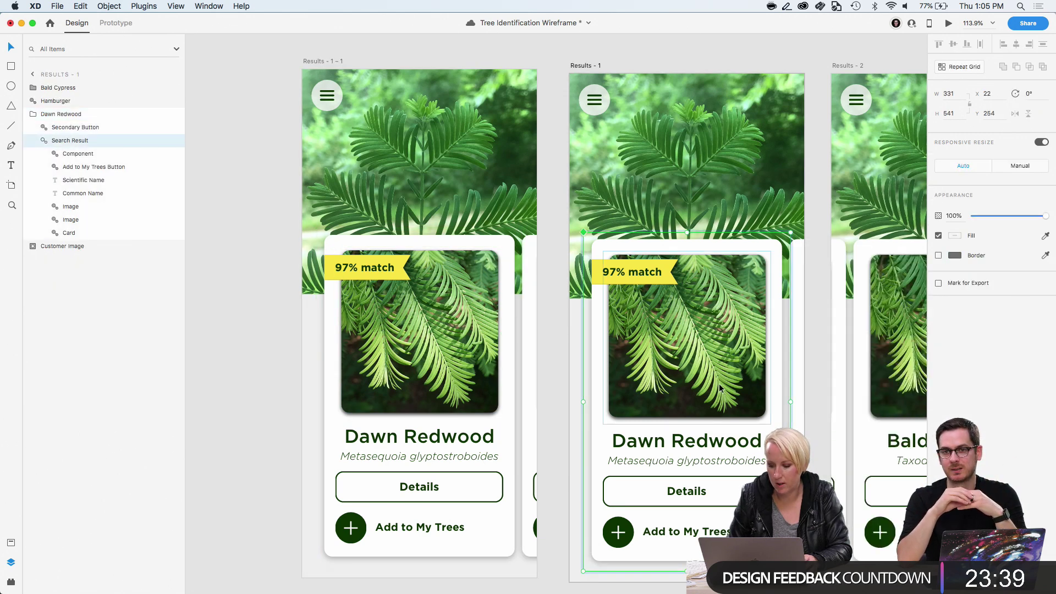
pyautogui.doubleClick(721, 388)
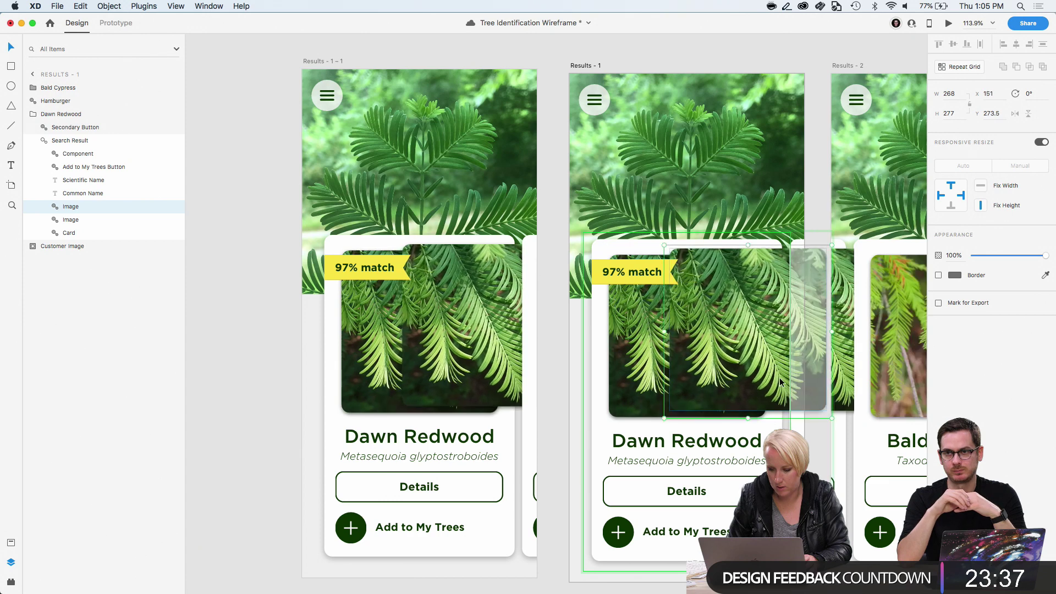
pyautogui.click(543, 377)
pyautogui.click(700, 371)
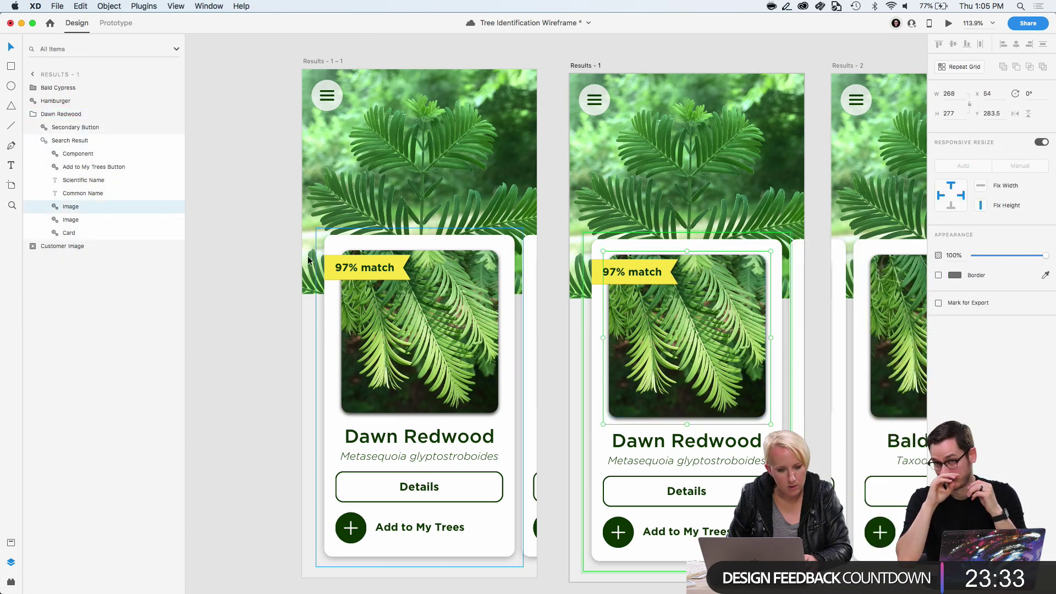
pyautogui.rightClick(73, 208)
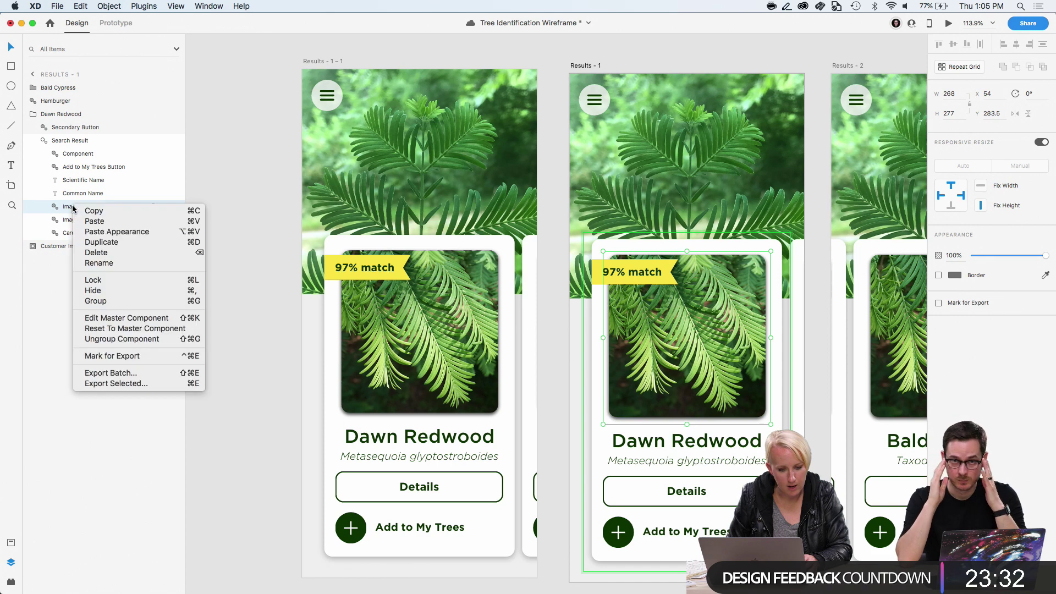
pyautogui.click(113, 340)
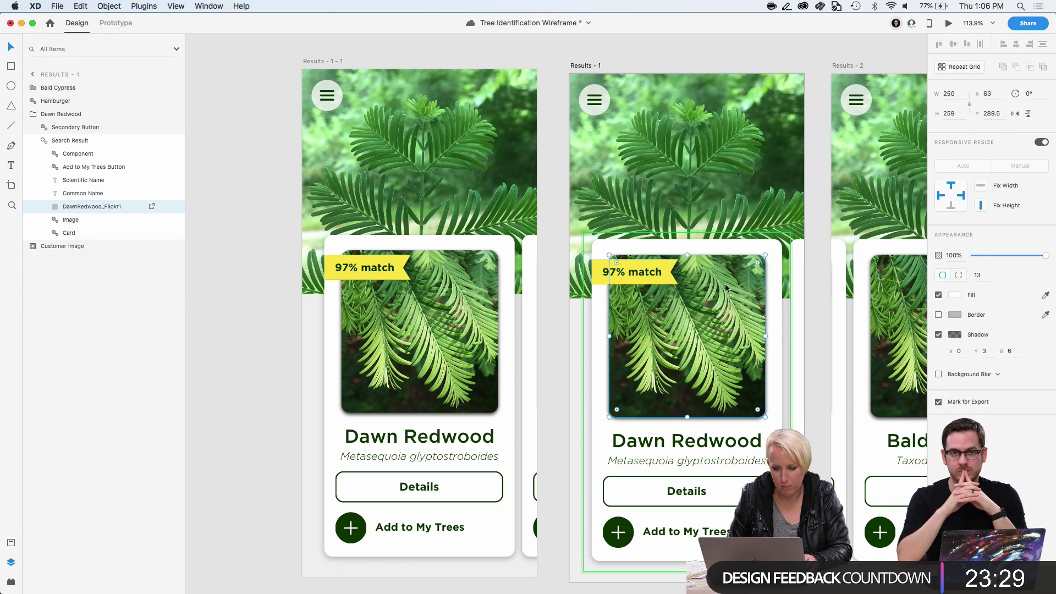
# Try to move the ungrouped DawnRedwood_Flickr1 image to the upper-left corner of the copied Results artboard
pyautogui.click(222, 325)
pyautogui.doubleClick(428, 344)
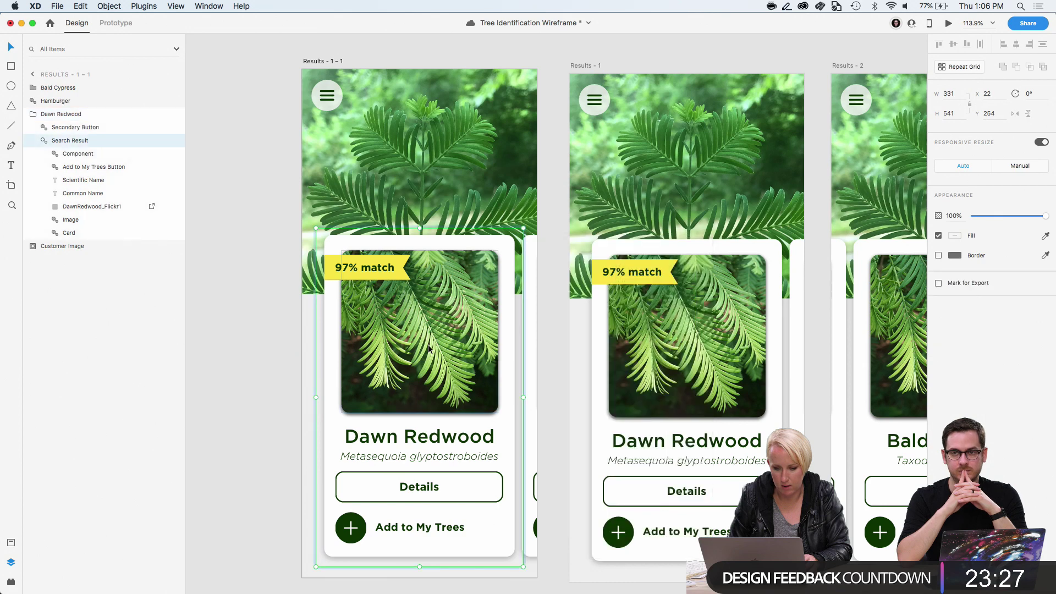
pyautogui.doubleClick(427, 344)
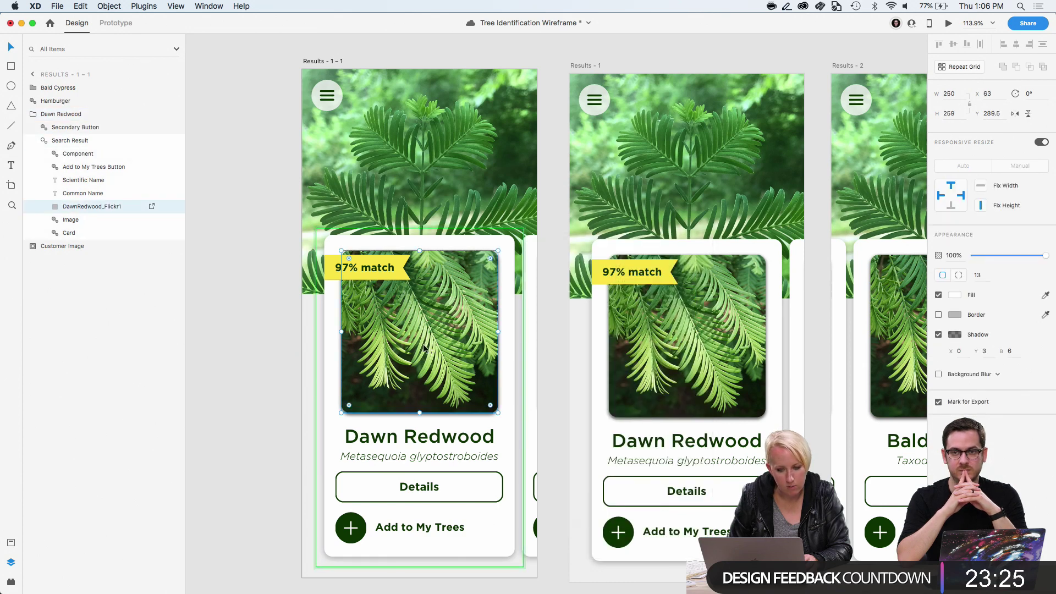
pyautogui.moveTo(428, 344); pyautogui.dragTo(462, 347)
pyautogui.press('super+z')
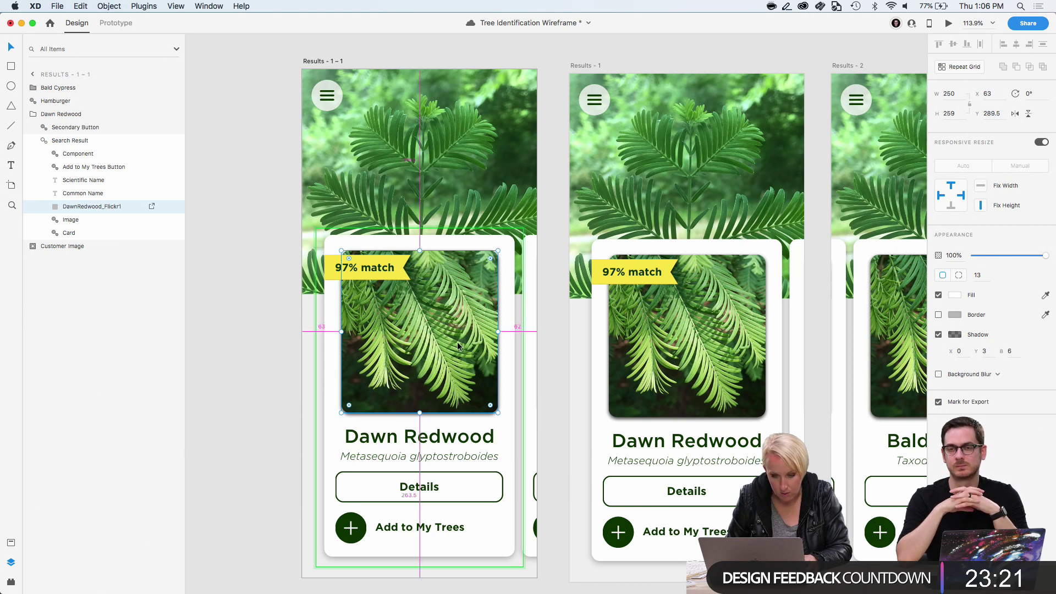
pyautogui.moveTo(457, 345); pyautogui.dragTo(420, 165)
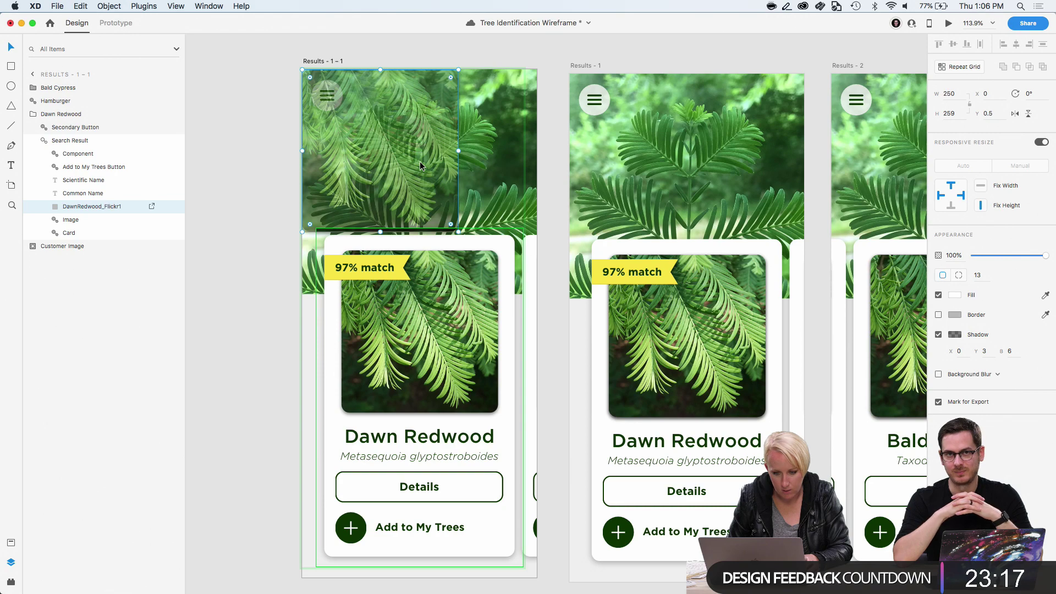
pyautogui.scroll(3, 420, 160)
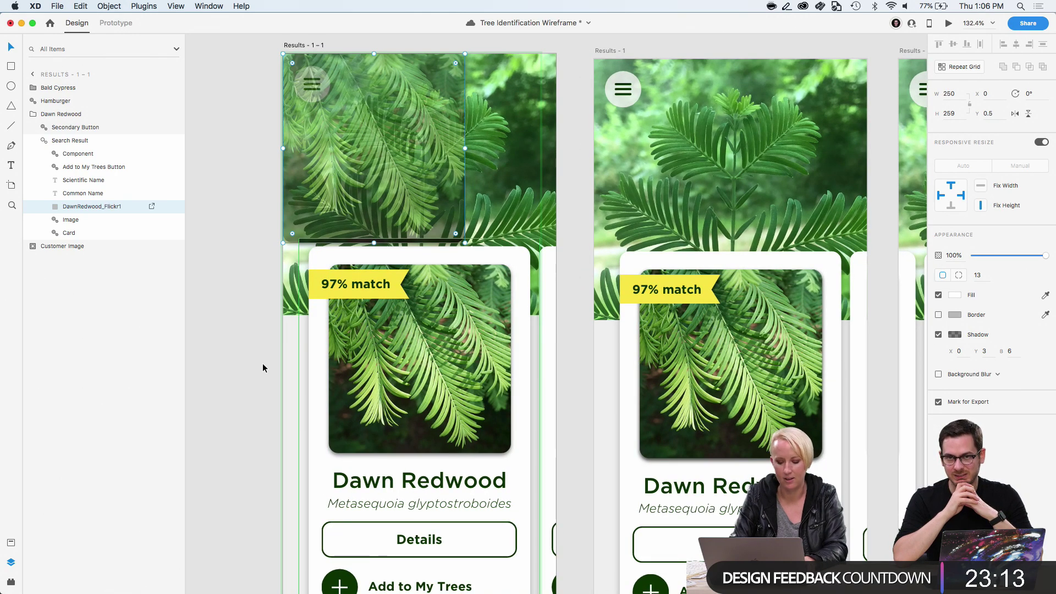
pyautogui.press('super+z')
pyautogui.click(214, 410)
pyautogui.press('super+z')
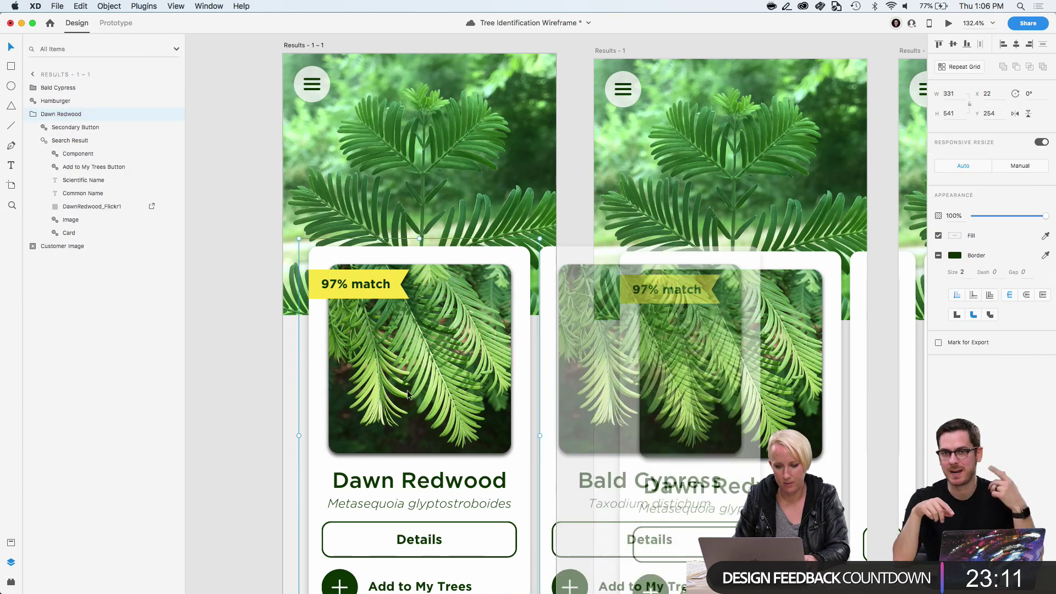
# Undo the last changes and bring the DawnRedwood_Flickr1 image to the front inside the Search Result component on the Results - 1 artboard
pyautogui.press('super+z')
pyautogui.press('super+z')
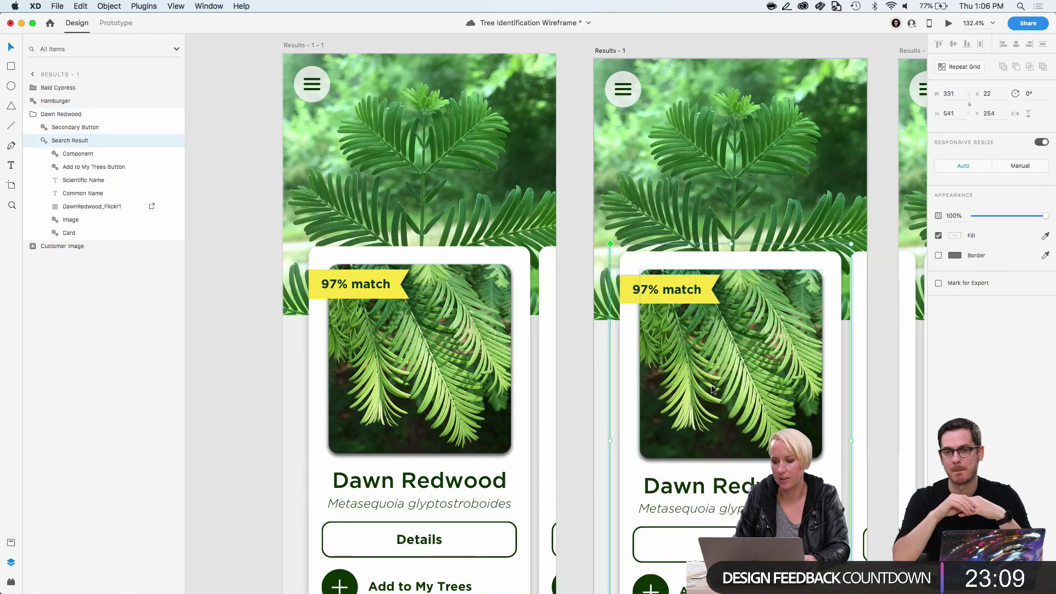
pyautogui.keyDown('super'); pyautogui.click(713, 389); pyautogui.keyUp('super')
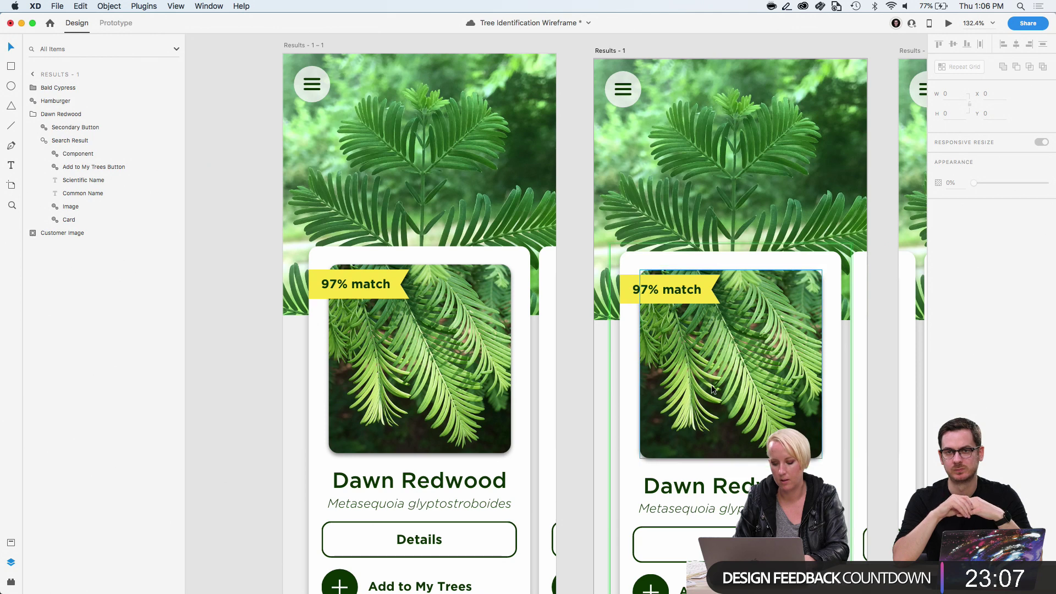
pyautogui.press('shift+super+]')
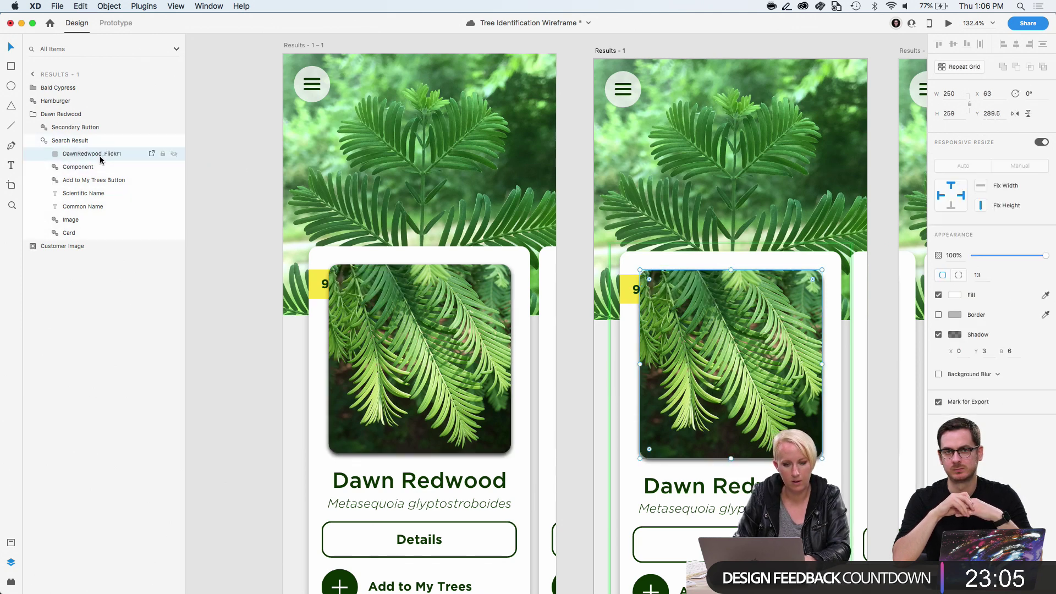
# Paste a copy of DawnRedwood_Flickr1 at the top level of the Results - 1 artboard, outside the Dawn Redwood group, and save the document
pyautogui.moveTo(101, 156); pyautogui.dragTo(66, 108)
pyautogui.moveTo(57, 155); pyautogui.dragTo(50, 107)
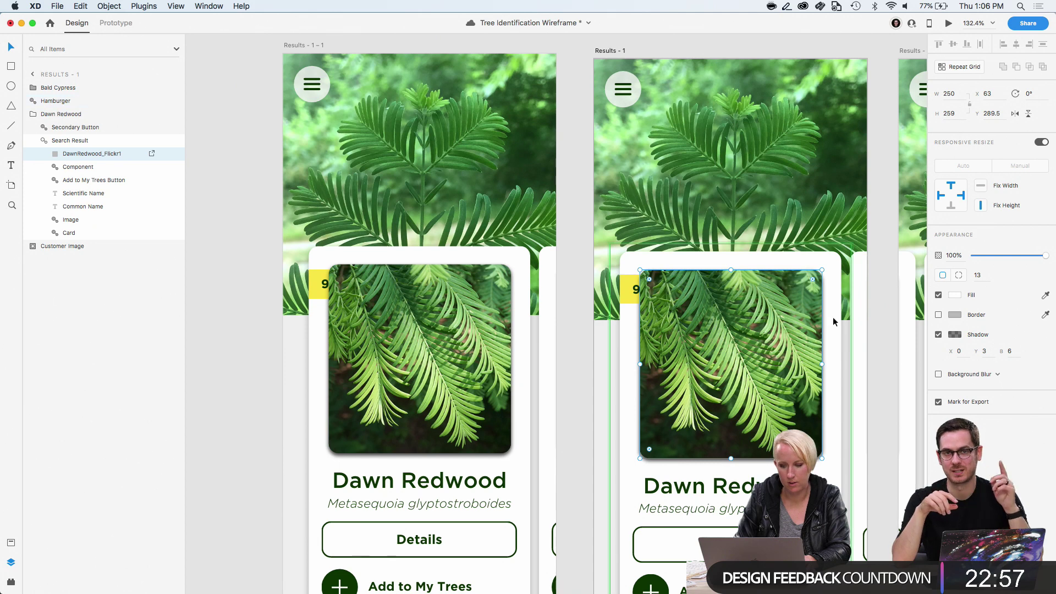
pyautogui.click(67, 85)
pyautogui.press('super+v')
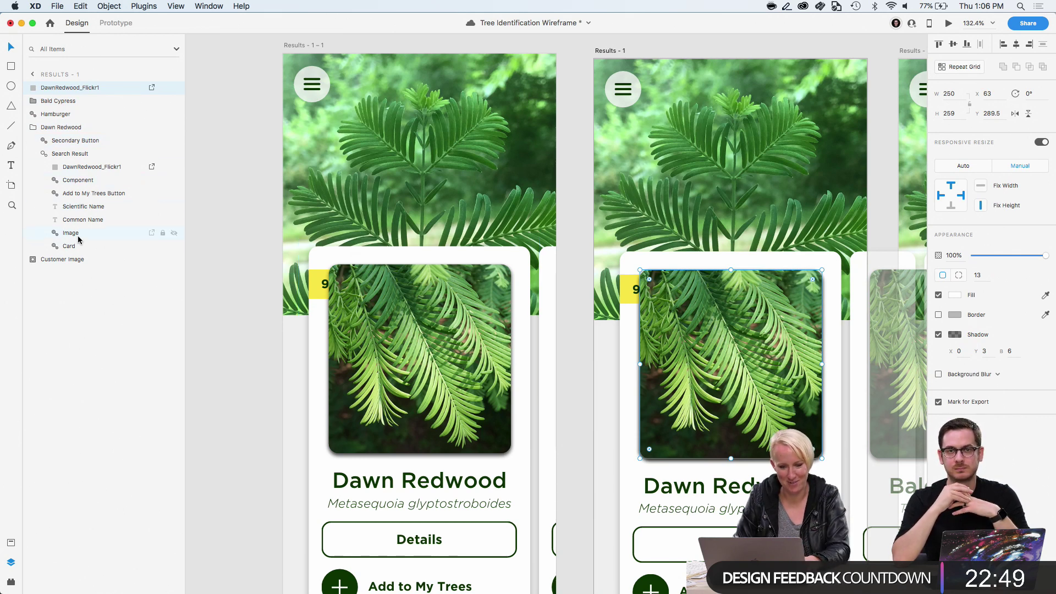
pyautogui.press('super+s')
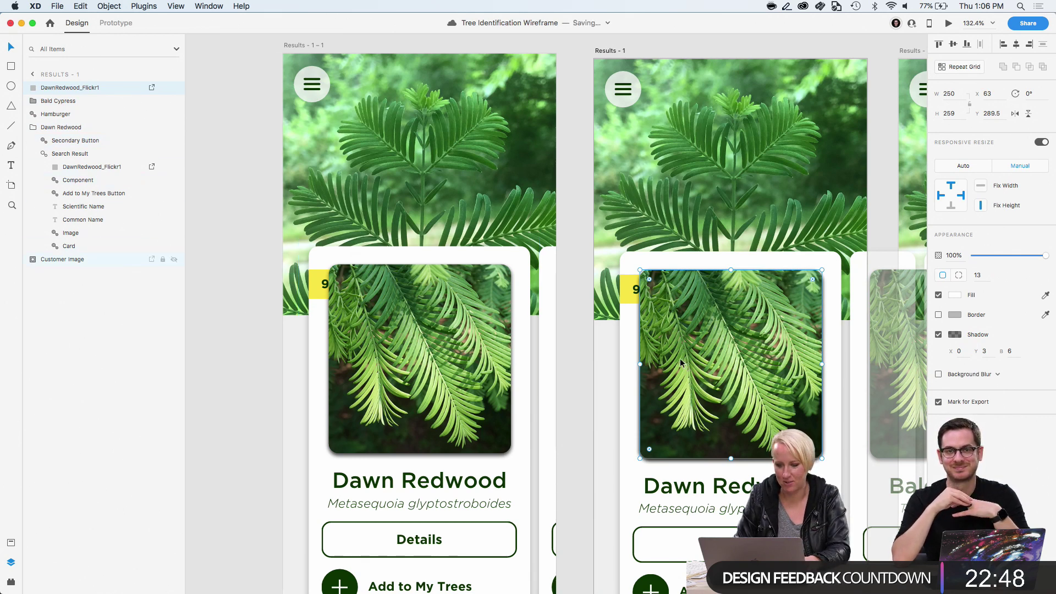
# Delete the copied Results - 1 – 1 artboard
pyautogui.click(582, 366)
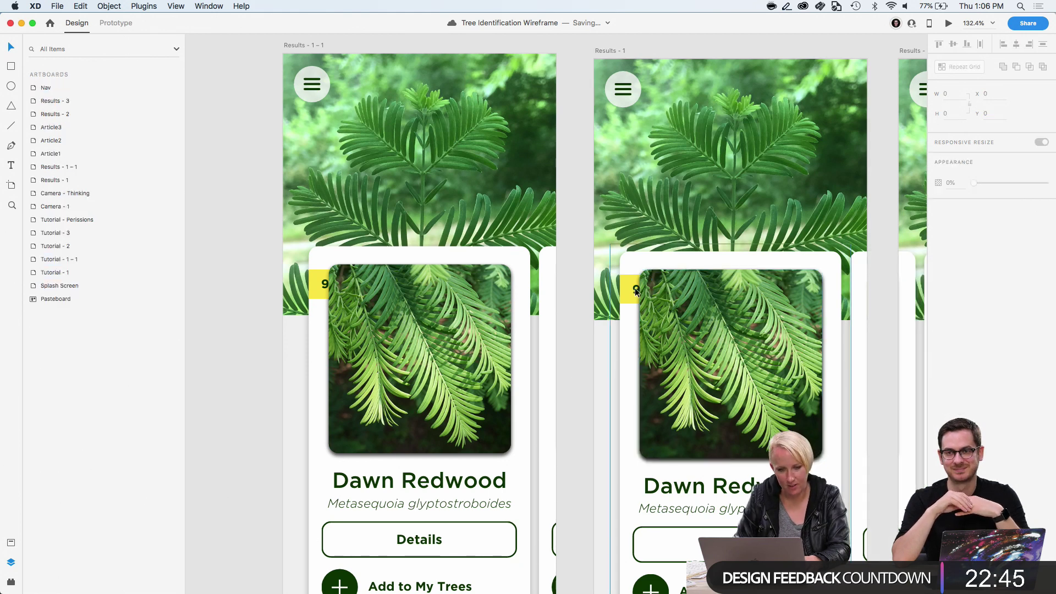
pyautogui.click(676, 342)
pyautogui.doubleClick(397, 352)
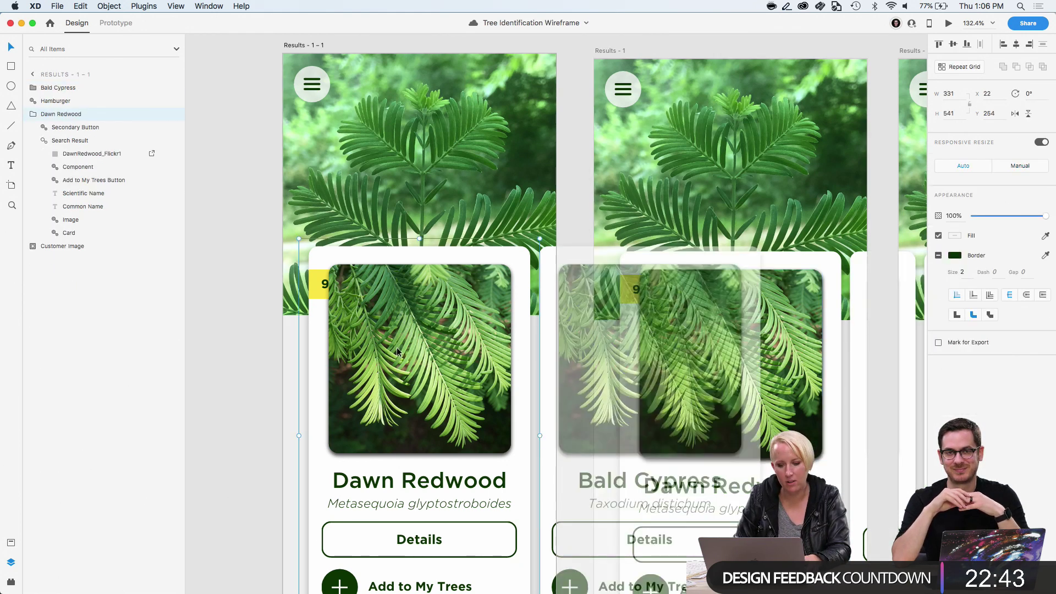
pyautogui.doubleClick(397, 352)
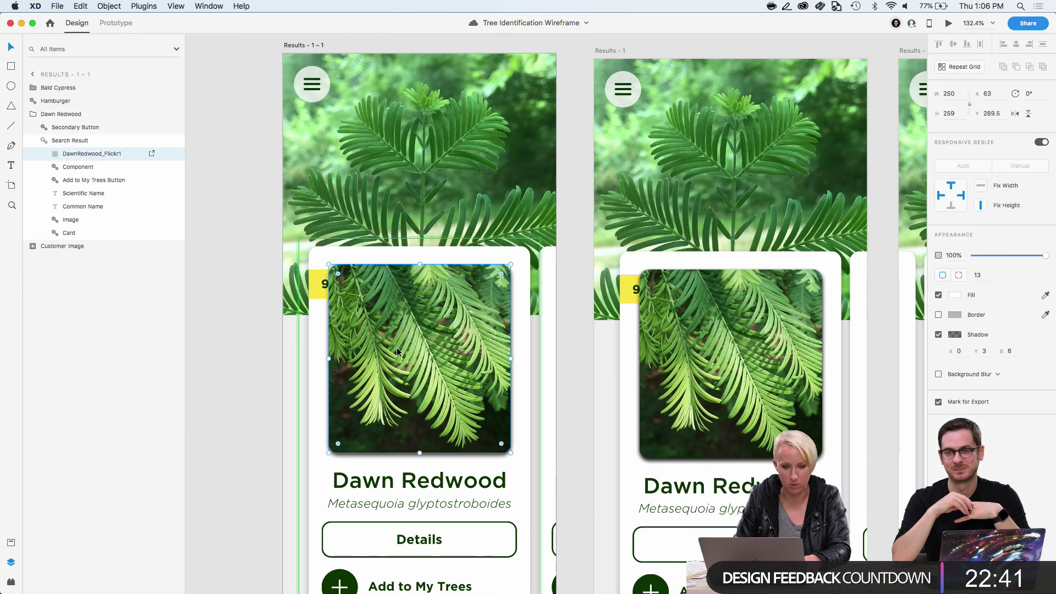
pyautogui.click(311, 46)
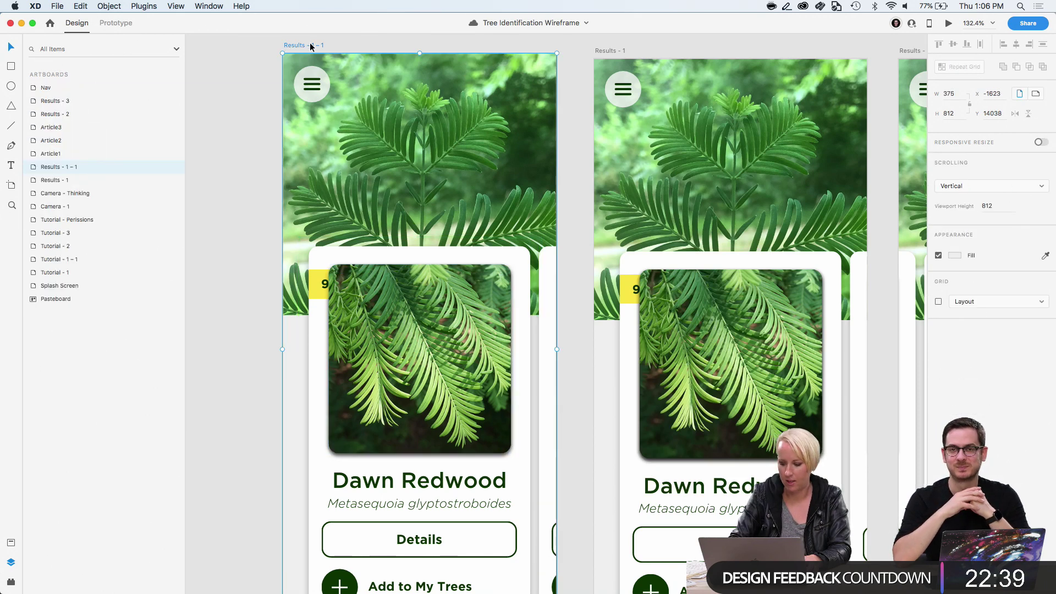
pyautogui.press('Delete')
# Rename the 97% match Component layer inside the Search Result on the Results - 1 artboard as Flag
pyautogui.click(614, 54)
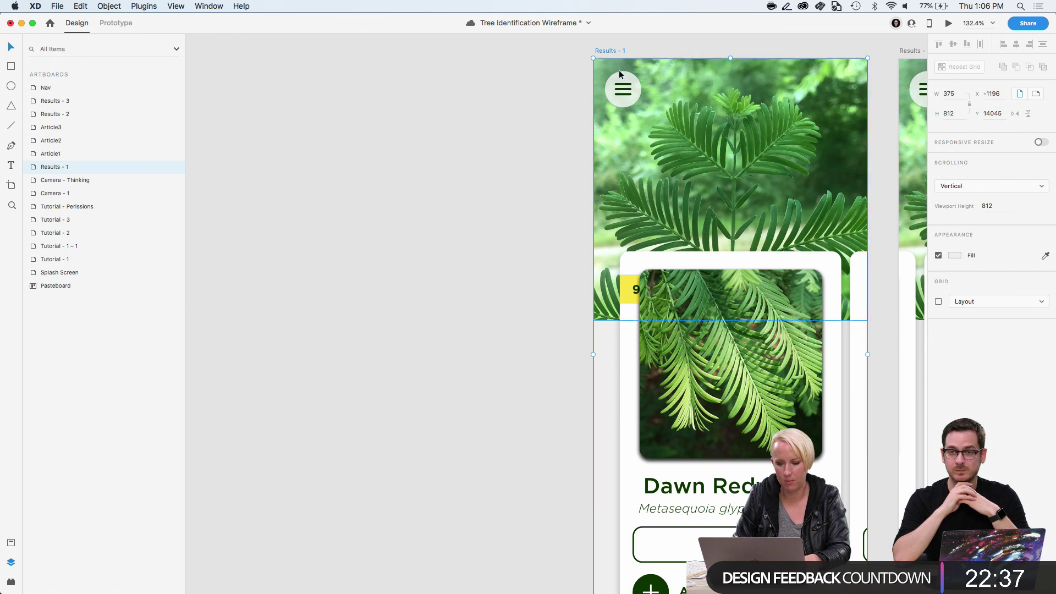
pyautogui.click(632, 290)
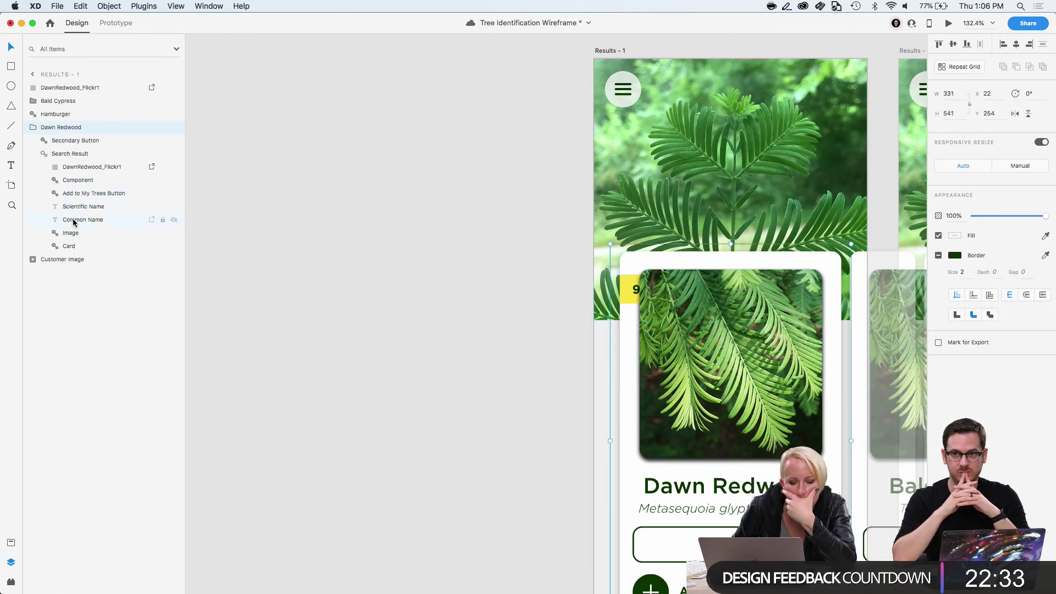
pyautogui.click(71, 180)
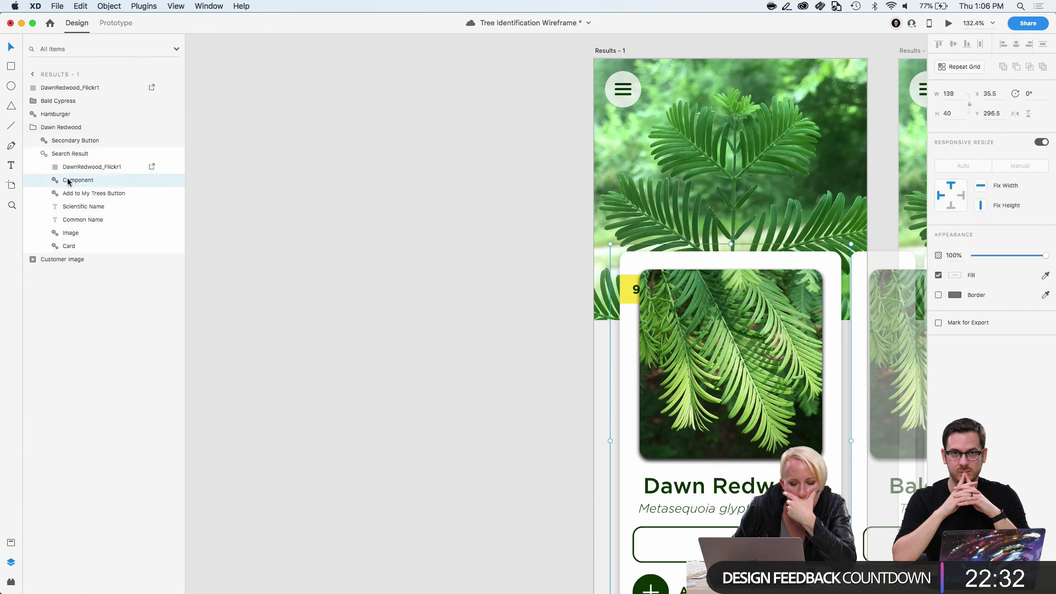
pyautogui.click(173, 181)
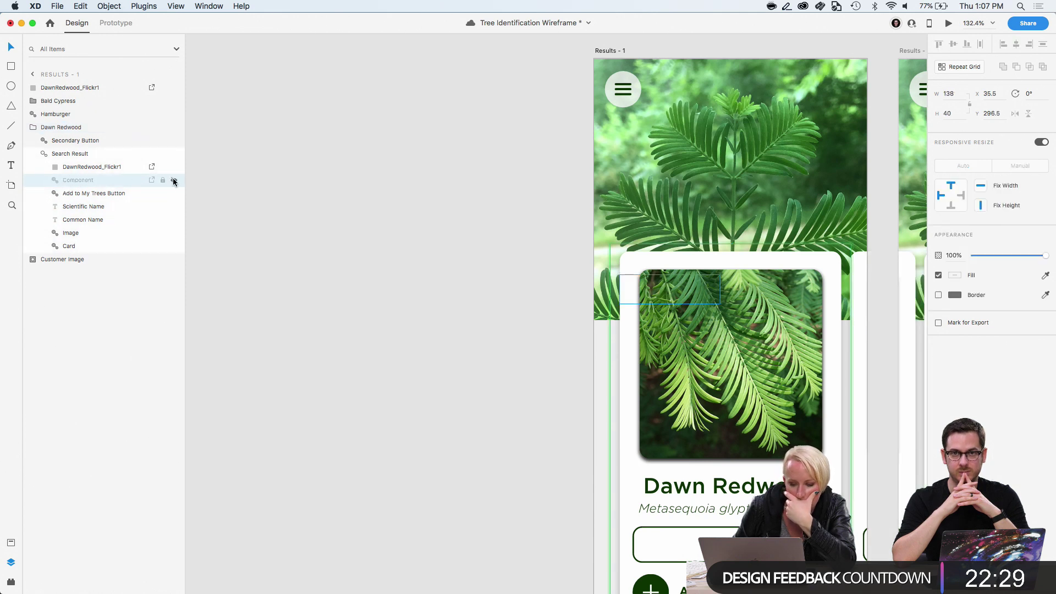
pyautogui.click(174, 181)
pyautogui.doubleClick(85, 182)
pyautogui.write('Flag')
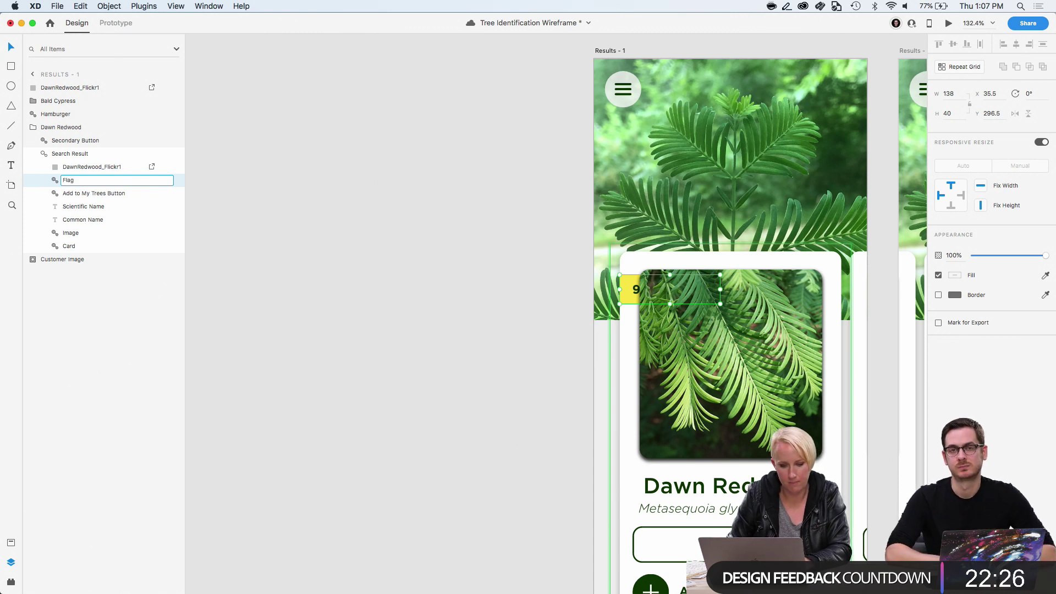
pyautogui.press('Return')
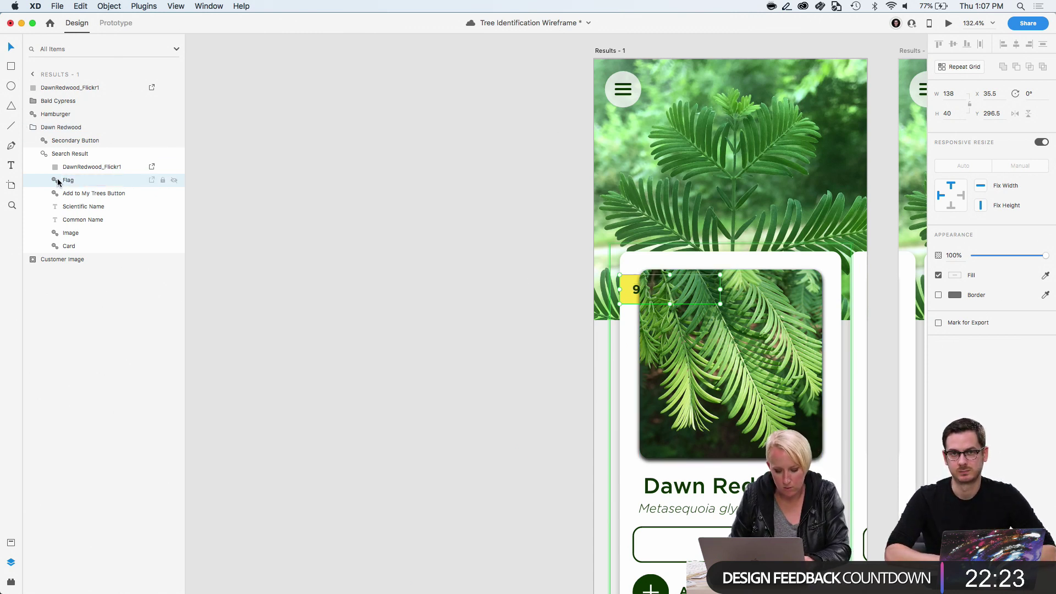
# Move the Flag component out of the Search Result to the top level of Results - 1, above the DawnRedwood_Flickr1 image
pyautogui.press('Delete')
pyautogui.press('super+z')
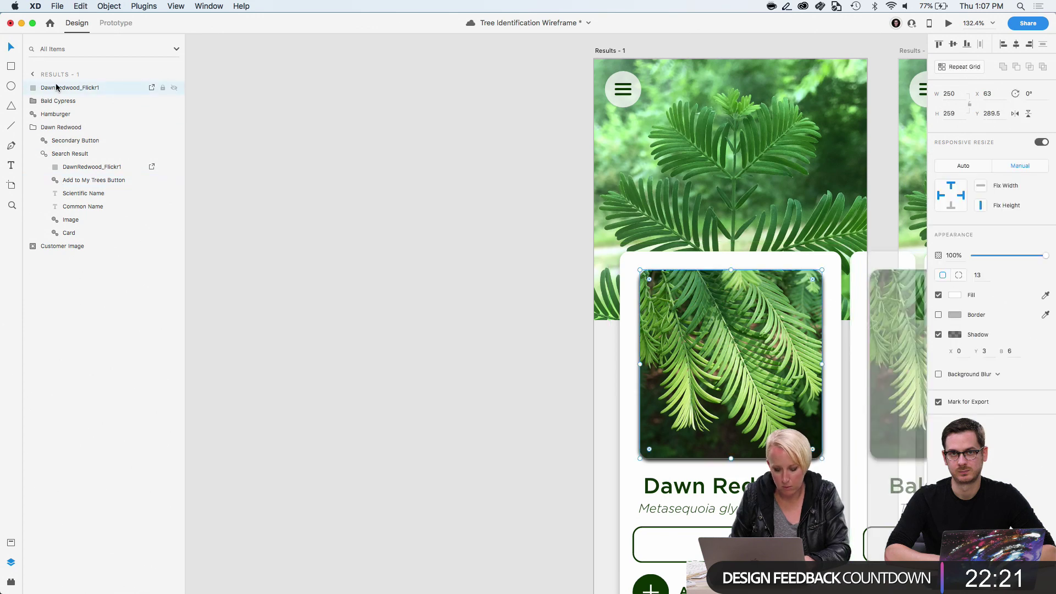
pyautogui.click(514, 370)
pyautogui.hscroll(3, 515, 370)
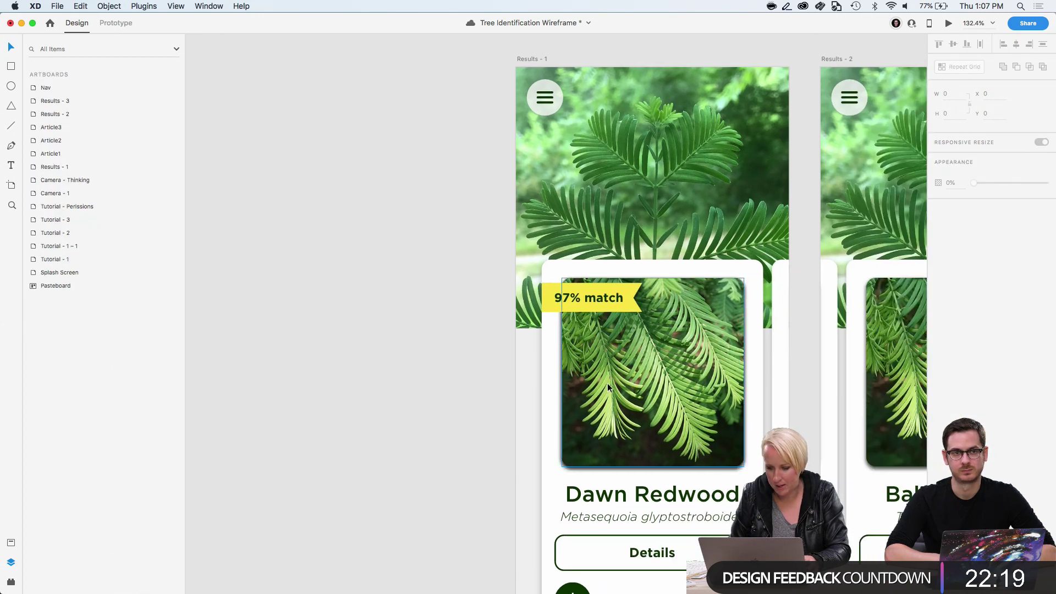
# Duplicate the updated Results - 1 artboard and place the copy on its left side, aligned with the original
pyautogui.click(607, 383)
pyautogui.click(535, 60)
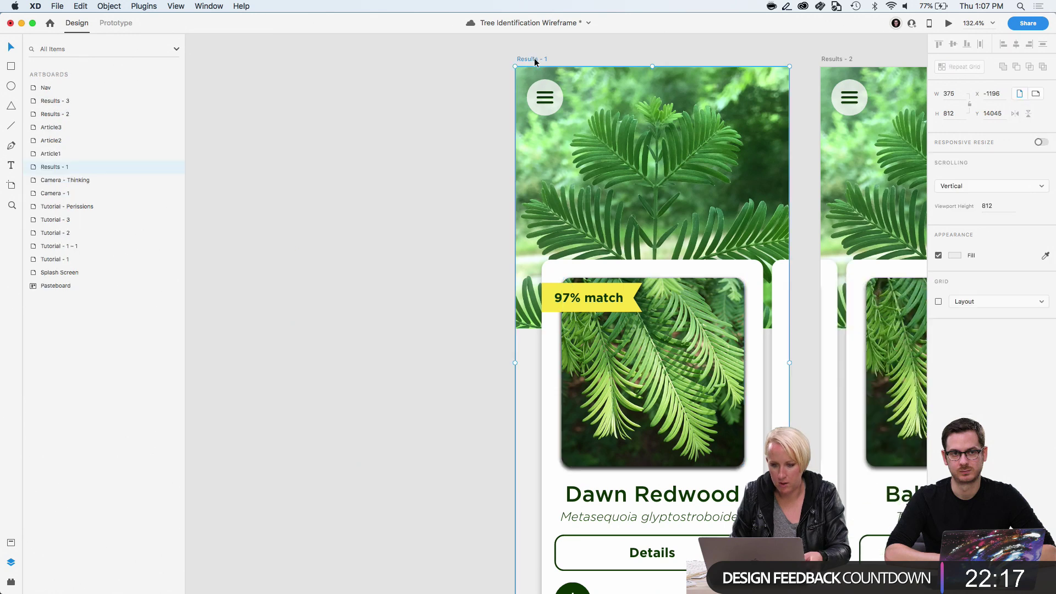
pyautogui.moveTo(535, 61); pyautogui.dragTo(249, 57)
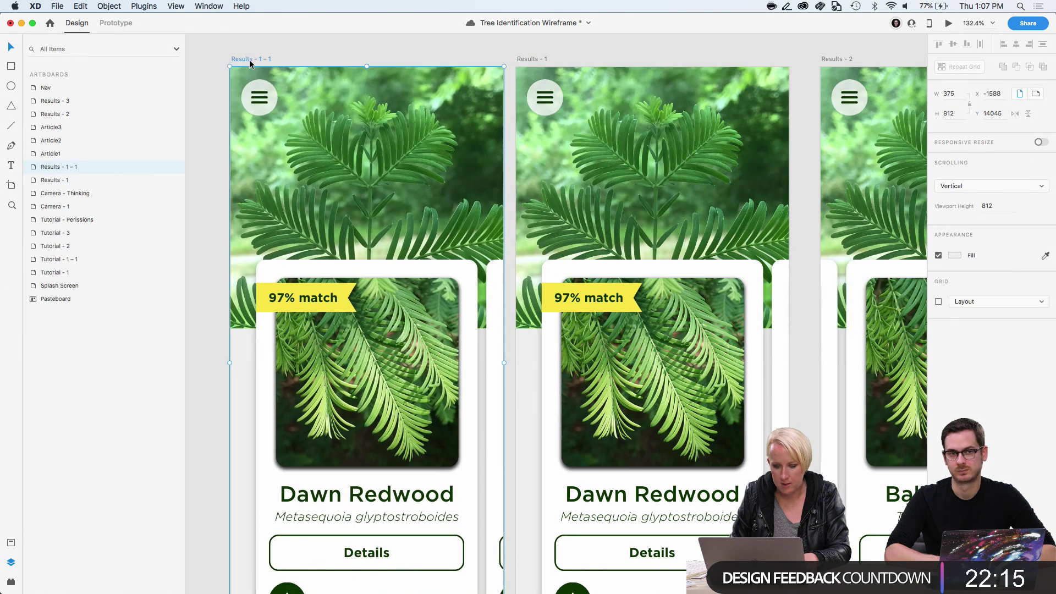
# Move the copied artboard's leaf image over the hamburger in the upper-left corner and scale it down to about 40 by 42
pyautogui.click(407, 414)
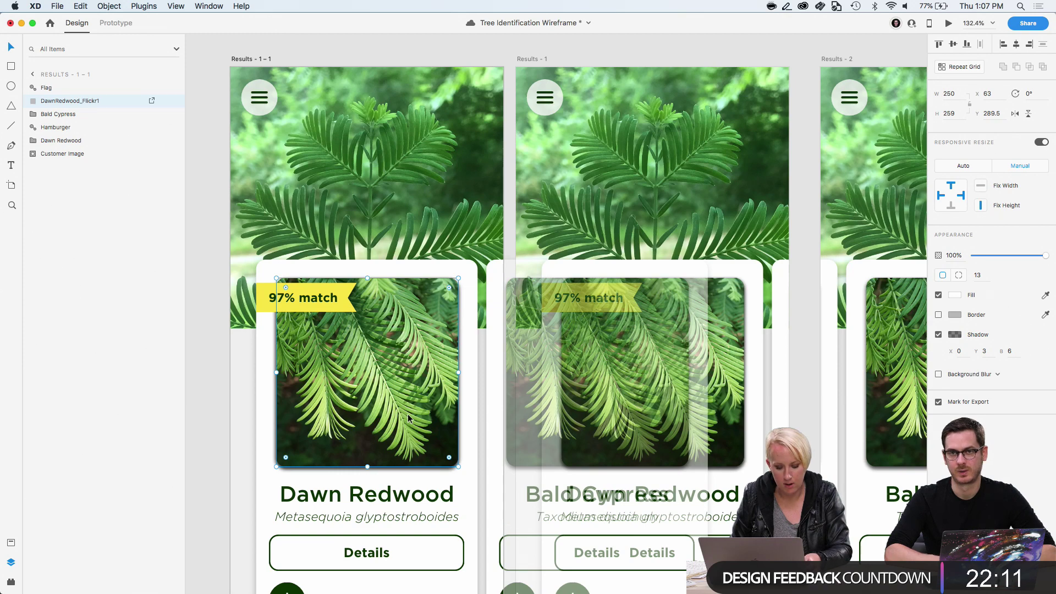
pyautogui.moveTo(407, 417); pyautogui.dragTo(361, 205)
pyautogui.scroll(5, 361, 206)
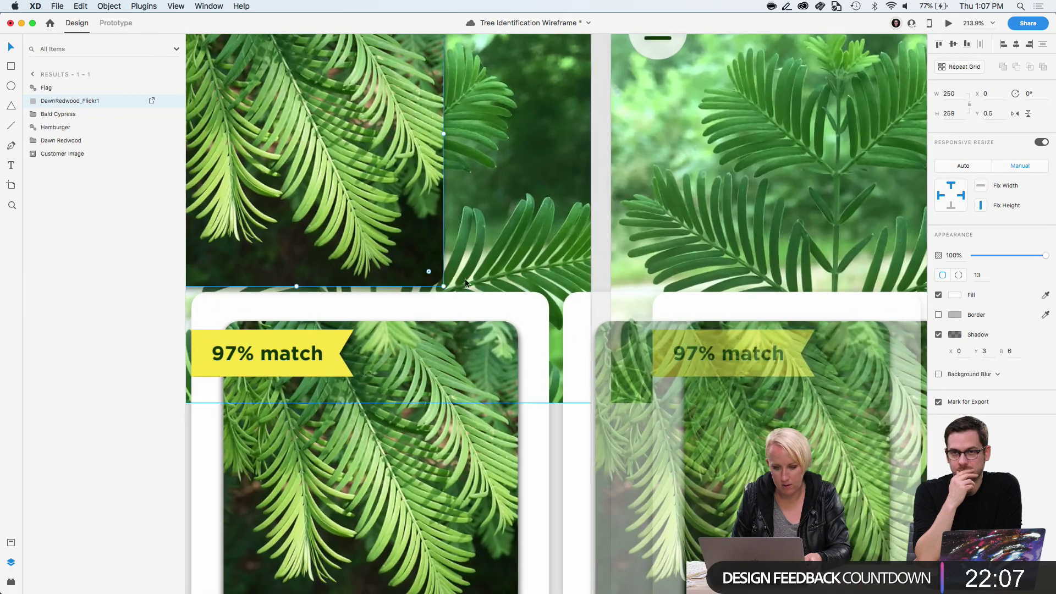
pyautogui.scroll(4, 464, 278)
pyautogui.hscroll(-4, 464, 278)
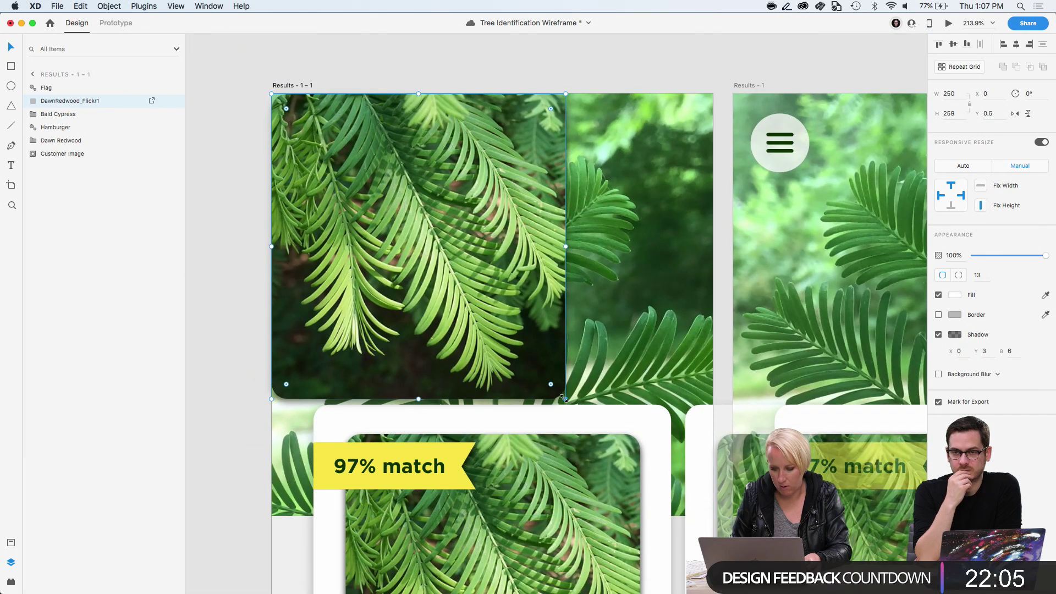
pyautogui.moveTo(564, 396); pyautogui.dragTo(348, 173)
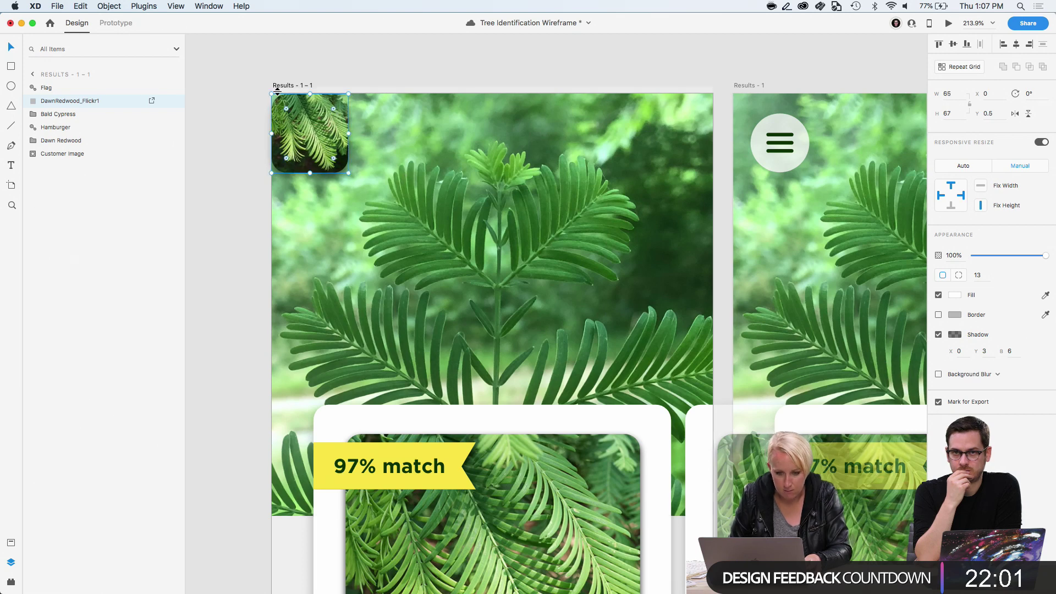
pyautogui.moveTo(271, 93); pyautogui.dragTo(293, 104)
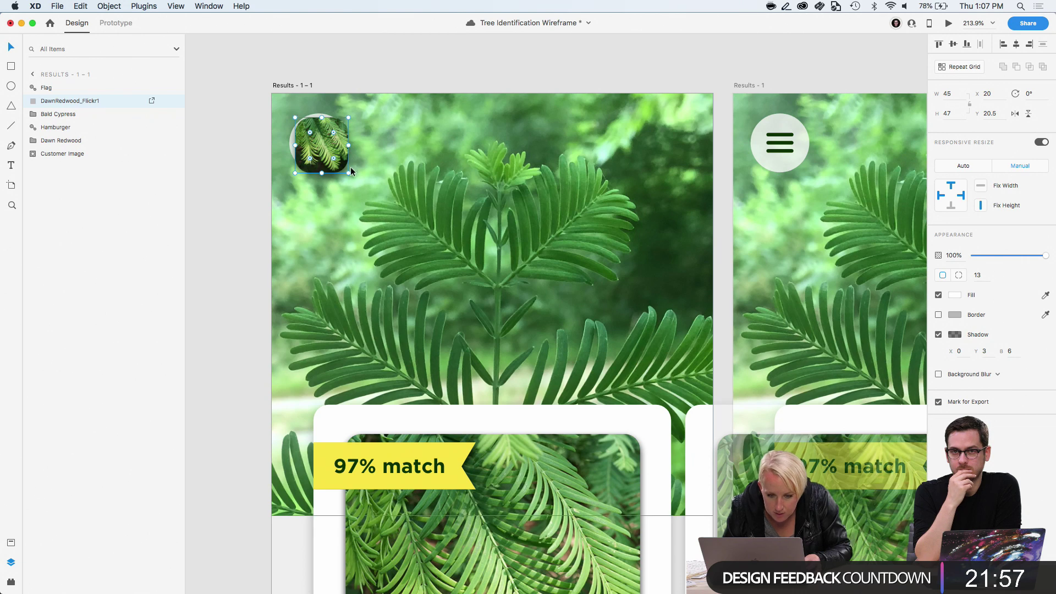
pyautogui.moveTo(348, 173); pyautogui.dragTo(344, 167)
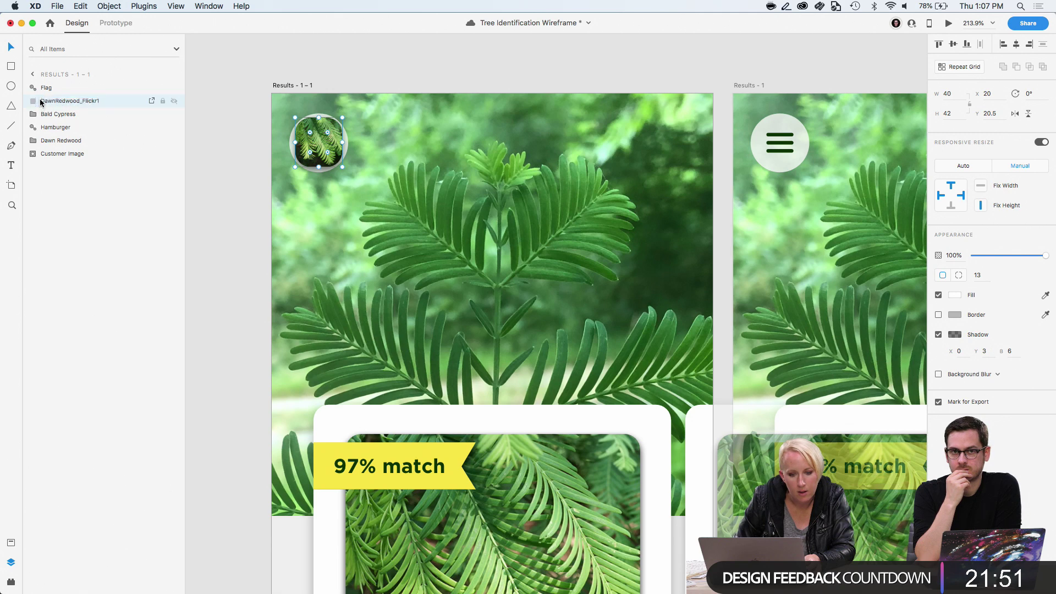
# Move the Hamburger layer above DawnRedwood_Flickr1 in the Results - 1 – 1 artboard's layer order
pyautogui.click(47, 129)
pyautogui.moveTo(47, 131); pyautogui.dragTo(46, 97)
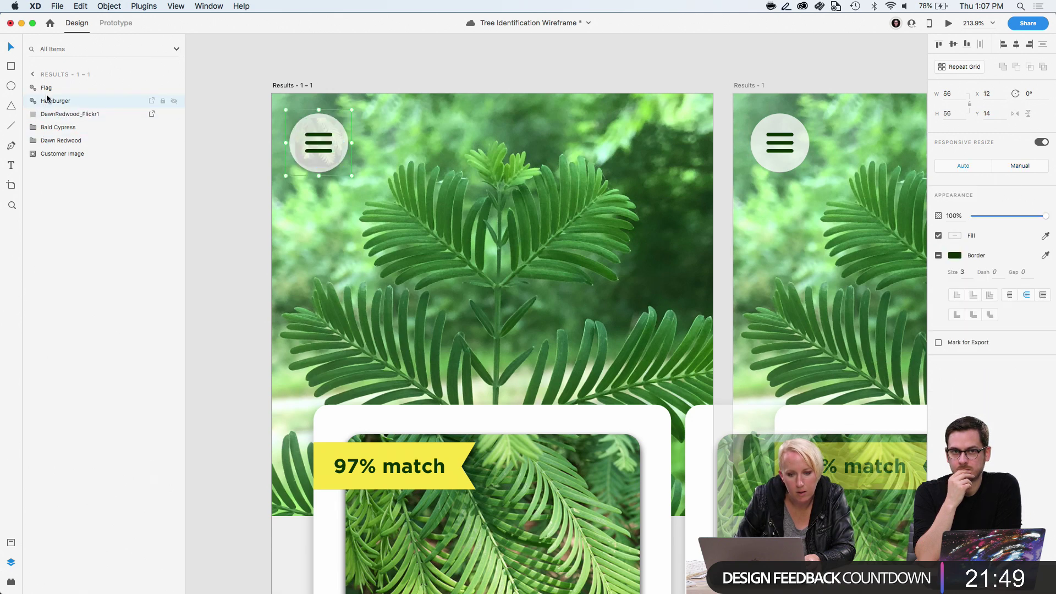
pyautogui.click(225, 227)
pyautogui.scroll(-3, 225, 227)
pyautogui.scroll(-3, 225, 226)
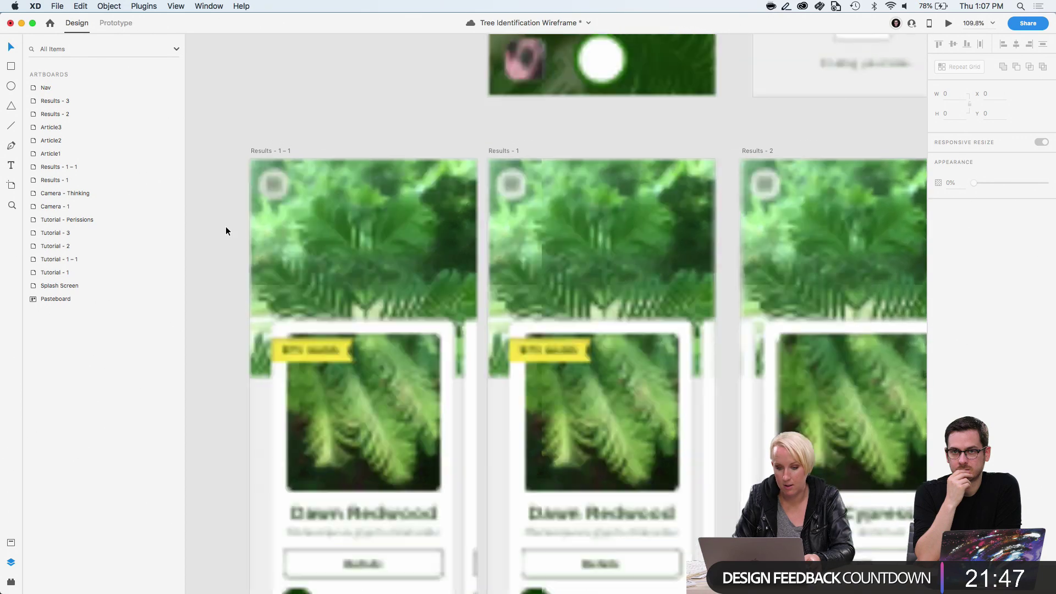
# Link the Add to My Trees Button on Results - 1 to the Results - 1 – 1 artboard as a prototype interaction
pyautogui.click(509, 152)
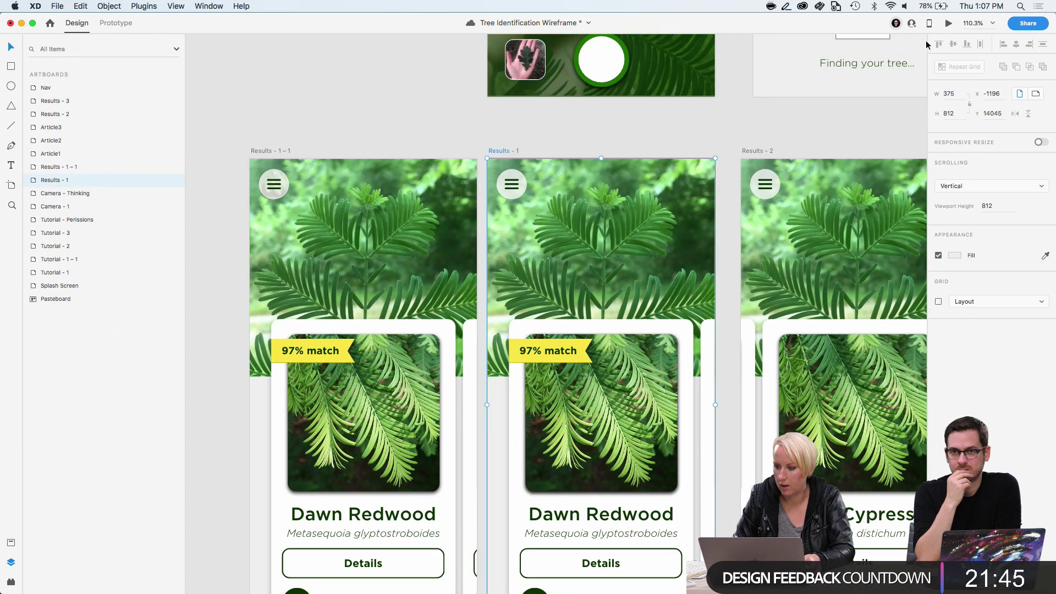
pyautogui.click(115, 23)
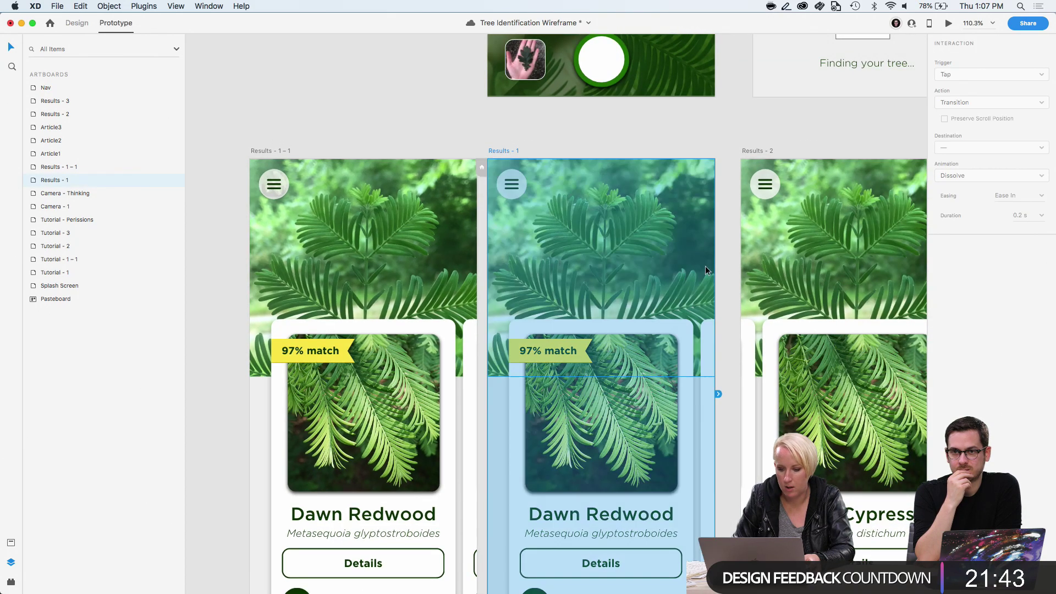
pyautogui.scroll(-4, 648, 160)
pyautogui.click(488, 553)
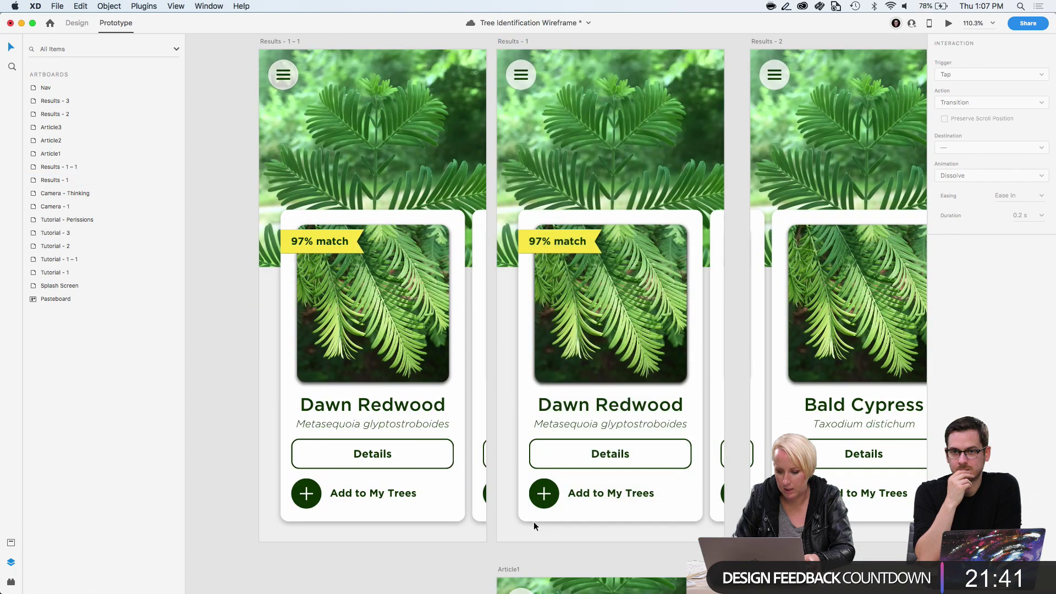
pyautogui.click(534, 525)
pyautogui.doubleClick(635, 505)
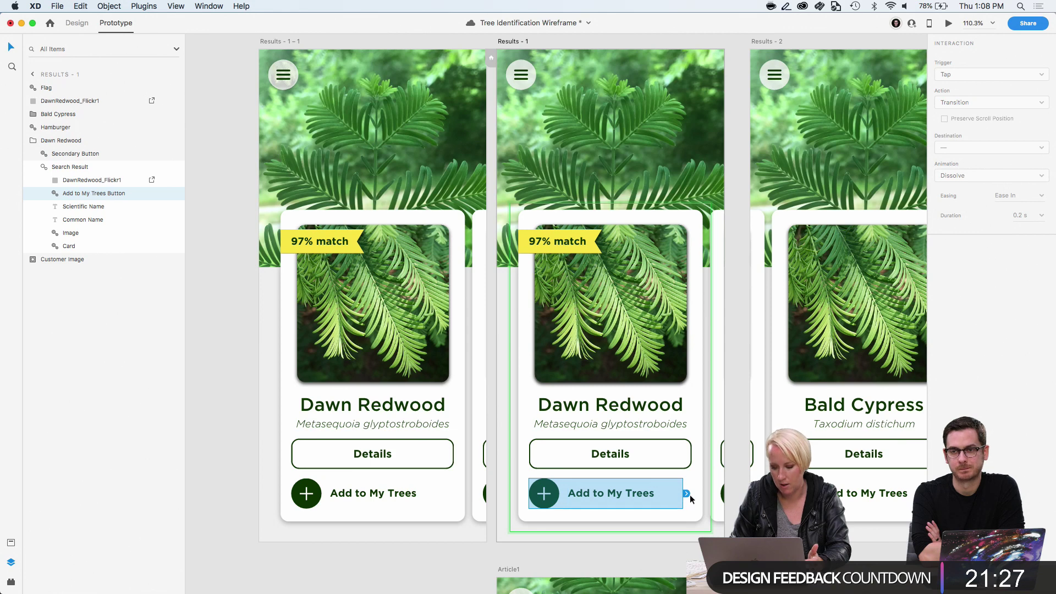
pyautogui.moveTo(688, 494); pyautogui.dragTo(457, 443)
pyautogui.scroll(2, 458, 444)
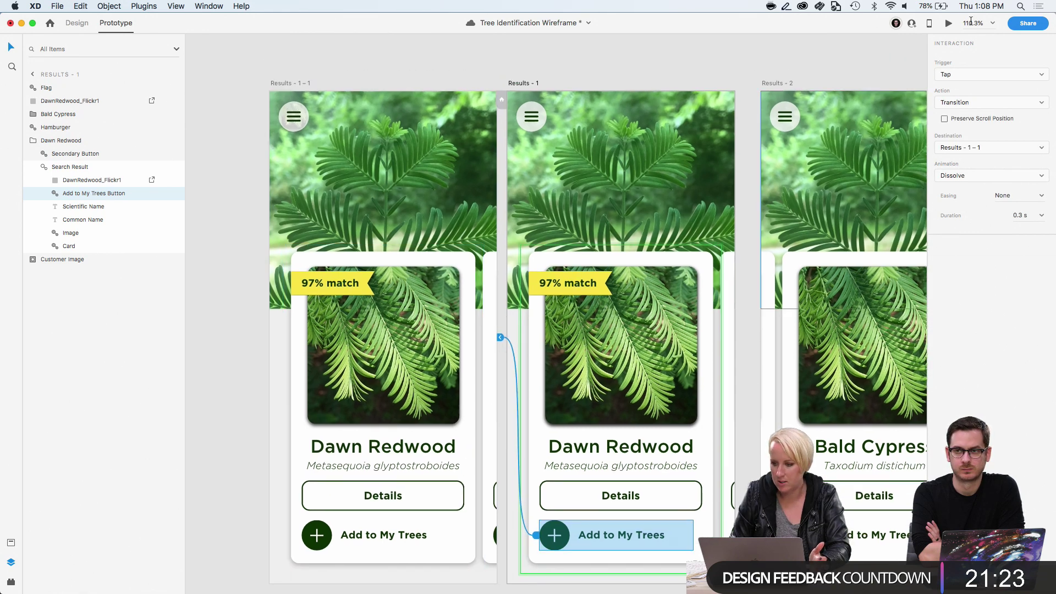
# Preview the prototype from the Results - 1 artboard and close the preview
pyautogui.click(948, 23)
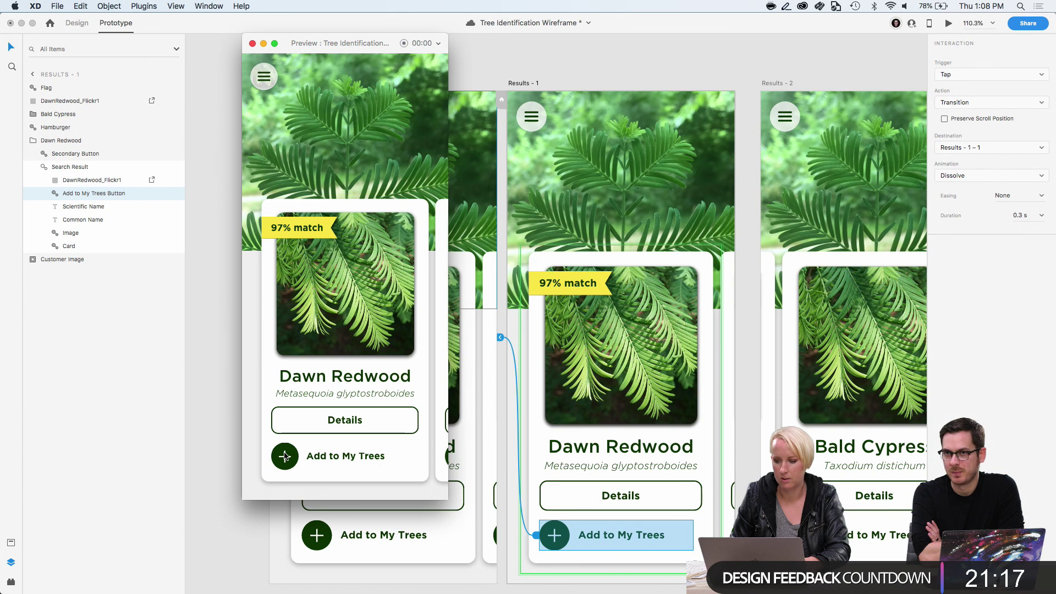
pyautogui.click(252, 43)
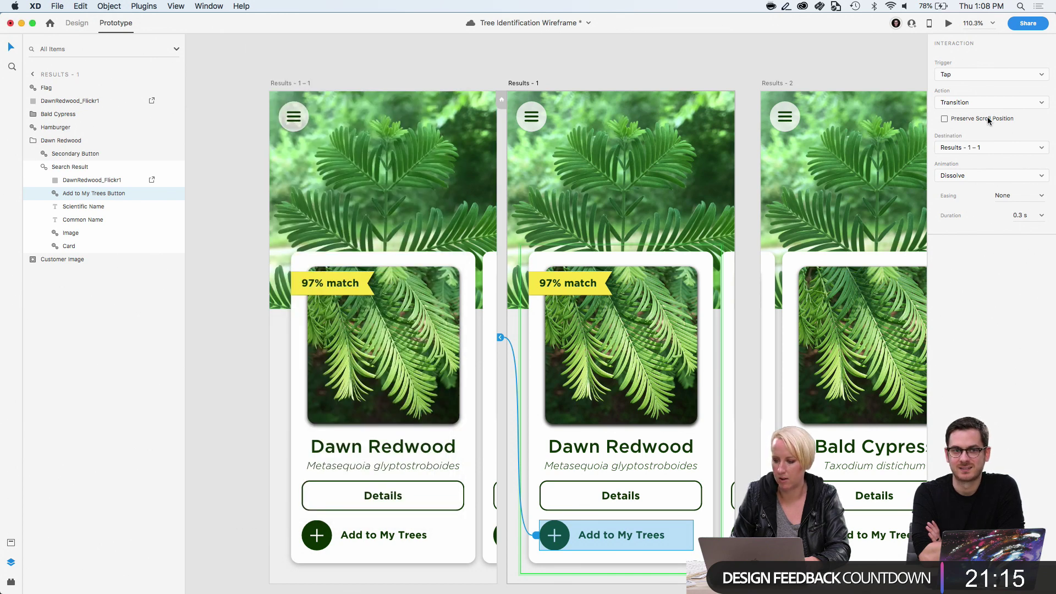
# Change the action of the Add to My Trees Button interaction on Results - 1 to Auto-Animate
pyautogui.click(982, 103)
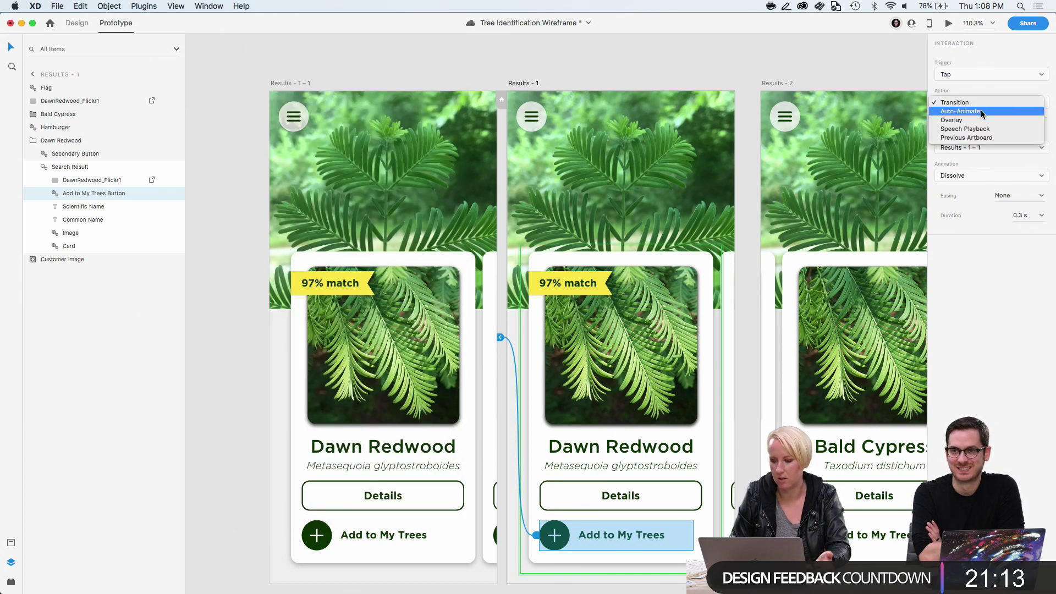
pyautogui.click(982, 112)
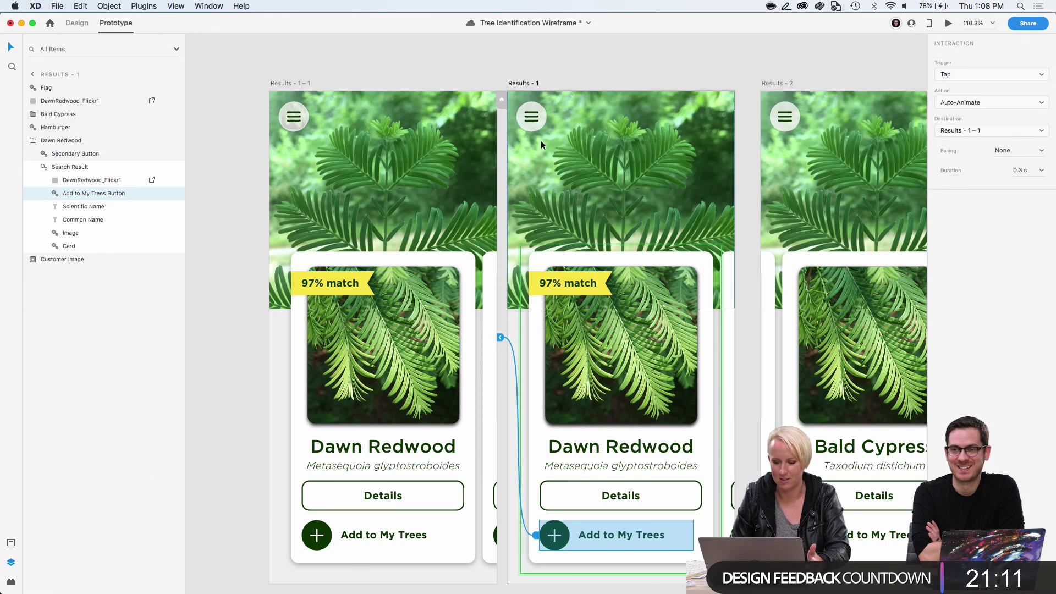
pyautogui.click(572, 71)
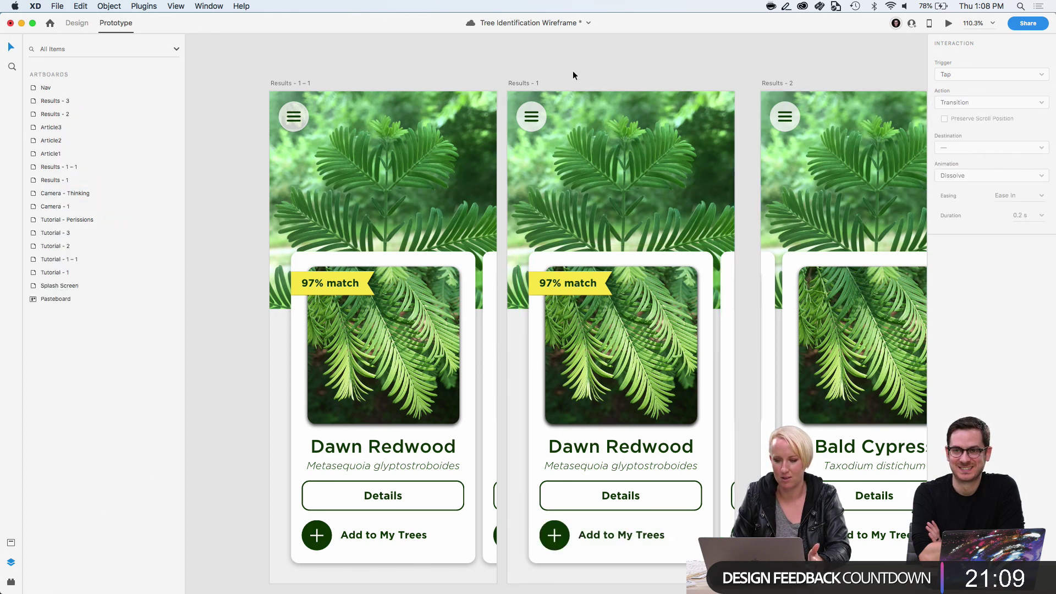
# Preview the prototype starting from the Results - 1 artboard to check the Add to My Trees animation, and close the preview
pyautogui.click(949, 25)
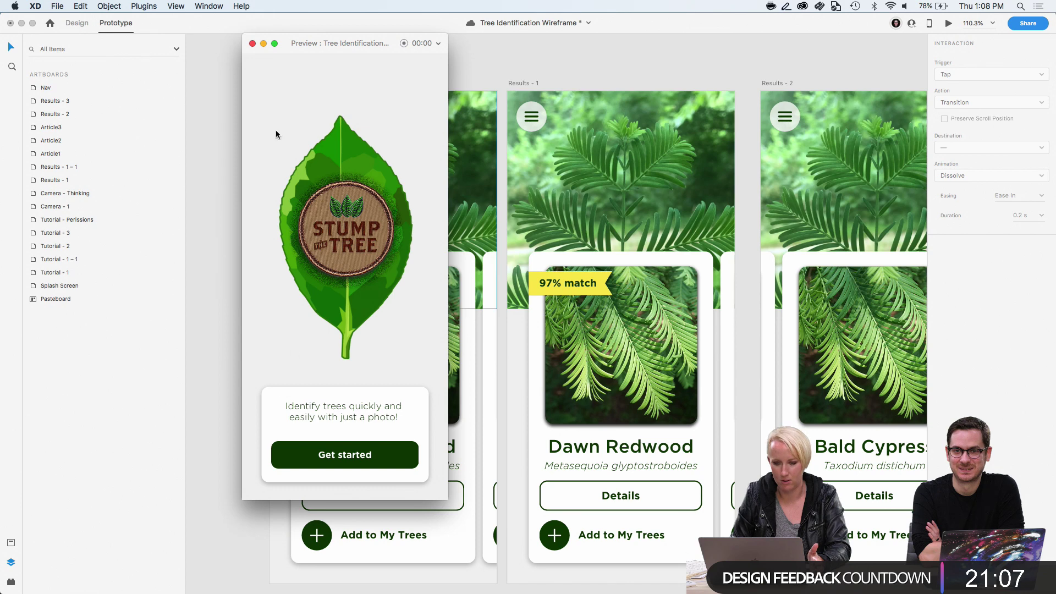
pyautogui.click(252, 44)
pyautogui.click(514, 82)
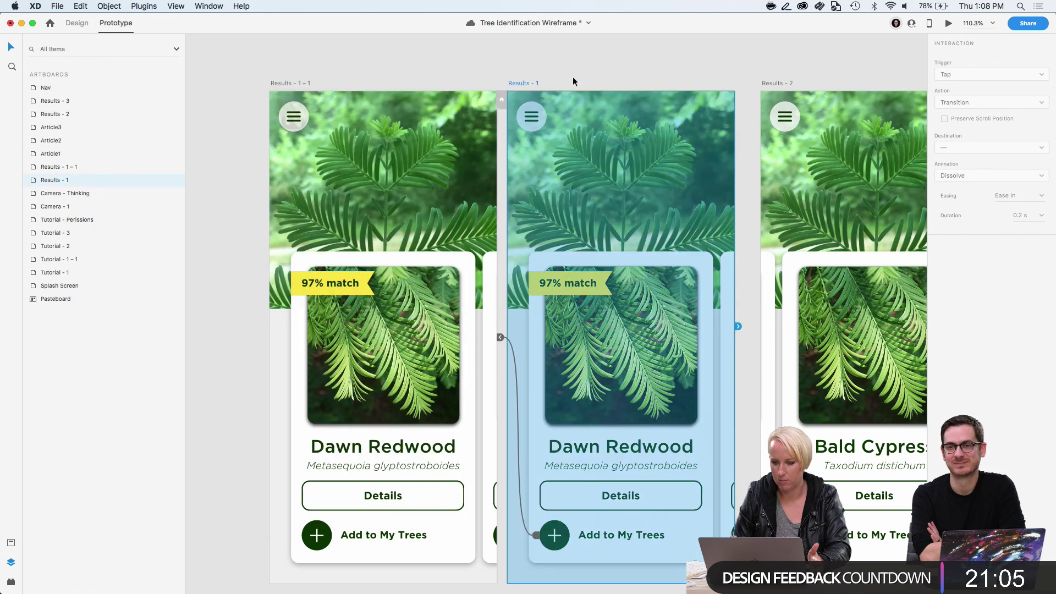
pyautogui.click(949, 23)
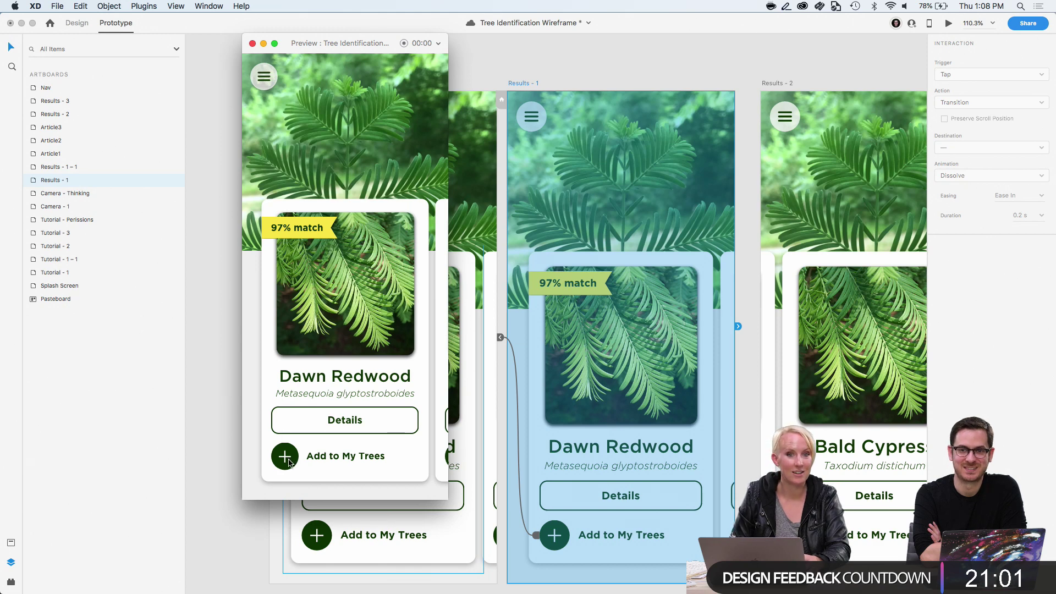
pyautogui.click(252, 43)
pyautogui.click(254, 60)
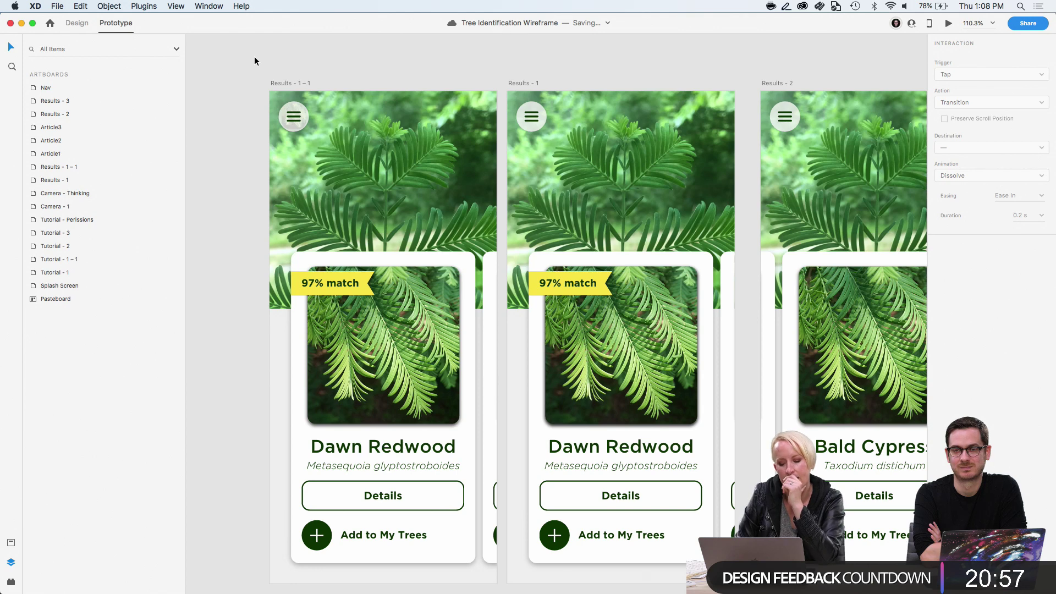
# Change the Add to My Trees button label on the Results - 1 – 1 artboard to "Added"
pyautogui.click(284, 82)
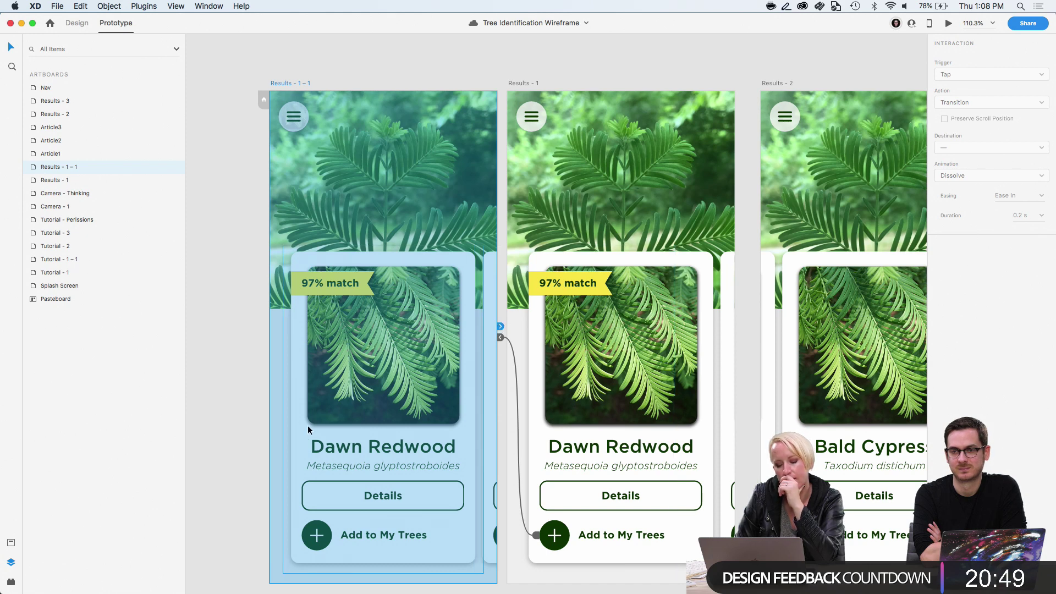
pyautogui.click(250, 427)
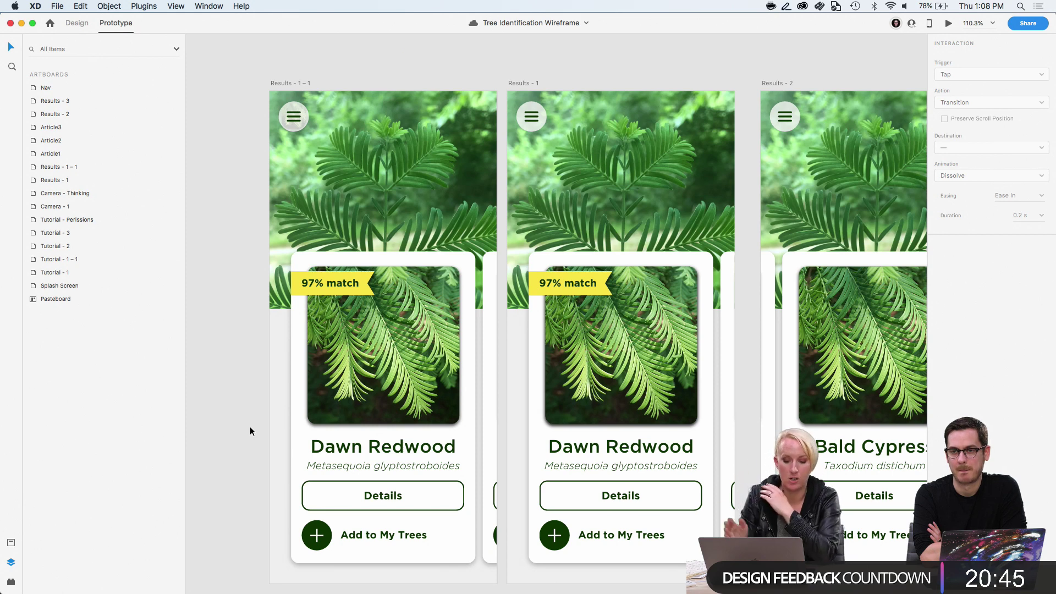
pyautogui.click(395, 534)
pyautogui.doubleClick(394, 533)
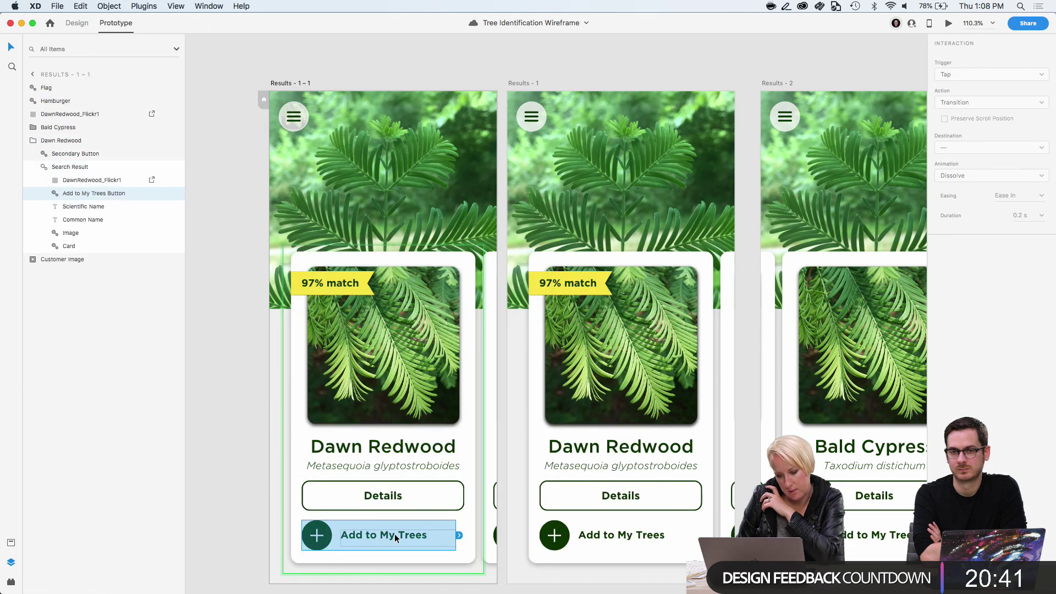
pyautogui.click(77, 23)
pyautogui.scroll(5, 337, 503)
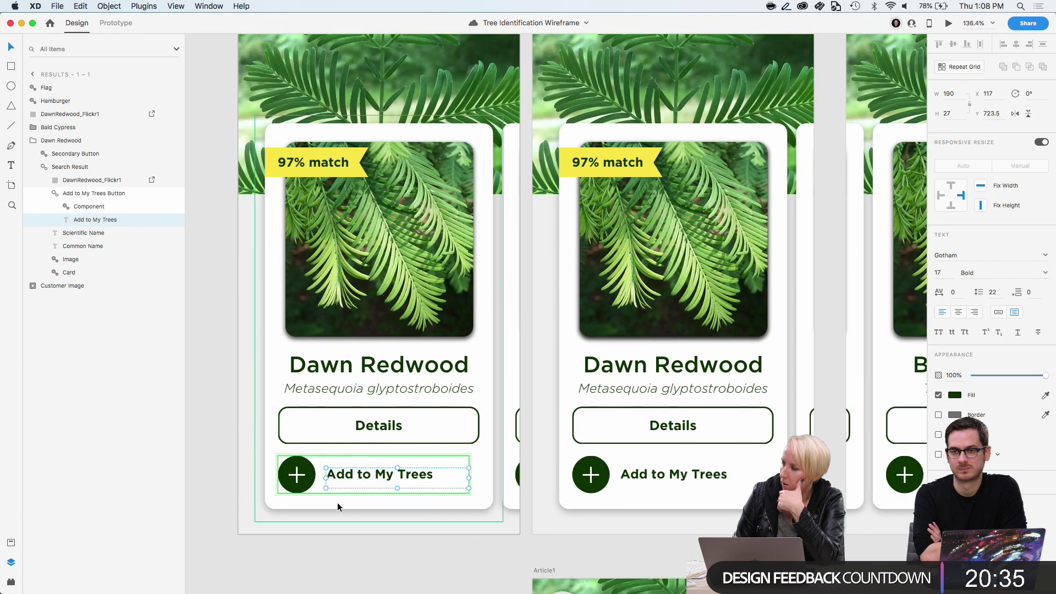
pyautogui.doubleClick(367, 474)
pyautogui.write('Added')
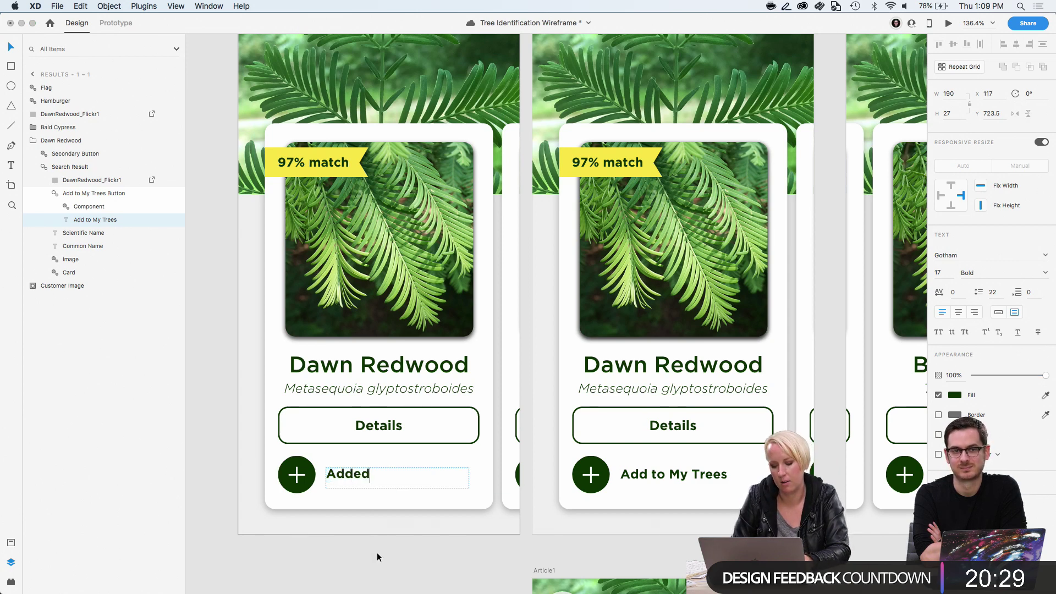
pyautogui.write(' to My Tr')
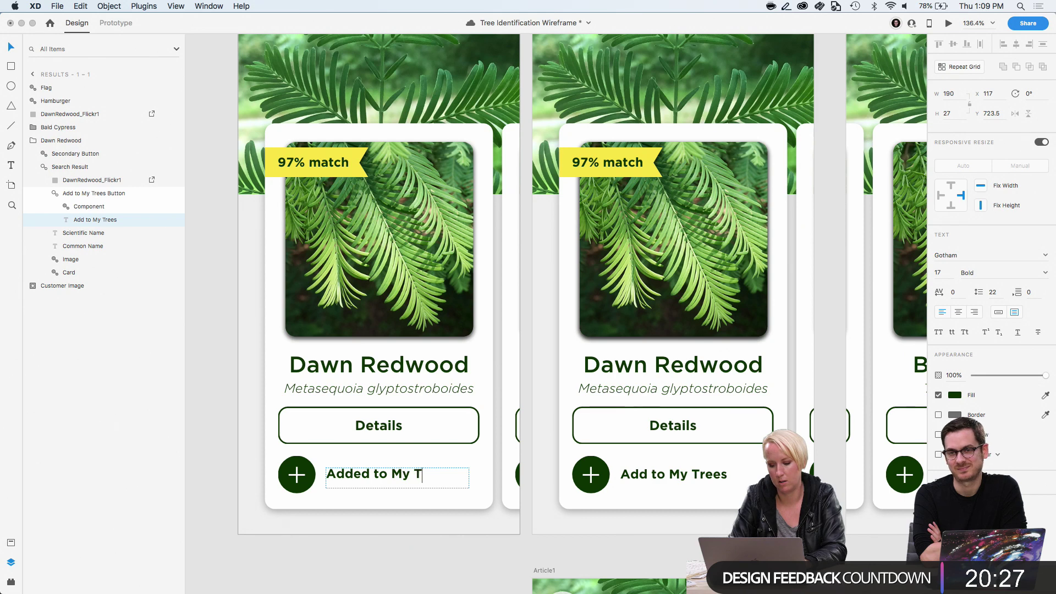
pyautogui.press('BackSpace')
pyautogui.press('BackSpace')
pyautogui.press('BackSpace')
pyautogui.press('BackSpace')
pyautogui.press('BackSpace')
pyautogui.press('BackSpace')
pyautogui.press('BackSpace')
pyautogui.press('BackSpace')
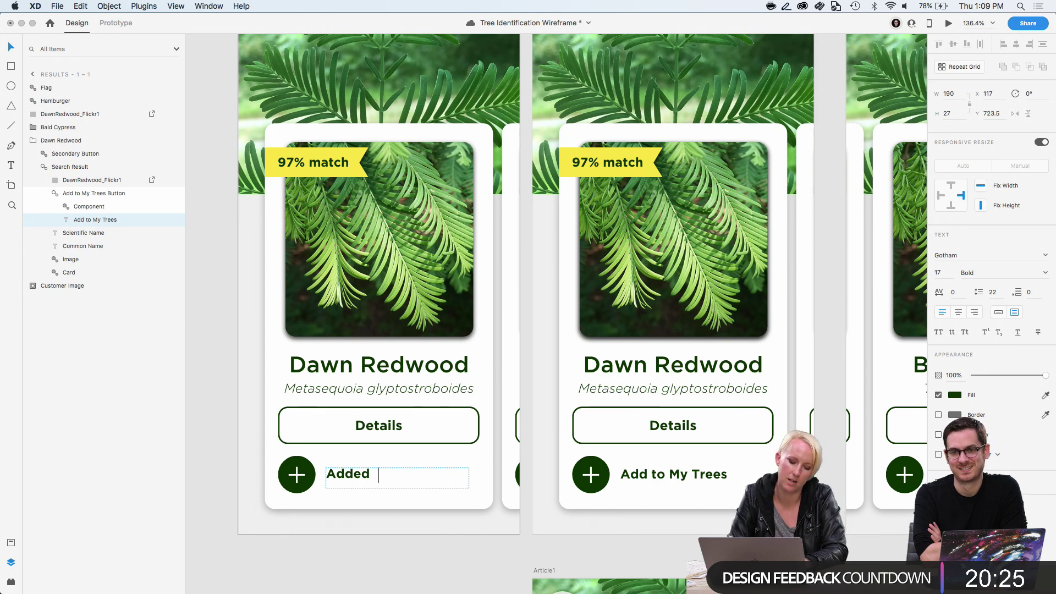
pyautogui.press('Escape')
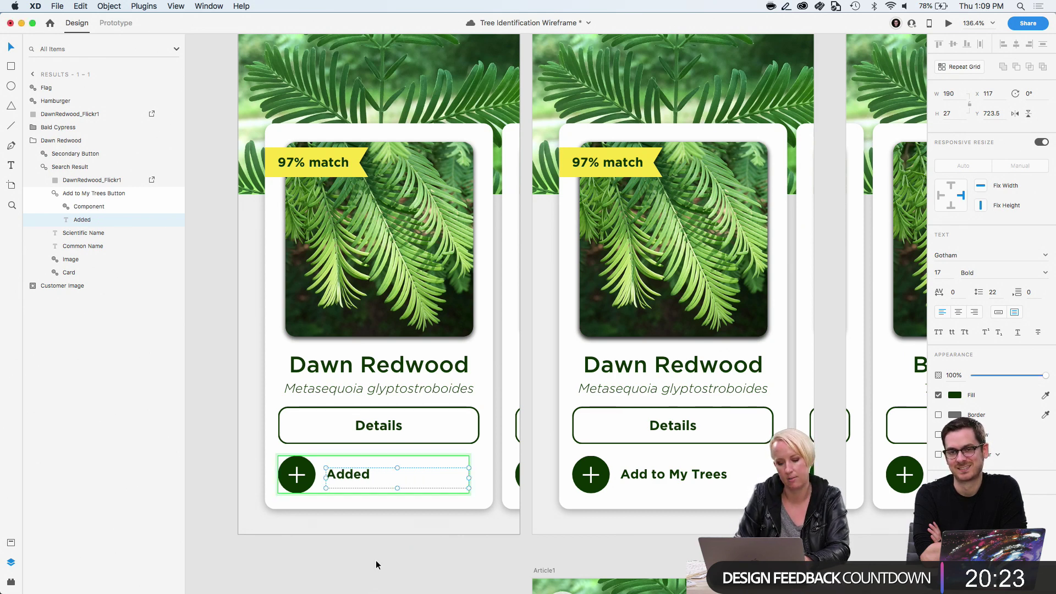
# Deselect the edited label and save the wireframe document
pyautogui.scroll(-3, 375, 560)
pyautogui.click(353, 564)
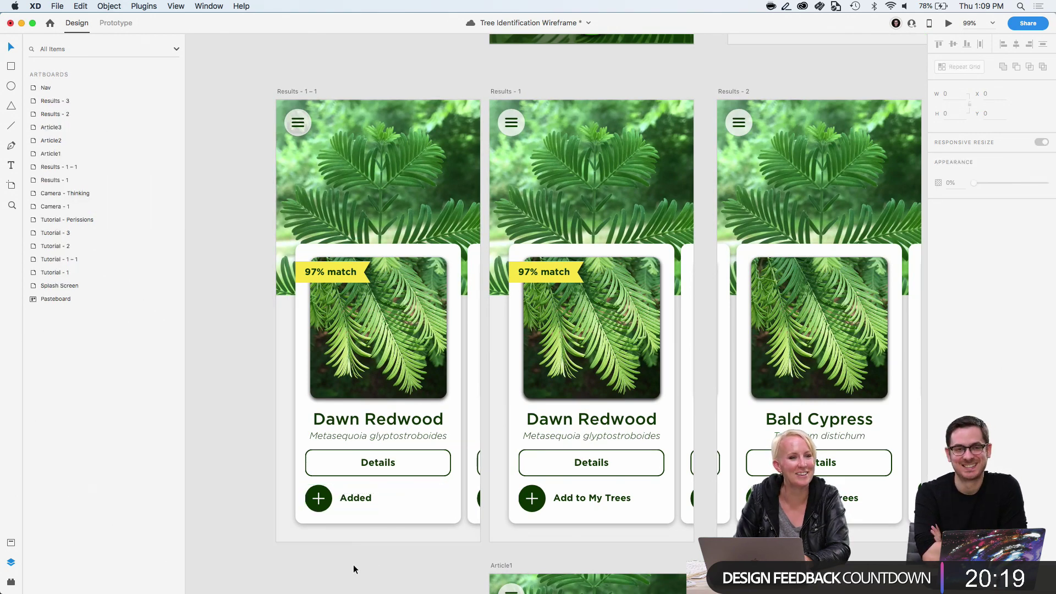
pyautogui.scroll(-3, 353, 565)
pyautogui.scroll(-1, 353, 565)
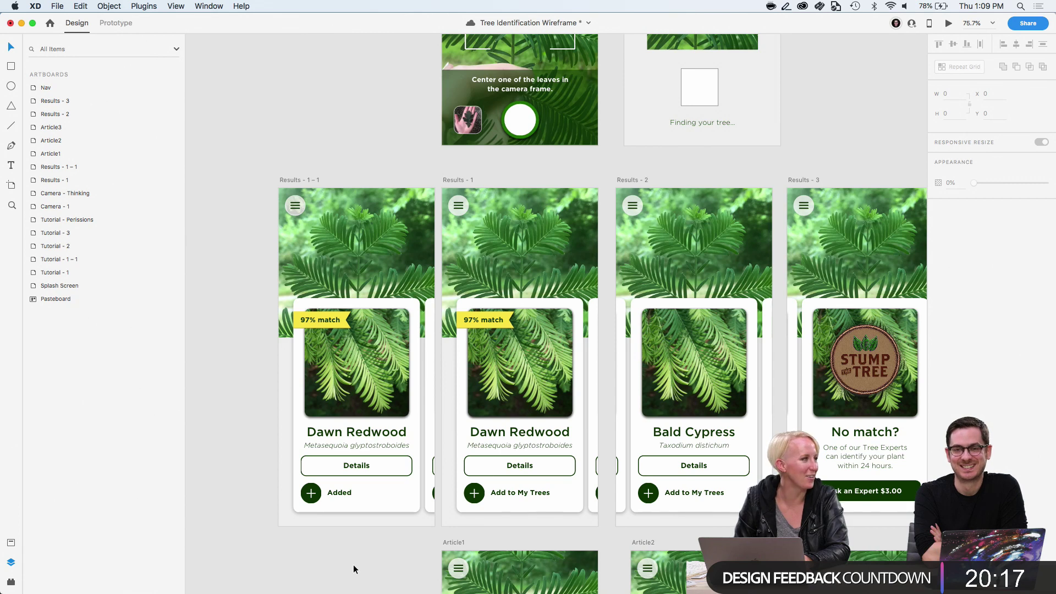
pyautogui.press('super+s')
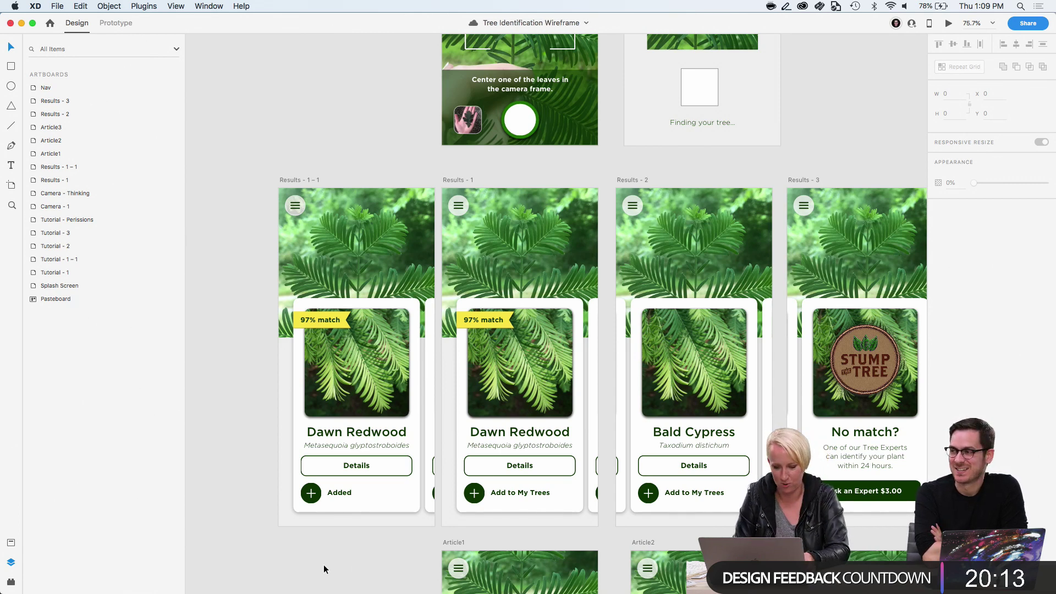
pyautogui.scroll(5, 319, 561)
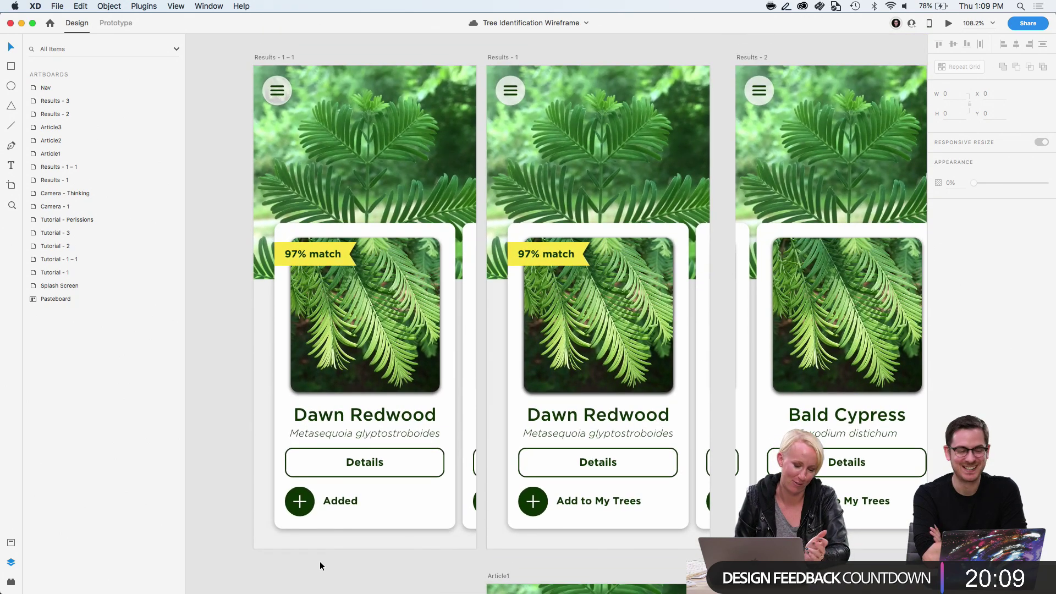
pyautogui.scroll(-4, 318, 561)
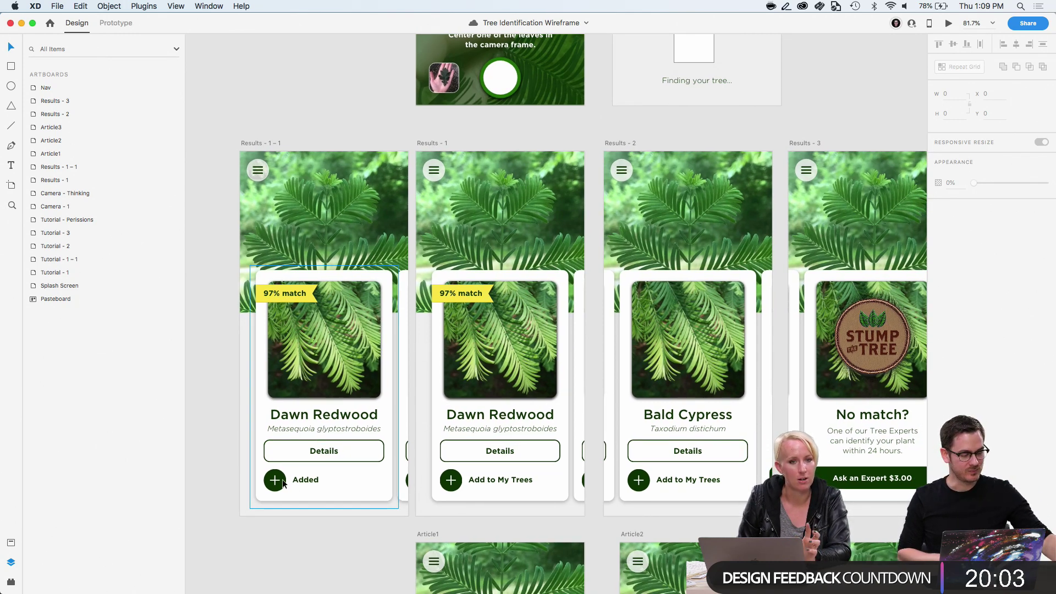
pyautogui.scroll(5, 282, 484)
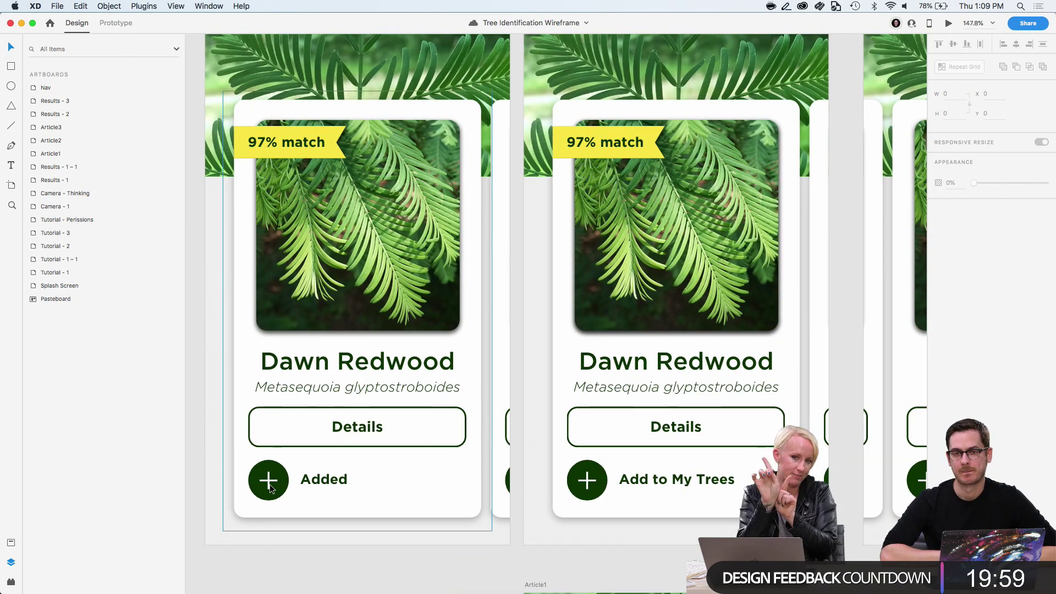
pyautogui.click(259, 543)
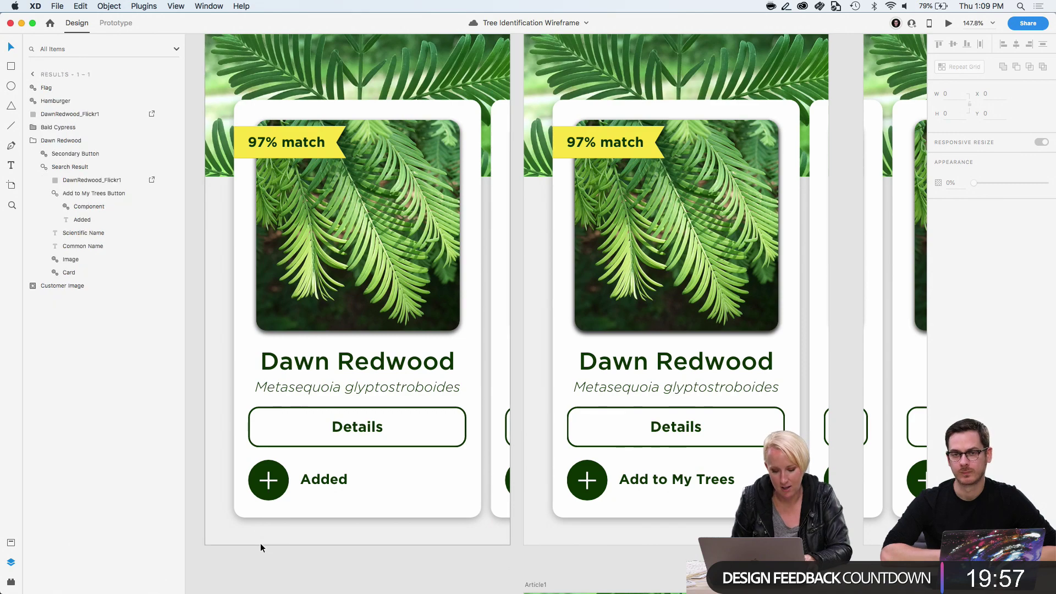
pyautogui.scroll(-3, 259, 543)
pyautogui.scroll(-3, 260, 543)
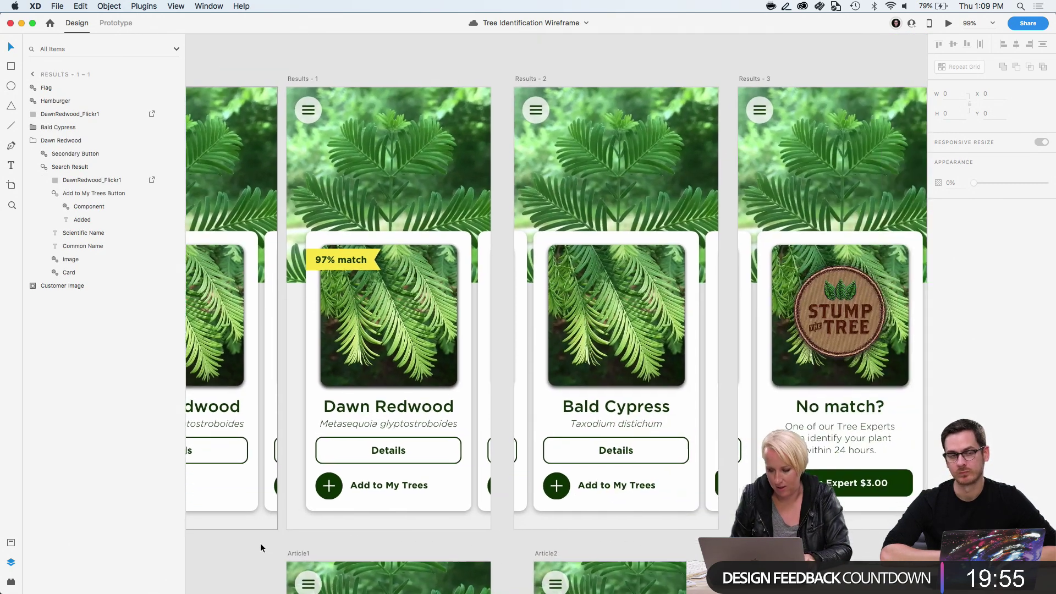
pyautogui.scroll(-2, 259, 543)
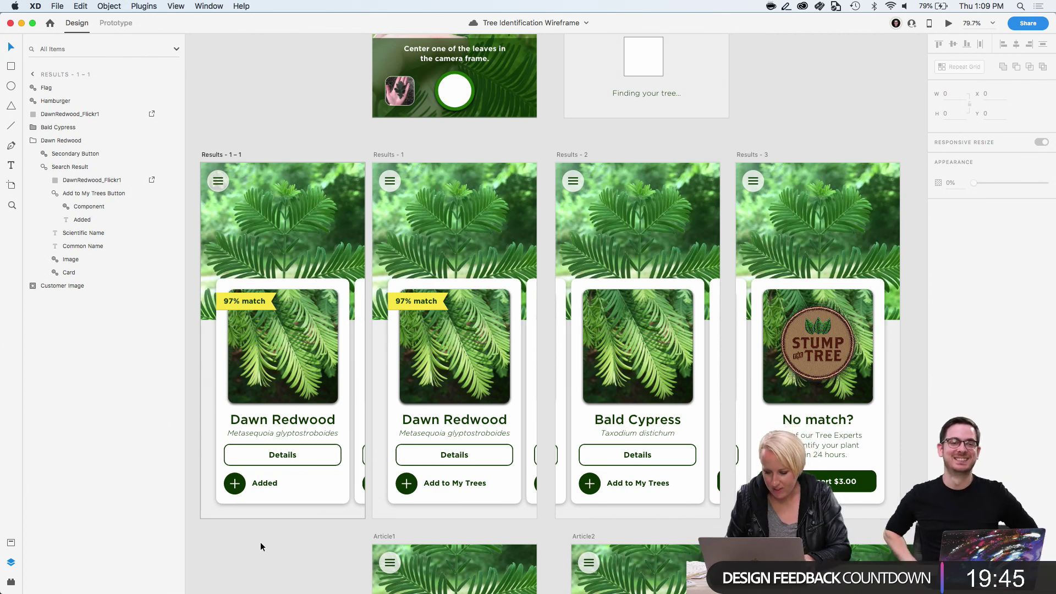
pyautogui.hscroll(-2, 259, 542)
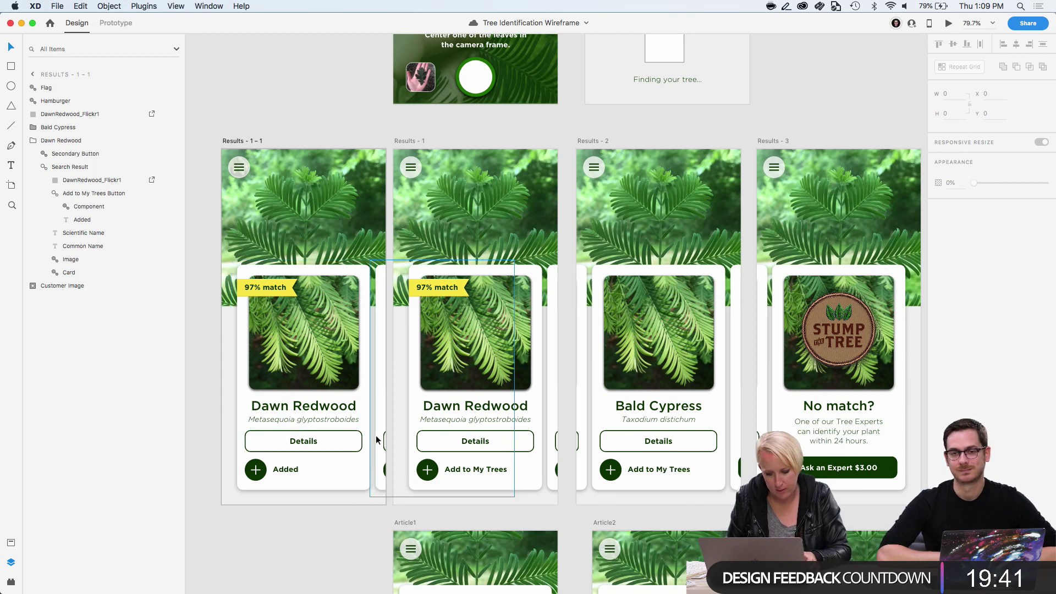
pyautogui.click(350, 566)
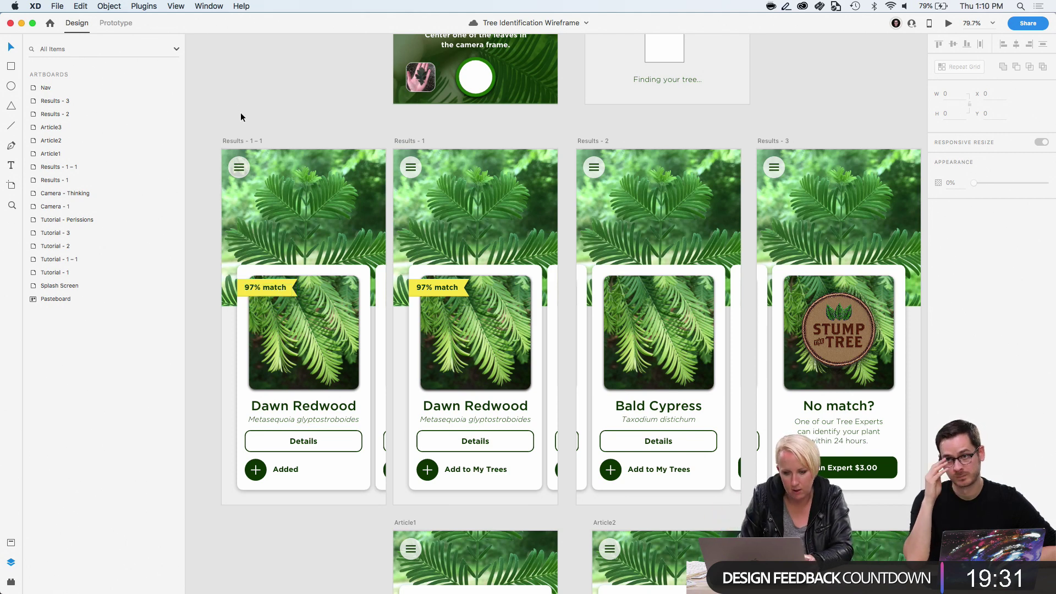
# Link the Bald Cypress Search Result on Results - 1 – 1 to the Results - 2 artboard with a tap-triggered Auto-Animate interaction
pyautogui.click(240, 142)
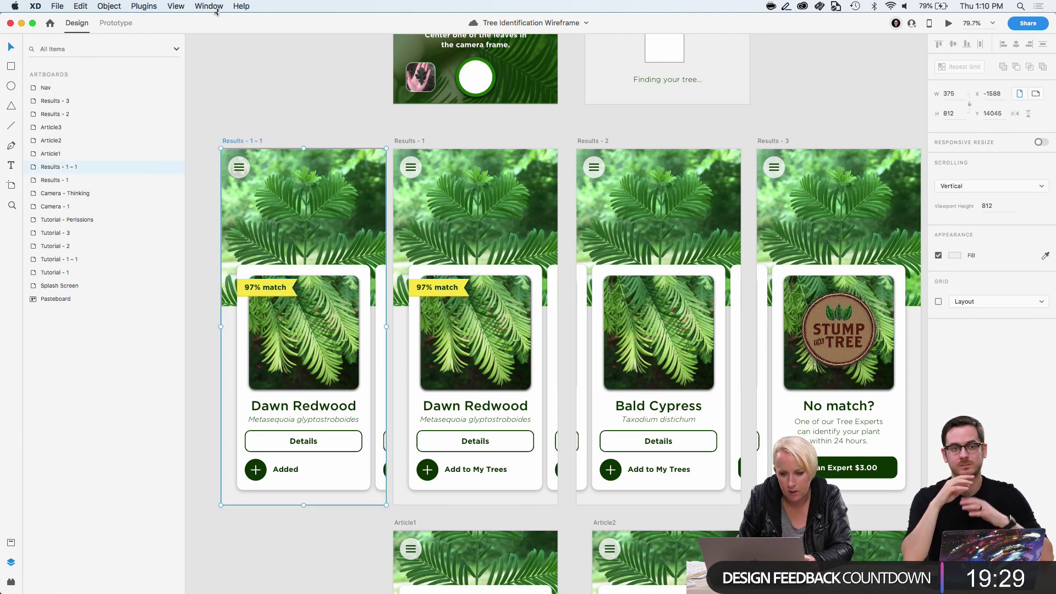
pyautogui.click(113, 22)
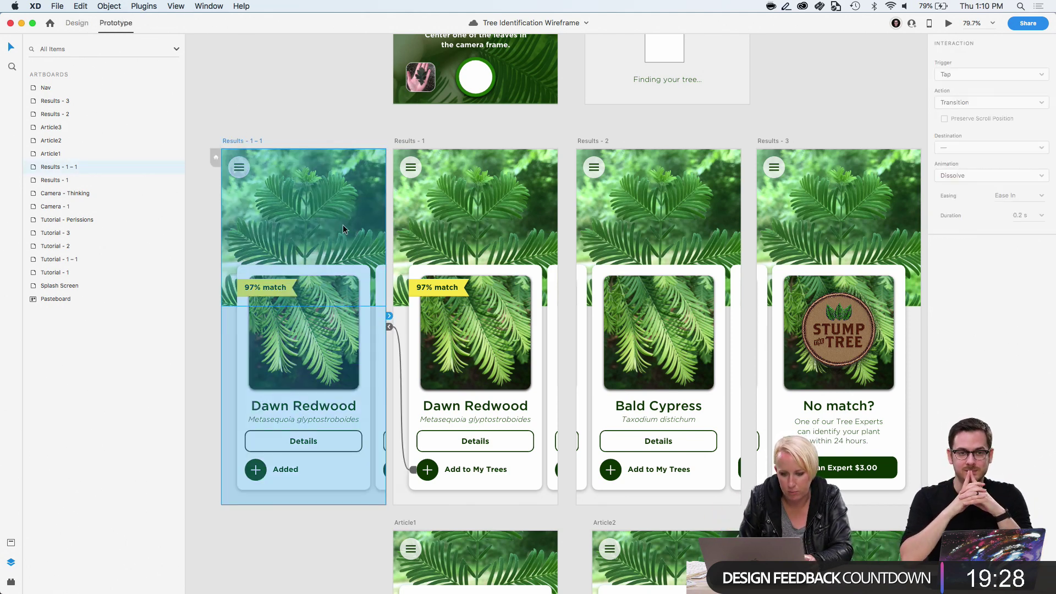
pyautogui.doubleClick(382, 332)
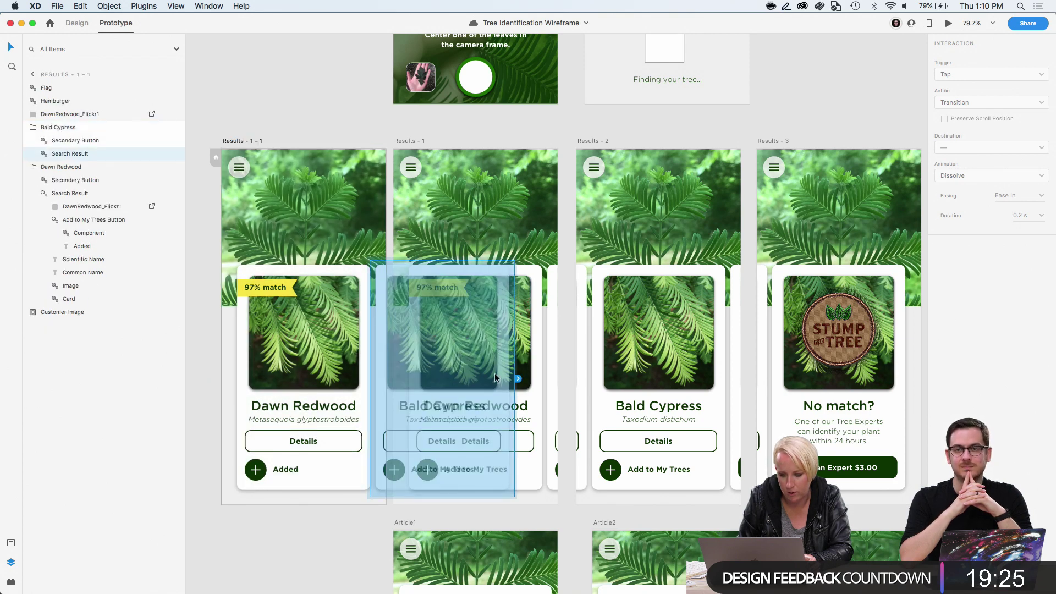
pyautogui.moveTo(518, 378); pyautogui.dragTo(586, 254)
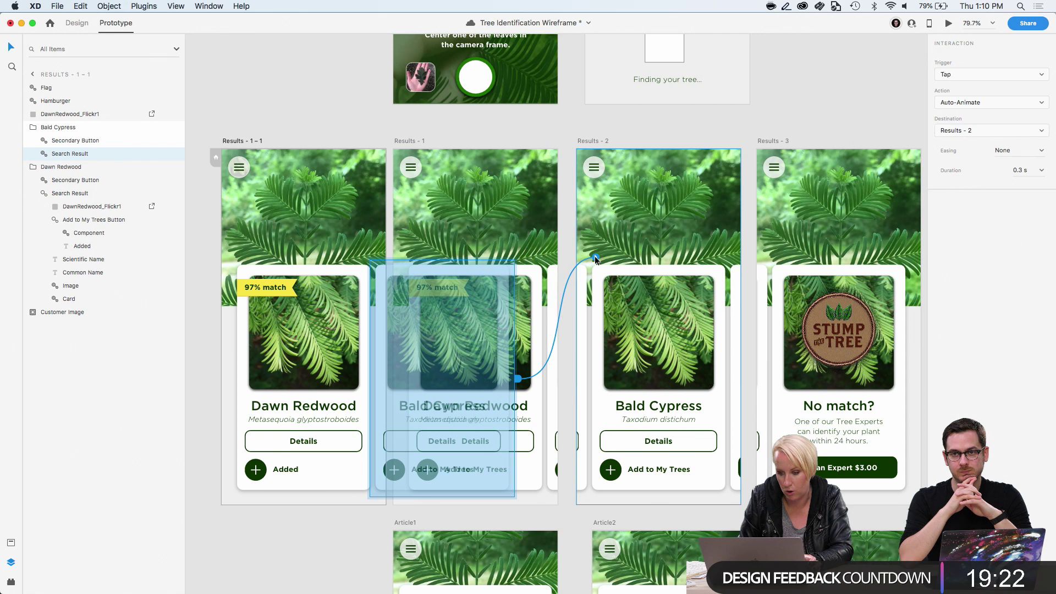
# Link the Dawn Redwood and Bald Cypress groups on the Results - 1 artboard to the Results - 2 artboard
pyautogui.click(405, 140)
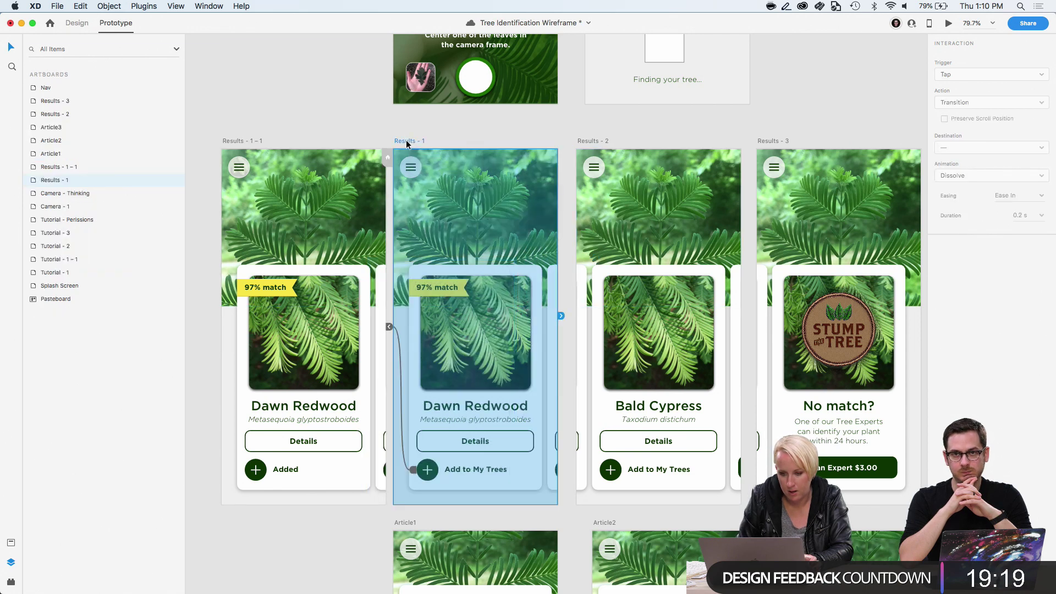
pyautogui.click(498, 361)
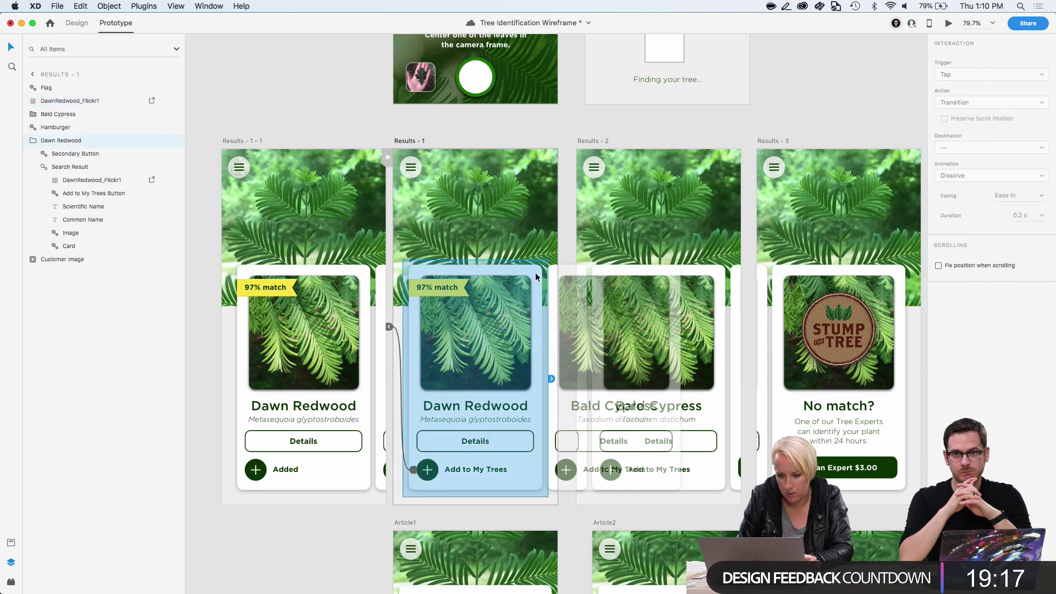
pyautogui.moveTo(551, 378); pyautogui.dragTo(618, 271)
pyautogui.click(550, 273)
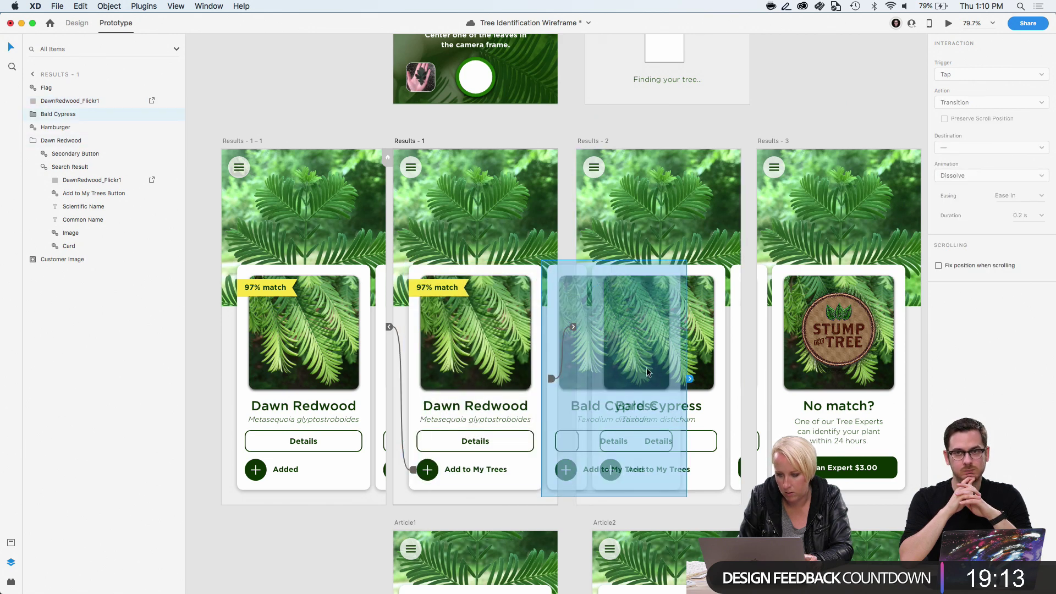
pyautogui.moveTo(690, 378); pyautogui.dragTo(249, 150)
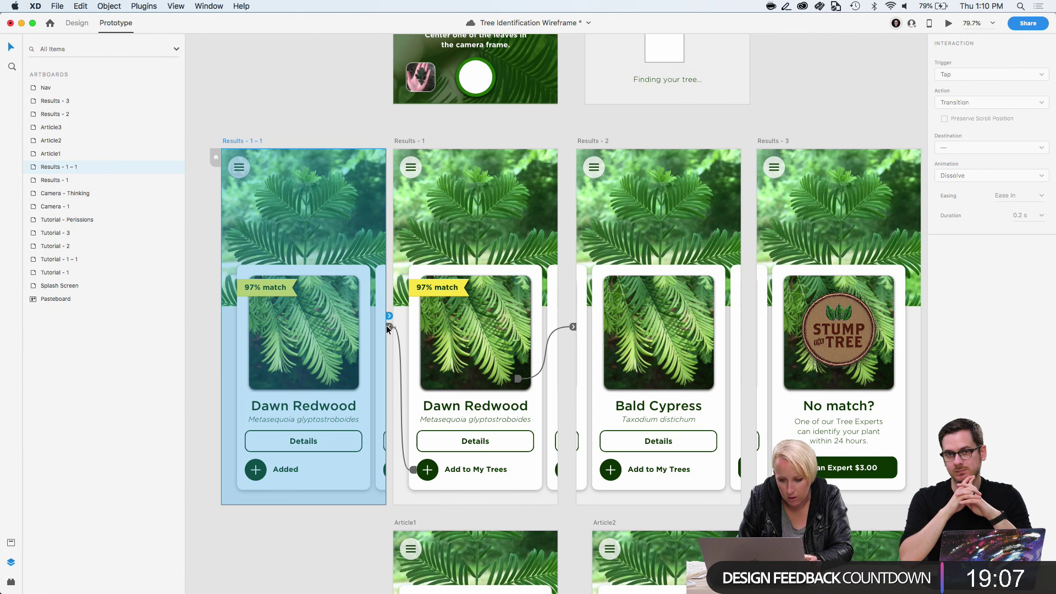
pyautogui.click(395, 141)
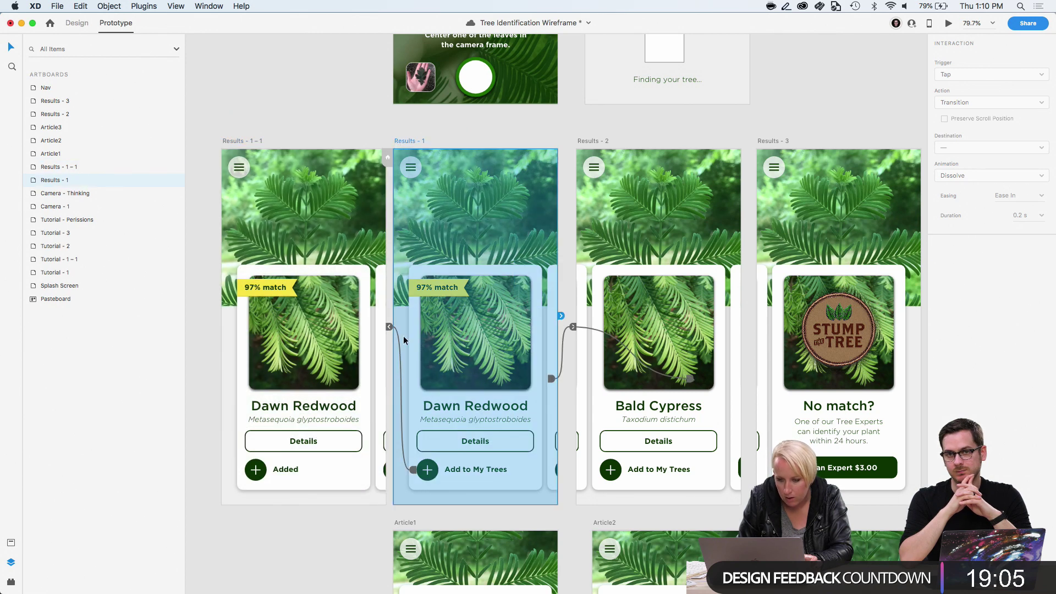
# Link the Bald Cypress card and the No Match? group on Results - 2 to the Results - 3 artboard with tap-triggered Auto-Animate
pyautogui.click(498, 306)
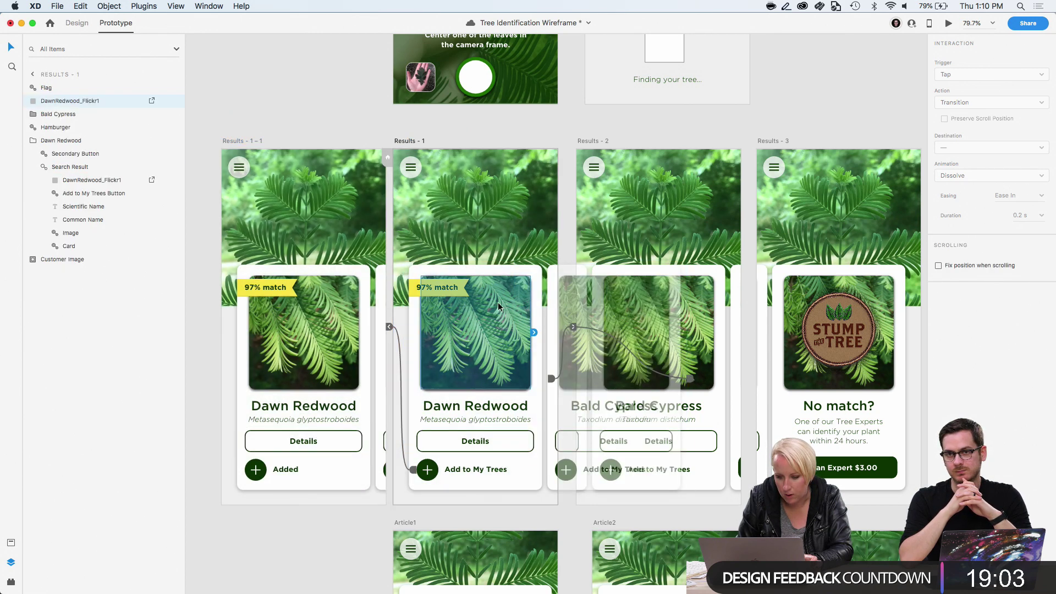
pyautogui.click(510, 267)
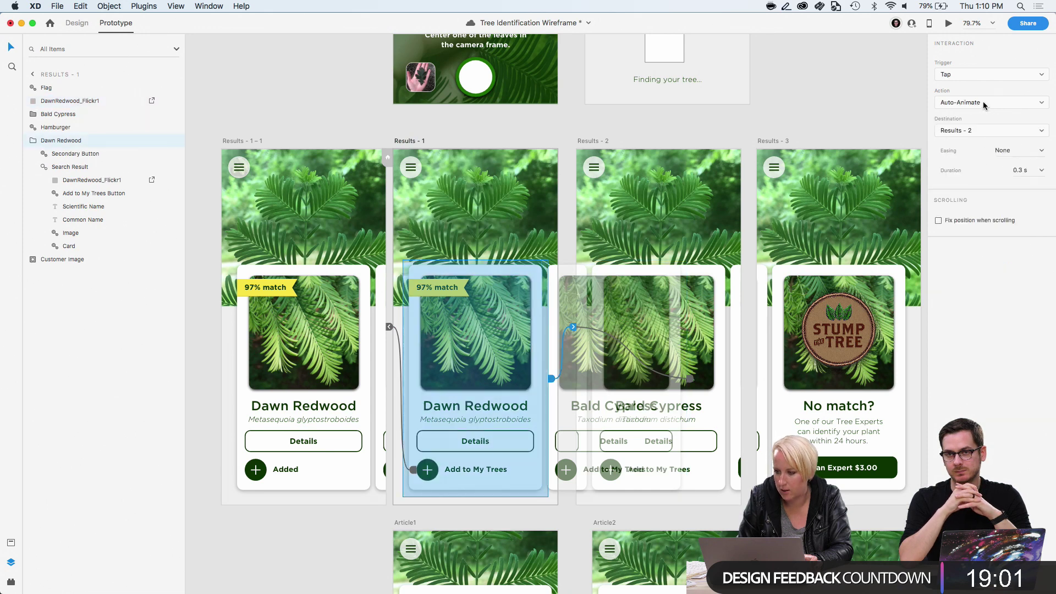
pyautogui.click(548, 279)
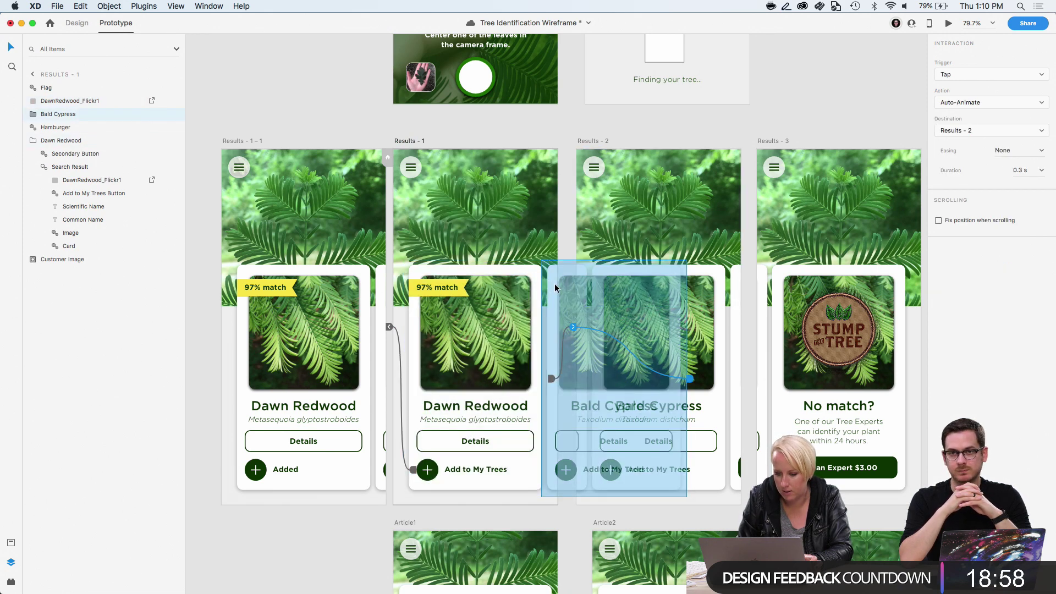
pyautogui.click(590, 139)
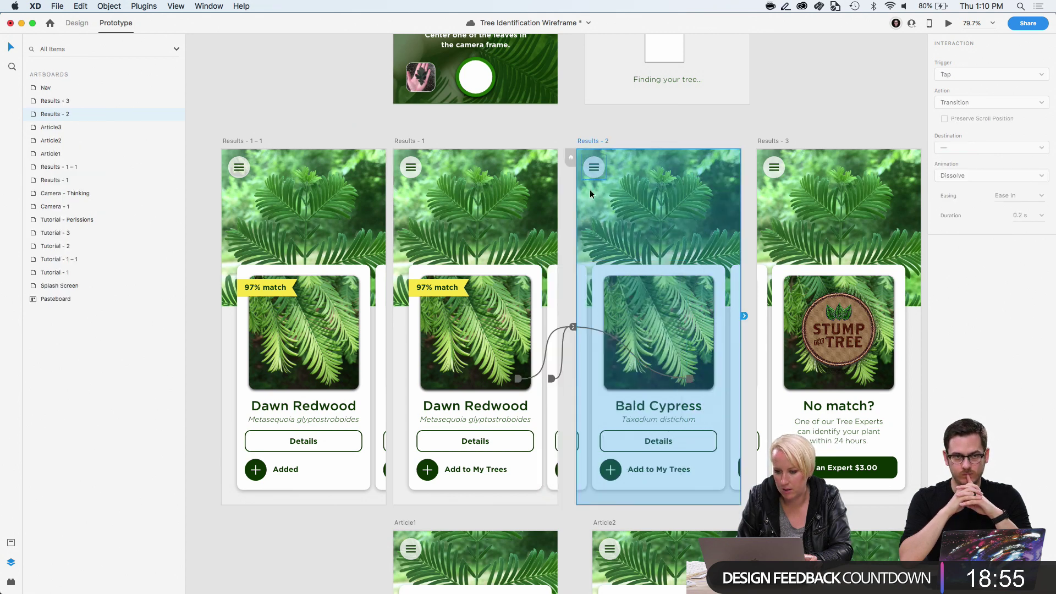
pyautogui.click(685, 314)
pyautogui.doubleClick(684, 316)
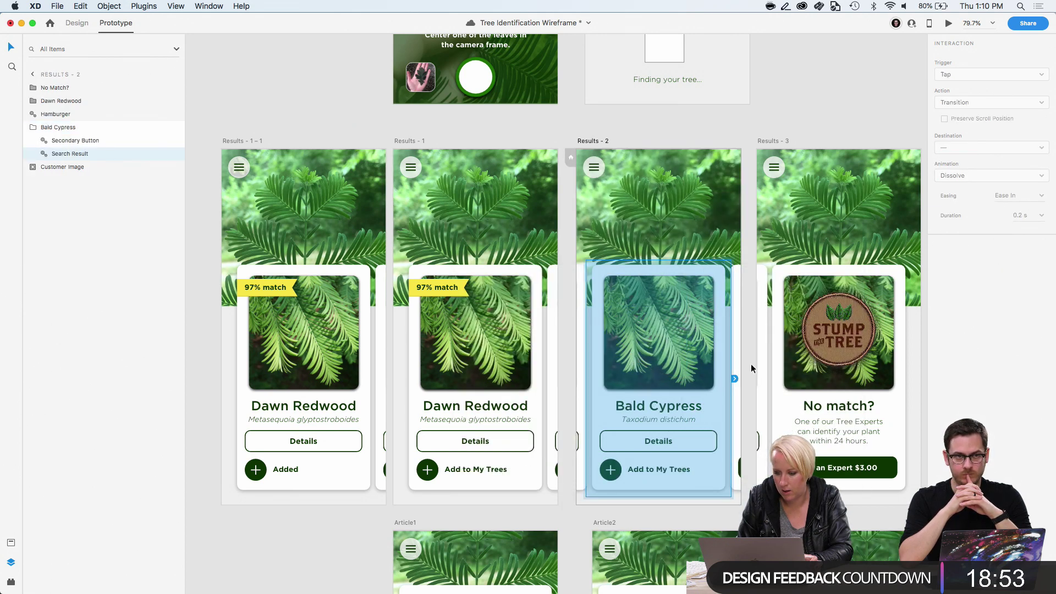
pyautogui.moveTo(734, 377); pyautogui.dragTo(737, 282)
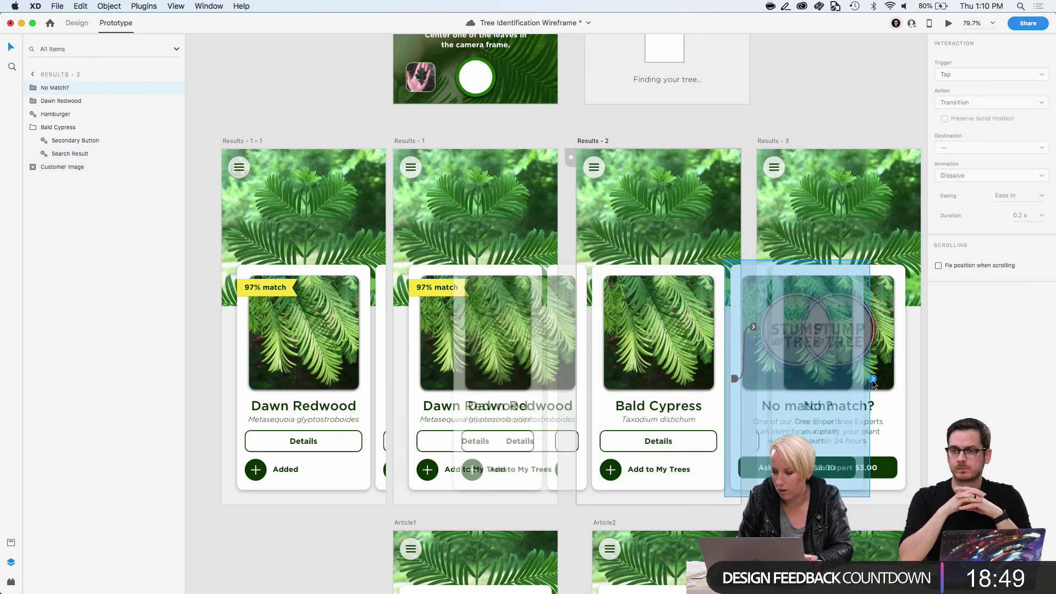
pyautogui.moveTo(873, 378); pyautogui.dragTo(621, 335)
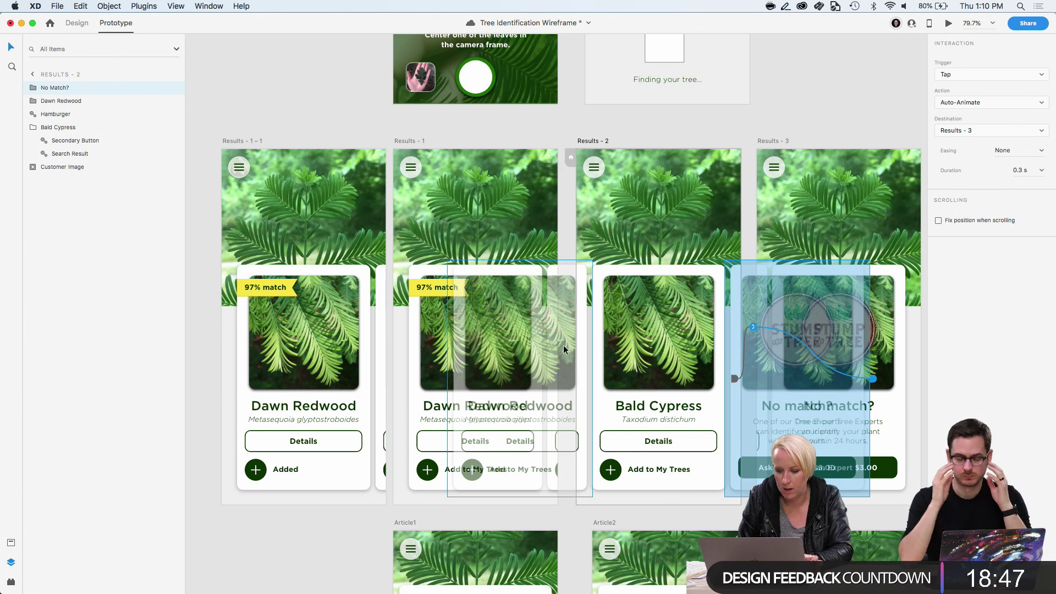
# Link the Dawn Redwood group on Results - 2 back to the Results - 1 artboard with a tap-triggered Auto-Animate interaction
pyautogui.click(579, 339)
pyautogui.click(599, 371)
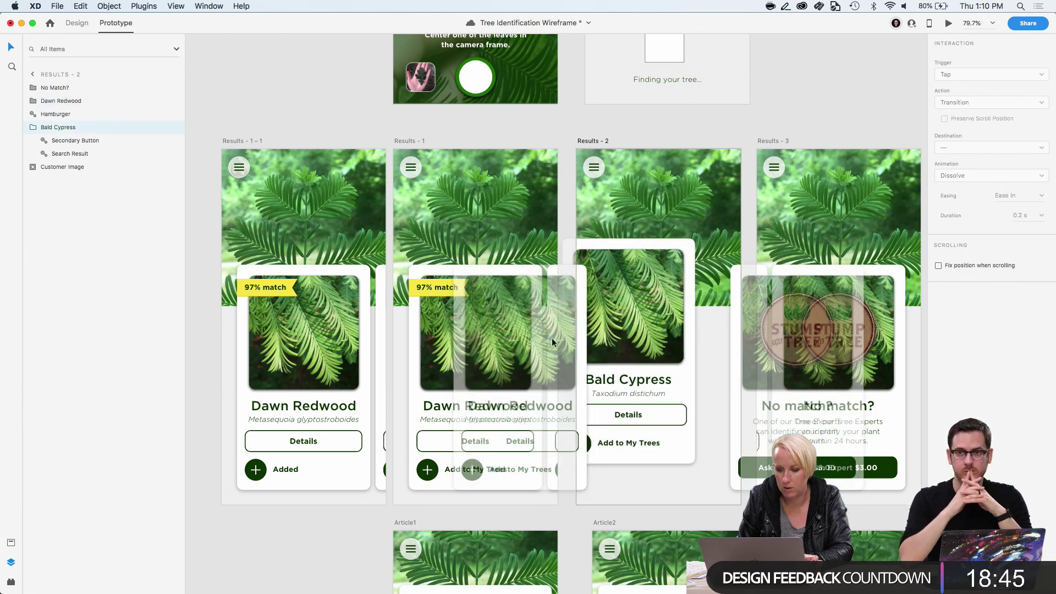
pyautogui.click(579, 325)
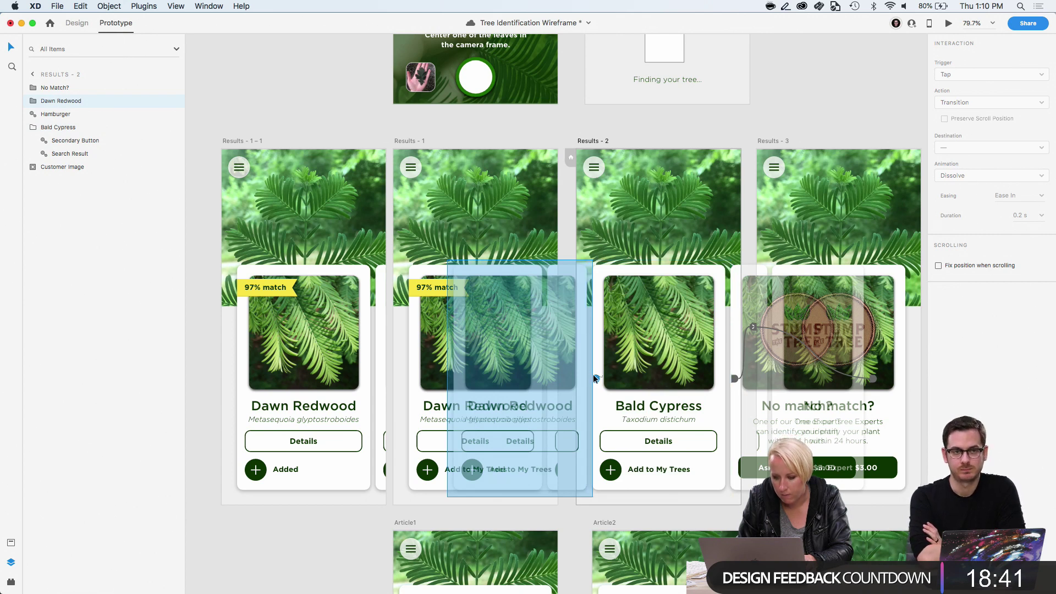
pyautogui.moveTo(595, 379); pyautogui.dragTo(501, 365)
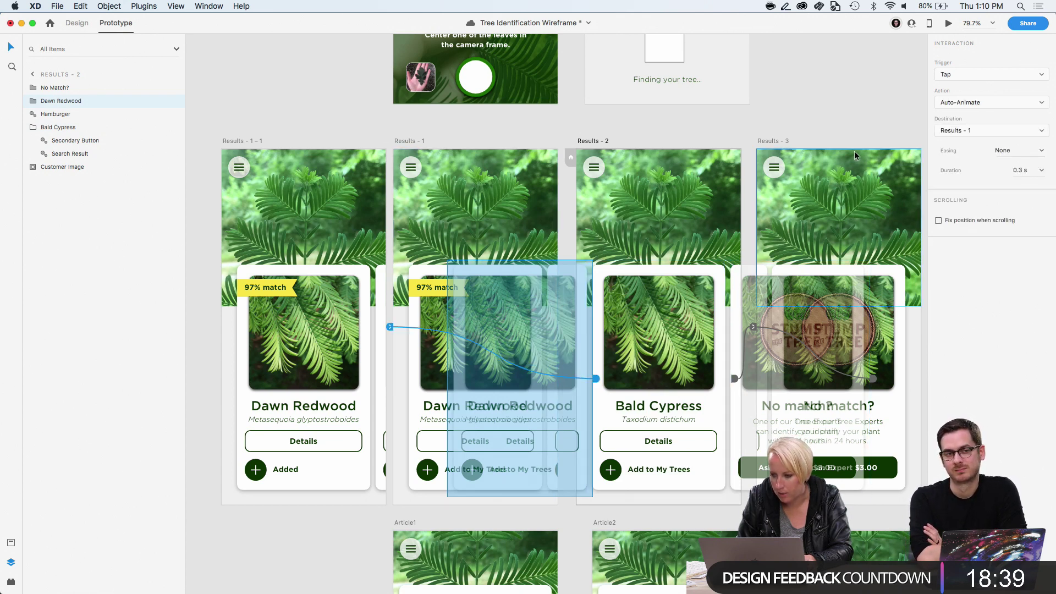
# Link the Bald Cypress group on Results - 3 back to the Results - 2 artboard
pyautogui.click(782, 142)
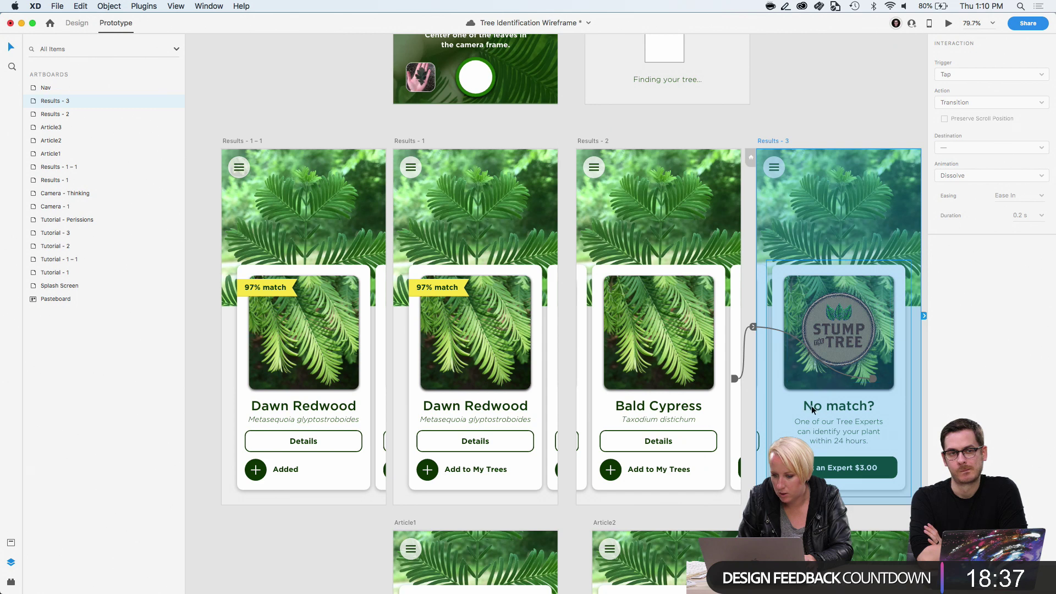
pyautogui.moveTo(781, 413); pyautogui.dragTo(758, 421)
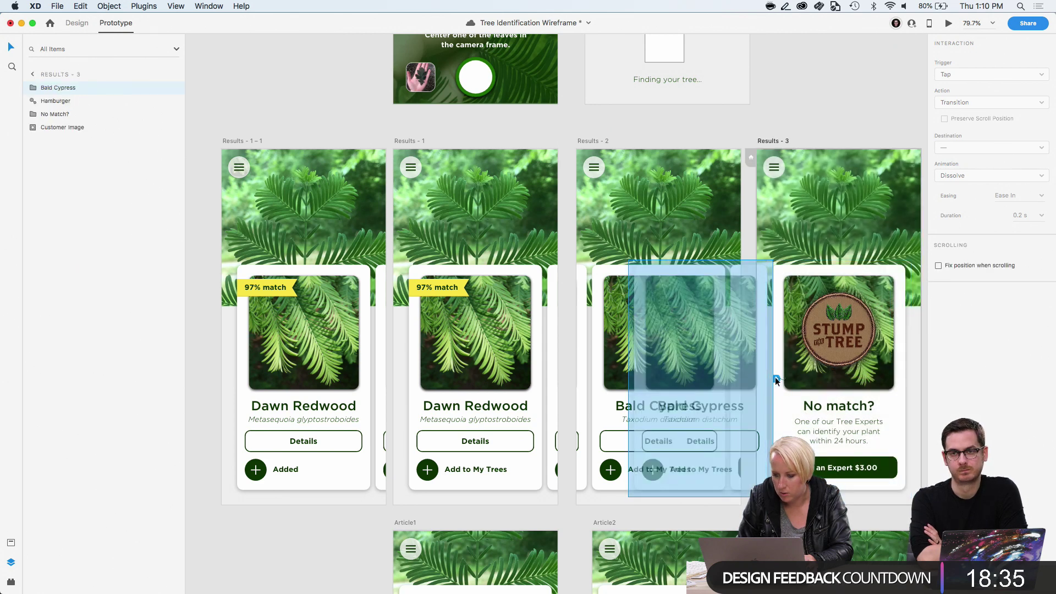
pyautogui.moveTo(776, 378); pyautogui.dragTo(504, 129)
# Preview the prototype from Results - 1, test the Add to My Trees button, and close the preview
pyautogui.scroll(2, 503, 129)
pyautogui.scroll(1, 476, 131)
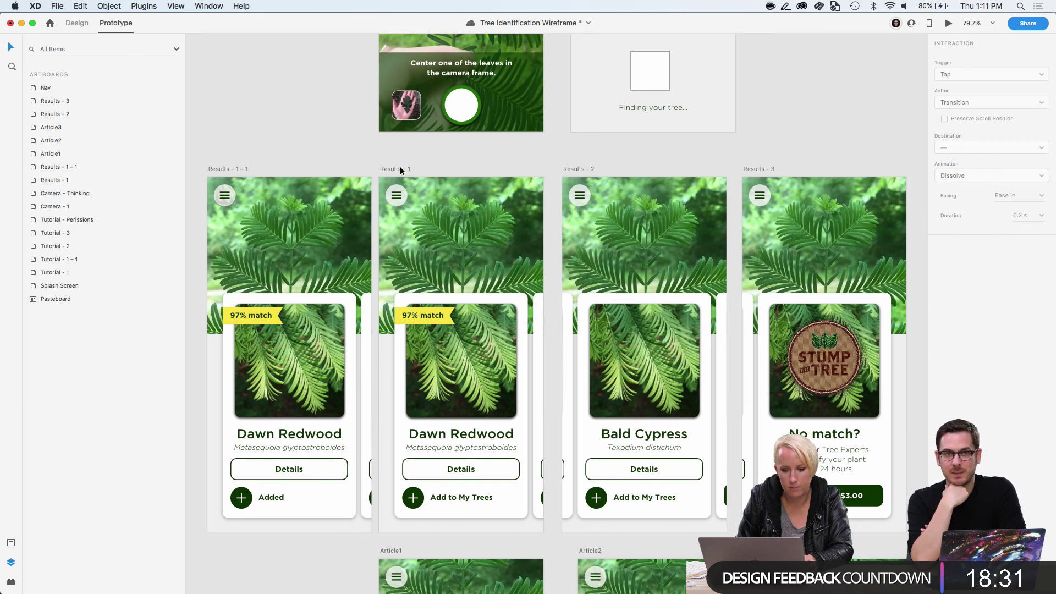
pyautogui.click(400, 168)
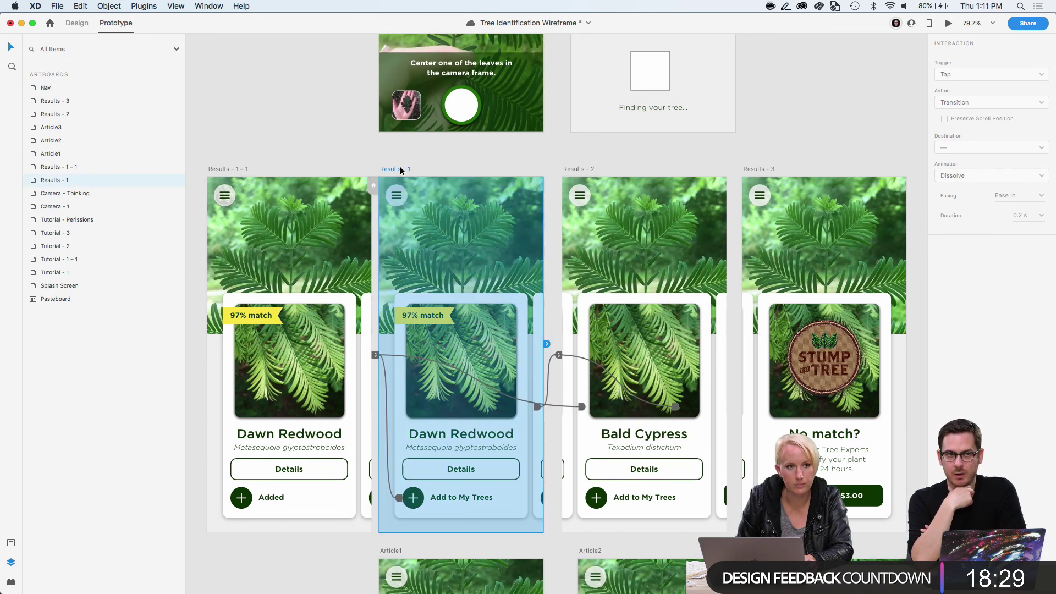
pyautogui.click(948, 23)
pyautogui.click(298, 459)
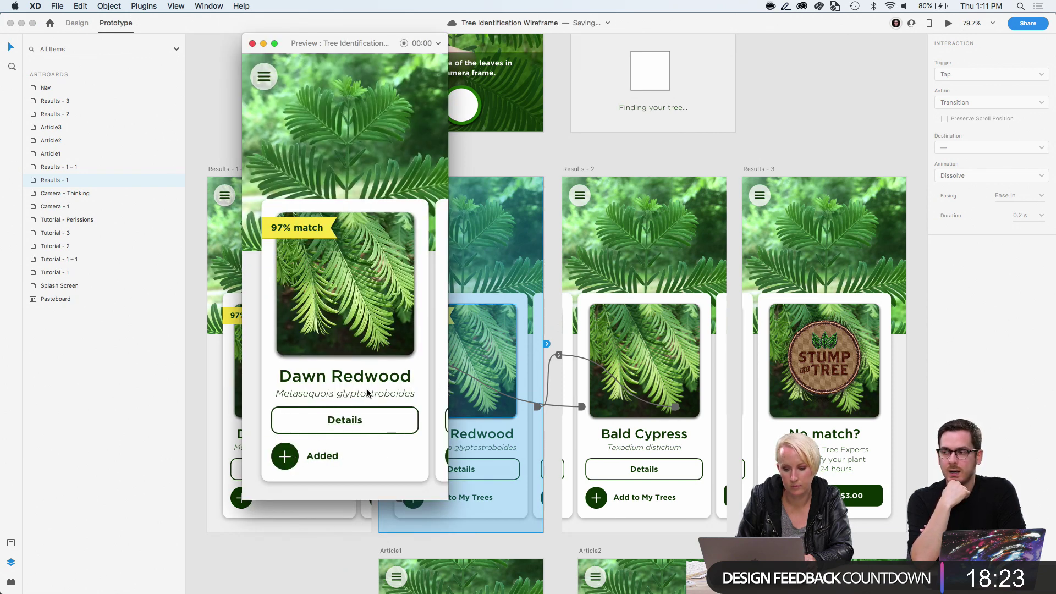
pyautogui.click(253, 44)
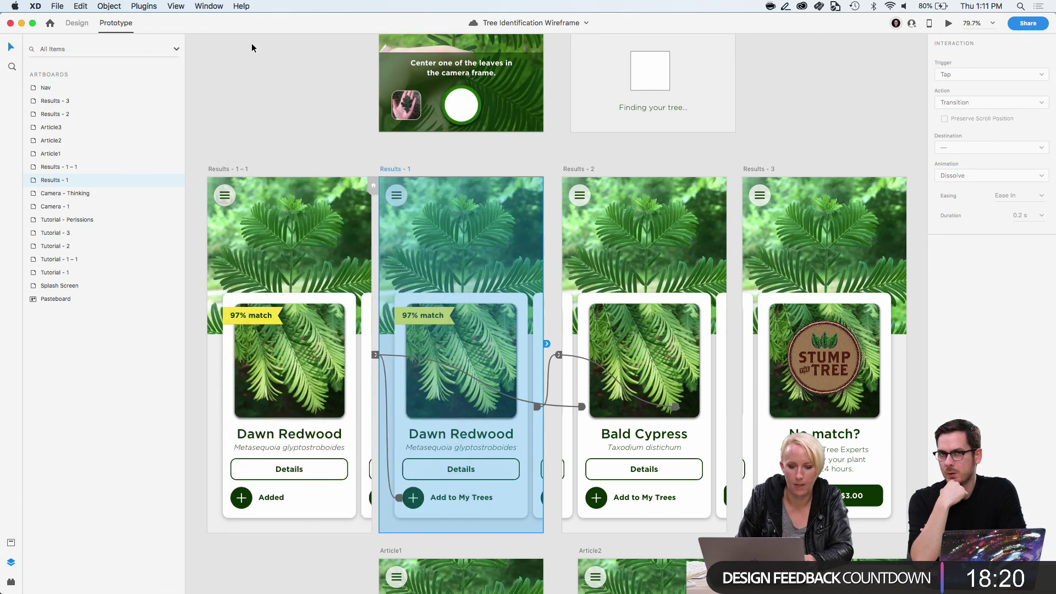
# Link the Dawn Redwood group on Results - 1 – 1 to Results - 2 with a drag-triggered Auto-Animate interaction
pyautogui.click(334, 367)
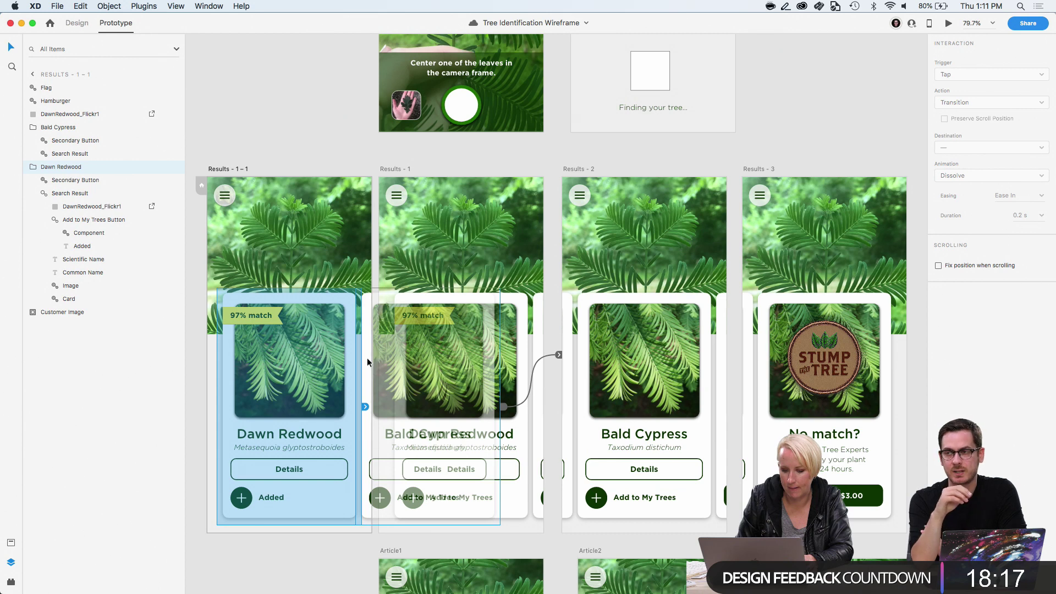
pyautogui.moveTo(364, 407); pyautogui.dragTo(566, 320)
pyautogui.click(993, 75)
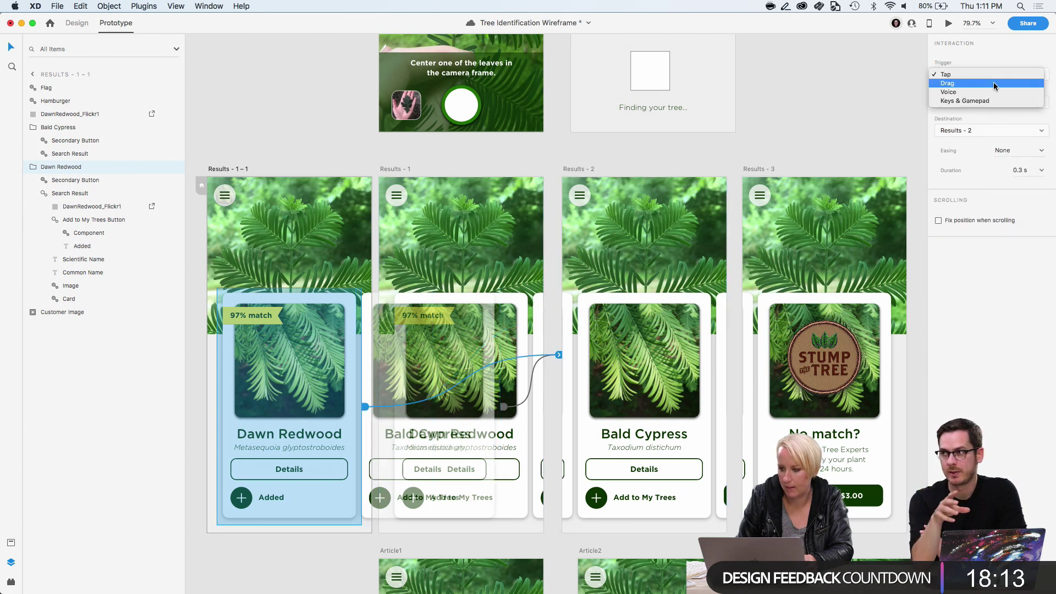
pyautogui.press('Escape')
pyautogui.click(364, 339)
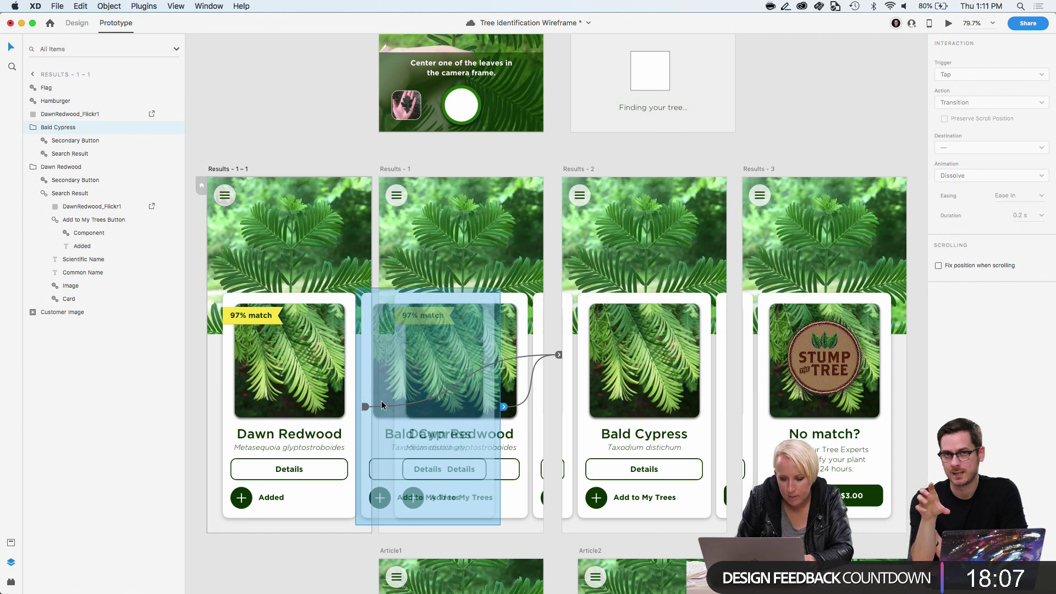
pyautogui.click(365, 408)
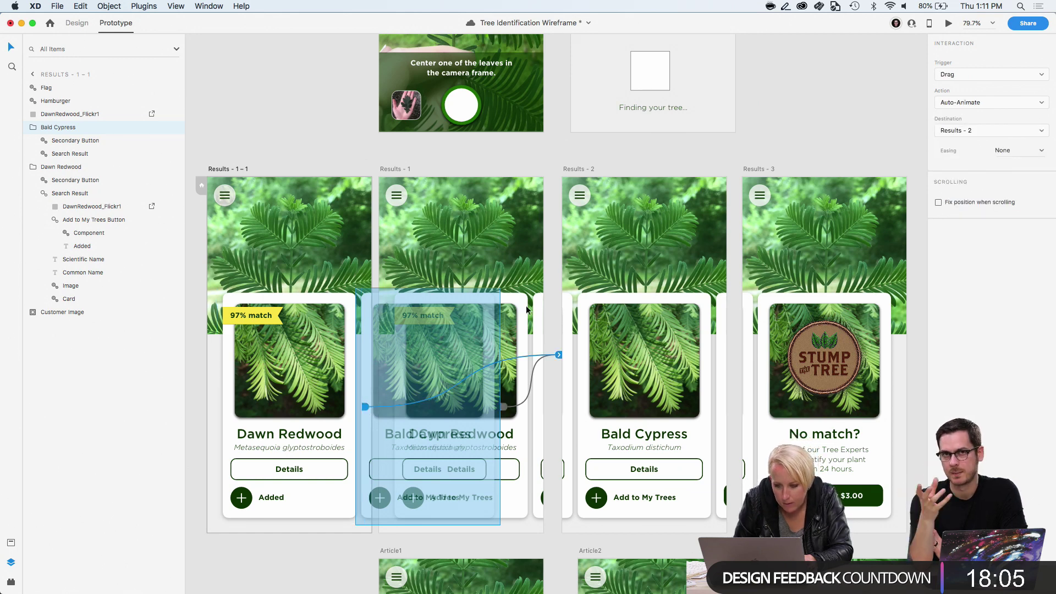
# Link the Dawn Redwood Search Result on Results - 1 to Results - 2 with a drag-triggered Auto-Animate interaction
pyautogui.click(399, 172)
pyautogui.doubleClick(432, 296)
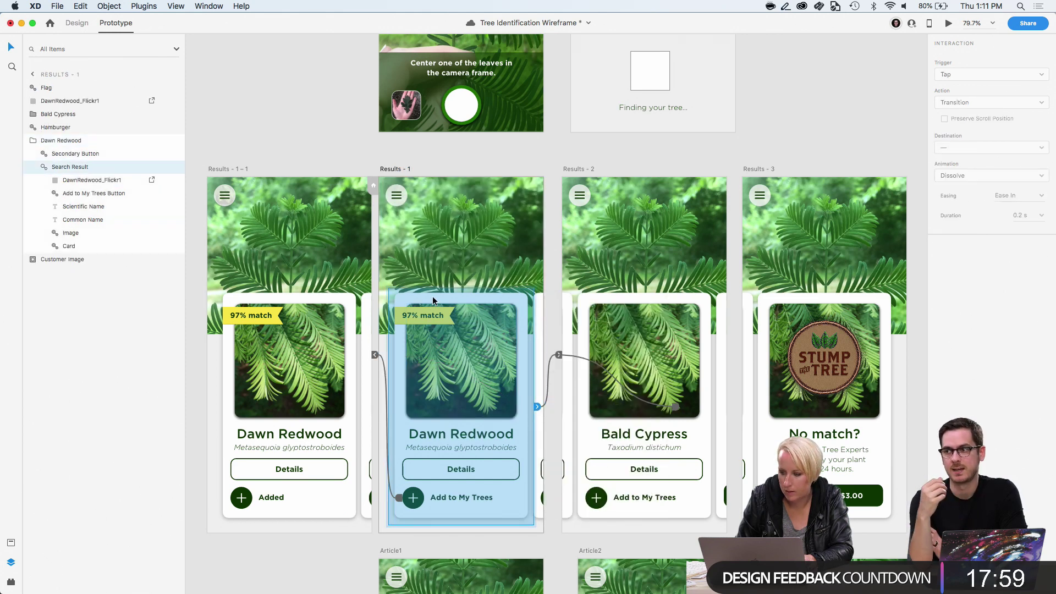
pyautogui.click(537, 408)
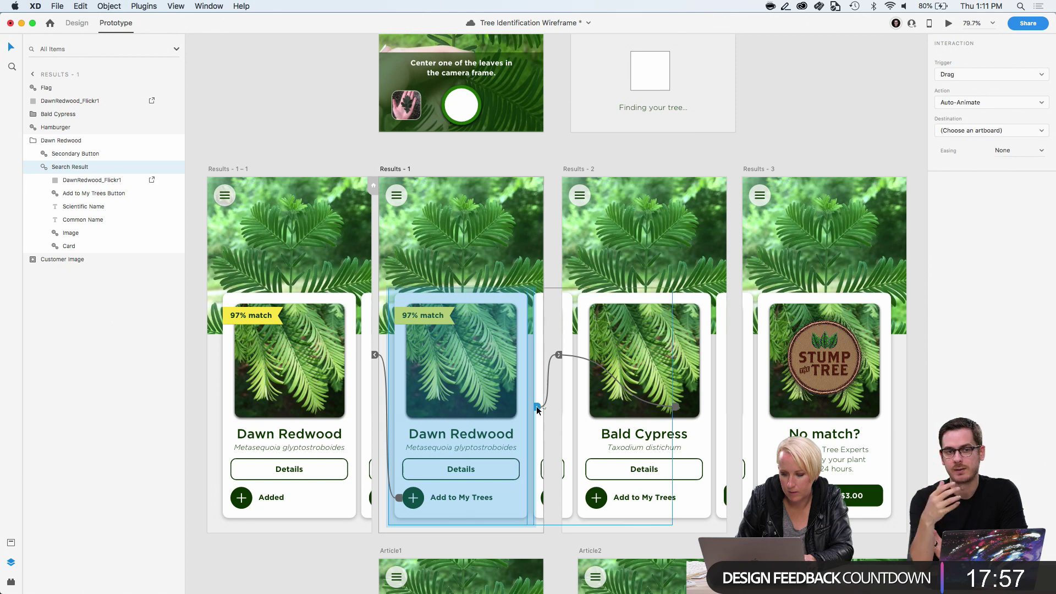
pyautogui.moveTo(537, 409); pyautogui.dragTo(586, 378)
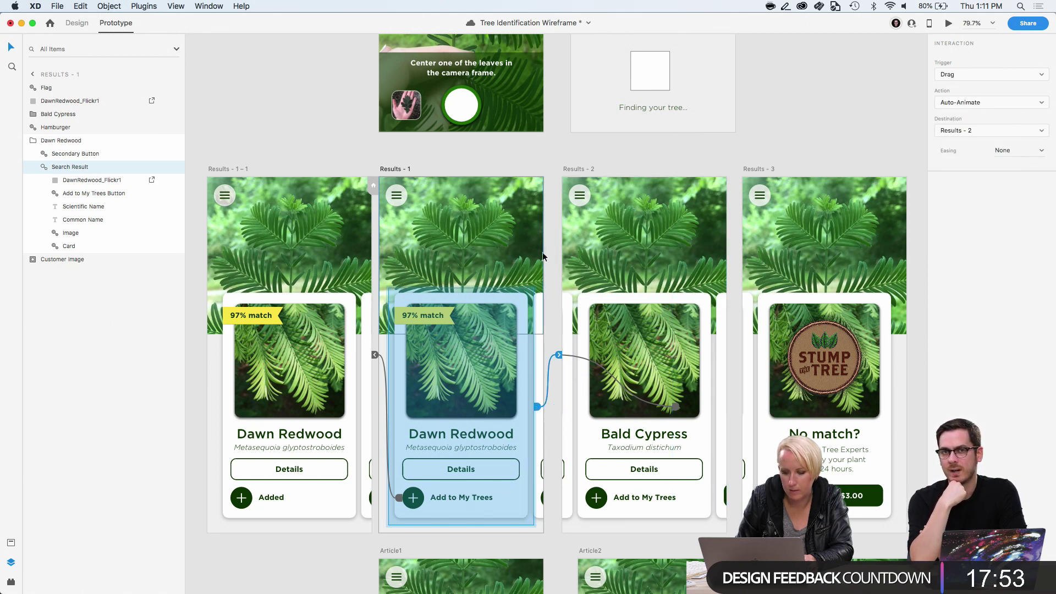
# Set the trigger of the Bald Cypress group's interaction on Results - 1 to Drag
pyautogui.click(535, 308)
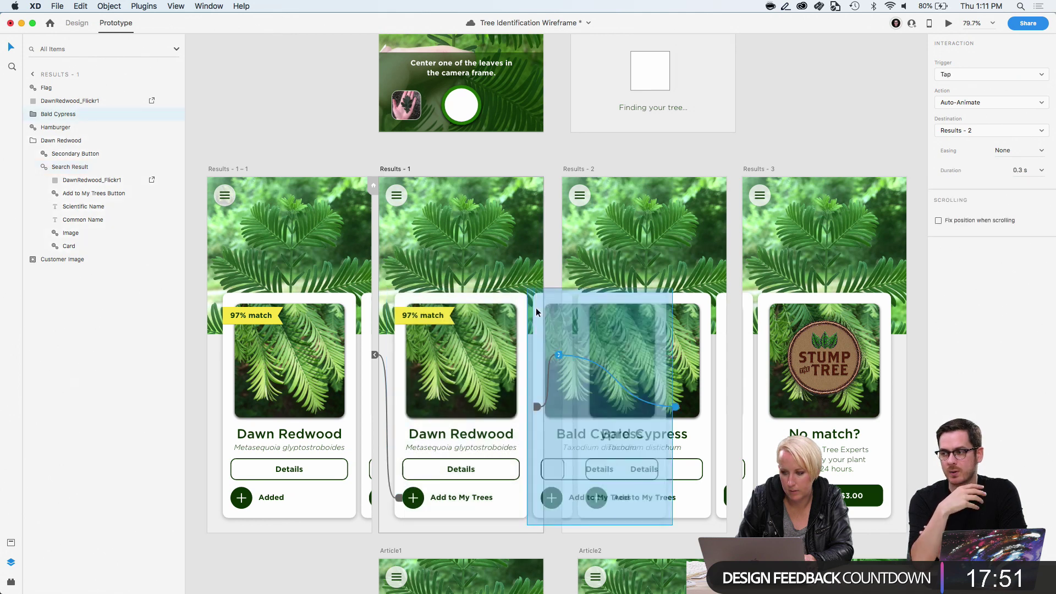
pyautogui.click(951, 75)
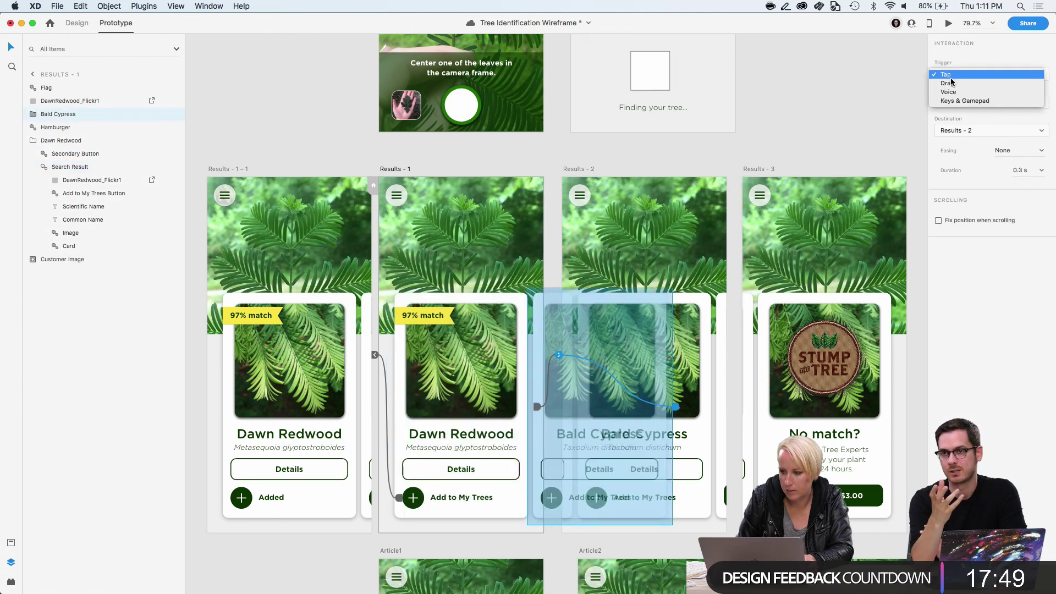
pyautogui.click(948, 83)
# Set the trigger of the Dawn Redwood group's interaction on Results - 2 to Drag
pyautogui.click(579, 169)
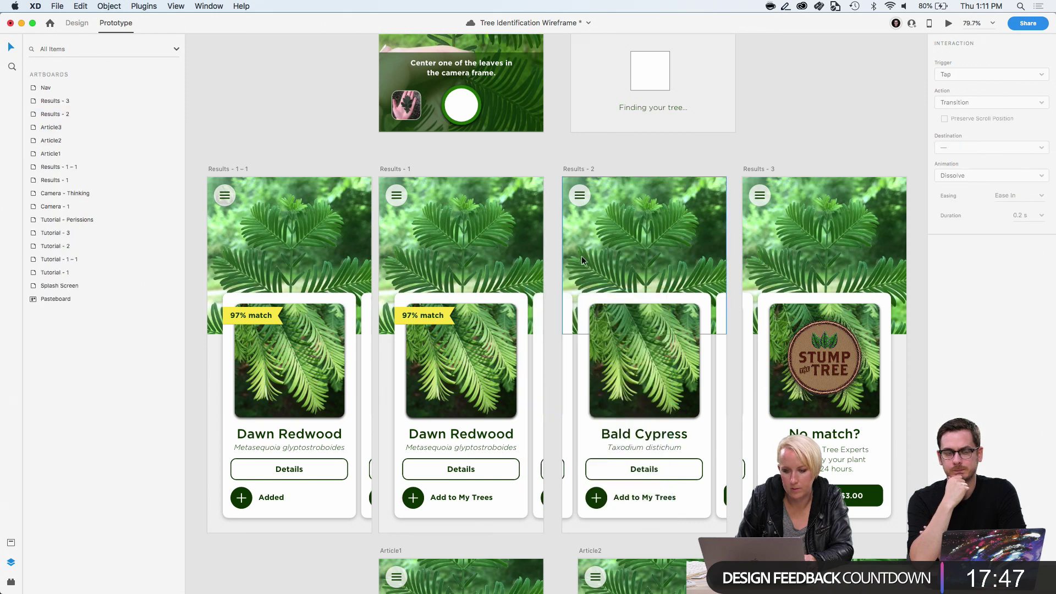
pyautogui.click(565, 310)
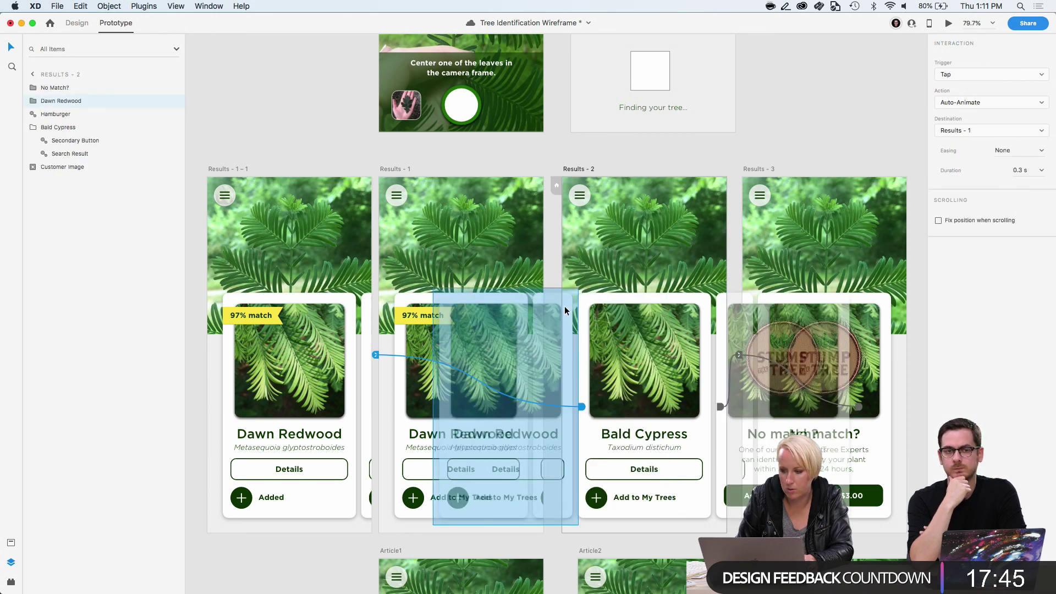
pyautogui.click(973, 74)
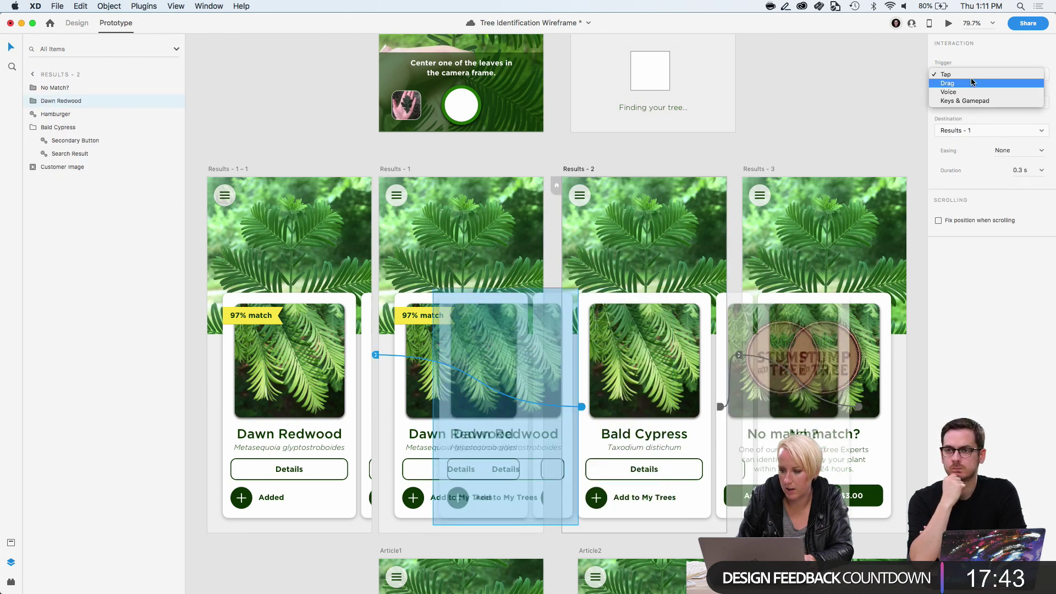
pyautogui.click(972, 83)
# Set the trigger of the No Match? group's interaction on Results - 2 to Drag
pyautogui.click(630, 297)
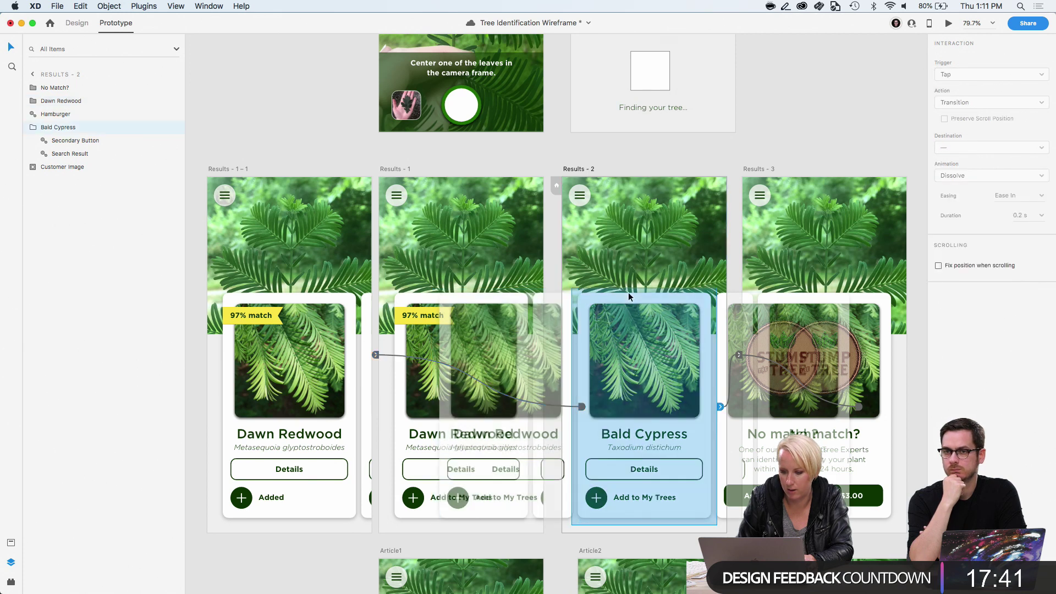
pyautogui.click(719, 409)
pyautogui.click(752, 362)
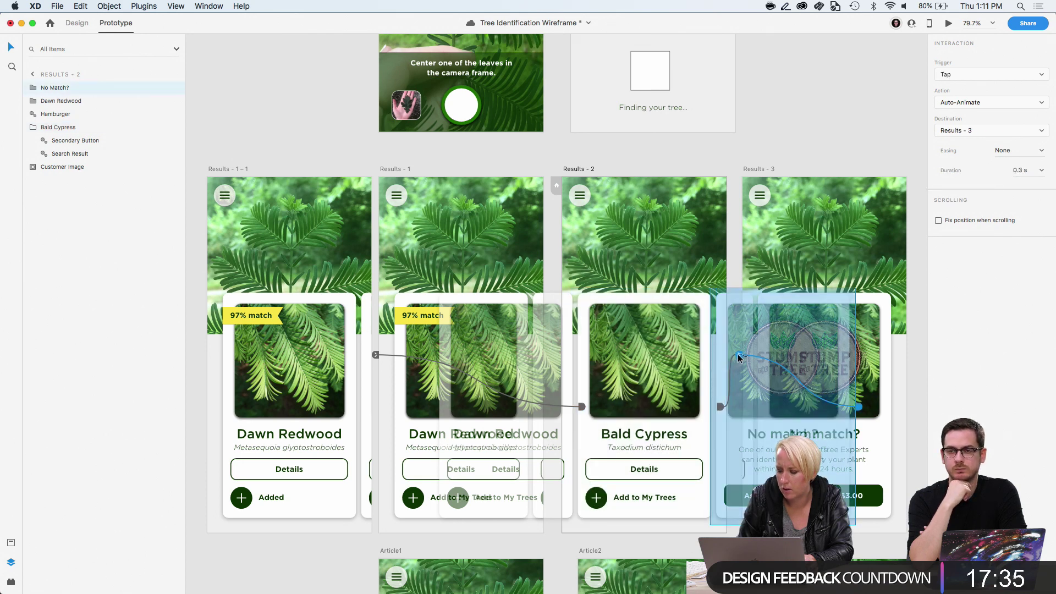
pyautogui.click(953, 77)
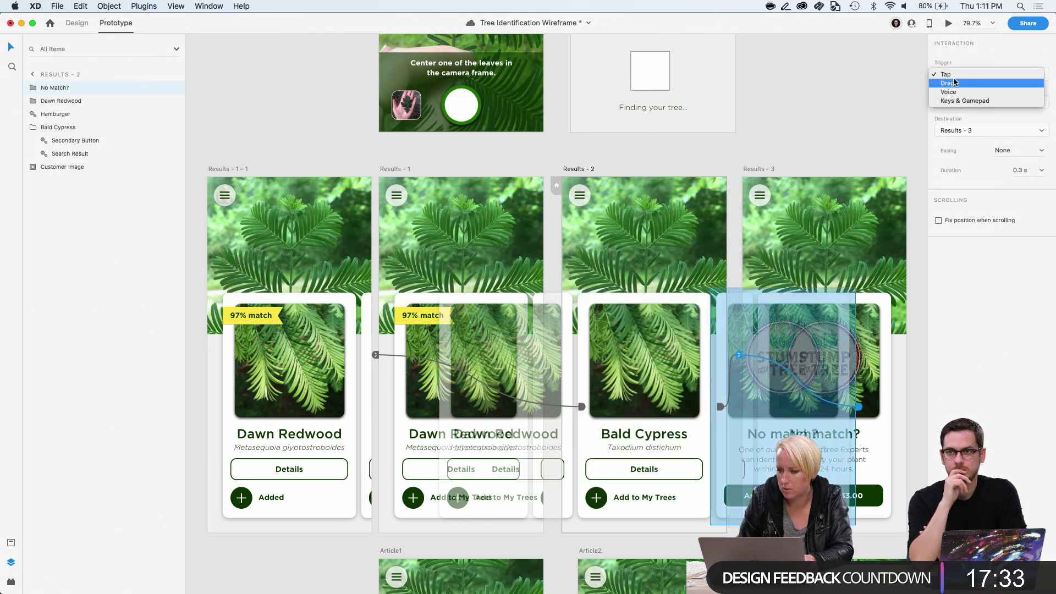
pyautogui.click(954, 82)
# Set the trigger of the Bald Cypress group's interaction on Results - 3 to Drag
pyautogui.click(767, 169)
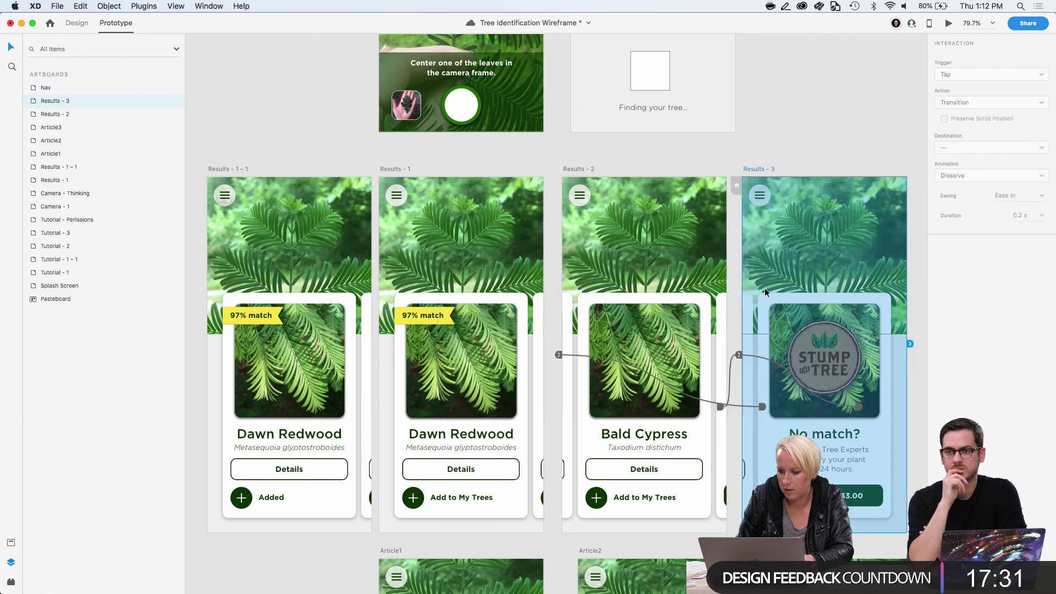
pyautogui.click(745, 311)
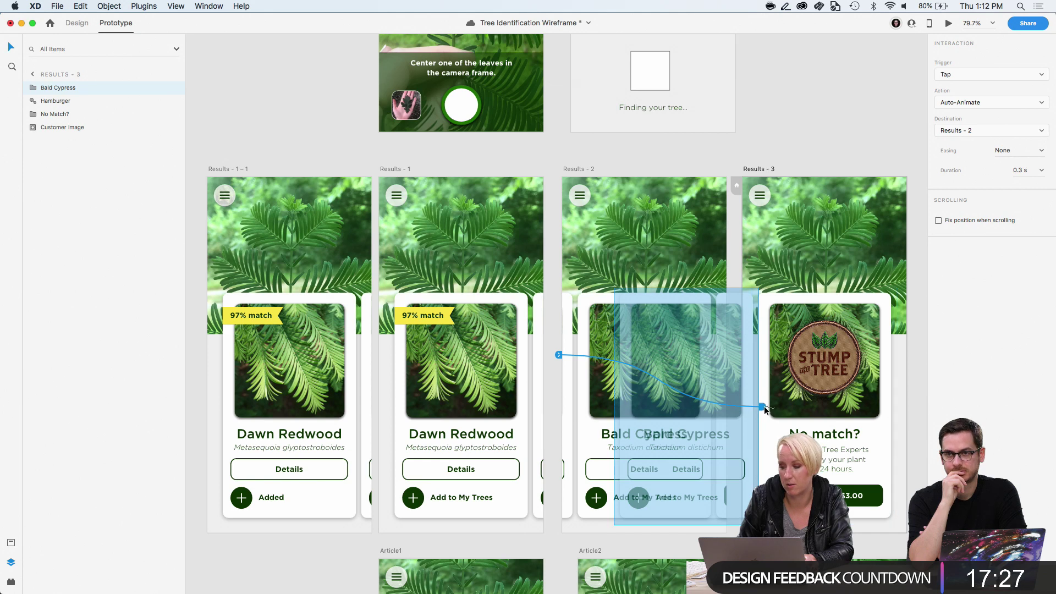
pyautogui.click(964, 74)
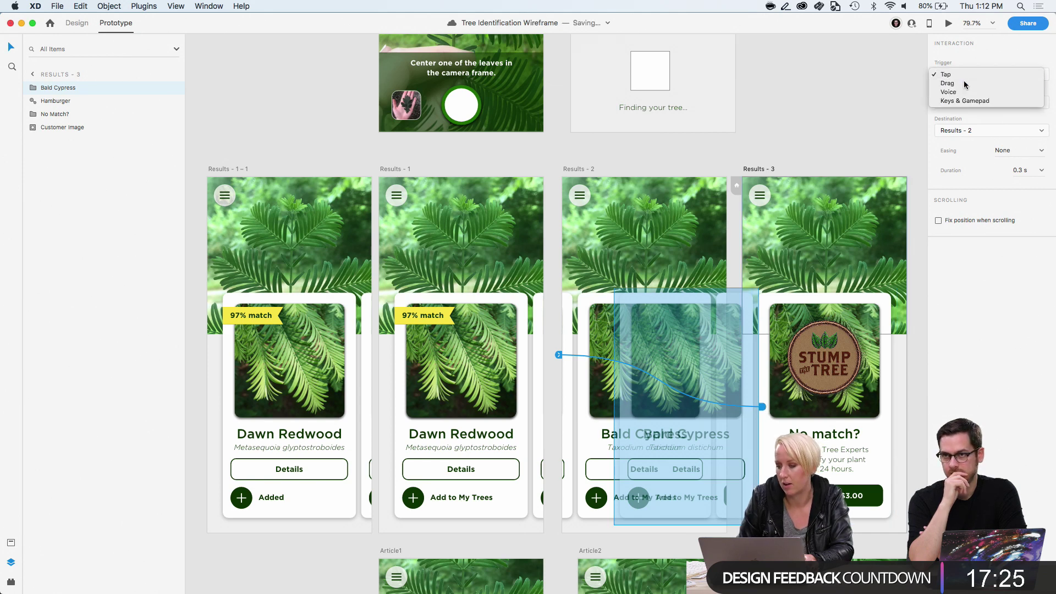
pyautogui.click(964, 74)
# Check the drag interaction on Results - 3 and start a prototype preview from the Results - 1 artboard
pyautogui.click(830, 330)
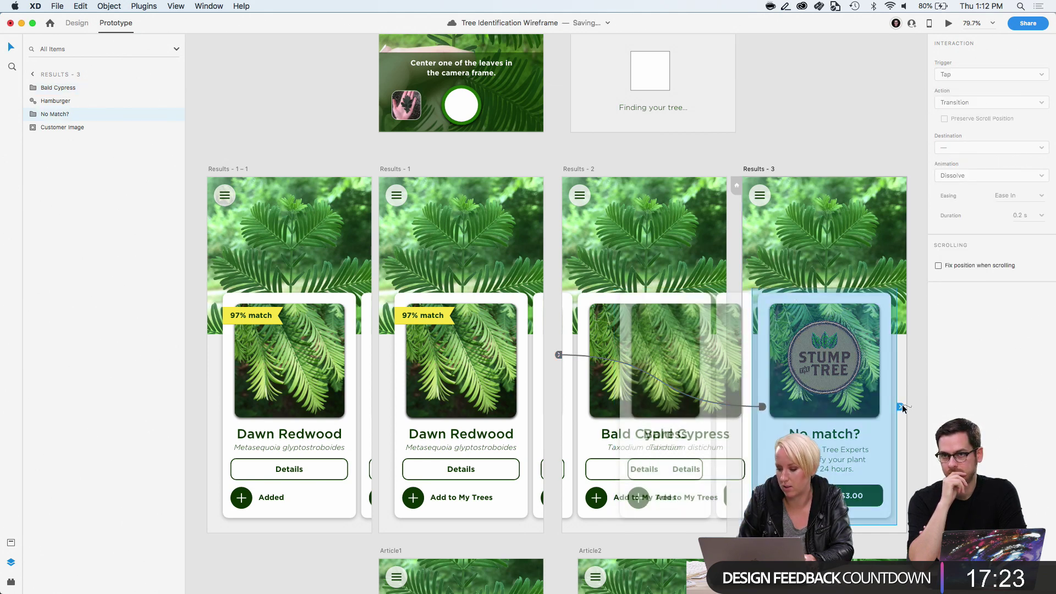
pyautogui.click(762, 407)
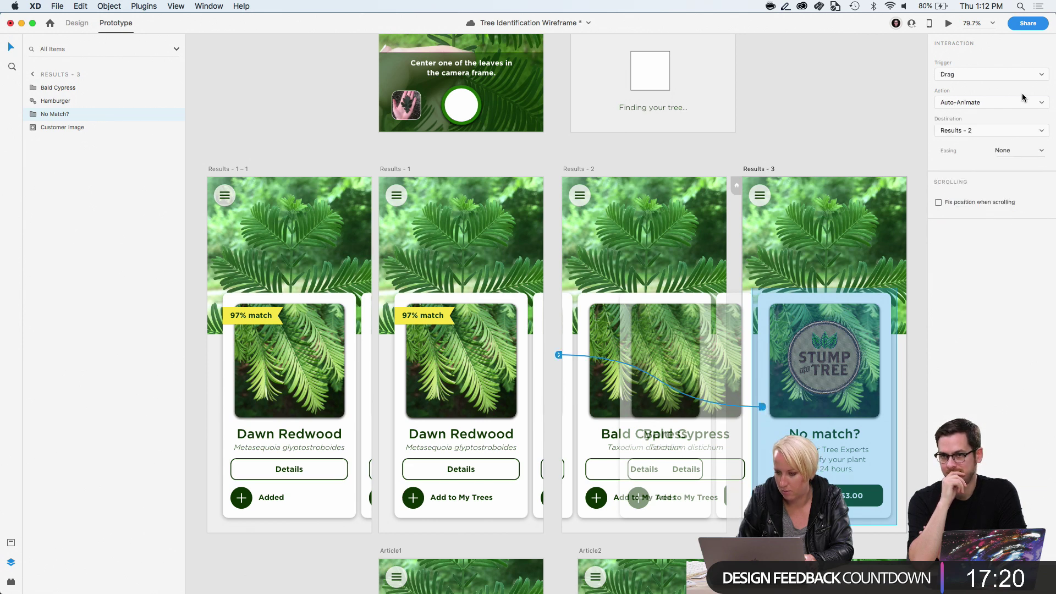
pyautogui.click(671, 165)
pyautogui.click(393, 170)
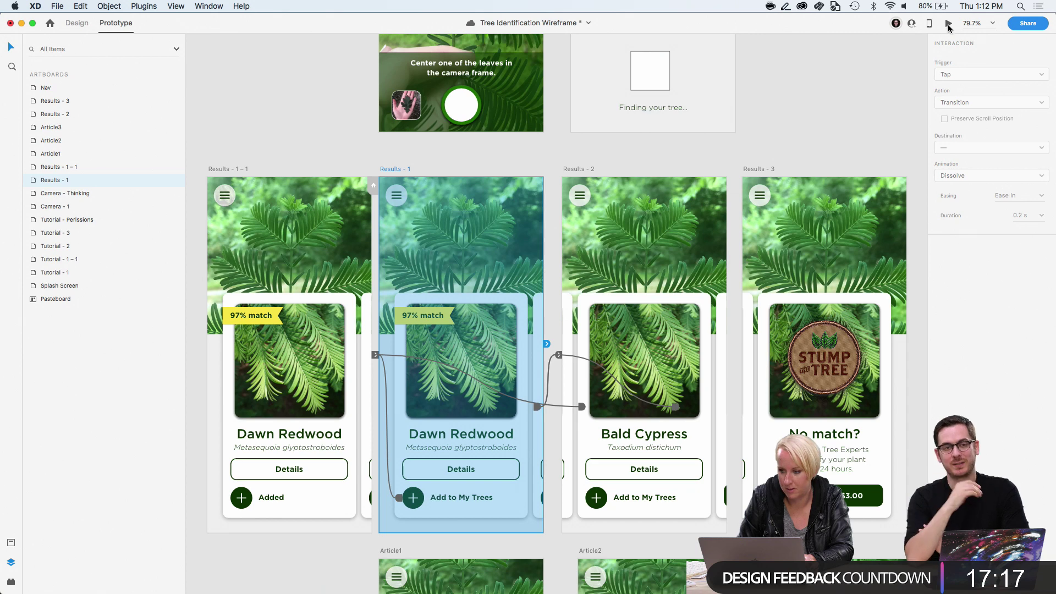
pyautogui.click(947, 24)
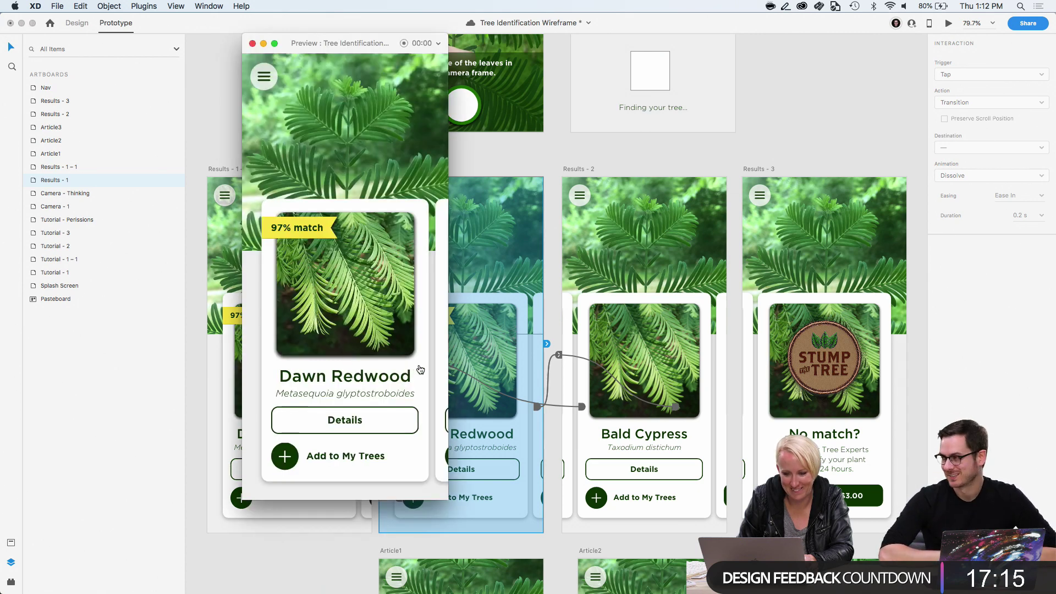
# Swipe through the preview cards from Dawn Redwood to No match? and back to Dawn Redwood
pyautogui.moveTo(419, 370); pyautogui.dragTo(341, 372)
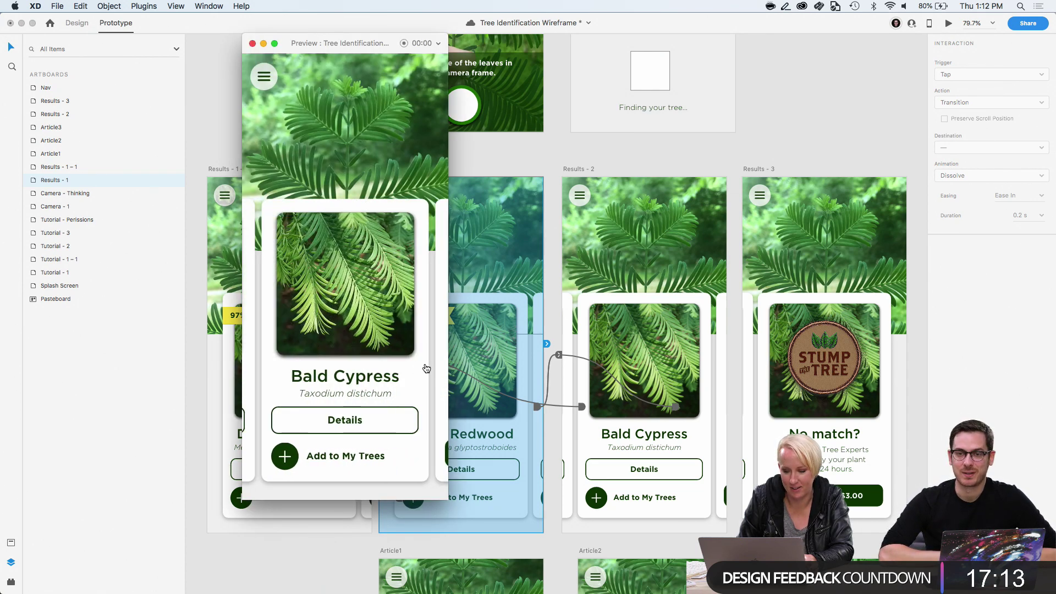
pyautogui.moveTo(424, 367); pyautogui.dragTo(401, 370)
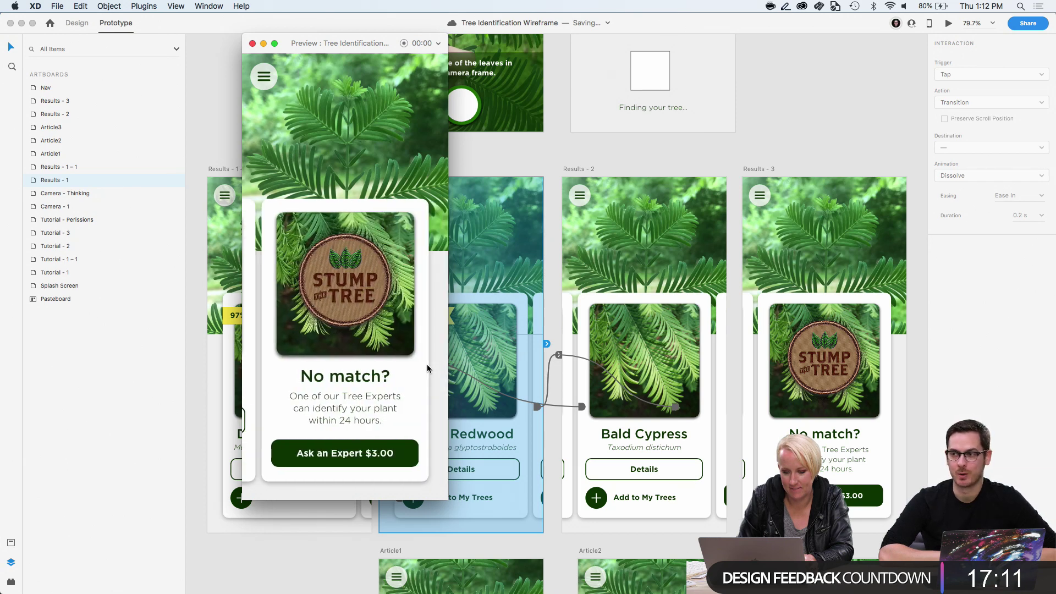
pyautogui.moveTo(251, 374); pyautogui.dragTo(385, 380)
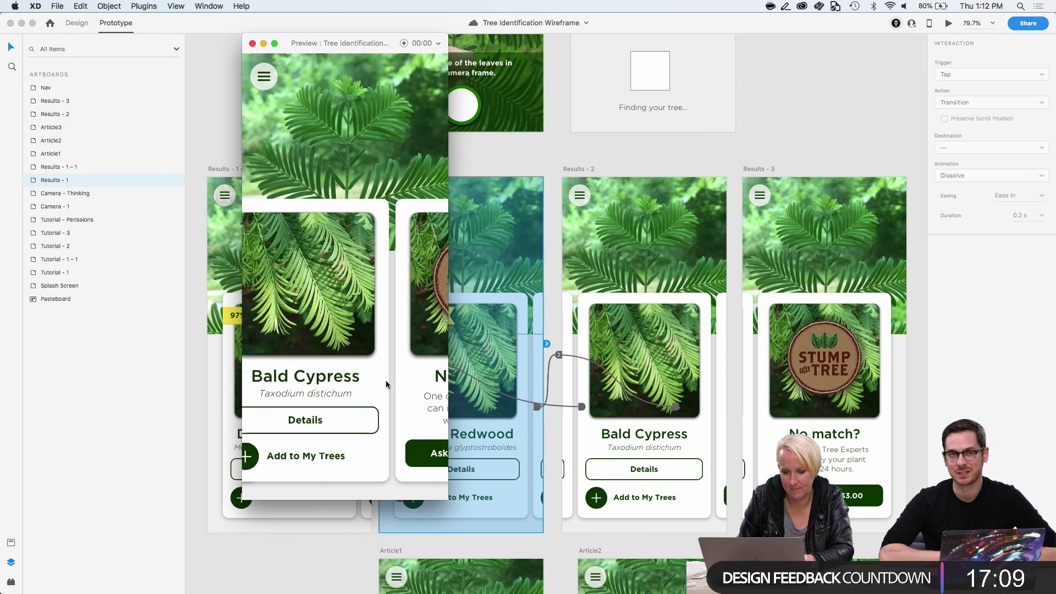
pyautogui.moveTo(250, 360); pyautogui.dragTo(450, 406)
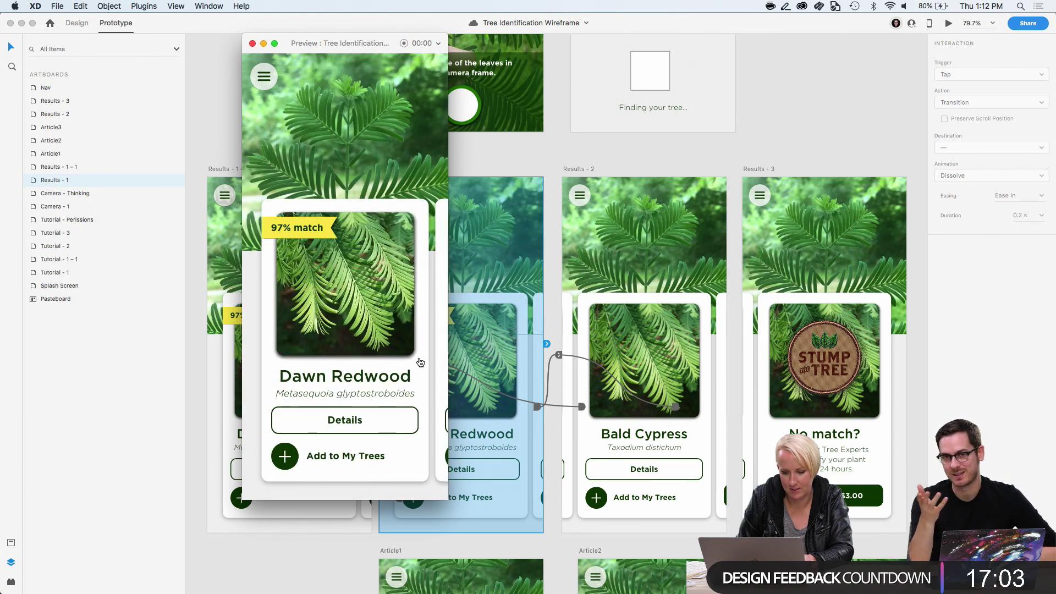
# Test swiping to Bald Cypress and back, trigger Add to My Trees on Dawn Redwood, and close the preview
pyautogui.moveTo(421, 360); pyautogui.dragTo(259, 389)
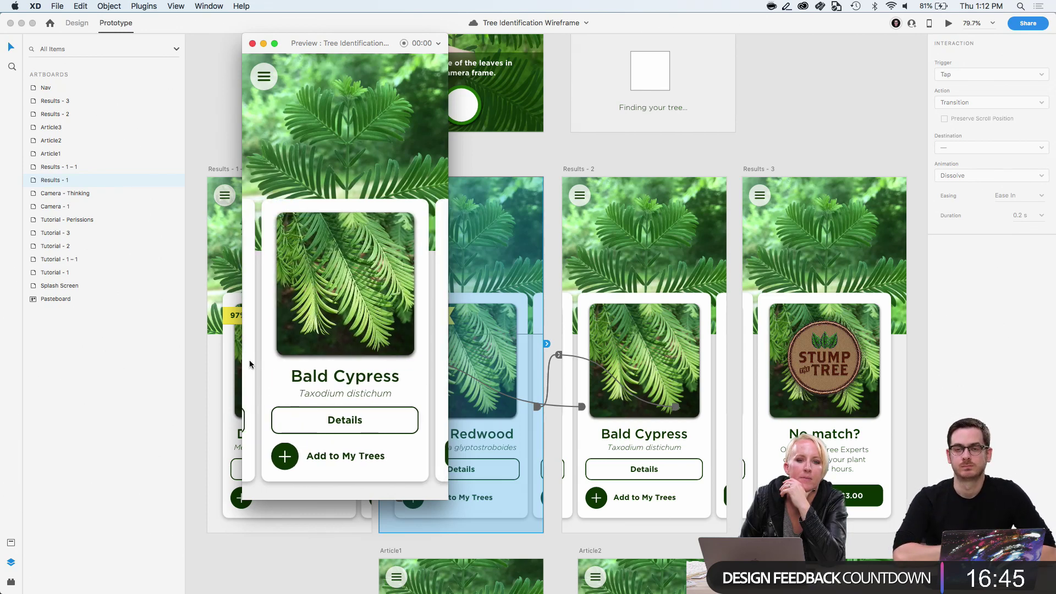
pyautogui.moveTo(249, 365); pyautogui.dragTo(330, 373)
pyautogui.click(289, 458)
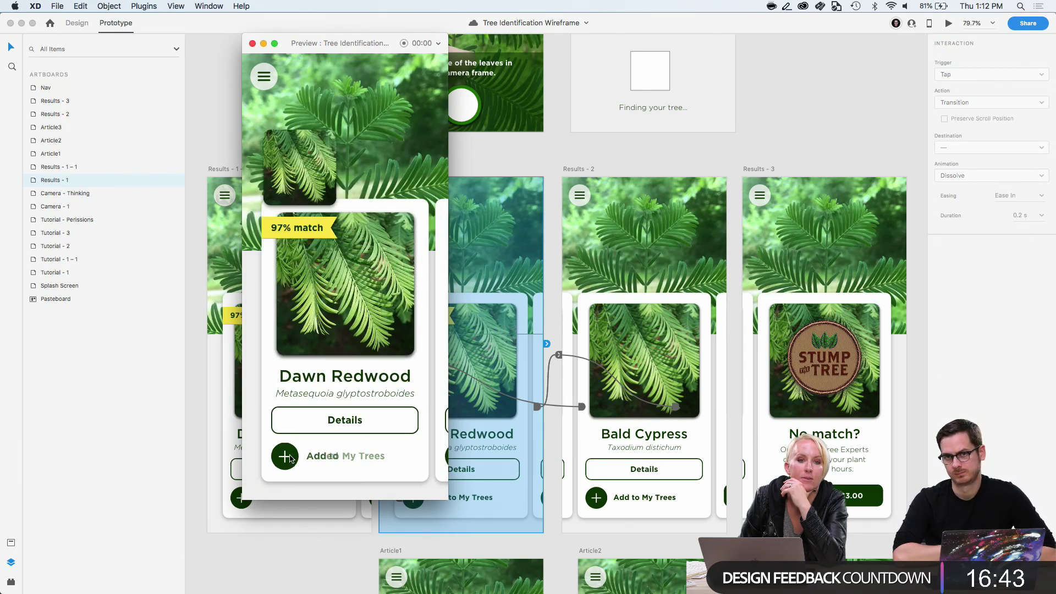
pyautogui.click(252, 44)
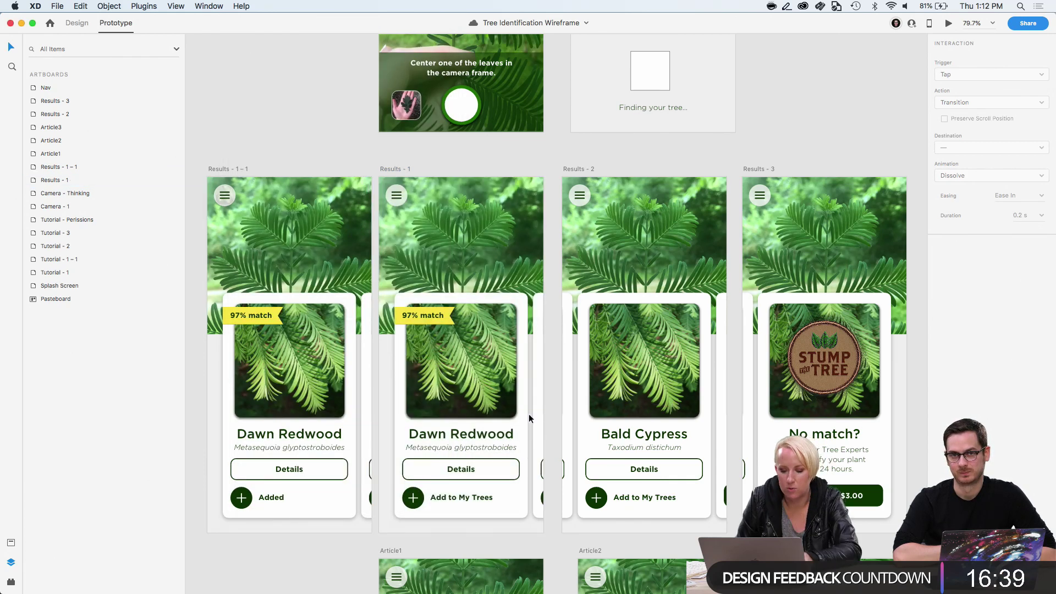
# Examine in Design mode how the 97% match flag, leaf image and Dawn Redwood group are layered on Results - 1 and Results - 1 – 1
pyautogui.click(427, 355)
pyautogui.scroll(3, 428, 348)
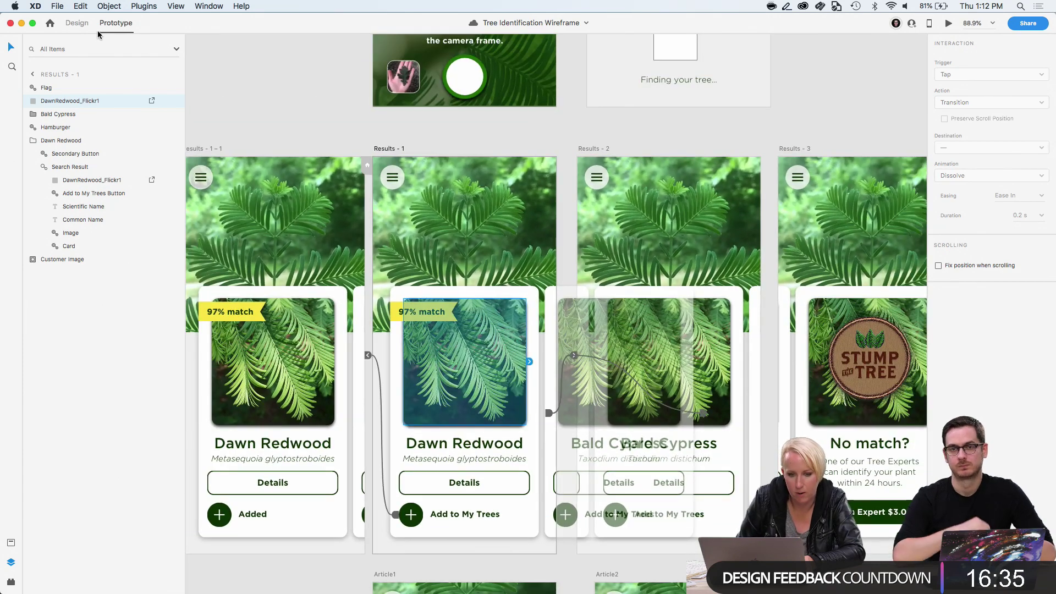
pyautogui.click(84, 23)
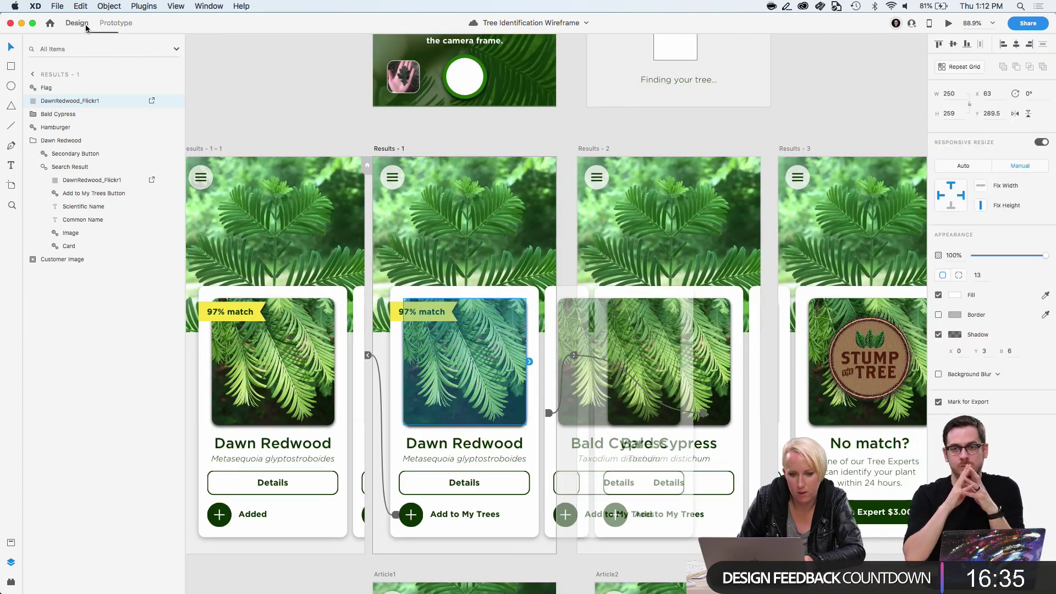
pyautogui.click(485, 553)
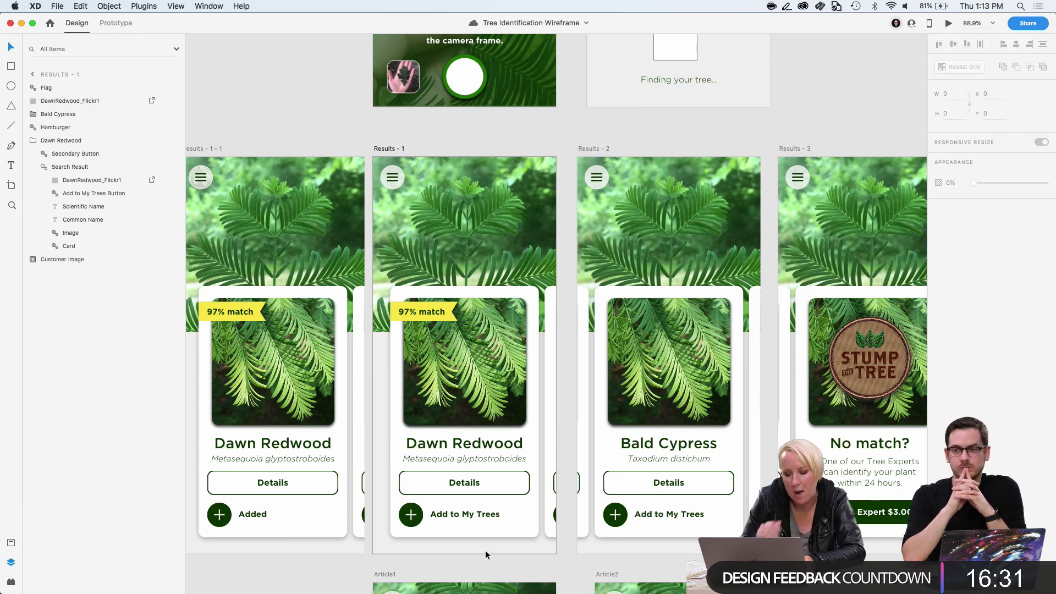
pyautogui.click(213, 314)
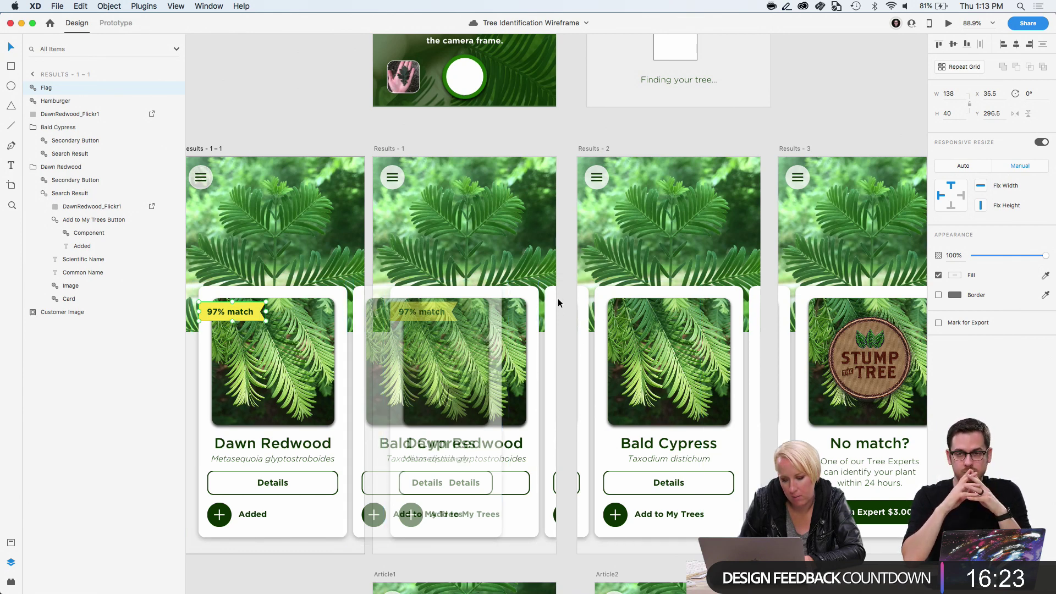
pyautogui.click(414, 316)
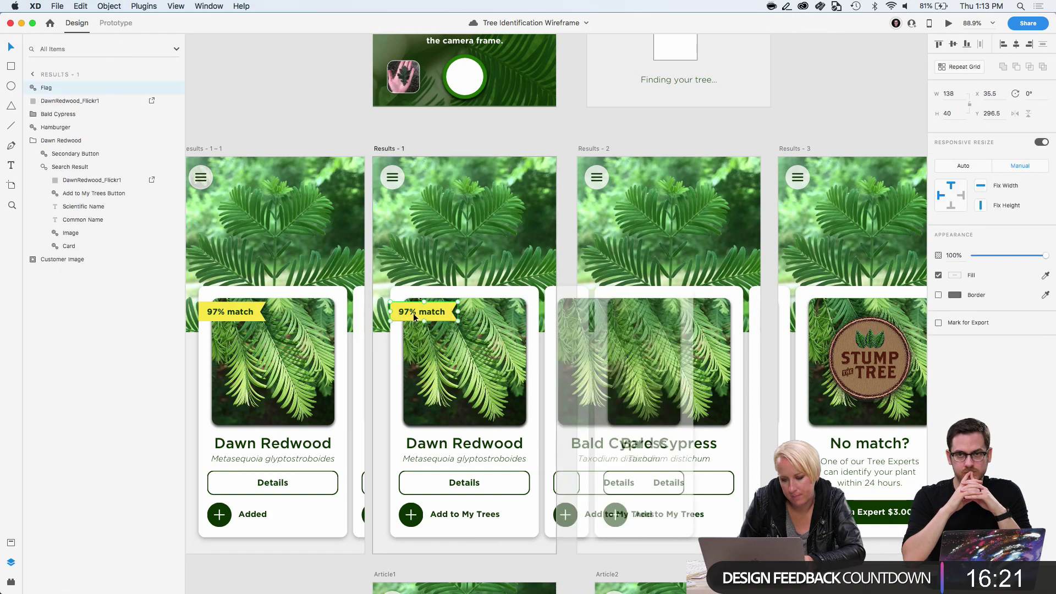
pyautogui.scroll(3, 391, 343)
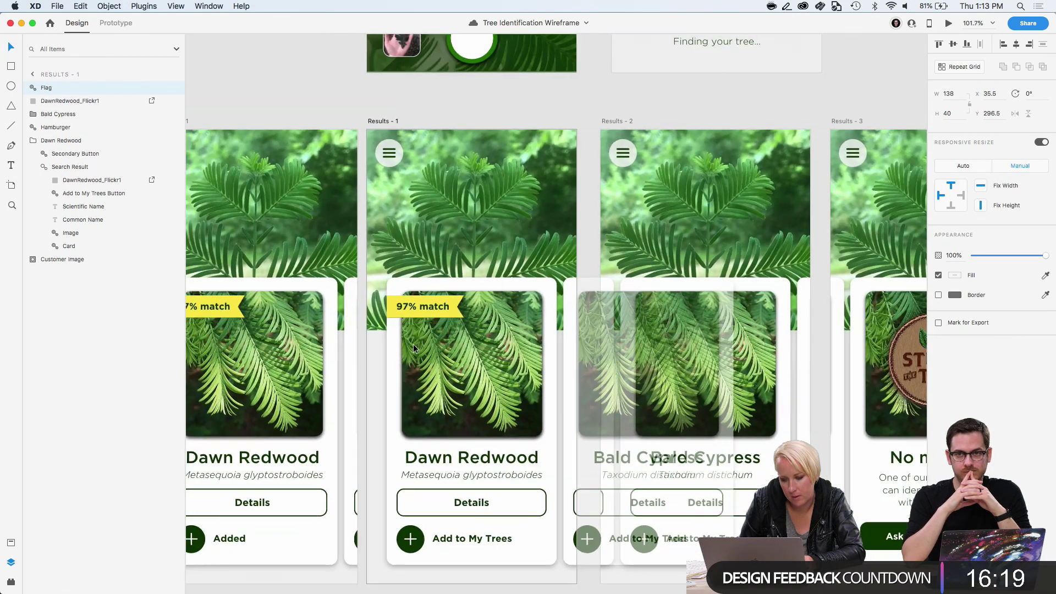
pyautogui.click(391, 343)
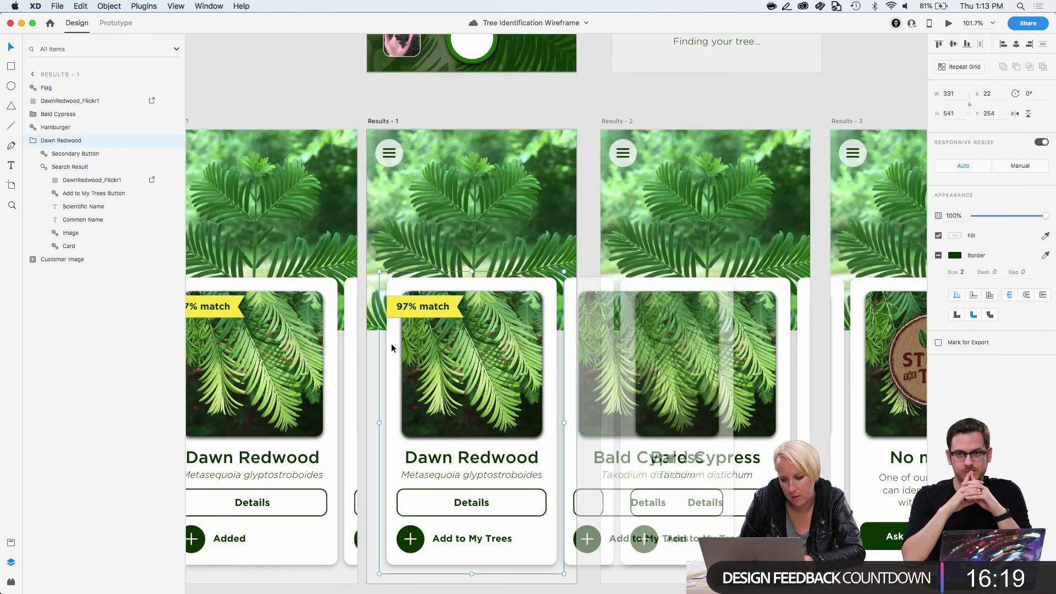
pyautogui.scroll(-2, 391, 343)
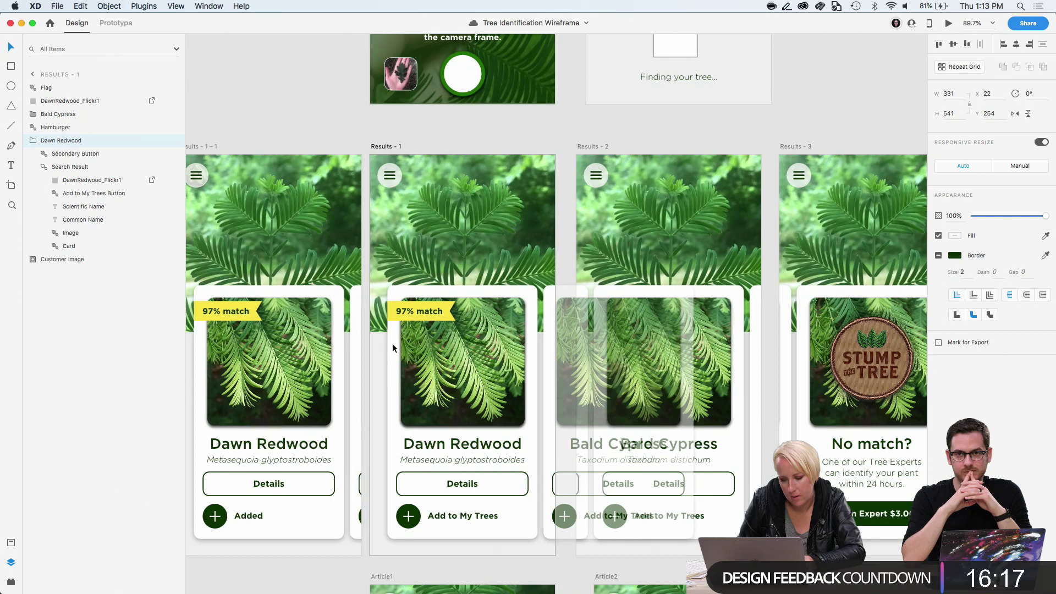
pyautogui.click(429, 363)
pyautogui.moveTo(428, 363); pyautogui.dragTo(565, 253)
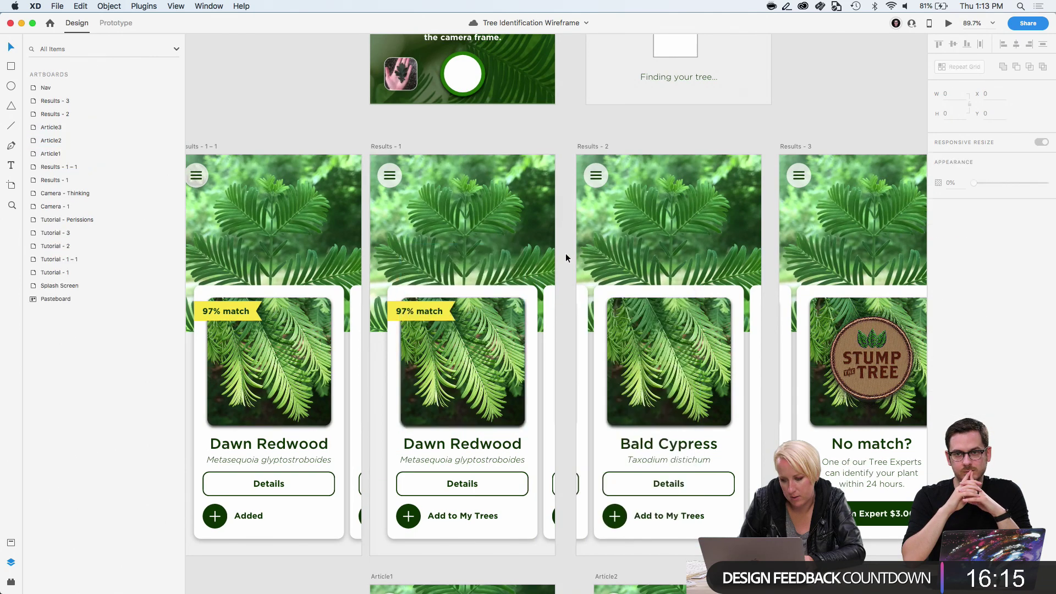
pyautogui.click(438, 310)
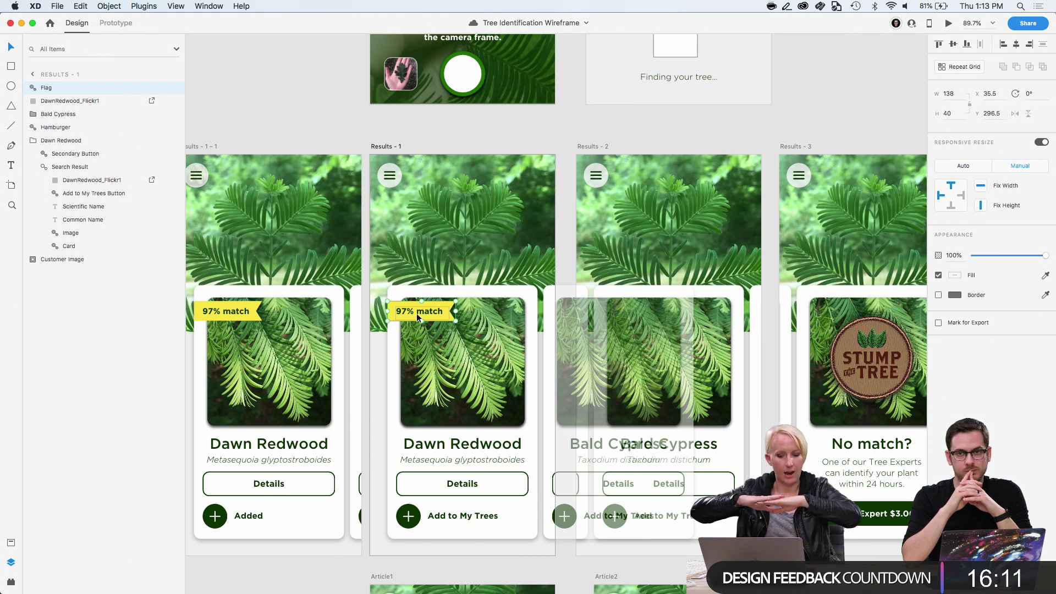
pyautogui.click(437, 361)
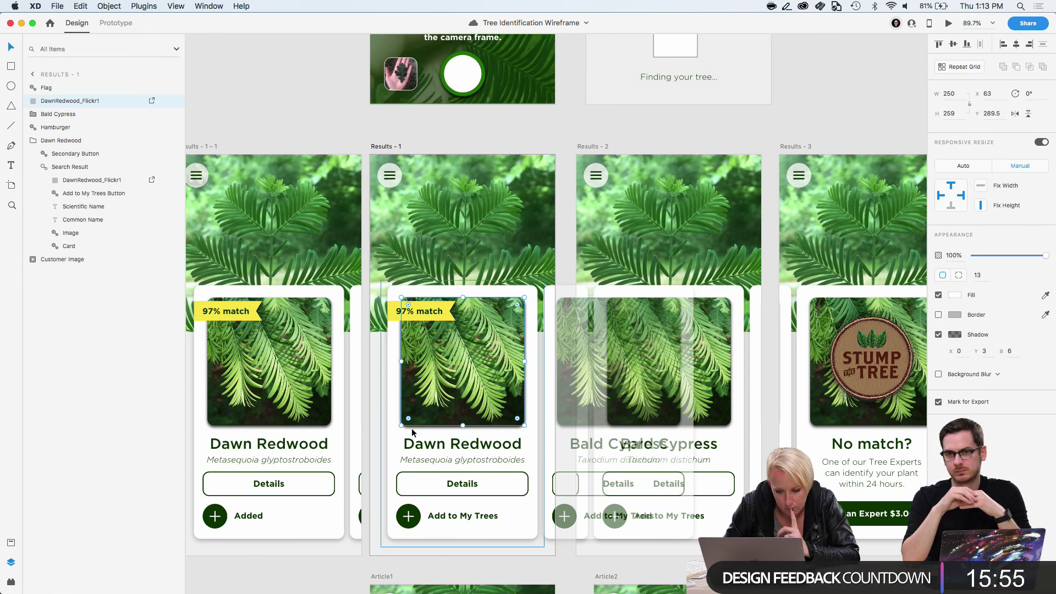
pyautogui.click(491, 557)
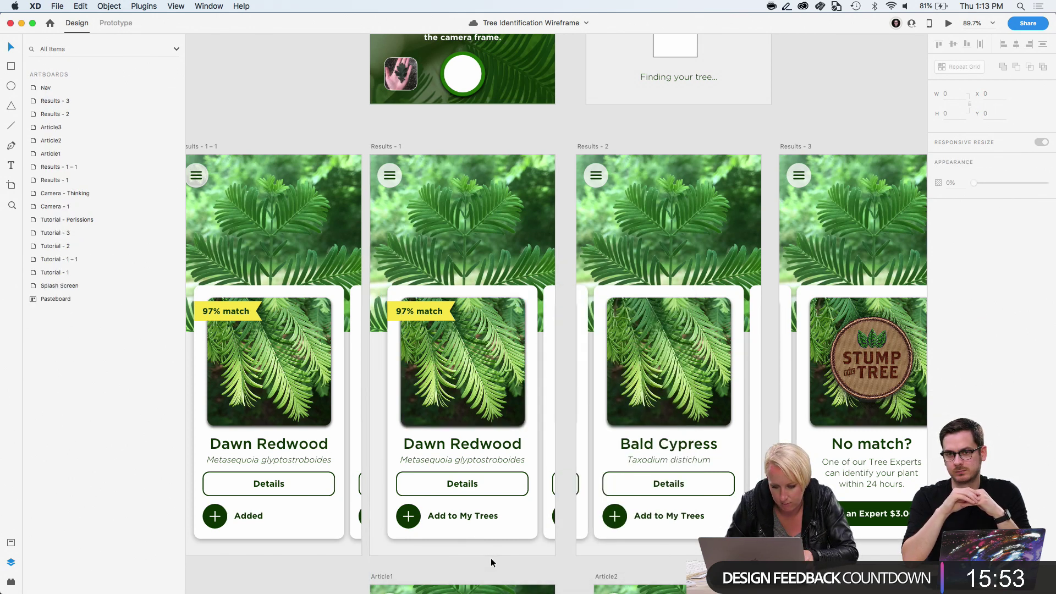
# Group the Dawn Redwood card, its DawnRedwood_Flickr1 image and the 97% match flag together on Results - 1
pyautogui.click(517, 534)
pyautogui.doubleClick(413, 363)
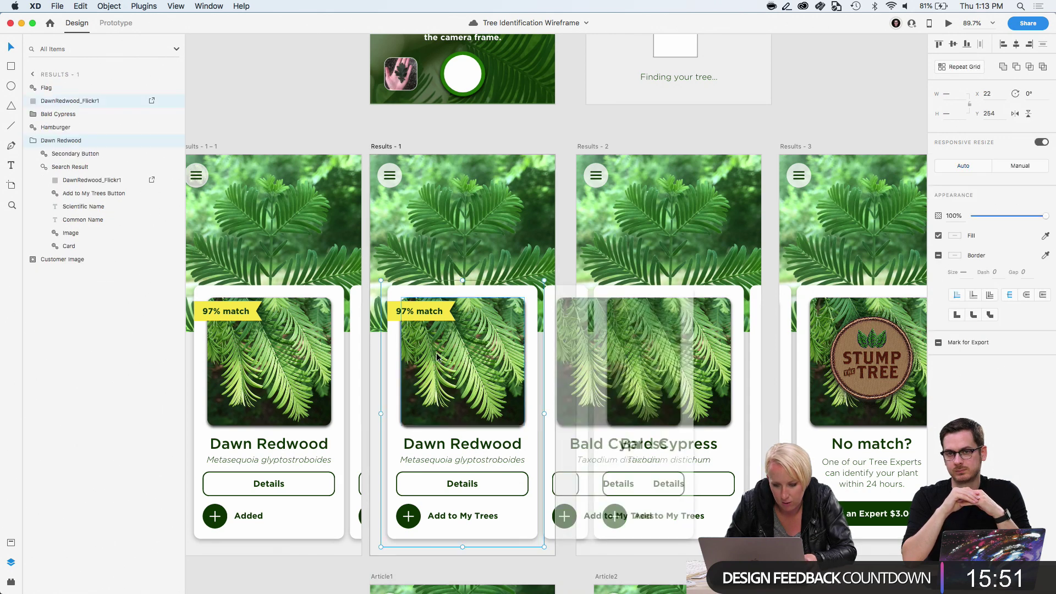
pyautogui.keyDown('shift'); pyautogui.click(391, 311); pyautogui.keyUp('shift')
pyautogui.press('super+g')
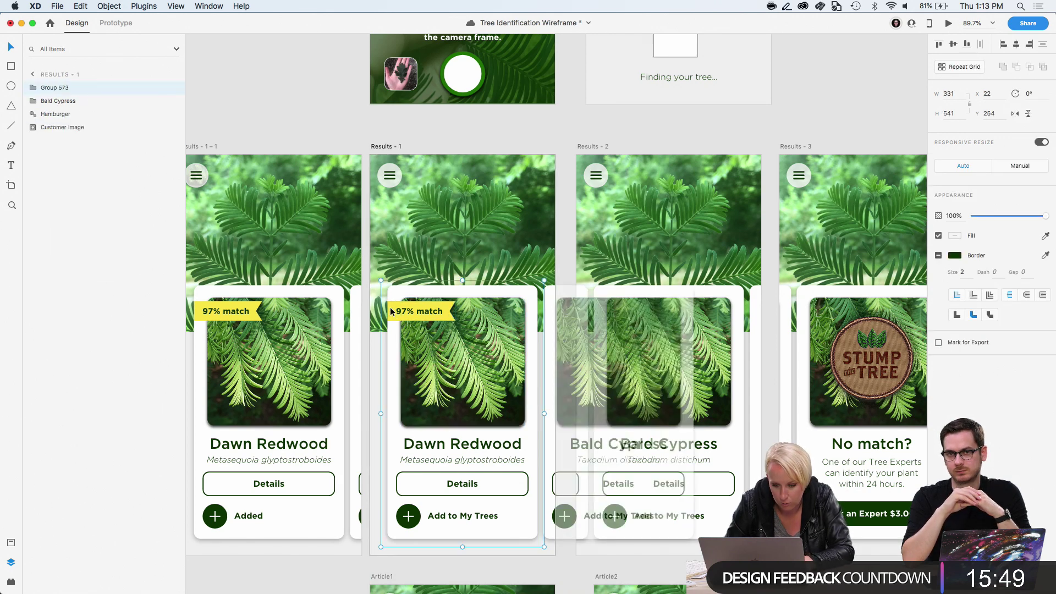
# Hide and show the Dawn Redwood group on Results - 1 – 1 to check what it contains
pyautogui.click(313, 523)
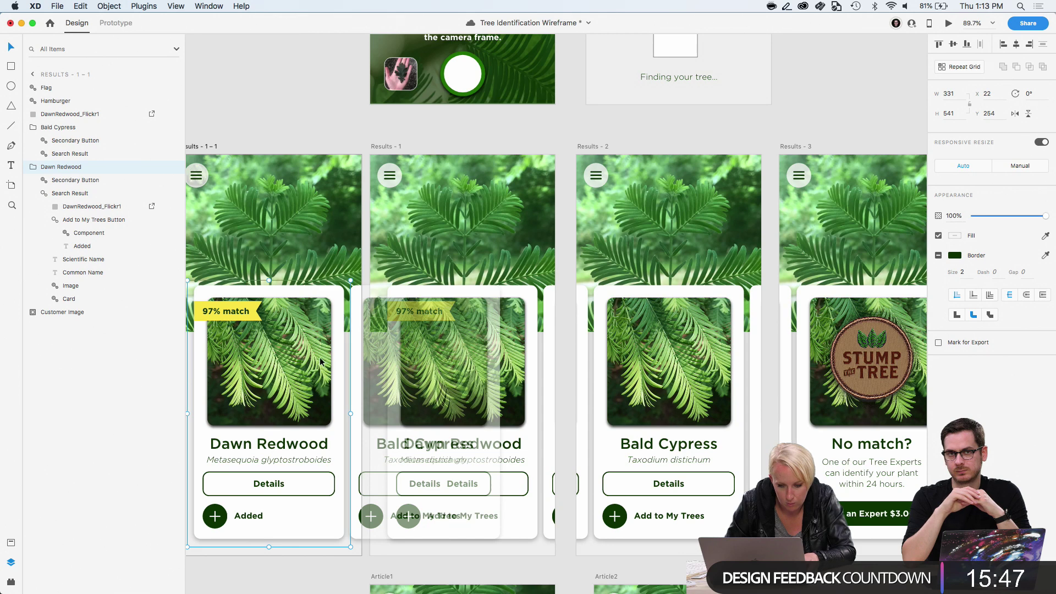
pyautogui.click(228, 312)
pyautogui.hscroll(-3, 229, 312)
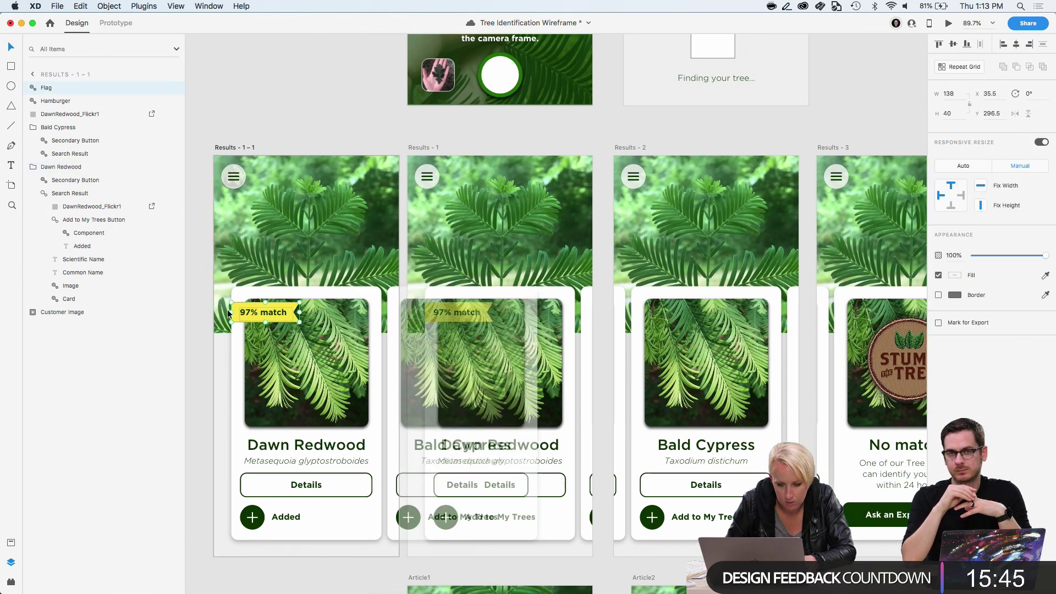
pyautogui.click(209, 331)
pyautogui.click(322, 402)
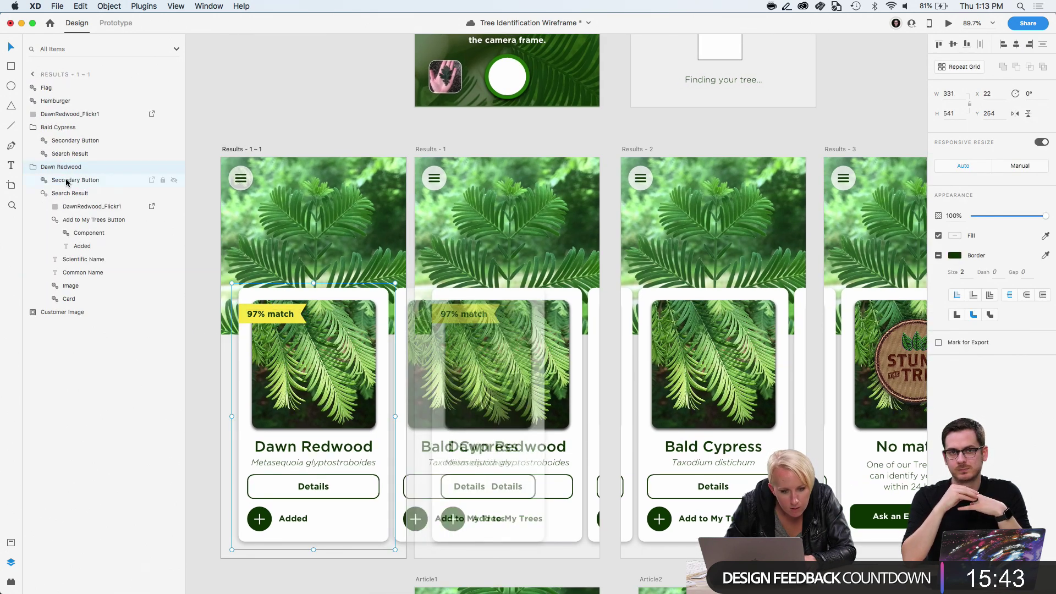
pyautogui.click(174, 168)
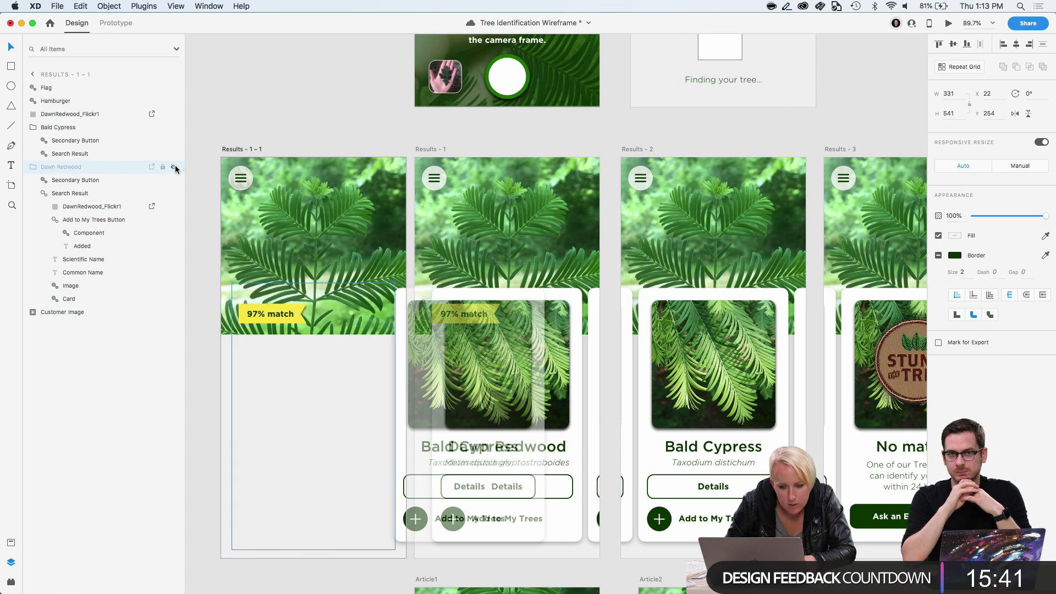
pyautogui.click(174, 167)
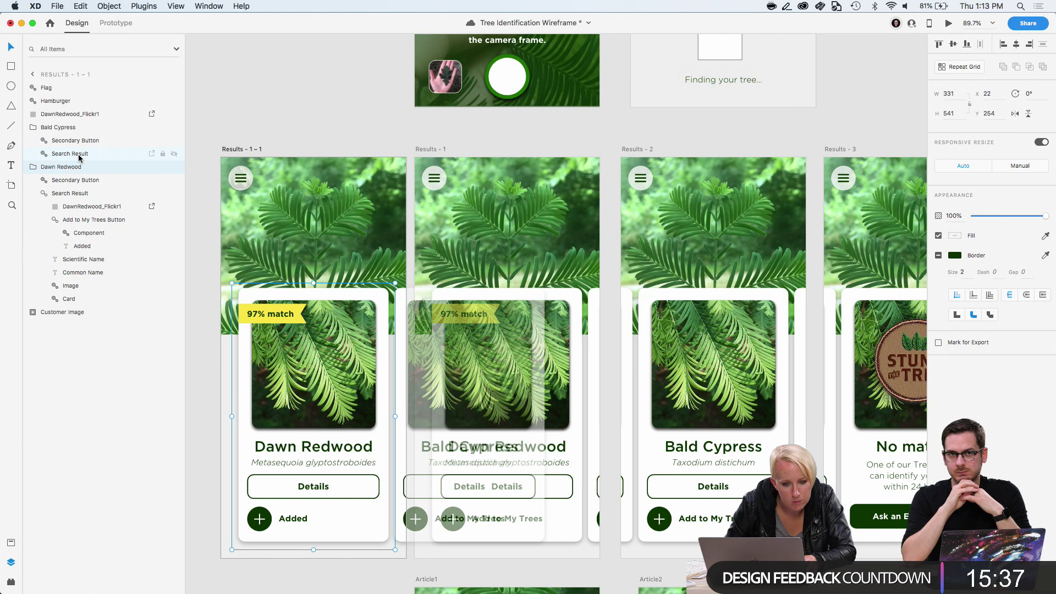
# Move the Flag layer directly above Dawn Redwood on Results - 1 – 1, group the two and name the group Result1
pyautogui.moveTo(47, 88); pyautogui.dragTo(49, 160)
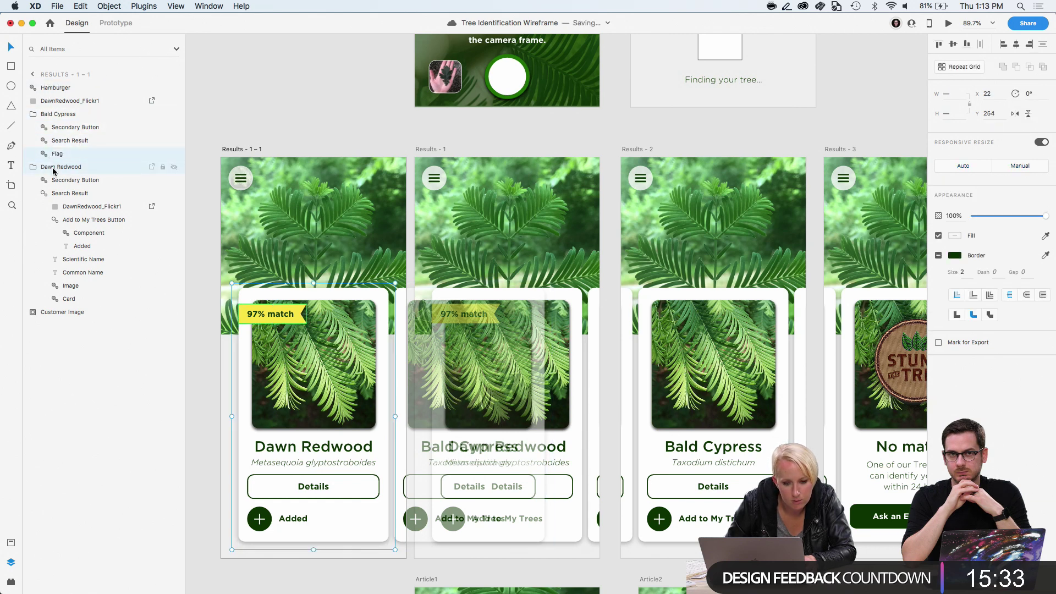
pyautogui.press('super+g')
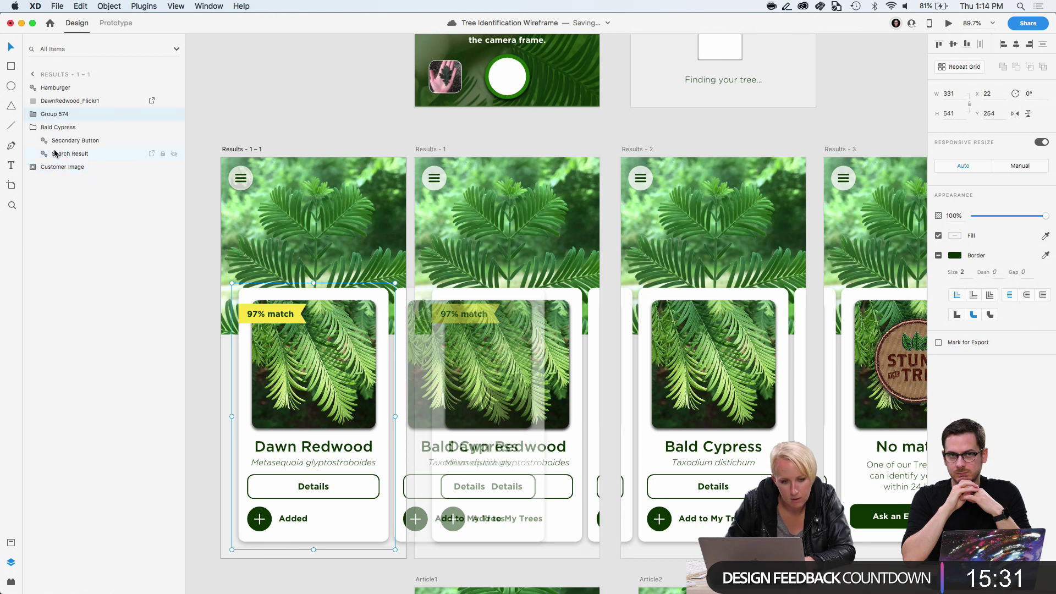
pyautogui.doubleClick(55, 114)
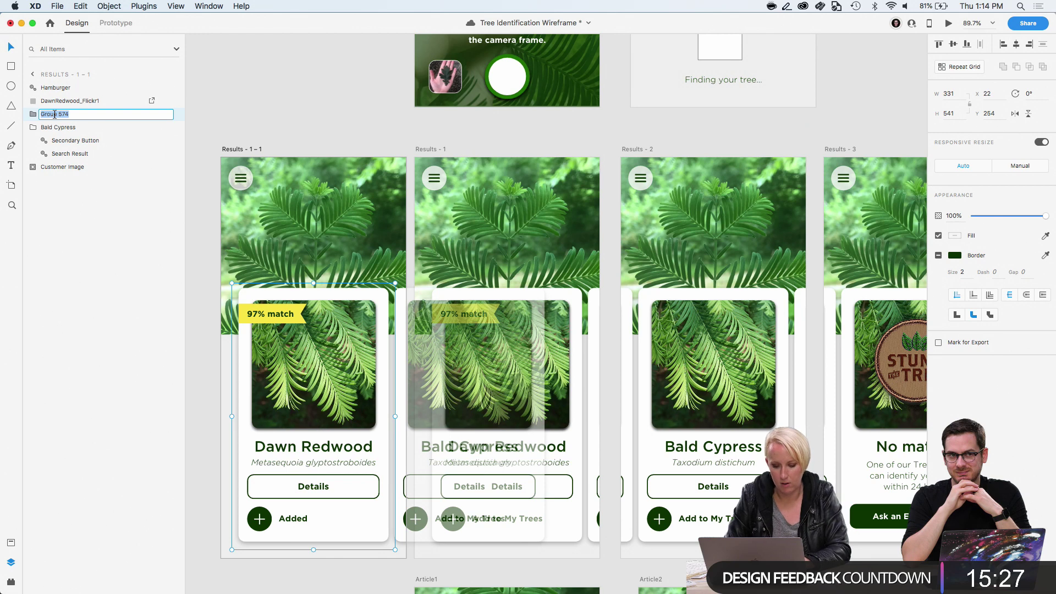
pyautogui.write('Resu')
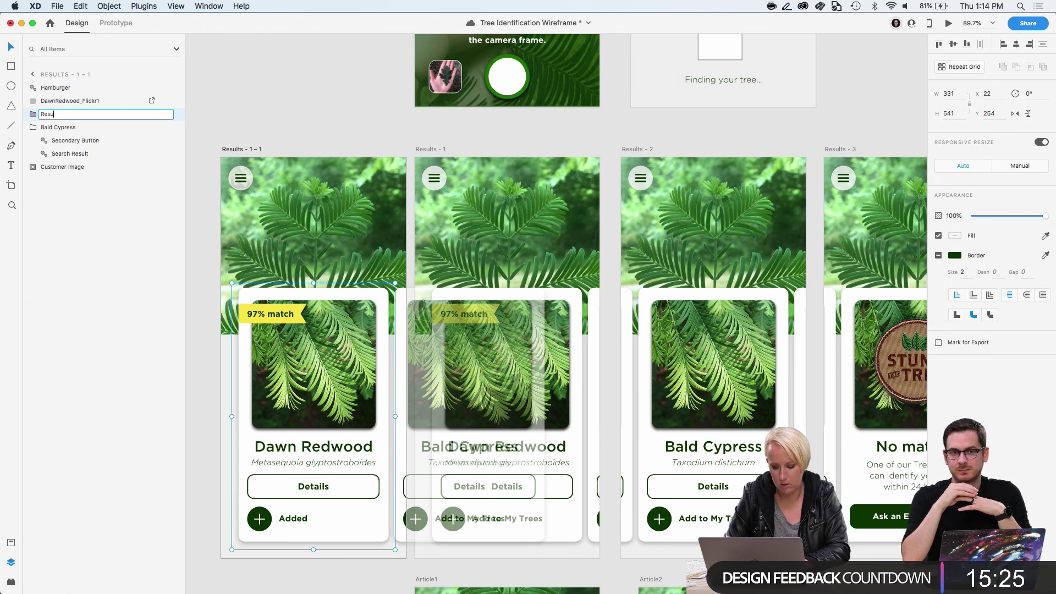
pyautogui.write('lts - 1')
pyautogui.press('Return')
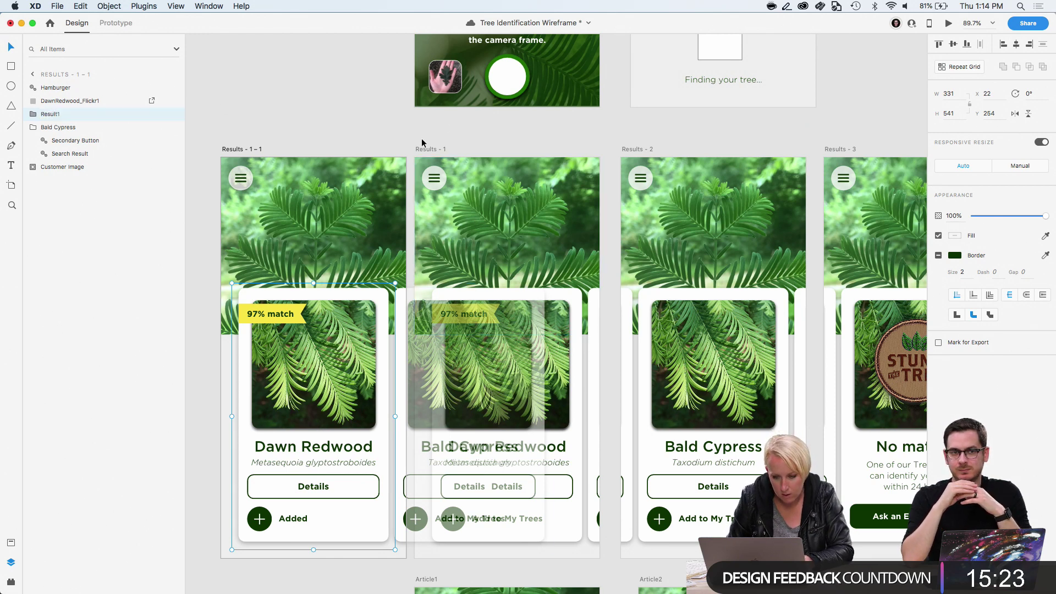
# Rename the group holding the Dawn Redwood card and flag on Results - 1 as Result1
pyautogui.click(384, 149)
pyautogui.click(469, 352)
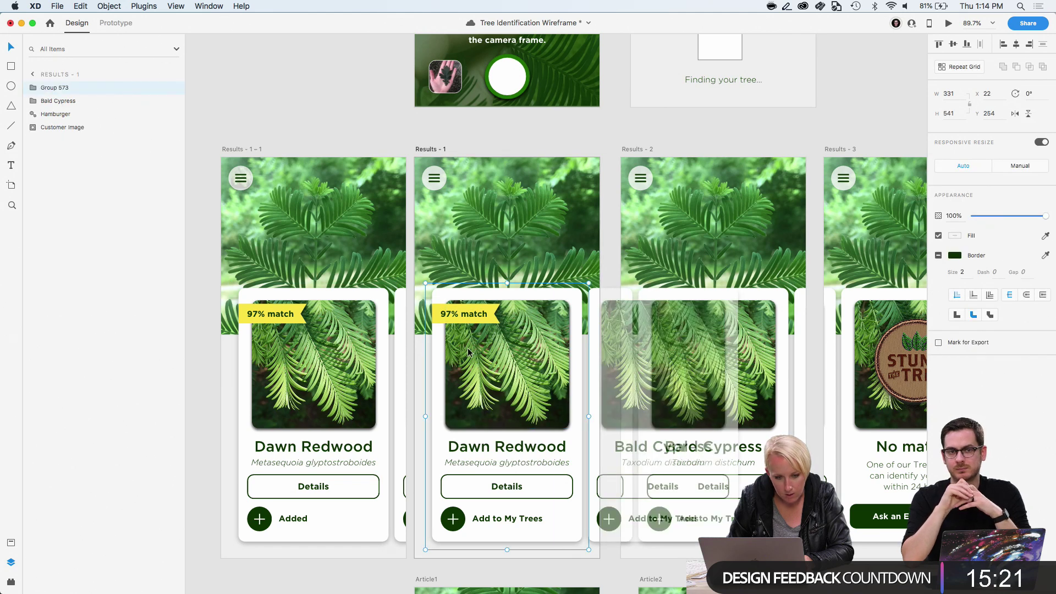
pyautogui.click(32, 88)
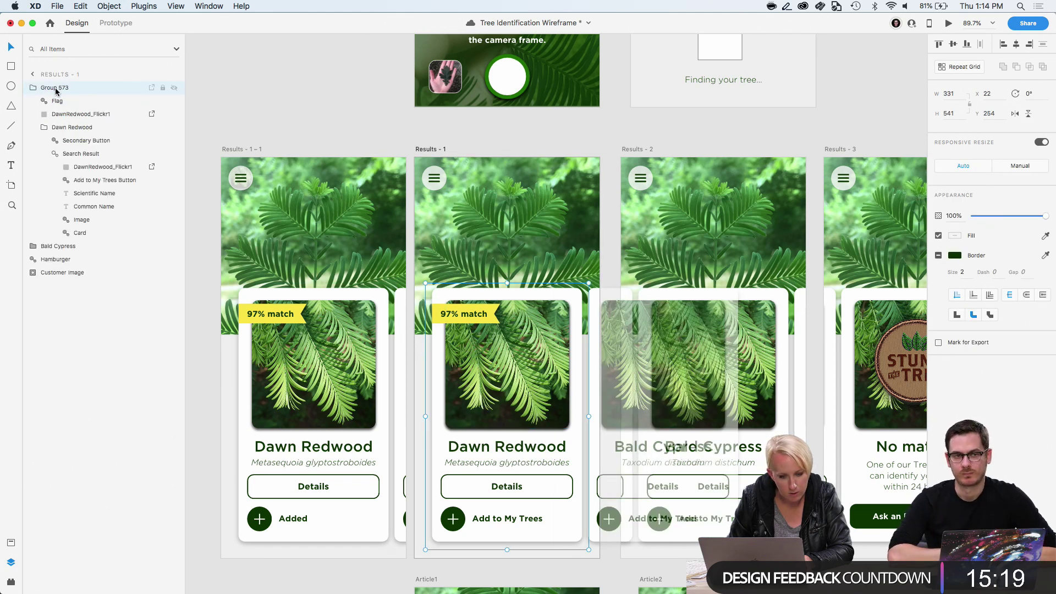
pyautogui.doubleClick(57, 88)
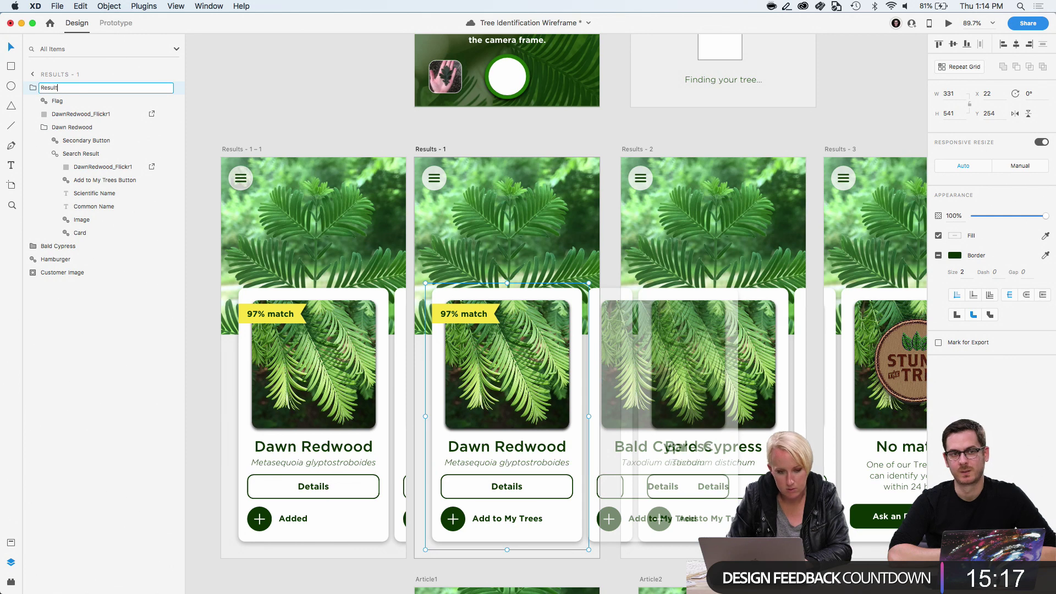
pyautogui.write('Result1')
pyautogui.press('Return')
pyautogui.click(318, 111)
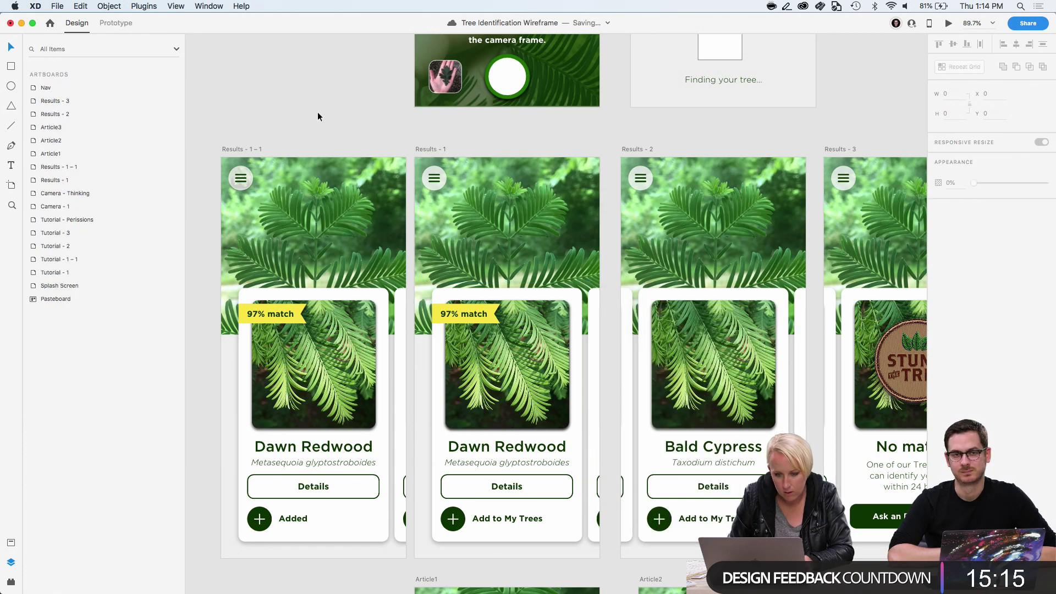
# Preview the prototype from Results - 1, swiping to the Bald Cypress card and back, and test the Add to My Trees button
pyautogui.click(428, 147)
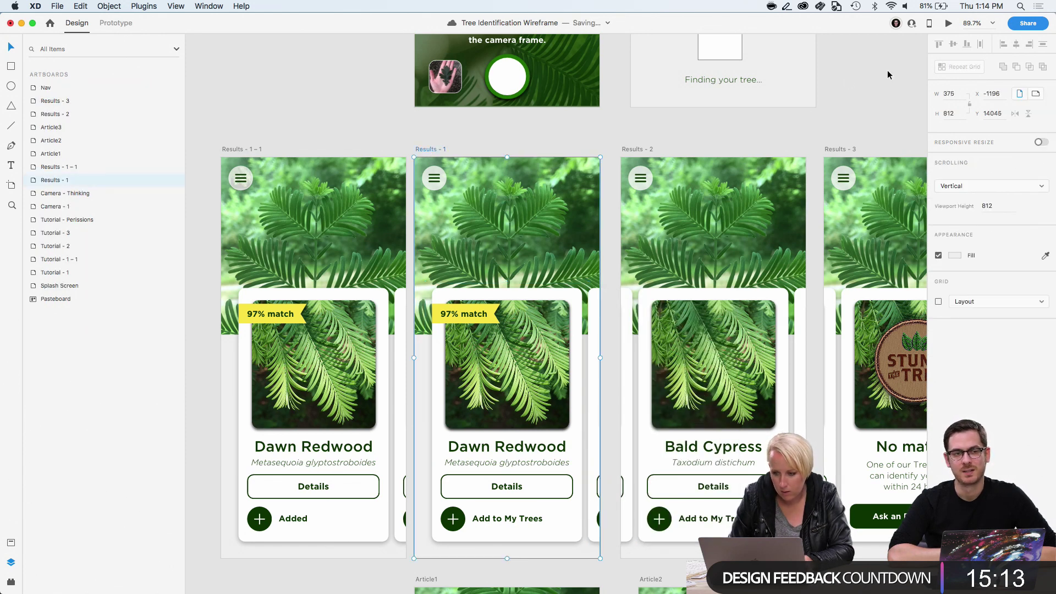
pyautogui.click(948, 23)
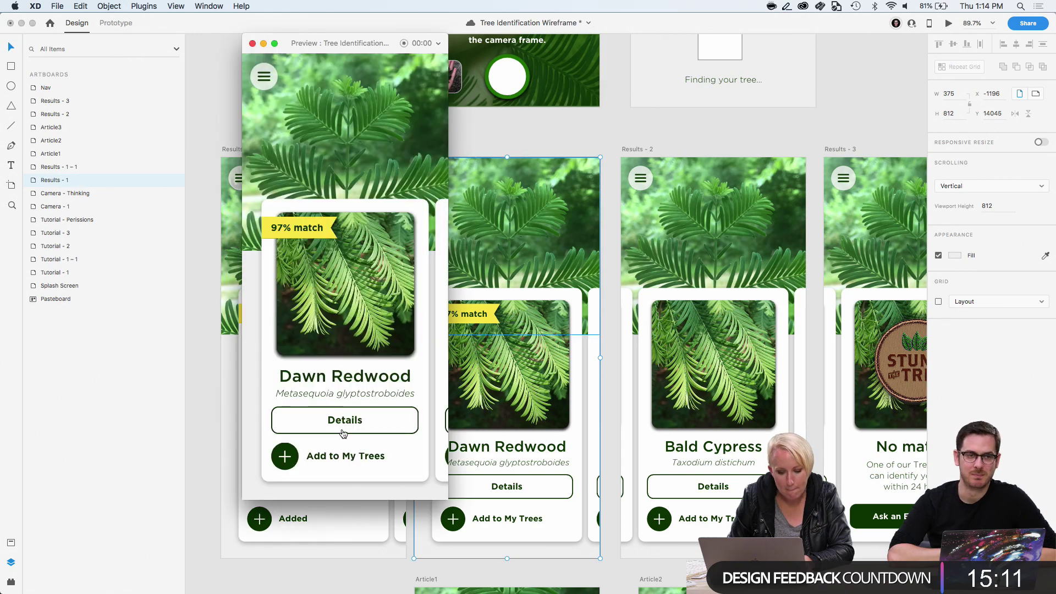
pyautogui.hscroll(5, 353, 335)
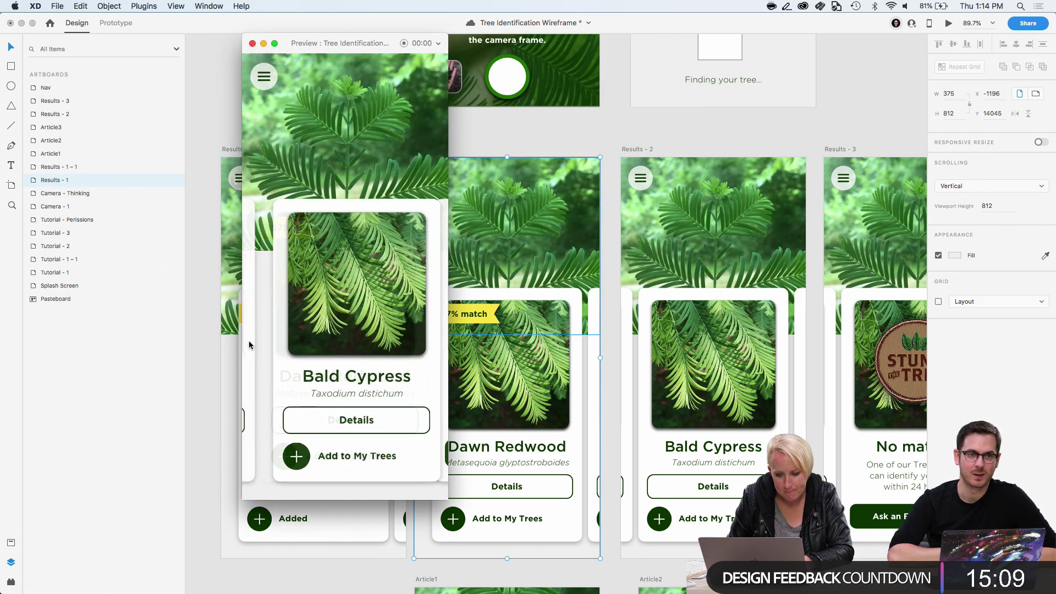
pyautogui.hscroll(-5, 341, 353)
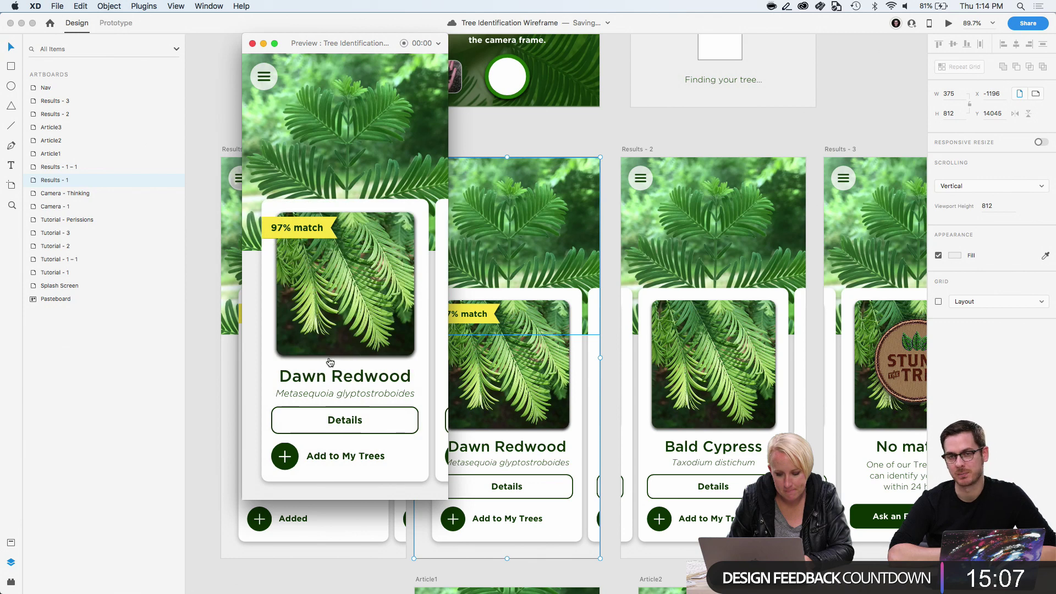
pyautogui.click(285, 457)
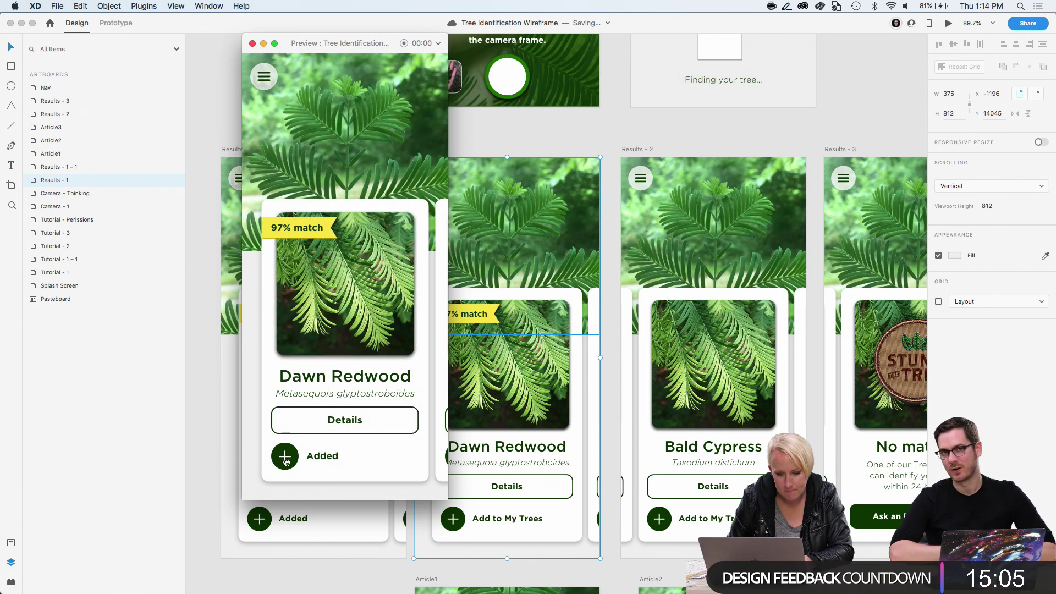
pyautogui.click(214, 435)
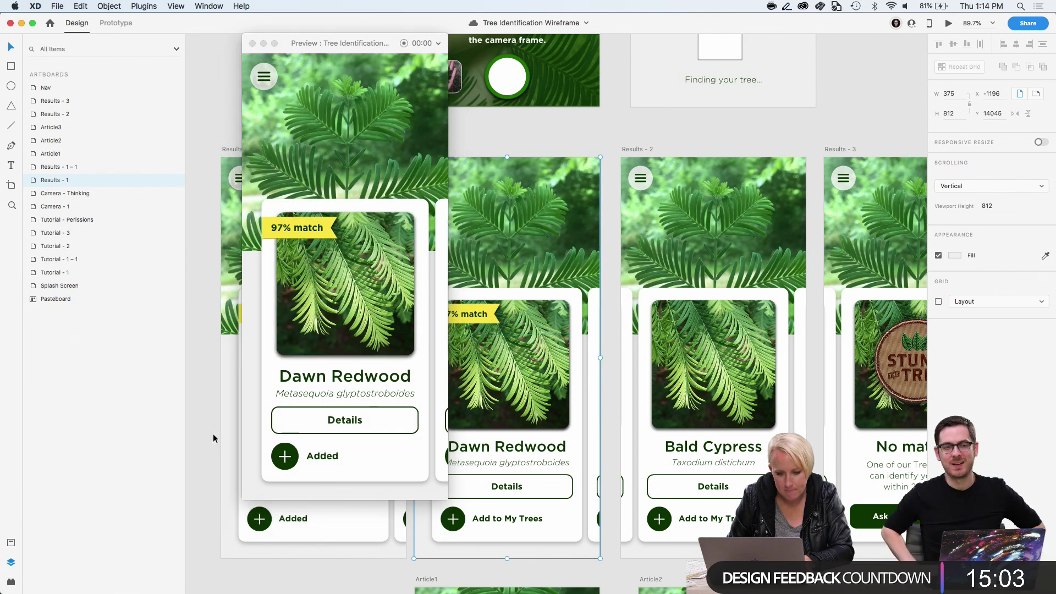
pyautogui.click(264, 42)
# Examine the layers nested in Result1 on Results - 1 – 1, hiding and showing Search Result to check what it contains
pyautogui.click(255, 365)
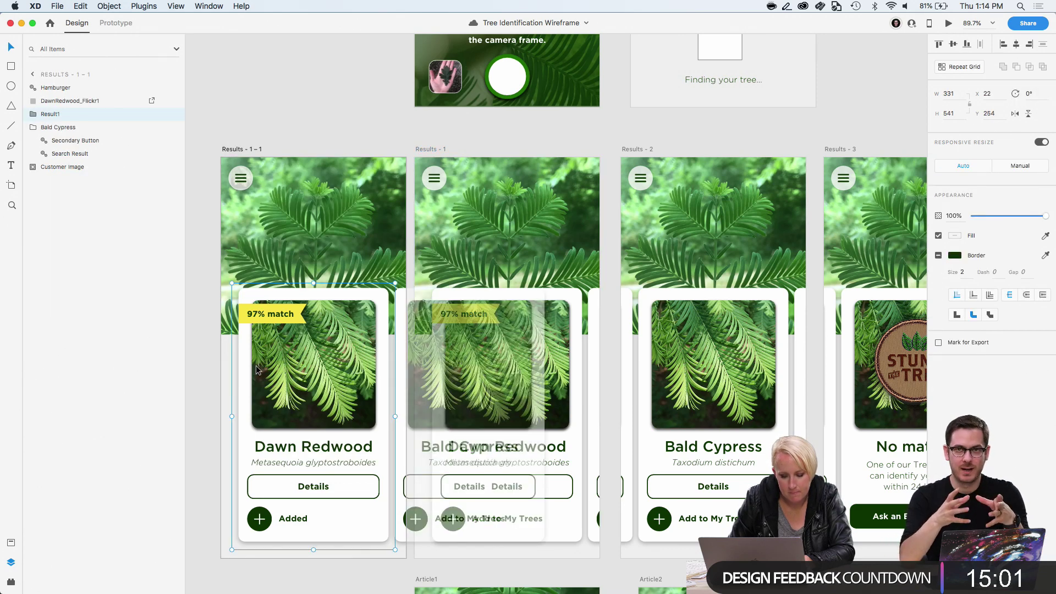
pyautogui.click(362, 123)
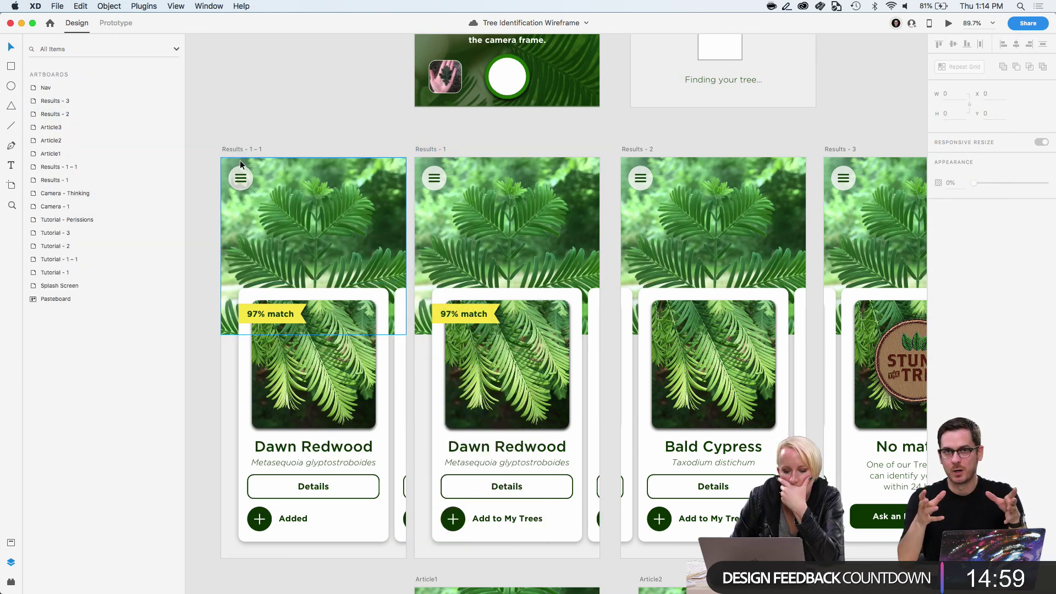
pyautogui.doubleClick(290, 377)
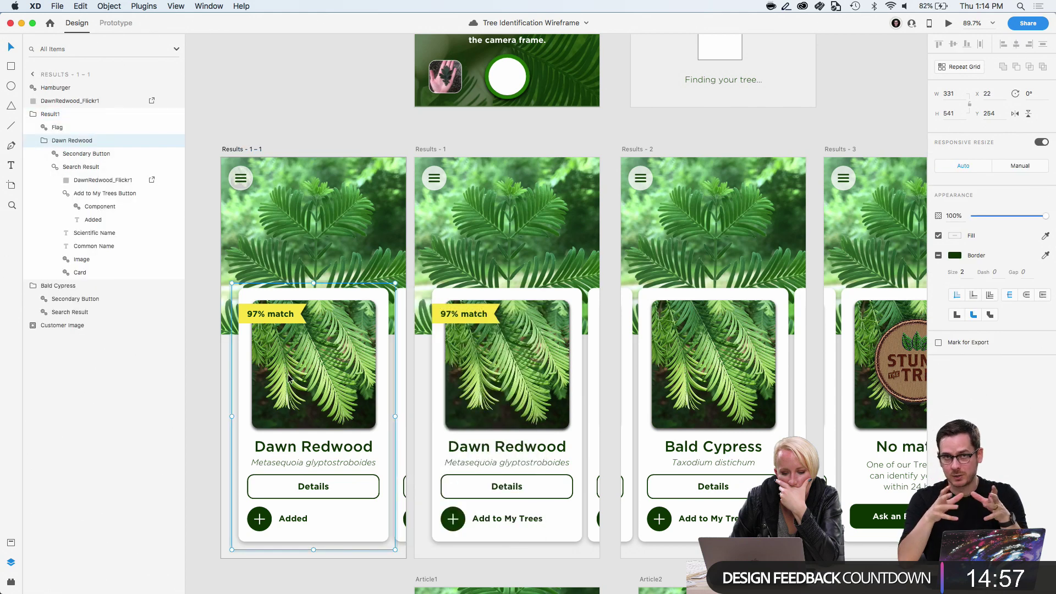
pyautogui.click(84, 154)
pyautogui.click(87, 168)
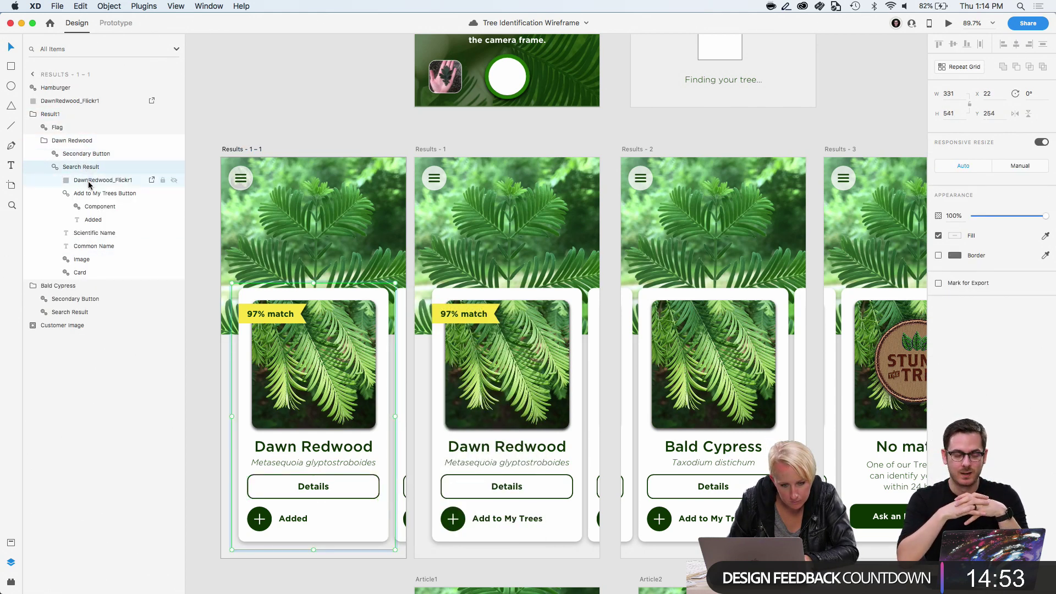
pyautogui.click(88, 181)
pyautogui.click(172, 167)
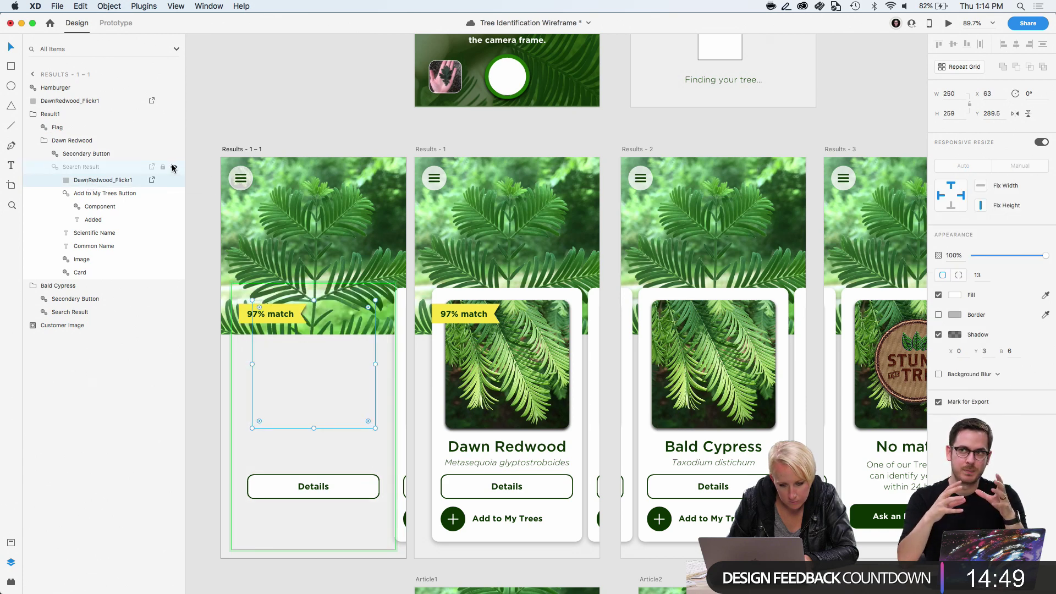
pyautogui.click(174, 167)
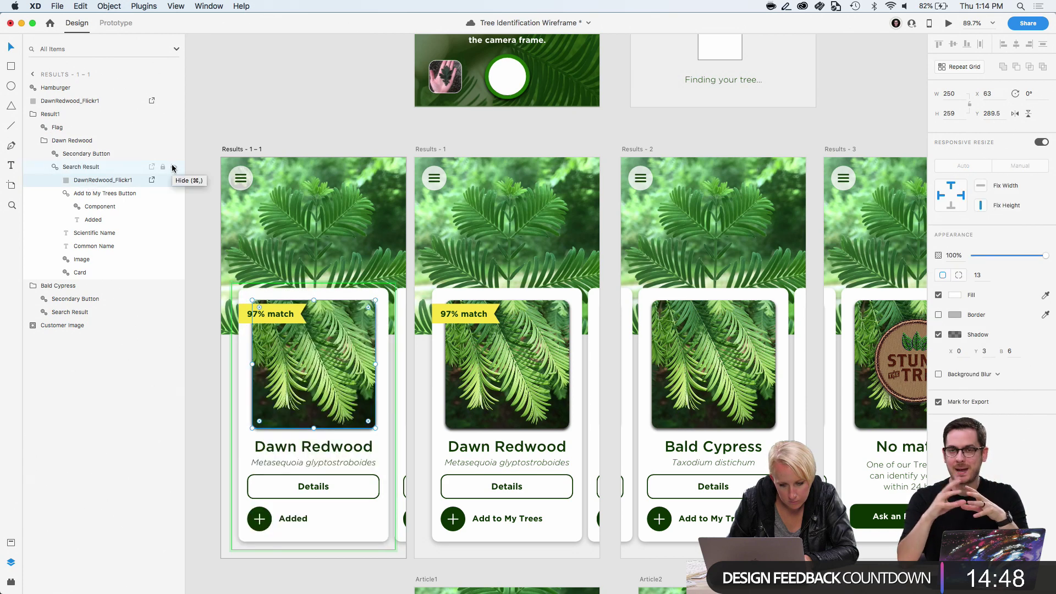
pyautogui.click(288, 118)
# Replace the Result1 group on Results - 1 – 1 with a copy of the Result1 group from Results - 1
pyautogui.click(443, 384)
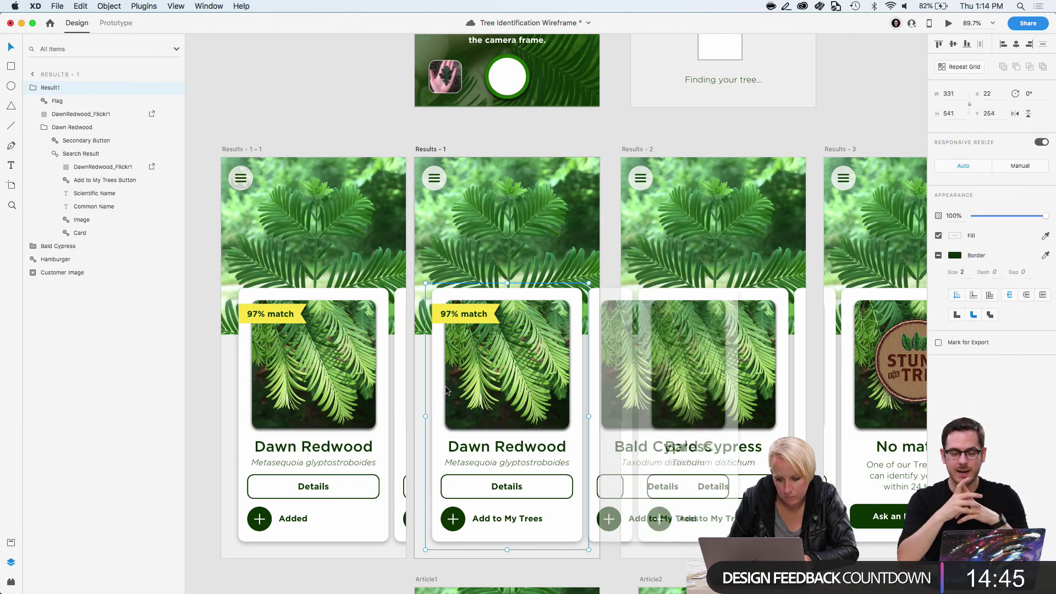
pyautogui.click(331, 434)
pyautogui.press('Delete')
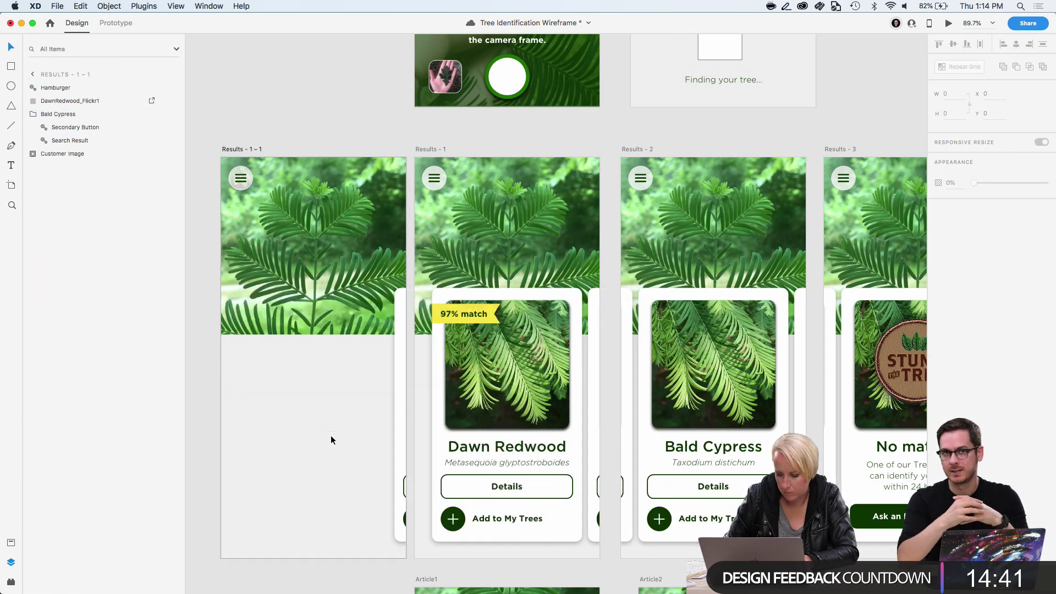
pyautogui.click(248, 148)
pyautogui.hotkey('ctrl', 'v')
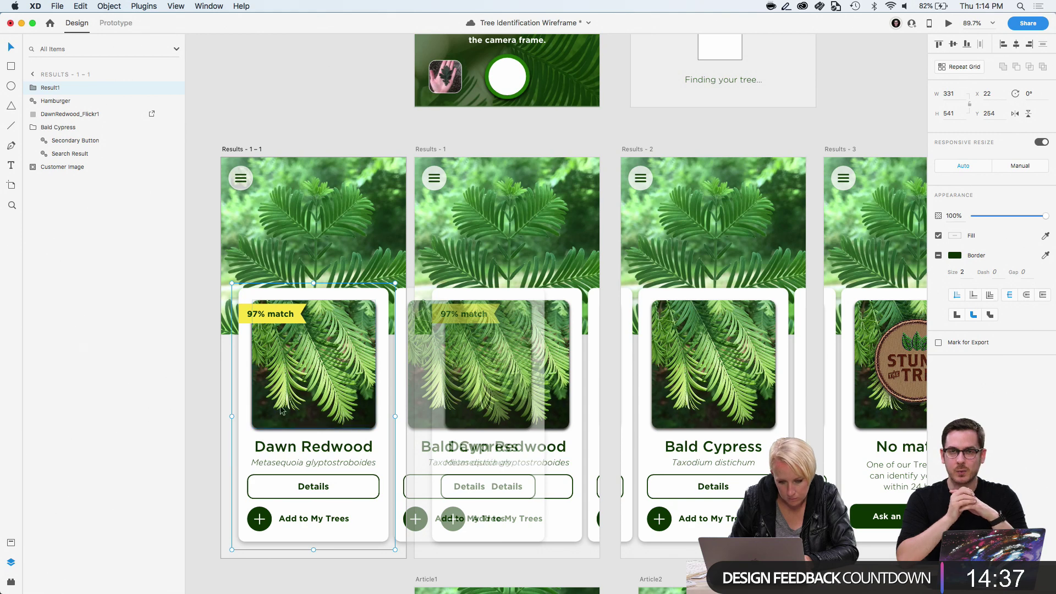
# Shrink Result1's DawnRedwood_Flickr1 image on Results - 1 – 1 to about 41 × 42 over the menu icon and move the Hamburger layer above Result1
pyautogui.click(34, 89)
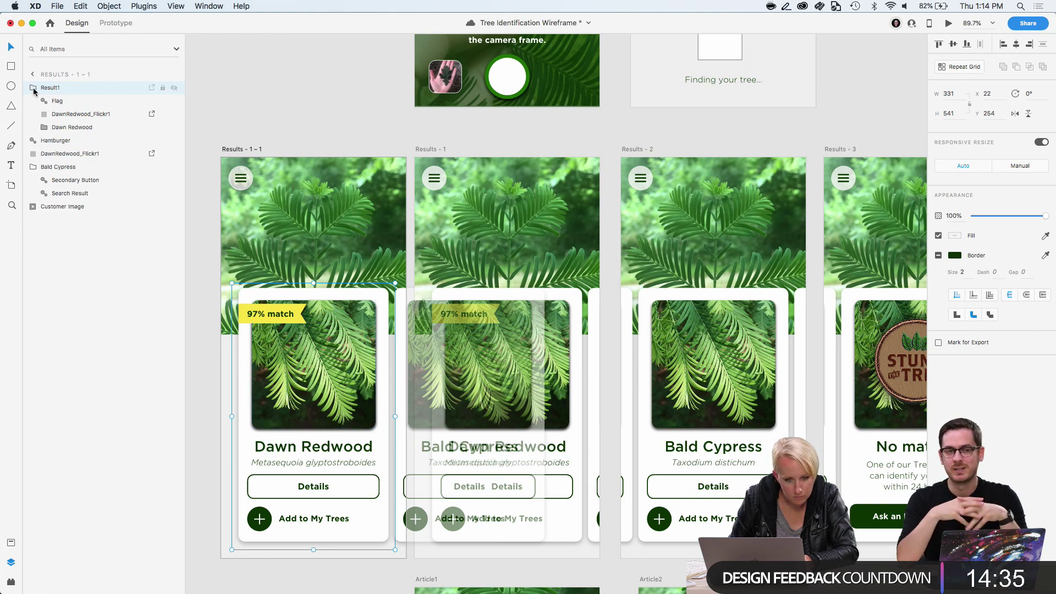
pyautogui.click(64, 117)
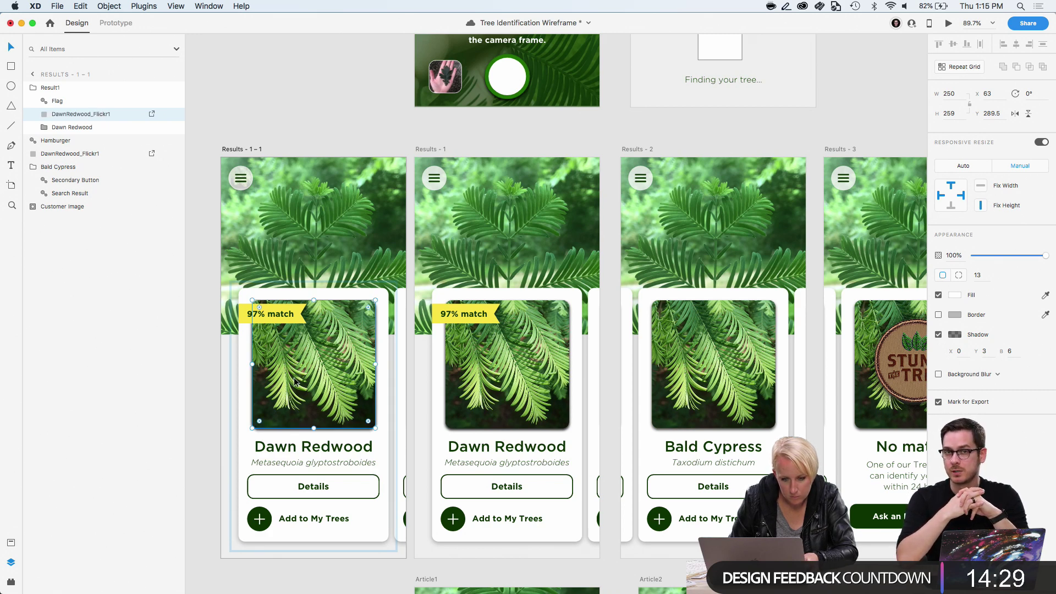
pyautogui.moveTo(295, 381); pyautogui.dragTo(270, 247)
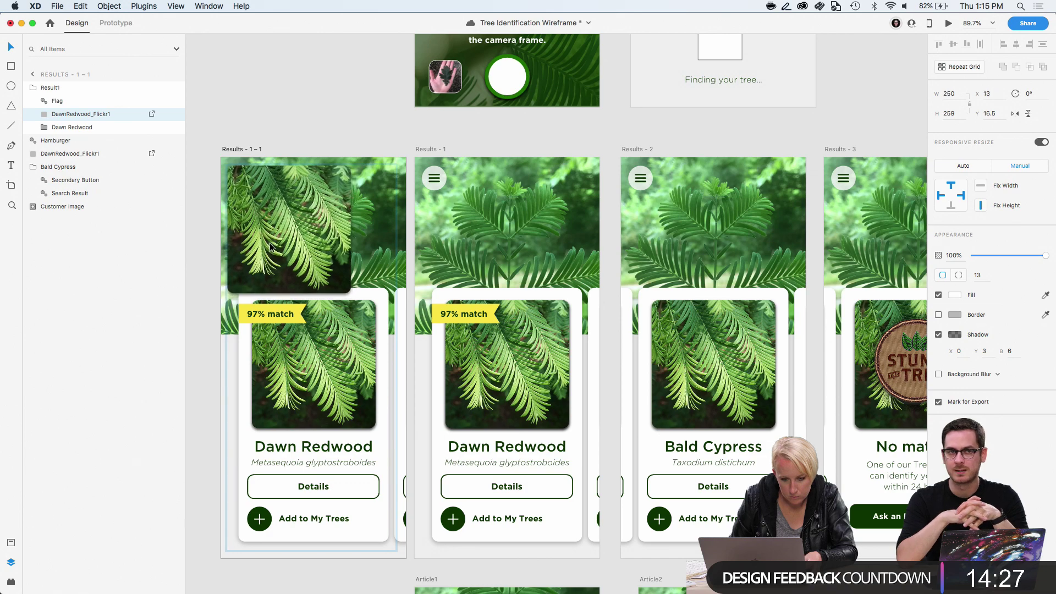
pyautogui.scroll(5, 270, 247)
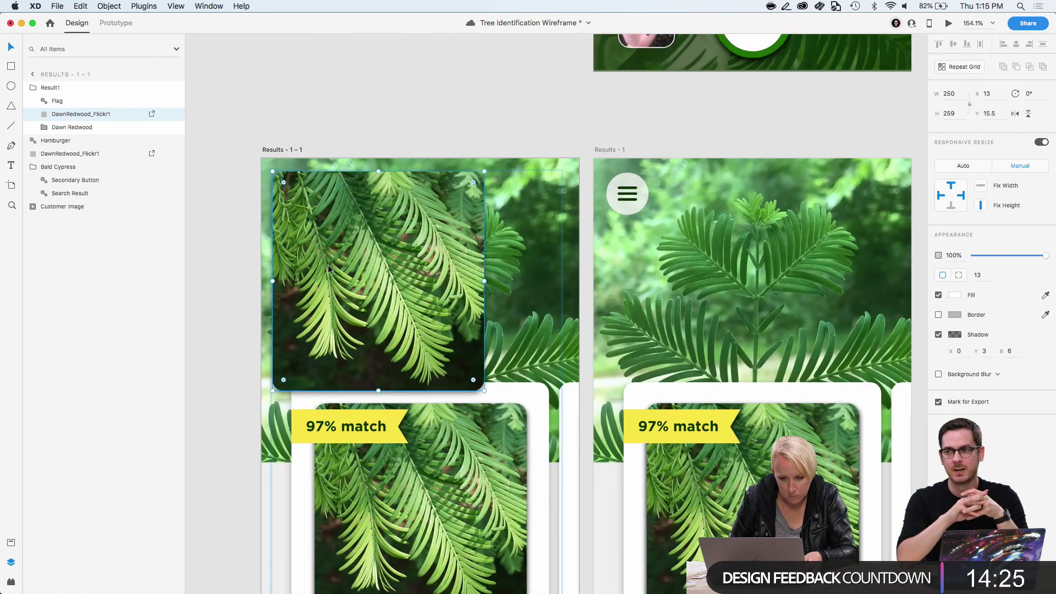
pyautogui.moveTo(328, 265)
pyautogui.mouseDown()
pyautogui.moveTo(342, 265)
pyautogui.moveTo(331, 264)
pyautogui.mouseUp()
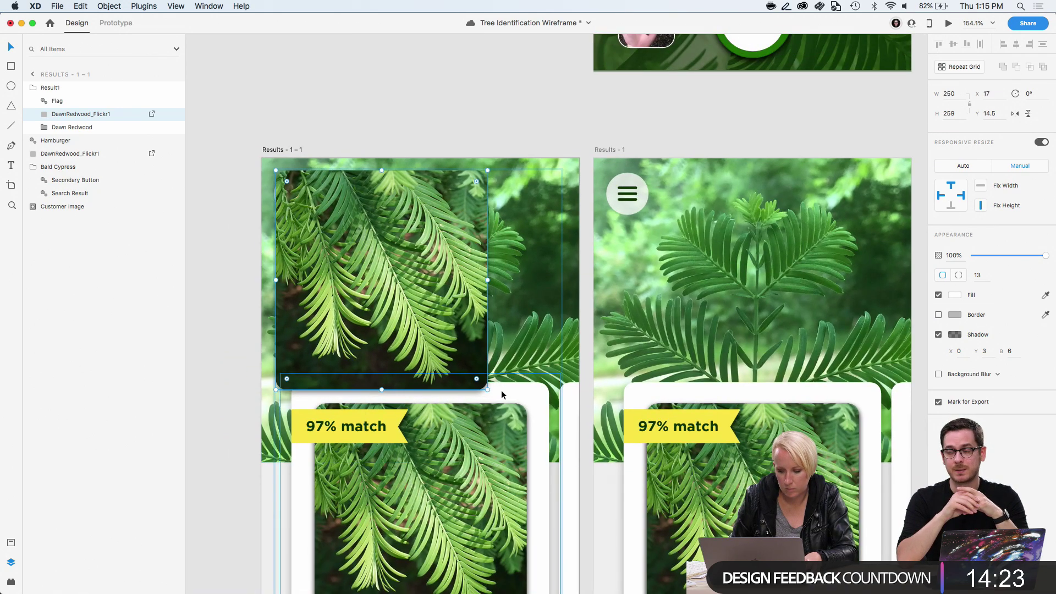
pyautogui.moveTo(488, 390); pyautogui.dragTo(293, 198)
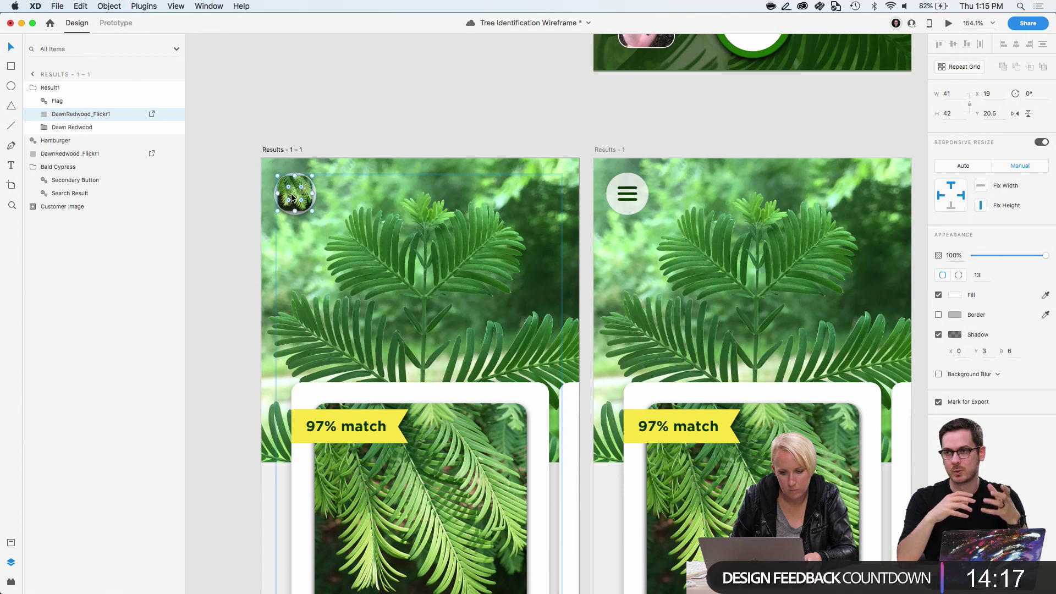
pyautogui.moveTo(55, 141); pyautogui.dragTo(62, 82)
pyautogui.click(317, 108)
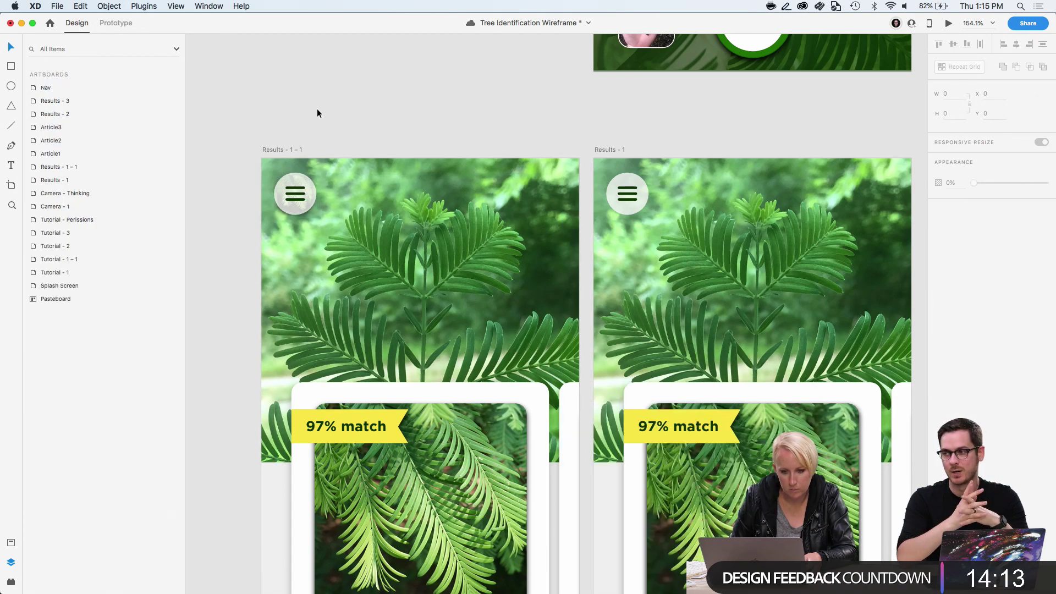
# Preview the prototype from Results - 1 to test the Add to My Trees transition, and close the preview
pyautogui.scroll(-5, 317, 108)
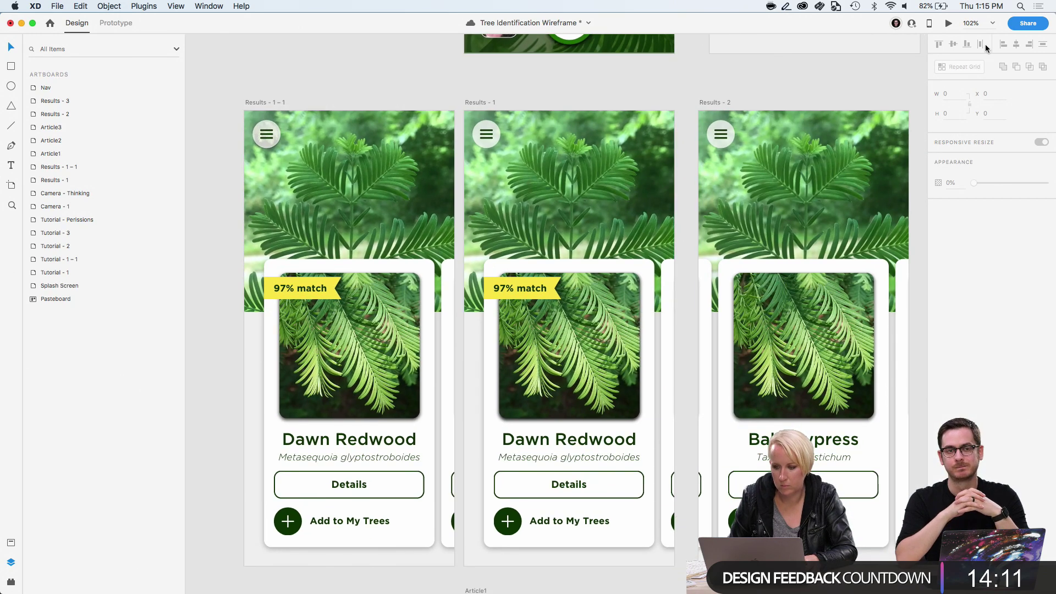
pyautogui.click(948, 24)
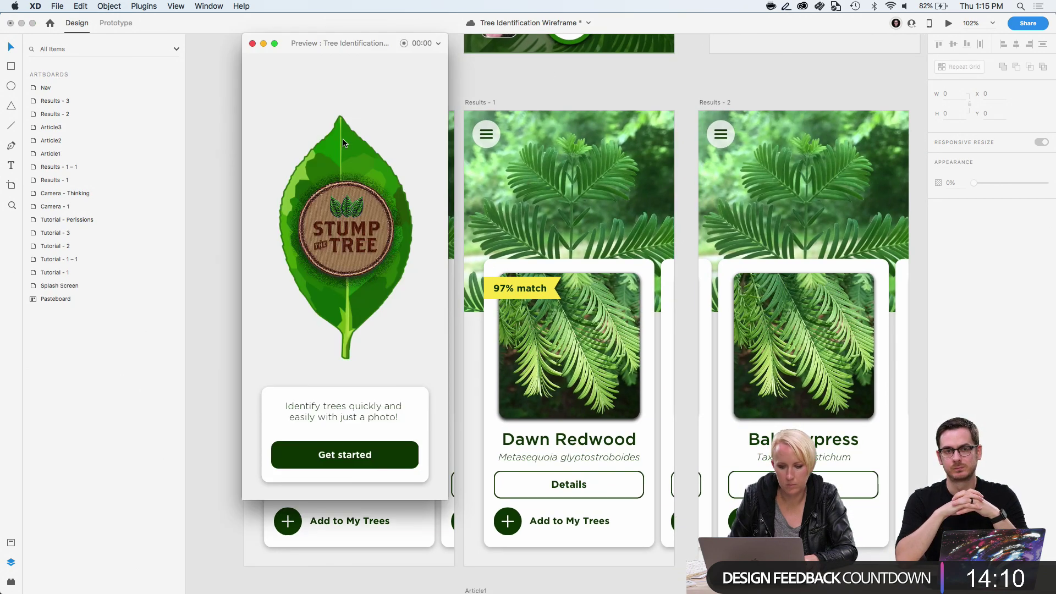
pyautogui.click(252, 44)
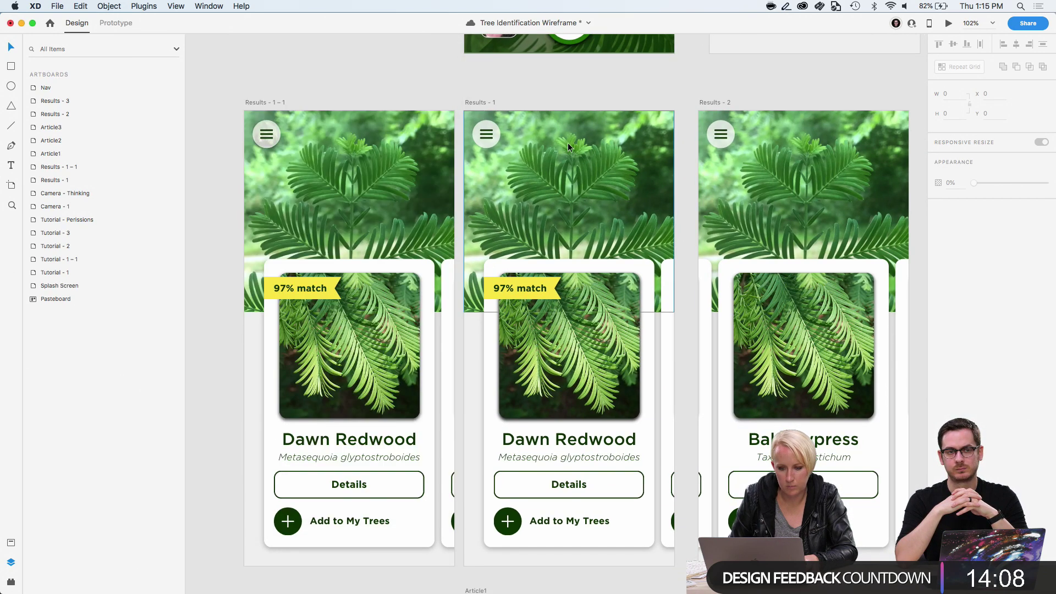
pyautogui.click(948, 23)
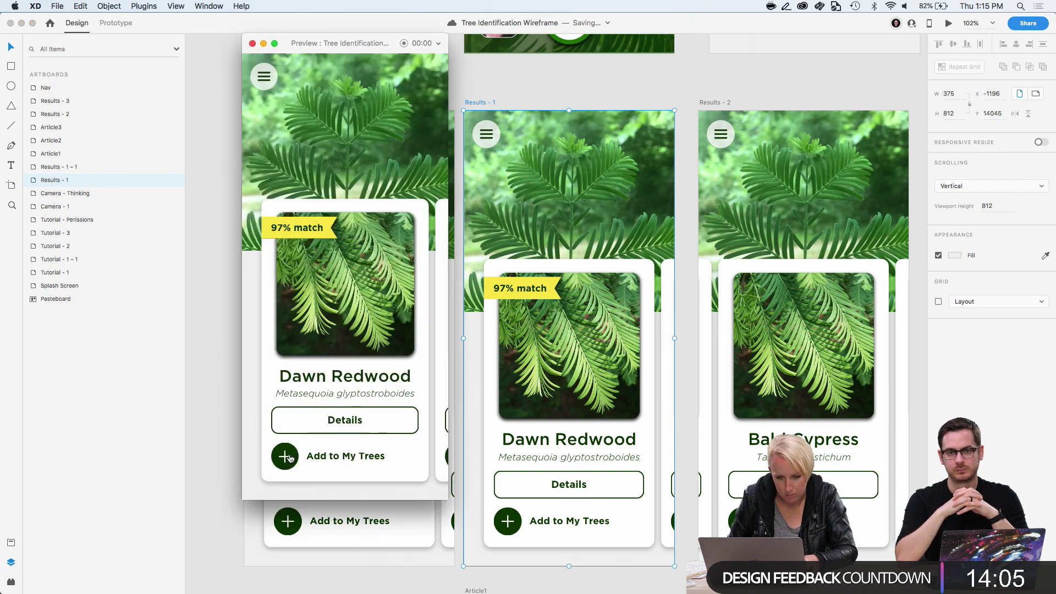
pyautogui.click(252, 44)
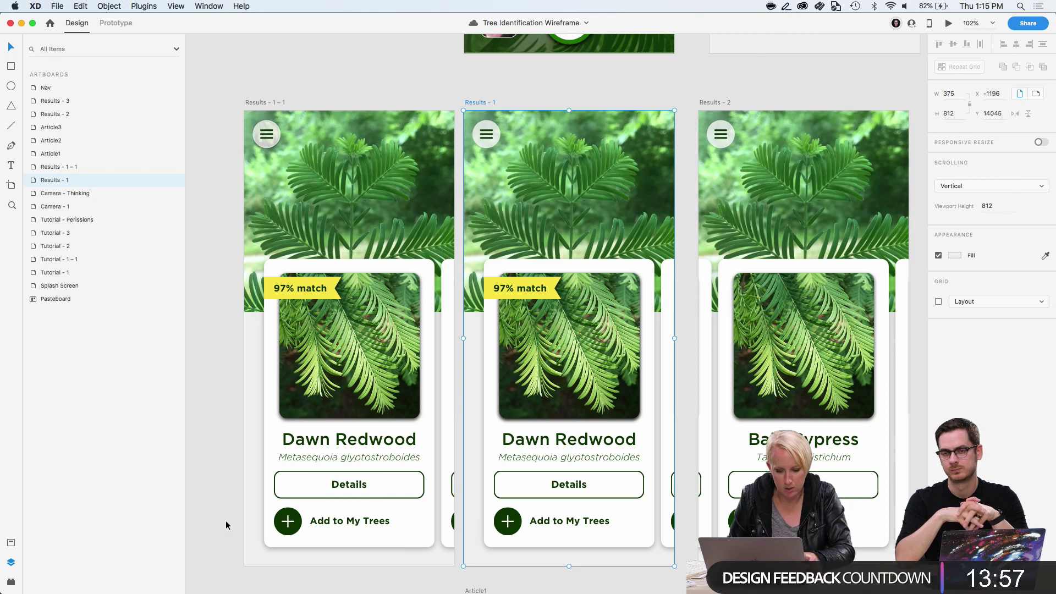
# Change the Add to My Trees button text on the Results - 1 – 1 card to "Added"
pyautogui.doubleClick(342, 523)
pyautogui.doubleClick(342, 522)
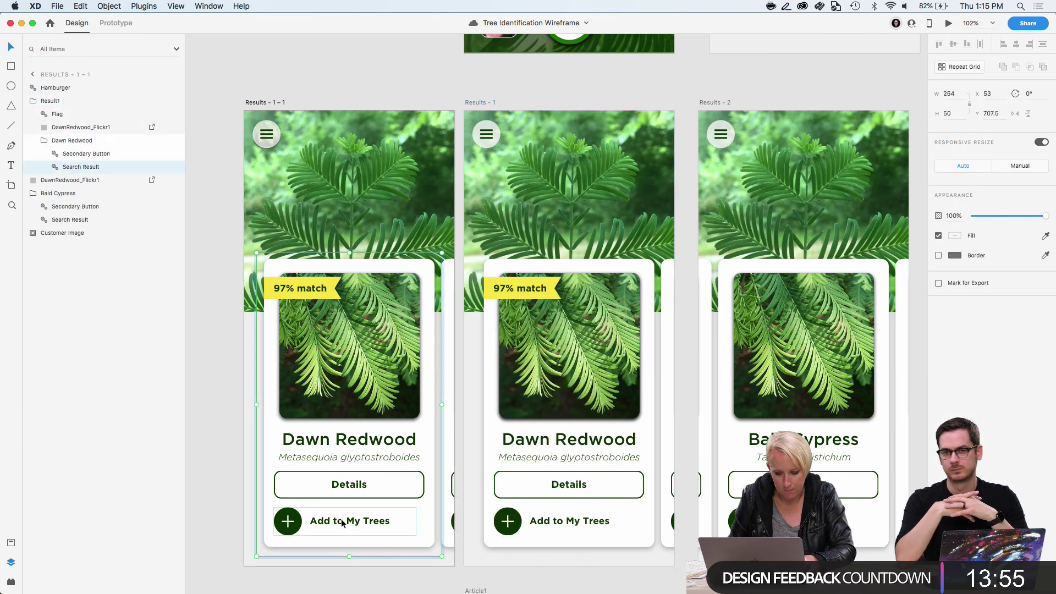
pyautogui.doubleClick(341, 523)
pyautogui.doubleClick(341, 522)
pyautogui.doubleClick(342, 522)
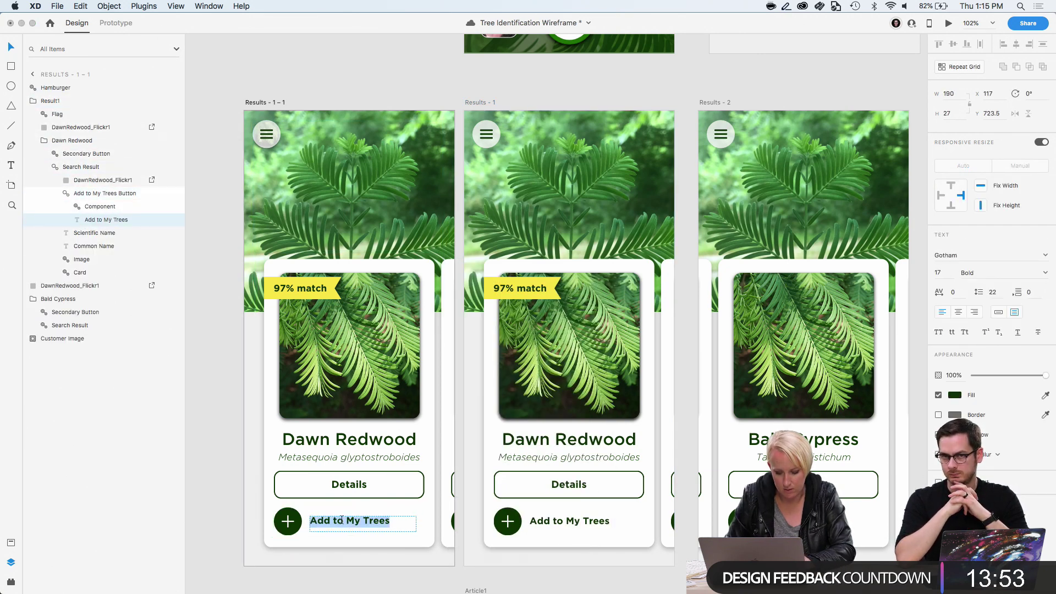
pyautogui.write('Added')
pyautogui.press('Escape')
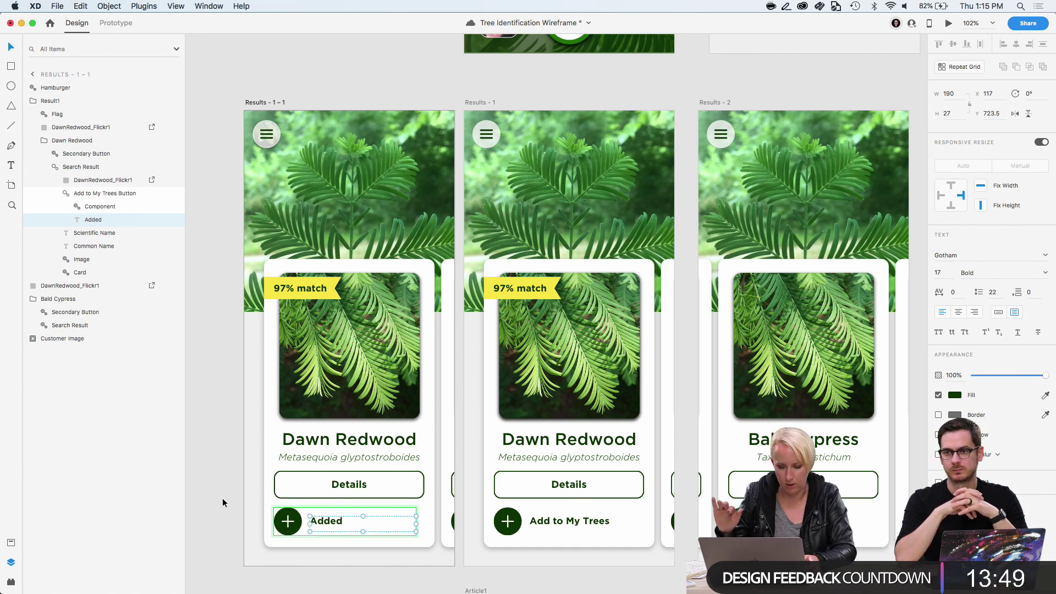
pyautogui.click(223, 500)
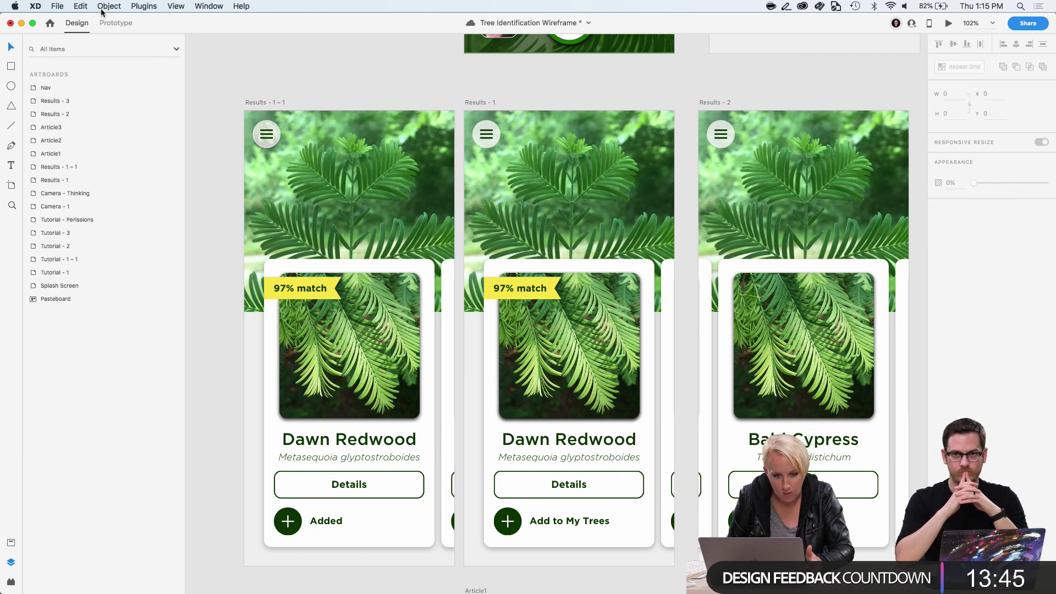
# Link the Dawn Redwood group on Results - 1 – 1 to Results - 2 with a Drag trigger and Auto-Animate
pyautogui.click(115, 23)
pyautogui.click(374, 317)
pyautogui.doubleClick(374, 317)
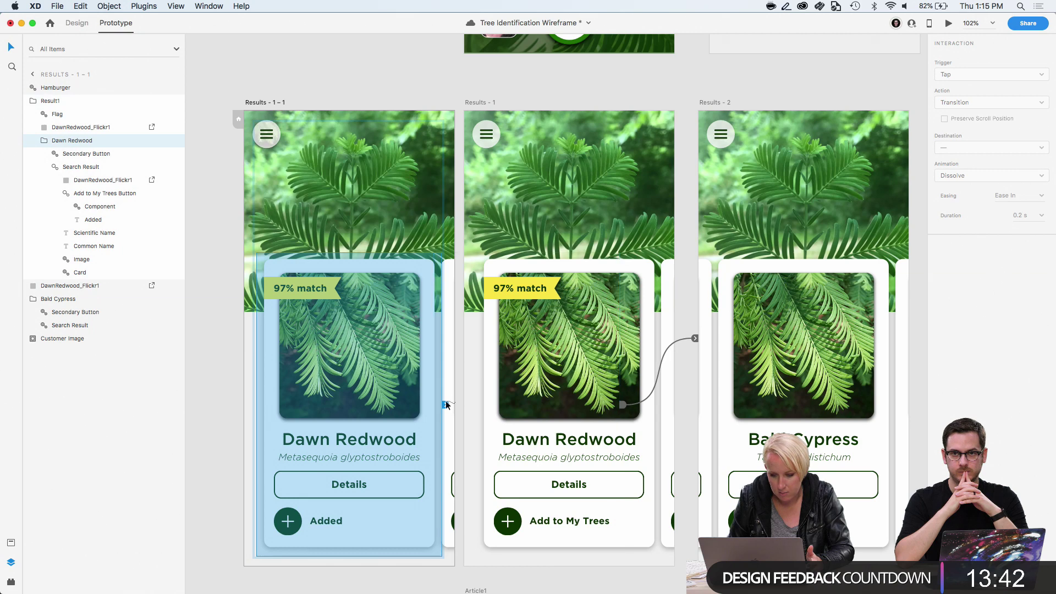
pyautogui.moveTo(445, 405); pyautogui.dragTo(697, 340)
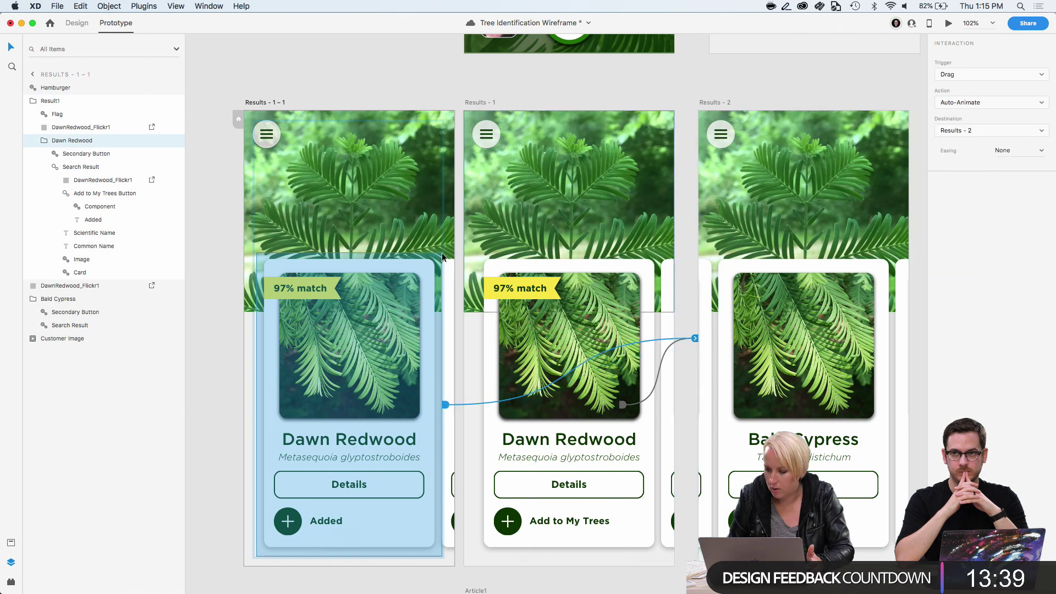
pyautogui.click(452, 319)
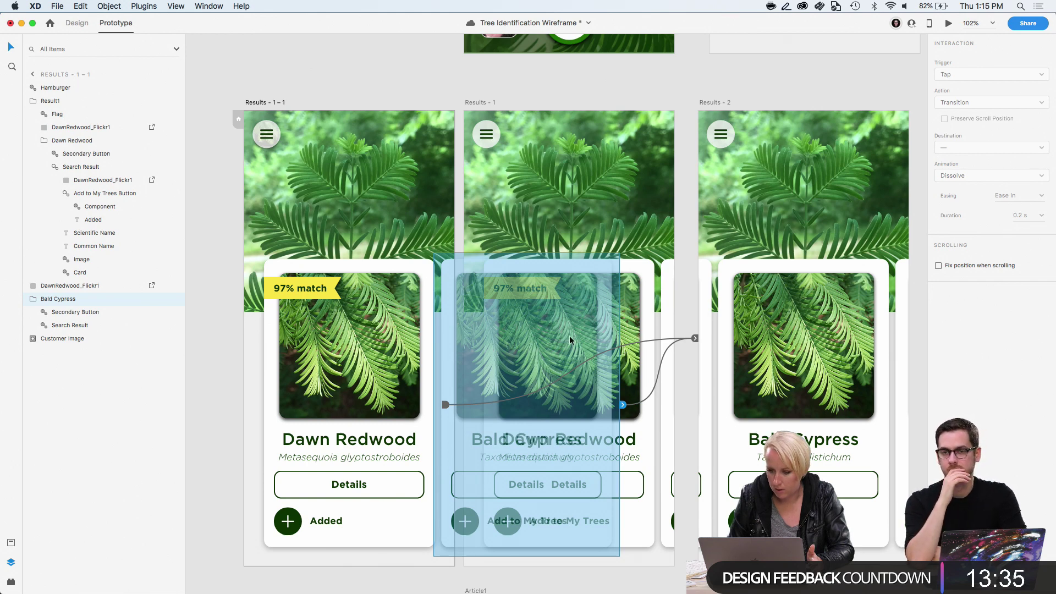
pyautogui.click(446, 405)
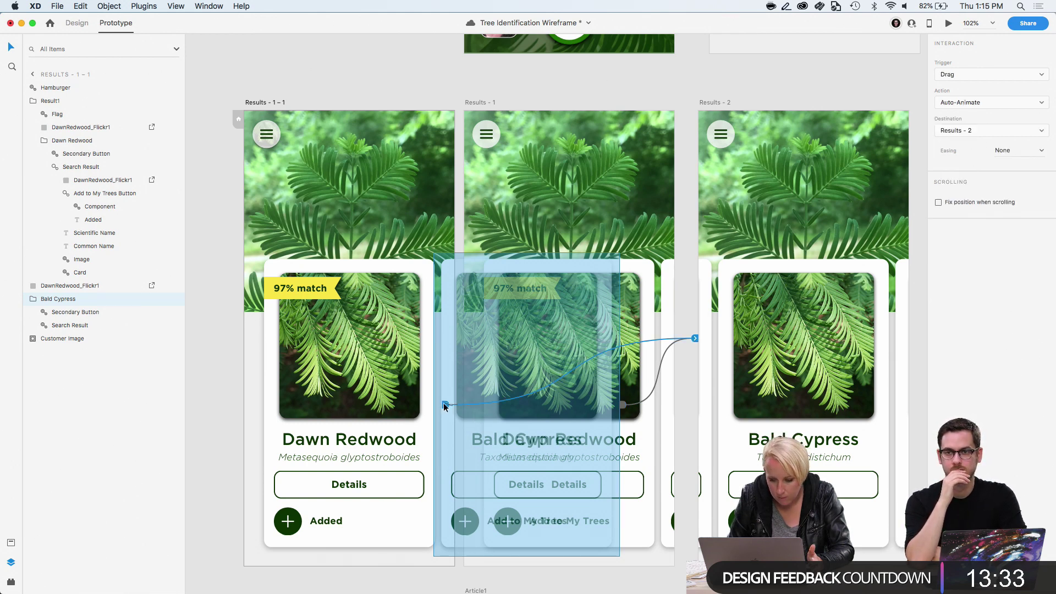
pyautogui.click(234, 58)
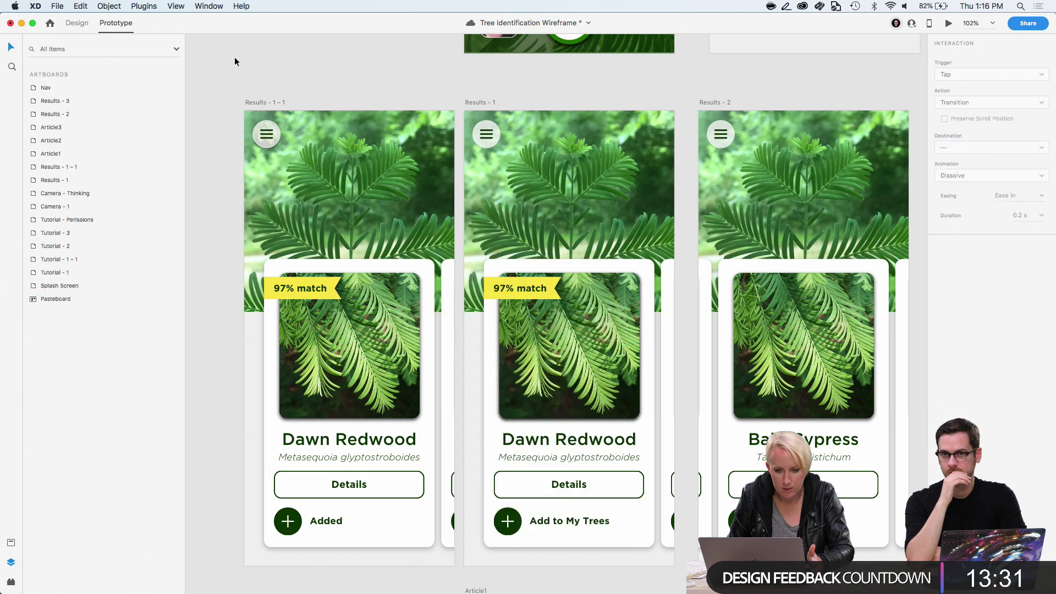
# Replace the Dawn Redwood group on Results - 2 with a copy of the Result1 group from Results - 1
pyautogui.hscroll(4, 522, 383)
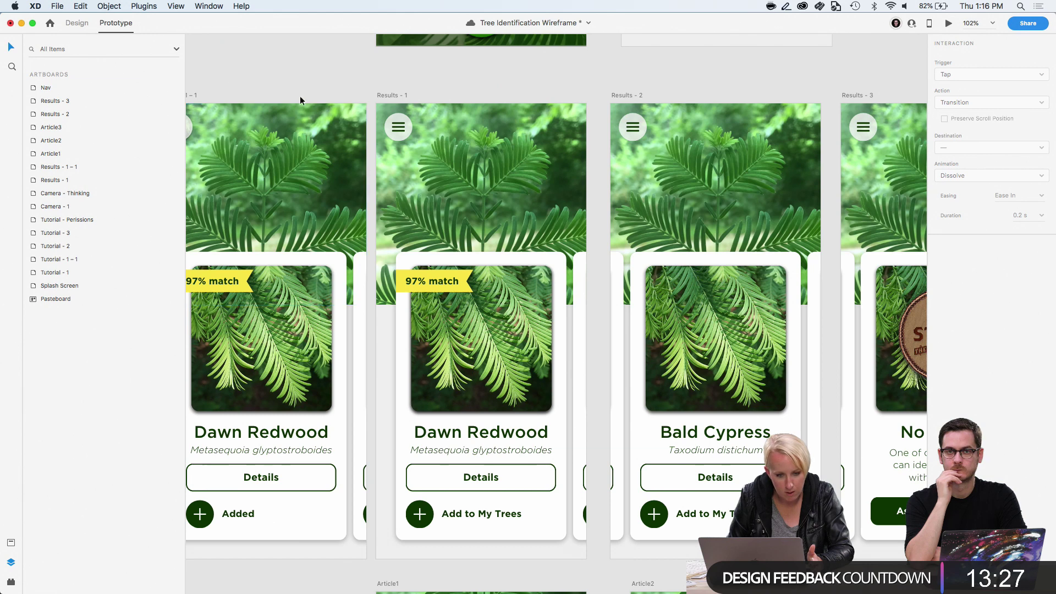
pyautogui.click(618, 319)
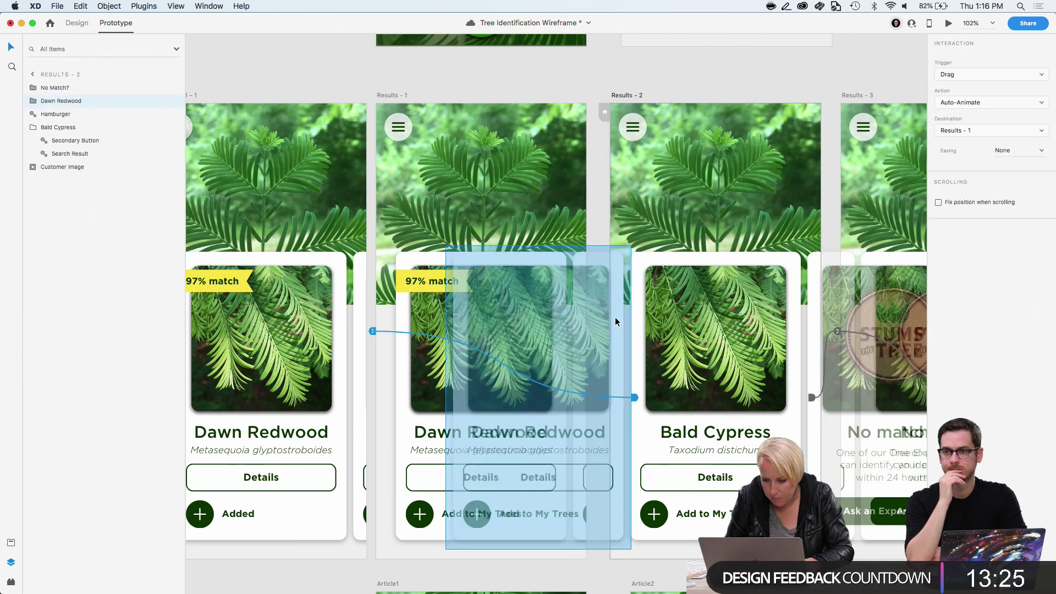
pyautogui.press('super+1')
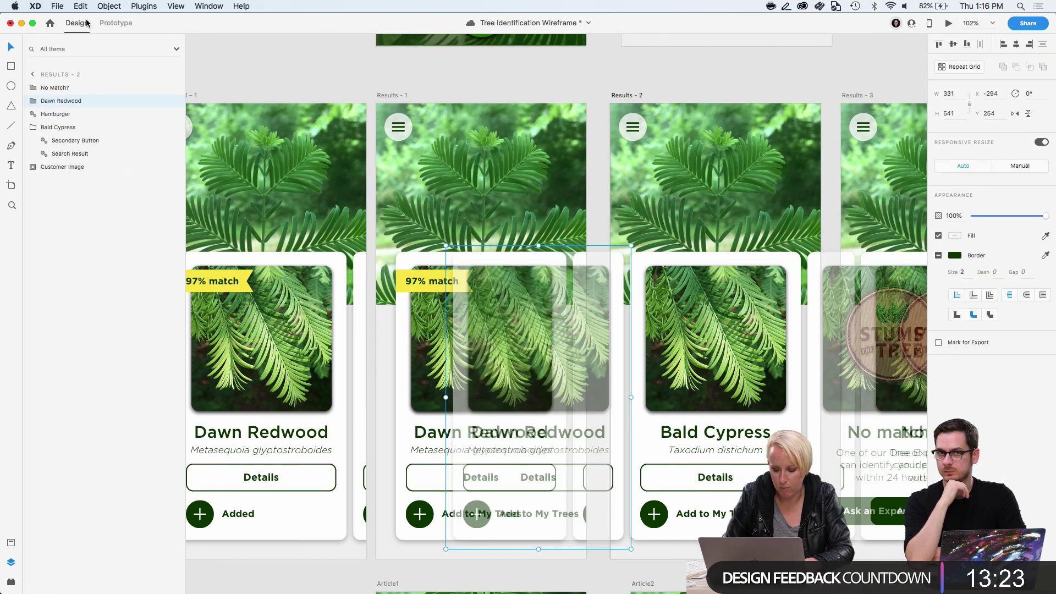
pyautogui.press('Delete')
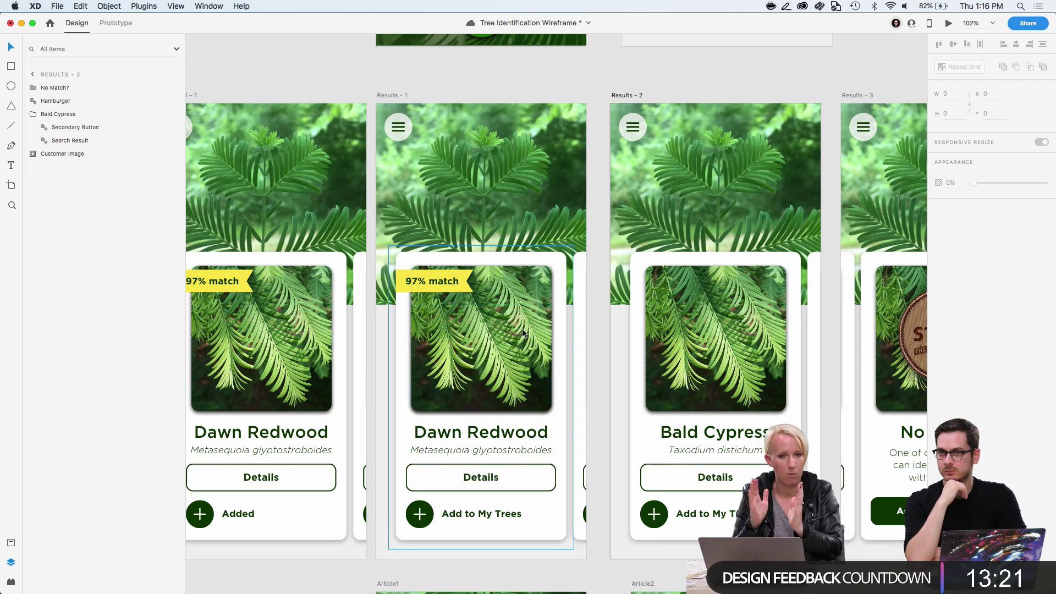
pyautogui.click(491, 367)
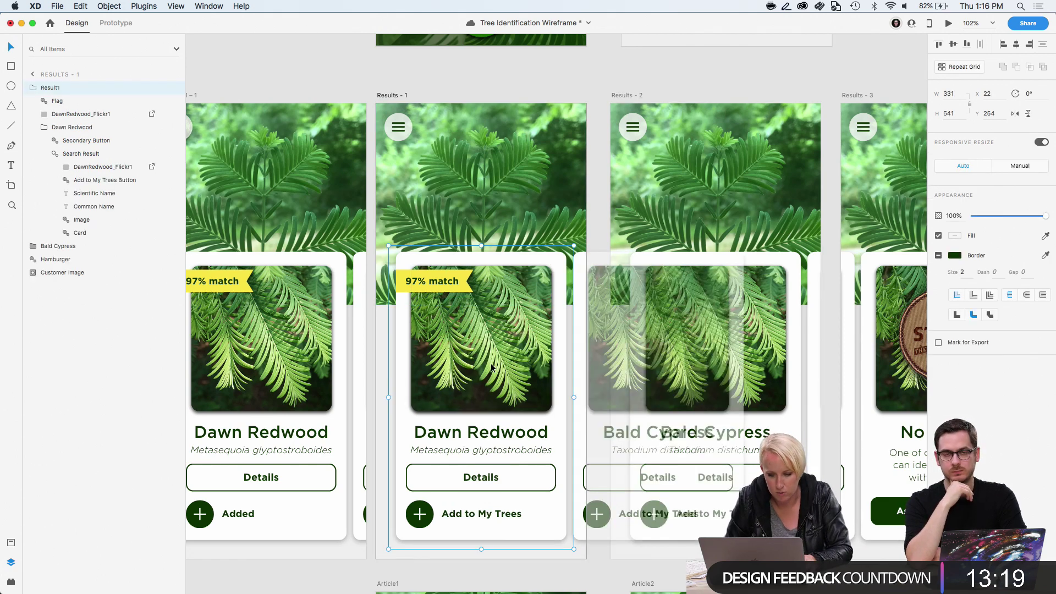
pyautogui.click(623, 96)
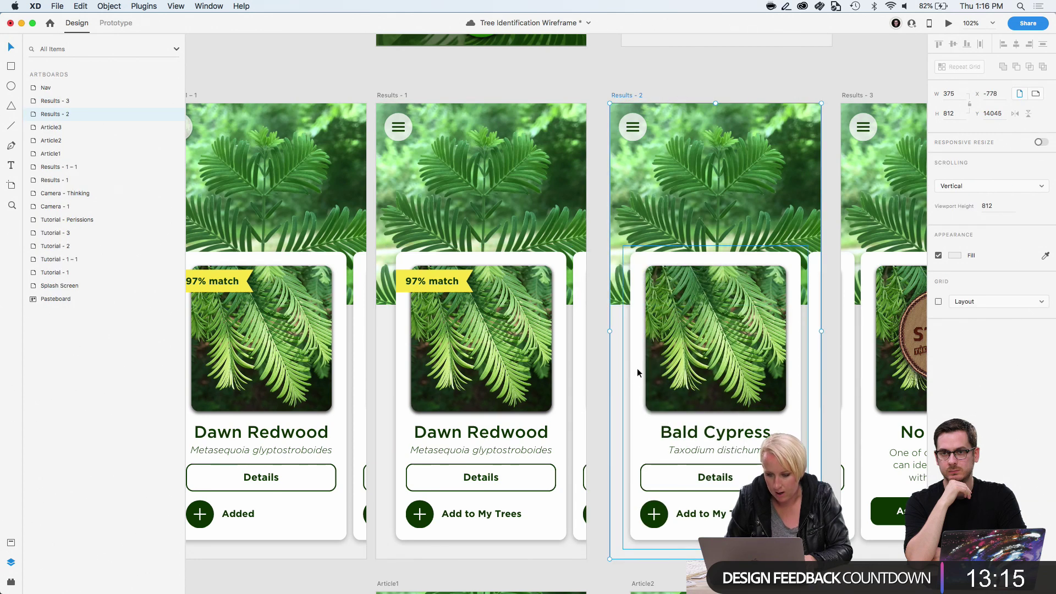
pyautogui.press('super+v')
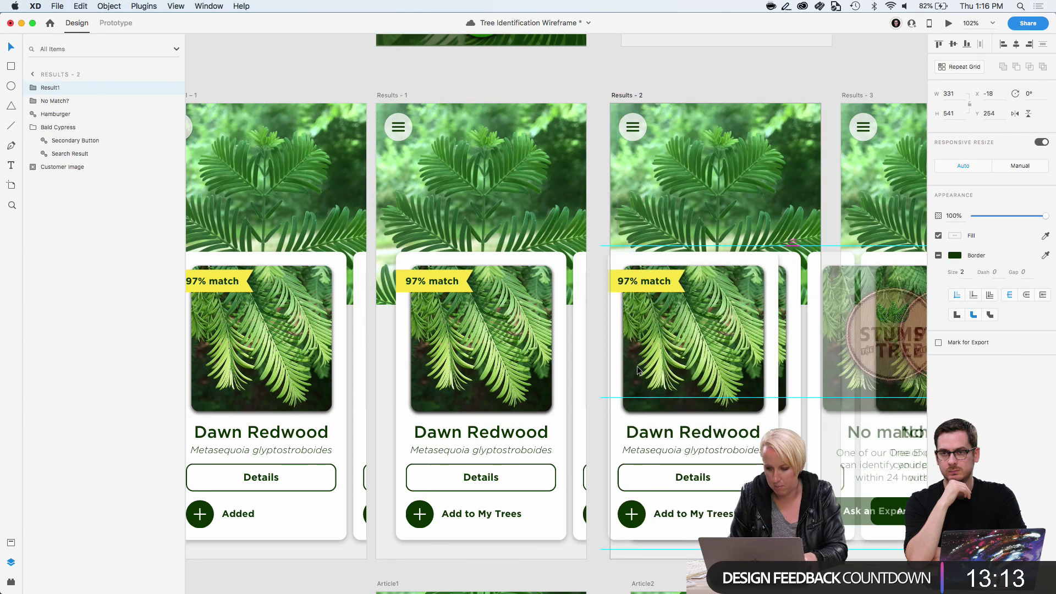
# Move the pasted Result1 group on Results - 2 left to X -294 and deselect it
pyautogui.hotkey('shift', 'Left')
pyautogui.hotkey('shift', 'Left')
pyautogui.hotkey('shift', 'Left')
pyautogui.hotkey('shift', 'Left')
pyautogui.hotkey('shift', 'Left')
pyautogui.hotkey('shift', 'Left')
pyautogui.hotkey('shift', 'Left')
pyautogui.hotkey('shift', 'Left')
pyautogui.hotkey('shift', 'Left')
pyautogui.hotkey('shift', 'Left')
pyautogui.hotkey('shift', 'Left')
pyautogui.hotkey('shift', 'Left')
pyautogui.hotkey('shift', 'Left')
pyautogui.hotkey('shift', 'Left')
pyautogui.hotkey('shift', 'Left')
pyautogui.hotkey('shift', 'Left')
pyautogui.hotkey('shift', 'Left')
pyautogui.hotkey('shift', 'Left')
pyautogui.hotkey('shift', 'Left')
pyautogui.hotkey('shift', 'Left')
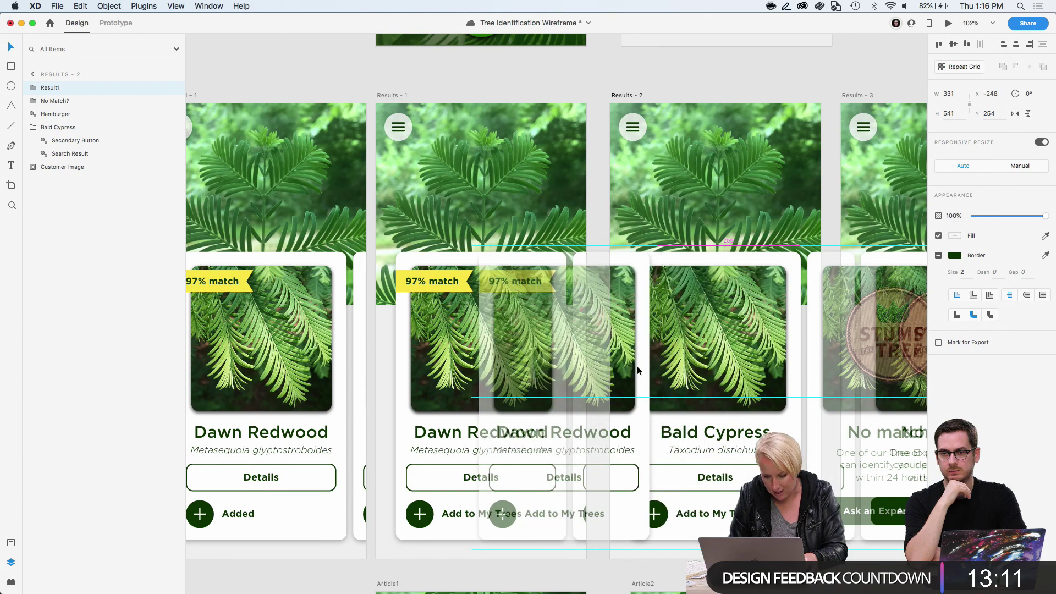
pyautogui.hotkey('shift', 'Left')
pyautogui.hotkey('shift', 'Left')
pyautogui.hotkey('shift', 'Left')
pyautogui.hotkey('shift', 'Left')
pyautogui.press('Left')
pyautogui.press('Left')
pyautogui.press('Left')
pyautogui.press('Left')
pyautogui.press('Left')
pyautogui.press('Left')
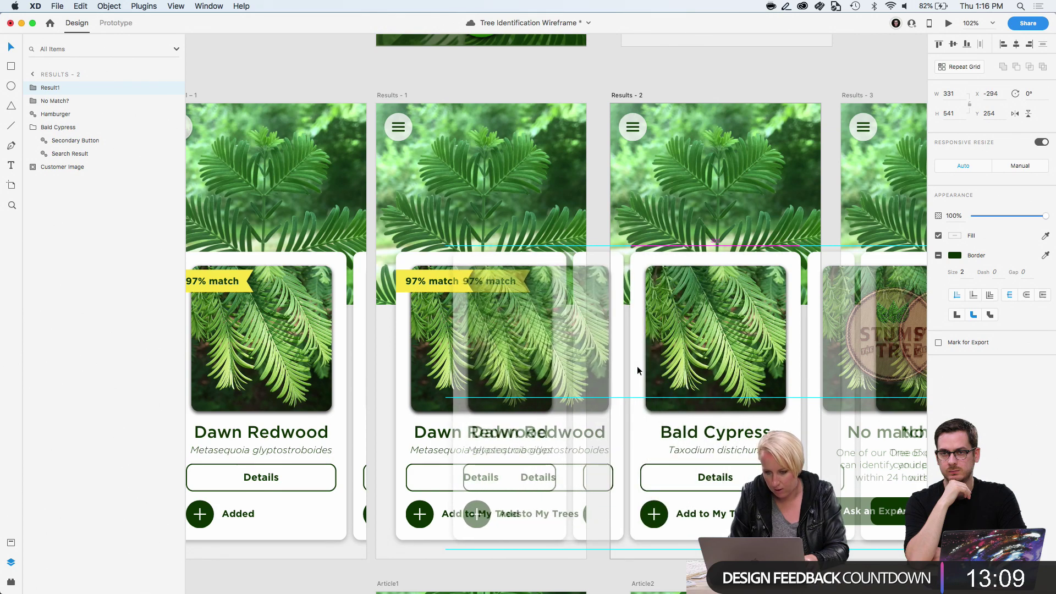
pyautogui.press('Delete')
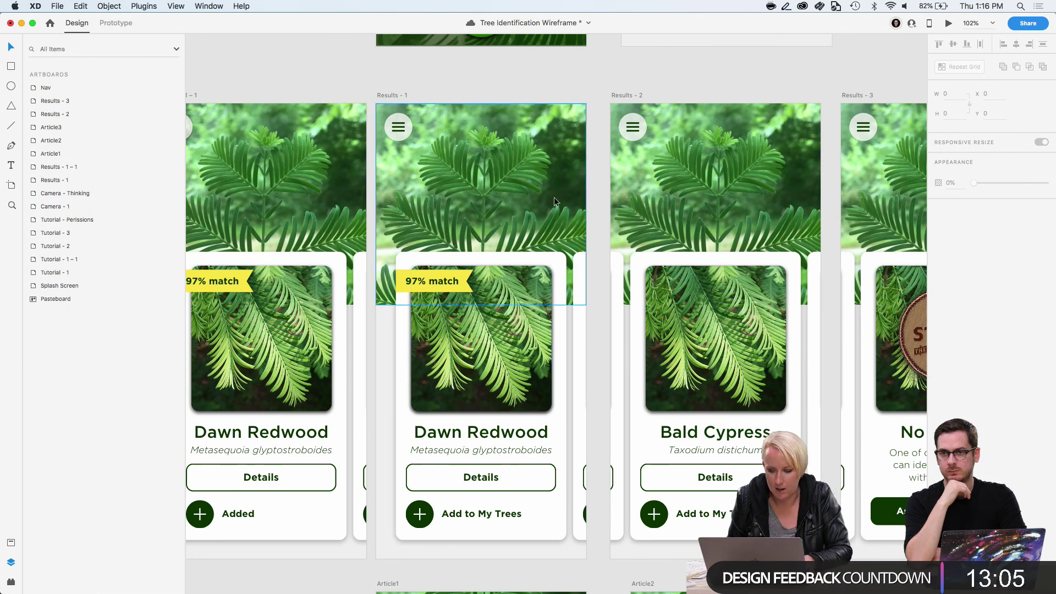
# Link the Result1 group on Results - 2 back to the Results - 1 artboard in the prototype
pyautogui.hotkey('ctrl', 'v')
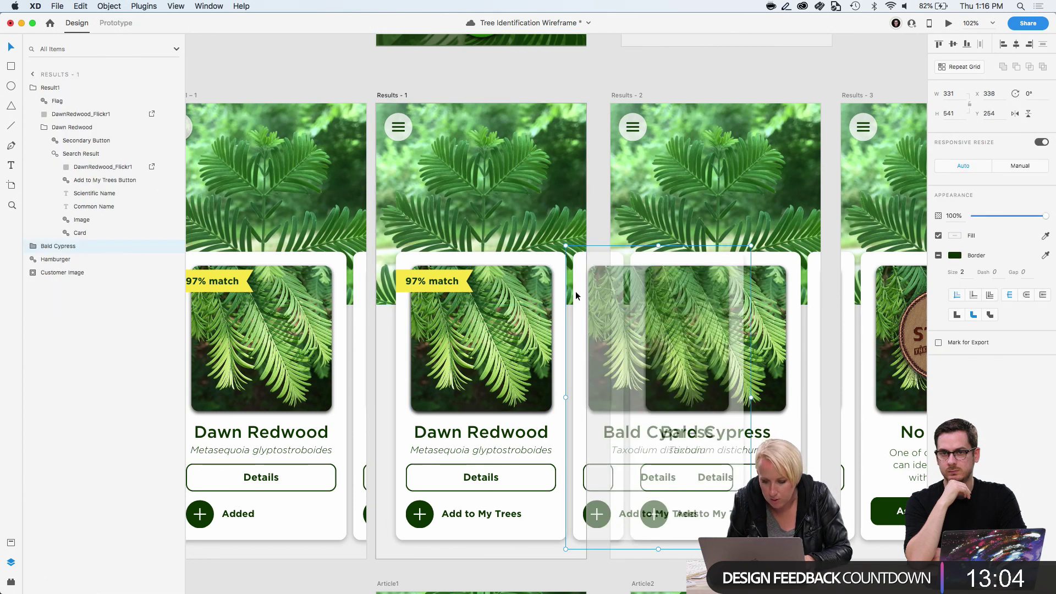
pyautogui.click(113, 25)
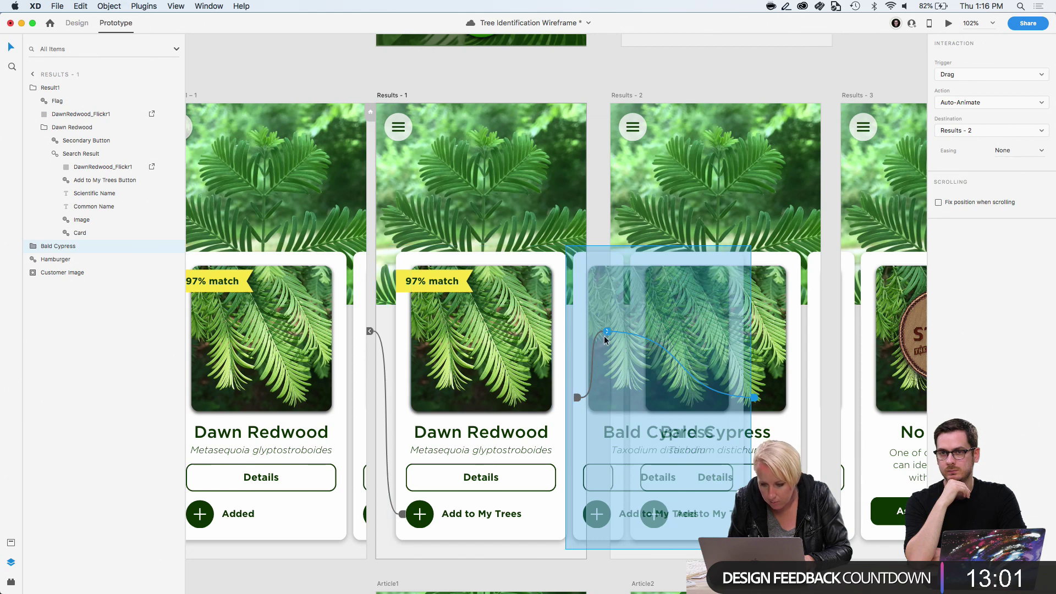
pyautogui.click(601, 217)
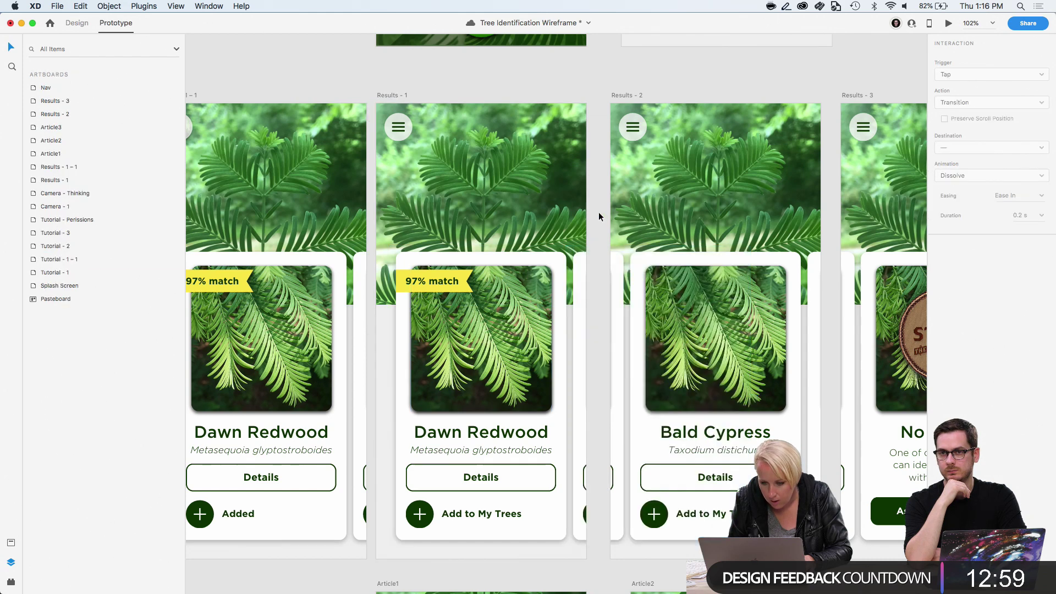
pyautogui.click(624, 282)
pyautogui.moveTo(634, 397); pyautogui.dragTo(441, 286)
pyautogui.click(599, 85)
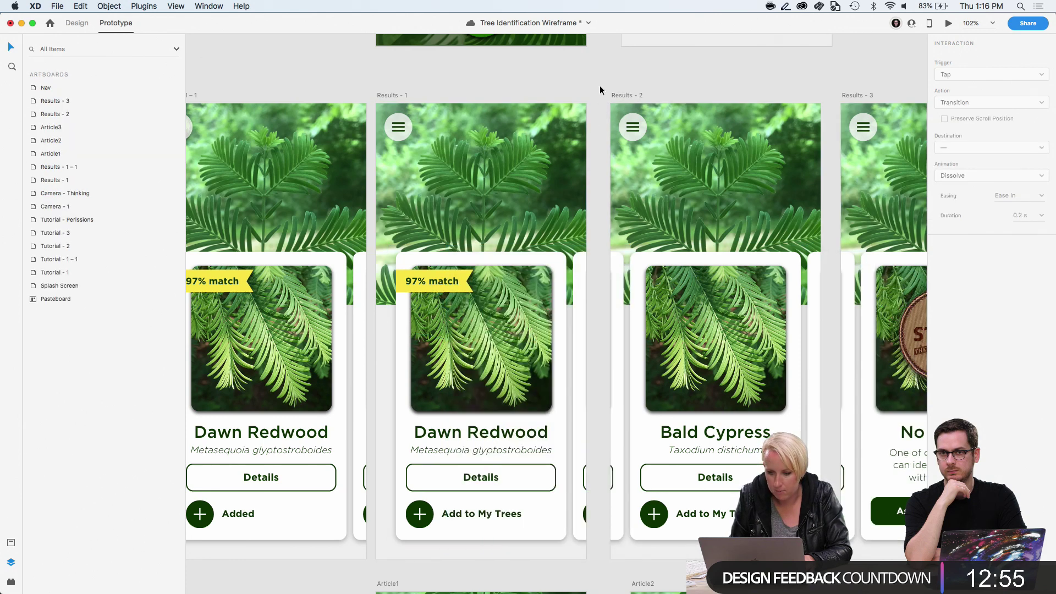
pyautogui.click(543, 287)
pyautogui.click(727, 80)
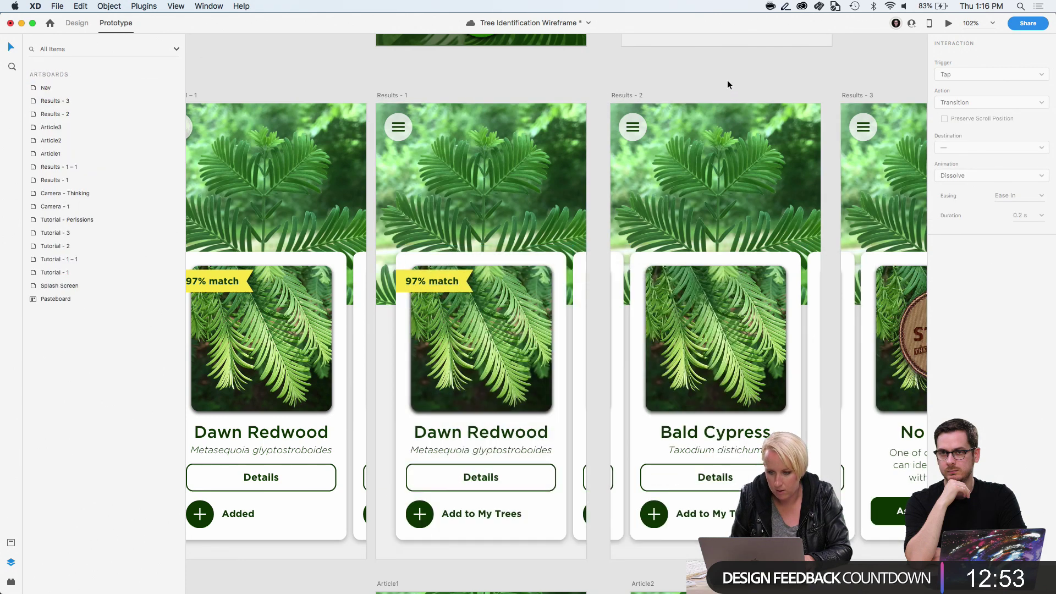
# Preview from Results - 1, test Add to My Trees and swiping between Dawn Redwood and Bald Cypress, and close the preview
pyautogui.click(388, 94)
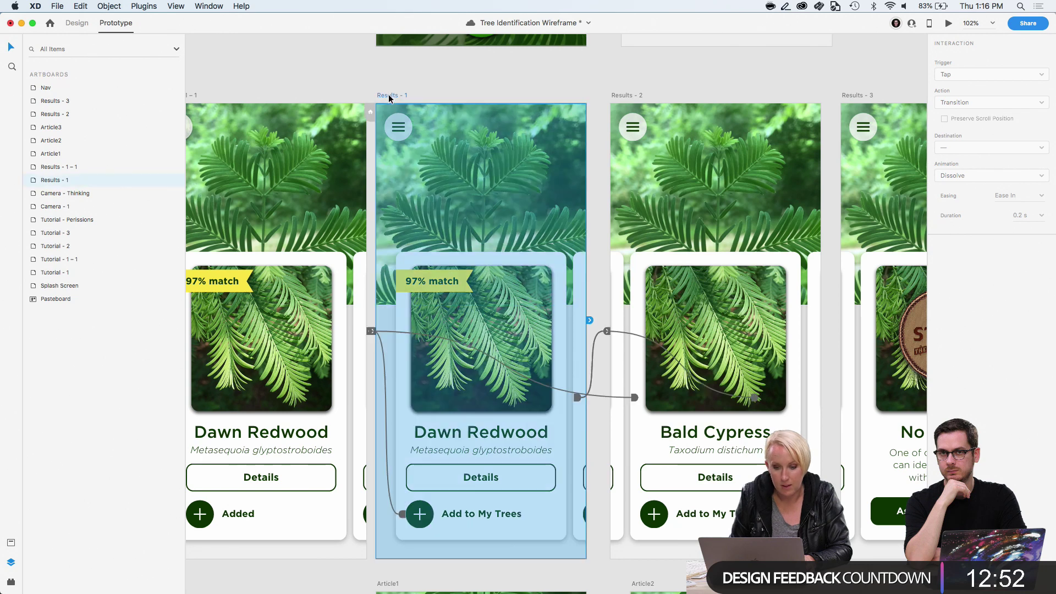
pyautogui.click(949, 23)
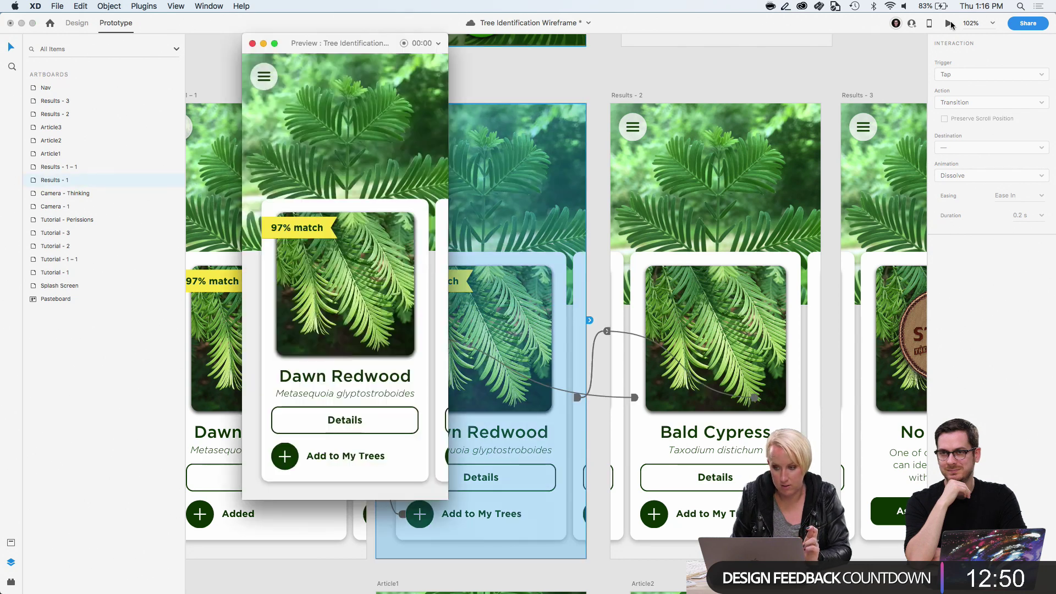
pyautogui.click(293, 463)
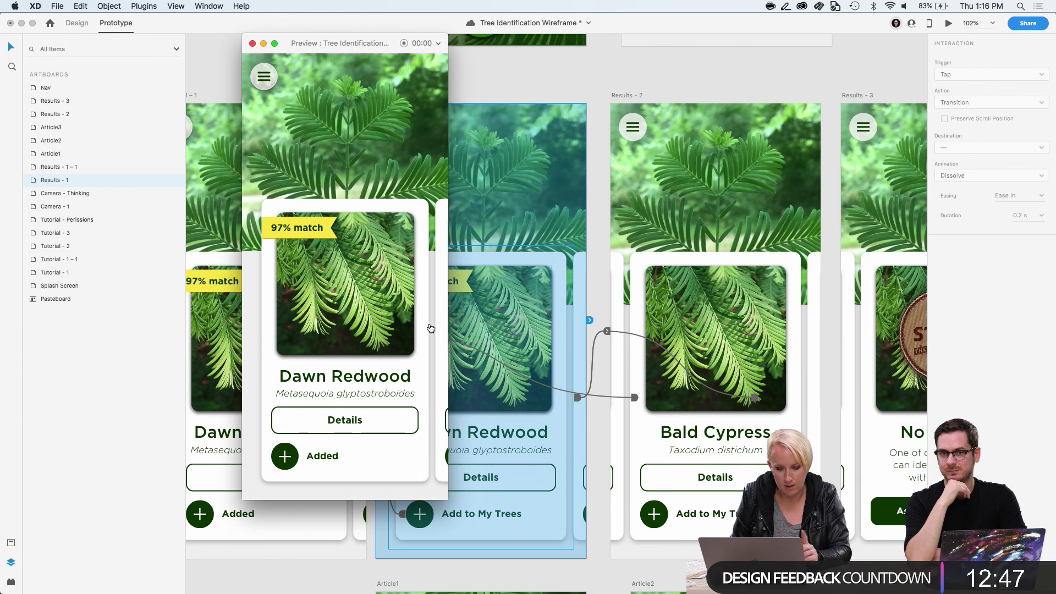
pyautogui.moveTo(428, 328); pyautogui.dragTo(272, 347)
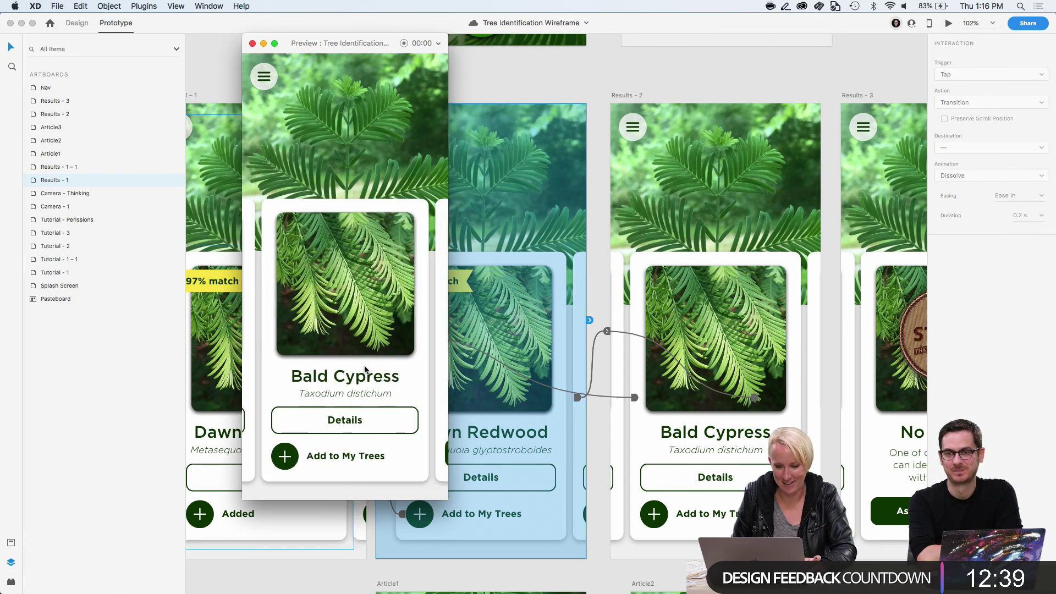
pyautogui.hscroll(3, 385, 370)
pyautogui.moveTo(250, 370); pyautogui.dragTo(367, 375)
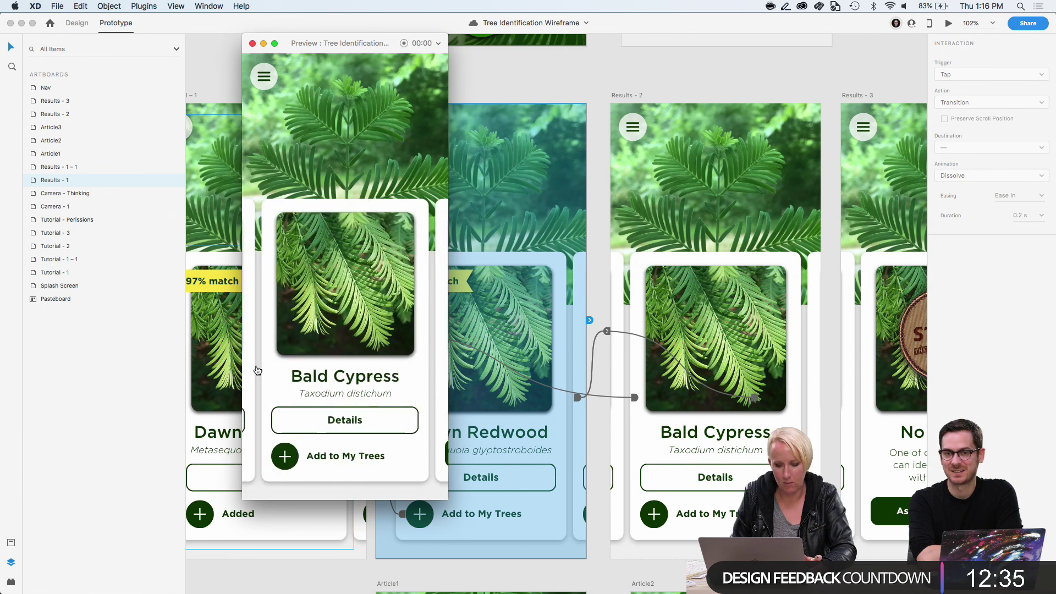
pyautogui.moveTo(257, 370); pyautogui.dragTo(420, 377)
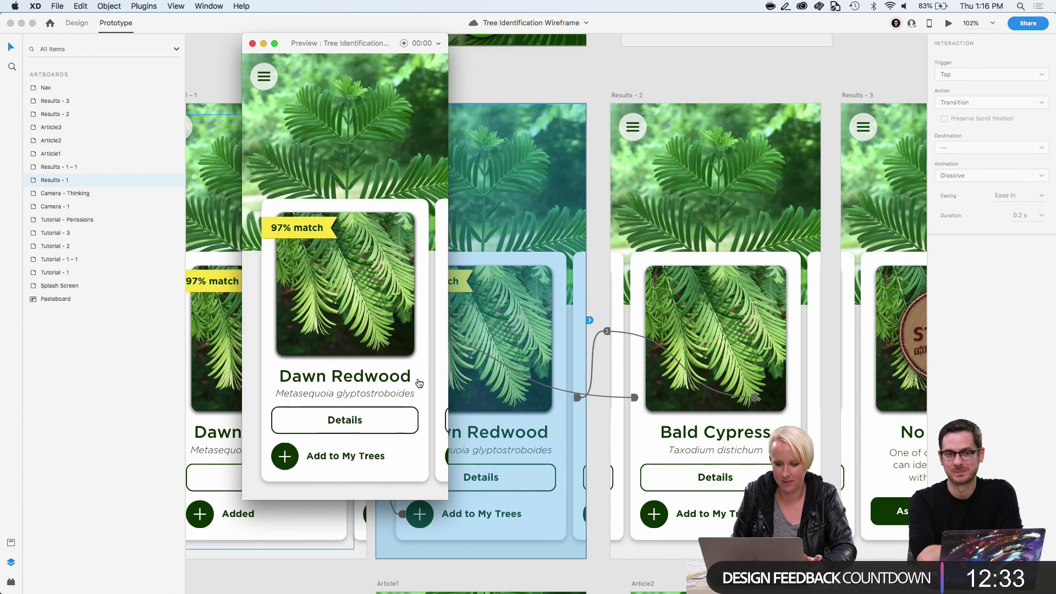
pyautogui.click(285, 465)
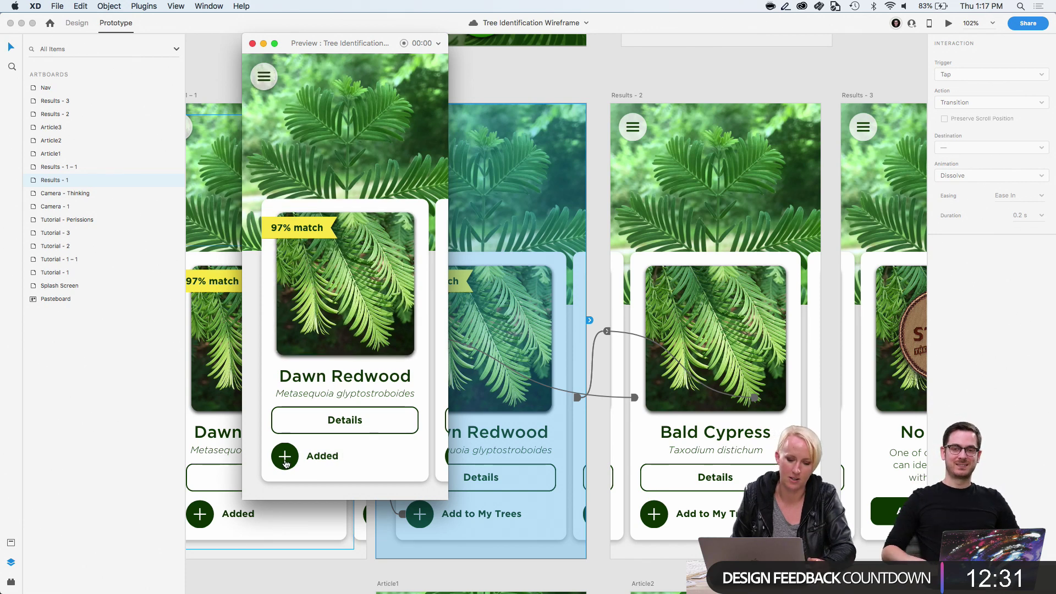
pyautogui.click(253, 44)
pyautogui.click(274, 63)
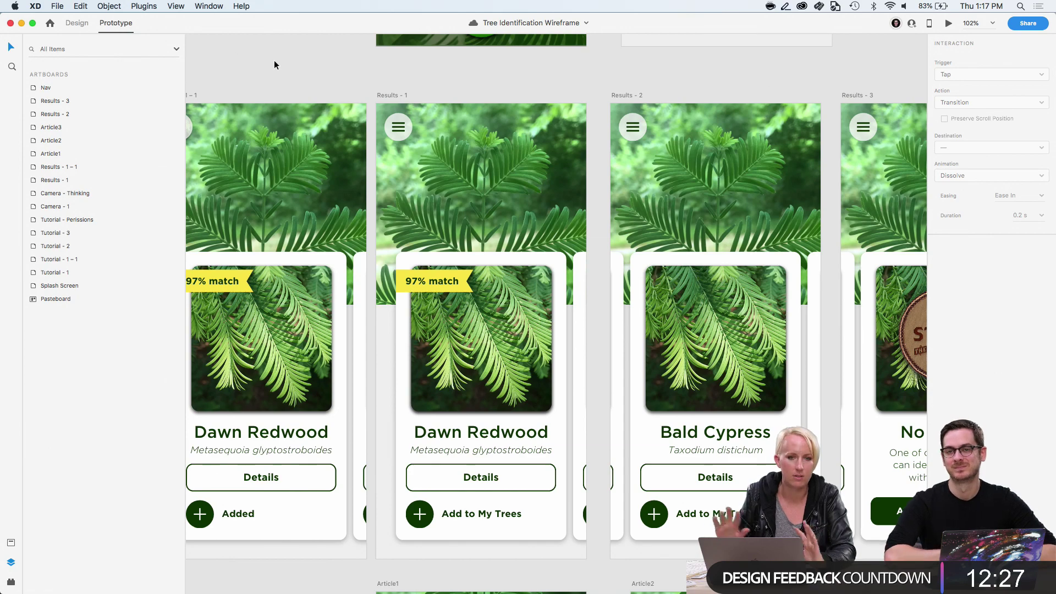
# Link the Details button of the Dawn Redwood card on Results - 1 to the Article1 artboard and deselect it
pyautogui.scroll(-5, 306, 110)
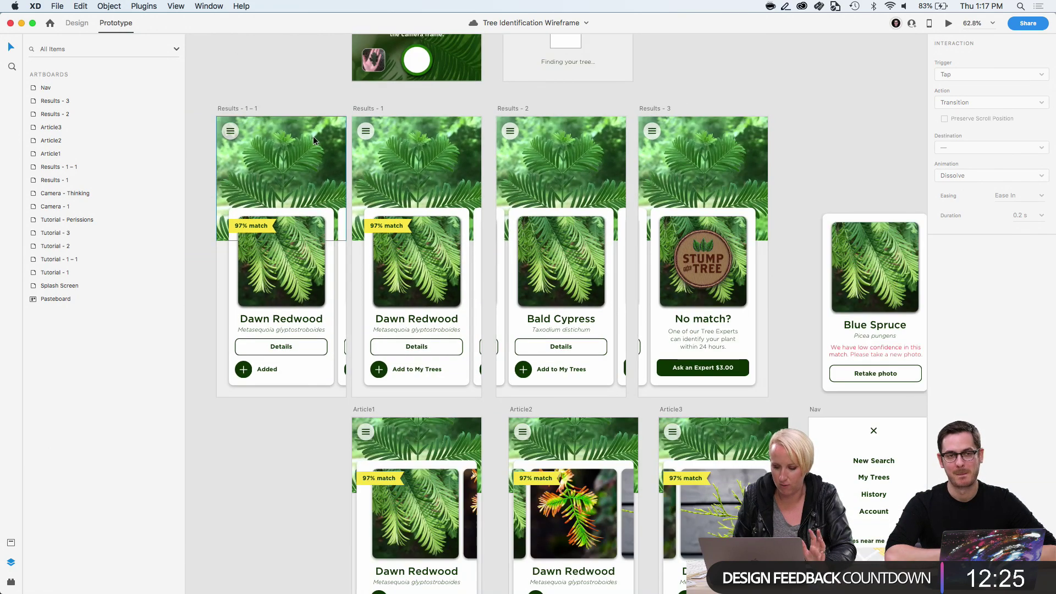
pyautogui.scroll(-1, 312, 136)
pyautogui.scroll(-3, 312, 137)
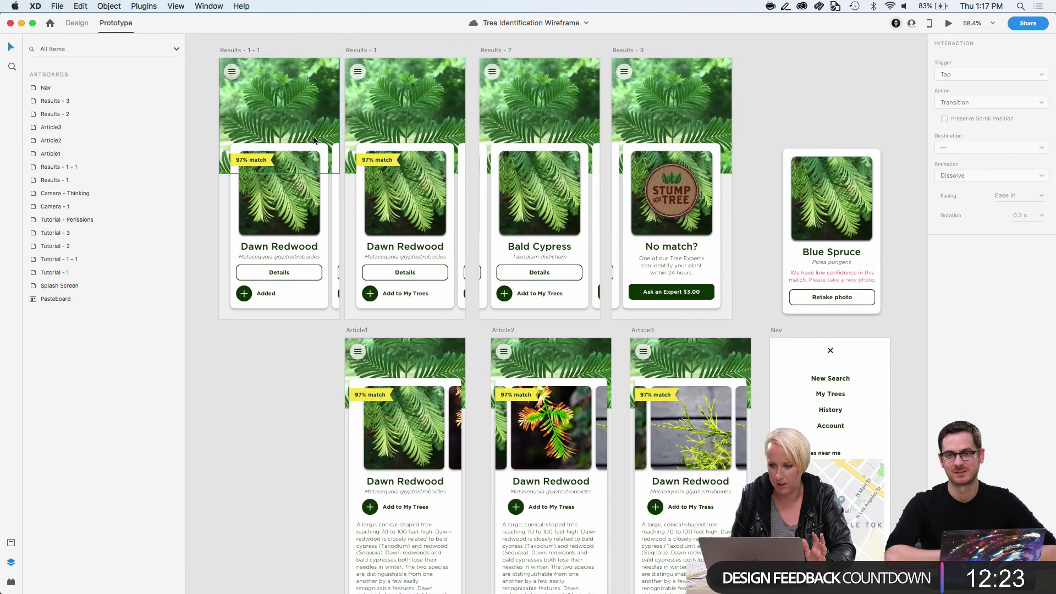
pyautogui.scroll(-5, 313, 141)
pyautogui.scroll(2, 313, 141)
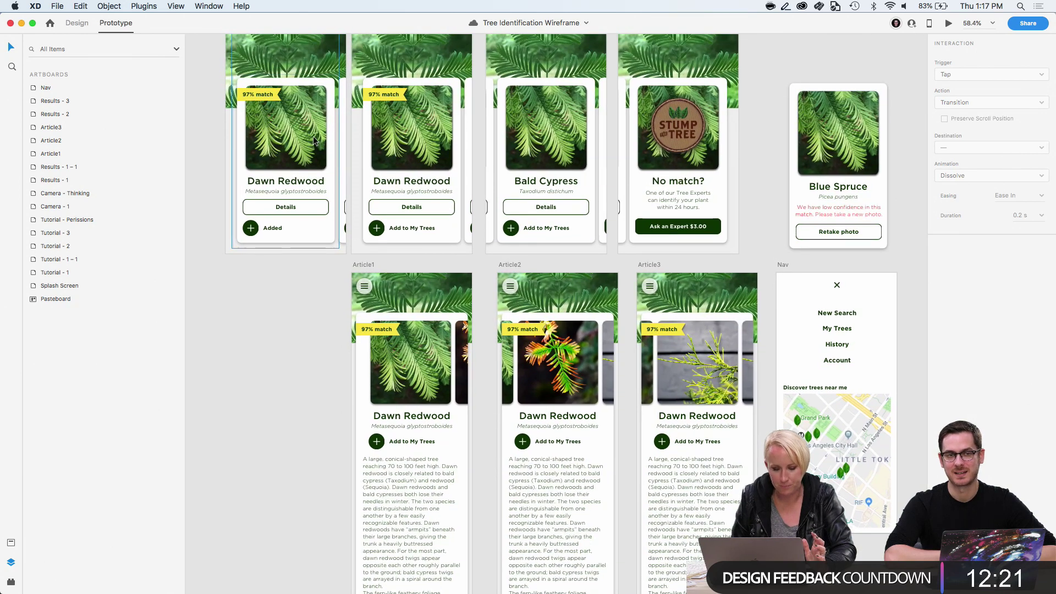
pyautogui.scroll(-1, 314, 140)
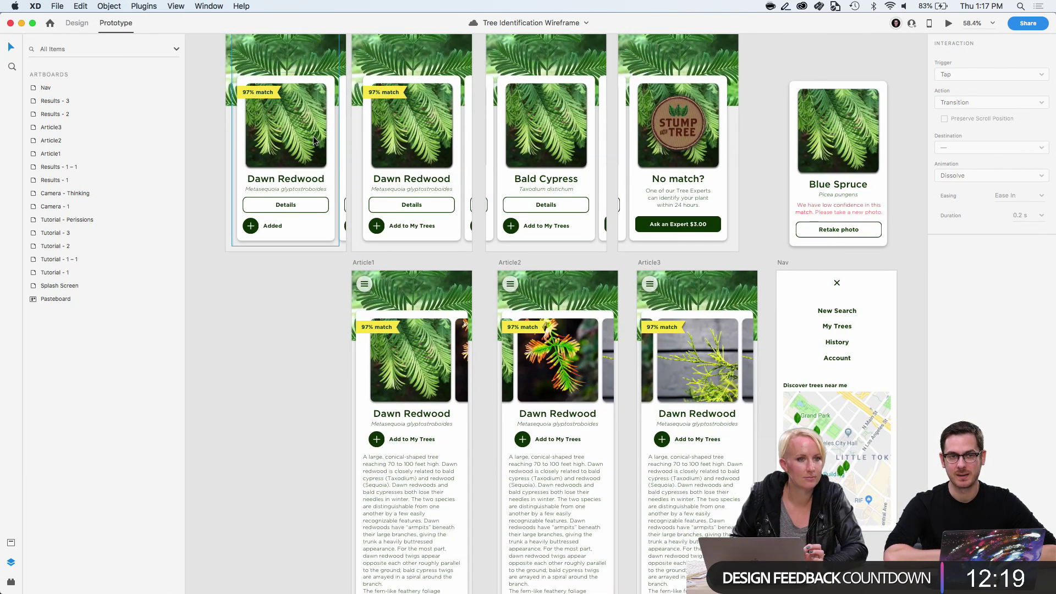
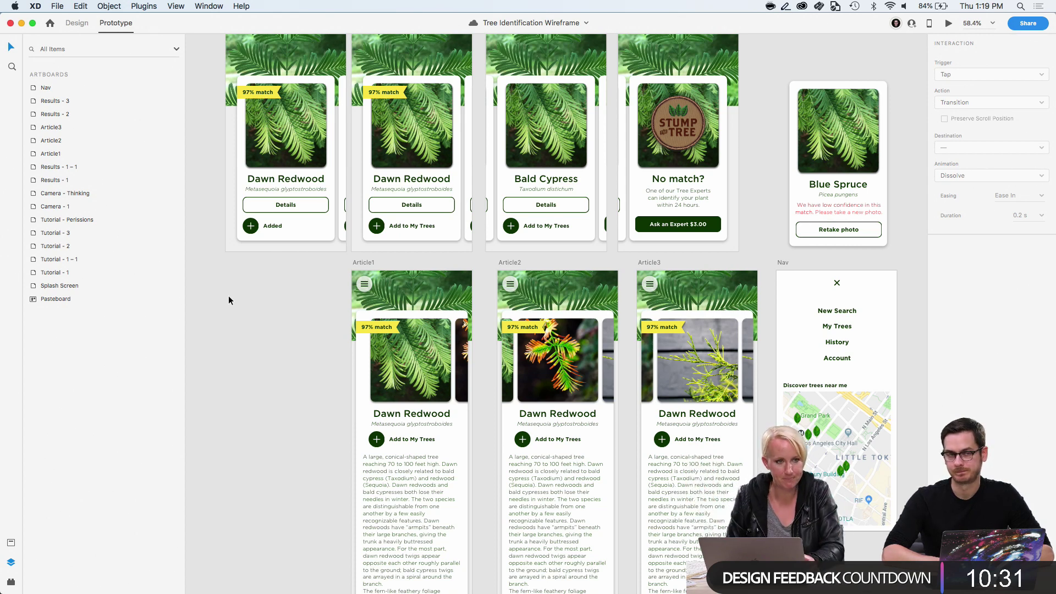
pyautogui.scroll(3, 292, 331)
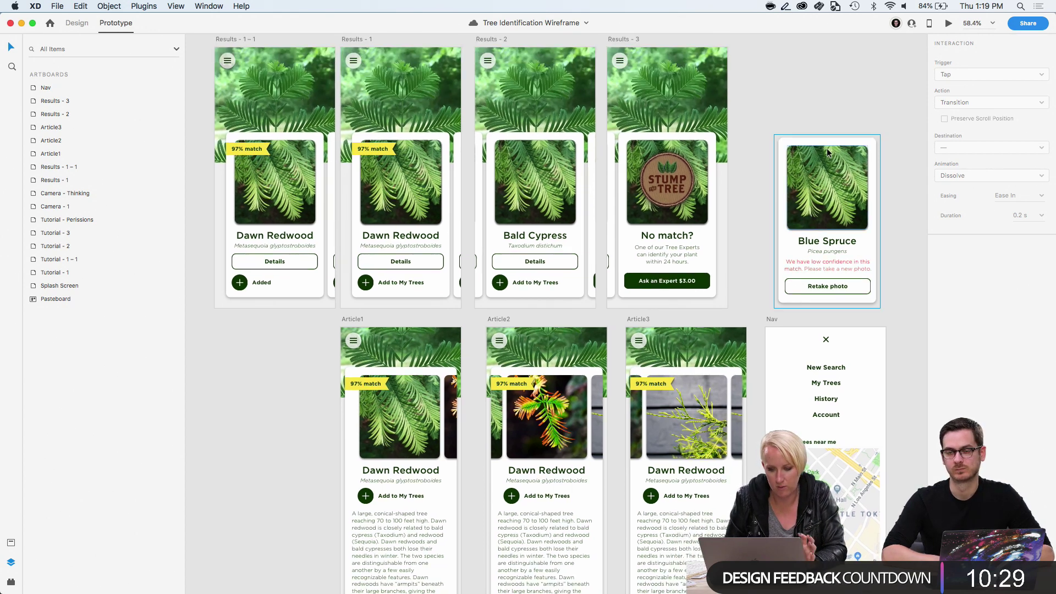
pyautogui.click(392, 266)
pyautogui.doubleClick(392, 266)
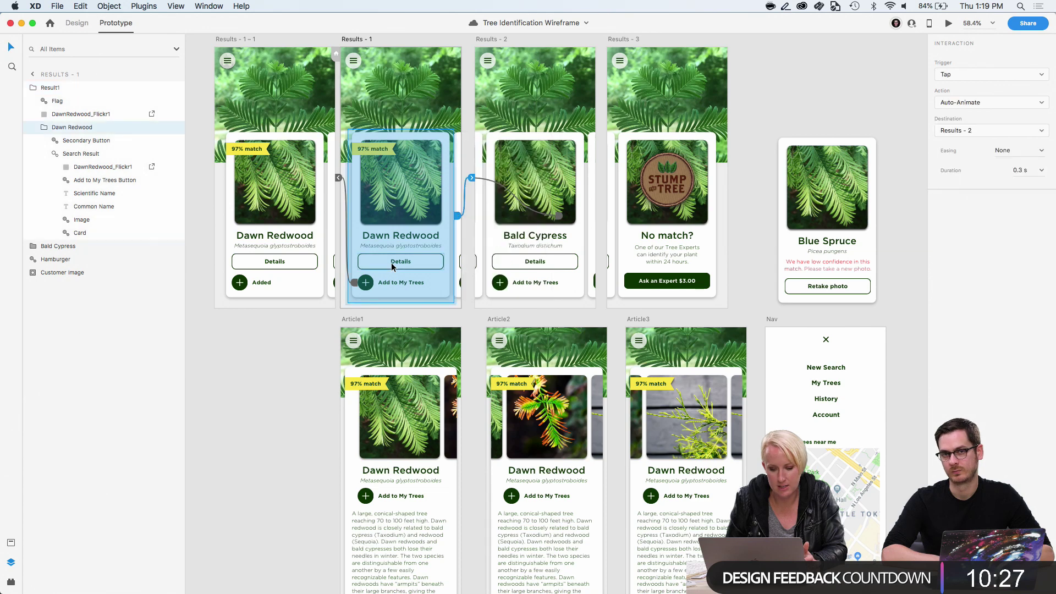
pyautogui.doubleClick(392, 266)
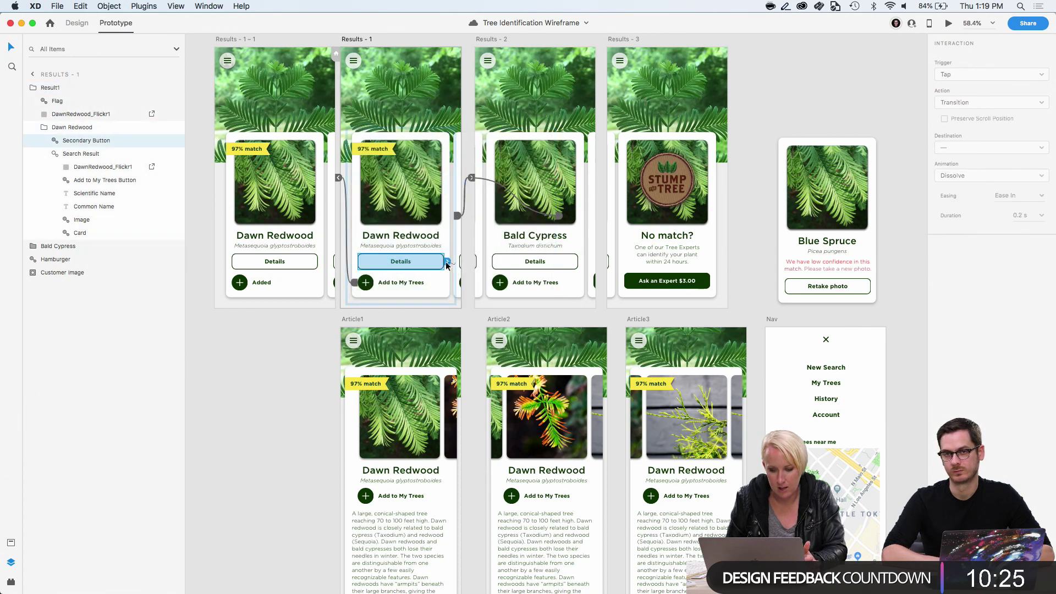
pyautogui.moveTo(447, 261); pyautogui.dragTo(418, 340)
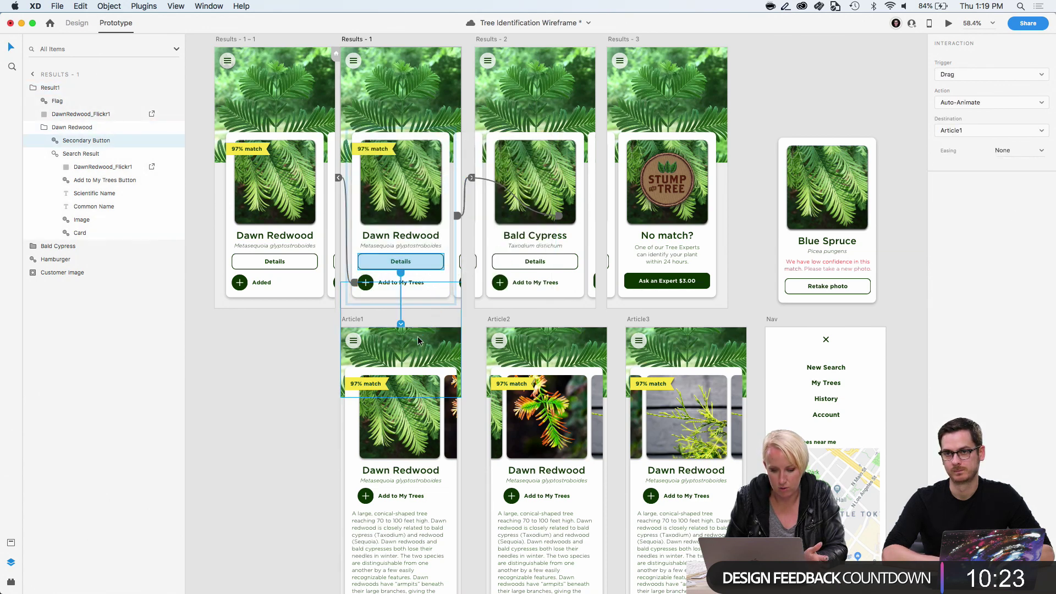
pyautogui.scroll(-1, 418, 335)
pyautogui.scroll(3, 325, 412)
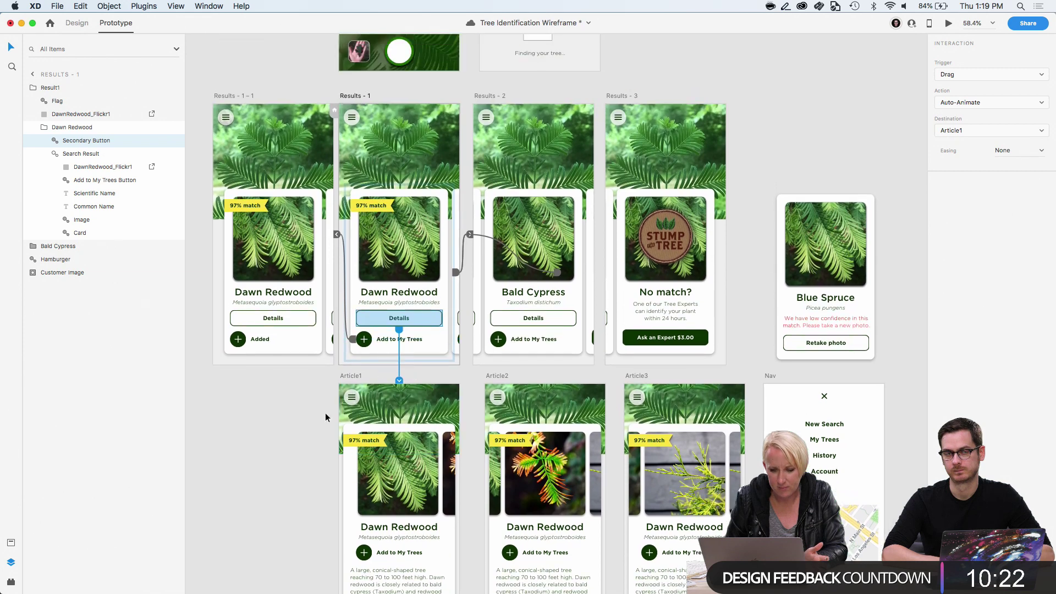
pyautogui.click(268, 468)
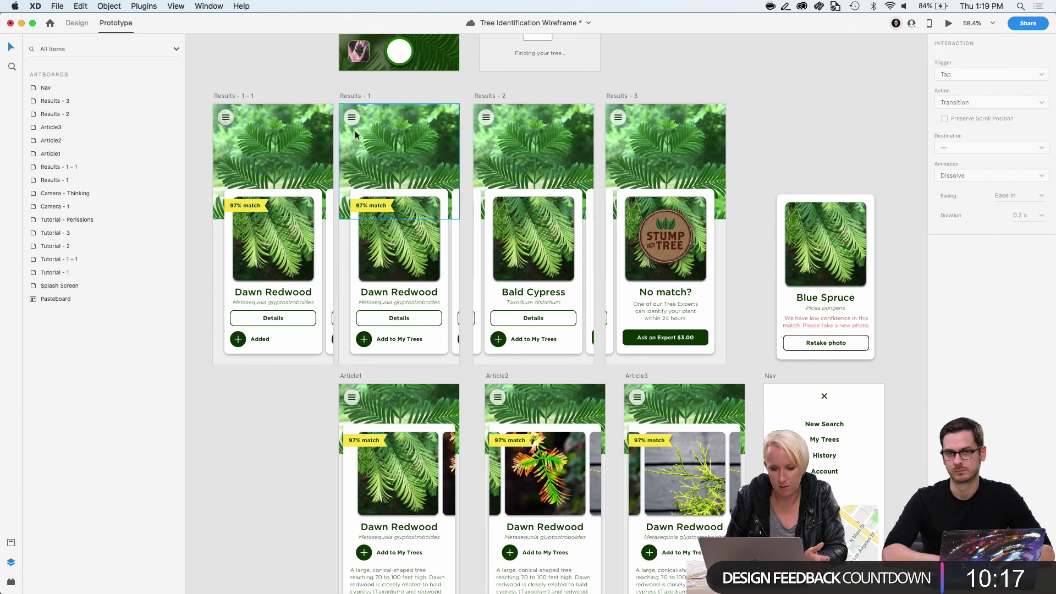
# Preview the prototype from Results - 1, advance from Dawn Redwood to Bald Cypress, and close the preview
pyautogui.click(355, 96)
pyautogui.click(948, 23)
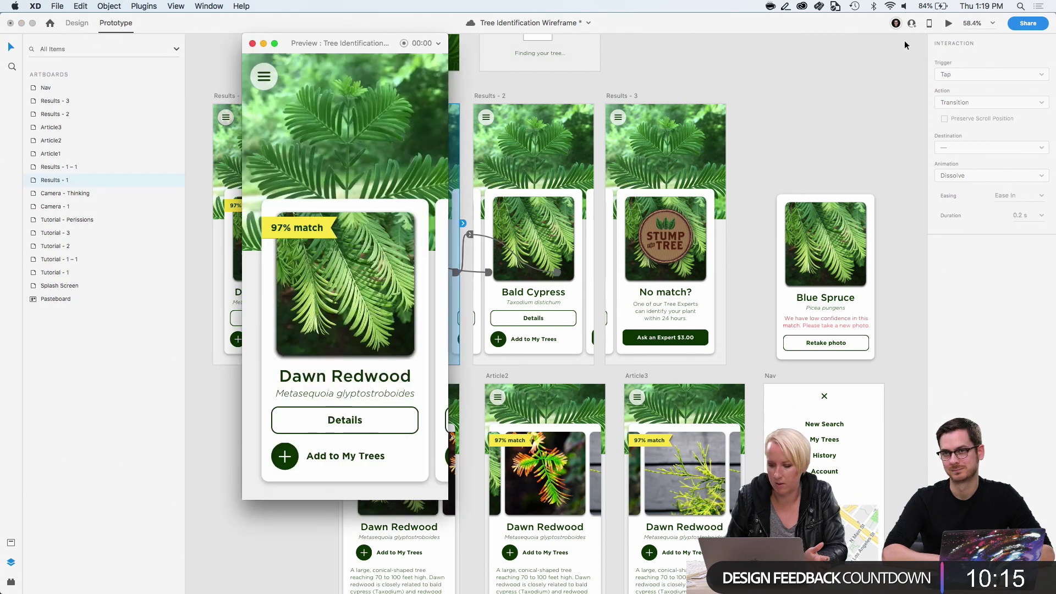
pyautogui.hscroll(3, 309, 425)
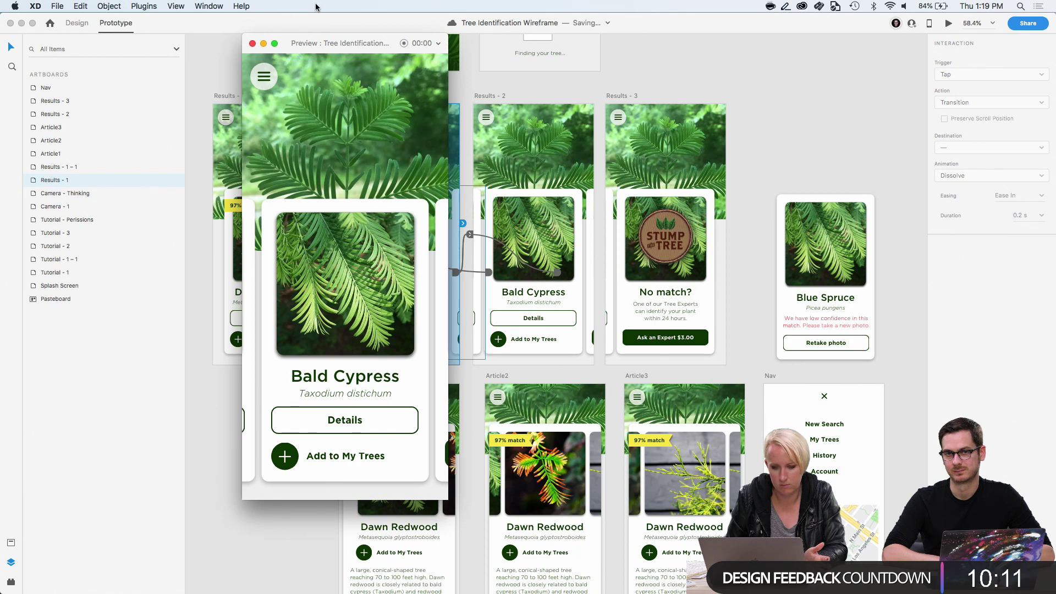
pyautogui.click(252, 43)
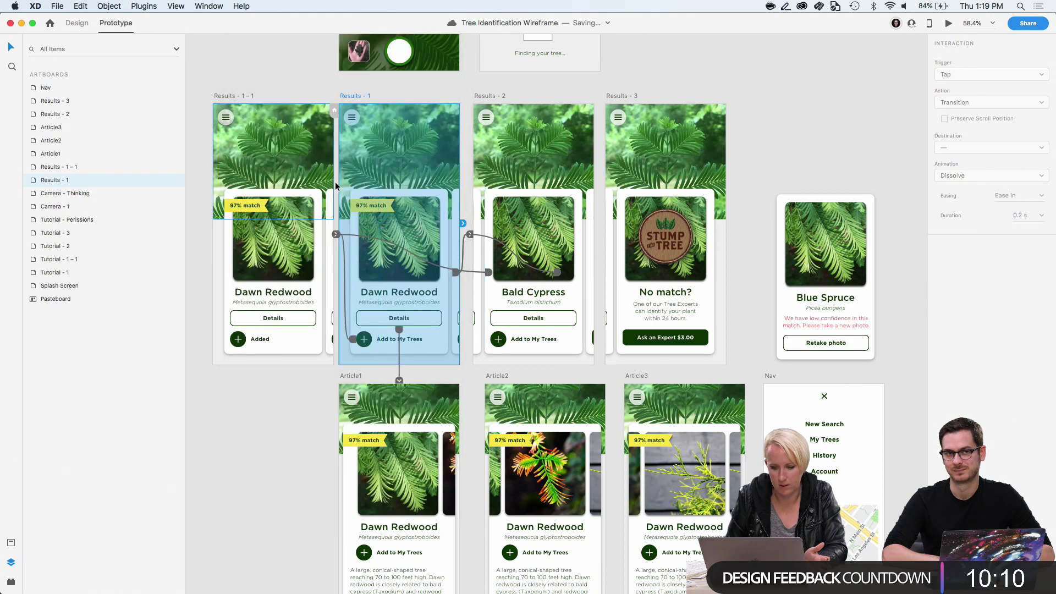
# Set the trigger of the Results - 1 Details button's link to Article1 to Tap
pyautogui.click(387, 319)
pyautogui.click(387, 319)
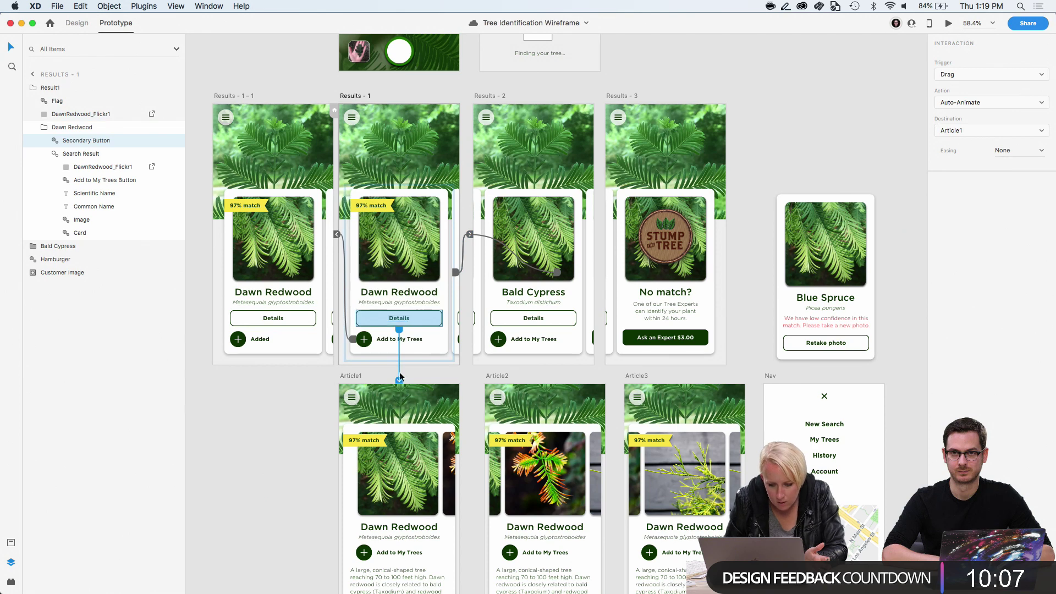
pyautogui.click(984, 76)
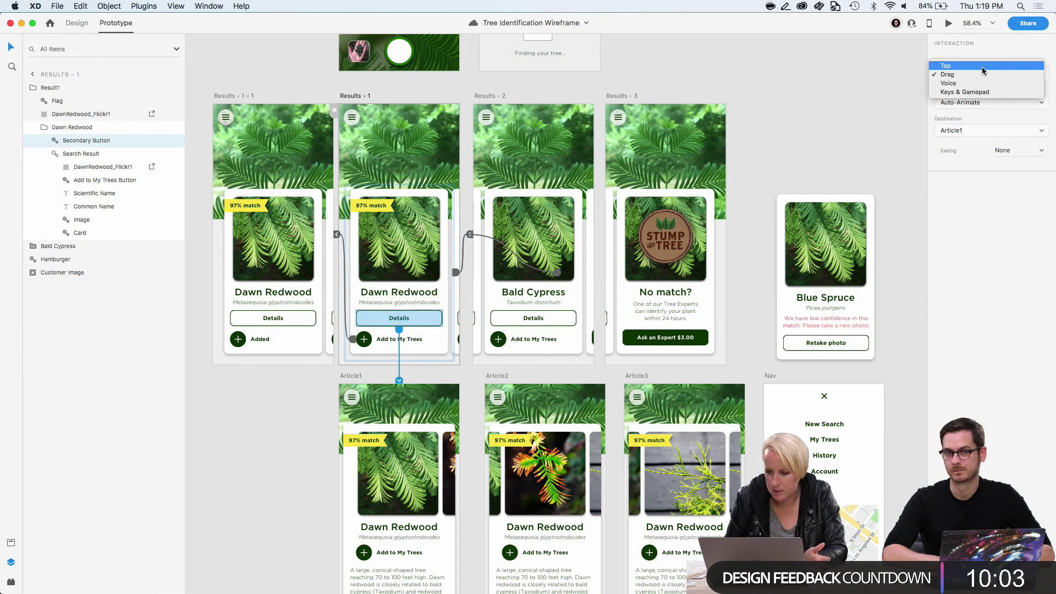
pyautogui.click(983, 67)
# Choose Tap as the trigger of the Dawn Redwood group's link to Results - 2 and deselect the group
pyautogui.click(437, 273)
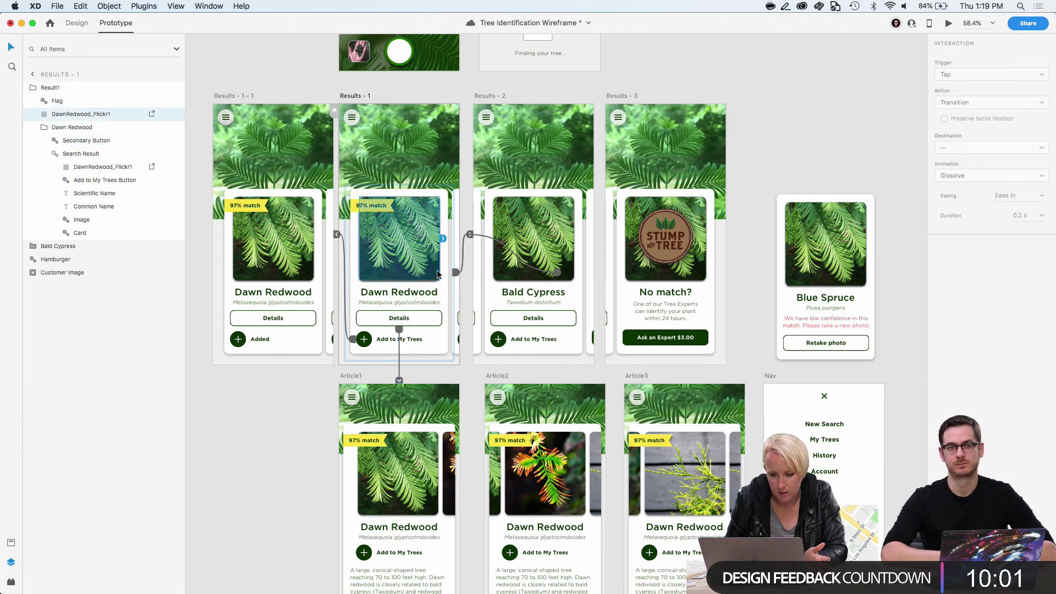
pyautogui.click(447, 278)
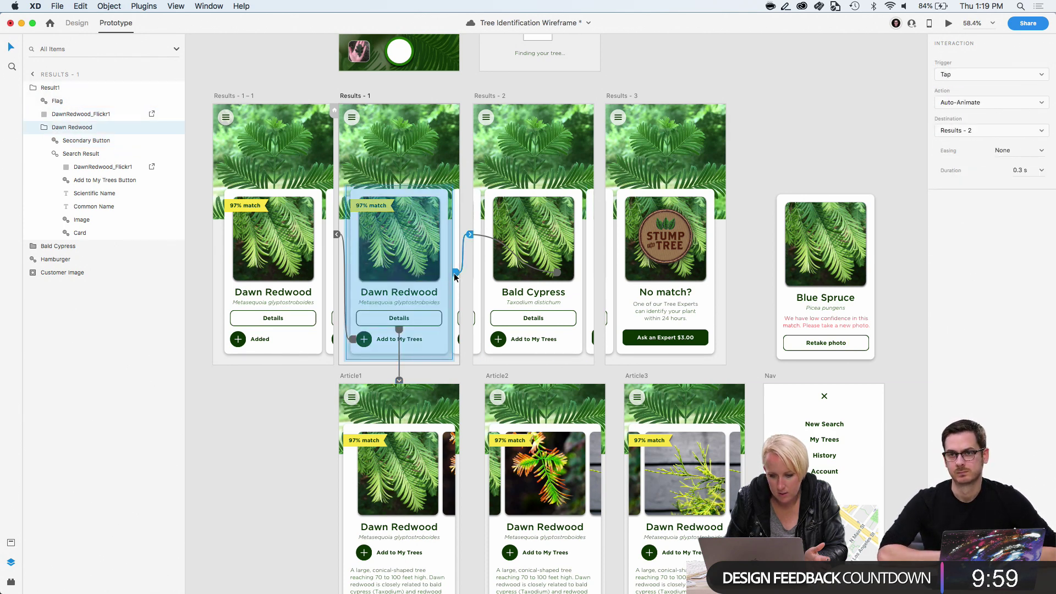
pyautogui.click(950, 78)
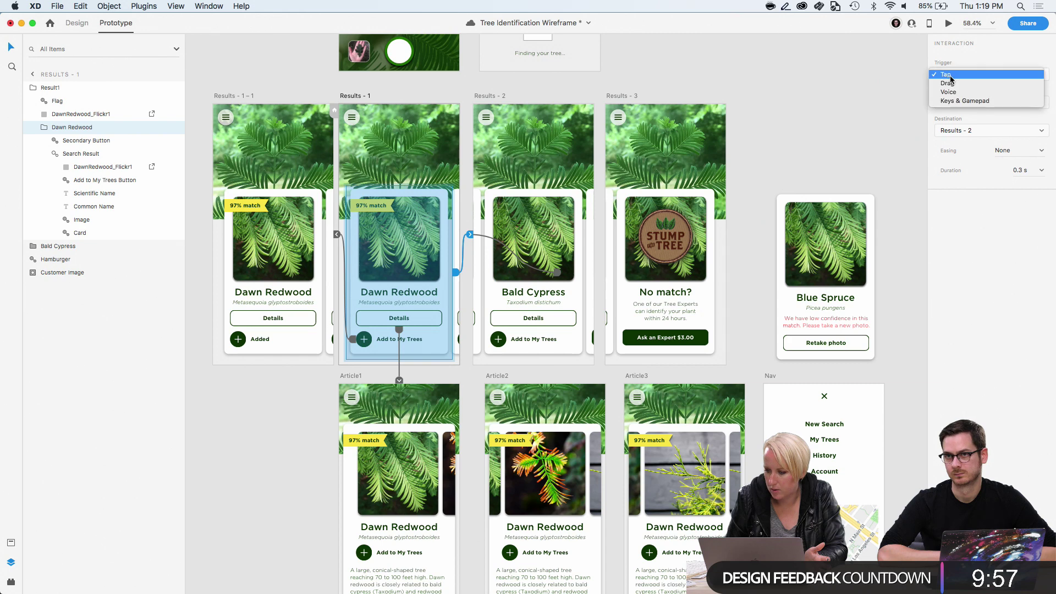
pyautogui.click(946, 74)
pyautogui.click(677, 87)
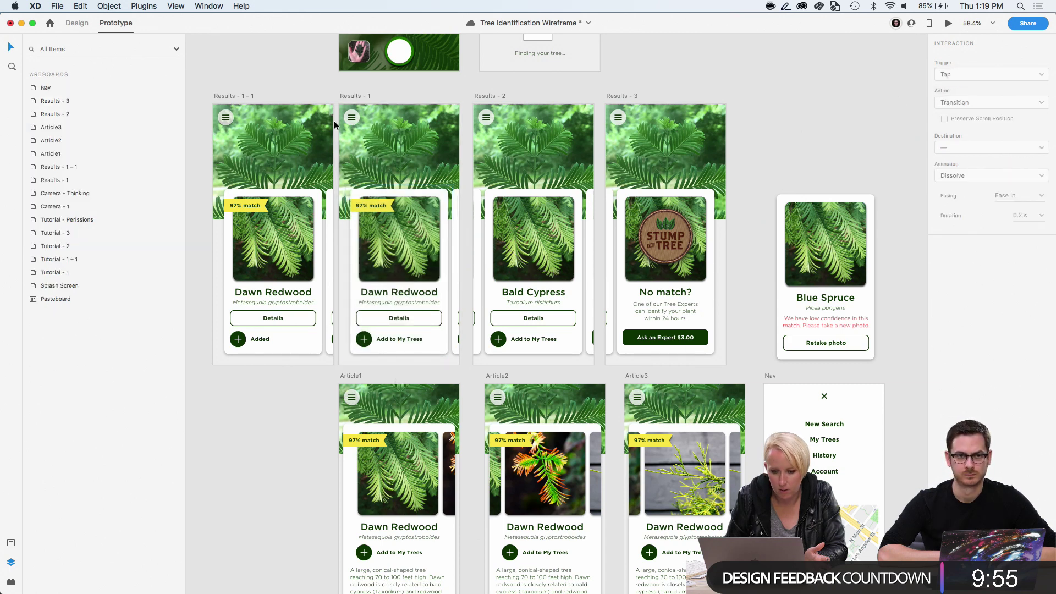
# Preview from Results - 1, test the Details button's transition to Article1, then close the preview and deselect the artboard
pyautogui.click(345, 97)
pyautogui.click(948, 23)
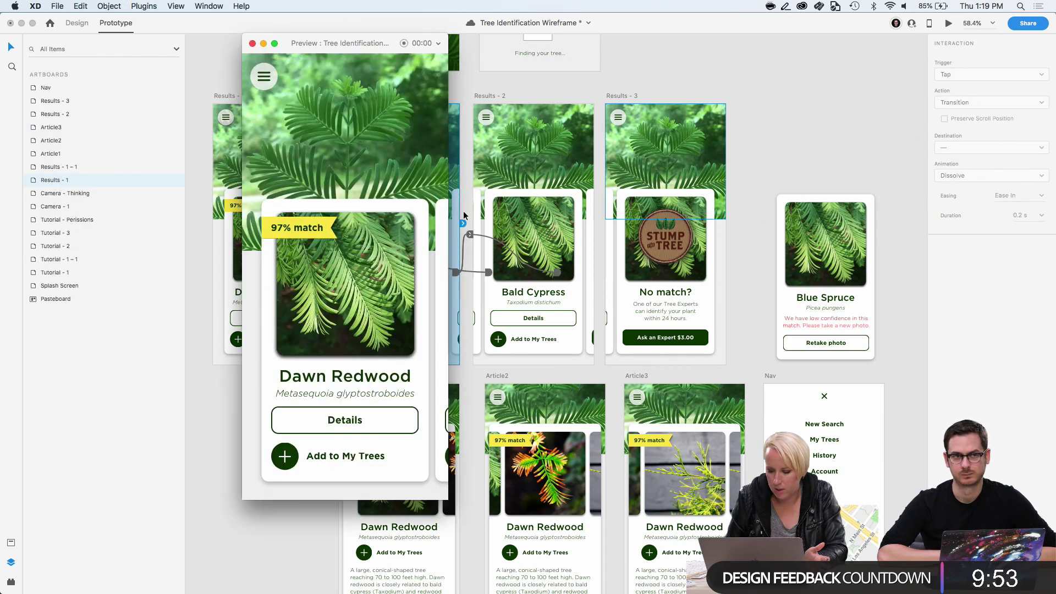
pyautogui.click(329, 431)
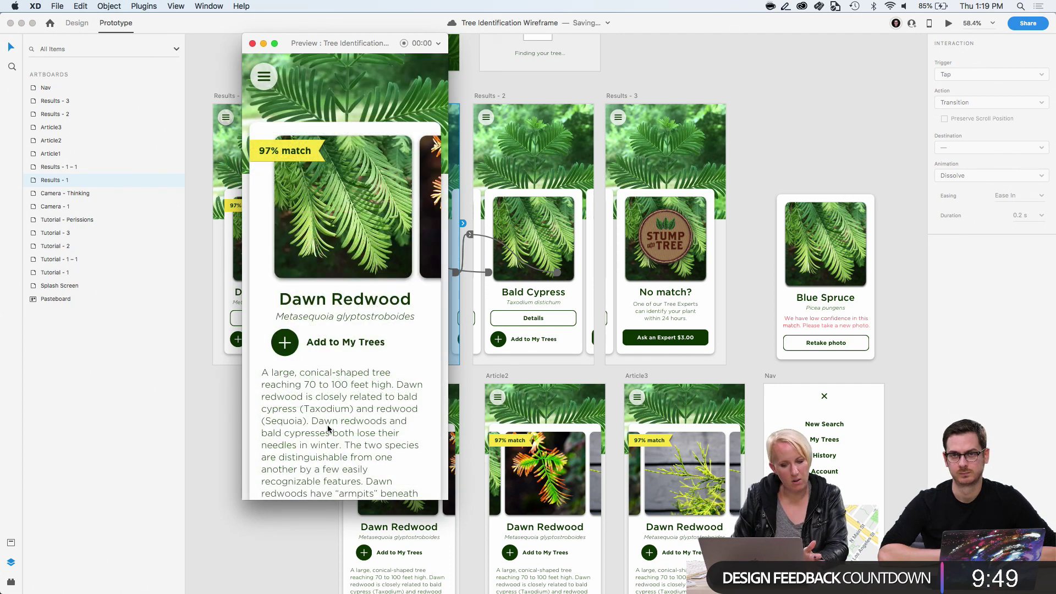
pyautogui.click(252, 43)
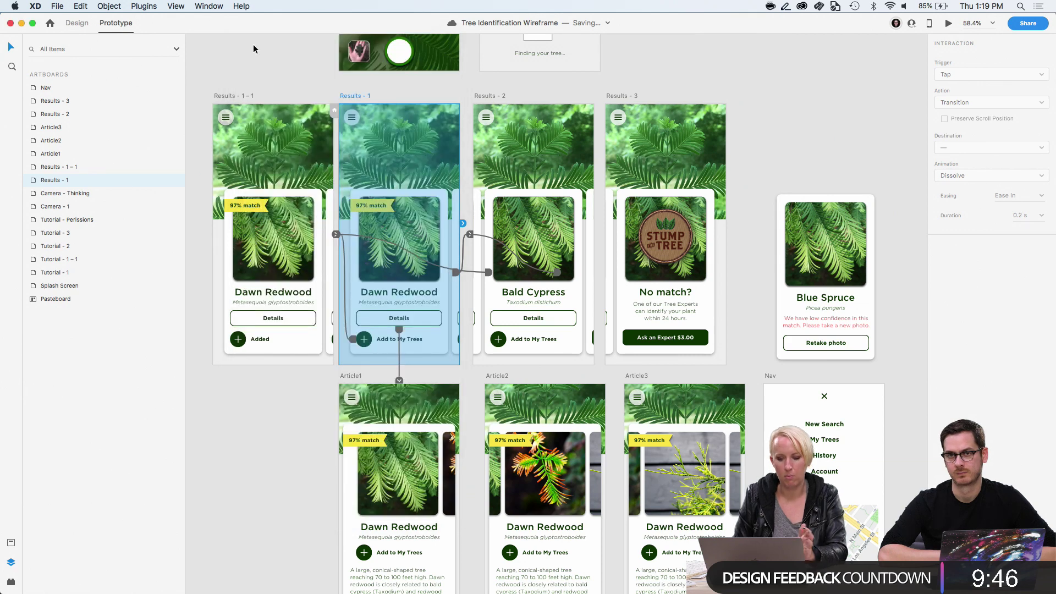
pyautogui.click(281, 402)
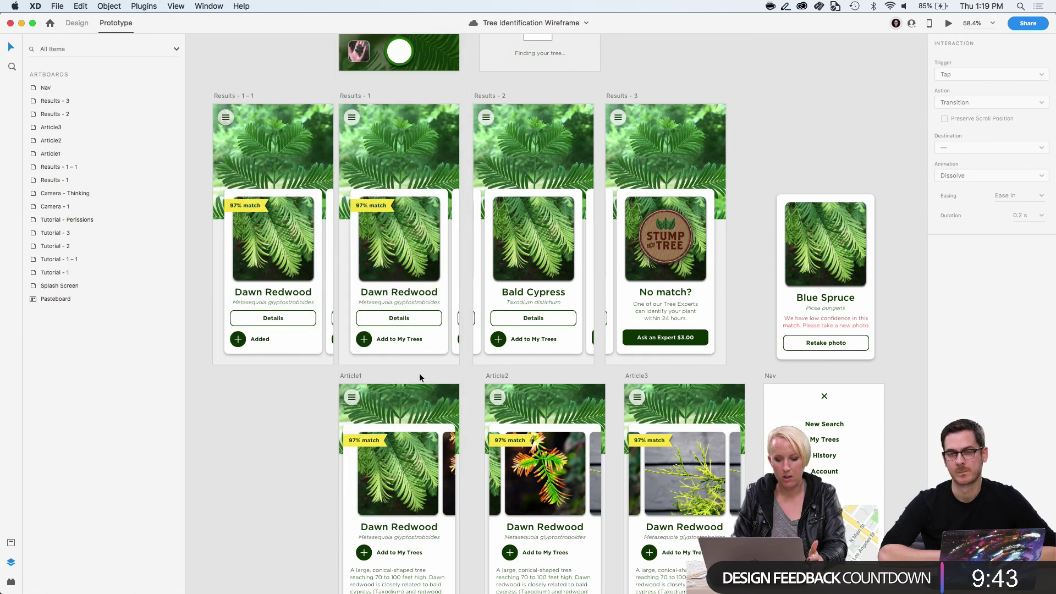
# Copy the Result1 group from Results - 1 in design mode and deselect it
pyautogui.scroll(-5, 419, 378)
pyautogui.scroll(4, 413, 362)
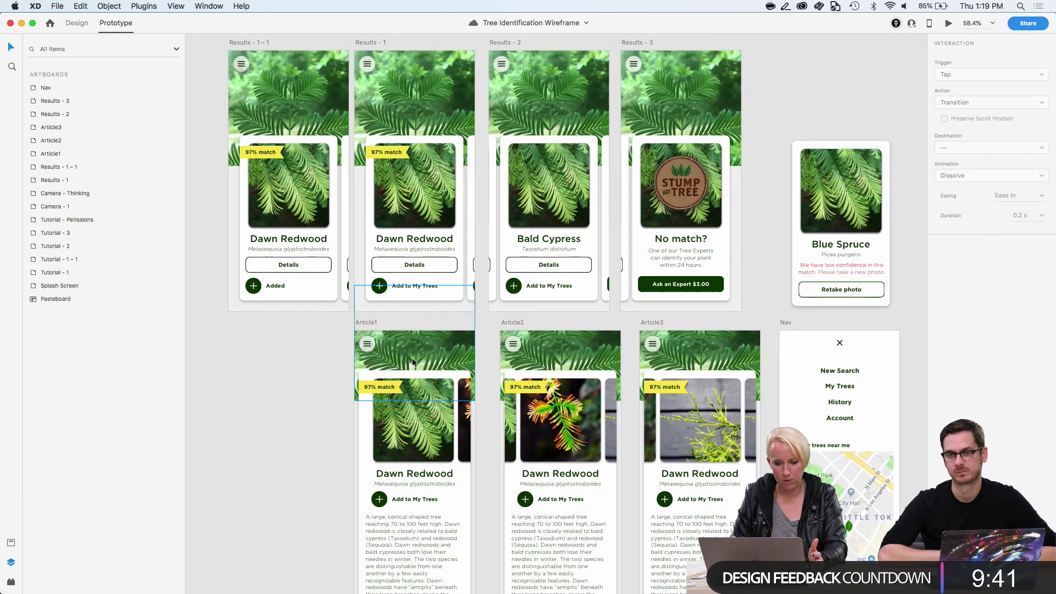
pyautogui.click(427, 243)
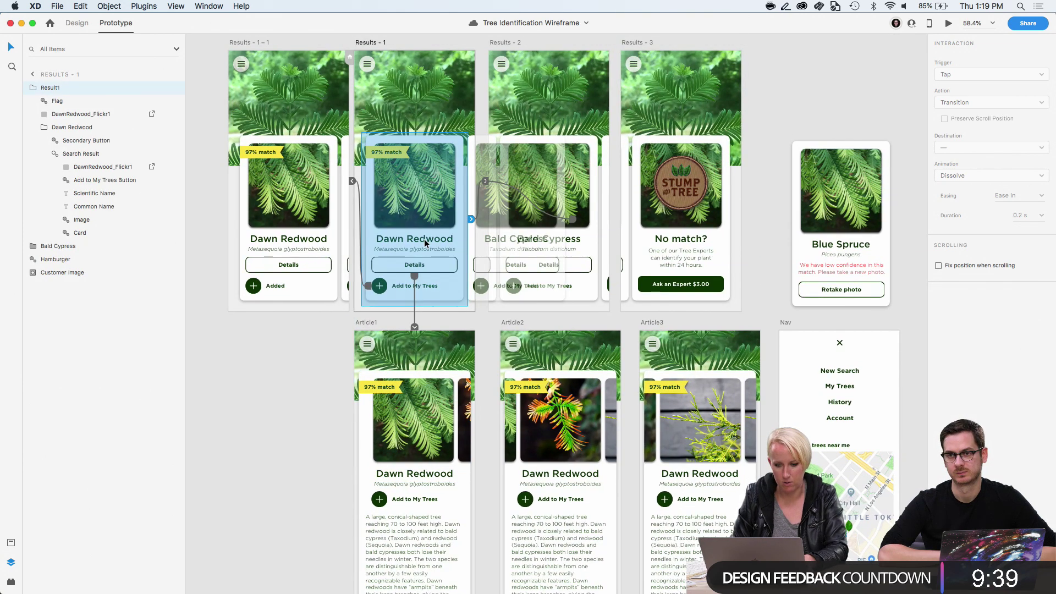
pyautogui.click(77, 22)
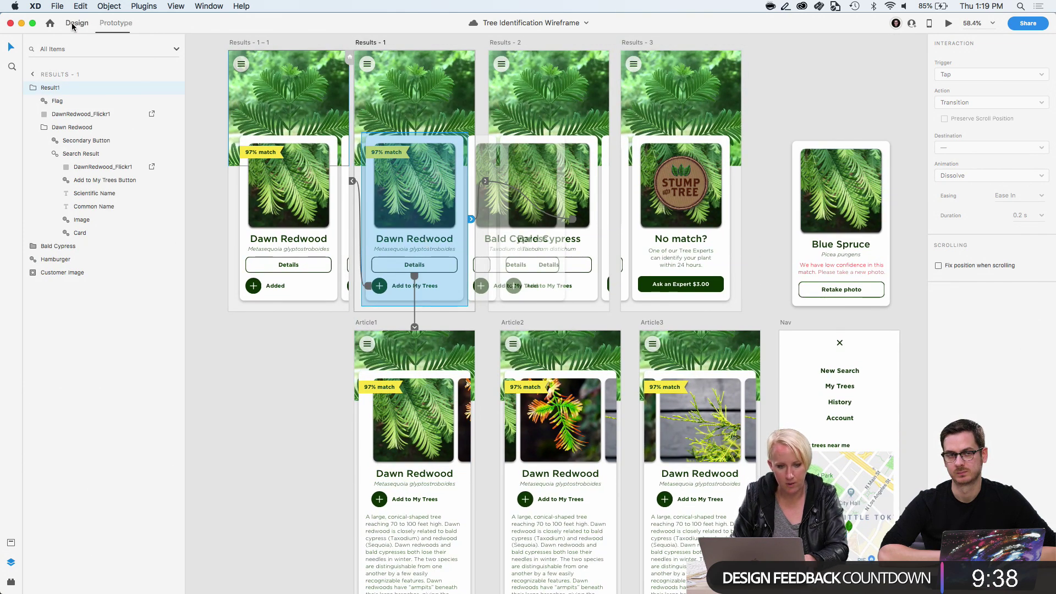
pyautogui.click(392, 273)
pyautogui.scroll(-5, 371, 459)
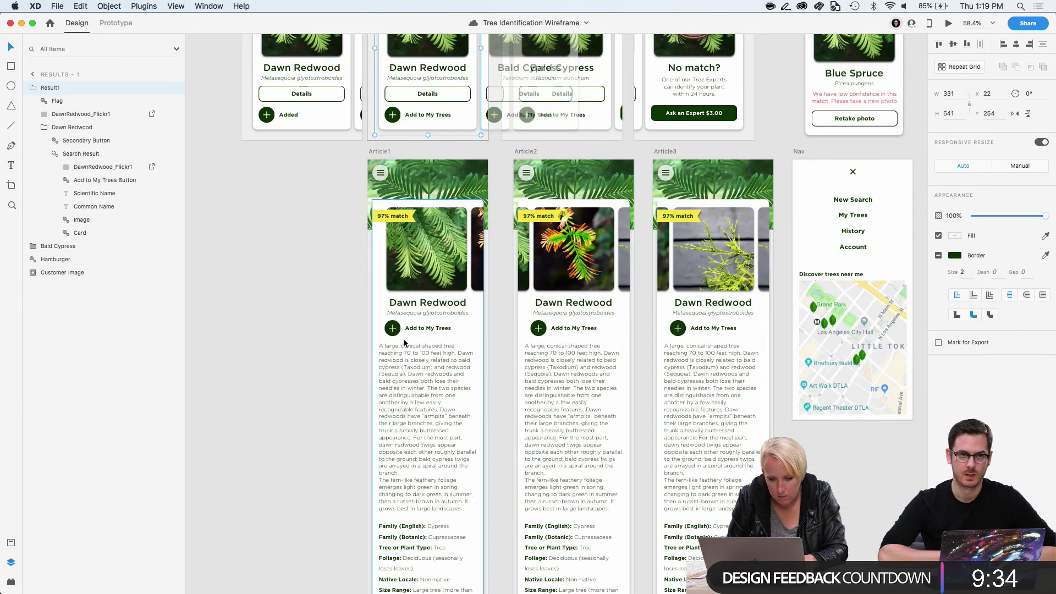
pyautogui.click(318, 352)
# Move Article1's card, images, flag, headings, button and article text off the artboard to its left, leaving the hamburger and customer image in place
pyautogui.scroll(5, 452, 277)
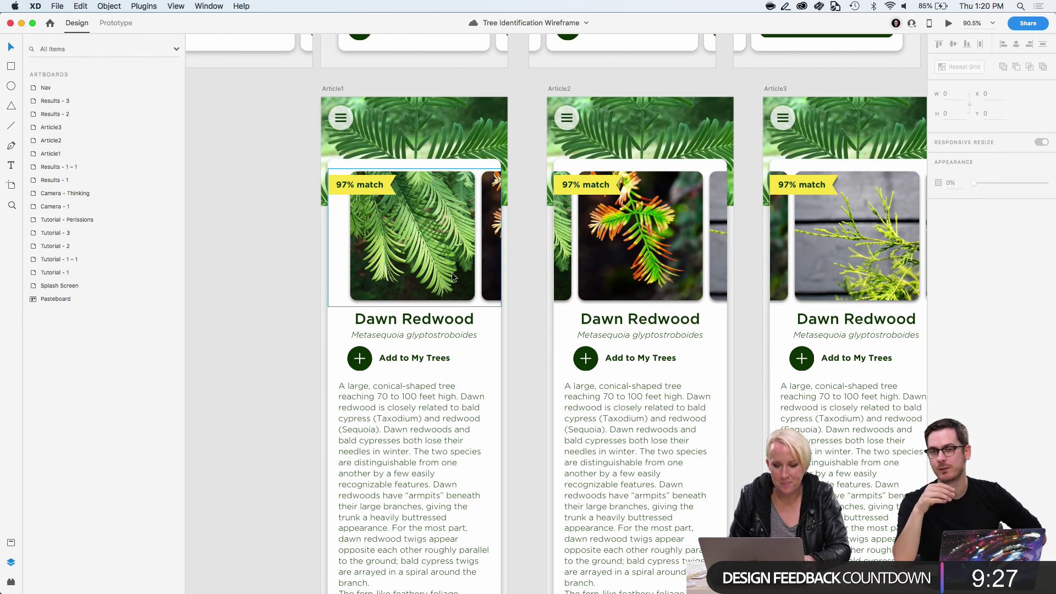
pyautogui.scroll(2, 452, 277)
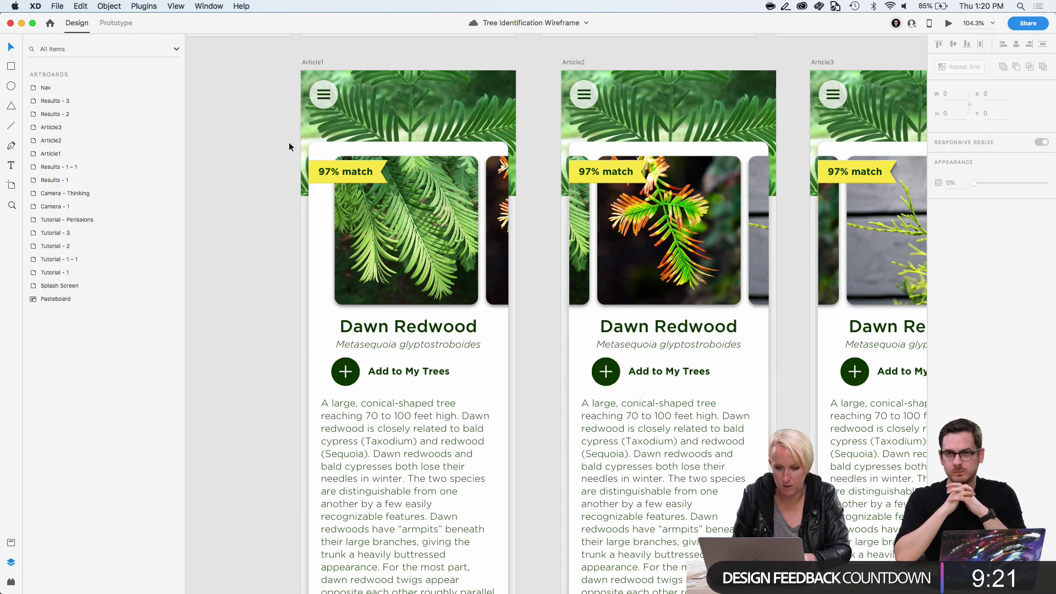
pyautogui.moveTo(280, 147); pyautogui.dragTo(518, 582)
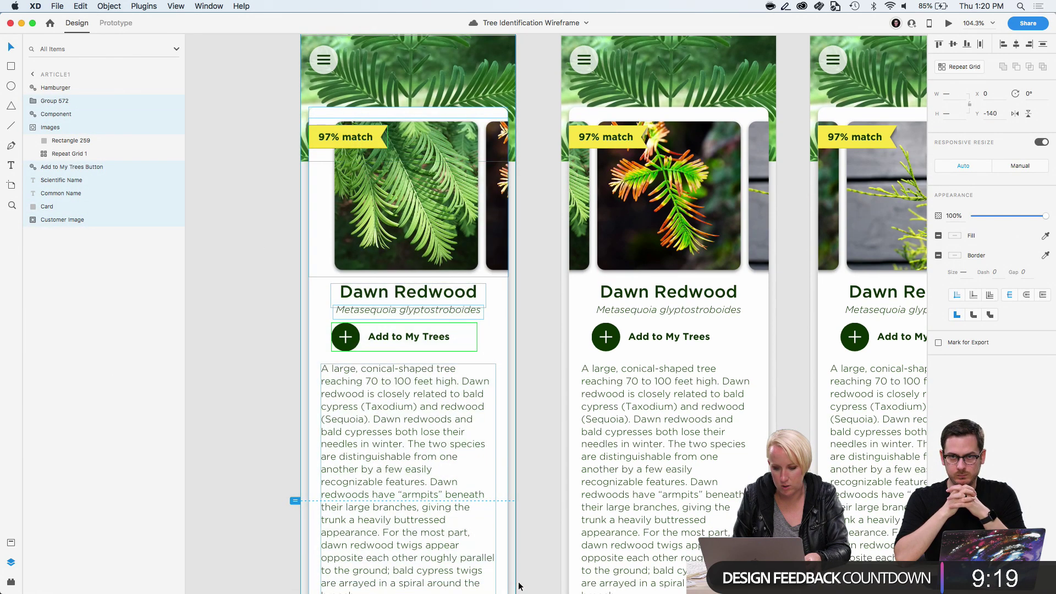
pyautogui.moveTo(438, 127); pyautogui.dragTo(236, 127)
# Paste the Result1 group into the Article1 artboard and move it up to Y 84
pyautogui.click(471, 249)
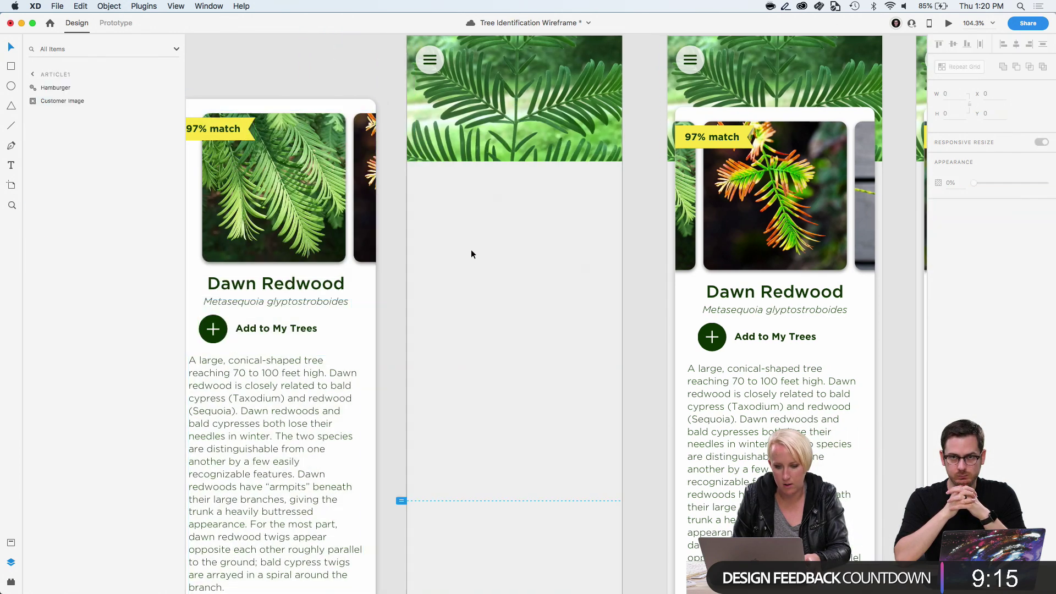
pyautogui.press('cmd+v')
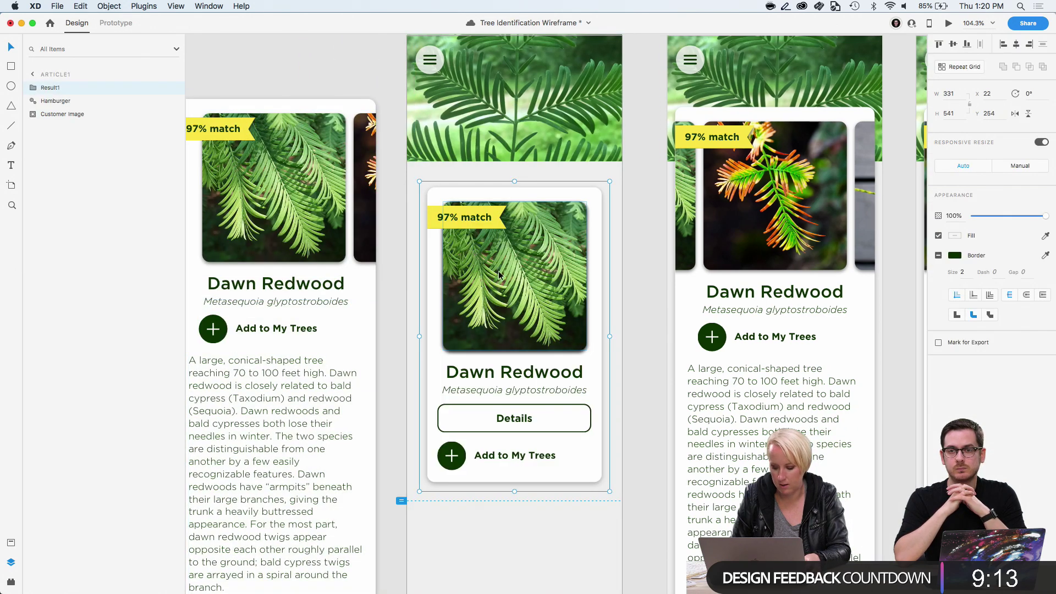
pyautogui.hotkey('shift', 'Up')
pyautogui.hotkey('shift', 'Up')
pyautogui.hotkey('shift', 'Up')
pyautogui.hotkey('shift', 'Up')
pyautogui.hotkey('shift', 'Up')
pyautogui.hotkey('shift', 'Up')
pyautogui.hotkey('shift', 'Up')
pyautogui.hotkey('shift', 'Up')
pyautogui.hotkey('shift', 'Up')
pyautogui.hotkey('shift', 'Up')
pyautogui.hotkey('shift', 'Up')
pyautogui.hotkey('shift', 'Up')
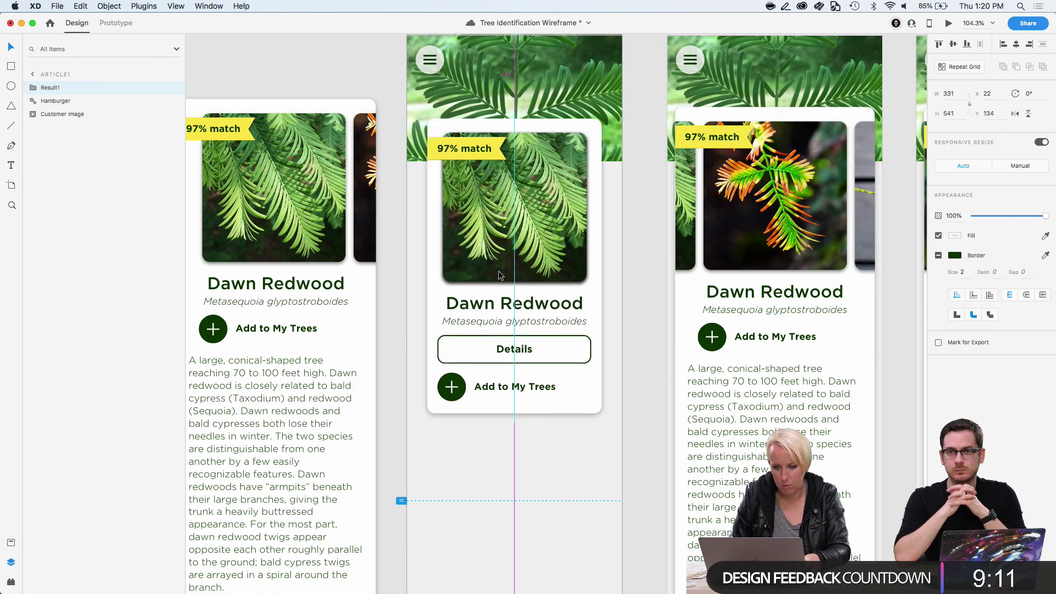
pyautogui.hotkey('shift', 'Up')
pyautogui.hotkey('shift', 'Up')
pyautogui.hotkey('shift', 'Up')
pyautogui.hotkey('shift', 'Up')
pyautogui.hotkey('shift', 'Up')
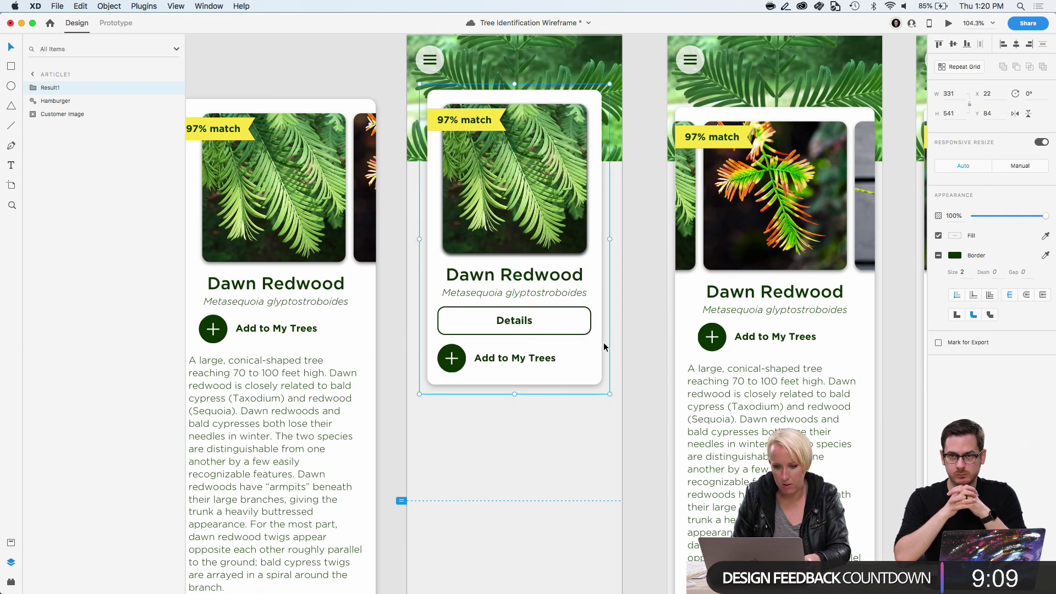
# Expand the Result1 and Dawn Redwood groups in Article1 and examine the Flag and DawnRedwood_Flickr1 layers
pyautogui.click(649, 358)
pyautogui.doubleClick(514, 231)
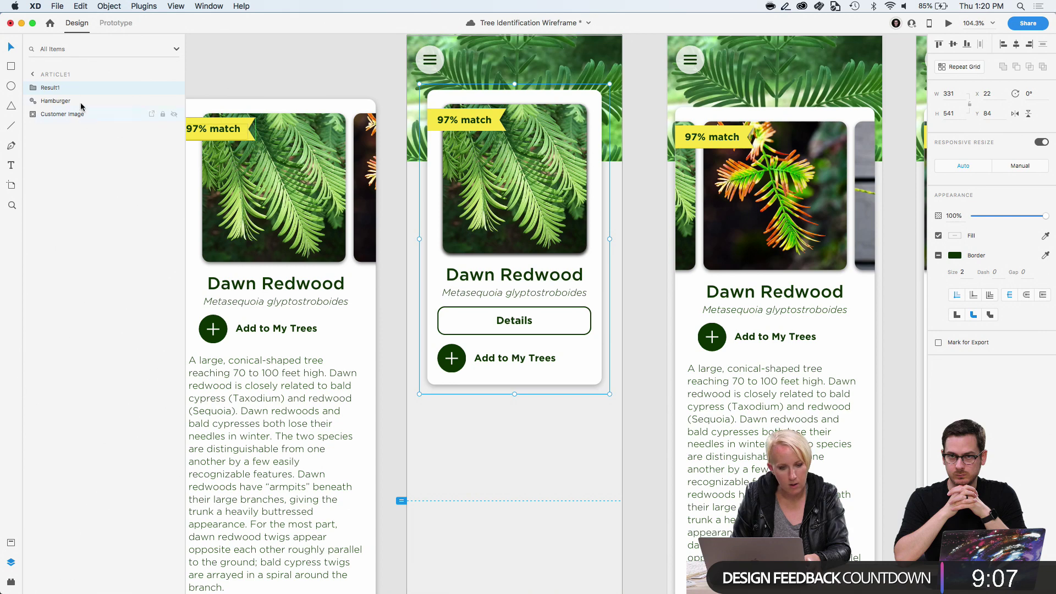
pyautogui.click(33, 87)
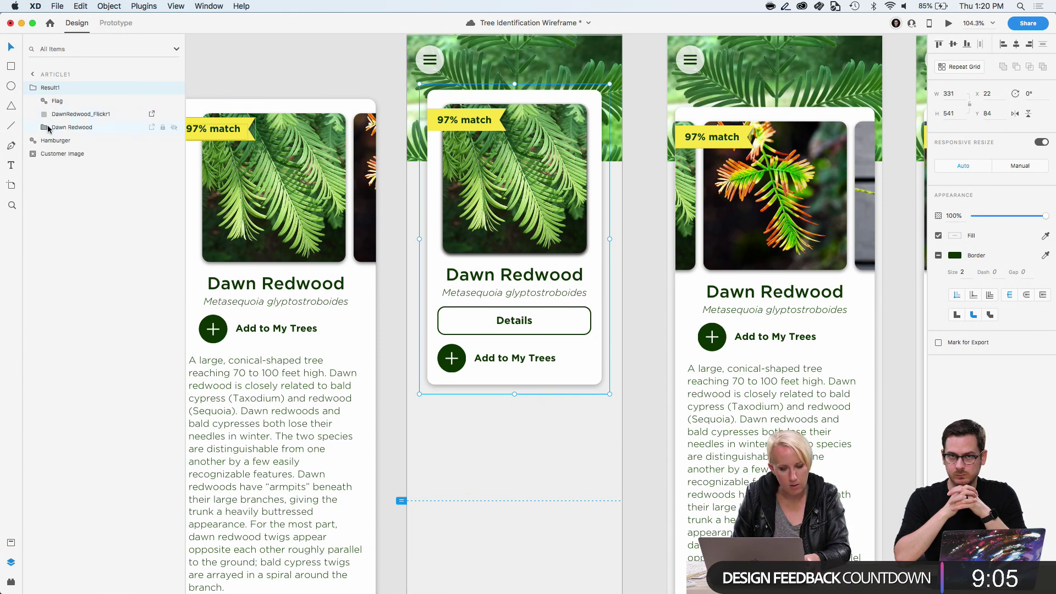
pyautogui.click(48, 128)
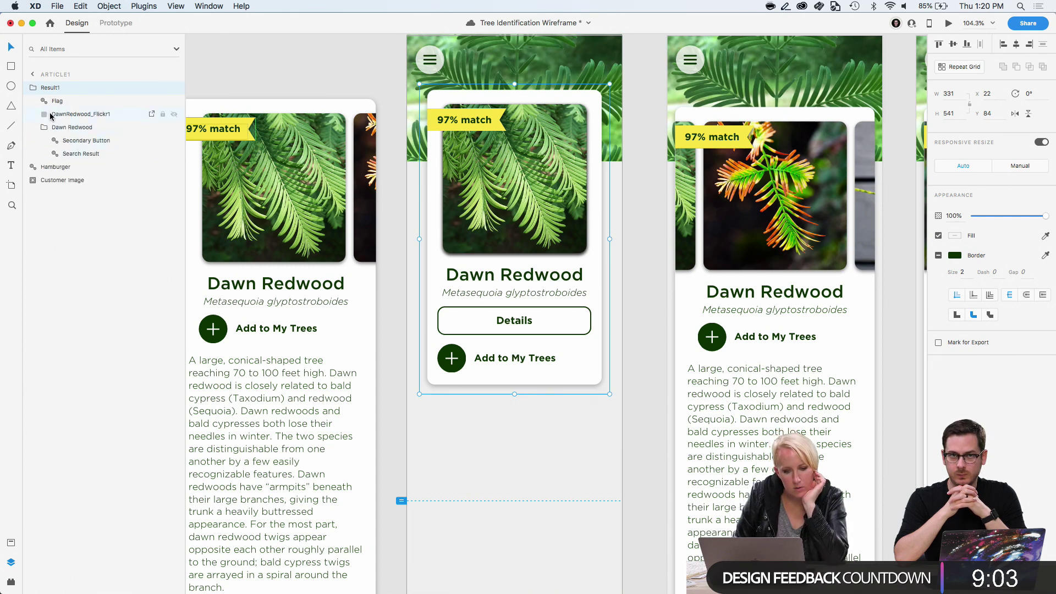
pyautogui.click(84, 101)
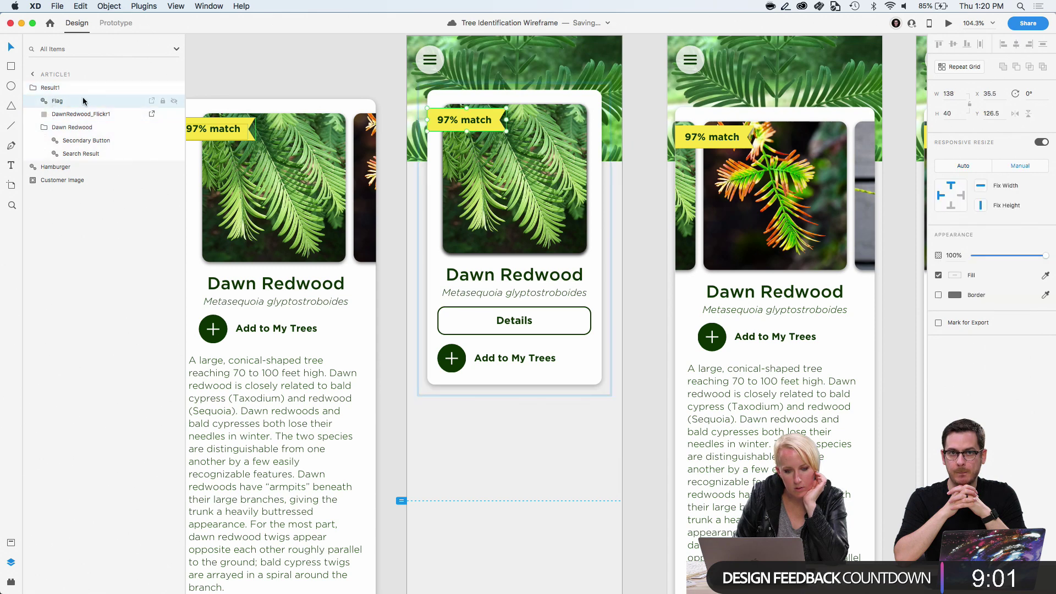
pyautogui.click(62, 115)
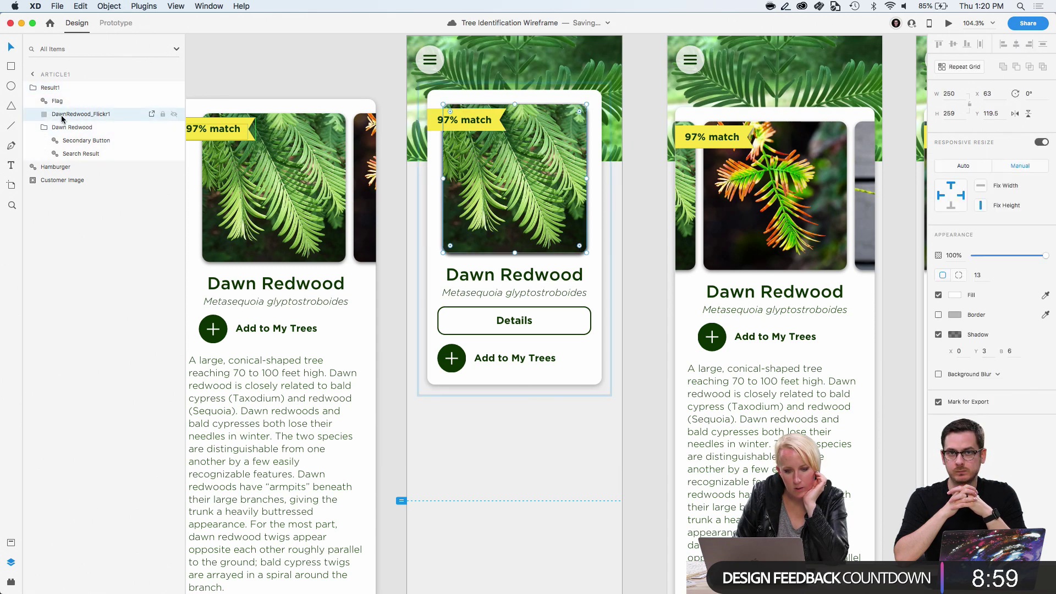
pyautogui.click(172, 114)
pyautogui.click(172, 114)
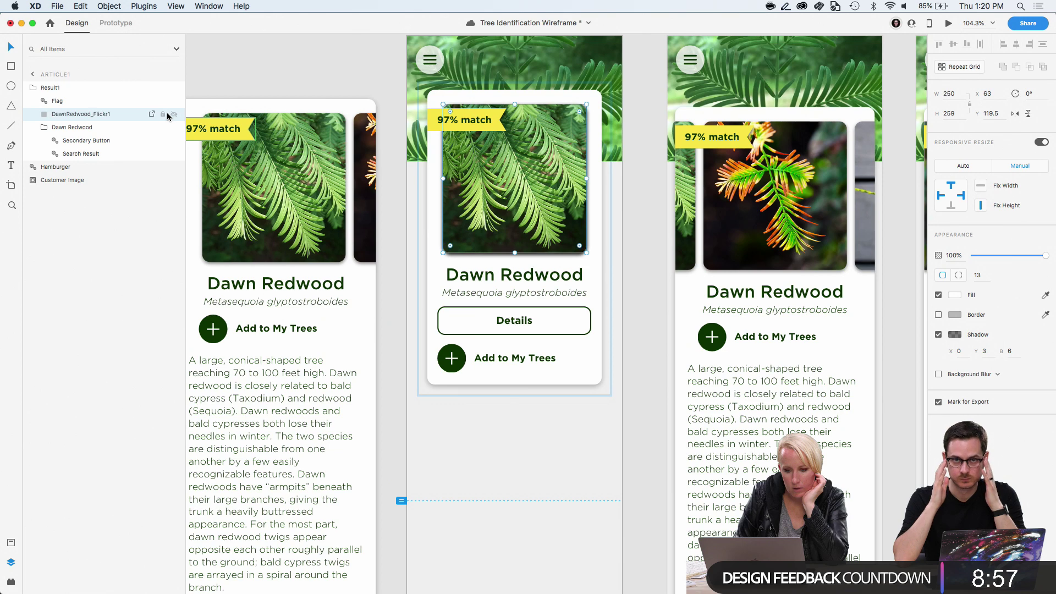
# Check which card elements belong to the Dawn Redwood group, its Secondary Button and its Search Result component
pyautogui.click(168, 128)
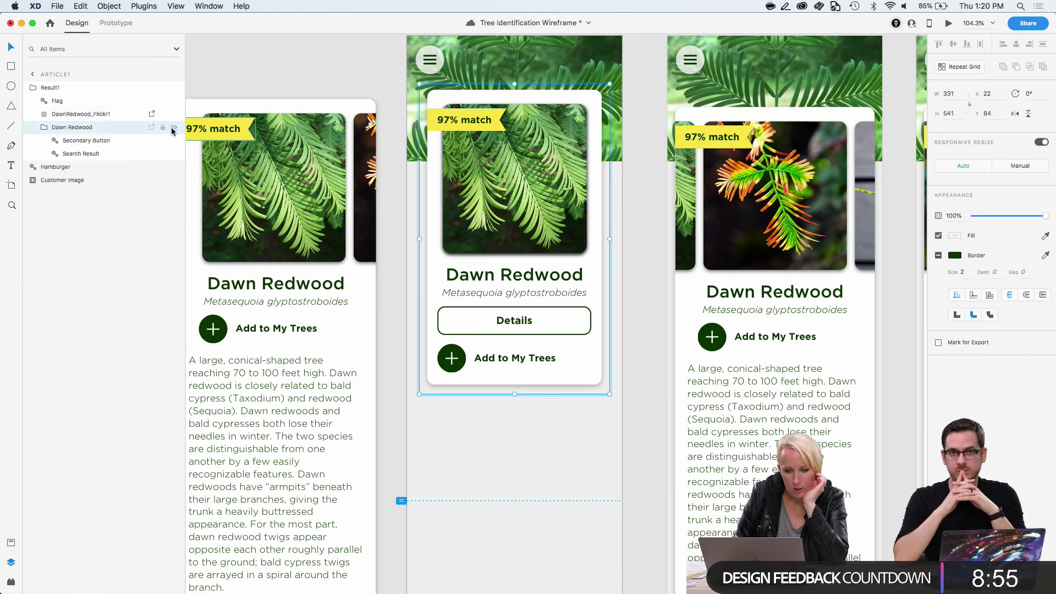
pyautogui.click(173, 128)
pyautogui.click(173, 128)
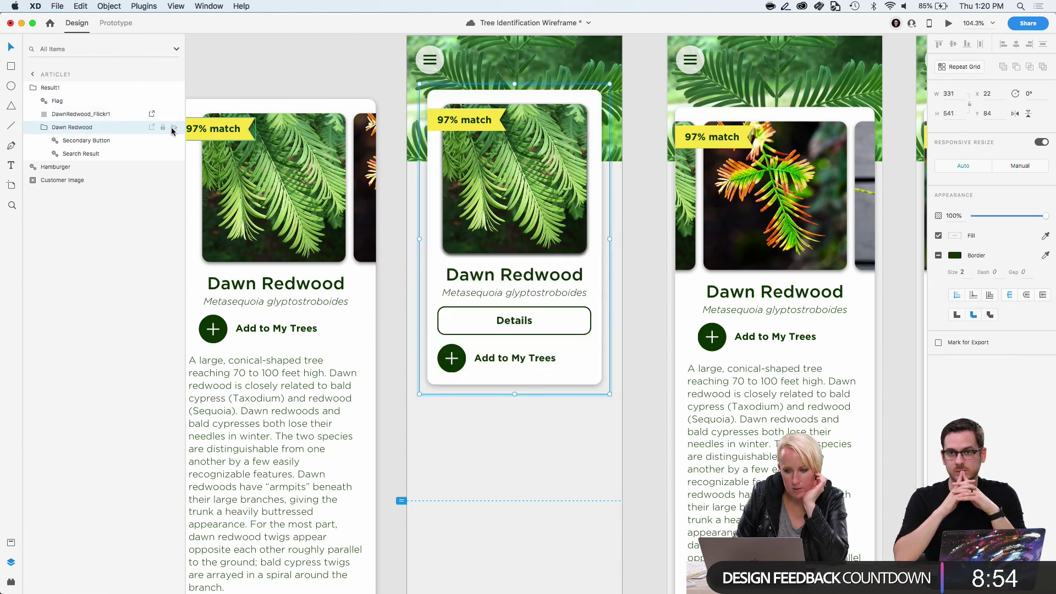
pyautogui.click(45, 128)
pyautogui.click(45, 128)
pyautogui.click(87, 142)
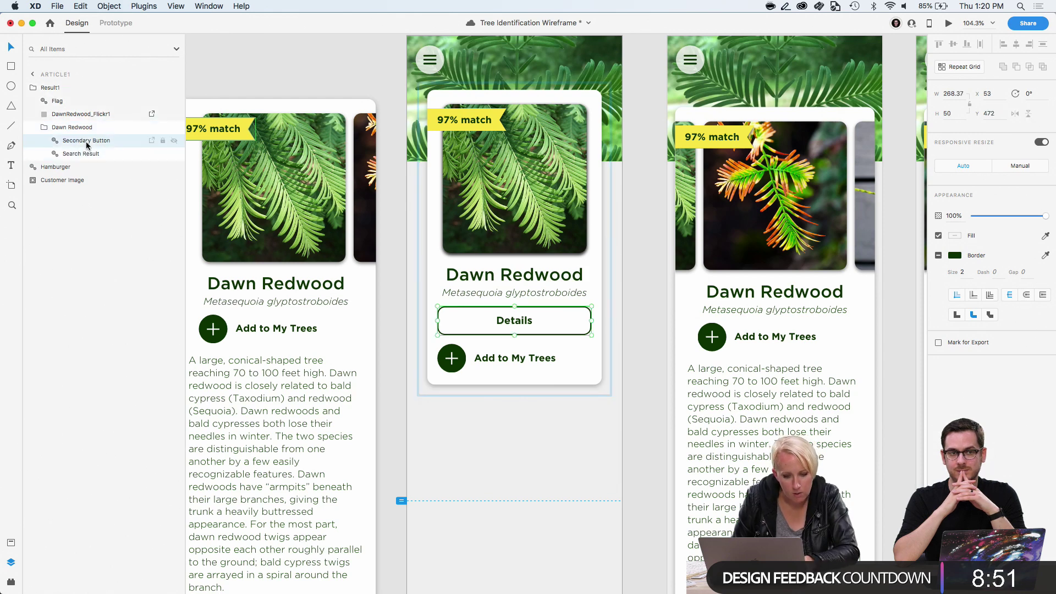
pyautogui.click(126, 154)
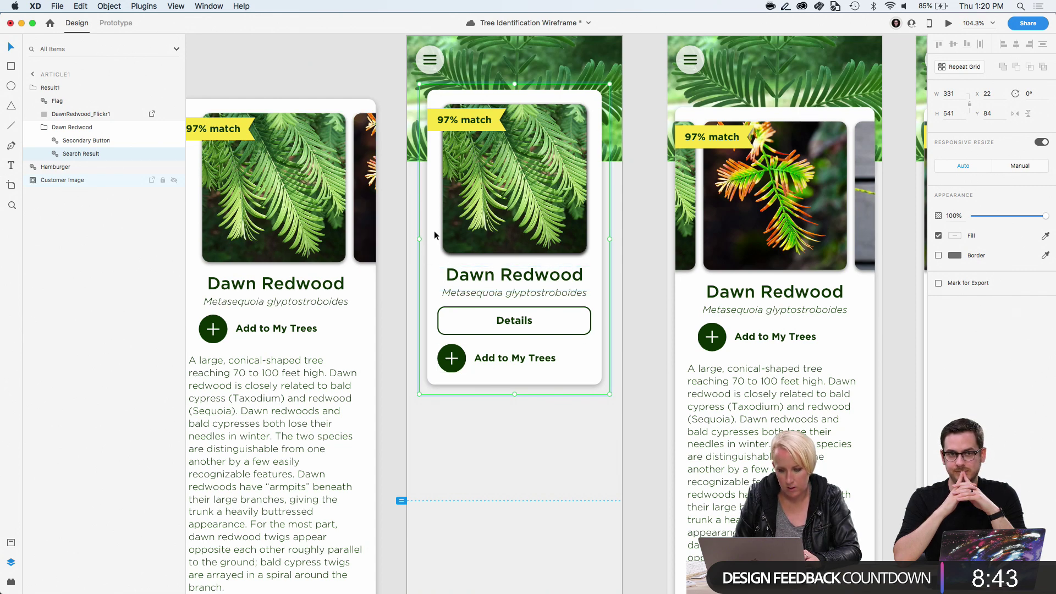
# Try to widen the Search Result component at its left edge, then undo the resize and deselect it
pyautogui.scroll(2, 434, 235)
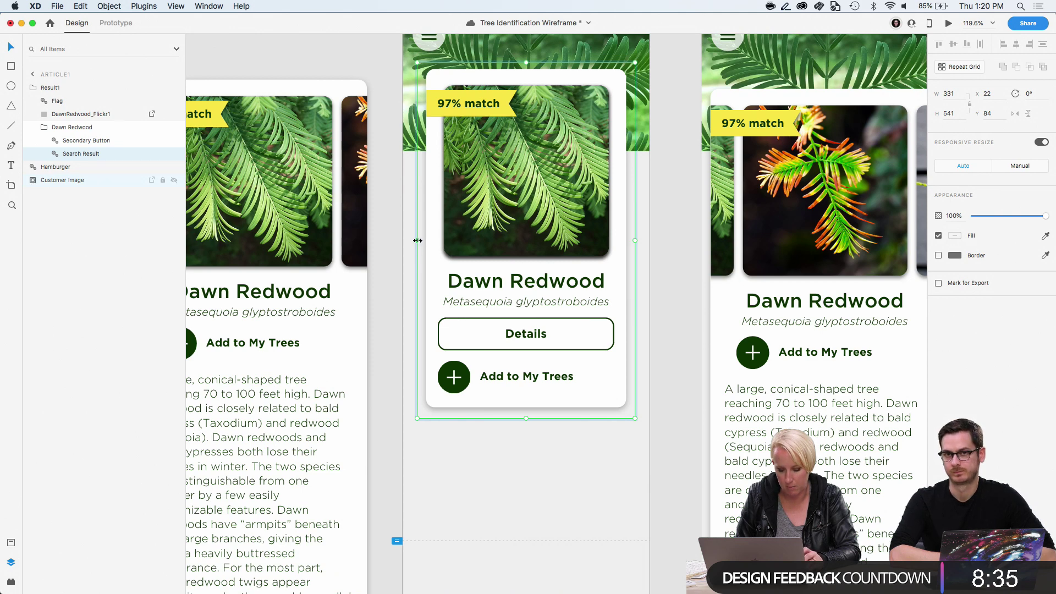
pyautogui.moveTo(417, 240); pyautogui.dragTo(400, 254)
pyautogui.press('cmd+z')
pyautogui.click(393, 231)
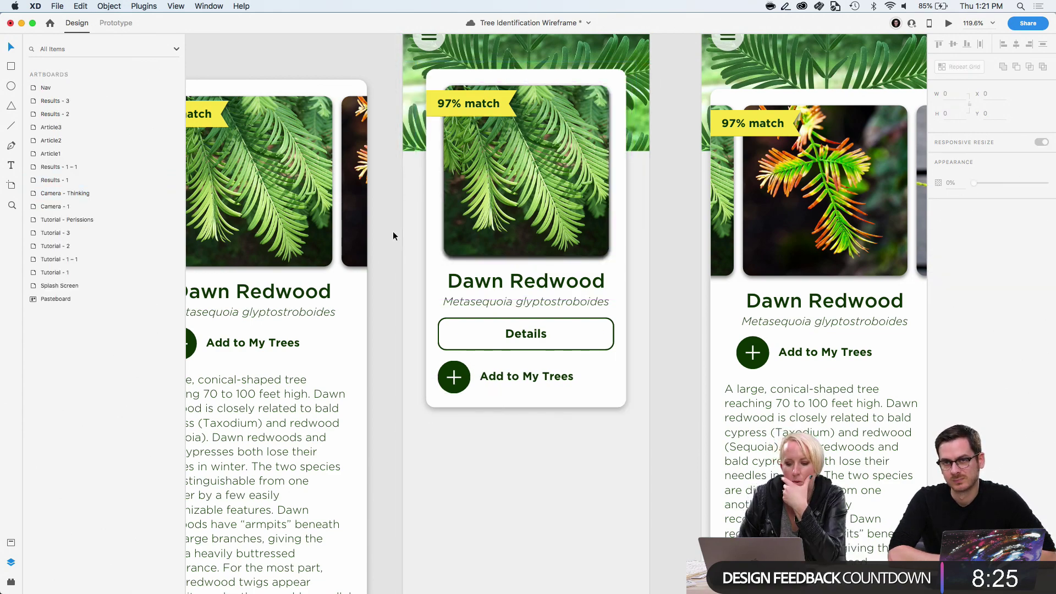
# Set the Search Result component's responsive resize to manual, with fixed width and only its top, right and bottom edges pinned
pyautogui.scroll(-2, 392, 231)
pyautogui.click(454, 243)
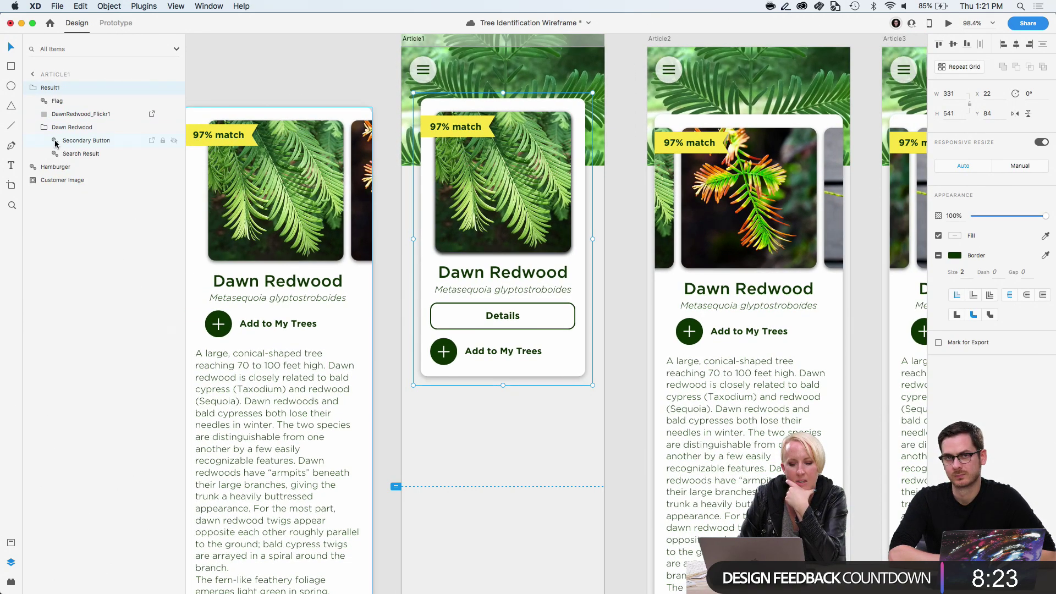
pyautogui.click(72, 127)
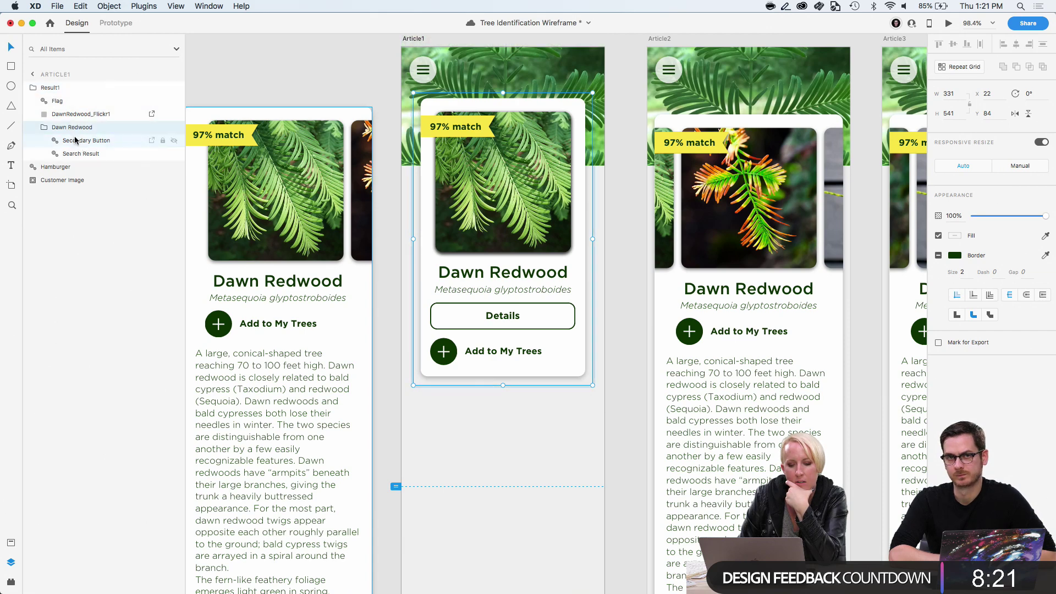
pyautogui.click(75, 141)
pyautogui.click(77, 155)
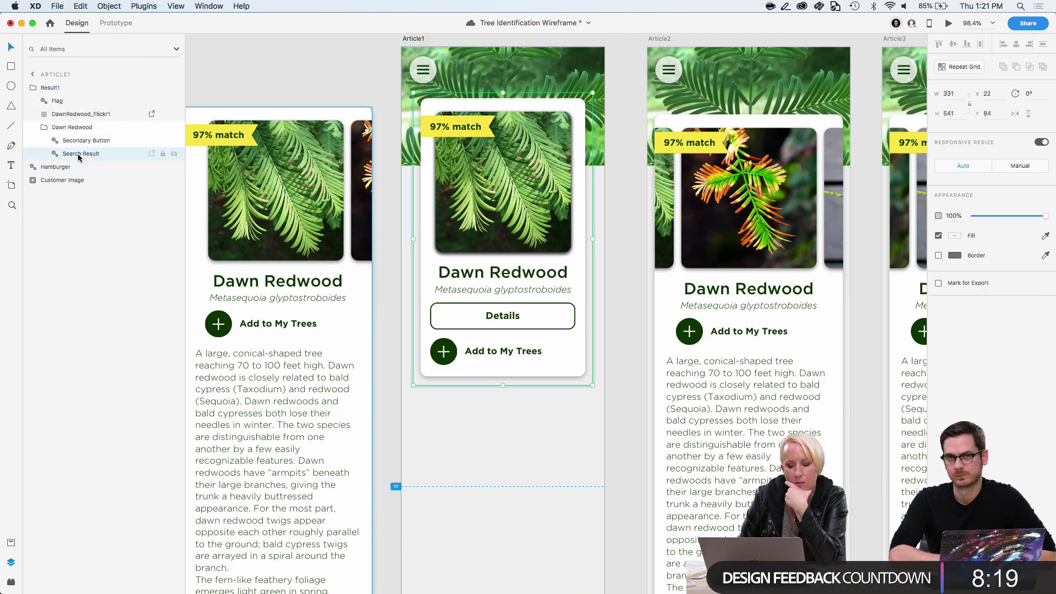
pyautogui.hscroll(-3, 302, 265)
pyautogui.scroll(2, 302, 265)
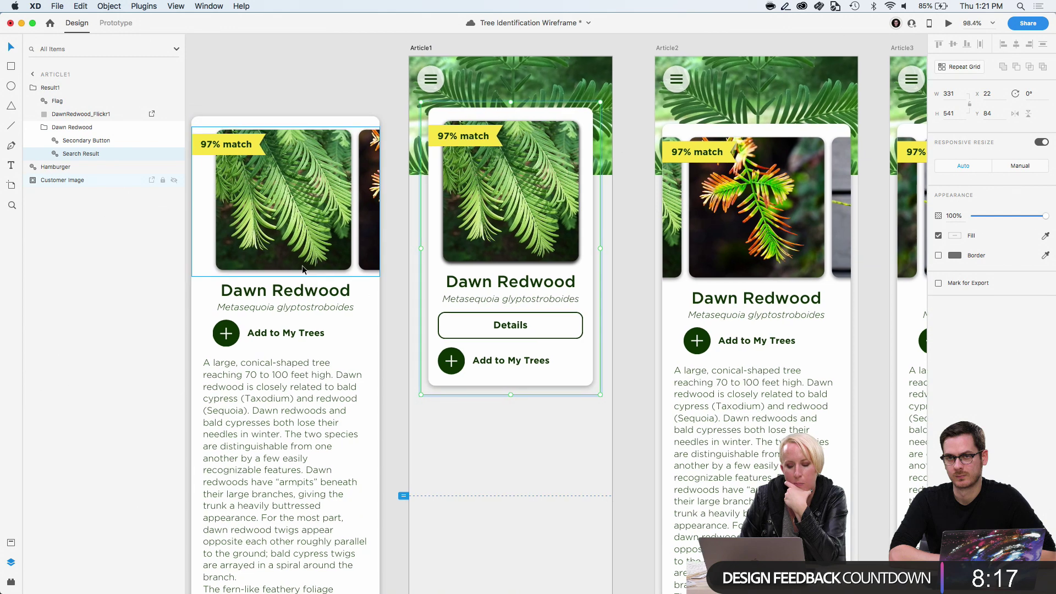
pyautogui.hscroll(-1, 303, 270)
pyautogui.scroll(1, 302, 270)
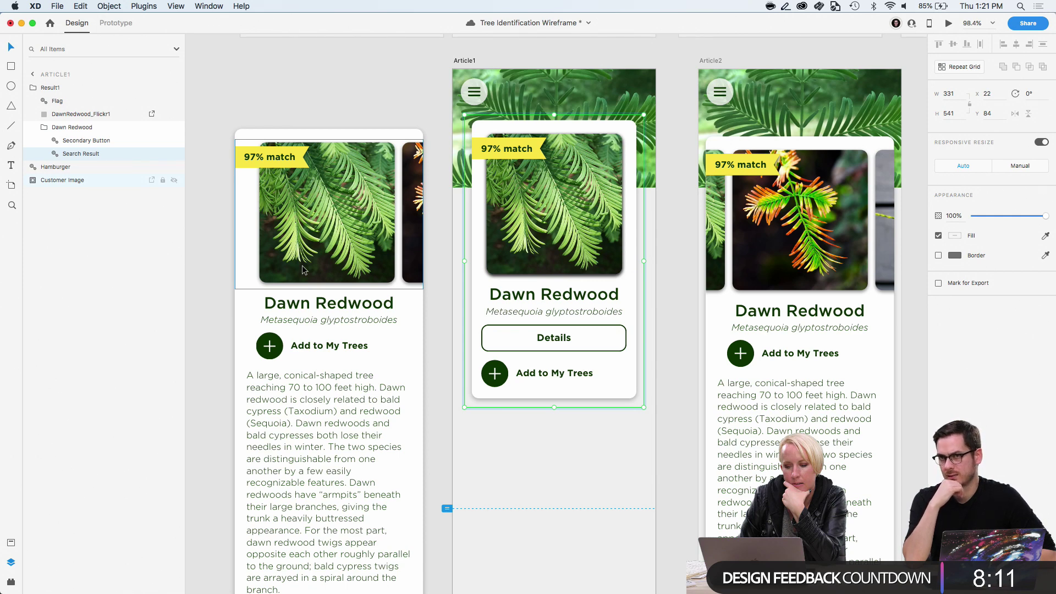
pyautogui.click(1009, 167)
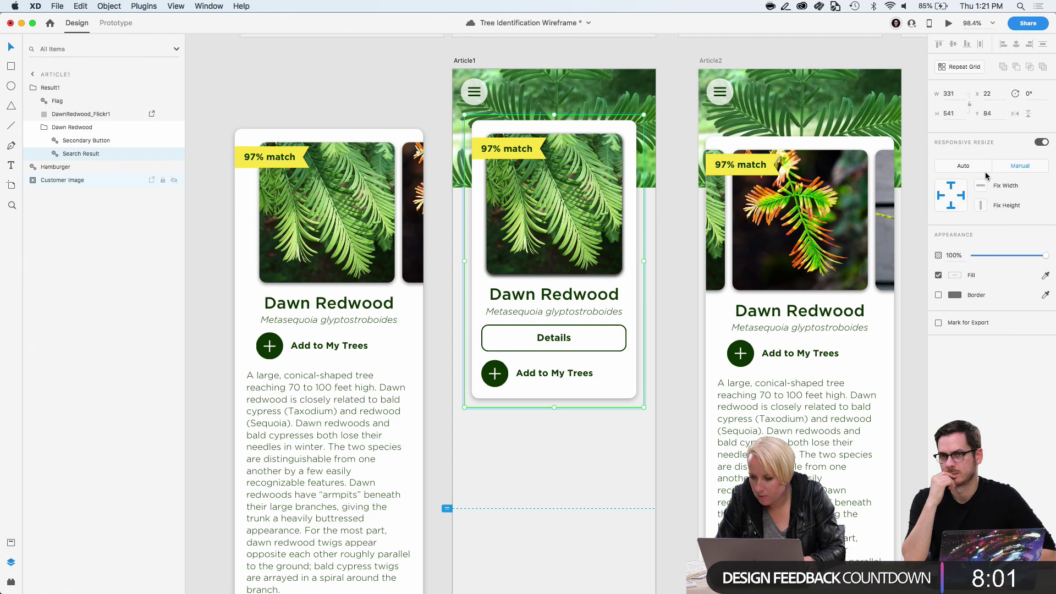
pyautogui.click(962, 194)
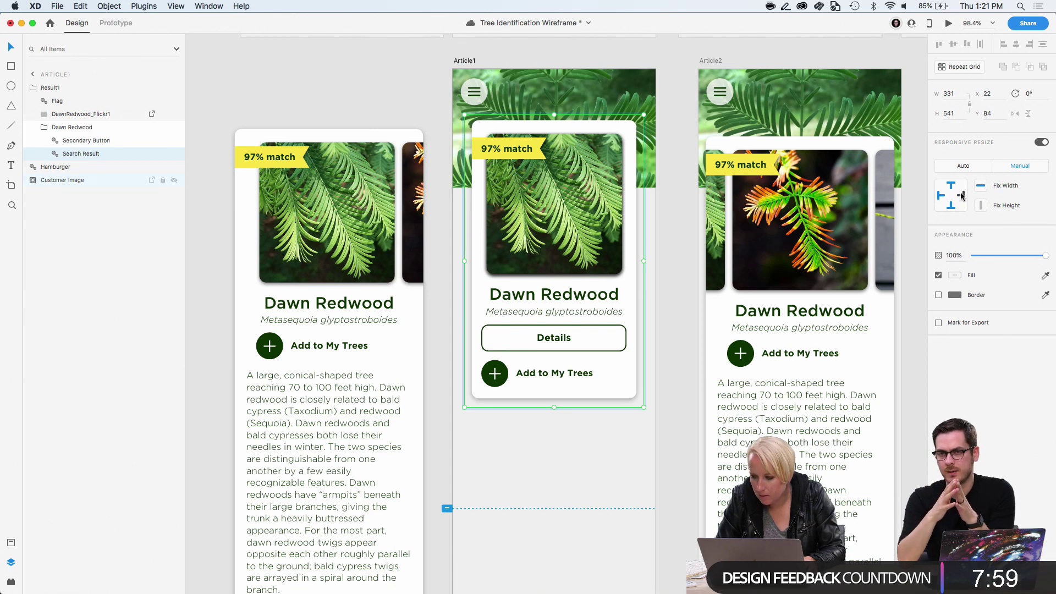
pyautogui.click(960, 192)
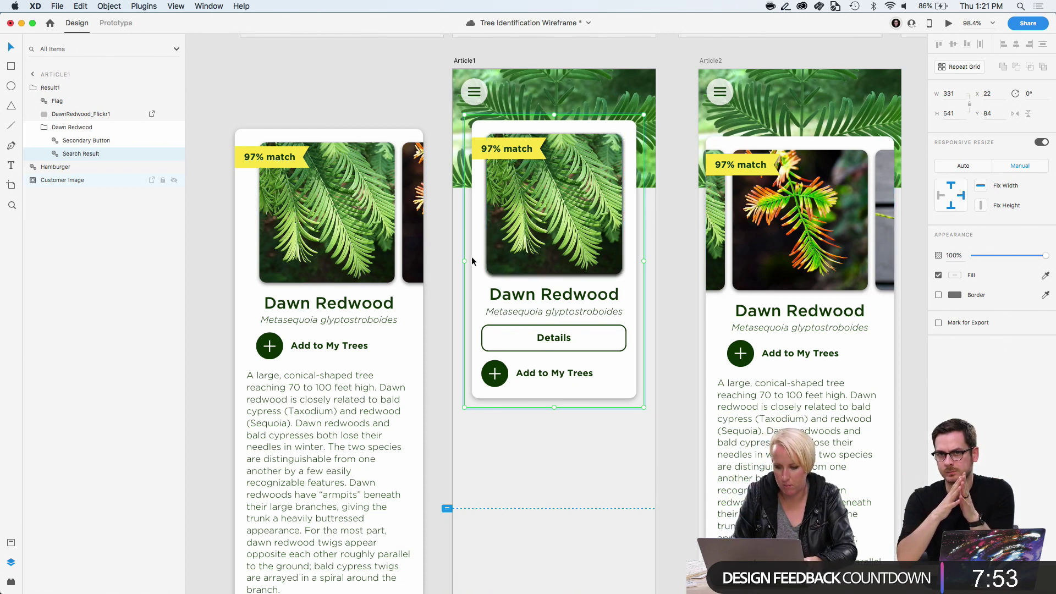
# Hide the Details button on Article1's card
pyautogui.hscroll(3, 616, 263)
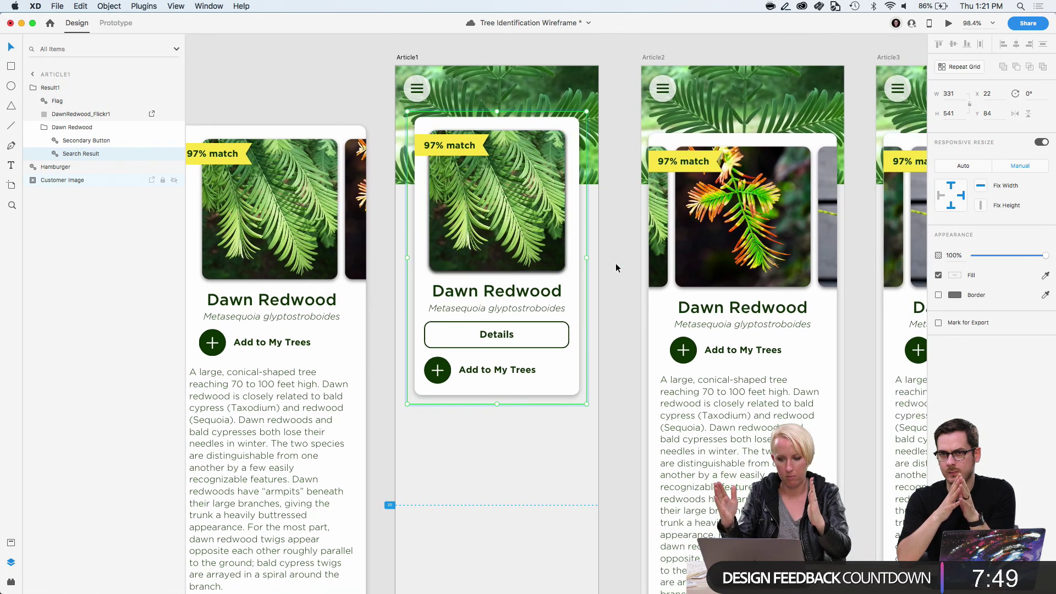
pyautogui.click(509, 329)
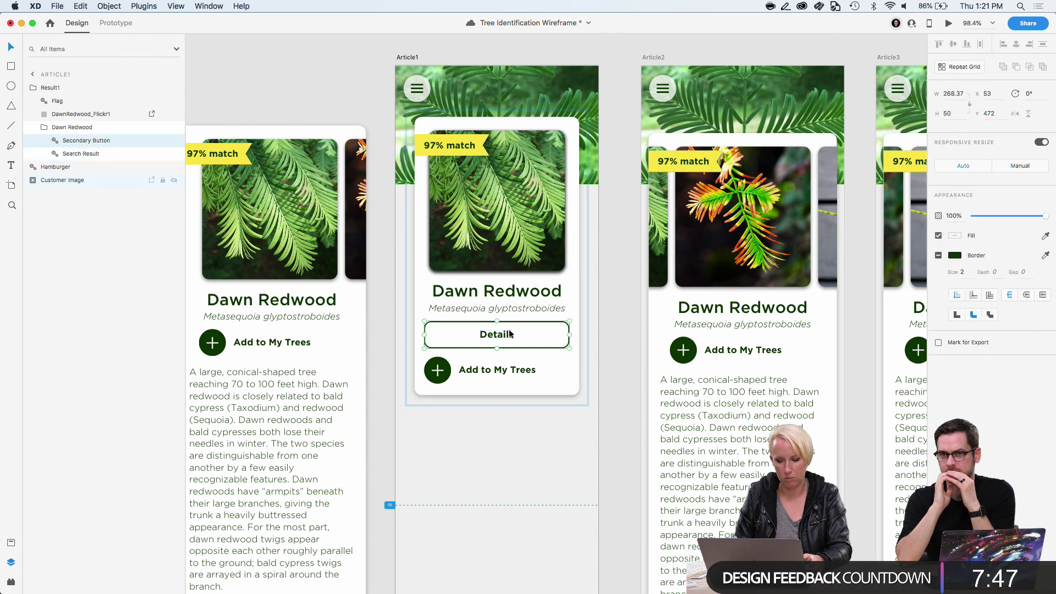
pyautogui.click(173, 142)
# Move the Add to My Trees button inside Article1's Search Result component up 60 px
pyautogui.click(499, 373)
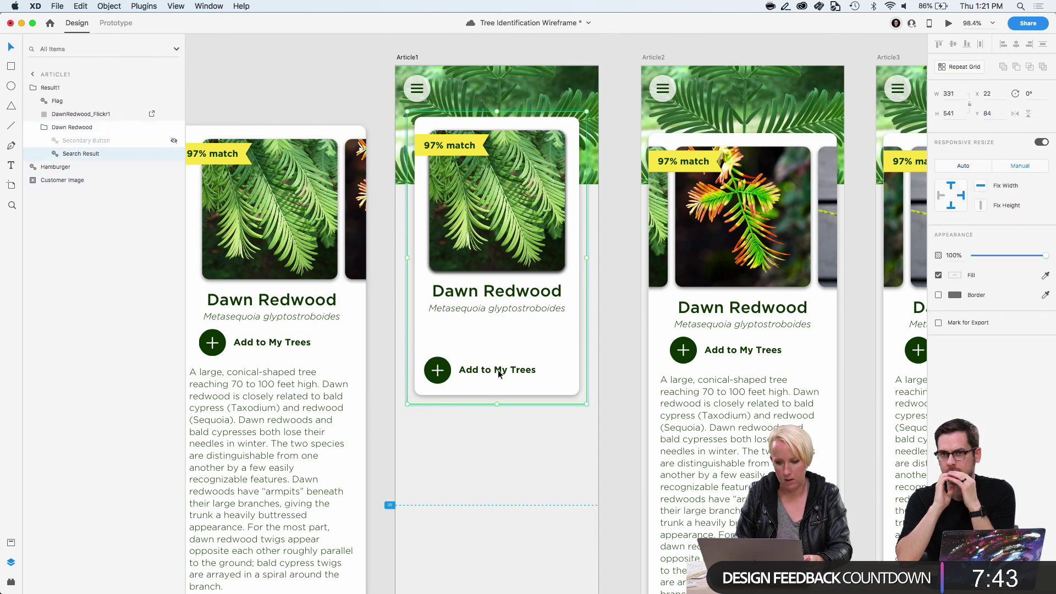
pyautogui.doubleClick(498, 372)
pyautogui.hotkey('shift', 'Up')
pyautogui.hotkey('shift', 'Up')
pyautogui.hotkey('shift', 'Up')
pyautogui.hotkey('shift', 'Up')
pyautogui.hotkey('shift', 'Up')
pyautogui.hotkey('shift', 'Up')
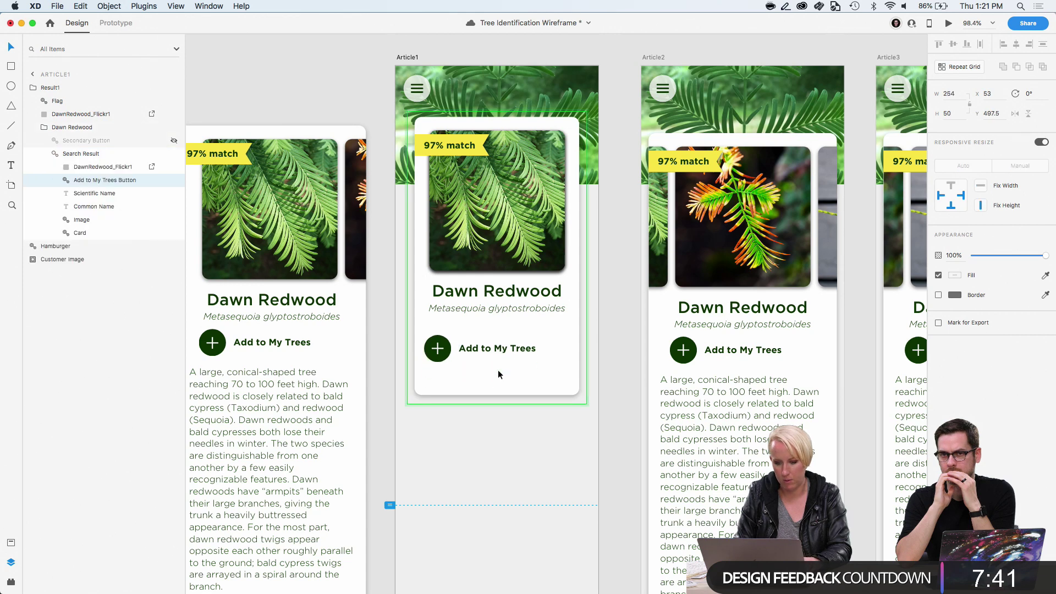
# Hide and show the Card component inside Search Result to identify the layer that forms the white background
pyautogui.click(480, 375)
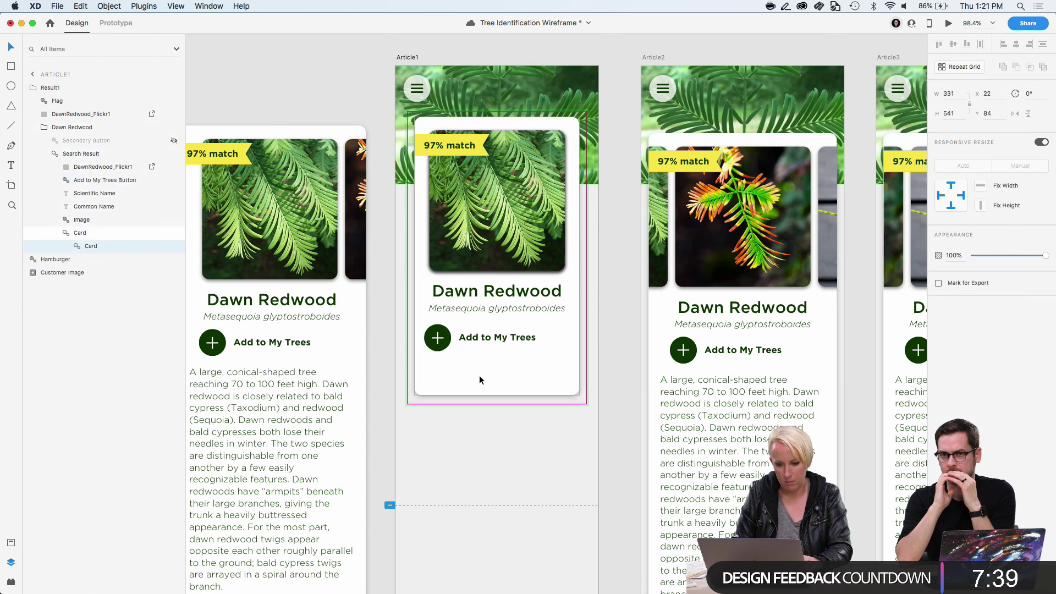
pyautogui.click(94, 246)
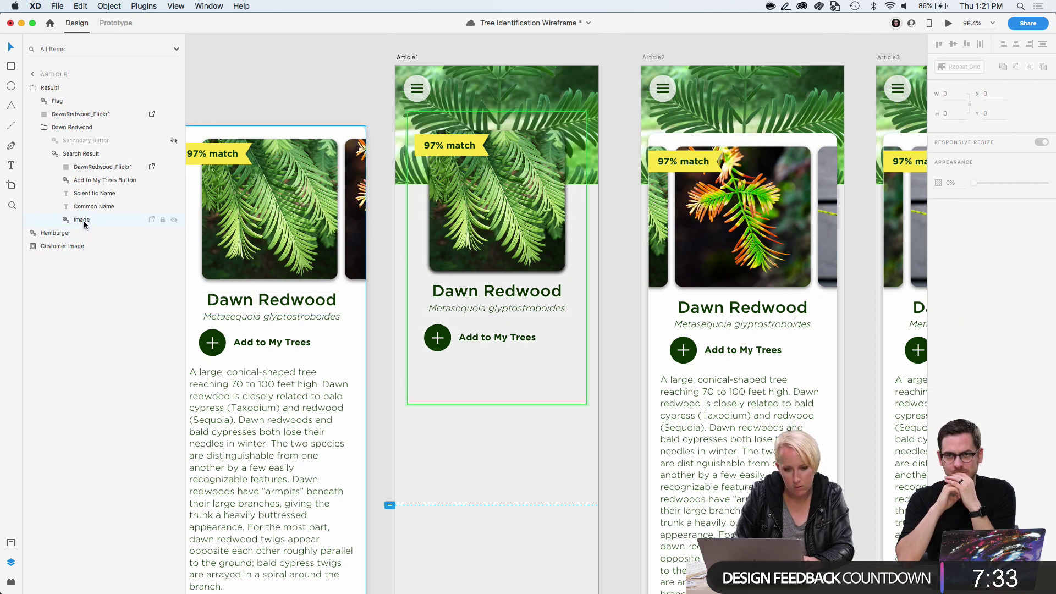
pyautogui.click(80, 234)
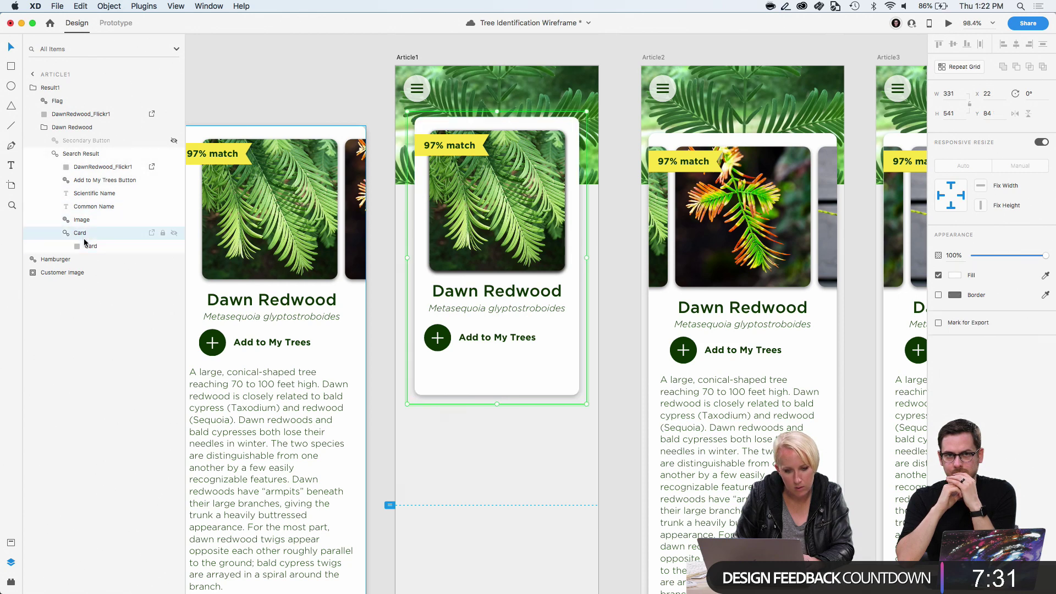
pyautogui.click(132, 247)
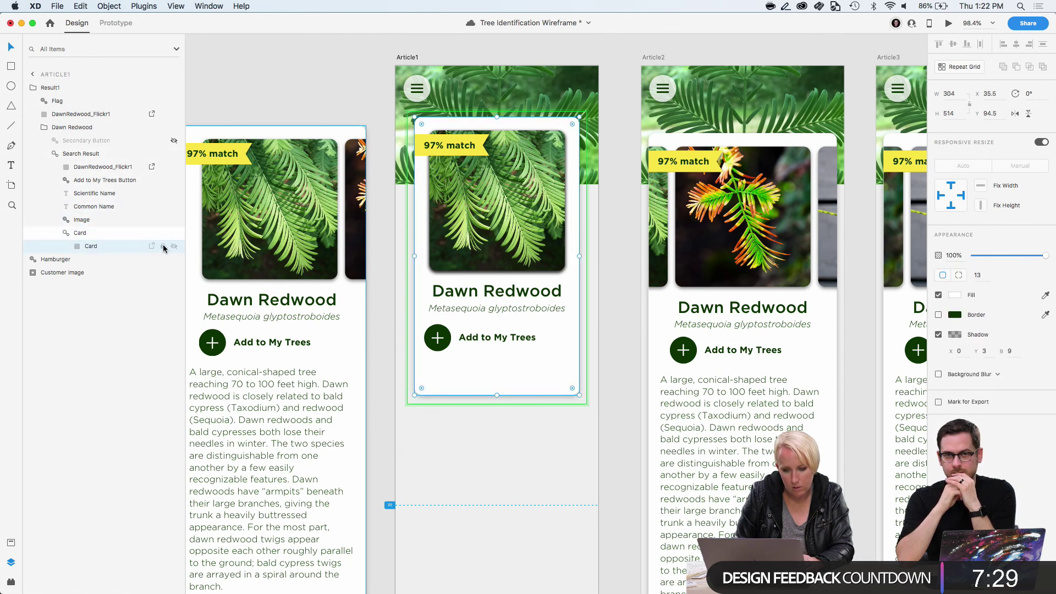
pyautogui.click(173, 247)
pyautogui.click(103, 233)
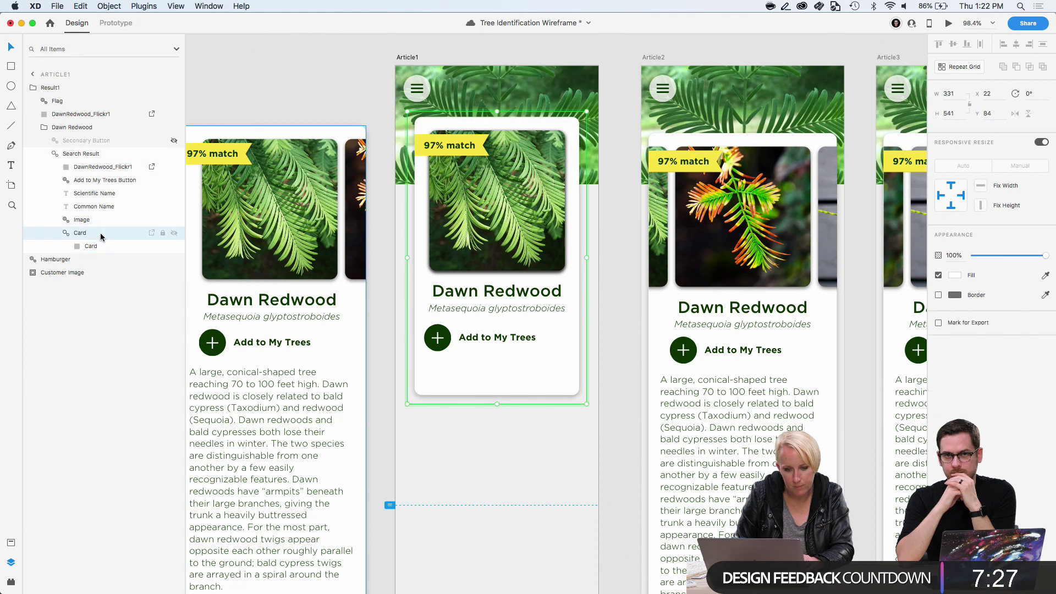
pyautogui.click(174, 233)
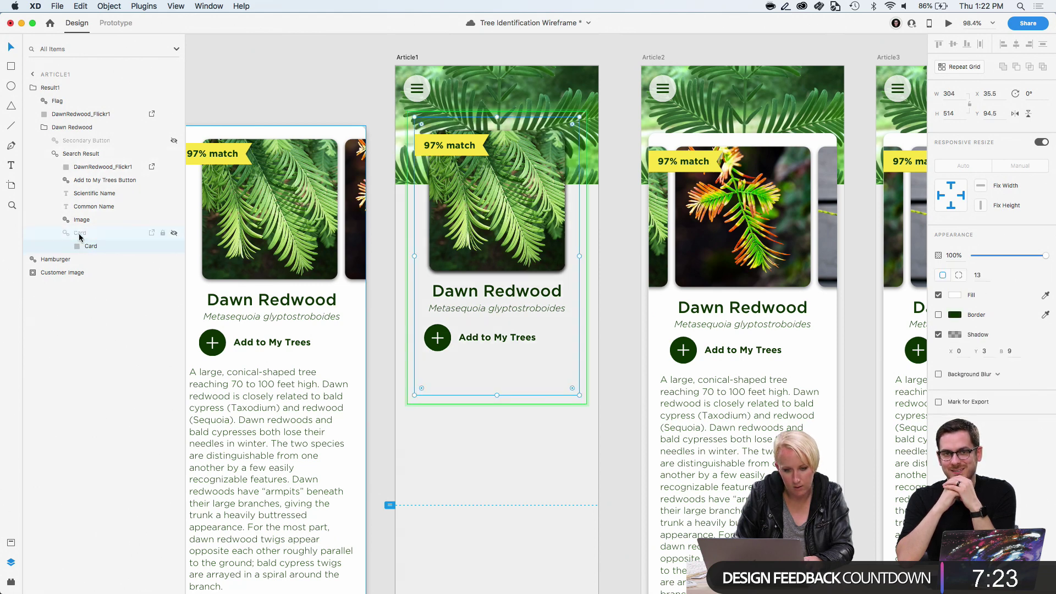
pyautogui.click(127, 234)
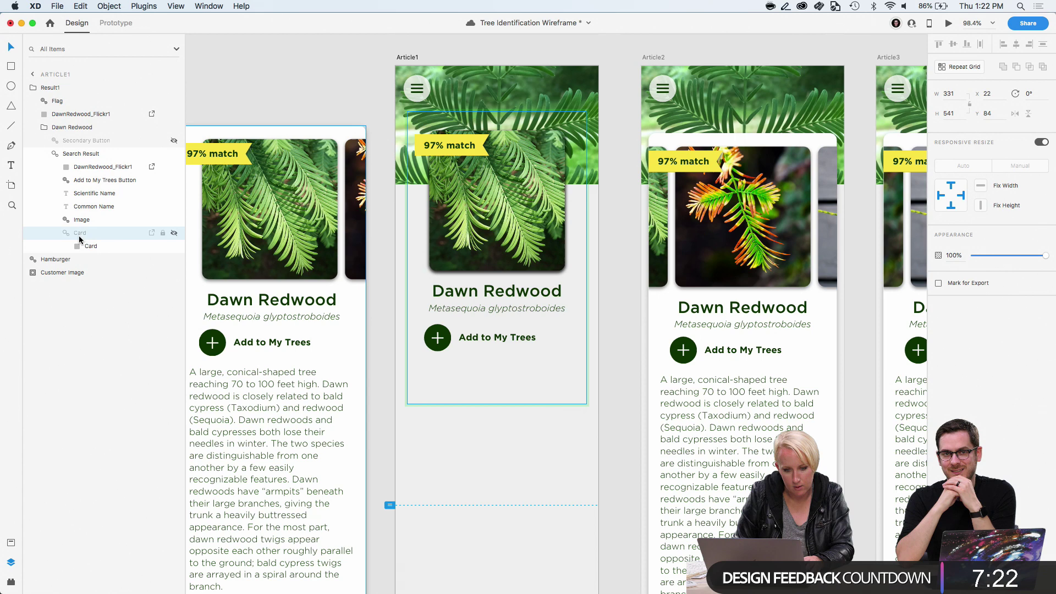
pyautogui.click(174, 233)
# Widen the white Card rectangle on both sides to a width of 329 at X 22.5, then deselect it
pyautogui.click(110, 246)
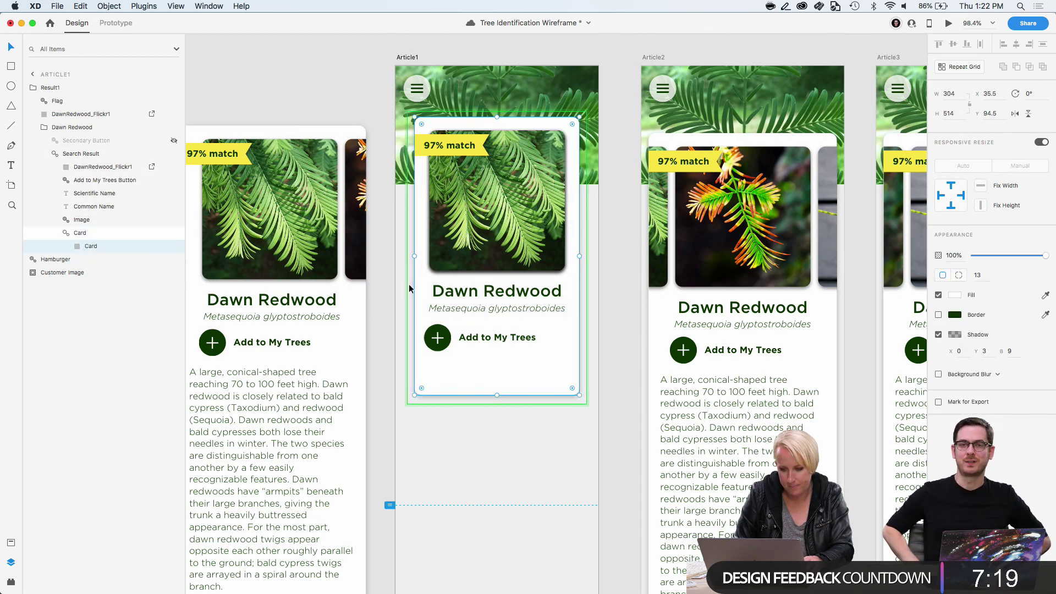
pyautogui.moveTo(414, 256); pyautogui.dragTo(408, 256)
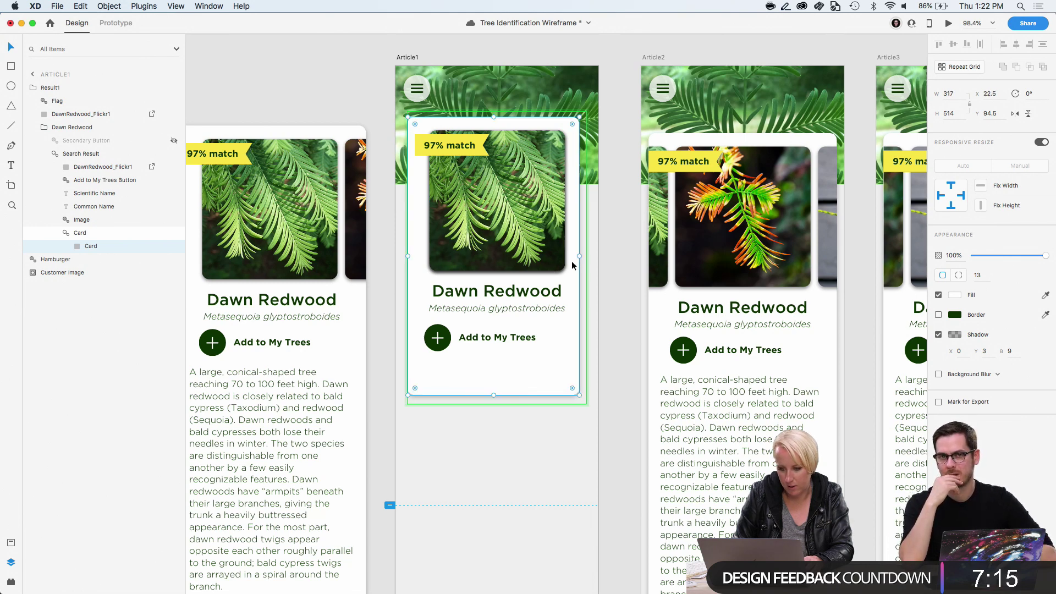
pyautogui.moveTo(579, 256); pyautogui.dragTo(586, 255)
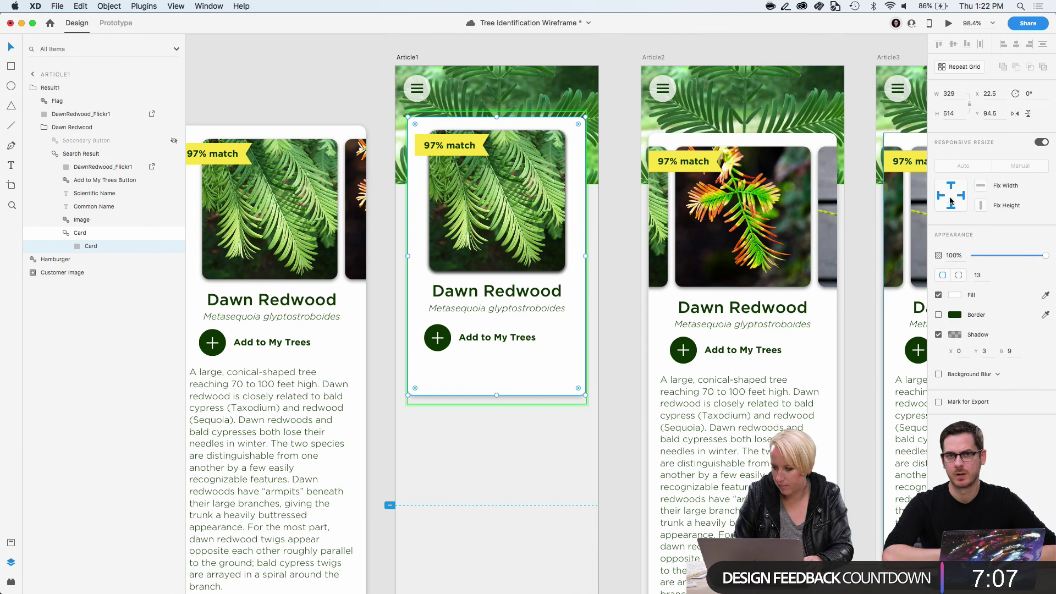
pyautogui.click(616, 288)
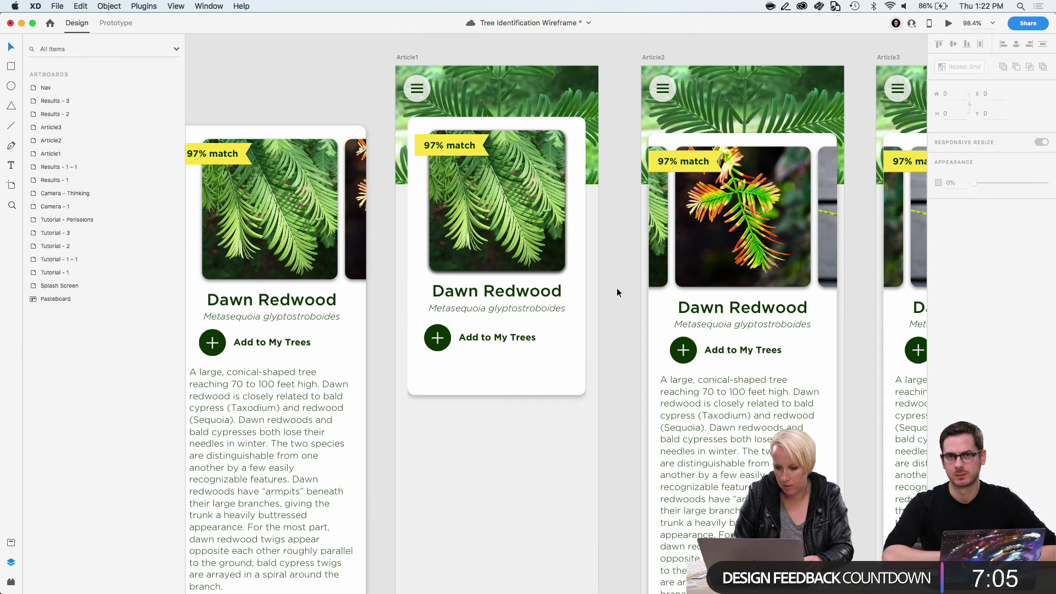
pyautogui.click(548, 282)
pyautogui.scroll(6, 547, 282)
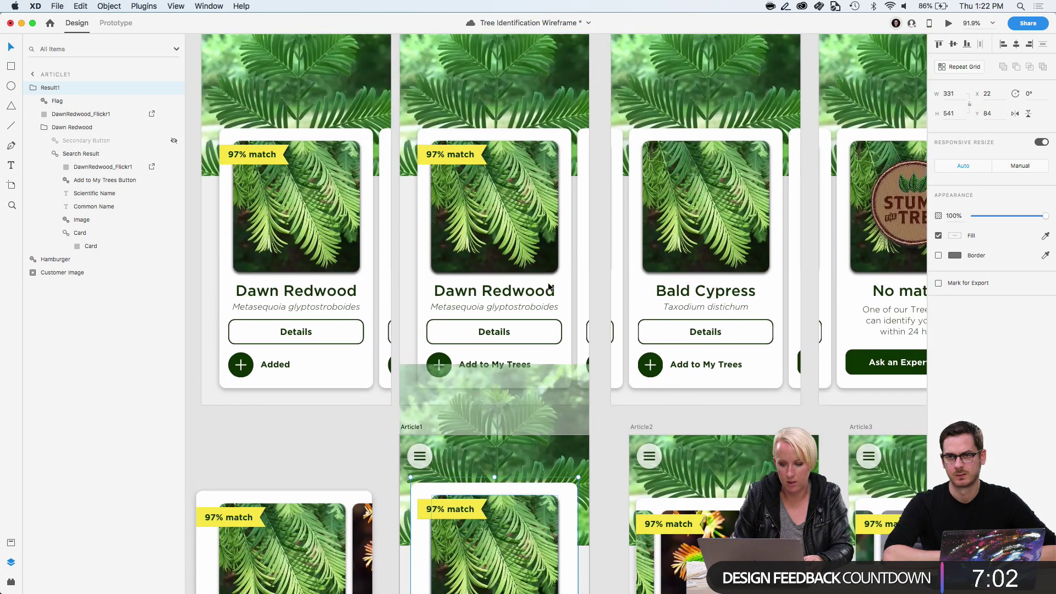
pyautogui.click(558, 238)
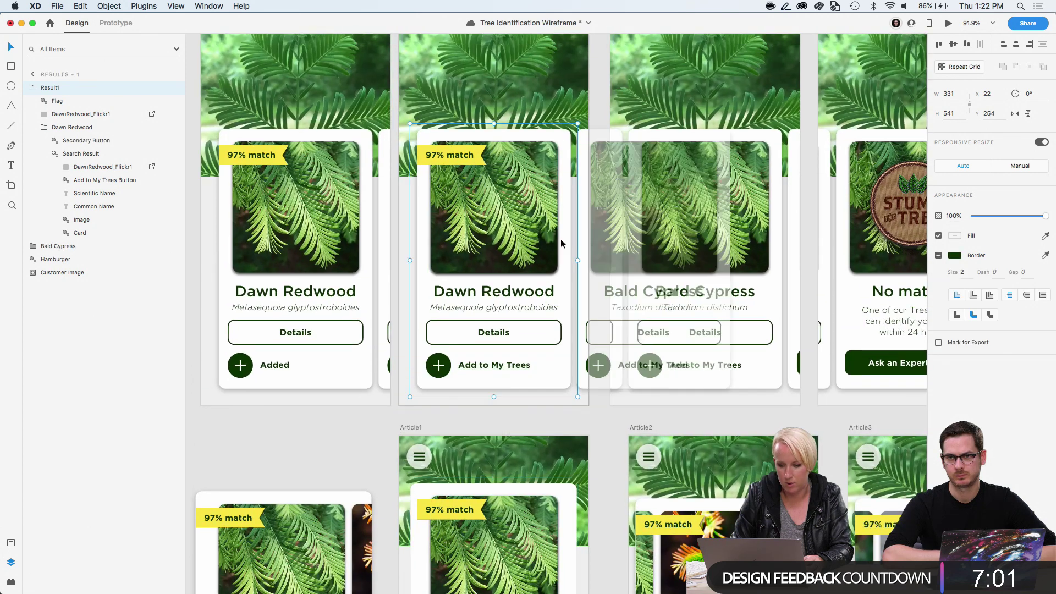
pyautogui.rightClick(560, 238)
pyautogui.click(503, 422)
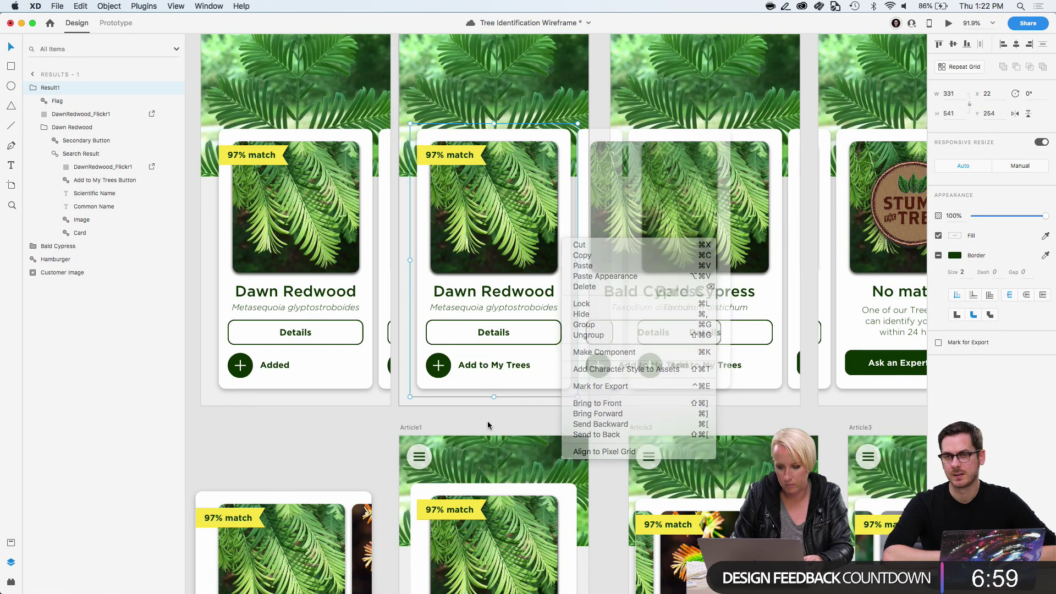
# Widen the Search Result component on Article1's card symmetrically on both sides to a width of 344.25 at X 15.38, then deselect it
pyautogui.scroll(-5, 487, 421)
pyautogui.moveTo(506, 426); pyautogui.dragTo(507, 426)
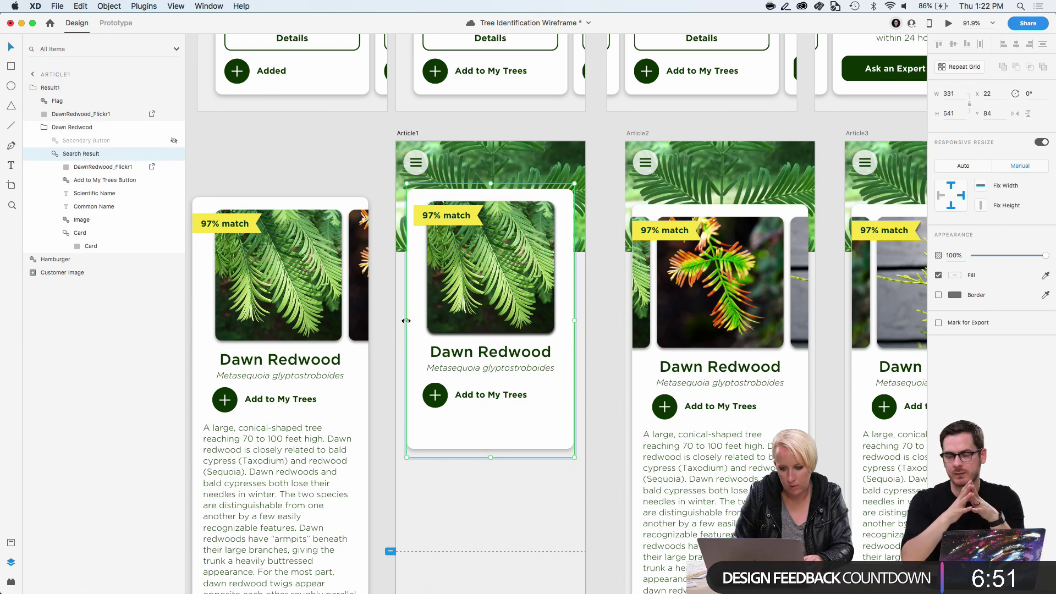
pyautogui.moveTo(406, 320); pyautogui.dragTo(403, 321)
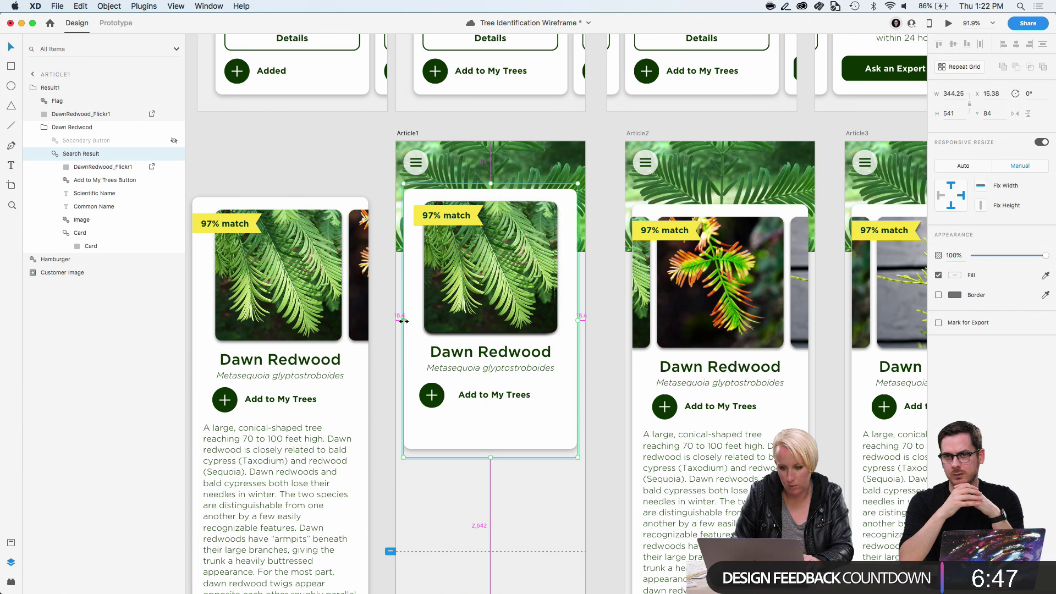
pyautogui.click(596, 411)
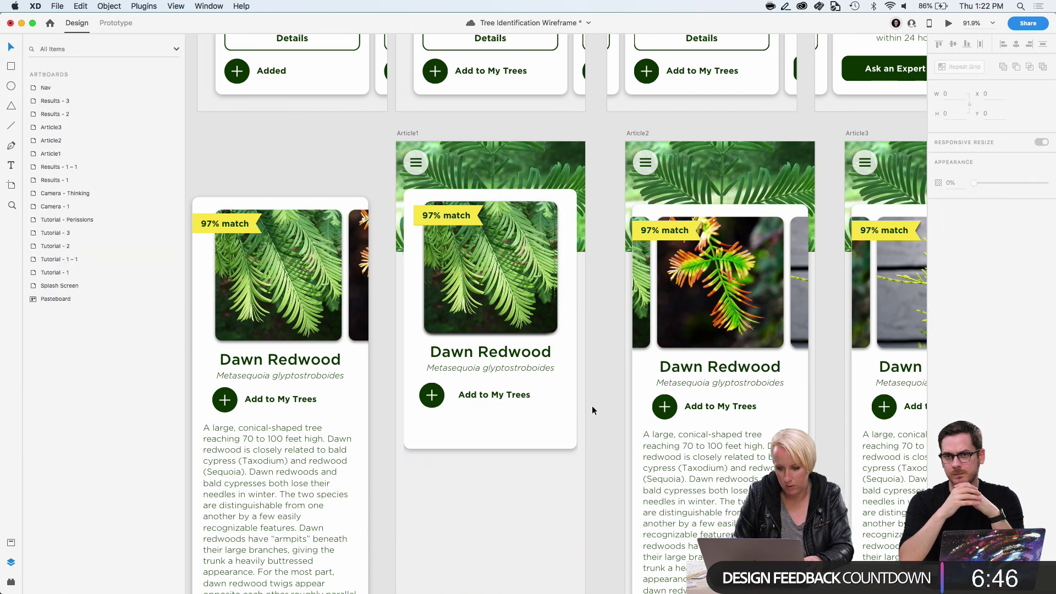
# Compare Article1's card with the reference card on the pasteboard and save the document
pyautogui.click(498, 394)
pyautogui.click(378, 397)
pyautogui.hscroll(-2, 378, 397)
pyautogui.scroll(-1, 378, 398)
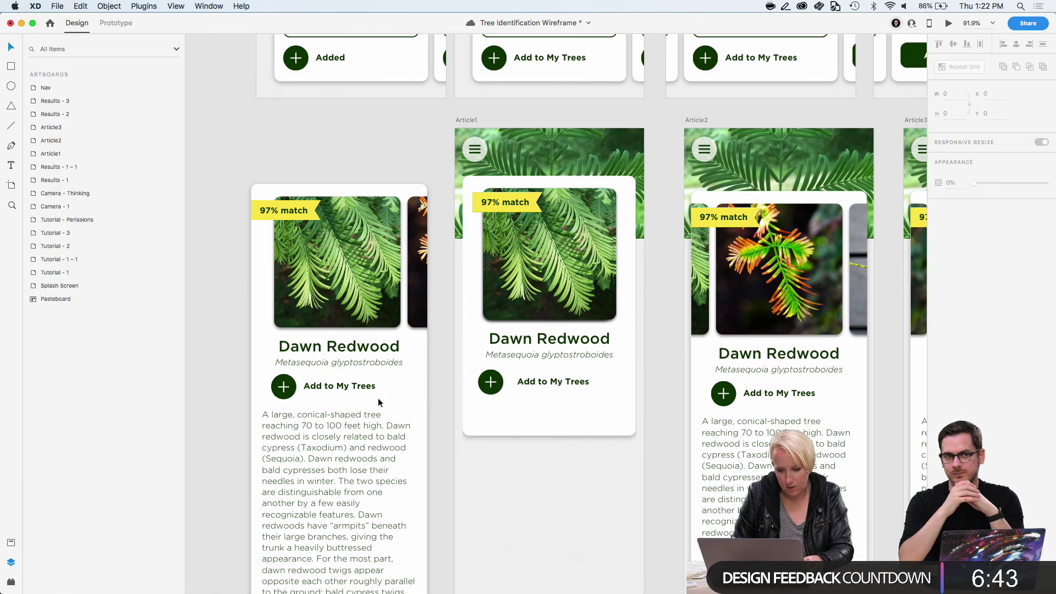
pyautogui.hscroll(-1, 378, 398)
pyautogui.scroll(-1, 378, 398)
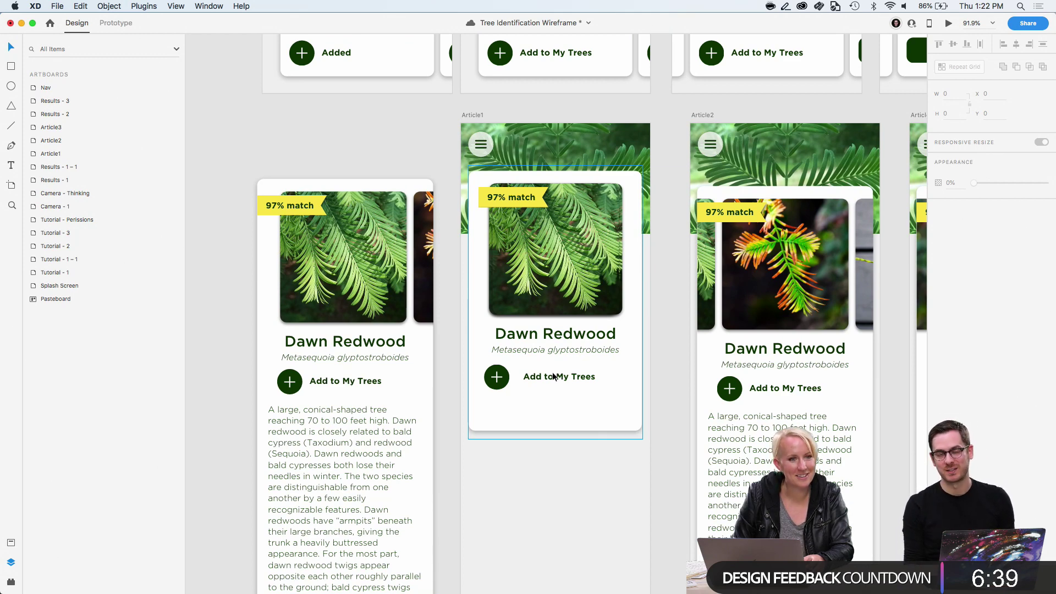
pyautogui.press('super+s')
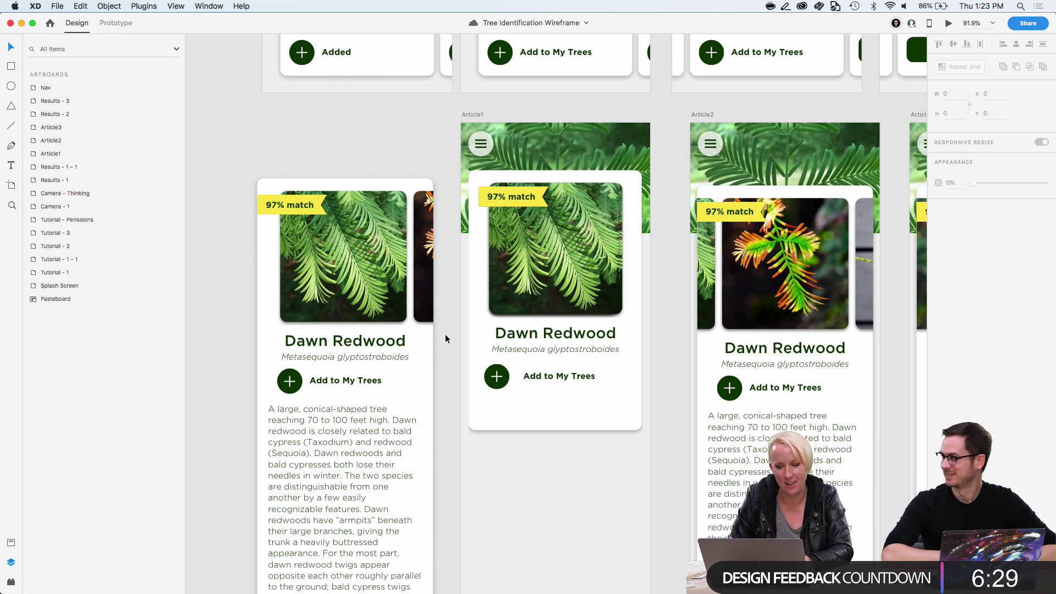
# Examine the Images group on the pasteboard card and the DawnRedwood_Flickr1 image directly inside Article1's Result1 group
pyautogui.scroll(-1, 444, 334)
pyautogui.hscroll(-1, 445, 334)
pyautogui.scroll(3, 446, 337)
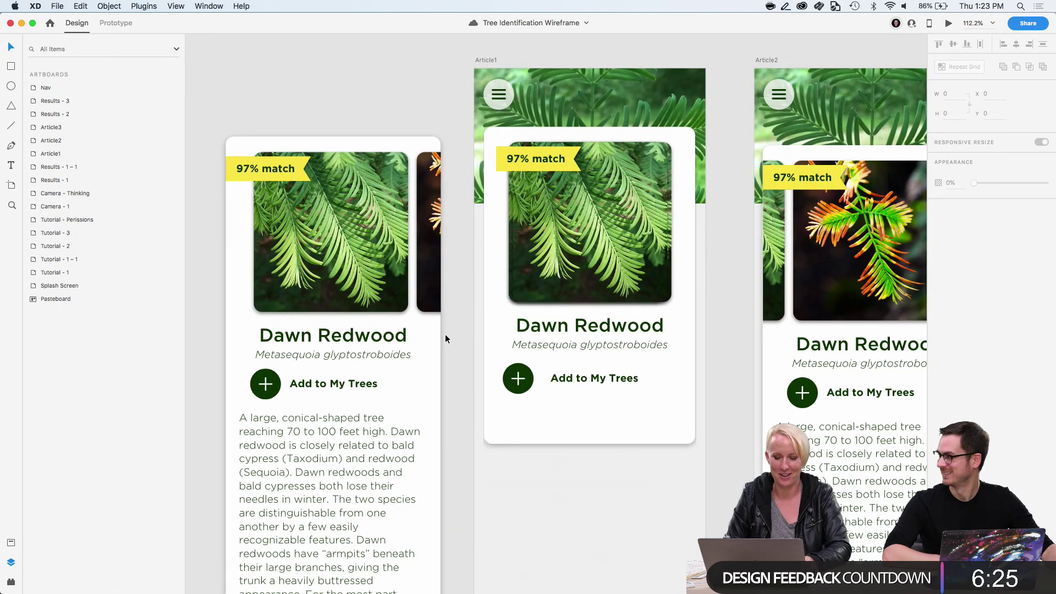
pyautogui.click(398, 263)
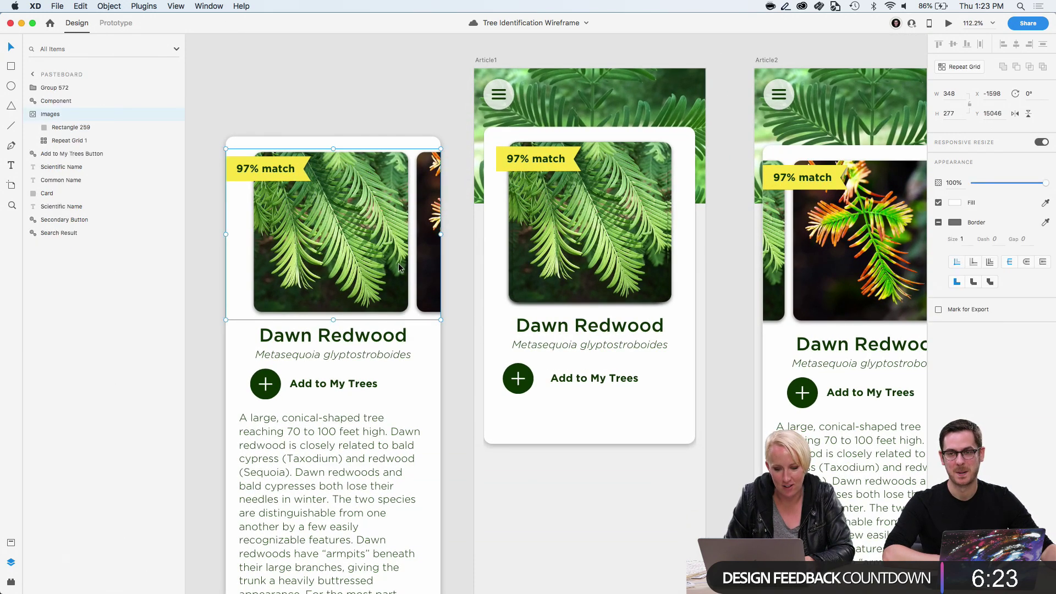
pyautogui.click(199, 201)
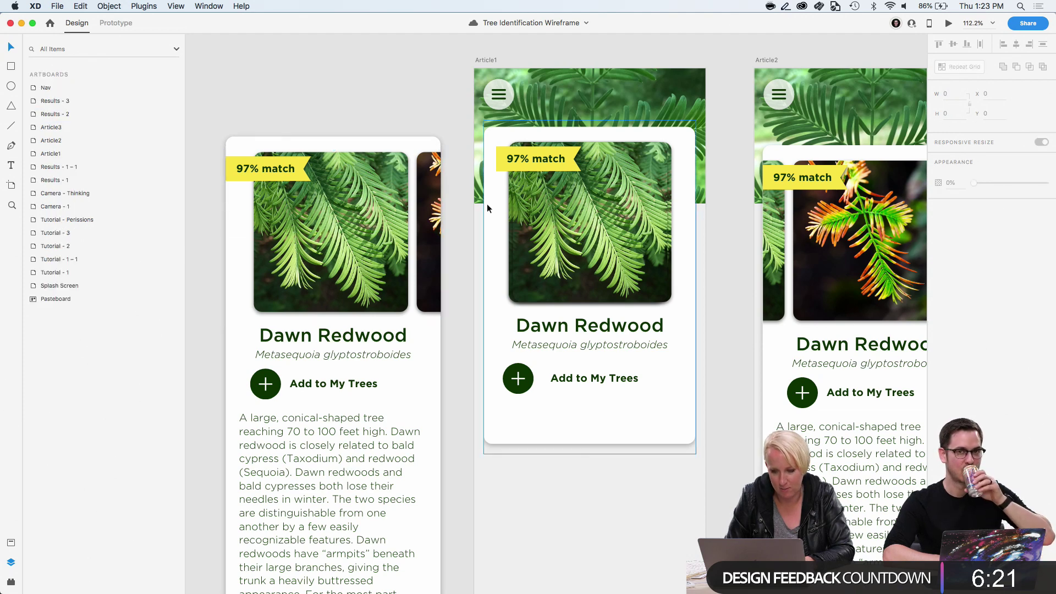
pyautogui.click(572, 216)
pyautogui.doubleClick(572, 216)
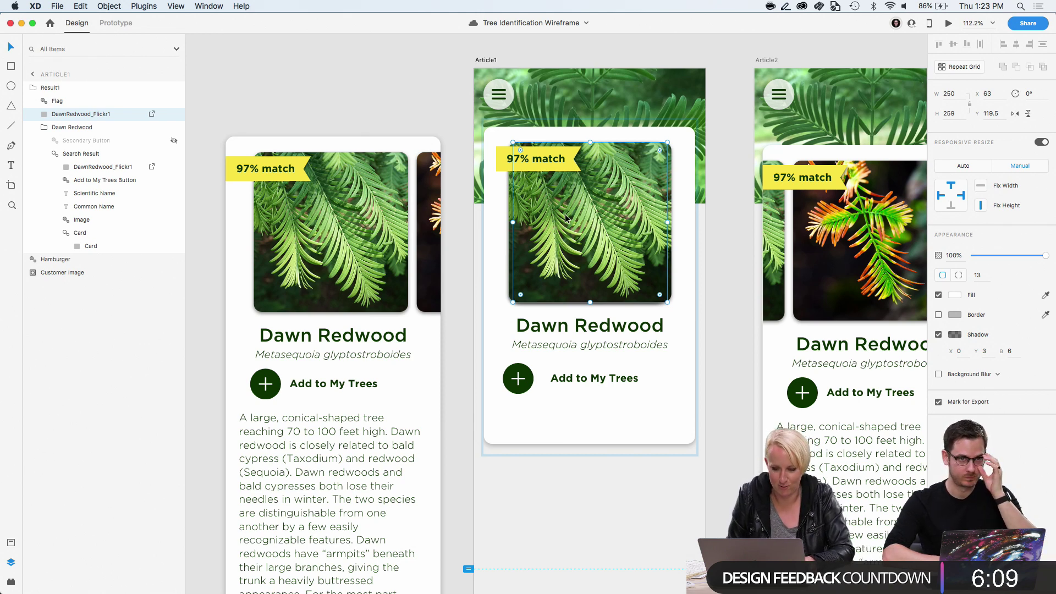
pyautogui.scroll(4, 535, 219)
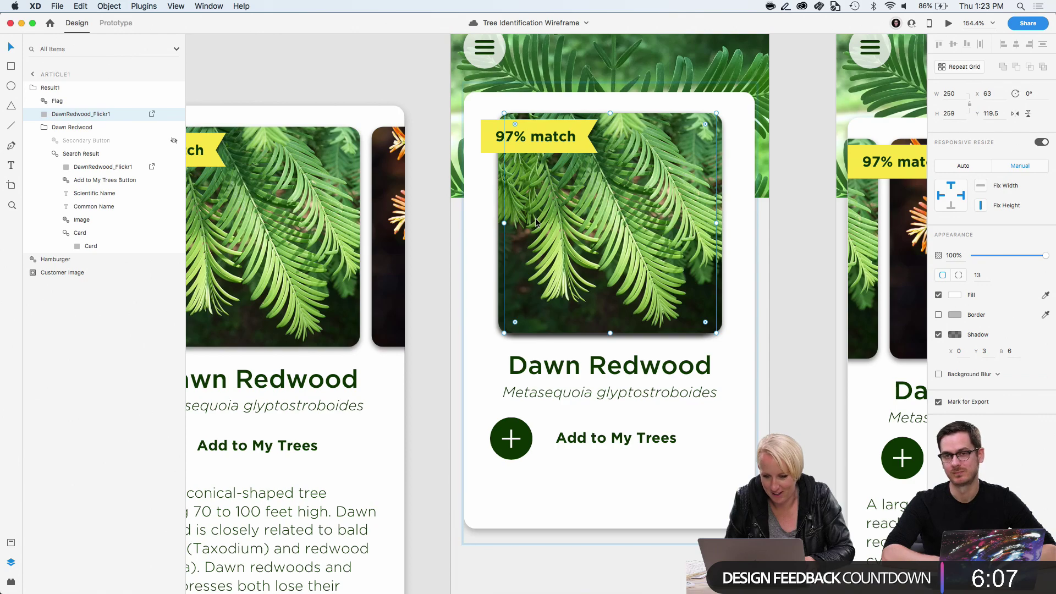
pyautogui.scroll(-3, 536, 218)
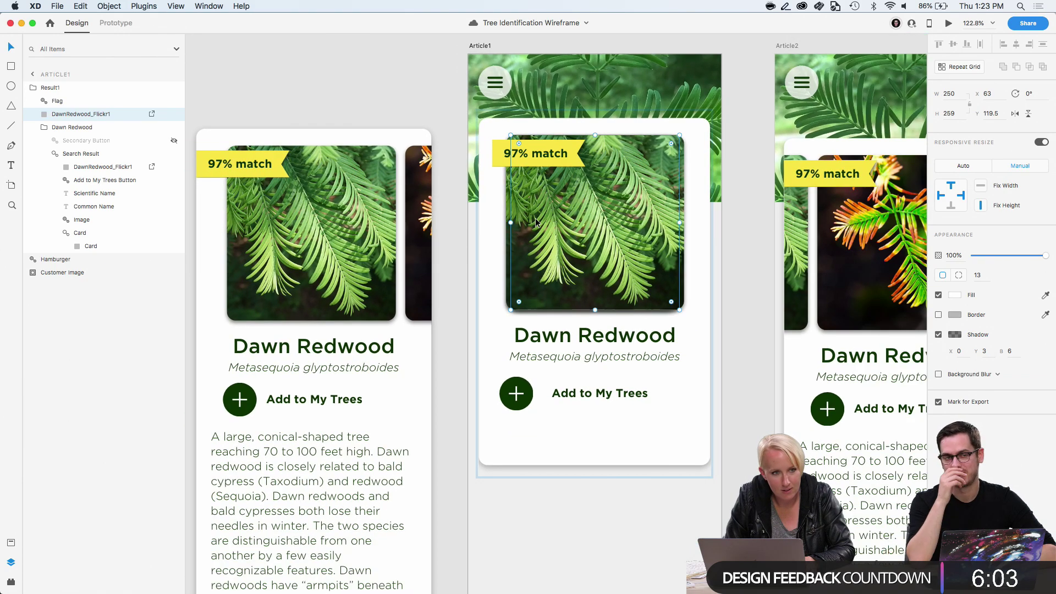
pyautogui.press('Escape')
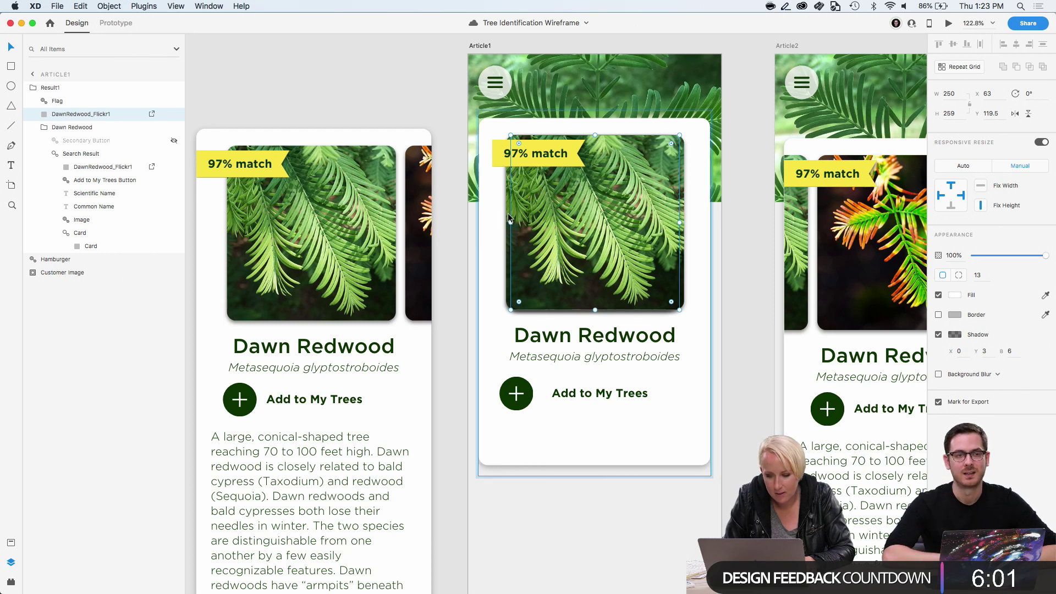
# Hide and show the DawnRedwood_Flickr1 image inside Article1's Search Result component to identify which photo layer it is
pyautogui.doubleClick(507, 212)
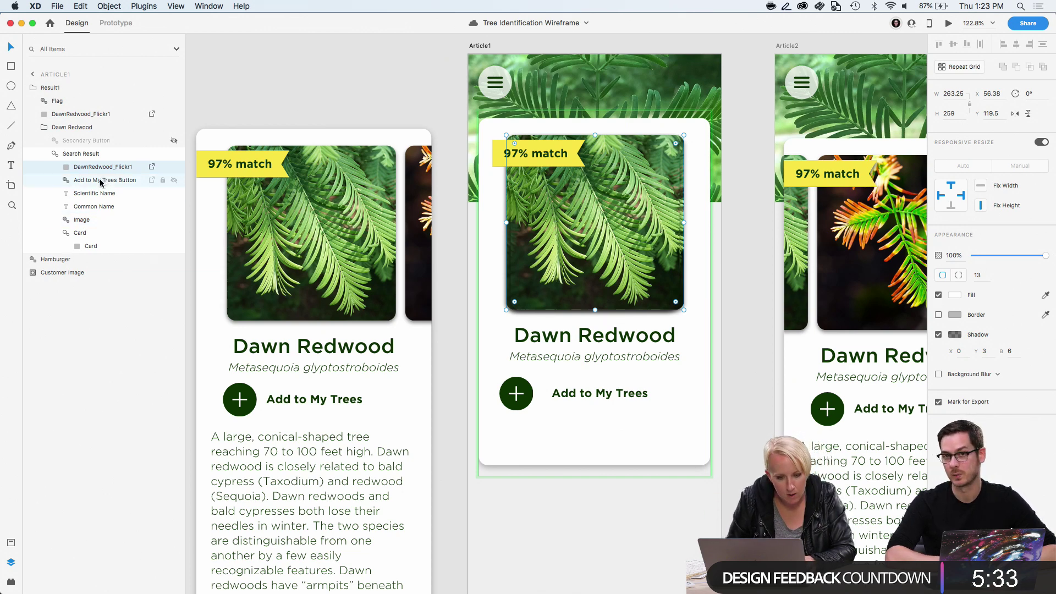
pyautogui.click(174, 167)
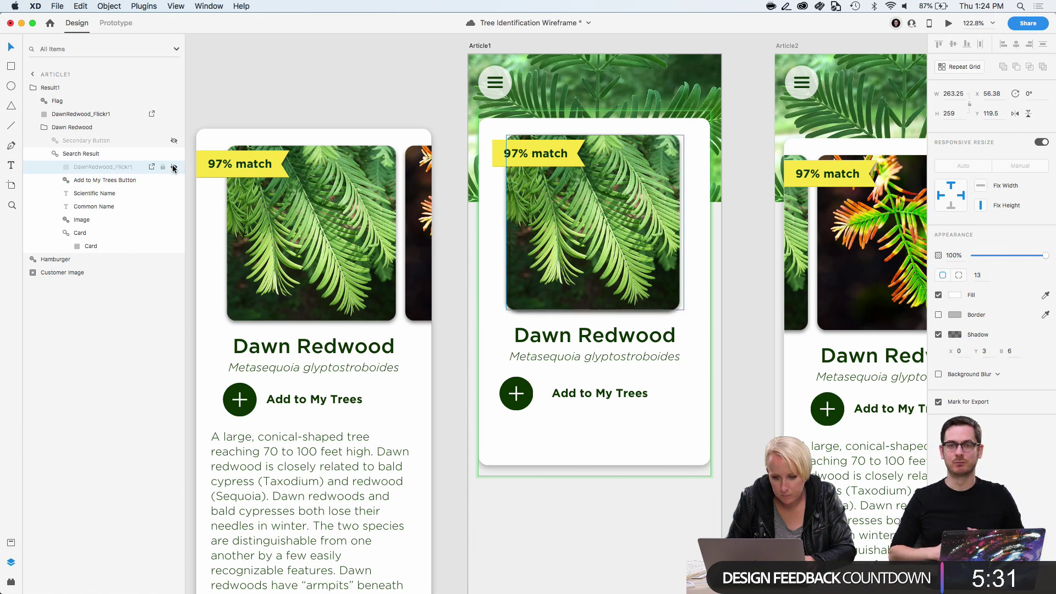
pyautogui.click(173, 167)
# Try pasting the copied Result1 group inside Search Result and reordering it below the DawnRedwood_Flickr1 image, then undo the changes
pyautogui.doubleClick(110, 168)
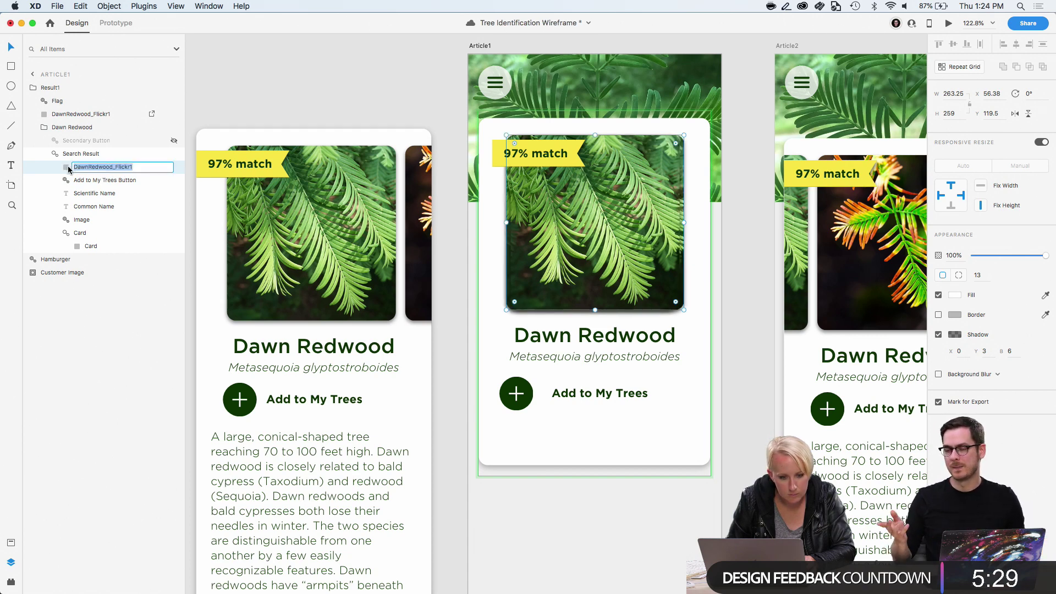
pyautogui.press('Escape')
pyautogui.press('super+v')
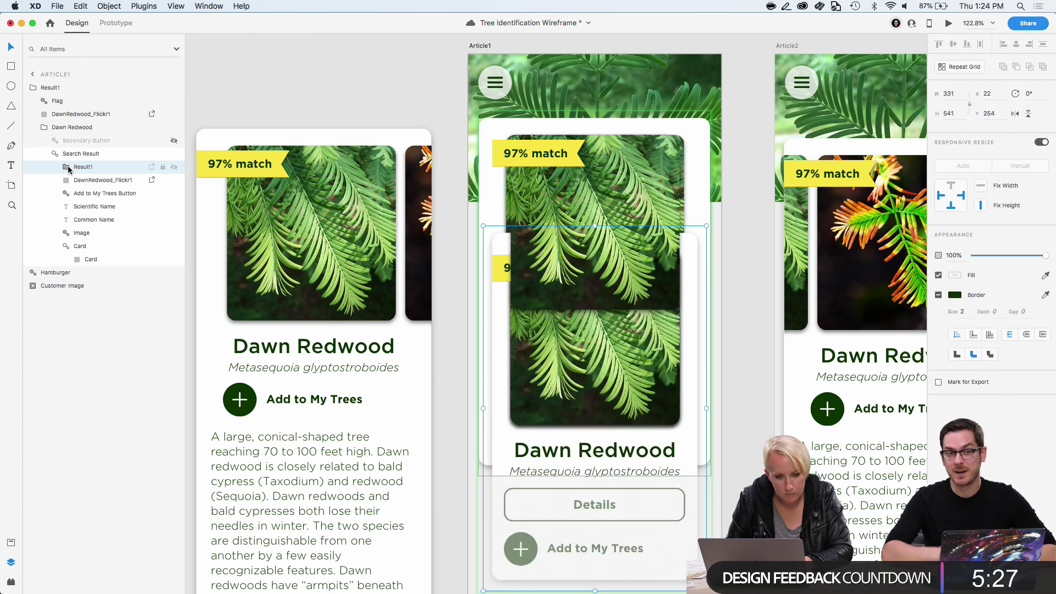
pyautogui.moveTo(68, 169); pyautogui.dragTo(77, 181)
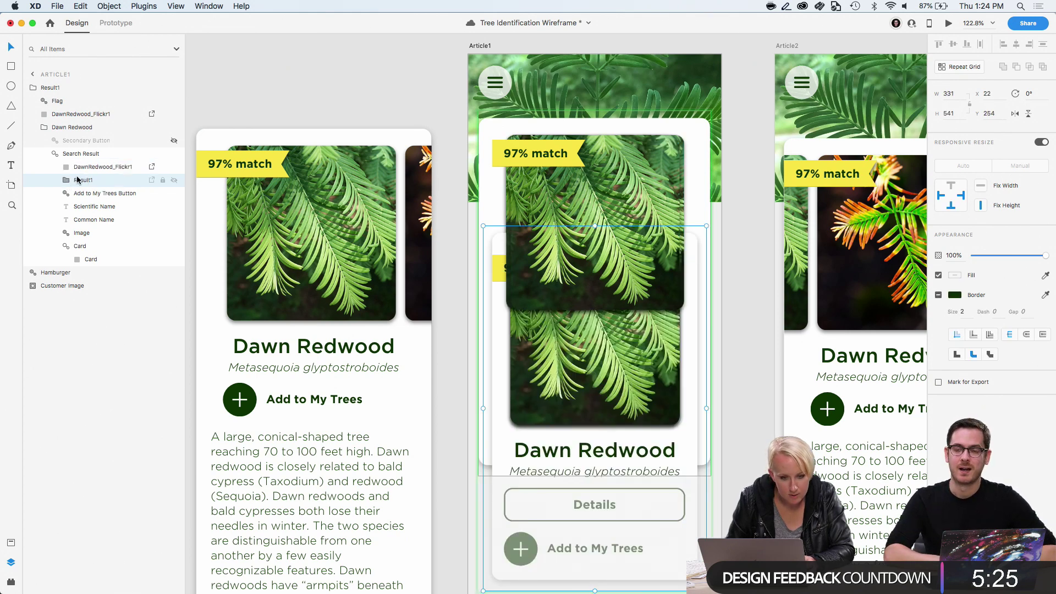
pyautogui.click(67, 180)
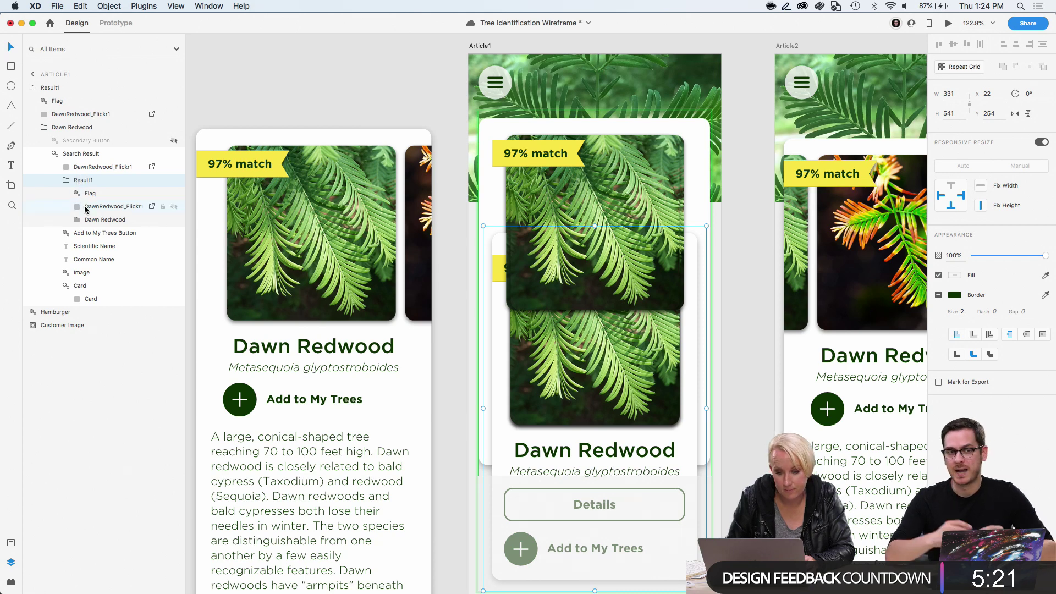
pyautogui.moveTo(85, 209); pyautogui.dragTo(82, 201)
pyautogui.press('super+z')
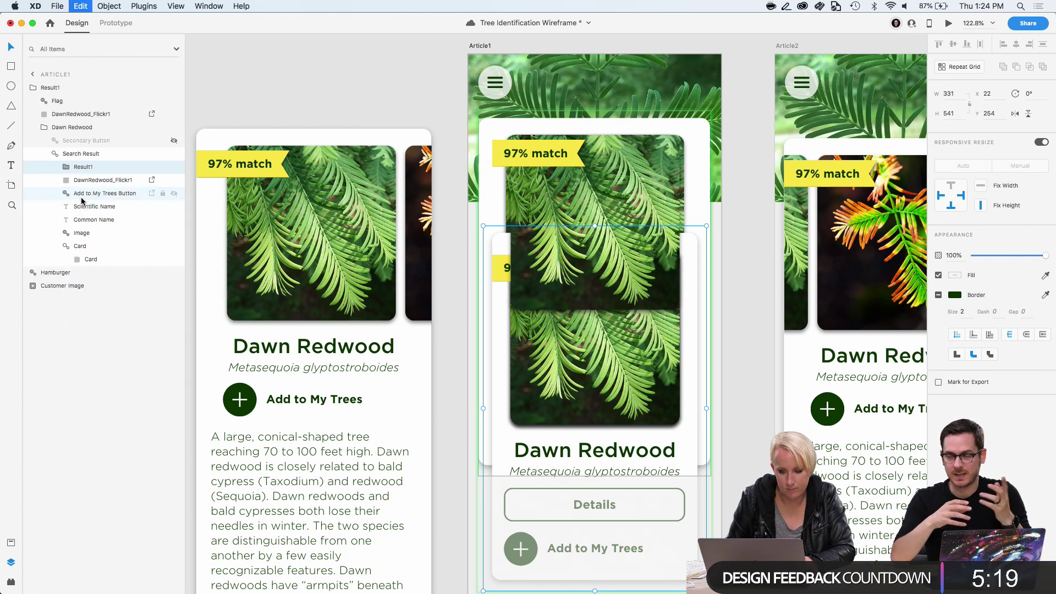
pyautogui.click(454, 327)
# Stretch the Card component inside Article1's Search Result downward to a height of 2732.23
pyautogui.doubleClick(522, 434)
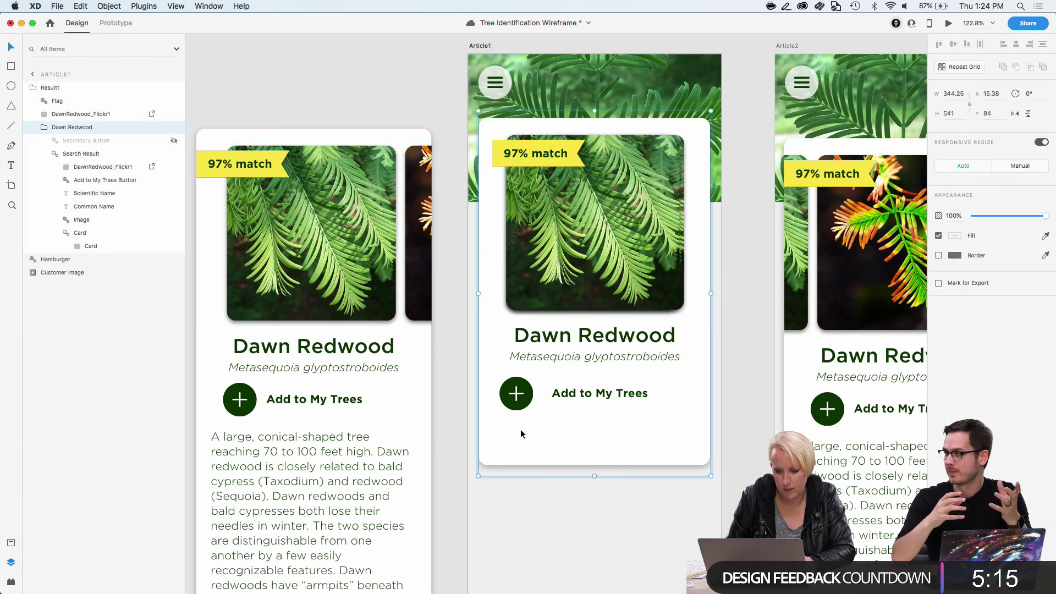
pyautogui.click(593, 463)
pyautogui.click(592, 463)
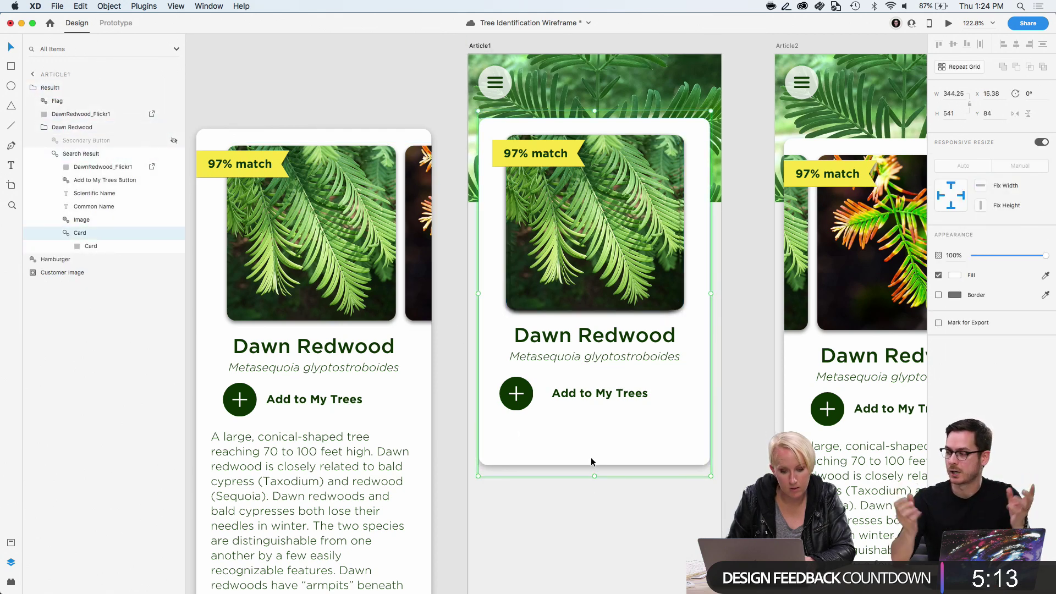
pyautogui.click(592, 462)
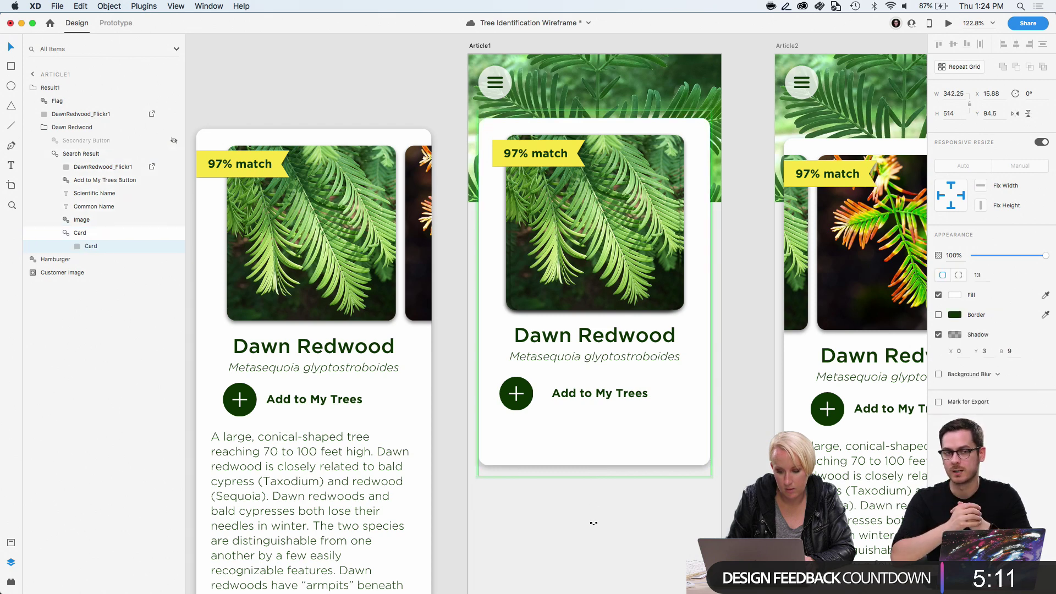
pyautogui.scroll(-3, 525, 473)
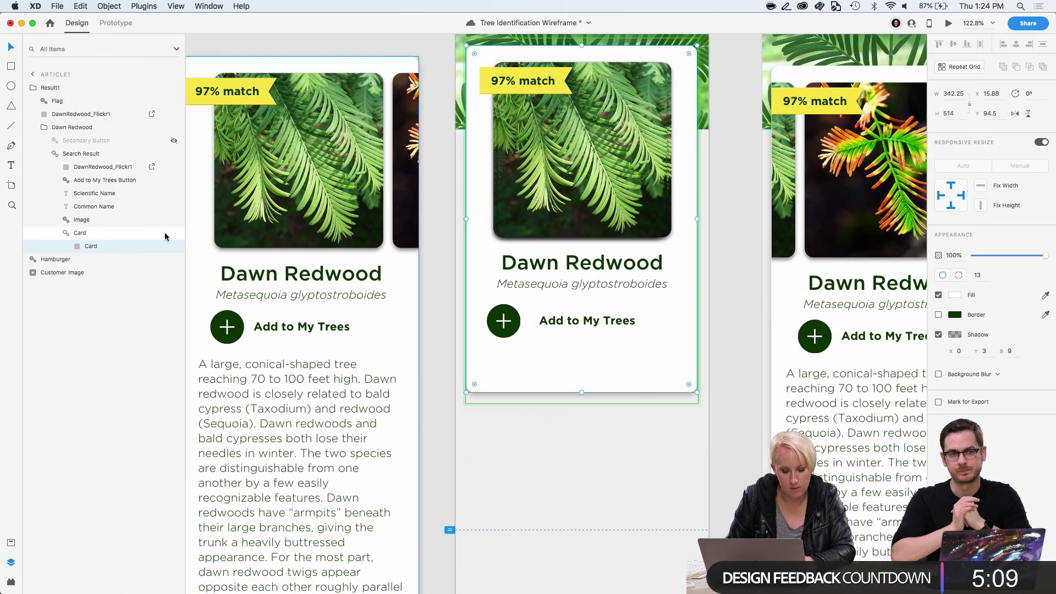
pyautogui.click(165, 233)
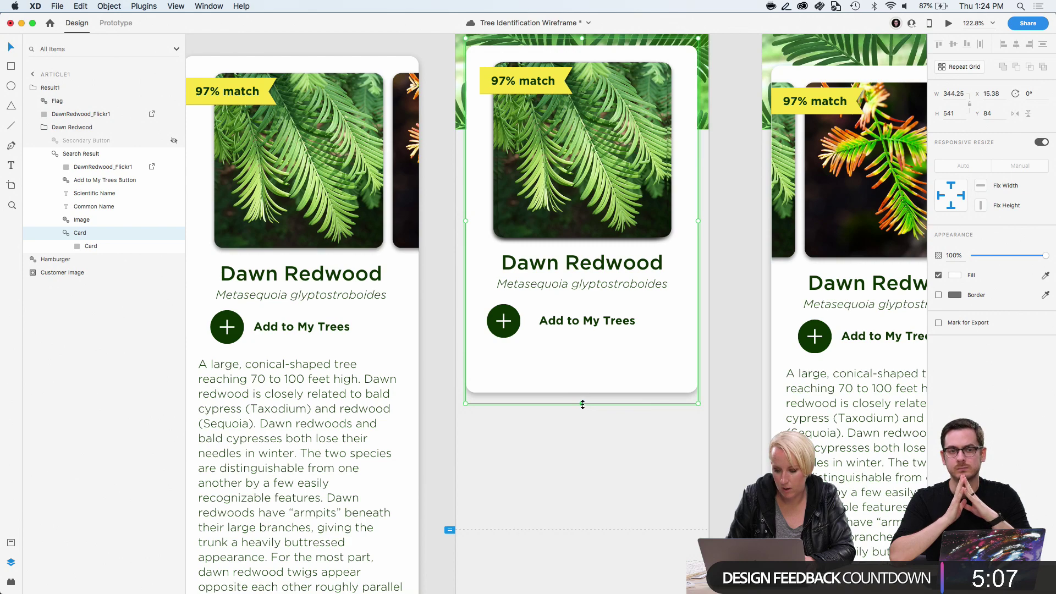
pyautogui.moveTo(582, 404); pyautogui.dragTo(583, 547)
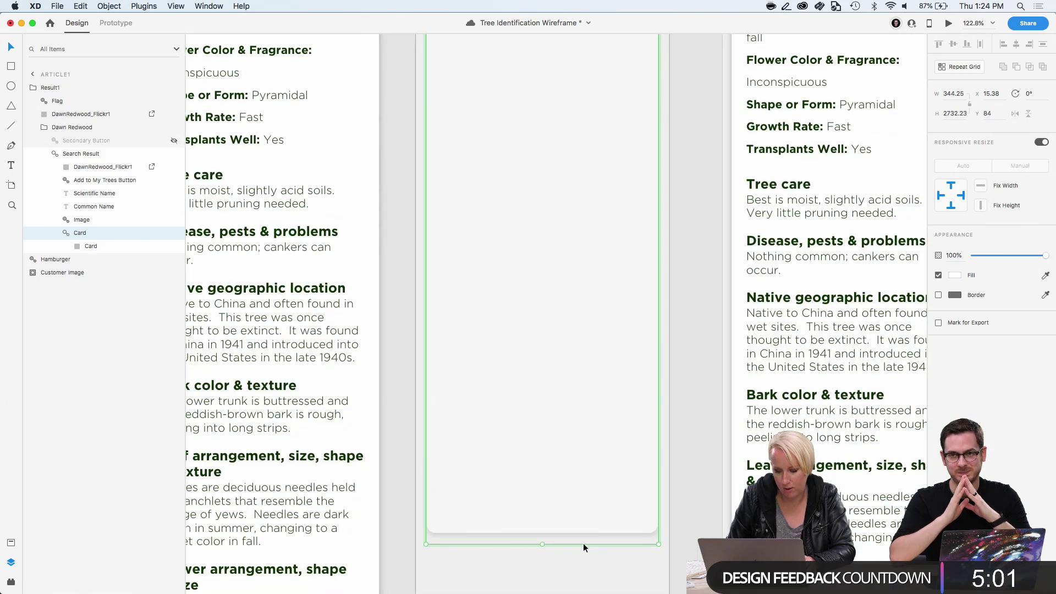
# Examine the stretched Card component and the Card shape nested inside it in Article1's Search Result
pyautogui.scroll(20, 582, 542)
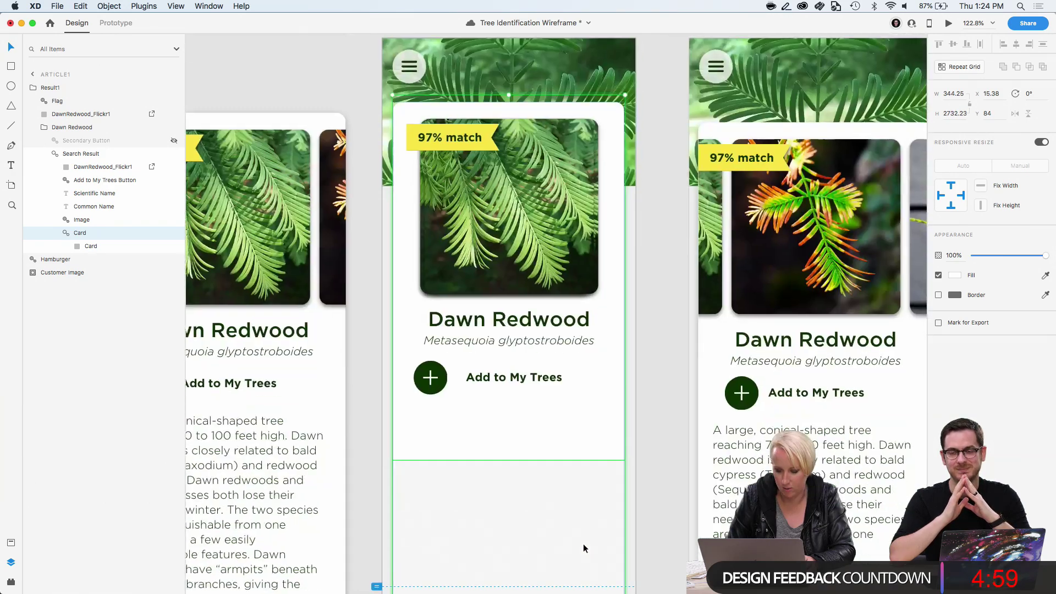
pyautogui.scroll(-4, 583, 543)
pyautogui.doubleClick(546, 321)
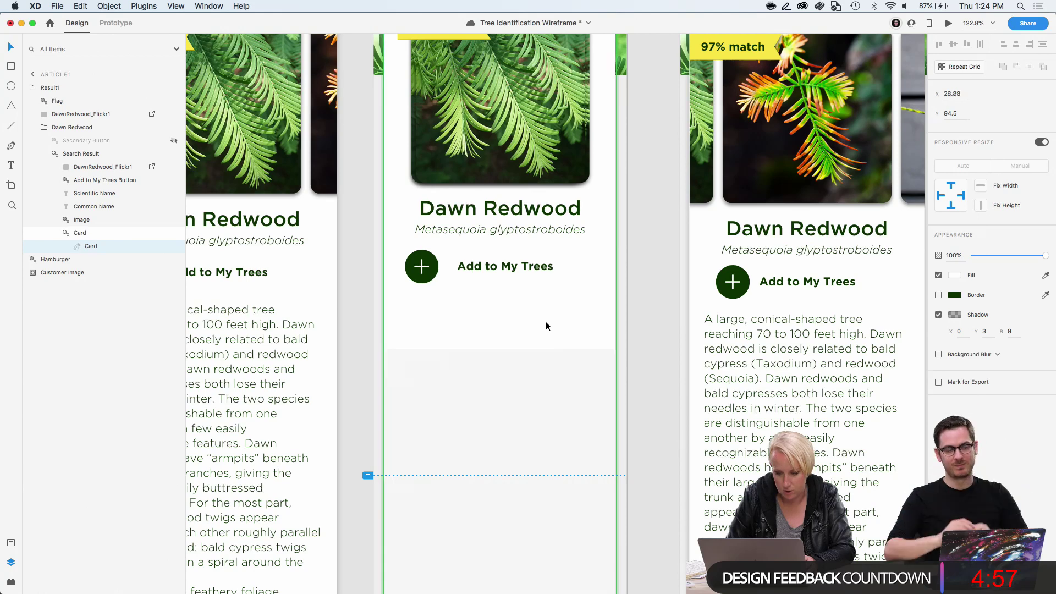
pyautogui.click(90, 234)
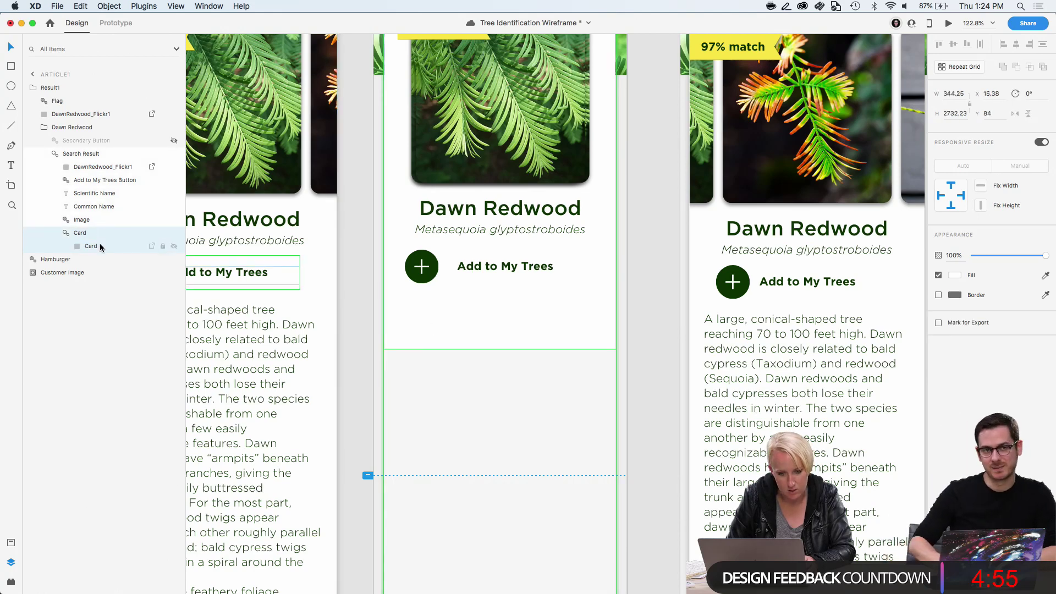
pyautogui.doubleClick(99, 246)
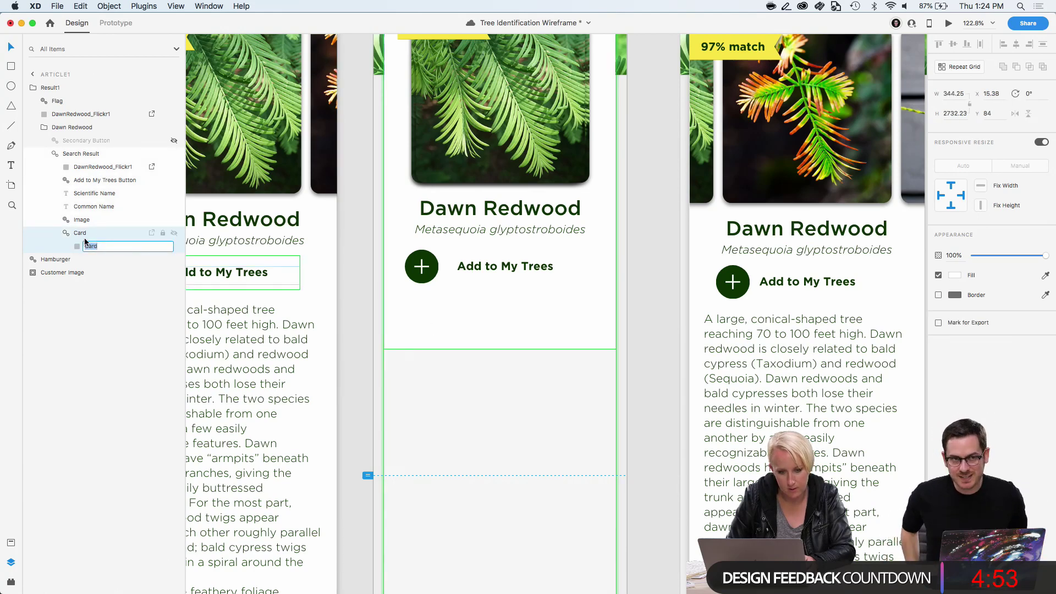
pyautogui.press('Return')
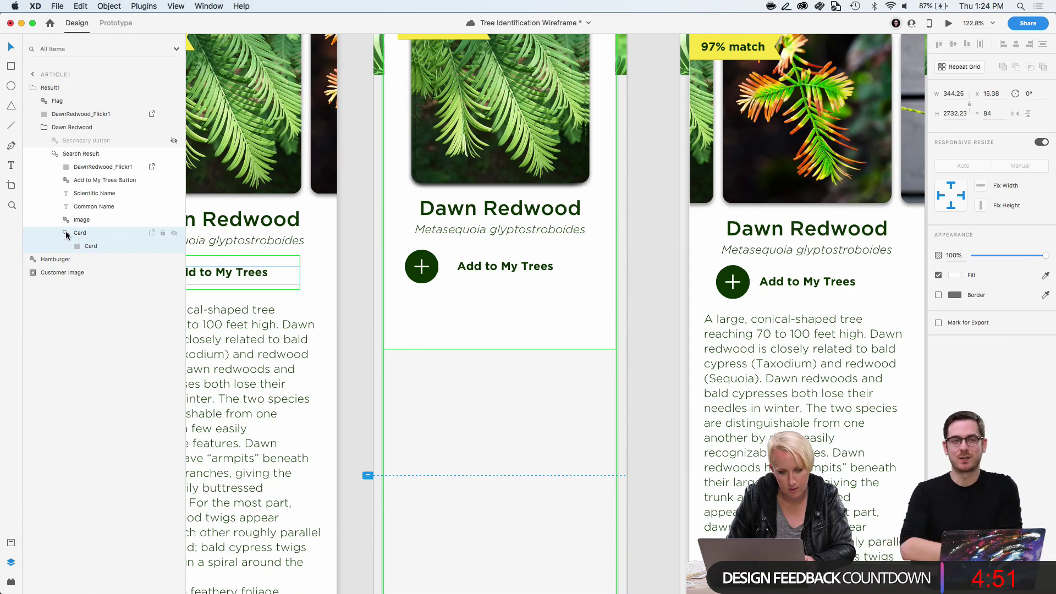
pyautogui.click(424, 330)
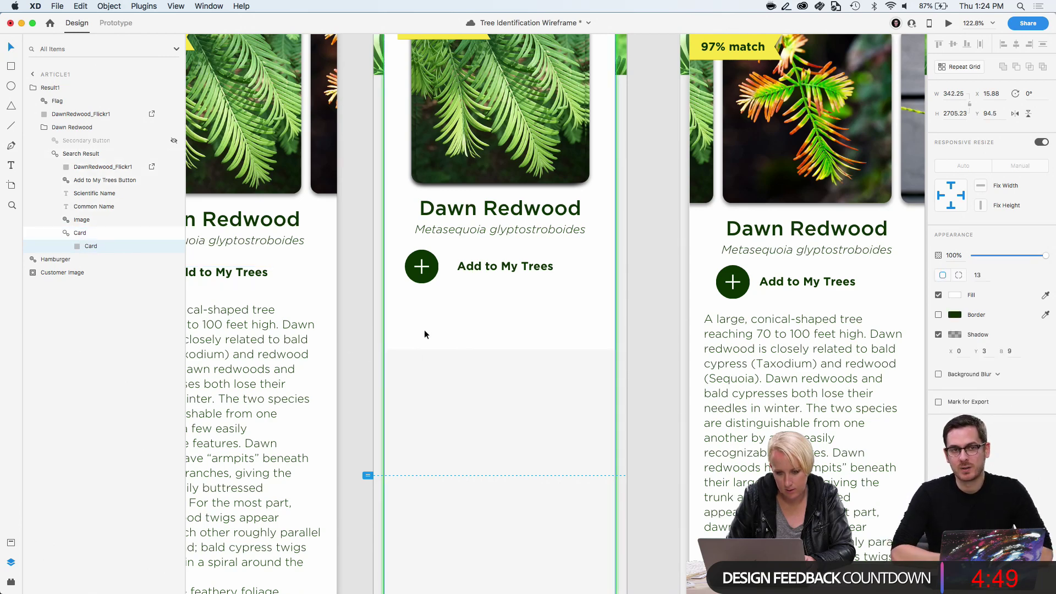
pyautogui.doubleClick(424, 329)
pyautogui.scroll(3, 424, 329)
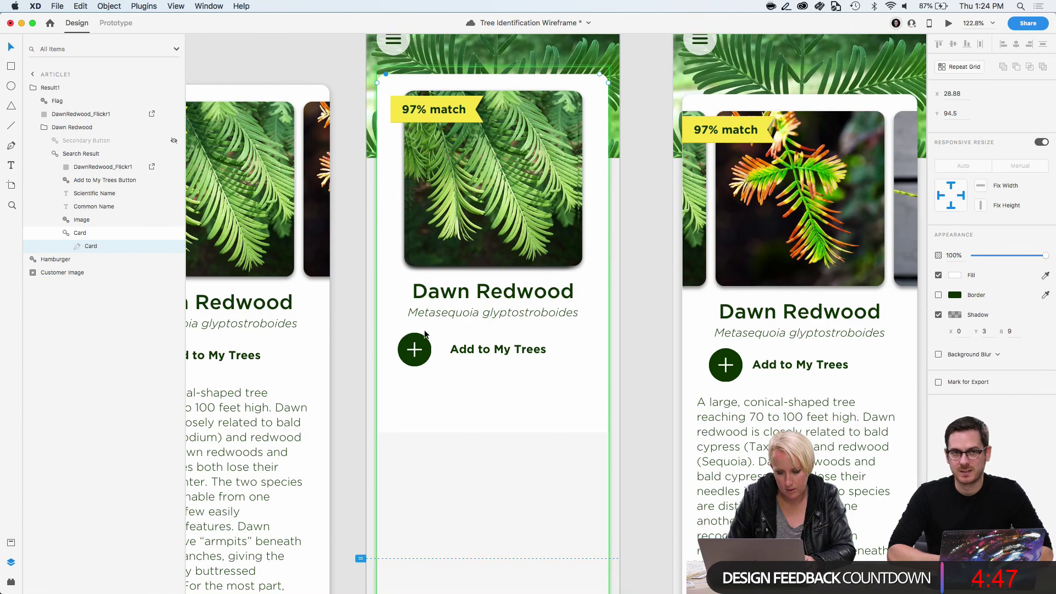
# Copy the article text group (Group 572) from the pasteboard card and paste it into the Article1 artboard
pyautogui.click(281, 440)
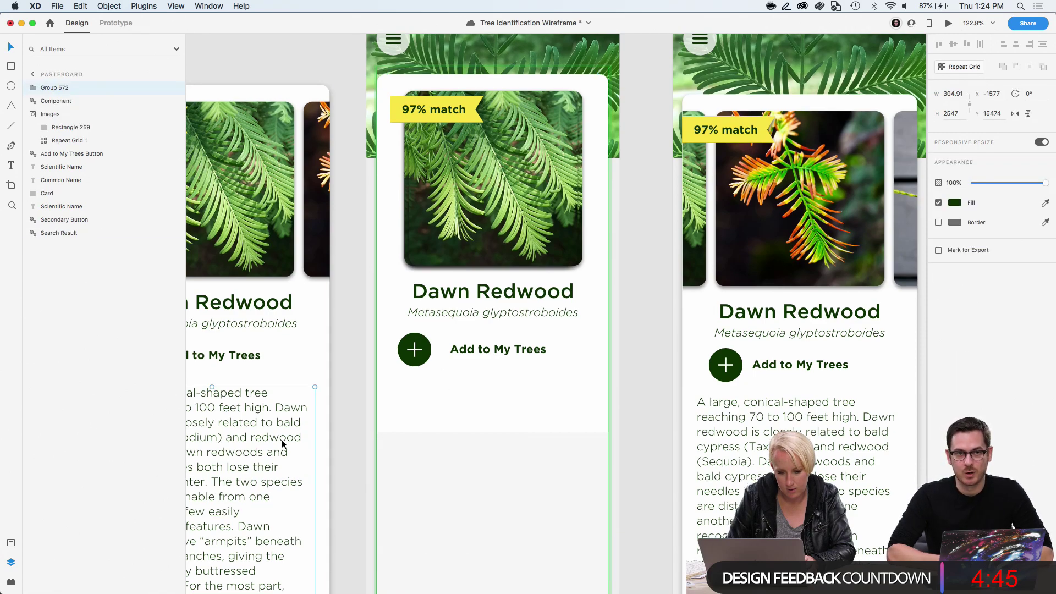
pyautogui.scroll(-5, 414, 401)
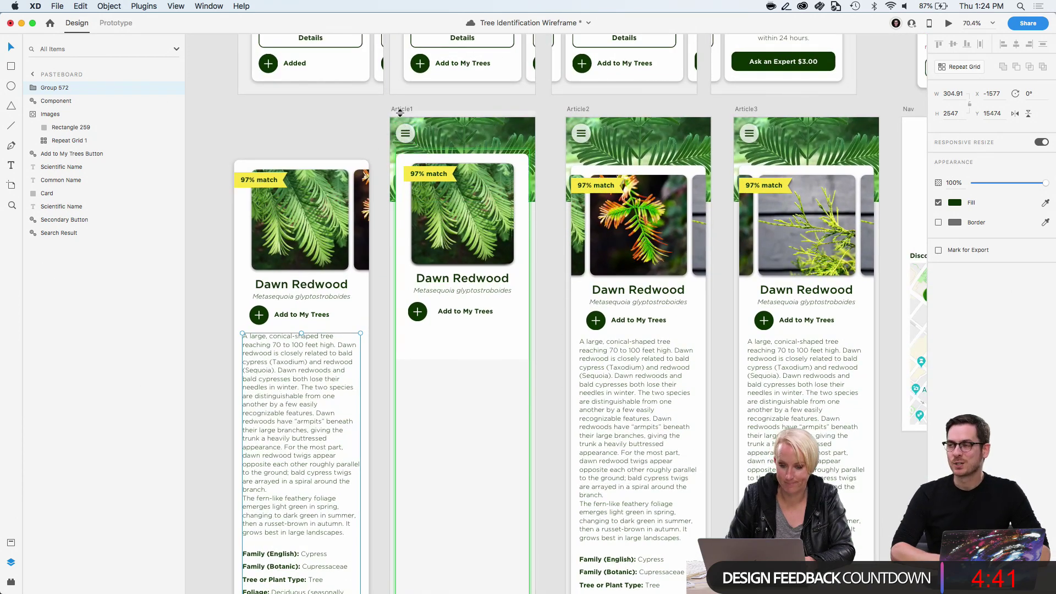
pyautogui.click(400, 111)
pyautogui.press('super+v')
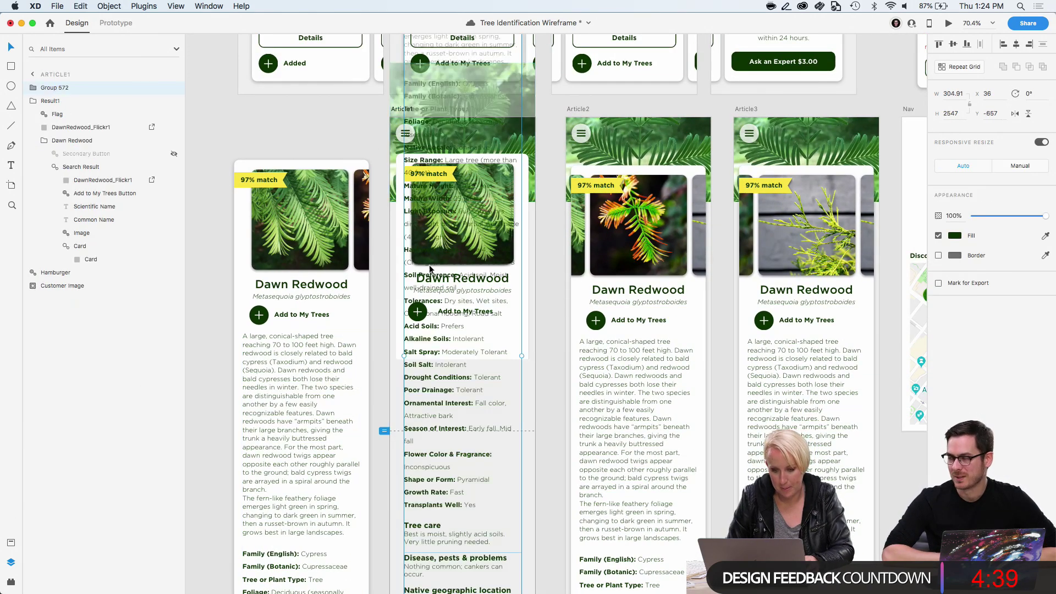
# Move the pasted article text group down so it starts just below Article1's Add to My Trees button
pyautogui.hotkey('shift', 'Down')
pyautogui.hotkey('shift', 'Down')
pyautogui.hotkey('shift', 'Down')
pyautogui.hotkey('shift', 'Down')
pyautogui.hotkey('shift', 'Down')
pyautogui.hotkey('shift', 'Down')
pyautogui.hotkey('shift', 'Down')
pyautogui.hotkey('shift', 'Down')
pyautogui.hotkey('shift', 'Down')
pyautogui.hotkey('shift', 'Down')
pyautogui.hotkey('shift', 'Down')
pyautogui.hotkey('shift', 'Down')
pyautogui.hotkey('shift', 'Down')
pyautogui.hotkey('shift', 'Down')
pyautogui.hotkey('shift', 'Down')
pyautogui.hotkey('shift', 'Down')
pyautogui.hotkey('shift', 'Down')
pyautogui.hotkey('shift', 'Down')
pyautogui.hotkey('shift', 'Down')
pyautogui.hotkey('shift', 'Down')
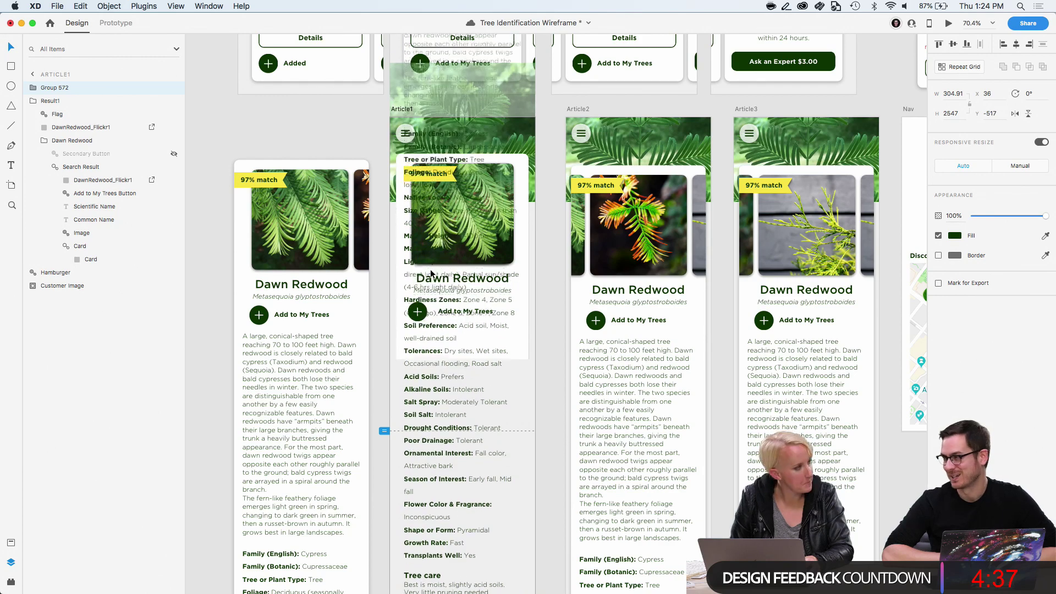
pyautogui.hotkey('shift', 'Down')
pyautogui.hotkey('shift', 'Down')
pyautogui.hotkey('shift', 'Down')
pyautogui.hotkey('shift', 'Down')
pyautogui.hotkey('shift', 'Down')
pyautogui.hotkey('shift', 'Down')
pyautogui.hotkey('shift', 'Down')
pyautogui.hotkey('shift', 'Down')
pyautogui.hotkey('shift', 'Down')
pyautogui.hotkey('shift', 'Down')
pyautogui.hotkey('shift', 'Down')
pyautogui.hotkey('shift', 'Down')
pyautogui.hotkey('shift', 'Down')
pyautogui.hotkey('shift', 'Down')
pyautogui.hotkey('shift', 'Down')
pyautogui.hotkey('shift', 'Down')
pyautogui.hotkey('shift', 'Down')
pyautogui.hotkey('shift', 'Down')
pyautogui.hotkey('shift', 'Down')
pyautogui.hotkey('shift', 'Down')
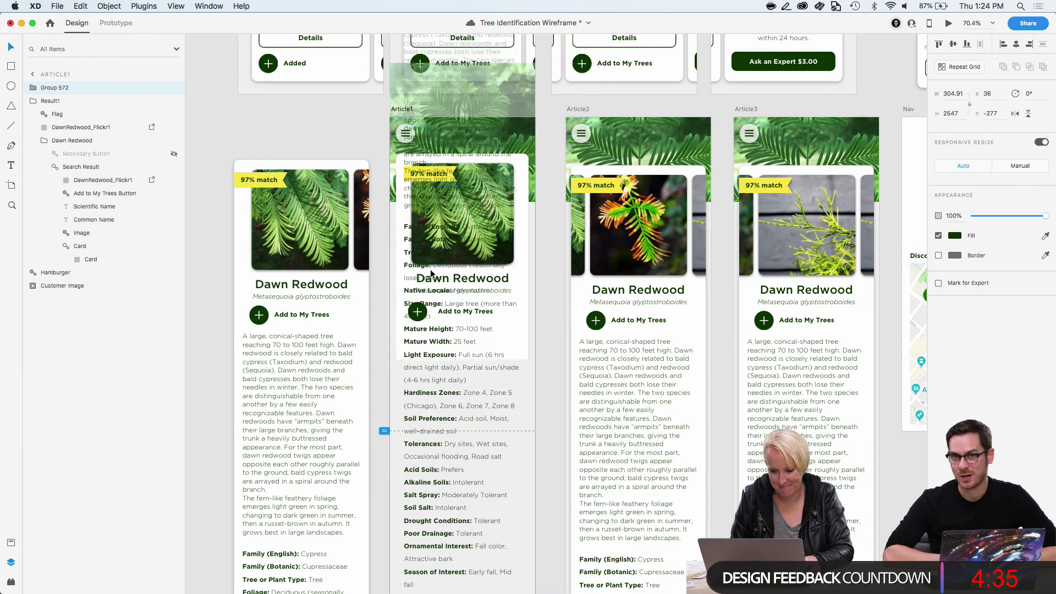
pyautogui.hotkey('shift', 'Down')
pyautogui.hotkey('shift', 'Down')
pyautogui.hotkey('shift', 'Down')
pyautogui.hotkey('shift', 'Down')
pyautogui.hotkey('shift', 'Down')
pyautogui.hotkey('shift', 'Down')
pyautogui.hotkey('shift', 'Down')
pyautogui.hotkey('shift', 'Down')
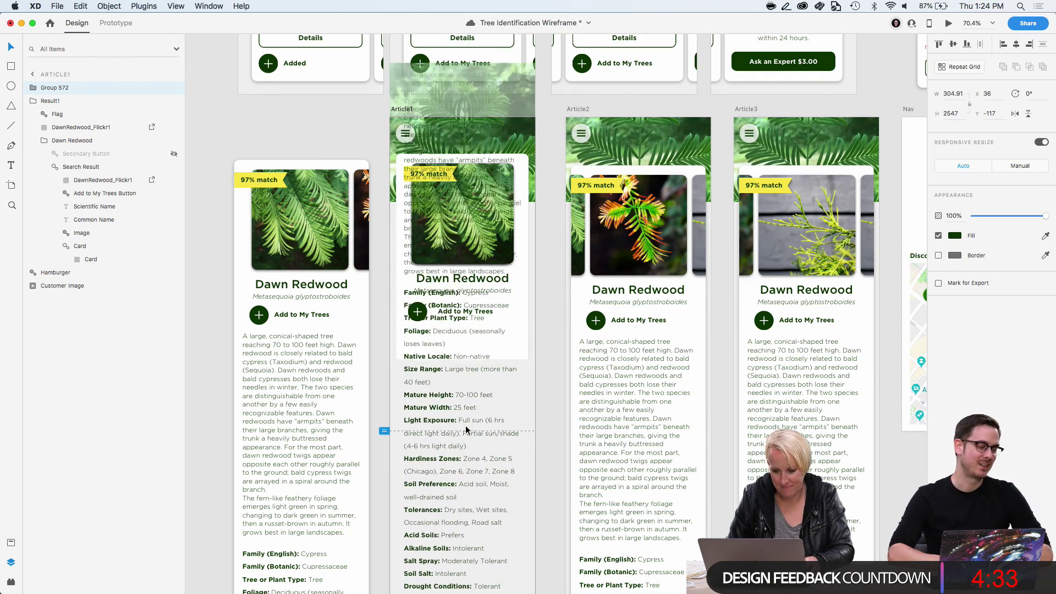
pyautogui.moveTo(467, 430); pyautogui.dragTo(443, 442)
# Try stretching the Result1 group and its nested Dawn Redwood group downward in Article1, undoing each attempt
pyautogui.click(404, 297)
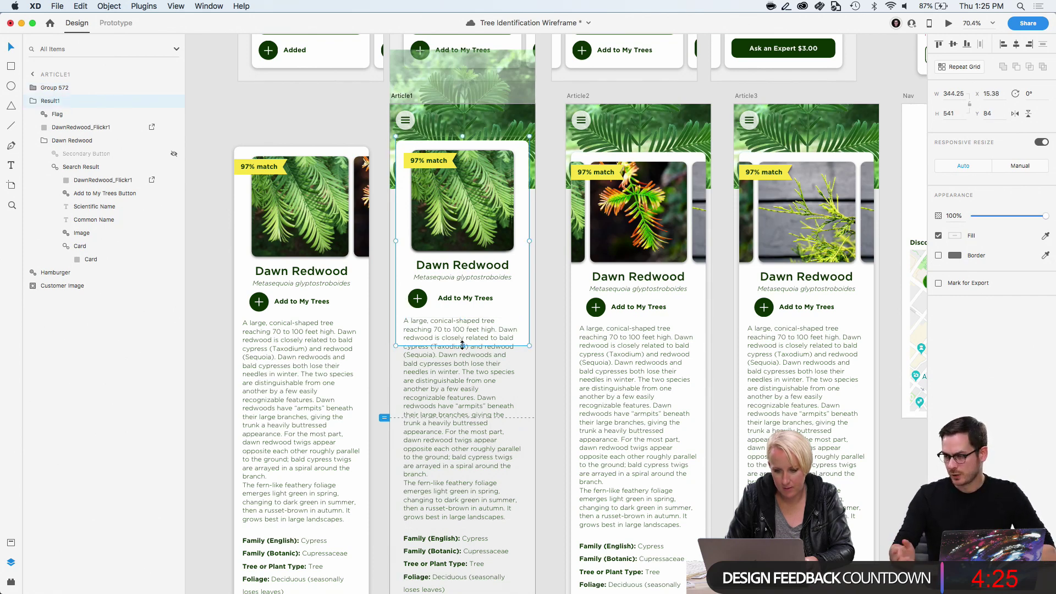
pyautogui.moveTo(462, 345); pyautogui.dragTo(465, 420)
pyautogui.hotkey('ctrl', 'z')
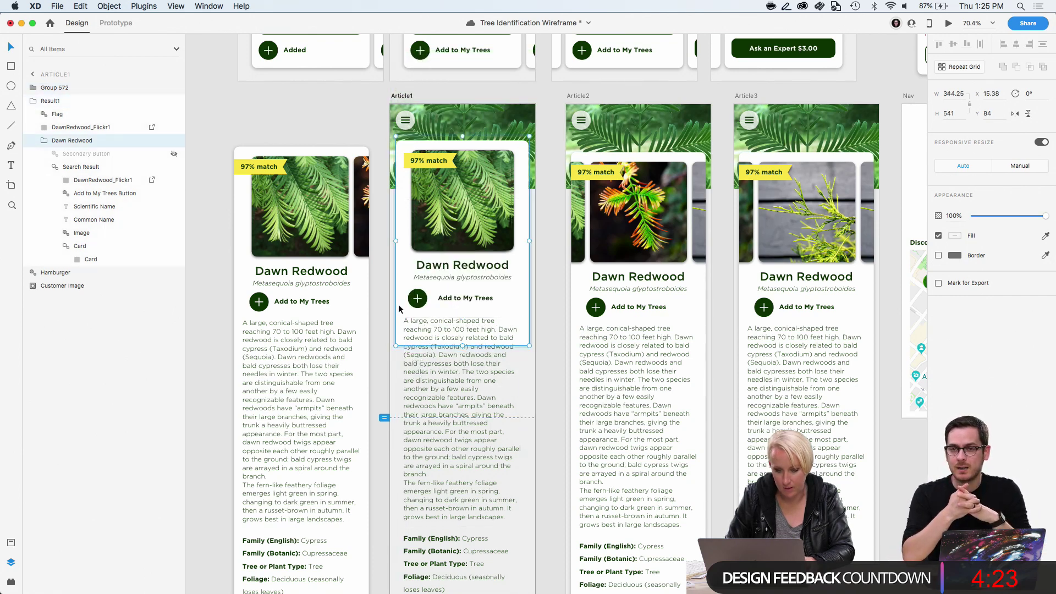
pyautogui.moveTo(462, 346); pyautogui.dragTo(462, 418)
pyautogui.hotkey('ctrl', 'z')
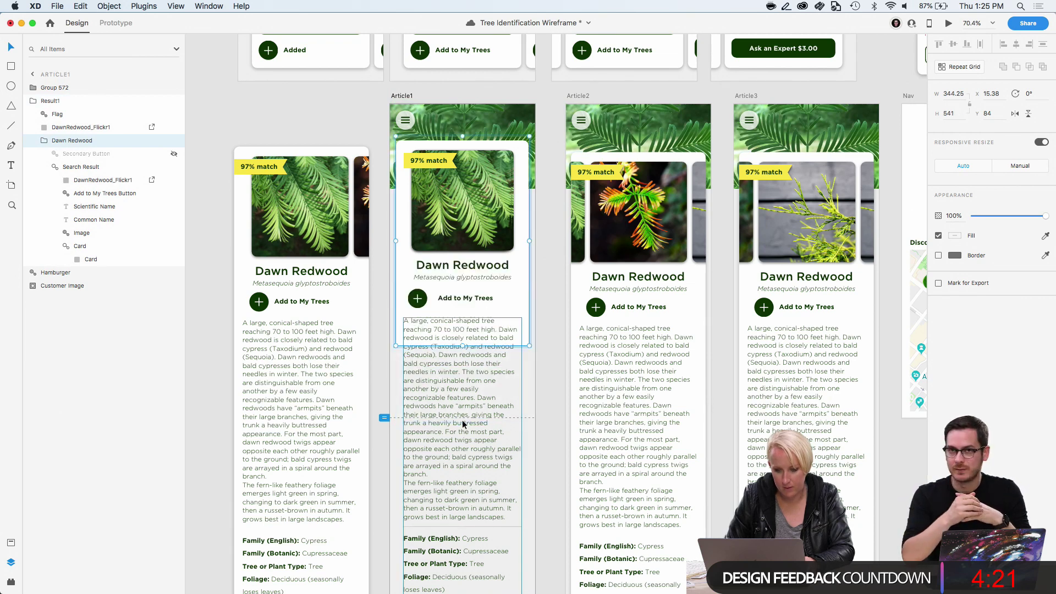
# Try to stretch the Search Result component on Article1 downward by its lower edge, and undo the resize
pyautogui.click(401, 315)
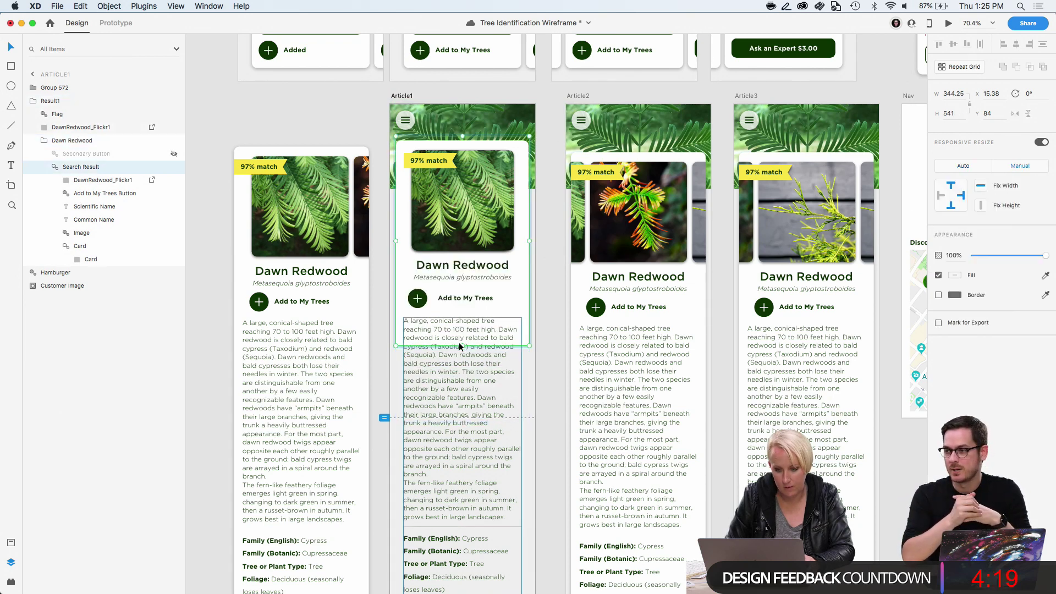
pyautogui.moveTo(461, 346); pyautogui.dragTo(460, 388)
pyautogui.hotkey('ctrl', 'z')
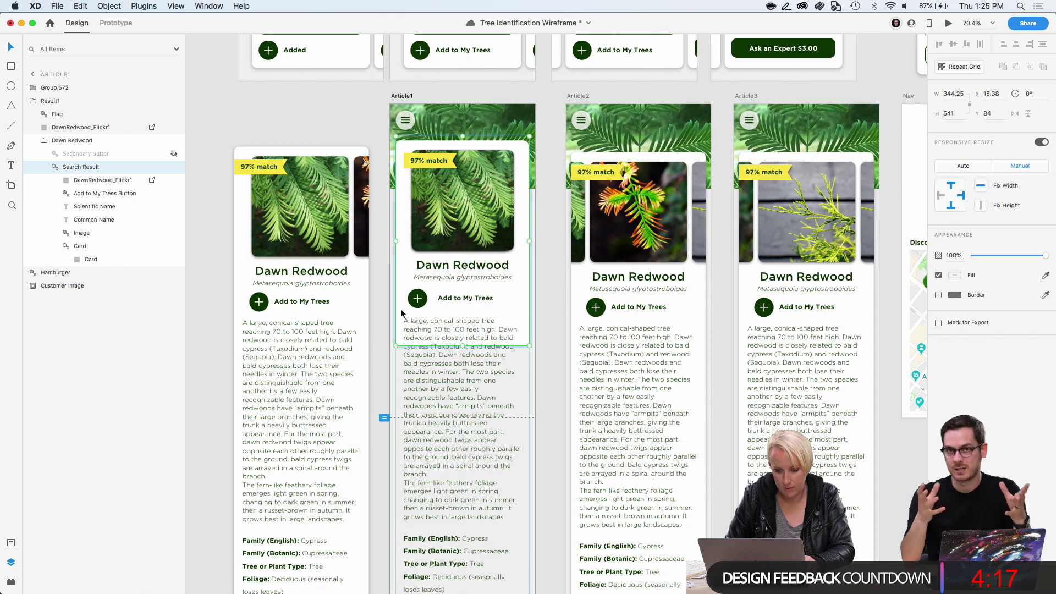
# Try to extend the nested Card on Article1 to a height of about 3063 so it covers all the text, and undo it
pyautogui.doubleClick(402, 314)
pyautogui.scroll(-10, 469, 366)
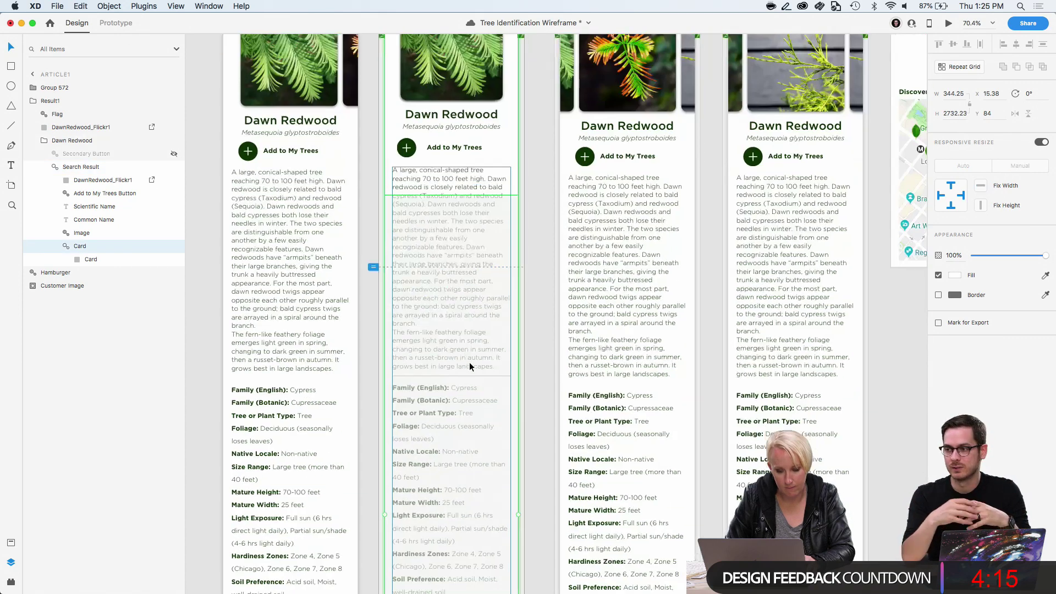
pyautogui.scroll(5, 470, 366)
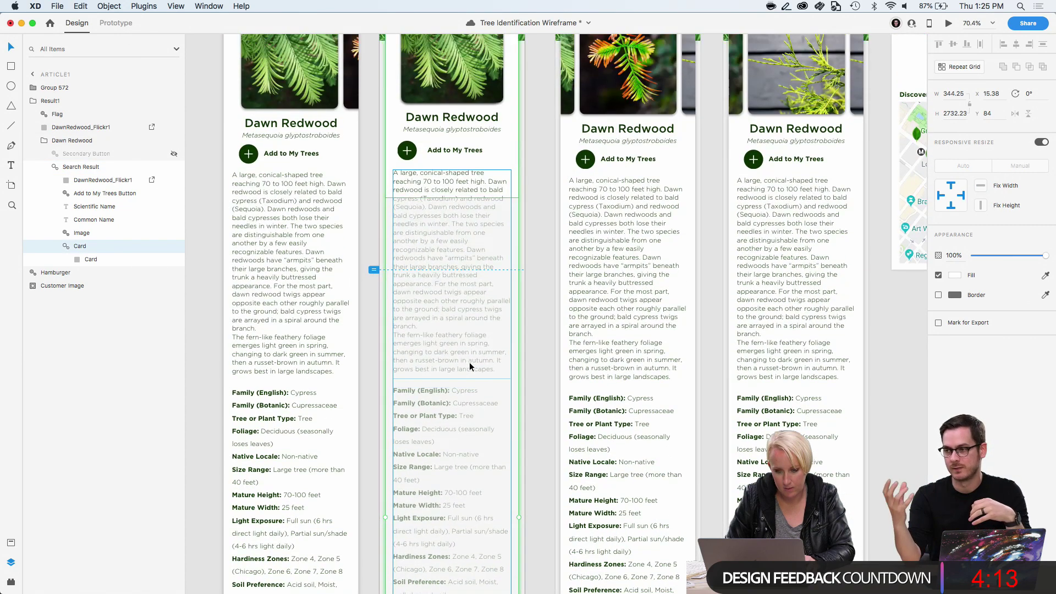
pyautogui.click(91, 259)
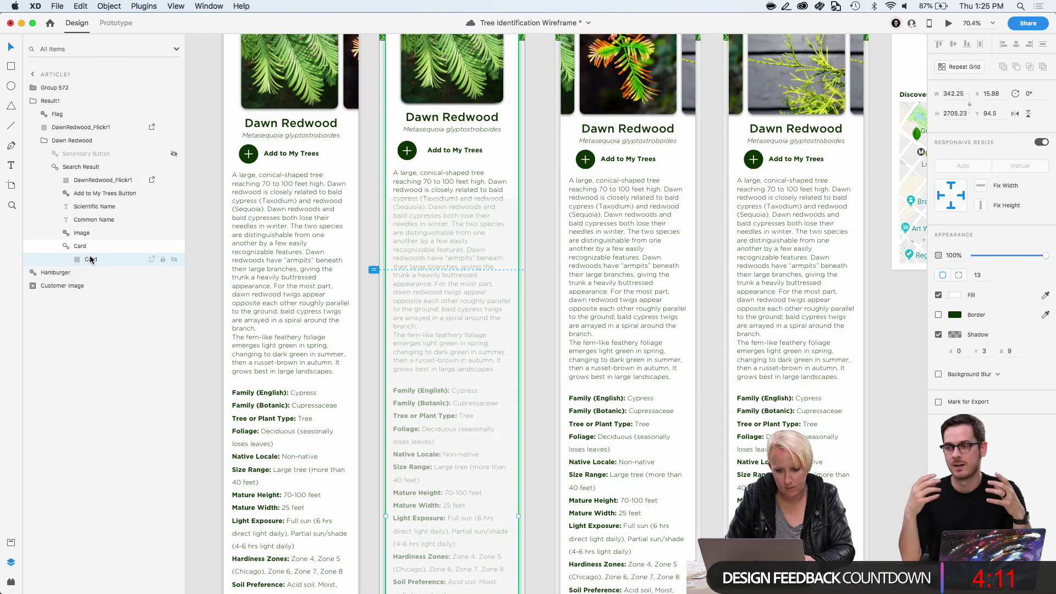
pyautogui.click(90, 245)
pyautogui.scroll(-18, 477, 293)
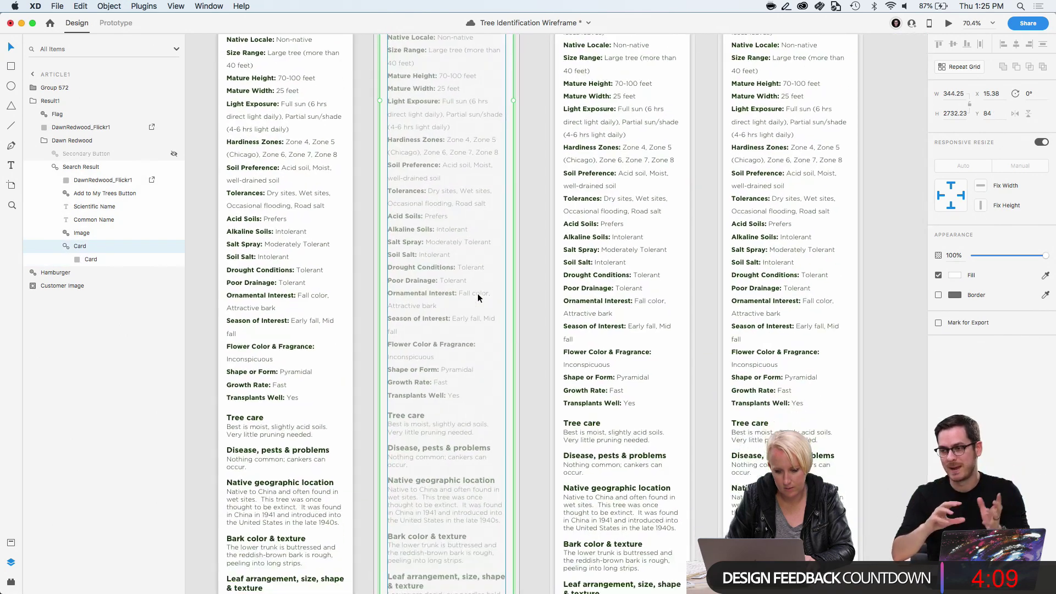
pyautogui.scroll(-1, 477, 295)
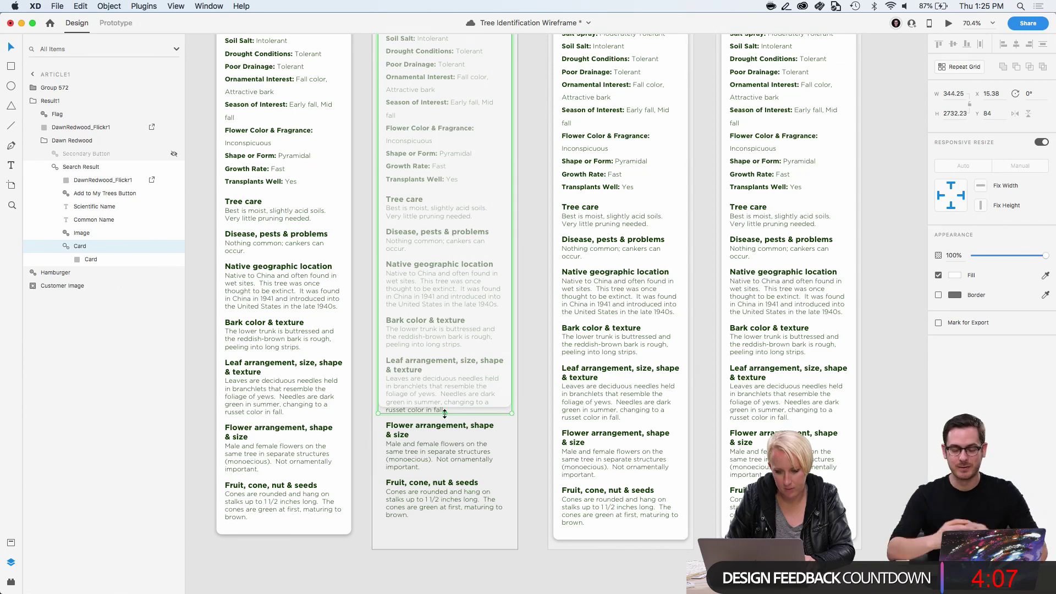
pyautogui.moveTo(445, 413); pyautogui.dragTo(448, 542)
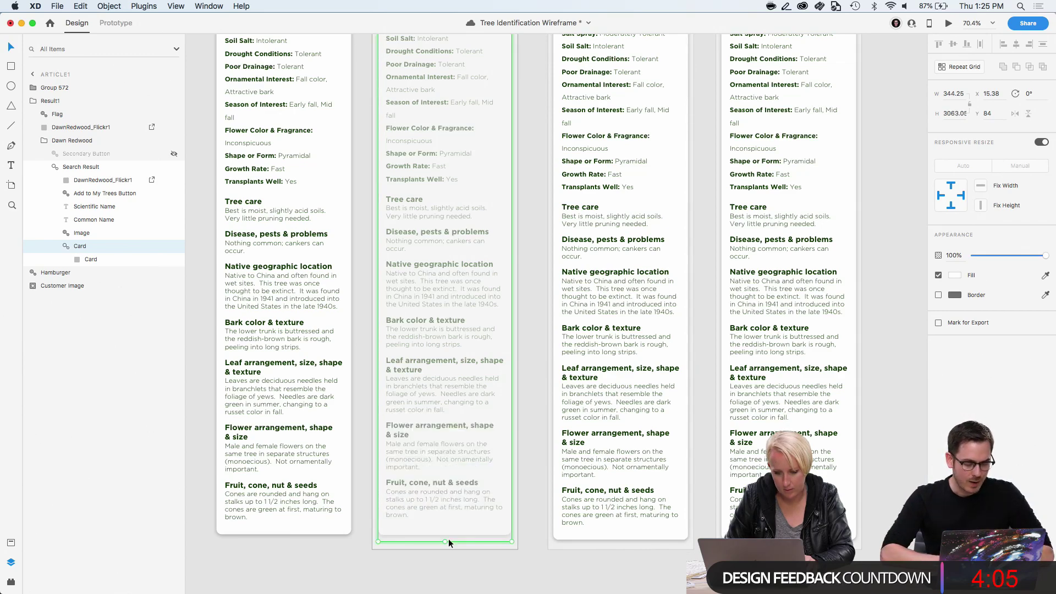
pyautogui.scroll(10, 448, 539)
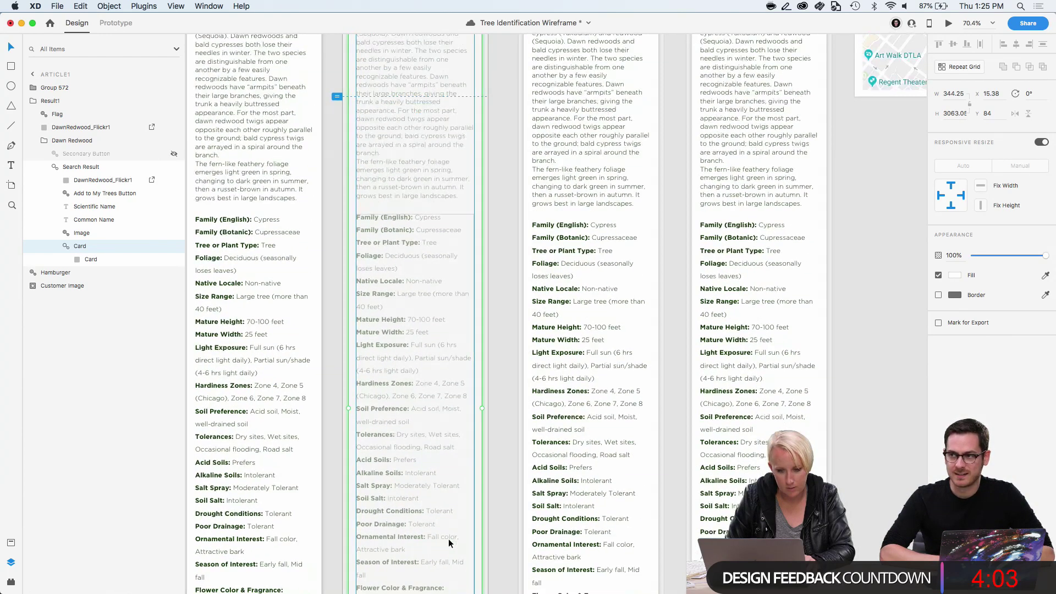
pyautogui.scroll(3, 448, 539)
pyautogui.hotkey('ctrl', 'z')
pyautogui.hotkey('ctrl', 'z')
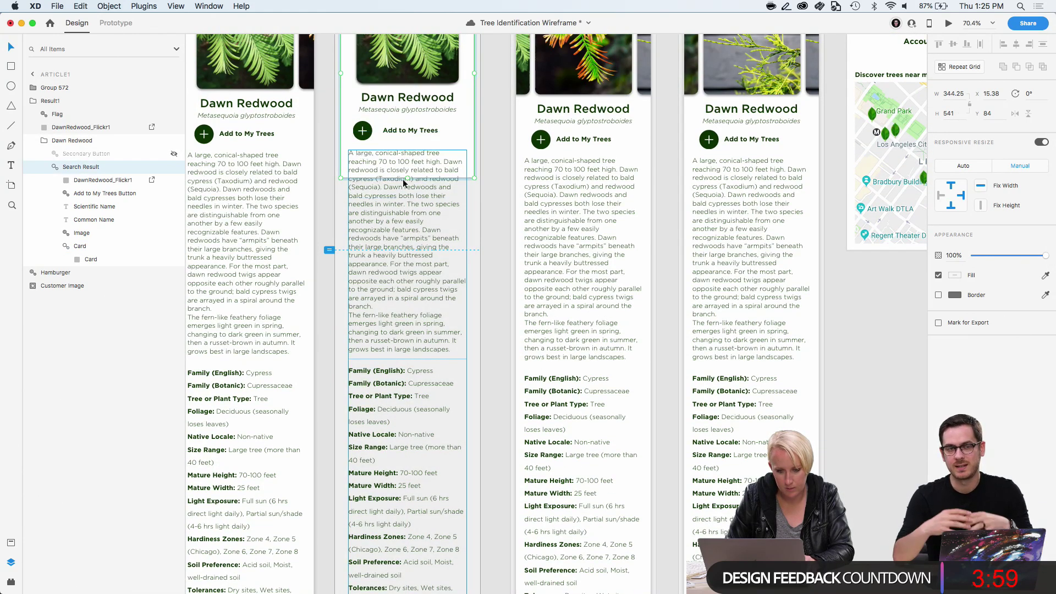
# Collapse the Search Result layer, and preview the Article1 artboard on its own before closing the preview
pyautogui.doubleClick(95, 167)
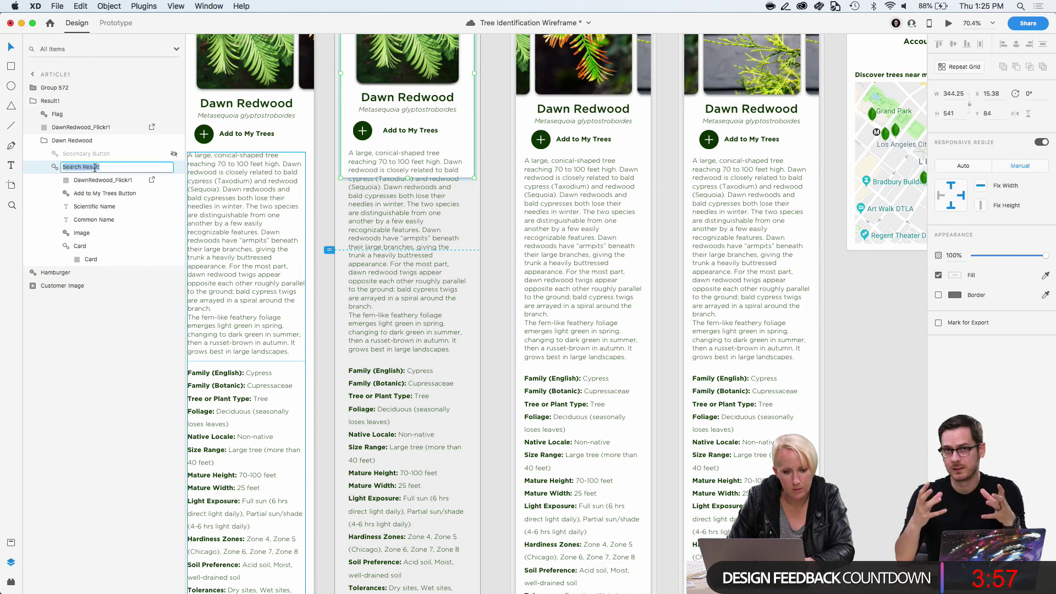
pyautogui.click(56, 168)
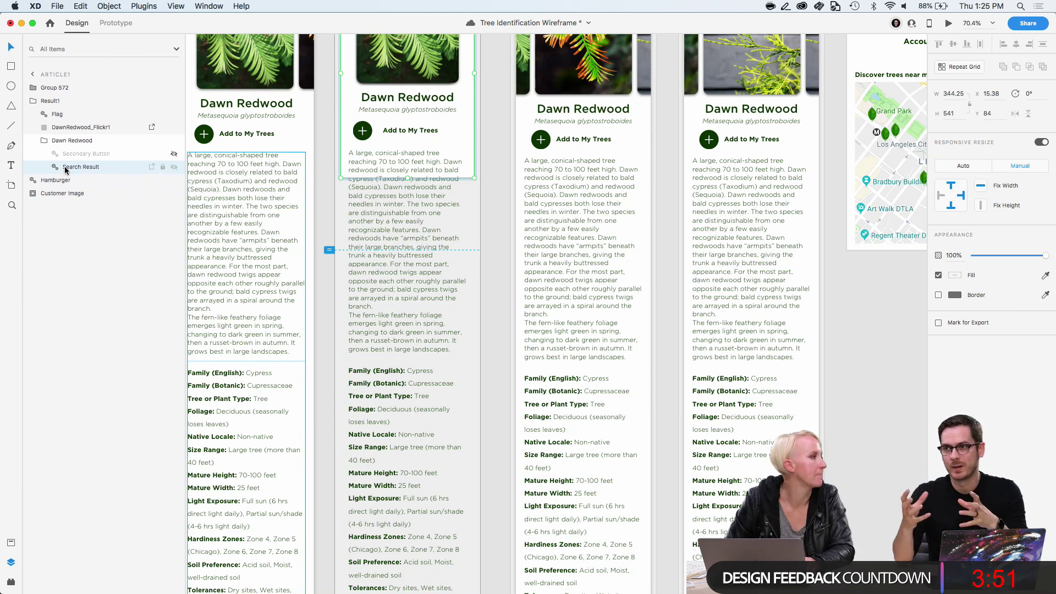
pyautogui.scroll(6, 431, 266)
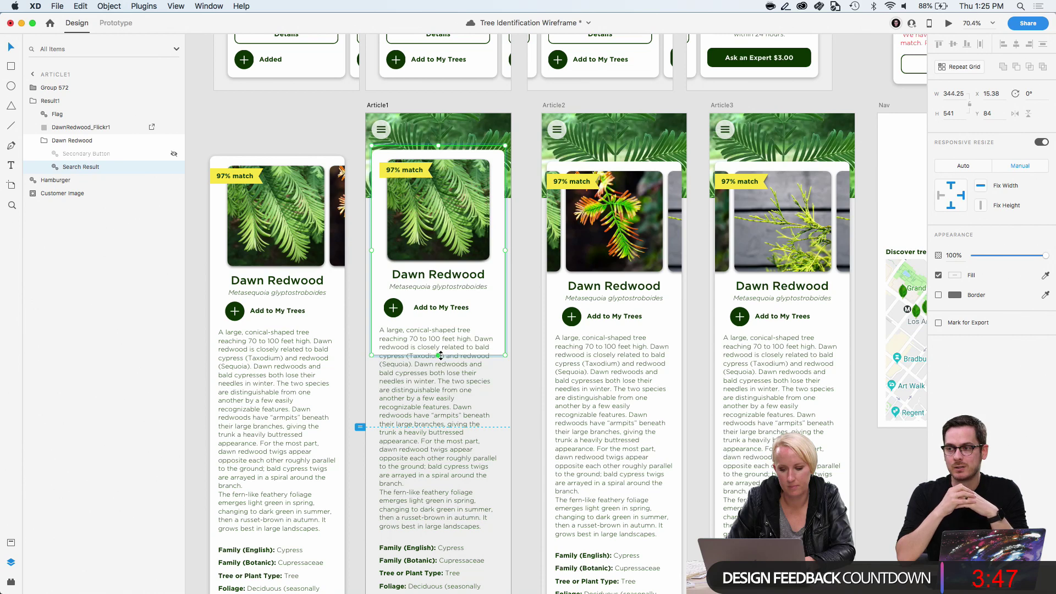
pyautogui.click(378, 105)
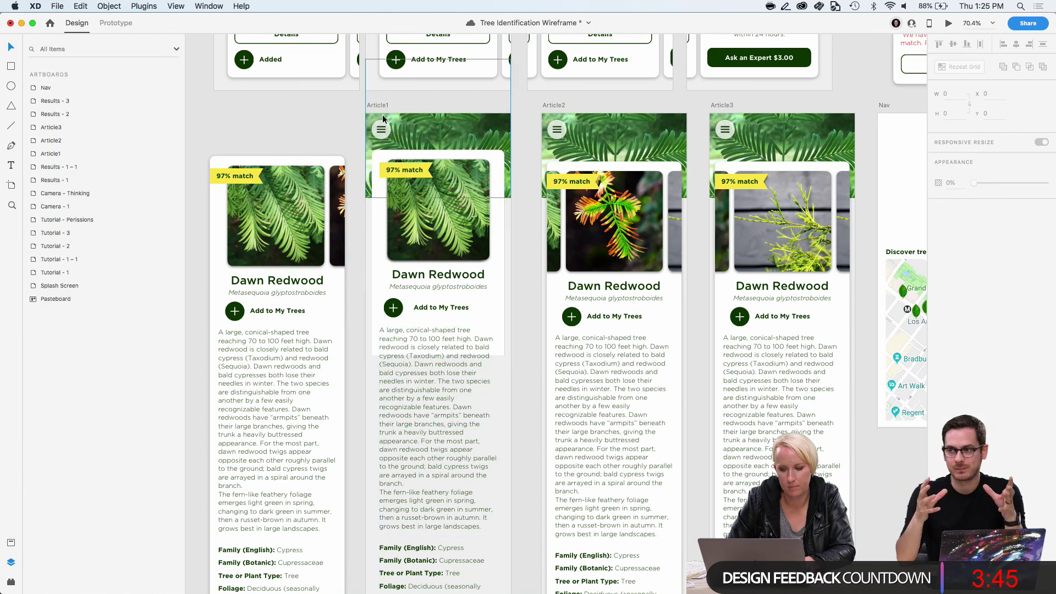
pyautogui.click(949, 24)
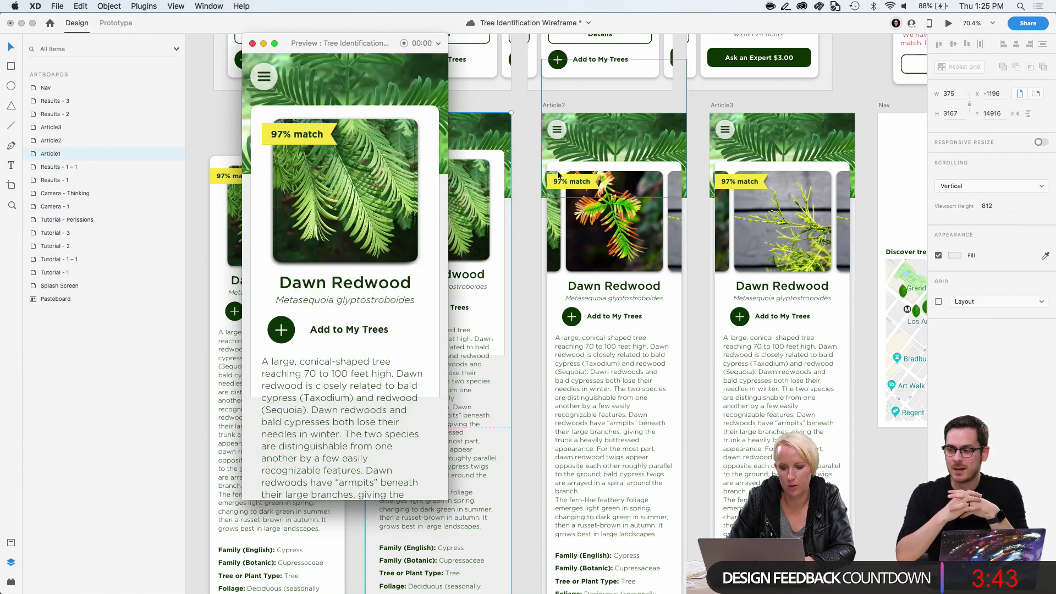
pyautogui.click(252, 43)
# Preview the prototype from the Results - 1 artboard, open the Dawn Redwood details, and close the preview
pyautogui.scroll(6, 394, 214)
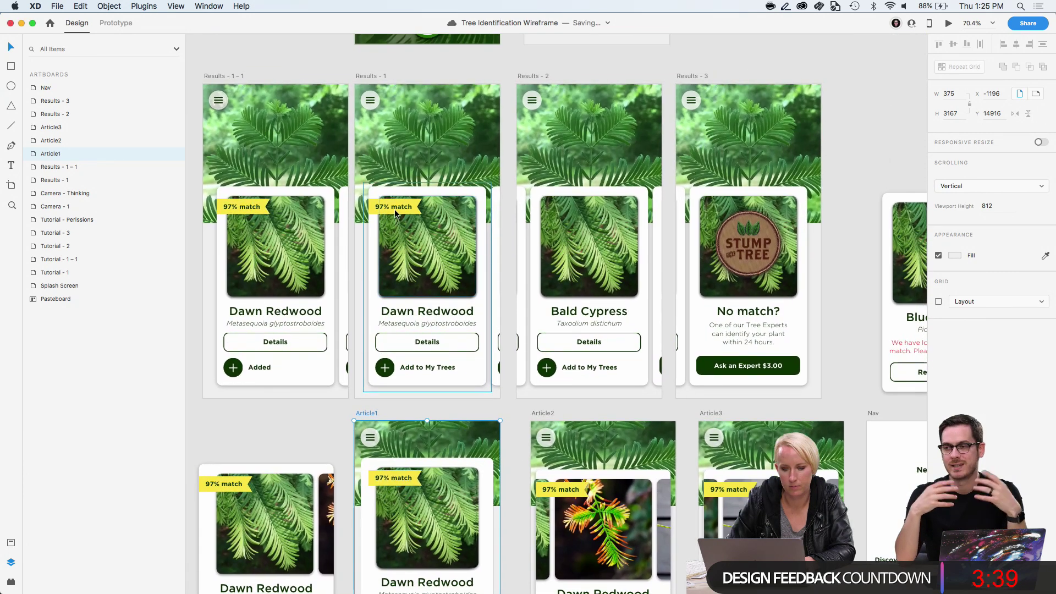
pyautogui.click(367, 76)
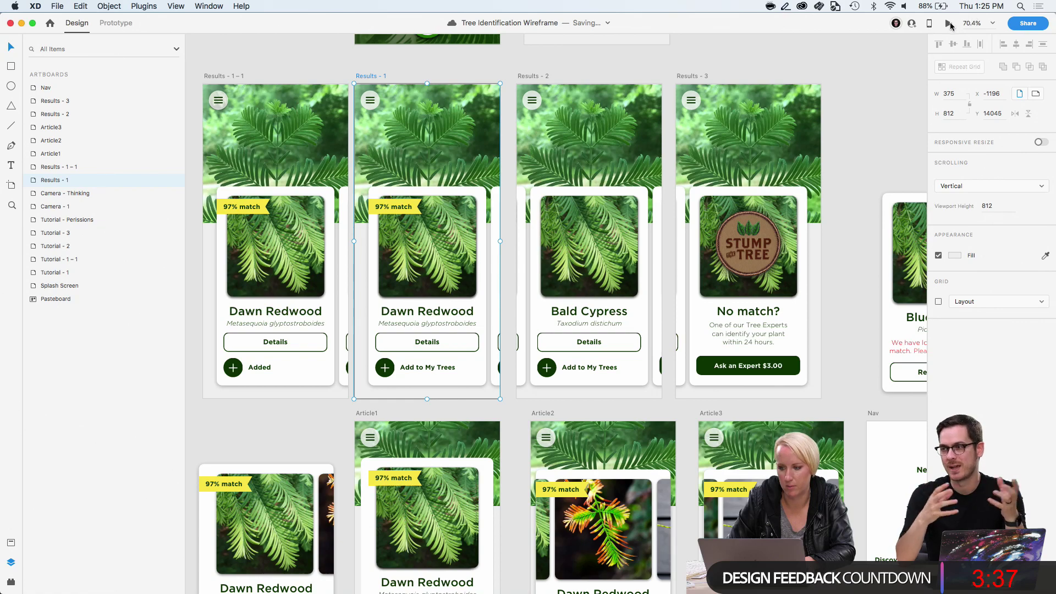
pyautogui.click(949, 24)
pyautogui.click(292, 425)
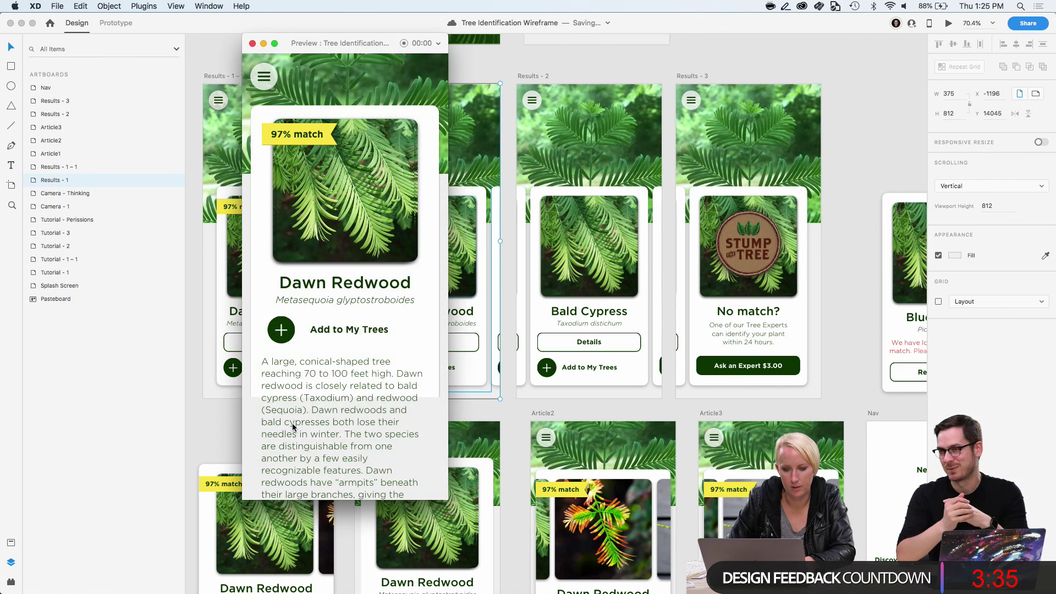
pyautogui.click(252, 43)
# Draw a white rectangle about 345 by 379 over the Article1 text from the card's lower end, and remove its border
pyautogui.scroll(-5, 337, 434)
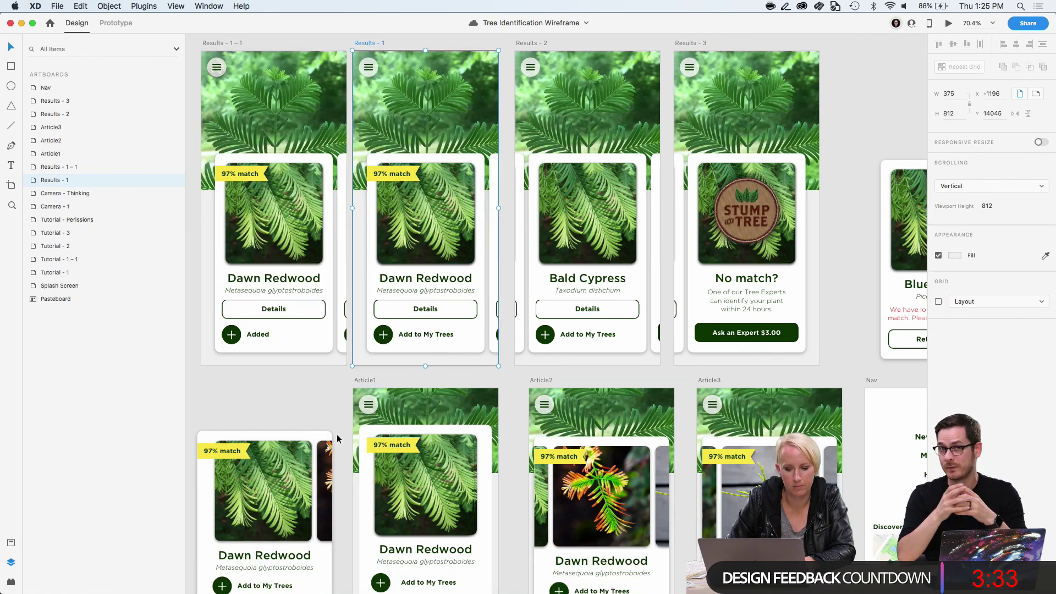
pyautogui.scroll(-3, 338, 438)
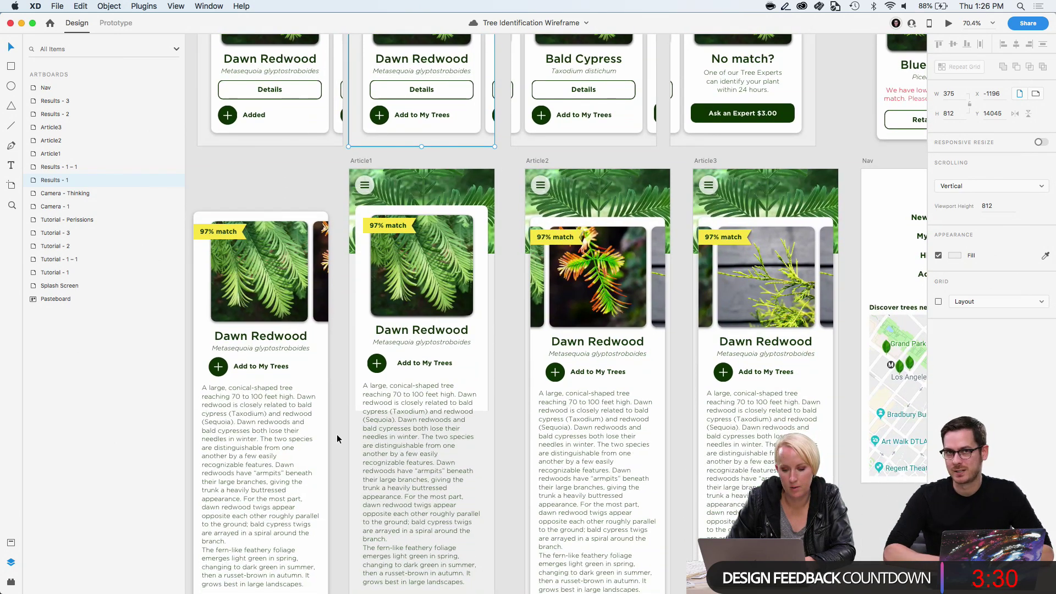
pyautogui.click(11, 67)
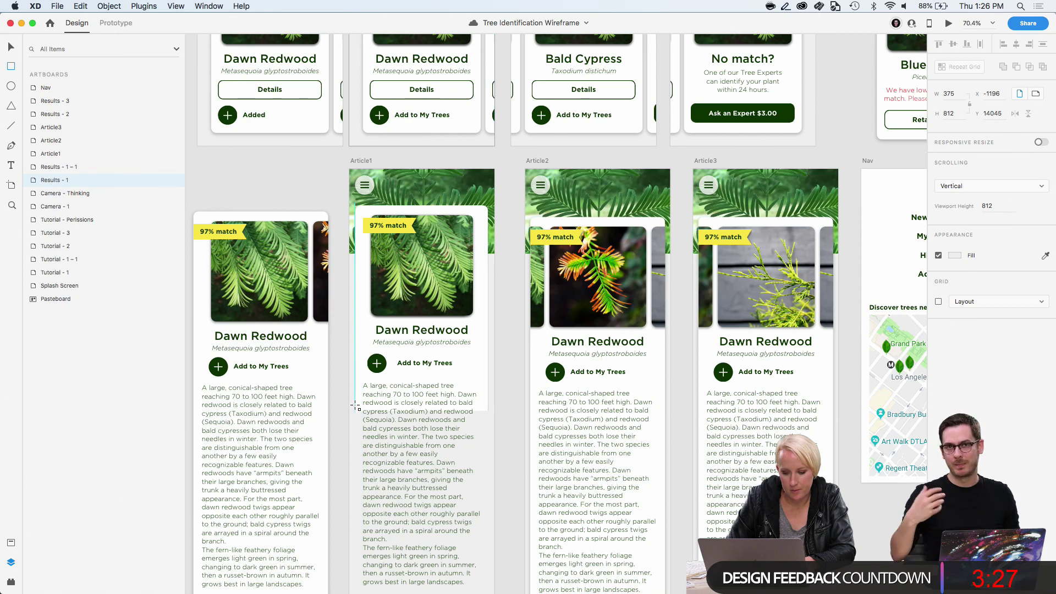
pyautogui.moveTo(354, 403)
pyautogui.mouseDown()
pyautogui.moveTo(418, 532)
pyautogui.moveTo(489, 549)
pyautogui.mouseUp()
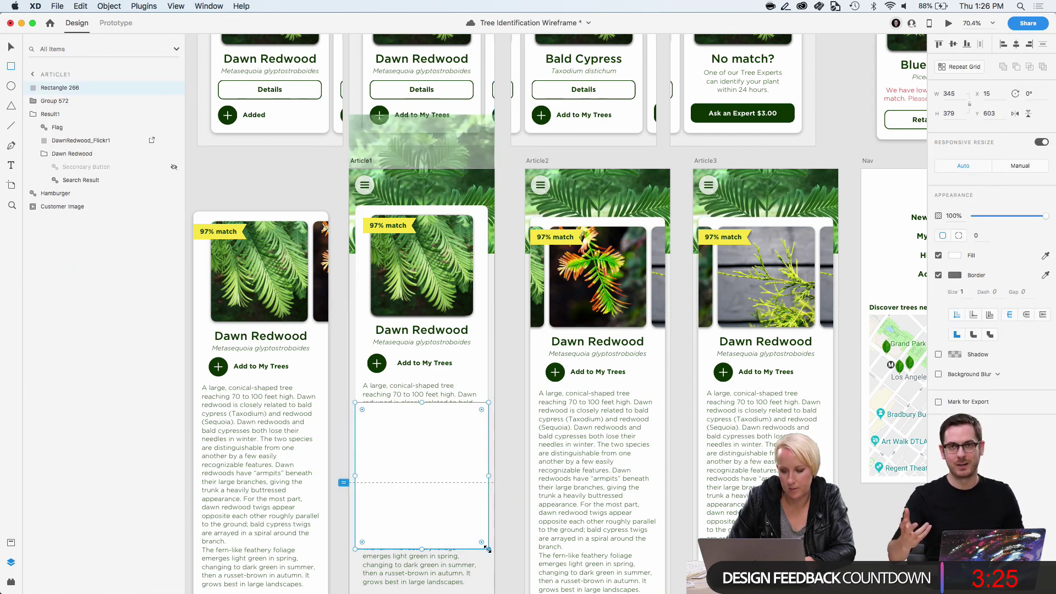
pyautogui.click(938, 275)
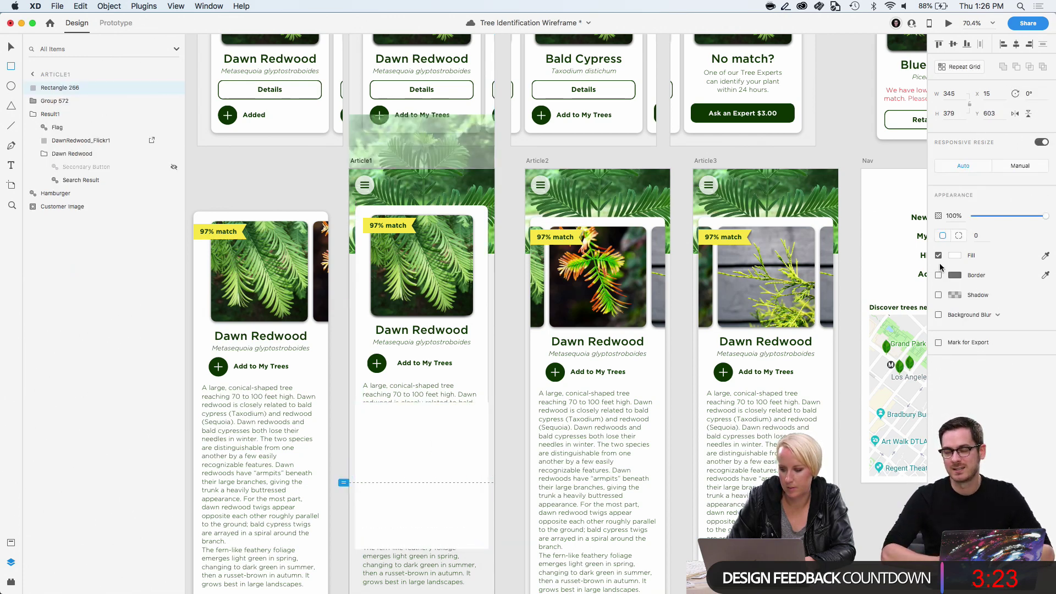
# Move the rectangle behind all other Article1 layers and extend it down past the last paragraph near the artboard's end
pyautogui.moveTo(66, 88); pyautogui.dragTo(69, 211)
pyautogui.scroll(-5, 466, 390)
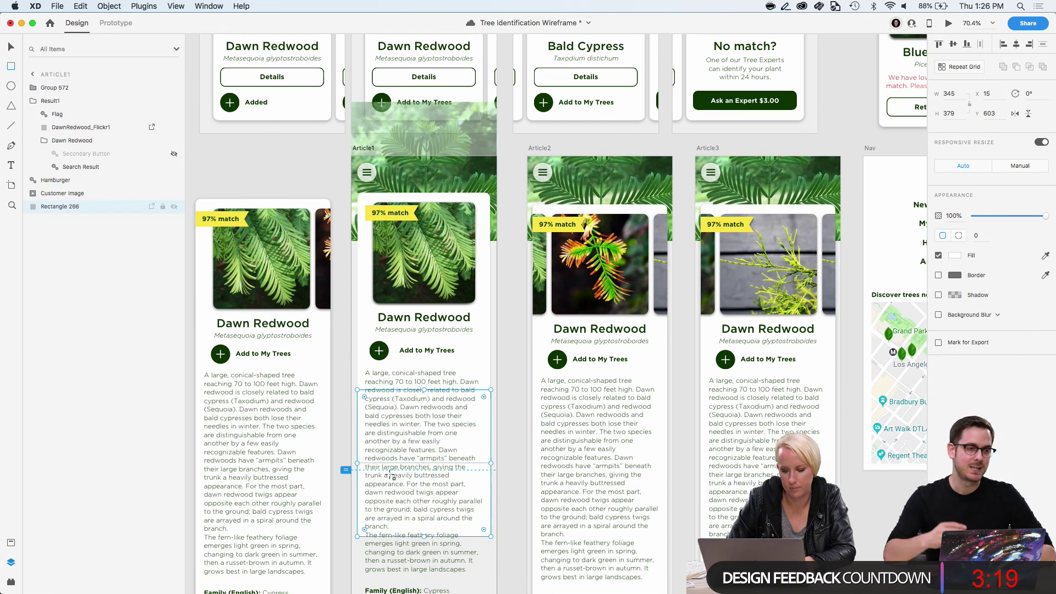
pyautogui.moveTo(434, 352); pyautogui.dragTo(440, 398)
pyautogui.press('Escape')
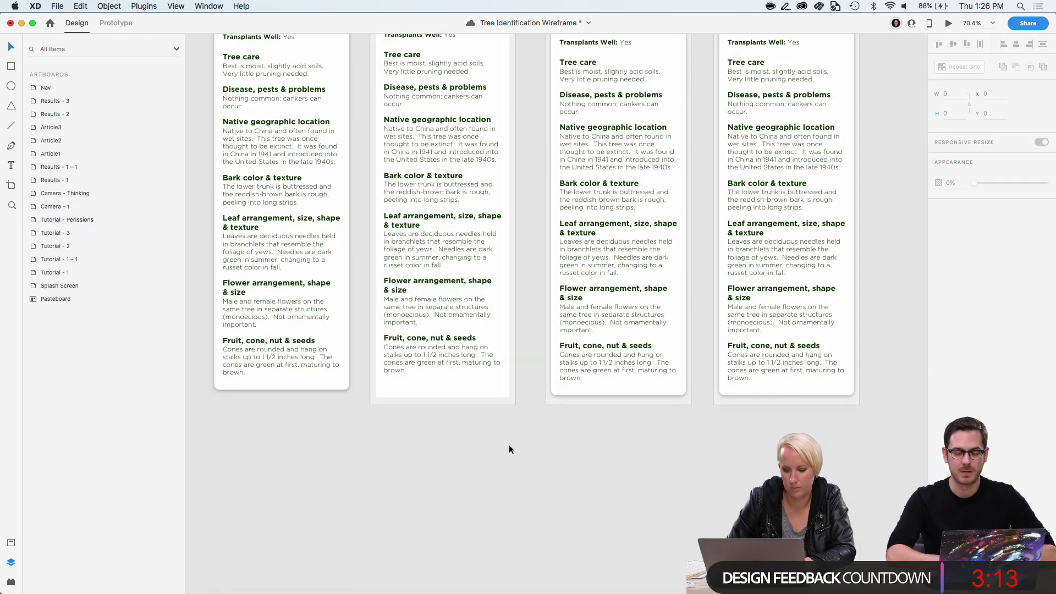
# Preview from Results - 1 and open the Dawn Redwood details to check the article's extended white background
pyautogui.scroll(15, 509, 444)
pyautogui.scroll(5, 509, 444)
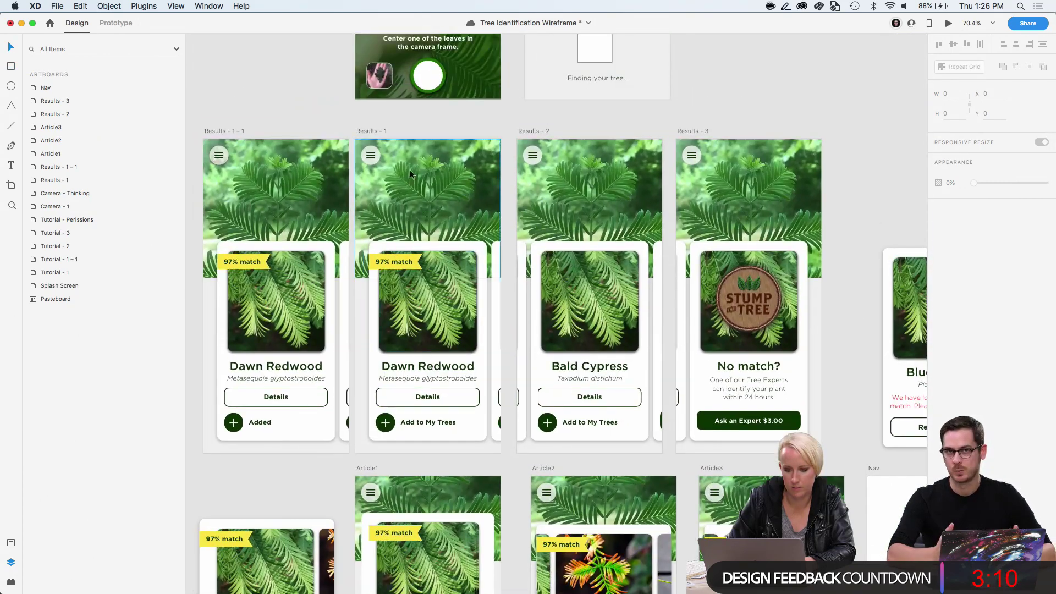
pyautogui.click(384, 131)
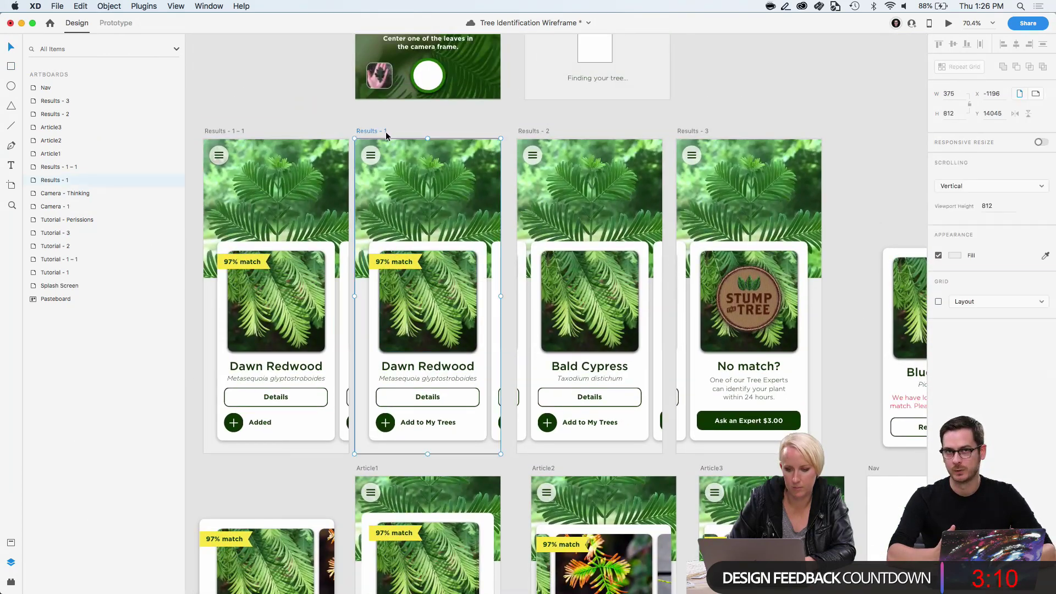
pyautogui.click(950, 23)
pyautogui.click(315, 433)
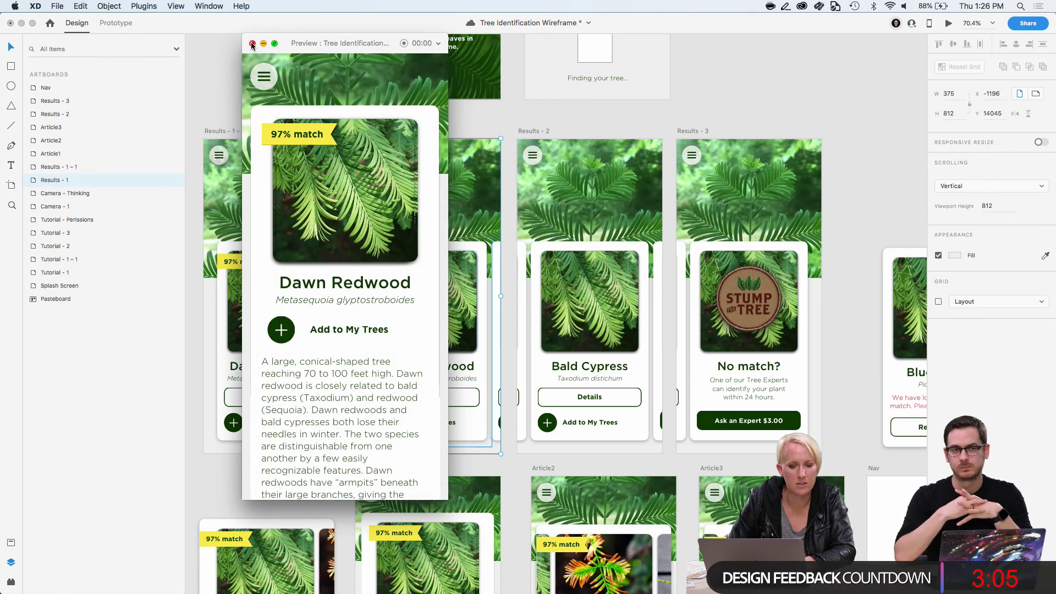
# Save the wireframe document, close the preview, and clear the artboard selection
pyautogui.press('super+s')
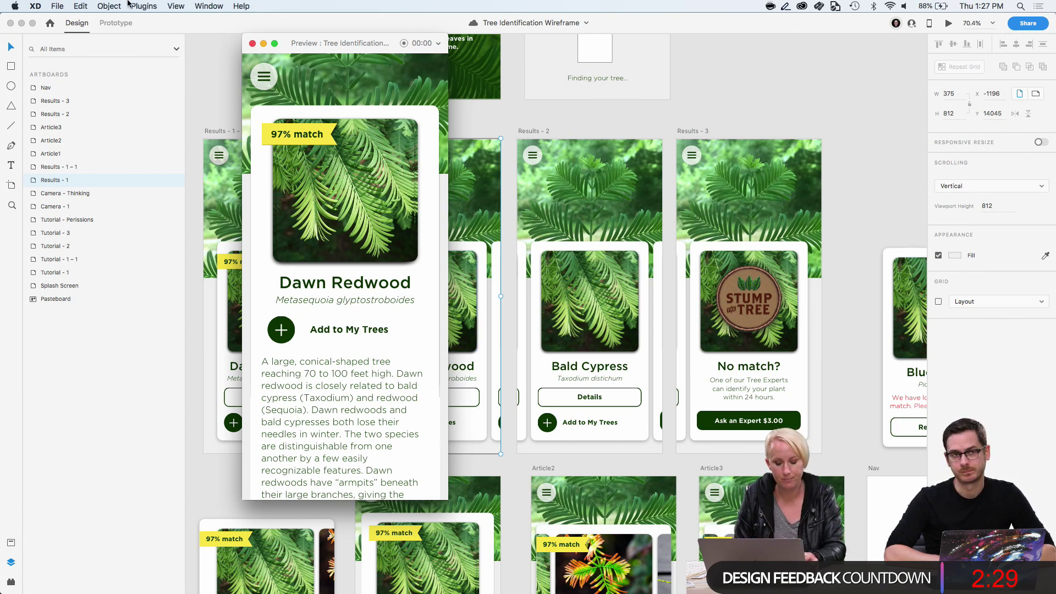
pyautogui.click(251, 43)
pyautogui.click(339, 119)
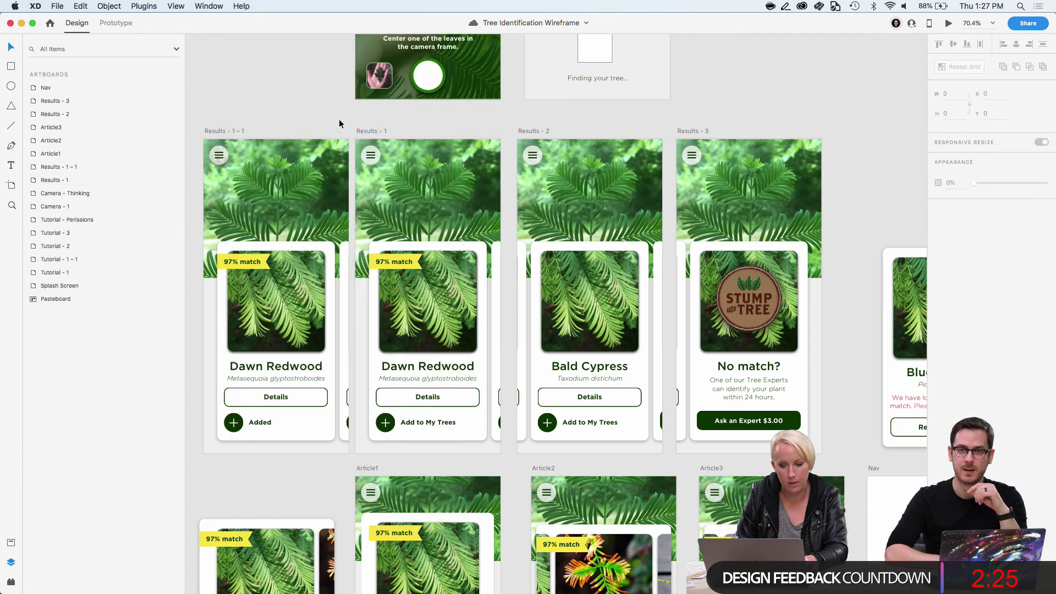
pyautogui.scroll(-8, 339, 119)
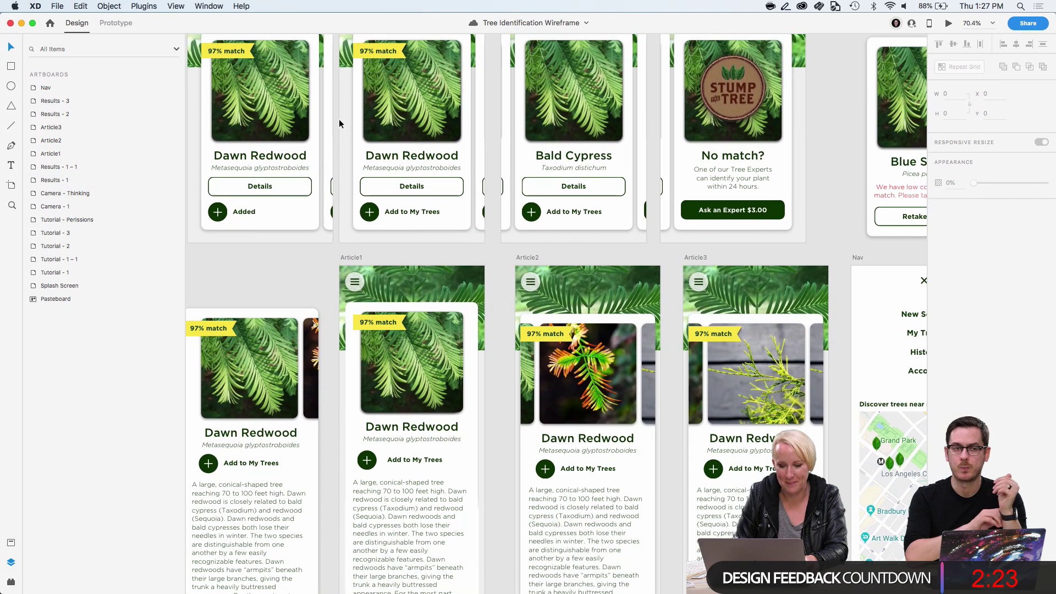
pyautogui.scroll(6, 339, 119)
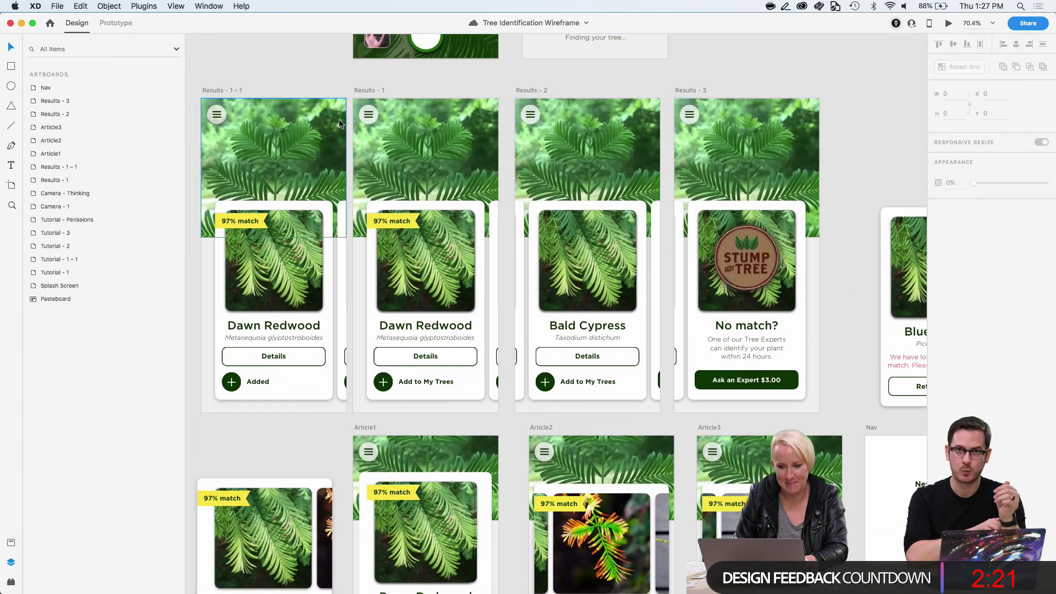
pyautogui.scroll(1, 338, 119)
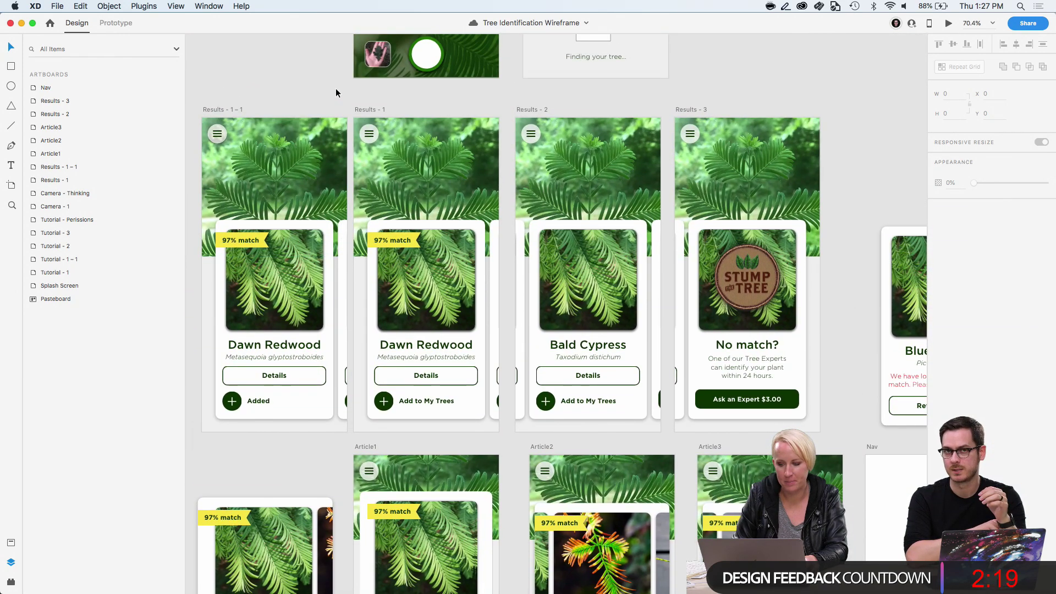
pyautogui.scroll(-5, 335, 93)
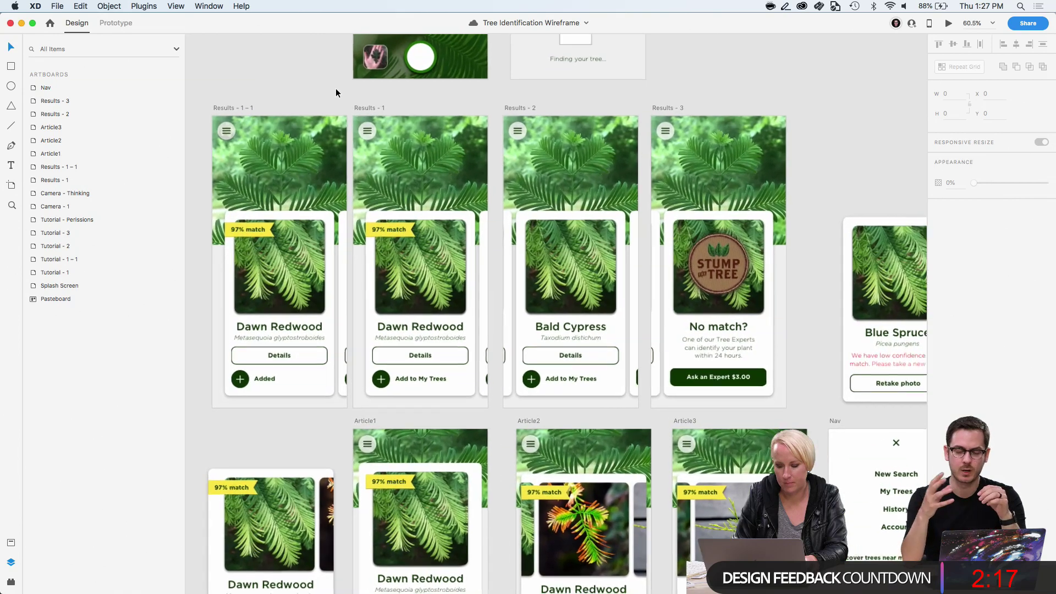
pyautogui.scroll(2, 336, 93)
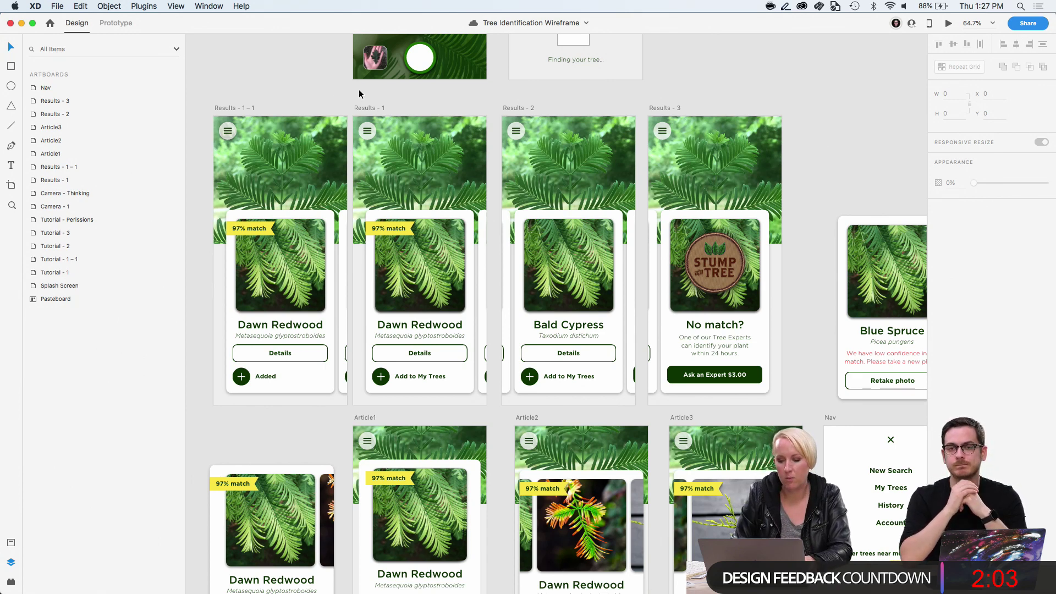
# Preview from Results - 1, open the Dawn Redwood details to check the article screen, and close the preview
pyautogui.click(367, 107)
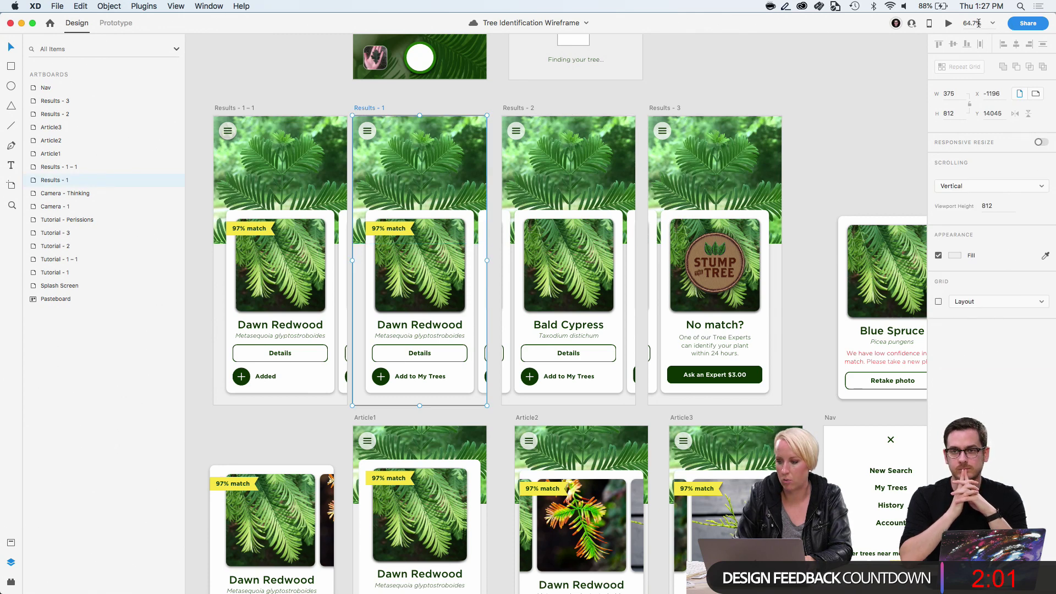
pyautogui.click(948, 23)
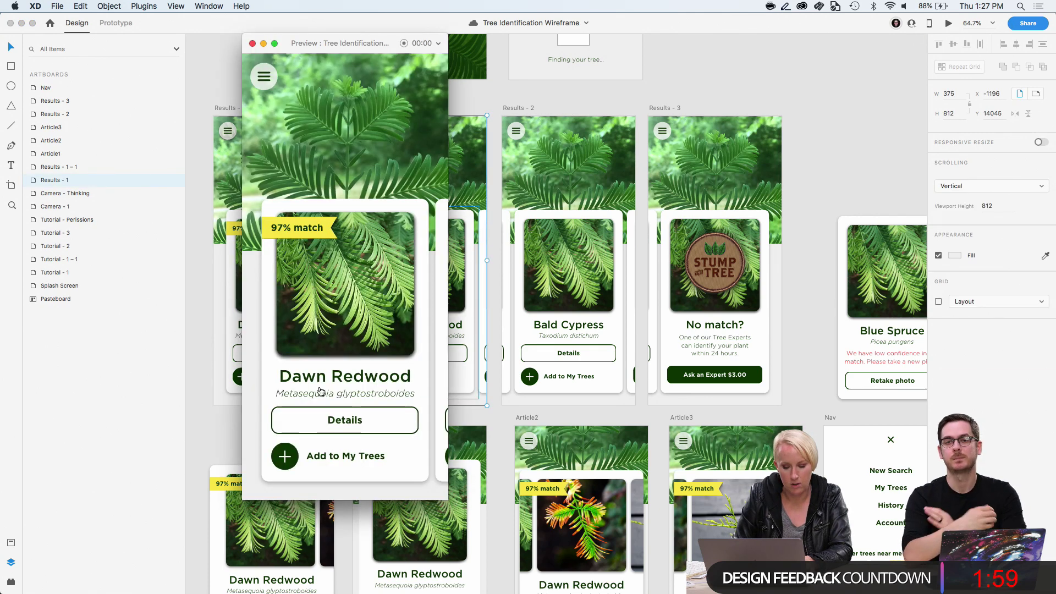
pyautogui.click(357, 431)
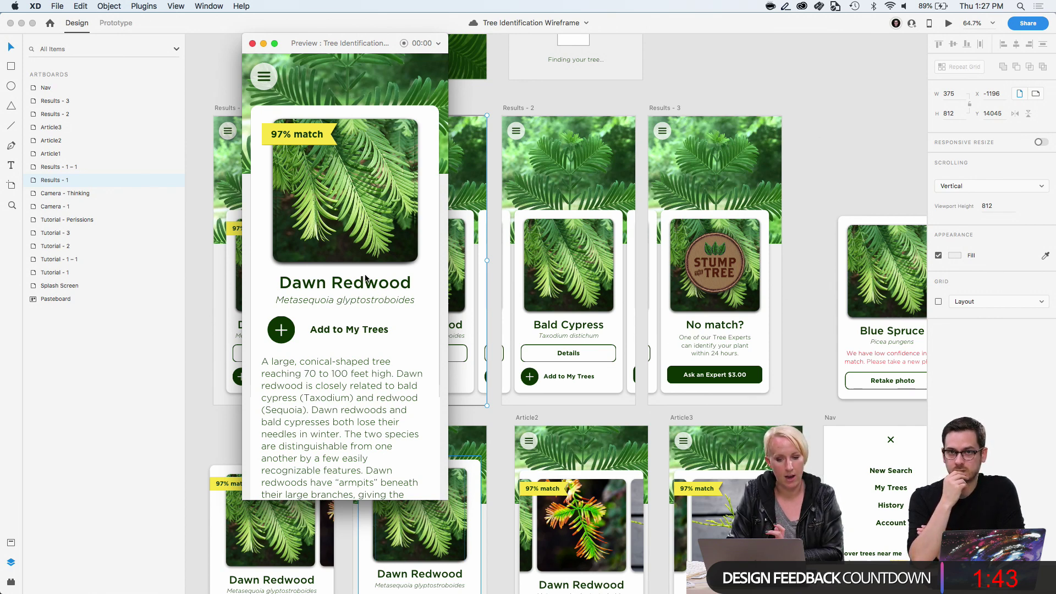
pyautogui.click(252, 43)
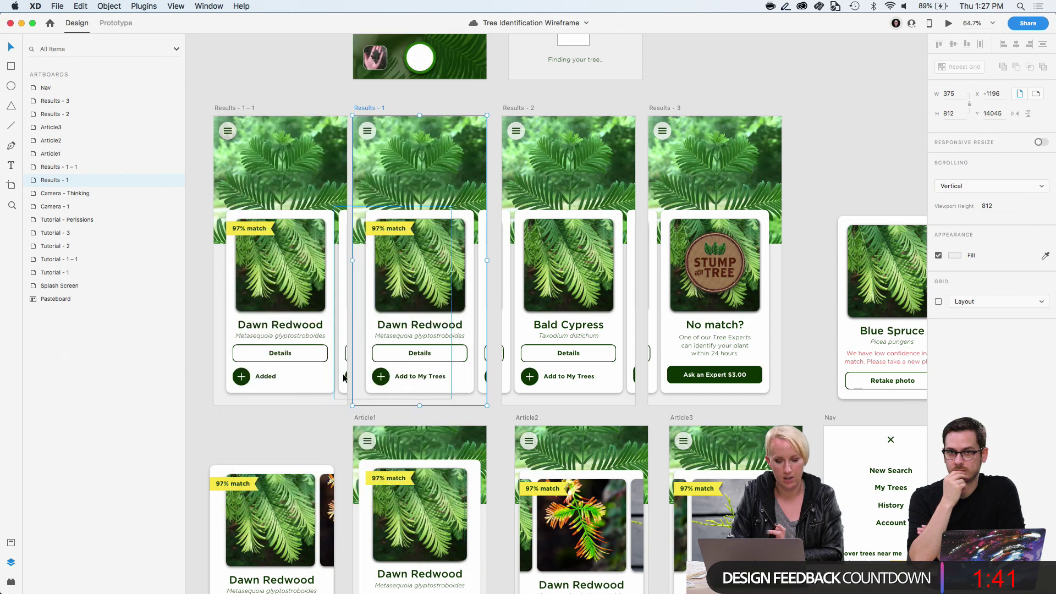
# Link Article1's Customer Image to Results - 1 in the prototype, using a Drag trigger with Auto-Animate
pyautogui.click(406, 450)
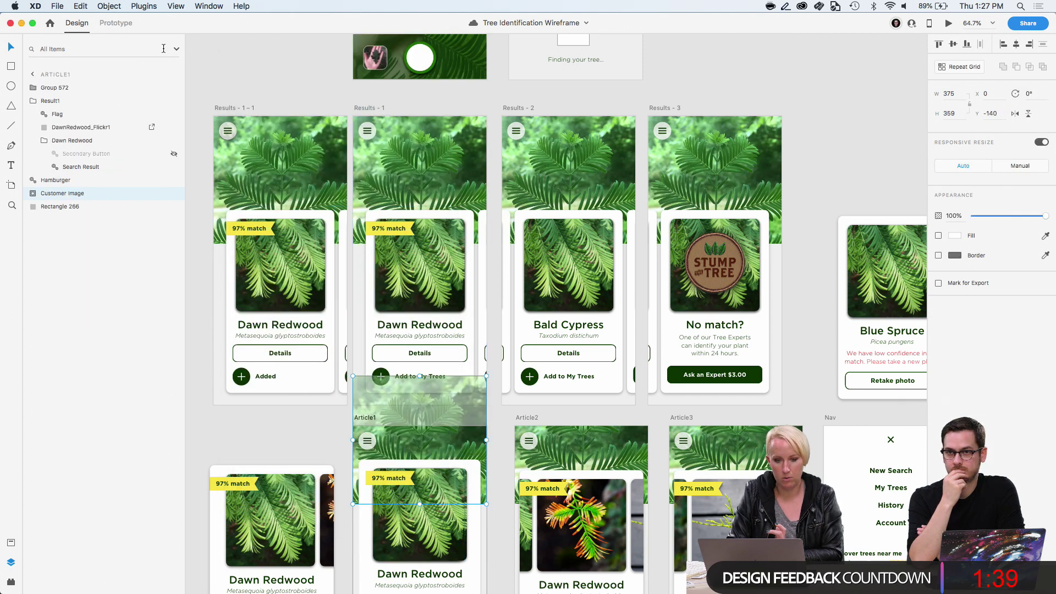
pyautogui.click(118, 24)
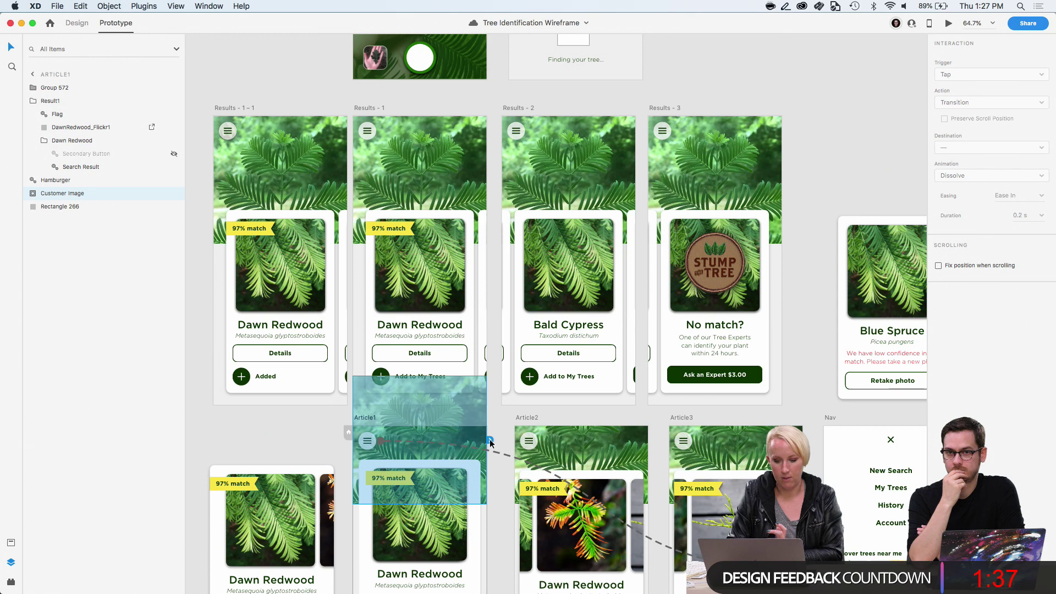
pyautogui.moveTo(490, 442); pyautogui.dragTo(350, 260)
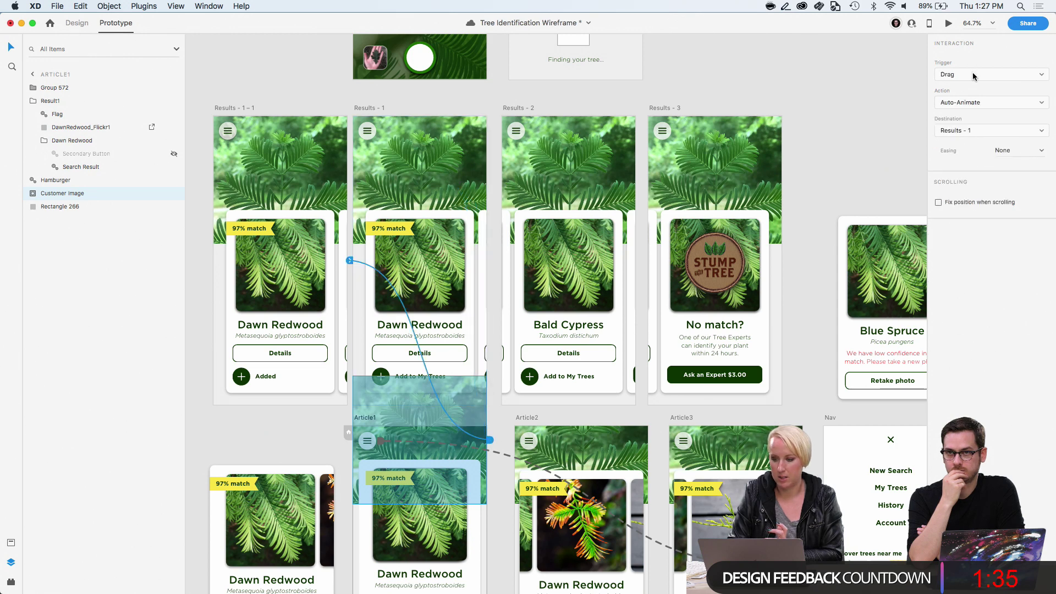
pyautogui.click(330, 88)
# Preview from Results - 1 and test opening the Dawn Redwood details and dragging back to the results, then close the preview
pyautogui.click(365, 107)
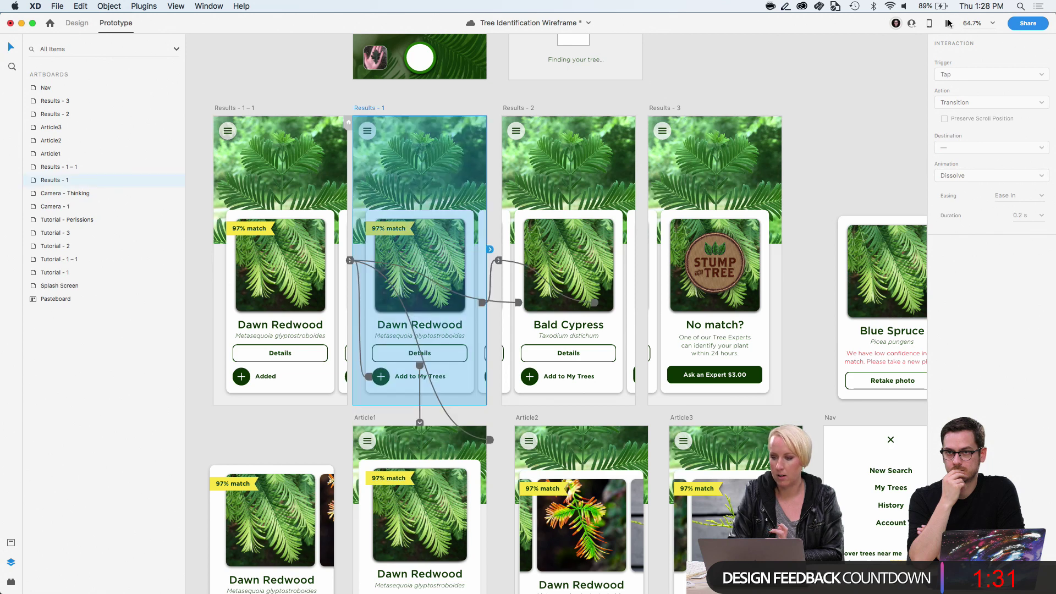
pyautogui.click(949, 23)
pyautogui.click(370, 426)
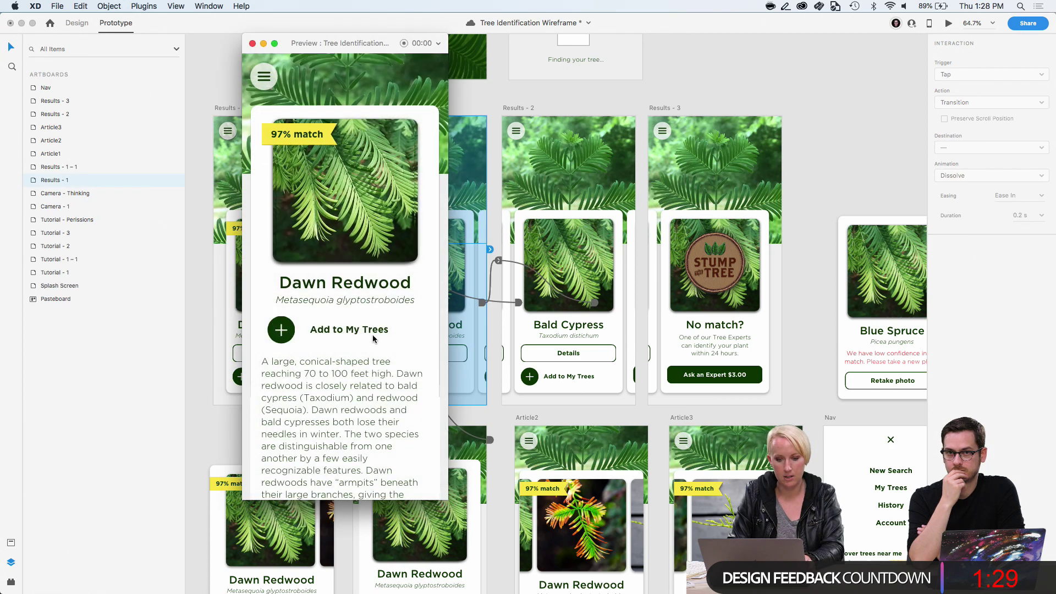
pyautogui.click(366, 92)
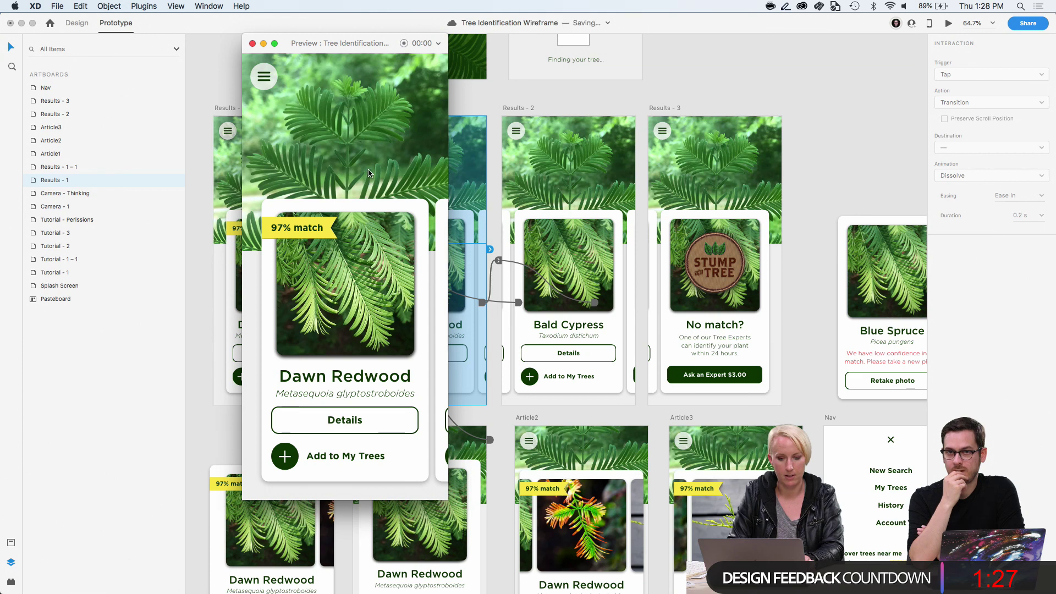
pyautogui.click(357, 412)
pyautogui.click(345, 134)
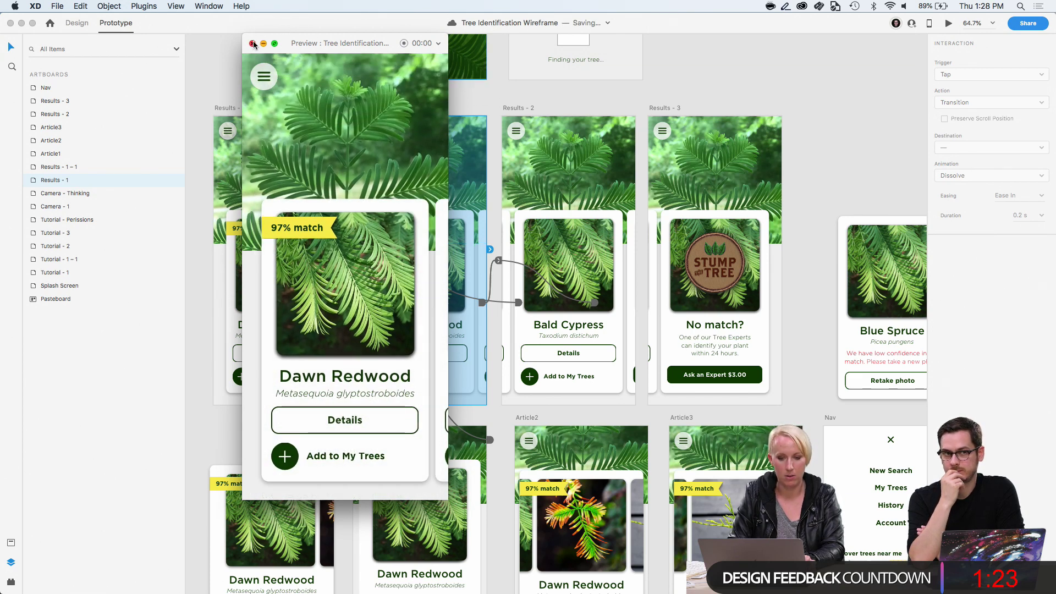
pyautogui.click(253, 44)
# Link Article2's Images group to Article3 in the prototype, using a Drag trigger with Auto-Animate
pyautogui.scroll(-5, 438, 281)
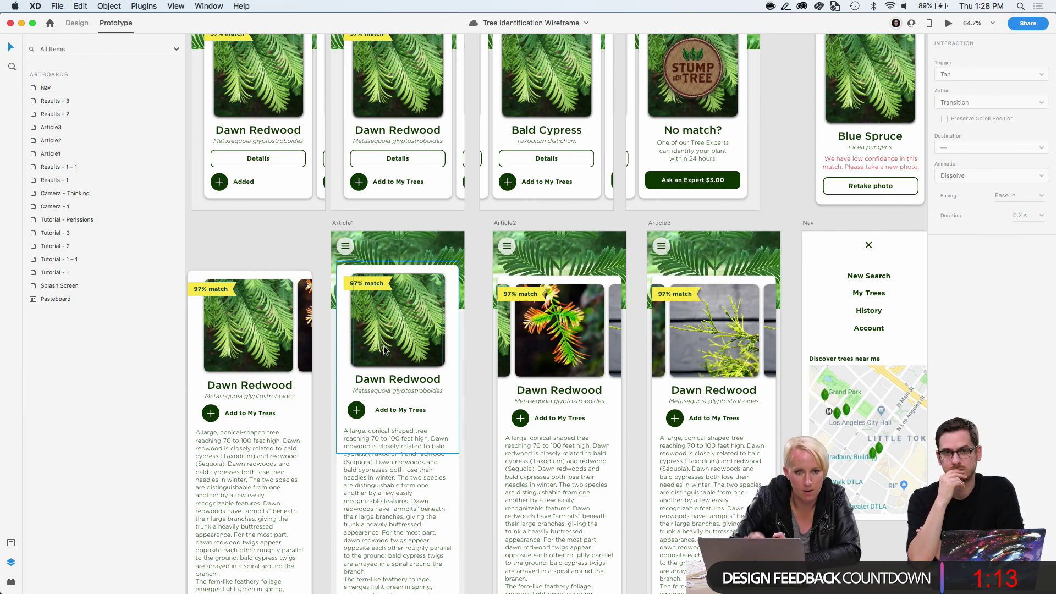
pyautogui.click(509, 224)
pyautogui.doubleClick(560, 330)
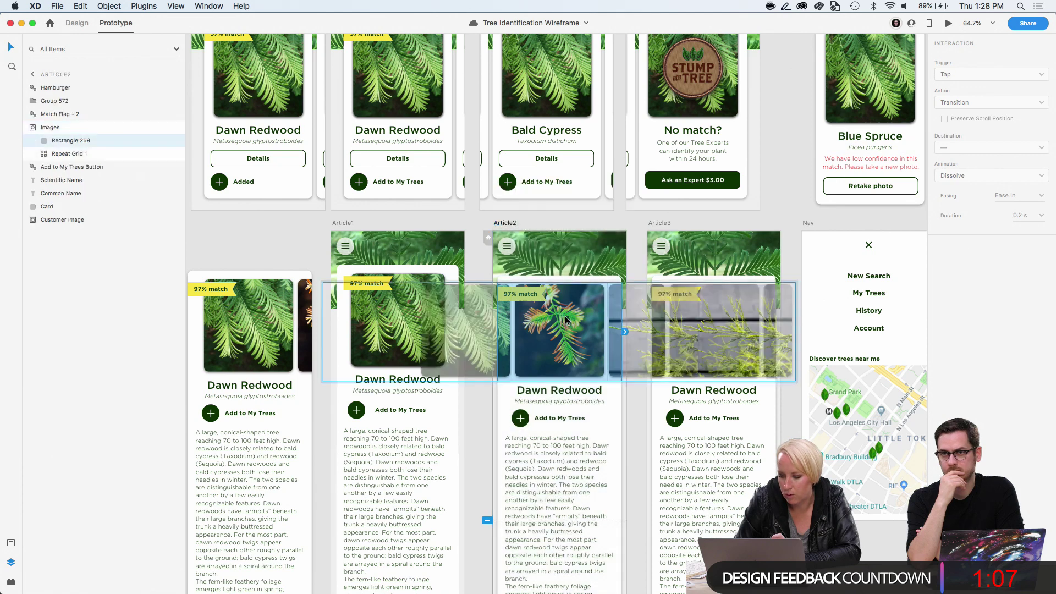
pyautogui.click(601, 328)
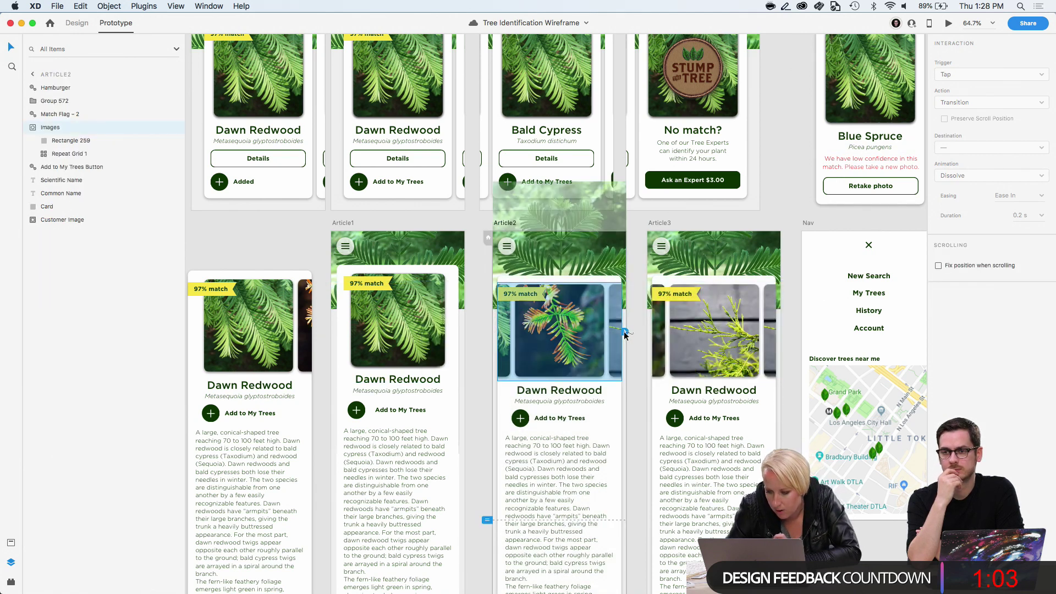
pyautogui.moveTo(626, 332); pyautogui.dragTo(647, 238)
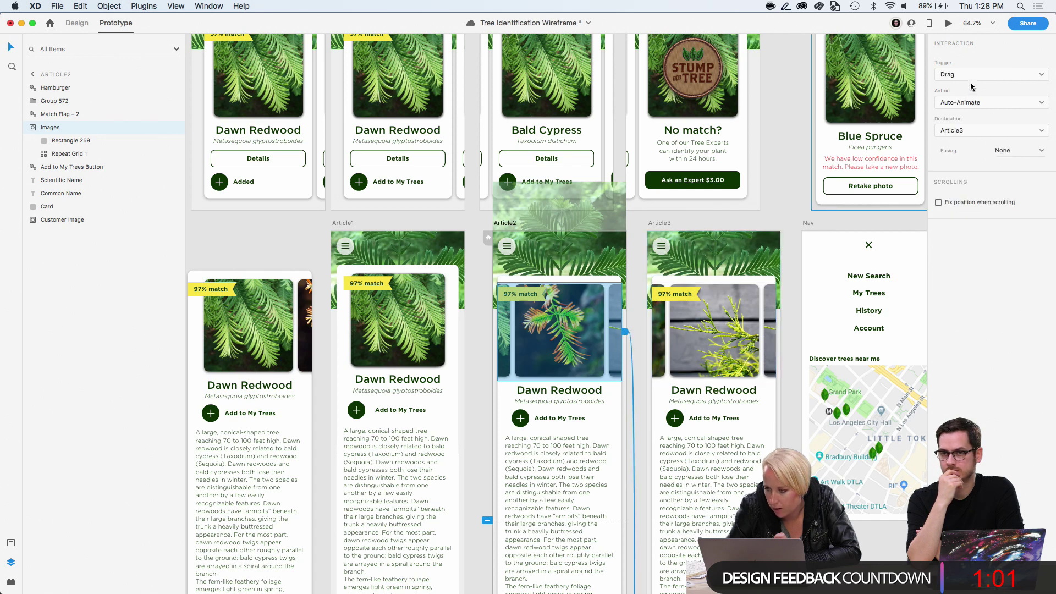
# Preview from Article2 to check its image carousel, close the preview, and clear the selection
pyautogui.click(674, 225)
pyautogui.click(515, 223)
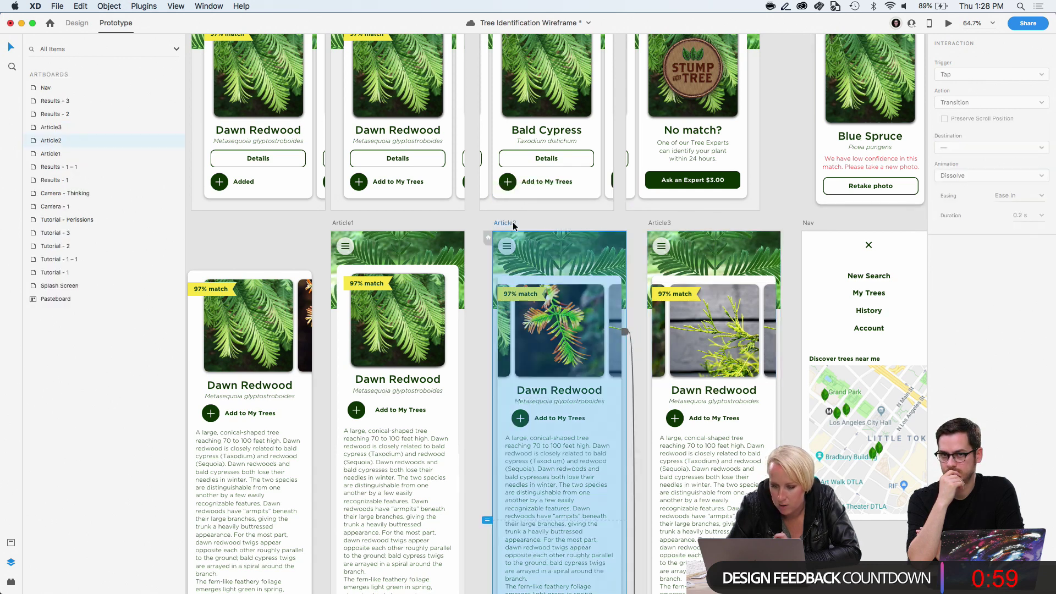
pyautogui.click(948, 23)
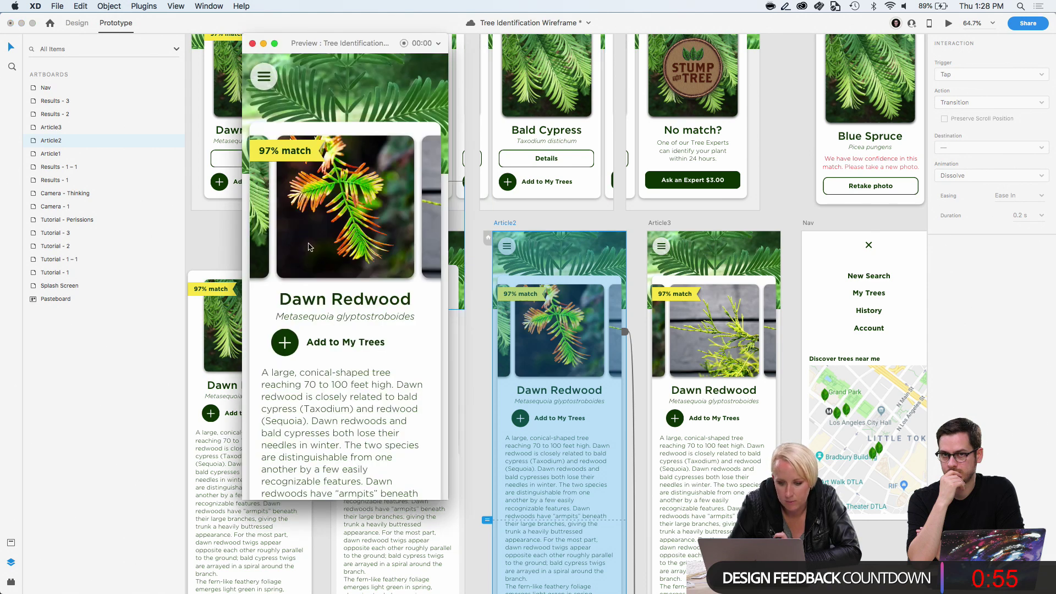
pyautogui.click(252, 43)
pyautogui.click(479, 214)
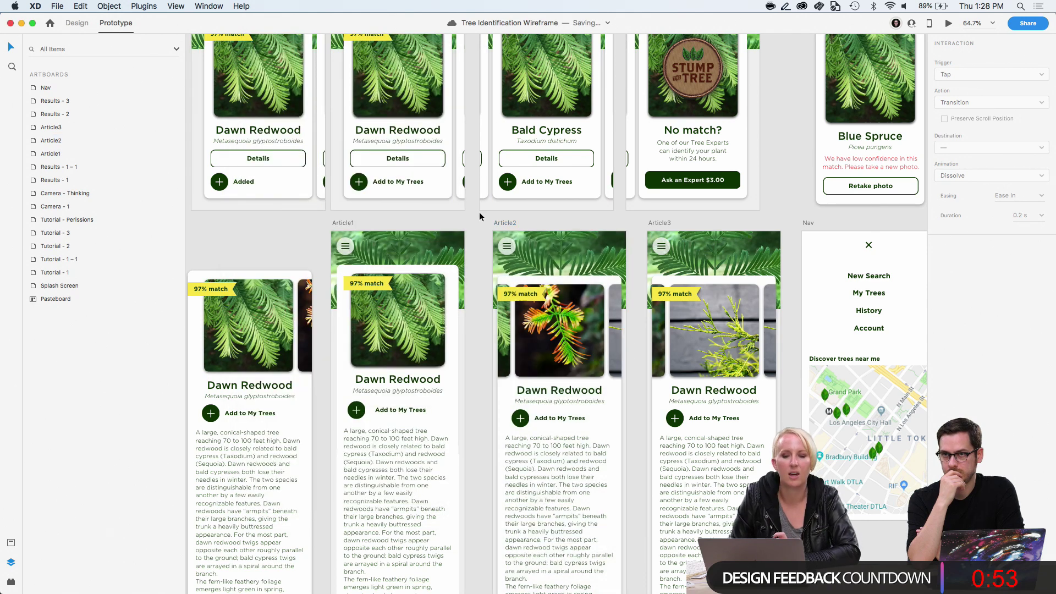
pyautogui.scroll(-3, 480, 212)
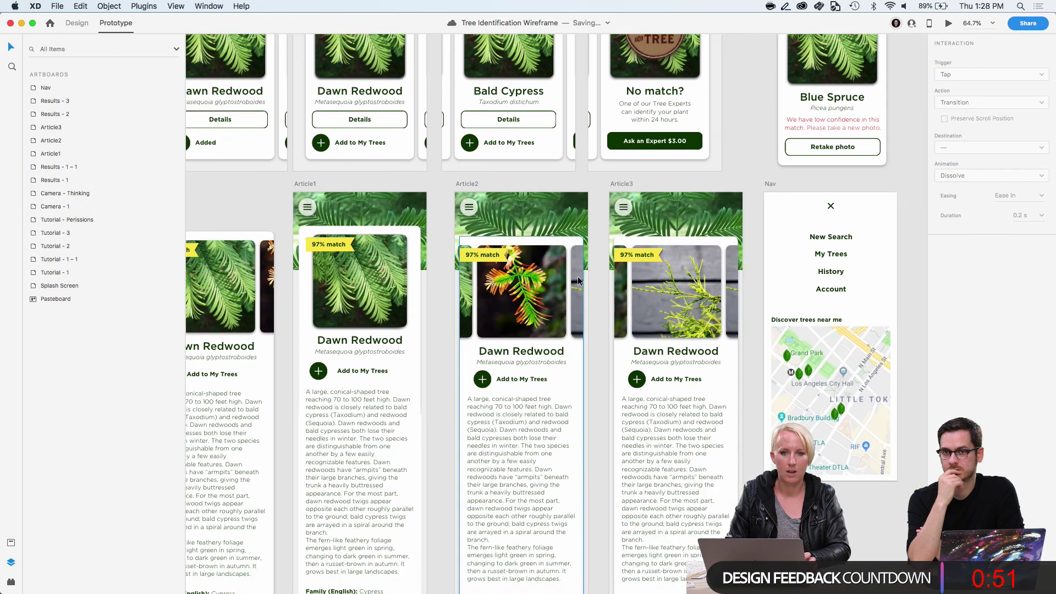
pyautogui.scroll(-3, 577, 280)
pyautogui.scroll(-2, 577, 279)
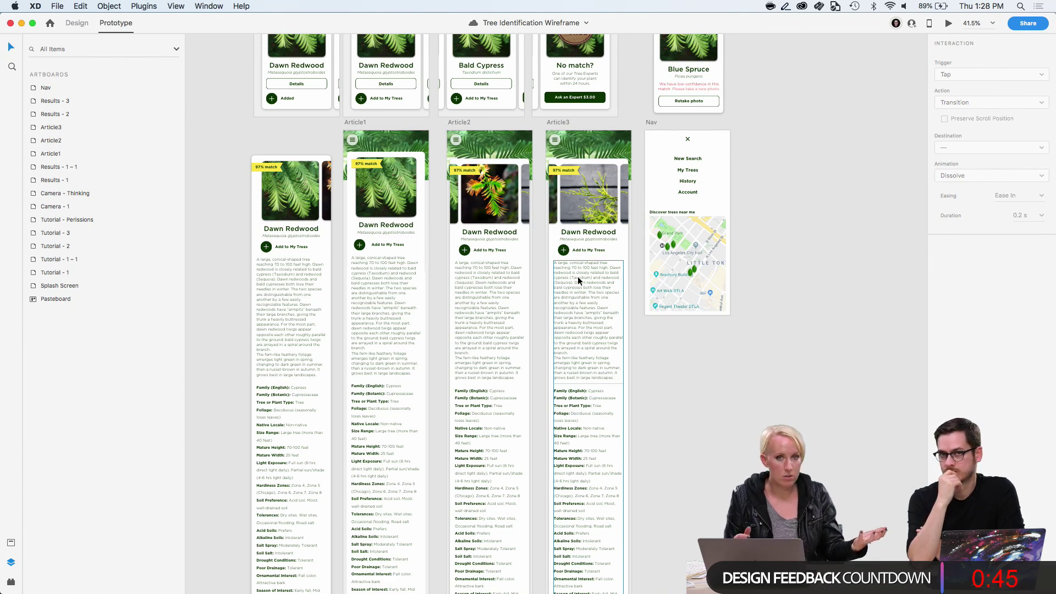
pyautogui.scroll(5, 577, 276)
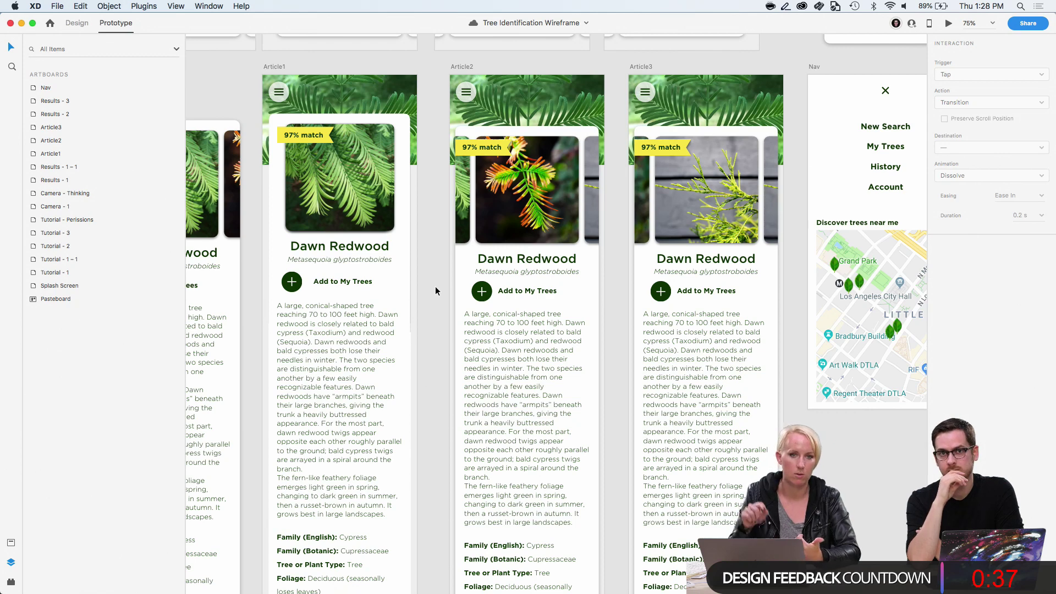
pyautogui.scroll(3, 435, 286)
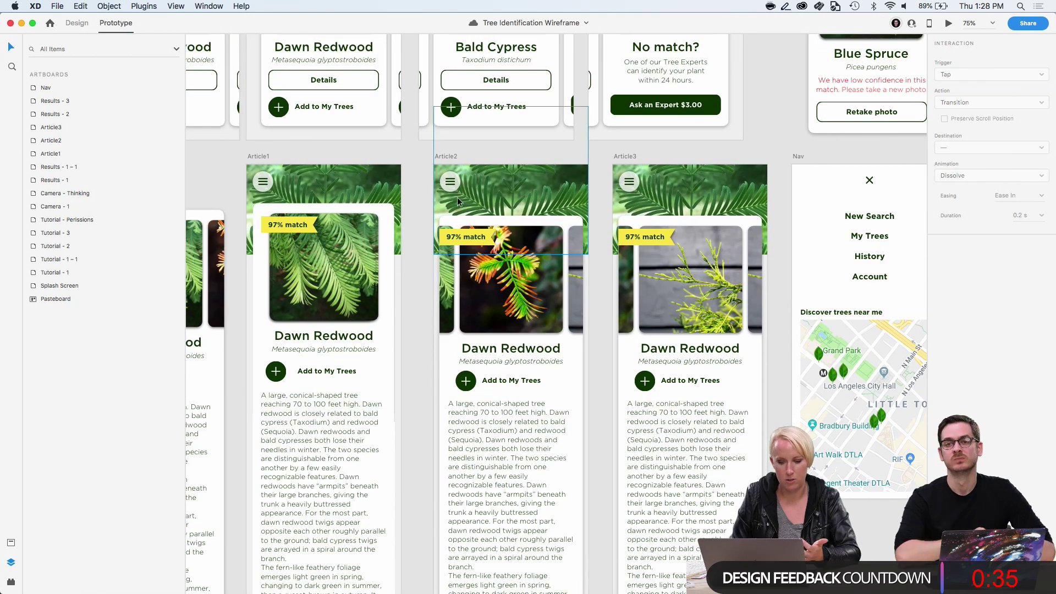
# Inspect the prototype interactions of the hamburger buttons on Article2, Results - 1, Results - 1 – 1 and Article1
pyautogui.click(451, 183)
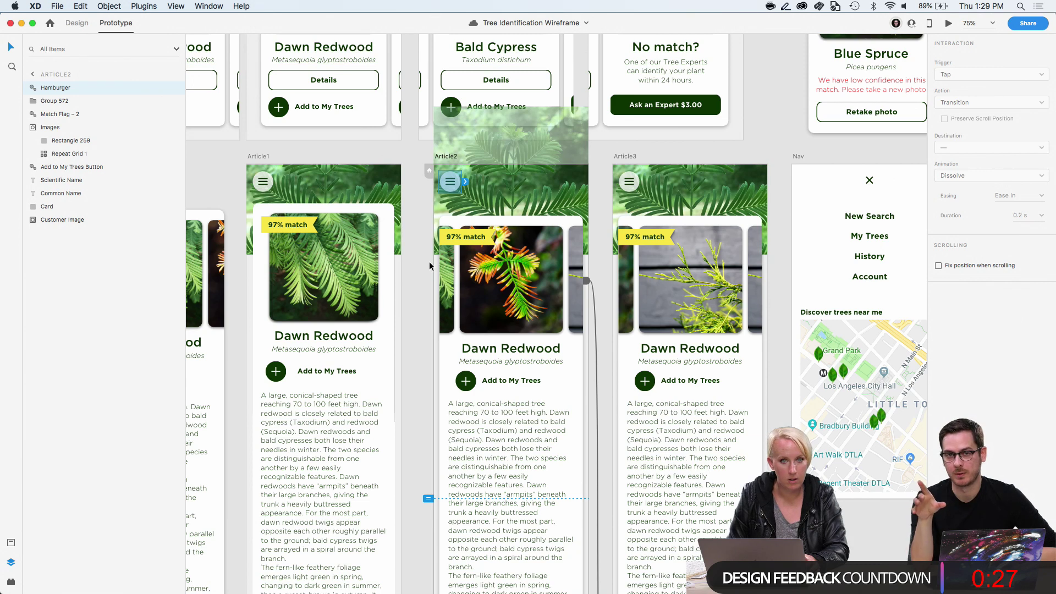
pyautogui.scroll(10, 429, 266)
pyautogui.hscroll(-8, 429, 266)
pyautogui.scroll(3, 430, 265)
pyautogui.hscroll(-1, 429, 265)
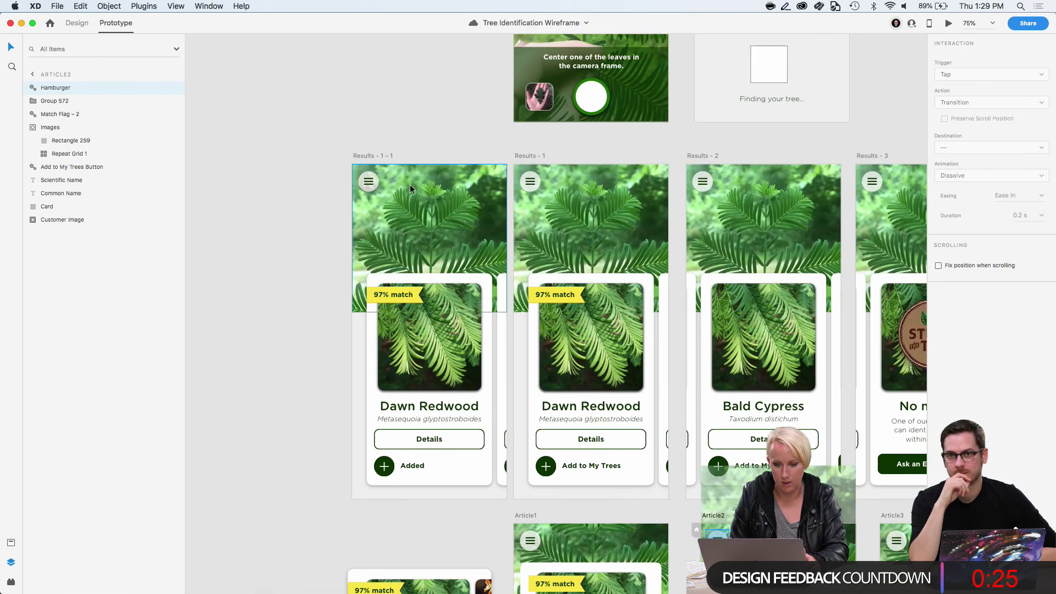
pyautogui.click(526, 189)
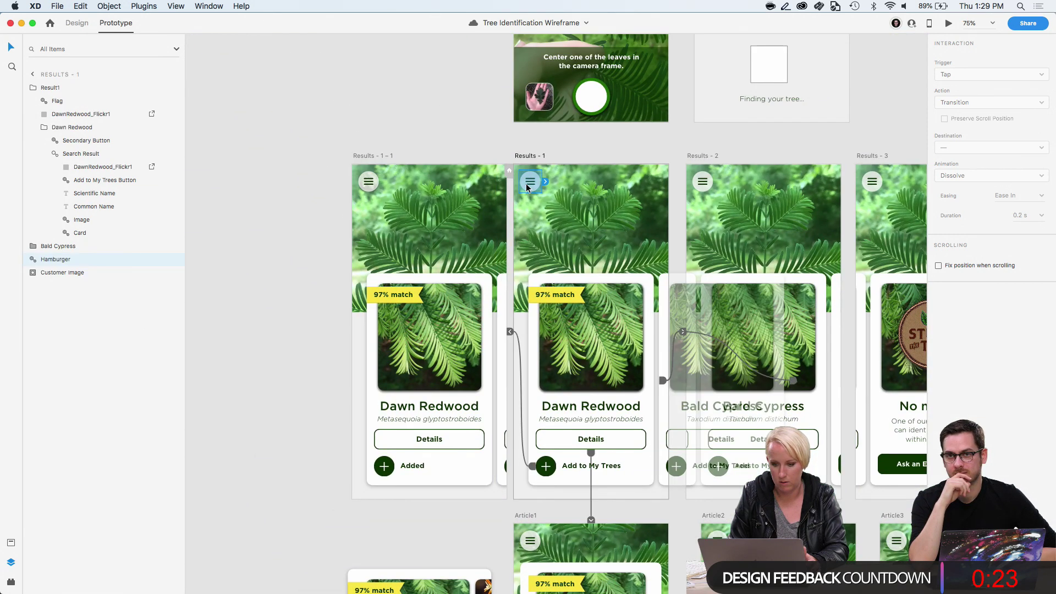
pyautogui.click(367, 181)
pyautogui.scroll(-10, 460, 156)
pyautogui.hscroll(10, 460, 156)
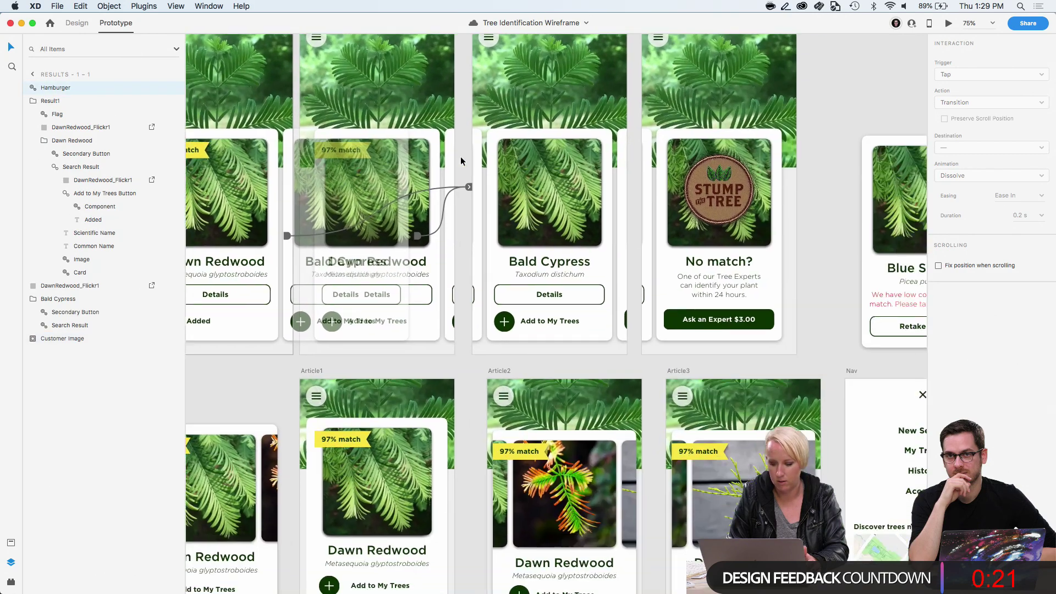
pyautogui.click(287, 303)
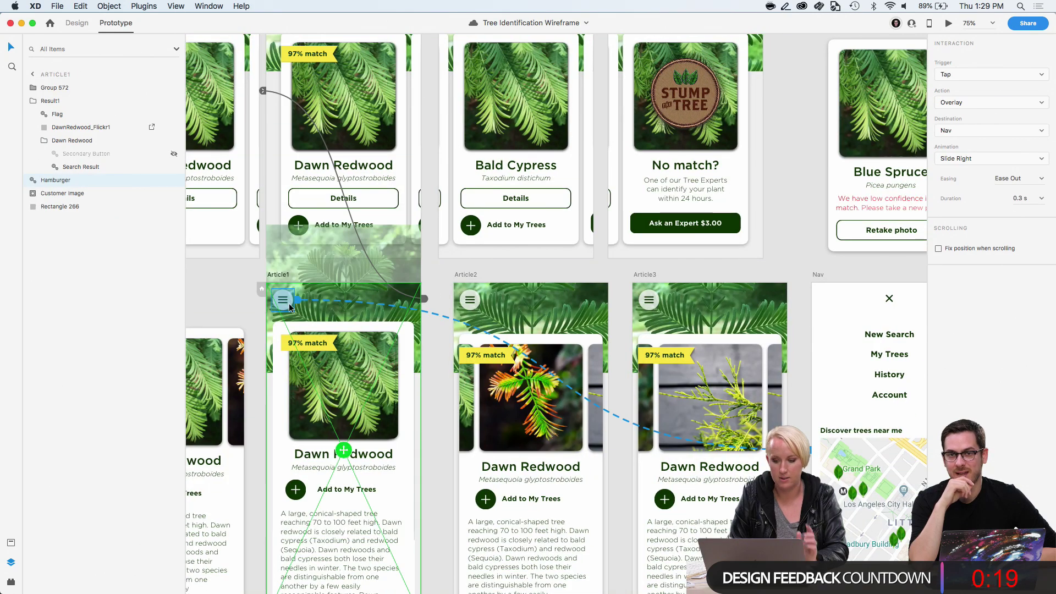
pyautogui.scroll(-5, 289, 306)
pyautogui.hscroll(1, 288, 307)
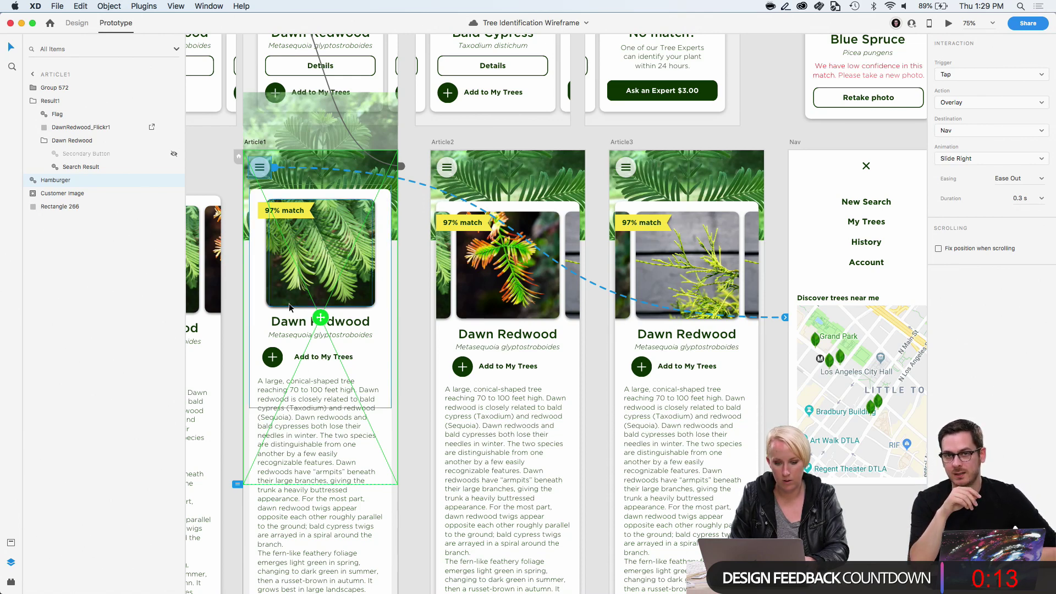
# Delete the hamburger buttons from Article2, Article3, Results - 3, Results - 2, Results - 1 and Results - 1 – 1
pyautogui.click(451, 170)
pyautogui.moveTo(464, 174); pyautogui.dragTo(628, 163)
pyautogui.scroll(10, 628, 163)
pyautogui.click(647, 172)
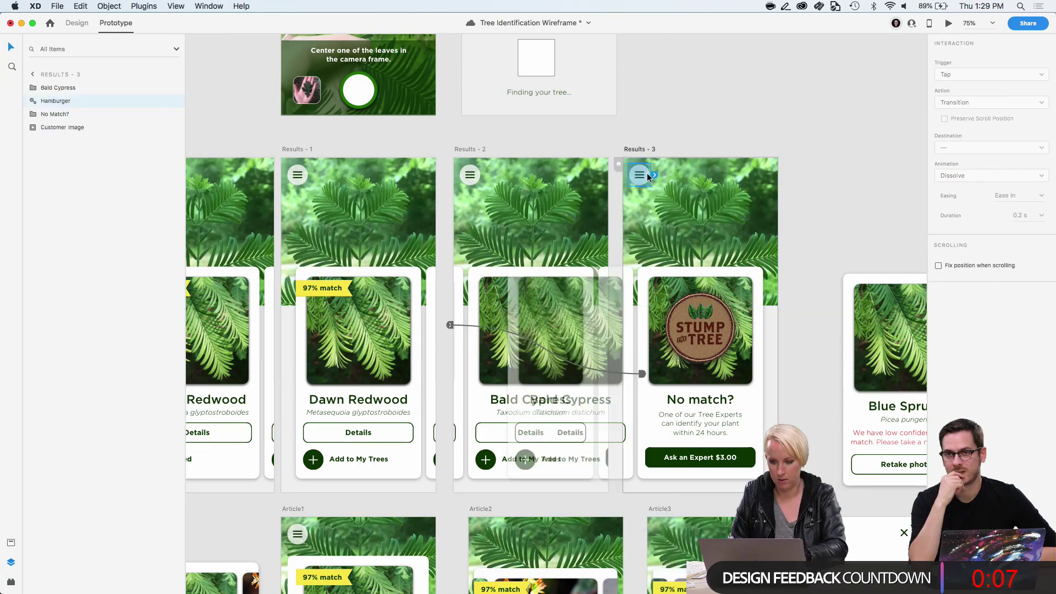
pyautogui.click(477, 176)
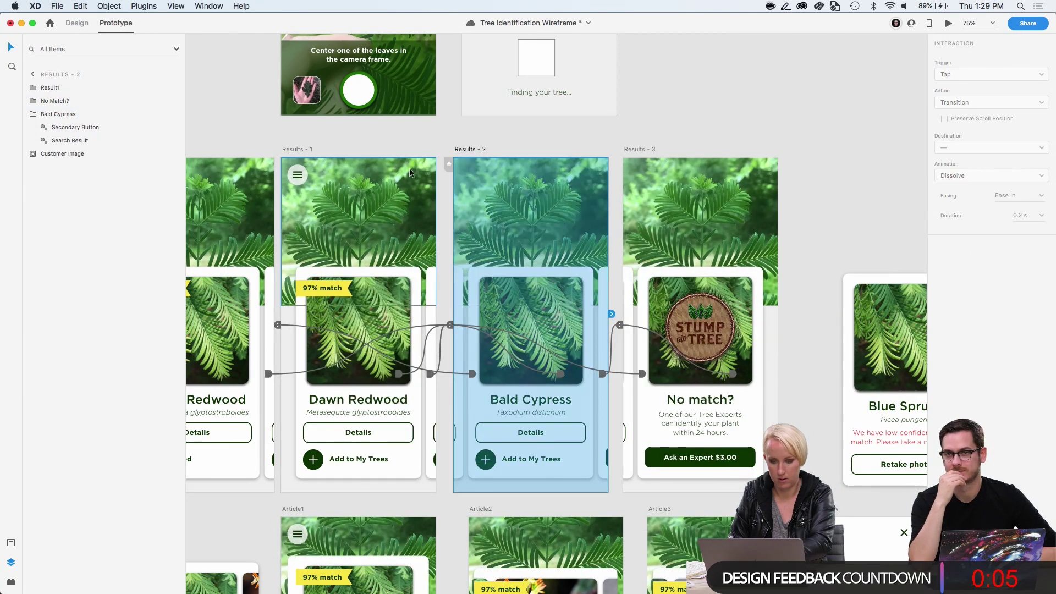
pyautogui.click(300, 170)
pyautogui.hscroll(-6, 299, 170)
pyautogui.scroll(1, 300, 170)
pyautogui.click(299, 170)
# Paste the copied hamburger button with its Nav overlay link onto Article2, Article3, Results - 3, Results - 2, Results - 1 and Results - 1 – 1
pyautogui.scroll(-10, 303, 194)
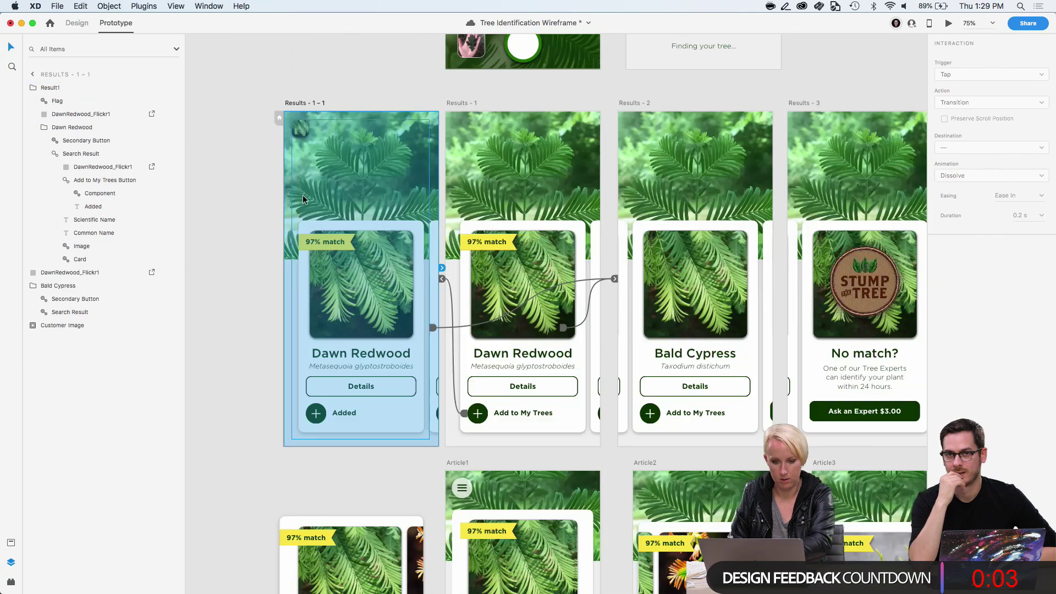
pyautogui.scroll(-10, 421, 314)
pyautogui.scroll(12, 420, 314)
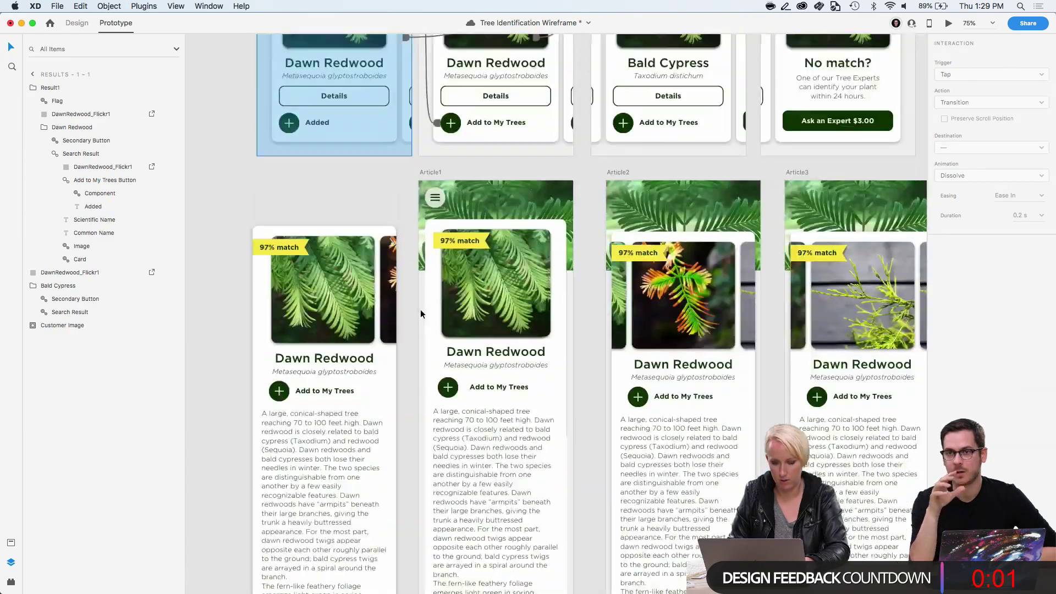
pyautogui.hscroll(4, 420, 313)
pyautogui.click(502, 334)
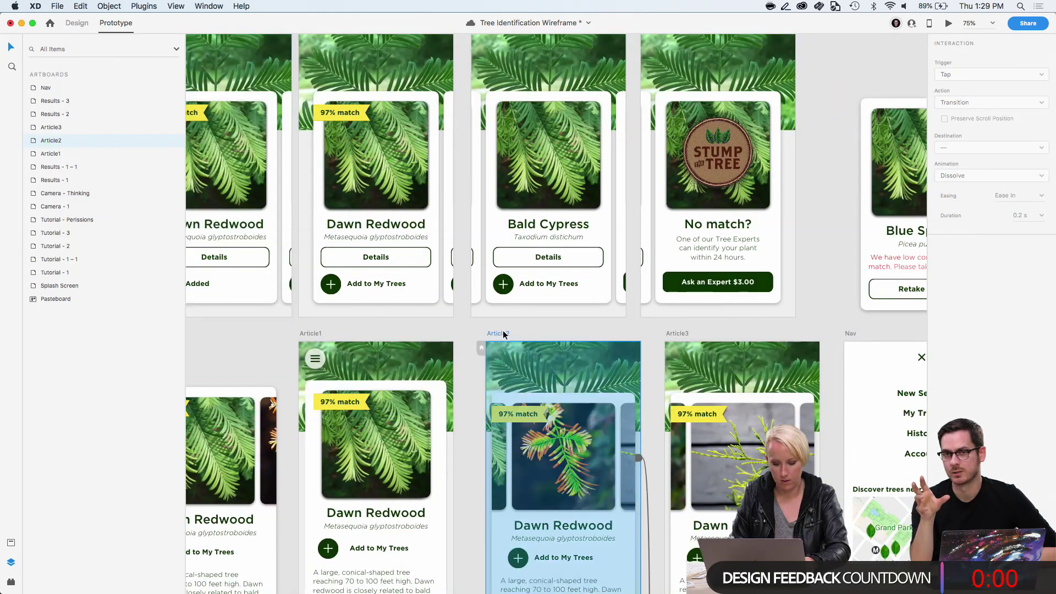
pyautogui.keyDown('shift'); pyautogui.click(677, 333); pyautogui.keyUp('shift')
pyautogui.scroll(5, 777, 339)
pyautogui.hscroll(-2, 777, 339)
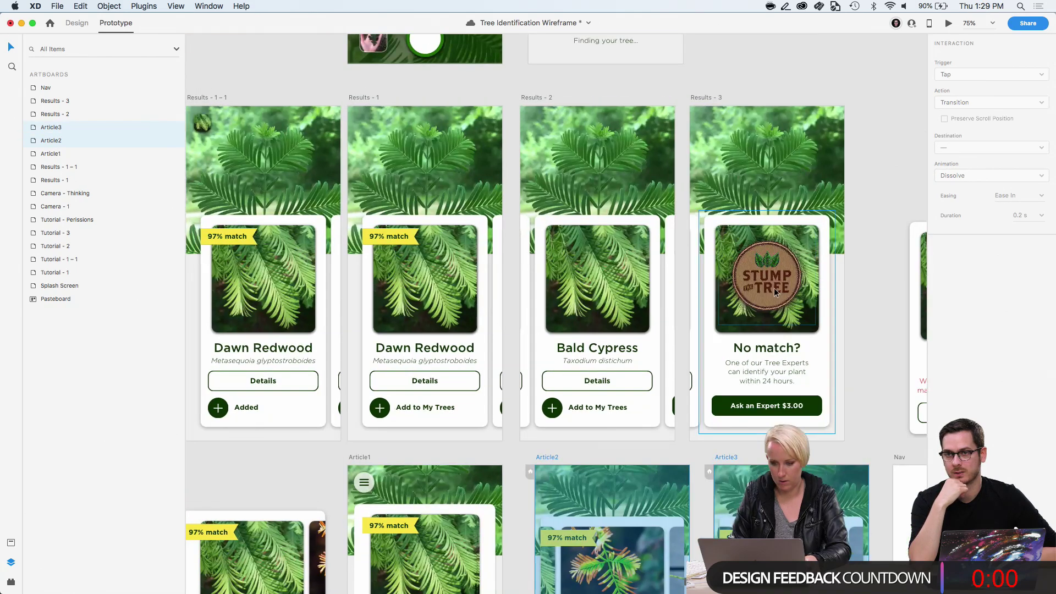
pyautogui.keyDown('shift'); pyautogui.click(712, 97); pyautogui.keyUp('shift')
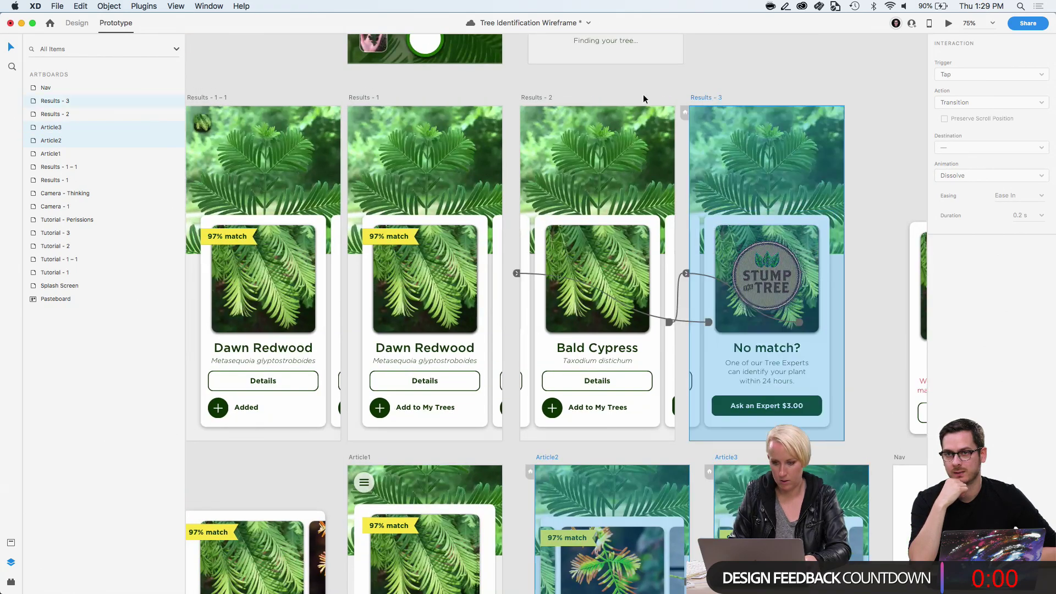
pyautogui.keyDown('shift'); pyautogui.click(537, 96); pyautogui.keyUp('shift')
pyautogui.keyDown('shift'); pyautogui.click(369, 98); pyautogui.keyUp('shift')
pyautogui.keyDown('shift'); pyautogui.click(217, 97); pyautogui.keyUp('shift')
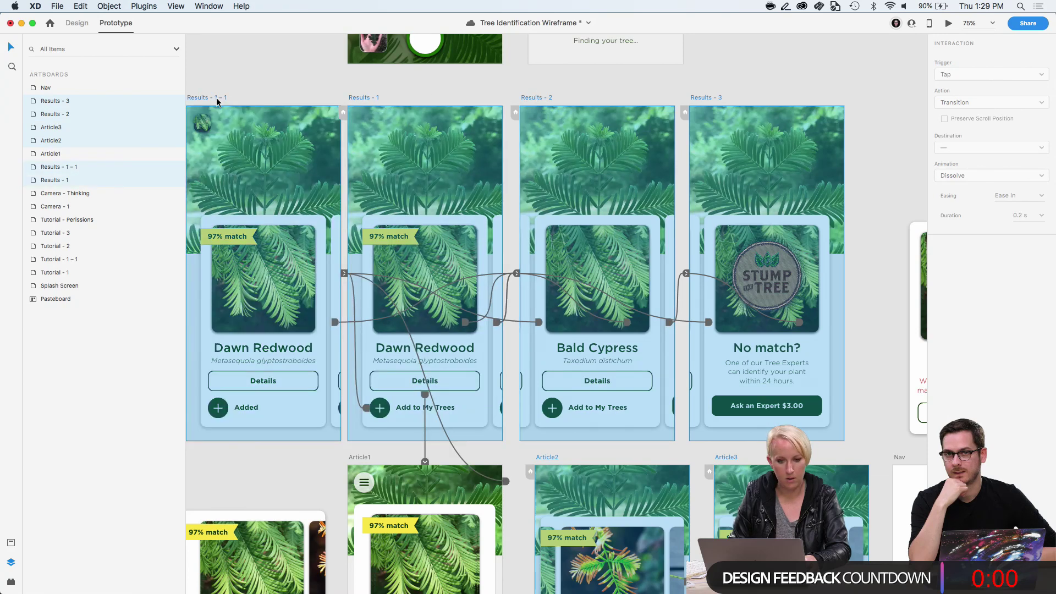
pyautogui.press('super+v')
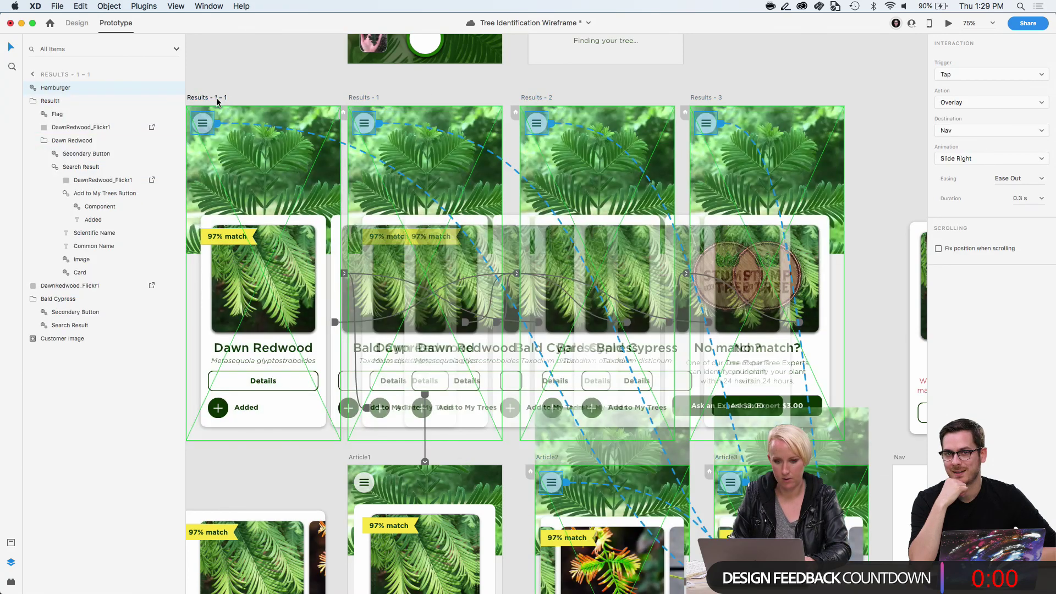
pyautogui.click(252, 83)
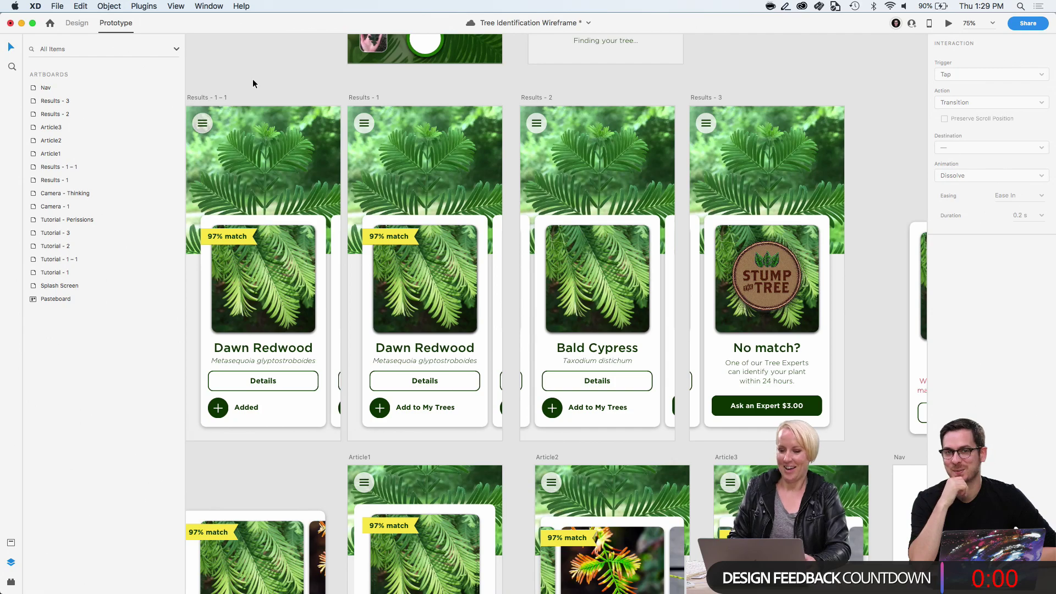
# Preview the prototype from the Splash Screen through the tutorial cards, camera permission and photo capture, and close the preview
pyautogui.scroll(-5, 284, 91)
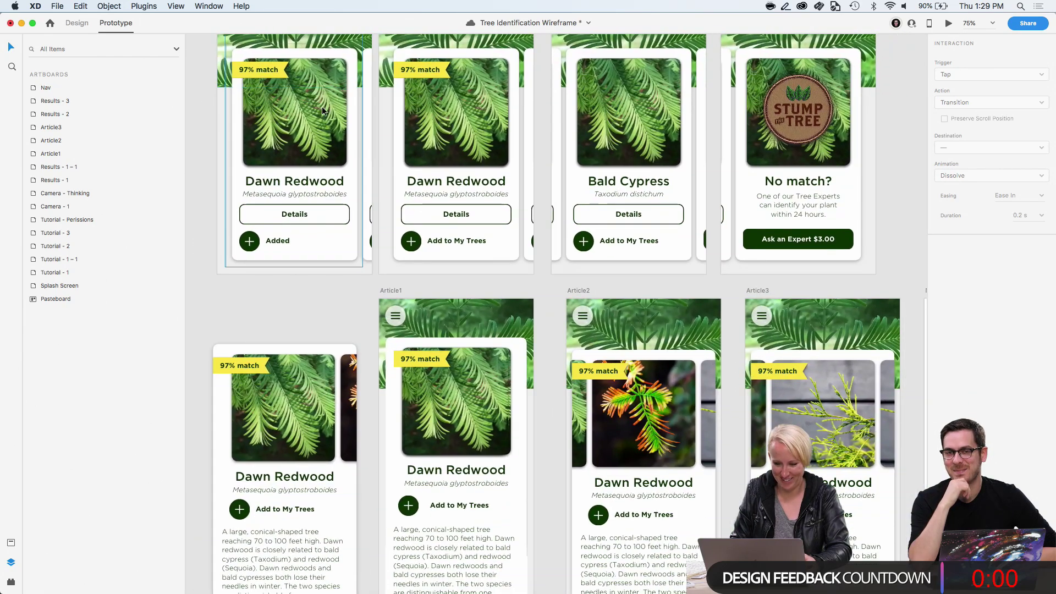
pyautogui.scroll(10, 578, 279)
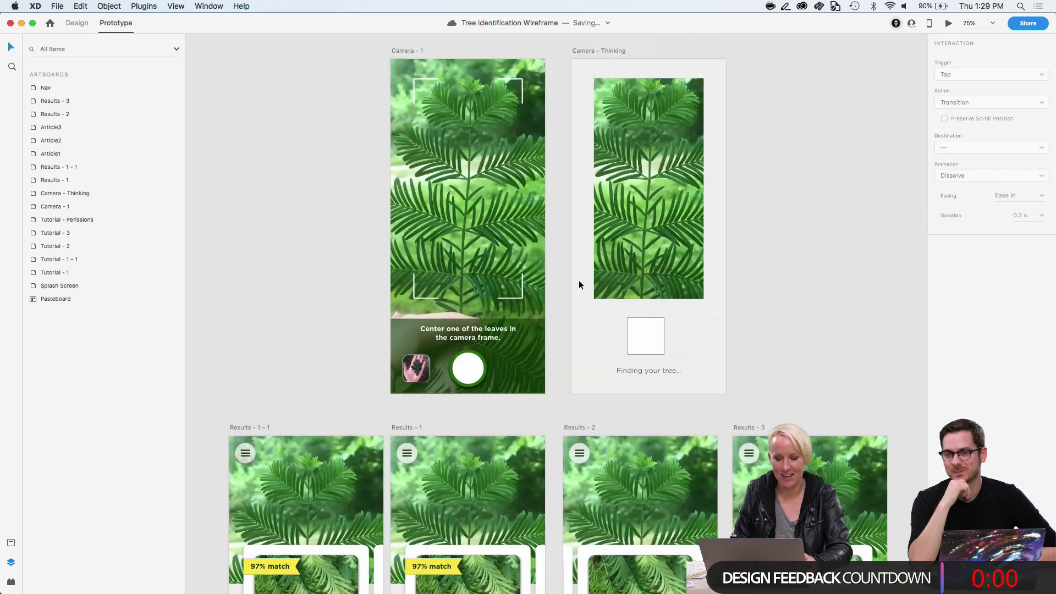
pyautogui.scroll(10, 548, 248)
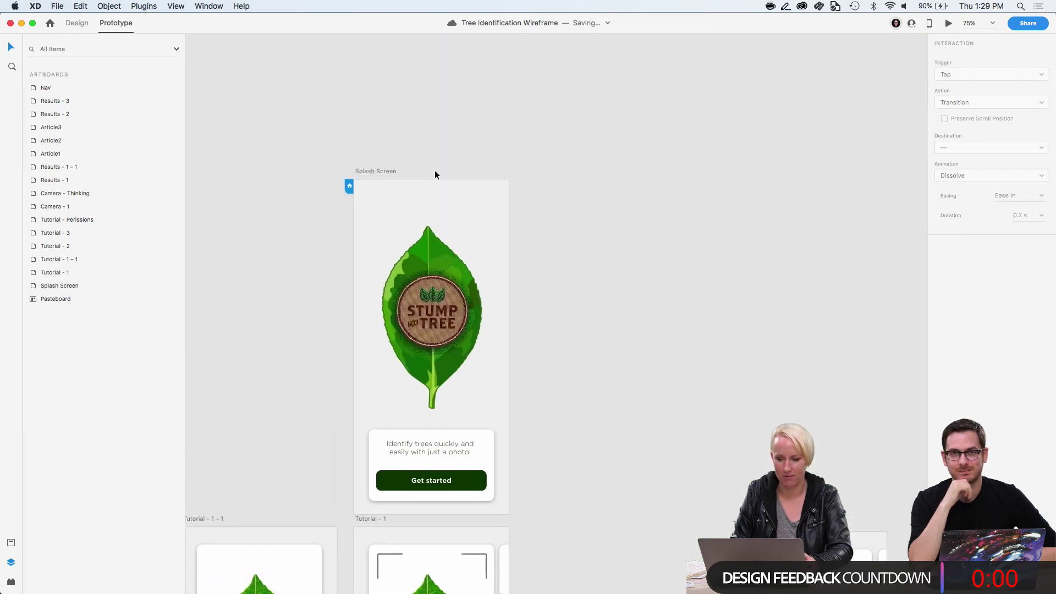
pyautogui.click(382, 171)
pyautogui.click(948, 24)
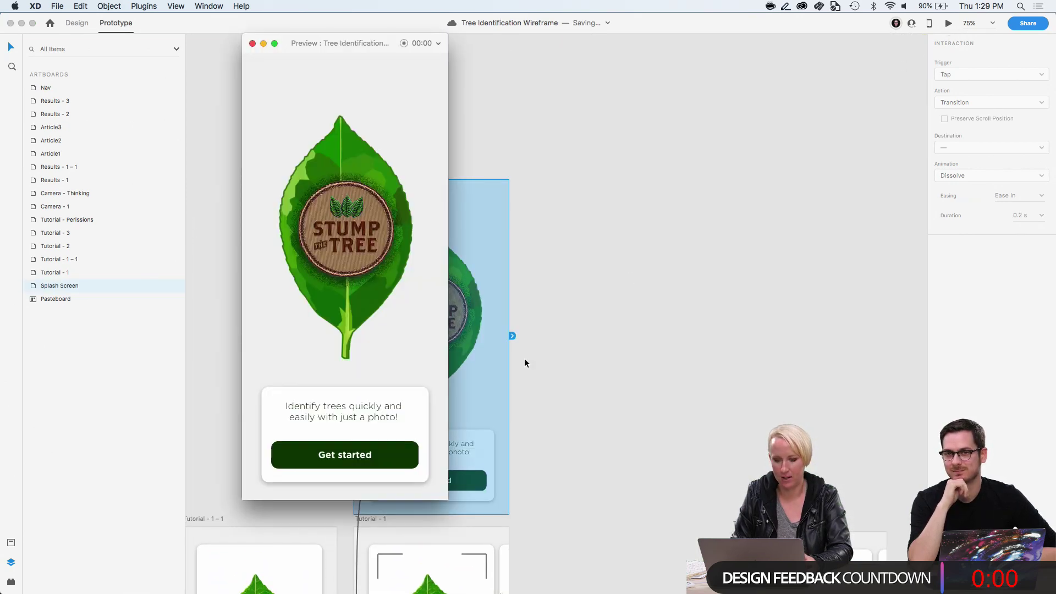
pyautogui.click(387, 465)
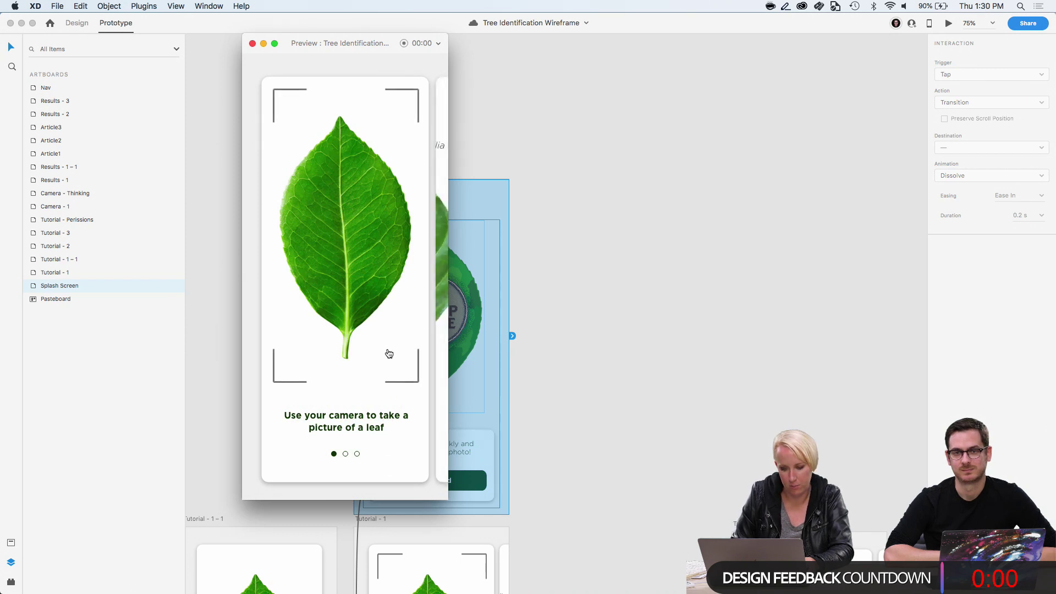
pyautogui.moveTo(389, 353); pyautogui.dragTo(252, 391)
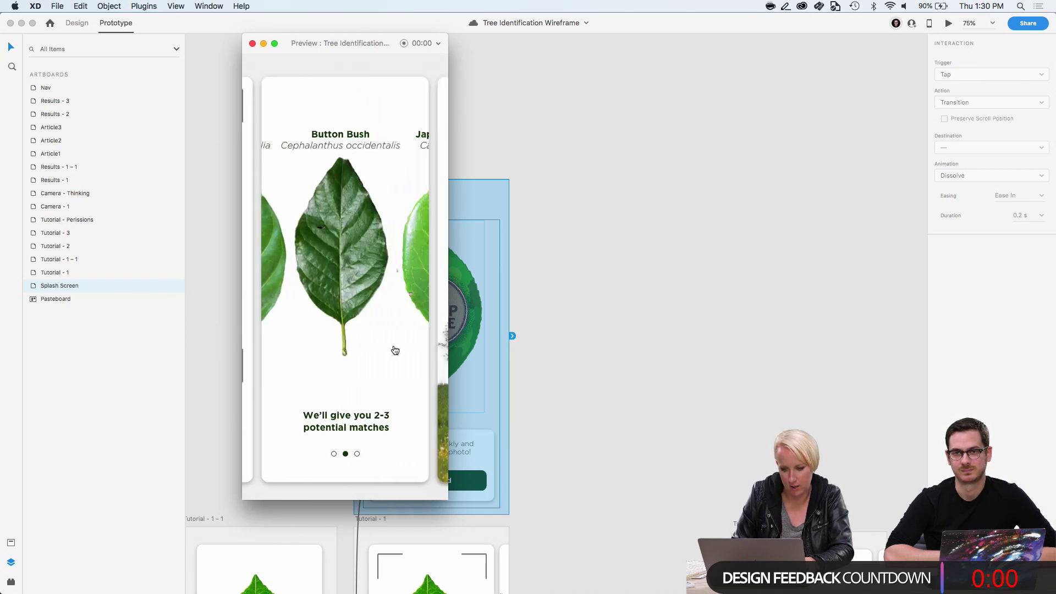
pyautogui.moveTo(395, 351); pyautogui.dragTo(258, 397)
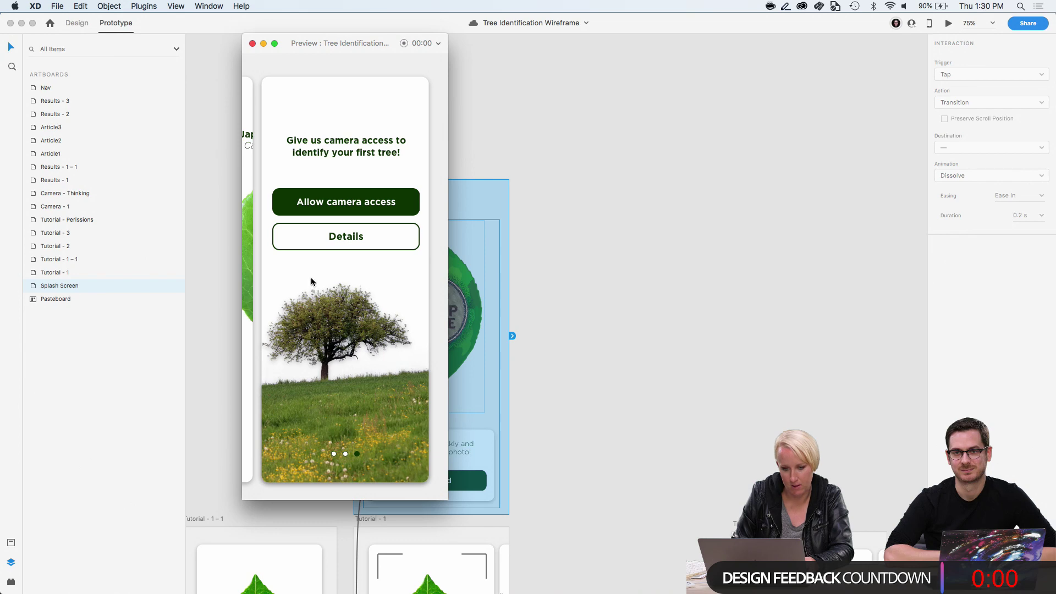
pyautogui.click(334, 204)
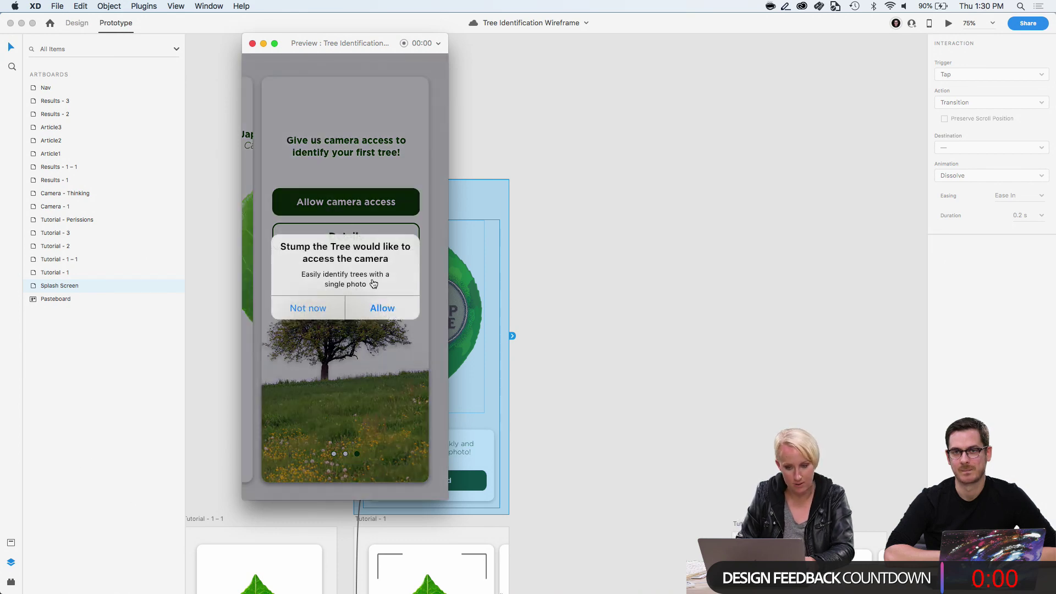
pyautogui.click(379, 305)
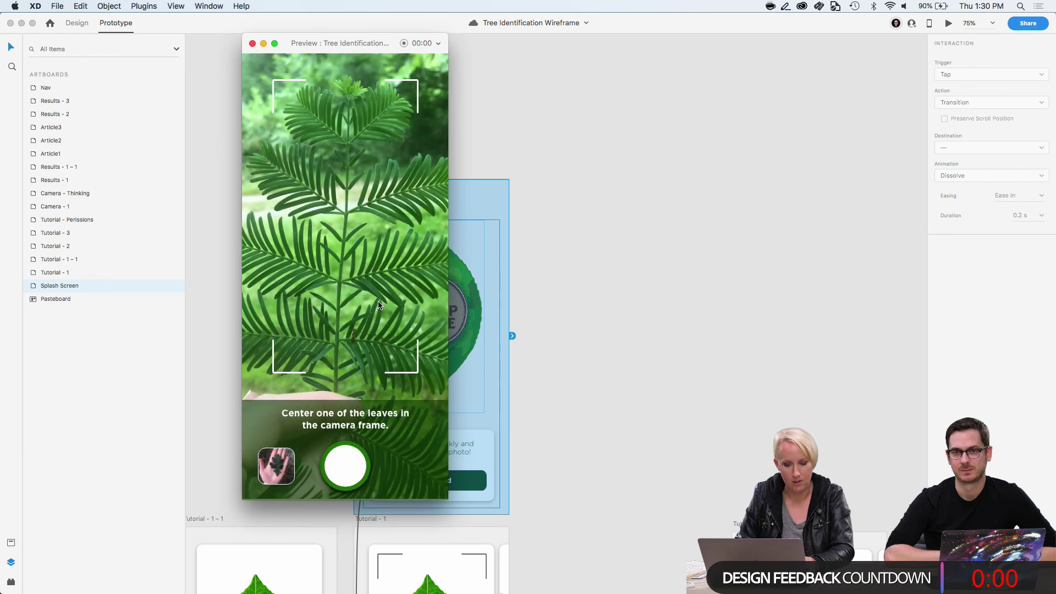
pyautogui.click(350, 466)
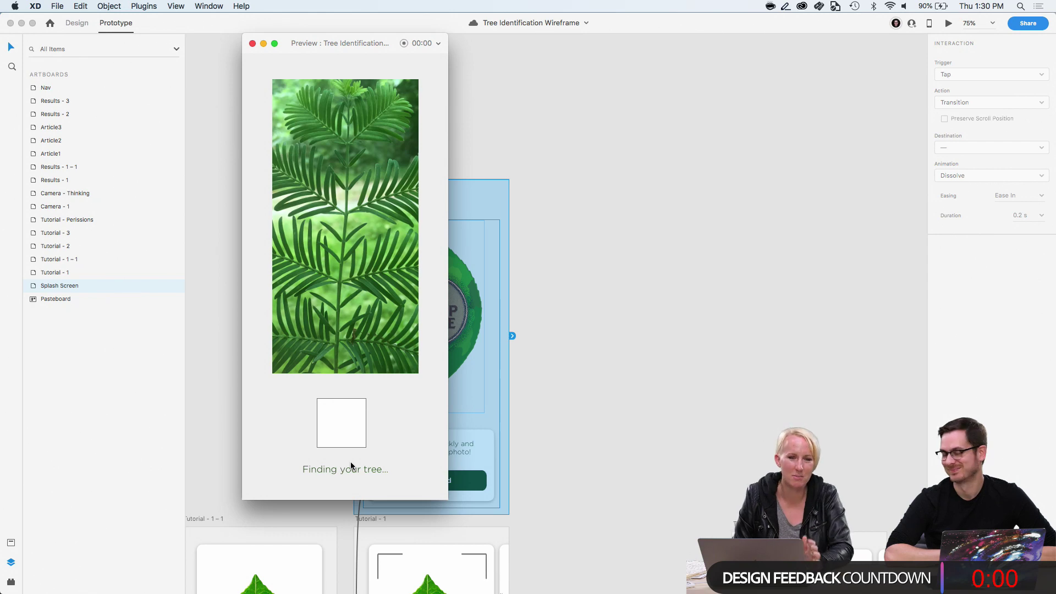
pyautogui.click(252, 44)
# Preview from Results - 1, testing Add to My Trees and swiping through the result cards in both directions
pyautogui.scroll(-15, 432, 333)
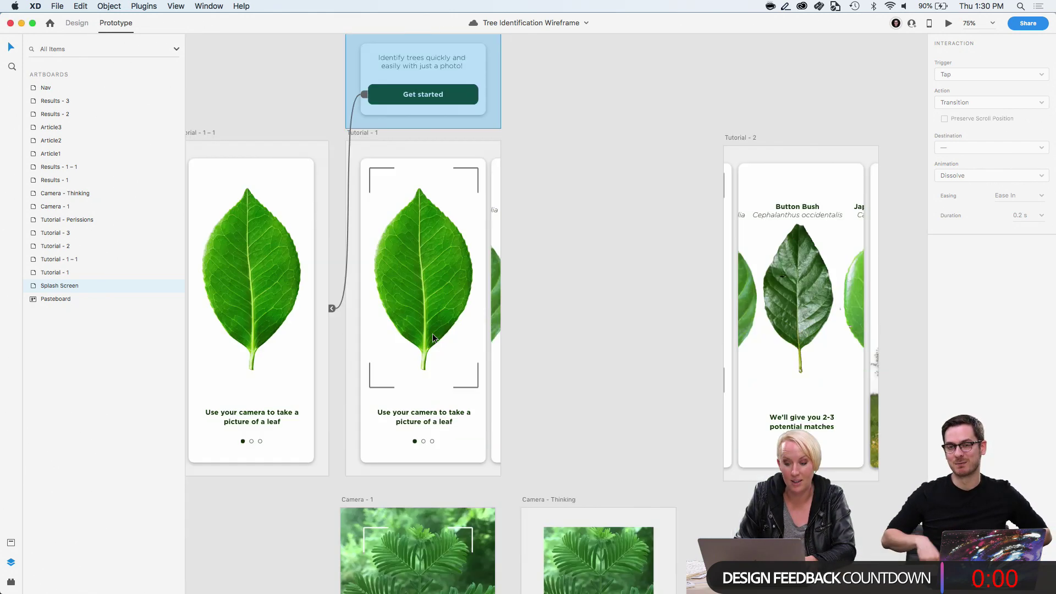
pyautogui.scroll(-4, 540, 341)
pyautogui.hscroll(-6, 540, 342)
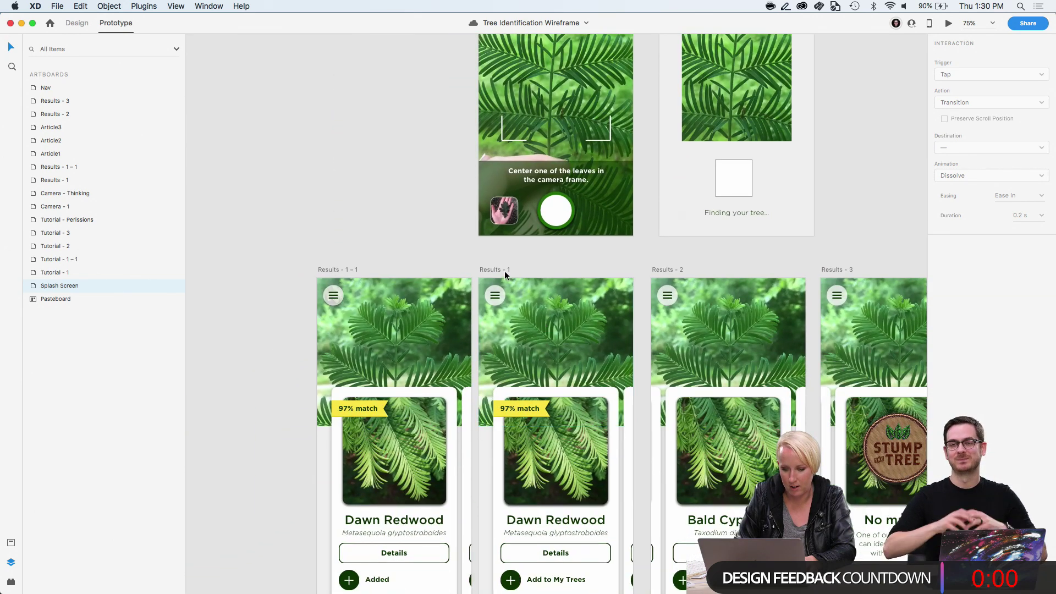
pyautogui.click(504, 272)
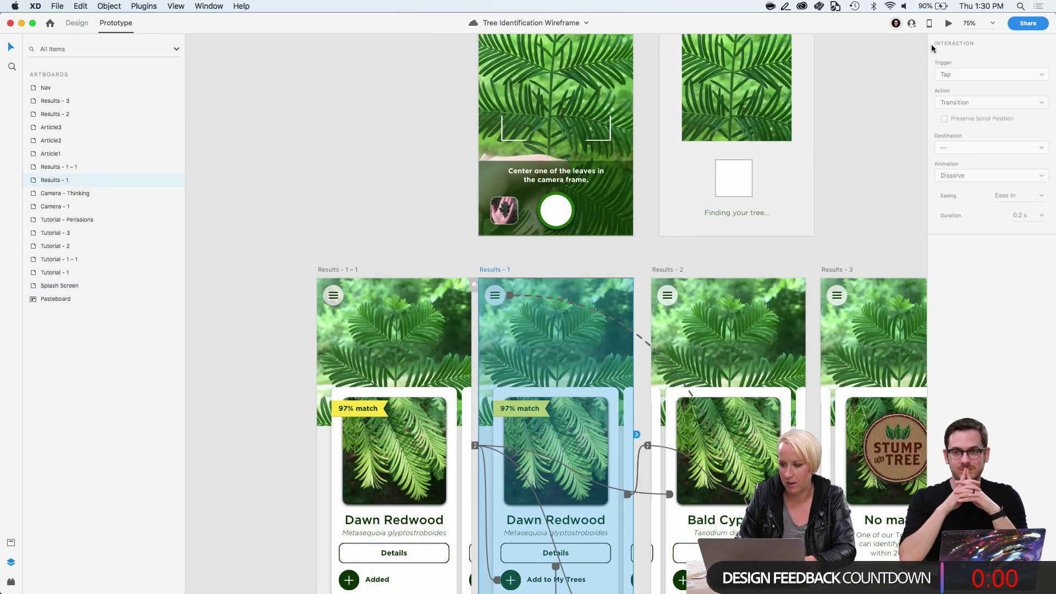
pyautogui.click(945, 24)
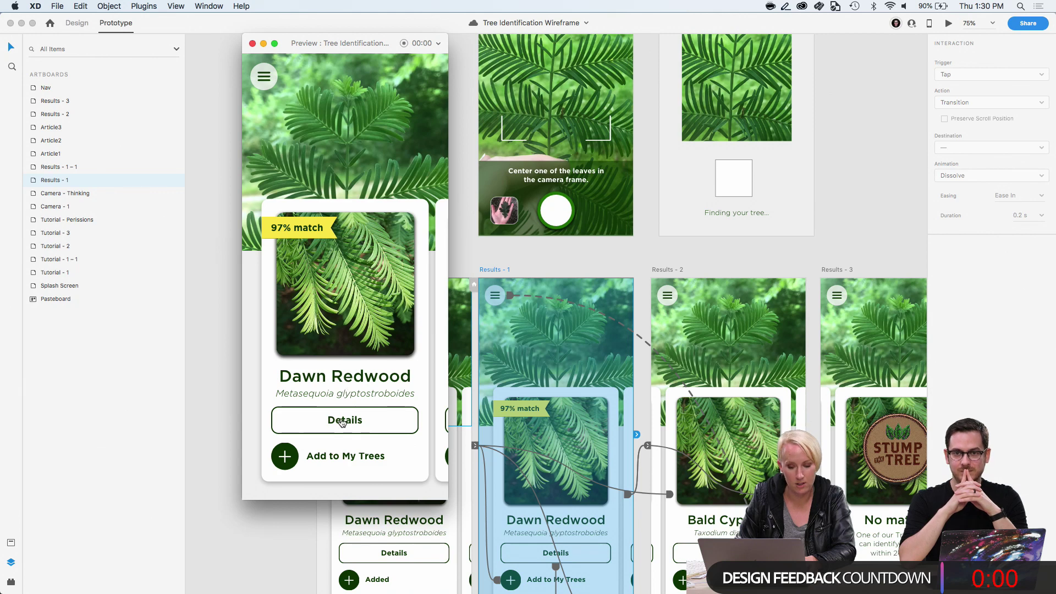
pyautogui.click(292, 454)
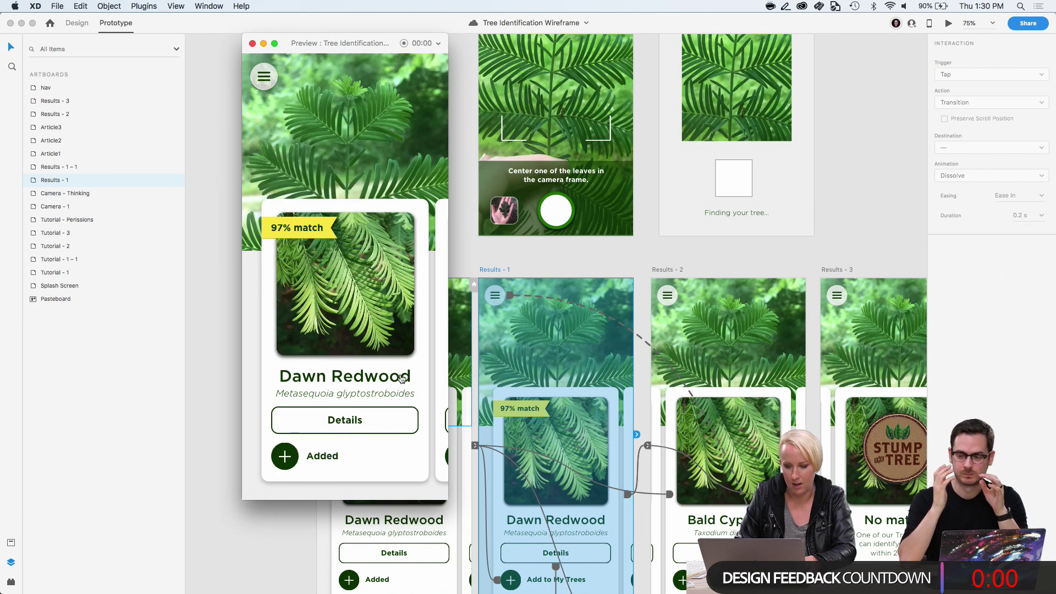
pyautogui.moveTo(416, 374); pyautogui.dragTo(363, 373)
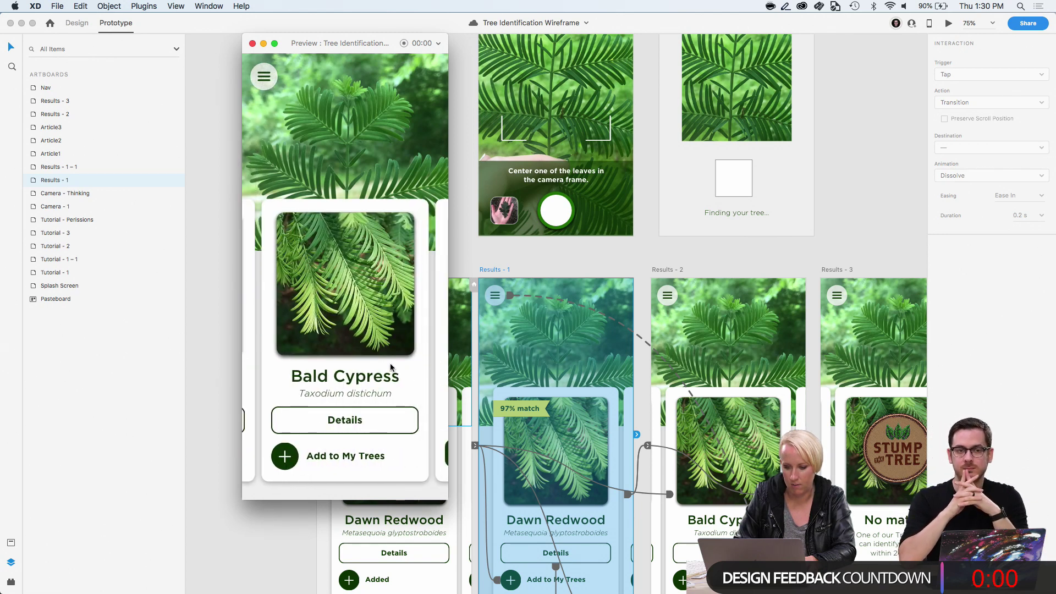
pyautogui.moveTo(391, 367); pyautogui.dragTo(352, 369)
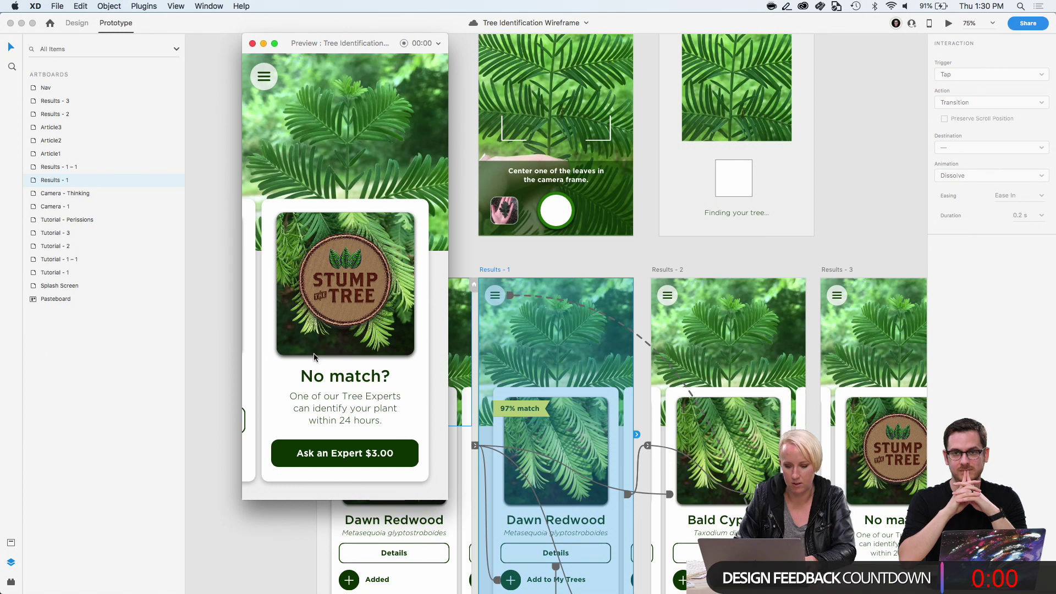
pyautogui.moveTo(249, 392); pyautogui.dragTo(382, 395)
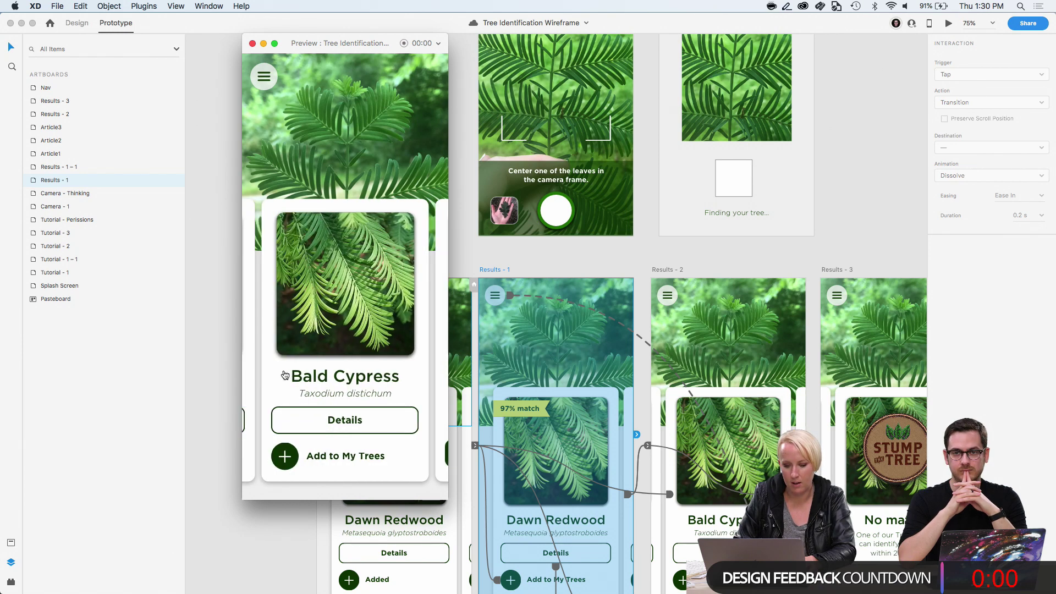
pyautogui.moveTo(251, 373); pyautogui.dragTo(420, 377)
# Test the Dawn Redwood details link in the preview and open and close the navigation overlay from the article and results screens
pyautogui.click(393, 417)
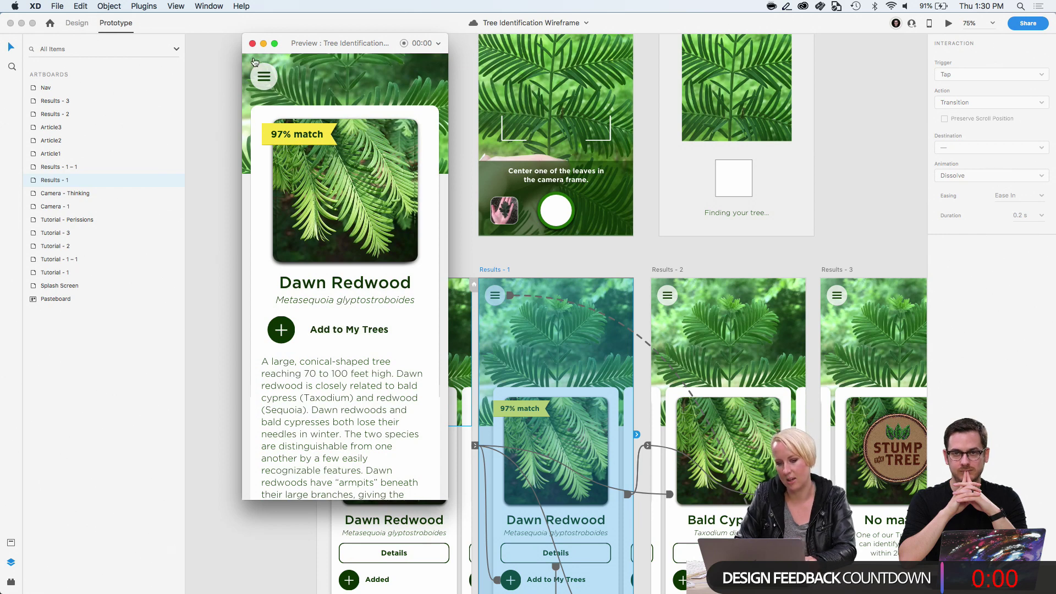
pyautogui.click(260, 76)
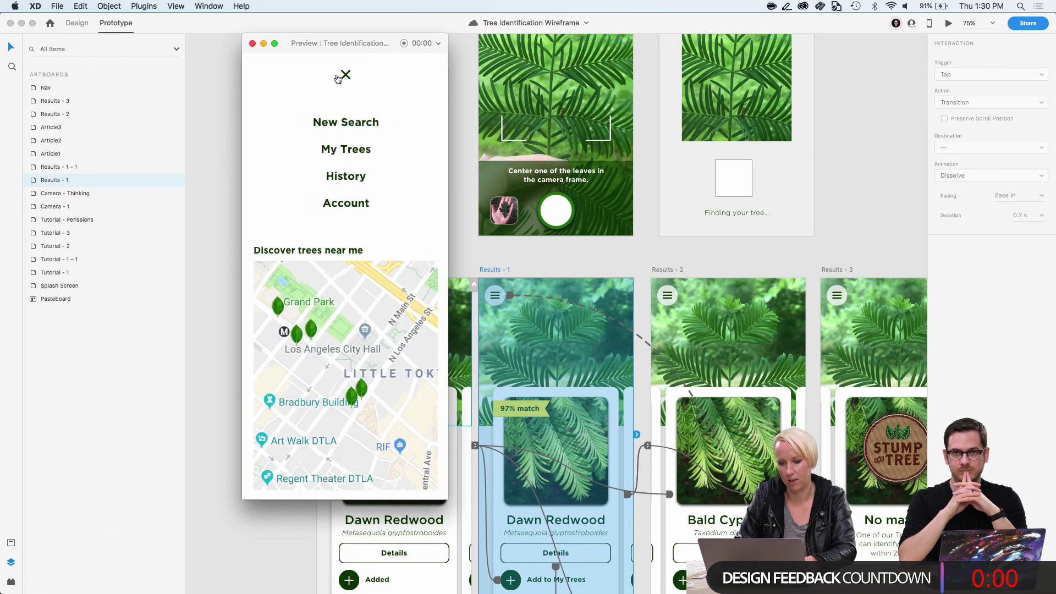
pyautogui.click(339, 77)
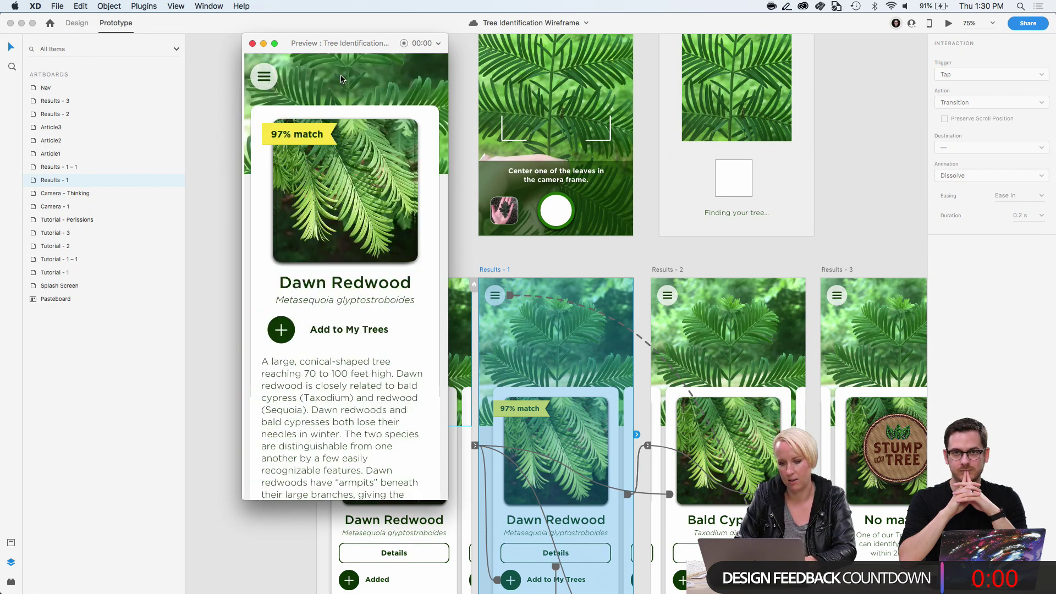
pyautogui.click(359, 107)
pyautogui.click(261, 72)
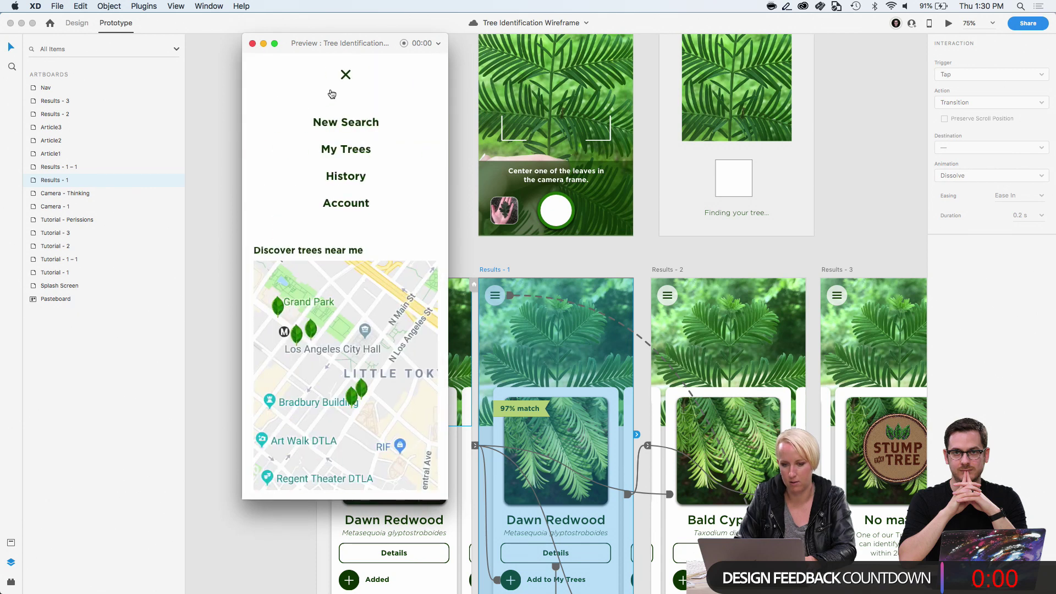
pyautogui.click(345, 76)
pyautogui.moveTo(385, 236); pyautogui.dragTo(293, 238)
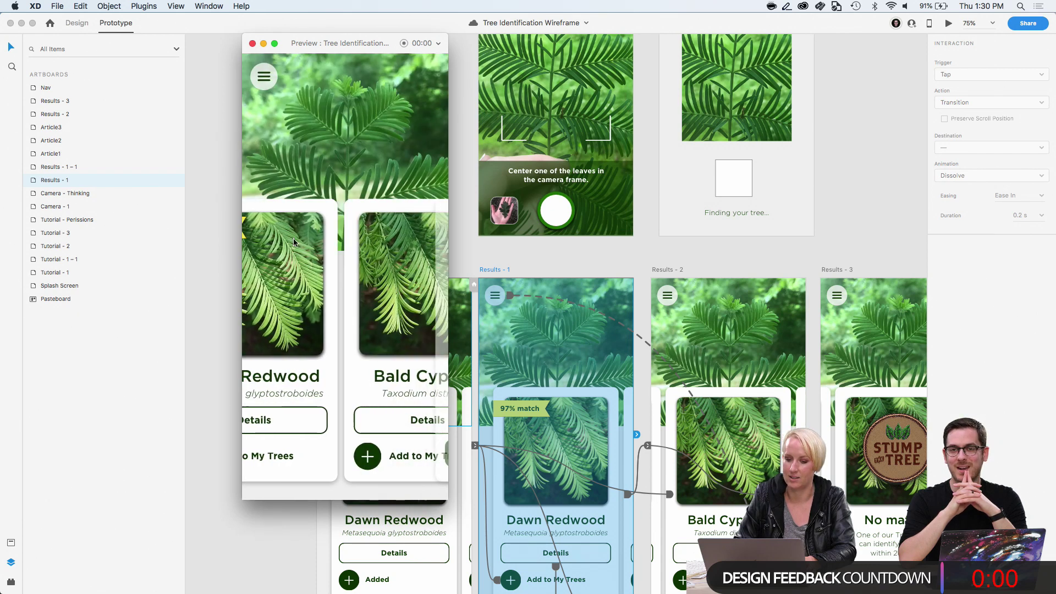
pyautogui.click(263, 75)
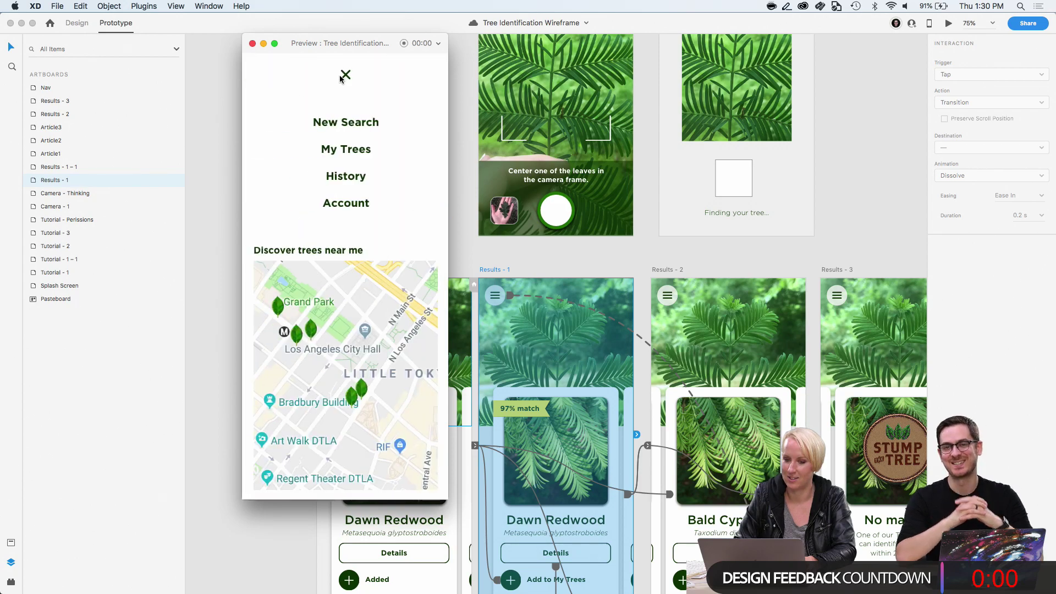
pyautogui.click(340, 78)
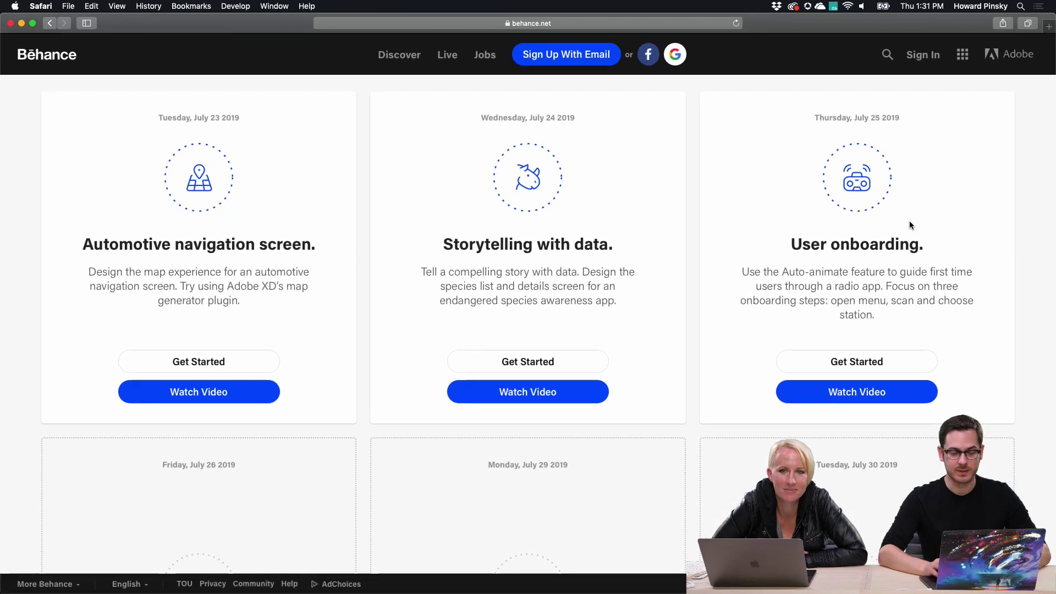
# Switch to Discord at the Adobe XD server's ask-a-question channel and make its window full screen
pyautogui.moveTo(632, 584)
pyautogui.click(512, 572)
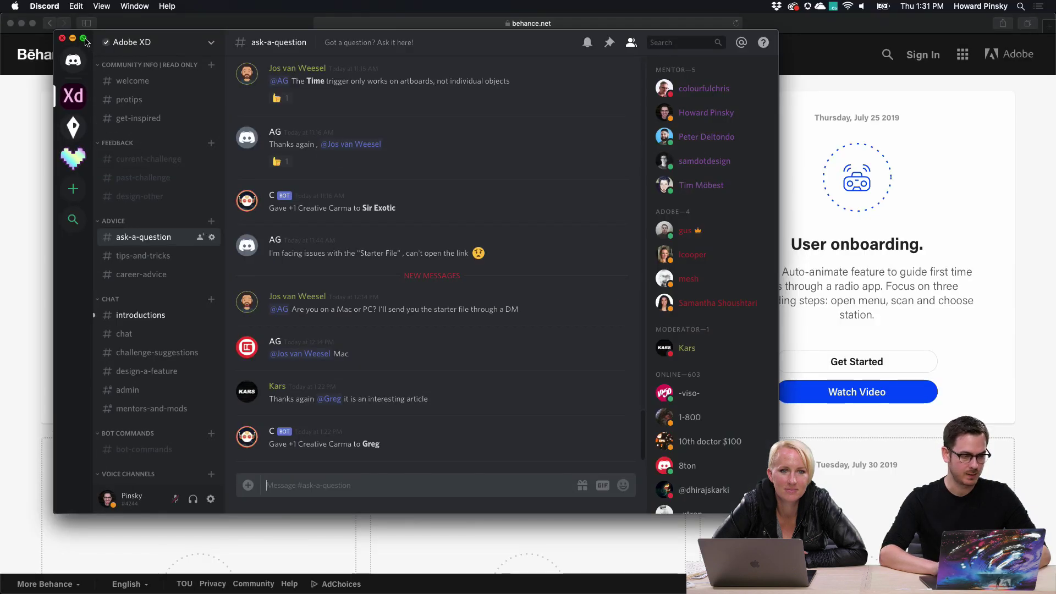
pyautogui.press('ctrl+super+f')
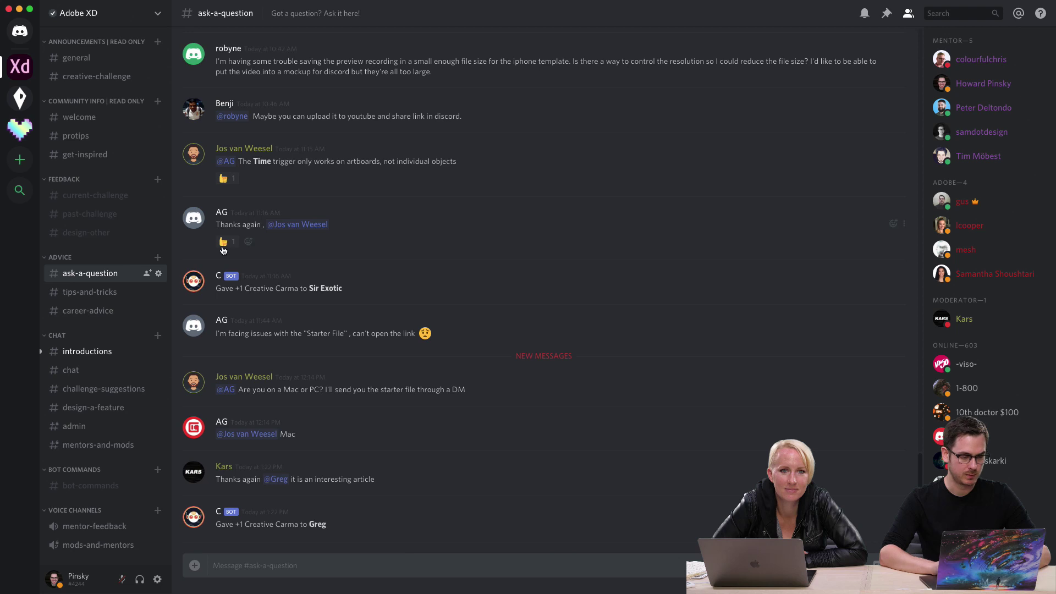
# Open the current-challenge channel, jump to the newest posts and enlarge the Day 2 challenge's species list image
pyautogui.click(87, 193)
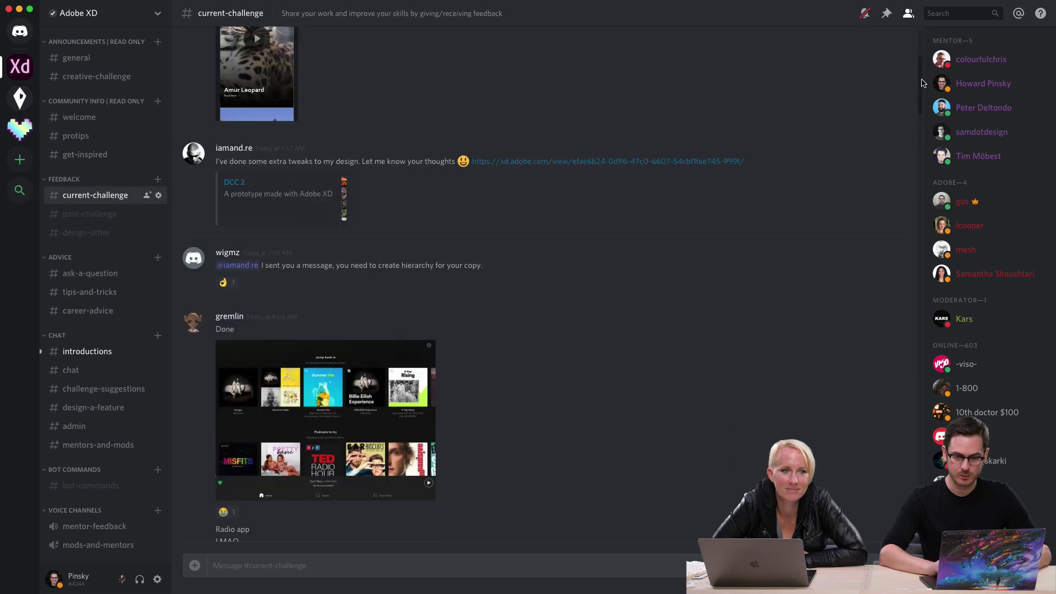
pyautogui.moveTo(920, 82); pyautogui.dragTo(920, 550)
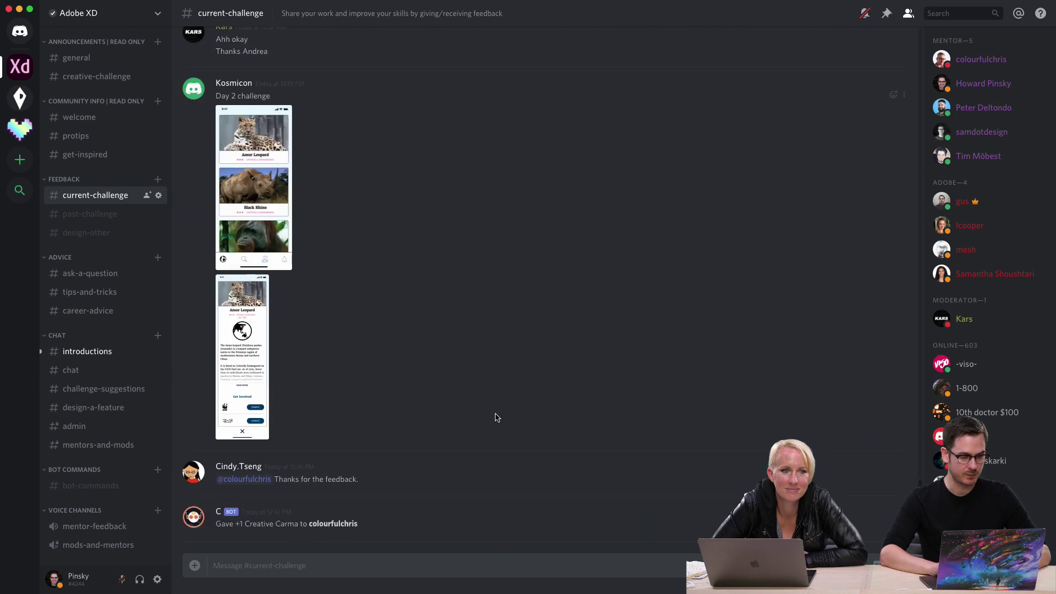
pyautogui.scroll(1, 496, 418)
pyautogui.scroll(-1, 496, 418)
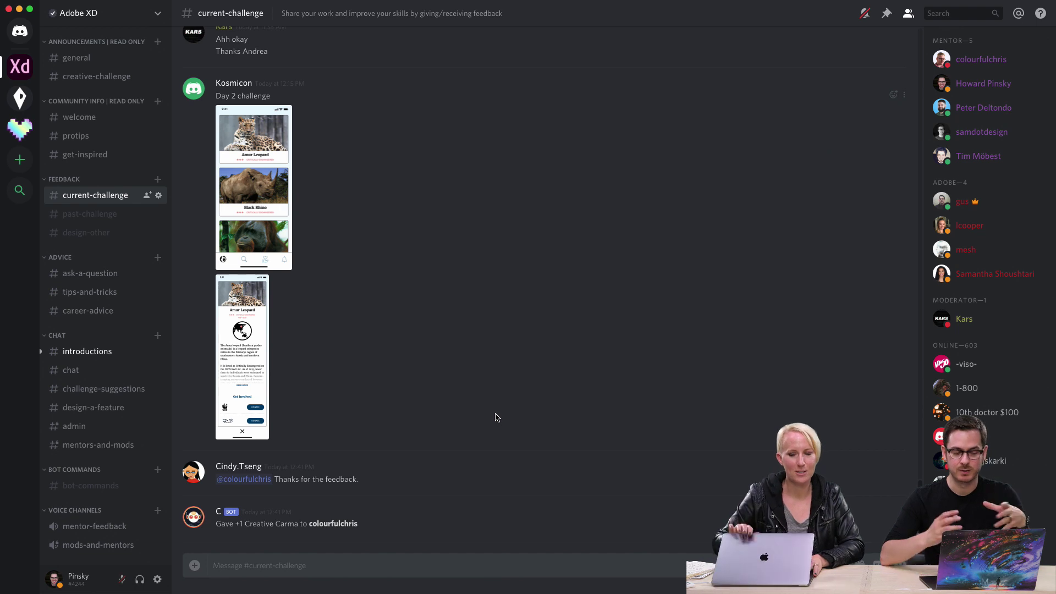
pyautogui.click(262, 156)
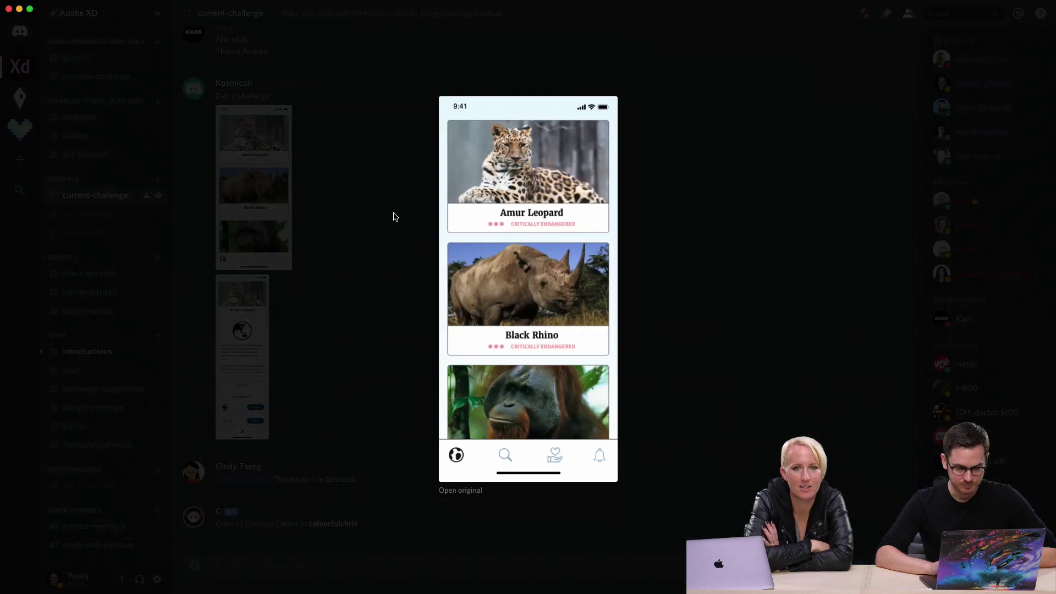
# Switch to the Behance page in Safari, examine the "Storytelling with data" challenge brief up close, and return to Discord
pyautogui.hotkey('ctrl', 'Left')
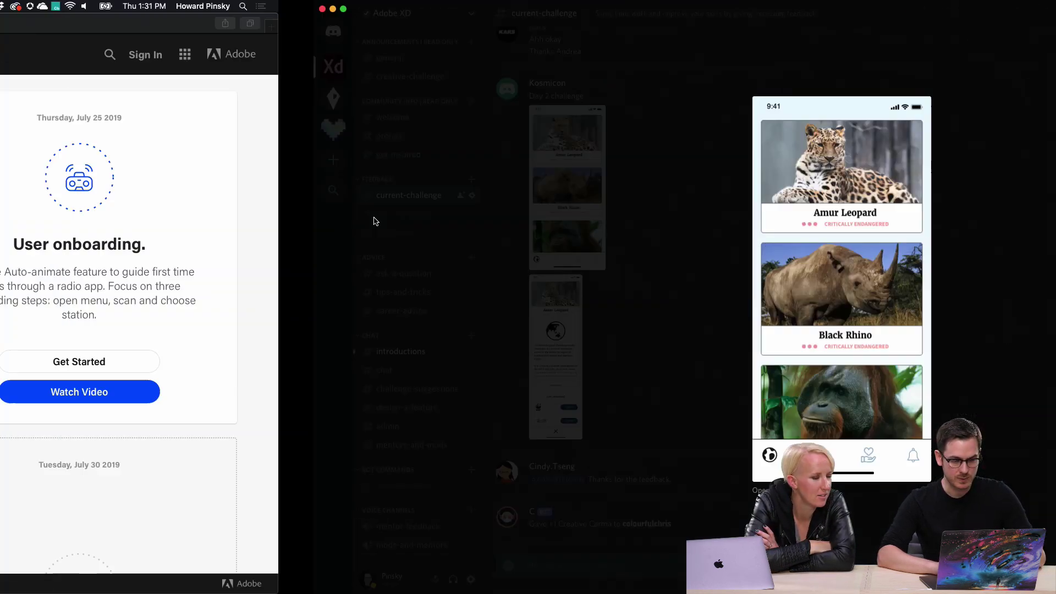
pyautogui.scroll(5, 549, 245)
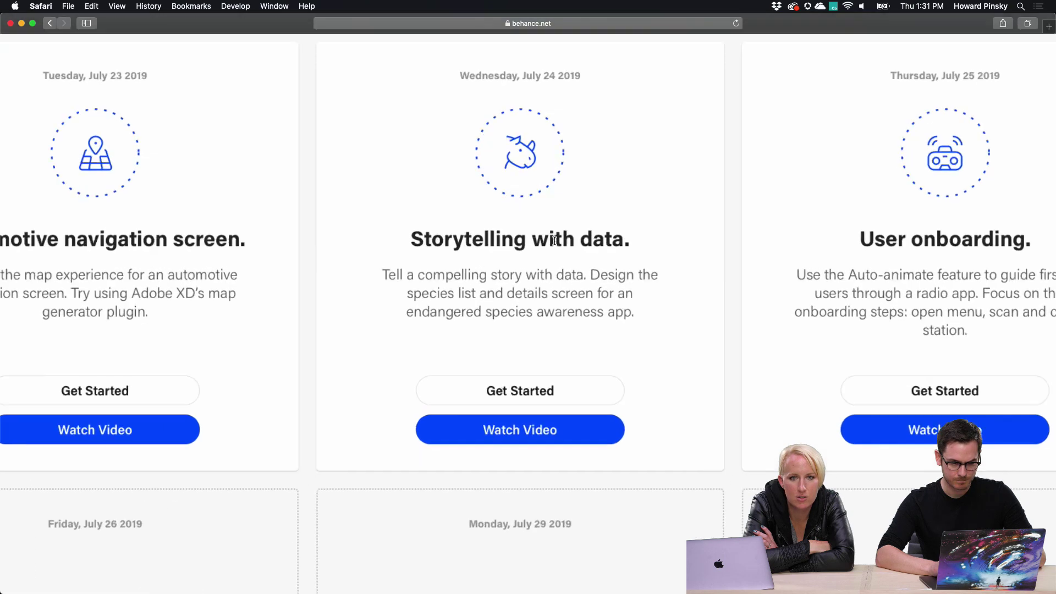
pyautogui.scroll(-2, 554, 241)
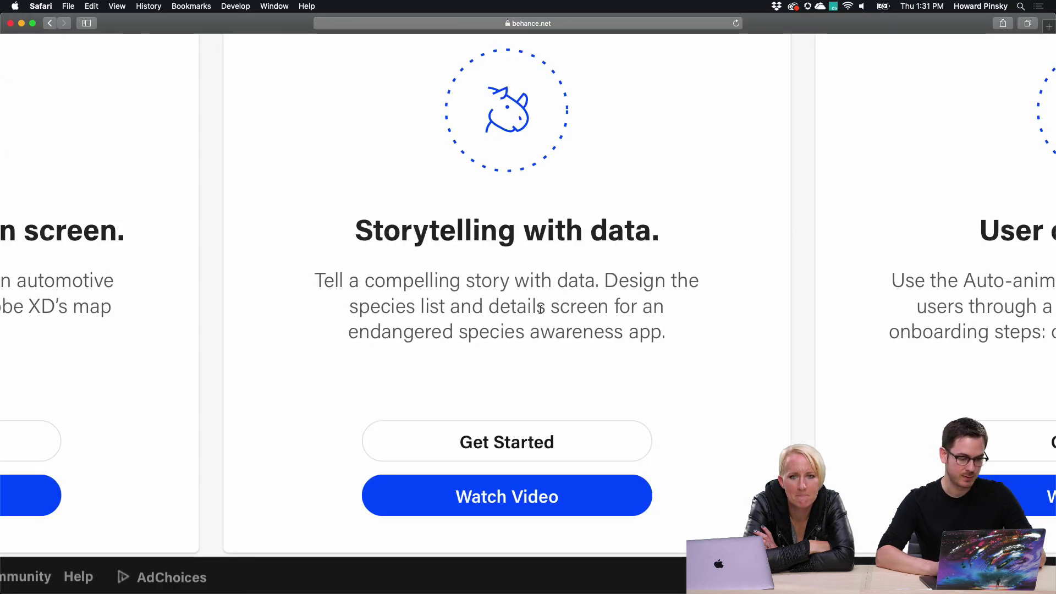
pyautogui.scroll(-5, 540, 309)
pyautogui.hotkey('ctrl', 'Right')
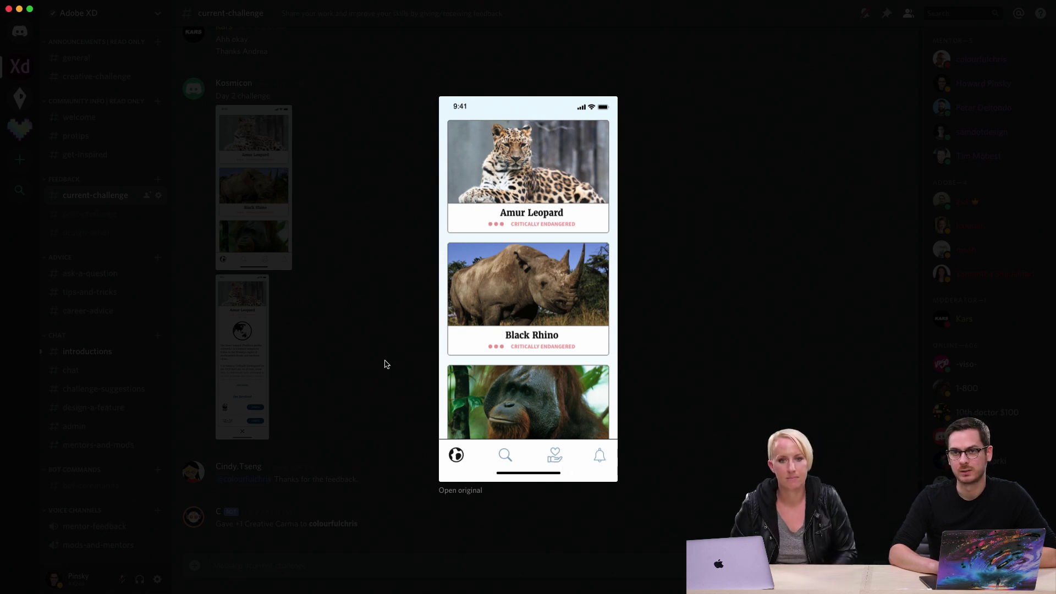
# Close the species list image, open the original Amur Leopard details image in the browser and view it at full size
pyautogui.click(659, 224)
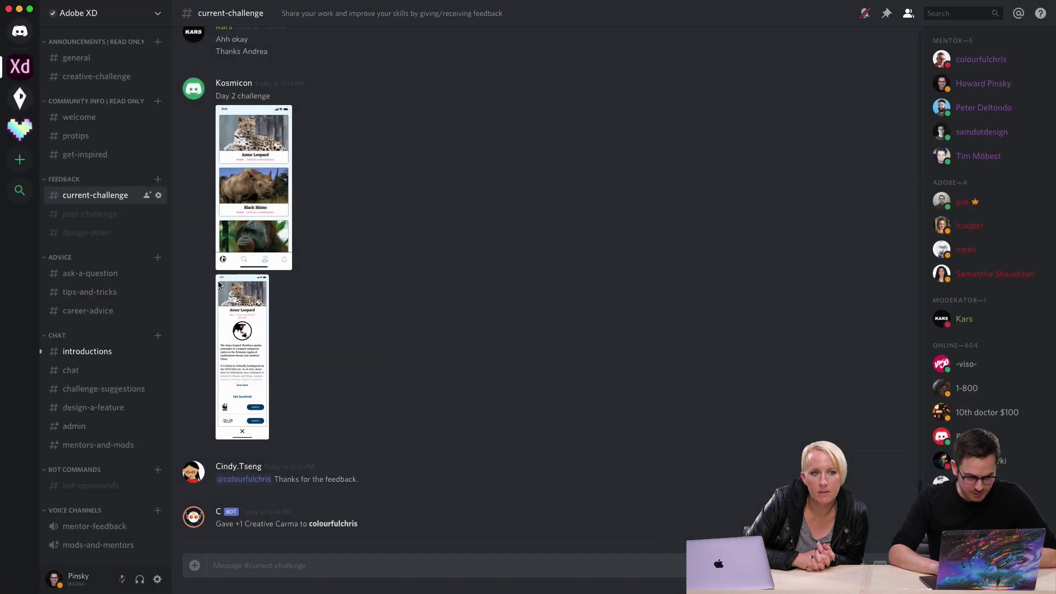
pyautogui.click(237, 314)
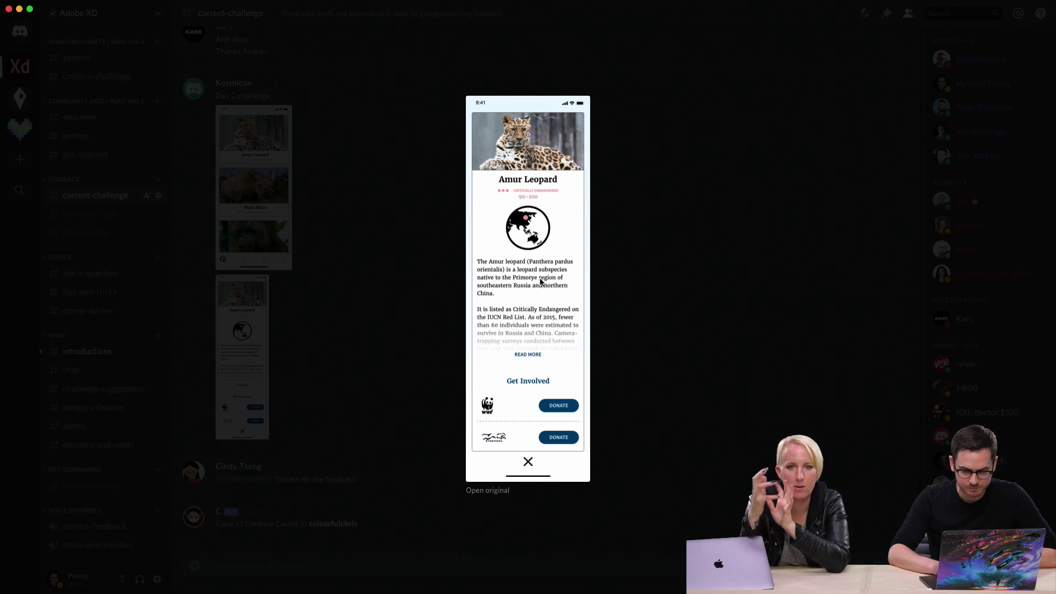
pyautogui.click(484, 491)
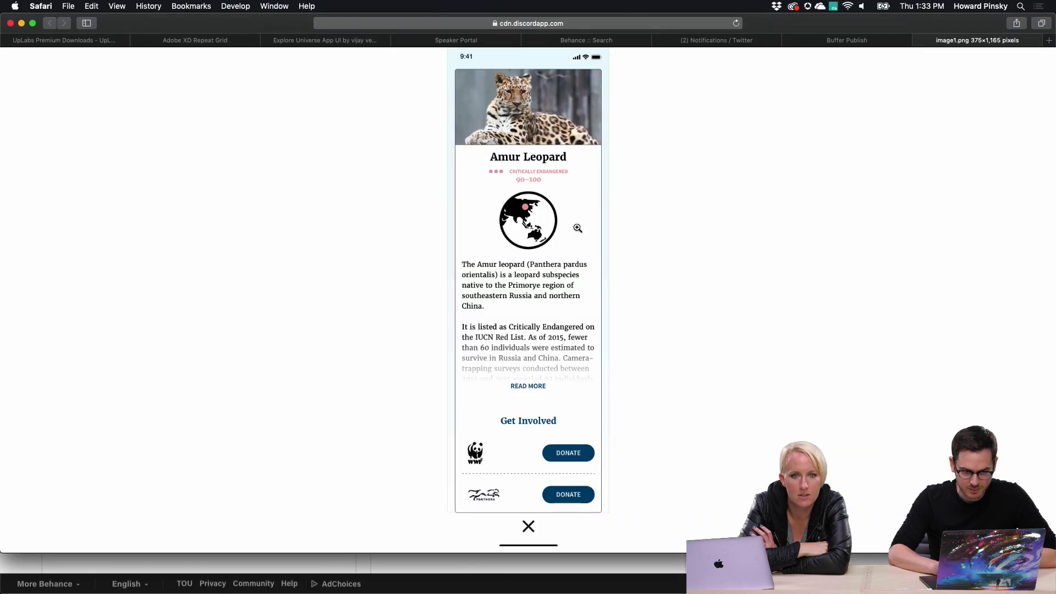
pyautogui.click(577, 229)
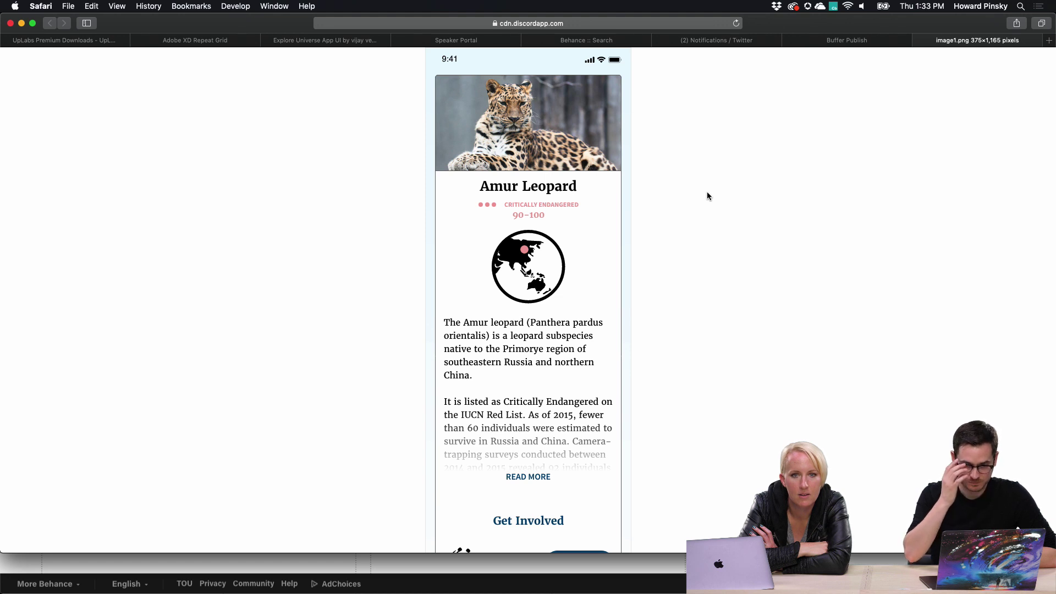
# Review the Amur Leopard details design down to the Get Involved donation section and back to its header
pyautogui.scroll(-5, 708, 193)
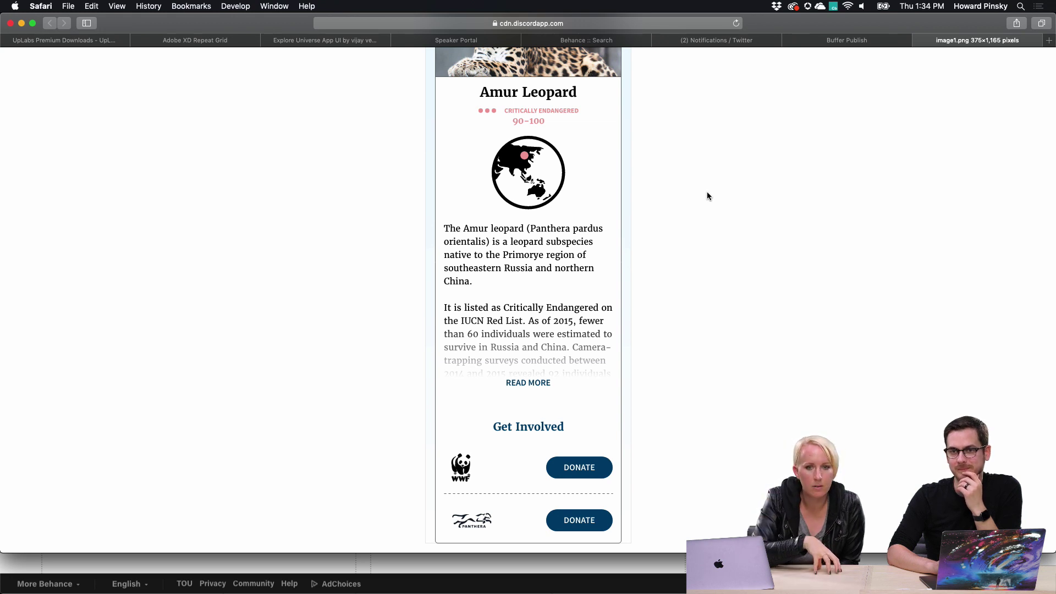
pyautogui.scroll(-2, 707, 196)
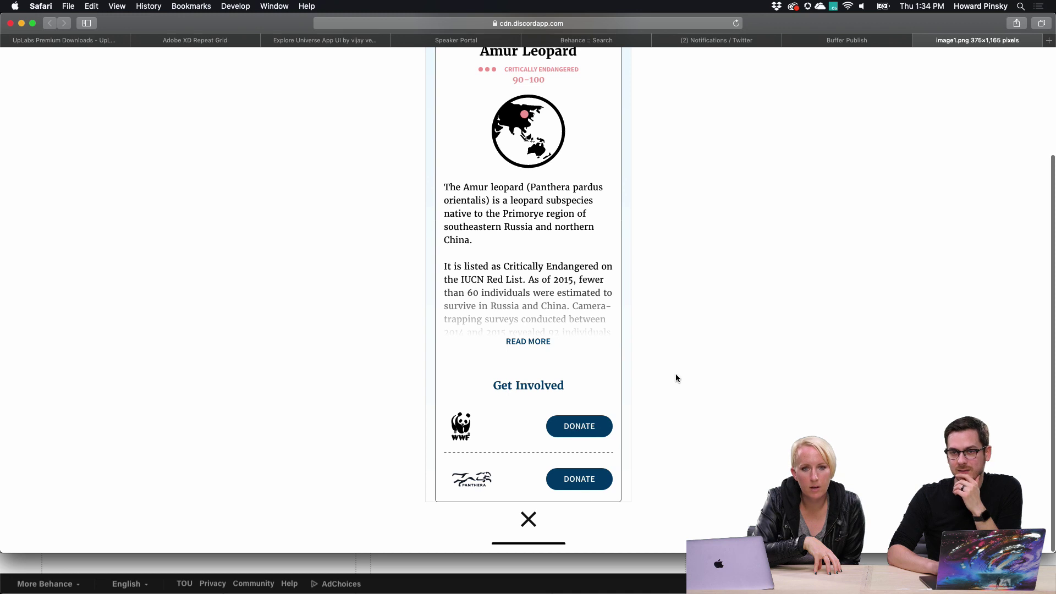
pyautogui.scroll(5, 677, 377)
pyautogui.scroll(1, 675, 377)
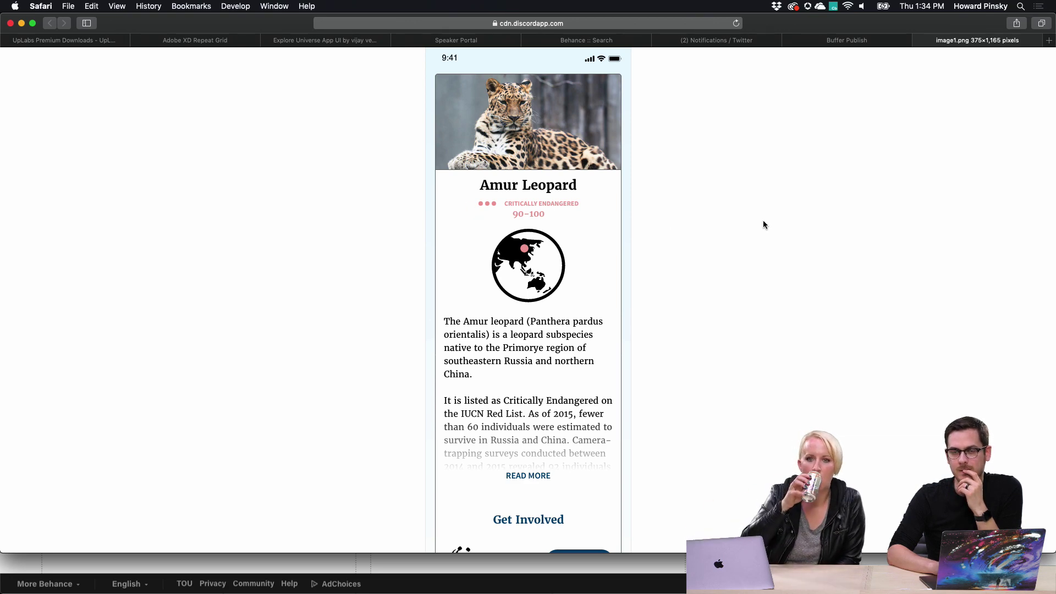
# Return to Discord, close the enlarged image and open the shared auto-animate "Test" prototype link from the earlier posts
pyautogui.hotkey('ctrl', 'Right')
pyautogui.click(730, 212)
pyautogui.scroll(10, 502, 231)
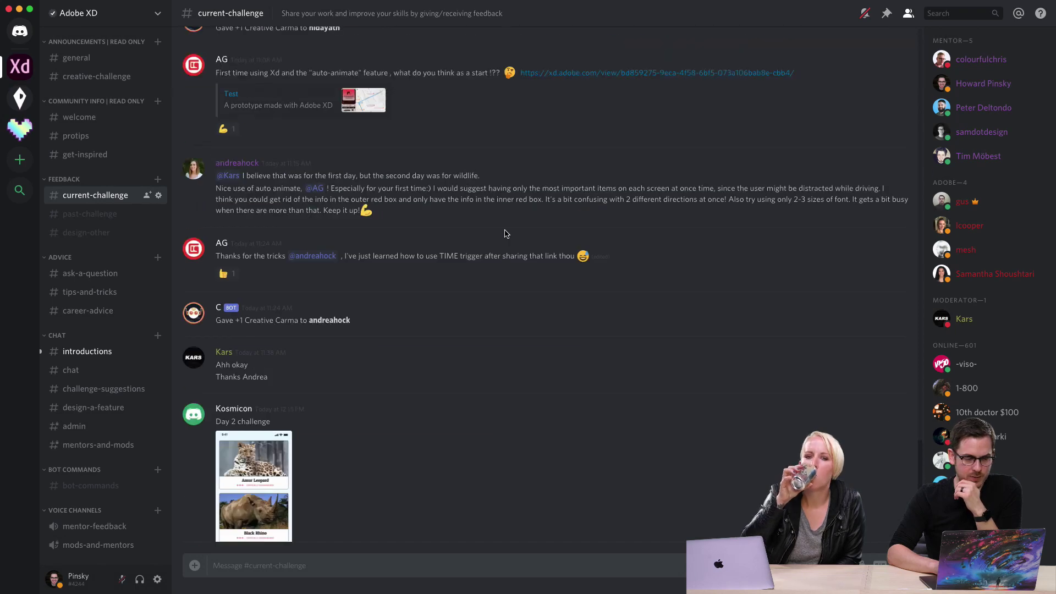
pyautogui.scroll(1, 385, 192)
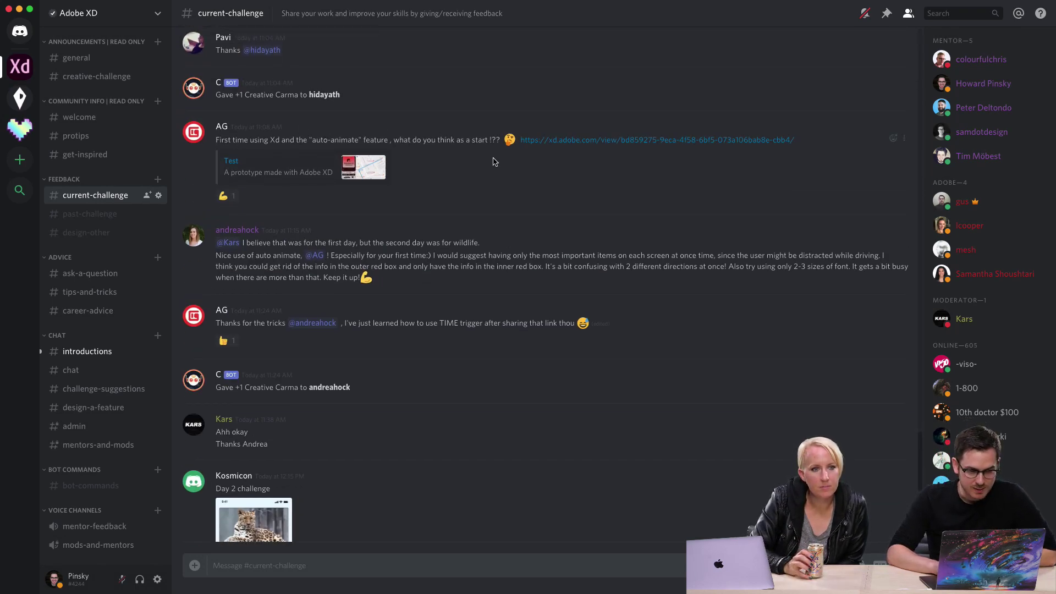
pyautogui.click(576, 141)
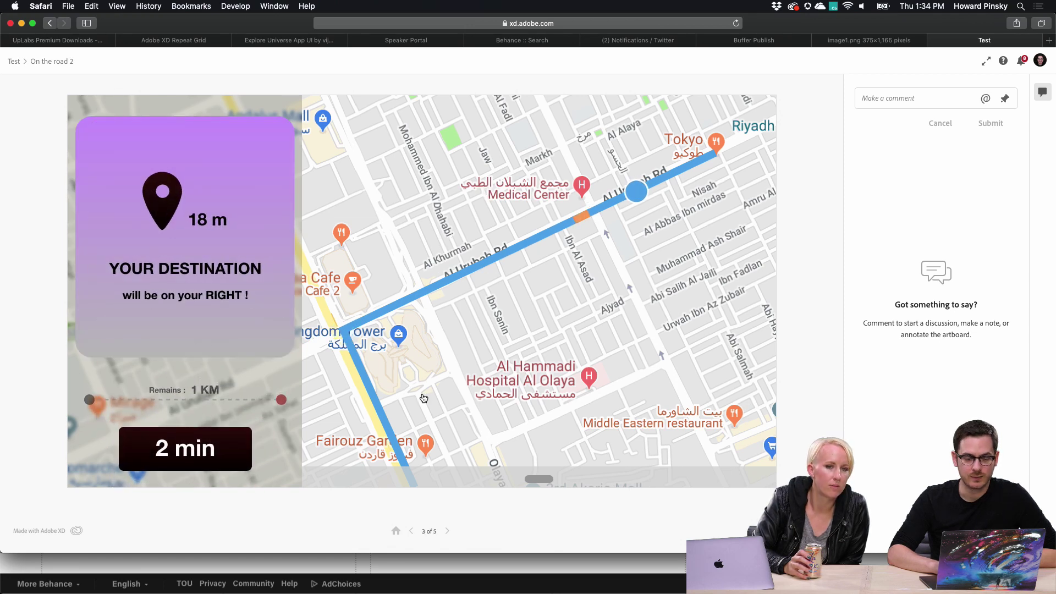
# Go back to the first screen of the Test navigation prototype and play it through to the Arrival screen
pyautogui.click(412, 531)
pyautogui.click(411, 532)
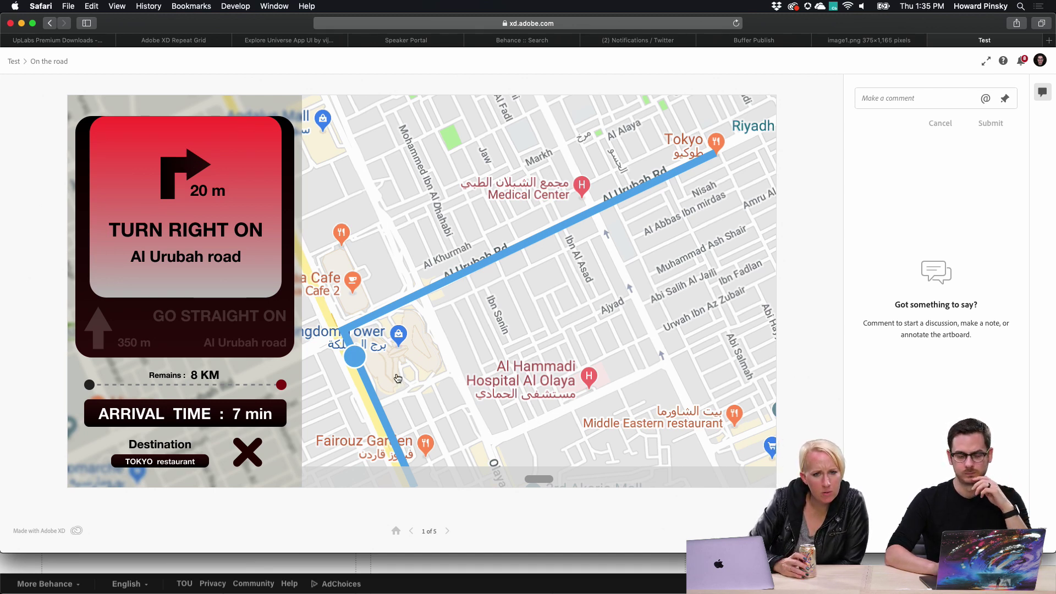
pyautogui.click(435, 395)
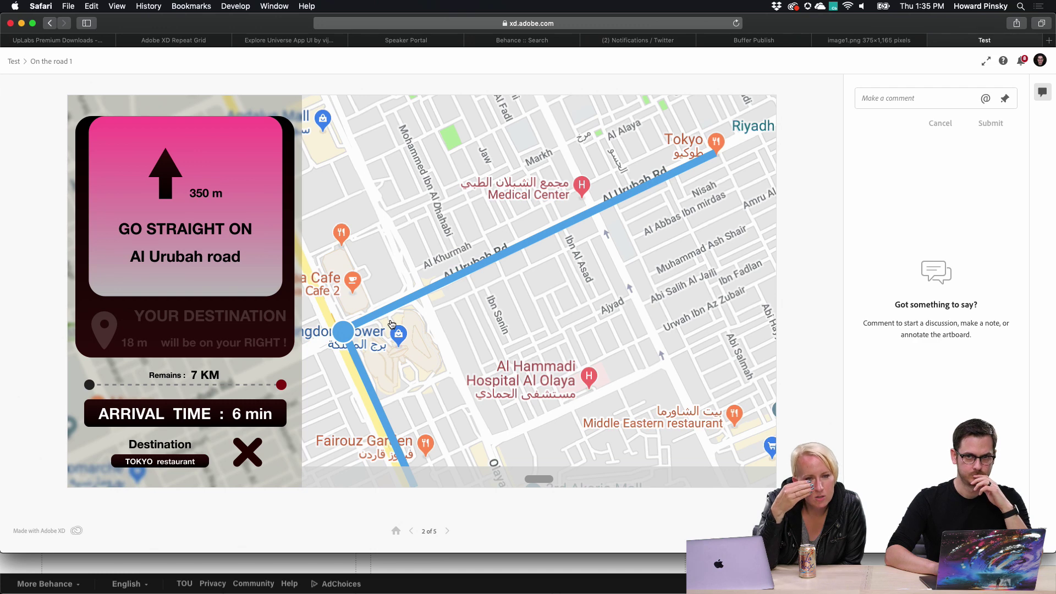
pyautogui.click(392, 325)
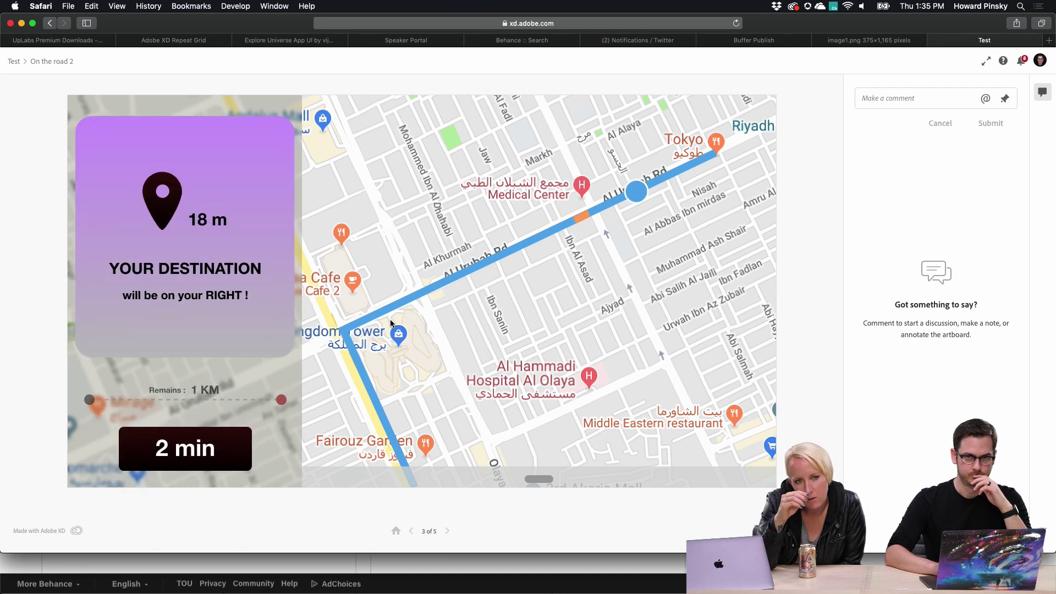
pyautogui.click(400, 368)
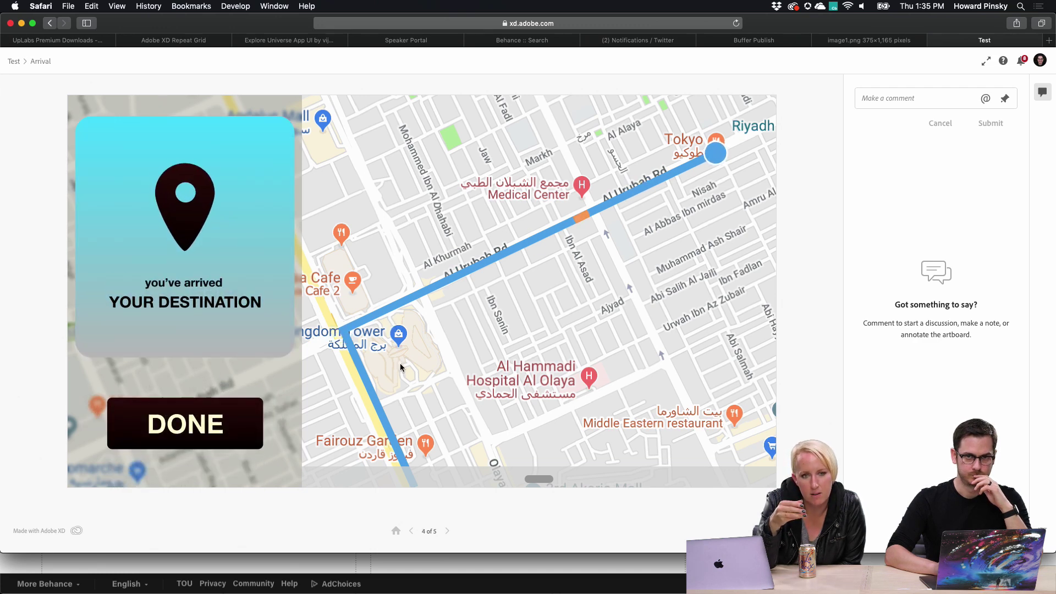
# Replay the Test prototype from its On the road screen, rechecking the On the road 1 and 2 screens before Arrival
pyautogui.click(412, 531)
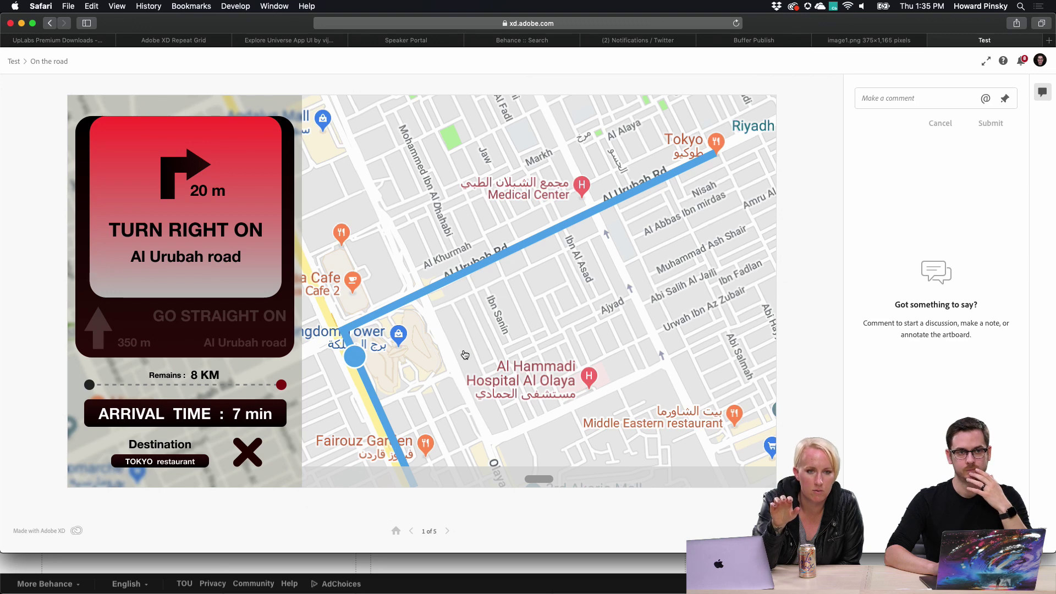
pyautogui.click(460, 321)
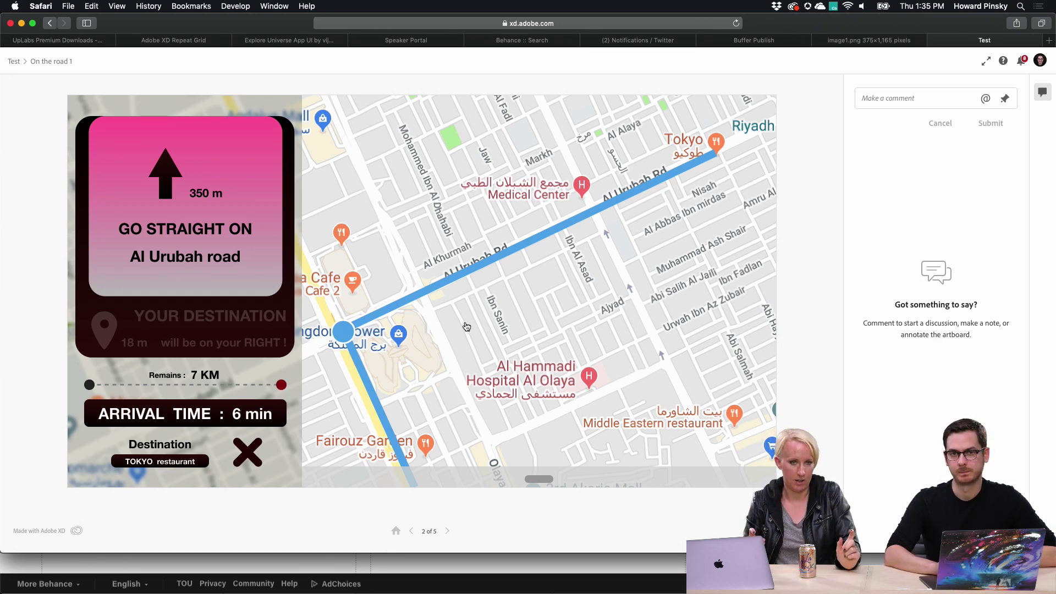
pyautogui.click(413, 295)
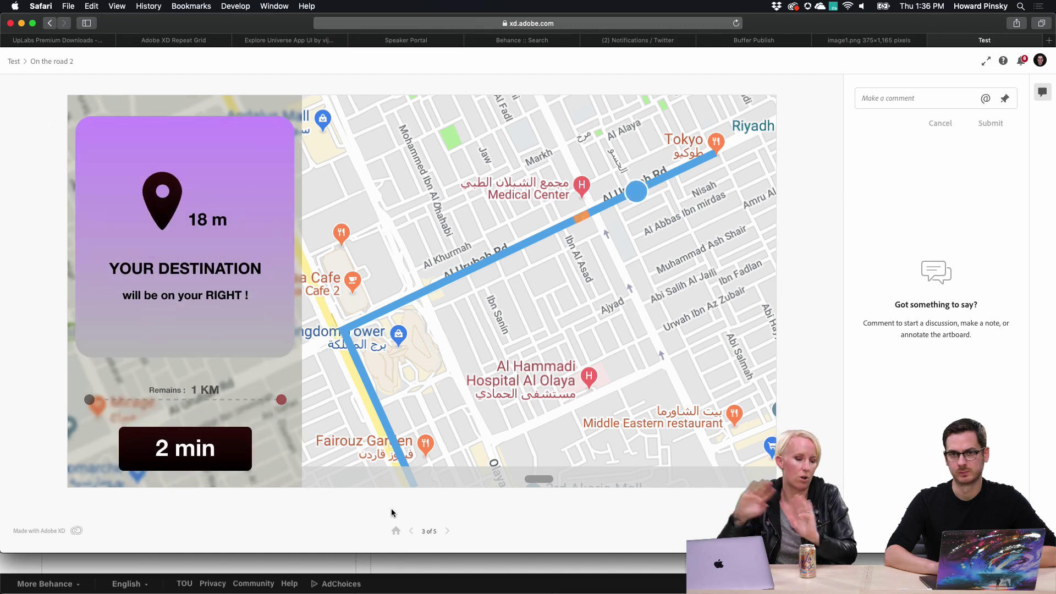
pyautogui.click(412, 531)
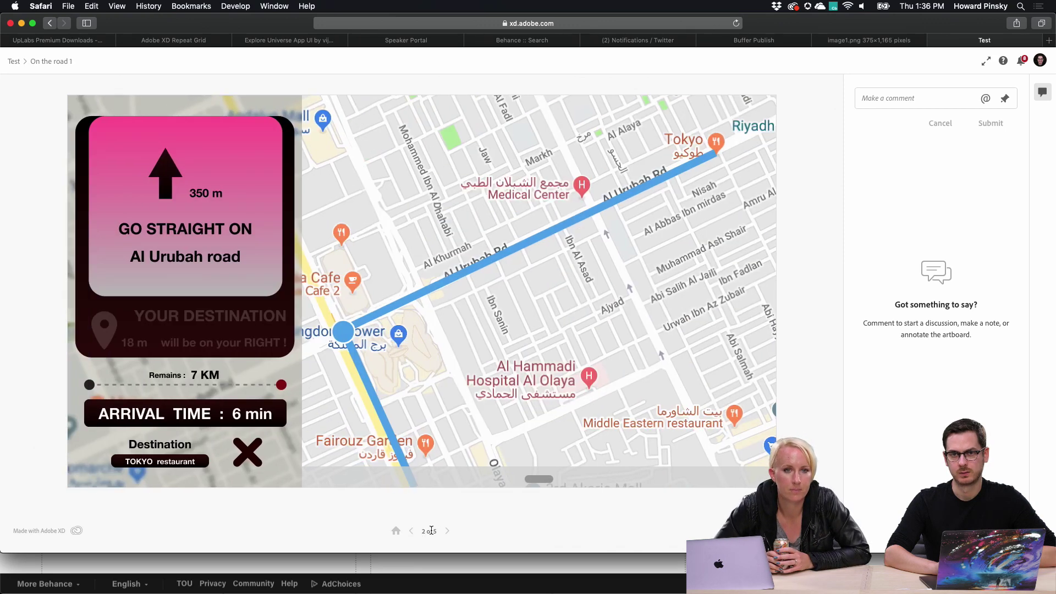
pyautogui.click(448, 532)
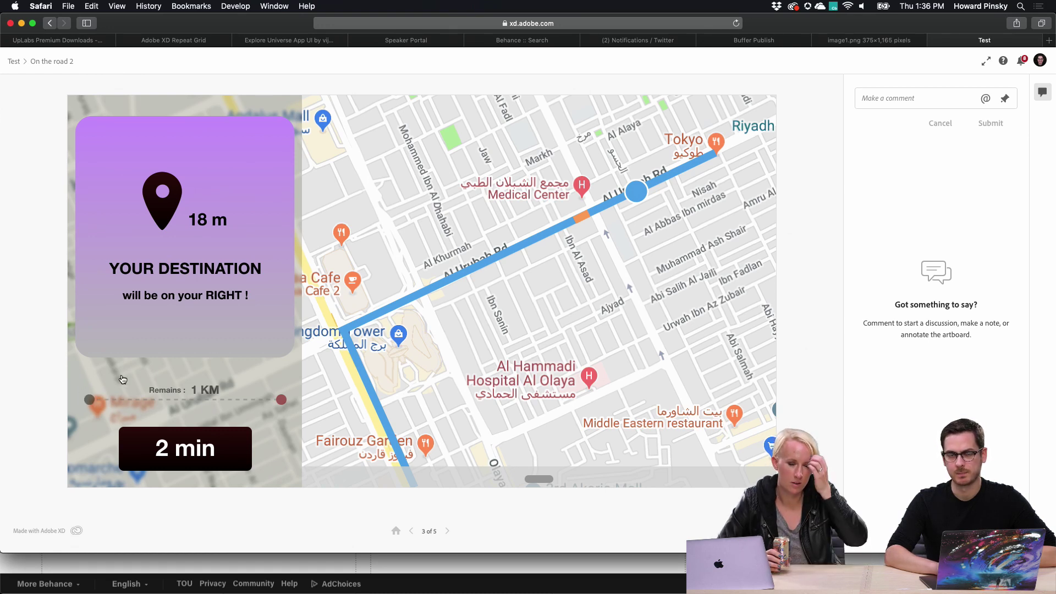
pyautogui.click(283, 374)
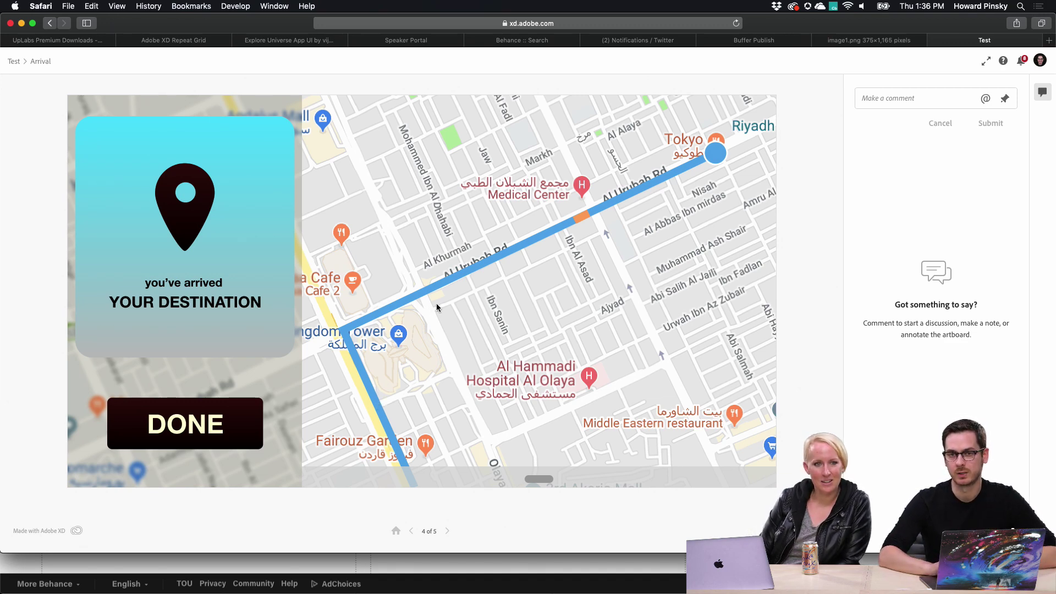
# Return to Discord's current-challenge channel, find the updated day two challenge post and open its Animal_01 prototype link
pyautogui.hotkey('ctrl', 'Right')
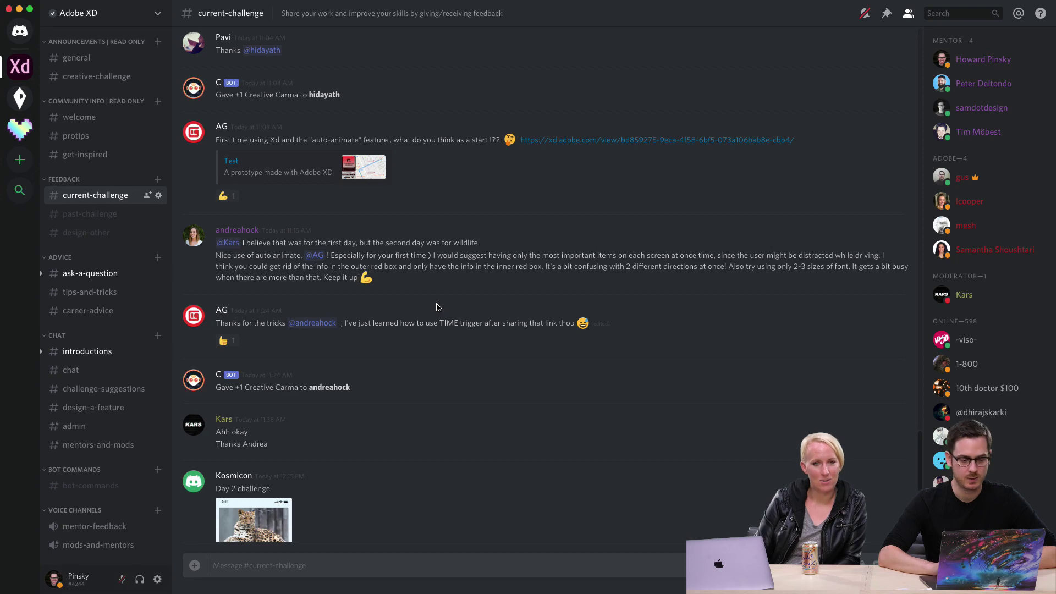
pyautogui.scroll(4, 438, 307)
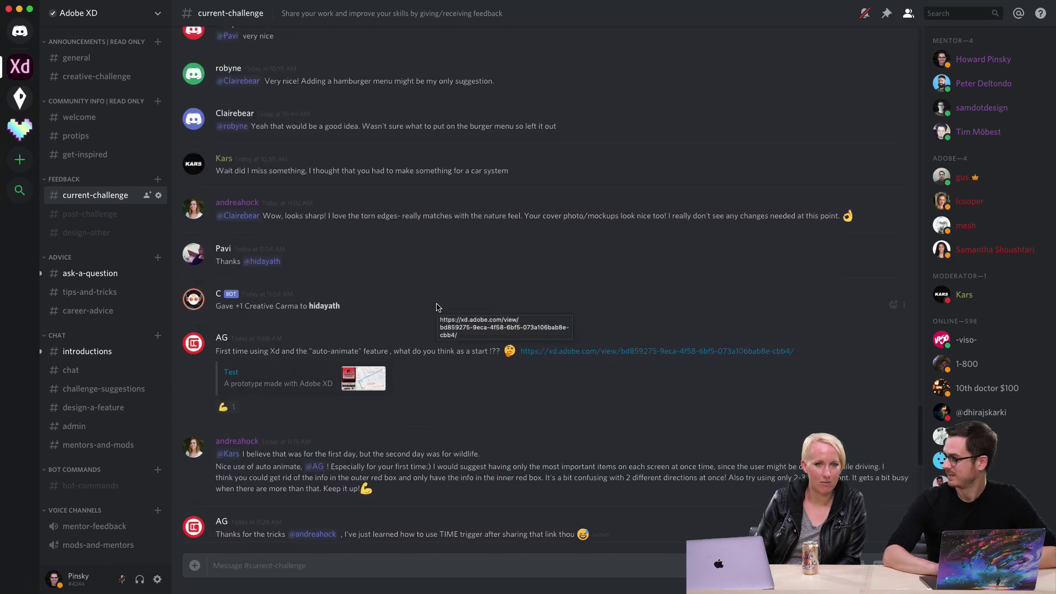
pyautogui.scroll(8, 511, 287)
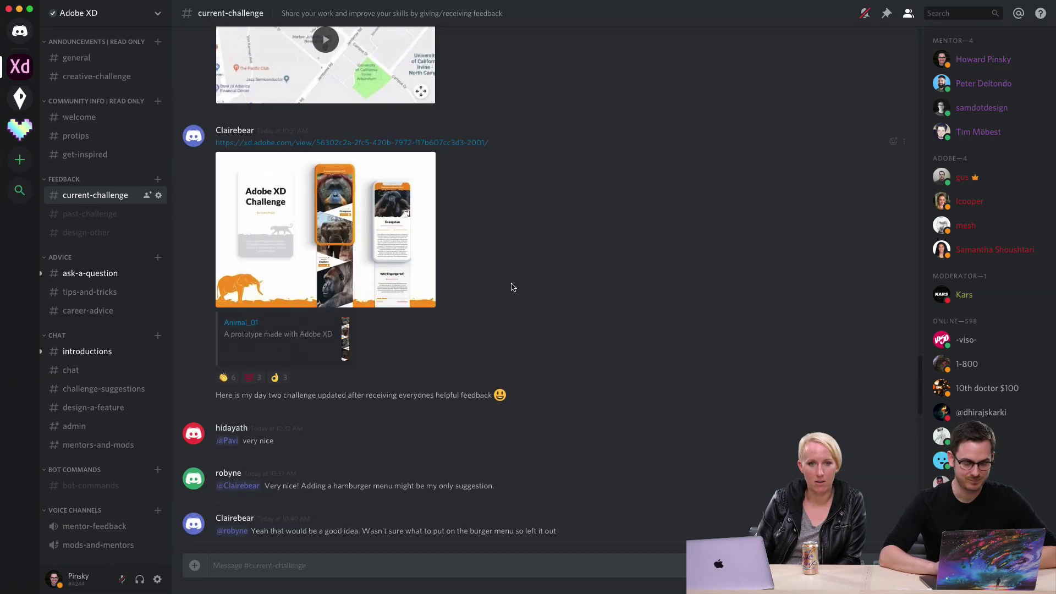
pyautogui.click(352, 143)
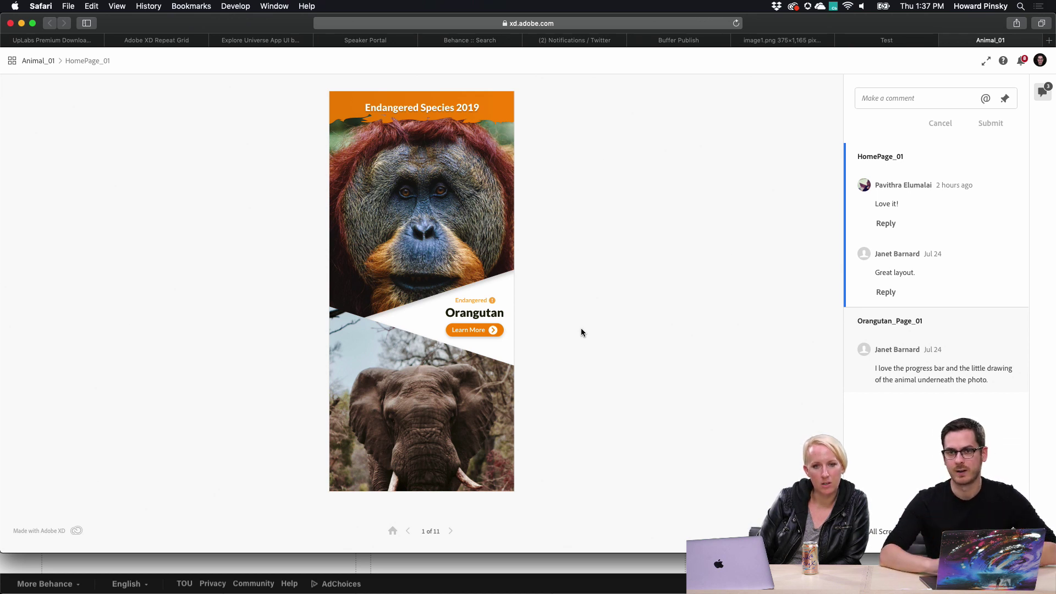
# Open the elephant page in the Animal_01 prototype and review it through the endangerment section and back to the header
pyautogui.click(467, 383)
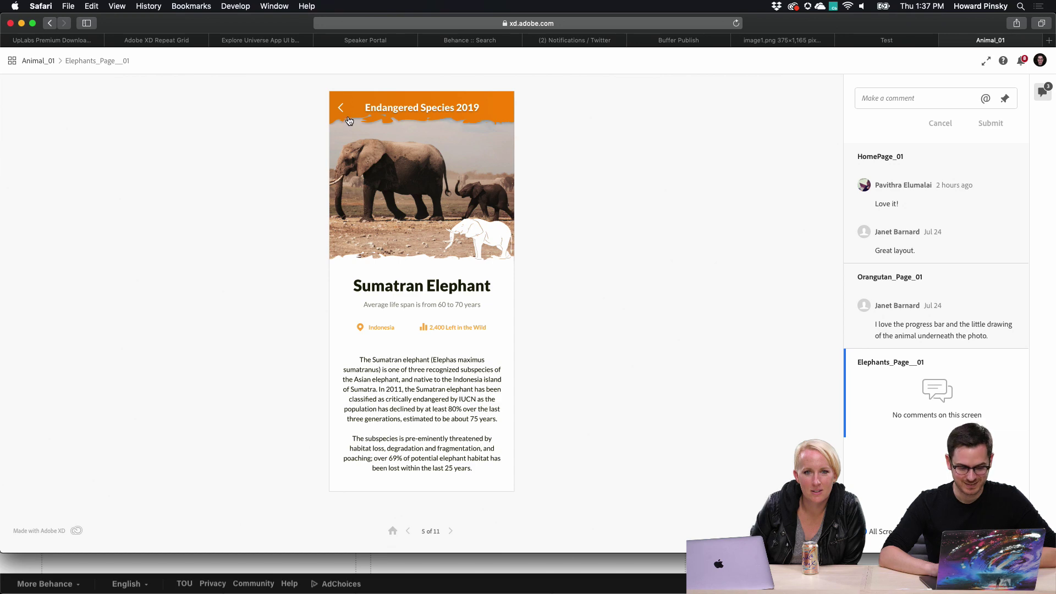
pyautogui.scroll(-2, 438, 434)
pyautogui.scroll(-3, 438, 434)
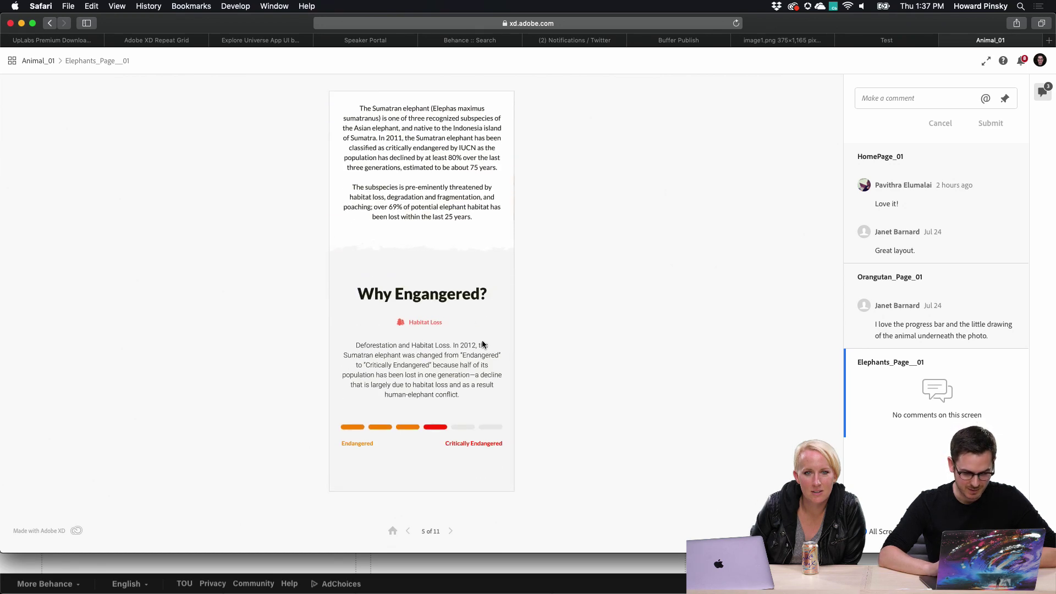
pyautogui.scroll(5, 481, 340)
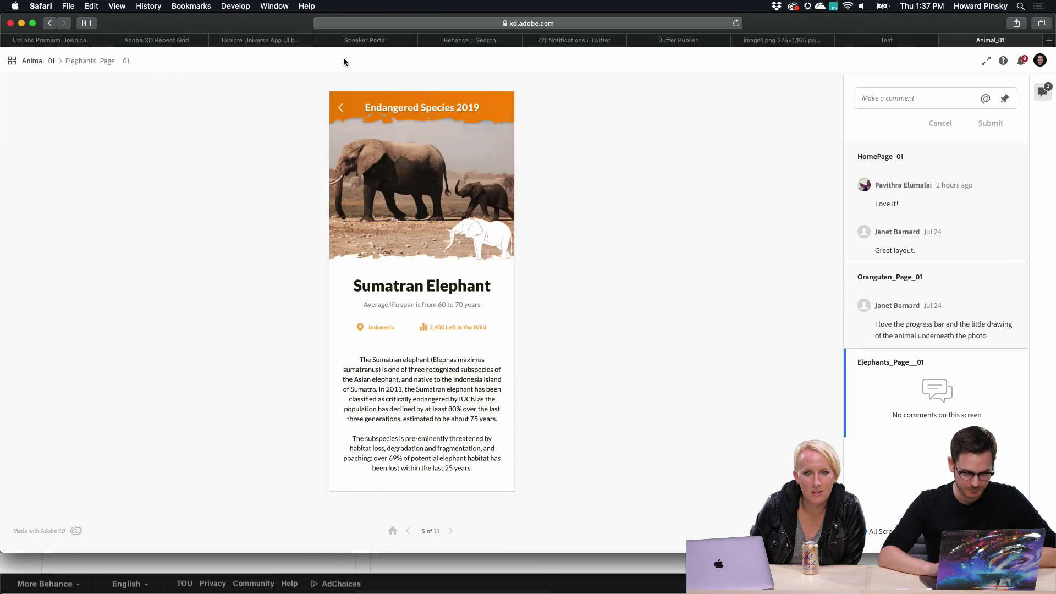
# Return to the Animal_01 home page, open the Orangutan page and review it from the header through the endangerment section
pyautogui.click(337, 110)
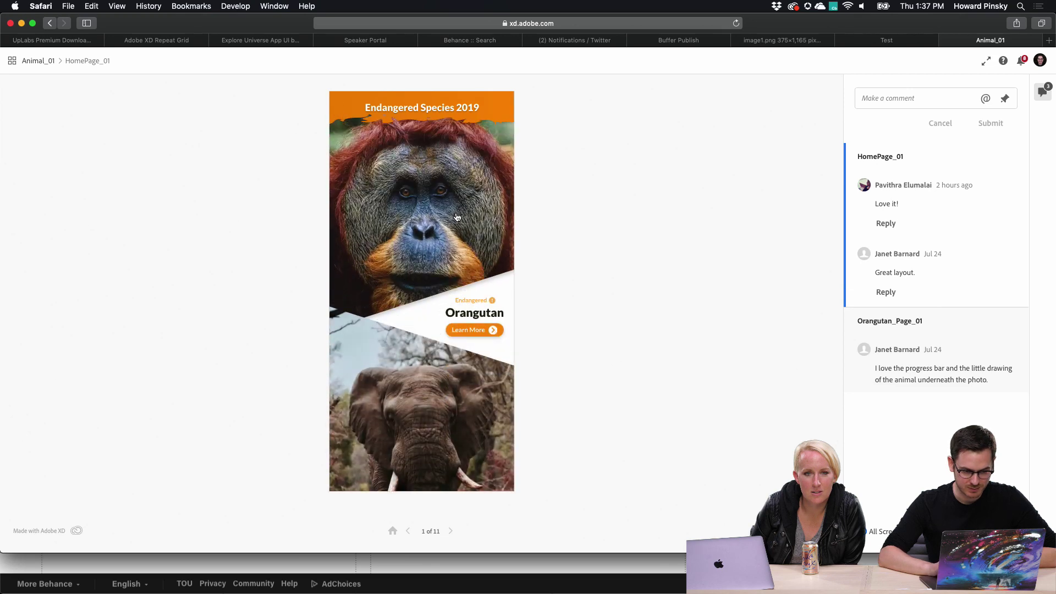
pyautogui.click(455, 216)
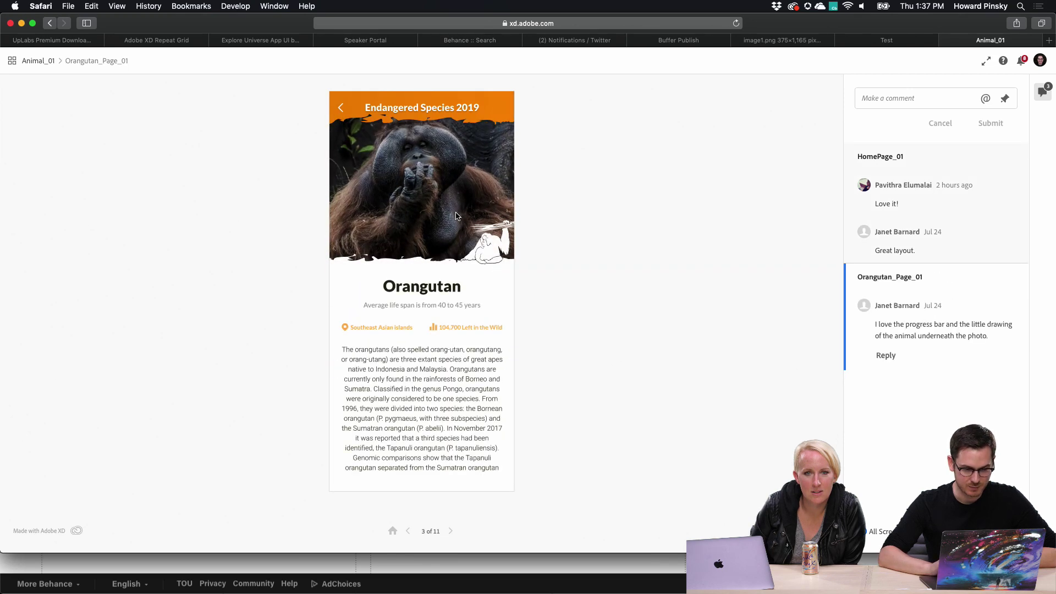
pyautogui.scroll(-2, 455, 216)
pyautogui.scroll(2, 455, 216)
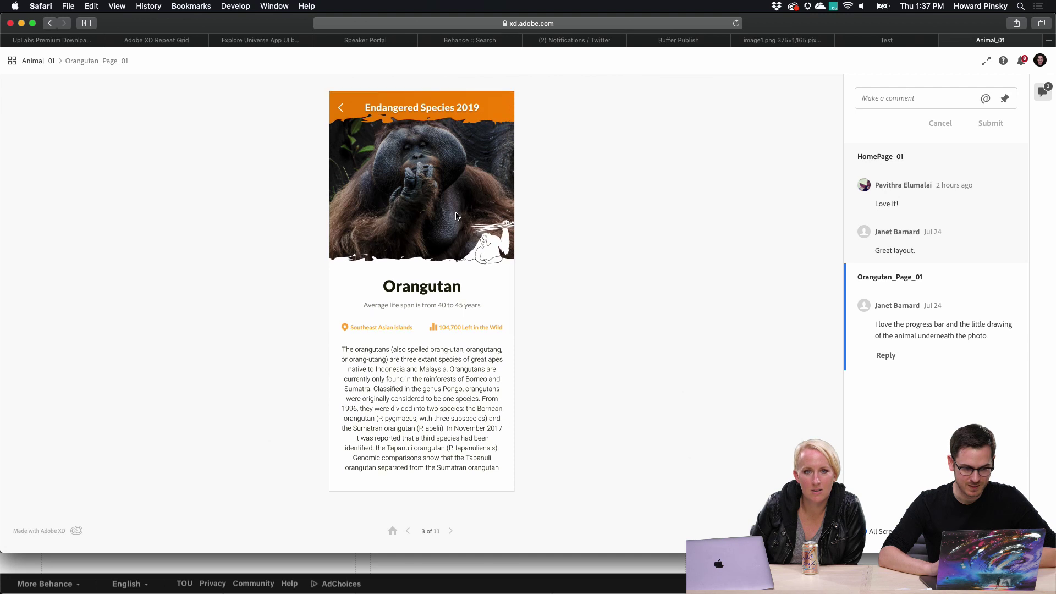
pyautogui.scroll(-2, 456, 216)
pyautogui.scroll(2, 456, 215)
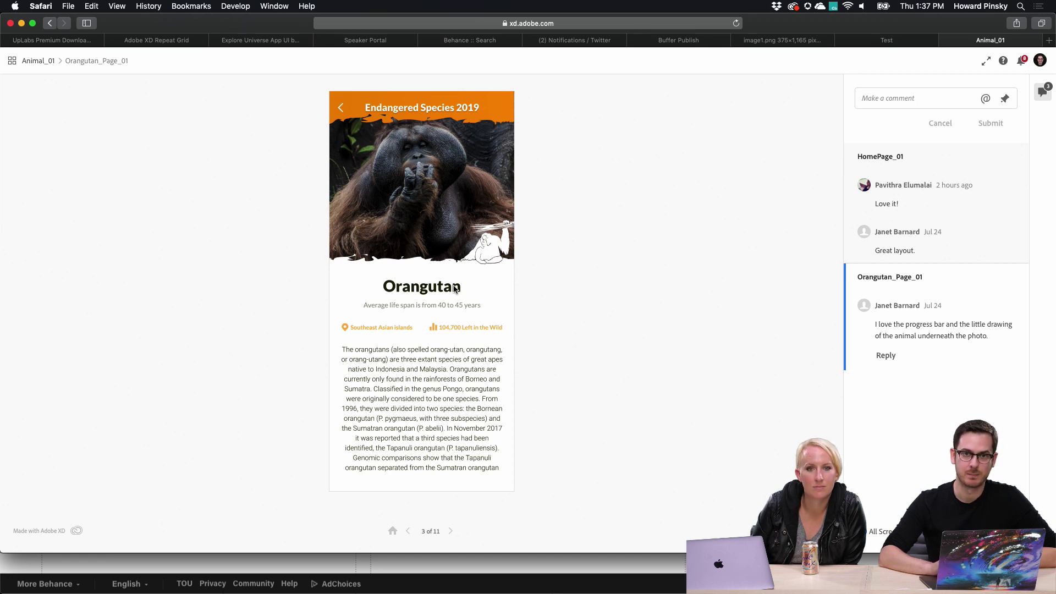
pyautogui.scroll(-5, 455, 288)
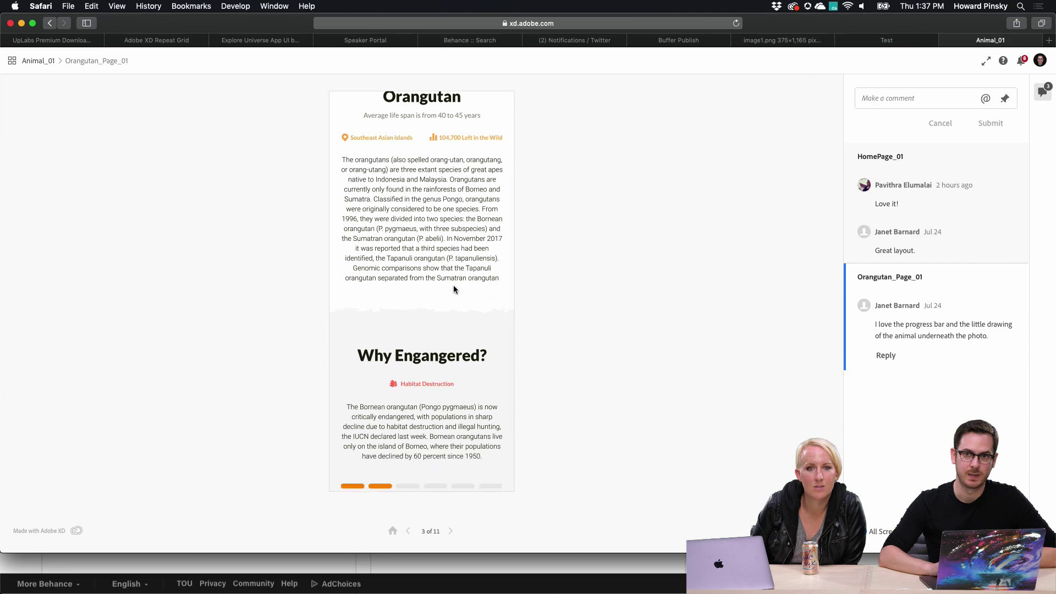
pyautogui.scroll(7, 461, 357)
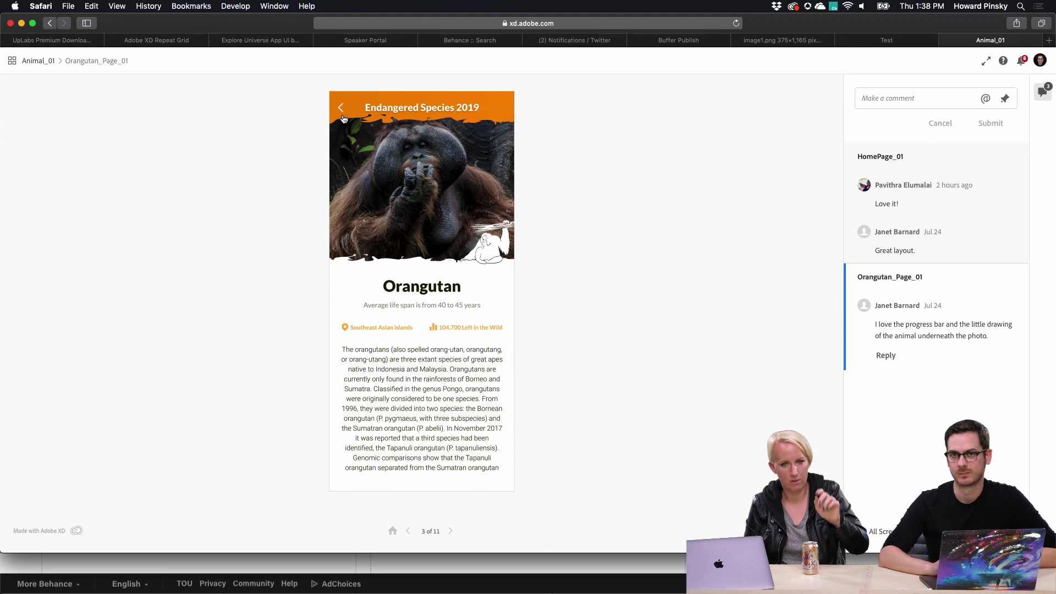
pyautogui.scroll(-5, 342, 117)
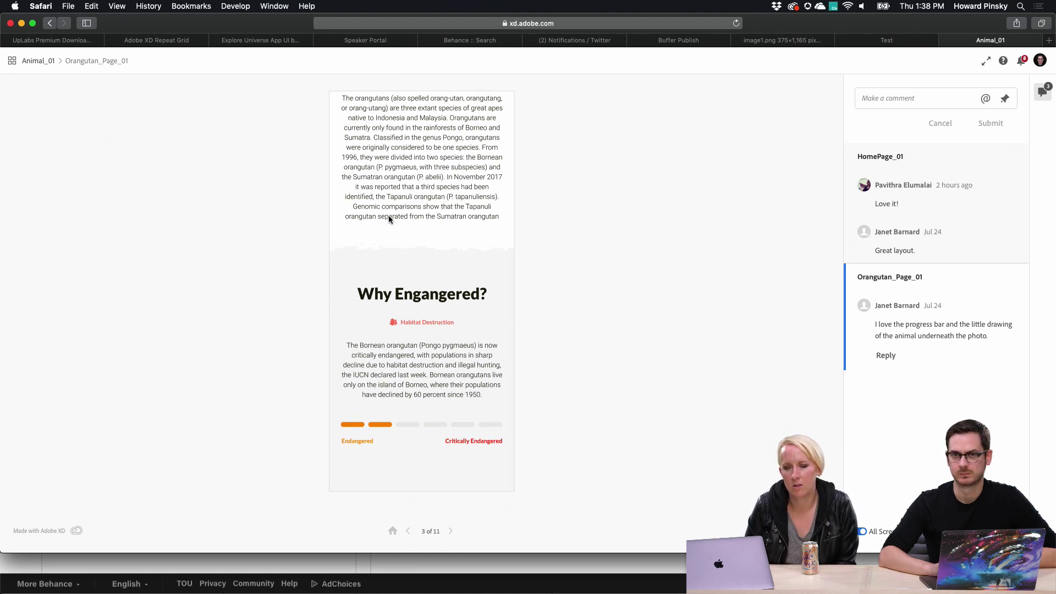
pyautogui.scroll(5, 388, 216)
pyautogui.scroll(-5, 388, 215)
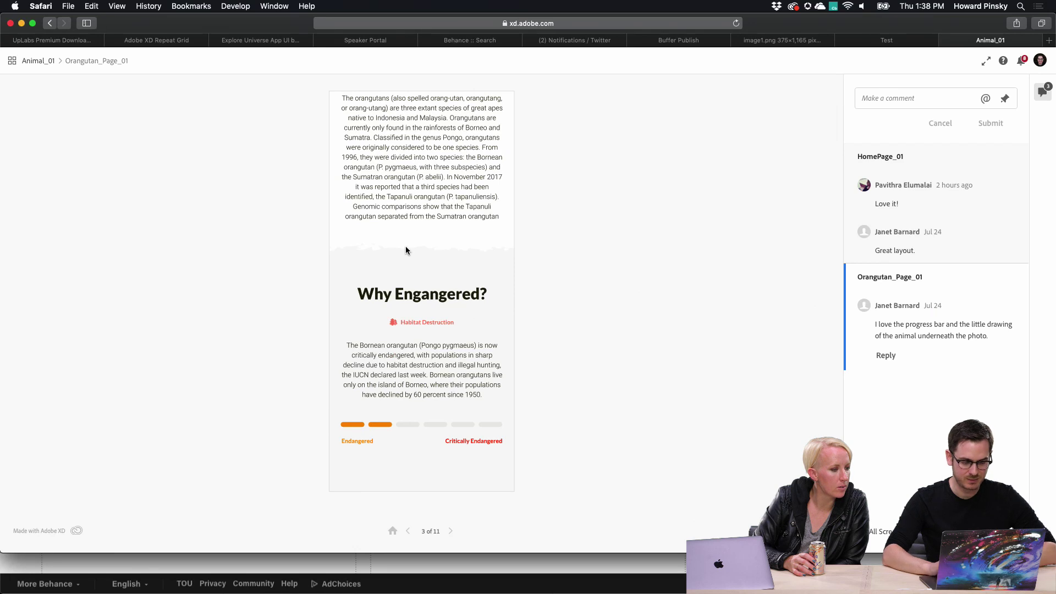
# Go back to the Animal_01 home page, check the orangutan transition screen and return to the home page
pyautogui.click(393, 530)
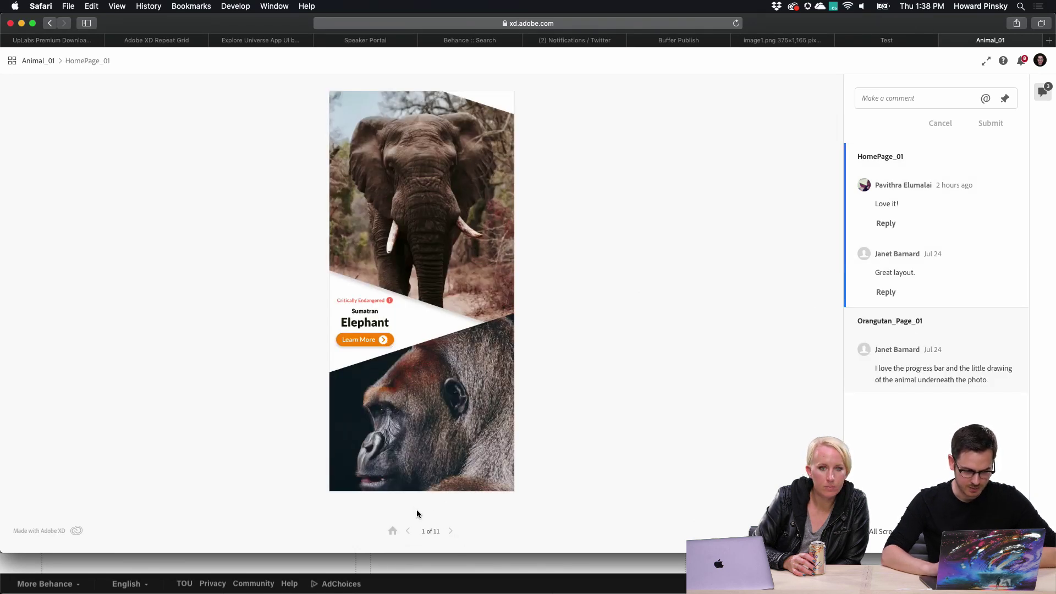
pyautogui.click(450, 531)
pyautogui.click(407, 531)
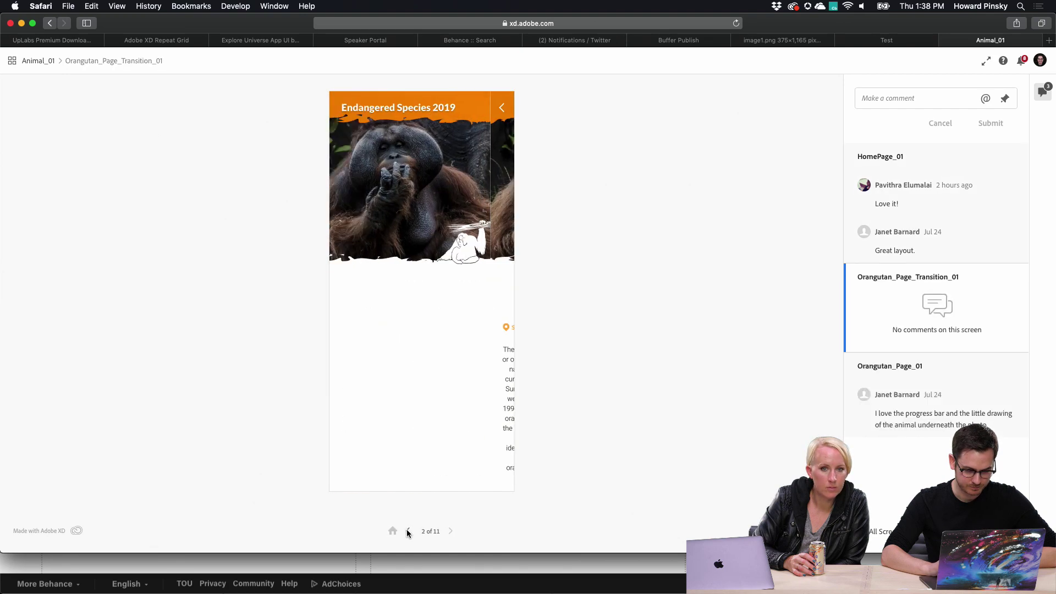
pyautogui.click(394, 532)
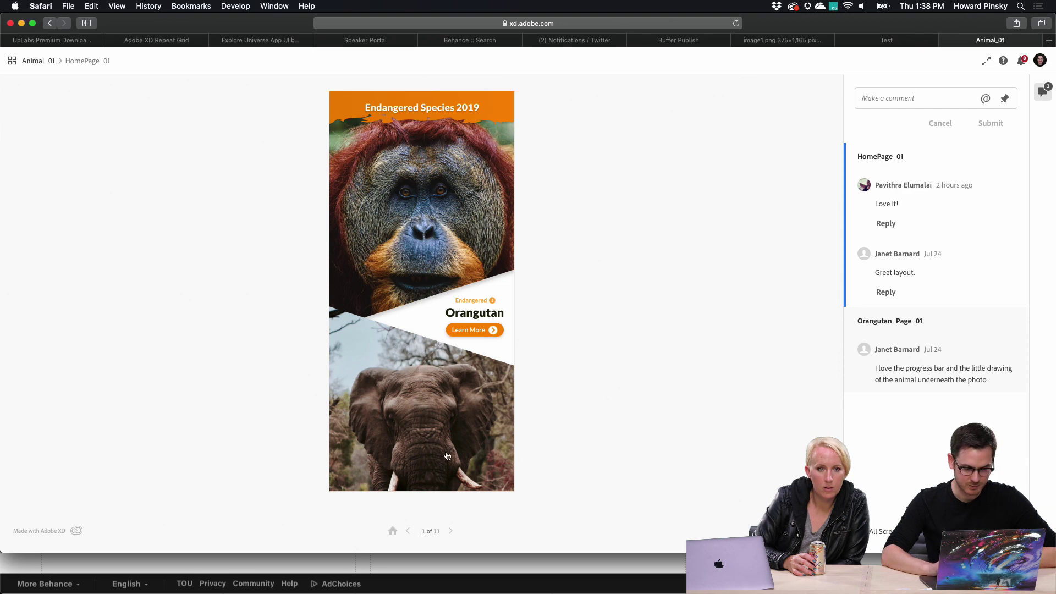
# Open the Amur Leopard page from the end of the home page and review its header, description and endangerment scale
pyautogui.scroll(-5, 445, 457)
pyautogui.scroll(-10, 447, 456)
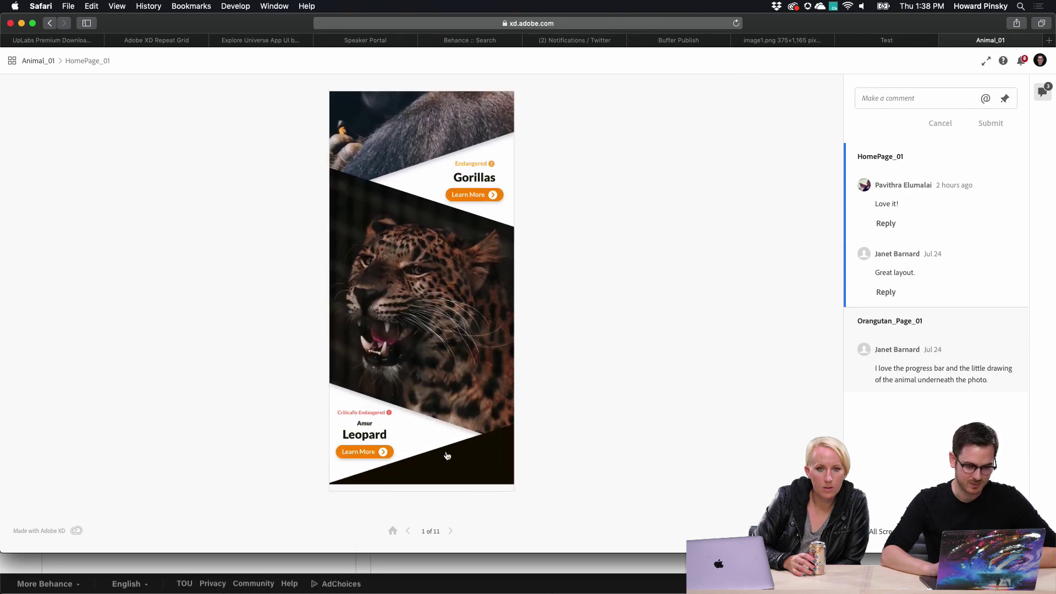
pyautogui.click(429, 331)
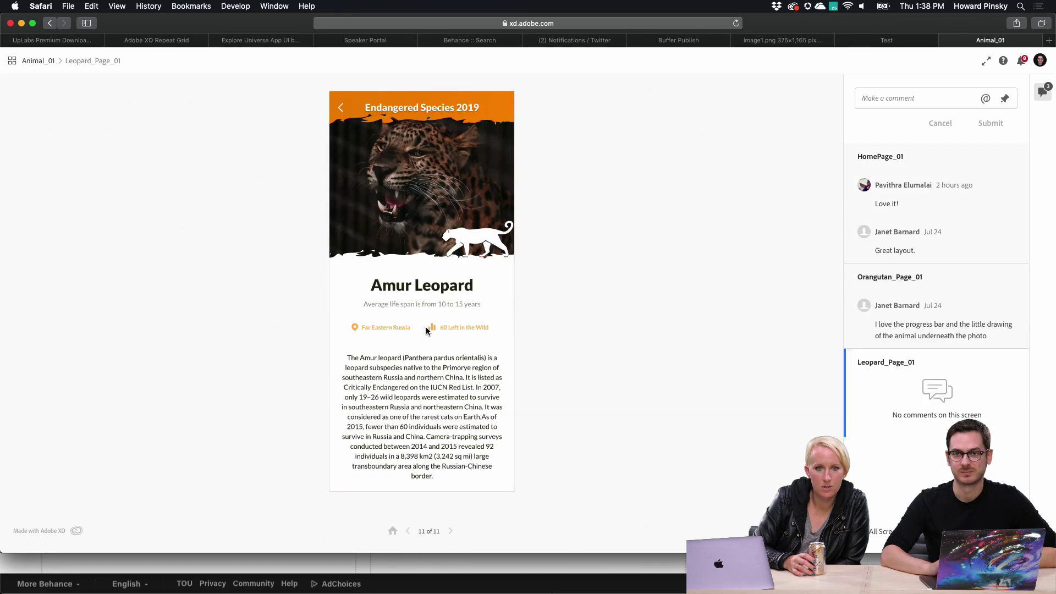
pyautogui.scroll(-5, 426, 330)
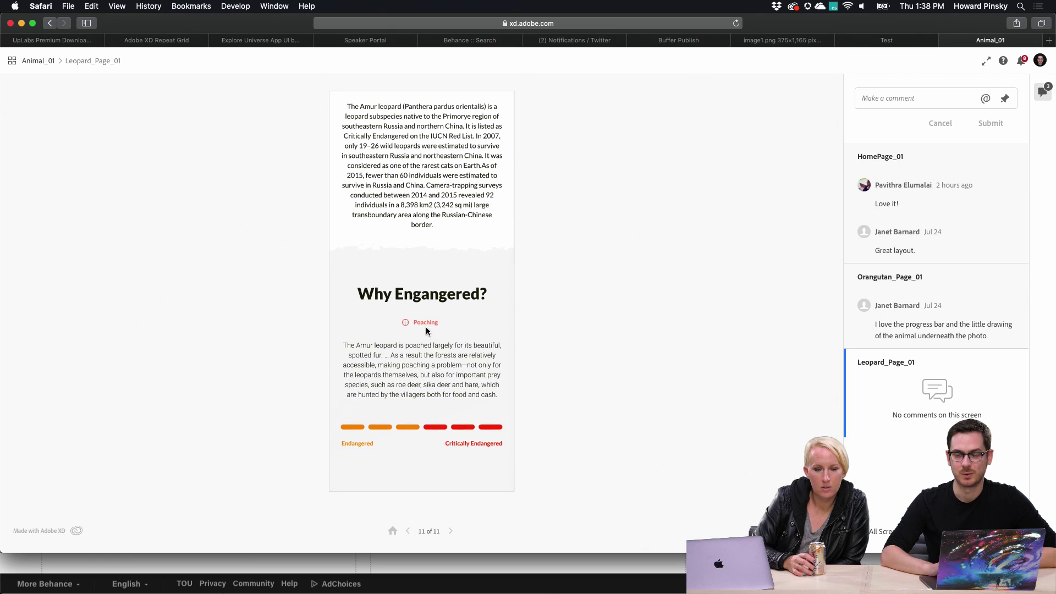
pyautogui.scroll(5, 427, 330)
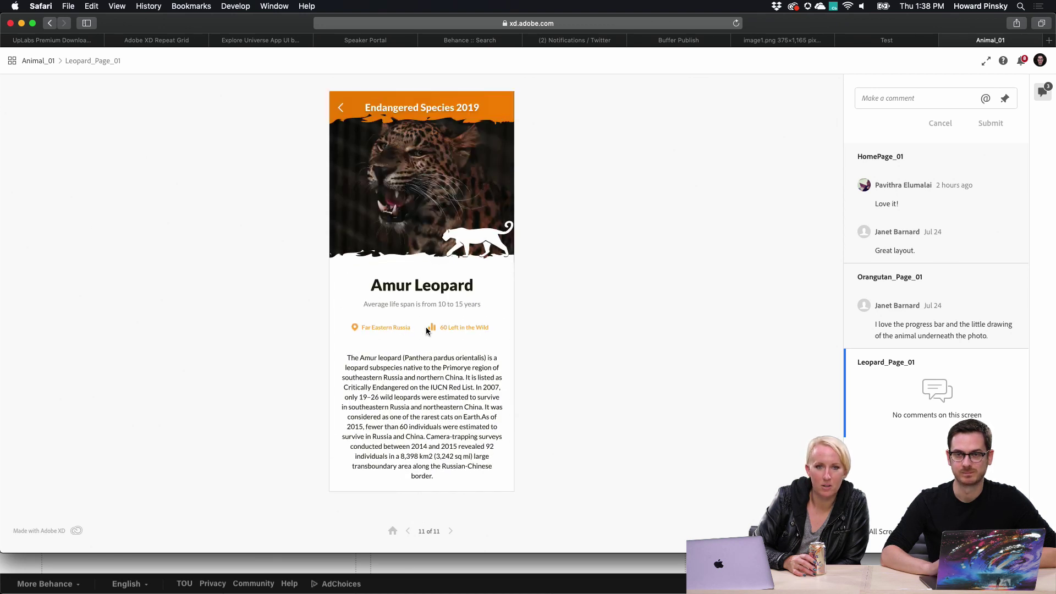
pyautogui.scroll(-1, 427, 331)
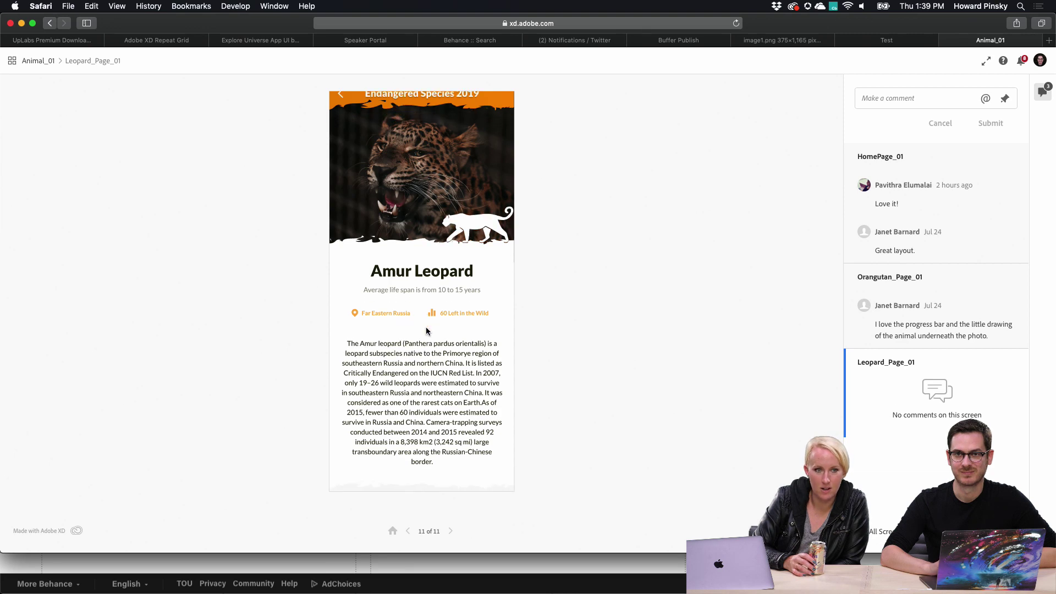
pyautogui.scroll(-5, 426, 330)
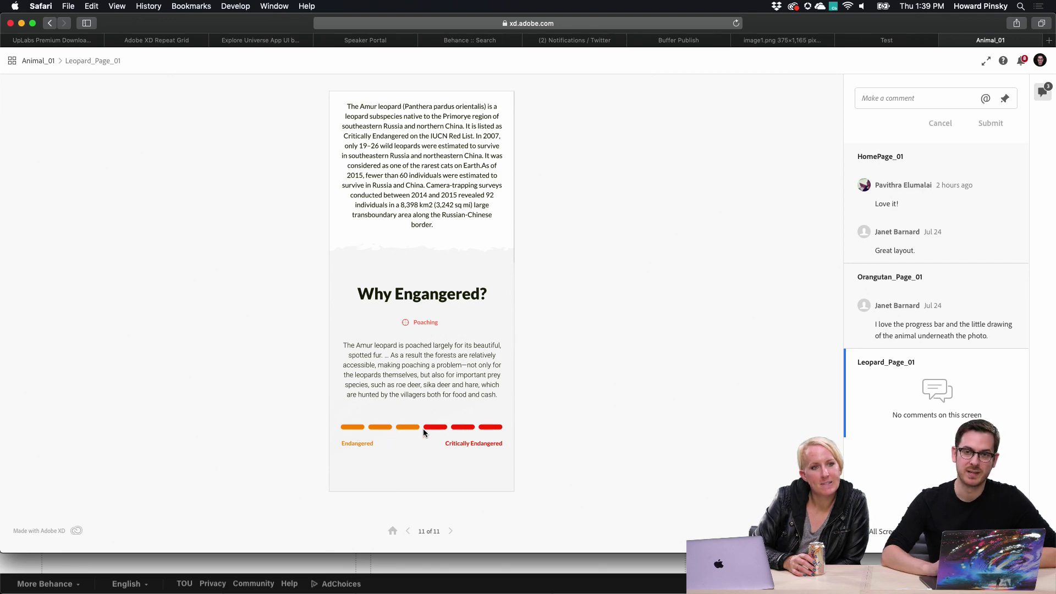
pyautogui.scroll(5, 481, 434)
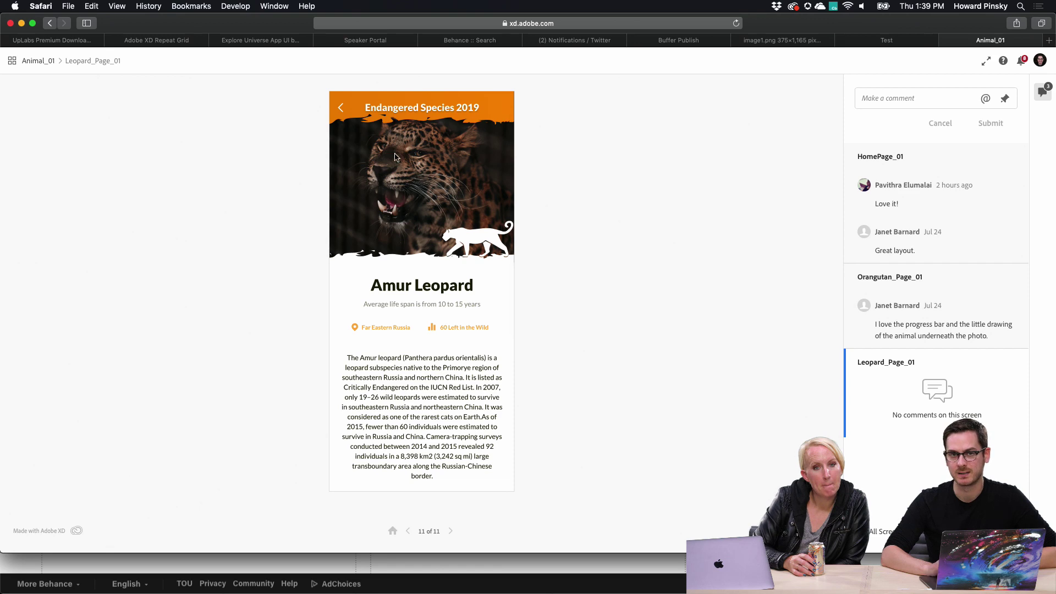
pyautogui.scroll(-5, 395, 157)
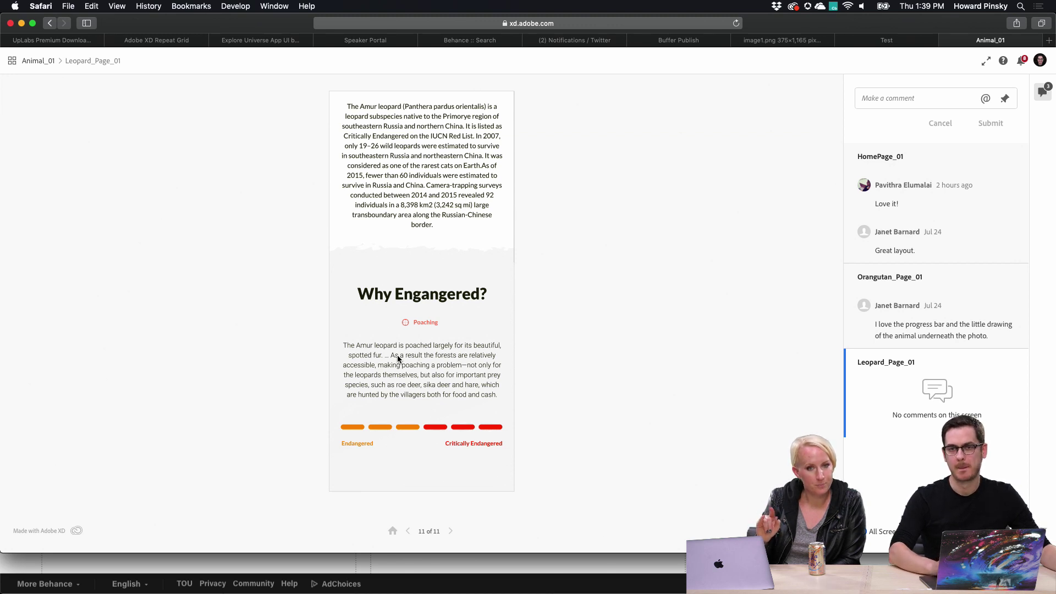
pyautogui.scroll(5, 397, 358)
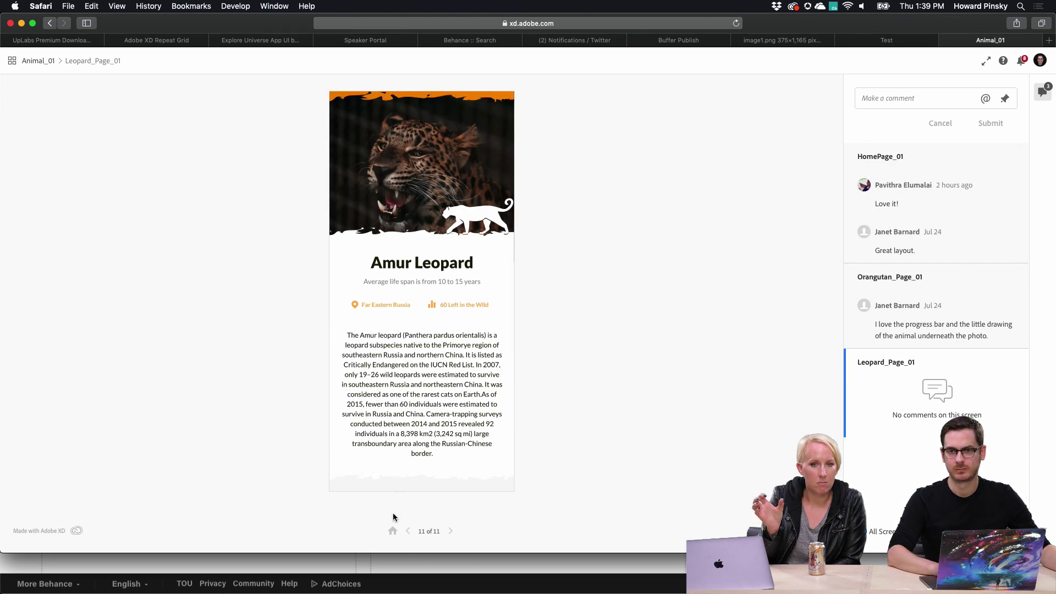
# Return to the home page, review the Gorillas page through its endangerment section, and go back to the home page
pyautogui.click(392, 531)
pyautogui.scroll(-10, 409, 436)
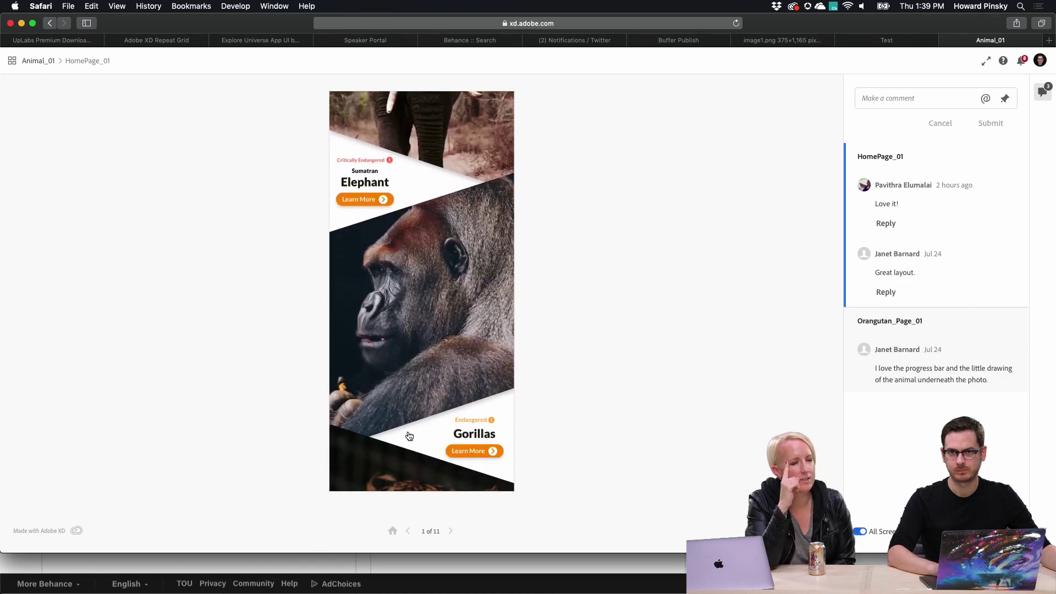
pyautogui.scroll(-7, 409, 436)
pyautogui.scroll(9, 409, 436)
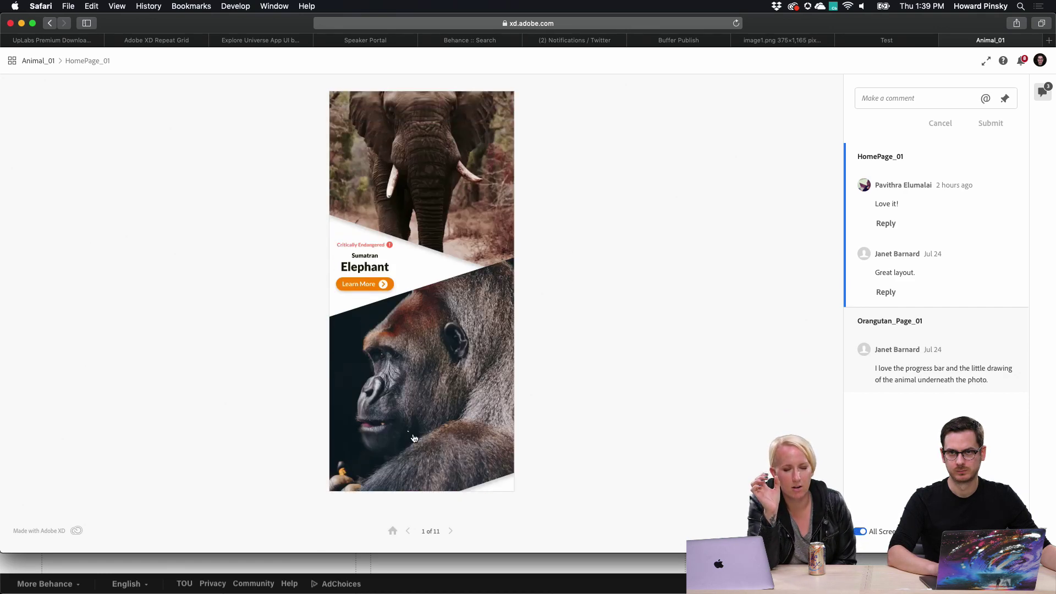
pyautogui.click(415, 391)
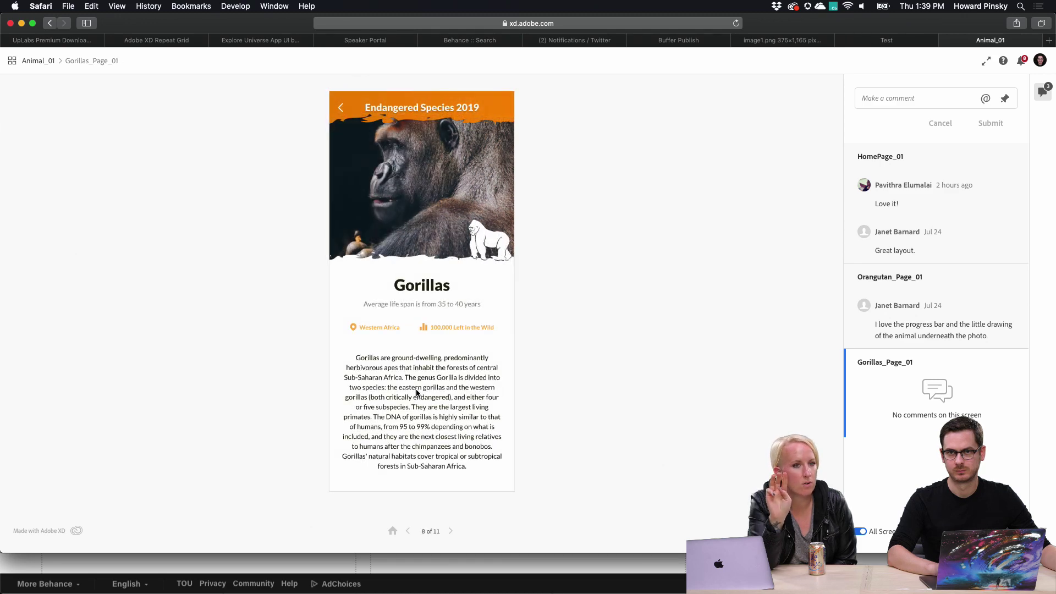
pyautogui.scroll(-5, 416, 391)
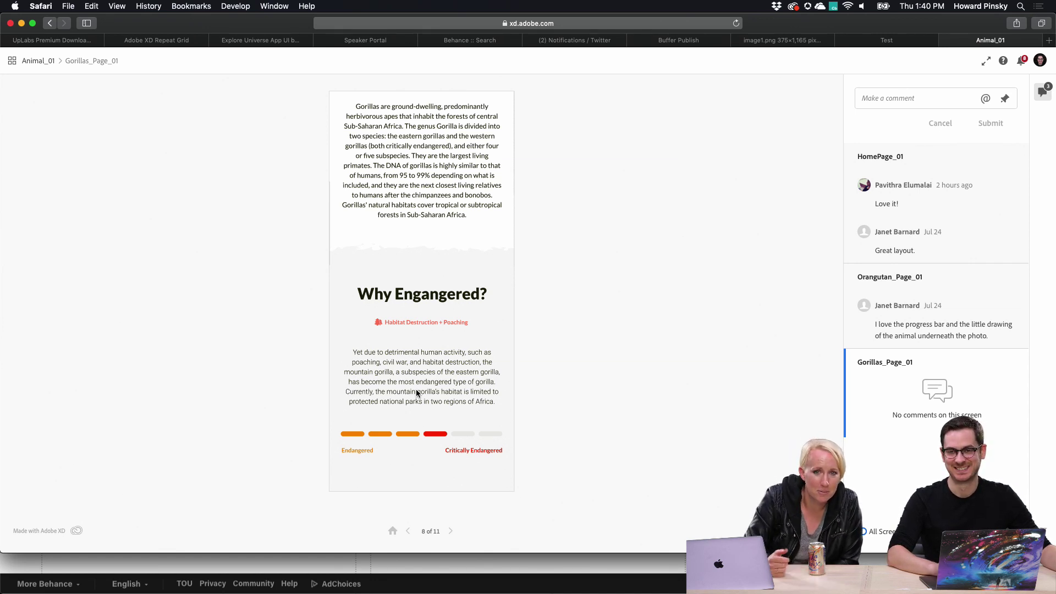
pyautogui.scroll(6, 415, 389)
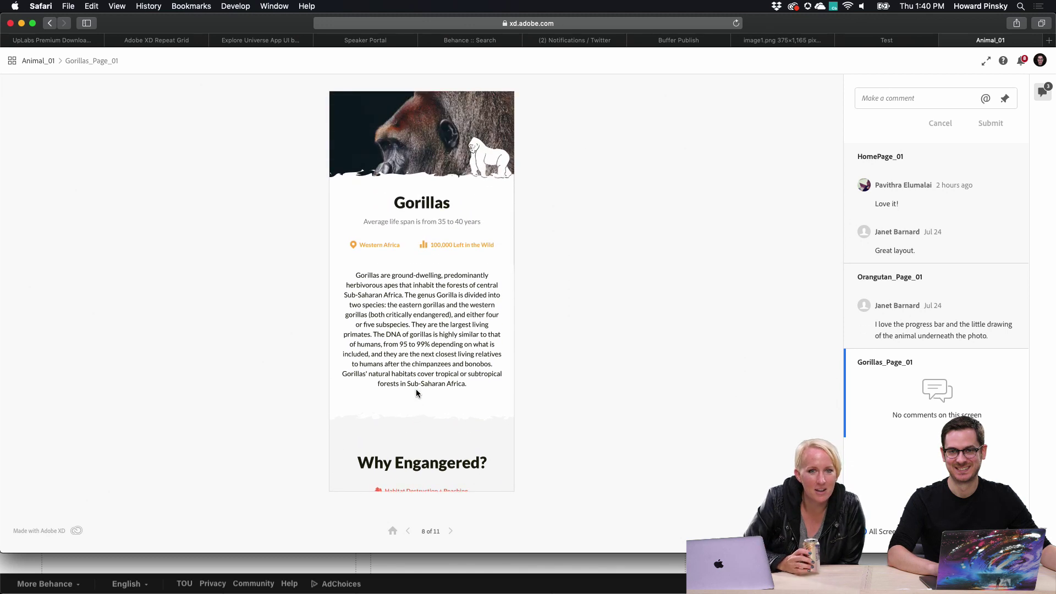
pyautogui.scroll(3, 417, 393)
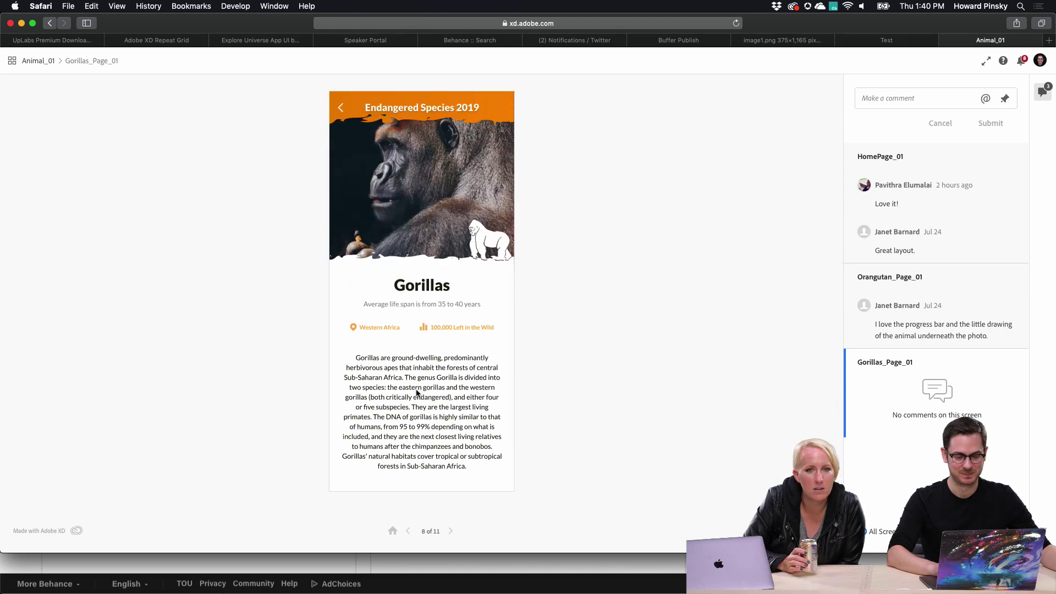
pyautogui.scroll(-1, 442, 332)
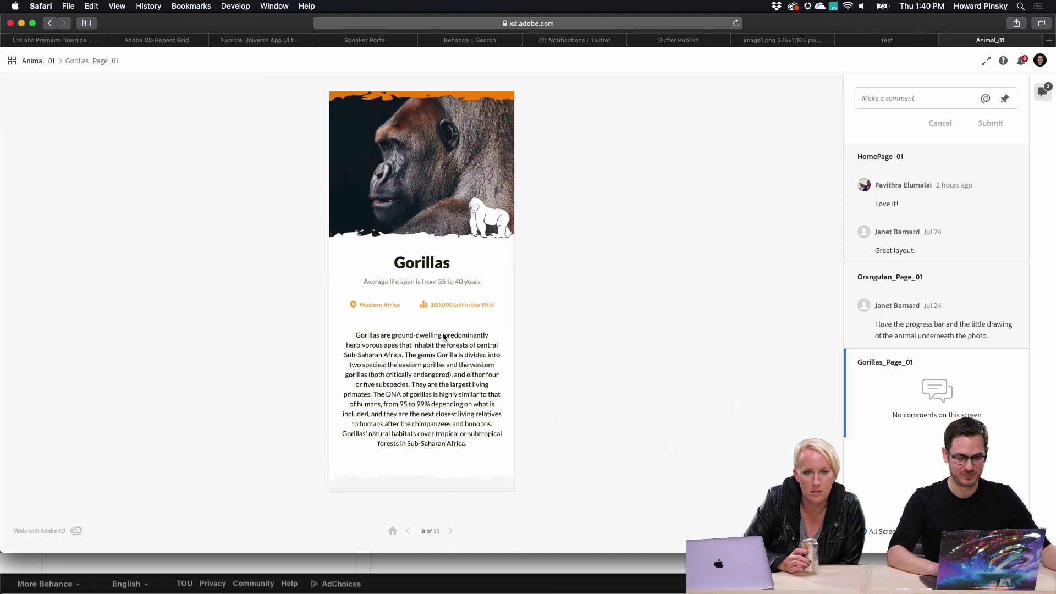
pyautogui.scroll(-2, 444, 336)
pyautogui.scroll(3, 443, 336)
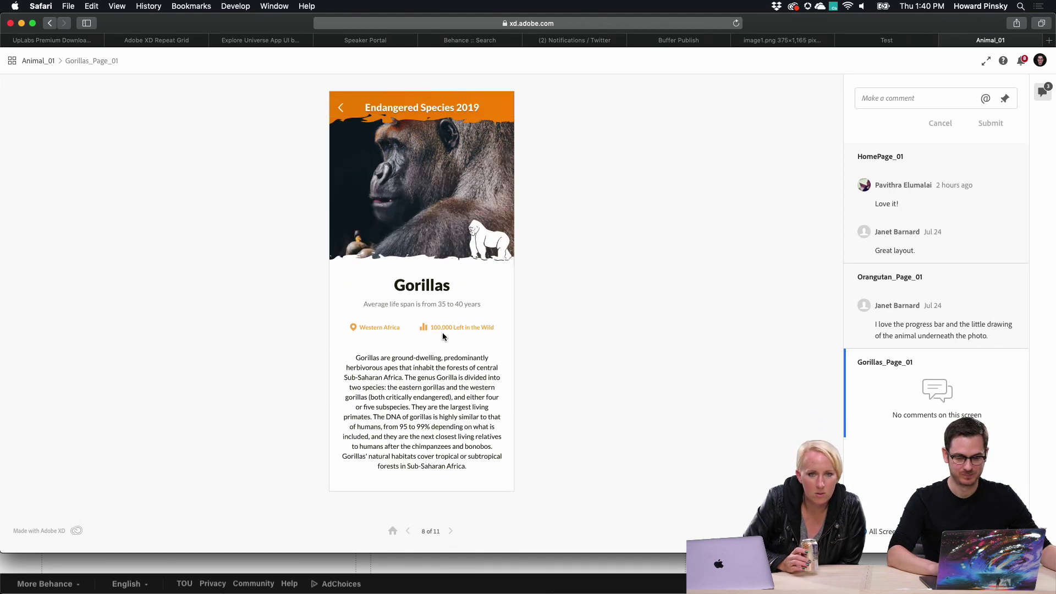
pyautogui.click(341, 106)
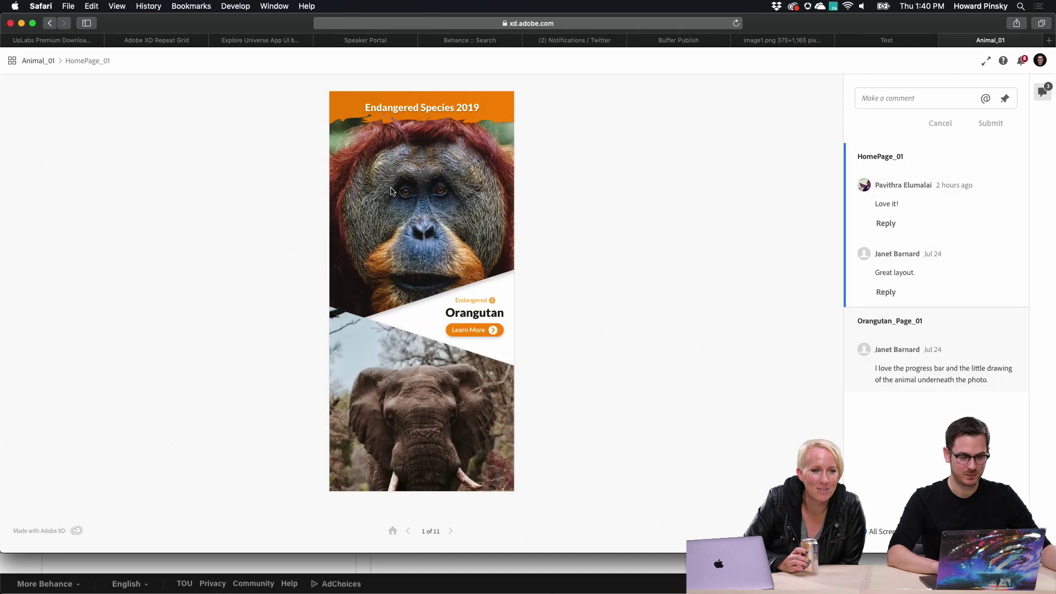
# Switch back to Discord's current-challenge channel and play the prototype video in the day 1 map design post
pyautogui.hotkey('ctrl', 'Right')
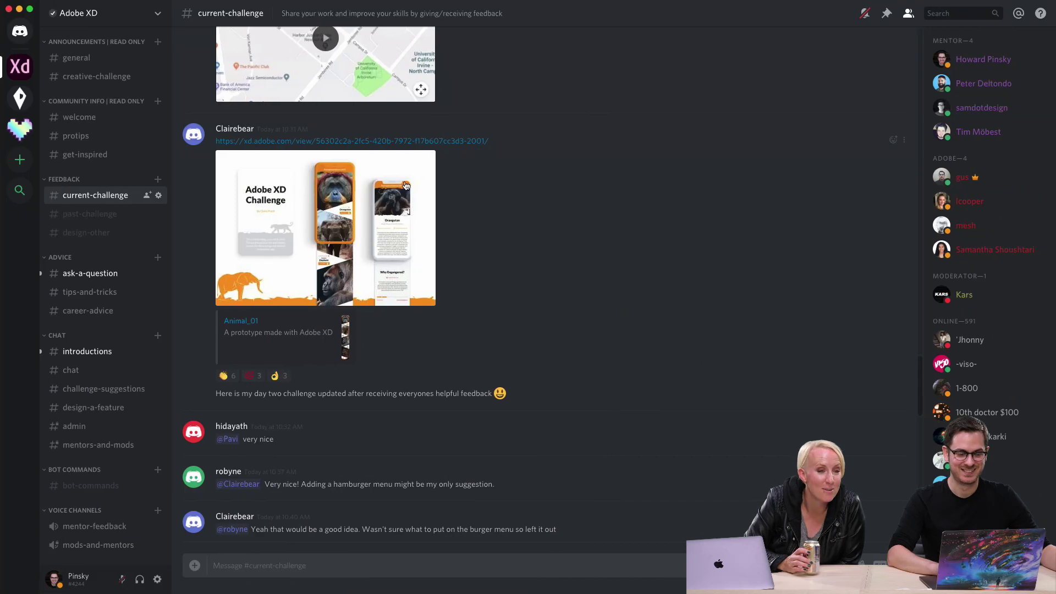
pyautogui.scroll(4, 515, 153)
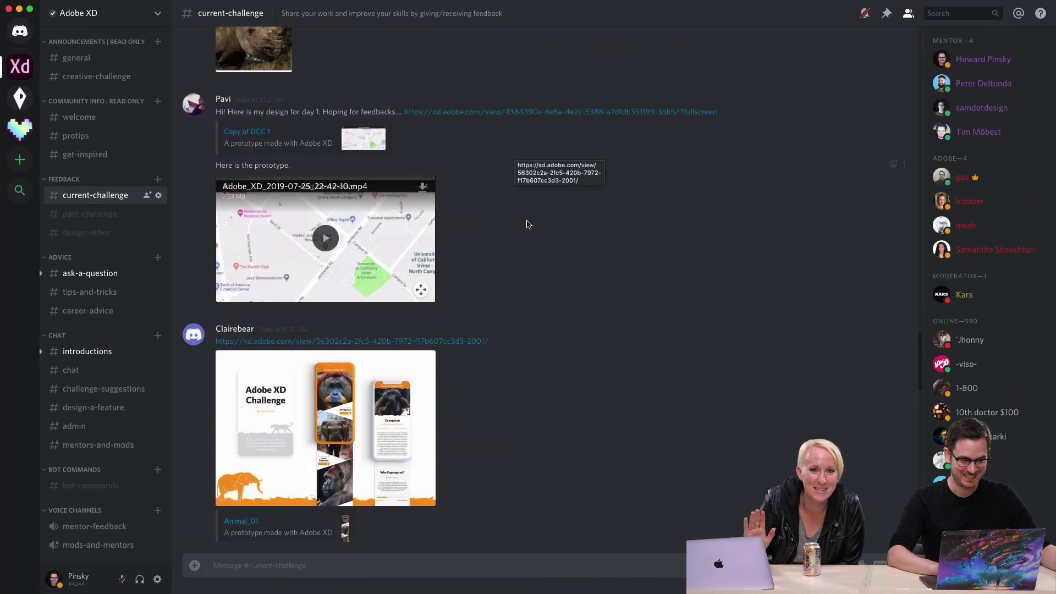
pyautogui.scroll(2, 528, 228)
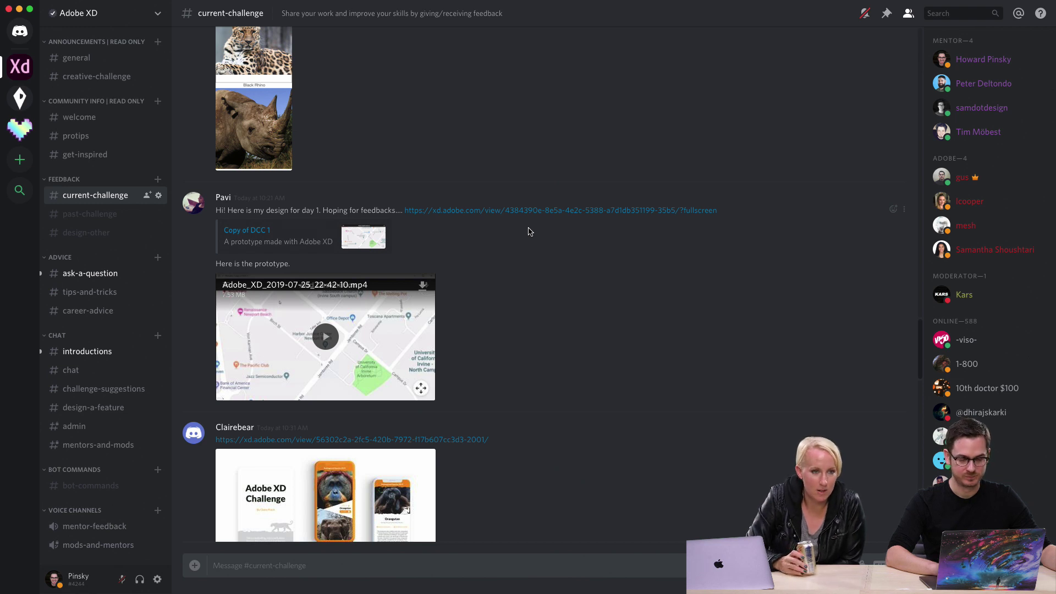
pyautogui.click(323, 338)
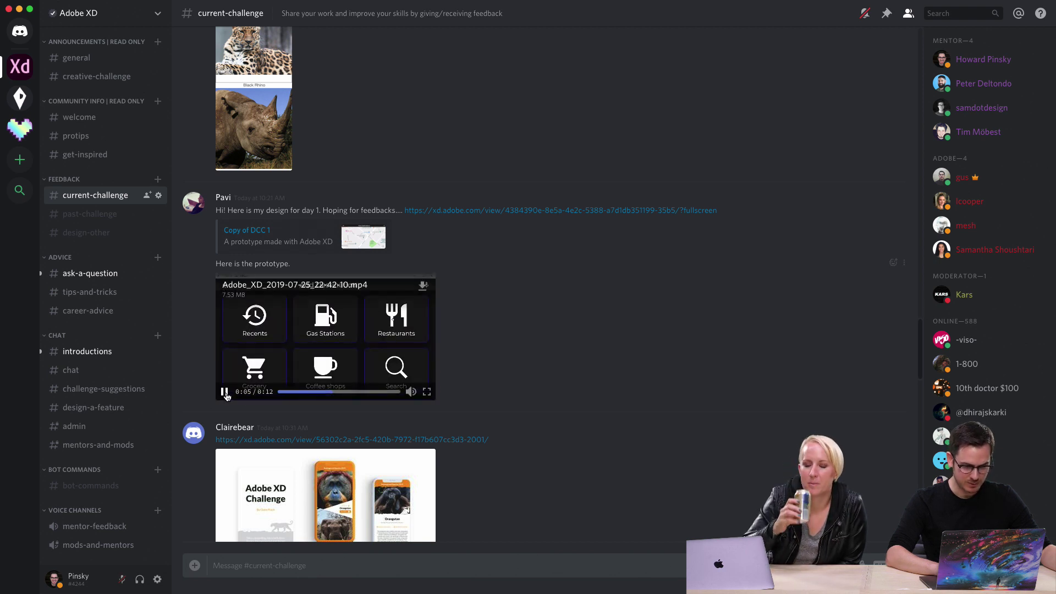
# Open the Copy of DCC 1 prototype from its Discord link, browse Restaurants under Add Destination, and start directions to Royal Indian Restaurant
pyautogui.click(500, 211)
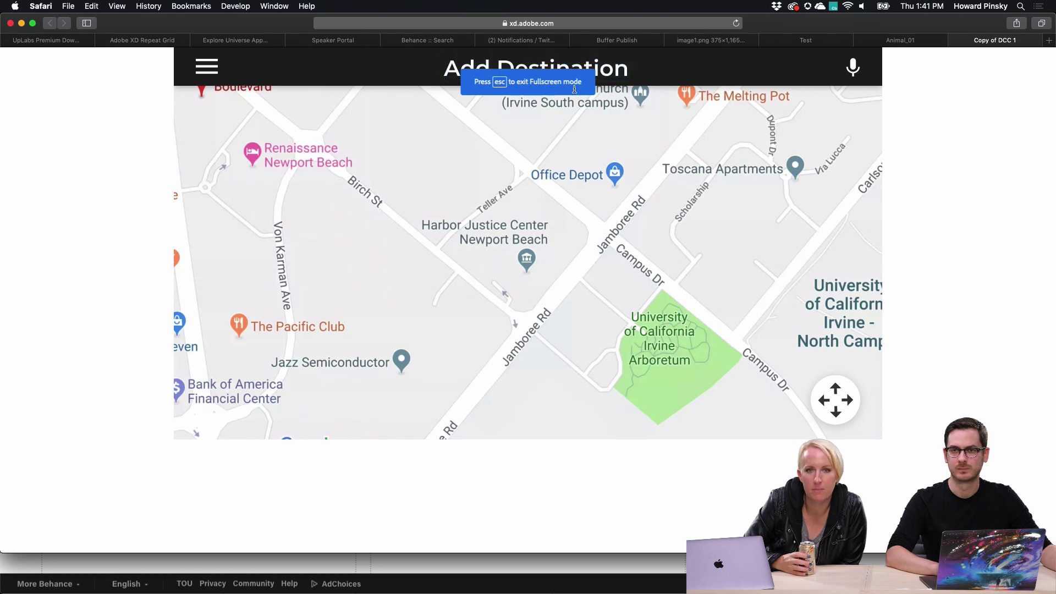
pyautogui.click(579, 70)
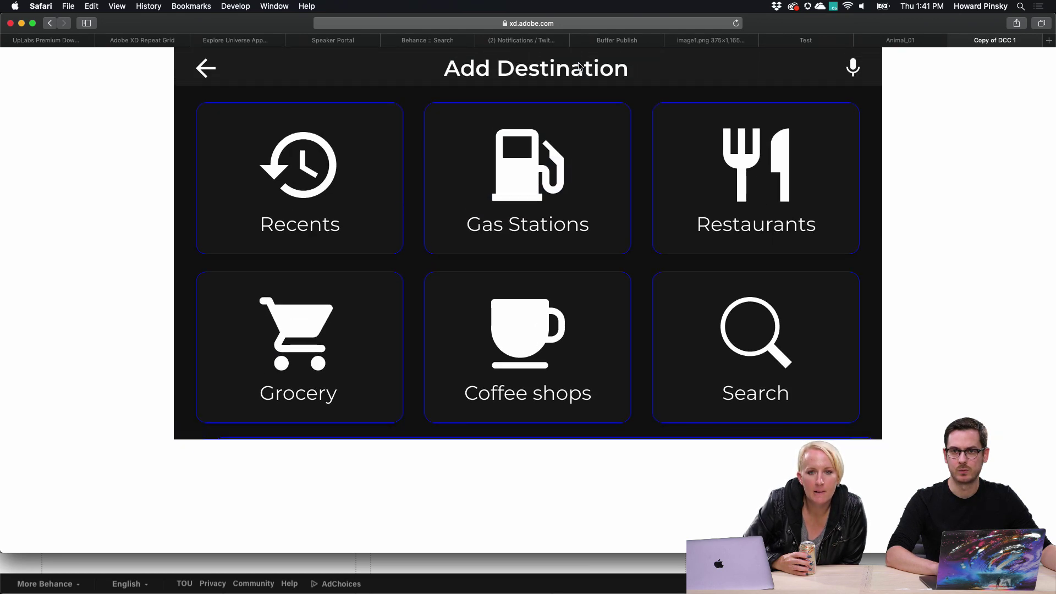
pyautogui.click(644, 139)
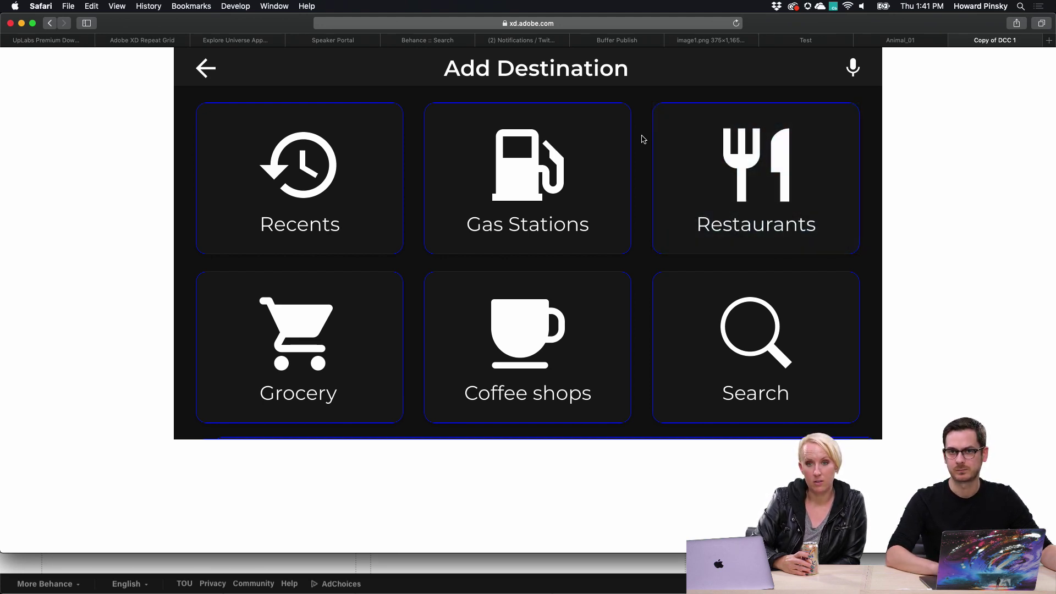
pyautogui.click(700, 147)
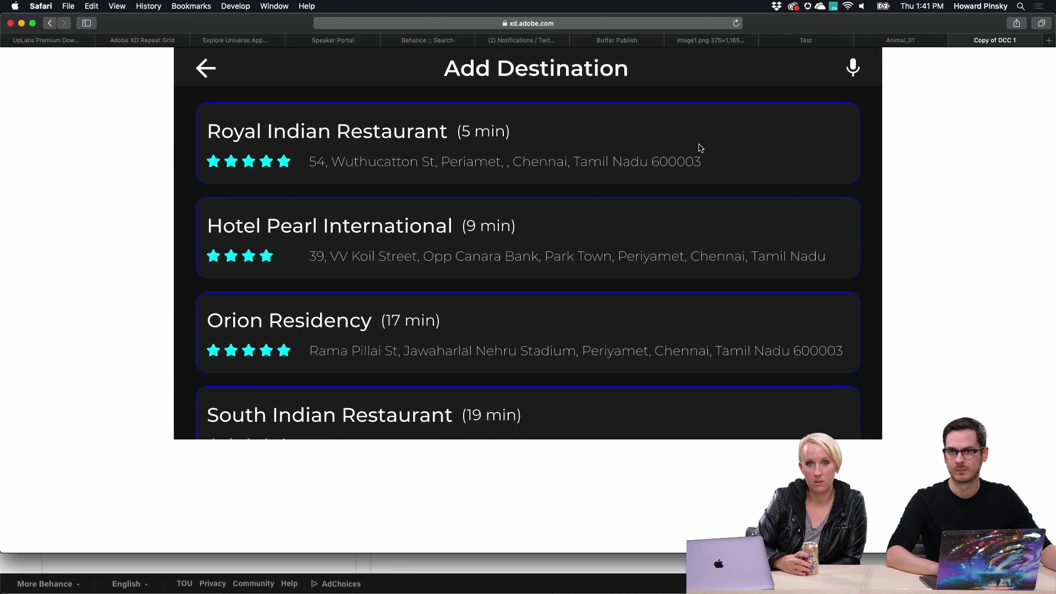
pyautogui.click(708, 99)
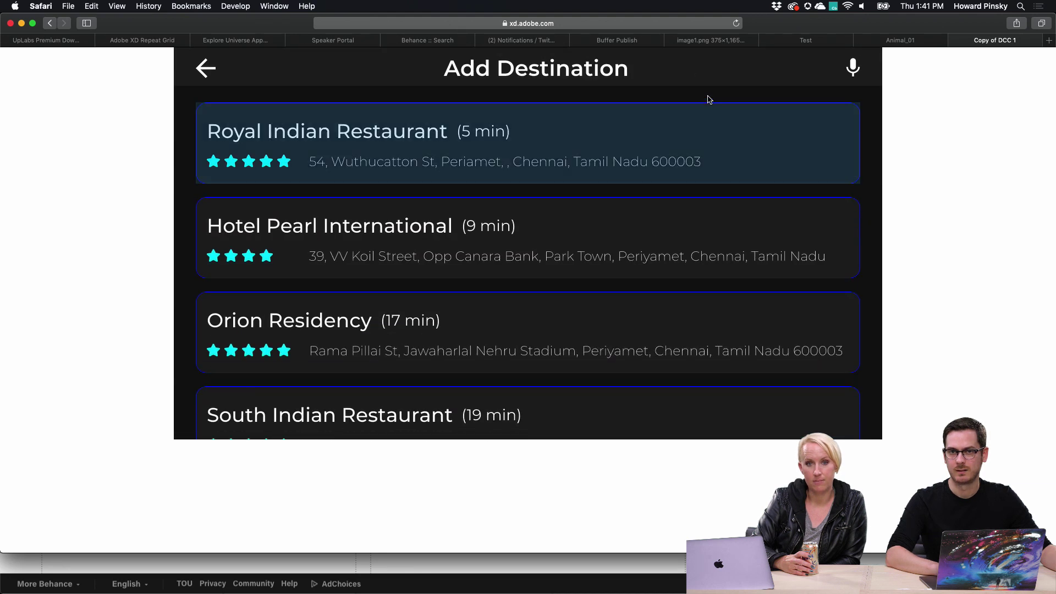
pyautogui.click(700, 146)
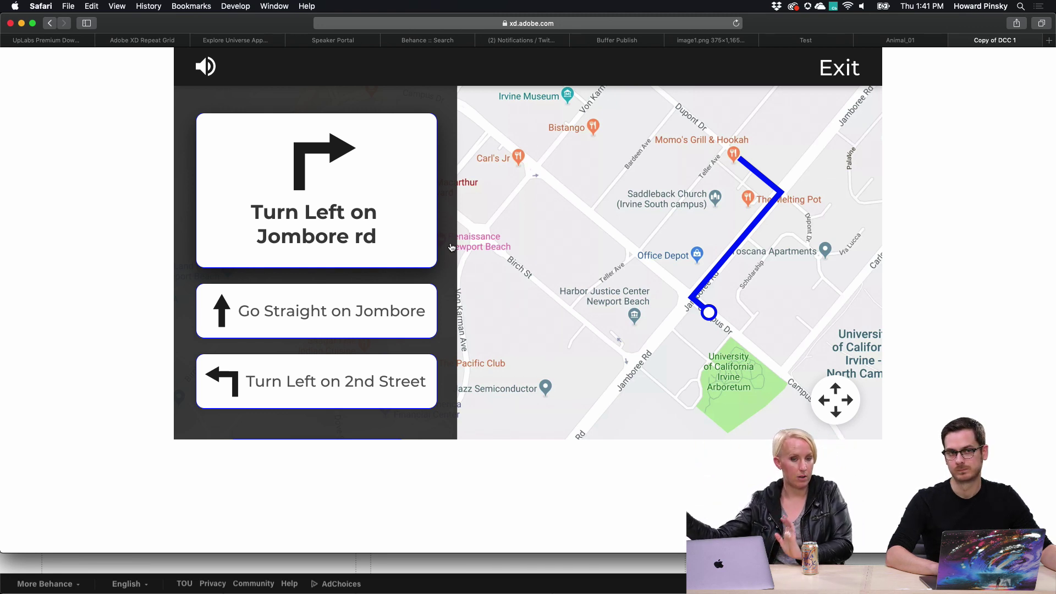
# Restart the Royal Indian Restaurant route from the destination list and advance the turn-by-turn directions to Go Straight on Jombore Rd
pyautogui.click(312, 141)
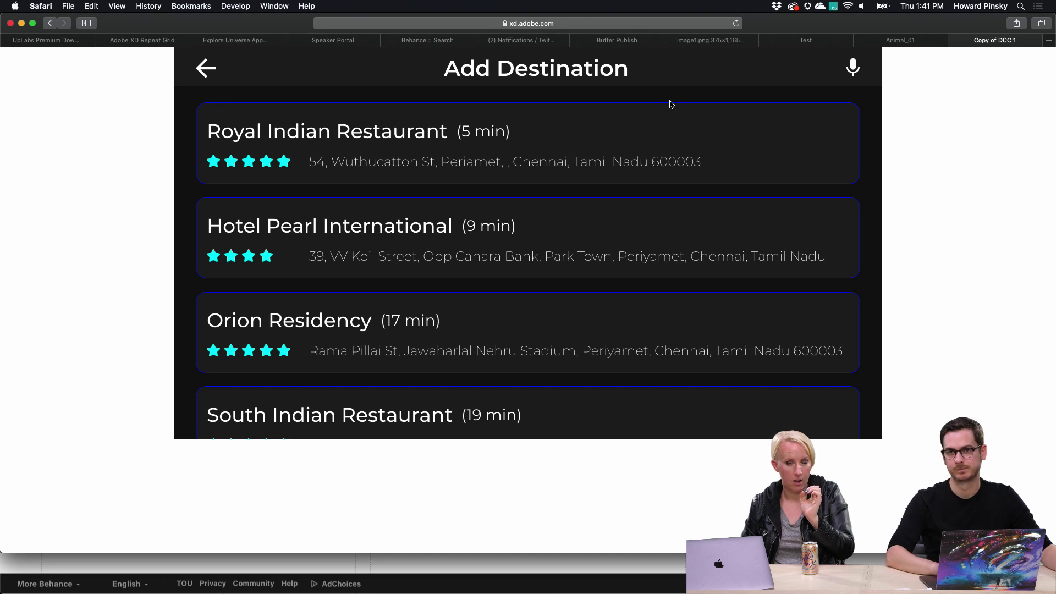
pyautogui.click(672, 138)
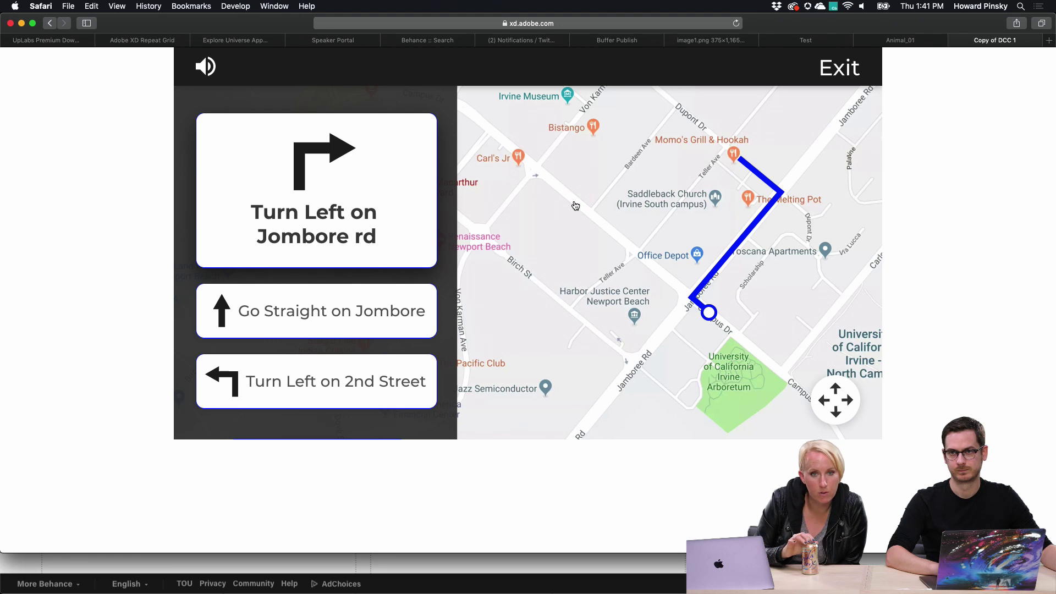
pyautogui.click(576, 205)
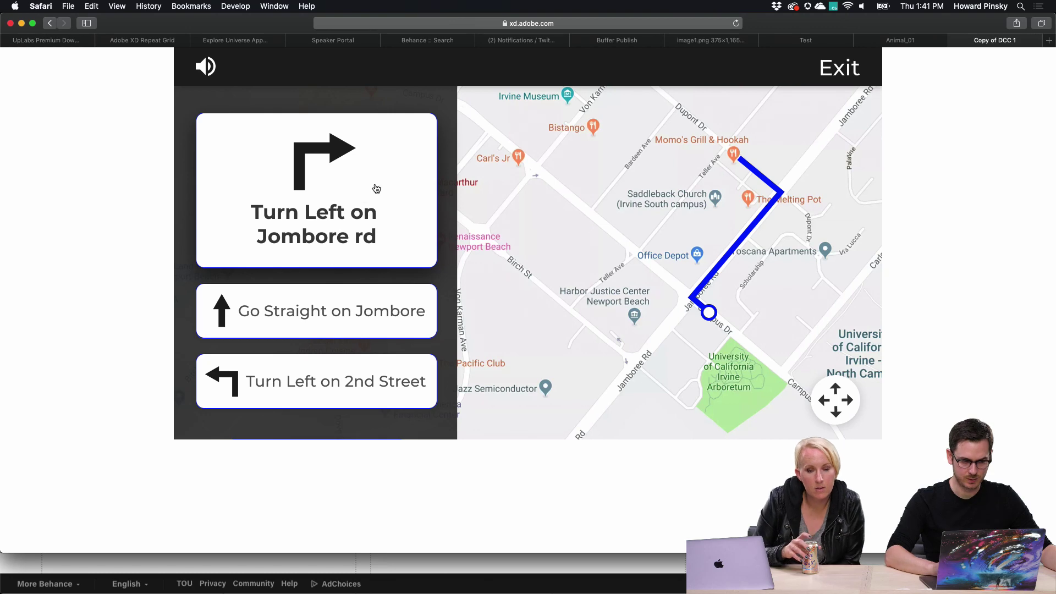
pyautogui.click(374, 189)
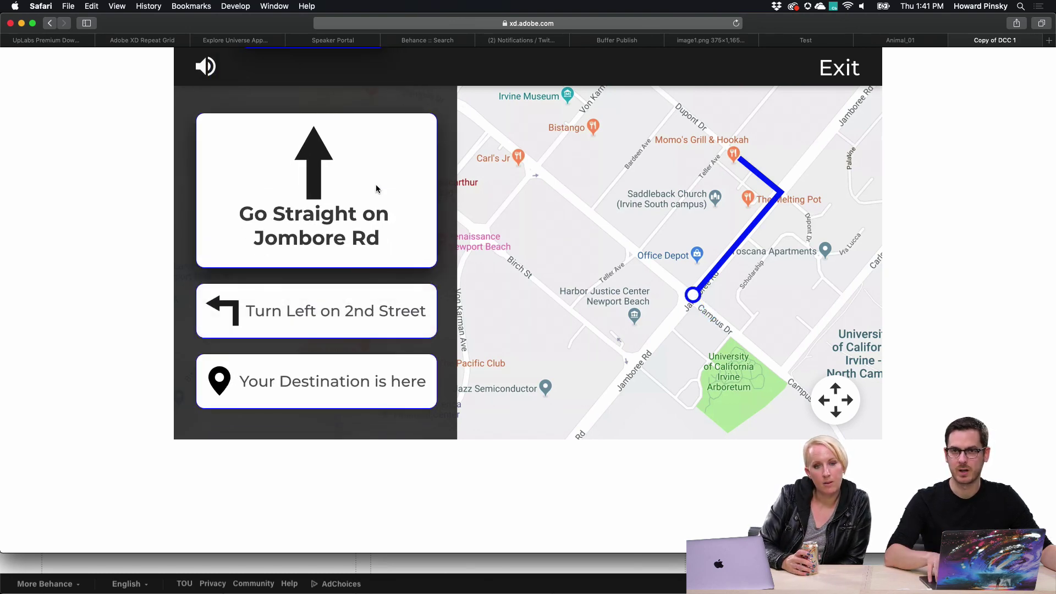
pyautogui.click(376, 189)
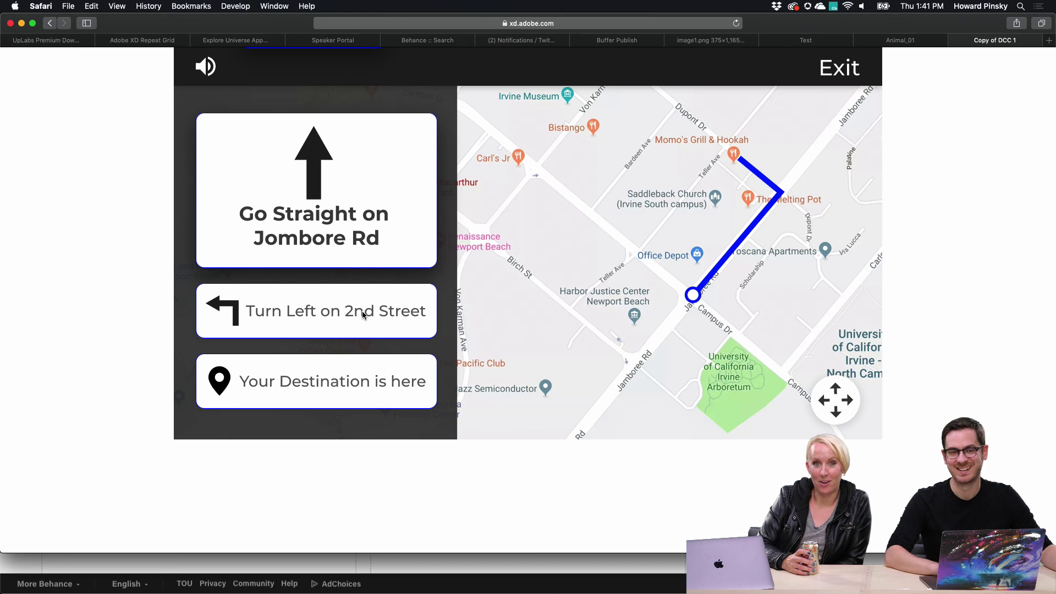
# Switch back to Discord, enlarge the Amur Leopard and Black Rhino image in the Challenge 2 post twice, and close it
pyautogui.press('super+Tab')
pyautogui.scroll(3, 482, 201)
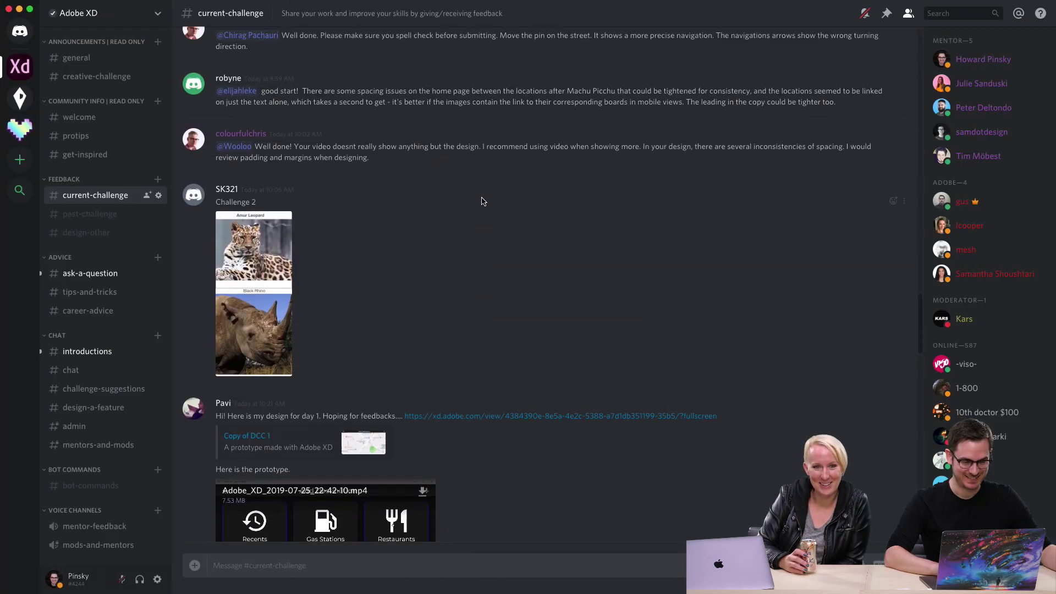
pyautogui.click(266, 297)
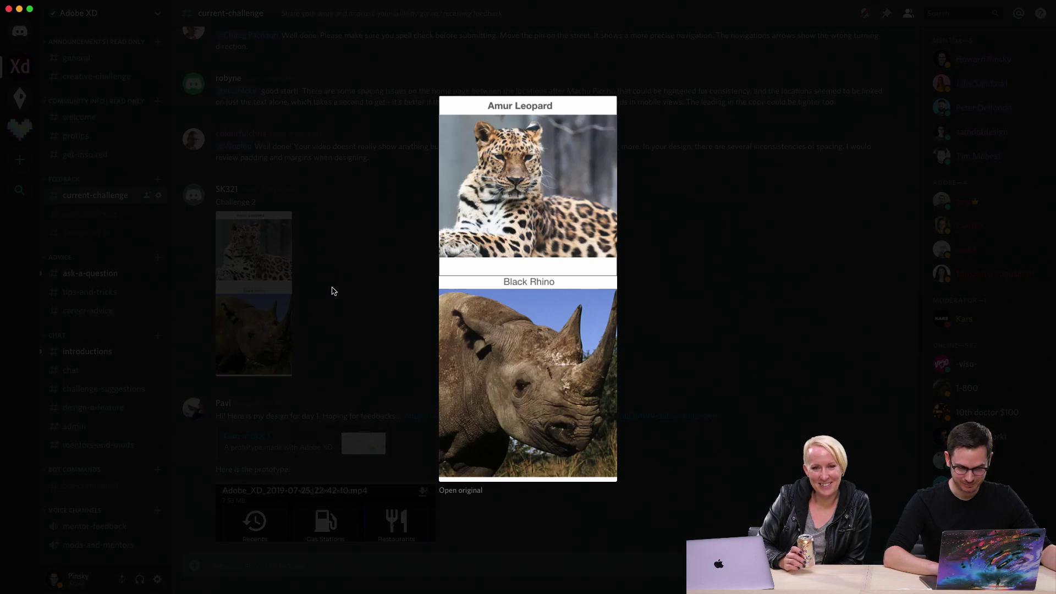
pyautogui.click(358, 262)
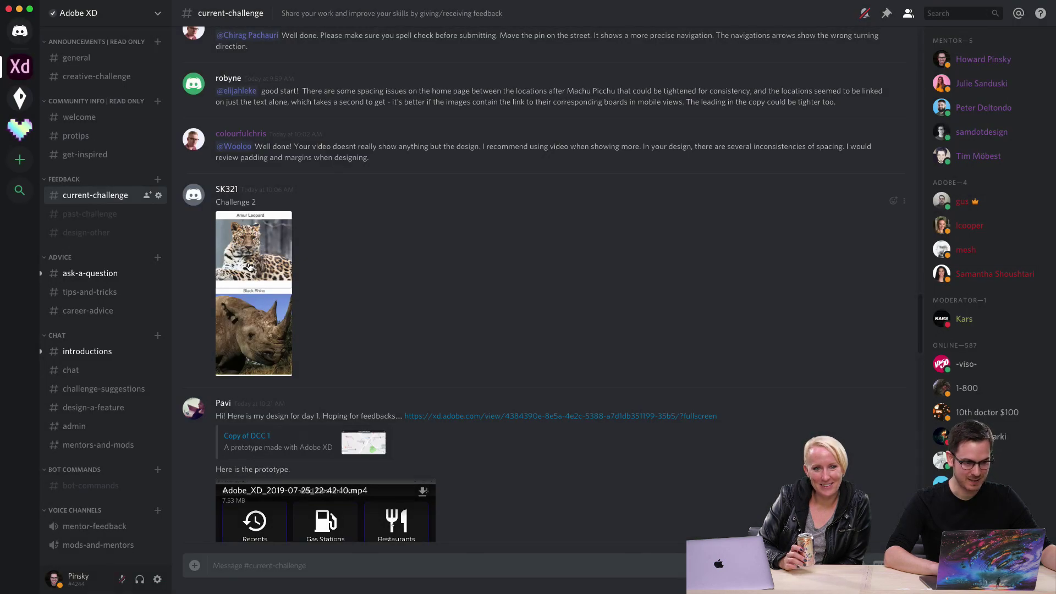
pyautogui.click(249, 267)
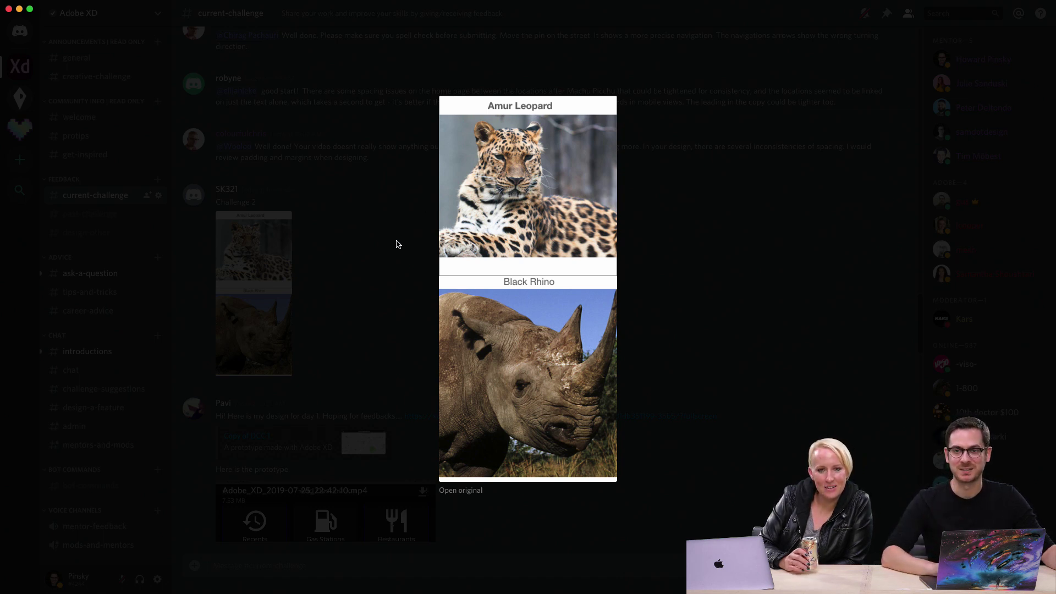
pyautogui.click(396, 240)
# Find the day 2 Endangered Species post earlier in the channel, watch Day_2_Video.mp4 in full screen, and exit the player
pyautogui.scroll(5, 396, 240)
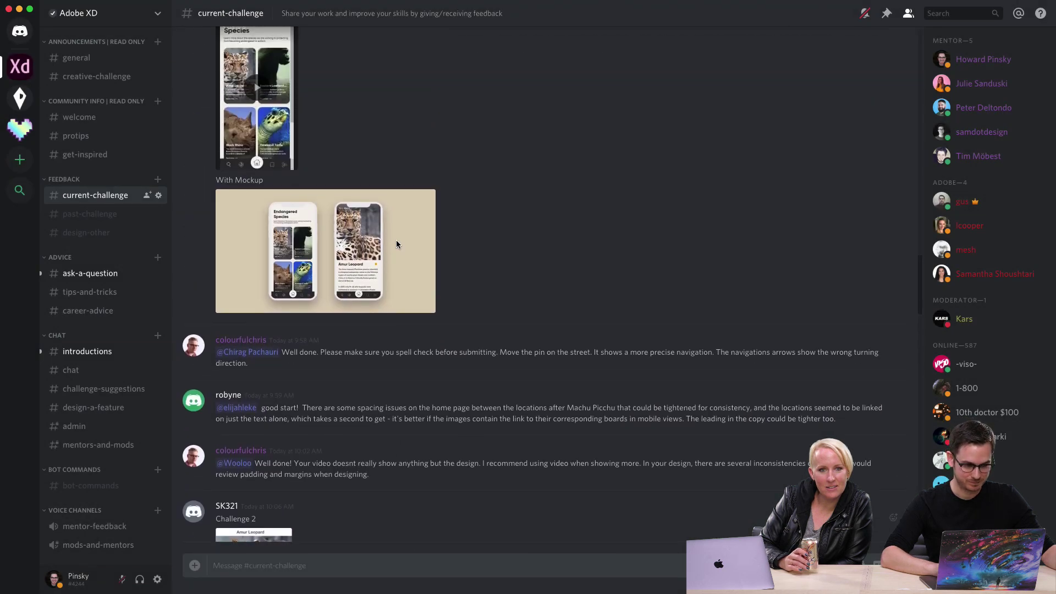
pyautogui.scroll(2, 395, 243)
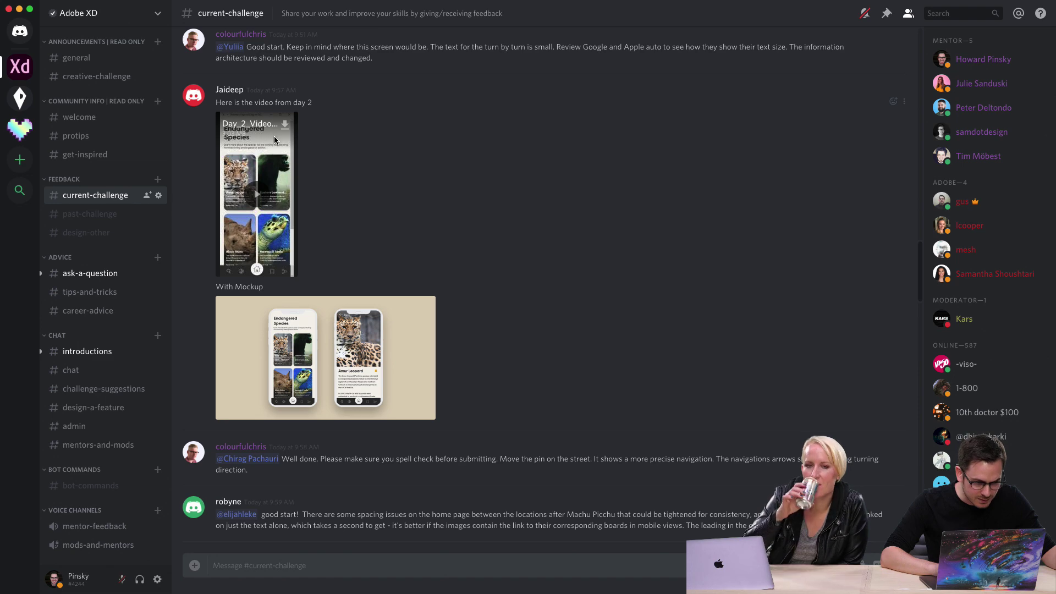
pyautogui.click(258, 194)
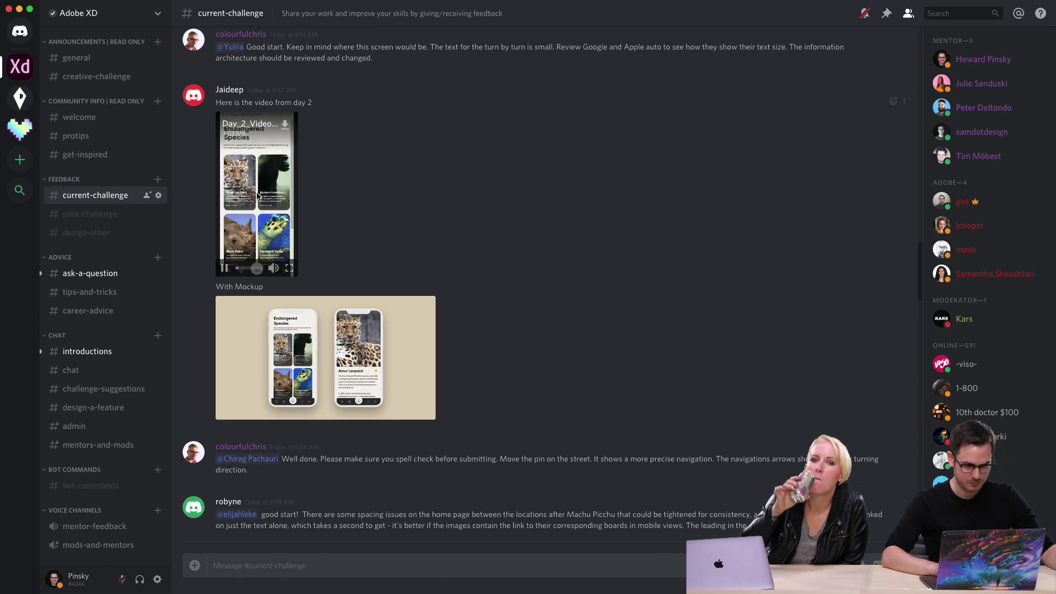
pyautogui.click(289, 268)
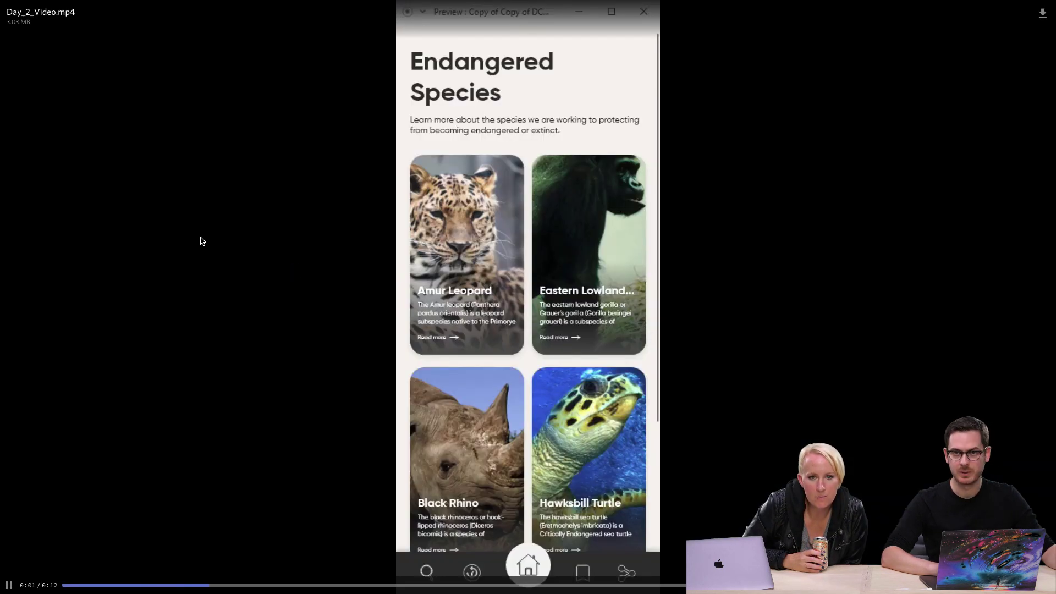
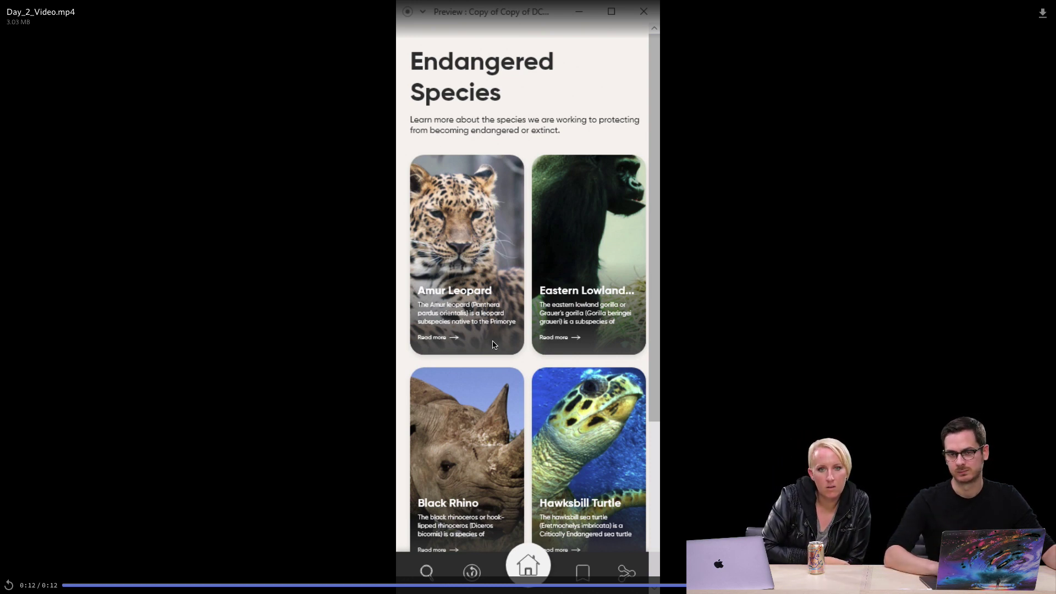
pyautogui.press('Escape')
# Open the Banker Horses prototype from its post further up the channel and review its Wild Horses of North Carolina home page
pyautogui.scroll(5, 492, 345)
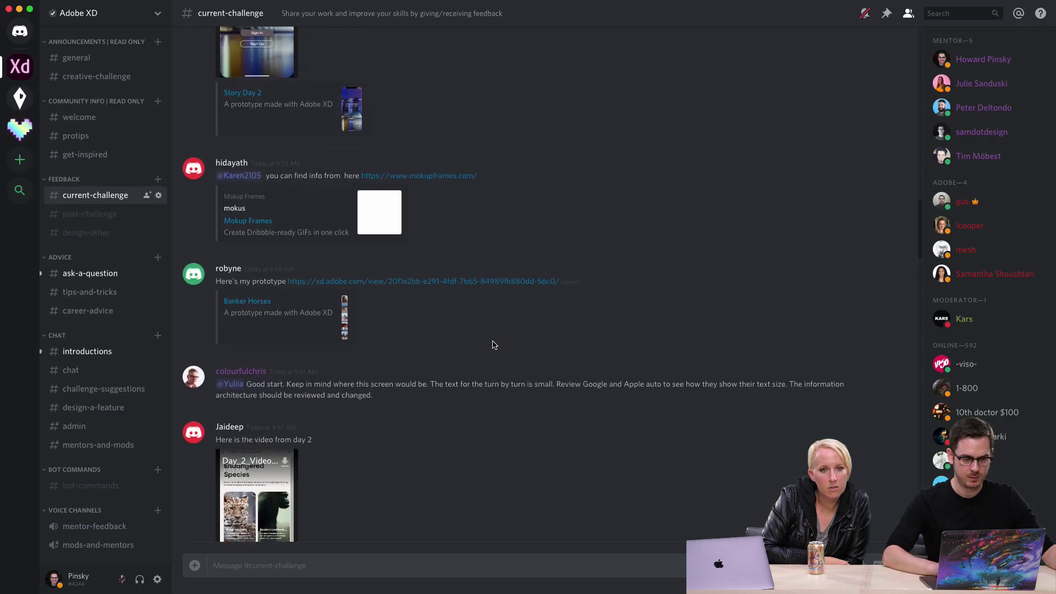
pyautogui.click(396, 287)
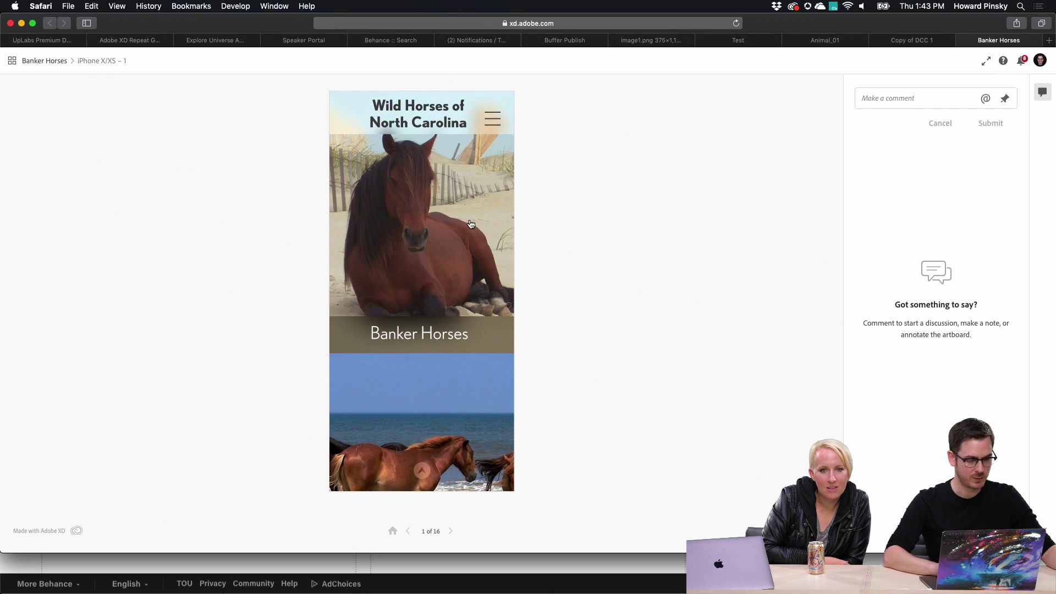
pyautogui.scroll(-10, 470, 223)
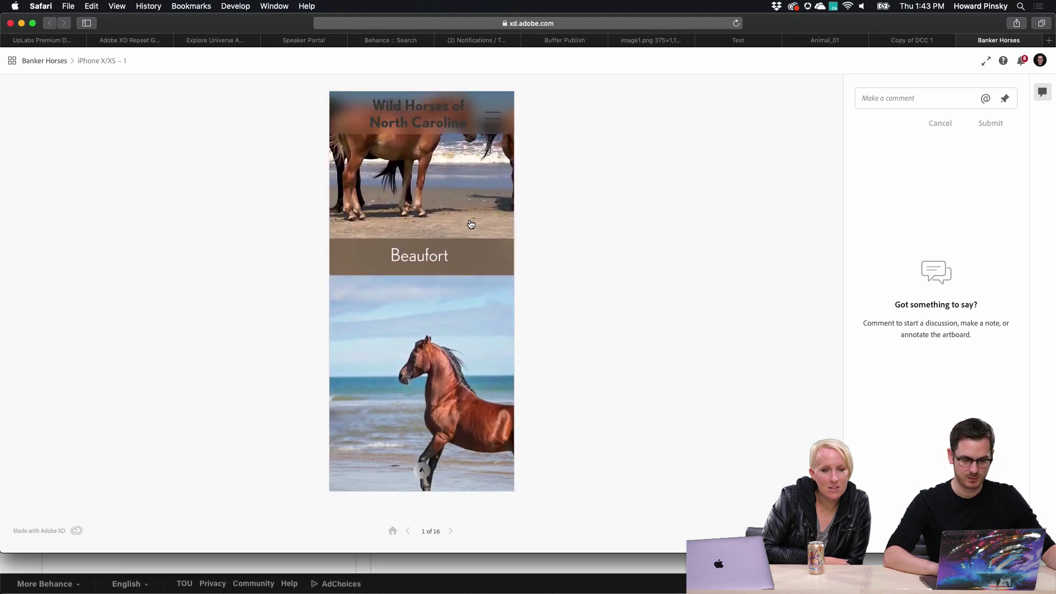
pyautogui.scroll(-10, 471, 224)
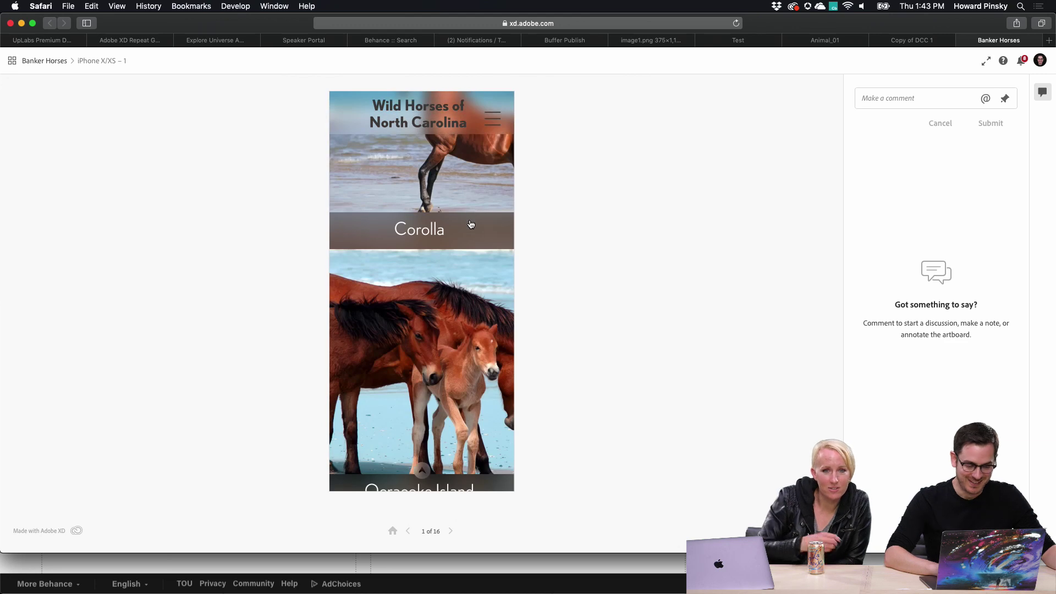
pyautogui.scroll(-3, 471, 223)
pyautogui.scroll(6, 471, 224)
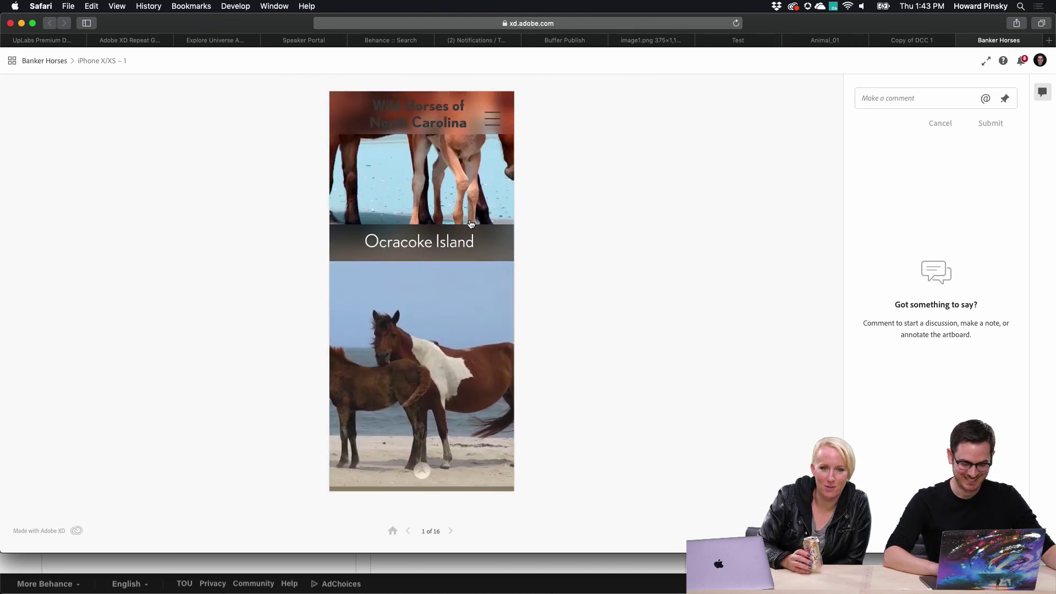
pyautogui.scroll(10, 471, 224)
# Open the Banker Horses page from the home page and review its article down to the Learn More section
pyautogui.click(471, 218)
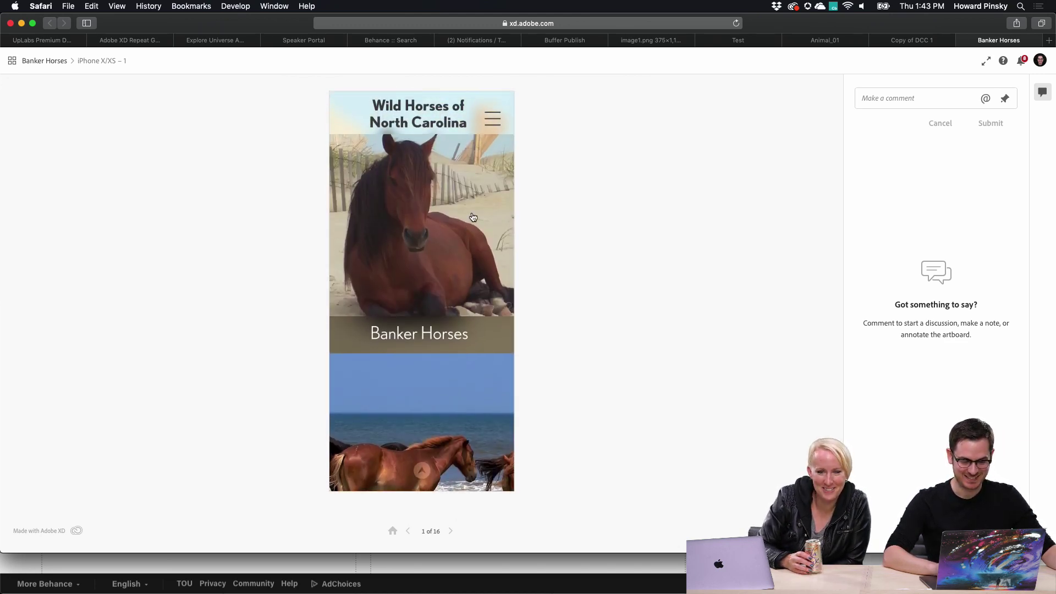
pyautogui.scroll(-10, 445, 290)
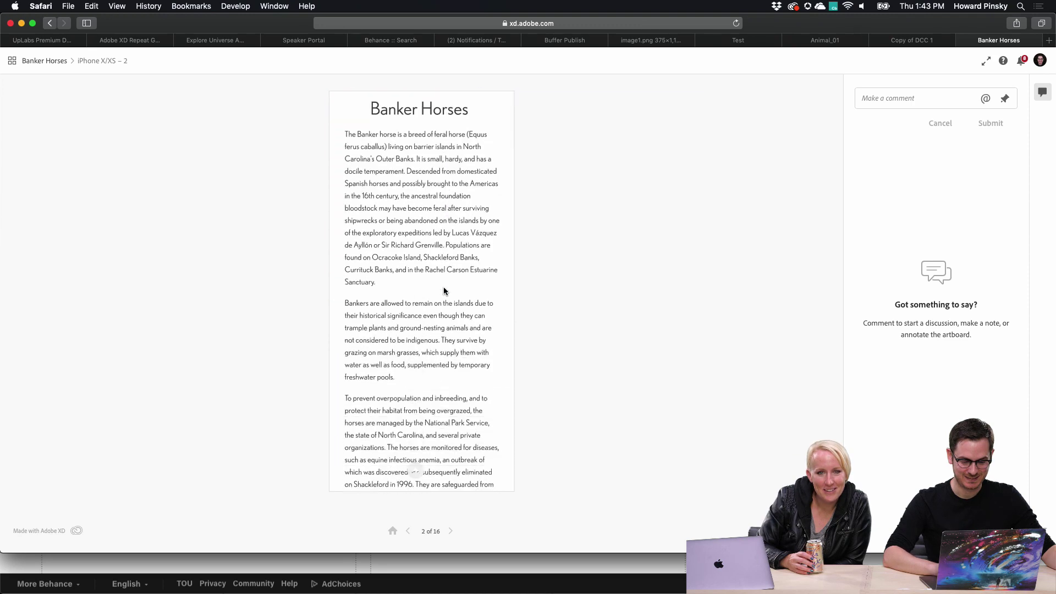
pyautogui.scroll(-3, 445, 290)
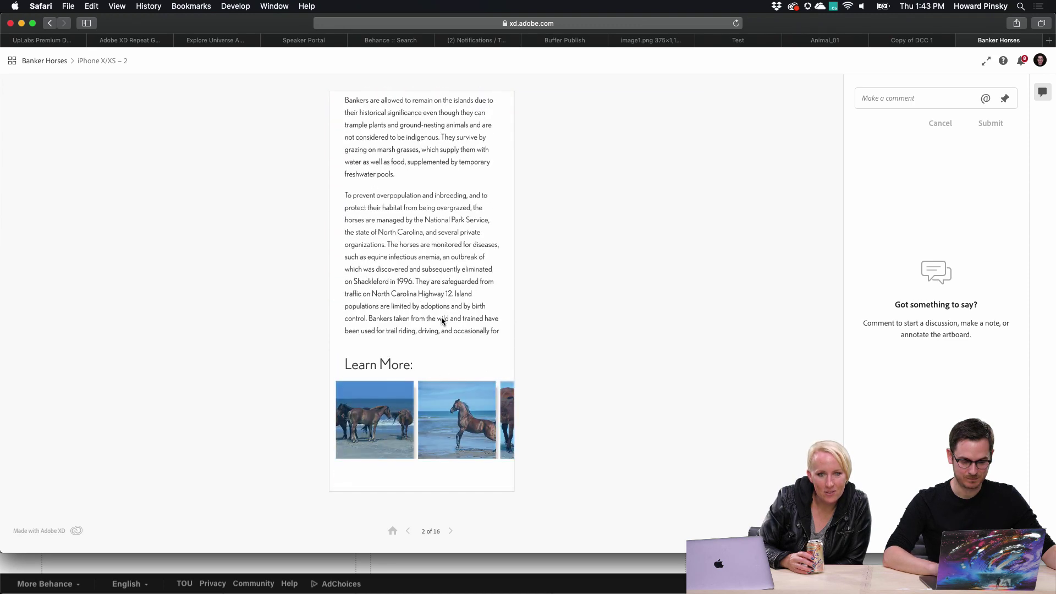
# Open the Corolla page from Learn More, review its text to the end, and follow the second Learn More image there
pyautogui.click(454, 402)
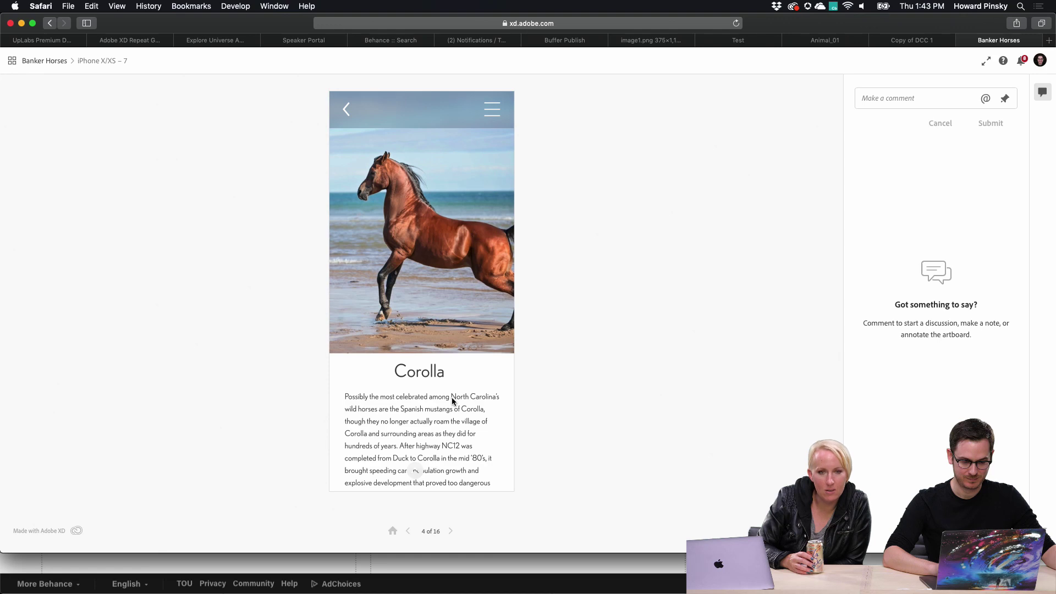
pyautogui.scroll(-4, 453, 401)
pyautogui.scroll(-8, 452, 405)
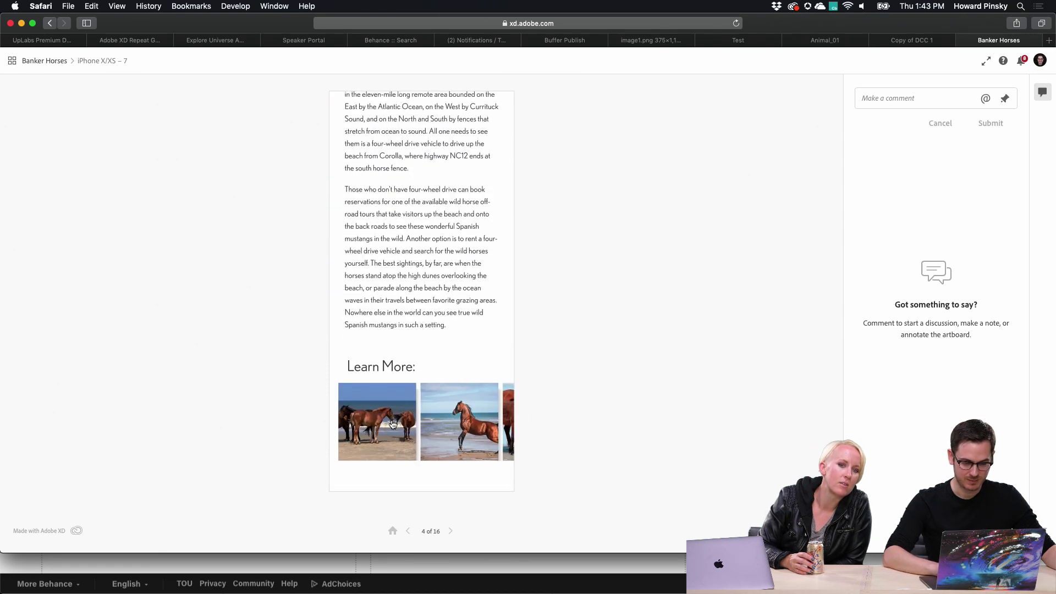
pyautogui.click(479, 421)
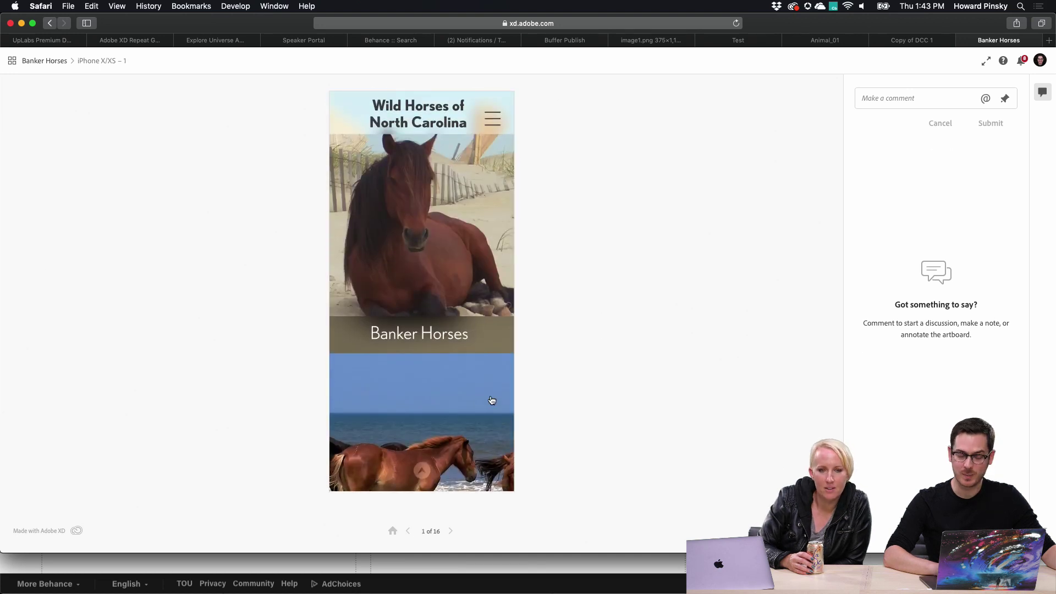
# Open the prototype's navigation menu, return through Home, and review the home page down to Shackleford Bank
pyautogui.click(493, 119)
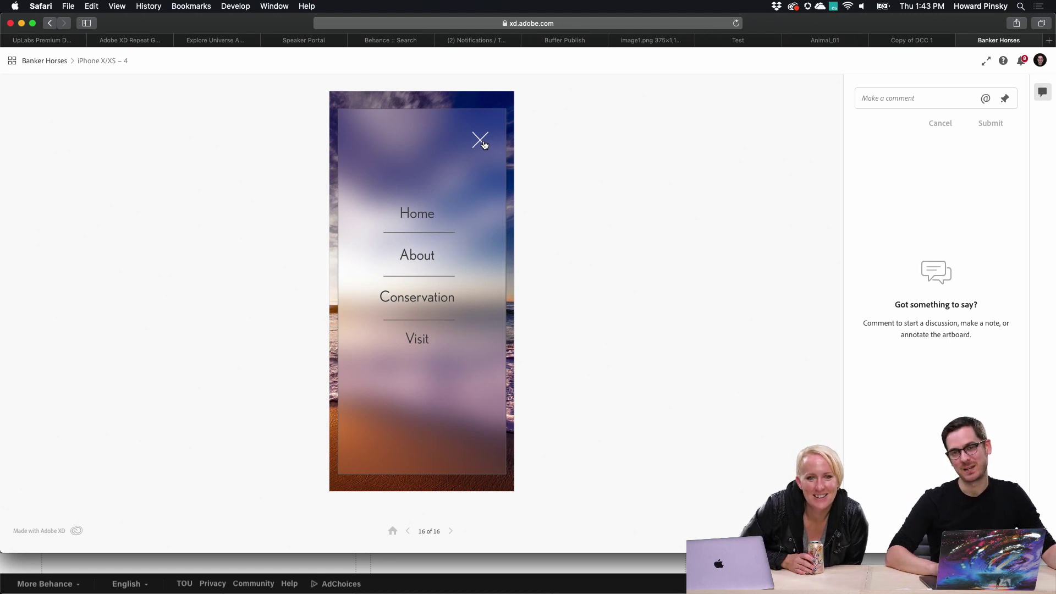
pyautogui.click(427, 181)
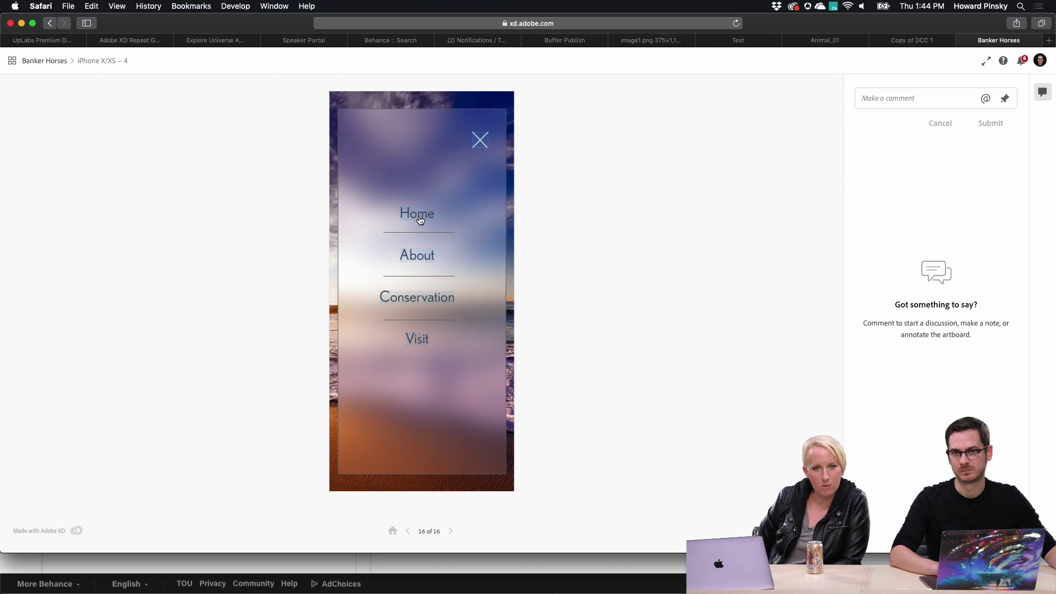
pyautogui.click(422, 203)
pyautogui.scroll(-15, 420, 220)
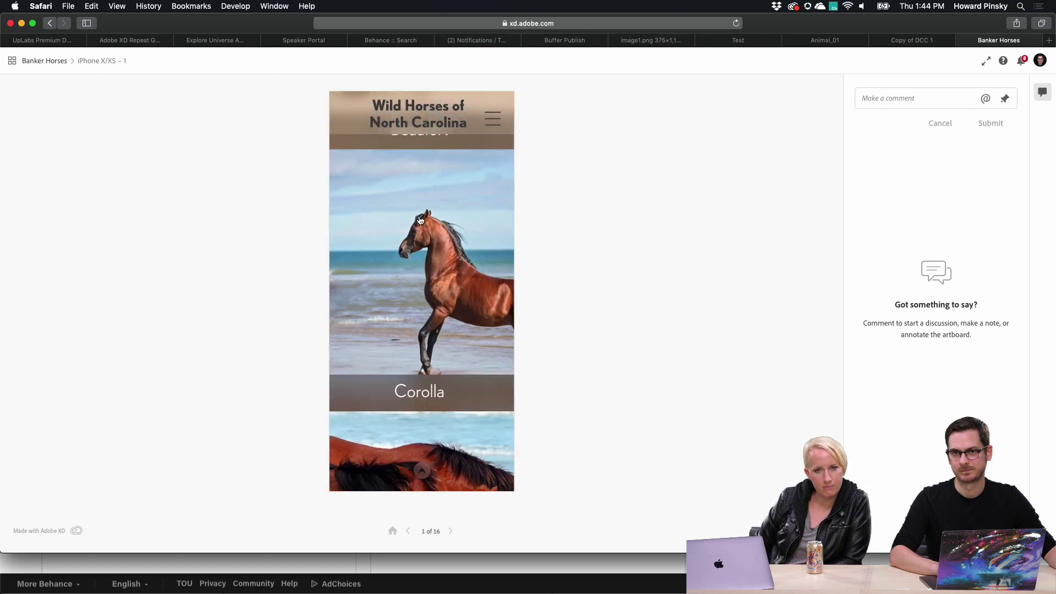
pyautogui.scroll(-5, 420, 219)
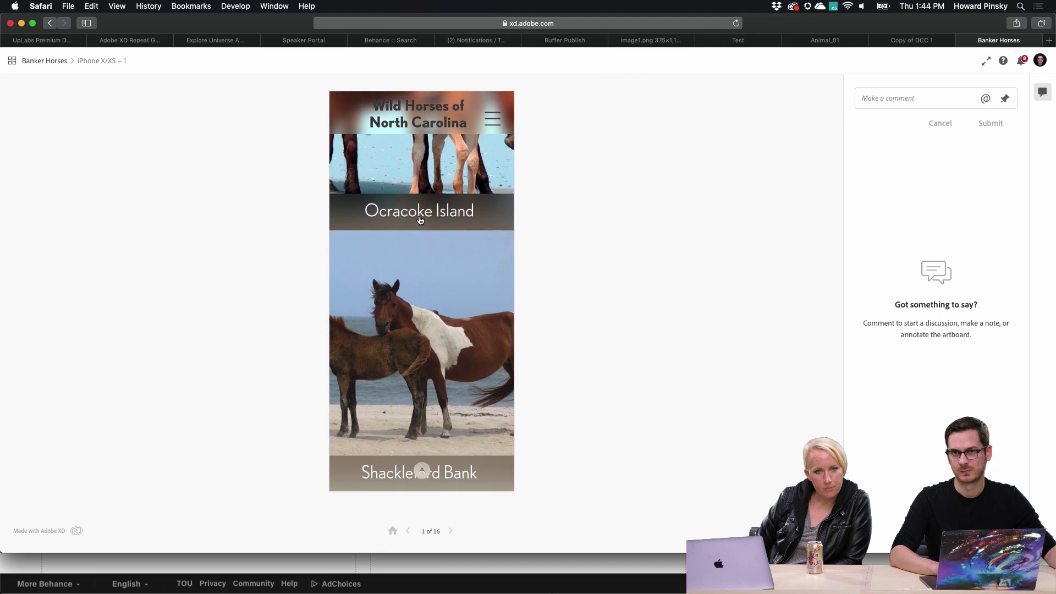
# Switch back to Discord and open the Story Day 2 tourism prototype from its post further up the current-challenge channel
pyautogui.hotkey('ctrl', 'Right')
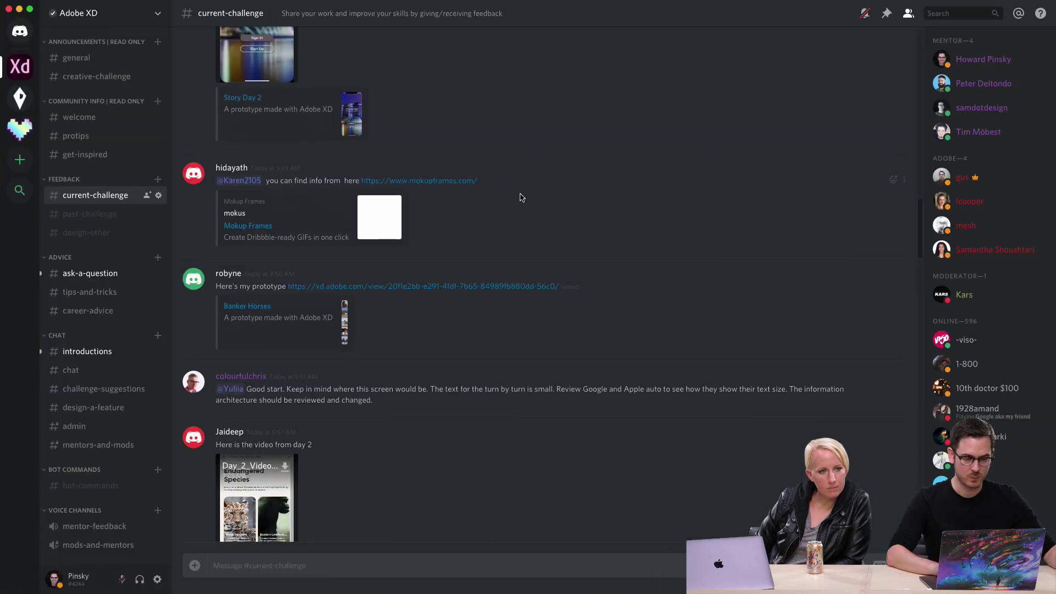
pyautogui.scroll(4, 519, 198)
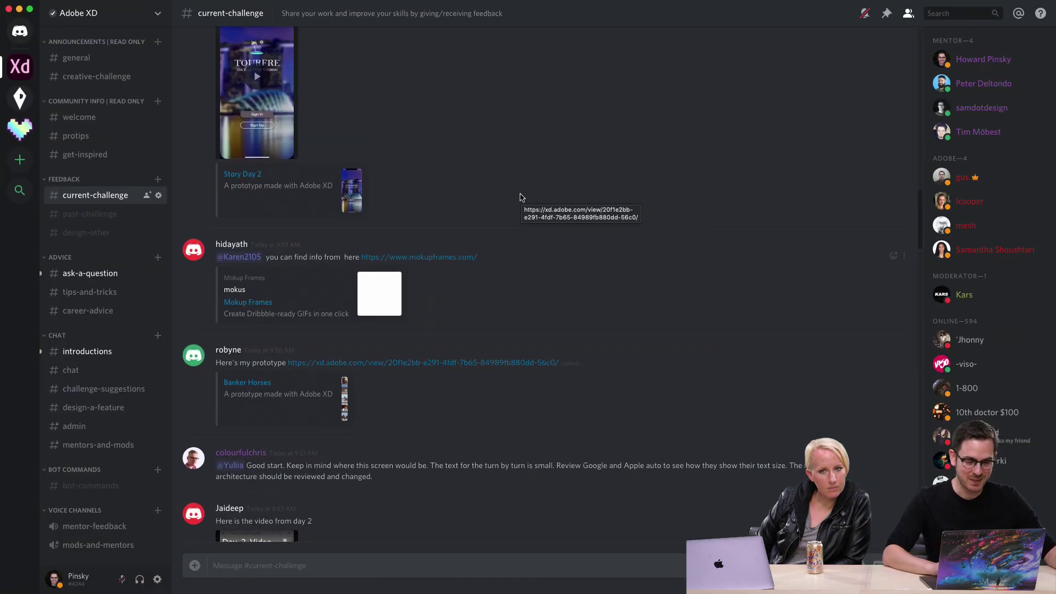
pyautogui.scroll(5, 544, 195)
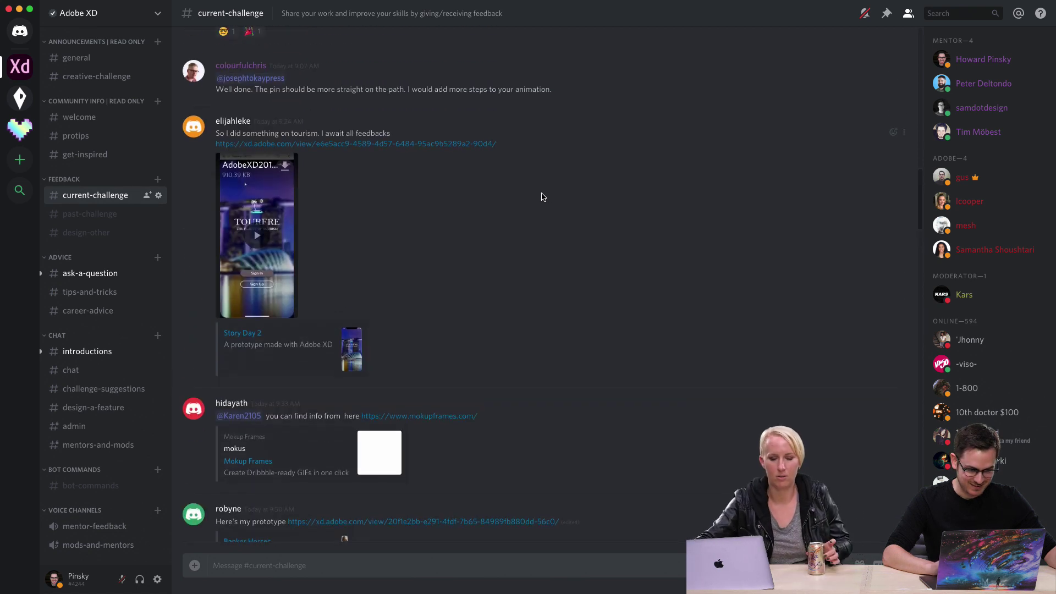
pyautogui.click(339, 156)
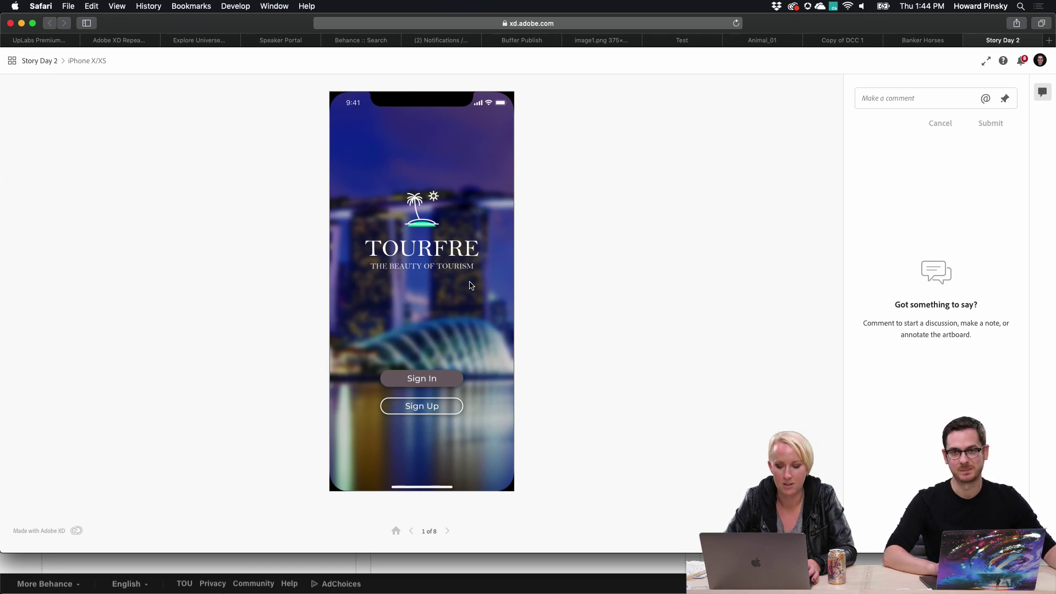
# Enter the TOURFRE prototype through Sign In and review its Explore screen from The Blue Lagoon, Iceland down past Stonehenge, England
pyautogui.click(471, 285)
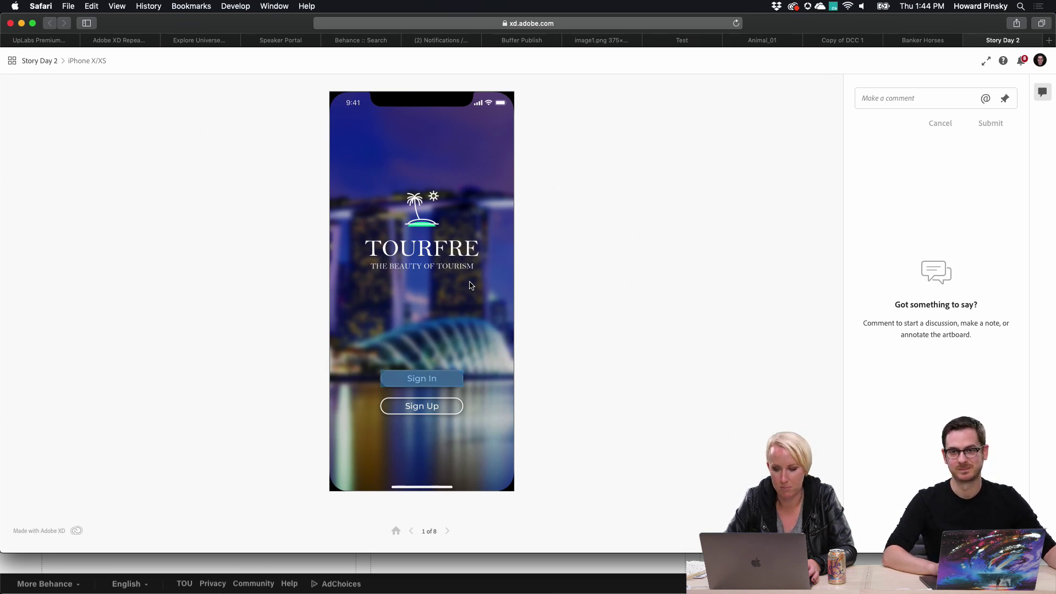
pyautogui.click(432, 377)
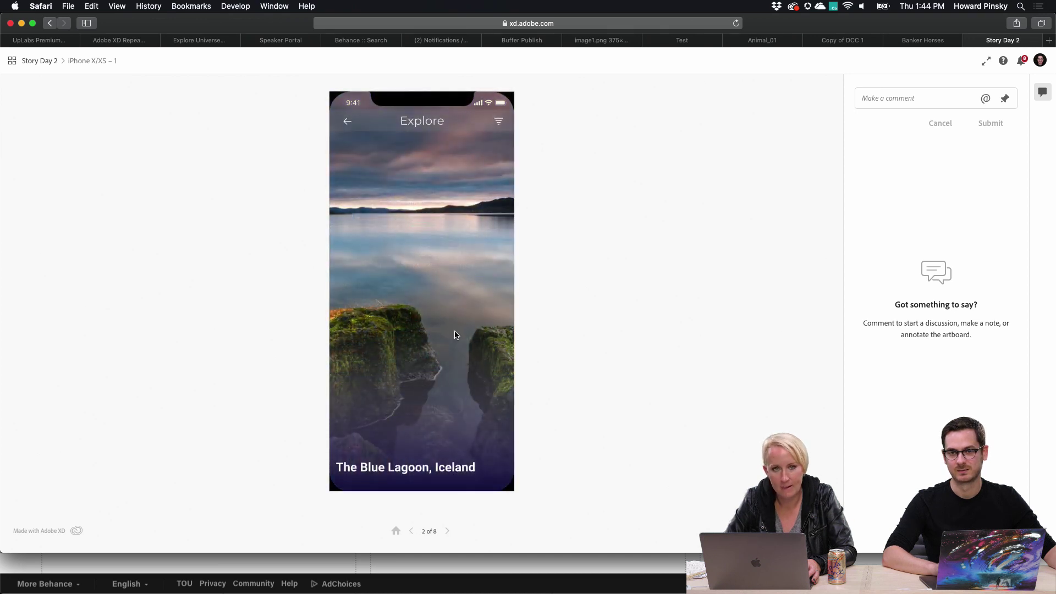
pyautogui.scroll(-10, 457, 333)
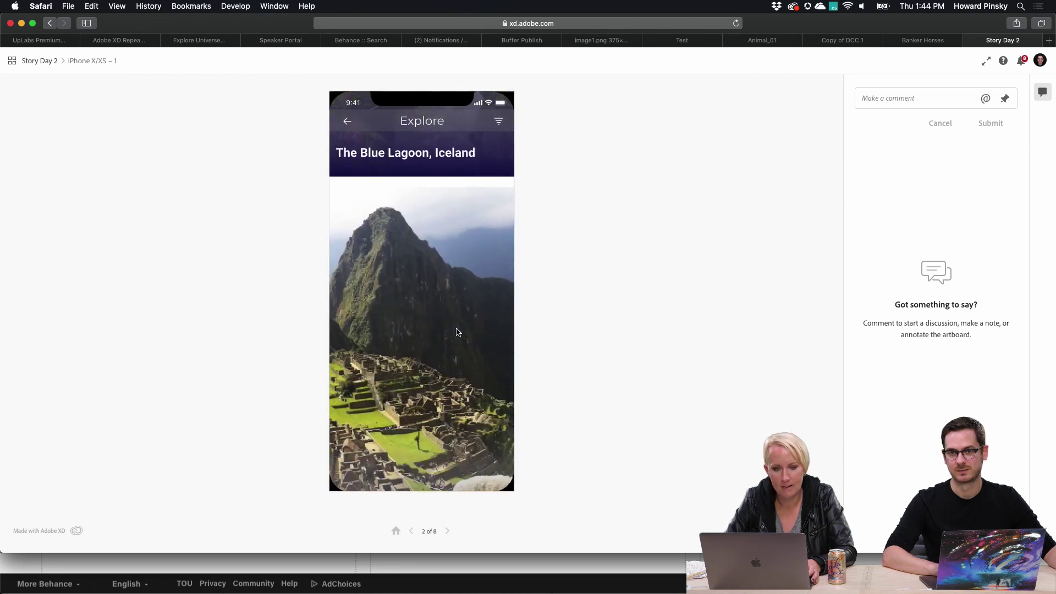
pyautogui.scroll(-10, 456, 332)
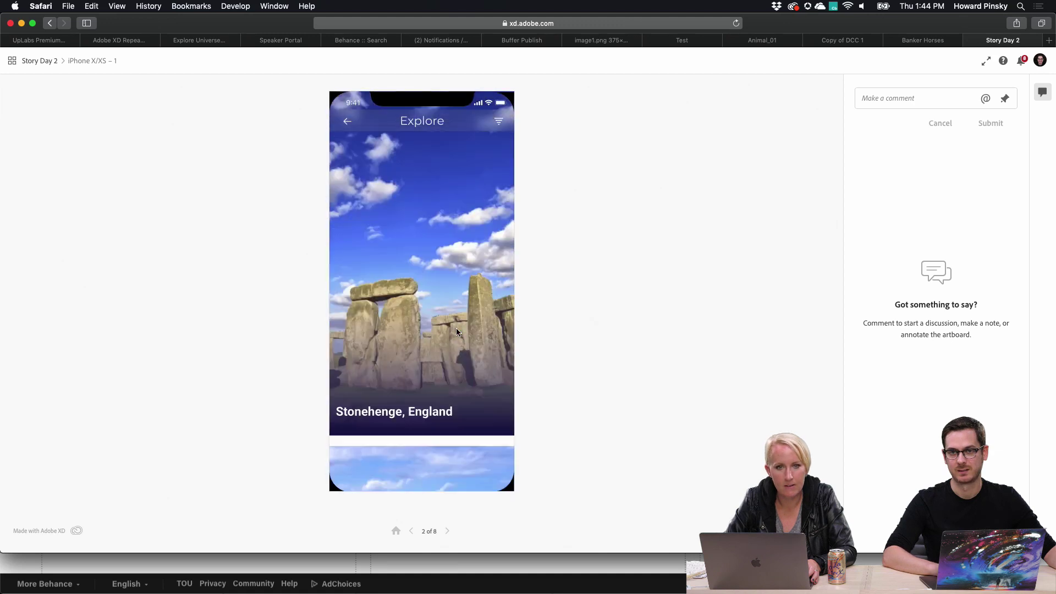
pyautogui.scroll(15, 457, 332)
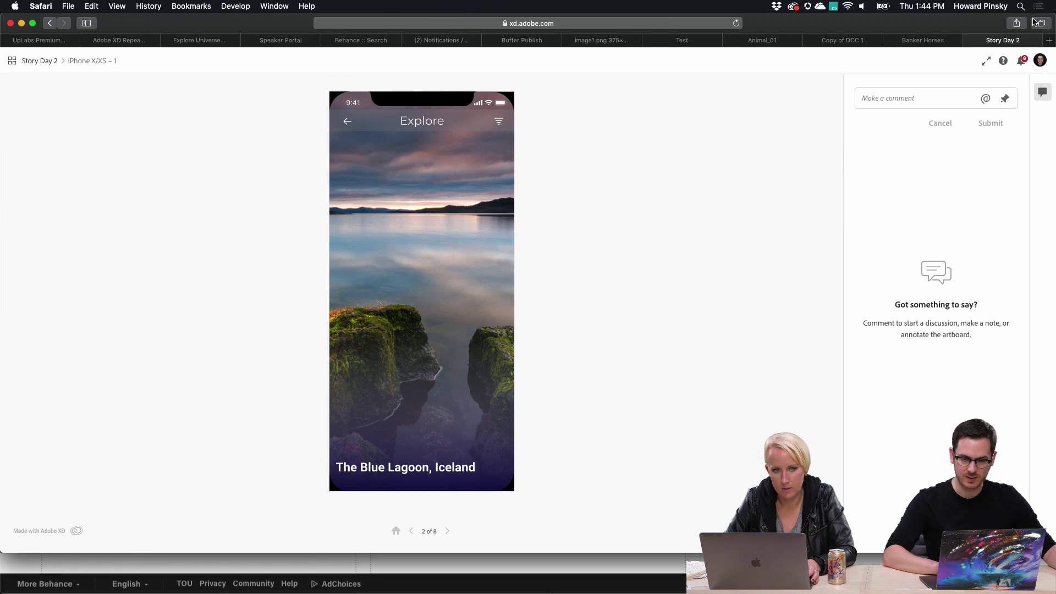
# Leave the Story Day 2 prototype, return to the Discord channel, and open the DCC 2 prototype from its earlier post
pyautogui.click(971, 42)
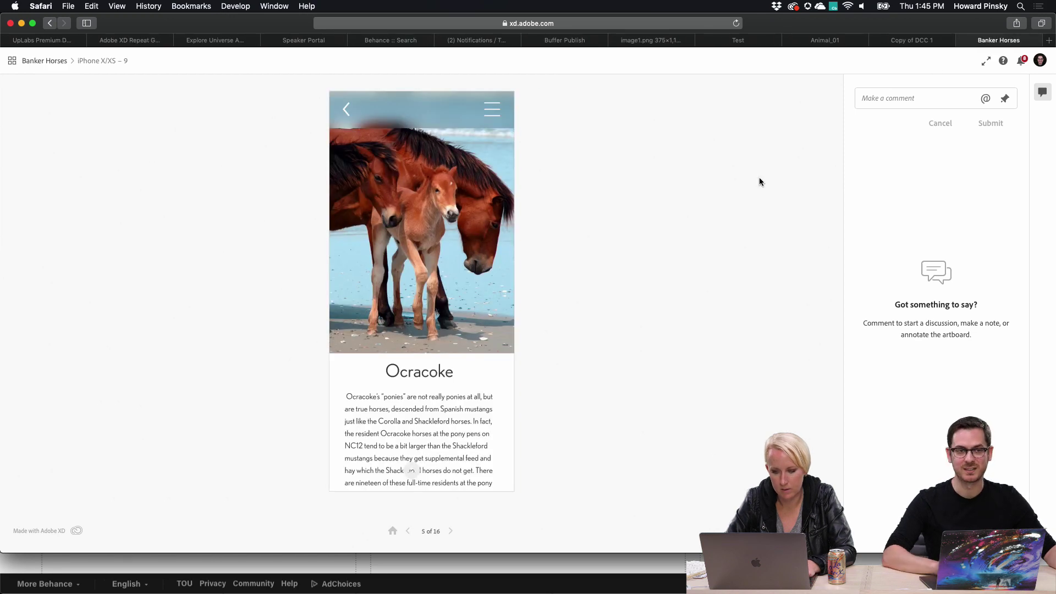
pyautogui.press('super+Tab')
pyautogui.scroll(15, 681, 173)
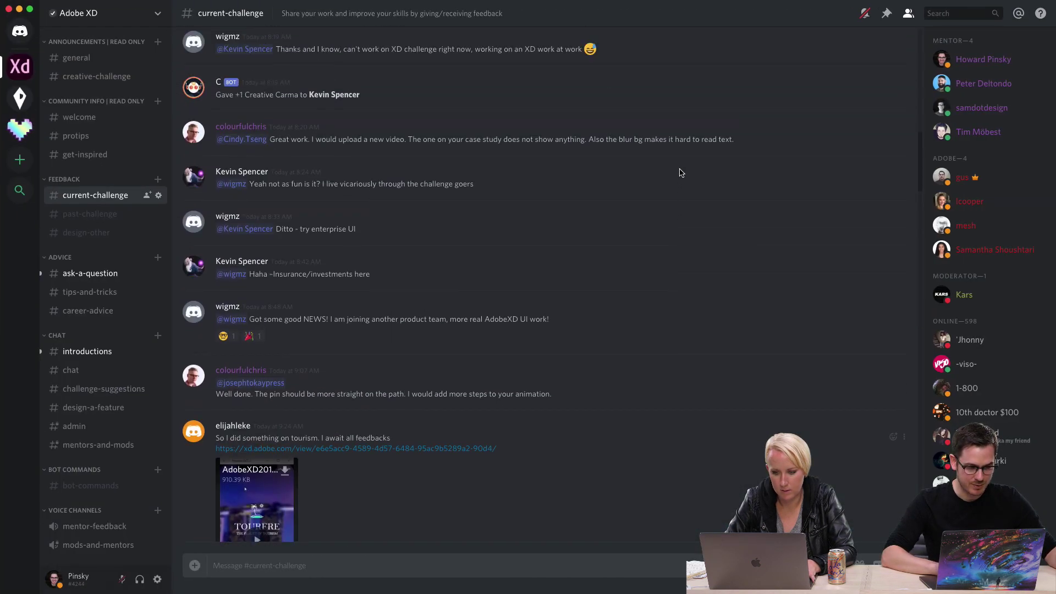
pyautogui.scroll(3, 631, 181)
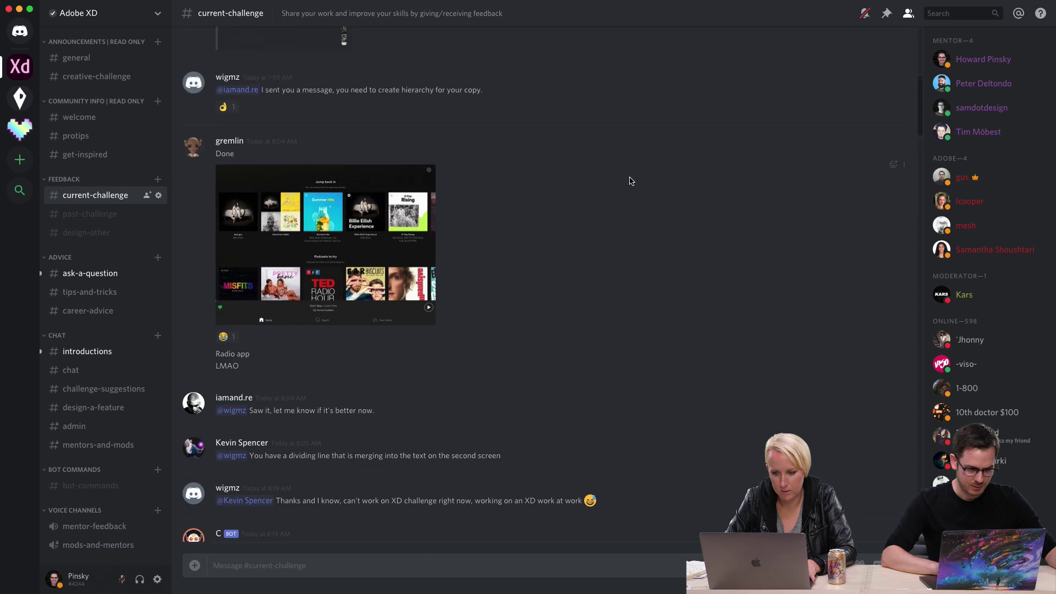
pyautogui.scroll(10, 631, 181)
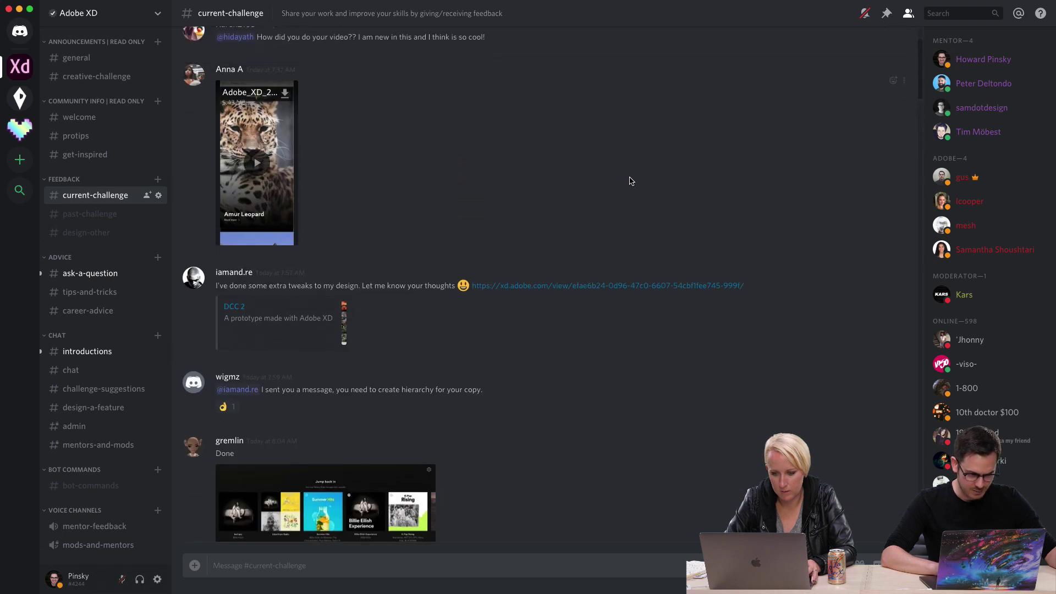
pyautogui.scroll(1, 454, 175)
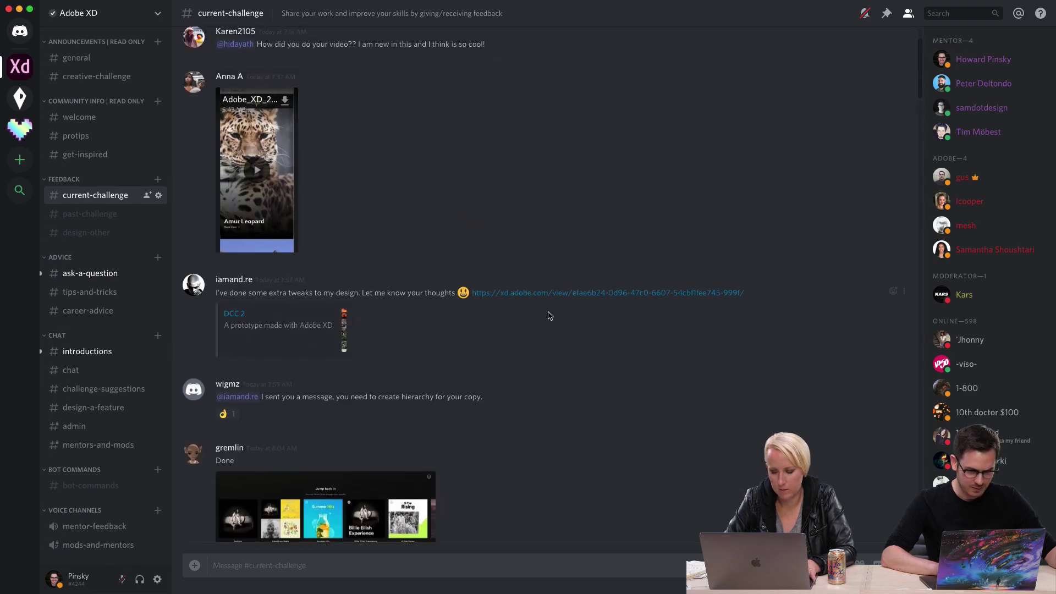
pyautogui.click(539, 293)
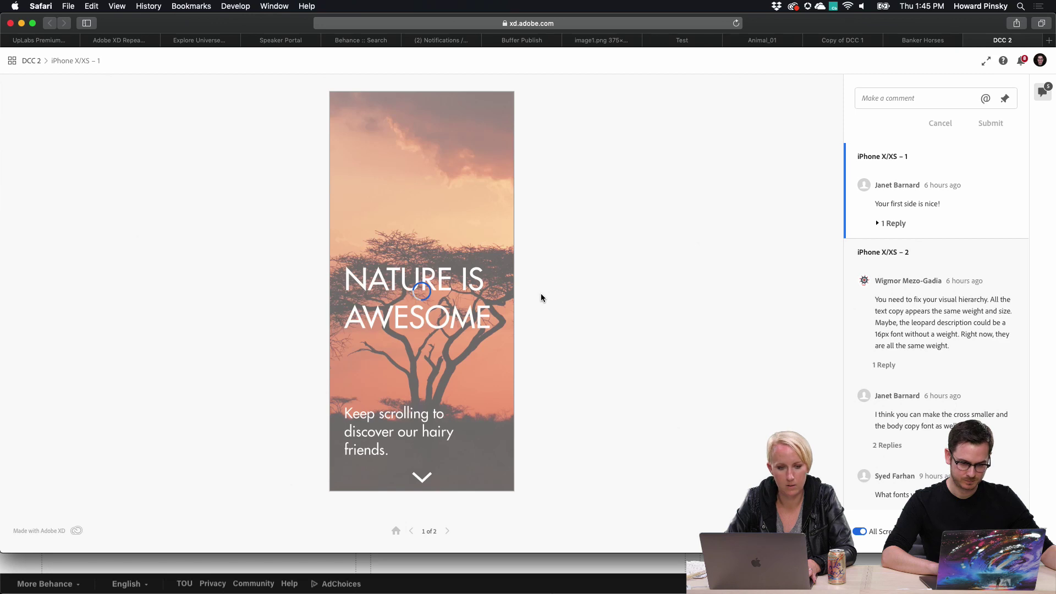
# Review the DCC 2 prototype's Nature Is Awesome page down through its animal photo grid
pyautogui.scroll(-7, 462, 353)
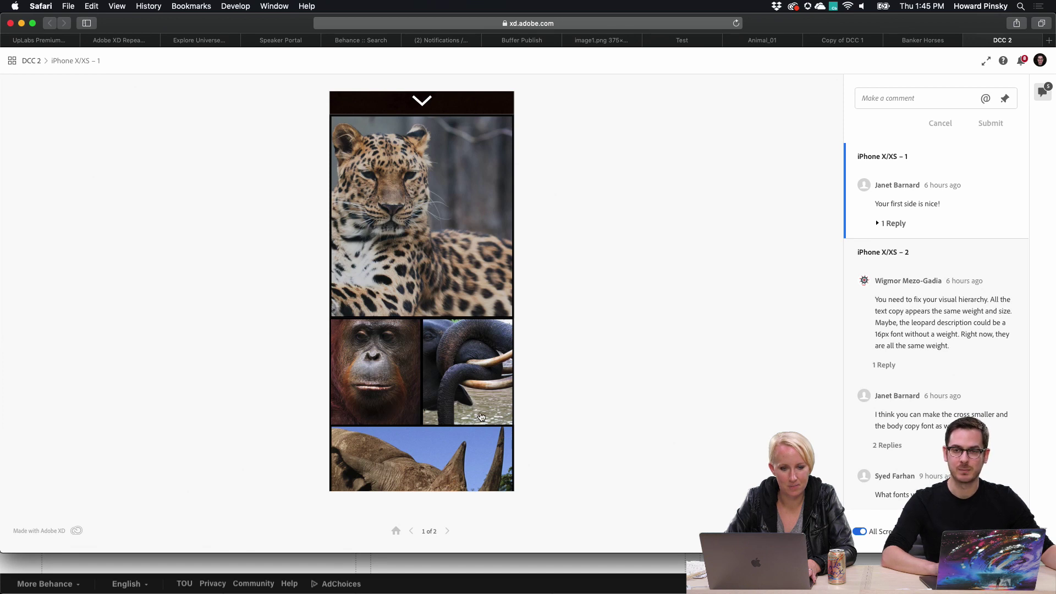
pyautogui.scroll(-5, 481, 416)
pyautogui.scroll(-3, 481, 417)
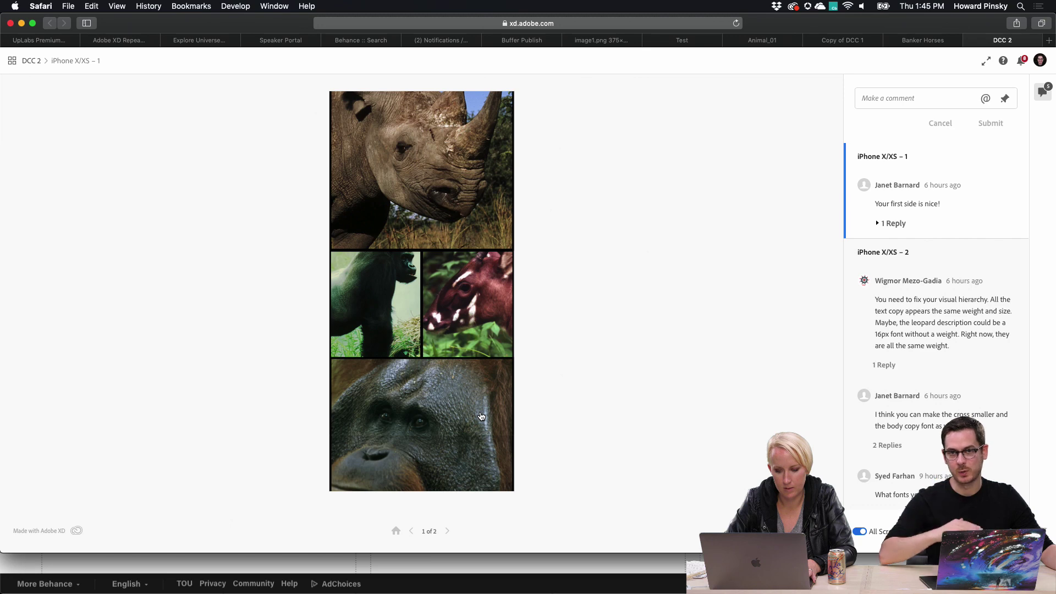
pyautogui.scroll(-8, 482, 417)
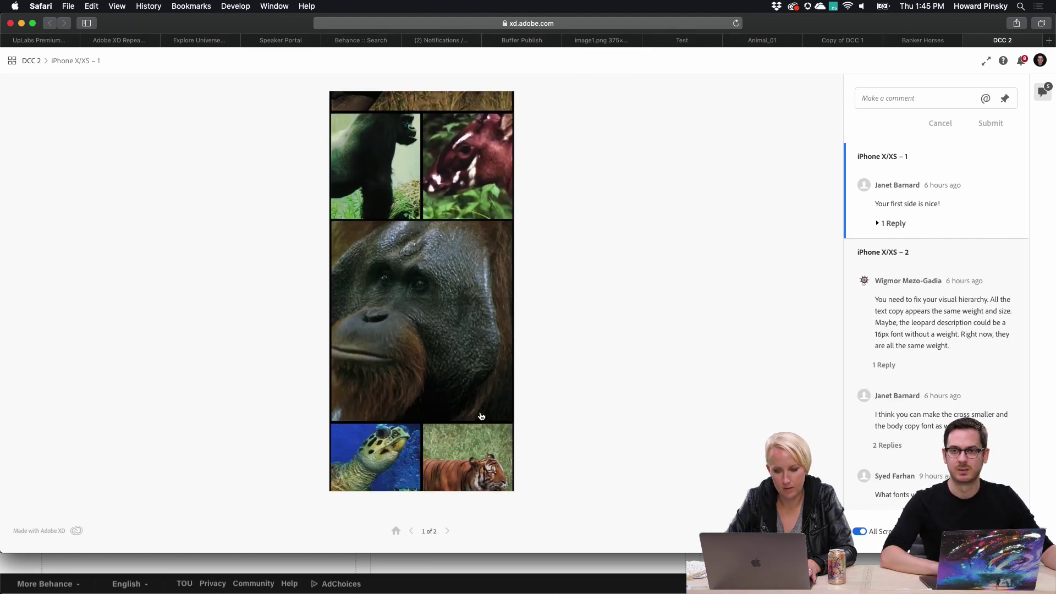
pyautogui.click(462, 304)
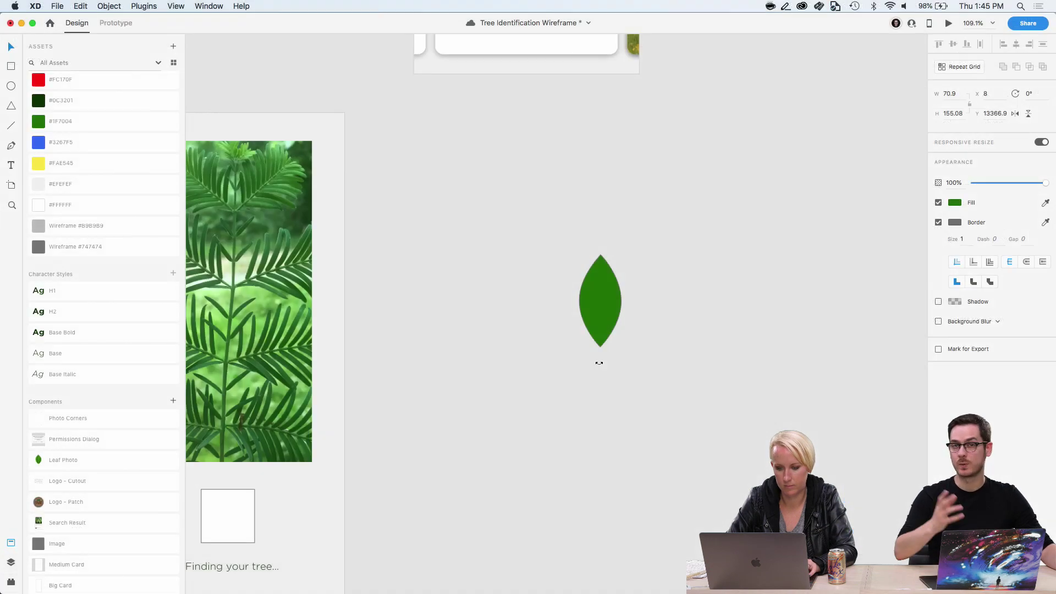
# In Adobe XD, draw a vertical stem line about 75 long down from the green leaf's lower tip, with border size 3
pyautogui.click(598, 362)
pyautogui.click(10, 125)
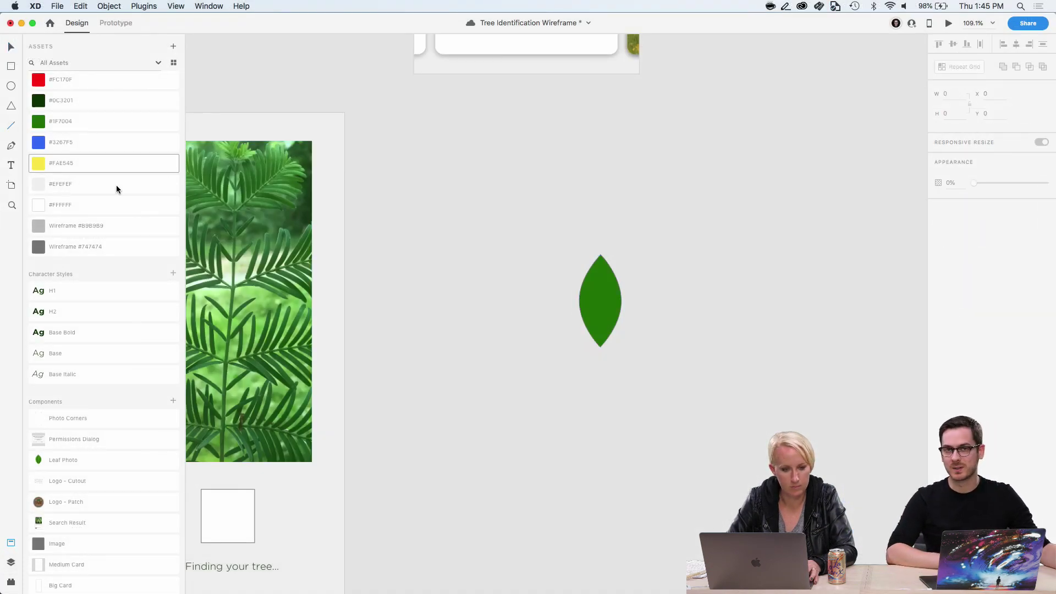
pyautogui.moveTo(600, 256); pyautogui.dragTo(602, 383)
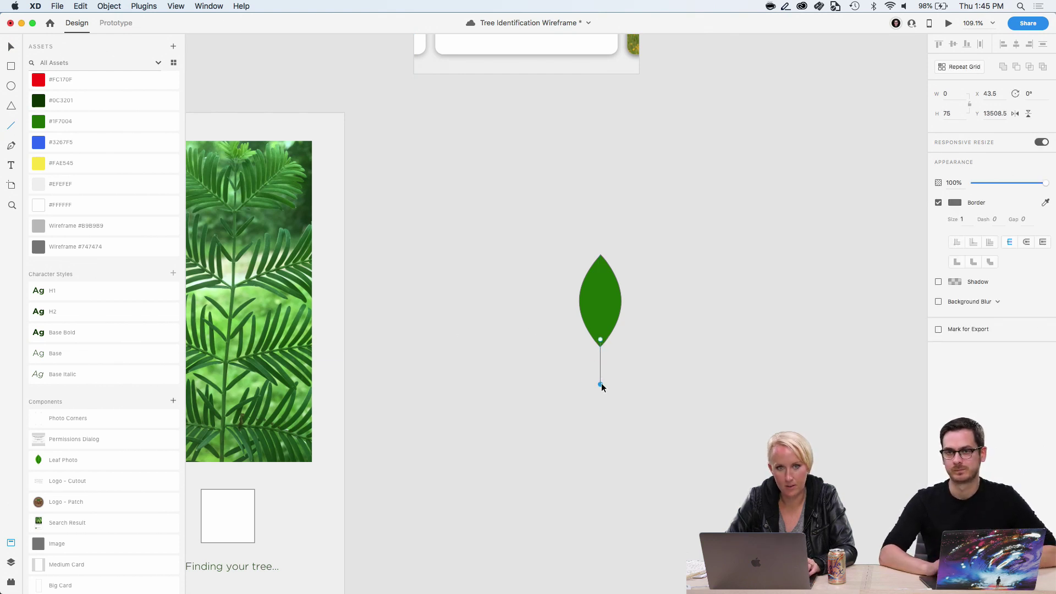
pyautogui.scroll(5, 602, 387)
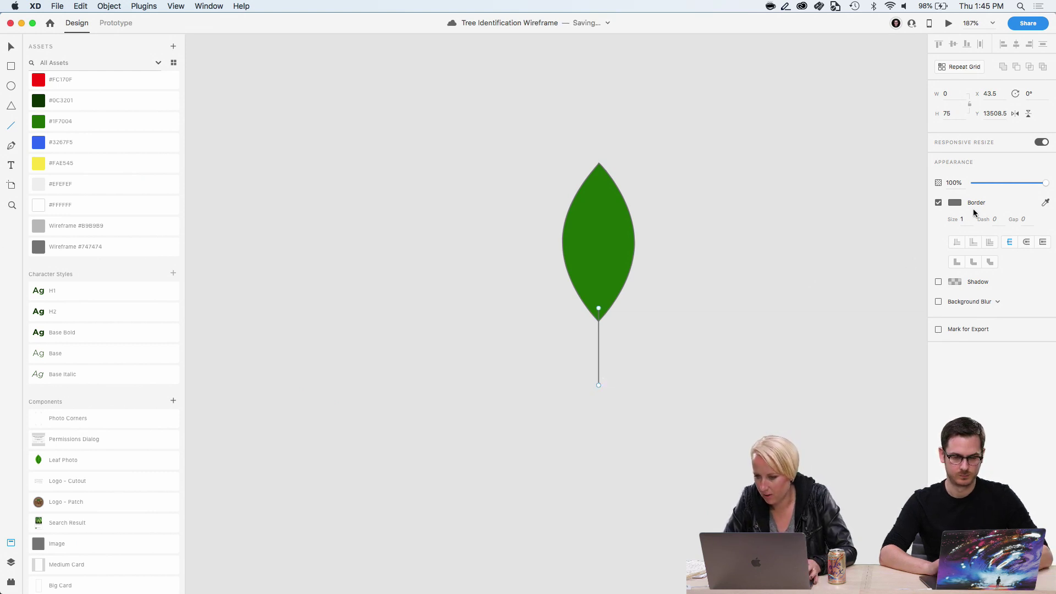
pyautogui.press('Up')
pyautogui.press('Up')
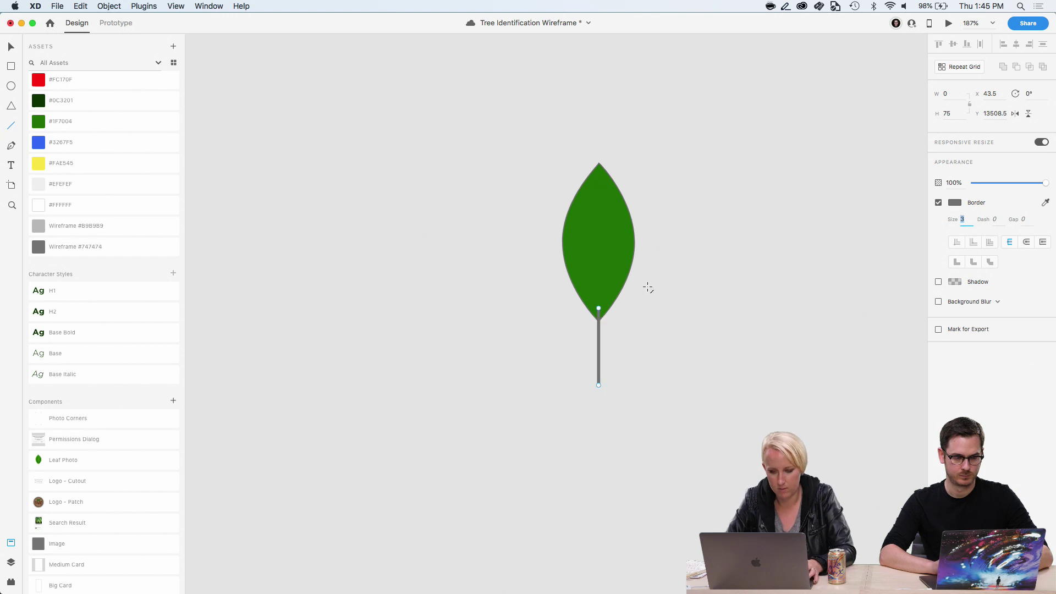
# Try shaping another leaf from an ellipse about 120 by 136 by making its upper and lower anchor points sharp, and delete the shape
pyautogui.press('e')
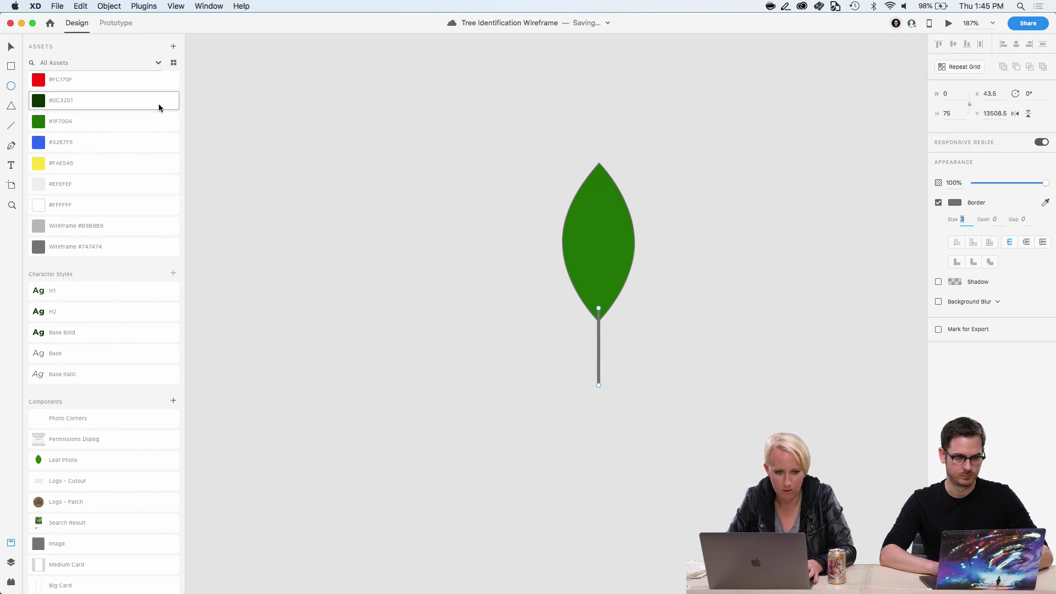
pyautogui.moveTo(233, 126); pyautogui.dragTo(357, 265)
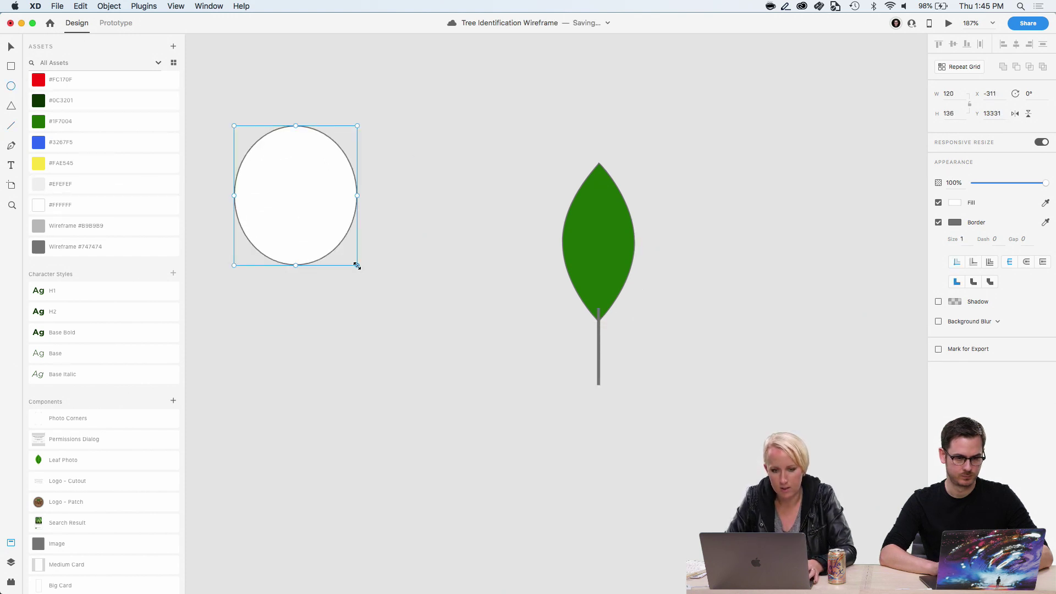
pyautogui.doubleClick(298, 209)
pyautogui.doubleClick(296, 125)
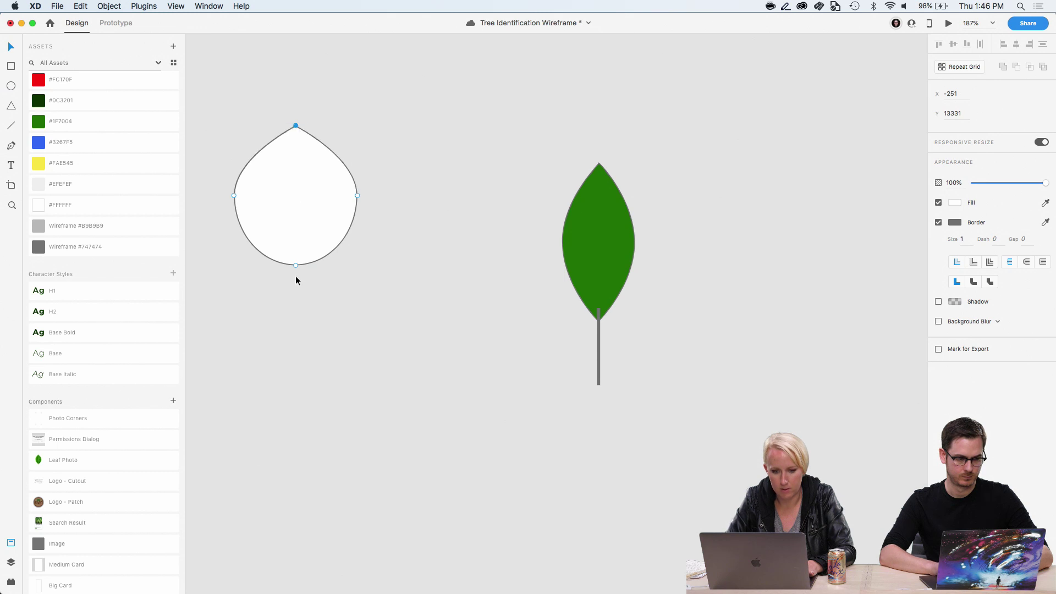
pyautogui.doubleClick(296, 265)
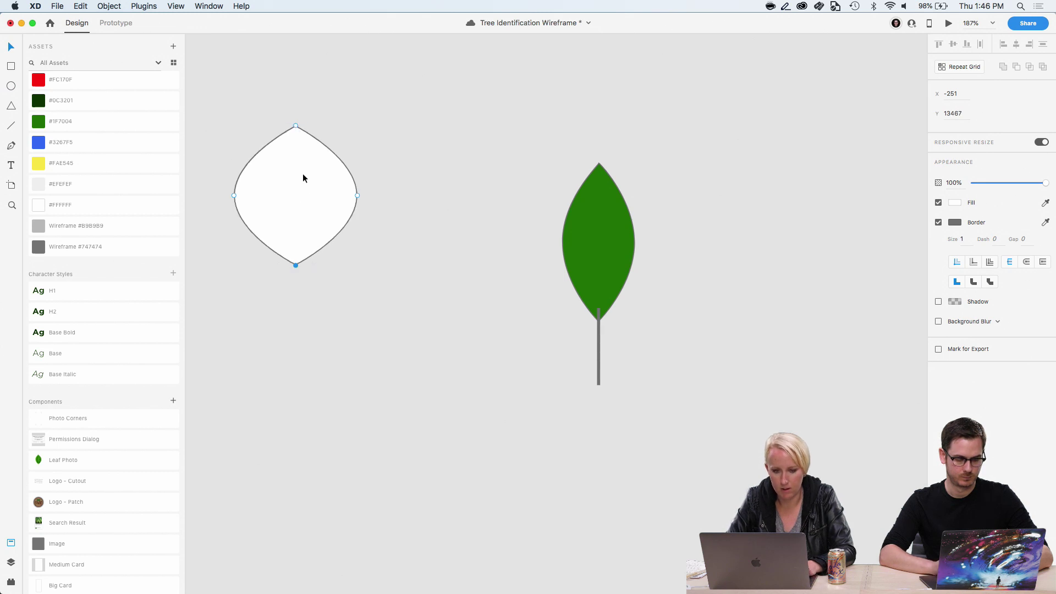
pyautogui.press('Delete')
pyautogui.press('Delete')
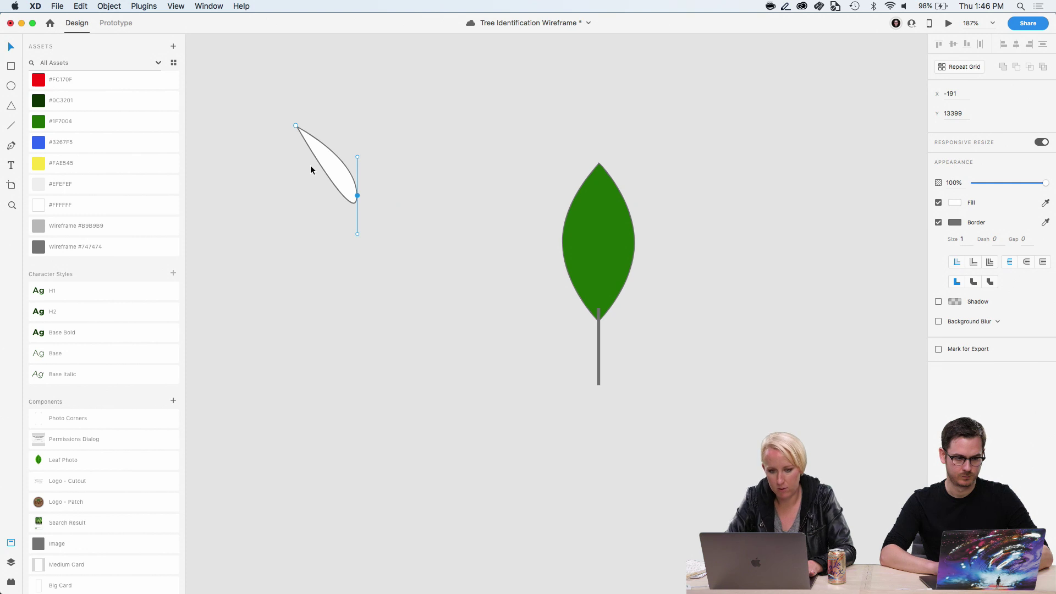
pyautogui.press('Delete')
# Color the stem with the green #1F7004 asset and shorten it to about 35 long
pyautogui.click(609, 293)
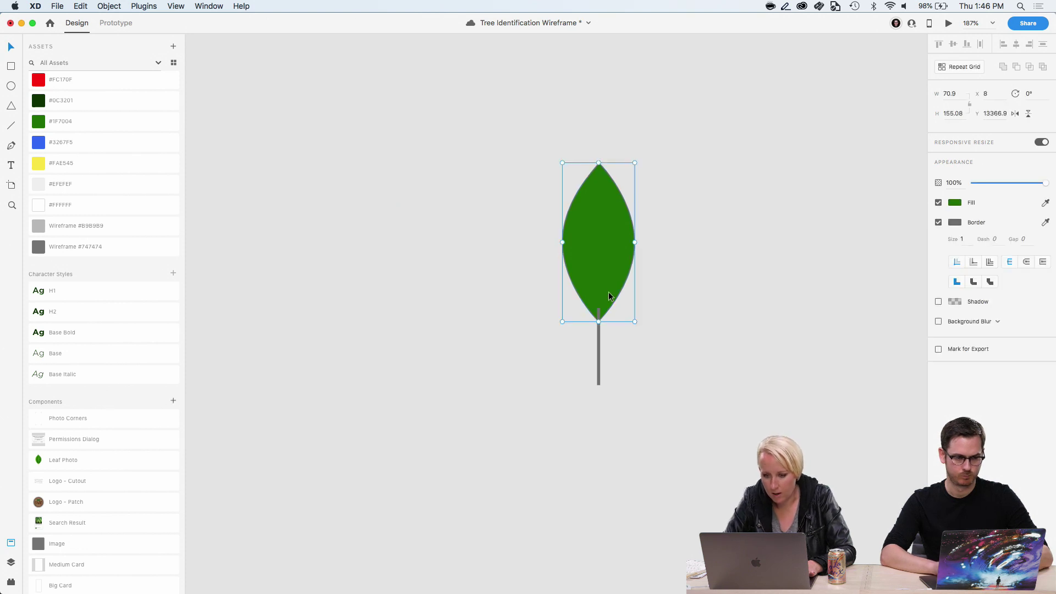
pyautogui.click(599, 338)
pyautogui.click(82, 122)
pyautogui.click(616, 477)
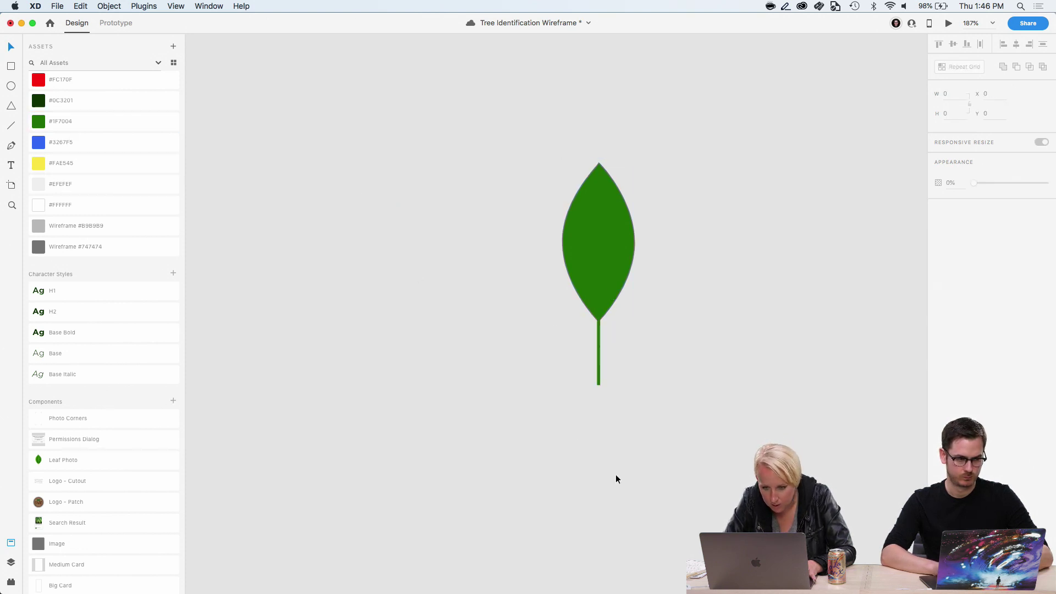
pyautogui.click(598, 376)
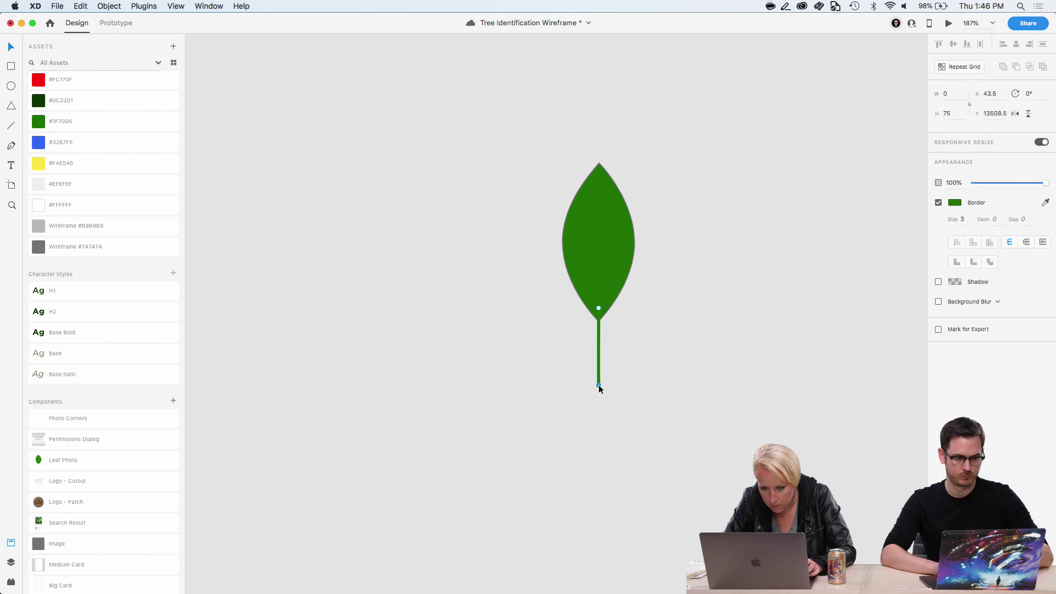
pyautogui.moveTo(599, 385); pyautogui.dragTo(598, 344)
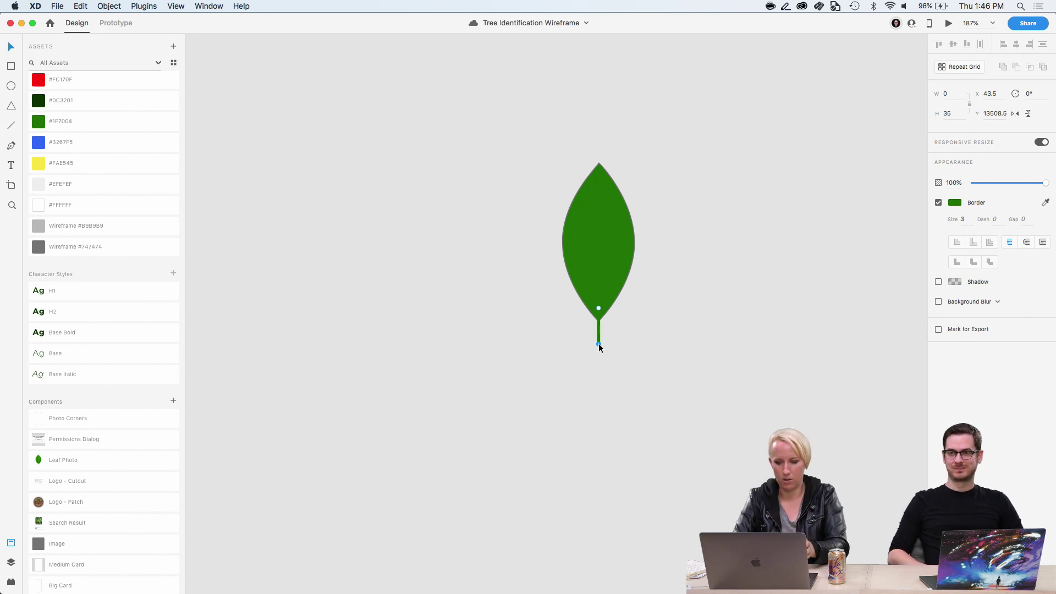
pyautogui.click(622, 374)
# Move the leaf and stem together to clear canvas space and place a duplicate of both beside the original at the same height
pyautogui.scroll(-2, 618, 358)
pyautogui.hscroll(3, 619, 359)
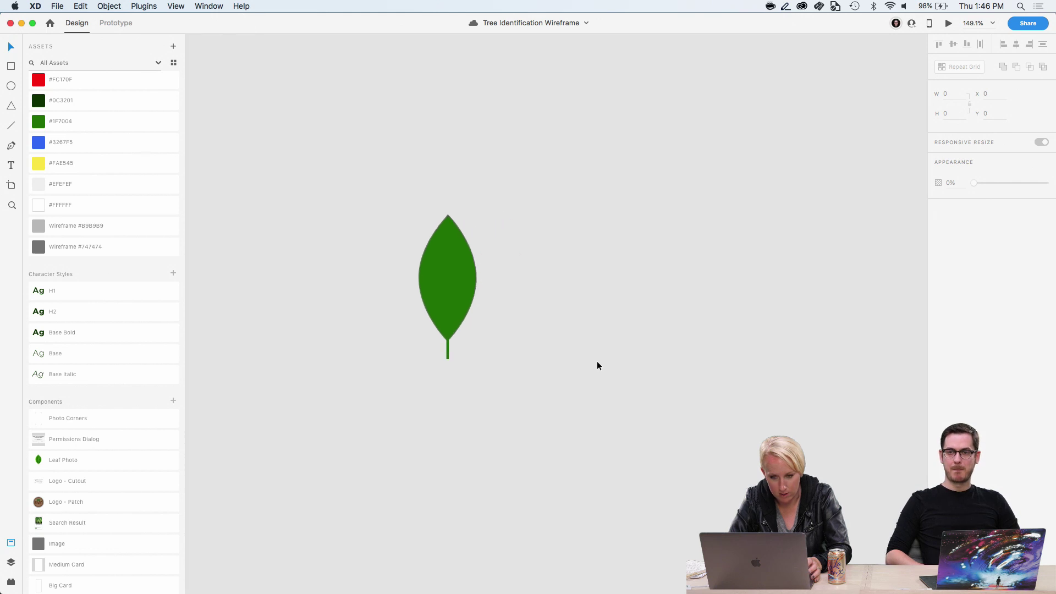
pyautogui.moveTo(490, 396); pyautogui.dragTo(437, 286)
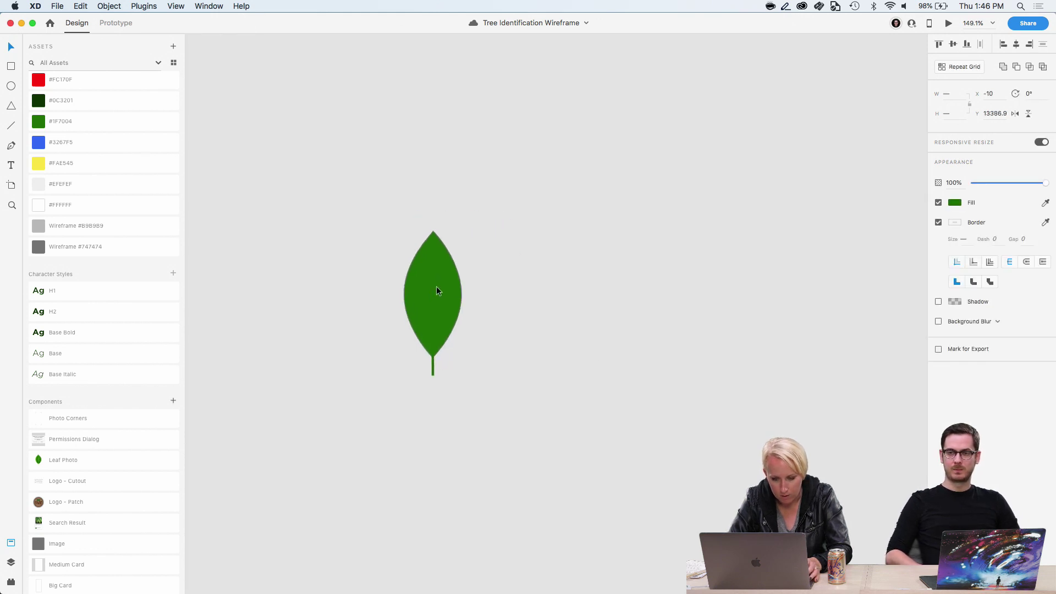
pyautogui.scroll(-3, 436, 286)
pyautogui.hscroll(-3, 437, 285)
pyautogui.moveTo(512, 258); pyautogui.dragTo(672, 299)
pyautogui.scroll(5, 491, 322)
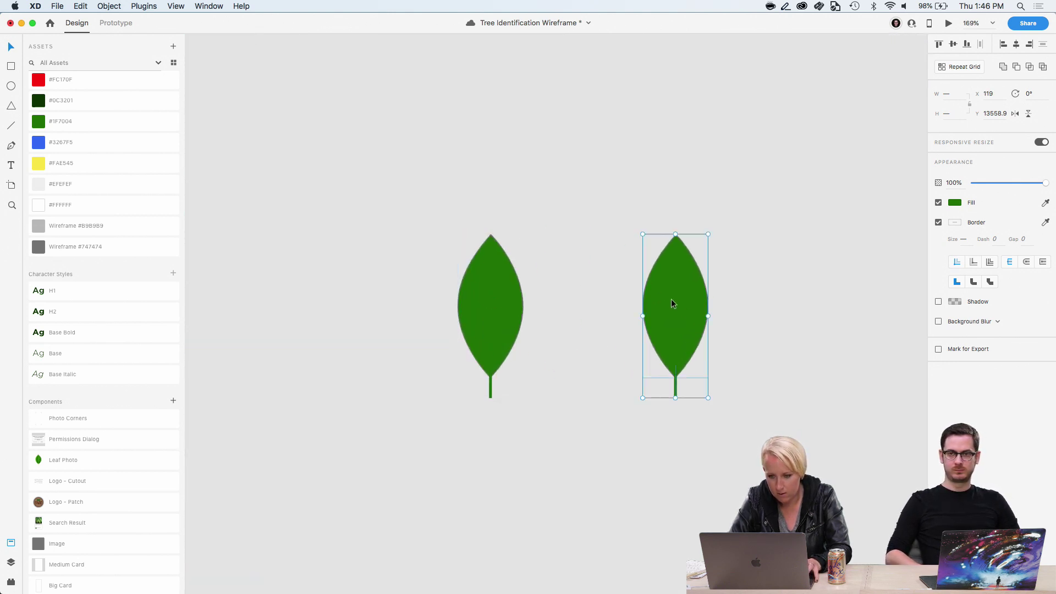
# Rotate the duplicated leaf 45° clockwise, leaving its stem vertical
pyautogui.hscroll(1, 671, 298)
pyautogui.click(721, 357)
pyautogui.click(655, 313)
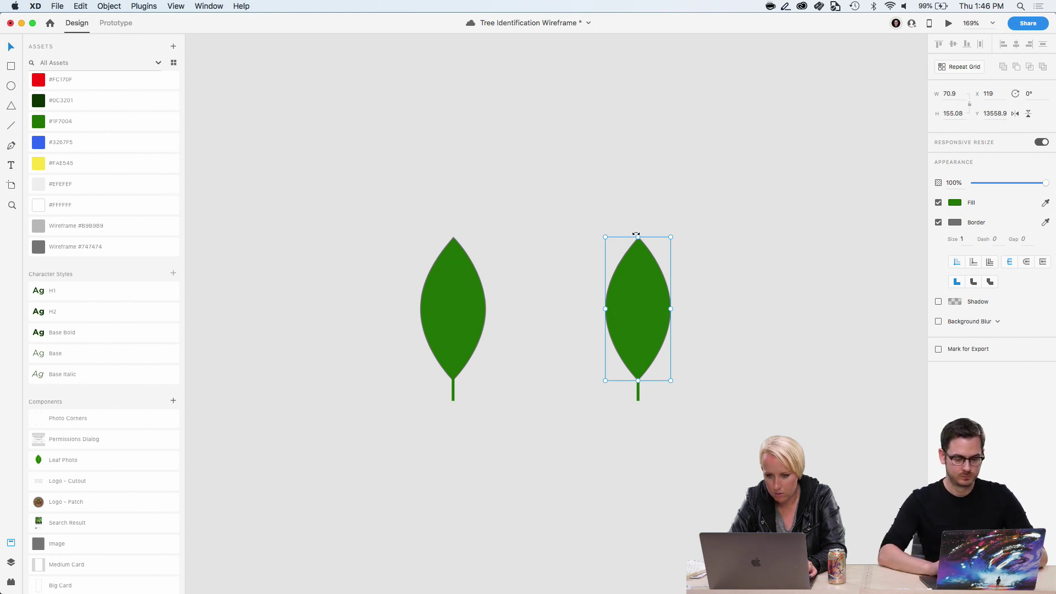
pyautogui.moveTo(637, 234); pyautogui.dragTo(699, 249)
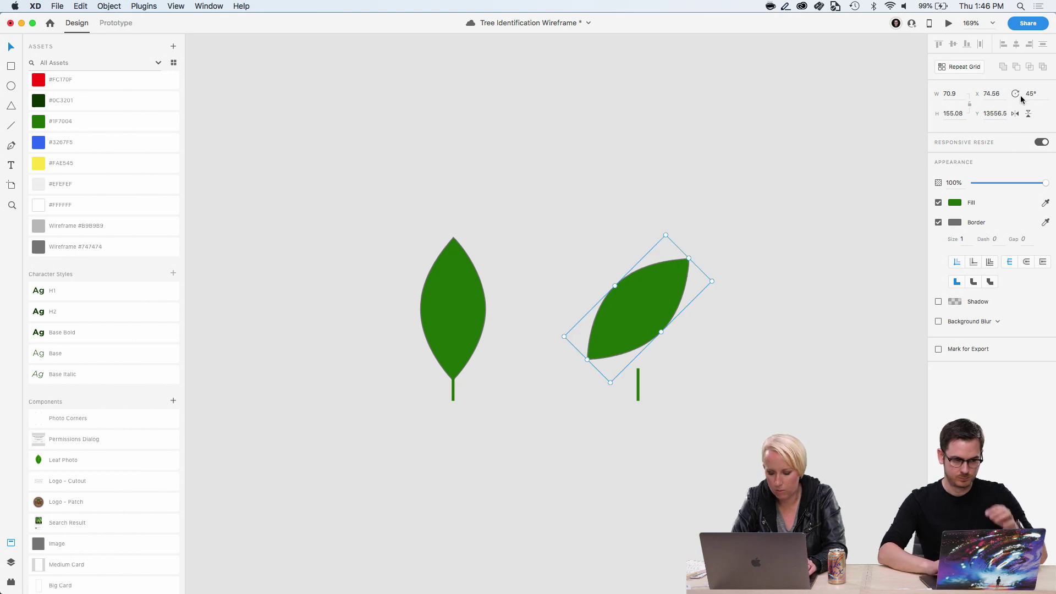
# Nudge the rotated leaf 54 across and 12 down so its lower tip meets the top of its stem
pyautogui.hotkey('shift', 'Right')
pyautogui.hotkey('shift', 'Right')
pyautogui.hotkey('shift', 'Right')
pyautogui.hotkey('shift', 'Right')
pyautogui.hotkey('shift', 'Right')
pyautogui.press('Right')
pyautogui.press('Right')
pyautogui.press('Right')
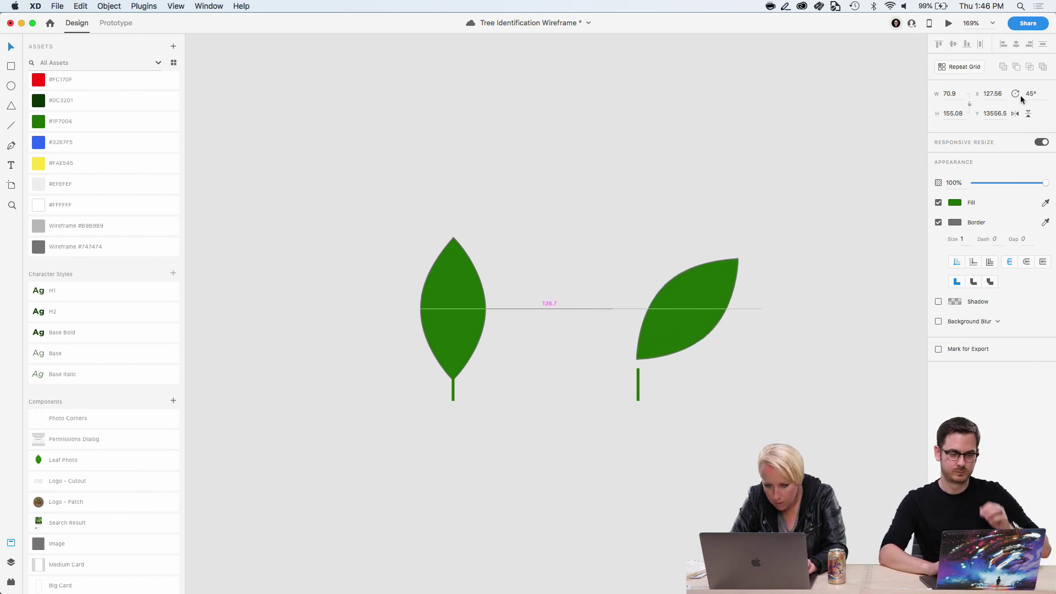
pyautogui.press('Right')
pyautogui.press('Down')
pyautogui.press('Down')
pyautogui.press('Down')
pyautogui.press('Down')
pyautogui.press('Down')
pyautogui.press('Down')
pyautogui.press('Down')
pyautogui.press('Down')
pyautogui.press('Down')
pyautogui.press('Down')
pyautogui.press('Down')
pyautogui.press('Down')
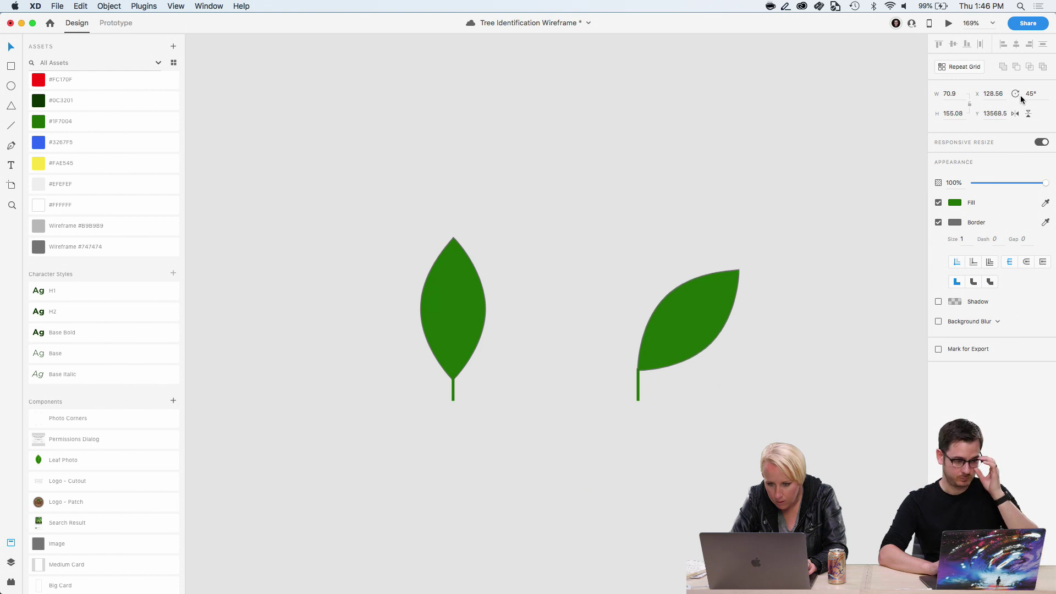
# Extend the upper end of the rotated leaf's stem to about 45 long, and save the document
pyautogui.click(639, 396)
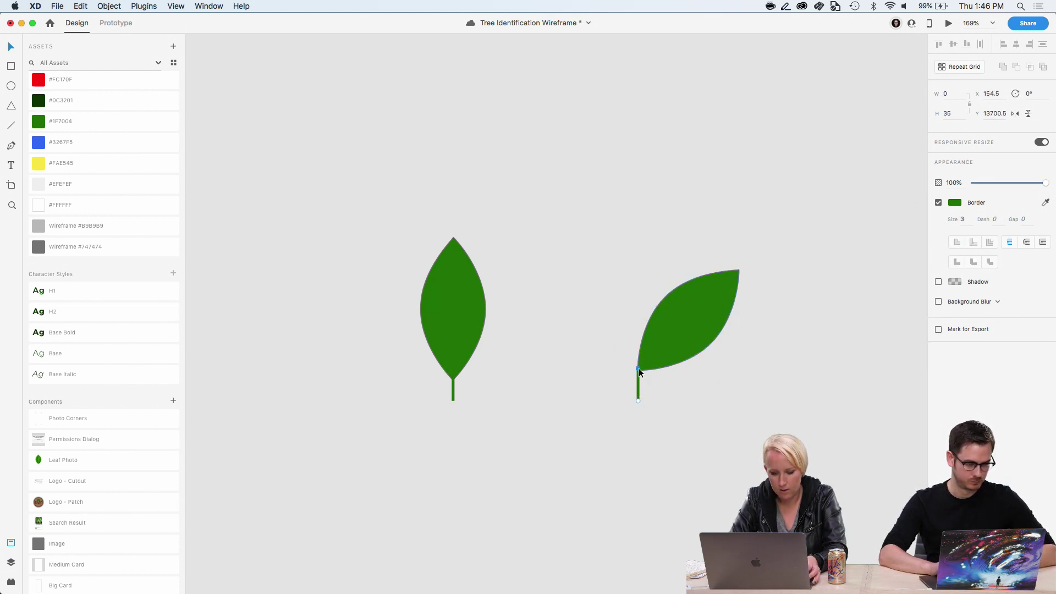
pyautogui.moveTo(639, 368); pyautogui.dragTo(638, 358)
pyautogui.press('super+d')
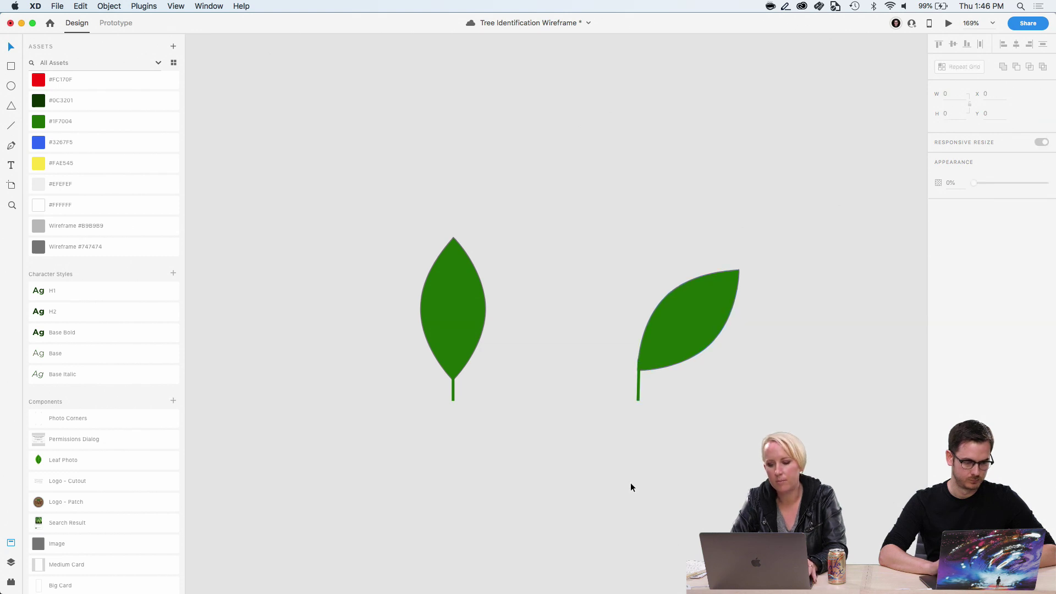
pyautogui.scroll(-2, 631, 483)
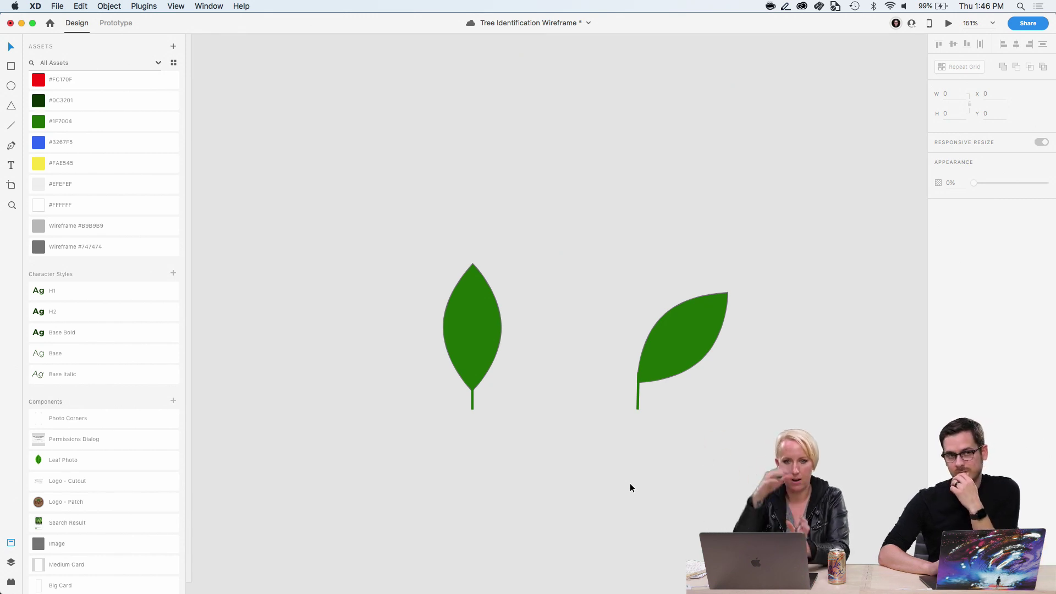
pyautogui.press('super+s')
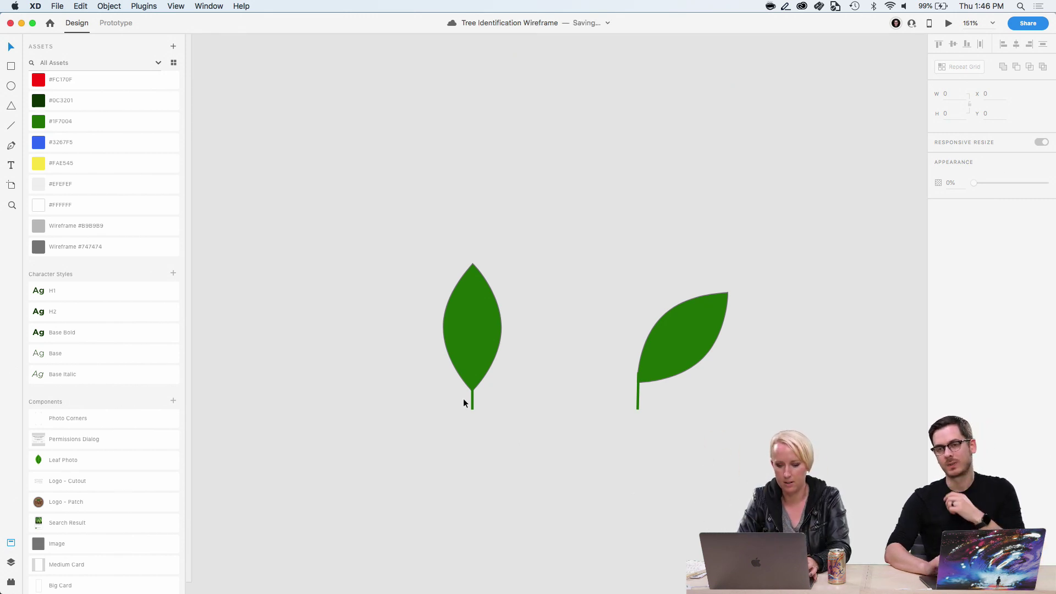
# Lengthen the upright leaf's stem straight down to about 290 long
pyautogui.click(473, 404)
pyautogui.scroll(-5, 473, 408)
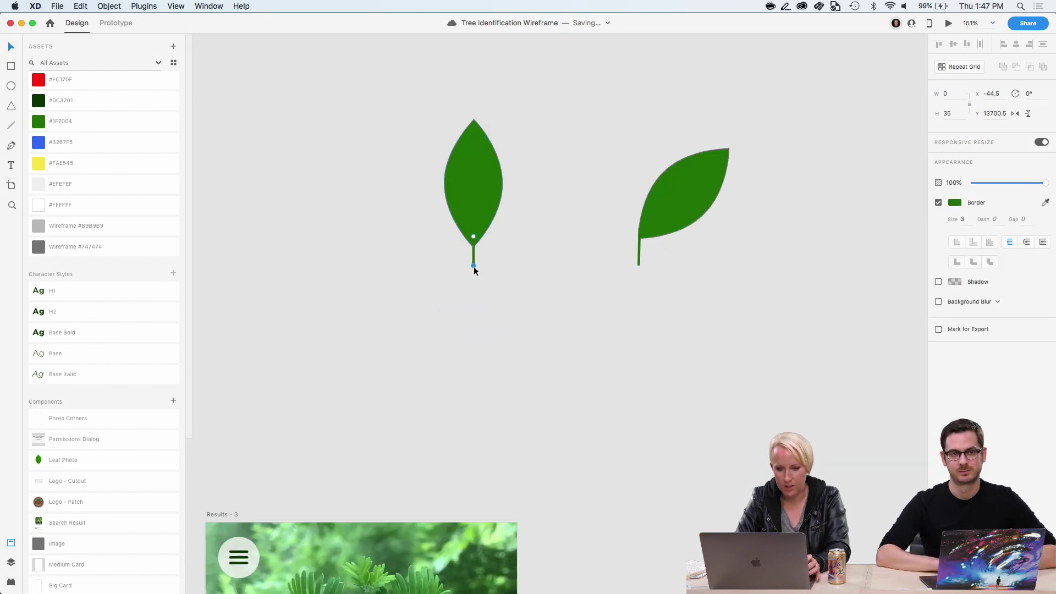
pyautogui.moveTo(473, 266); pyautogui.dragTo(473, 478)
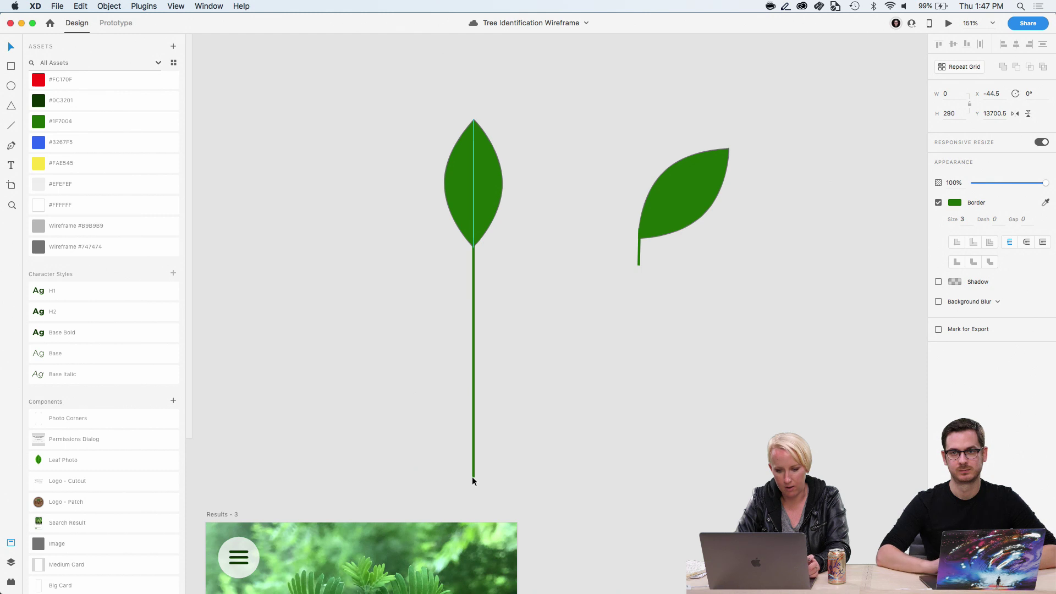
# Place the angled leaf and a duplicate of it one above the other along the right side of the long stem
pyautogui.click(660, 277)
pyautogui.click(666, 214)
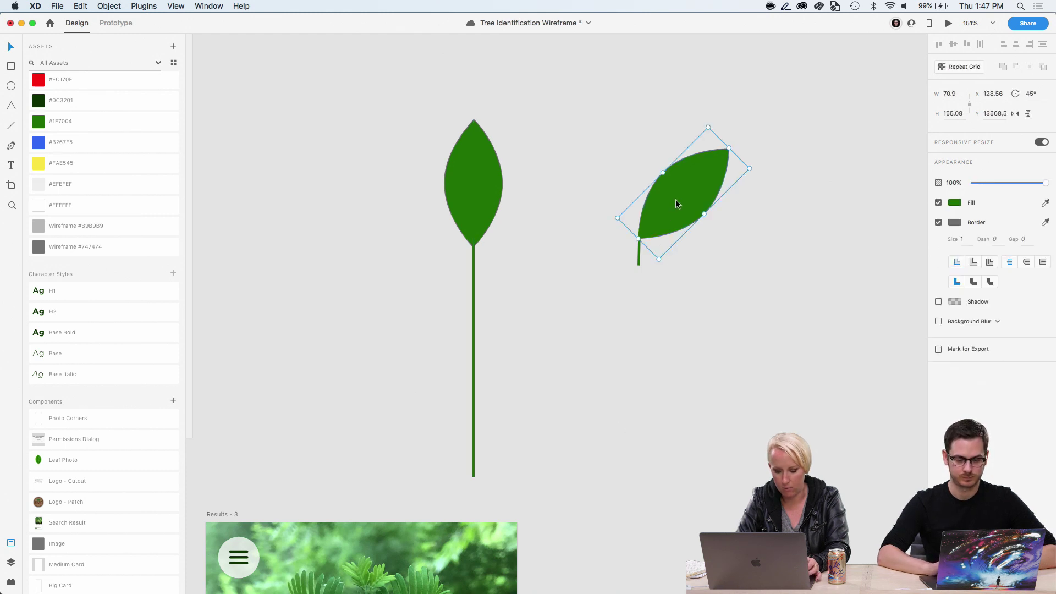
pyautogui.moveTo(675, 200); pyautogui.dragTo(511, 351)
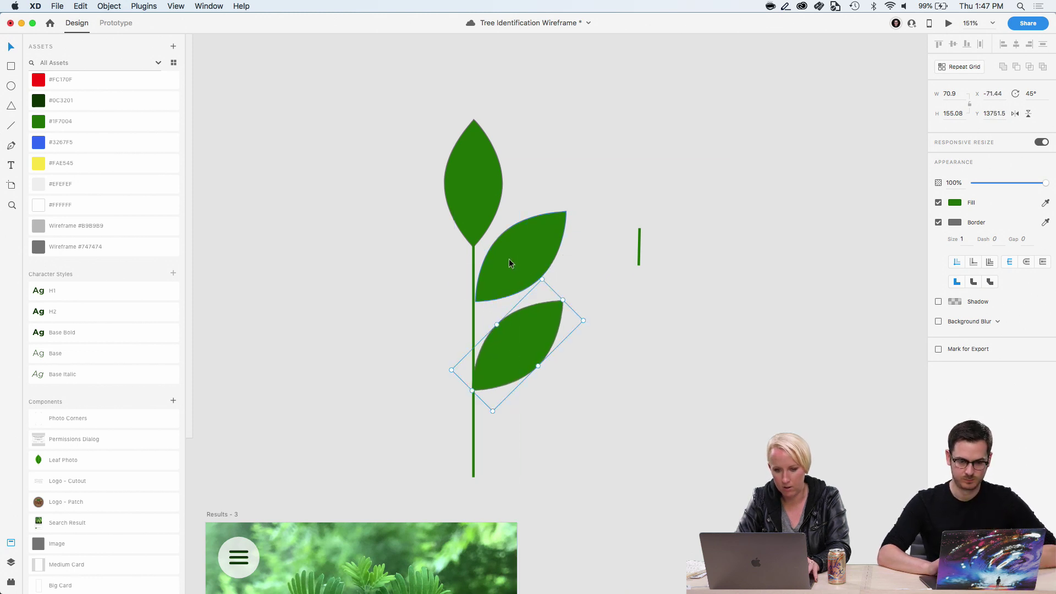
# Place horizontally flipped copies of both side leaves on the stem's left side, slightly lower, and delete the leftover short stem
pyautogui.click(509, 258)
pyautogui.keyDown('shift'); pyautogui.click(508, 339); pyautogui.keyUp('shift')
pyautogui.moveTo(505, 270); pyautogui.dragTo(438, 315)
pyautogui.click(1015, 114)
pyautogui.moveTo(753, 269); pyautogui.dragTo(624, 230)
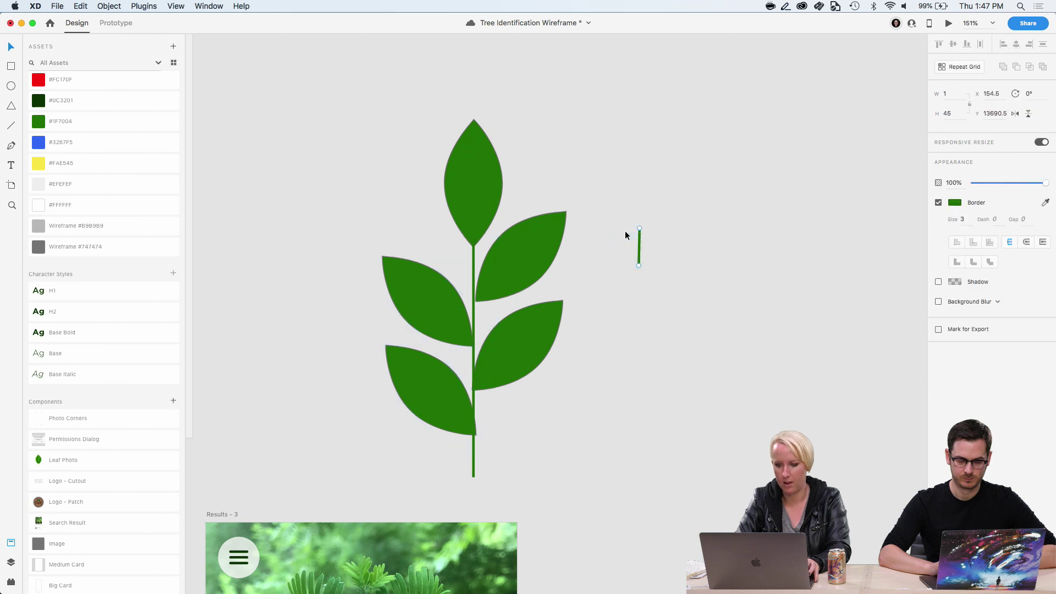
pyautogui.press('Delete')
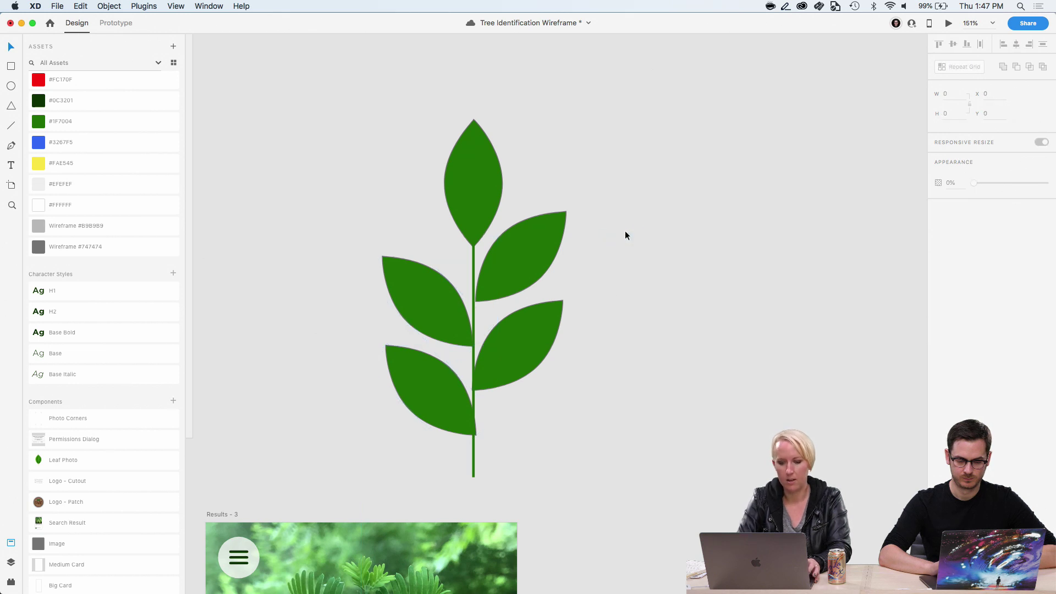
# Nudge the lower left leaf 2 units left so its tip meets the stem
pyautogui.click(466, 421)
pyautogui.press('Left')
pyautogui.press('Left')
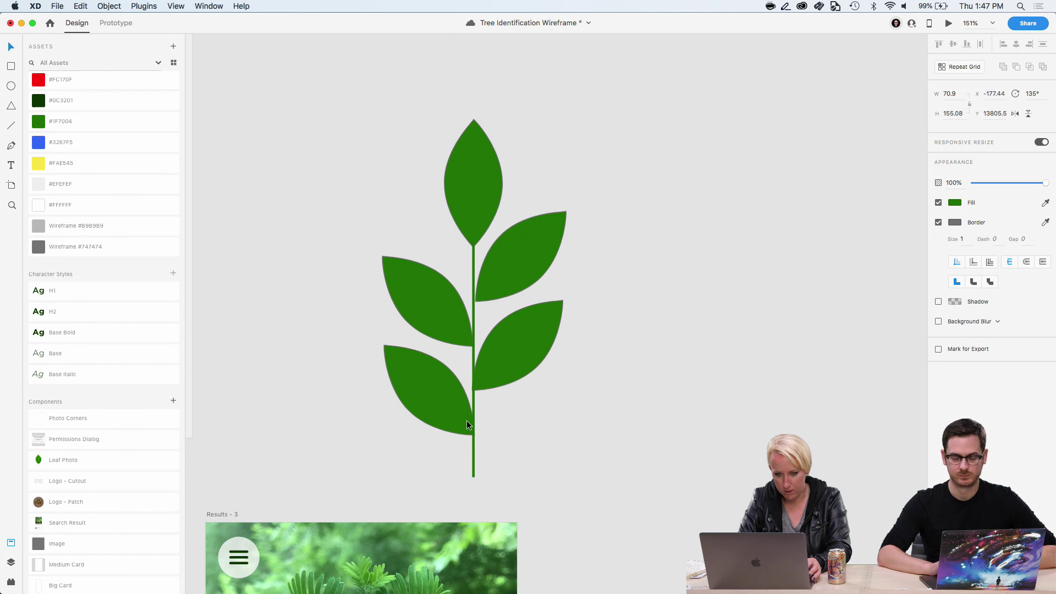
# Left-align the two leaves on the stem's right side and right-align the two leaves on its left side
pyautogui.click(516, 354)
pyautogui.keyDown('shift'); pyautogui.click(523, 249); pyautogui.keyUp('shift')
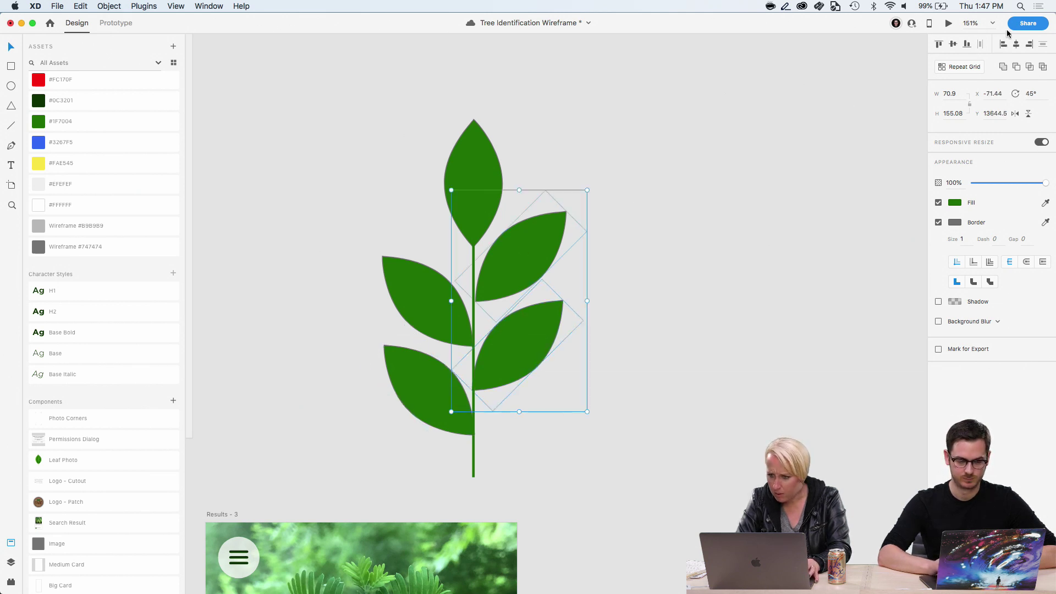
pyautogui.click(435, 312)
pyautogui.click(461, 409)
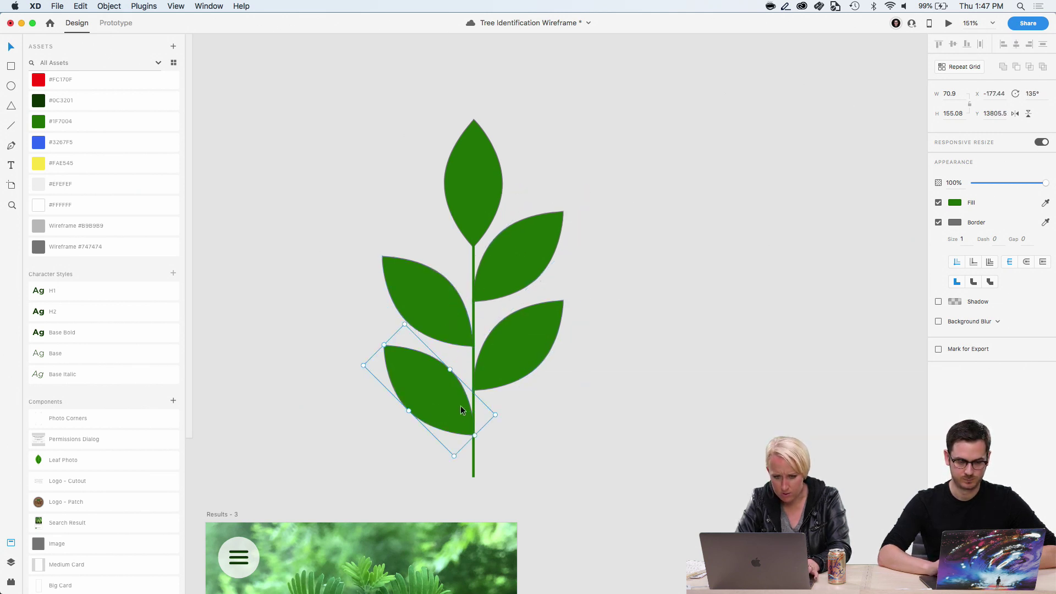
pyautogui.keyDown('shift'); pyautogui.click(420, 289); pyautogui.keyUp('shift')
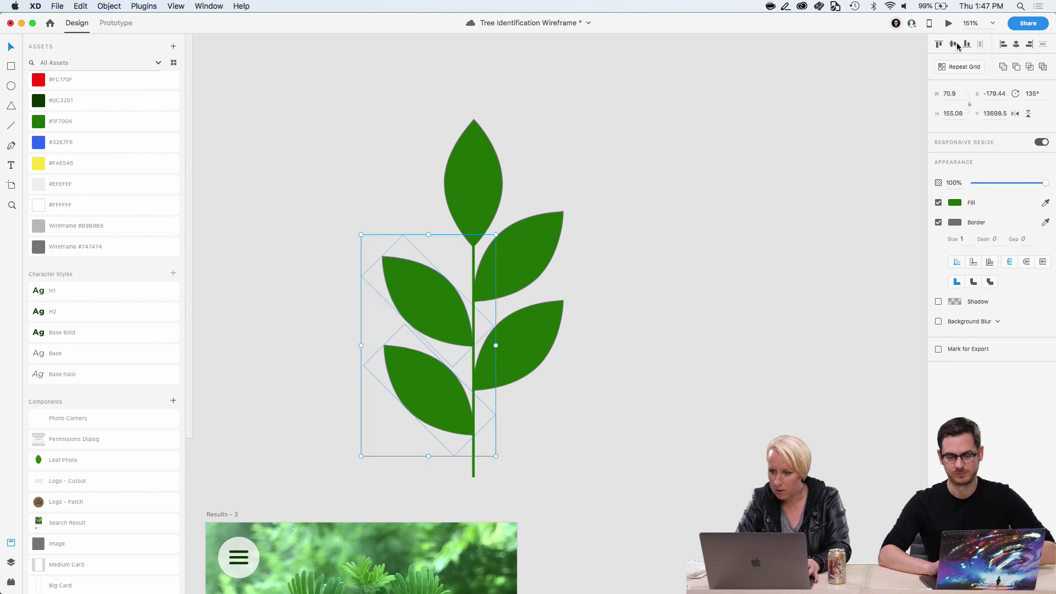
pyautogui.click(1030, 46)
pyautogui.click(760, 211)
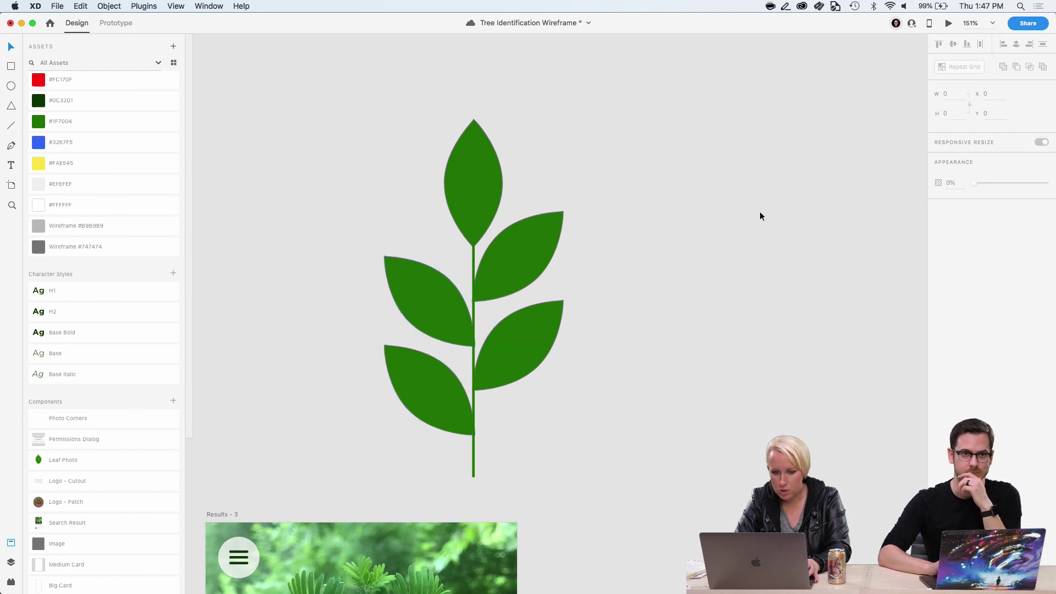
# Move the whole five-leaf branch to clear canvas space farther right of the Results - 3 artboard
pyautogui.click(435, 308)
pyautogui.keyDown('shift'); pyautogui.click(422, 400); pyautogui.keyUp('shift')
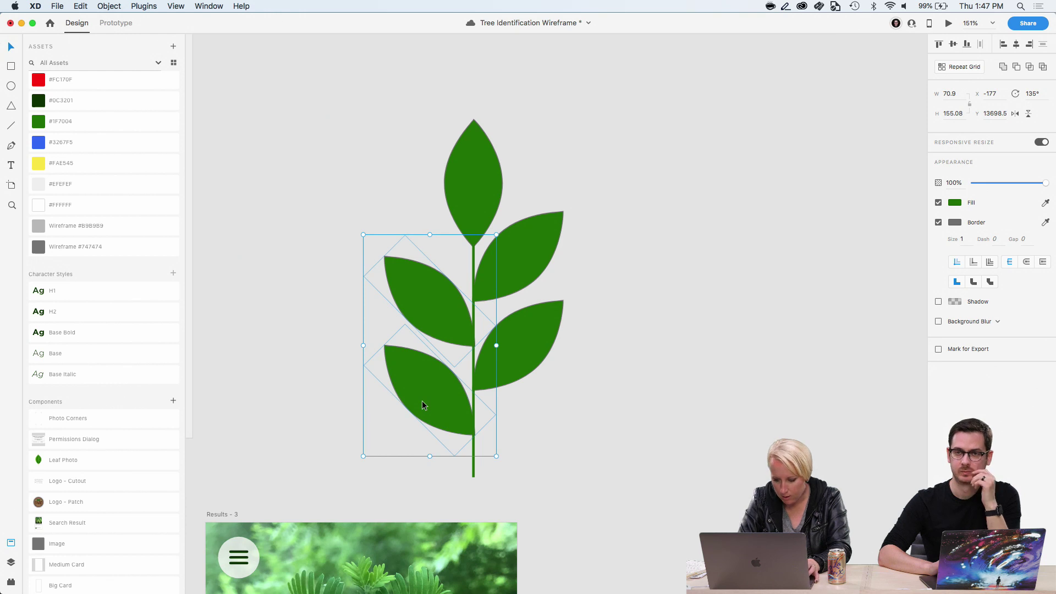
pyautogui.click(591, 454)
pyautogui.moveTo(586, 465); pyautogui.dragTo(650, 158)
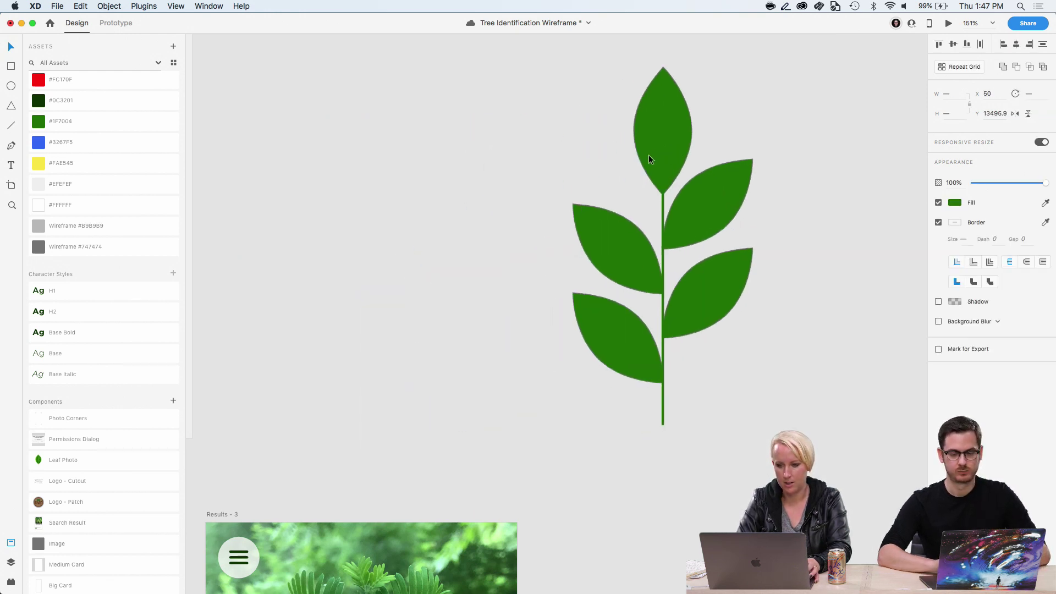
pyautogui.click(445, 230)
pyautogui.moveTo(772, 416); pyautogui.dragTo(803, 150)
pyautogui.scroll(-3, 803, 147)
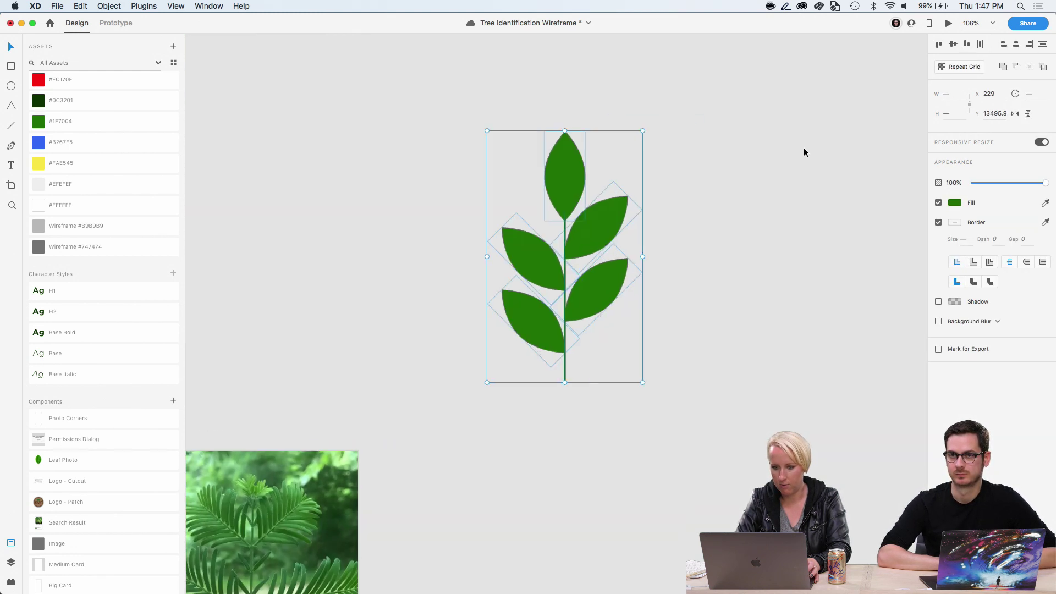
pyautogui.moveTo(586, 165); pyautogui.dragTo(670, 164)
pyautogui.click(592, 476)
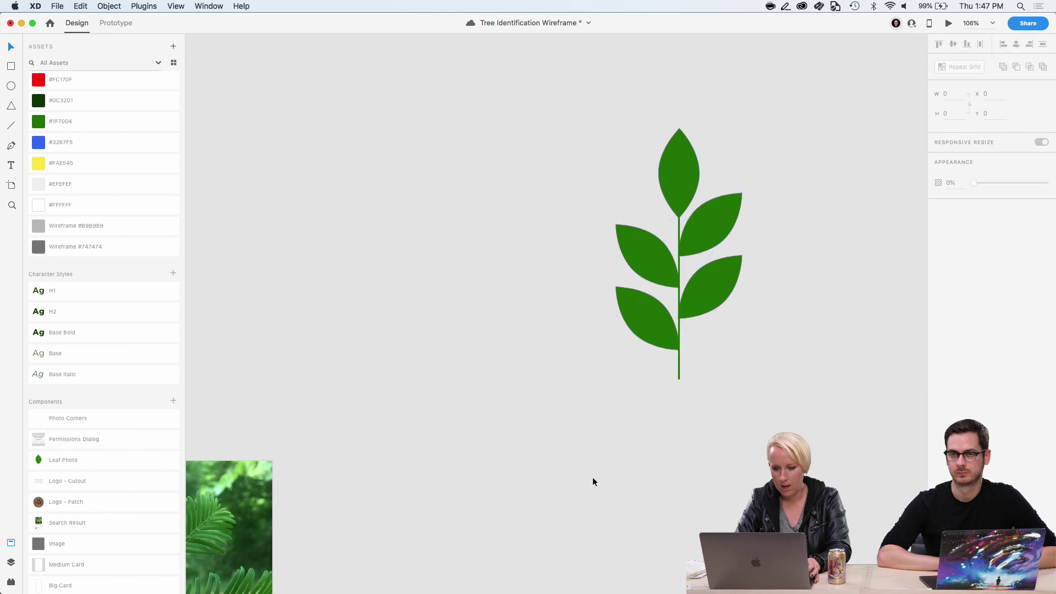
# Remove the branch's top leaf by editing its path and collapsing its anchor points onto the stem
pyautogui.click(677, 183)
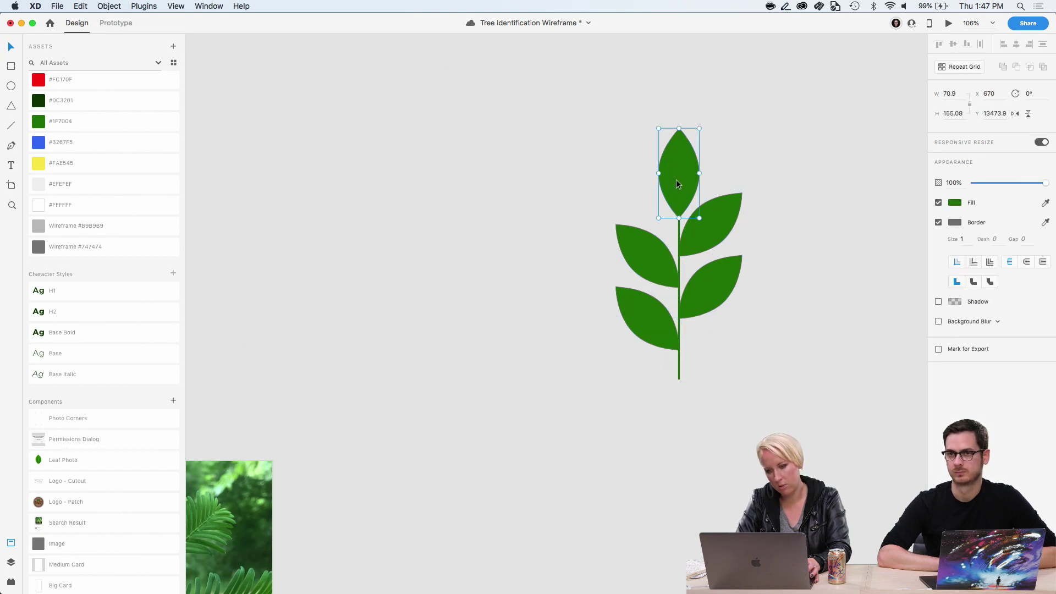
pyautogui.scroll(5, 676, 181)
pyautogui.hscroll(3, 676, 181)
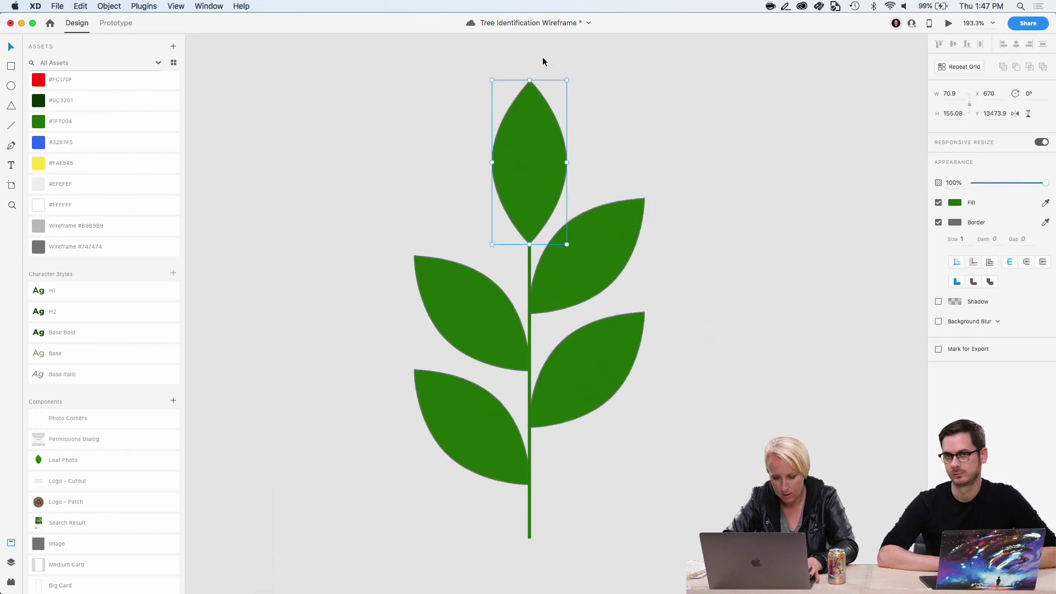
pyautogui.doubleClick(523, 166)
pyautogui.click(530, 80)
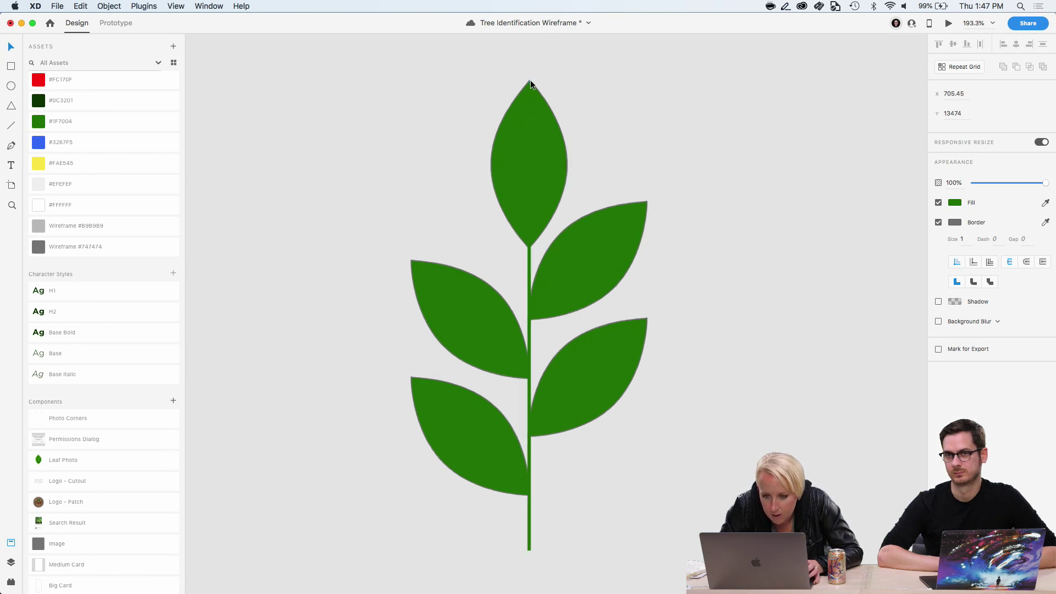
pyautogui.scroll(5, 530, 81)
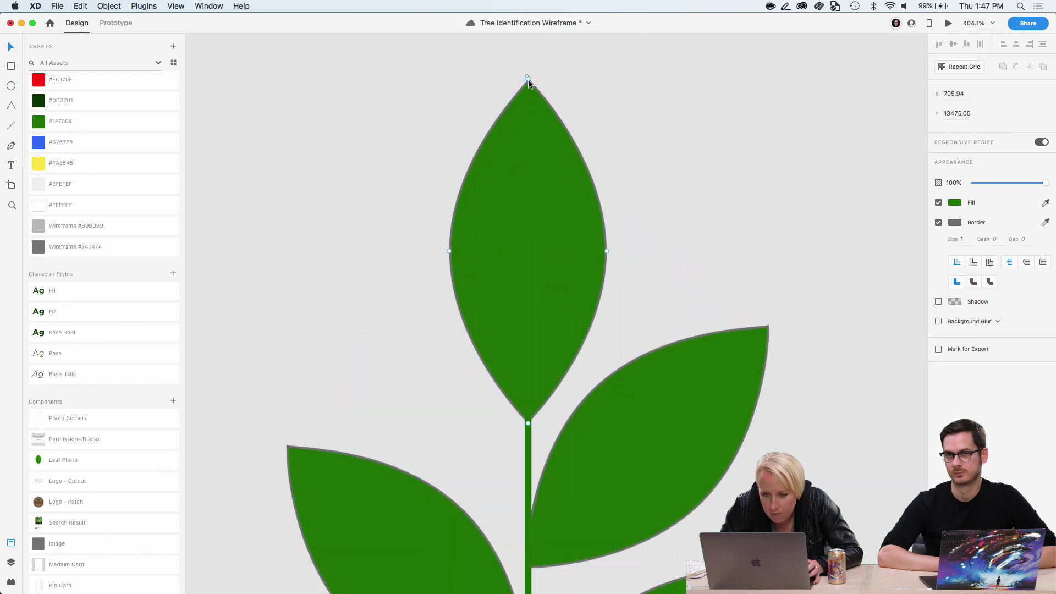
pyautogui.moveTo(530, 82); pyautogui.dragTo(527, 517)
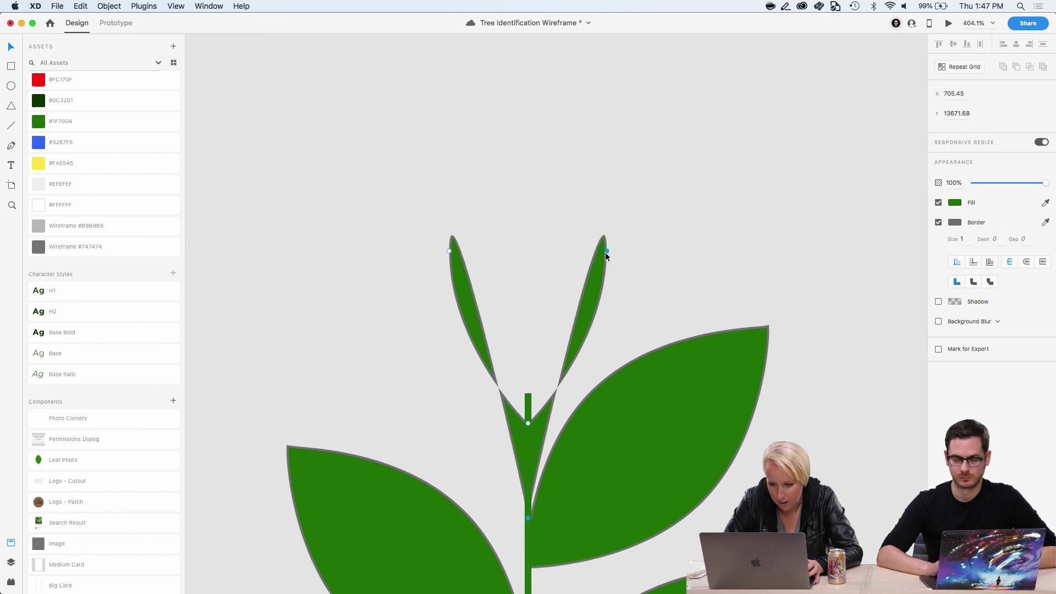
pyautogui.moveTo(606, 250)
pyautogui.mouseDown()
pyautogui.moveTo(532, 539)
pyautogui.moveTo(526, 521)
pyautogui.moveTo(608, 211)
pyautogui.moveTo(601, 264)
pyautogui.mouseUp()
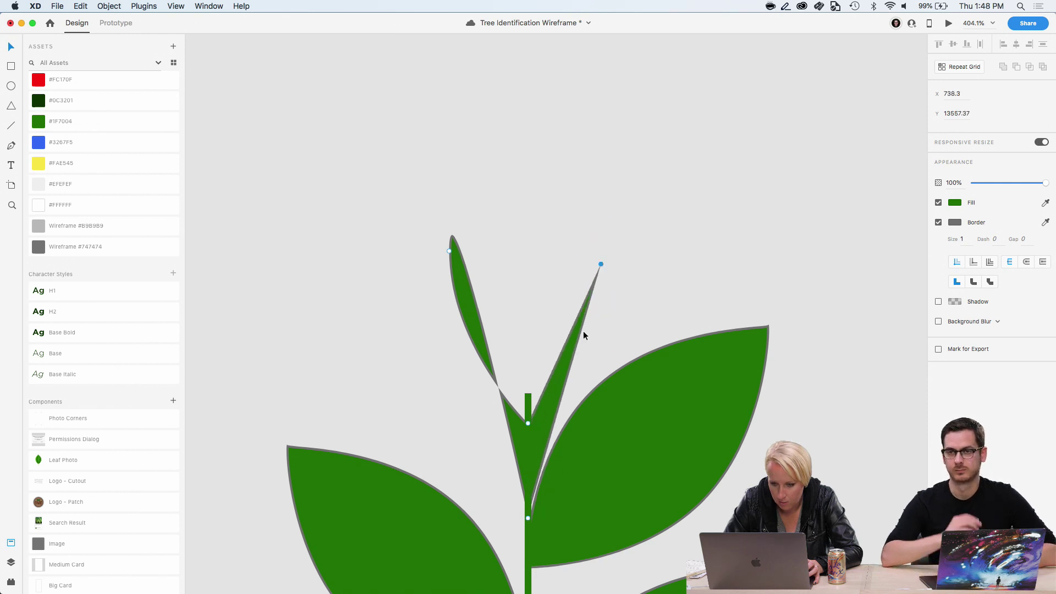
pyautogui.press('cmd+z')
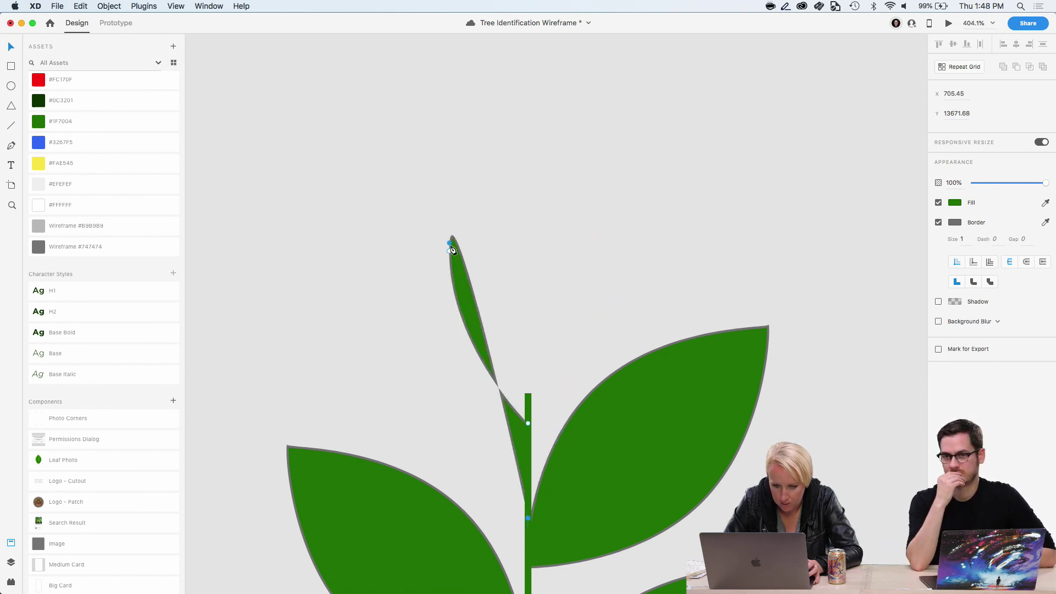
pyautogui.moveTo(448, 250); pyautogui.dragTo(527, 522)
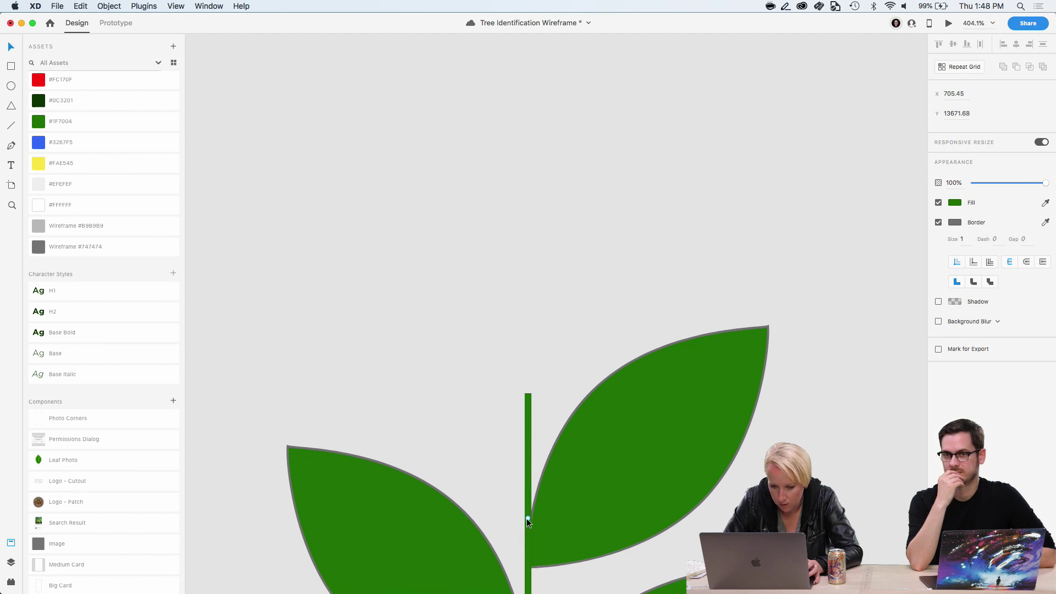
pyautogui.press('Escape')
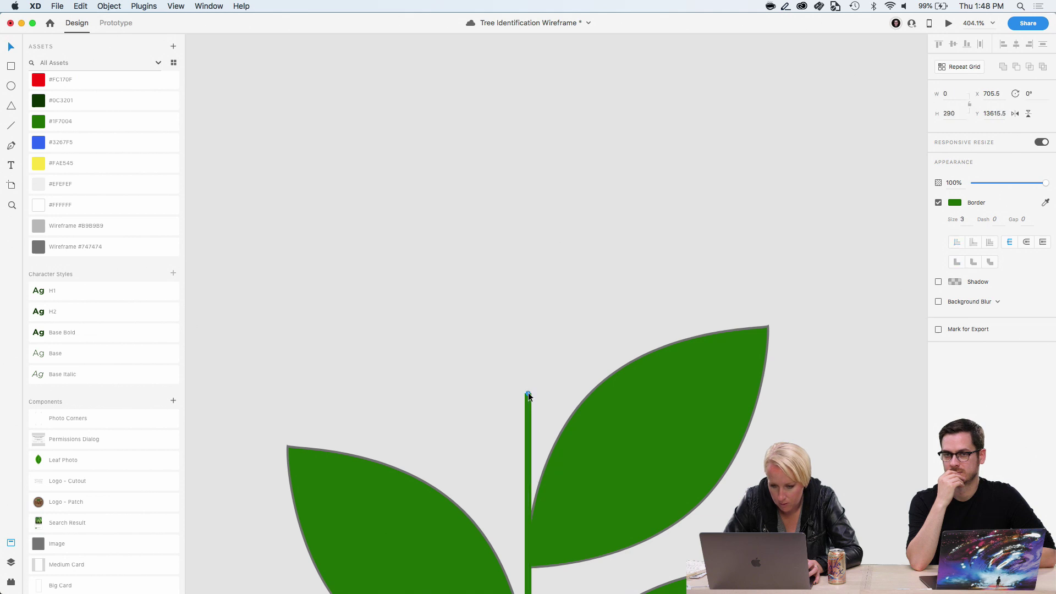
# Shorten the stem to 212 so it ends at the upper right leaf's base, and rotate that leaf upright to 0°
pyautogui.moveTo(524, 556); pyautogui.dragTo(527, 563)
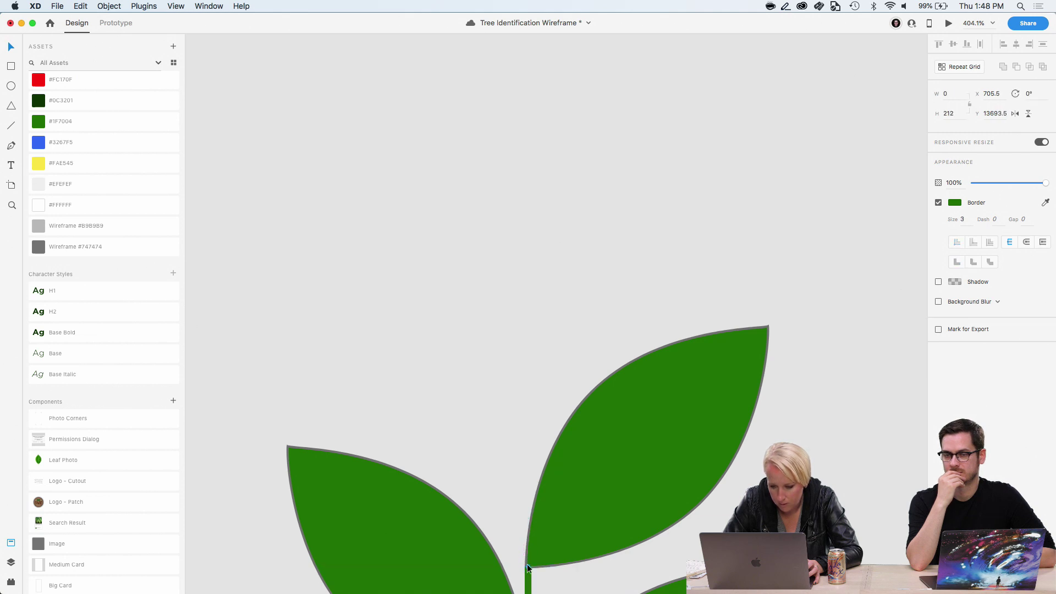
pyautogui.scroll(-5, 582, 411)
pyautogui.click(592, 338)
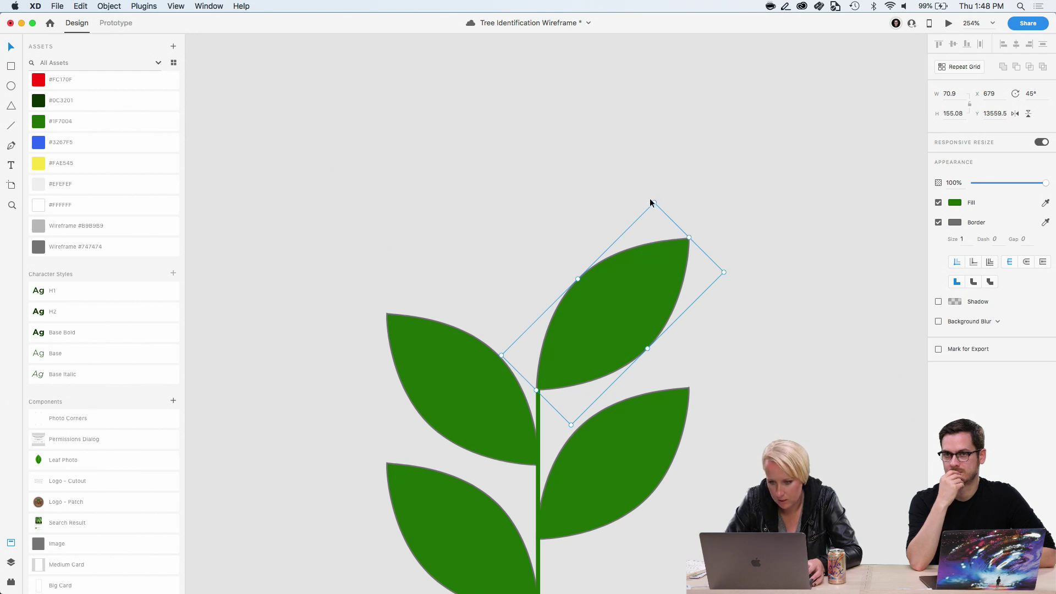
pyautogui.moveTo(652, 200); pyautogui.dragTo(559, 198)
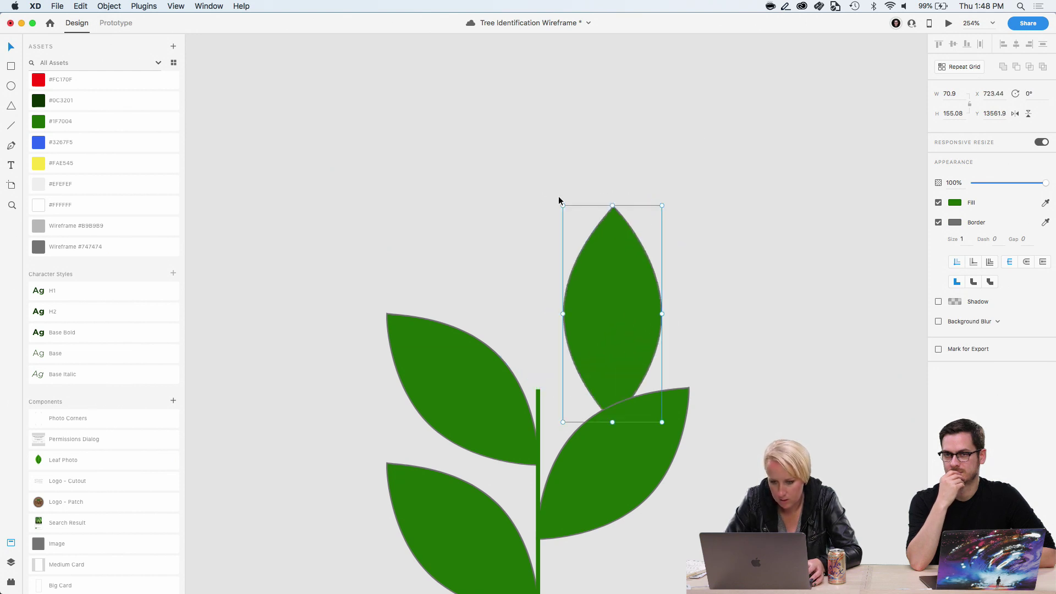
# Move the upright leaf onto the top end of the shortened stem
pyautogui.moveTo(622, 269); pyautogui.dragTo(562, 242)
pyautogui.scroll(-10, 562, 243)
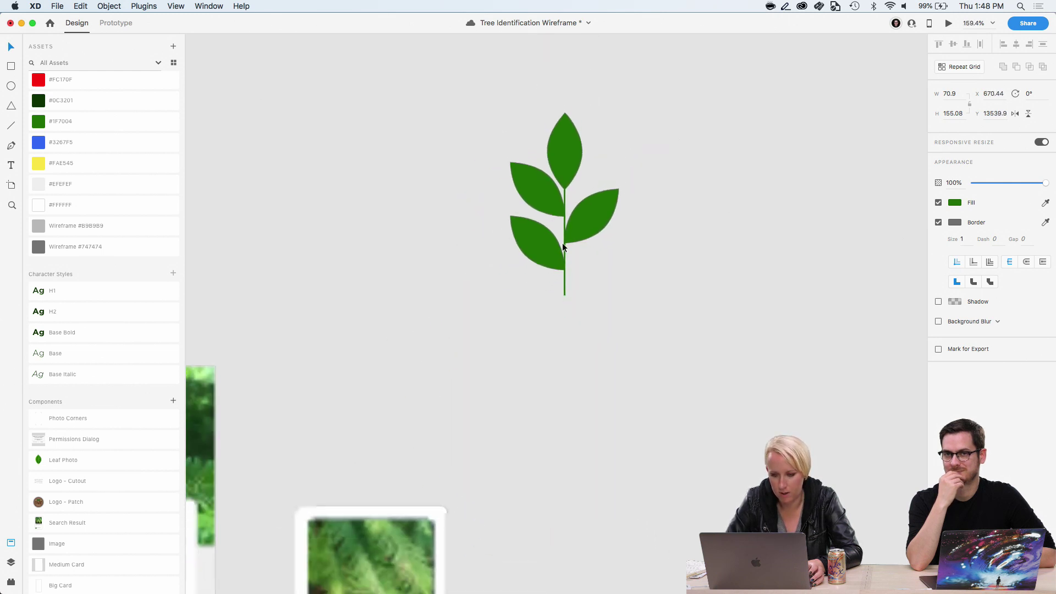
# Undo the leaf and stem edits back to the complete five-leaf branch
pyautogui.press('super+z')
pyautogui.press('super+z')
pyautogui.press('super+z')
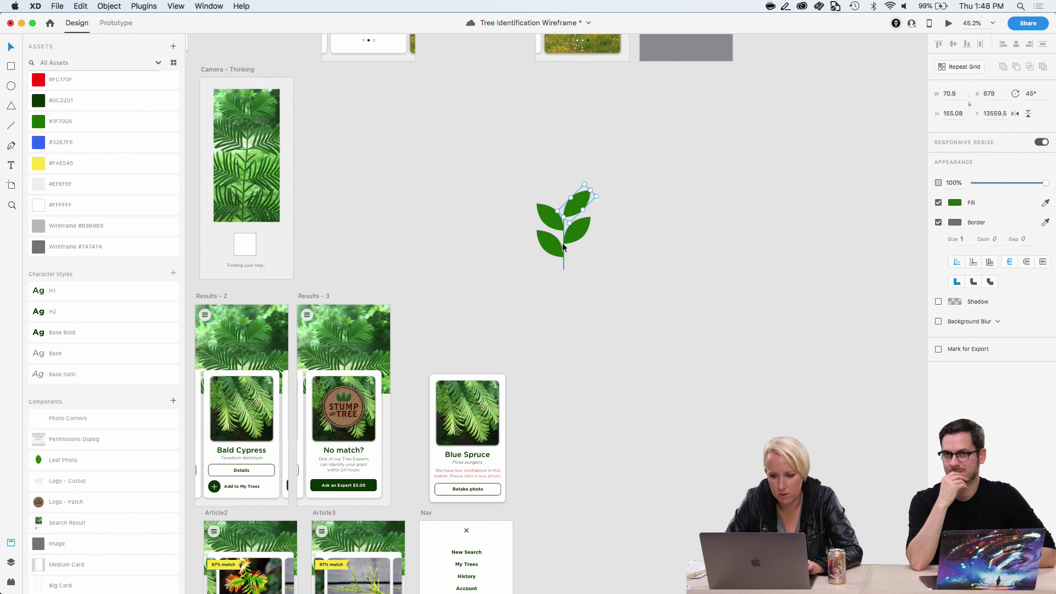
pyautogui.press('super+shift+z')
pyautogui.press('super+shift+z')
pyautogui.press('super+shift+z')
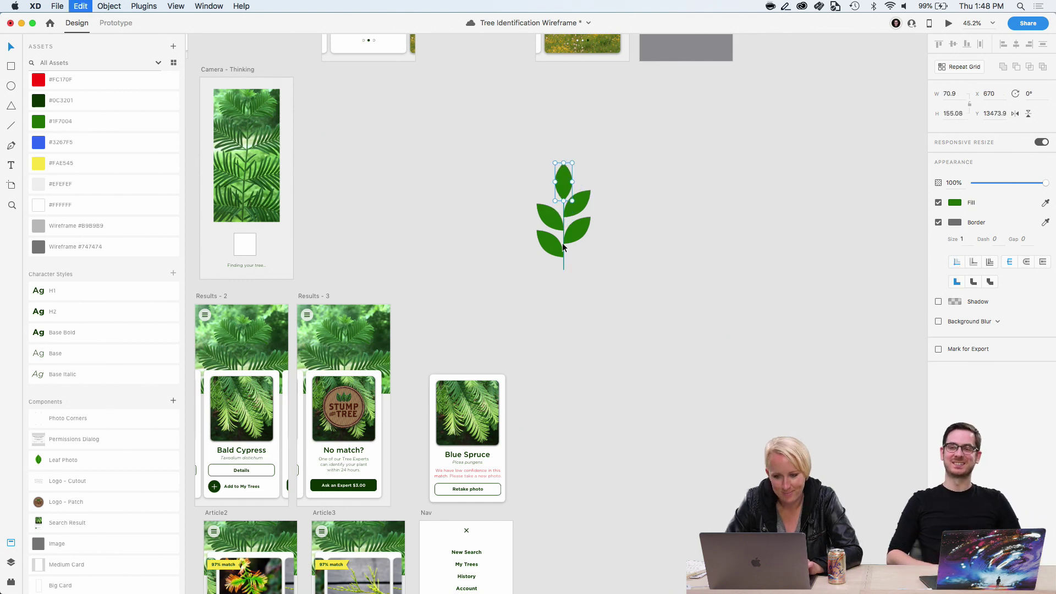
# Duplicate the whole five-leaf branch and place the copy directly to its right
pyautogui.moveTo(585, 282); pyautogui.dragTo(522, 137)
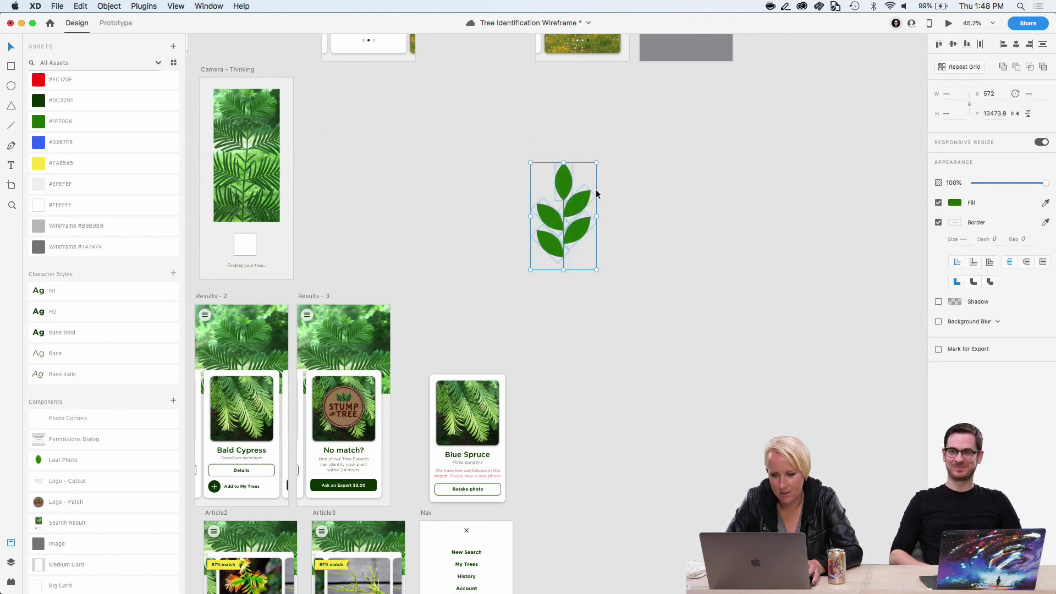
pyautogui.scroll(5, 597, 192)
pyautogui.scroll(3, 596, 189)
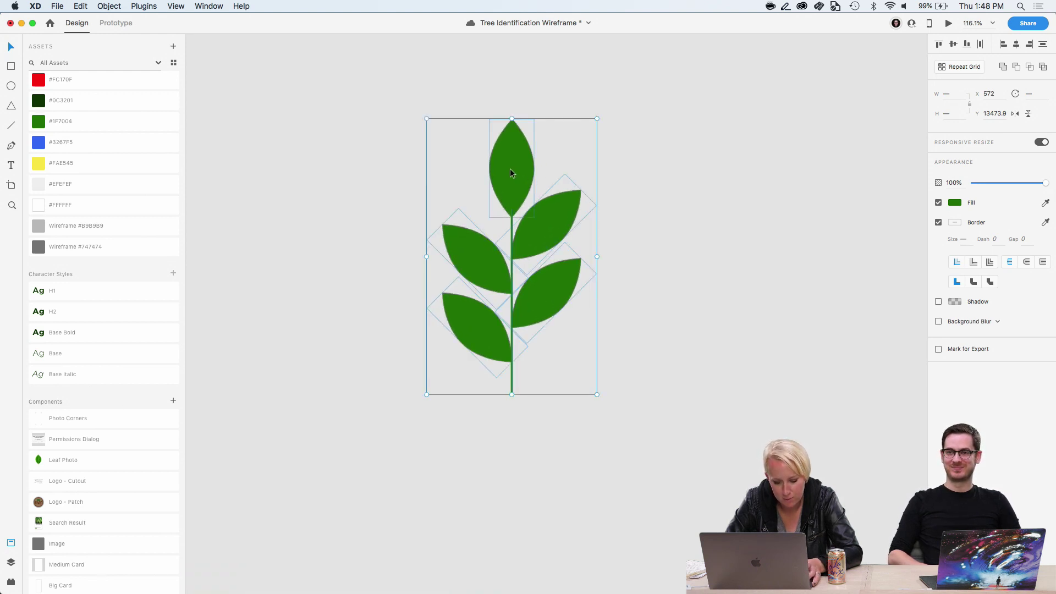
pyautogui.moveTo(510, 173); pyautogui.dragTo(709, 173)
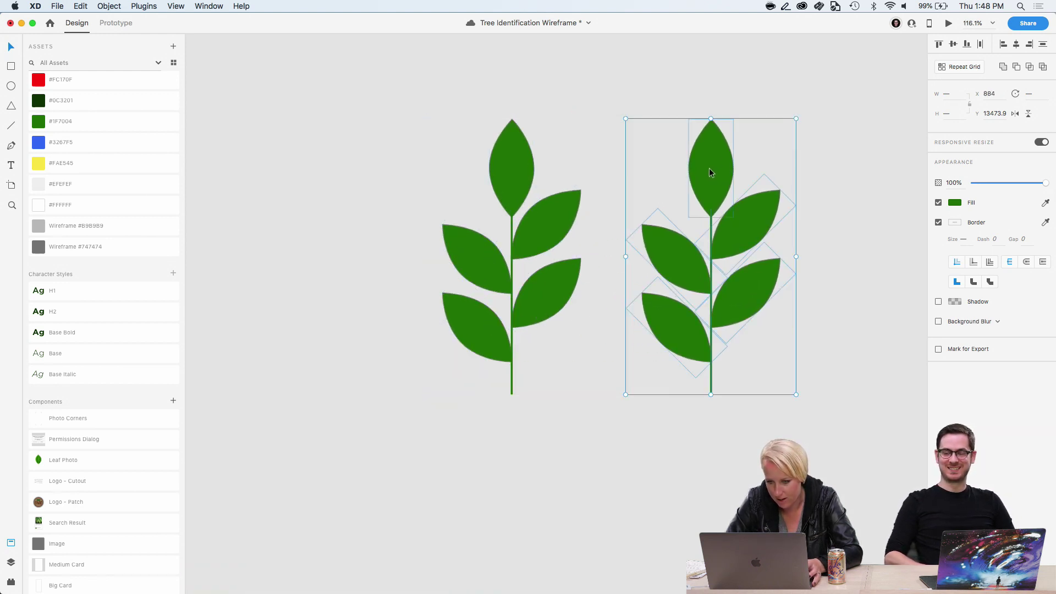
pyautogui.click(749, 162)
# Remove the copied branch's top leaf by editing its path and collapsing its anchor points onto the stem
pyautogui.scroll(5, 749, 163)
pyautogui.hscroll(2, 749, 163)
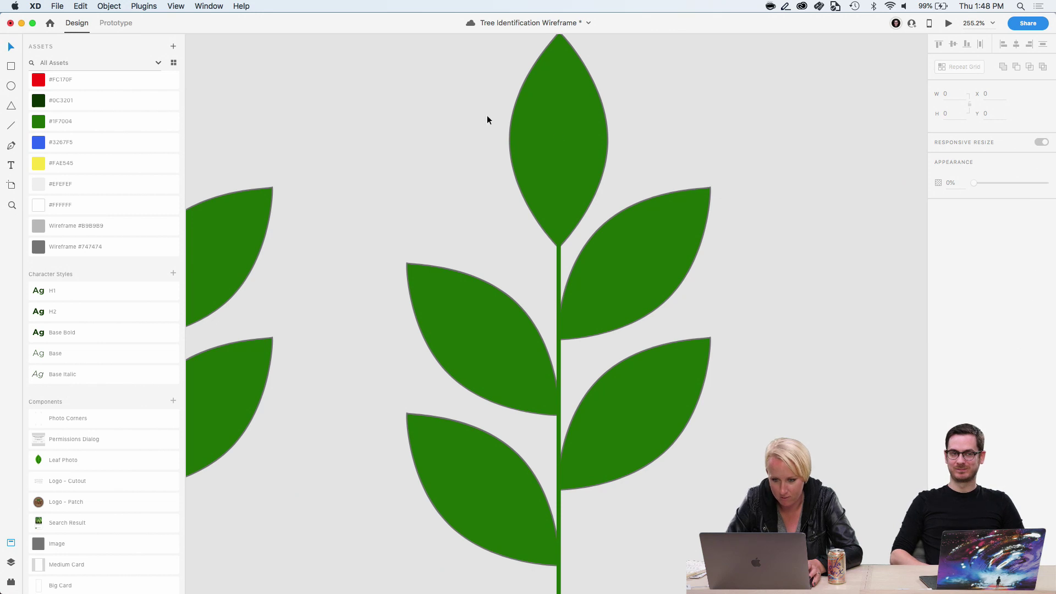
pyautogui.doubleClick(566, 120)
pyautogui.scroll(2, 567, 119)
pyautogui.click(548, 83)
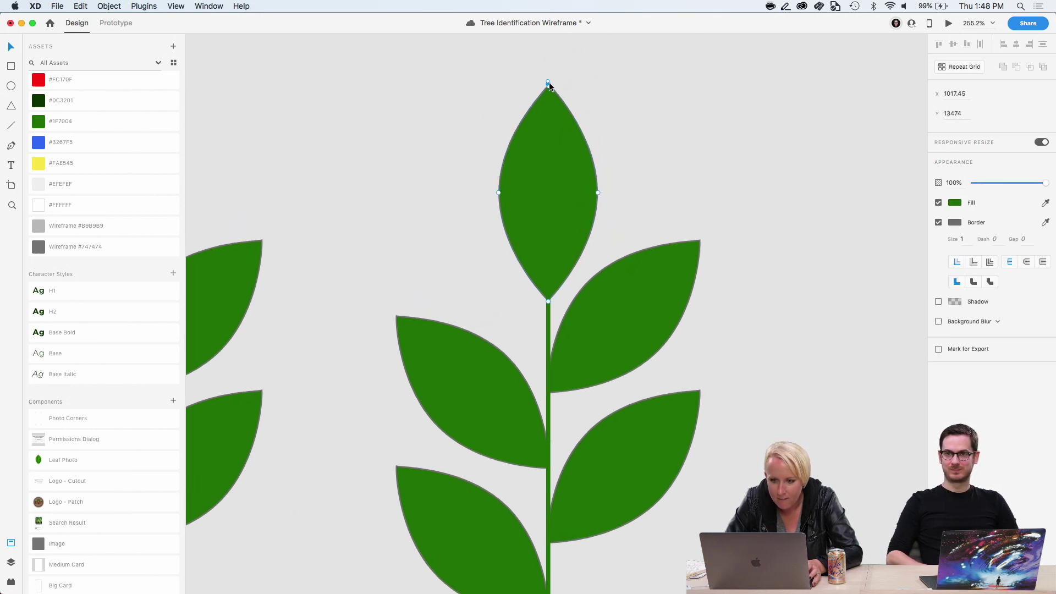
pyautogui.moveTo(548, 83); pyautogui.dragTo(547, 380)
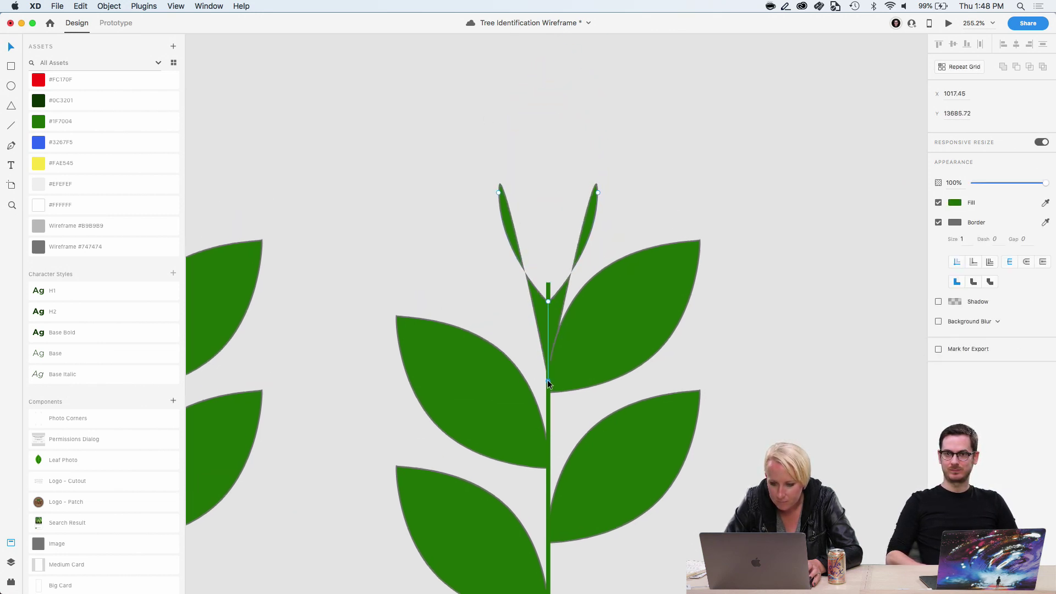
pyautogui.moveTo(597, 193); pyautogui.dragTo(539, 382)
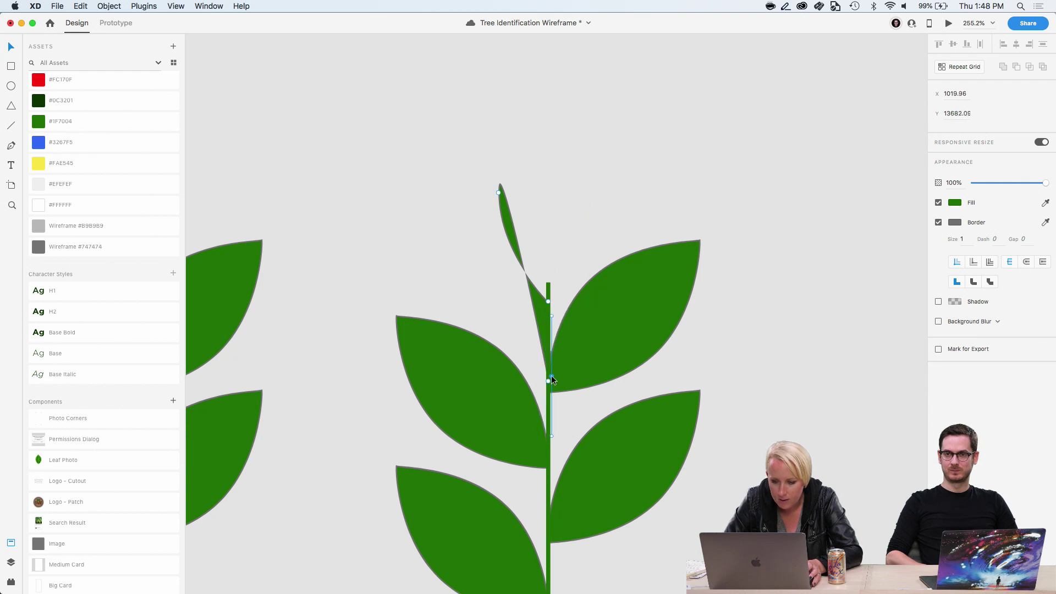
pyautogui.click(548, 379)
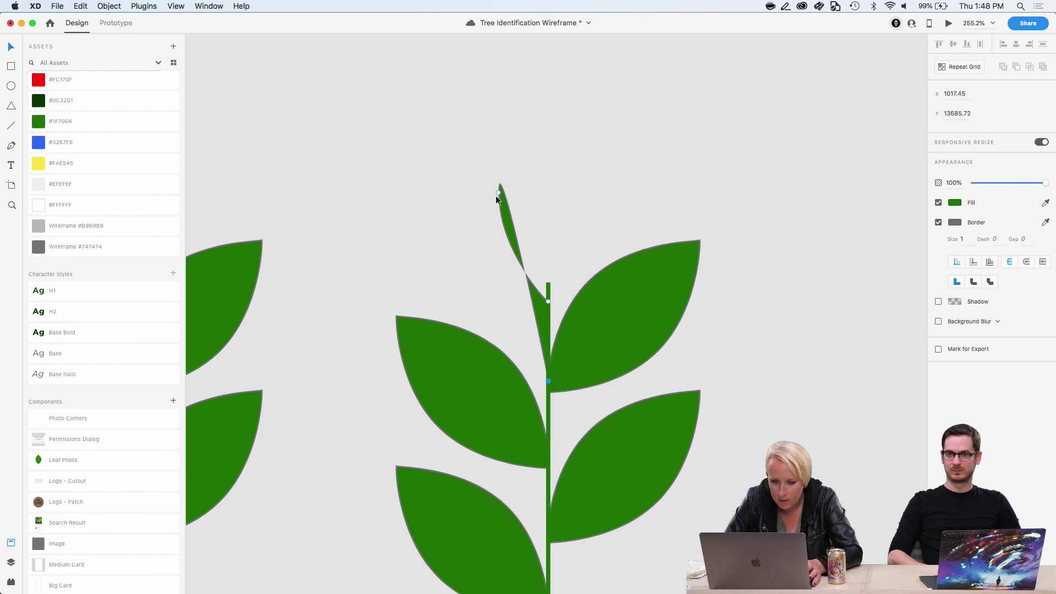
pyautogui.moveTo(498, 193); pyautogui.dragTo(524, 276)
pyautogui.click(548, 385)
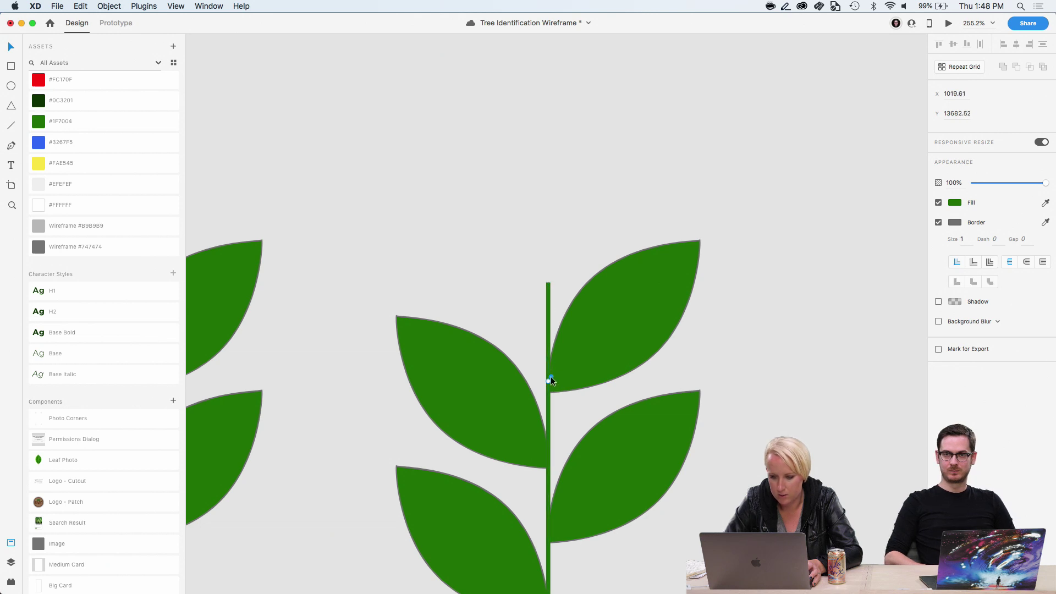
# Shorten the copy's stem to the upper right leaf's base and set that leaf upright at 0° on the stem's tip
pyautogui.moveTo(549, 379)
pyautogui.mouseDown()
pyautogui.moveTo(551, 276)
pyautogui.moveTo(548, 387)
pyautogui.mouseUp()
pyautogui.click(588, 350)
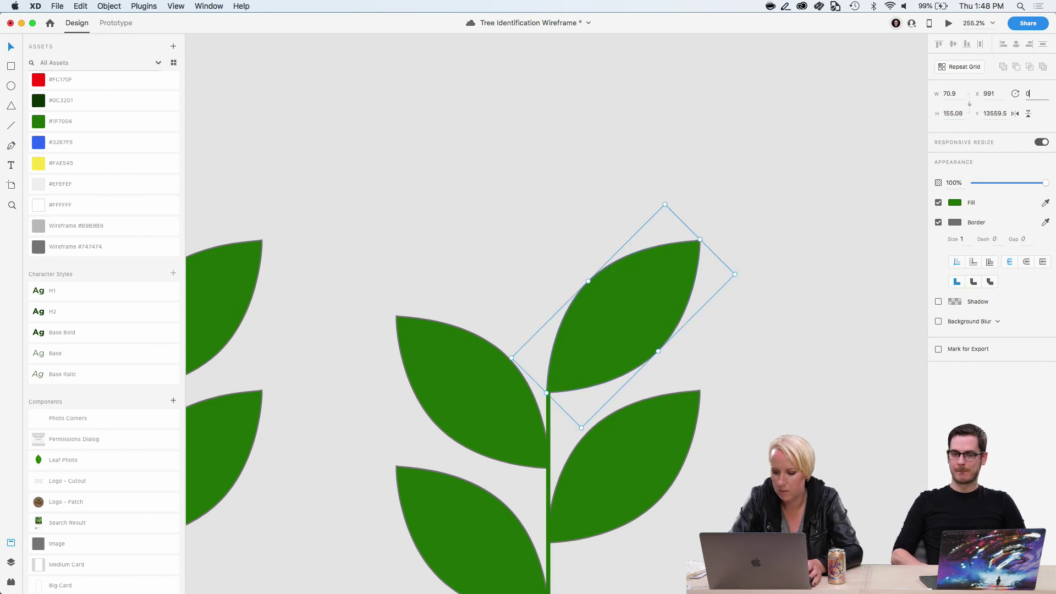
pyautogui.write('0')
pyautogui.press('Return')
pyautogui.moveTo(612, 285); pyautogui.dragTo(537, 259)
pyautogui.click(628, 312)
pyautogui.scroll(-5, 628, 312)
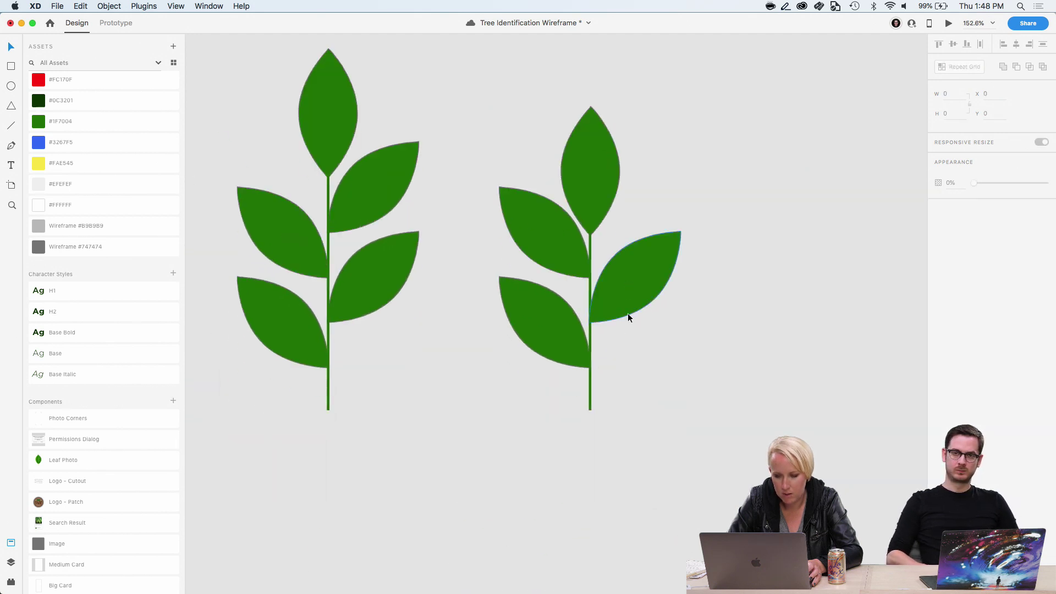
pyautogui.scroll(-3, 628, 317)
pyautogui.scroll(3, 600, 222)
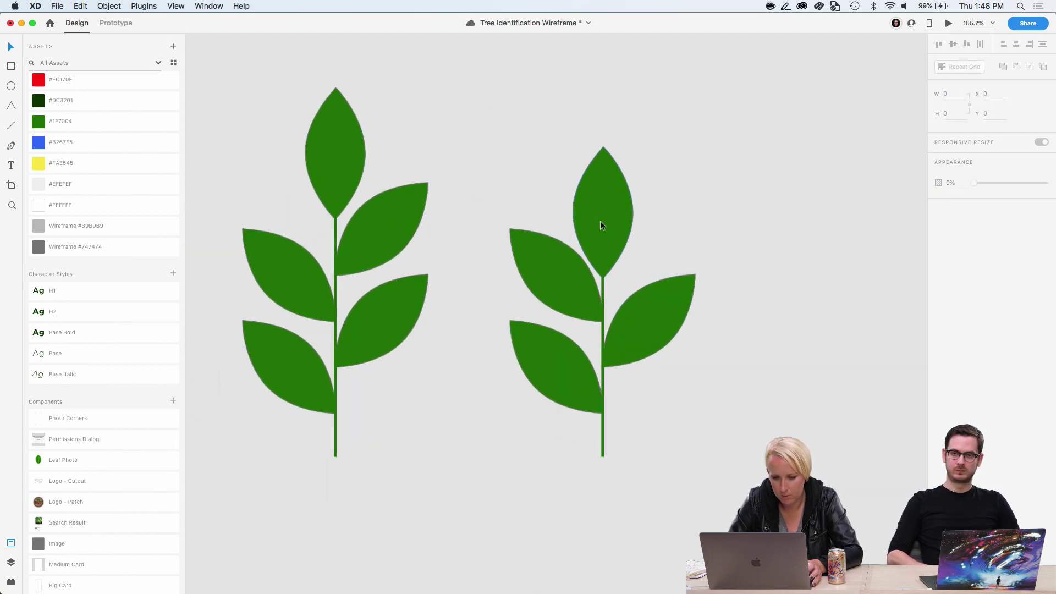
# Duplicate the four-leaf branch and place the copy to its right as a third branch
pyautogui.moveTo(642, 507); pyautogui.dragTo(540, 189)
pyautogui.keyDown('alt'); pyautogui.moveTo(531, 253); pyautogui.dragTo(767, 246); pyautogui.keyUp('alt')
pyautogui.hscroll(5, 766, 242)
pyautogui.click(766, 241)
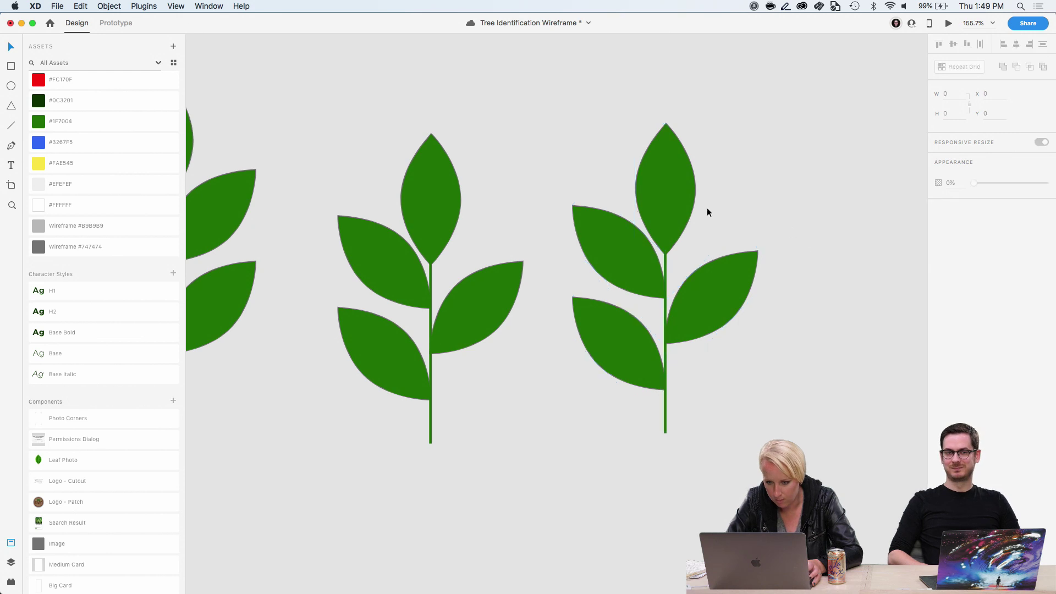
# Remove the third branch's top leaf by collapsing its path's anchor points onto the stem
pyautogui.doubleClick(683, 202)
pyautogui.scroll(5, 683, 202)
pyautogui.scroll(2, 658, 101)
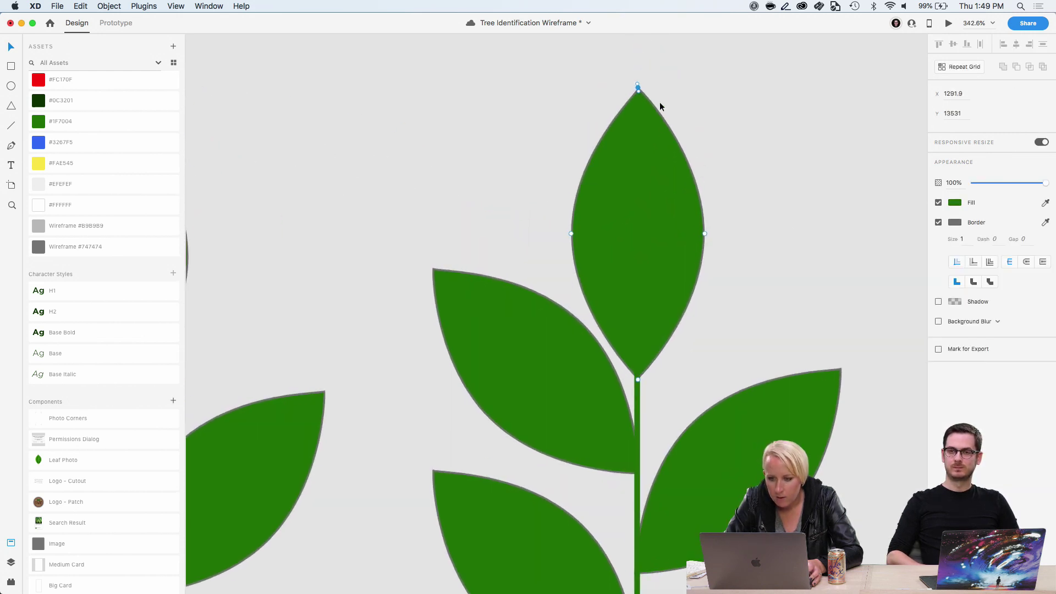
pyautogui.moveTo(637, 91); pyautogui.dragTo(638, 474)
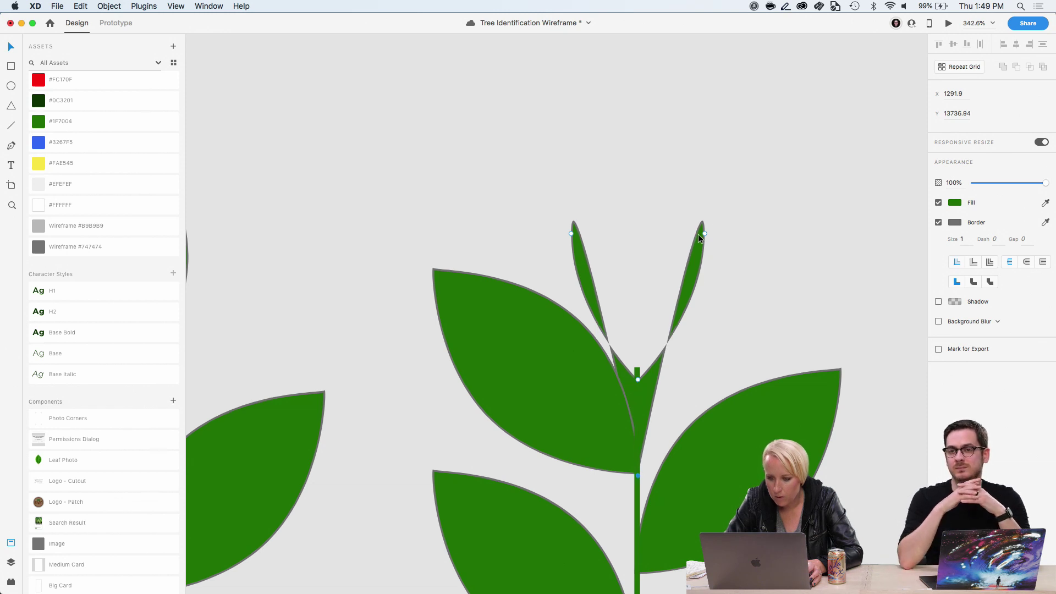
pyautogui.moveTo(704, 233); pyautogui.dragTo(639, 484)
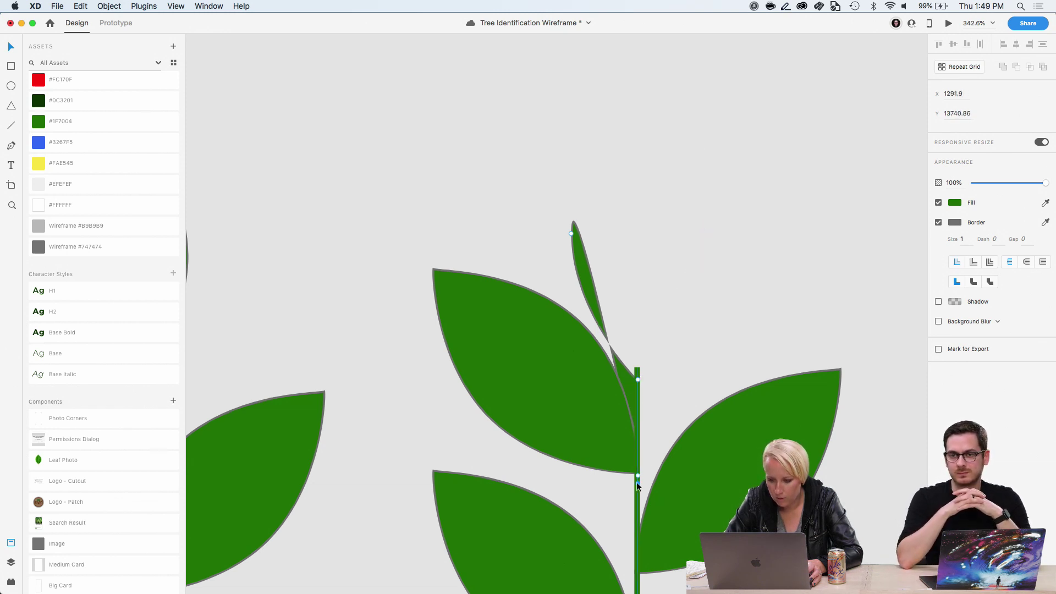
pyautogui.doubleClick(571, 233)
pyautogui.moveTo(572, 233); pyautogui.dragTo(635, 494)
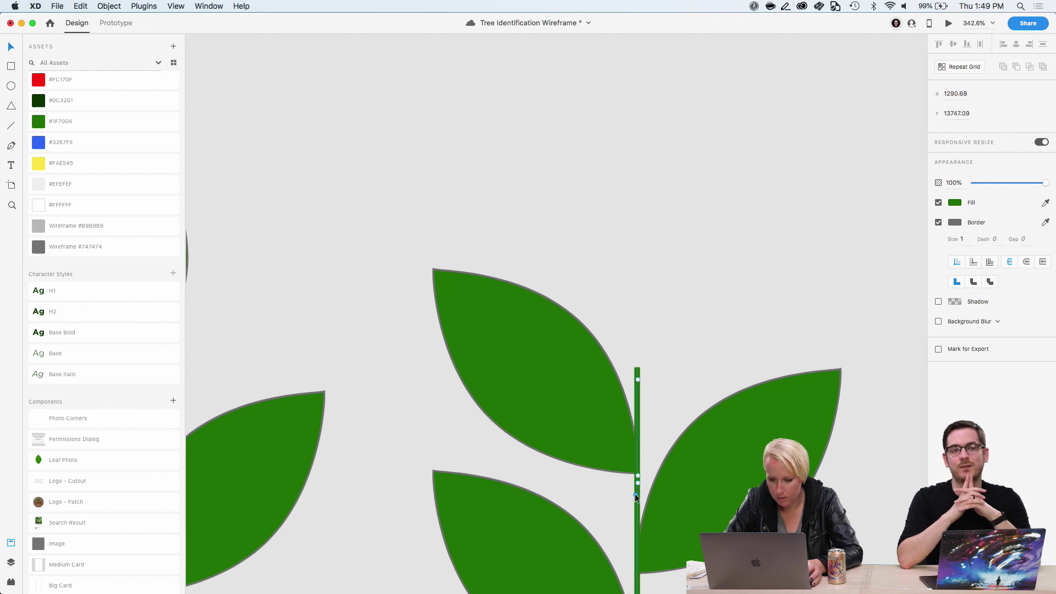
# Shorten the third branch's stem to the upper left leaf's base and set that leaf upright at 0° on the stem's tip
pyautogui.click(635, 378)
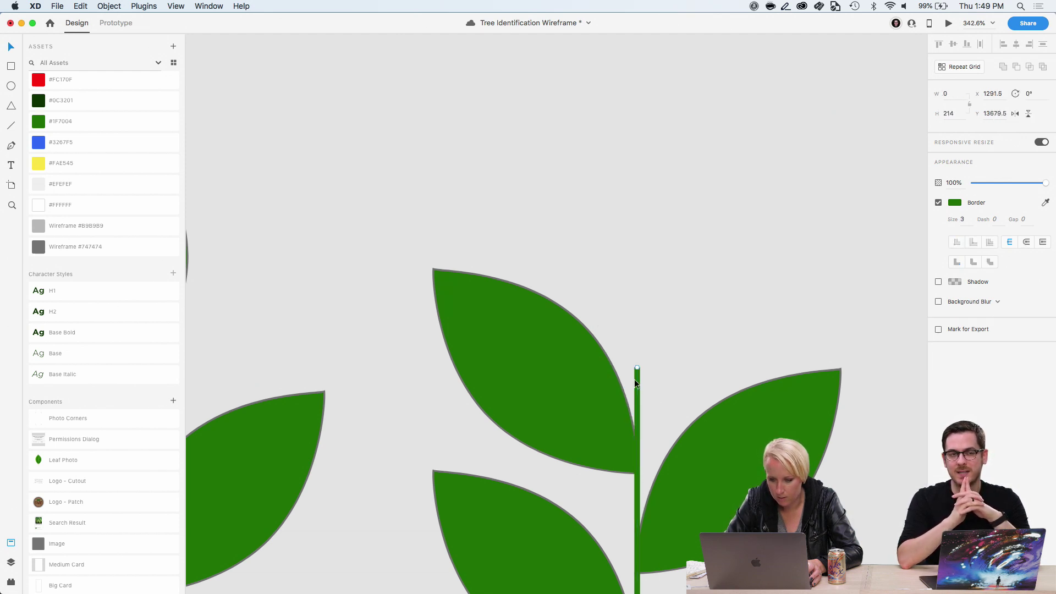
pyautogui.moveTo(637, 369); pyautogui.dragTo(639, 470)
pyautogui.click(599, 416)
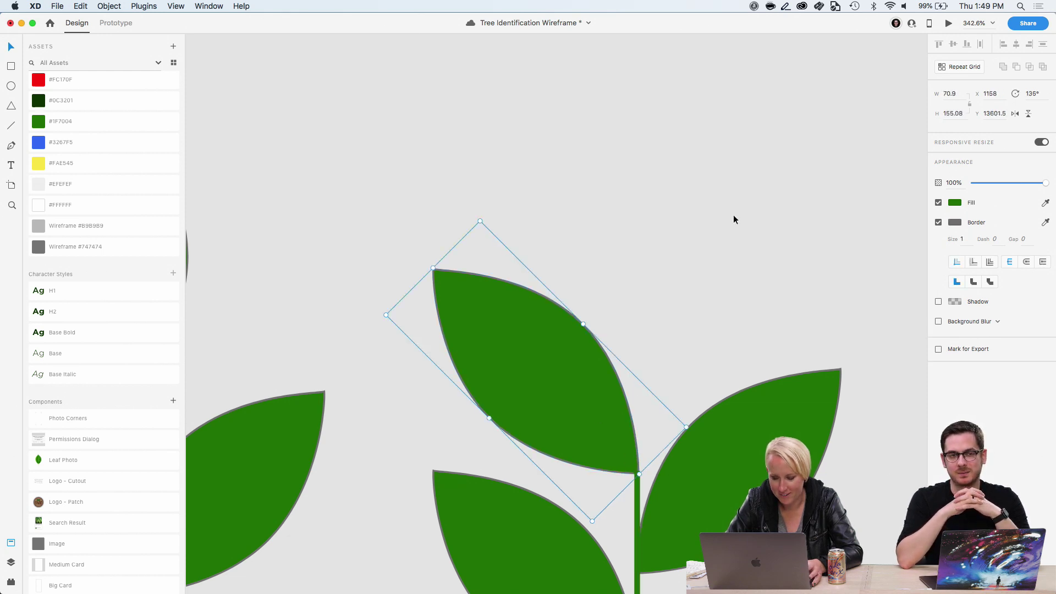
pyautogui.click(1031, 95)
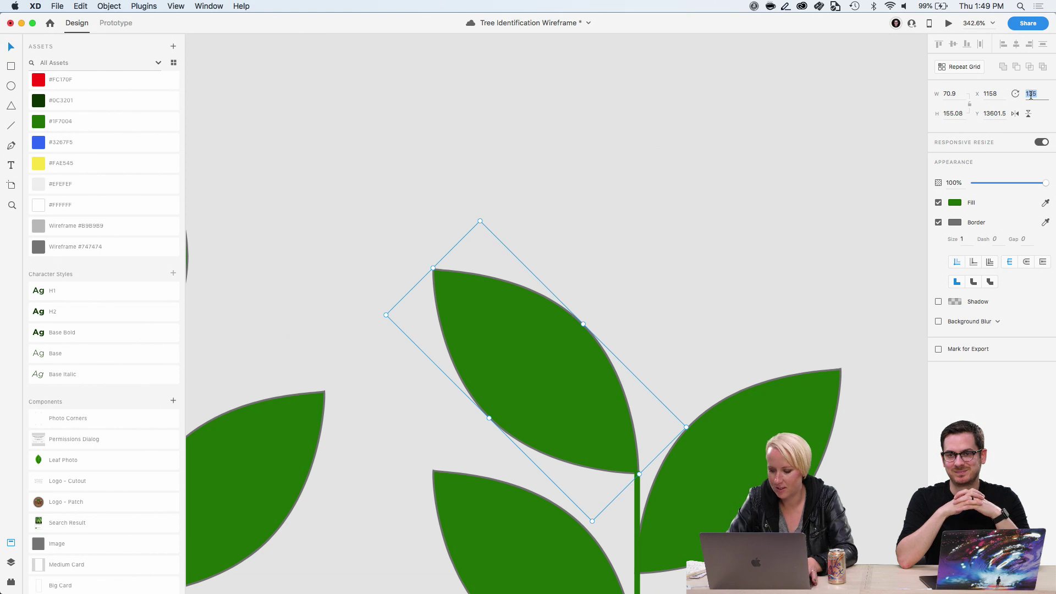
pyautogui.write('0')
pyautogui.press('Return')
pyautogui.moveTo(516, 275); pyautogui.dragTo(645, 315)
pyautogui.click(730, 300)
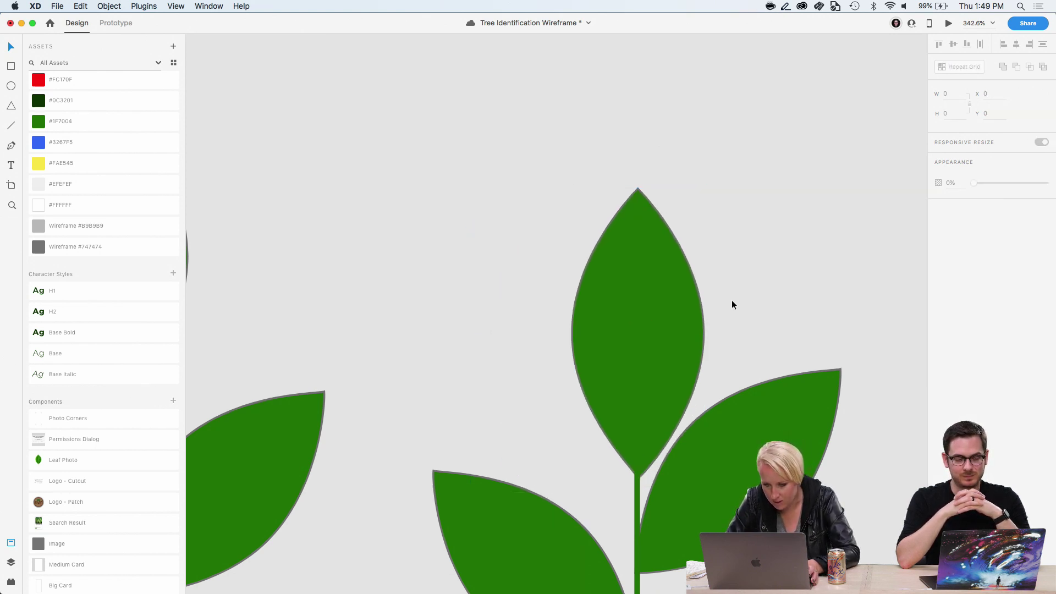
# Remove the border from all leaves of the three branches, leaving the stems' borders untouched
pyautogui.scroll(-5, 732, 299)
pyautogui.moveTo(800, 411); pyautogui.dragTo(233, 185)
pyautogui.moveTo(719, 439); pyautogui.dragTo(269, 407)
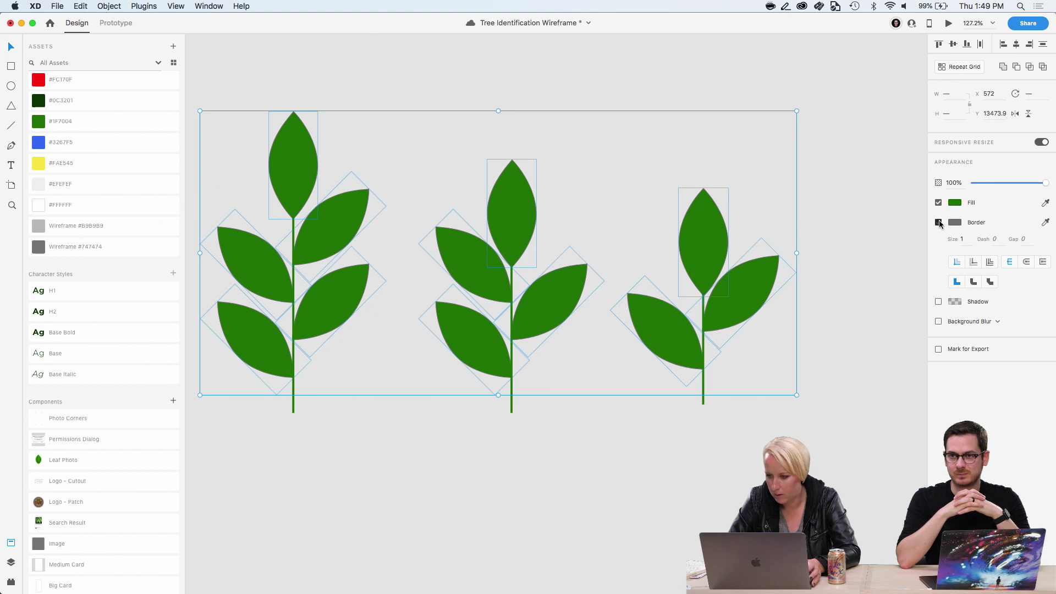
pyautogui.click(938, 222)
pyautogui.click(794, 404)
pyautogui.scroll(-5, 726, 377)
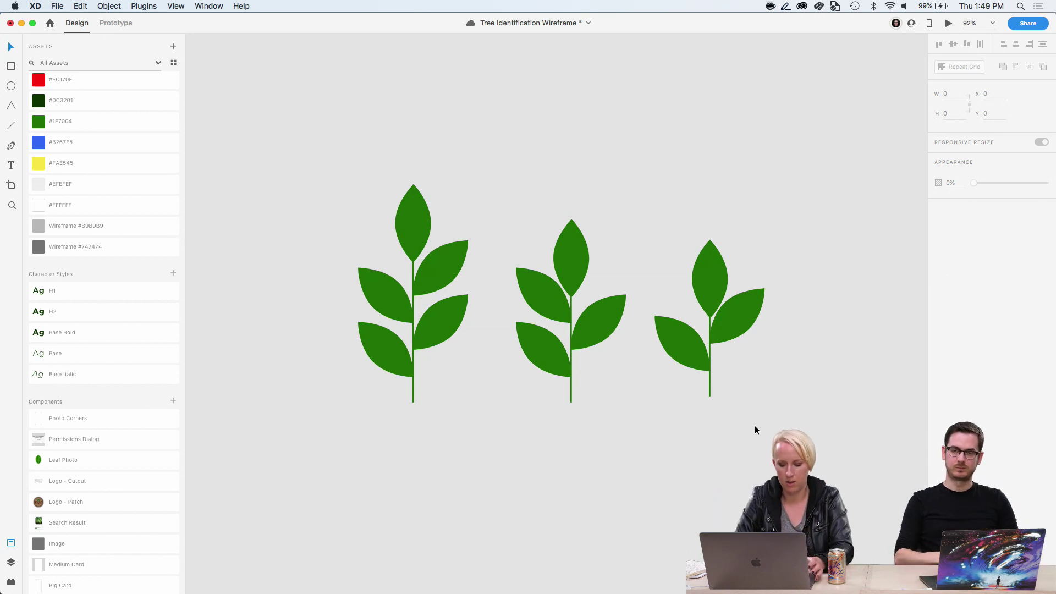
# Duplicate the Camera - Thinking artboard and place the copy to the right of the three branches
pyautogui.scroll(-8, 755, 426)
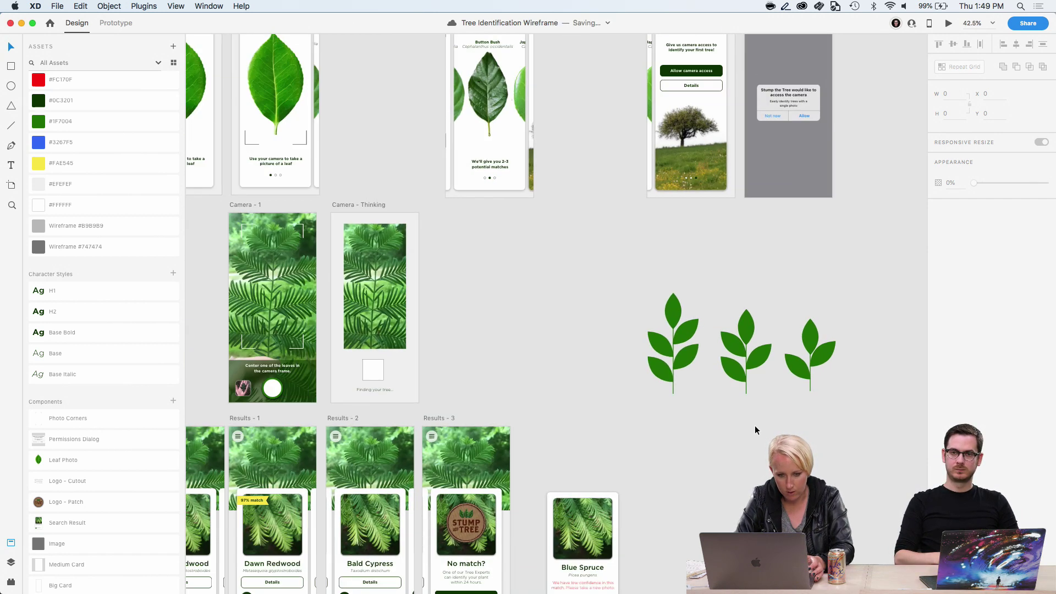
pyautogui.click(364, 204)
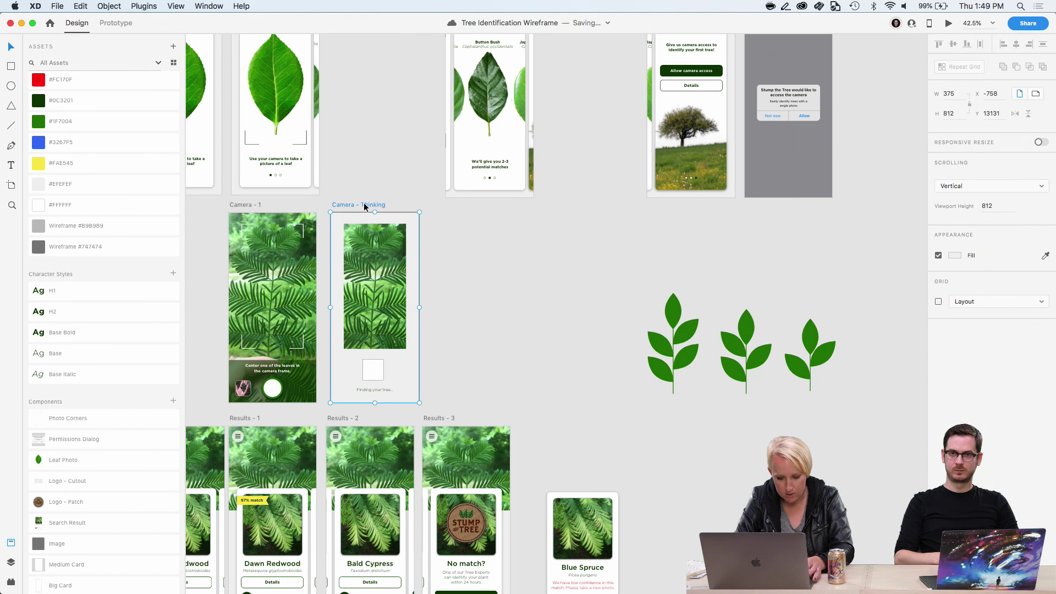
pyautogui.moveTo(364, 204); pyautogui.dragTo(879, 215)
pyautogui.hscroll(10, 802, 272)
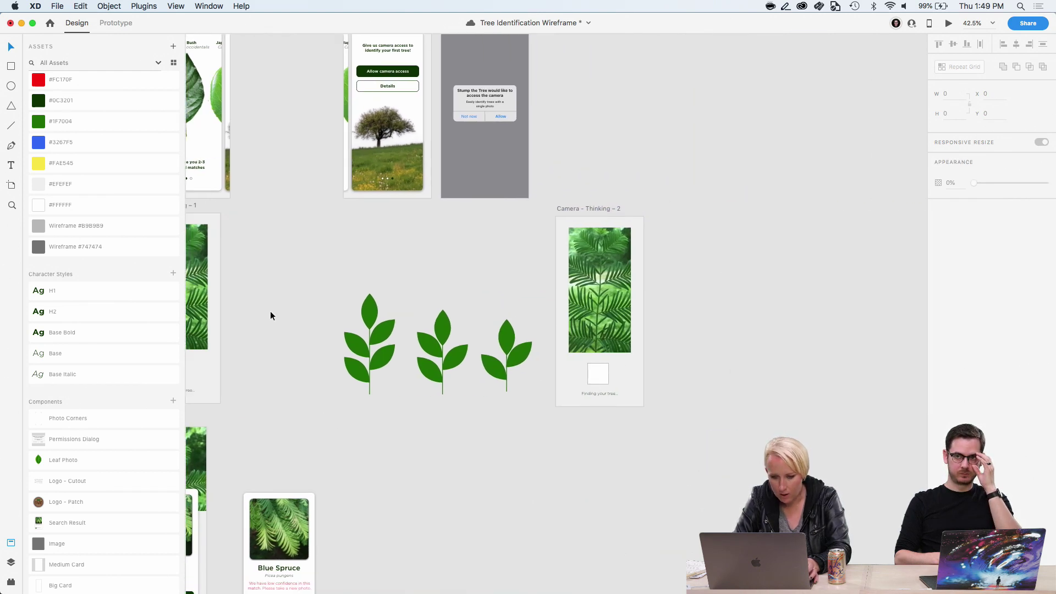
# Scale the three branches down together proportionally until the five-leaf branch is about 72 × 117
pyautogui.moveTo(303, 299); pyautogui.dragTo(465, 352)
pyautogui.hscroll(-5, 496, 338)
pyautogui.scroll(2, 464, 353)
pyautogui.scroll(3, 464, 352)
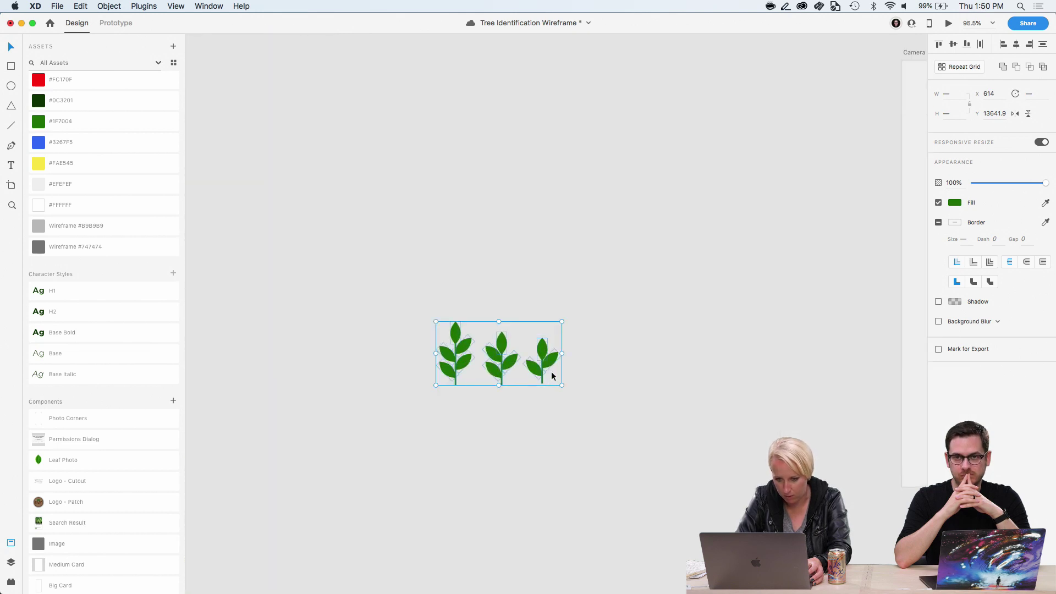
pyautogui.moveTo(561, 385); pyautogui.dragTo(556, 381)
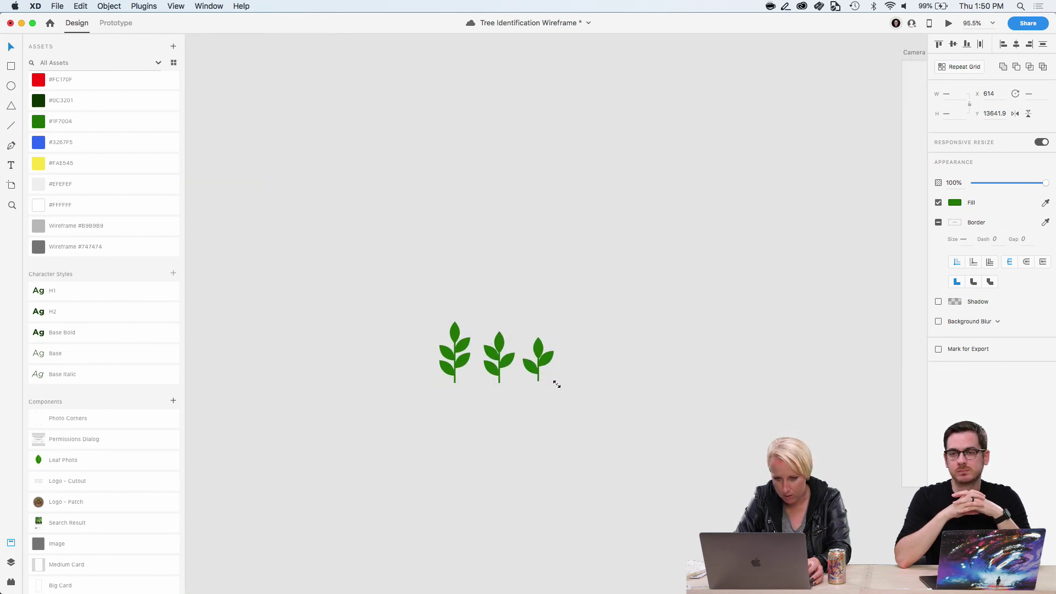
pyautogui.click(585, 418)
# Group the five-leaf branch's leaves and stem, and show the pasteboard's layers
pyautogui.hscroll(5, 586, 421)
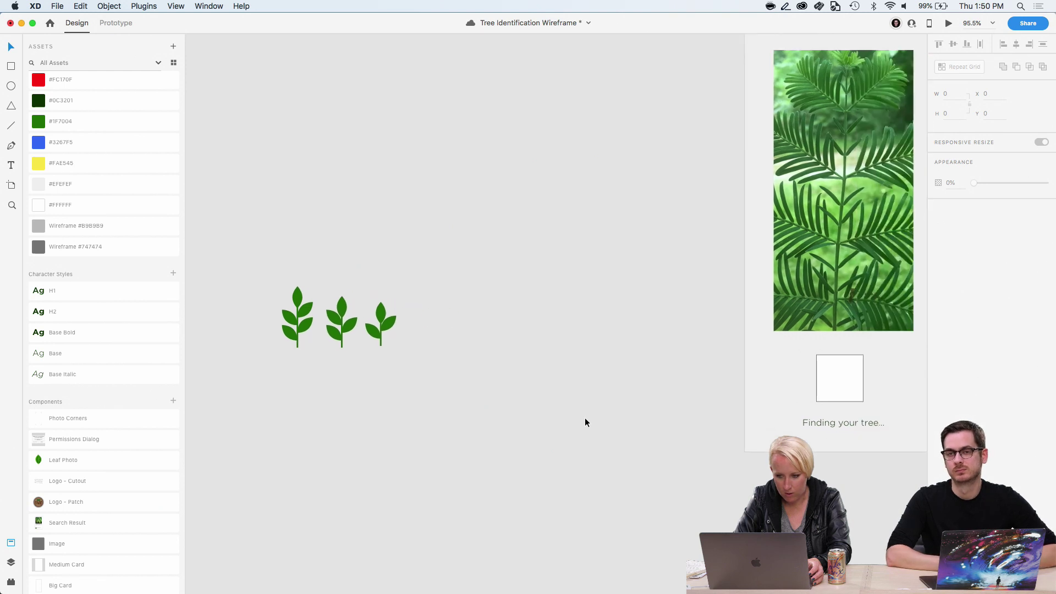
pyautogui.moveTo(329, 378); pyautogui.dragTo(306, 354)
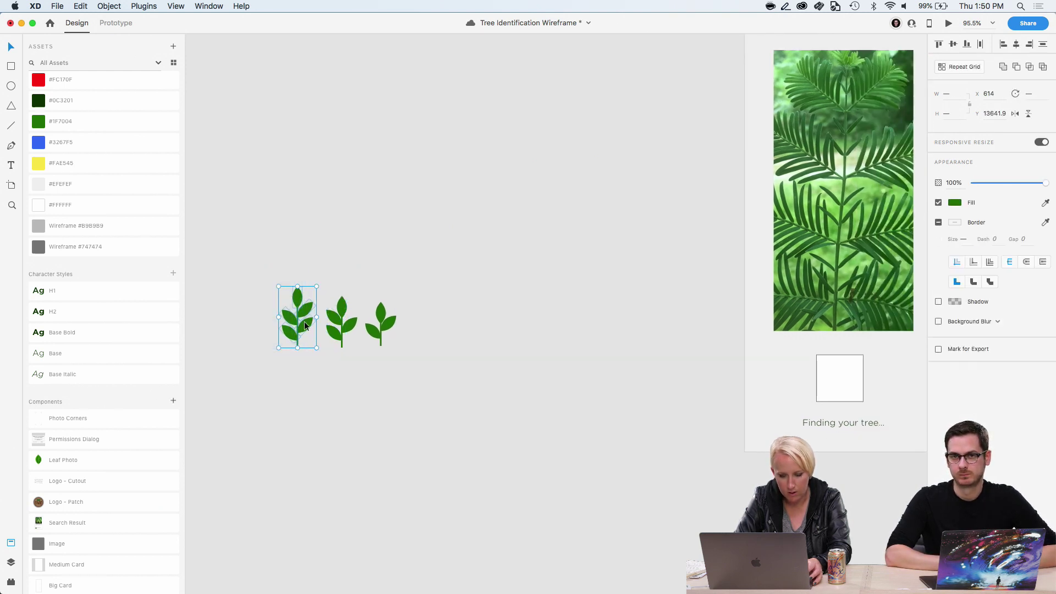
pyautogui.click(310, 345)
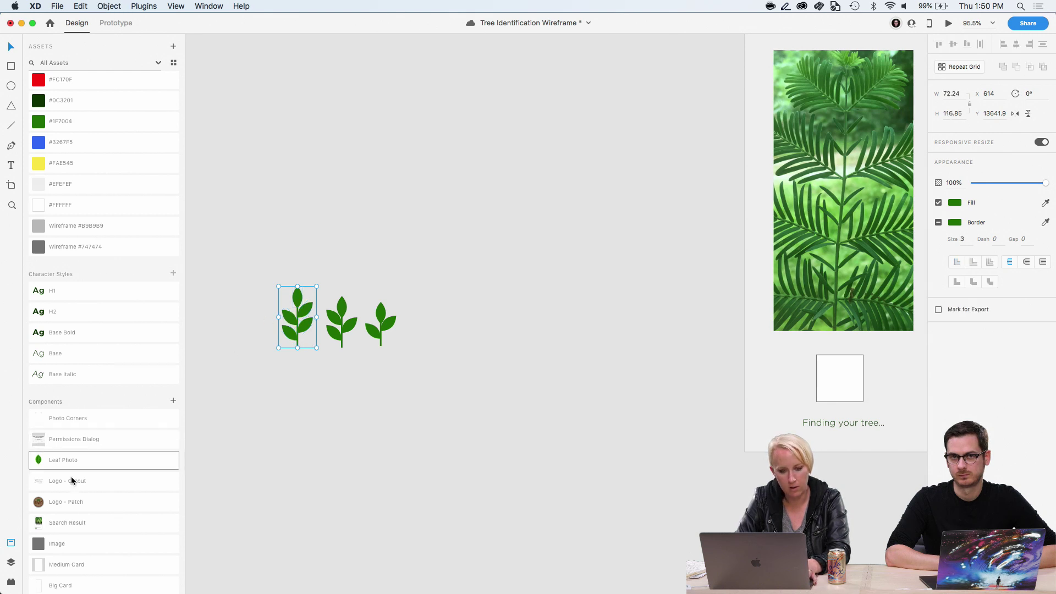
pyautogui.click(11, 562)
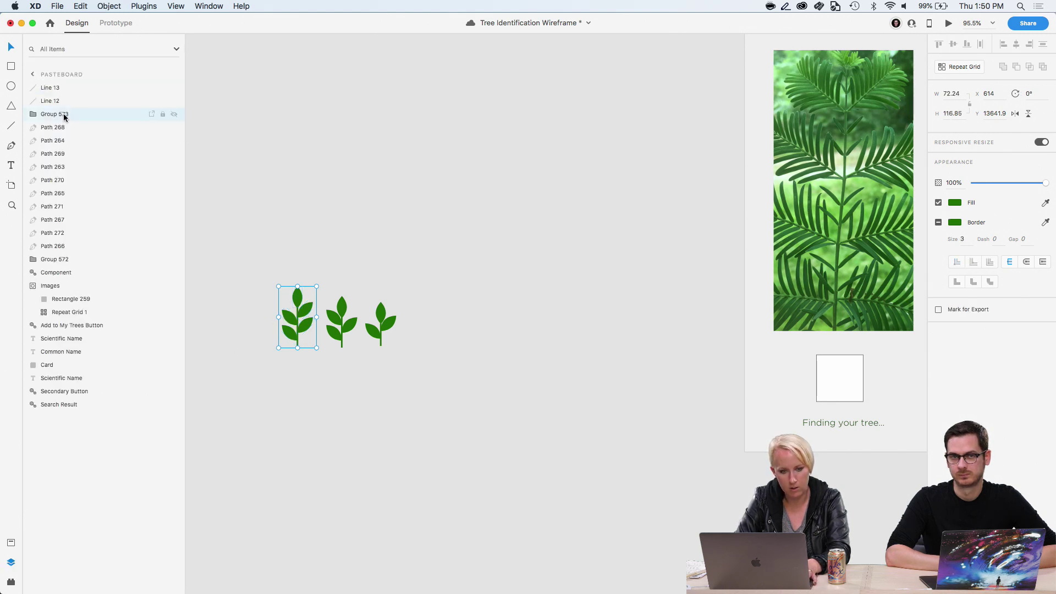
# Rename the five-leaf branch's group as Animation
pyautogui.doubleClick(57, 115)
pyautogui.write('Animation')
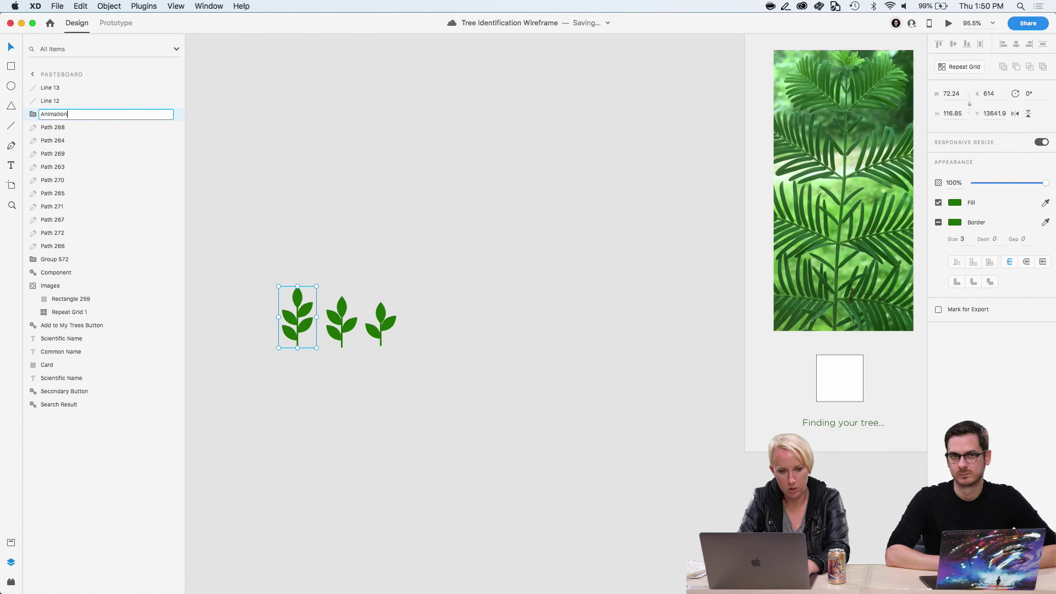
pyautogui.press('Return')
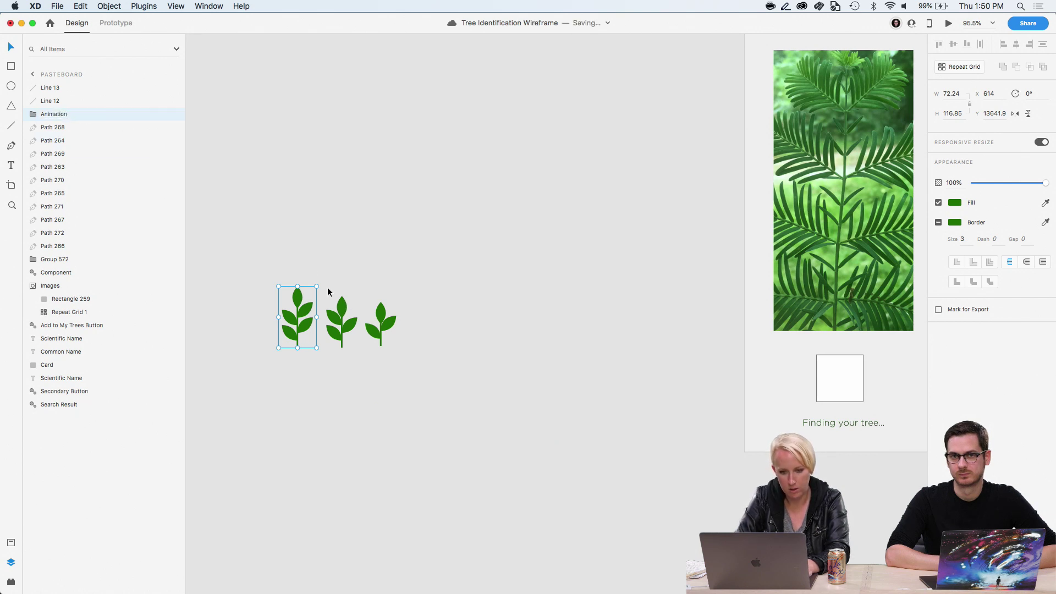
pyautogui.moveTo(328, 291); pyautogui.dragTo(330, 303)
pyautogui.press('super+a')
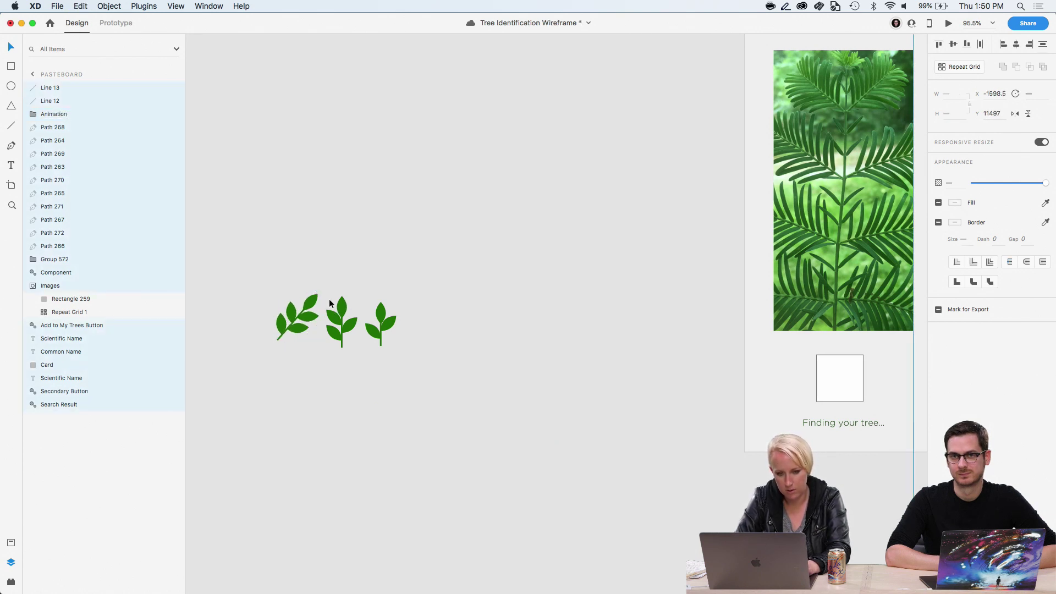
pyautogui.click(325, 286)
pyautogui.press('super+z')
# Group the four-leaf branch's leaves and stem and name the group Animation
pyautogui.click(356, 377)
pyautogui.moveTo(351, 361); pyautogui.dragTo(334, 307)
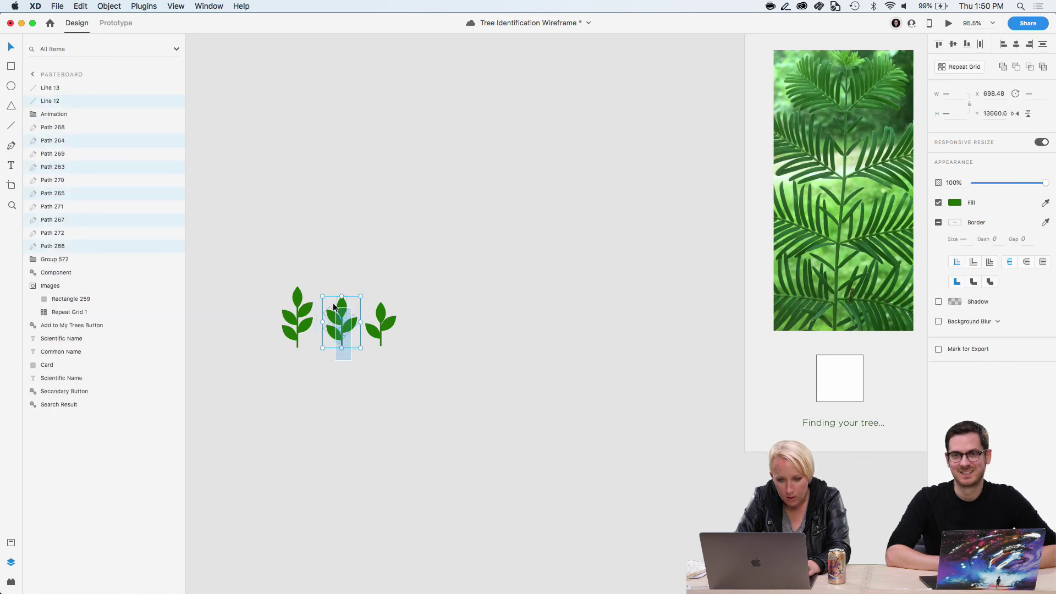
pyautogui.press('super+g')
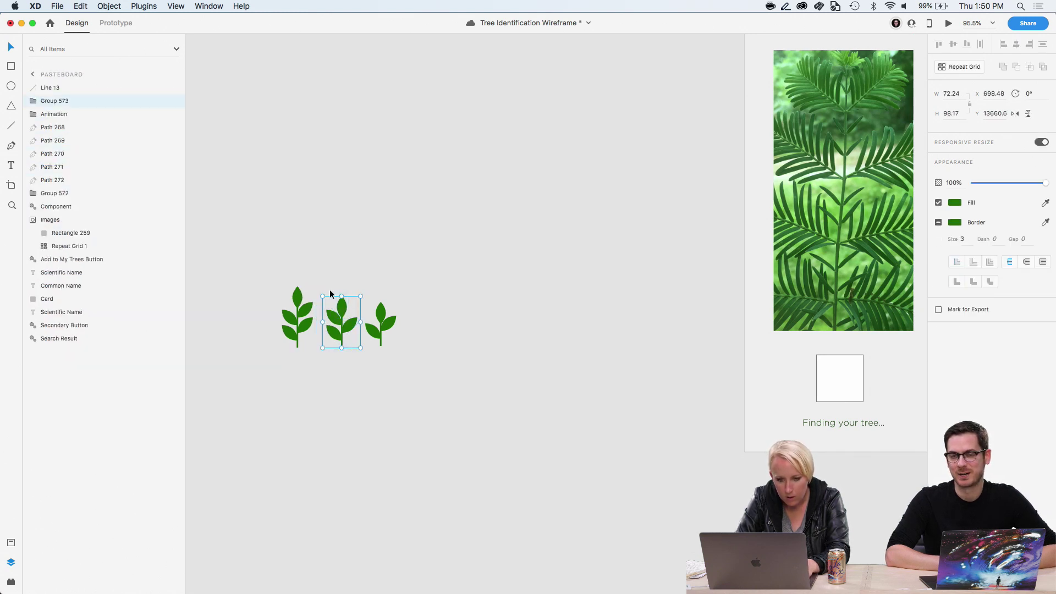
pyautogui.doubleClick(61, 101)
pyautogui.write('Animation')
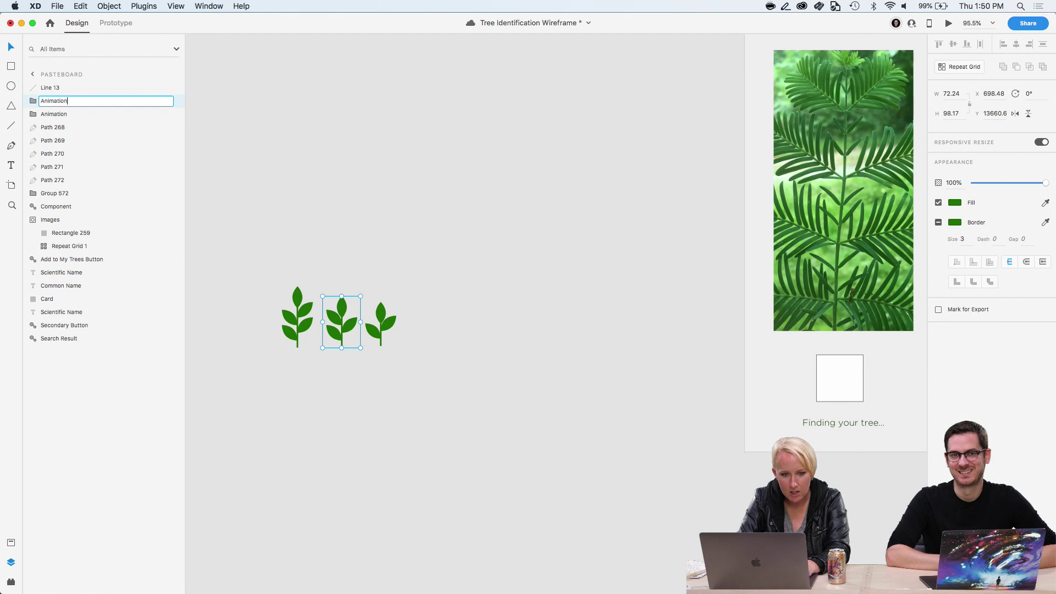
pyautogui.press('Return')
# Group the three-leaf branch's leaves and stem and name the group Animation
pyautogui.moveTo(410, 375); pyautogui.dragTo(372, 320)
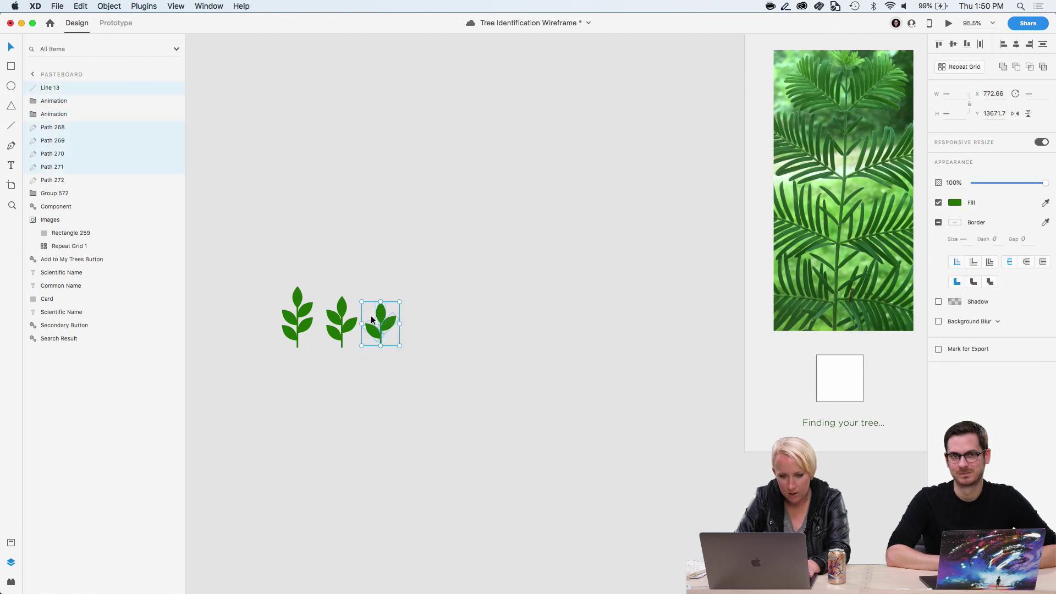
pyautogui.press('super+g')
pyautogui.doubleClick(61, 88)
pyautogui.write('A')
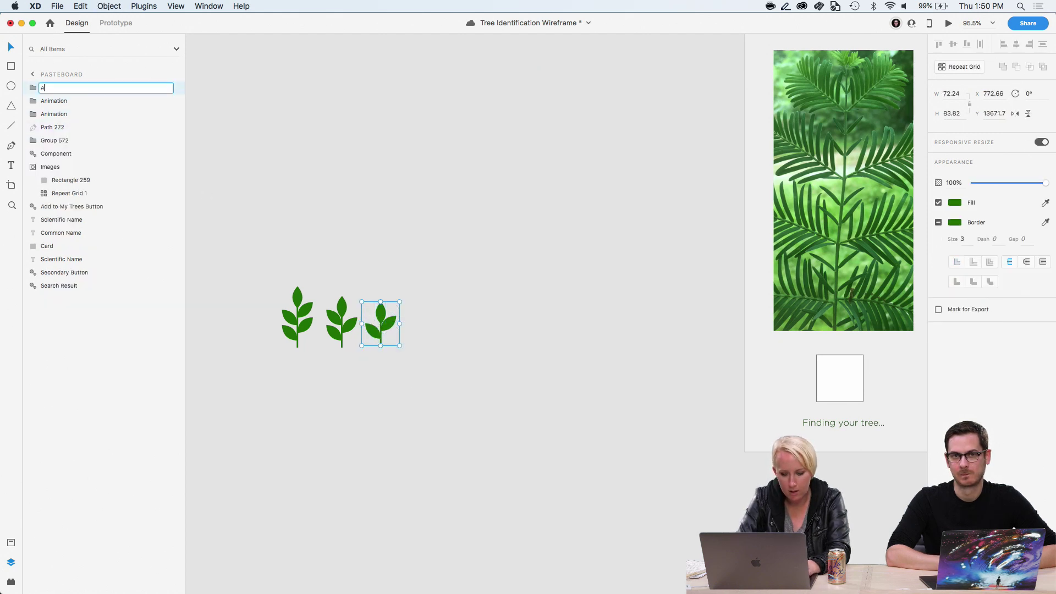
pyautogui.write('nimation')
pyautogui.click(328, 138)
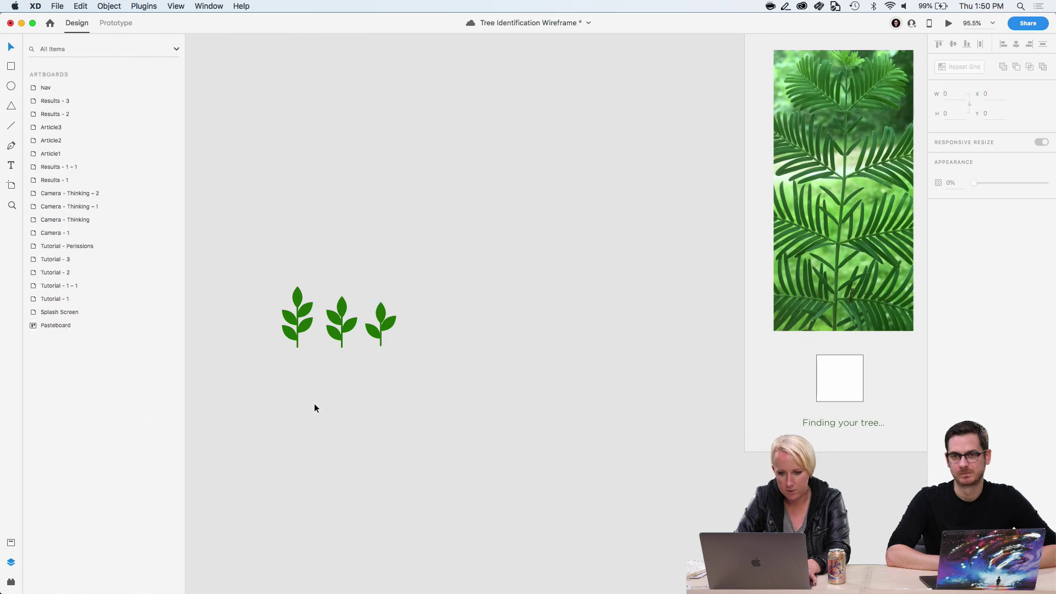
# Place the five-leaf branch above "Finding your tree..." on the Camera - Thinking – 2 artboard and delete the square placeholder behind it
pyautogui.moveTo(291, 337); pyautogui.dragTo(834, 397)
pyautogui.click(835, 399)
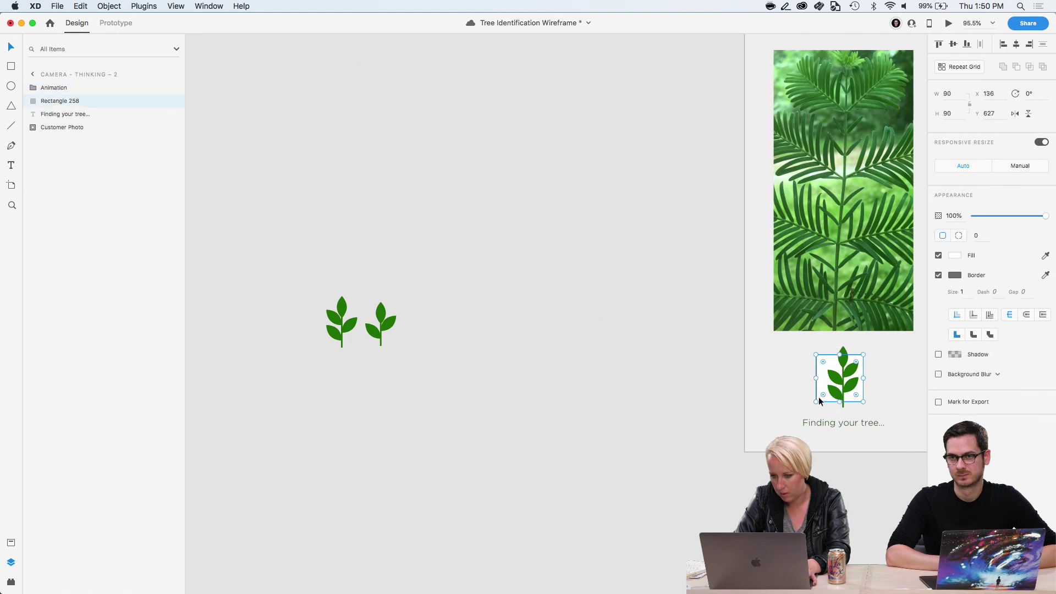
pyautogui.press('Delete')
pyautogui.hscroll(2, 822, 401)
pyautogui.click(792, 395)
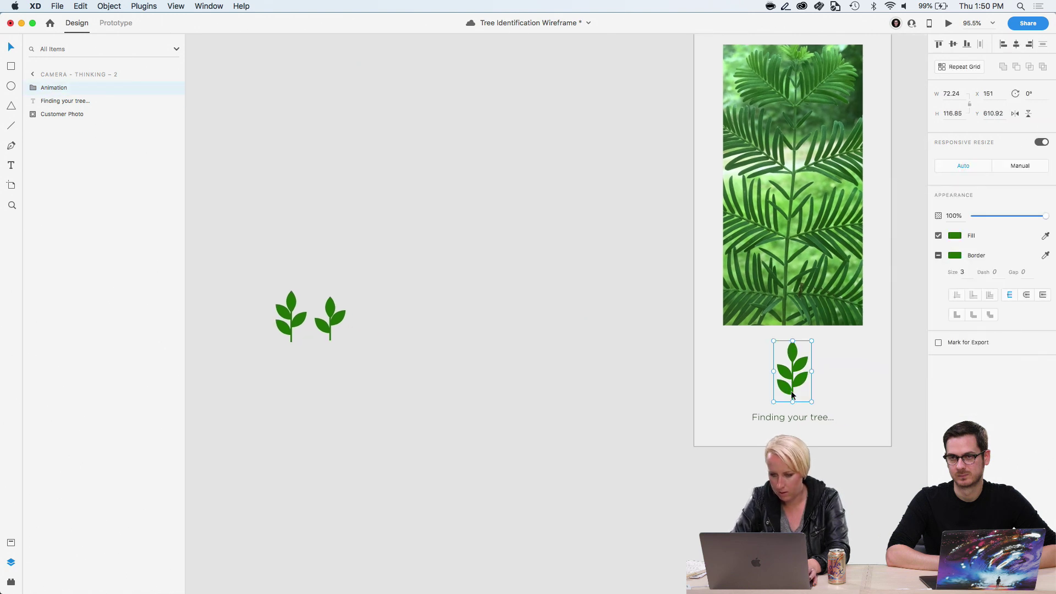
pyautogui.keyDown('shift'); pyautogui.click(791, 417); pyautogui.keyUp('shift')
pyautogui.keyDown('shift'); pyautogui.click(796, 292); pyautogui.keyUp('shift')
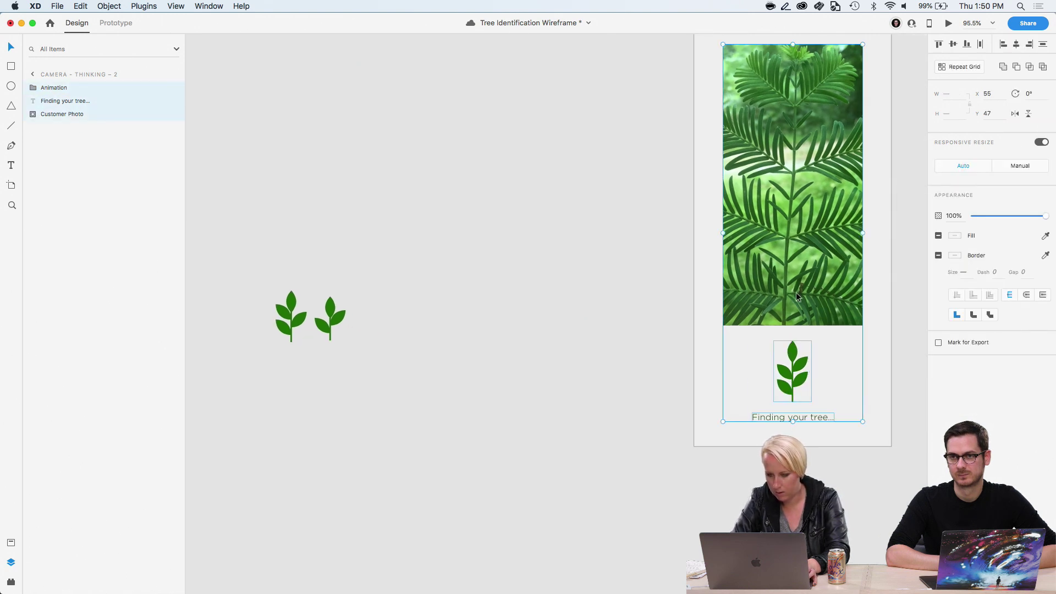
pyautogui.click(660, 273)
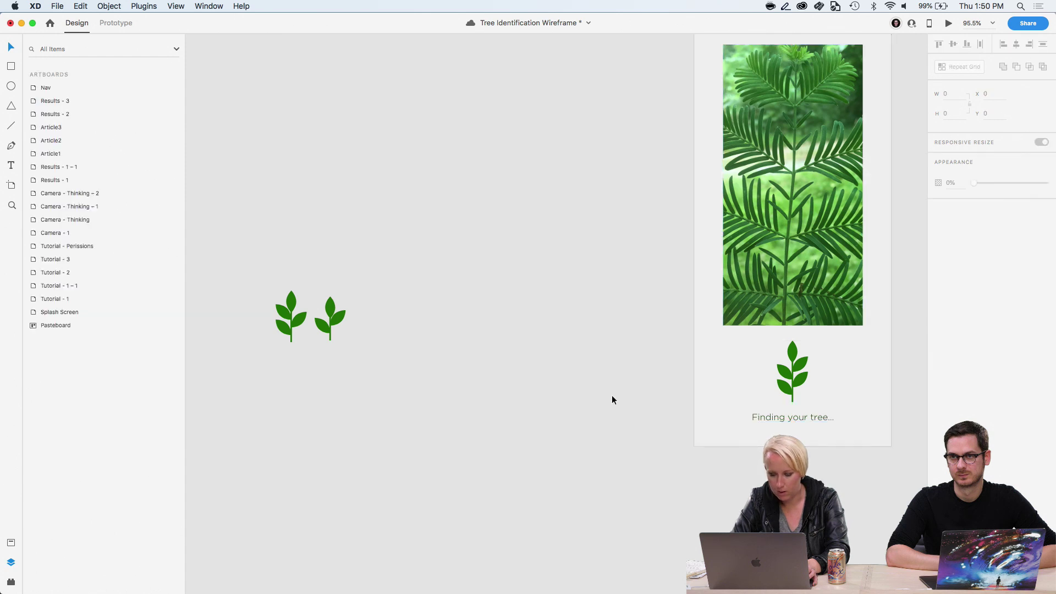
# Duplicate the Camera - Thinking – 2 artboard and place the copy directly to its left
pyautogui.scroll(-3, 612, 394)
pyautogui.click(699, 156)
pyautogui.moveTo(700, 156); pyautogui.dragTo(556, 156)
pyautogui.click(473, 286)
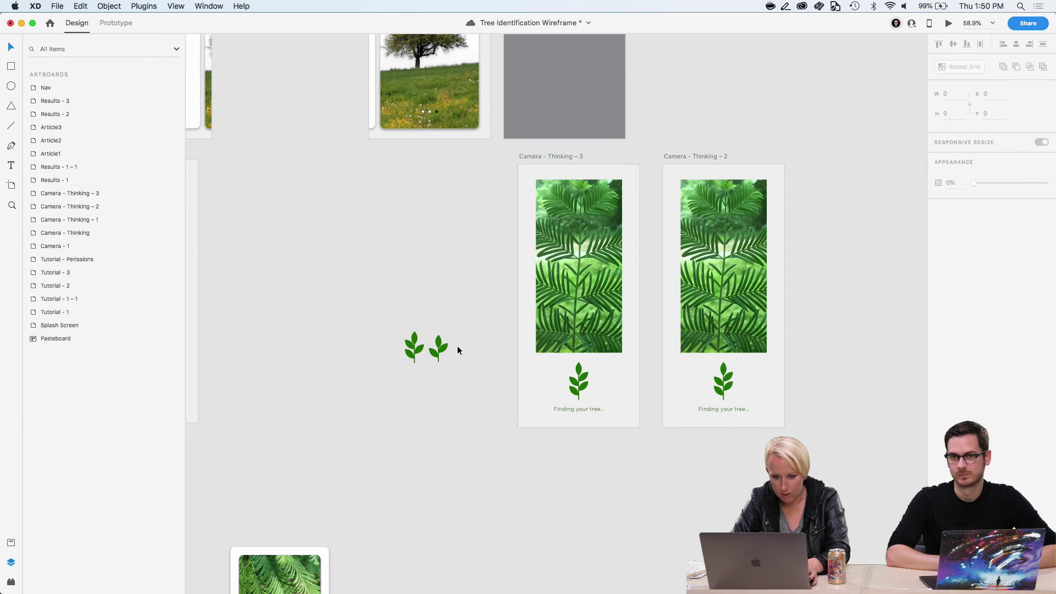
# Replace the five-leaf branch on the Camera - Thinking – 3 artboard with the four-leaf branch from the pasteboard
pyautogui.moveTo(408, 346); pyautogui.dragTo(573, 379)
pyautogui.scroll(5, 573, 379)
pyautogui.click(596, 337)
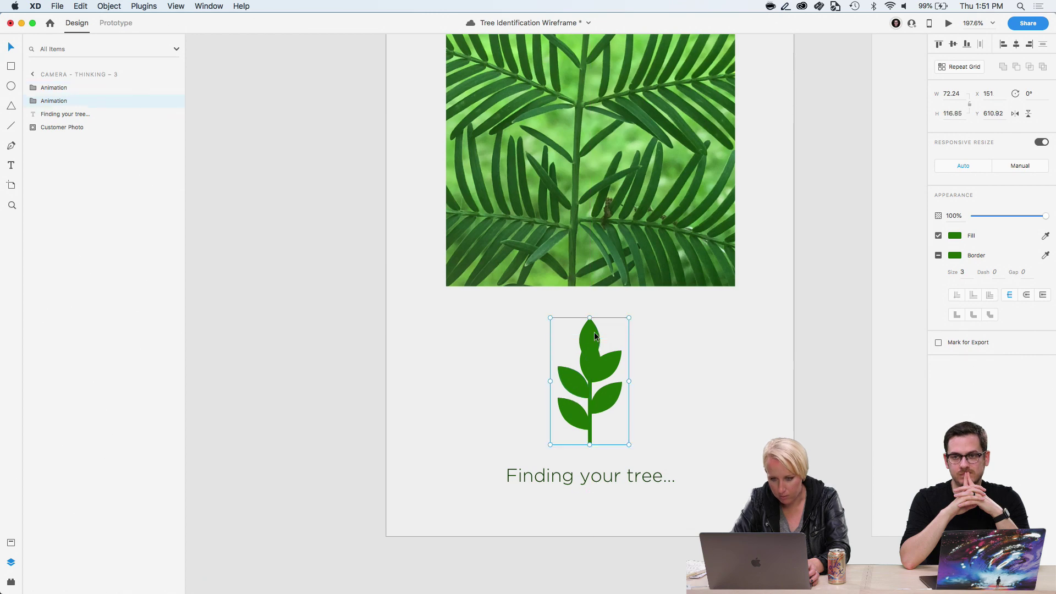
pyautogui.press('Delete')
# Move the three-leaf branch farther left on the pasteboard and duplicate the Camera - Thinking – 3 artboard into the freed space
pyautogui.scroll(-5, 594, 331)
pyautogui.hscroll(-5, 506, 321)
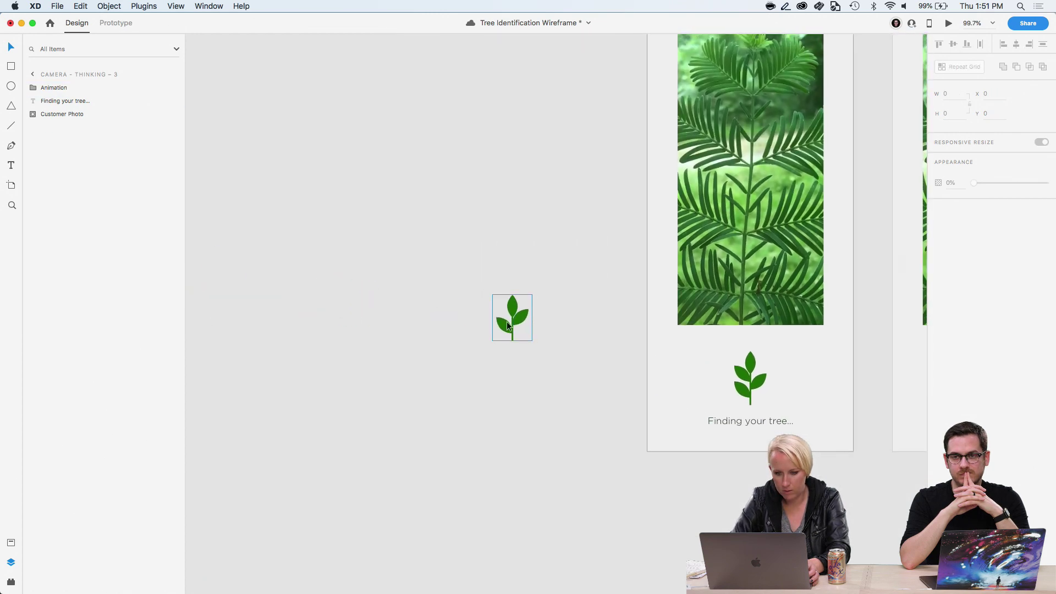
pyautogui.moveTo(516, 328); pyautogui.dragTo(243, 367)
pyautogui.scroll(5, 245, 368)
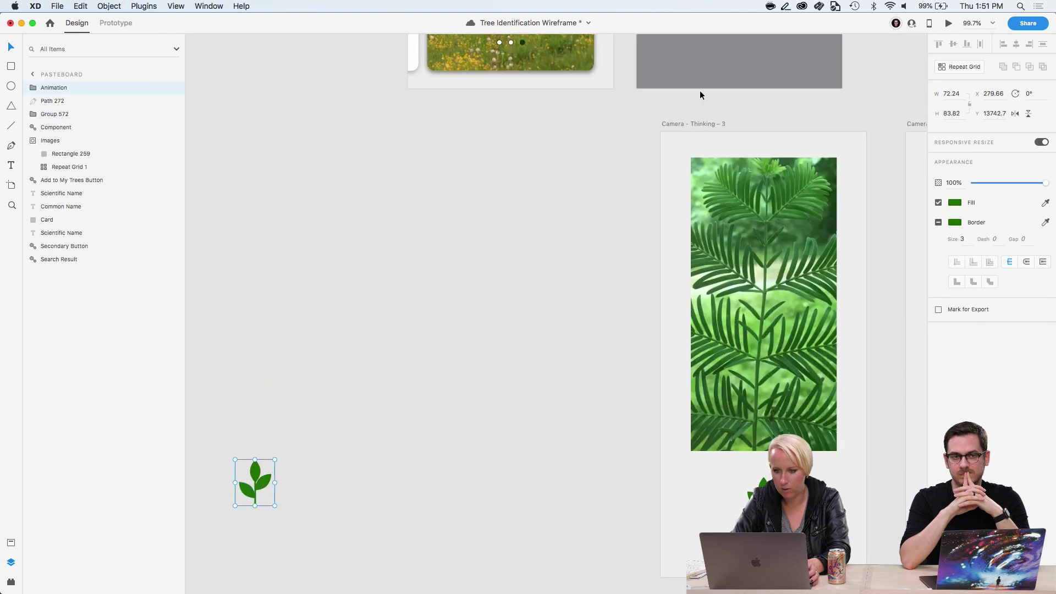
pyautogui.moveTo(695, 124); pyautogui.dragTo(457, 122)
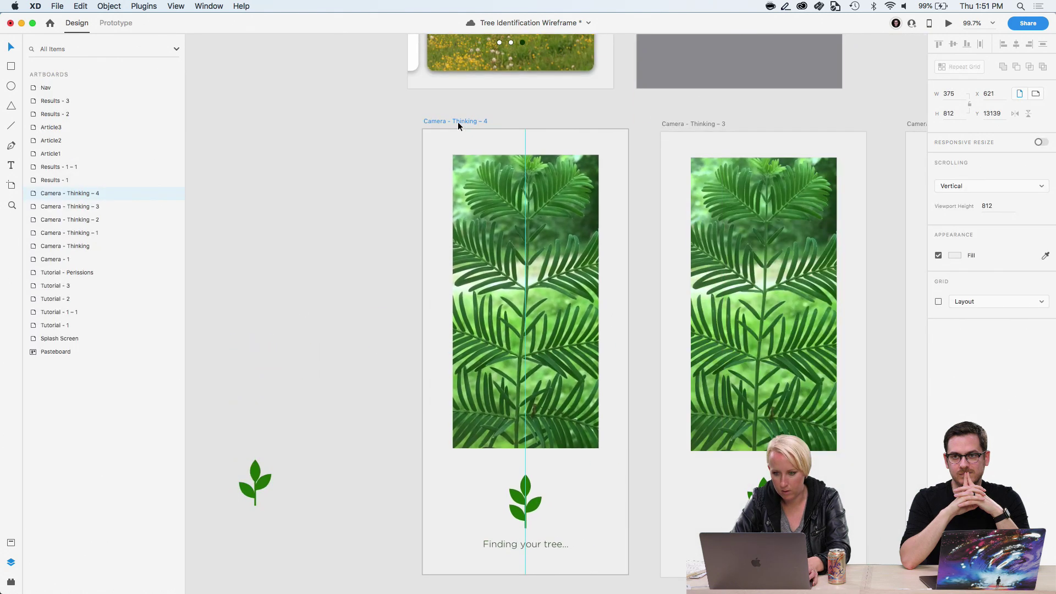
pyautogui.click(357, 279)
# Place the three-leaf branch over the four-leaf branch on the Camera - Thinking – 4 artboard
pyautogui.scroll(-3, 357, 279)
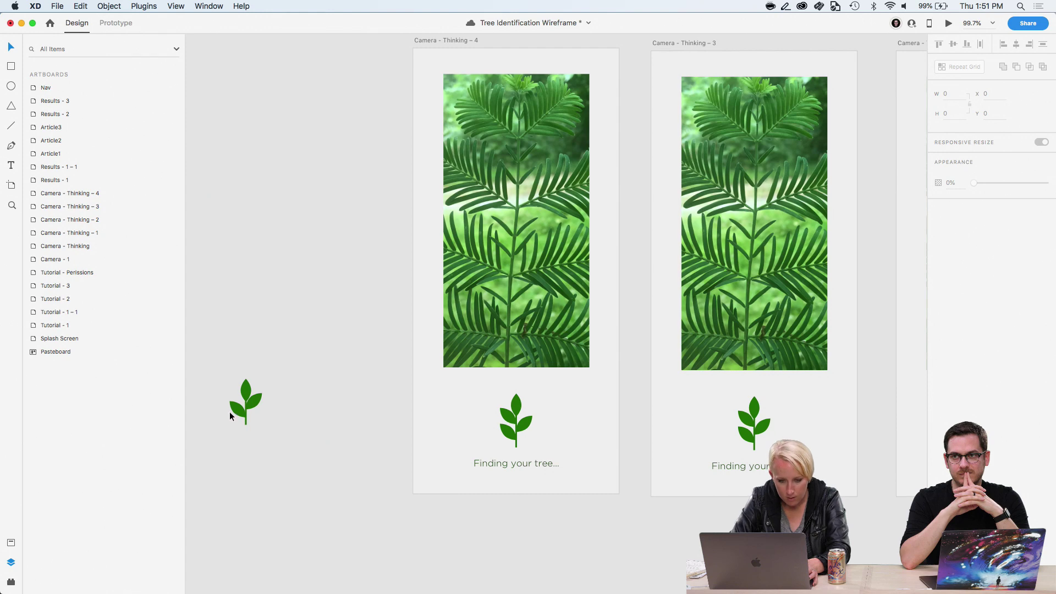
pyautogui.moveTo(231, 415); pyautogui.dragTo(507, 434)
pyautogui.scroll(2, 529, 384)
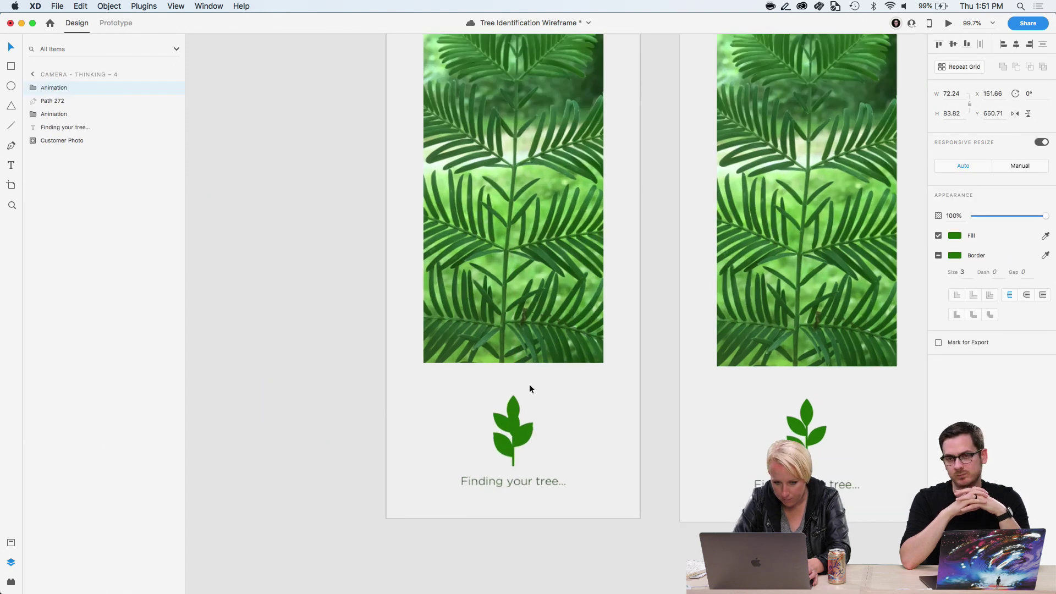
pyautogui.scroll(2, 529, 388)
pyautogui.keyDown('shift'); pyautogui.click(507, 410); pyautogui.keyUp('shift')
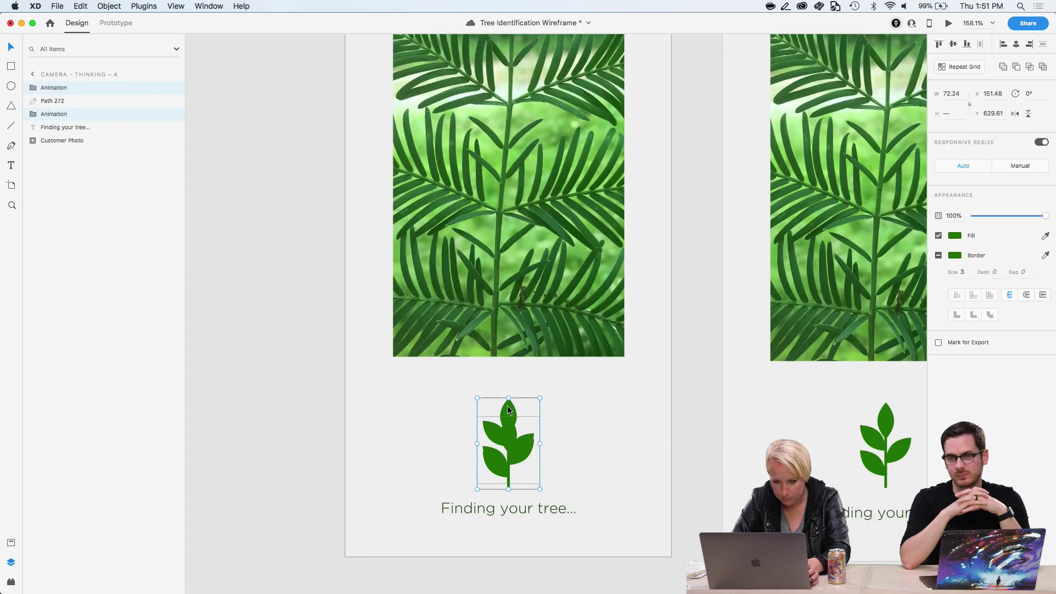
pyautogui.click(290, 459)
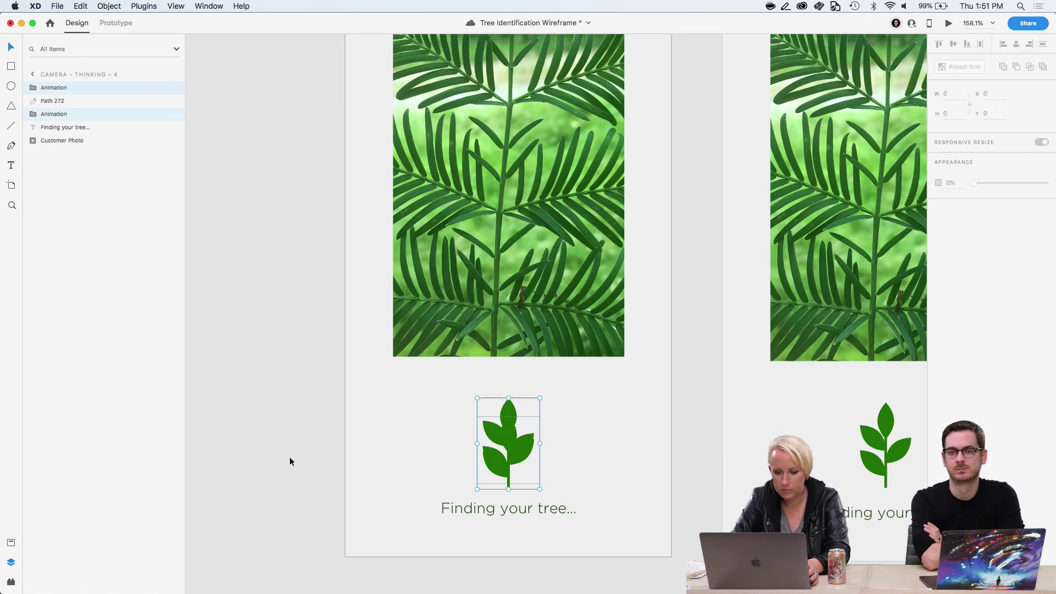
# Align the bottom edges of the two overlapping branches on Camera - Thinking – 4 and delete the four-leaf branch
pyautogui.click(517, 453)
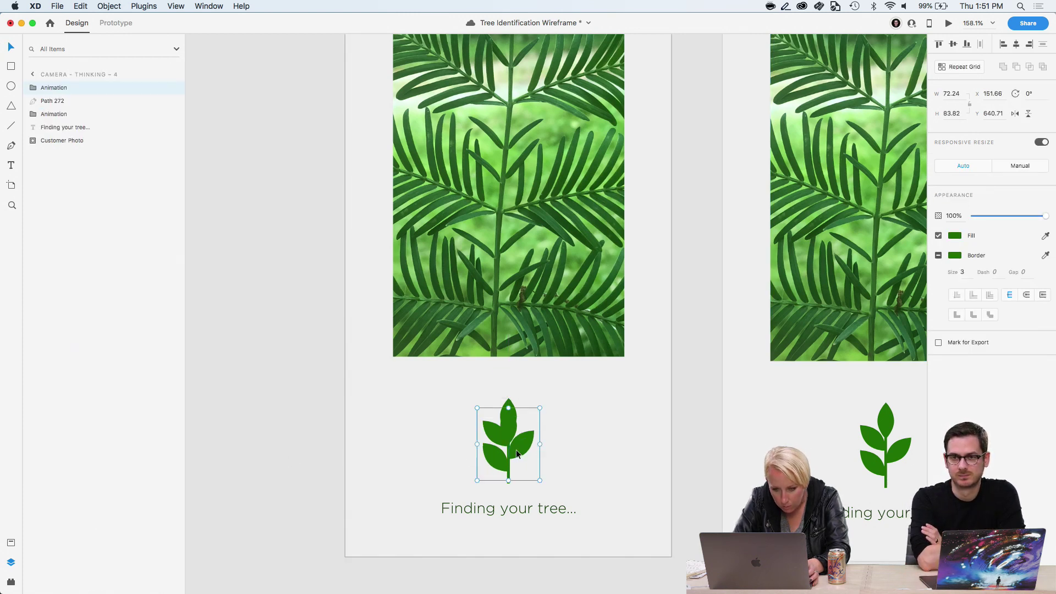
pyautogui.keyDown('shift'); pyautogui.click(510, 406); pyautogui.keyUp('shift')
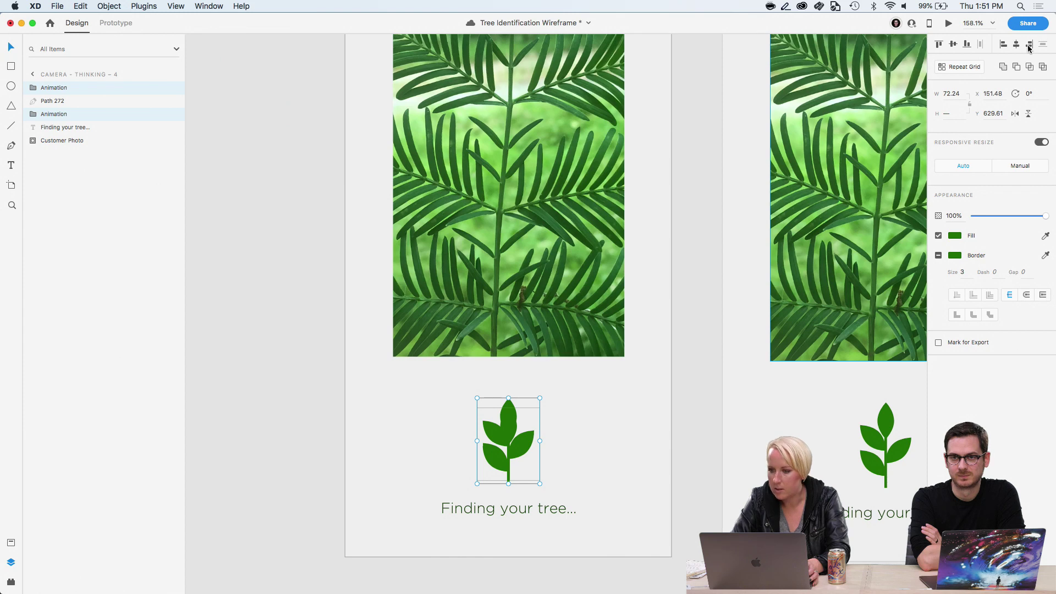
pyautogui.click(966, 44)
pyautogui.click(687, 212)
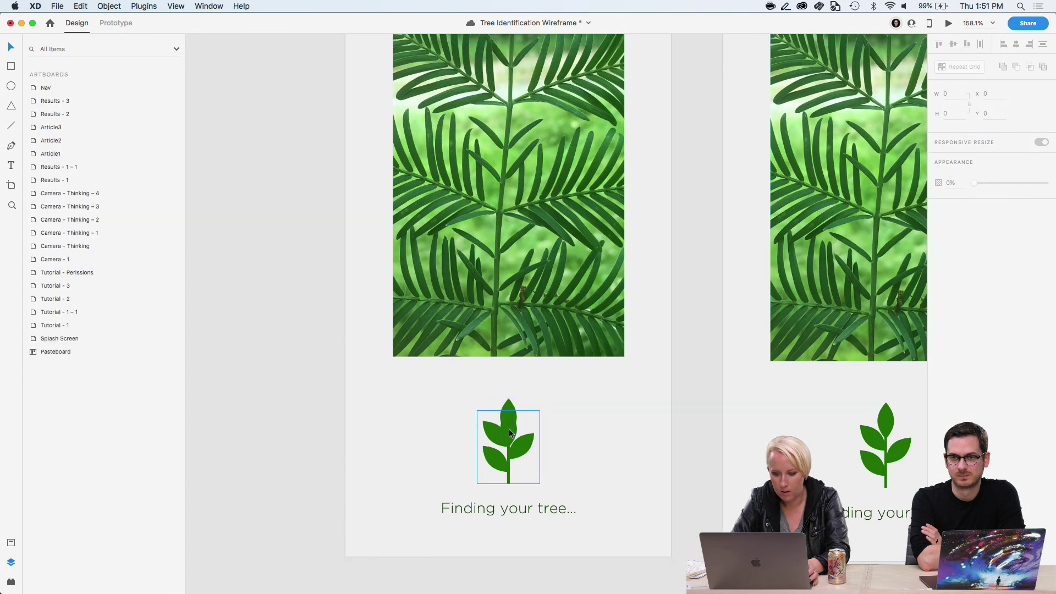
pyautogui.click(508, 406)
pyautogui.press('Escape')
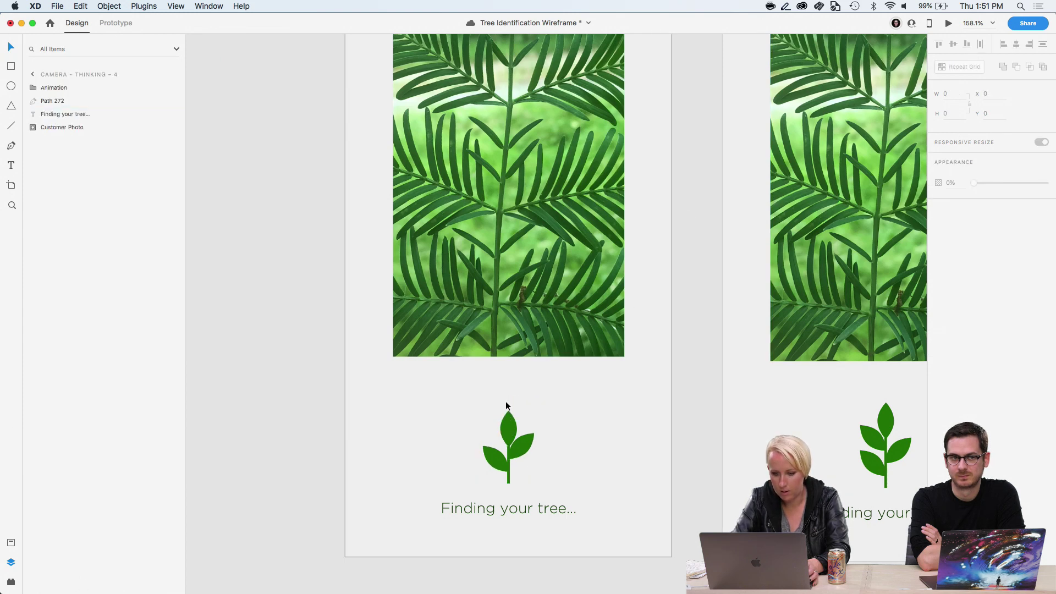
# Link the Camera - Thinking – 4 artboard to Camera - Thinking – 3 as an Auto-Animate interaction with the Time trigger
pyautogui.scroll(-5, 505, 406)
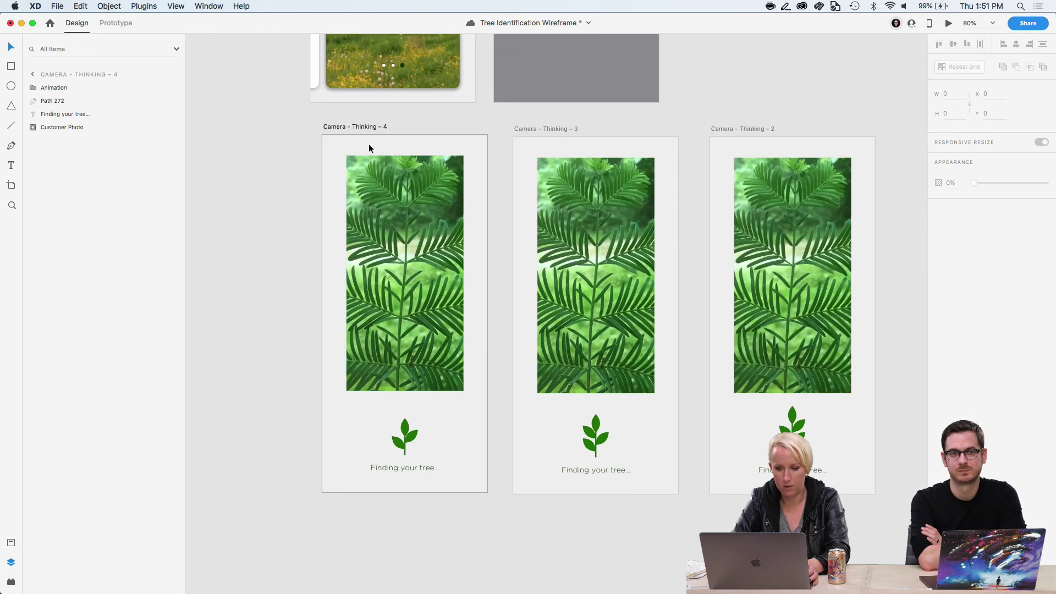
pyautogui.click(363, 126)
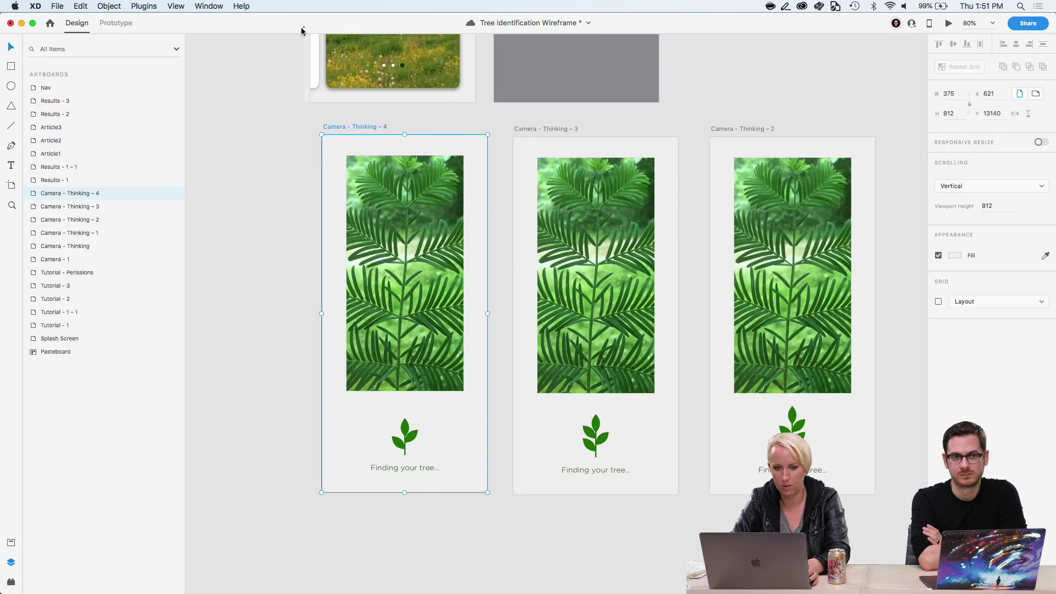
pyautogui.click(122, 26)
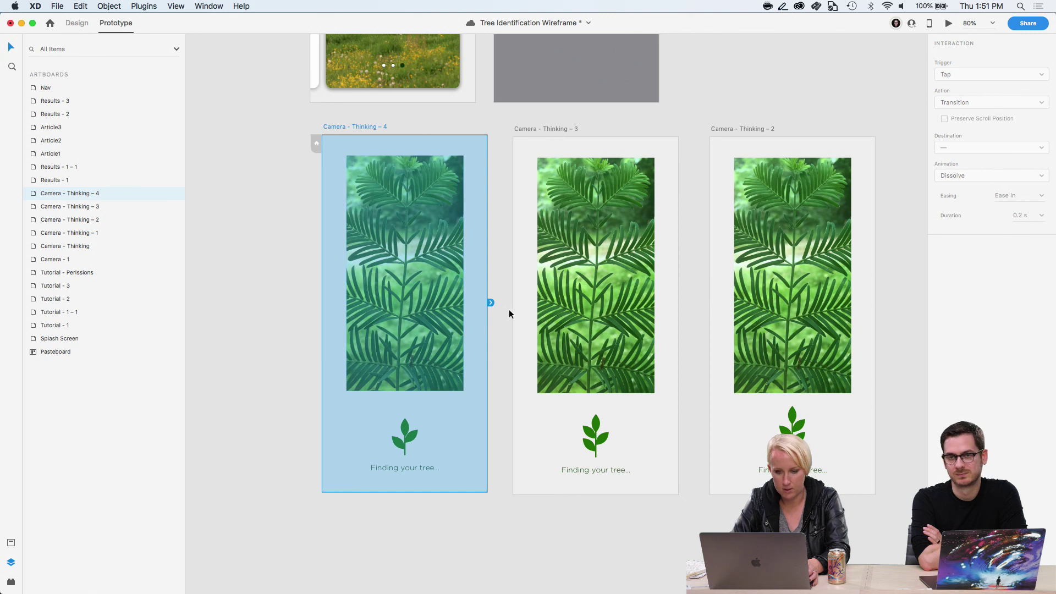
pyautogui.moveTo(491, 303); pyautogui.dragTo(521, 303)
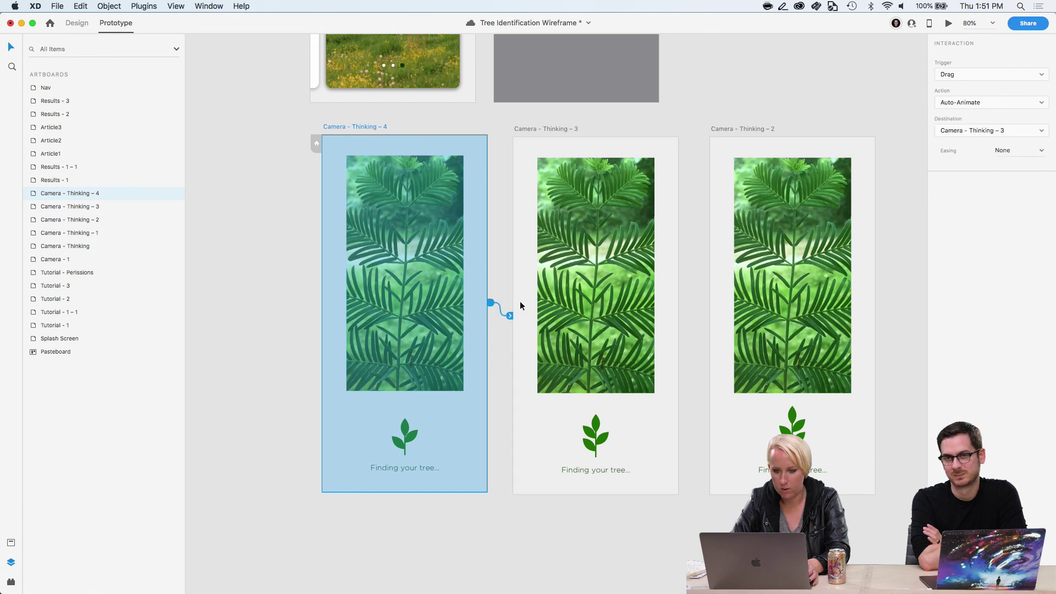
pyautogui.click(985, 74)
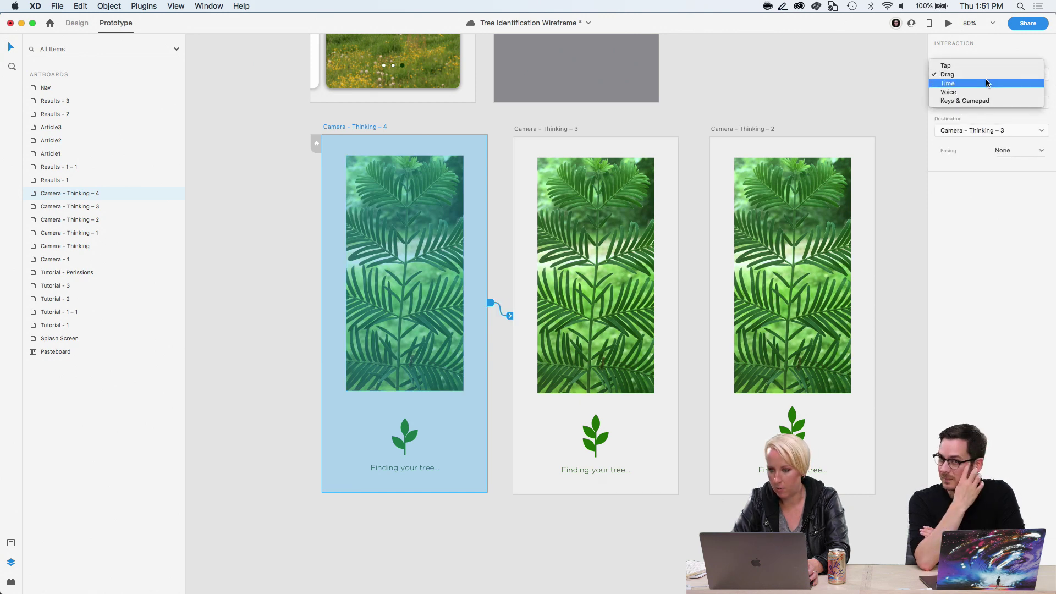
pyautogui.click(984, 86)
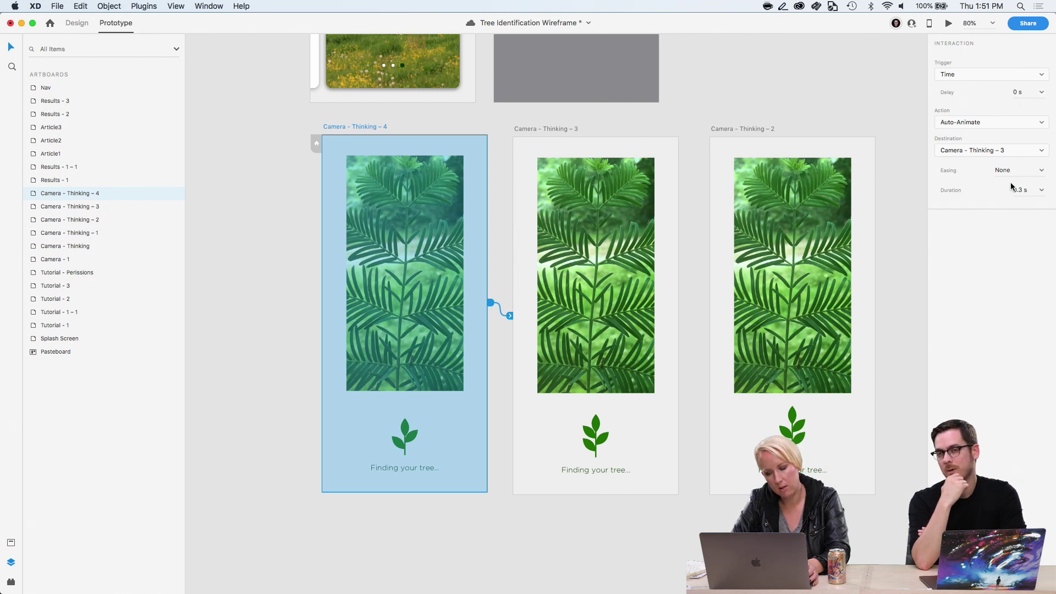
# Set both the delay and the duration of the Camera - Thinking – 4 interaction to 0.4 s
pyautogui.click(1019, 93)
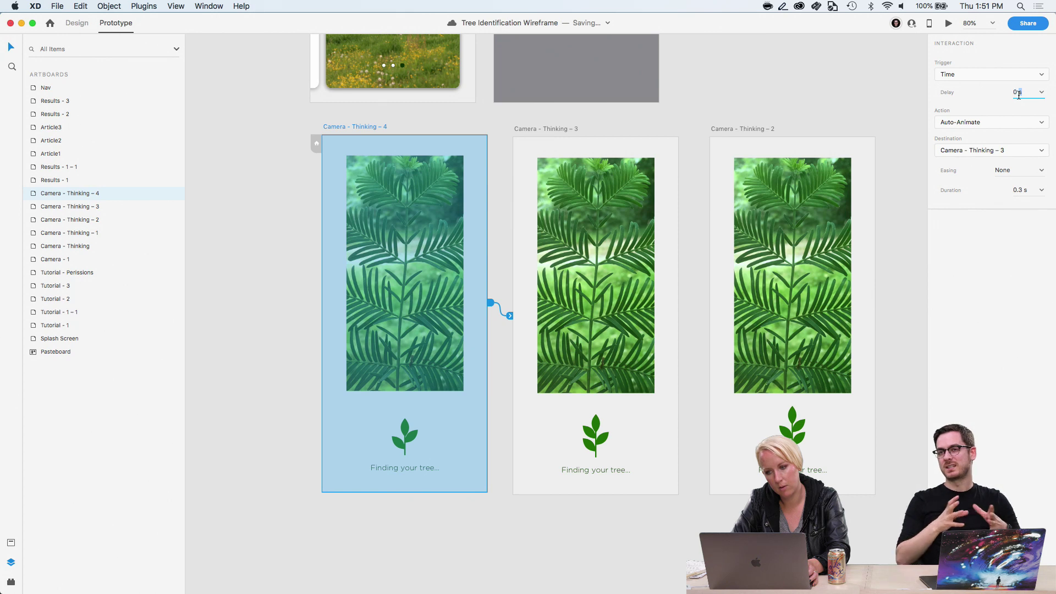
pyautogui.click(1043, 94)
pyautogui.click(1028, 112)
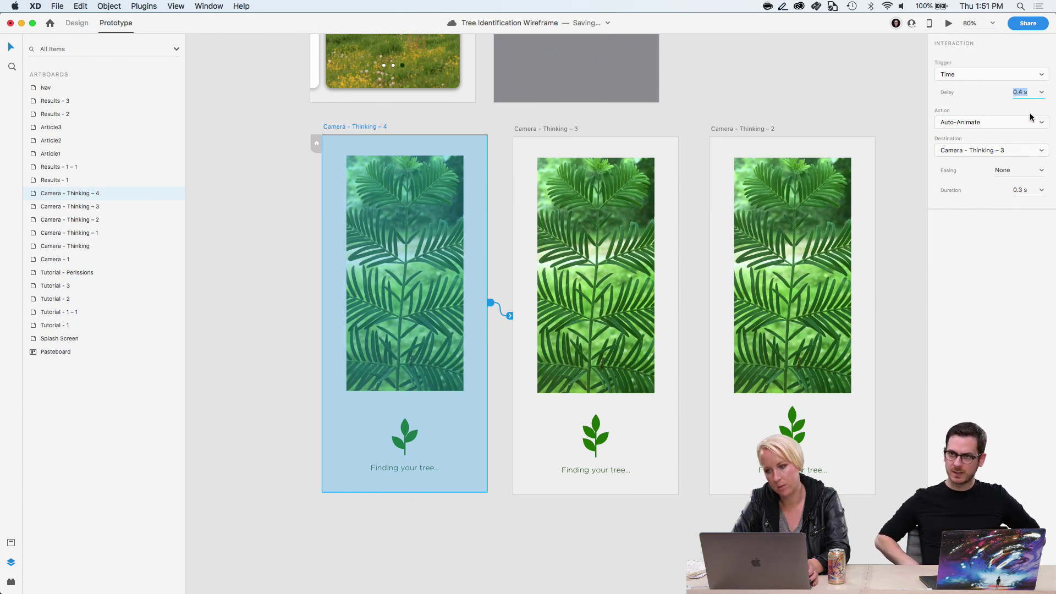
pyautogui.click(1041, 191)
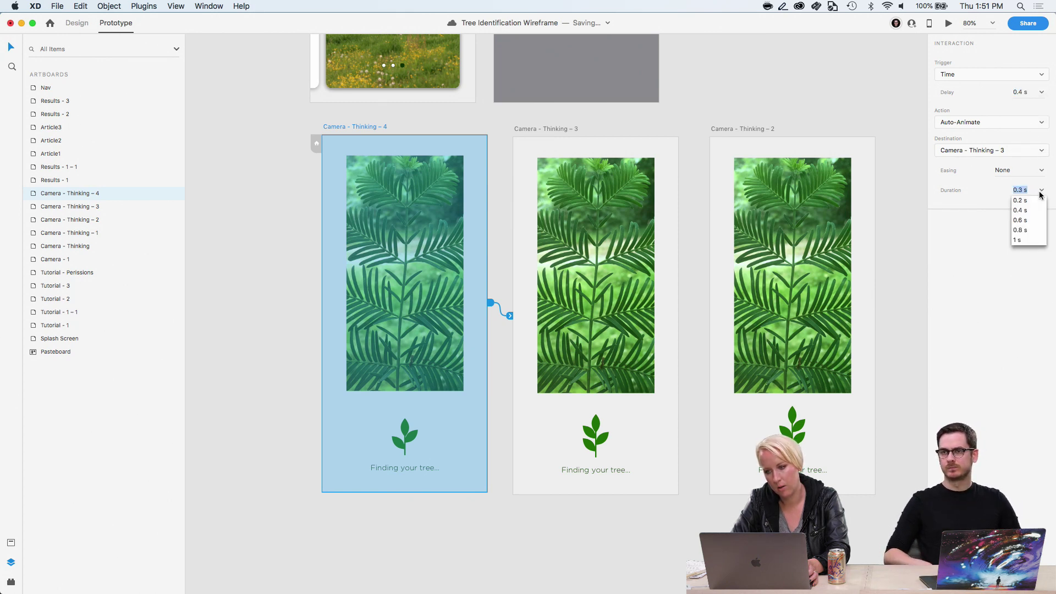
pyautogui.click(1028, 211)
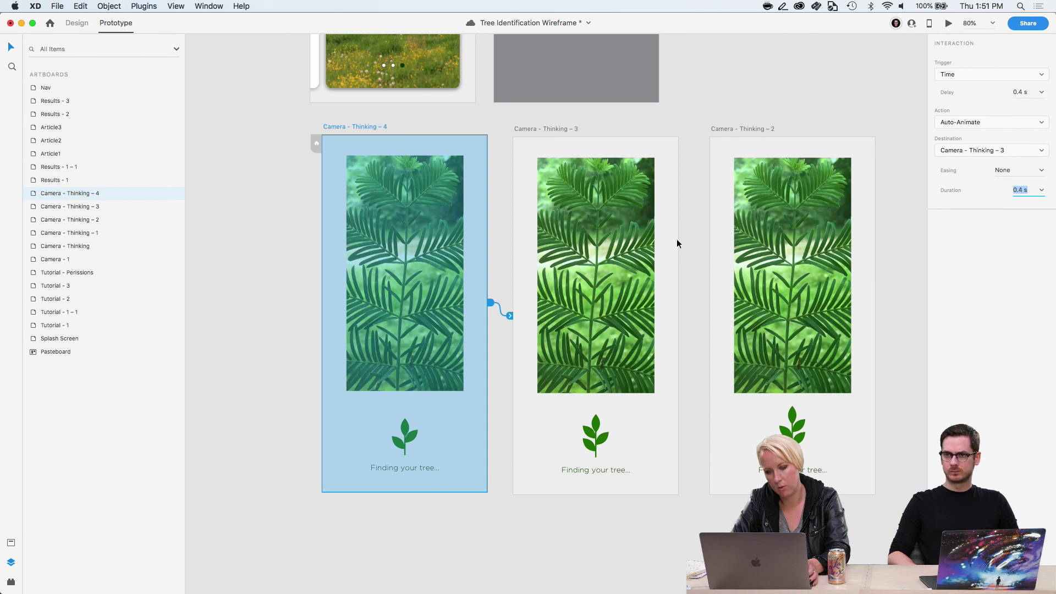
# Link the Camera - Thinking – 3 artboard to Camera - Thinking – 2 with the timed Auto-Animate interaction
pyautogui.click(556, 129)
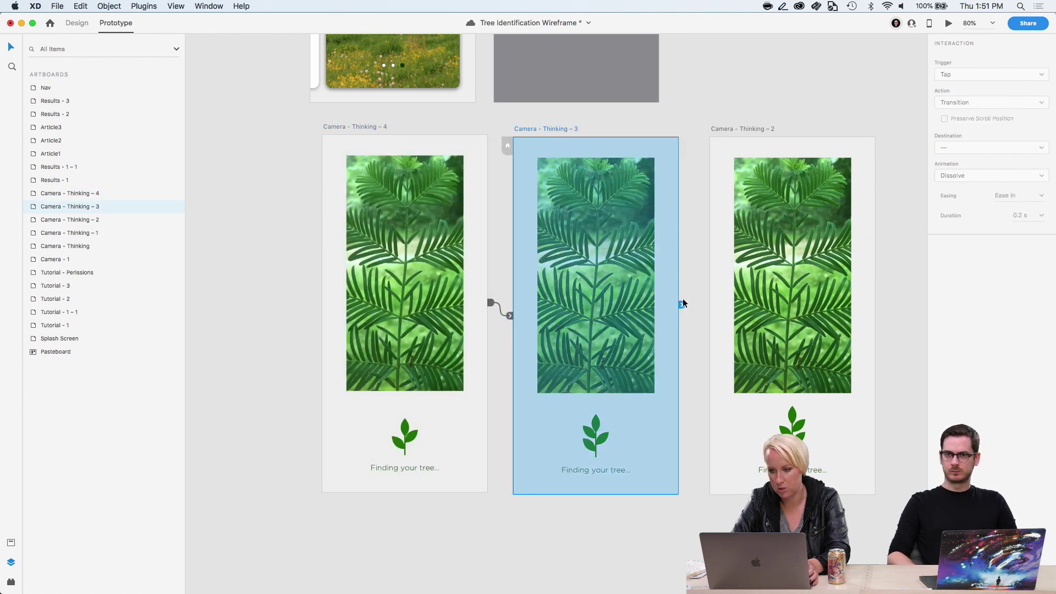
pyautogui.moveTo(703, 306); pyautogui.dragTo(712, 308)
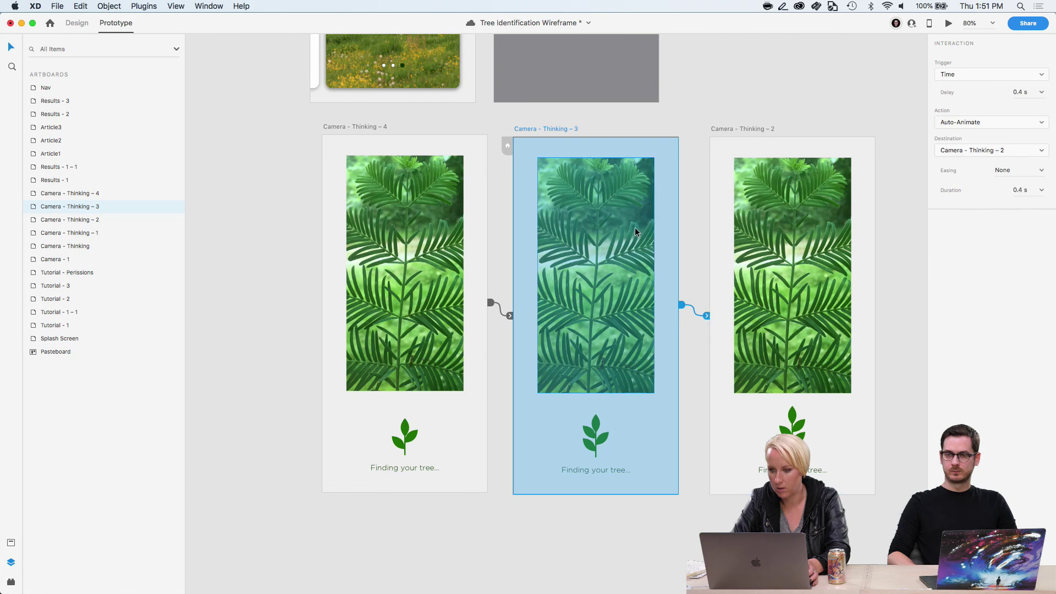
# Preview the loading animation starting from the Camera - Thinking – 4 artboard and save the document
pyautogui.click(379, 128)
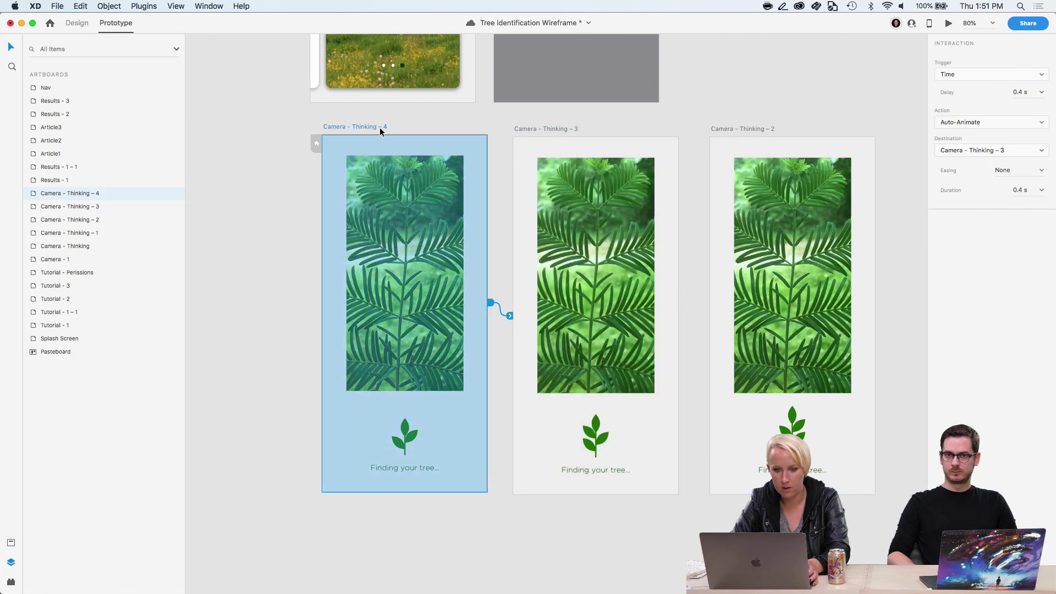
pyautogui.click(948, 24)
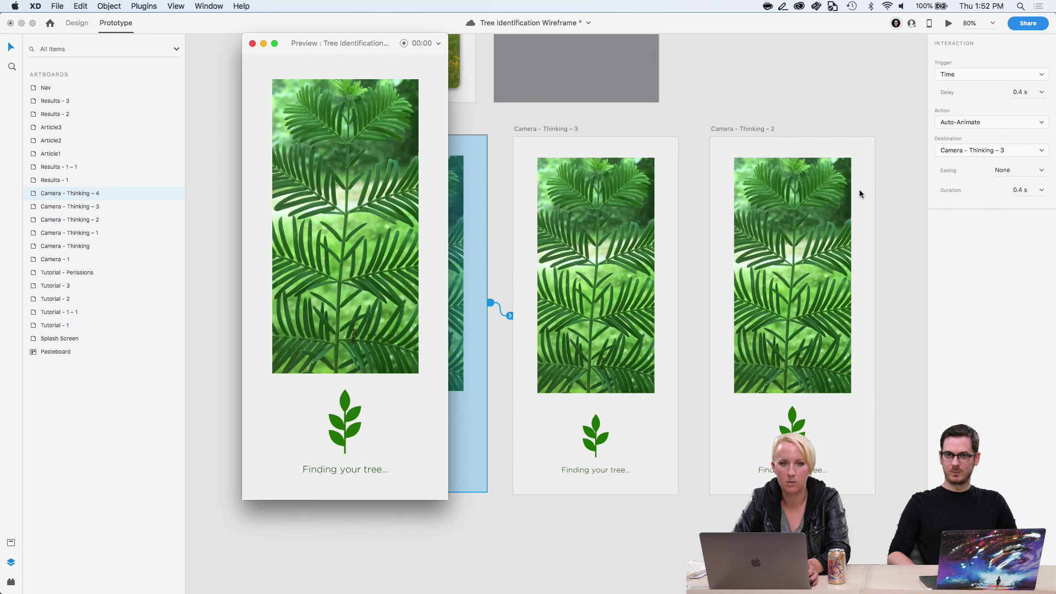
pyautogui.press('super+s')
pyautogui.click(252, 44)
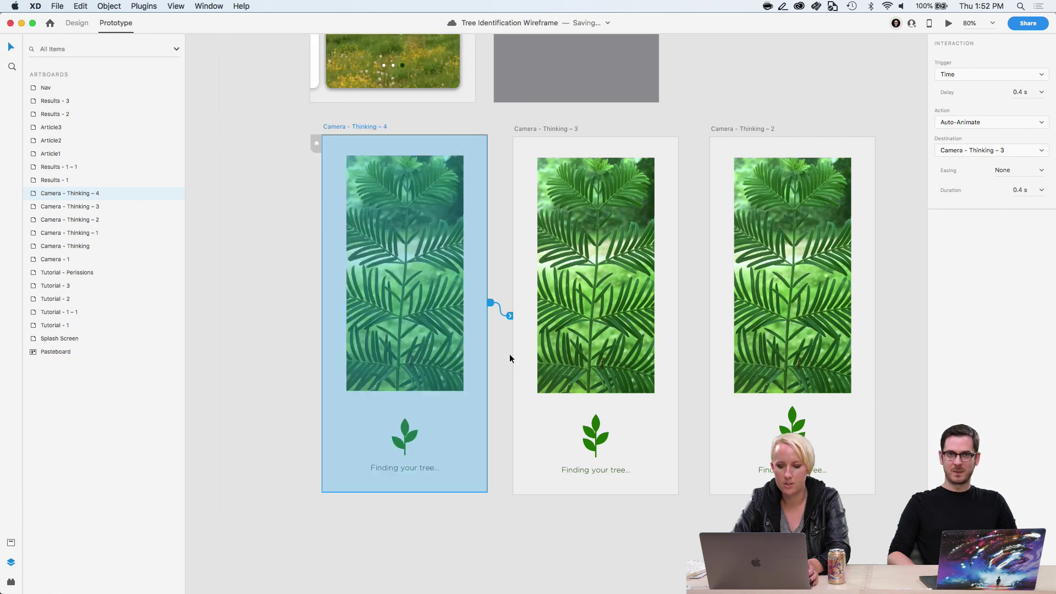
# Check the layers of the branch graphics on the Camera - Thinking – 4, 3 and 2 artboards for matching group names
pyautogui.click(403, 427)
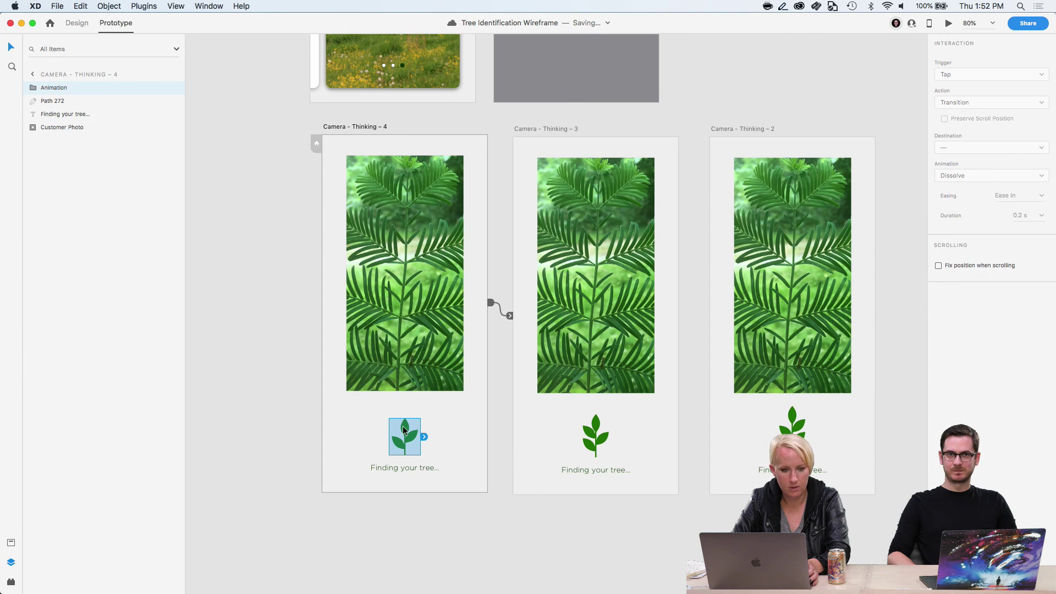
pyautogui.click(591, 437)
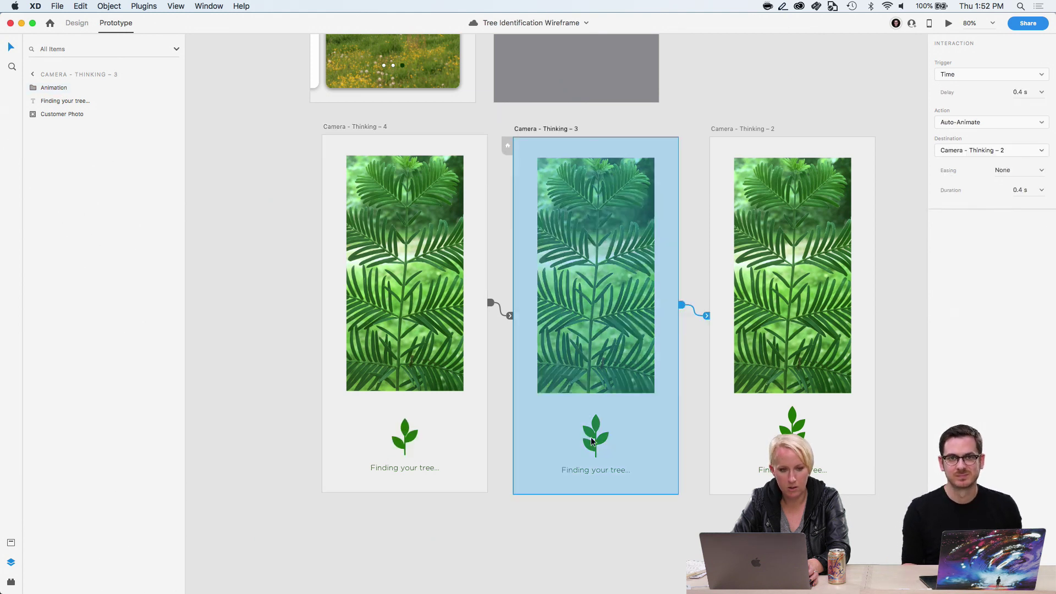
pyautogui.click(702, 440)
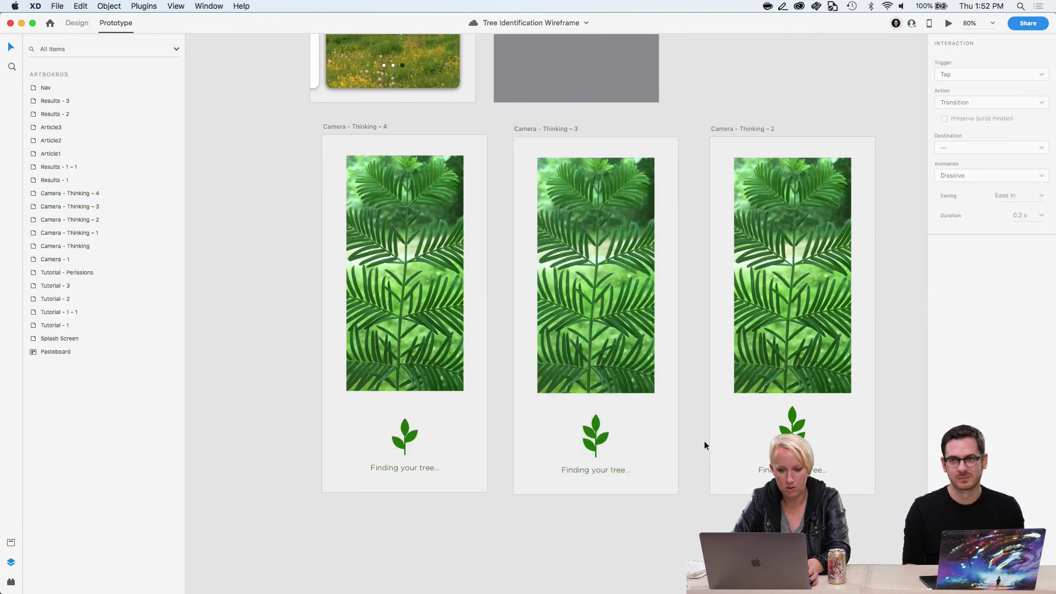
pyautogui.click(596, 444)
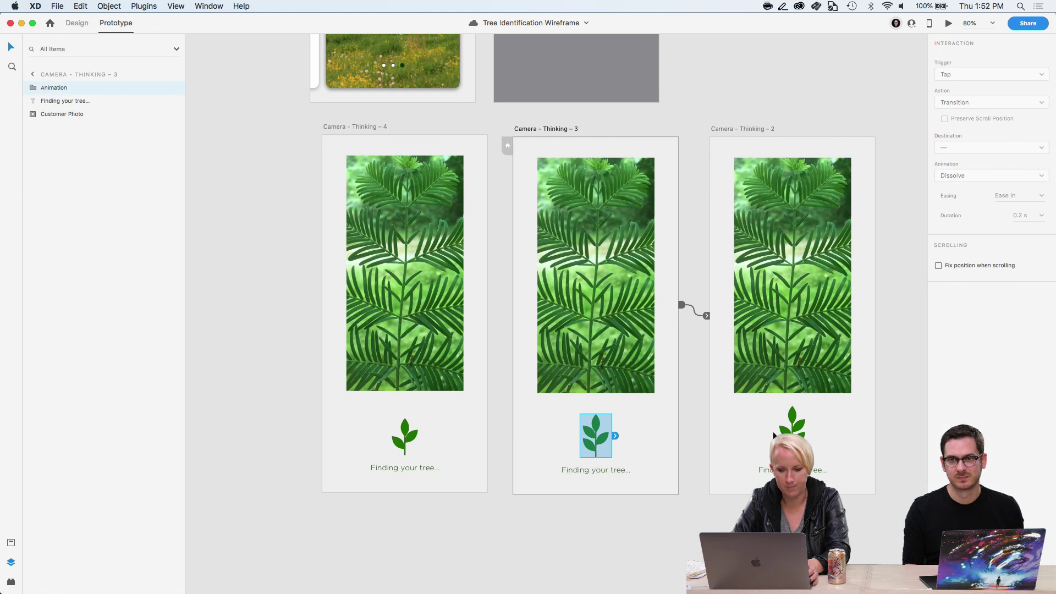
pyautogui.click(799, 433)
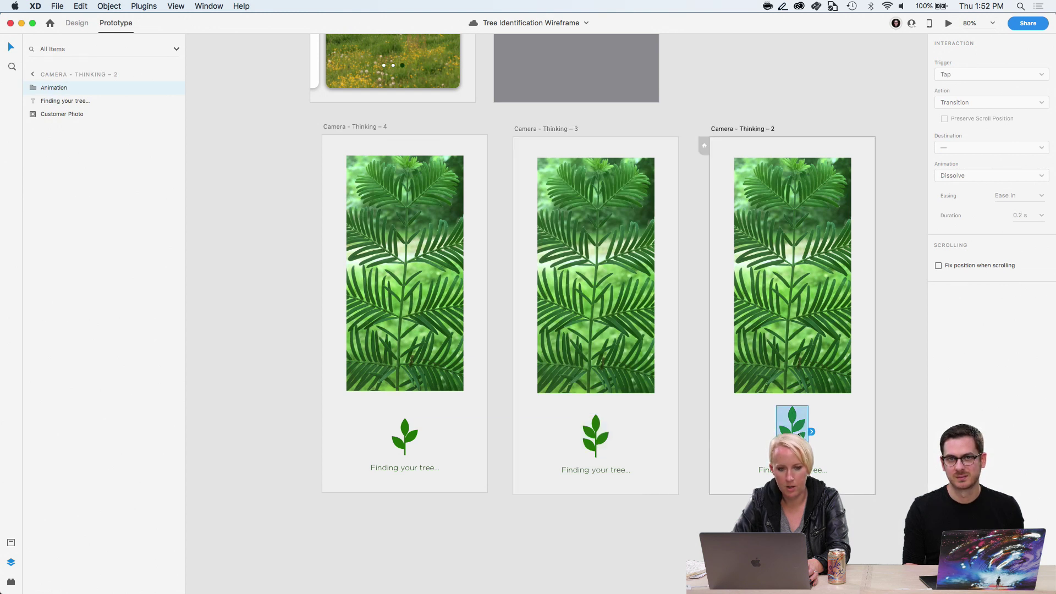
pyautogui.click(503, 437)
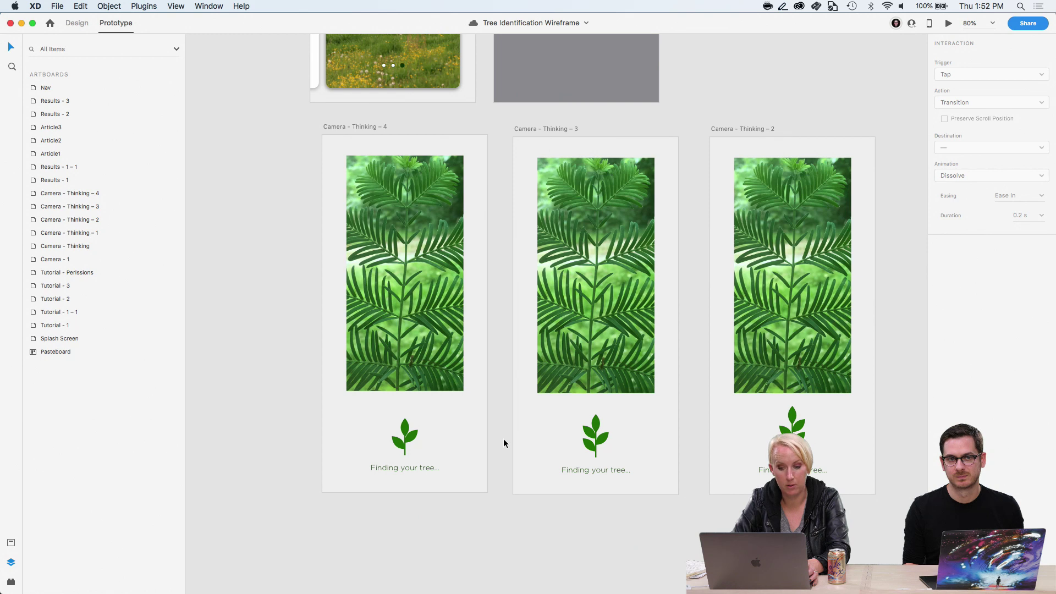
pyautogui.click(401, 439)
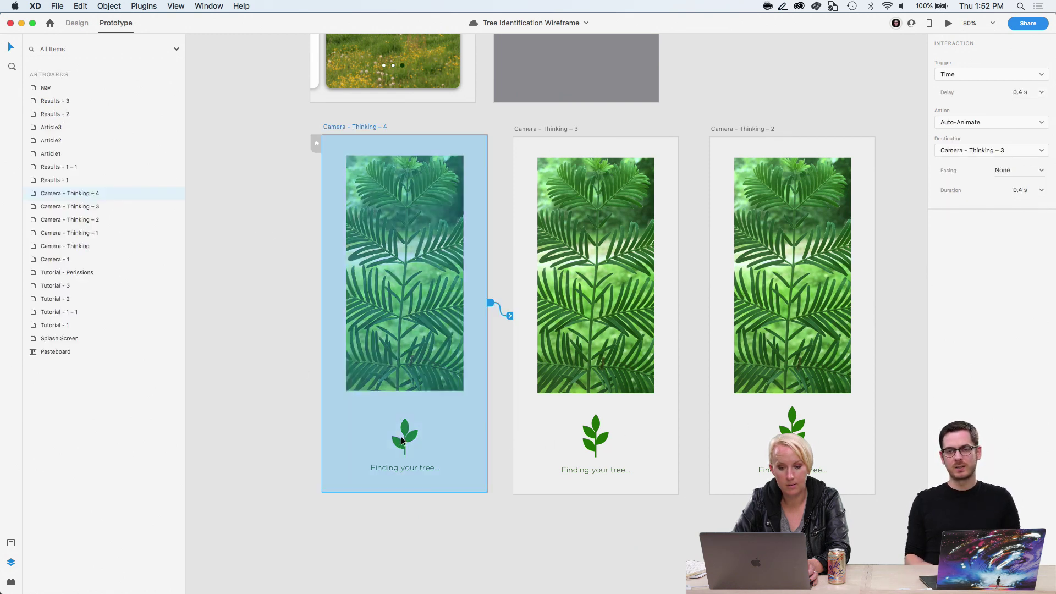
pyautogui.click(431, 453)
pyautogui.click(405, 437)
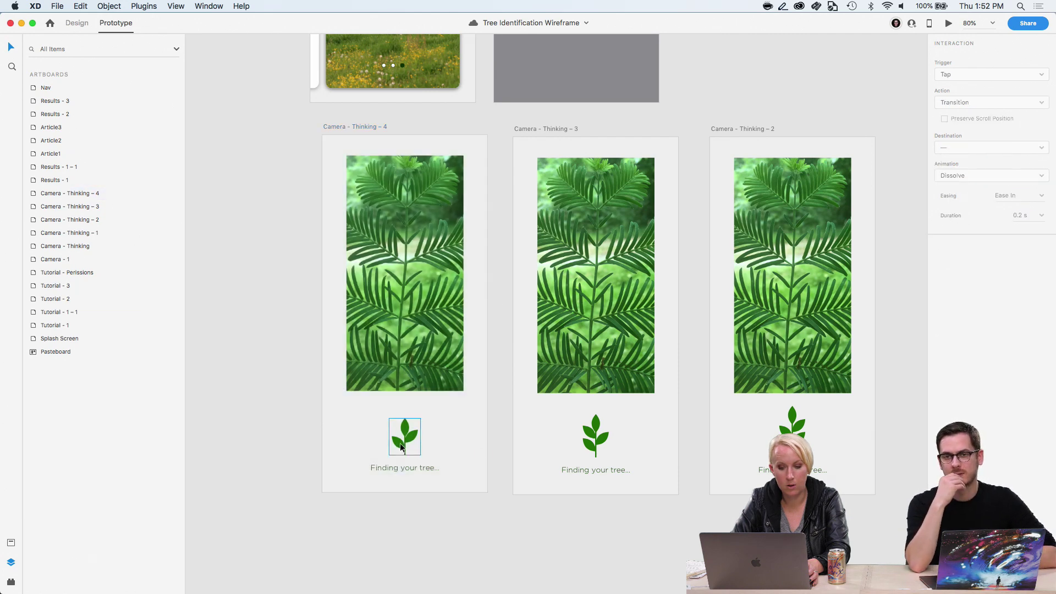
# Switch to Design mode and compare the contents of the Animation groups on Camera - Thinking – 4 and Camera - Thinking – 3
pyautogui.press('super+y')
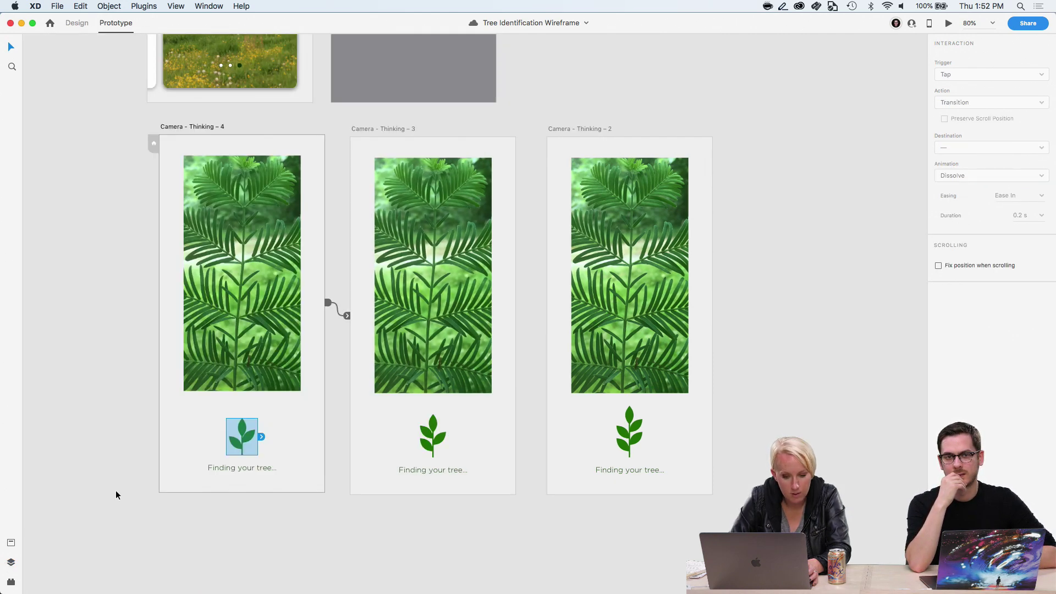
pyautogui.click(77, 23)
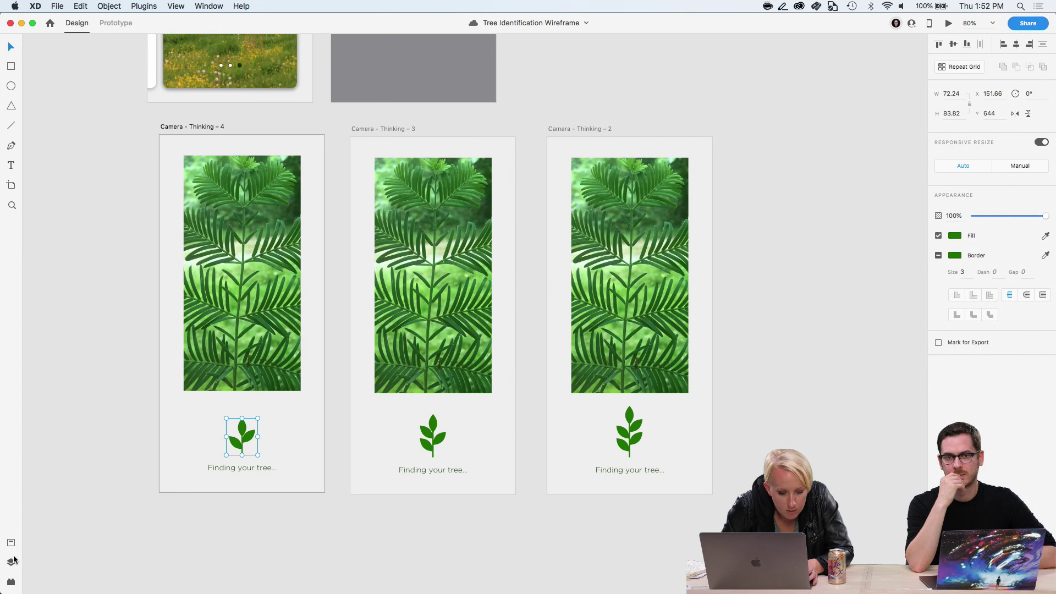
pyautogui.click(11, 561)
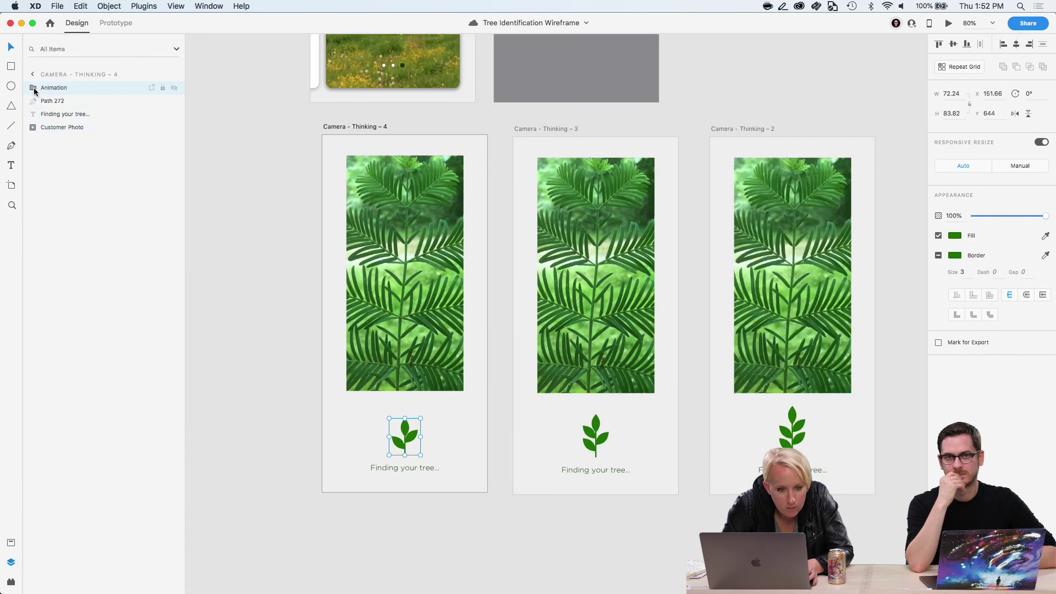
pyautogui.click(33, 87)
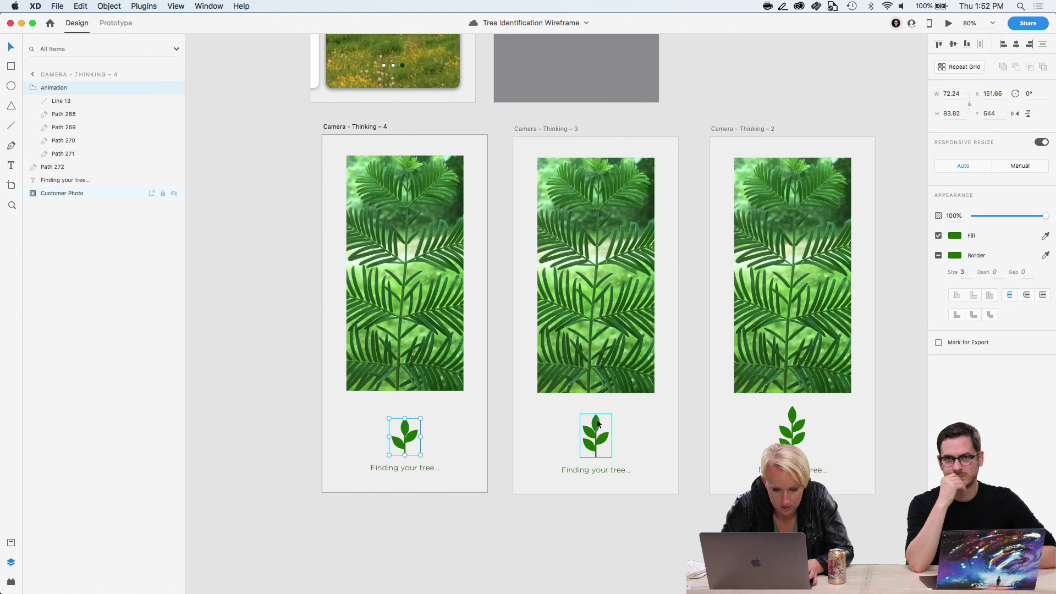
pyautogui.click(597, 424)
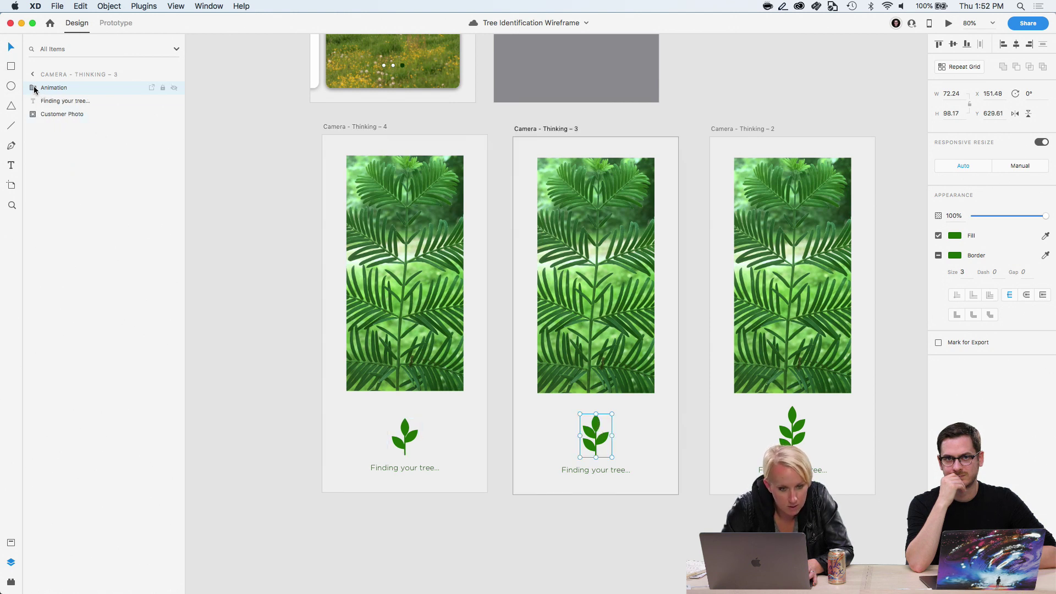
pyautogui.click(33, 87)
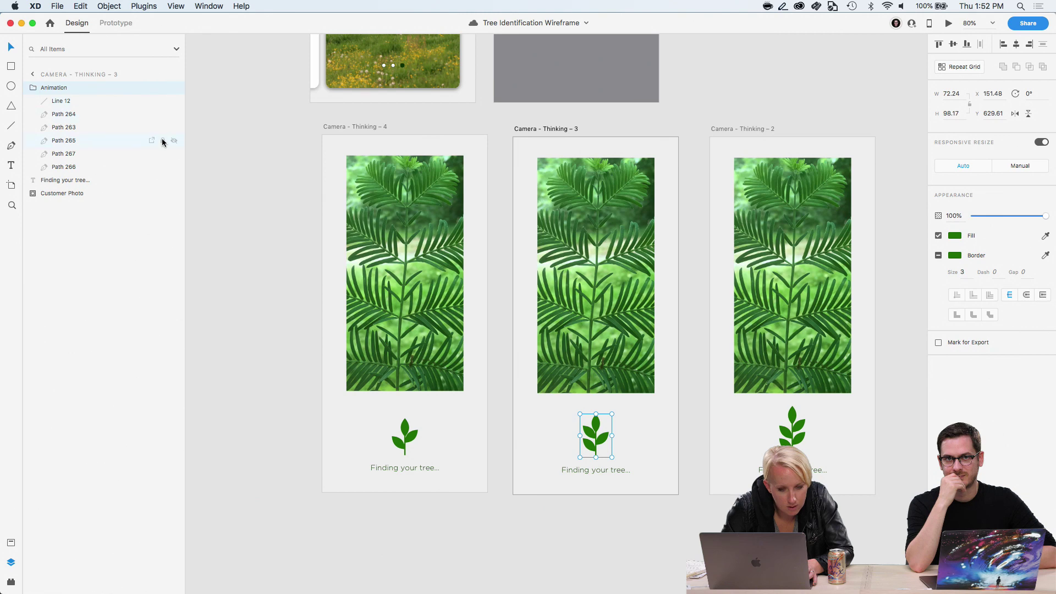
# Rename the line layer in the Camera - Thinking – 4 artboard's Animation group as Stem
pyautogui.click(410, 435)
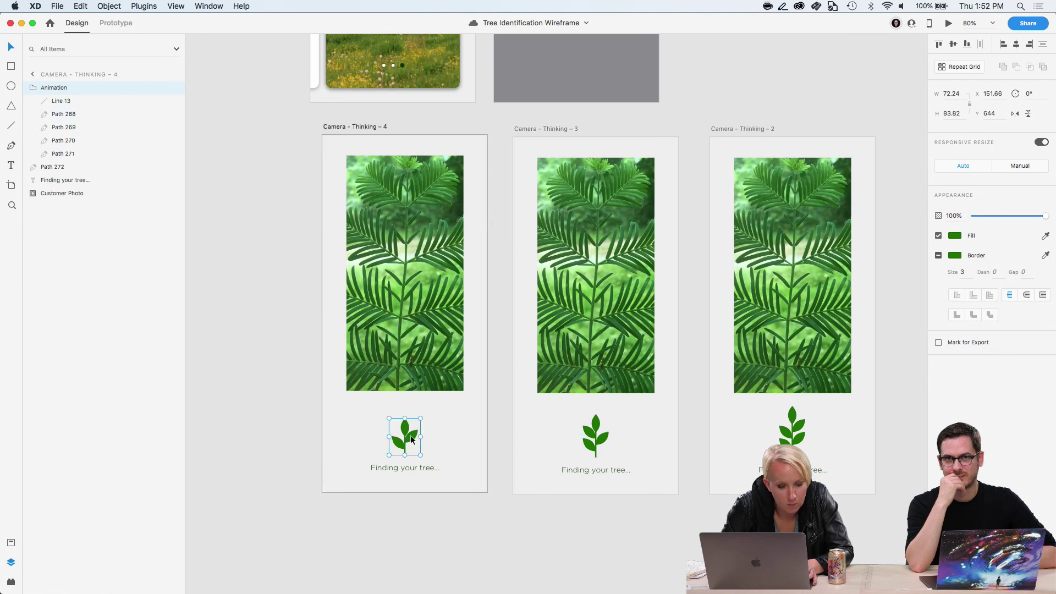
pyautogui.scroll(2, 405, 424)
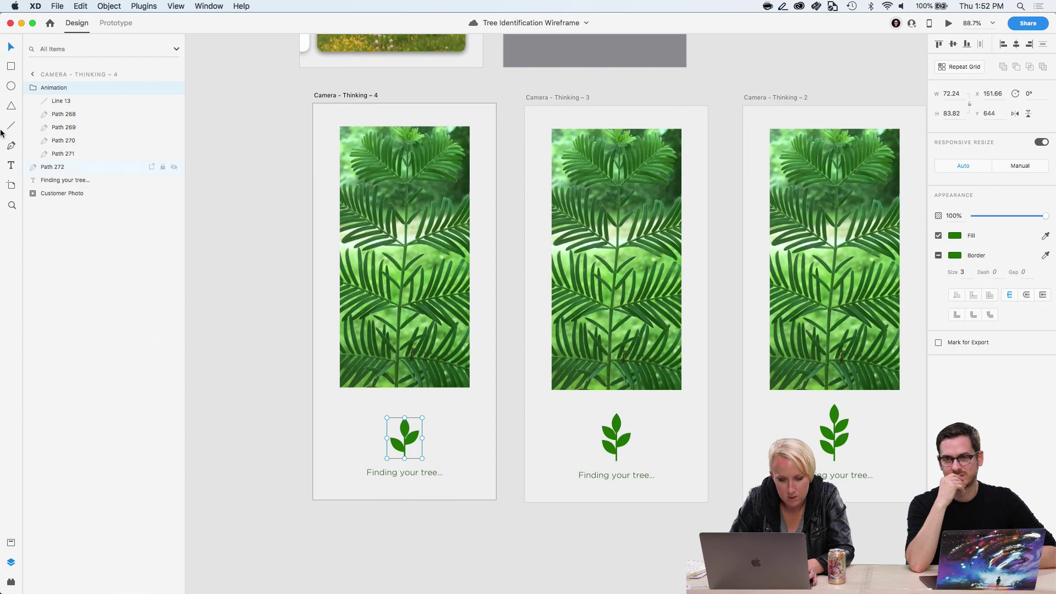
pyautogui.click(53, 102)
pyautogui.doubleClick(62, 101)
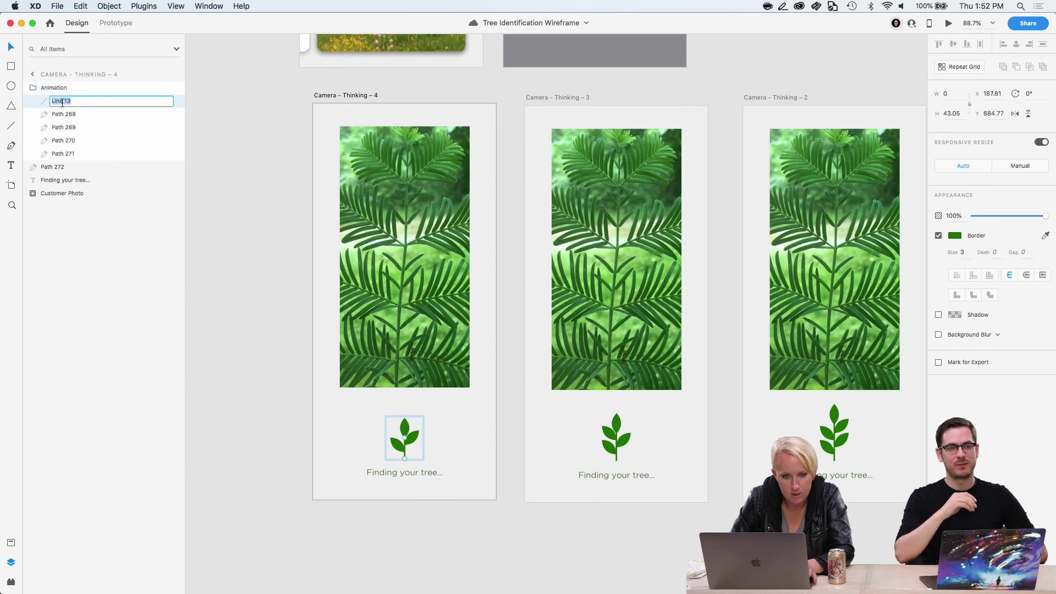
pyautogui.write('Ste')
pyautogui.press('BackSpace')
pyautogui.press('BackSpace')
pyautogui.press('BackSpace')
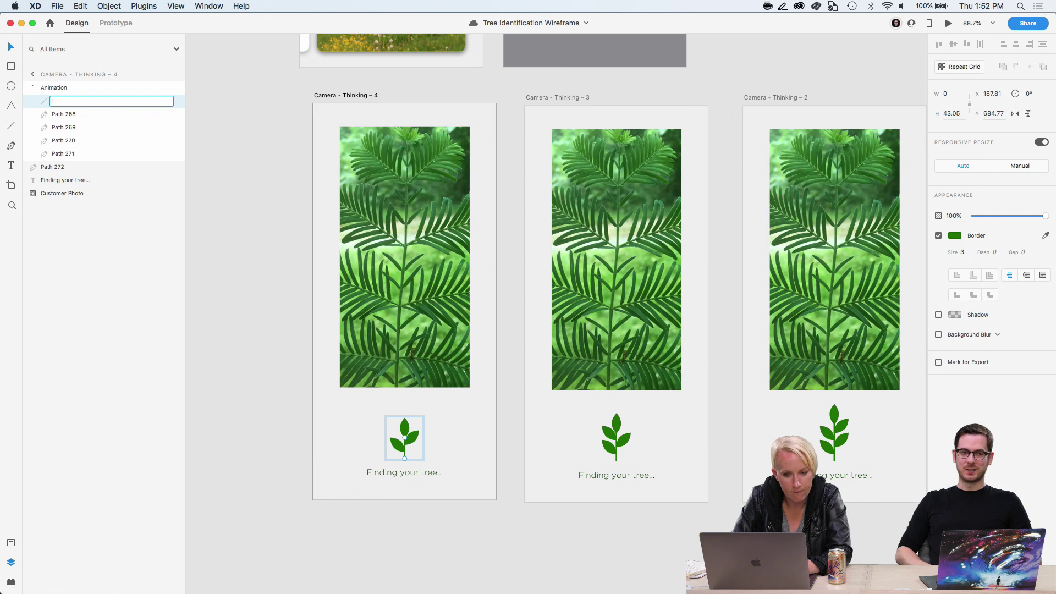
pyautogui.write('Stem')
# Rename the branch's left leaf (Path 268) as Leaf1 and its right leaf (Path 269) as Leaf2
pyautogui.click(62, 115)
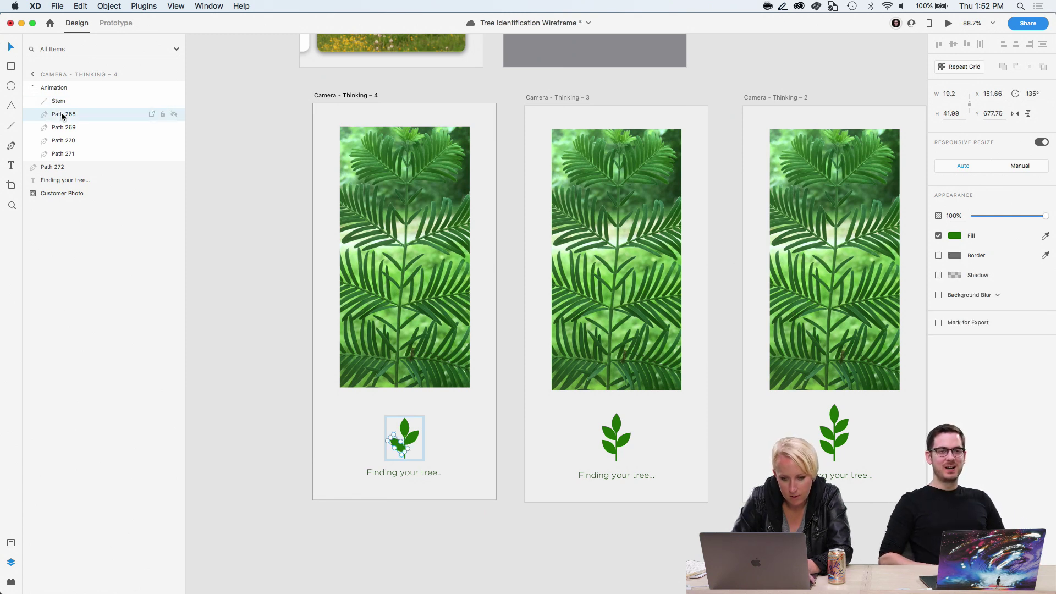
pyautogui.doubleClick(62, 116)
pyautogui.write('Leaf1')
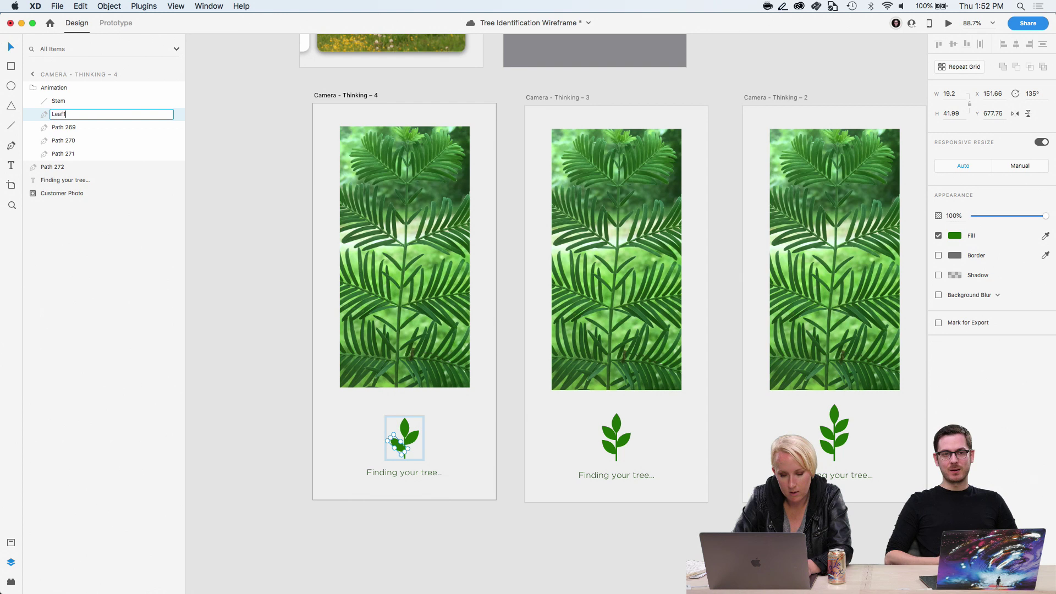
pyautogui.press('Return')
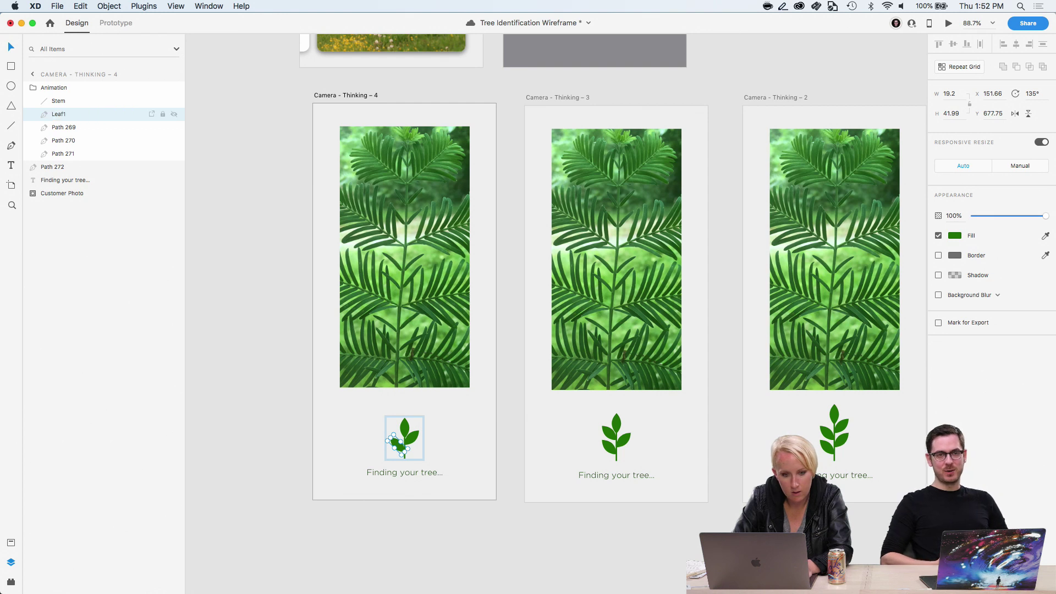
pyautogui.click(61, 130)
pyautogui.doubleClick(61, 130)
pyautogui.write('Leaf2')
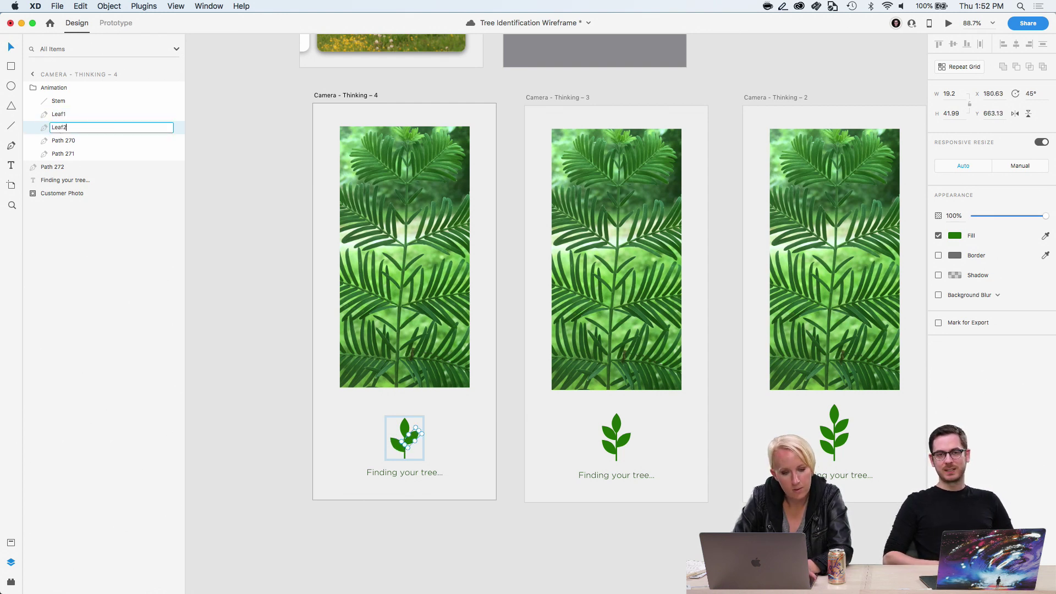
pyautogui.press('Return')
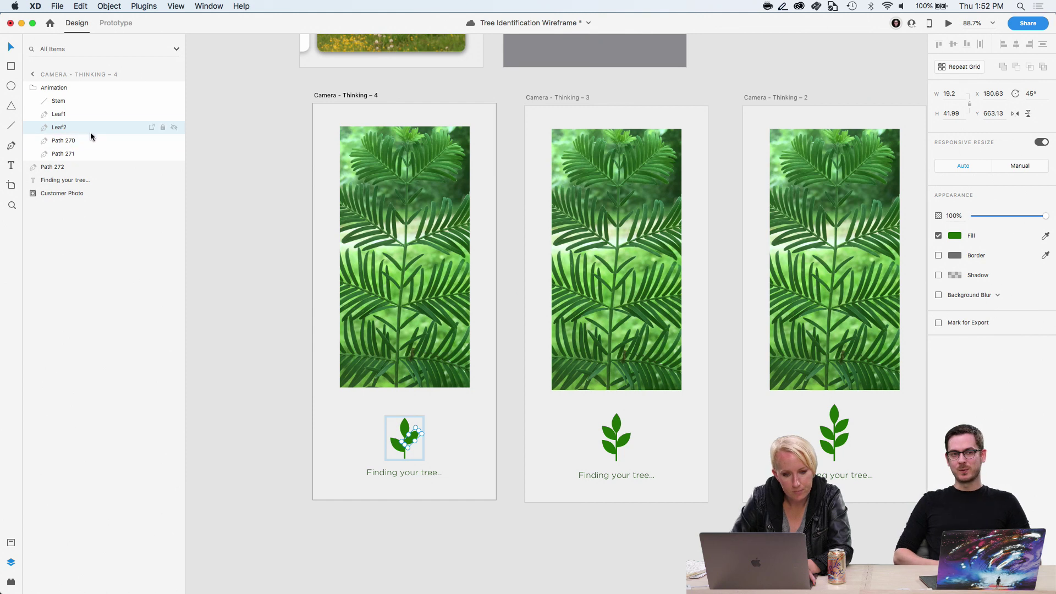
# Rename the branch's top leaf (Path 270) as Leaf3 and select Path 271 below it
pyautogui.click(70, 141)
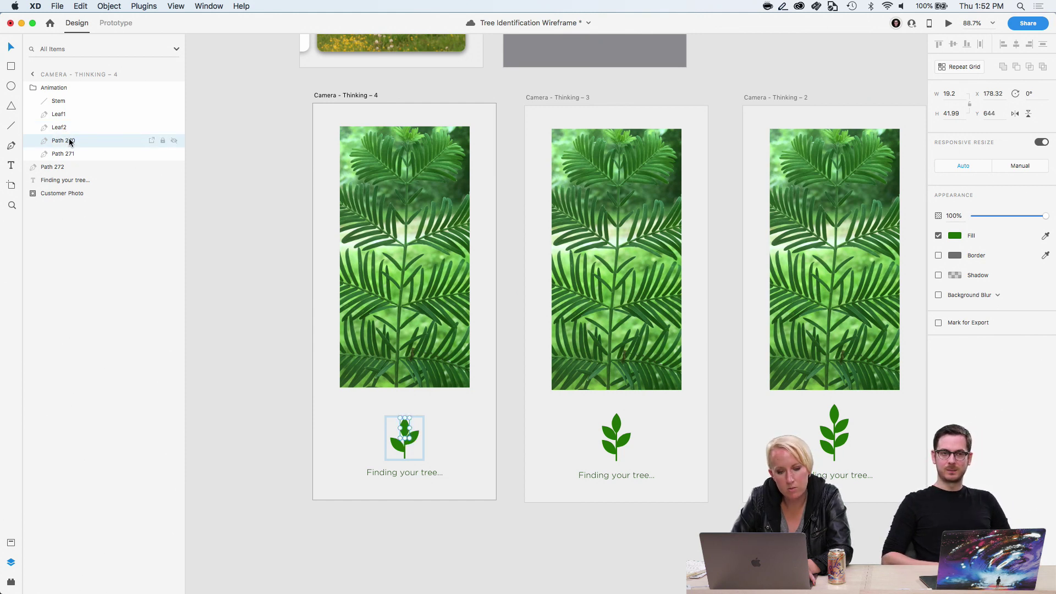
pyautogui.doubleClick(70, 140)
pyautogui.write('Leaf3')
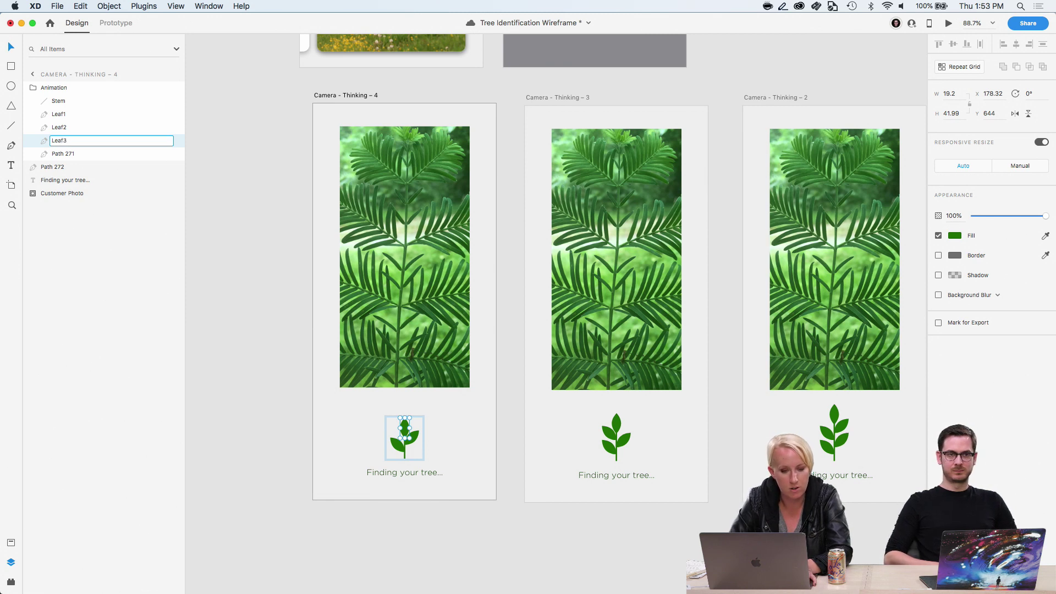
pyautogui.click(66, 154)
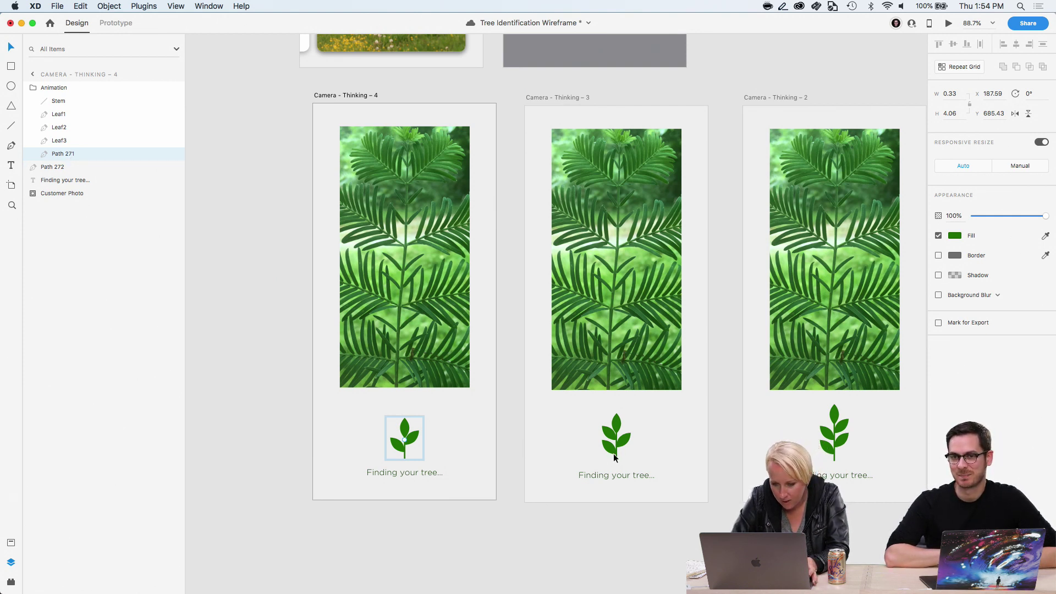
# In the Camera - Thinking – 3 artboard's Animation group, rename the line layer as Stem and the lower-left leaf (Path 264) as Leaf1
pyautogui.click(614, 450)
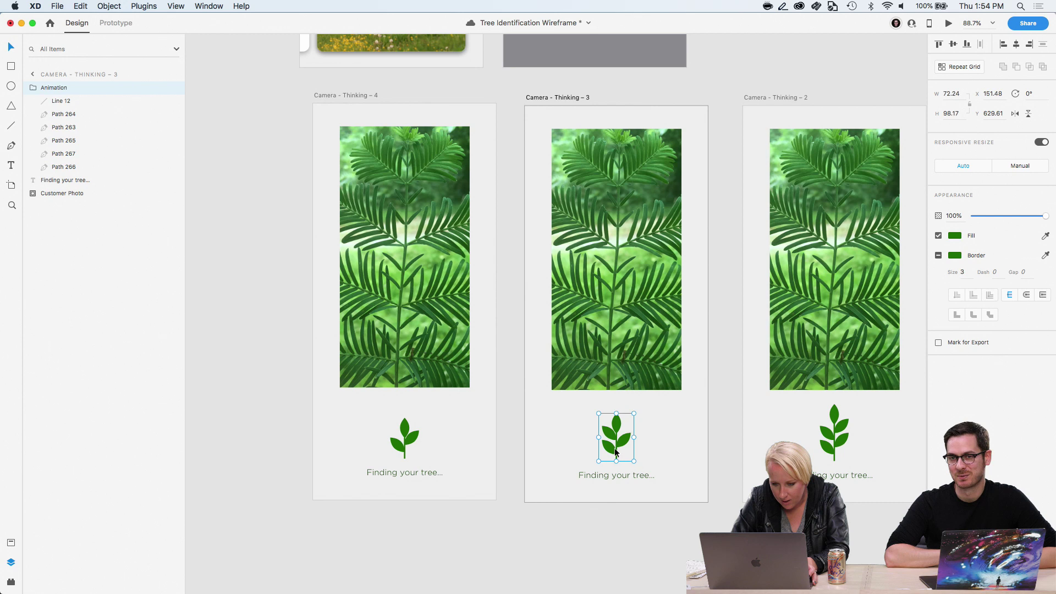
pyautogui.click(66, 104)
pyautogui.doubleClick(66, 104)
pyautogui.write('Stem')
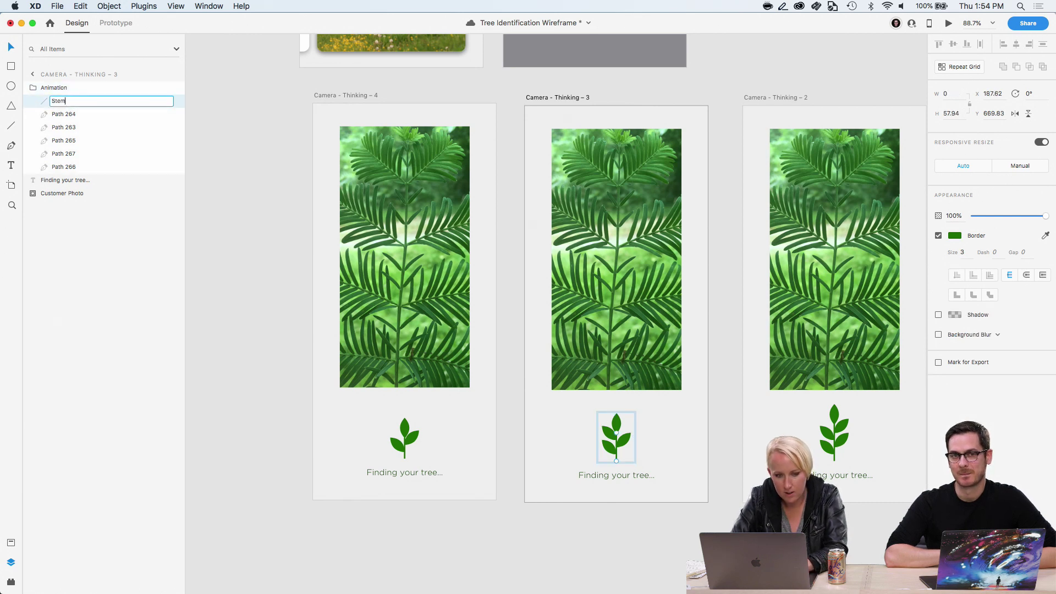
pyautogui.click(64, 117)
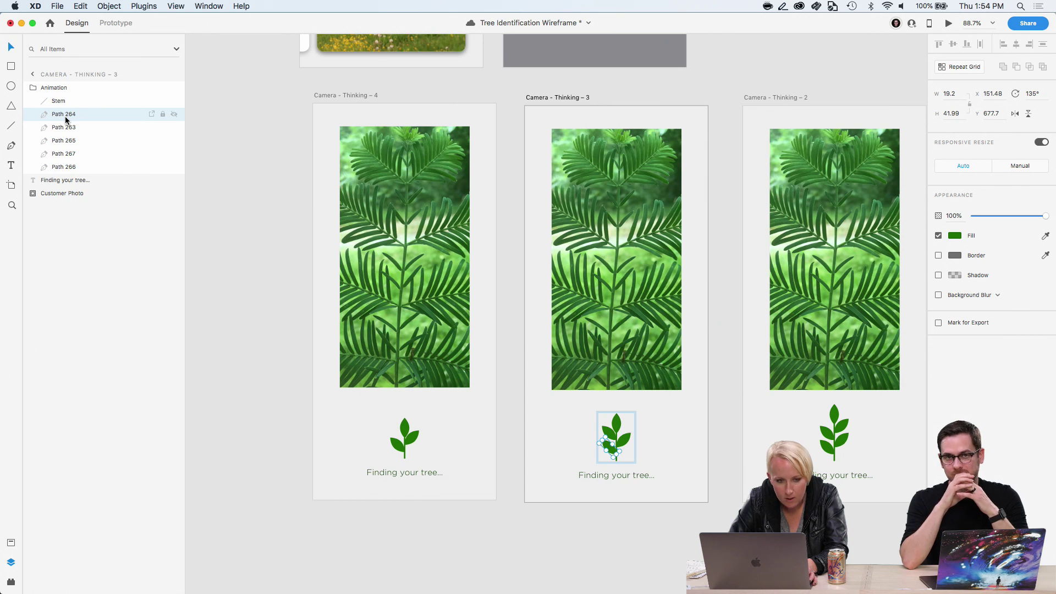
pyautogui.doubleClick(66, 118)
pyautogui.write('Leaf1')
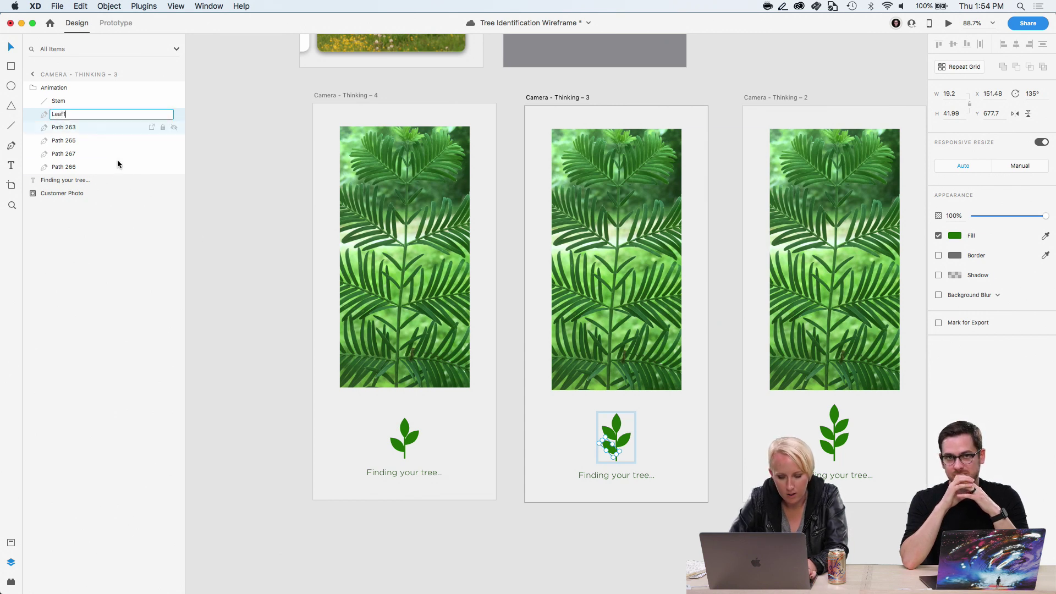
# Compare with the Camera - Thinking – 4 branch and rename the right leaf (Path 263) in Camera - Thinking – 3 as Leaf2
pyautogui.click(397, 450)
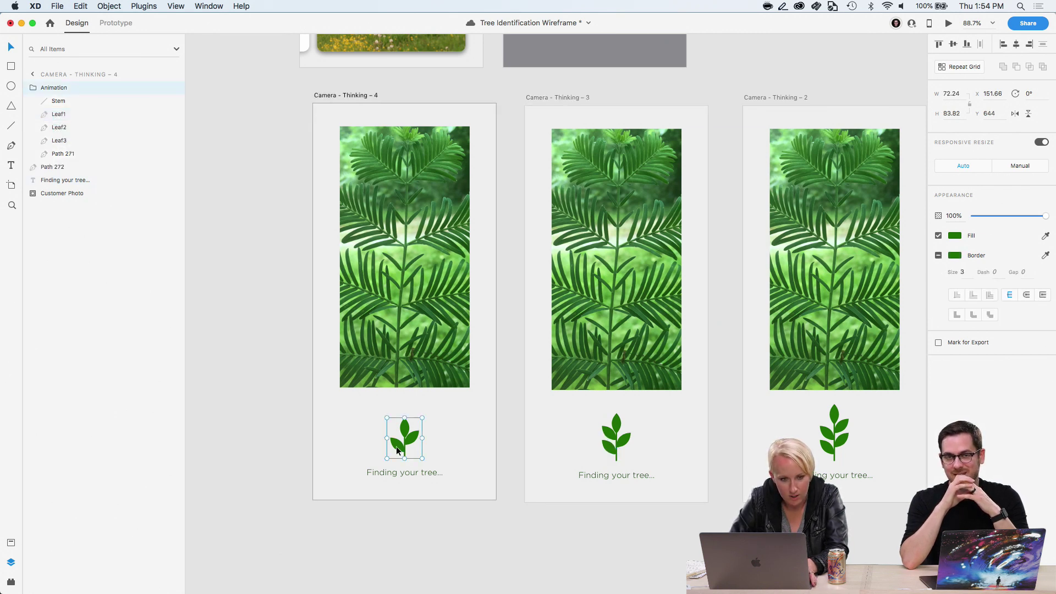
pyautogui.click(627, 442)
pyautogui.doubleClick(626, 443)
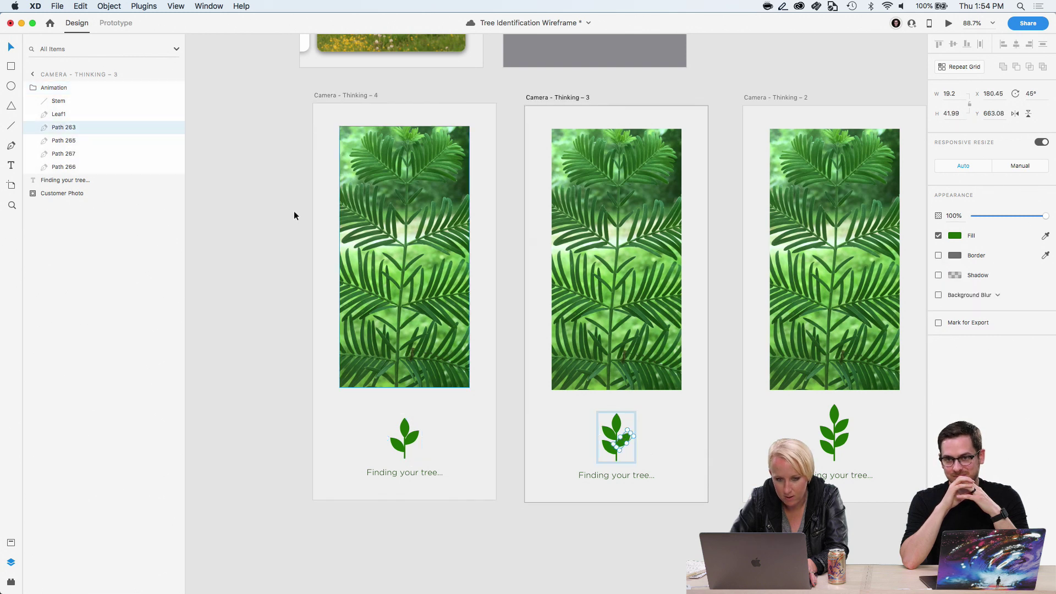
pyautogui.doubleClick(63, 127)
pyautogui.write('Lea')
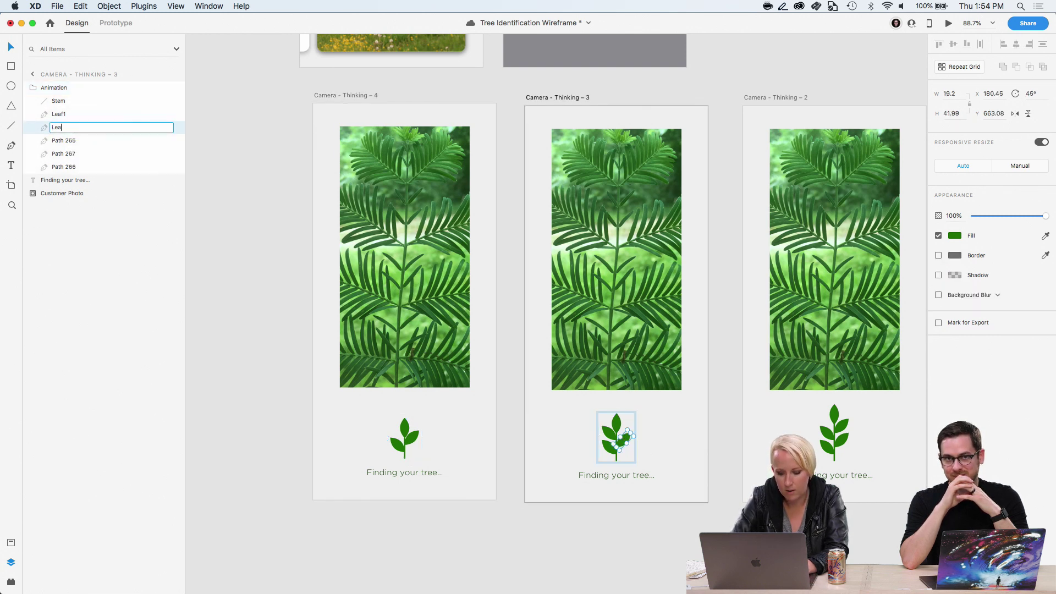
pyautogui.write('f2')
pyautogui.press('Return')
# Rename the upper-left leaf (Path 265) and the top leaf (Path 267) of the Camera - Thinking – 3 branch both as Leaf3
pyautogui.click(72, 141)
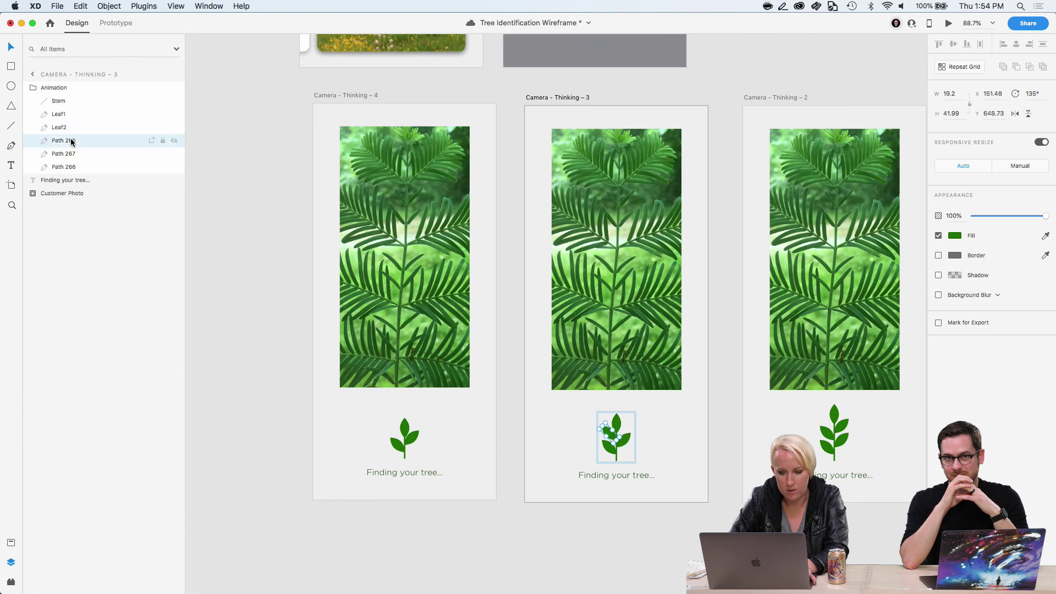
pyautogui.doubleClick(72, 141)
pyautogui.write('Leaf')
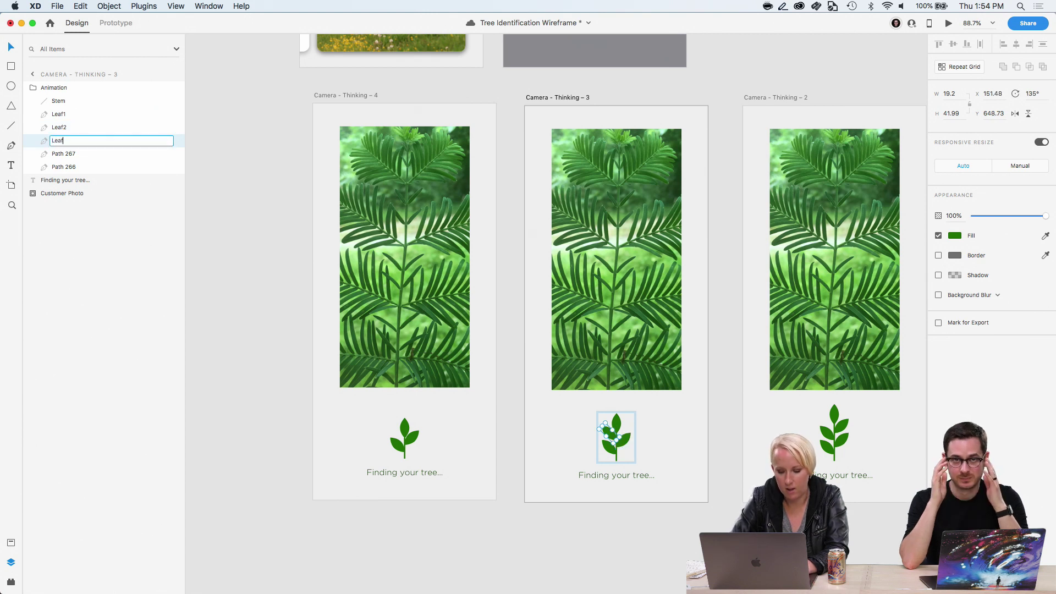
pyautogui.write('3')
pyautogui.press('Return')
pyautogui.click(71, 158)
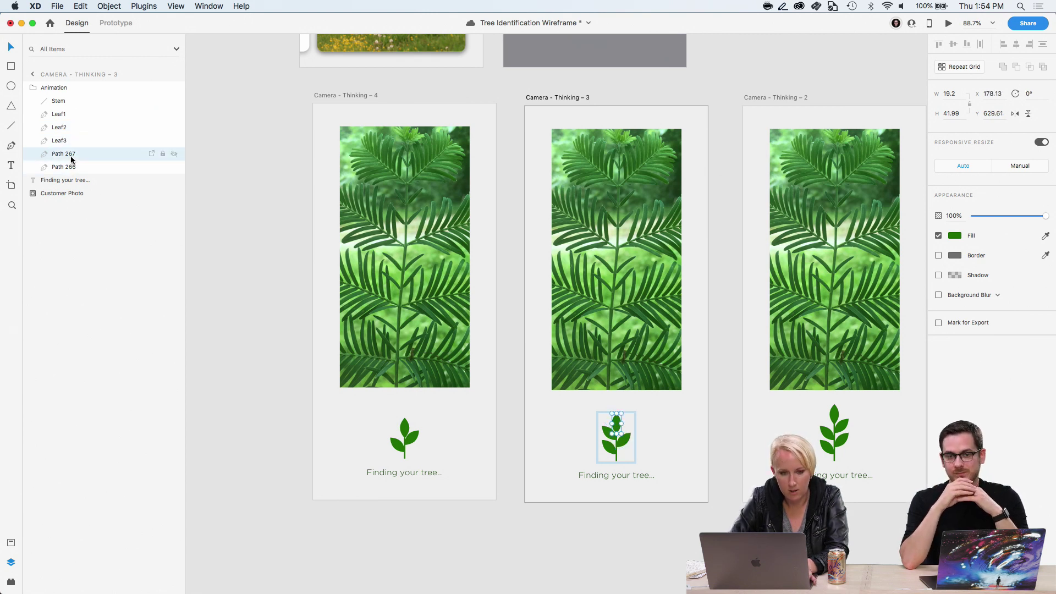
pyautogui.doubleClick(71, 157)
pyautogui.write('Leaf3')
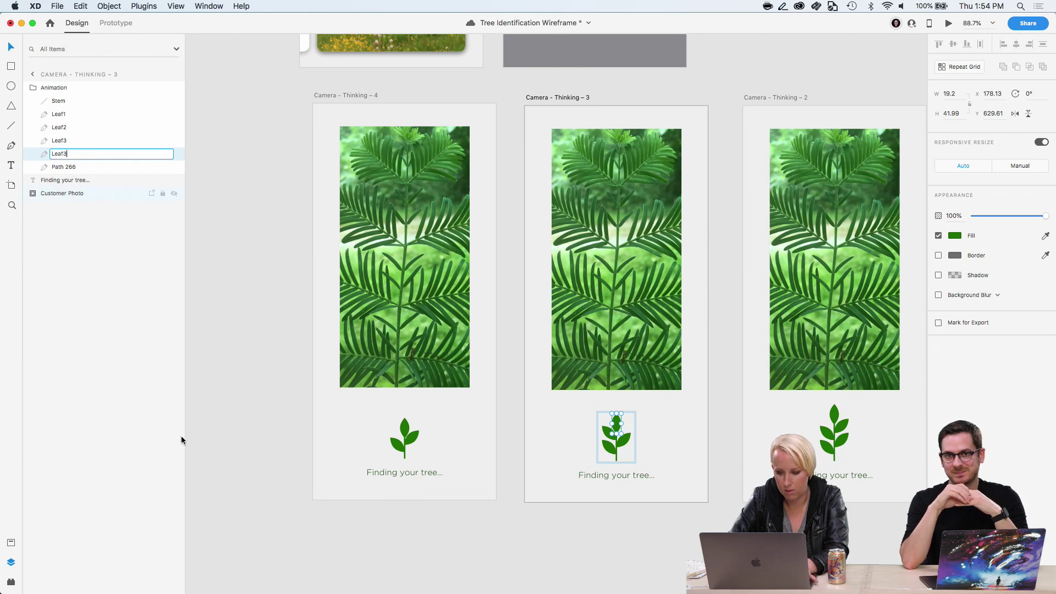
# Preview the prototype starting from the Camera - Thinking – 4 artboard to check the leaf animation
pyautogui.click(299, 513)
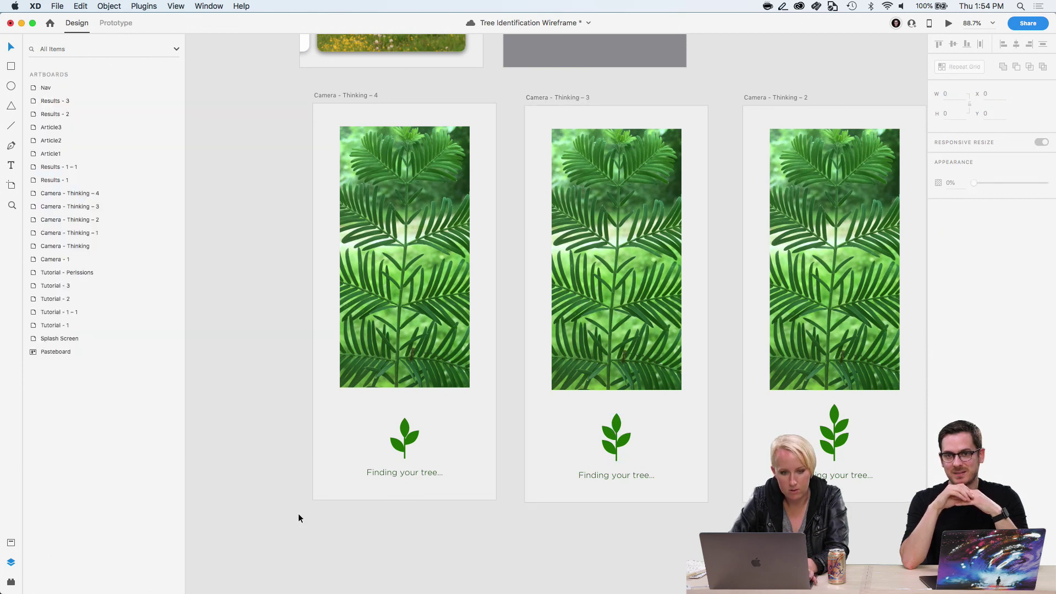
pyautogui.click(354, 98)
pyautogui.click(946, 23)
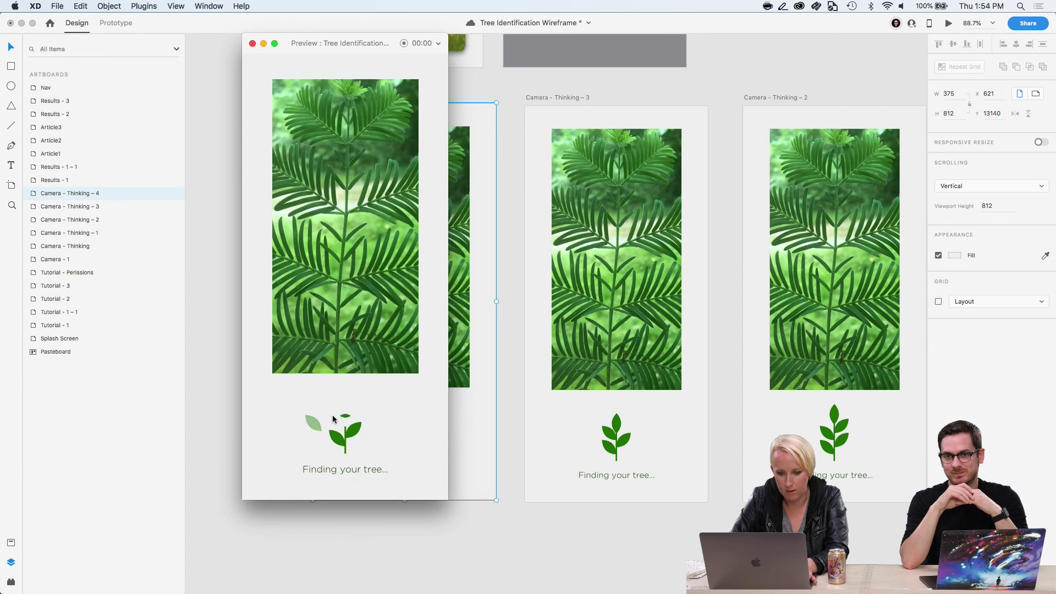